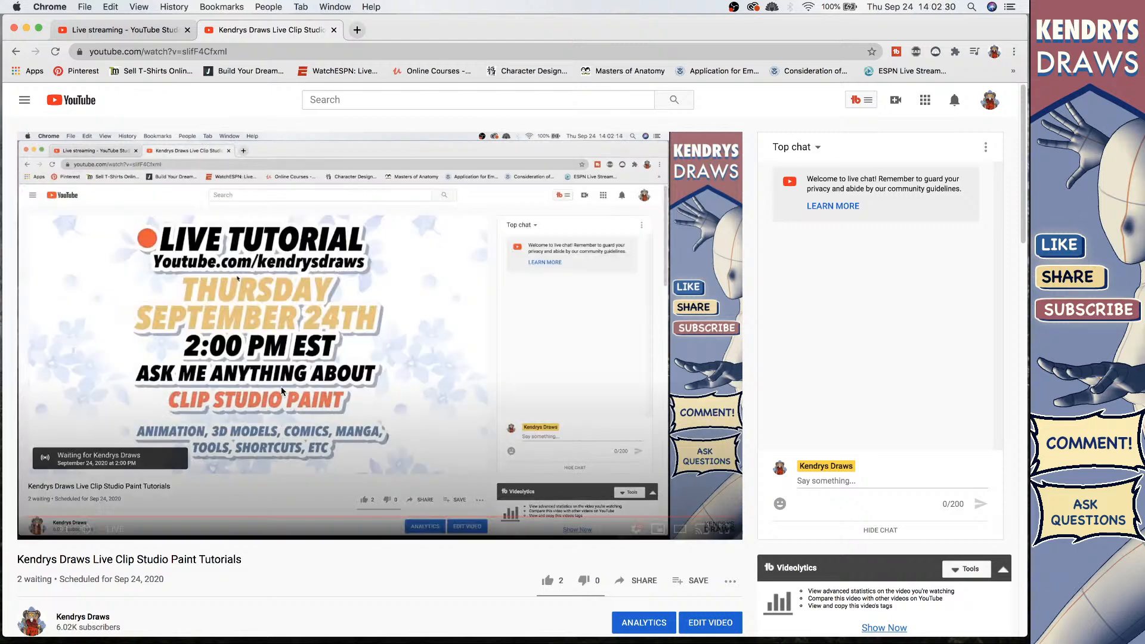
Step: Post the message "hello!" in the stream's live chat
left_click(833, 482)
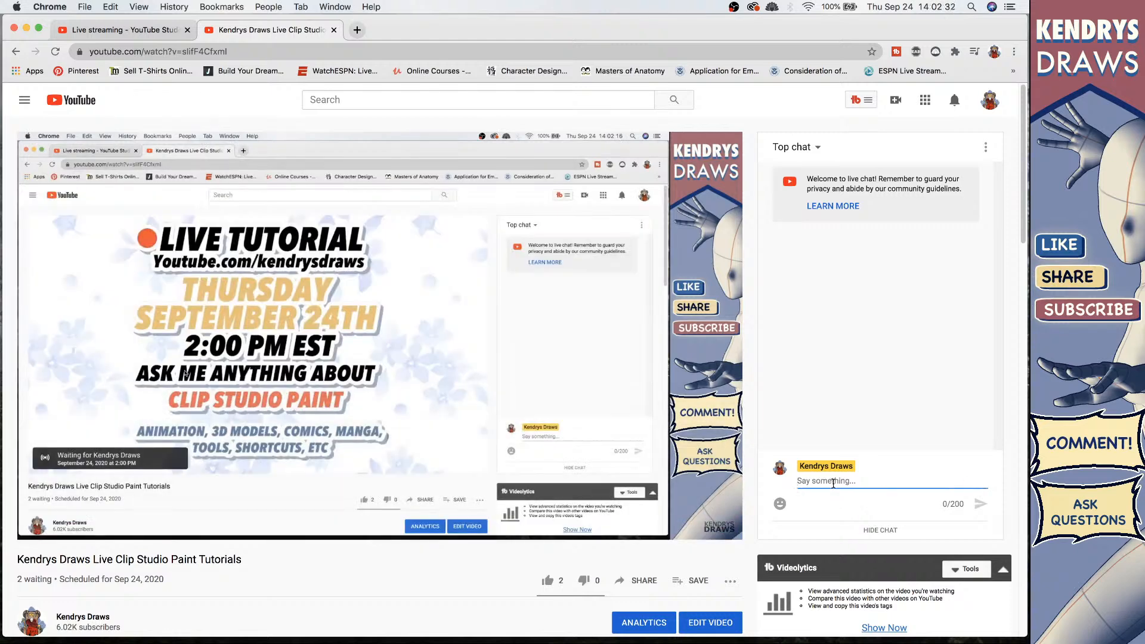
type("heloo")
key("BackSpace")
key("BackSpace")
key("BackSpace")
key("BackSpace")
key("BackSpace")
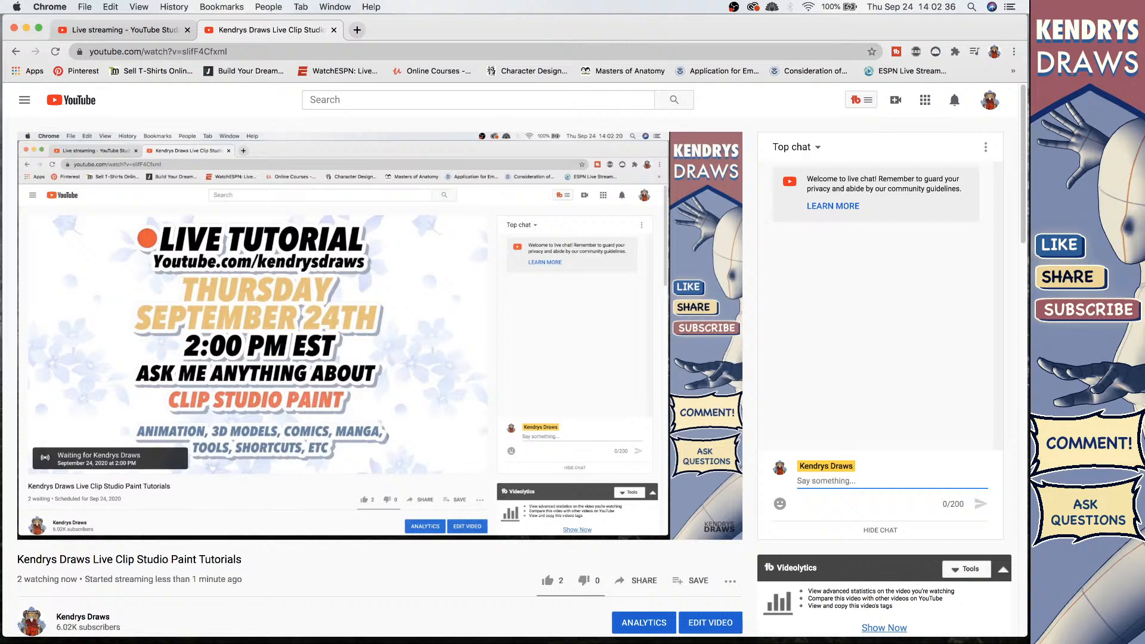
type("hi")
type("ello")
type("!")
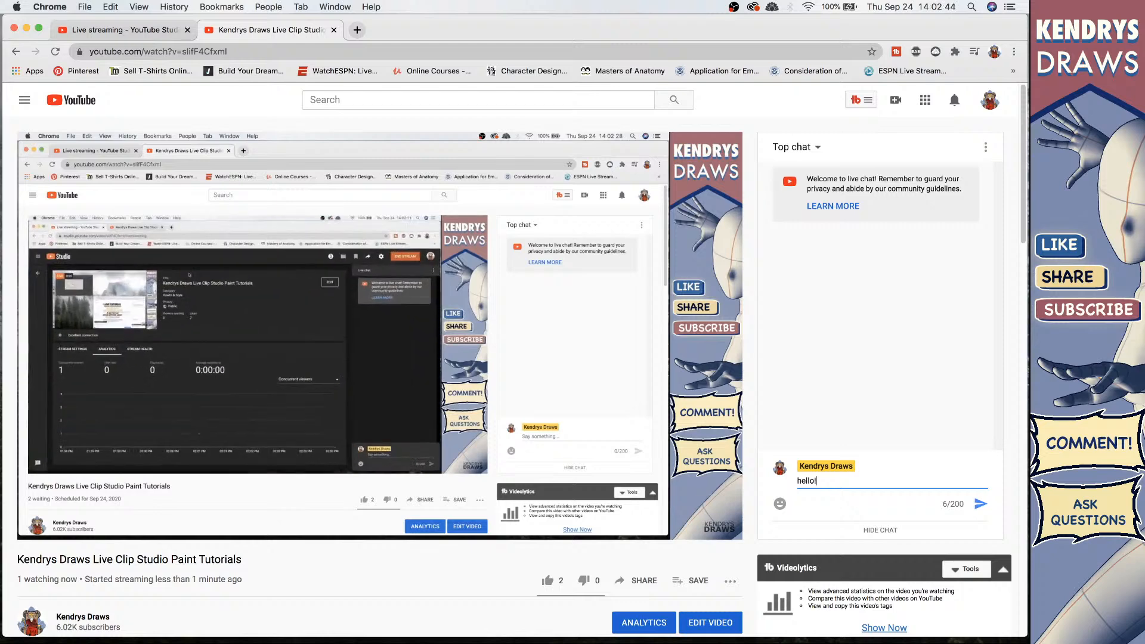
key("Return")
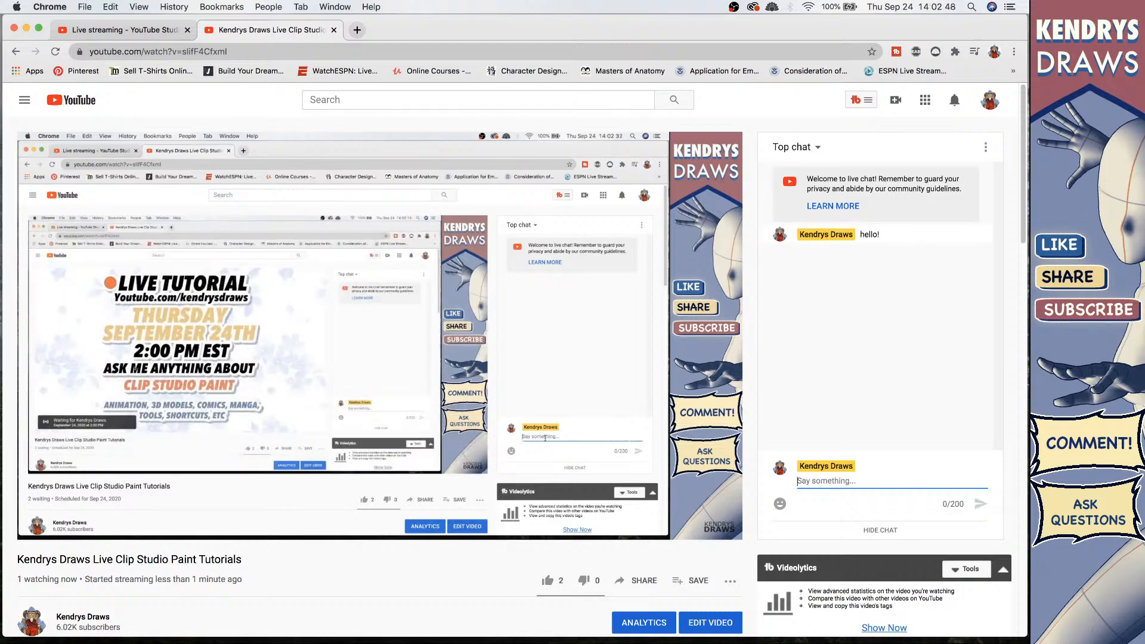
Step: Post the message "just testing" in the live chat
type("just testibg")
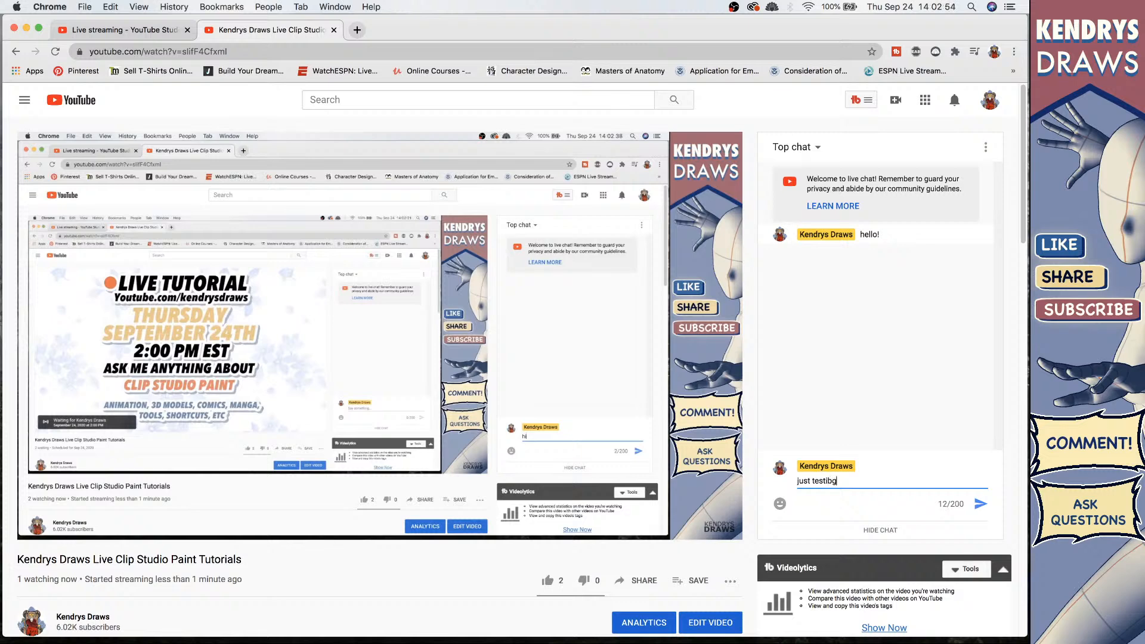
key("BackSpace")
key("BackSpace")
type("ng")
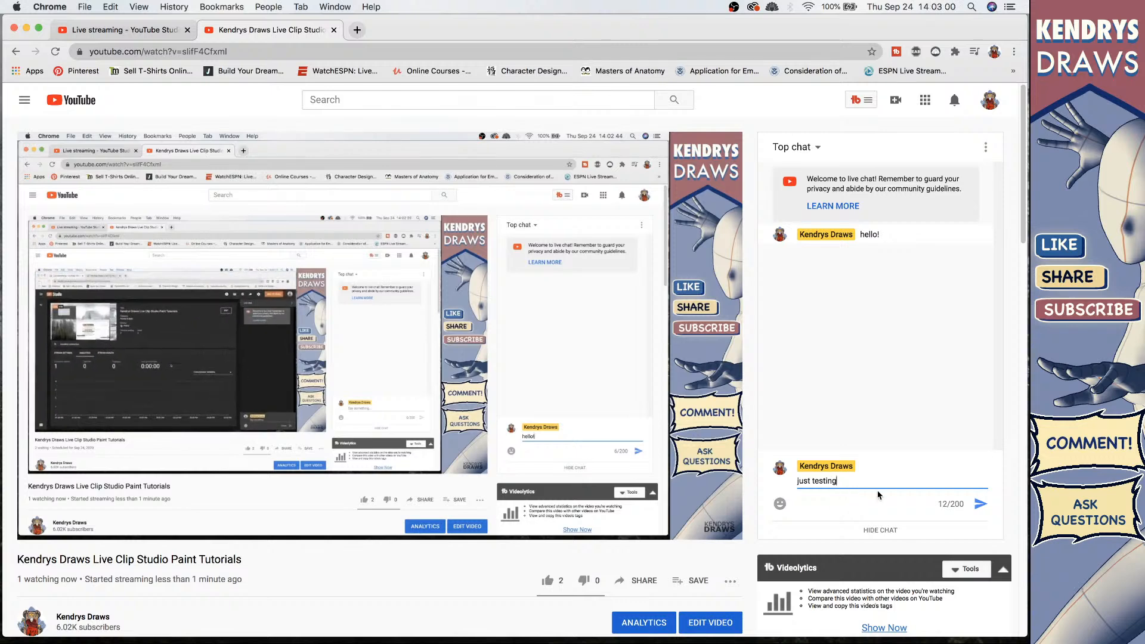
key("Return")
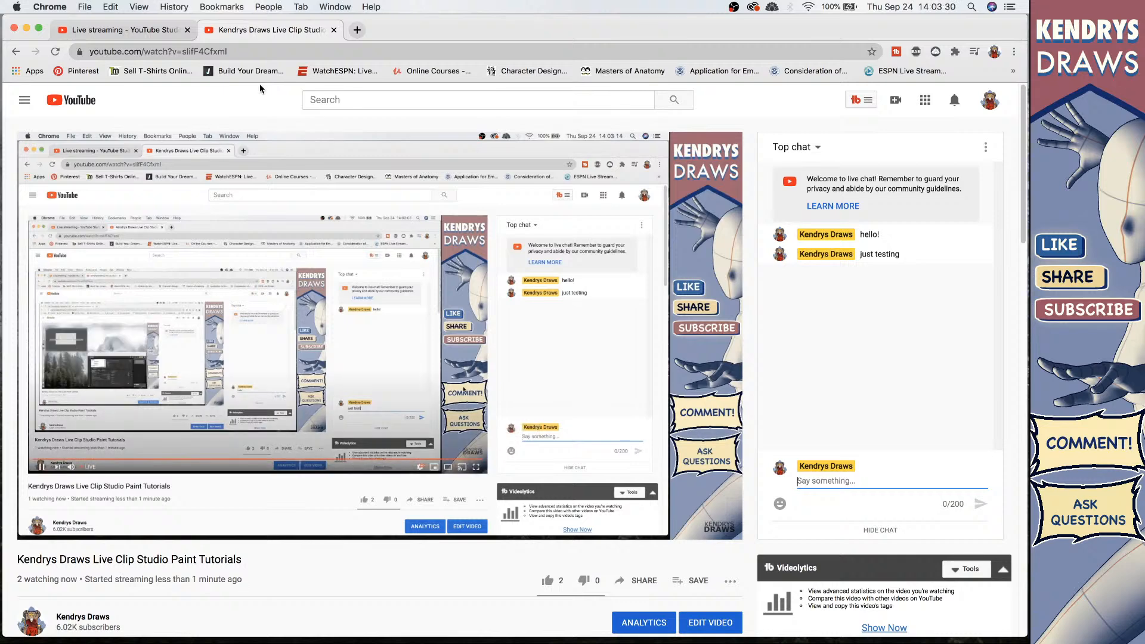
Step: Close the YouTube tab and switch to the Clip Studio Paint animation file
left_click(333, 31)
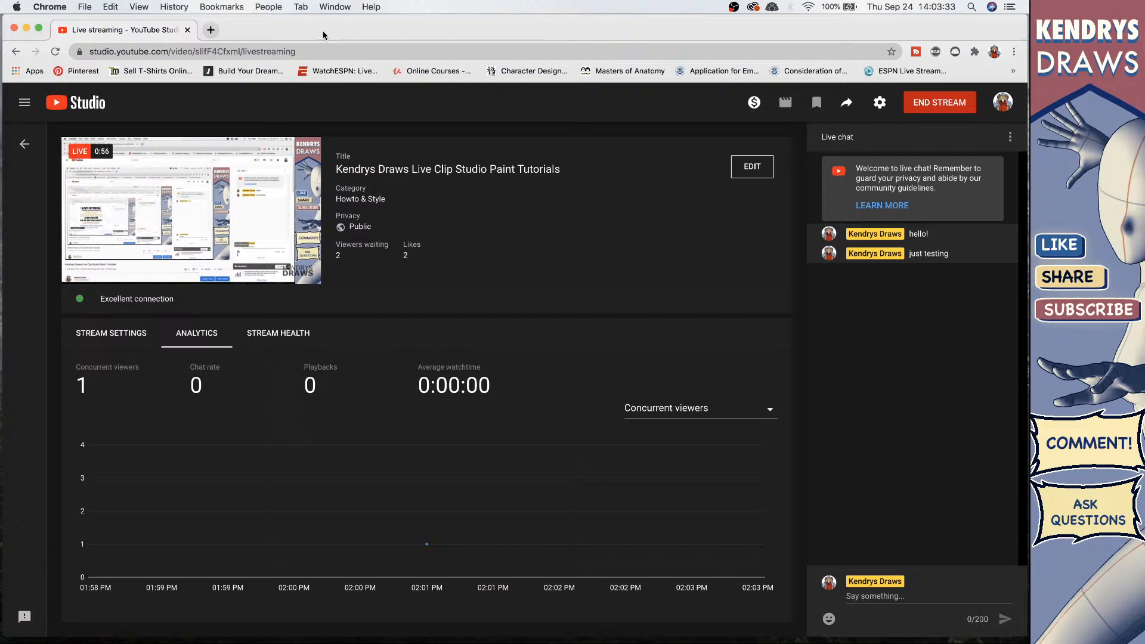
left_click(26, 28)
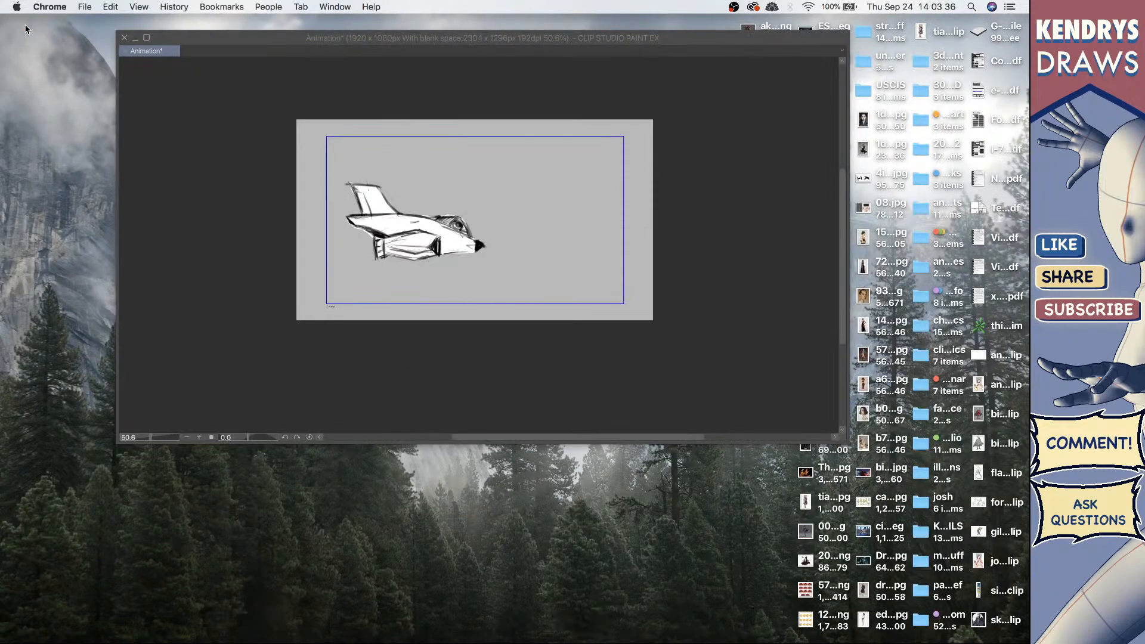
left_click(239, 179)
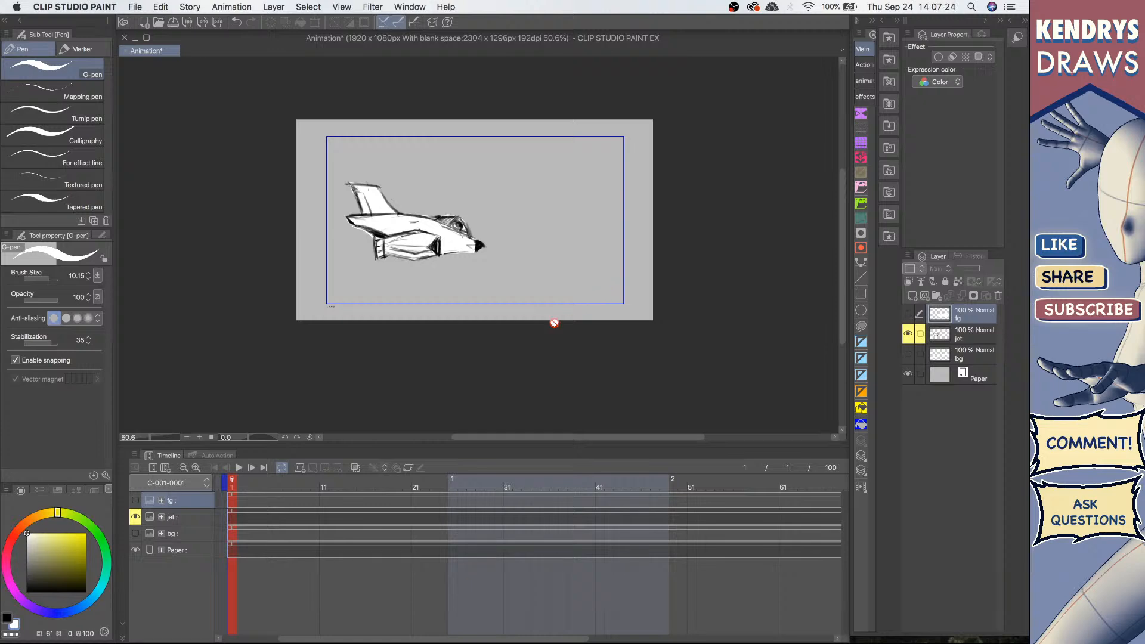
left_click(409, 468)
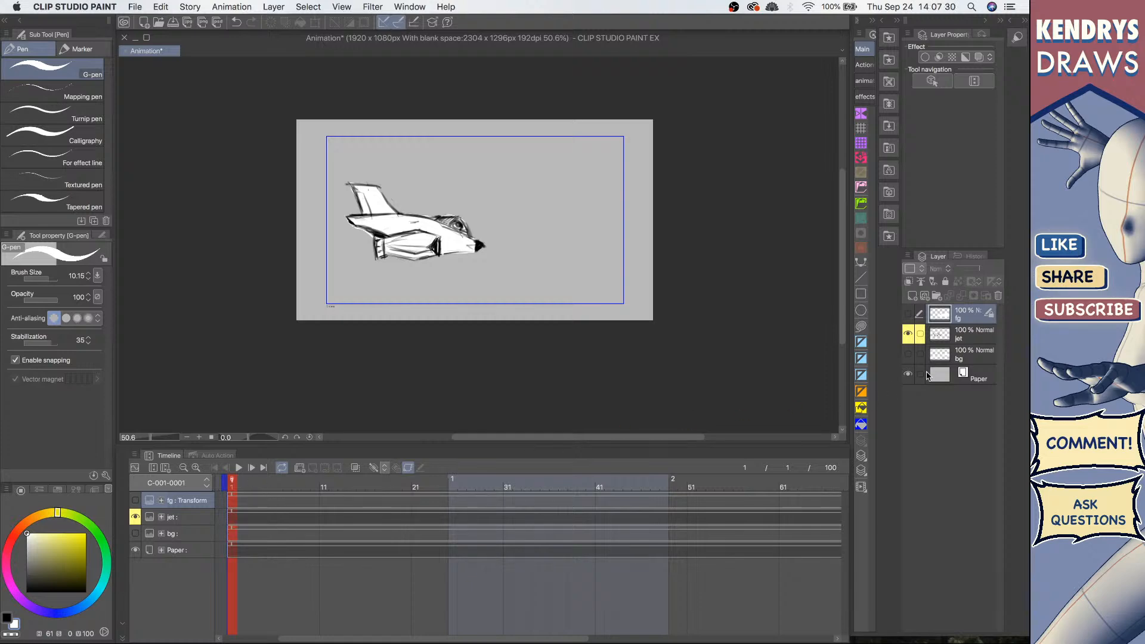
left_click(409, 468)
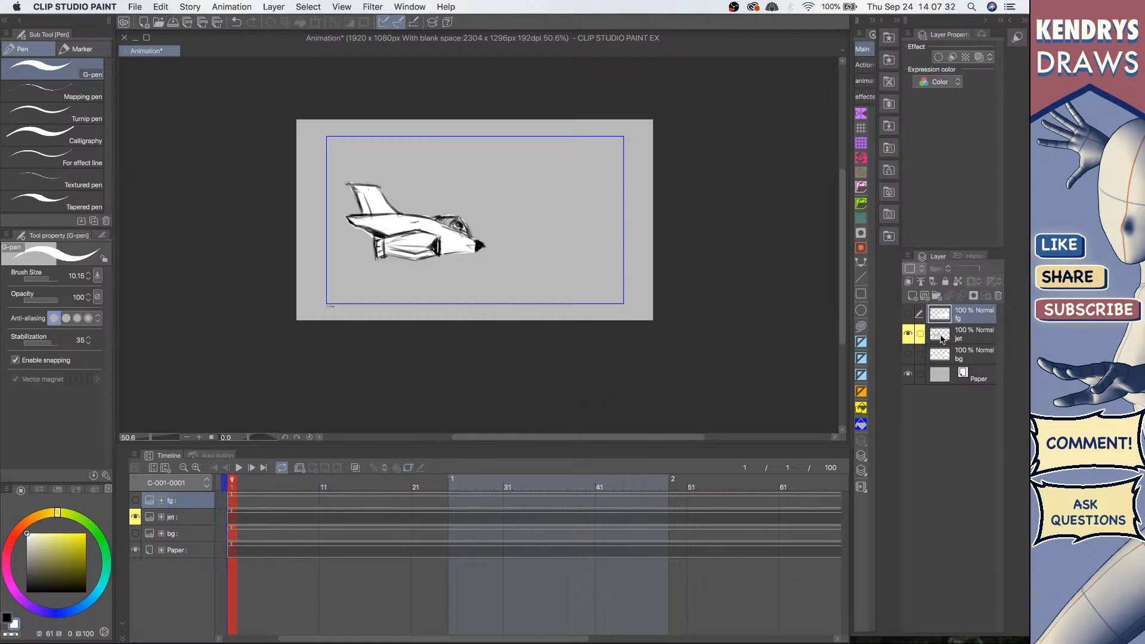
left_click(908, 314)
left_click(907, 354)
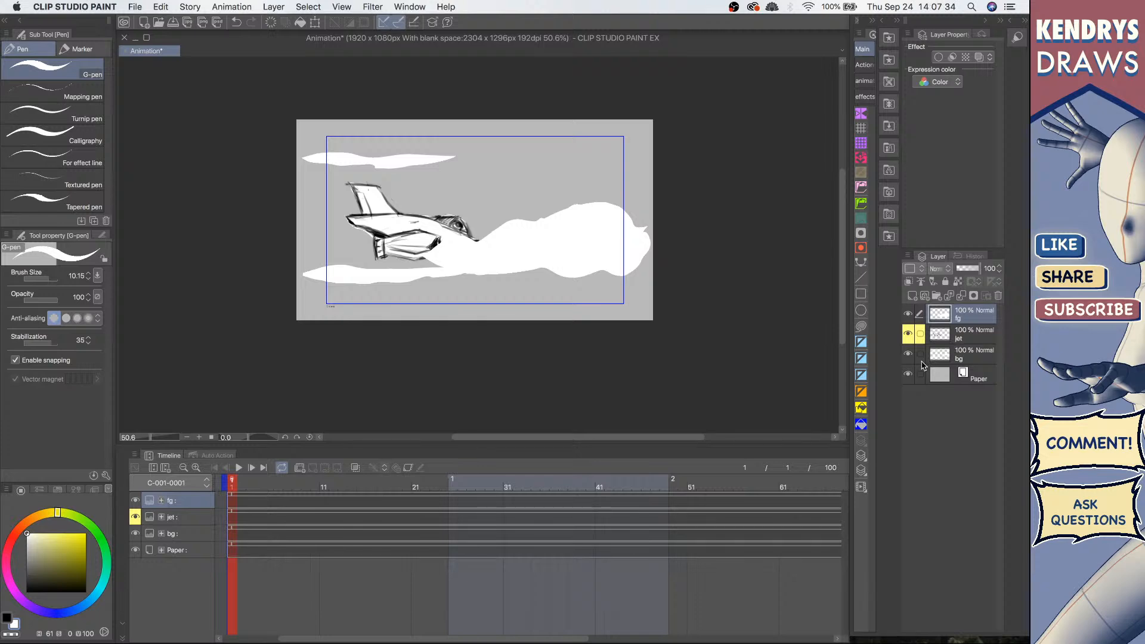
left_click(908, 314)
left_click(908, 354)
Step: Select the jet layer, enable its keyframes, and with the Object tool shift the jet slightly left at frame 1
left_click(962, 337)
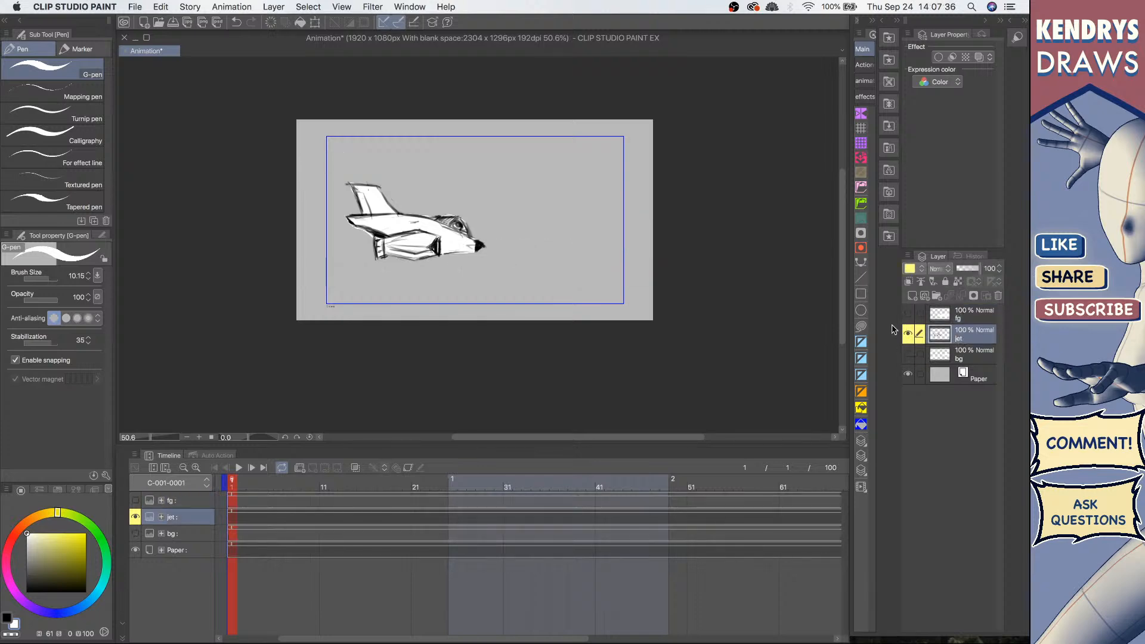
left_click(408, 468)
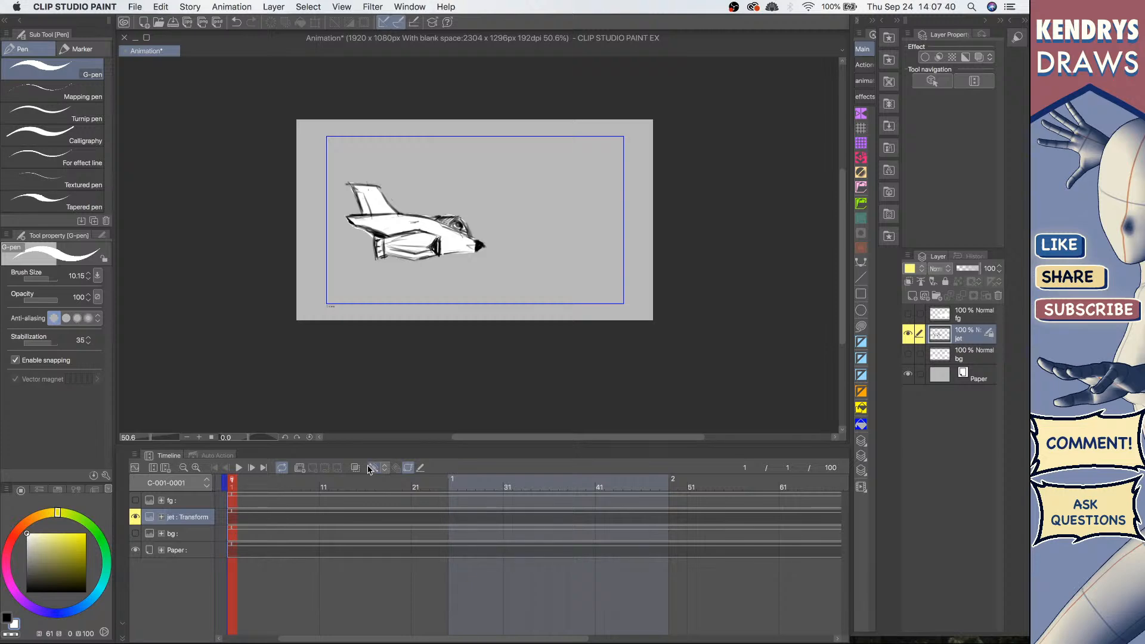
left_click(376, 469)
key("o")
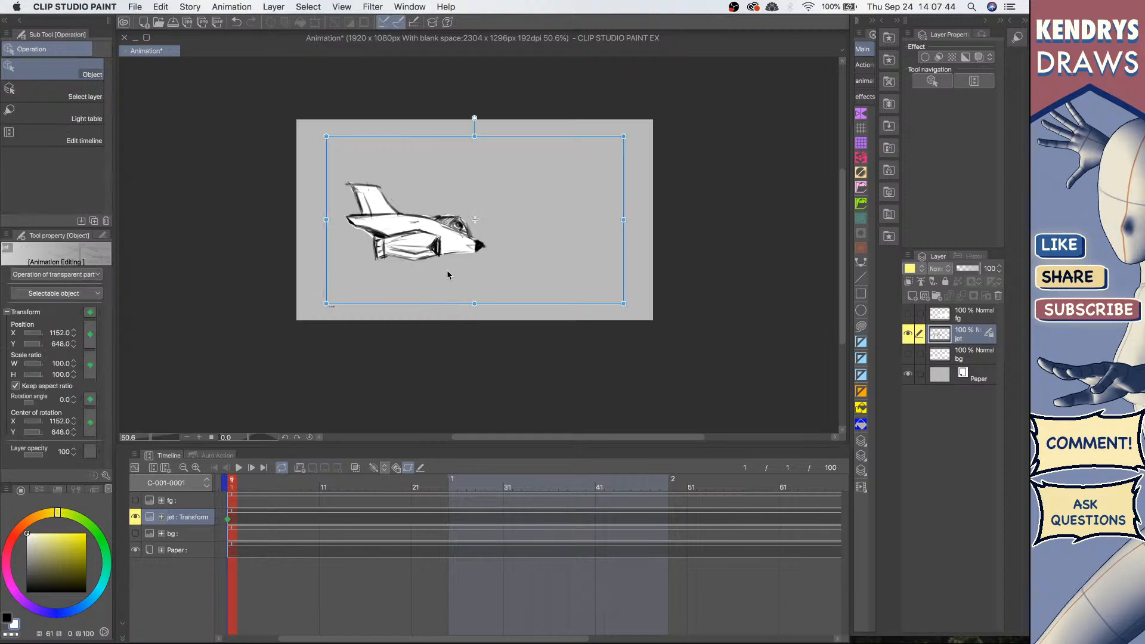
left_click_drag(439, 238, 406, 241)
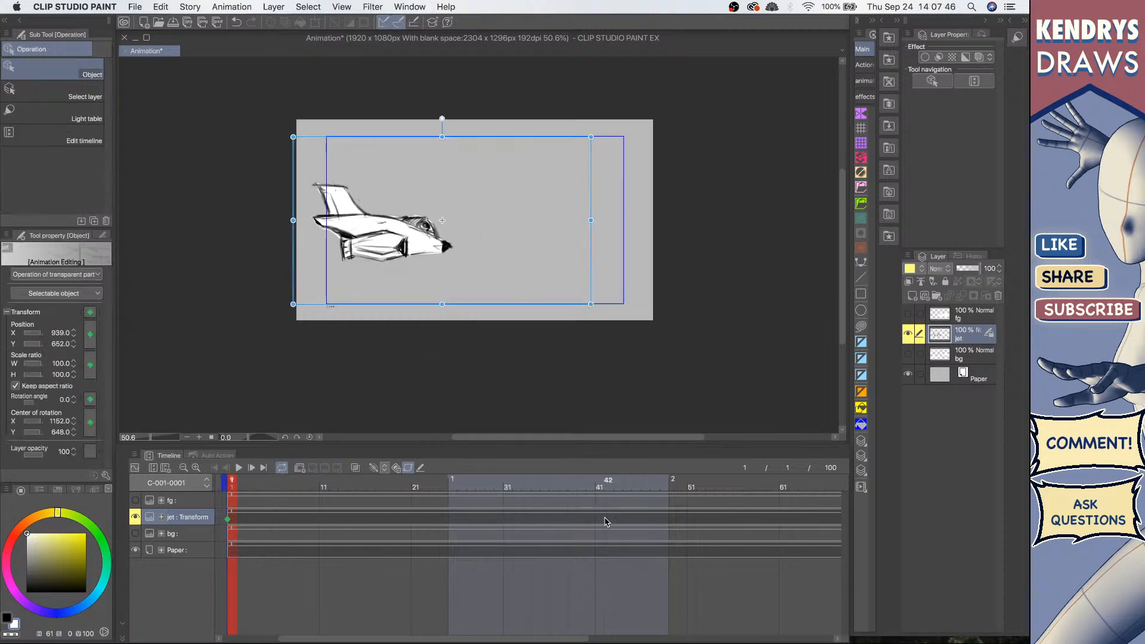
Step: At frame 41, move the jet off the canvas to the right to create a second keyframe, then return to the start
left_click(600, 486)
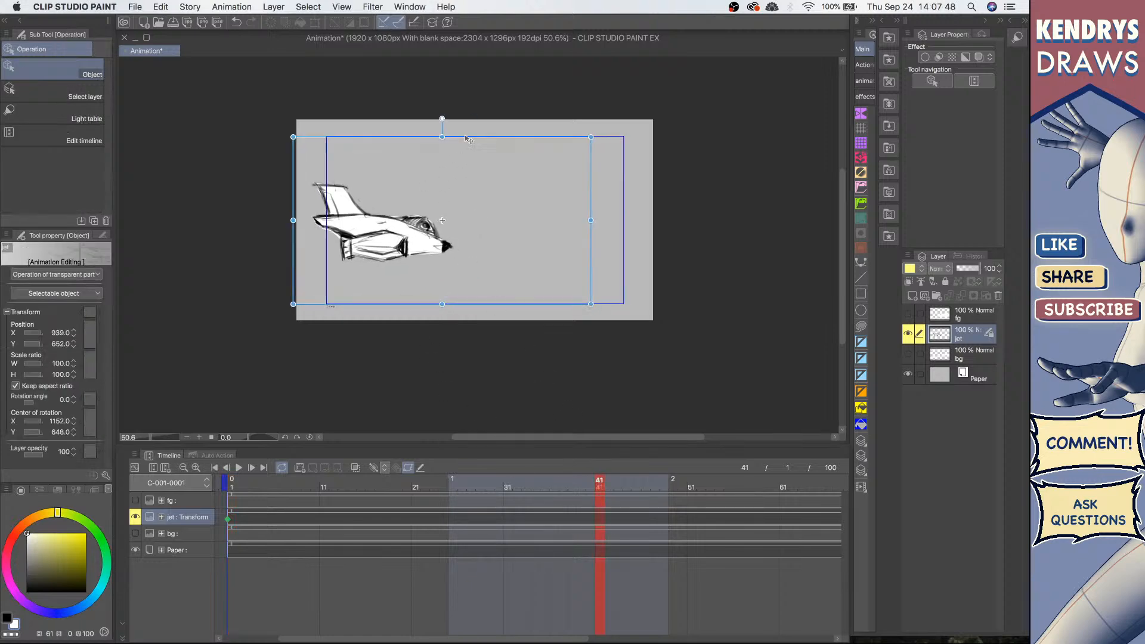
left_click_drag(469, 138, 818, 130)
key("Home")
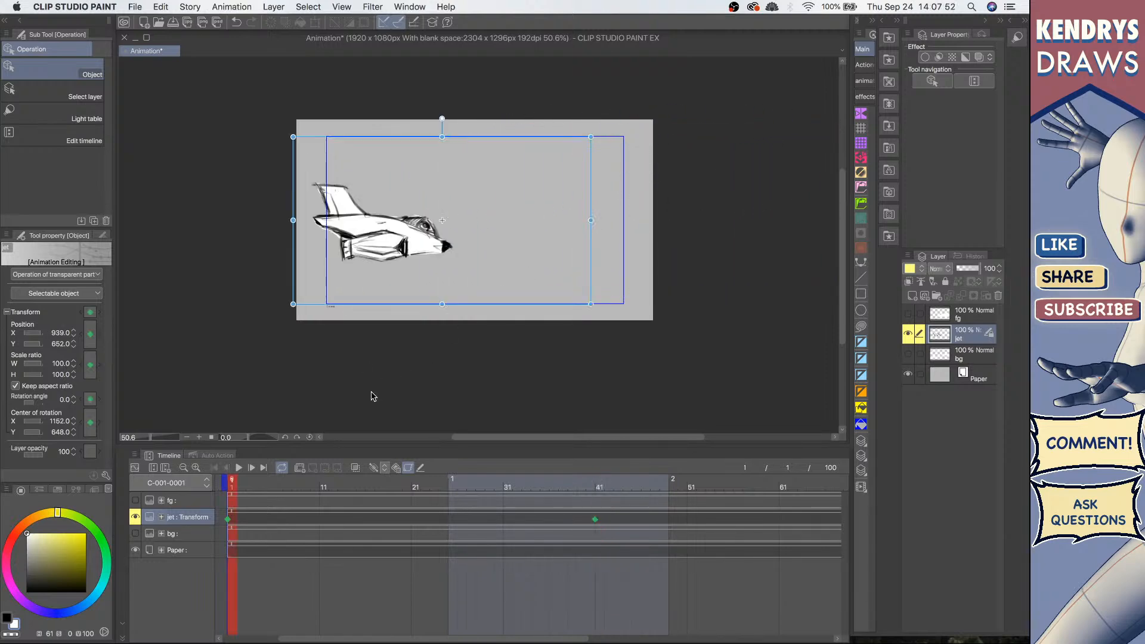
Step: Play the animation to preview the jet's flight across the frame
left_click(239, 468)
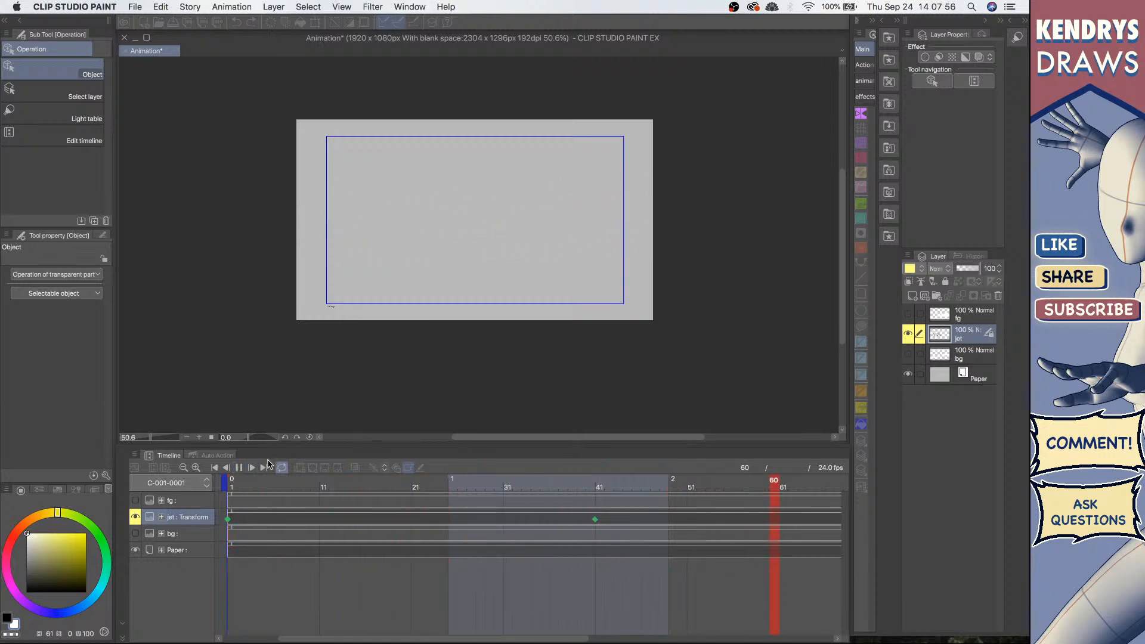
left_click(183, 468)
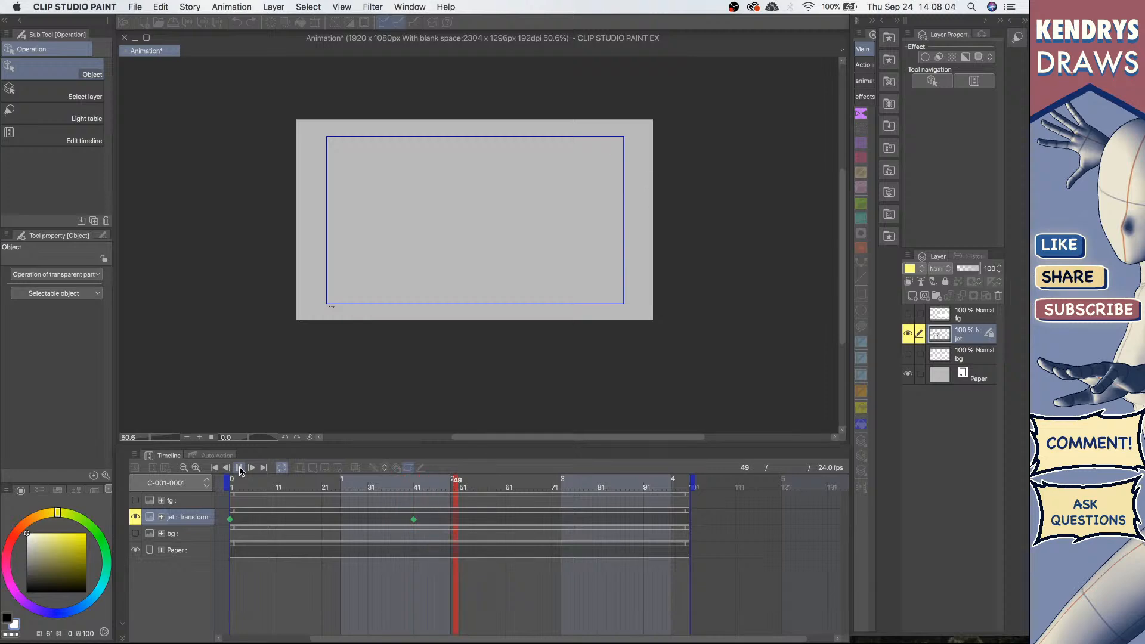
left_click(240, 468)
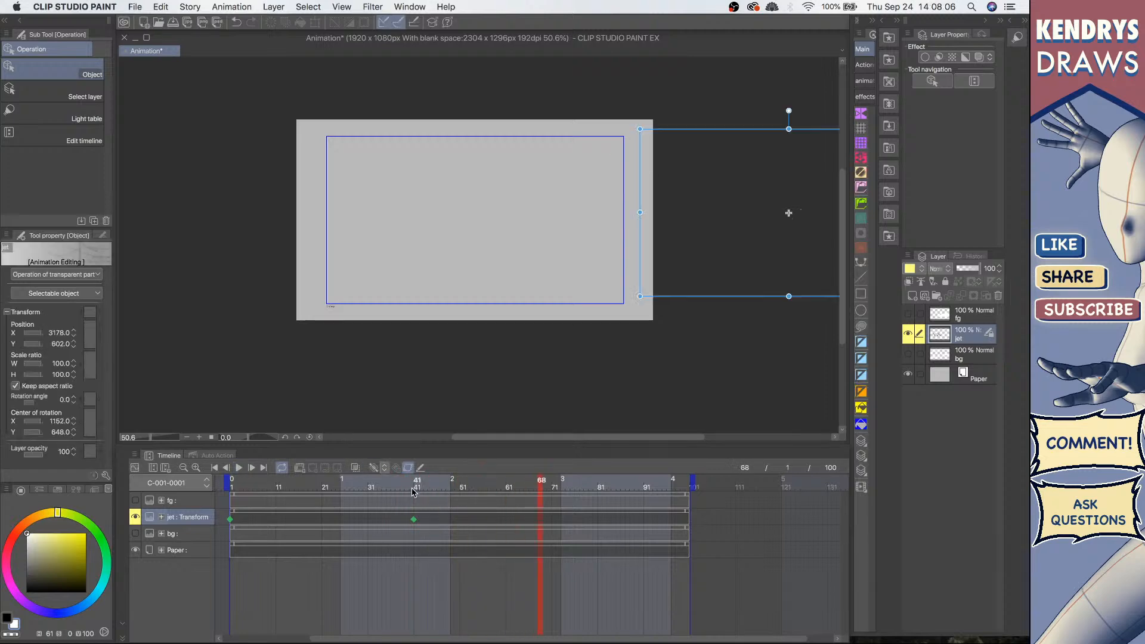
Step: Turn off keyframe editing on the jet layer
left_click(230, 520)
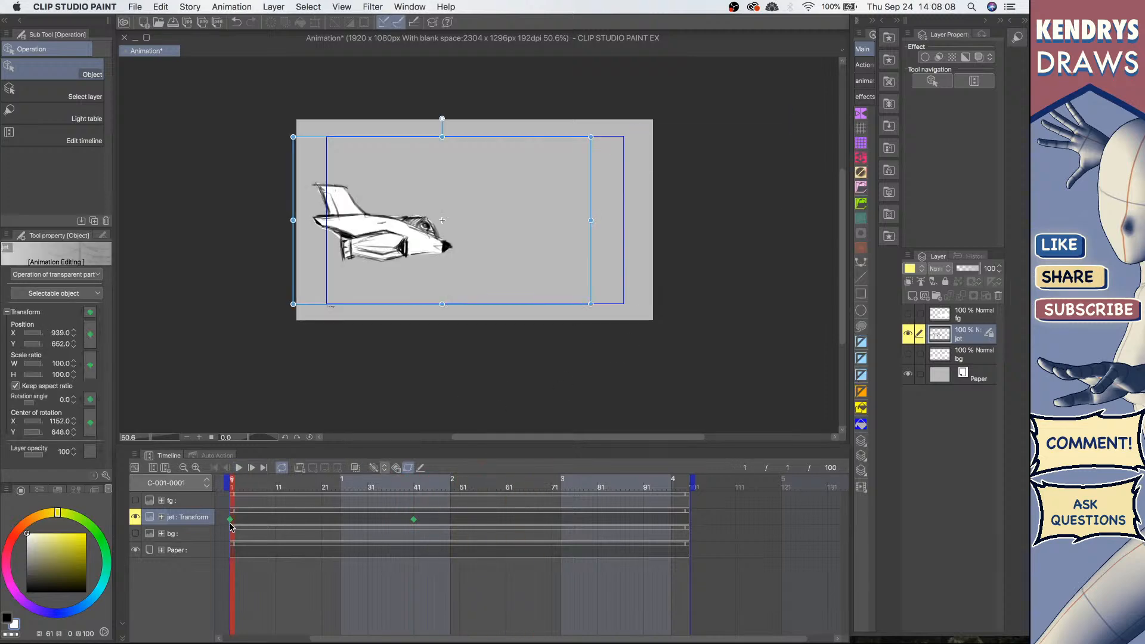
left_click(409, 469)
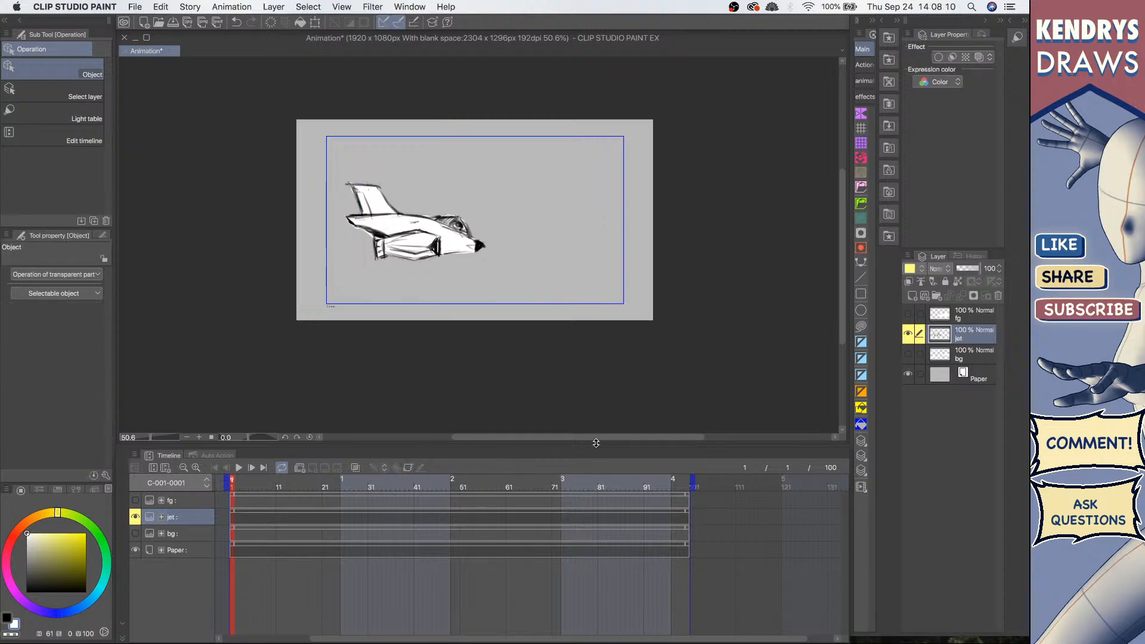
Step: Show and select the bg layer, enable its keyframes, and move the clouds left at frame 72
left_click(907, 353)
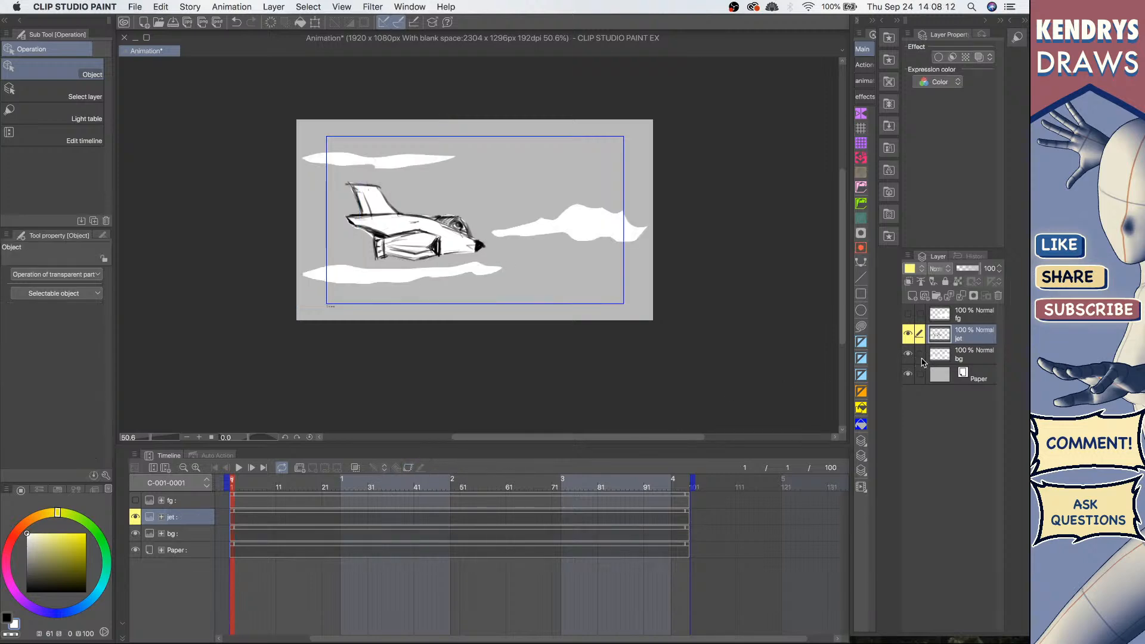
left_click(969, 361)
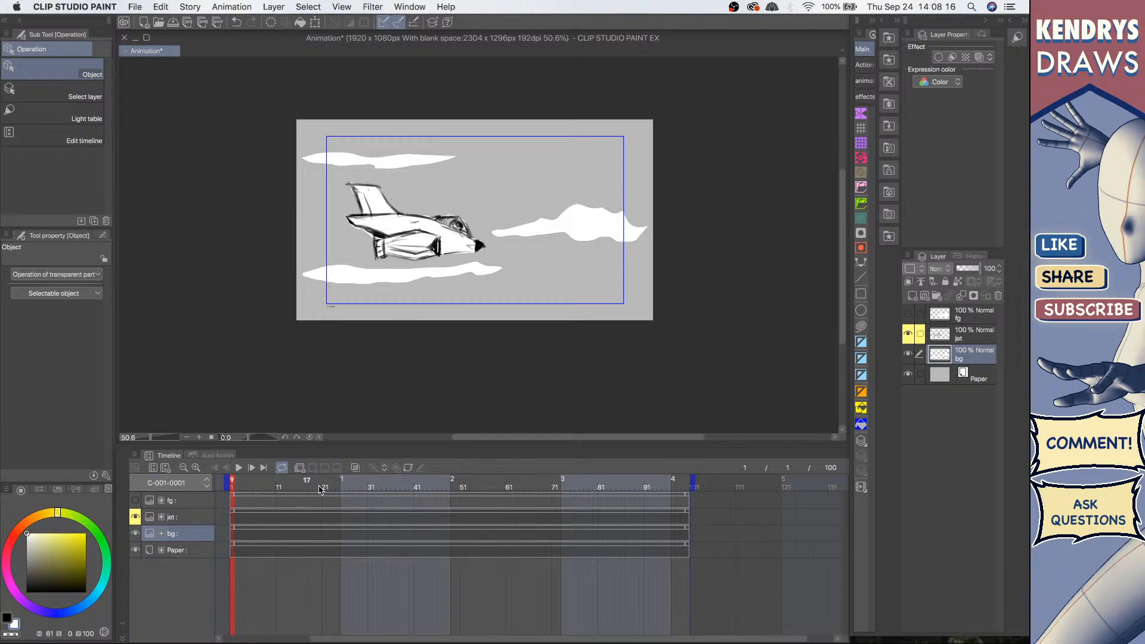
left_click(408, 468)
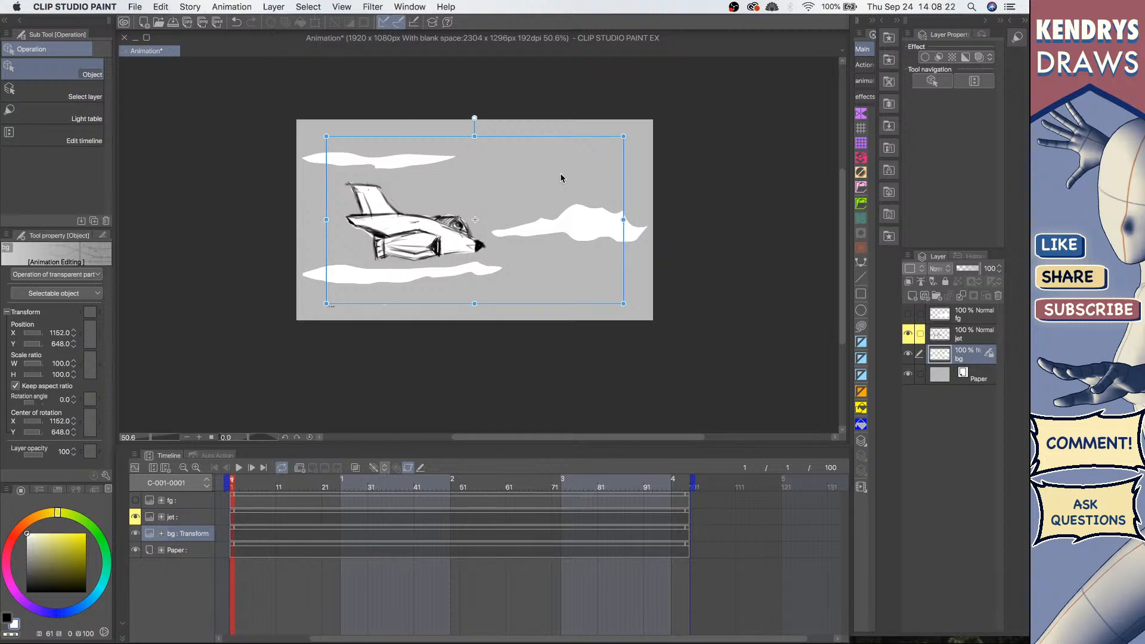
left_click(374, 468)
left_click(559, 480)
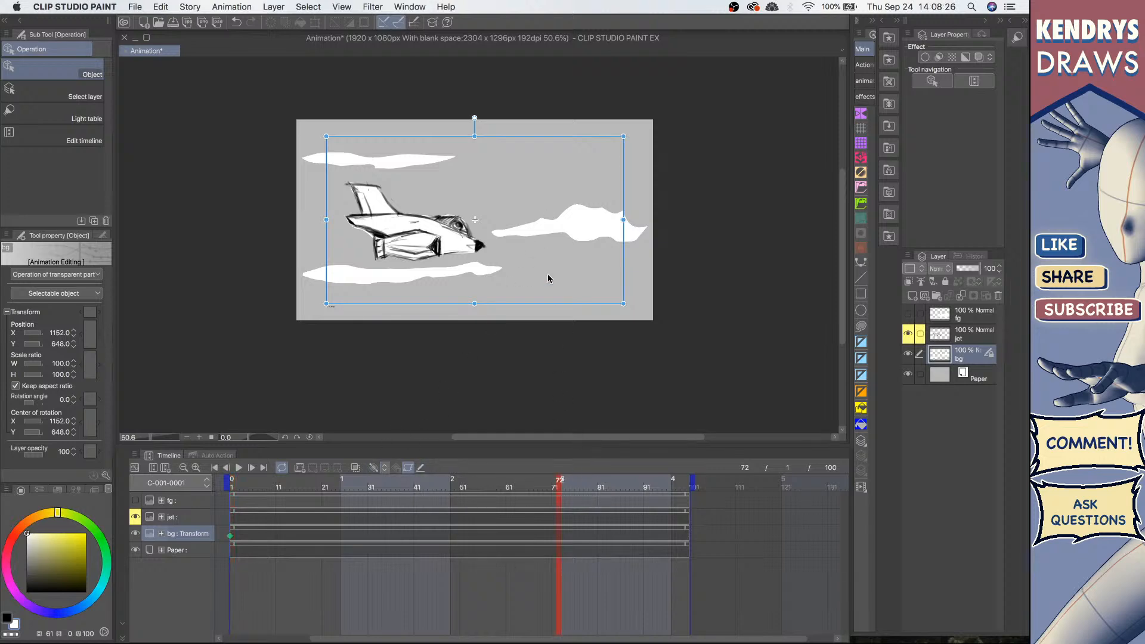
left_click_drag(462, 208, 427, 208)
Step: Play the animation to preview the moving clouds, then stop and return to the first frame
left_click(238, 468)
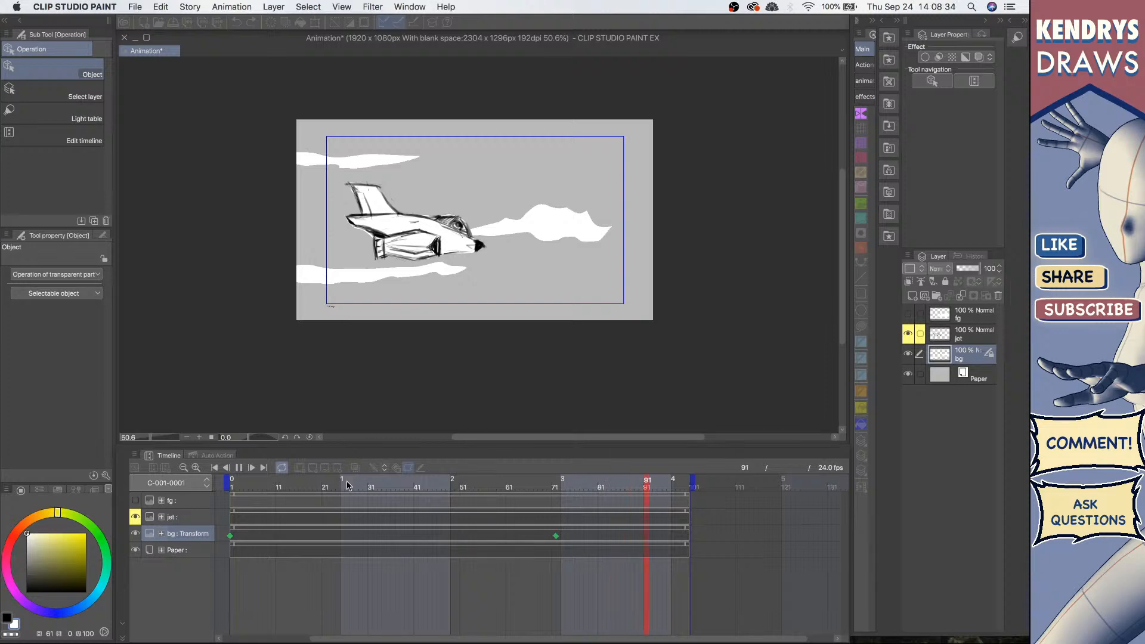
left_click(239, 468)
left_click(215, 468)
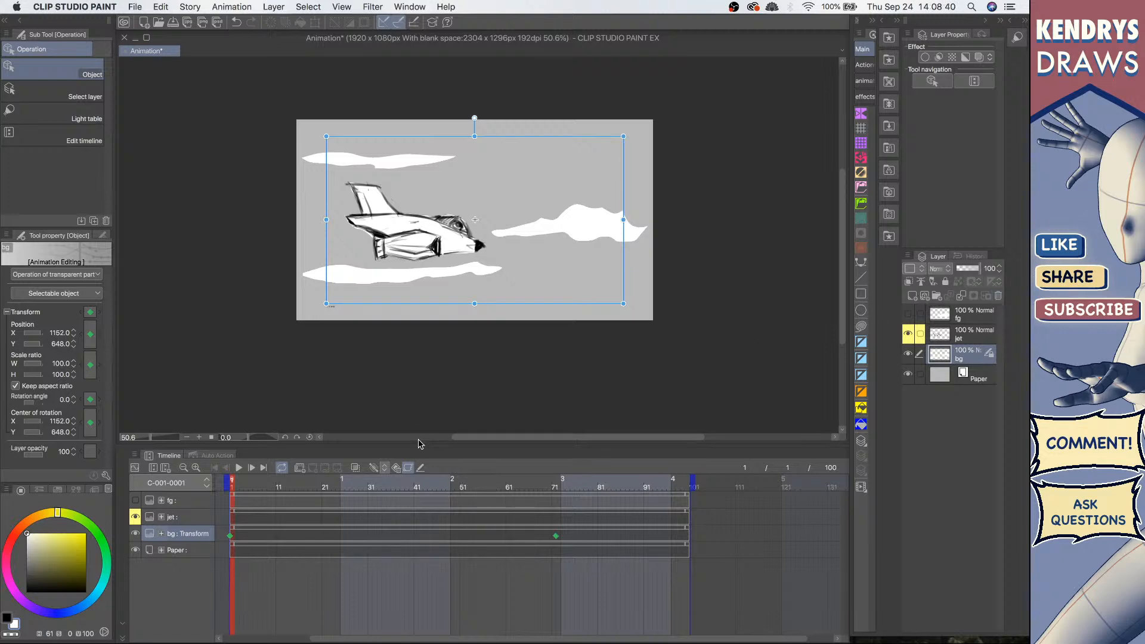
Step: Turn off keyframe editing on the bg layer and keep that layer selected
left_click(407, 469)
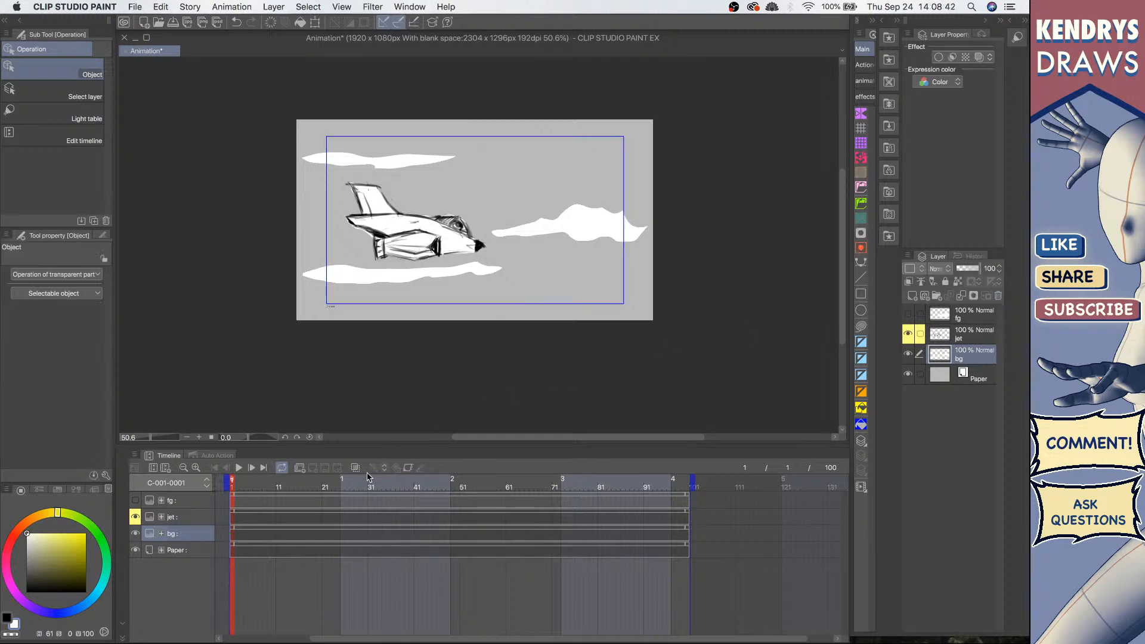
left_click(954, 336)
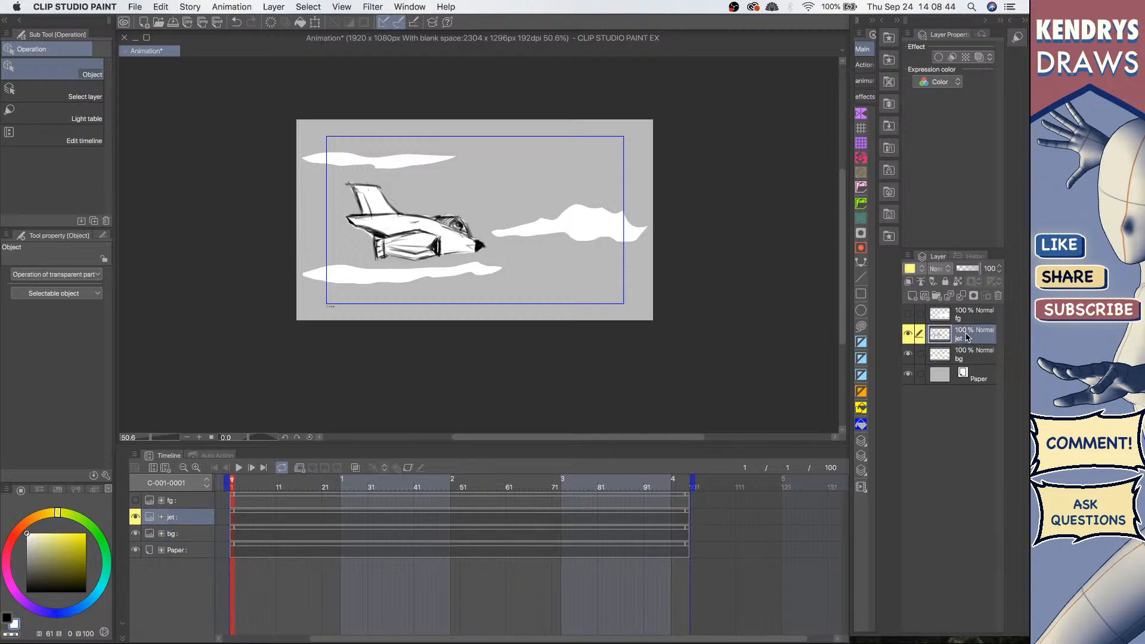
left_click(967, 363)
Step: Hide the bg layer so only the jet remains visible on the canvas
left_click(908, 354)
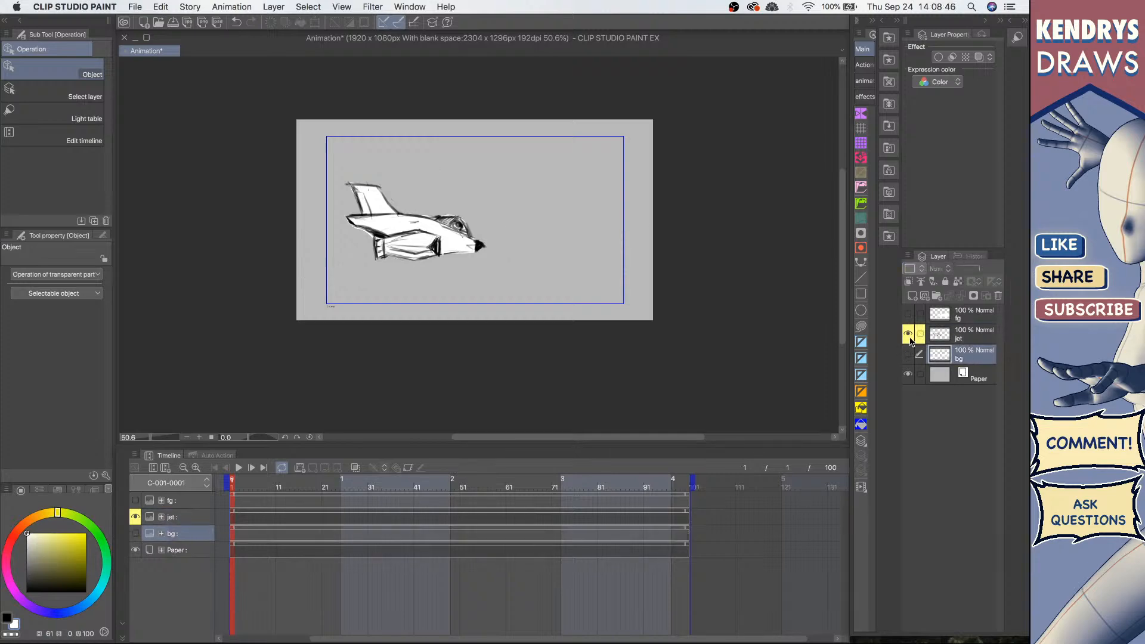
left_click(908, 334)
left_click(908, 355)
left_click(909, 357)
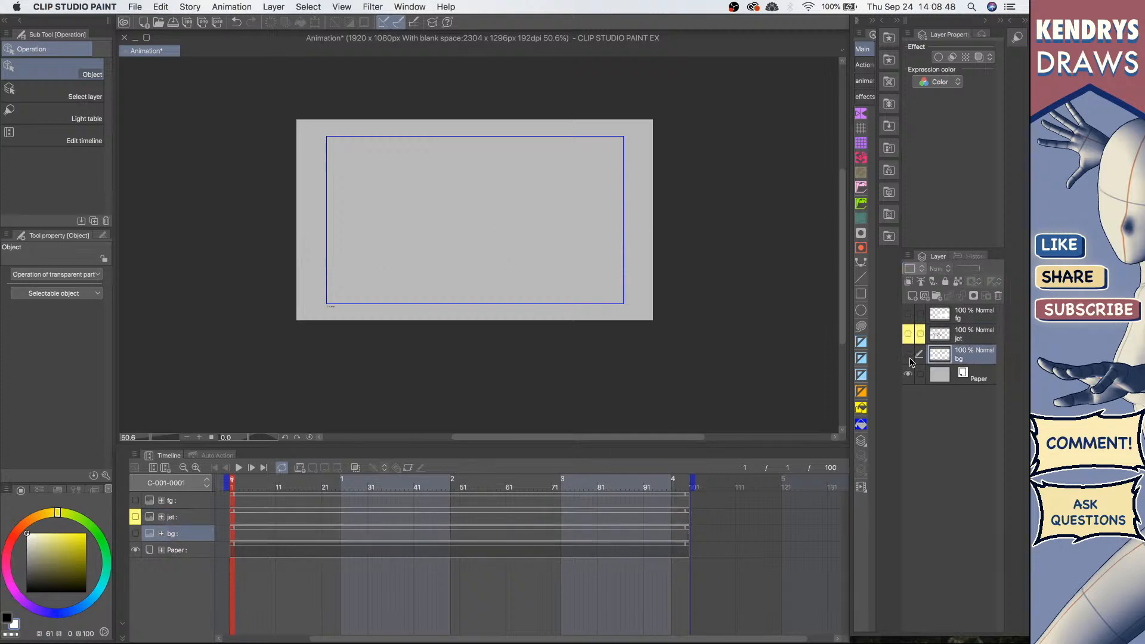
left_click(908, 334)
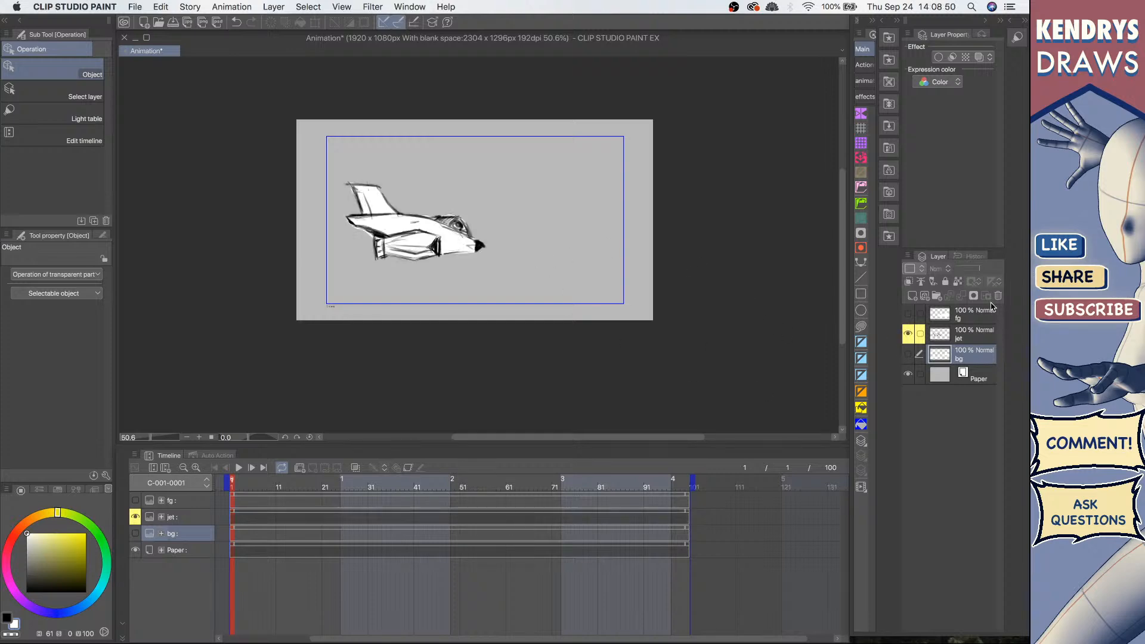
Step: Select the jet layer and toggle its visibility off and on
left_click(977, 334)
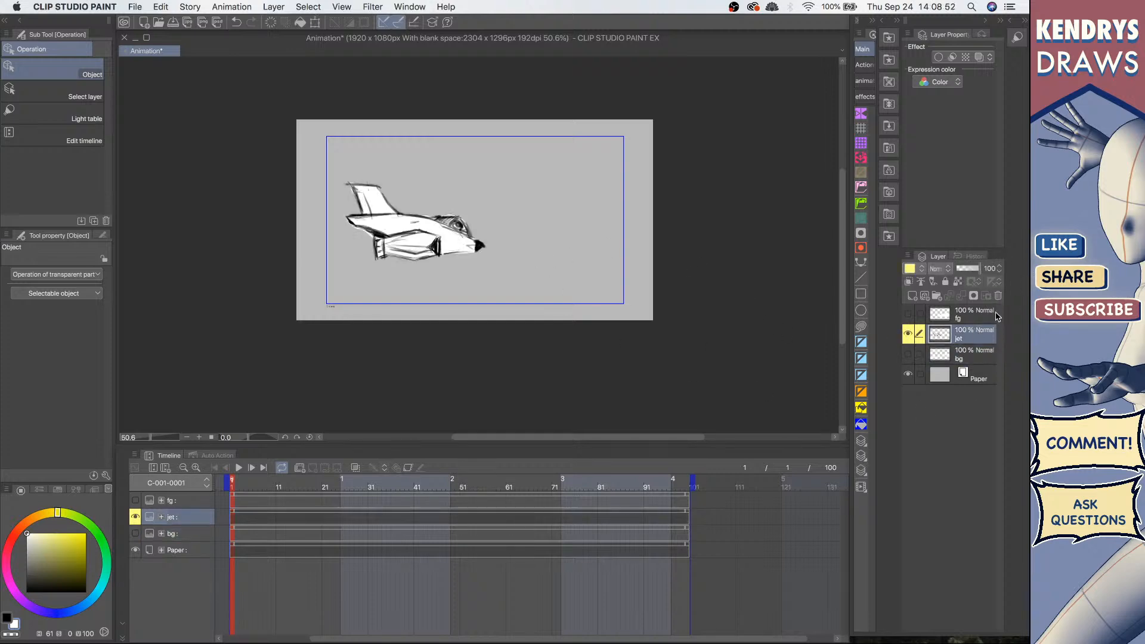
left_click(909, 335)
left_click(909, 335)
left_click(909, 334)
left_click(909, 335)
Step: Toggle the fg, jet and bg layers' visibility one by one to compare them, ending with all layers visible
left_click(908, 314)
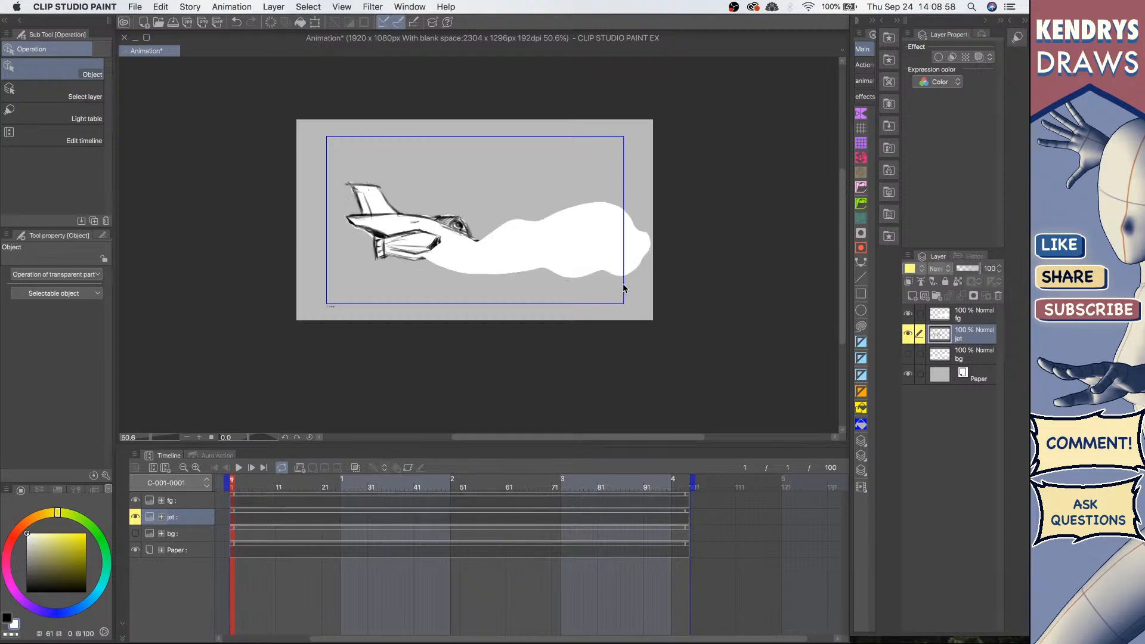
left_click(908, 333)
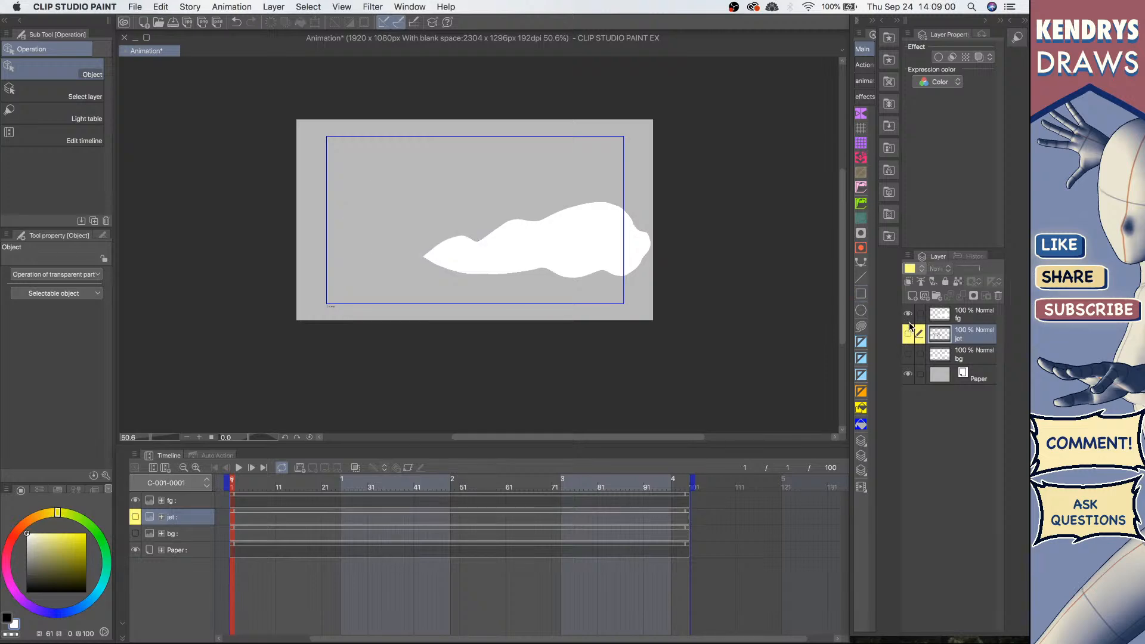
left_click(908, 318)
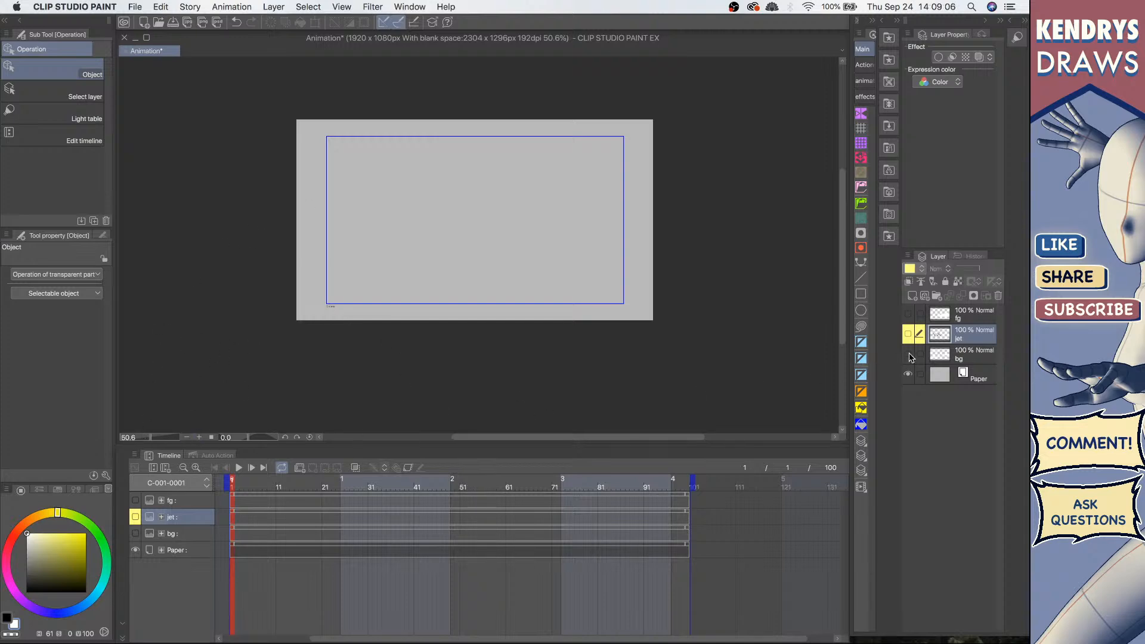
mouse_move(910, 357)
left_mouse_down()
mouse_move(908, 314)
mouse_move(909, 361)
left_mouse_up()
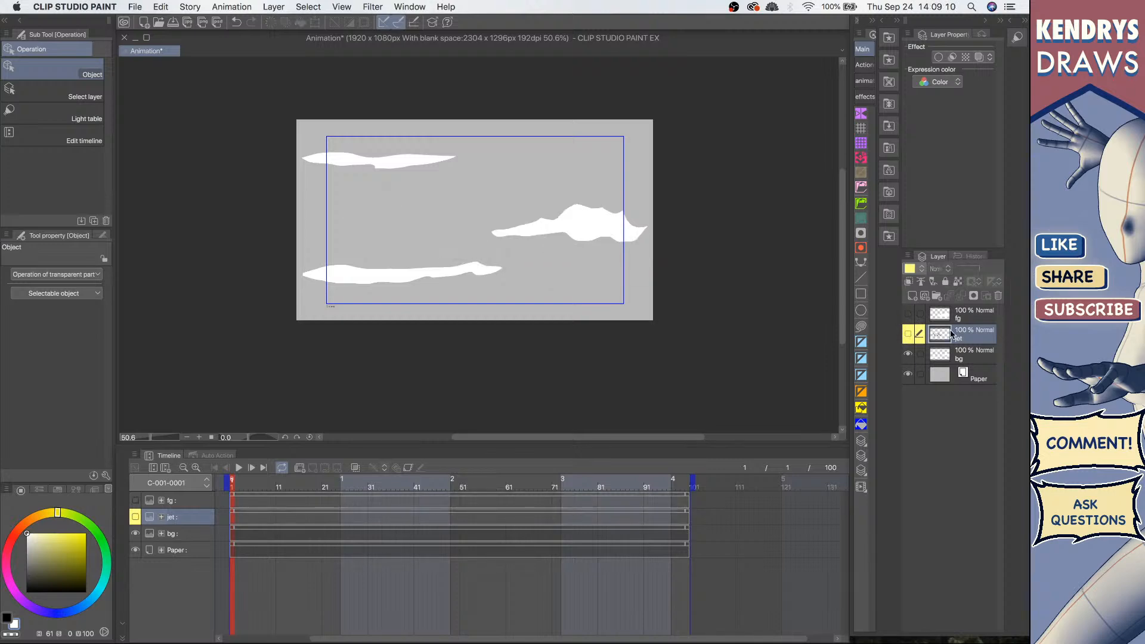
left_click(907, 354)
left_click(908, 334)
left_click(908, 316)
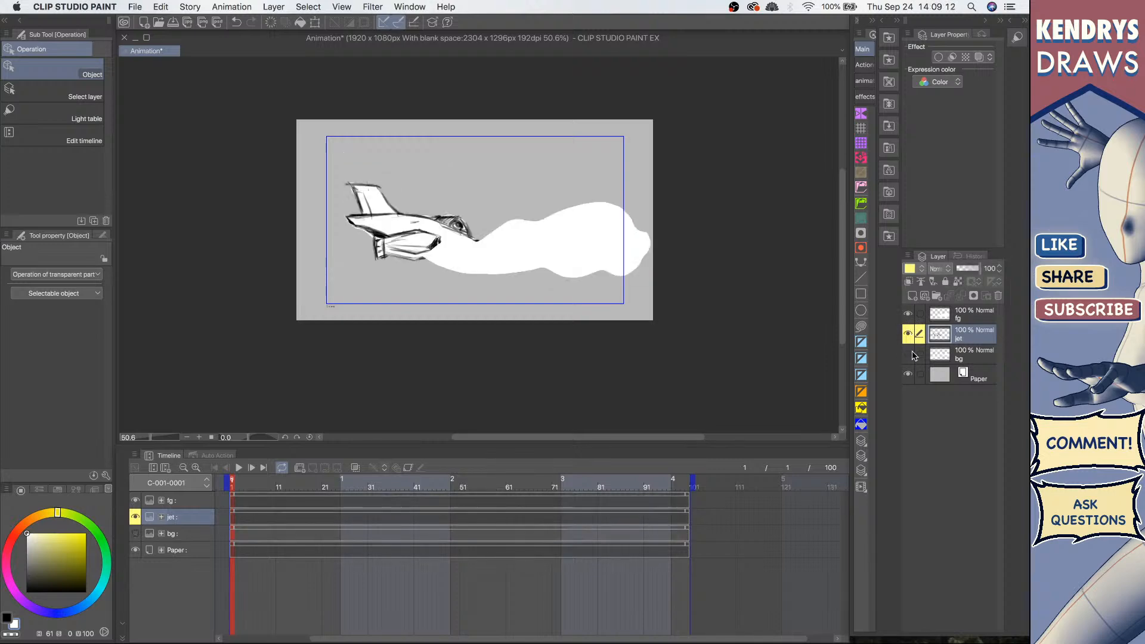
left_click(907, 354)
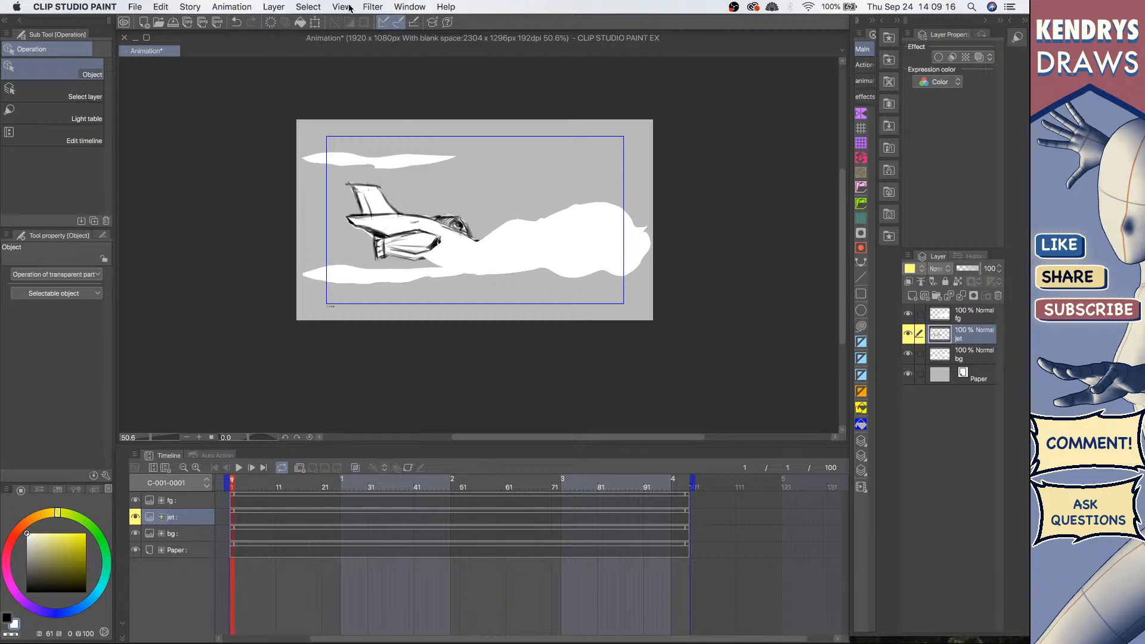
Step: Close the Auto Action palette that shares the dock with the Timeline
left_click(415, 5)
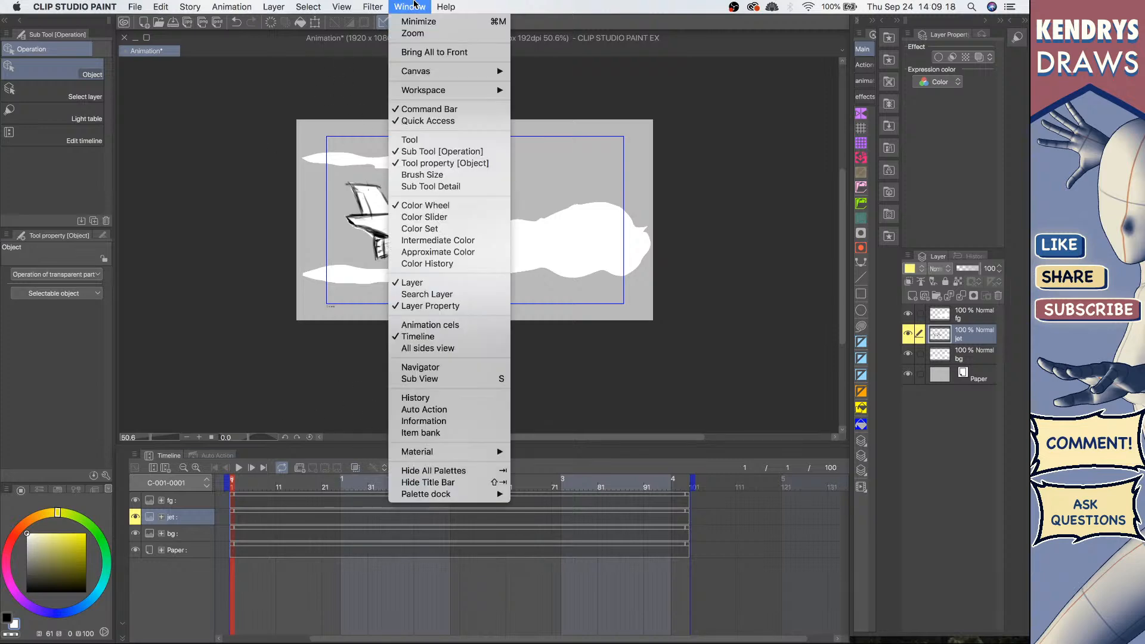
mouse_move(372, 7)
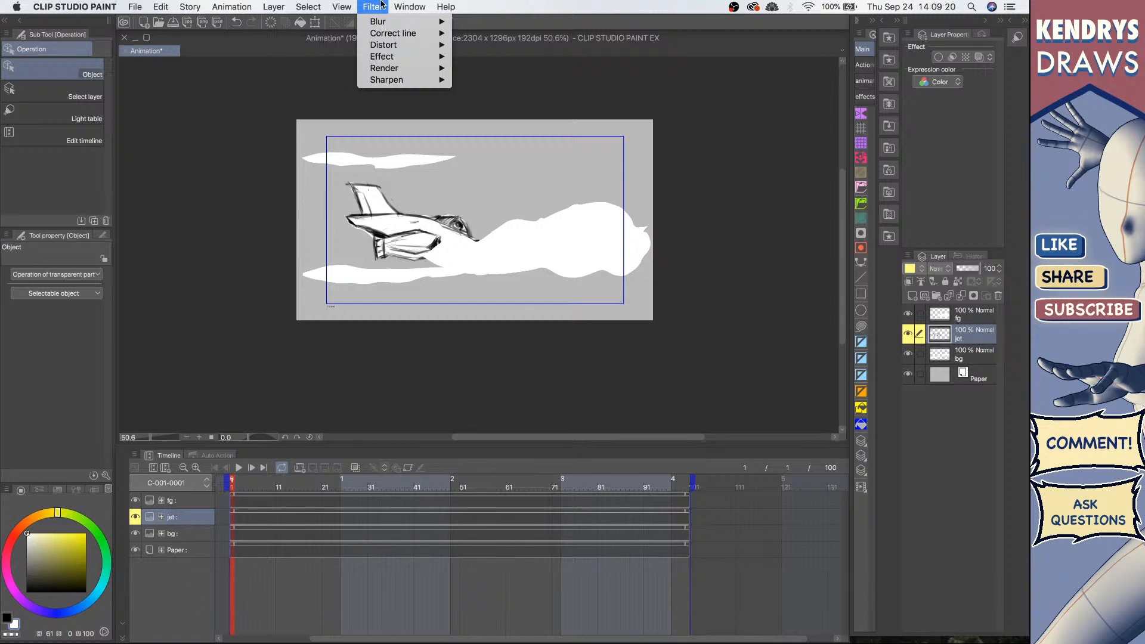
mouse_move(420, 4)
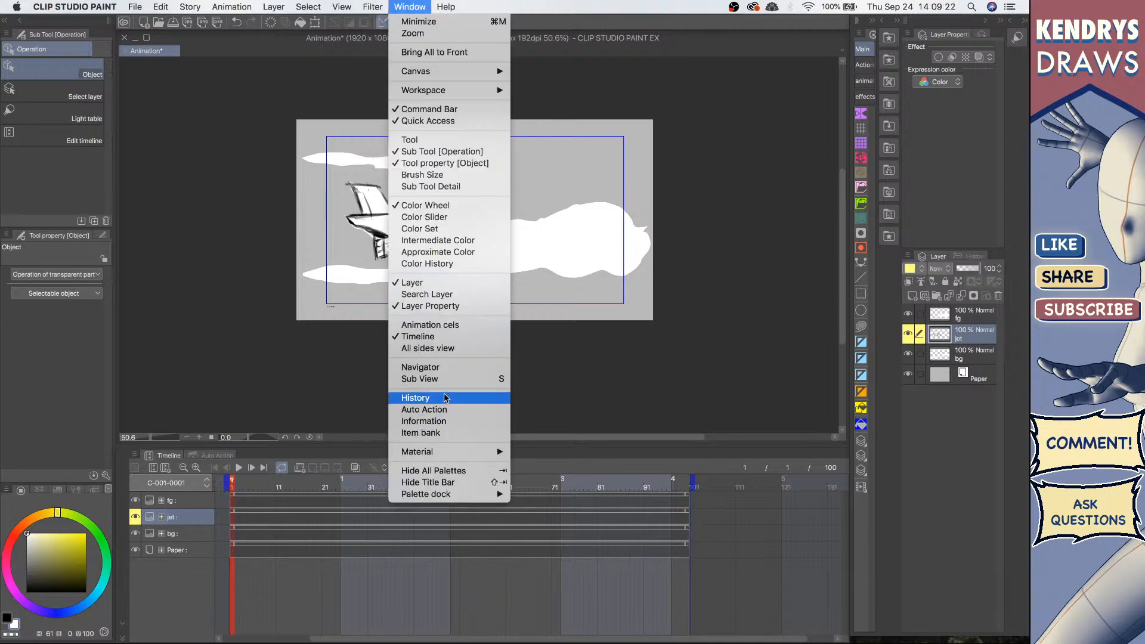
left_click(433, 340)
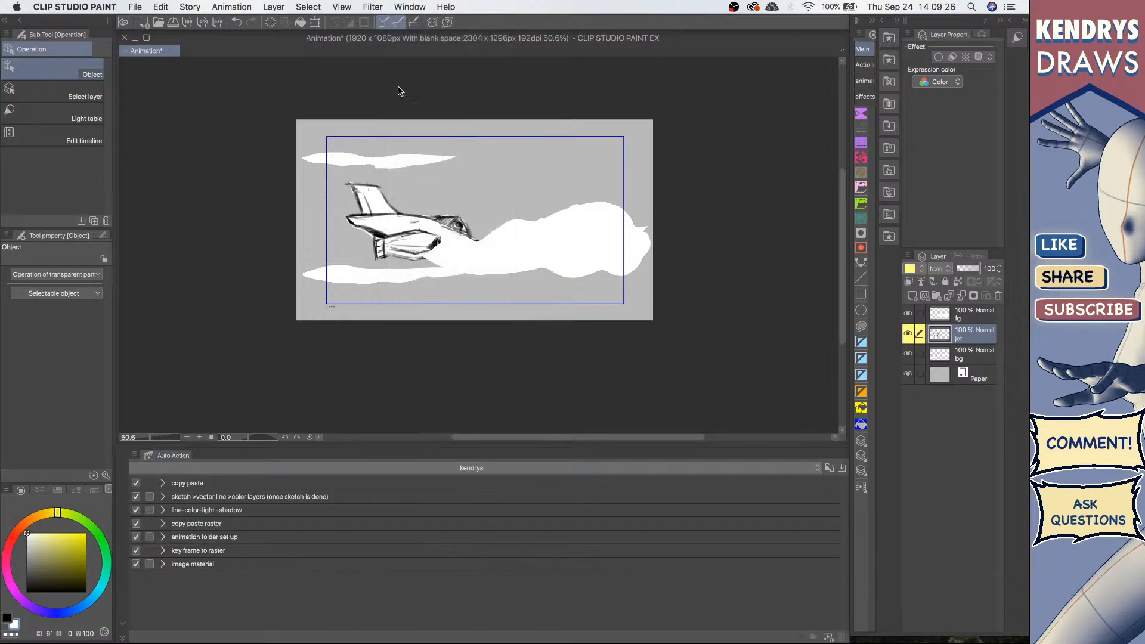
left_click_drag(176, 456, 224, 352)
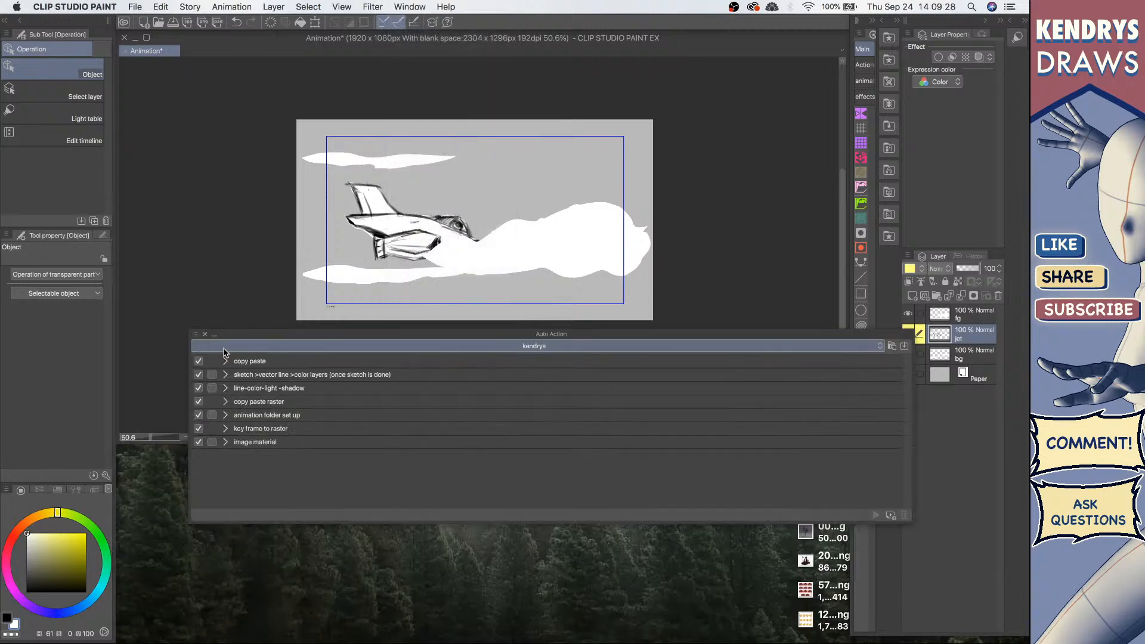
left_click(204, 335)
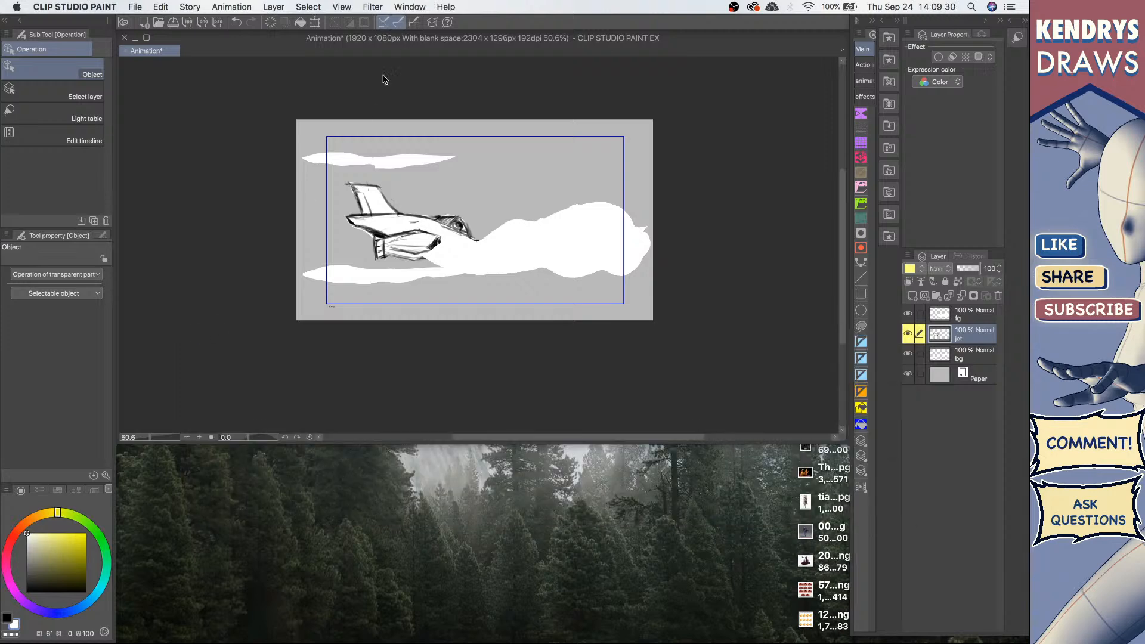
Step: Reopen the Timeline palette
left_click(147, 39)
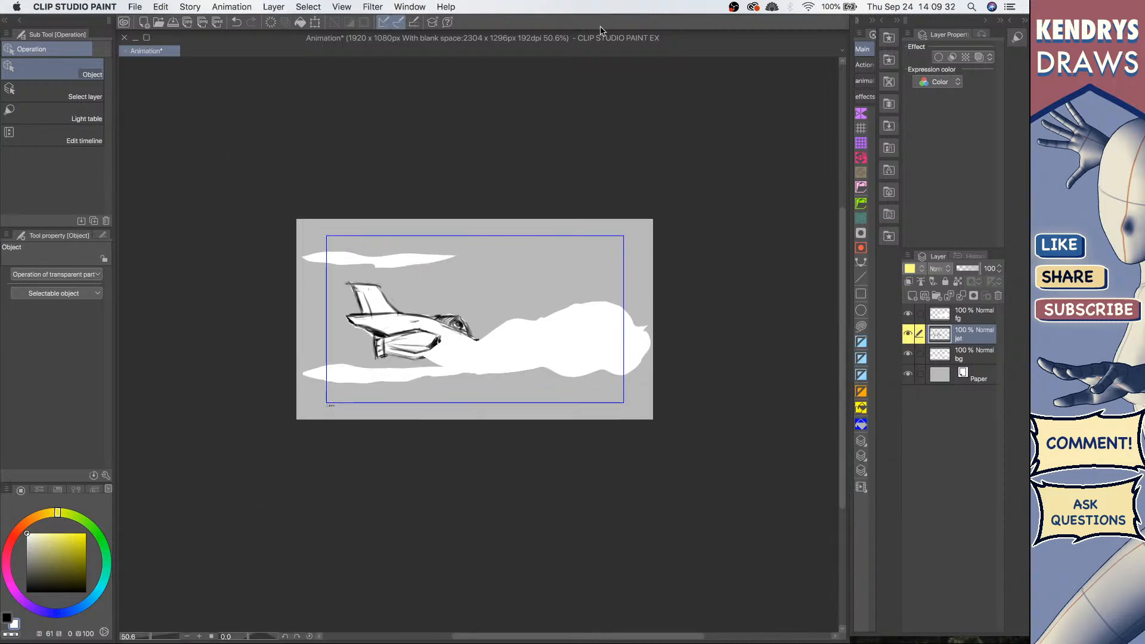
left_click(410, 6)
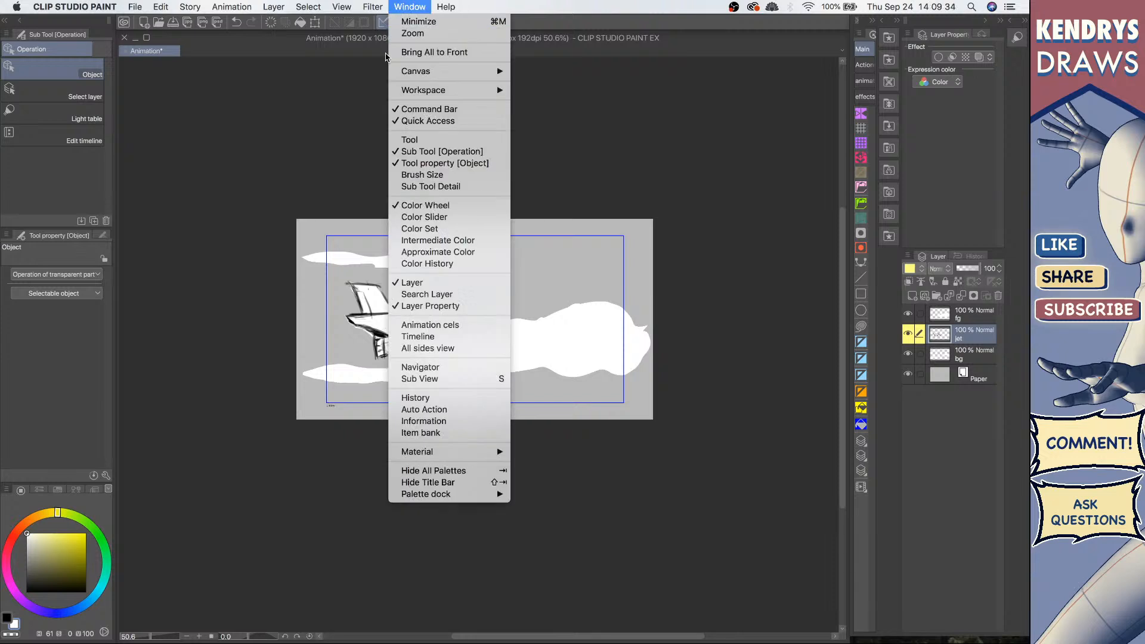
left_click(440, 338)
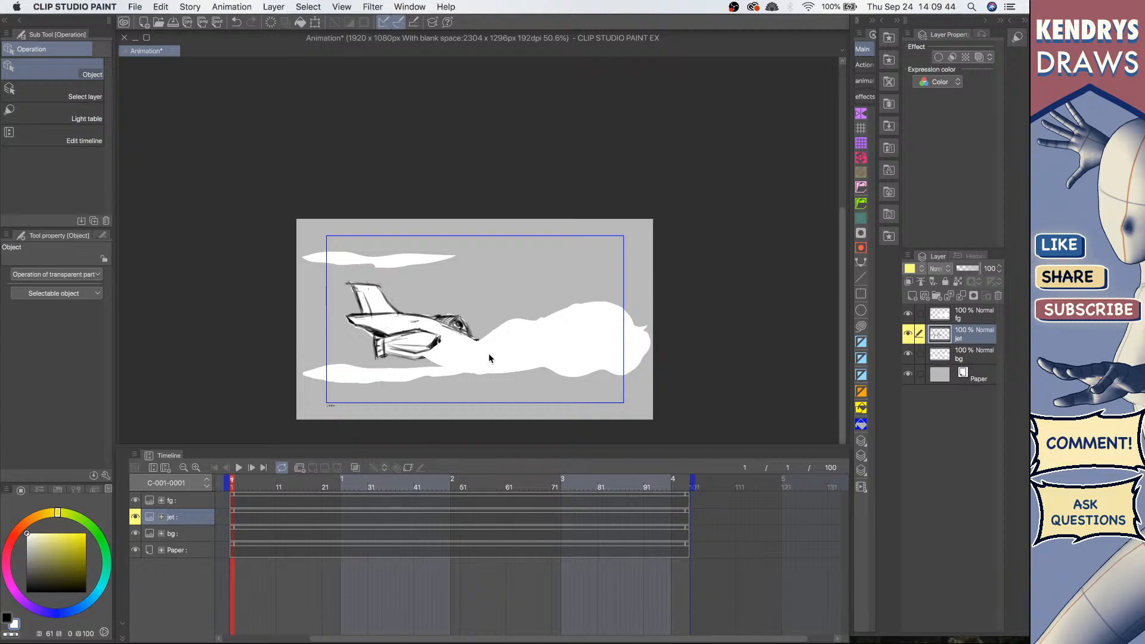
Step: Compare the layers by selecting fg, jet and bg in the timeline and toggling the jet layer's visibility
left_click_drag(478, 284, 486, 183)
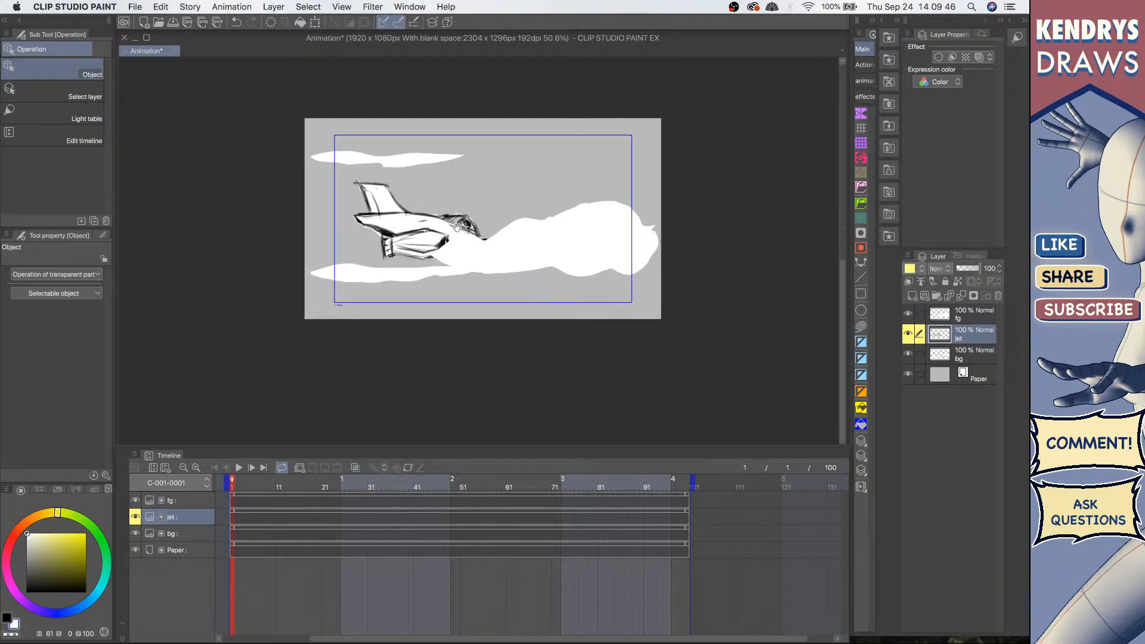
left_click_drag(456, 226, 501, 166)
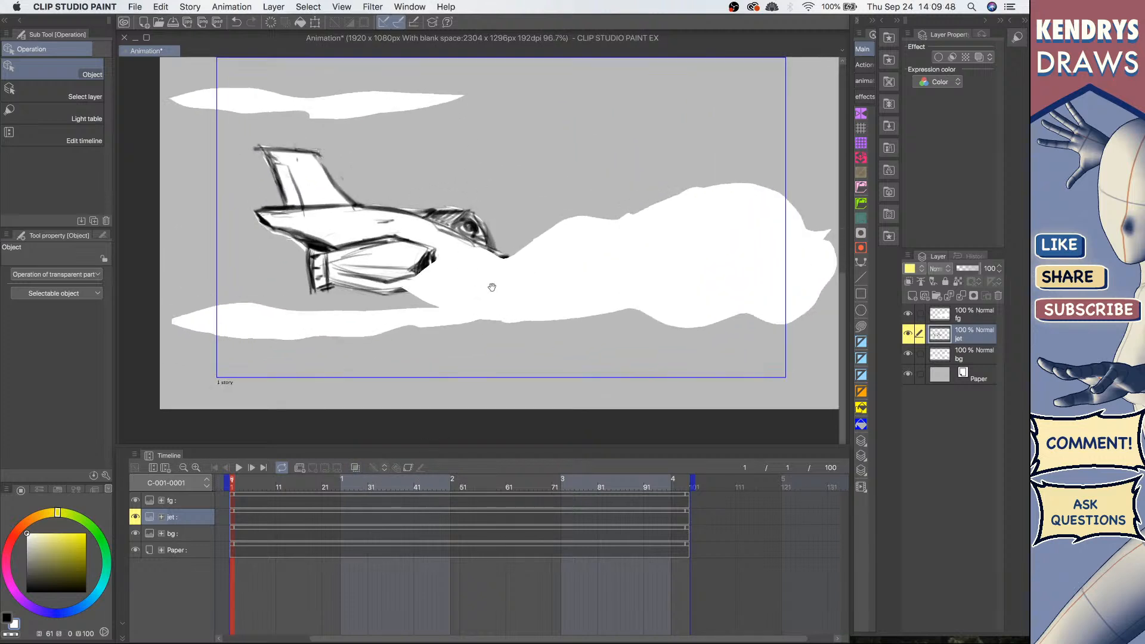
left_click_drag(491, 286, 482, 269)
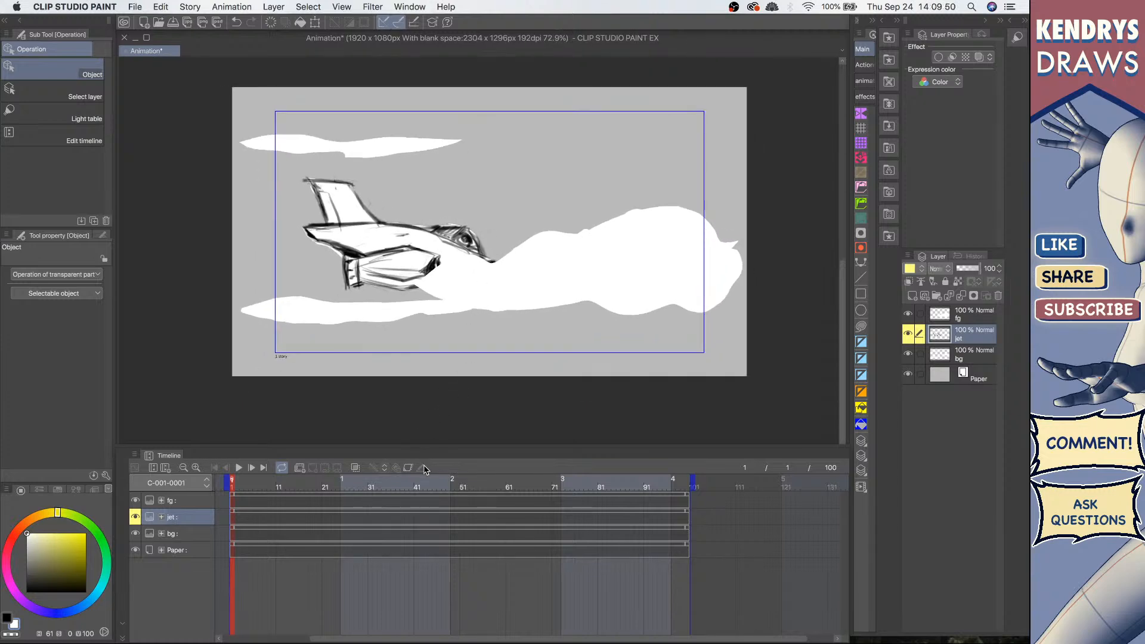
left_click(208, 501)
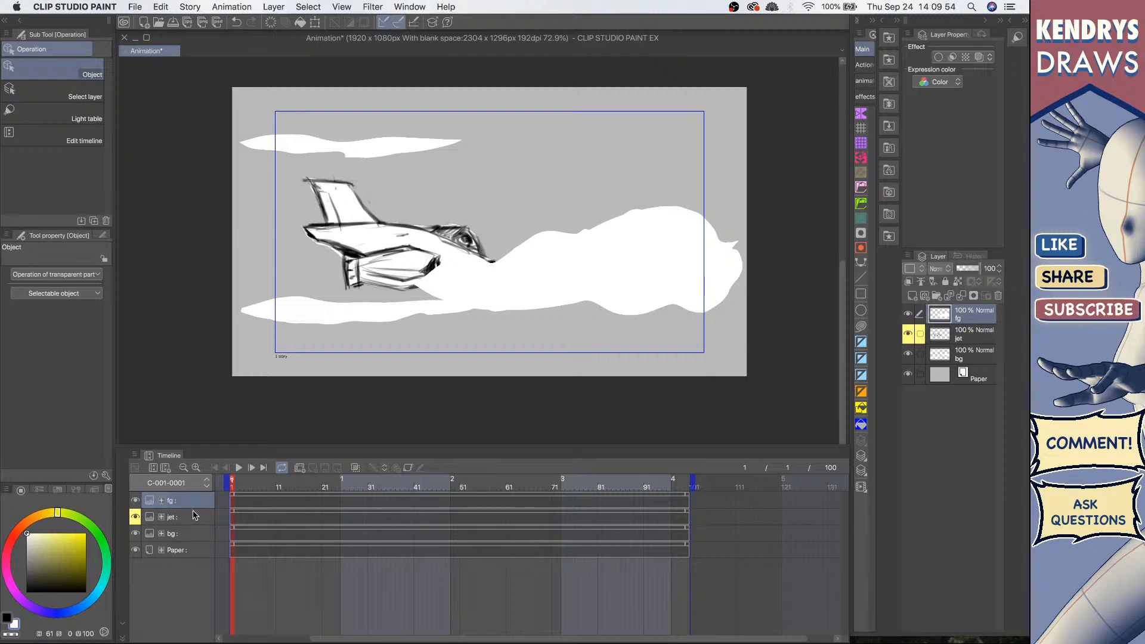
left_click(195, 511)
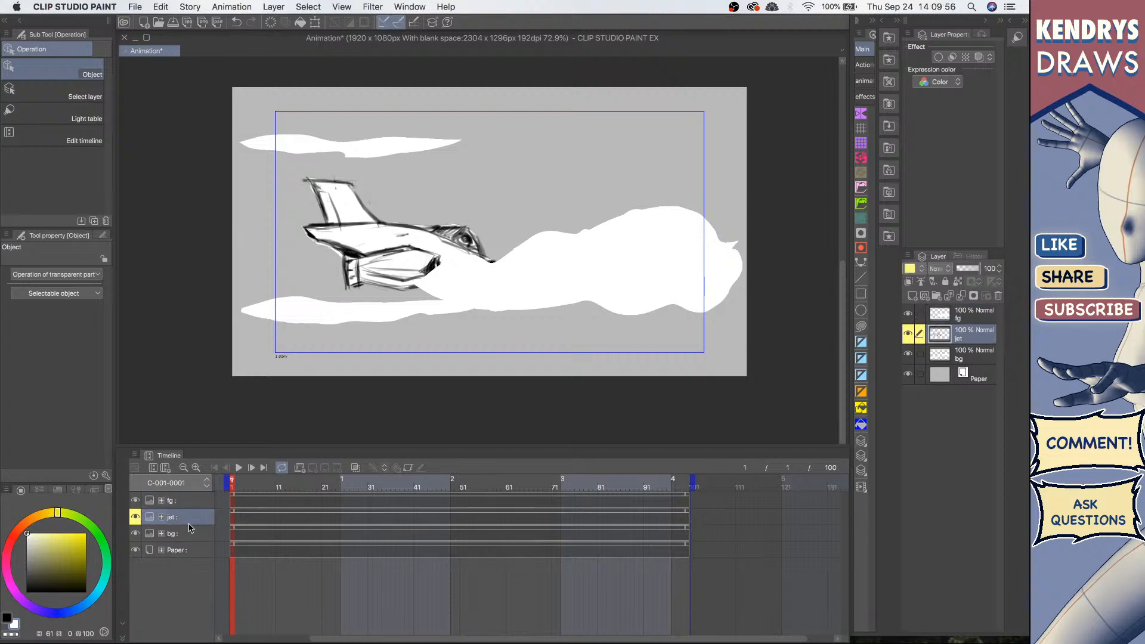
left_click(190, 533)
left_click(195, 501)
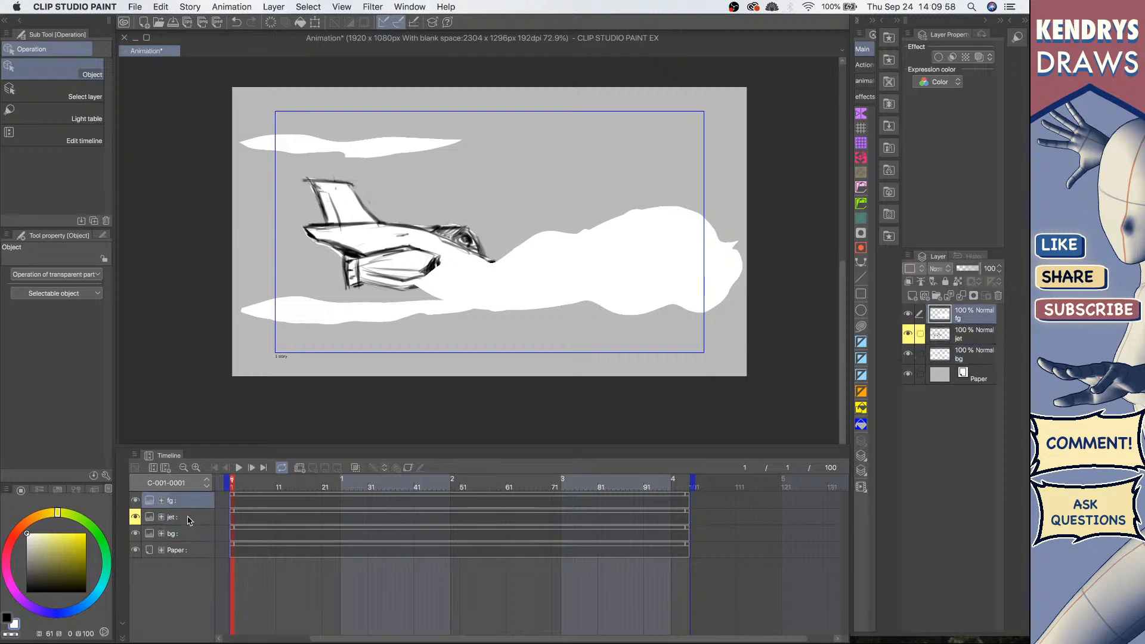
left_click(189, 523)
left_click(136, 517)
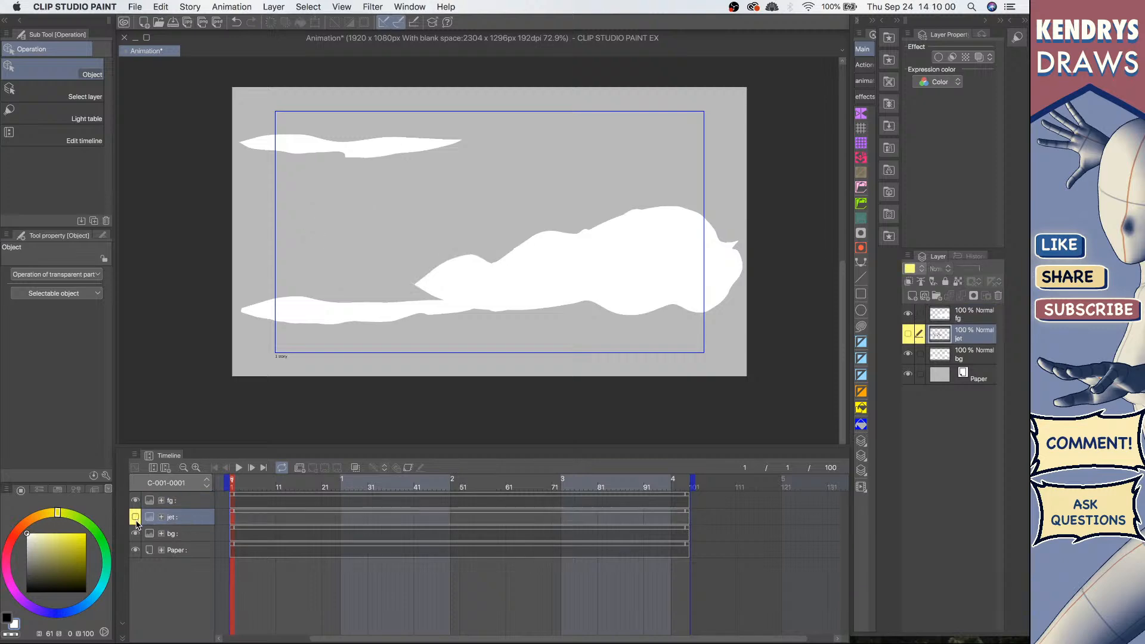
left_click(135, 517)
Step: Select the fg layer and enable keyframes on it
left_click(191, 535)
left_click(194, 506)
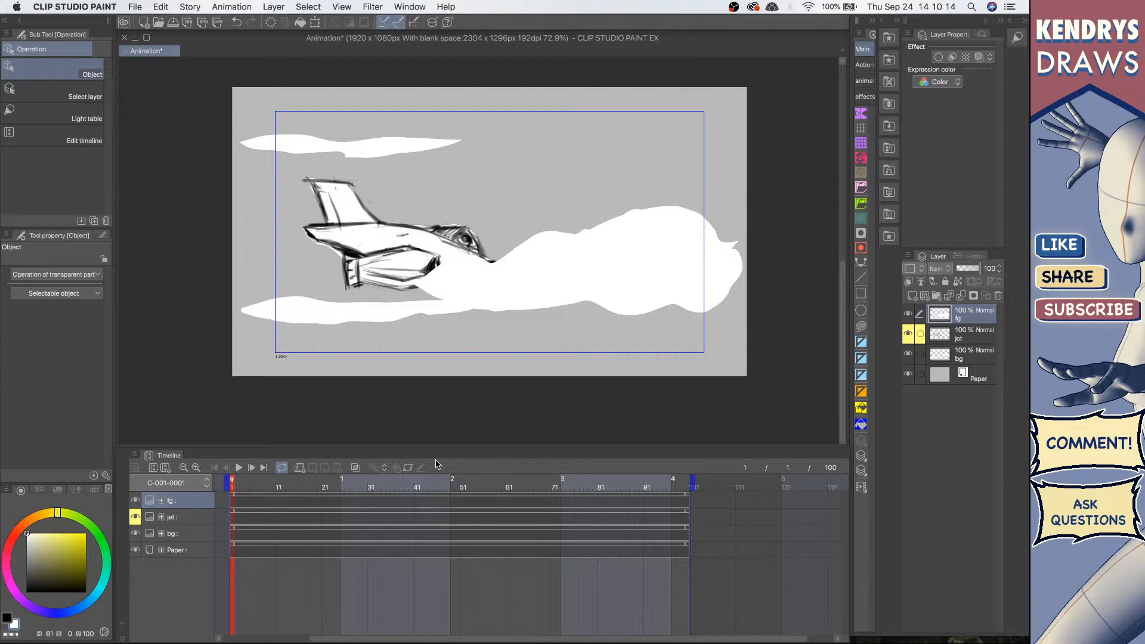
left_click(407, 469)
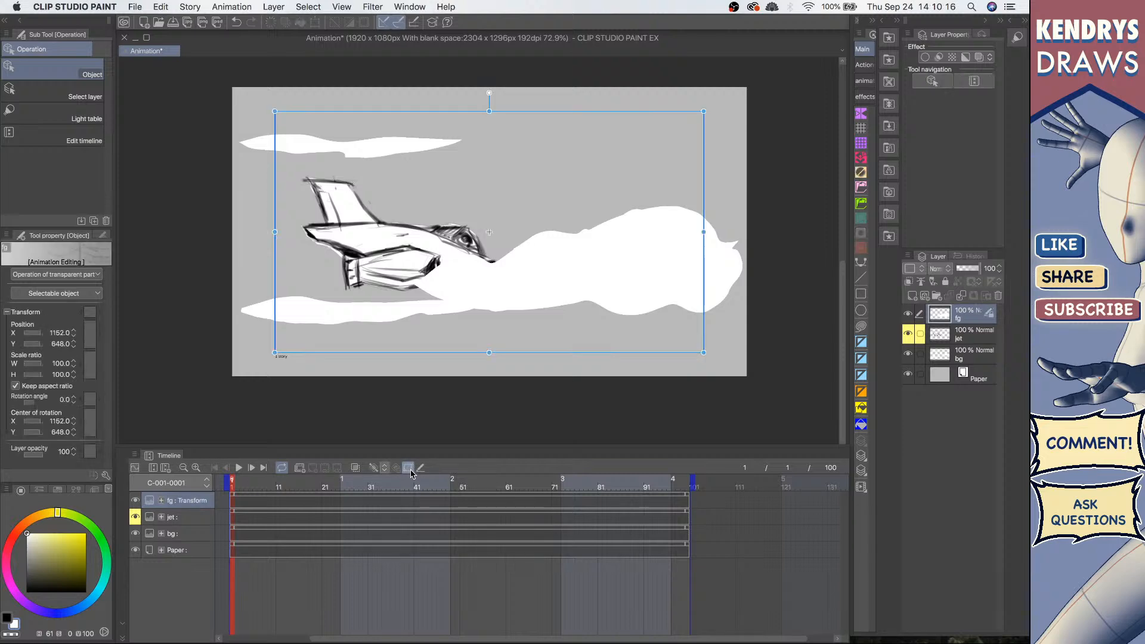
scroll(432, 256, "up", 3)
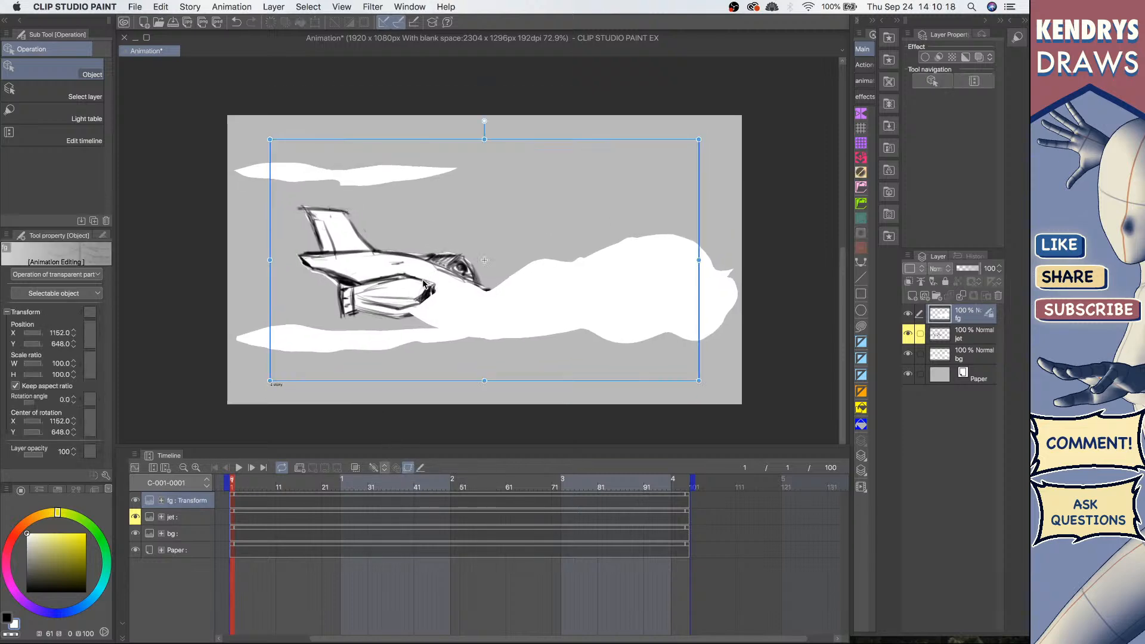
scroll(493, 168, "up", 3)
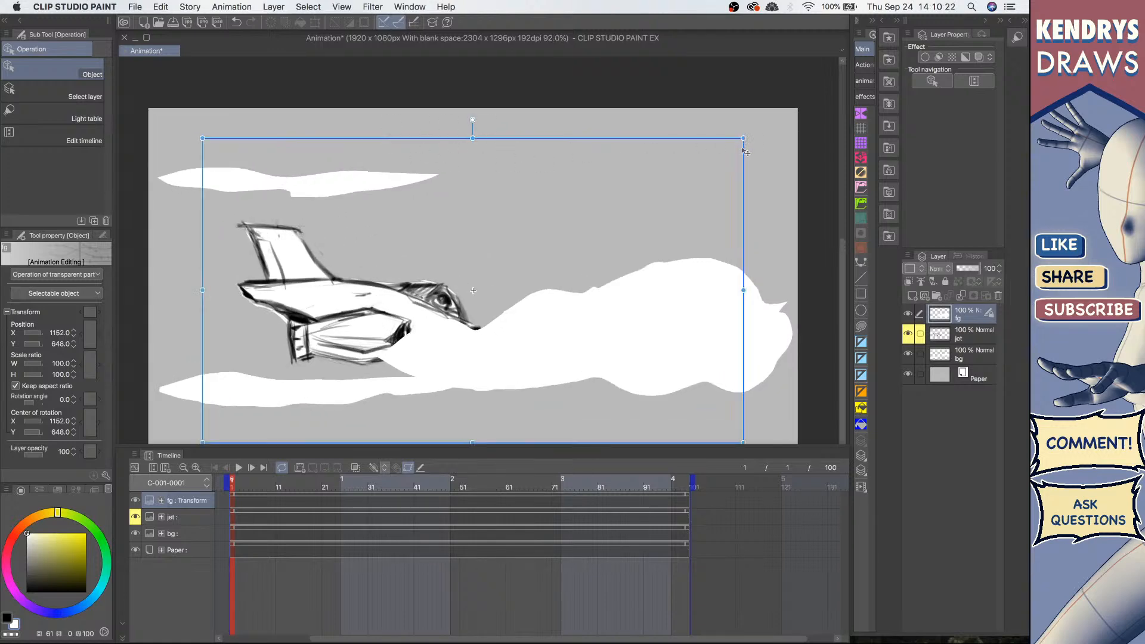
mouse_move(494, 153)
left_mouse_down()
mouse_move(525, 150)
mouse_move(550, 118)
mouse_move(478, 173)
mouse_move(508, 160)
left_mouse_up()
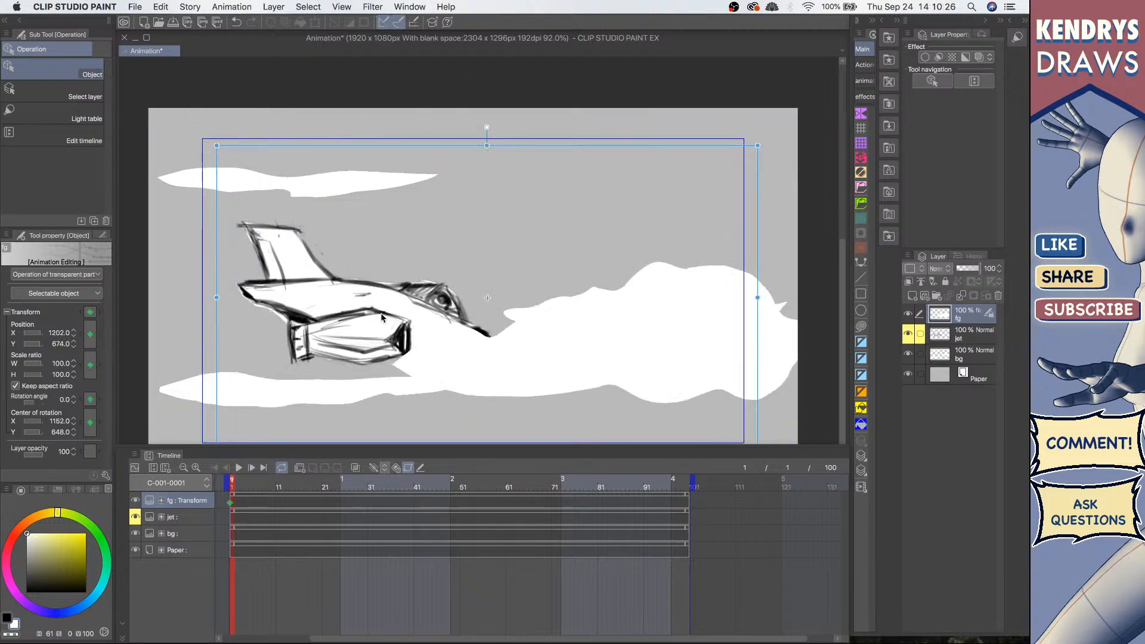
key("super+z")
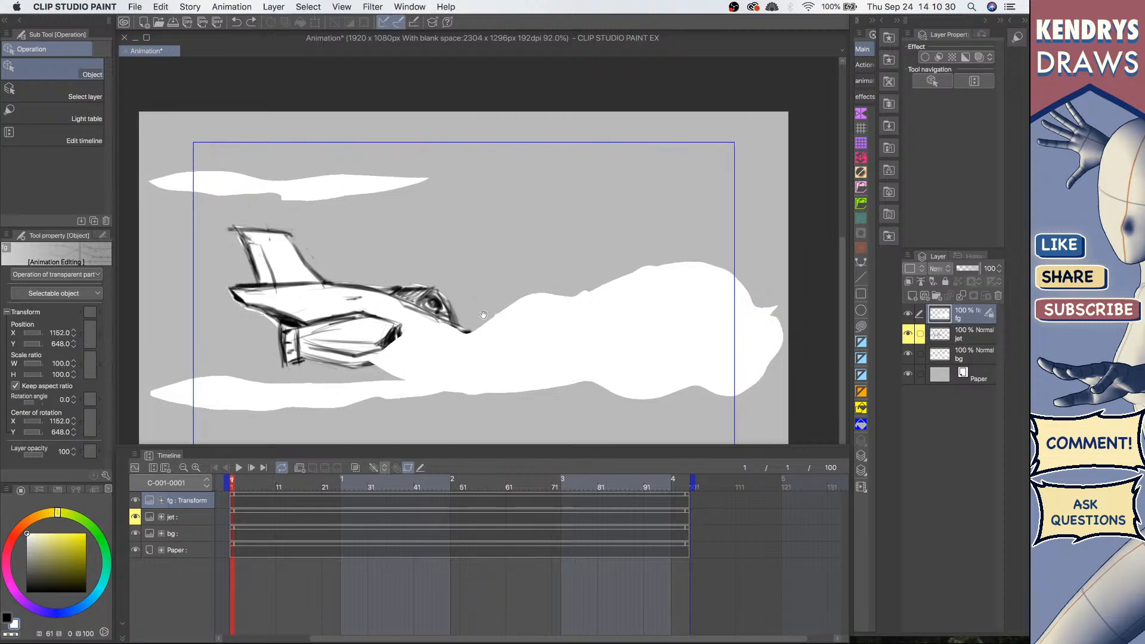
Step: Move the fg clouds right at frame 1 to about X 1539, Y 588
scroll(504, 226, "down", 2)
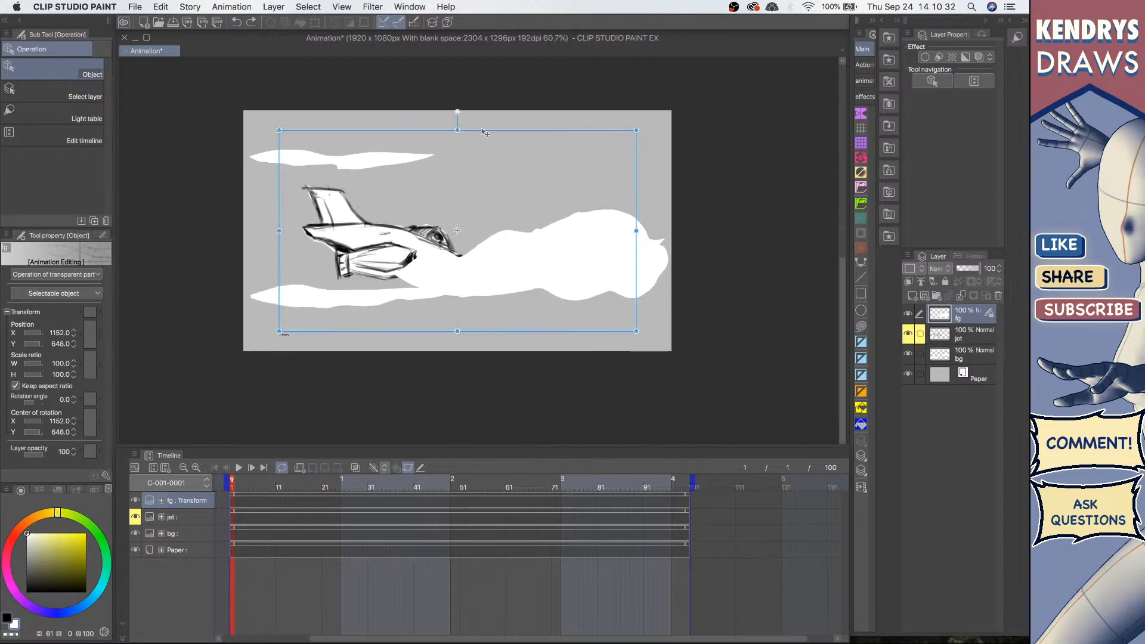
left_click_drag(484, 133, 570, 129)
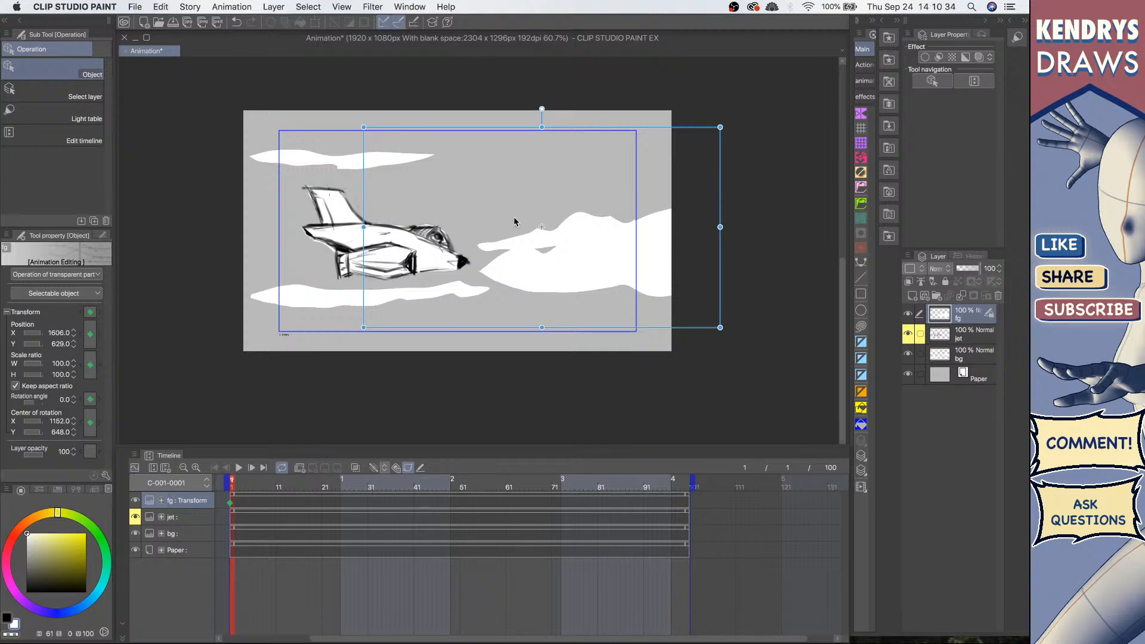
key("super+z")
left_click_drag(488, 143, 560, 133)
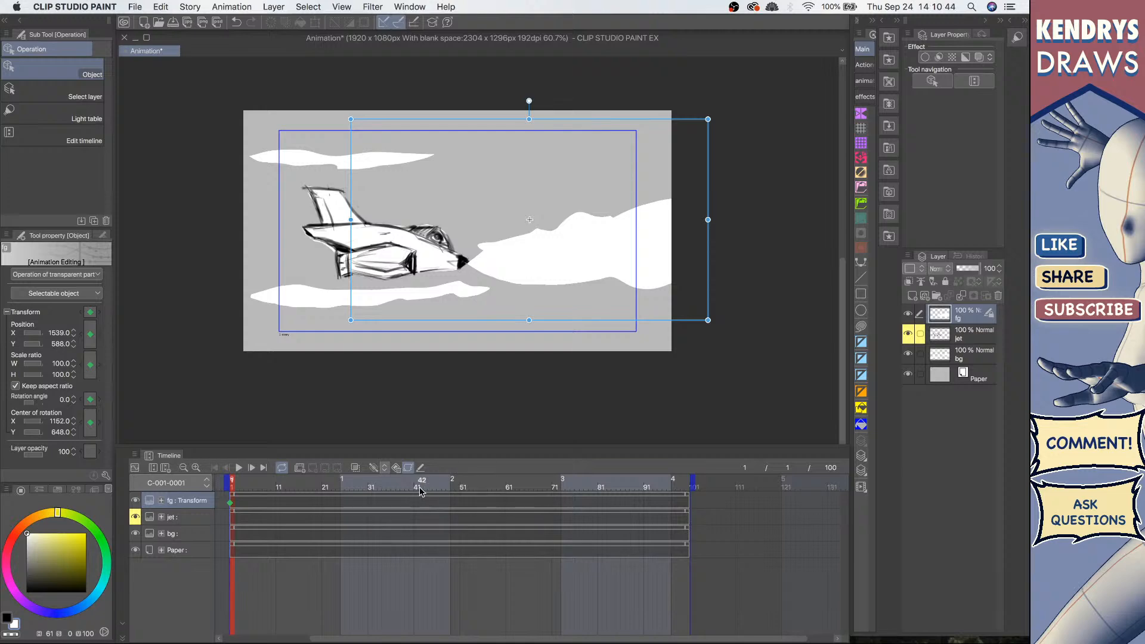
Step: At frame 21, move the fg clouds left to about X 219, Y 731, then return to the first frame
left_click(325, 487)
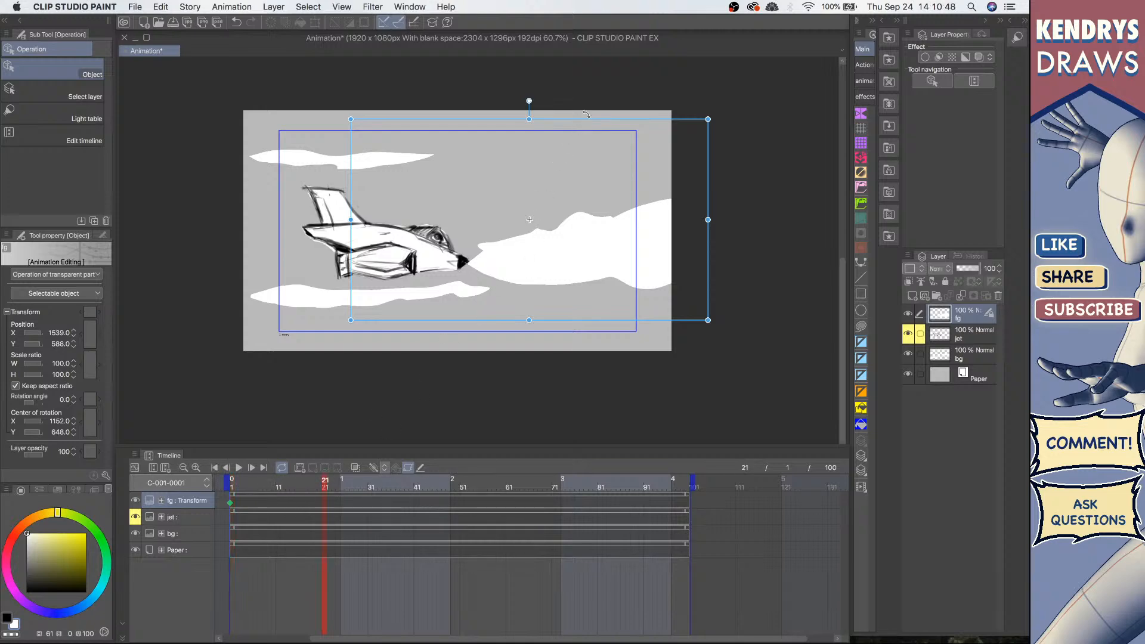
left_click_drag(586, 114, 321, 146)
key("super+z")
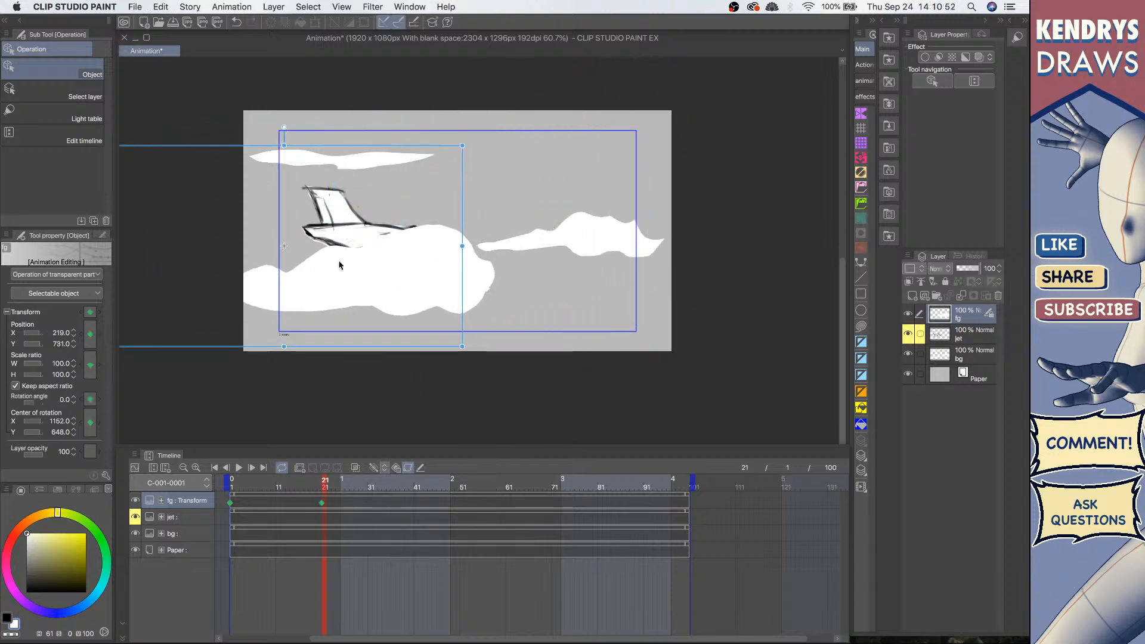
left_click(213, 469)
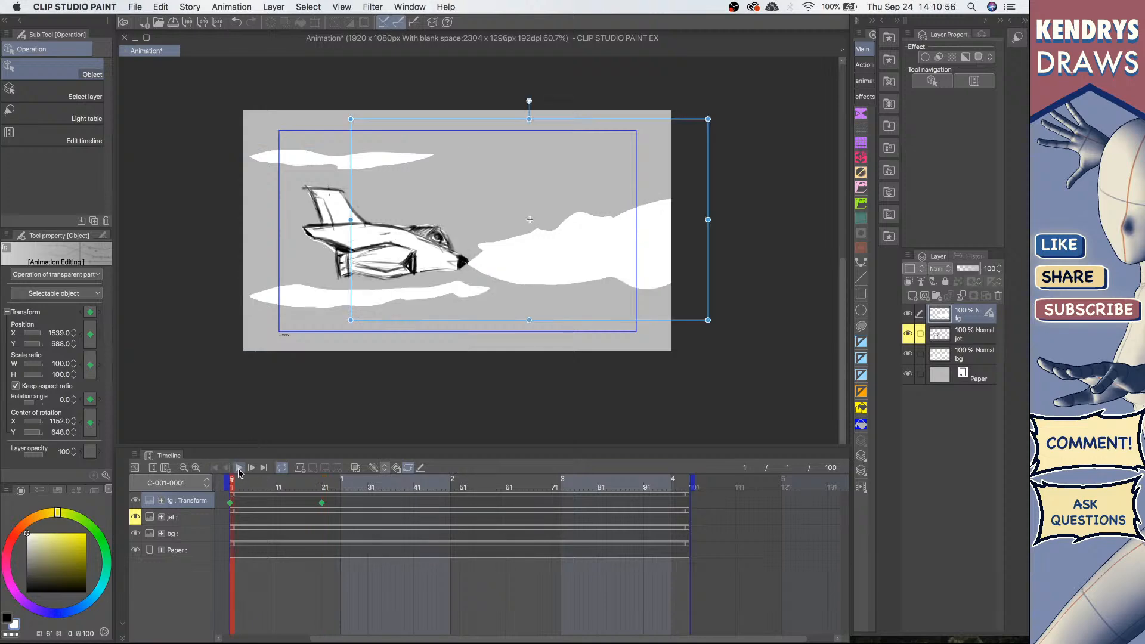
Step: Play back the animation from the first frame to preview the fg clouds' motion
left_click(238, 469)
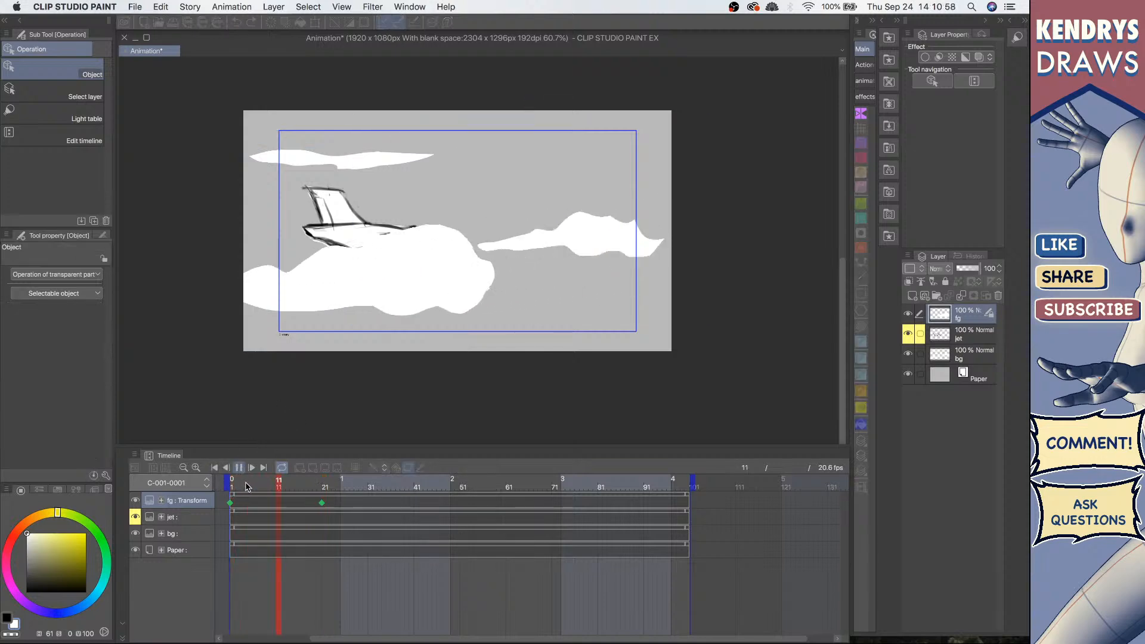
left_click(235, 468)
left_click(215, 468)
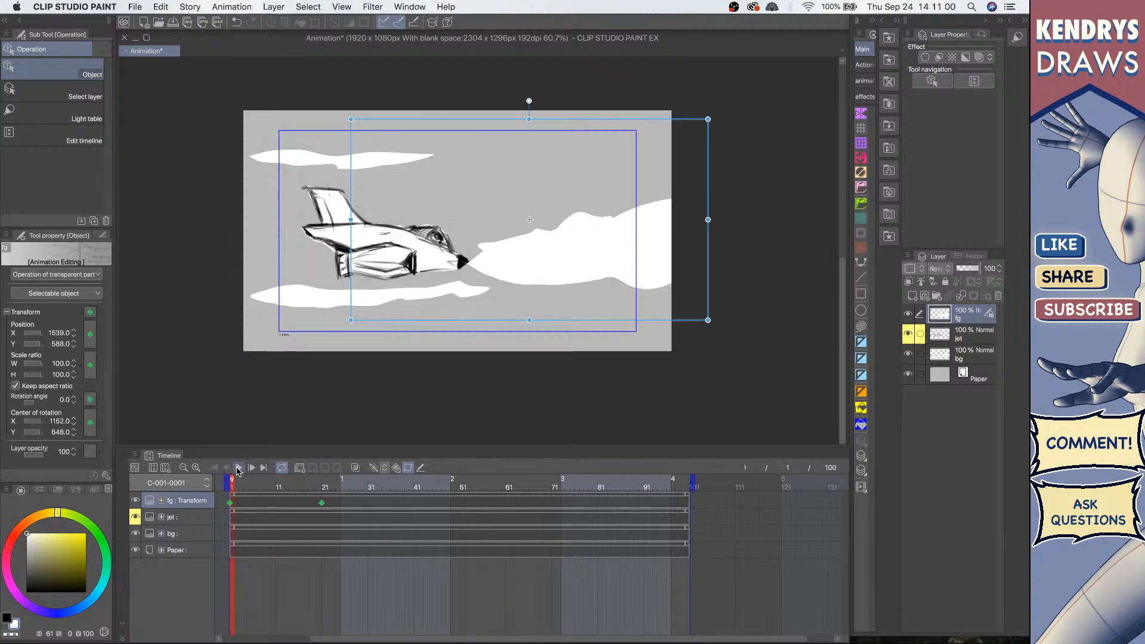
left_click(239, 467)
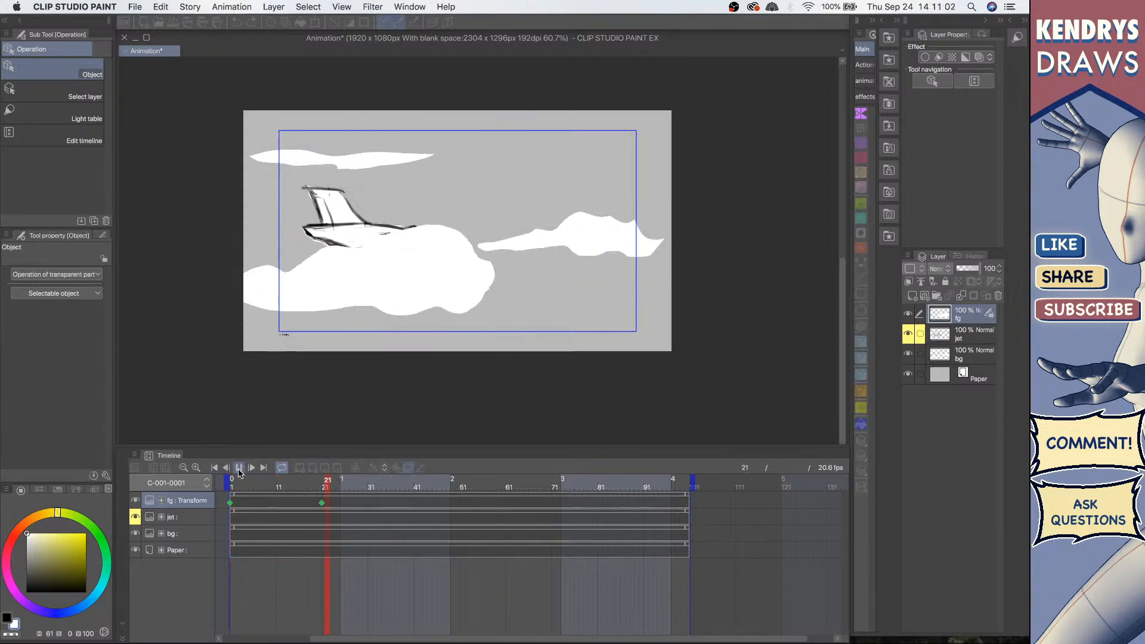
left_click(226, 470)
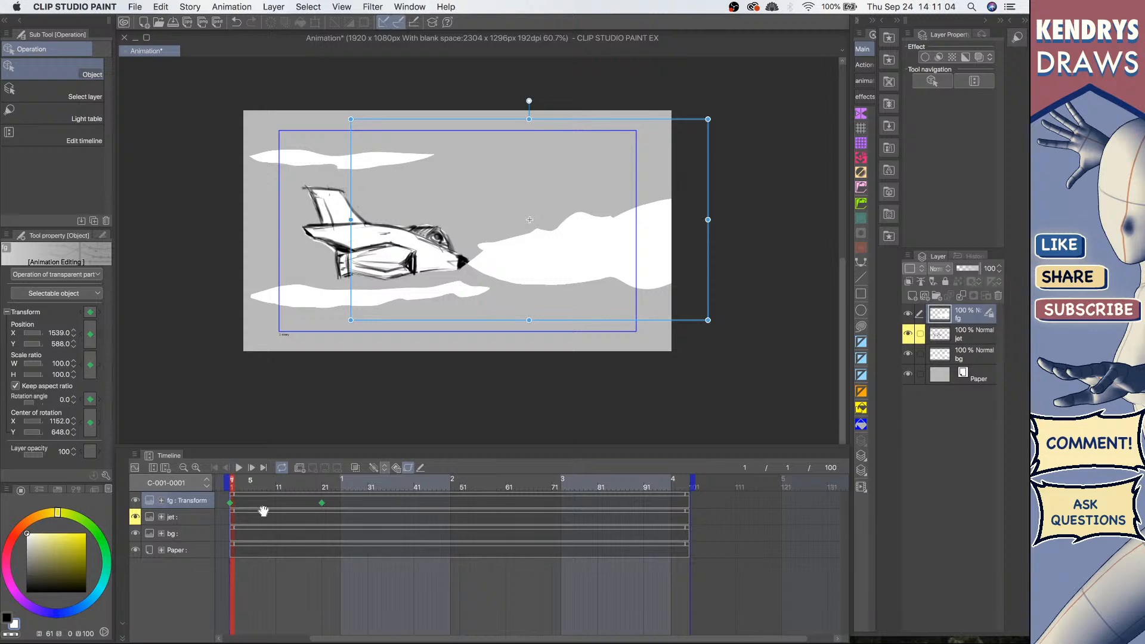
Step: Delete the fg clouds' keyframe at frame 21 and return to the frame 1 keyframe
left_click(322, 504)
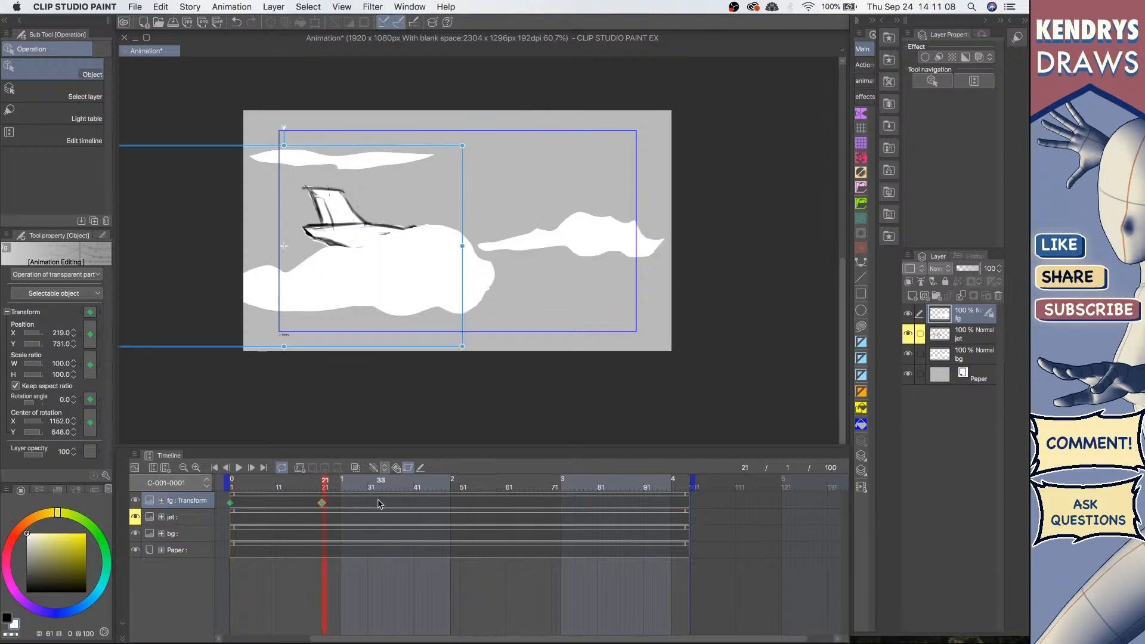
key("Delete")
left_click(231, 503)
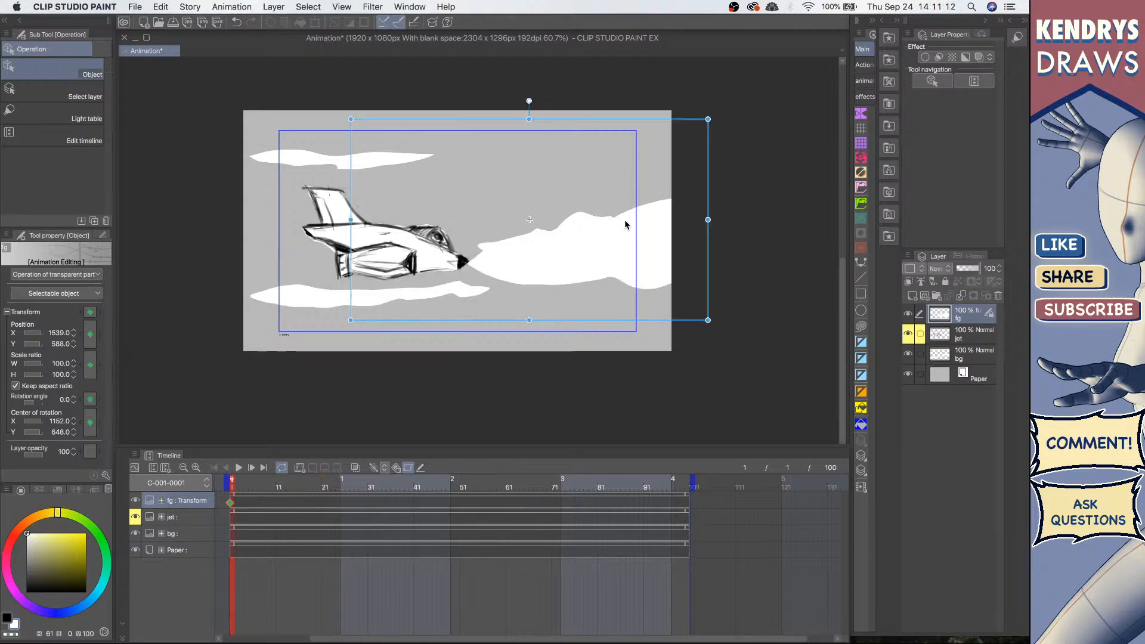
Step: At frame 1, move the fg clouds off the canvas's right edge to about X 3028, Y 659
left_click_drag(631, 120, 815, 129)
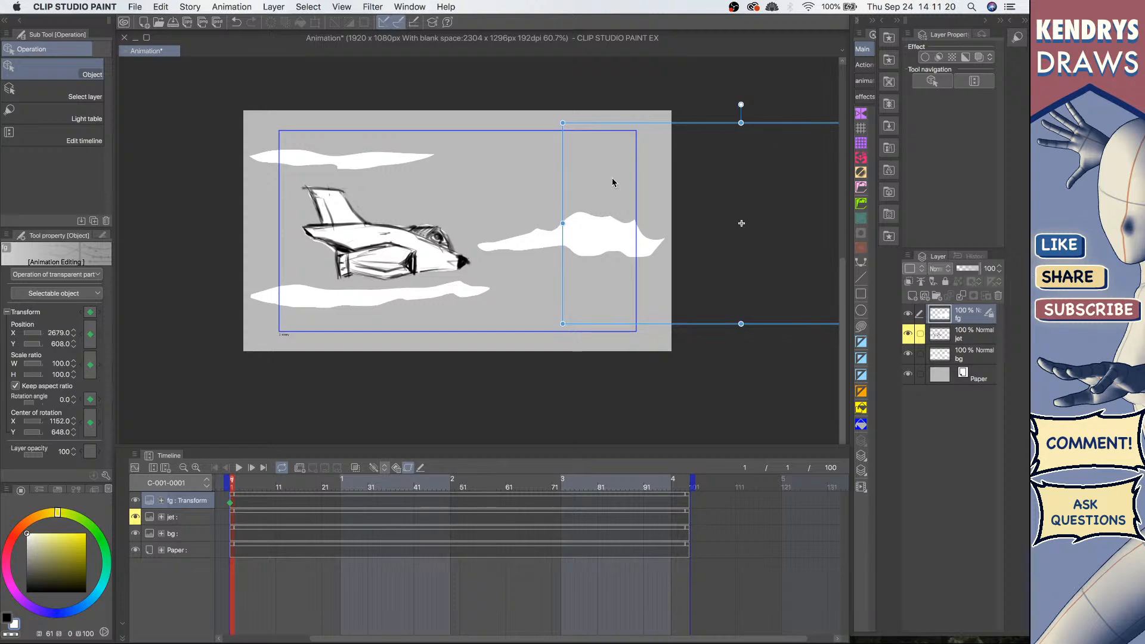
key("space")
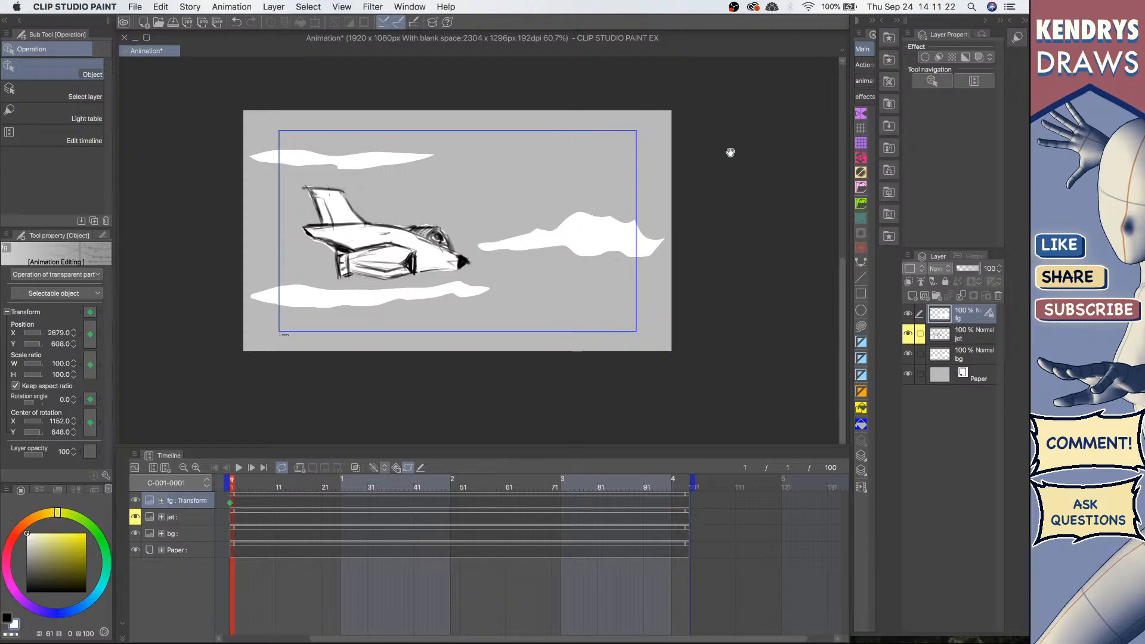
left_click_drag(584, 186, 552, 184)
left_click_drag(626, 178, 574, 170)
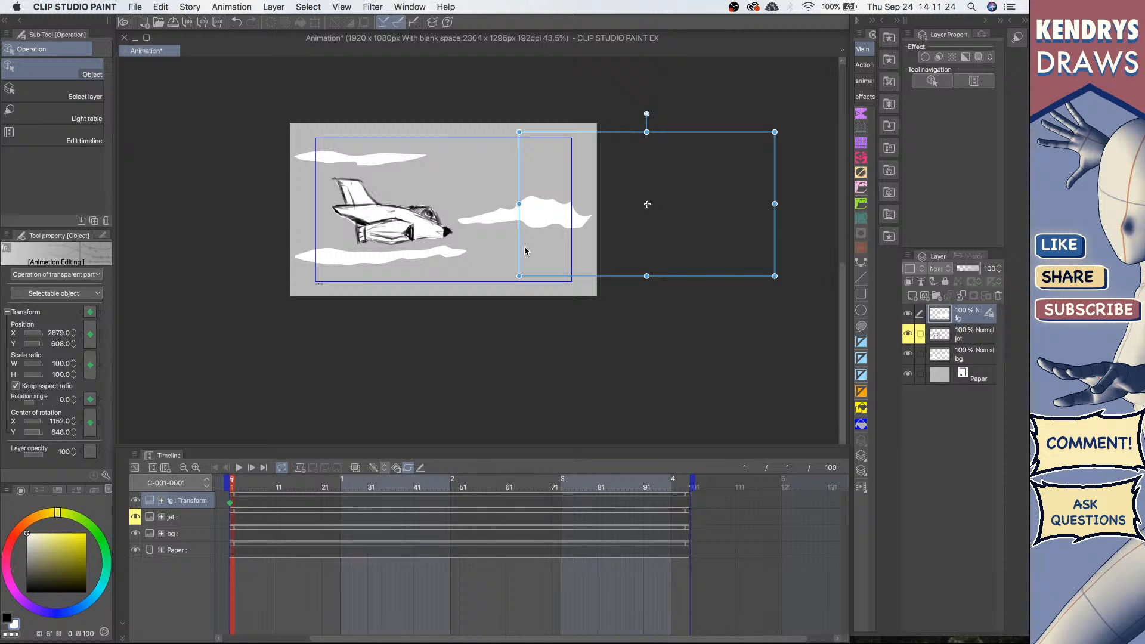
left_click_drag(629, 133, 677, 141)
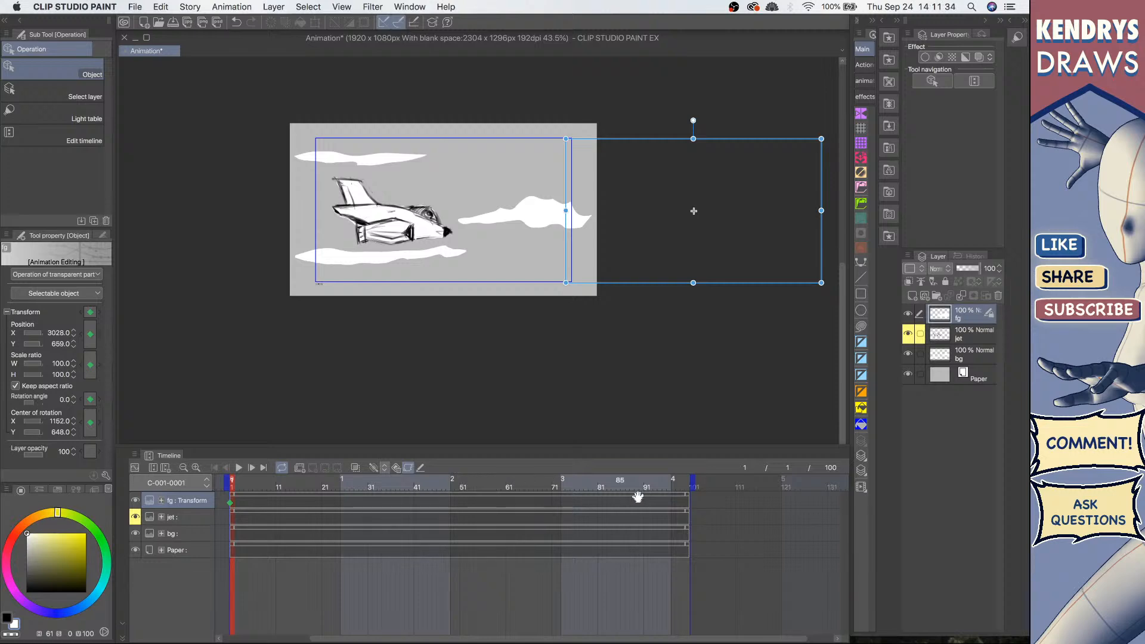
Step: At frame 51, move the fg clouds off the left edge to about X -1200, Y 765, and preview playback
left_click(462, 505)
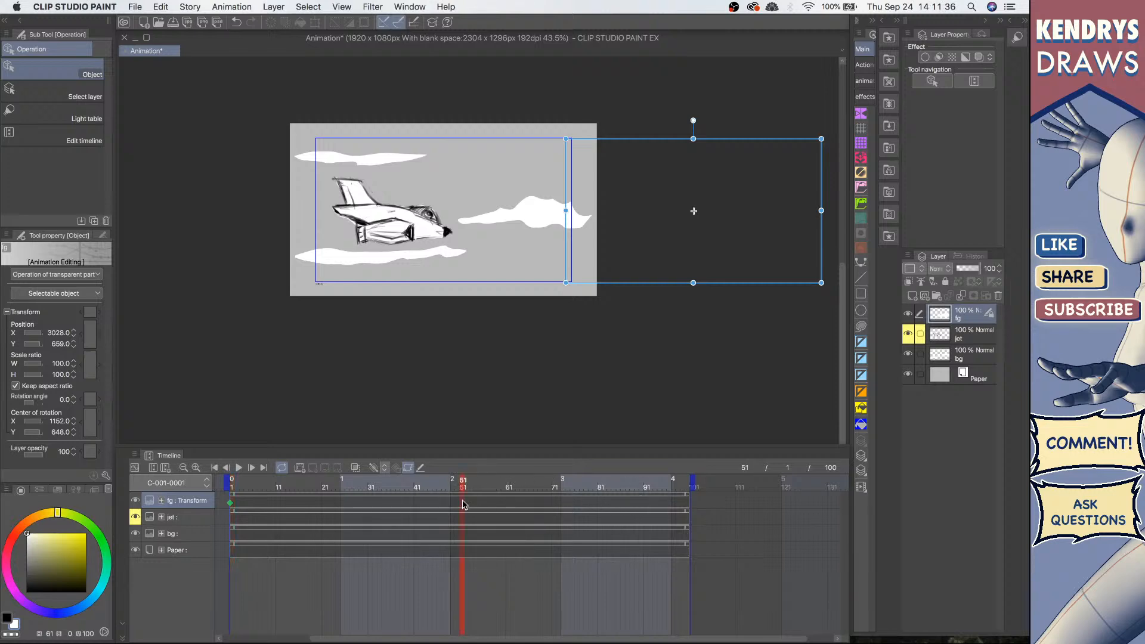
left_click_drag(708, 143, 143, 154)
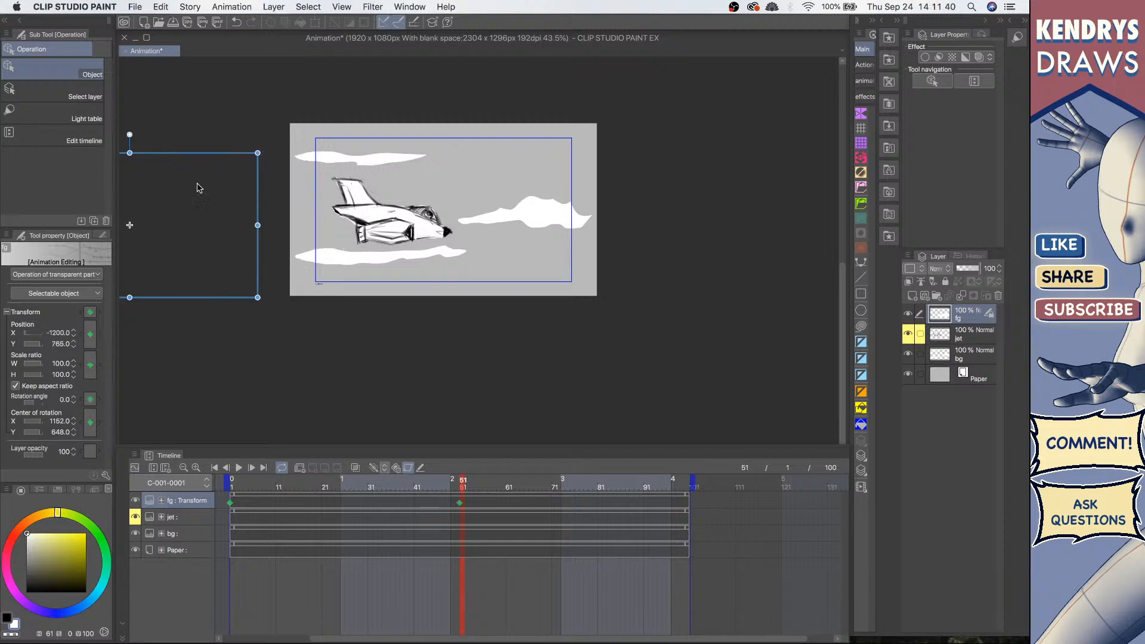
left_click(215, 468)
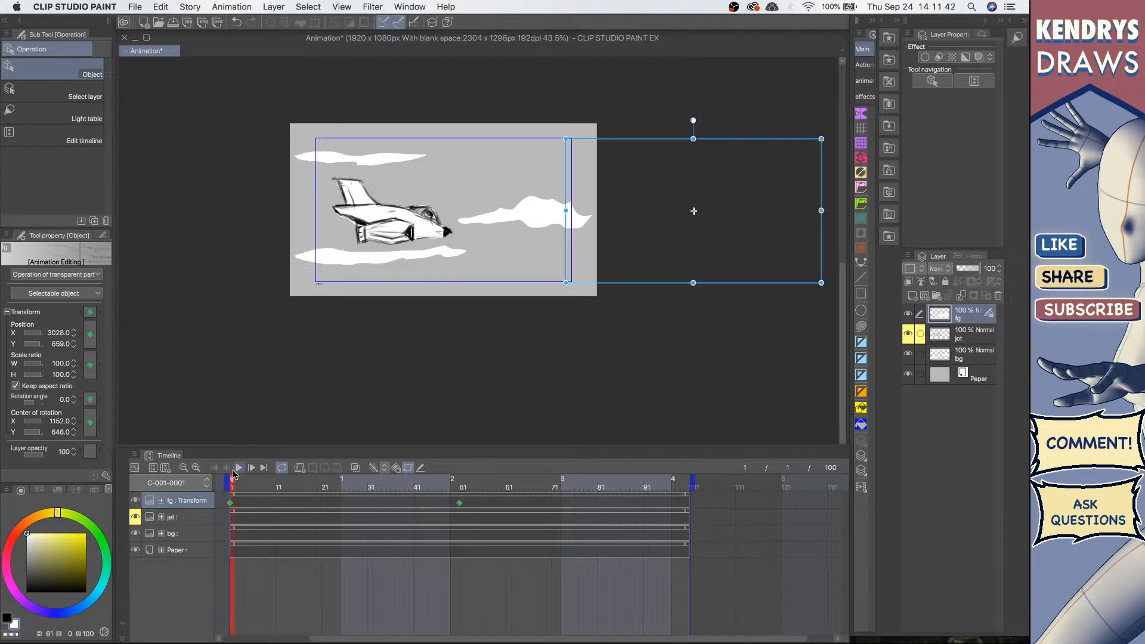
left_click(237, 468)
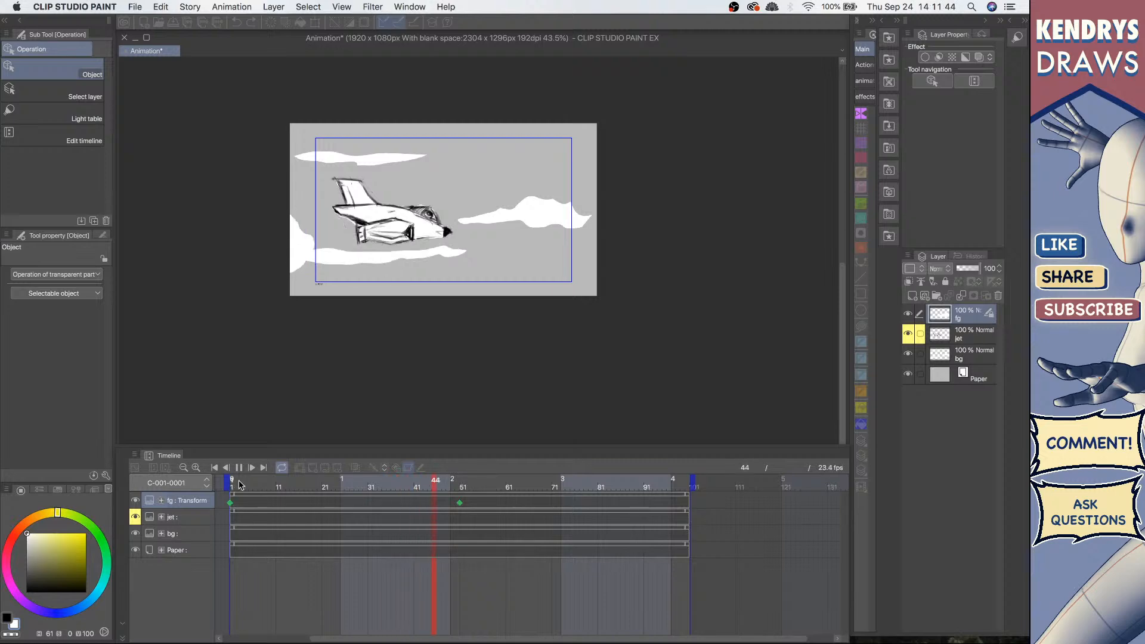
left_click(238, 468)
Step: Move the fg clouds' frame 51 keyframe to frame 82 and preview the playback from the start
left_click(462, 508)
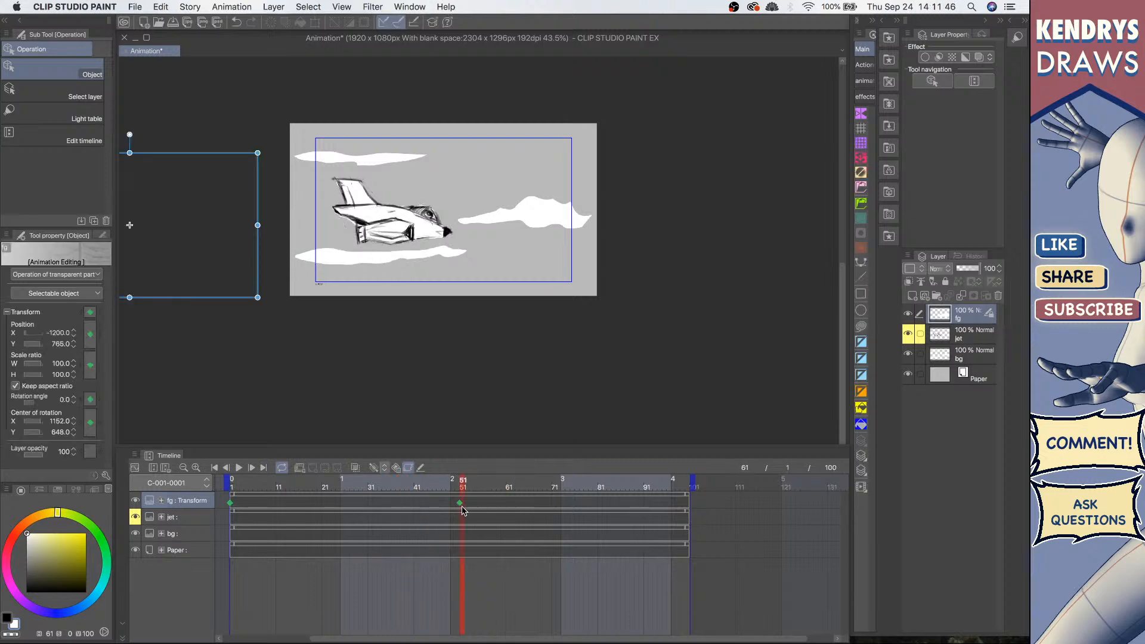
left_click_drag(460, 506, 599, 502)
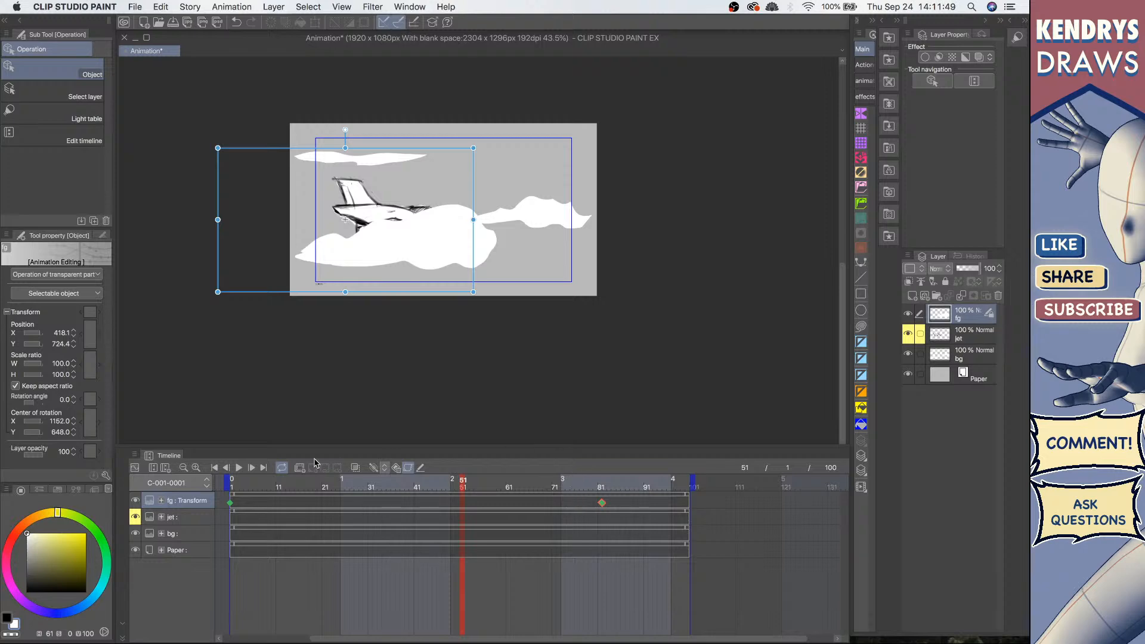
left_click(215, 467)
left_click(239, 468)
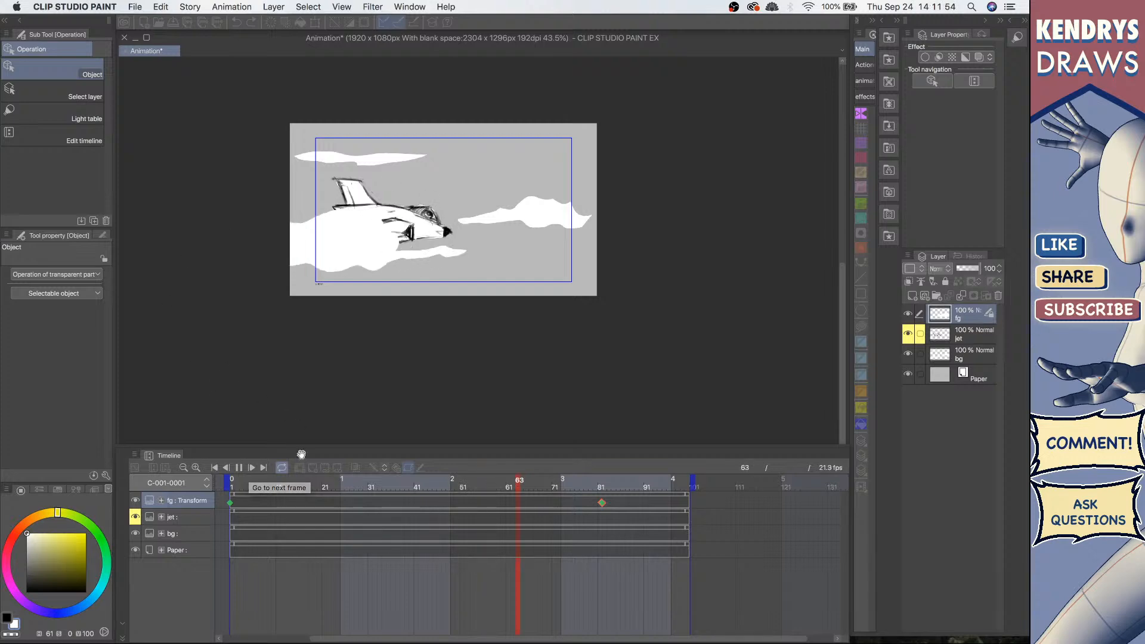
left_click(239, 468)
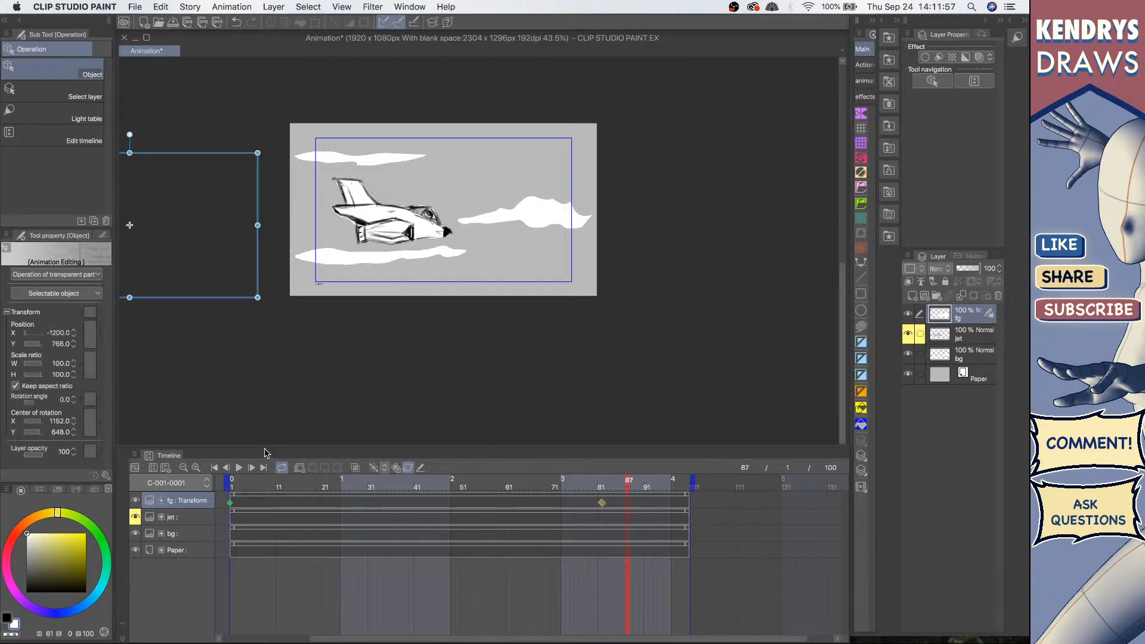
left_click(231, 474)
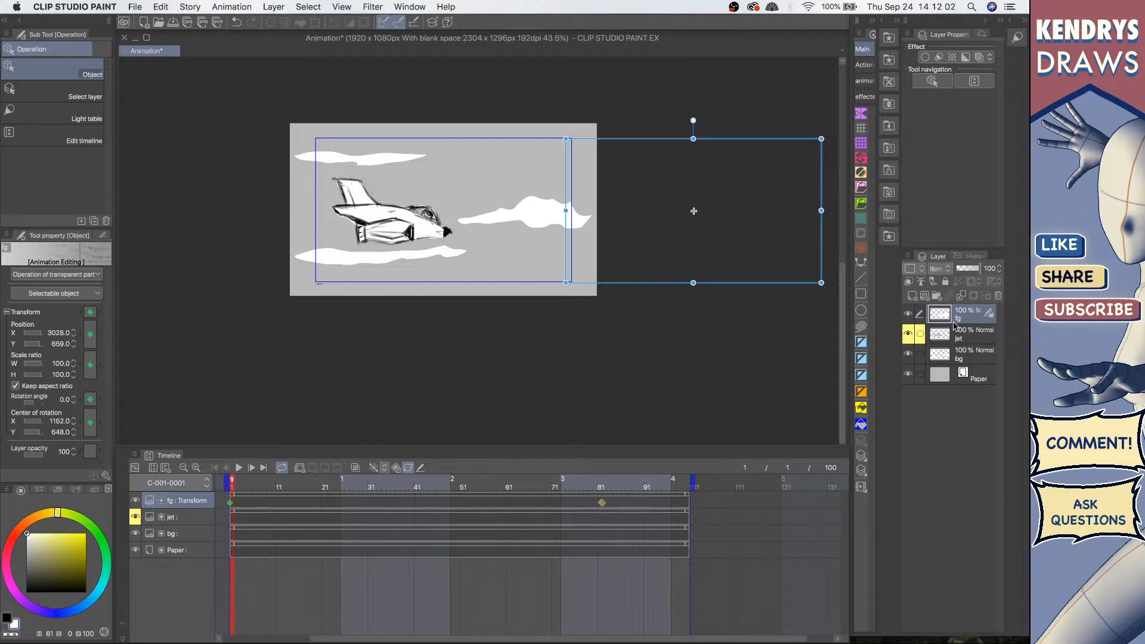
Step: Toggle the fg layer's visibility off and on and replay the animation from the start
left_click(906, 313)
left_click(907, 314)
key("space")
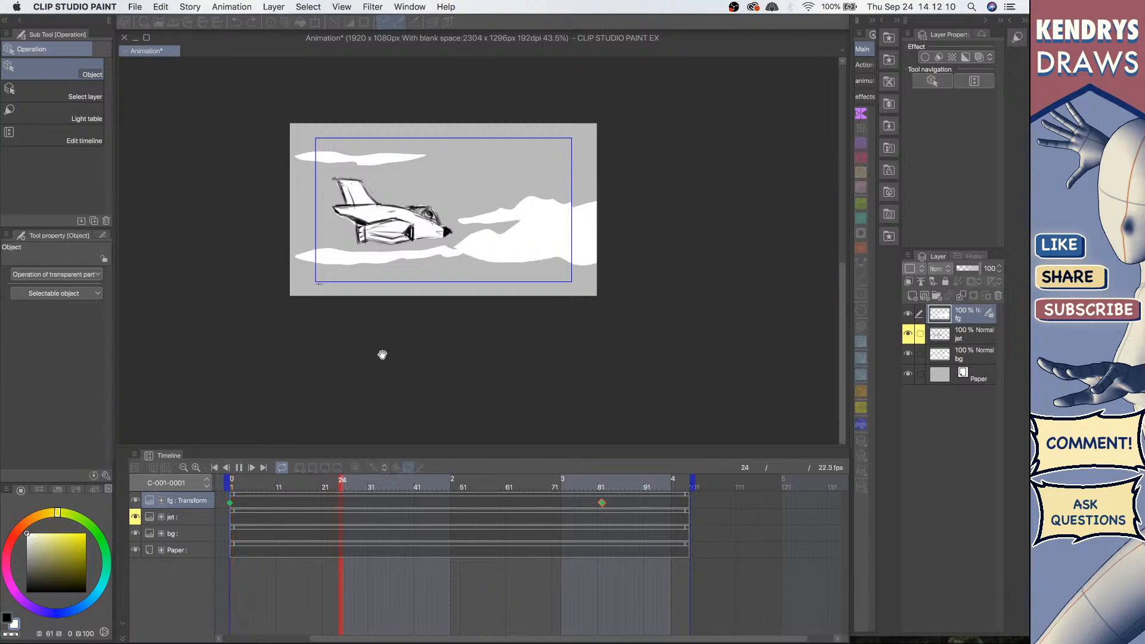
left_click(239, 468)
left_click(214, 468)
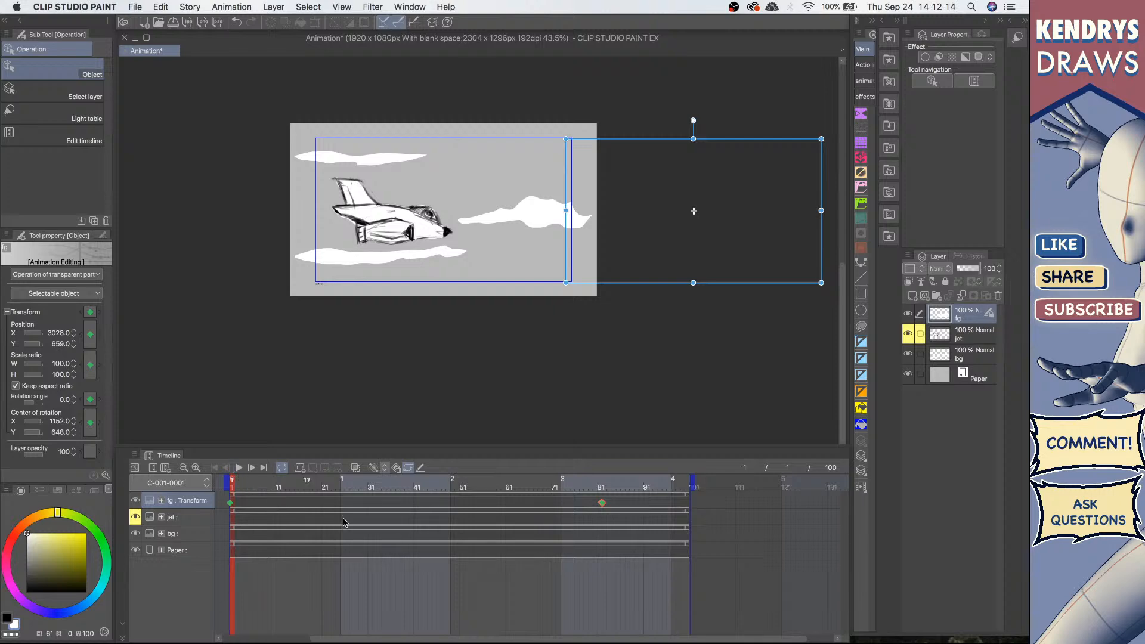
Step: Select the bg layer, toggle its visibility off and on, and enable keyframes on it
left_click(203, 535)
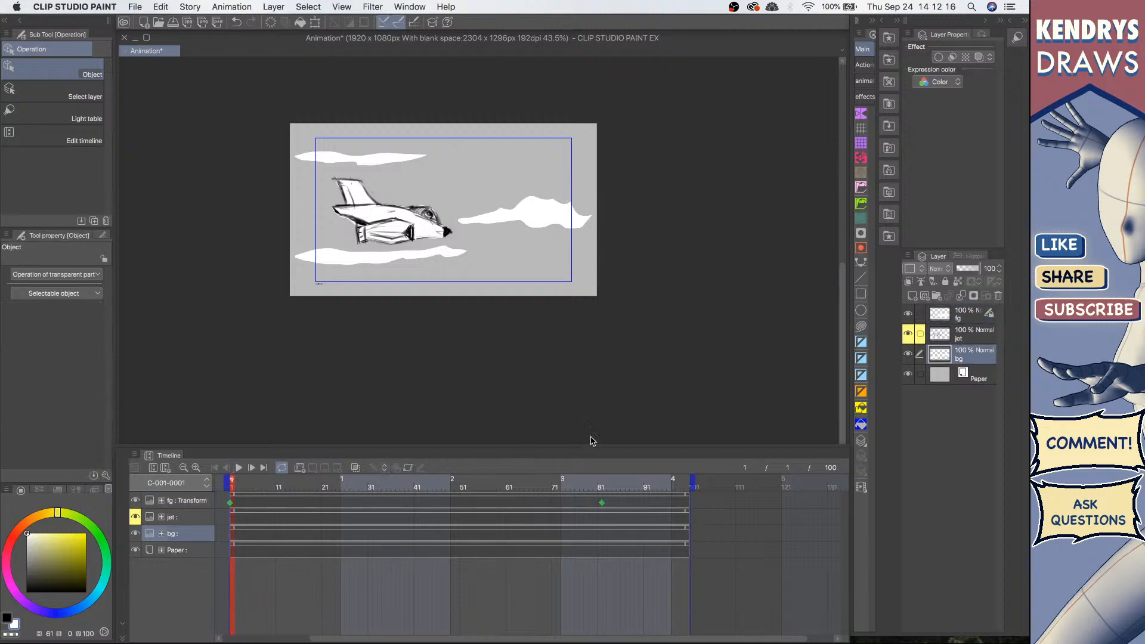
left_click(907, 353)
left_click(907, 353)
left_click(247, 528)
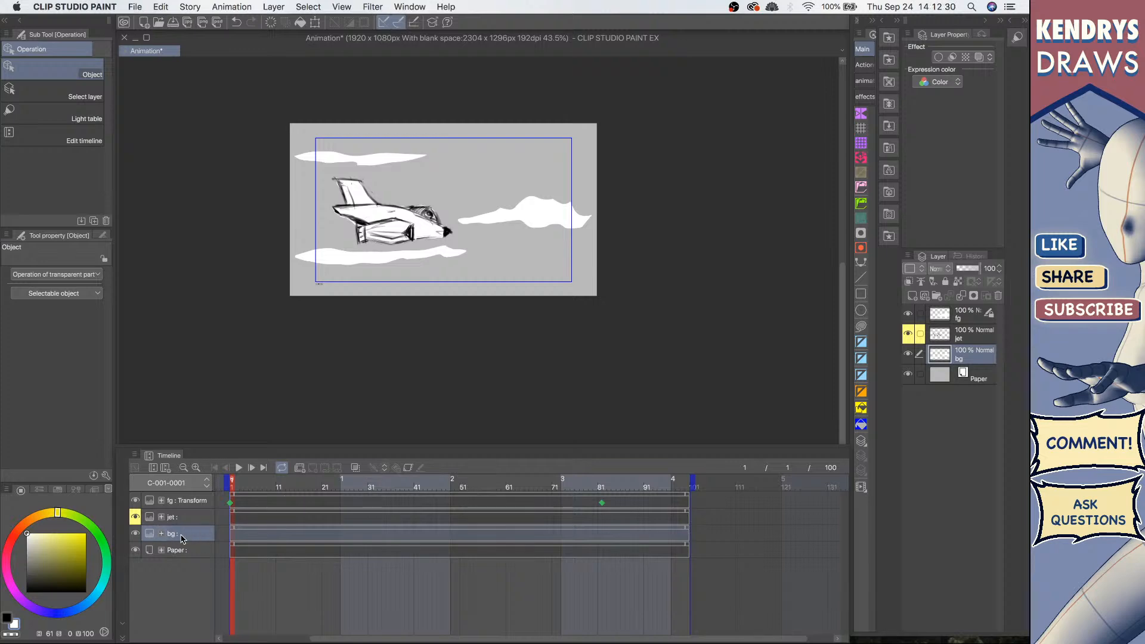
left_click(408, 468)
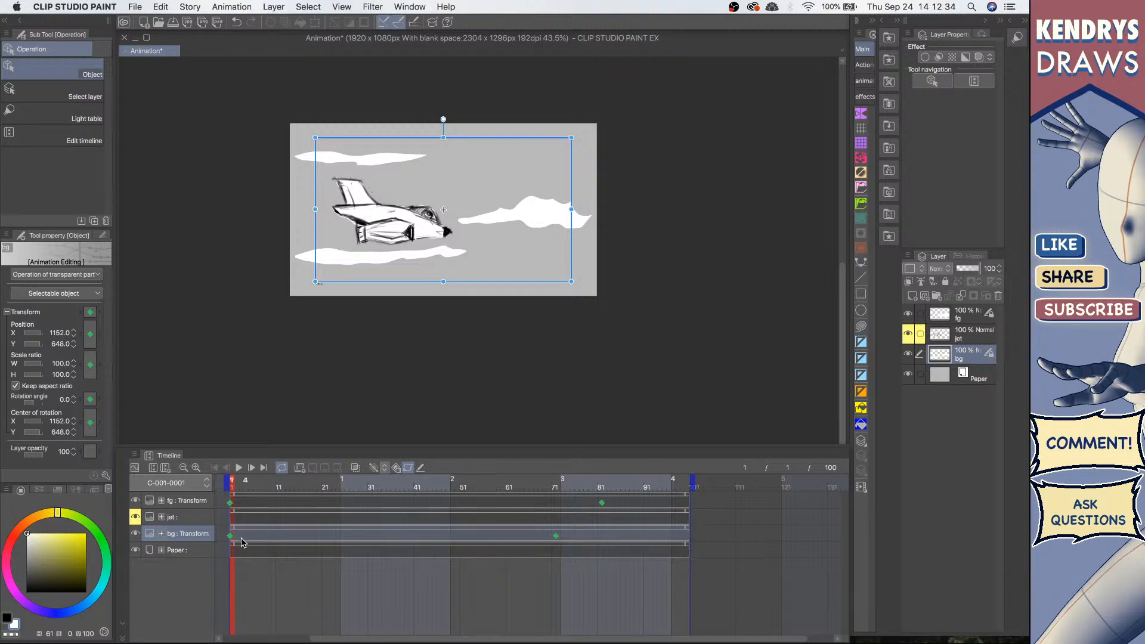
Step: Delete the bg layer's existing keyframes at frame 1 and around frame 72
left_click(231, 536)
key("Delete")
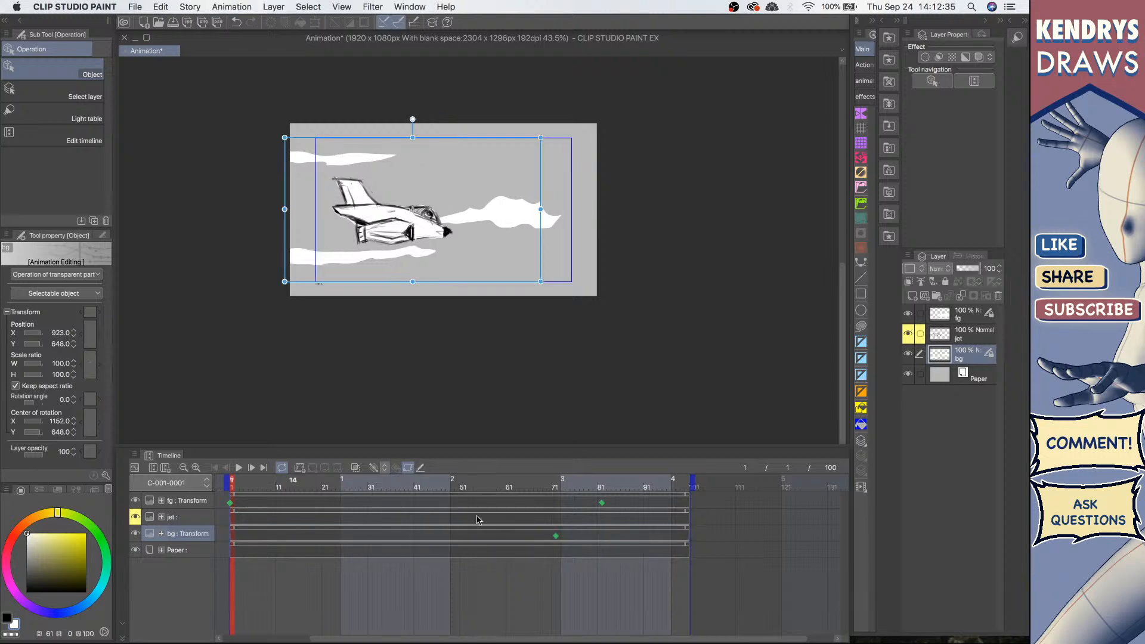
left_click(556, 536)
key("Delete")
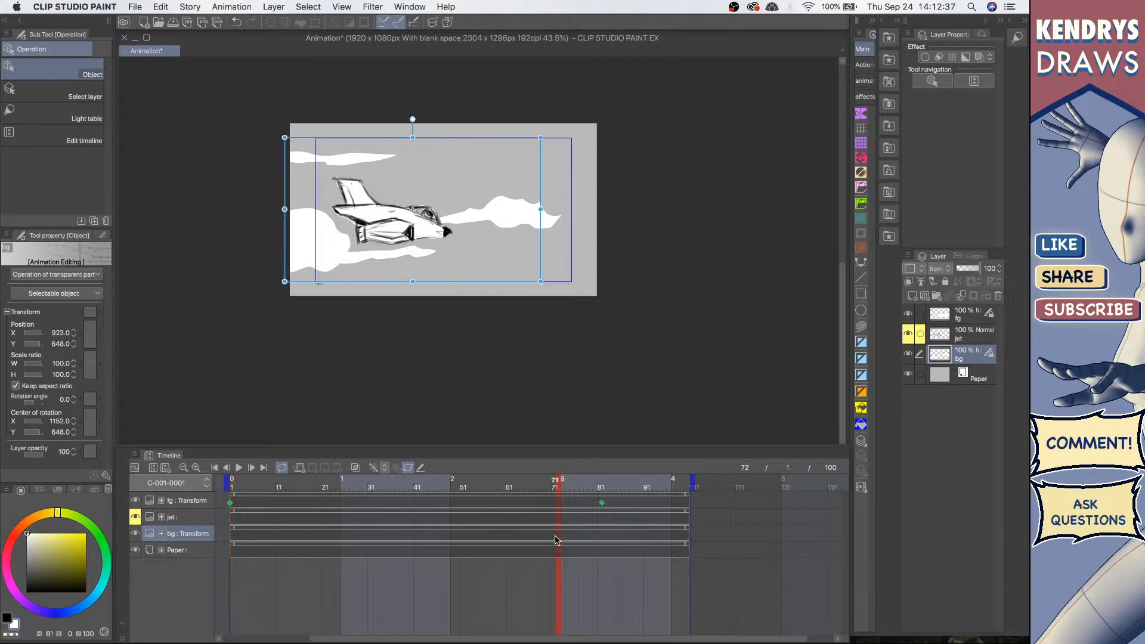
Step: At frame 1, move the bg clouds right to about X 1864, Y 648
left_click(234, 537)
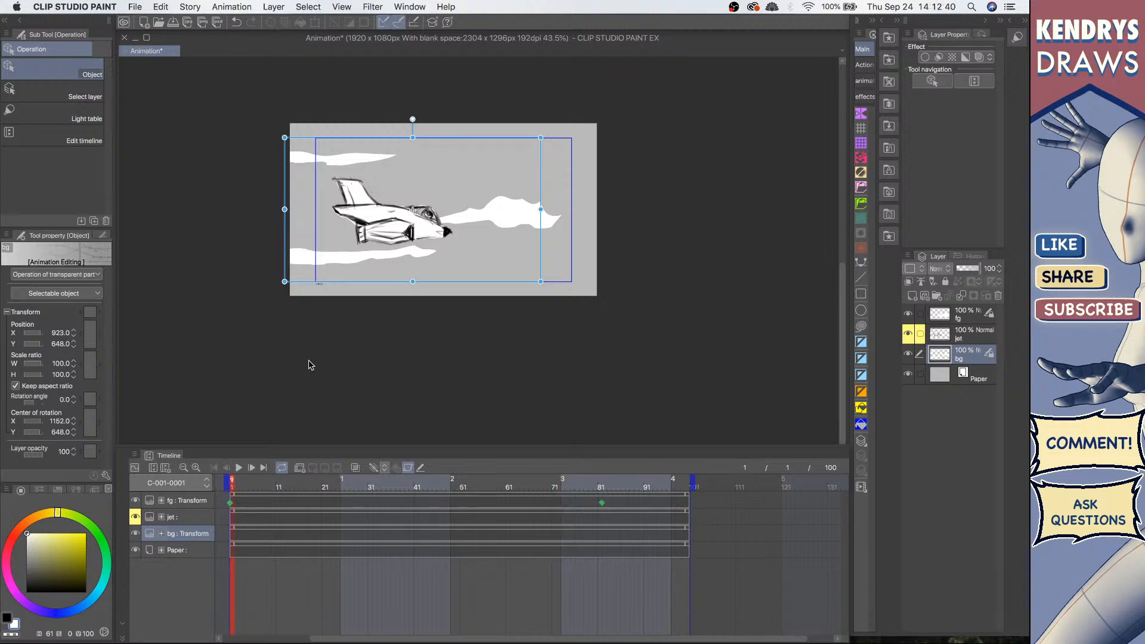
left_click_drag(467, 141, 594, 139)
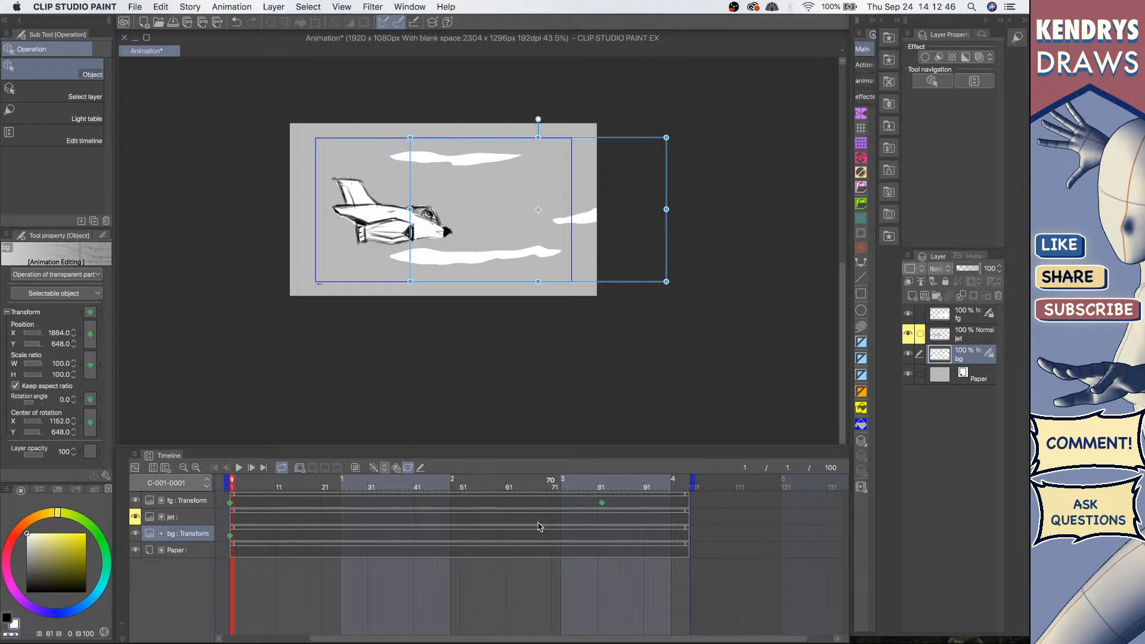
Step: At frame 82, move the bg clouds left to about X 1580, Y 648
left_click(604, 538)
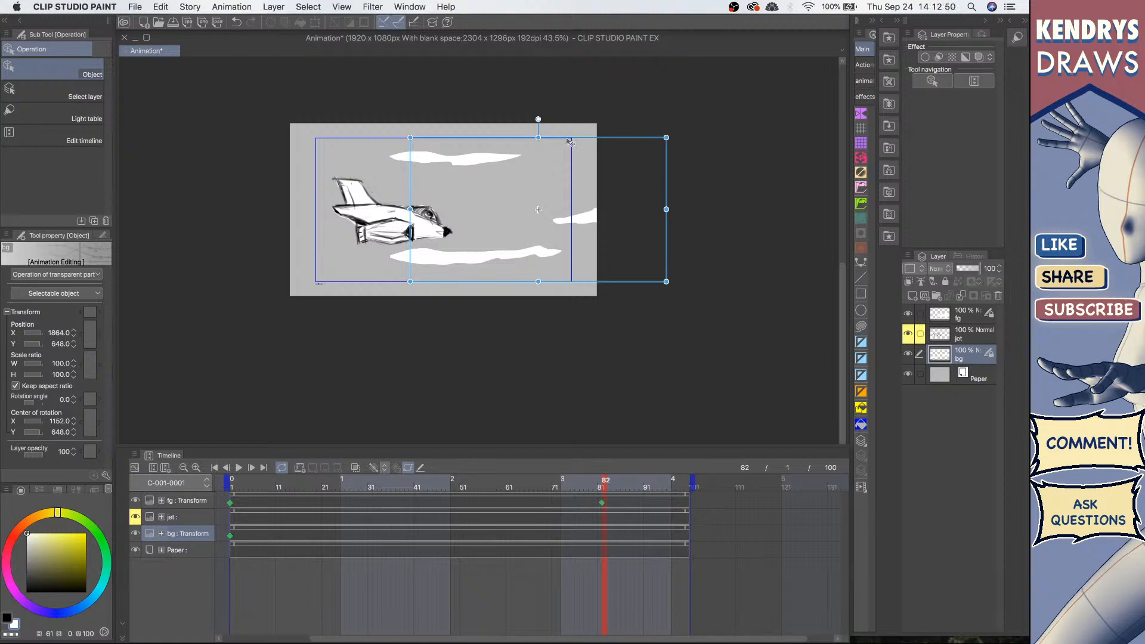
left_click_drag(569, 141, 531, 142)
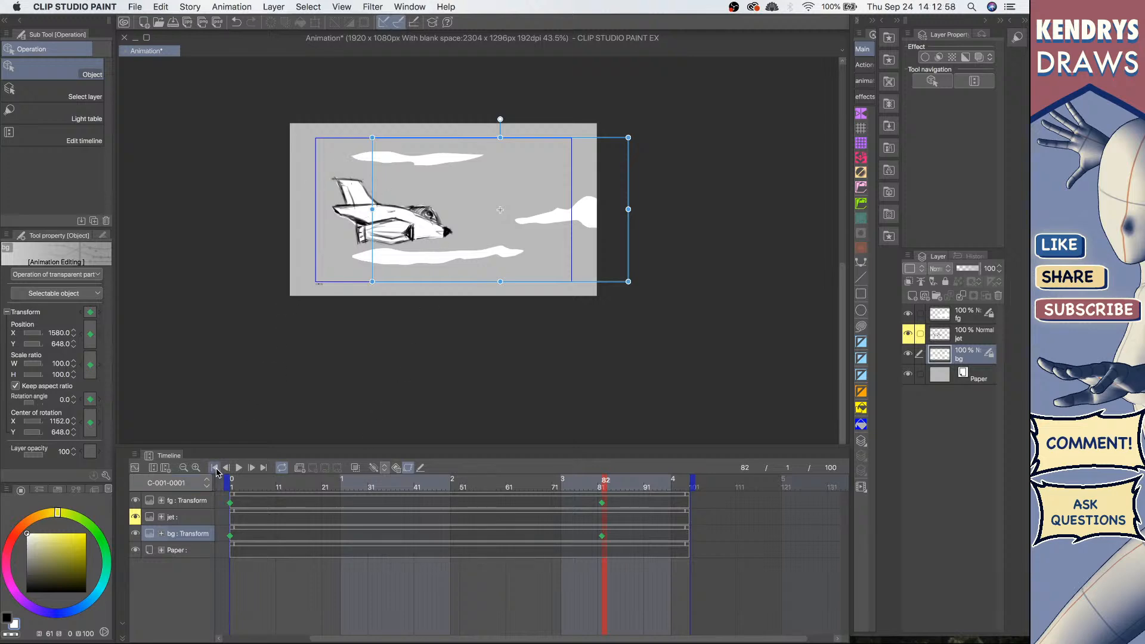
Step: Play back the animation from the start to preview the bg and fg cloud motion
left_click(215, 468)
left_click(241, 469)
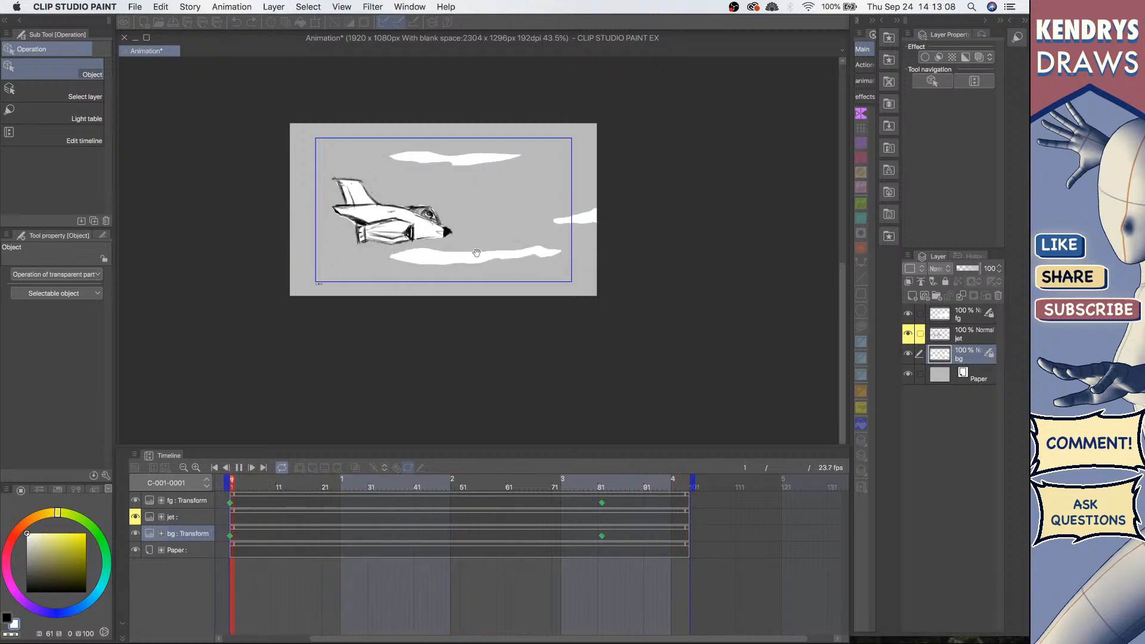
scroll(443, 221, "up", 1)
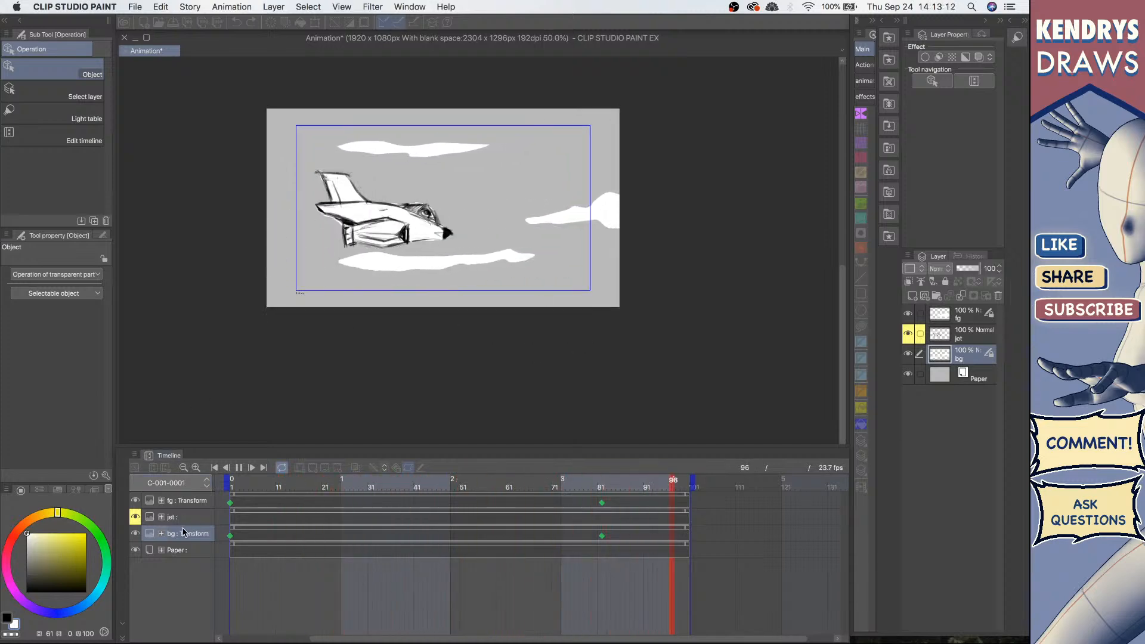
left_click(238, 468)
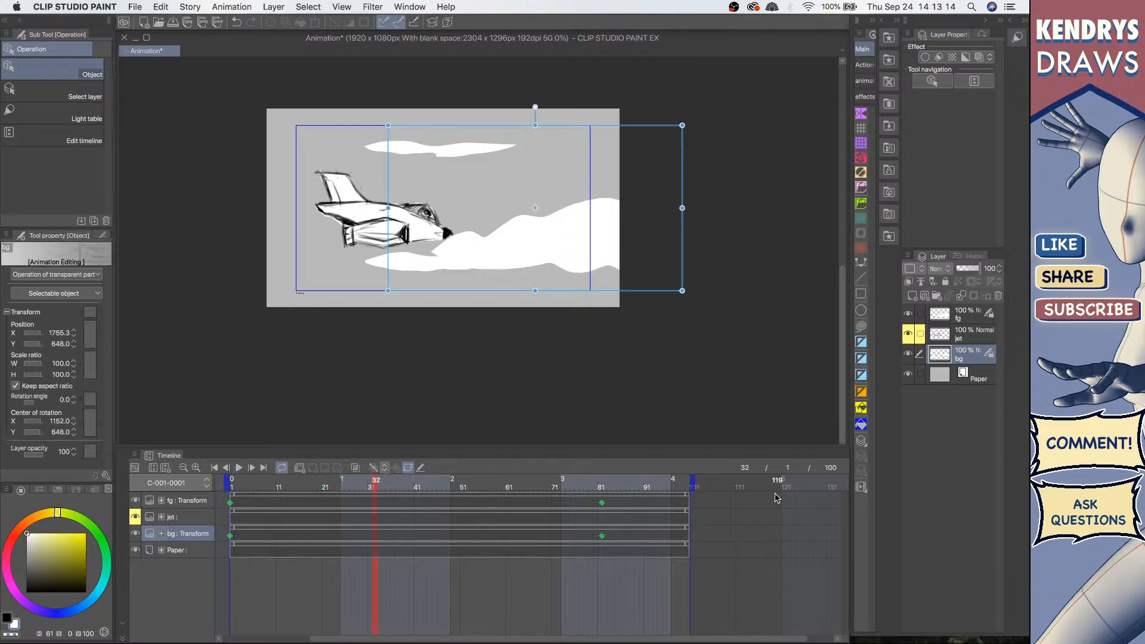
Step: Examine the fg layer's keyframe at frame 82 and the jet layer in the timeline
left_click(602, 504)
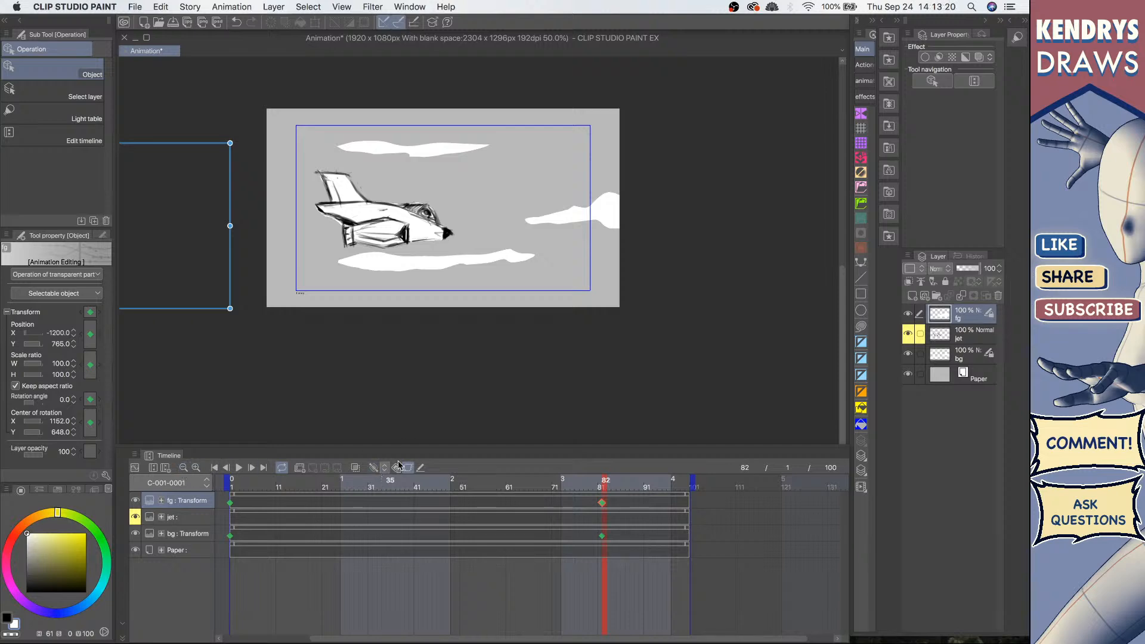
left_click(966, 337)
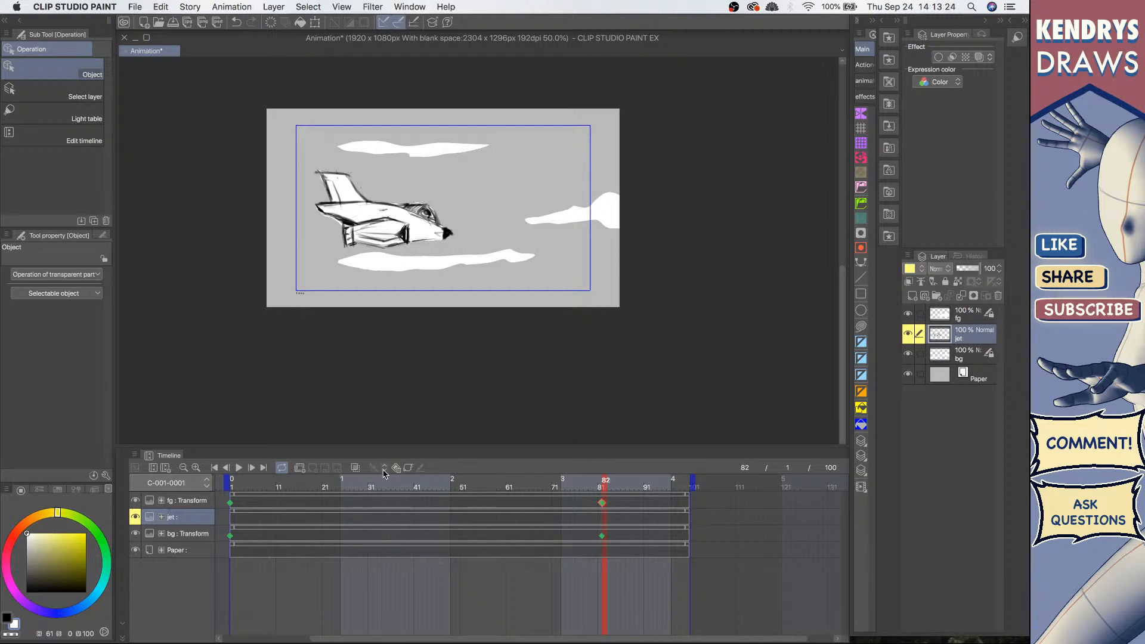
left_click(602, 503)
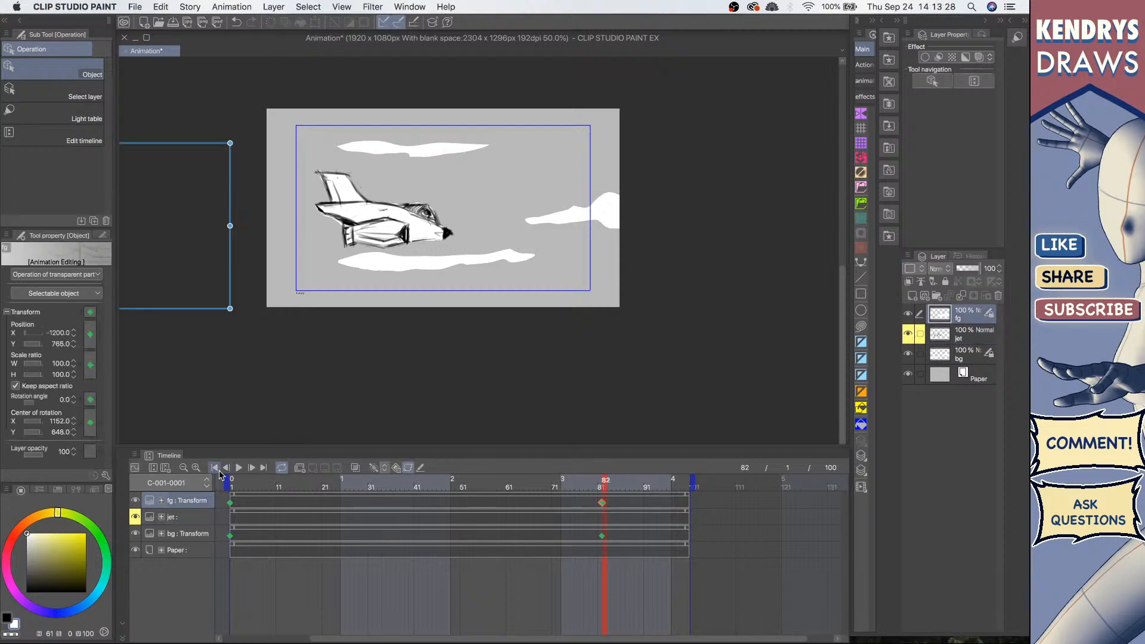
key("space")
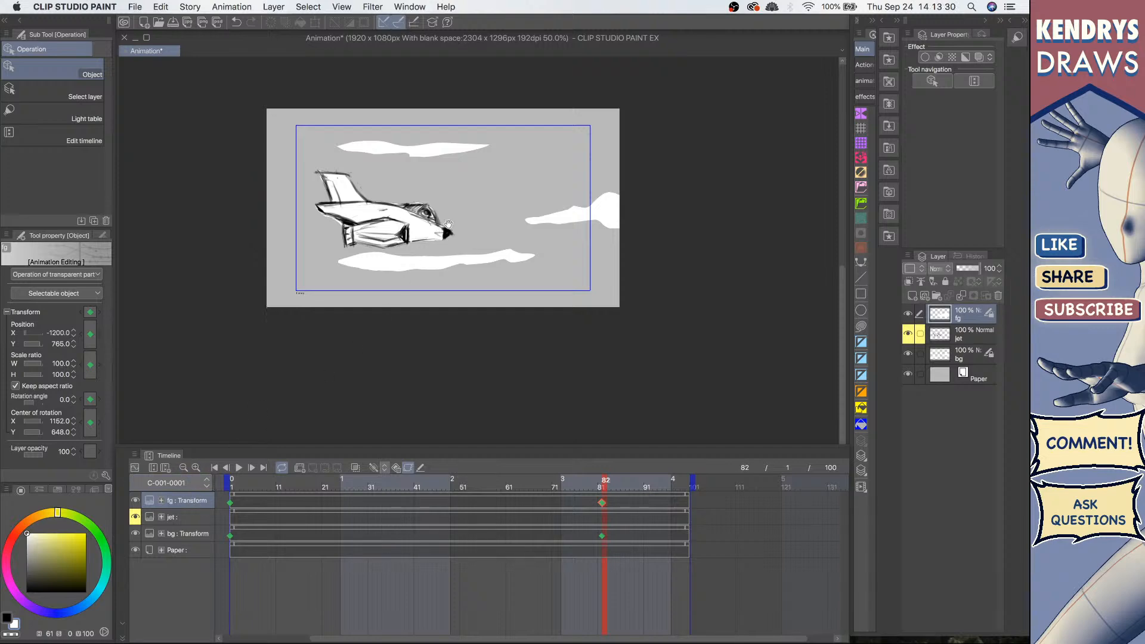
left_click_drag(465, 213, 454, 225)
left_click_drag(411, 378, 449, 360)
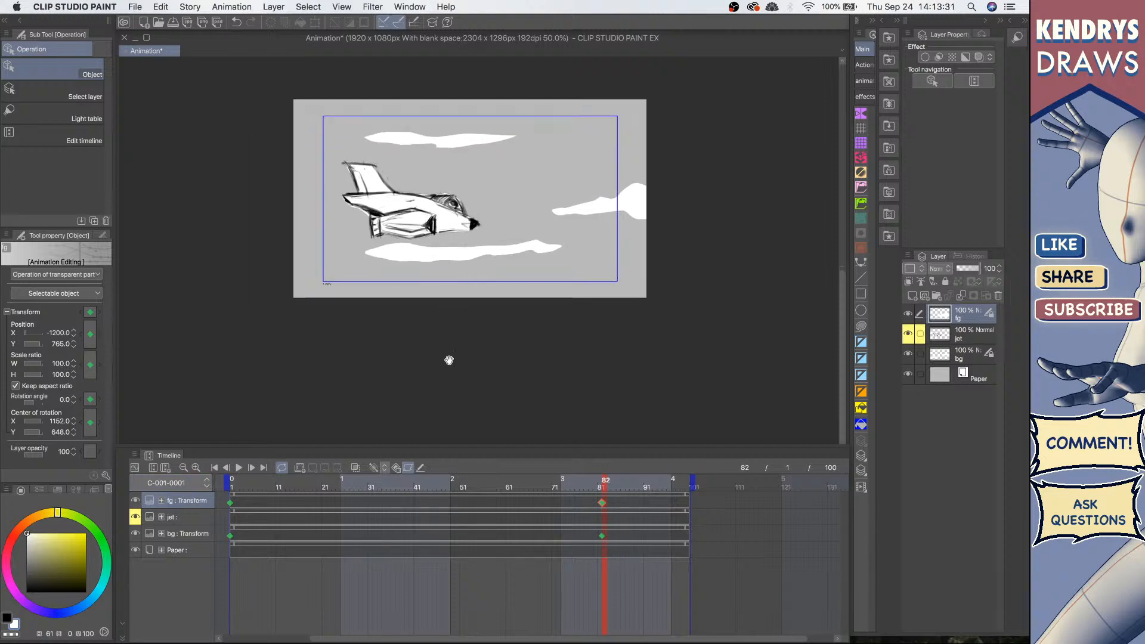
Step: Enable keyframes on the jet layer and delete its keyframe around frame 41
left_click(179, 520)
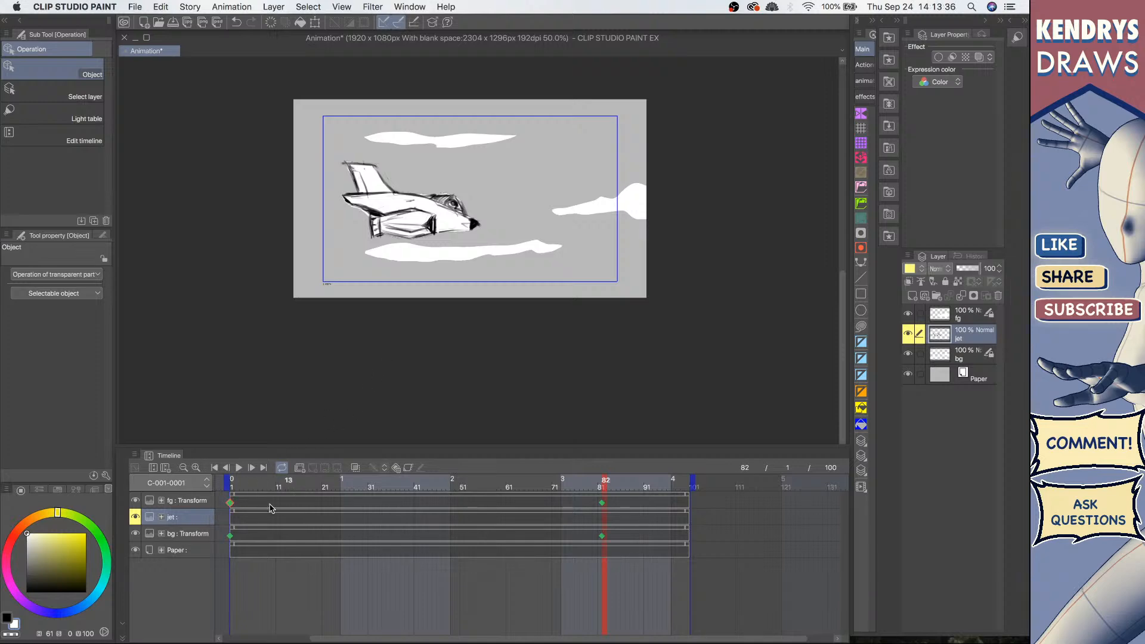
left_click(235, 539)
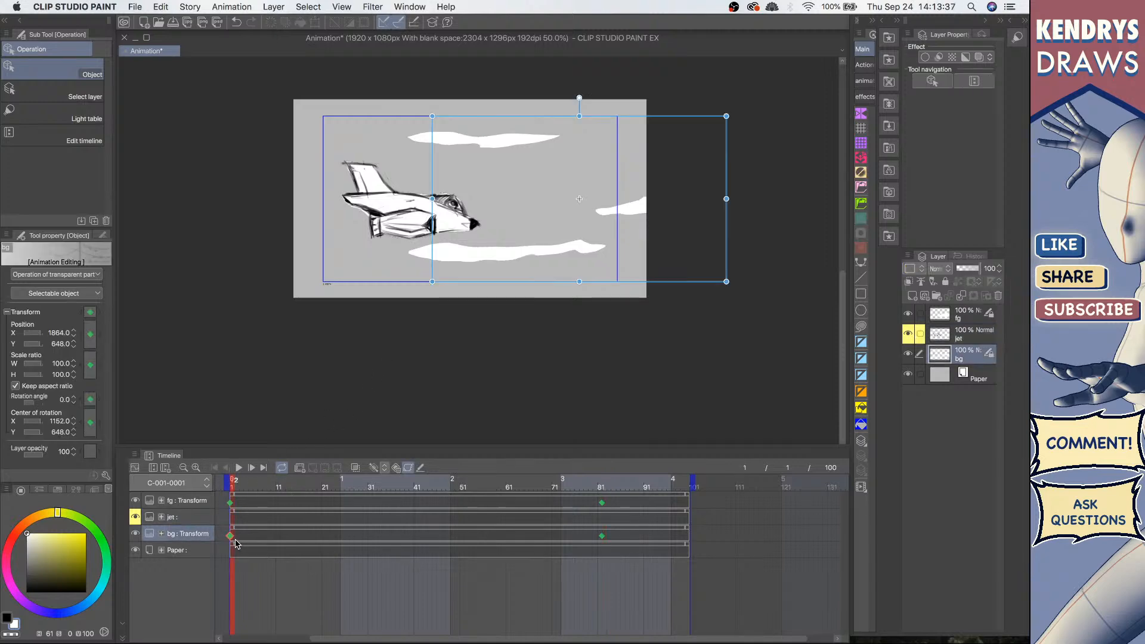
left_click(197, 522)
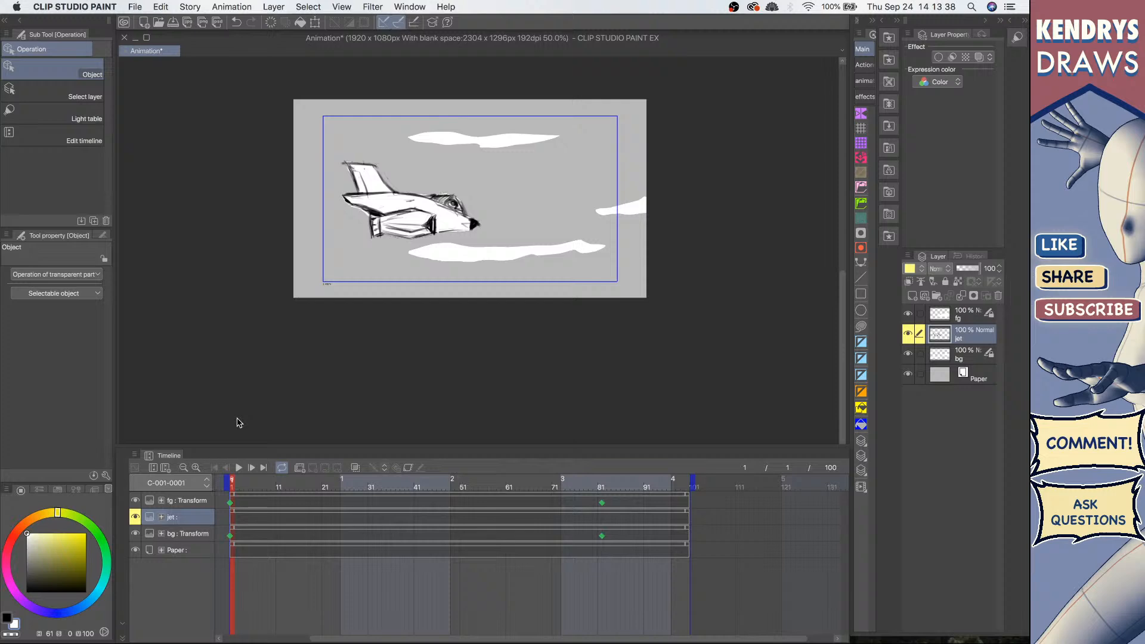
left_click(235, 523)
key("Left")
left_click(408, 468)
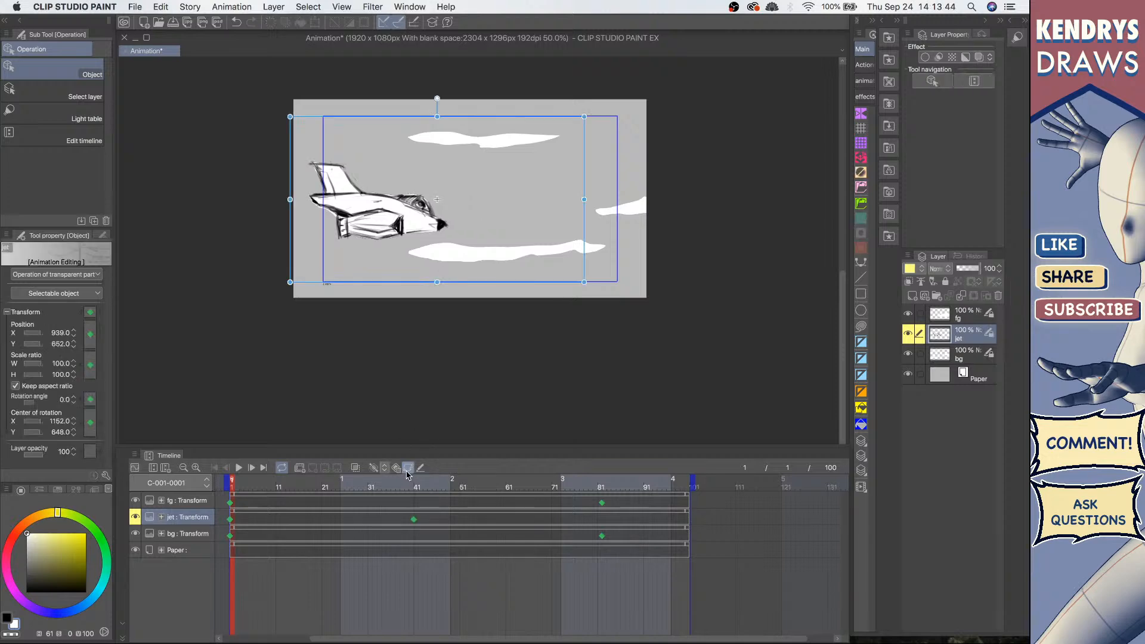
left_click(415, 519)
key("Delete")
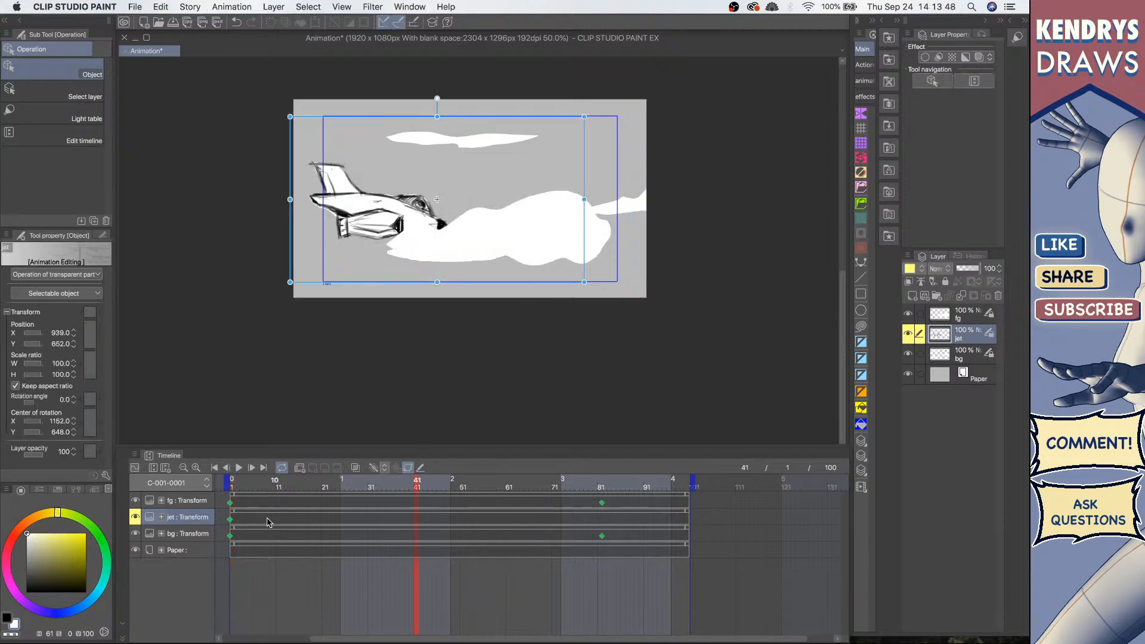
Step: At frame 81, move the jet right to about X 2065, Y 595
left_click(231, 524)
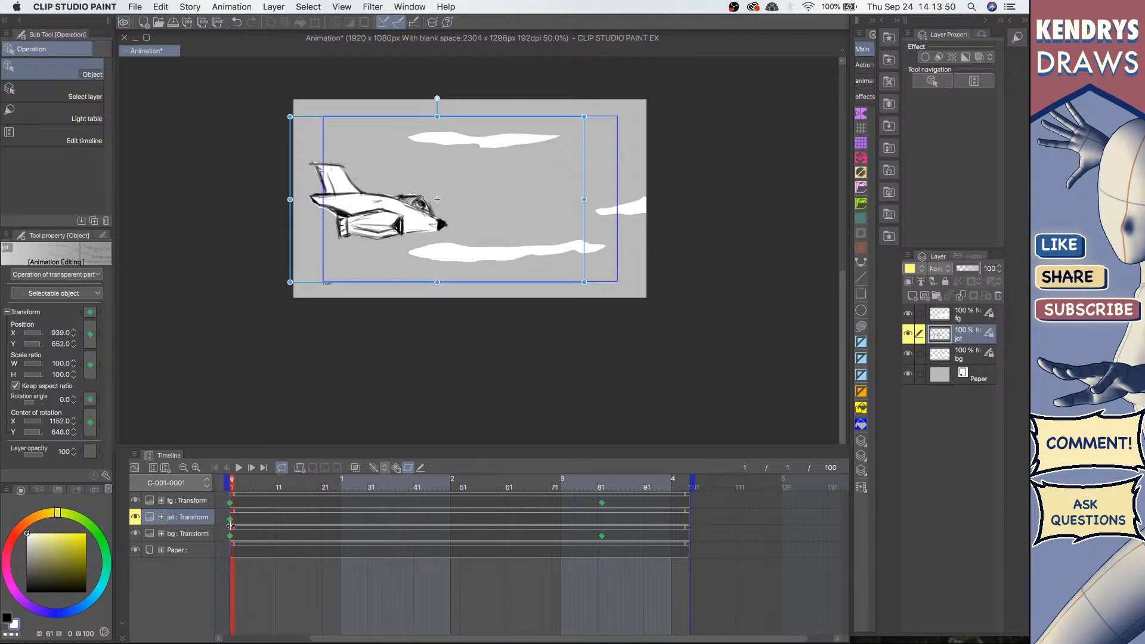
left_click(602, 524)
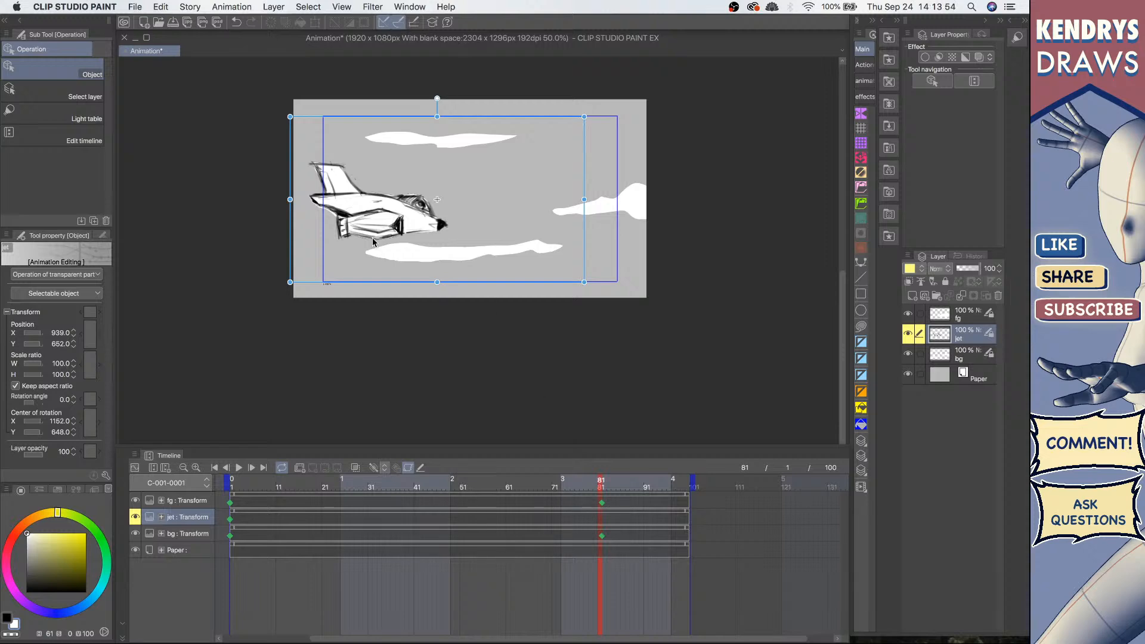
left_click_drag(485, 120, 657, 109)
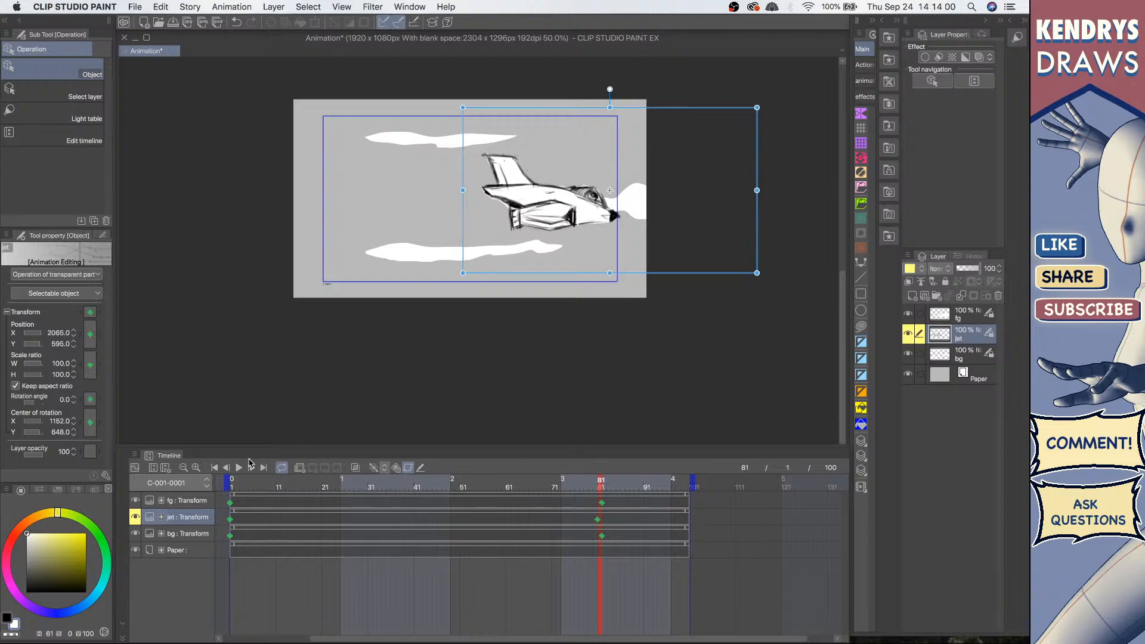
Step: Play back the animation from the start to preview the jet's motion
left_click(228, 475)
left_click(238, 468)
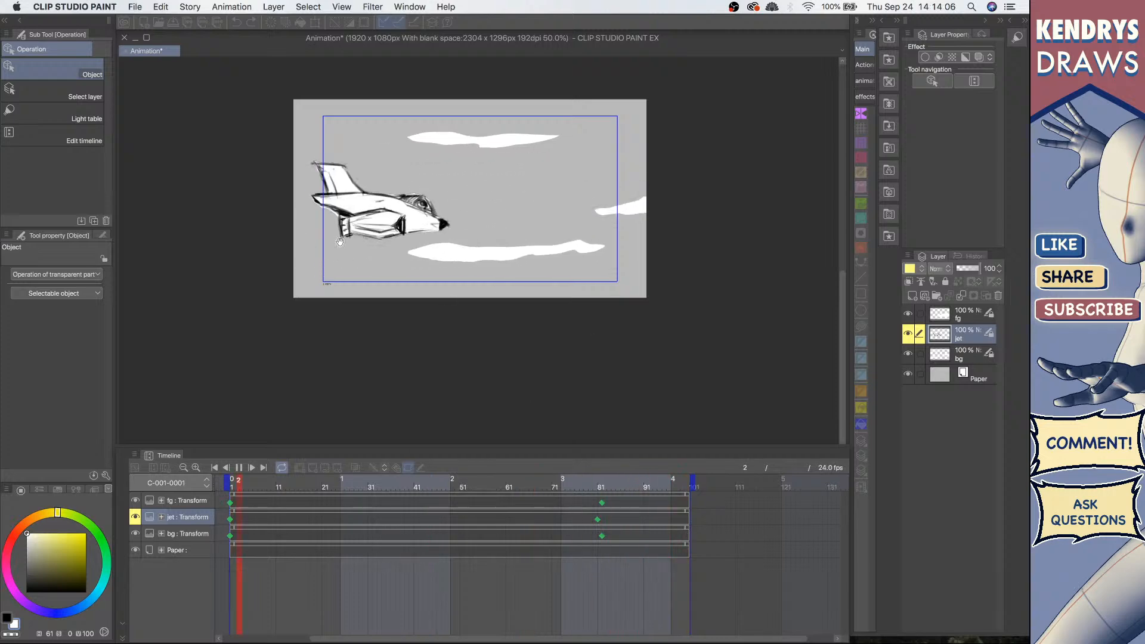
left_click(239, 468)
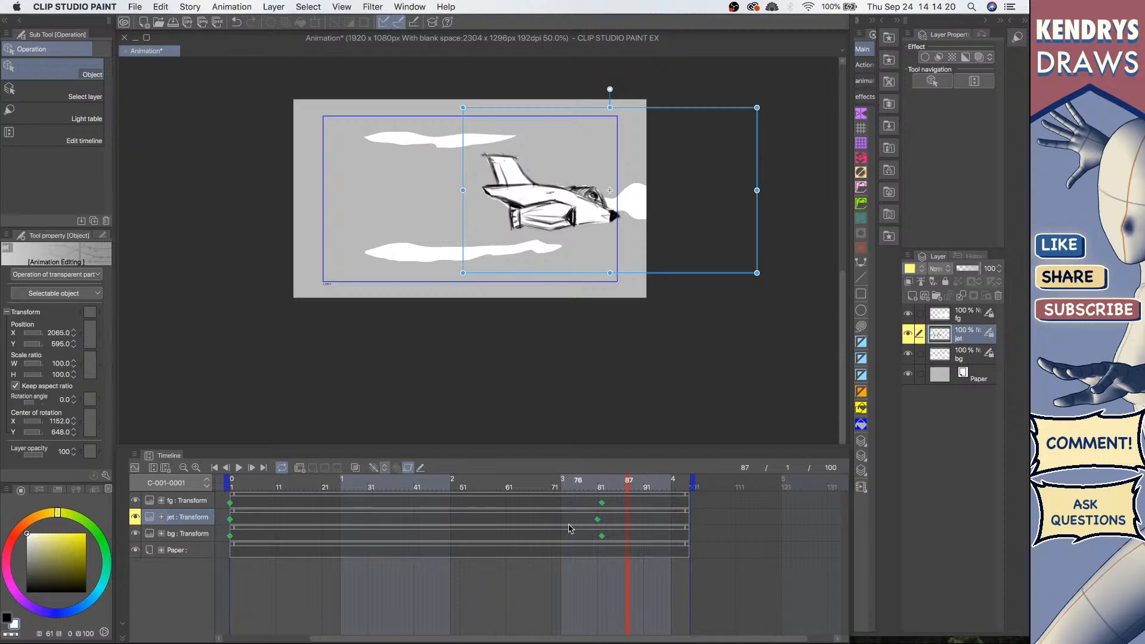
Step: Move the jet's end keyframe to frame 82 and switch keyframe editing off on the jet layer
left_click(601, 519)
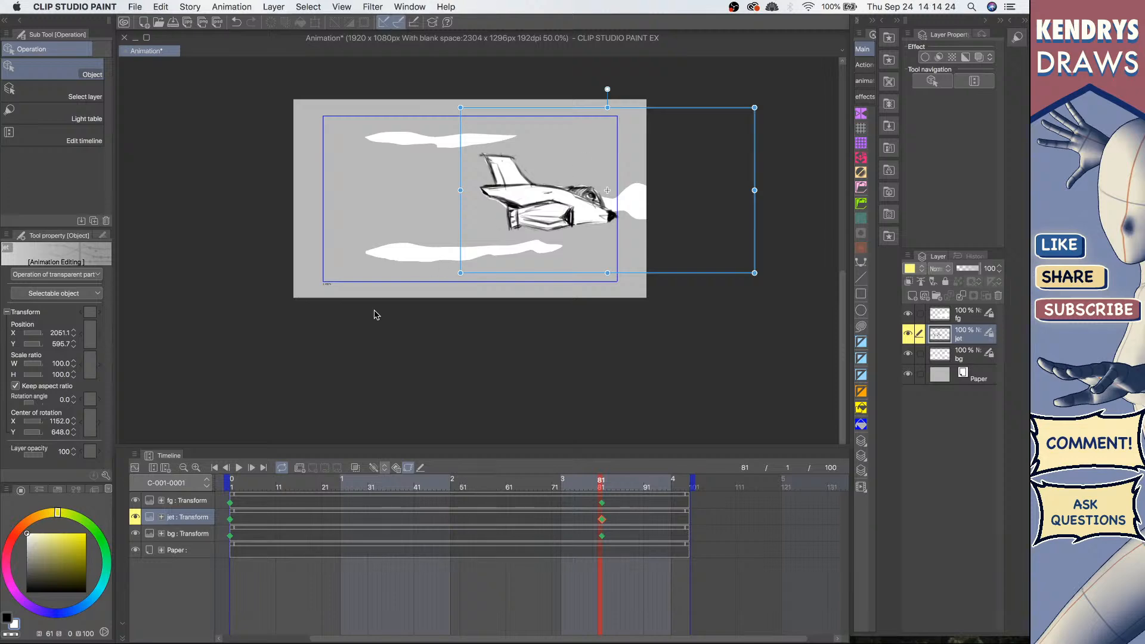
left_click(232, 519)
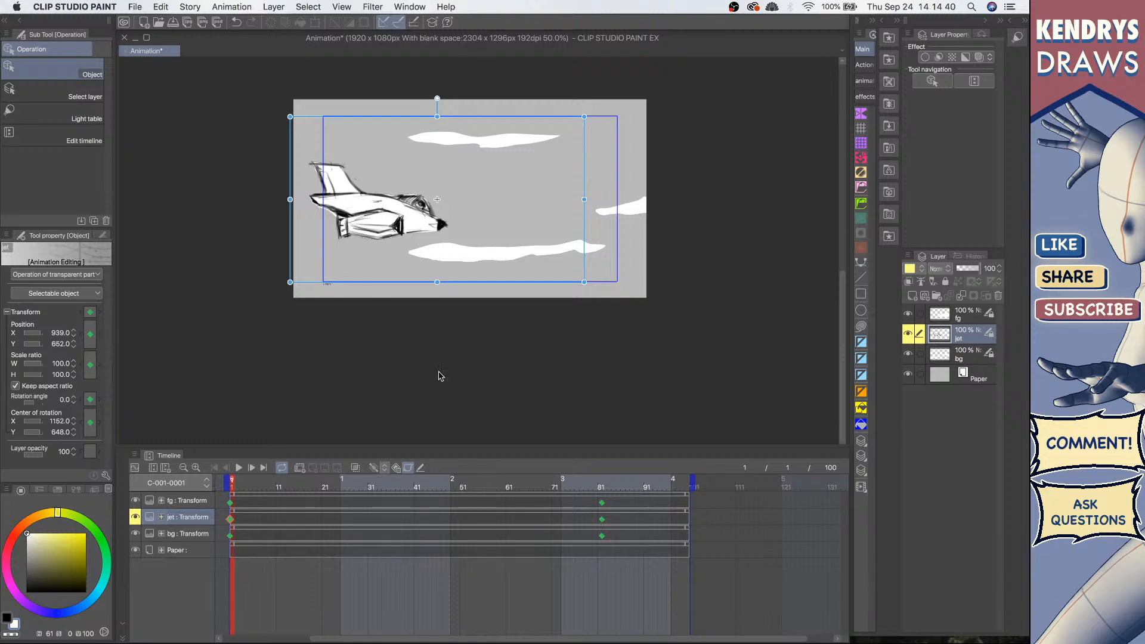
left_click(971, 353)
left_click(969, 337)
left_click(603, 518)
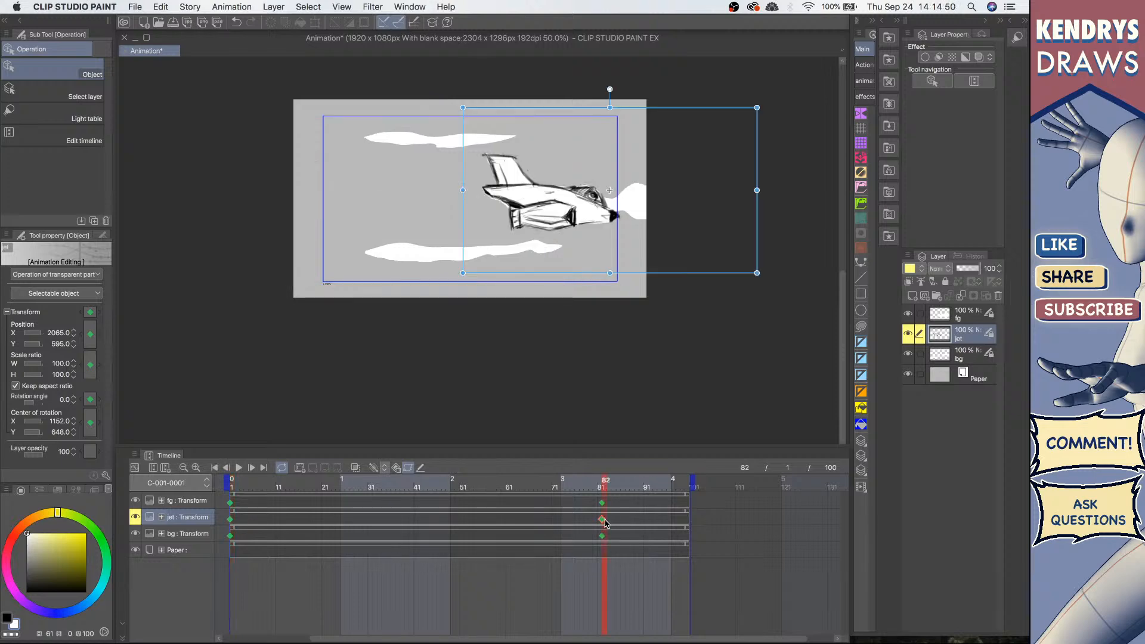
left_click(266, 519)
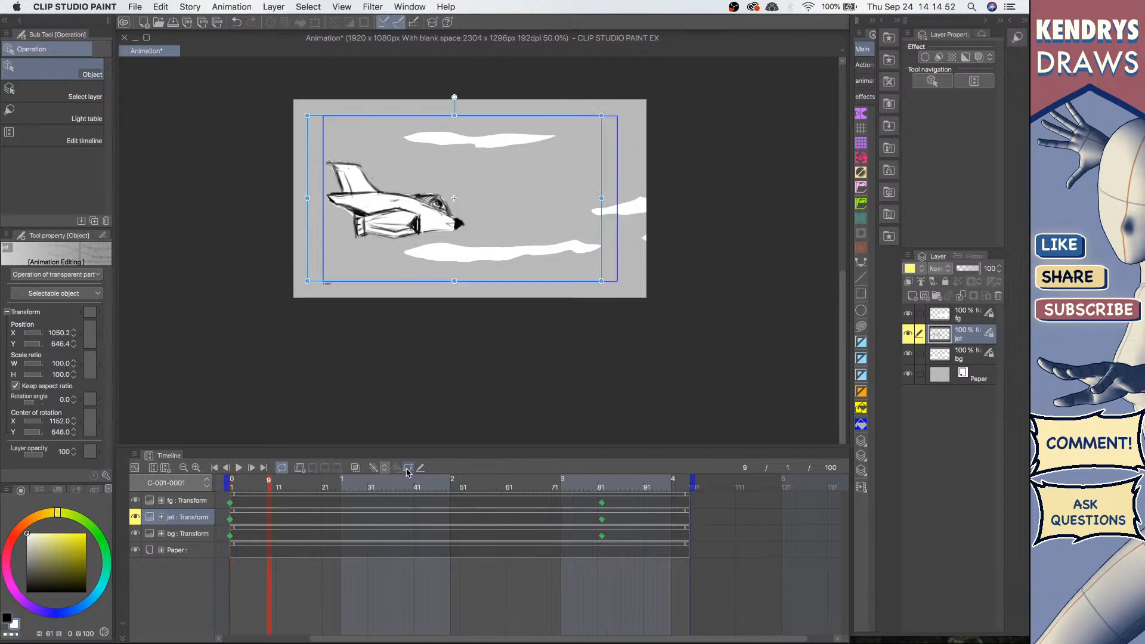
left_click(408, 467)
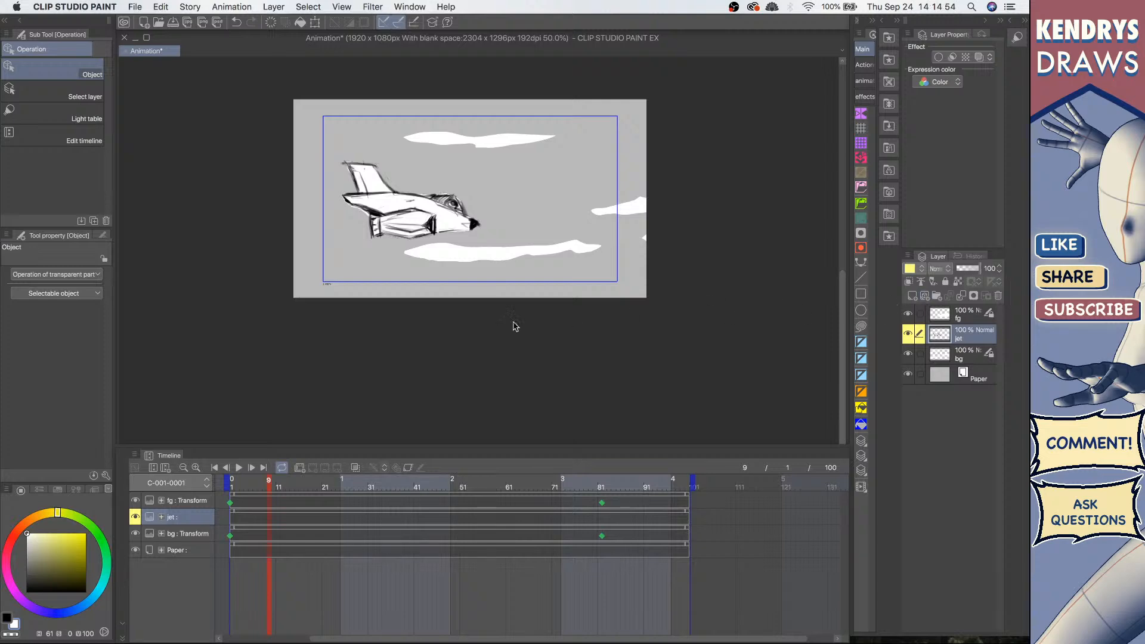
Step: Create a new animation folder and set its layer color to green
left_click(300, 468)
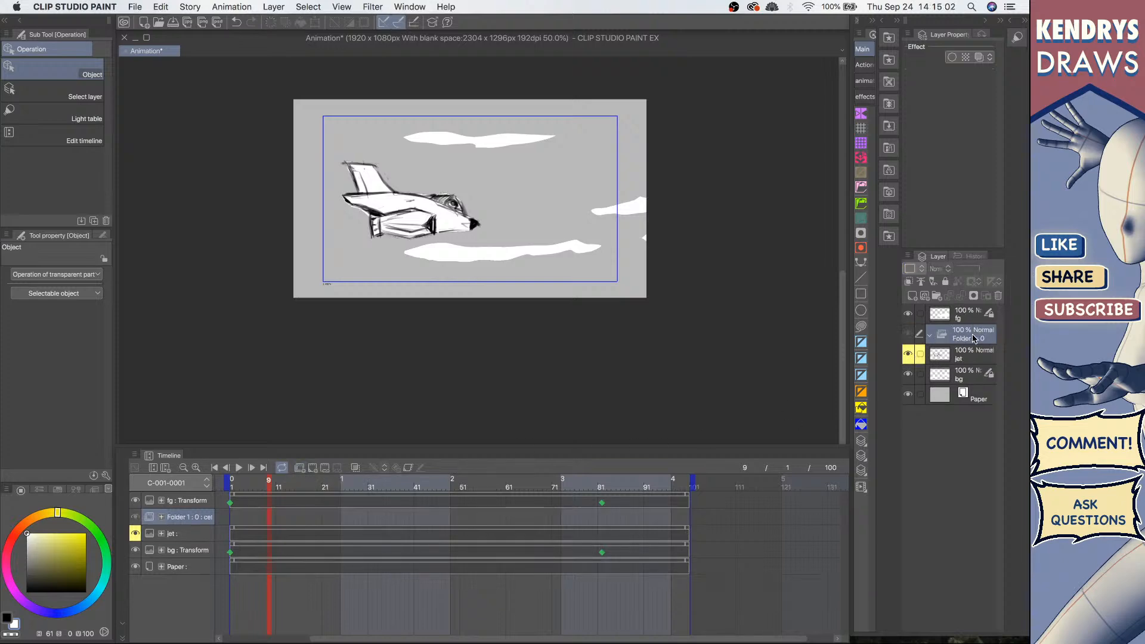
left_click(917, 270)
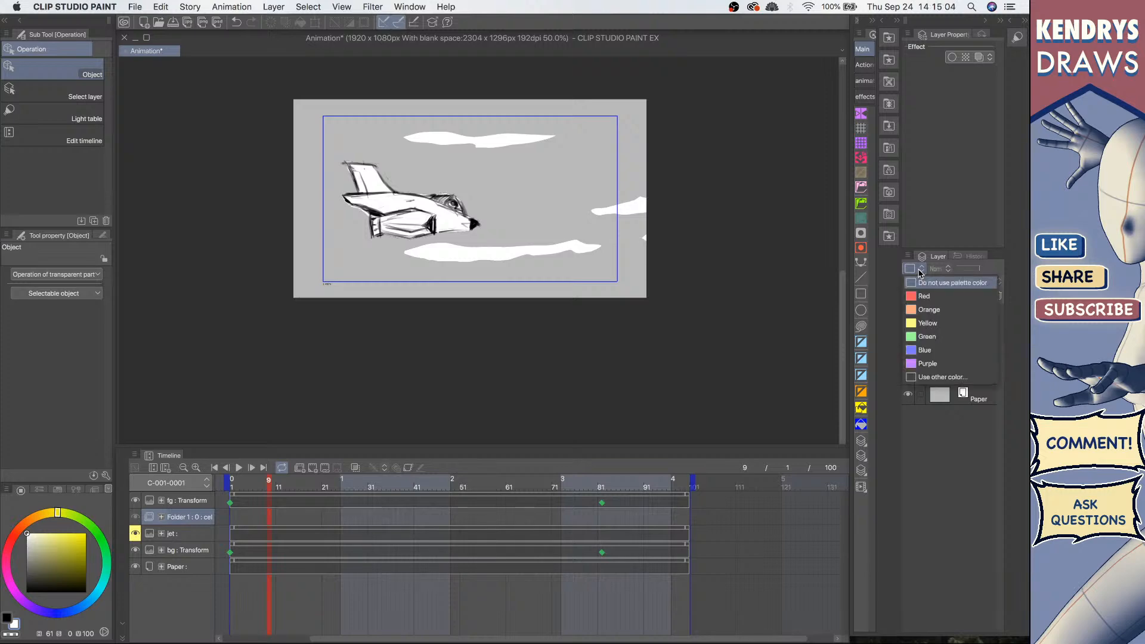
left_click(923, 338)
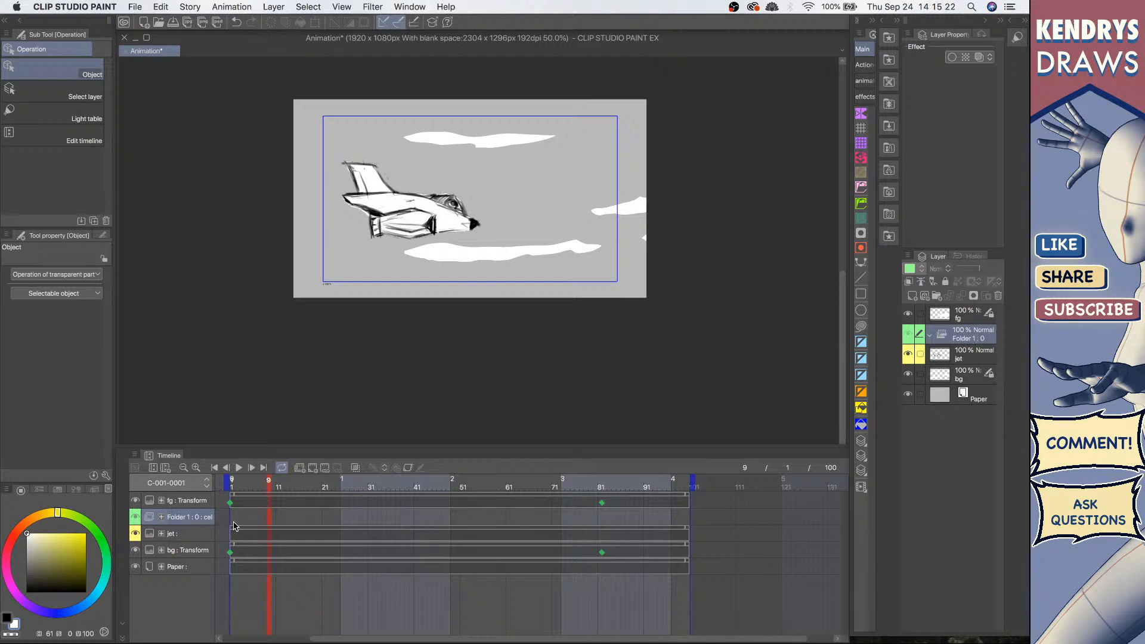
Step: At frame 1, add a new animation cel and sketch an exhaust flame behind the jet with the pencil
key("comma")
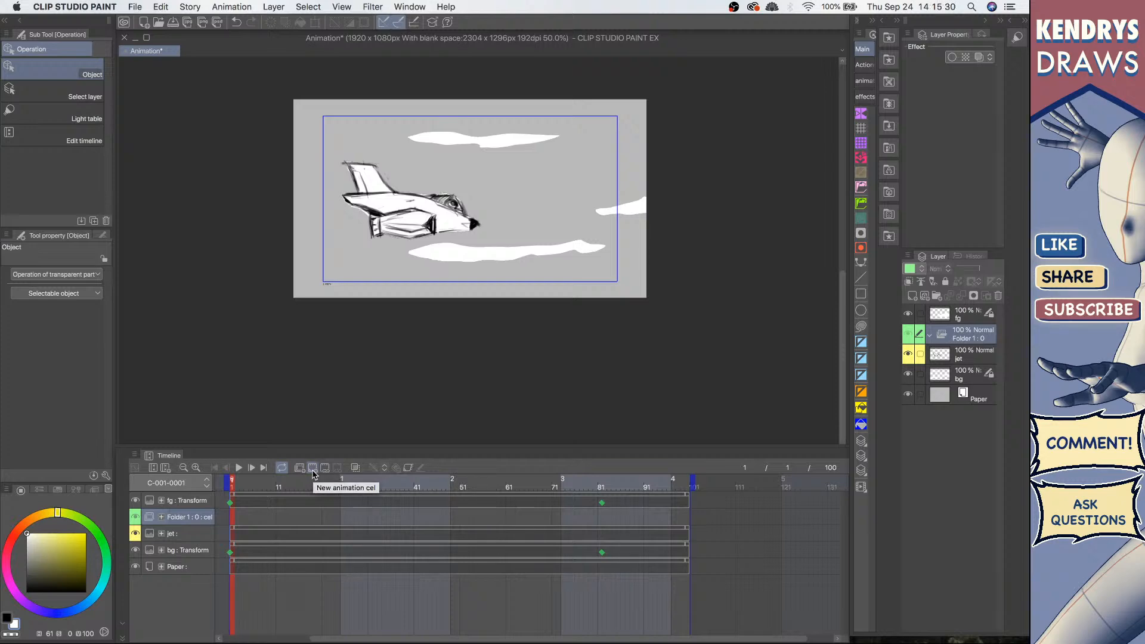
left_click(314, 469)
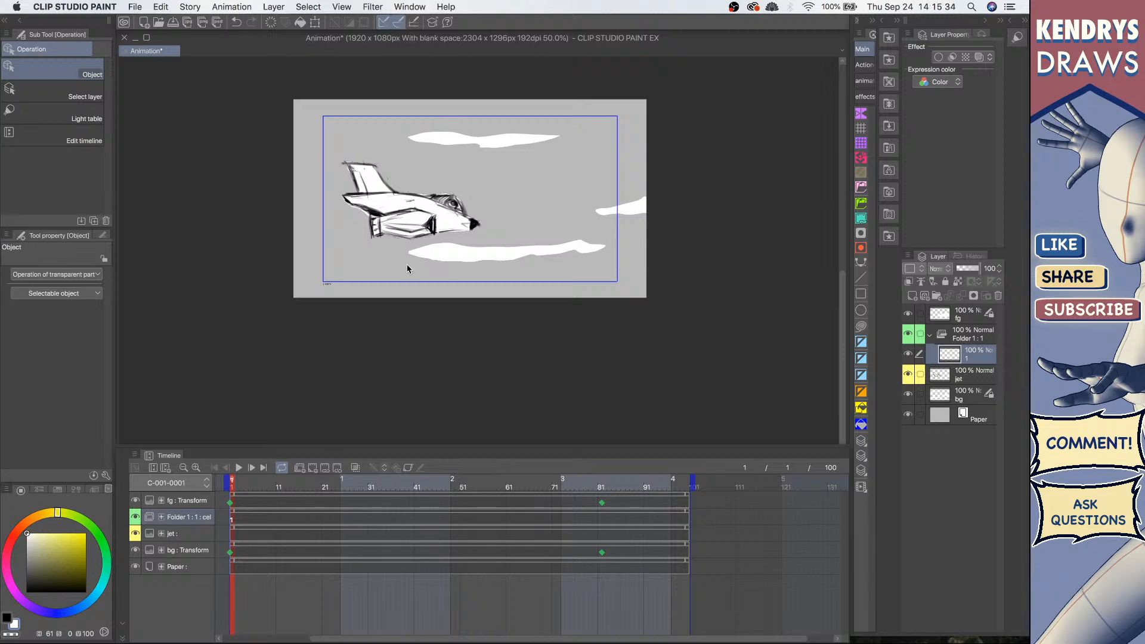
left_click_drag(370, 212, 470, 268)
key("p")
mouse_move(397, 226)
left_mouse_down()
mouse_move(352, 212)
mouse_move(307, 273)
left_mouse_up()
key("super+z")
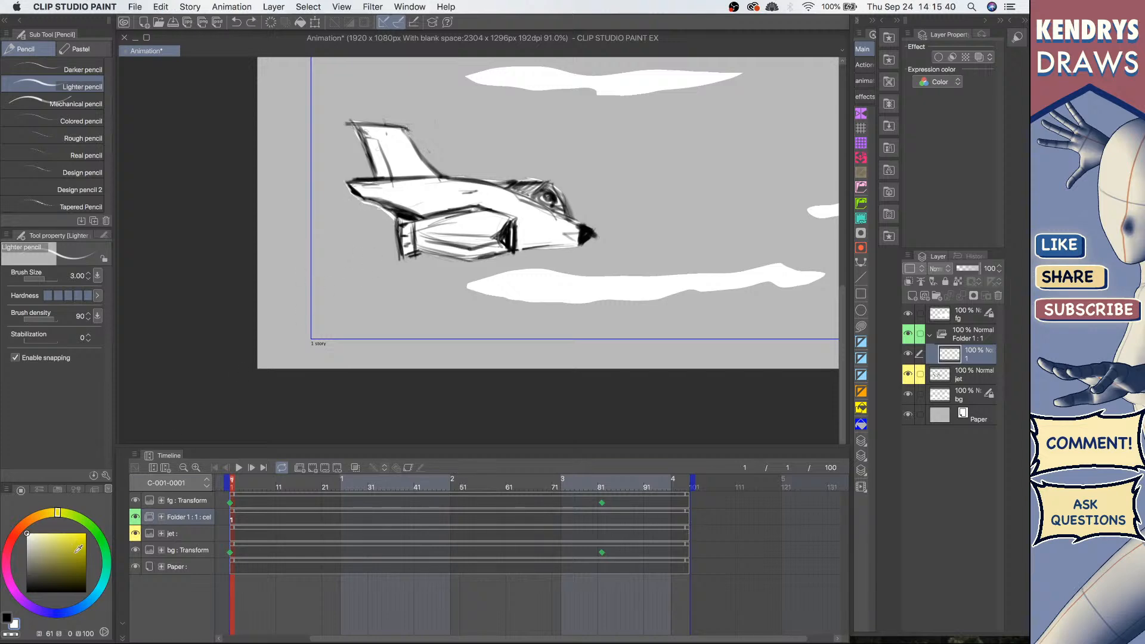
key("x")
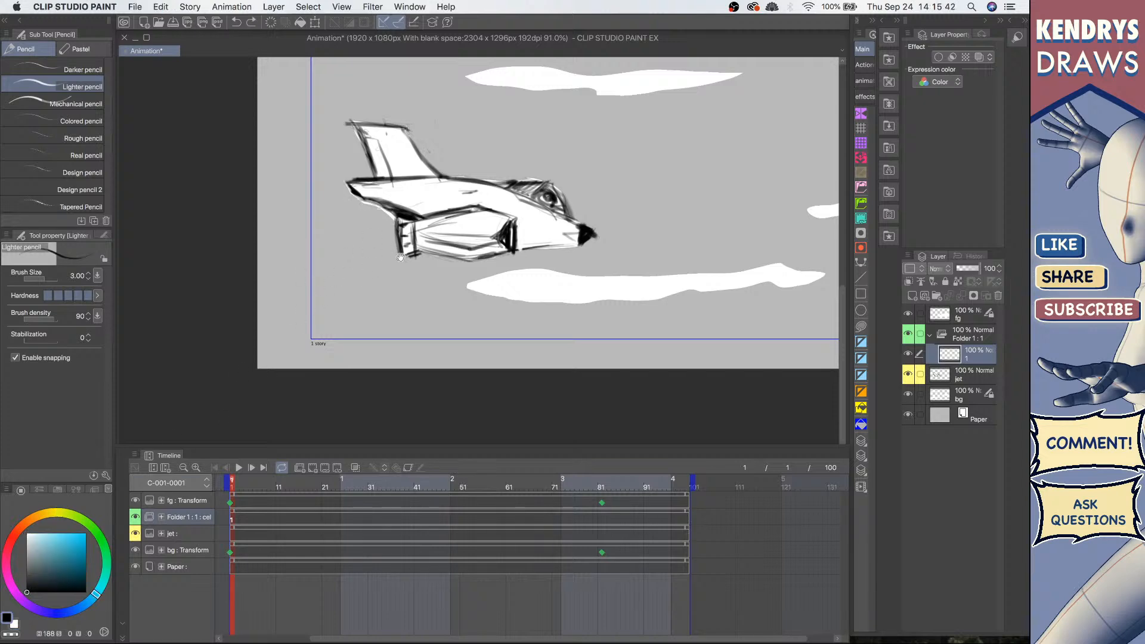
scroll(400, 257, "up", 3)
mouse_move(350, 204)
left_mouse_down()
mouse_move(377, 225)
mouse_move(297, 236)
mouse_move(341, 248)
mouse_move(315, 268)
mouse_move(358, 262)
mouse_move(338, 286)
mouse_move(405, 264)
mouse_move(384, 246)
mouse_move(393, 268)
left_mouse_up()
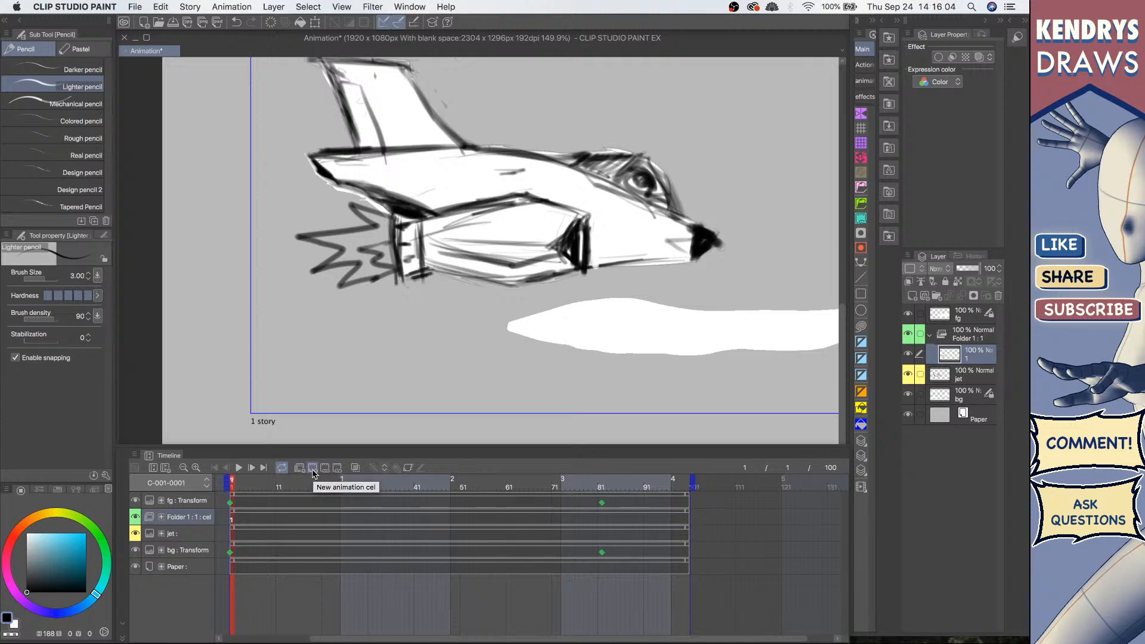
Step: Add a second animation cel to the folder
left_click(312, 470)
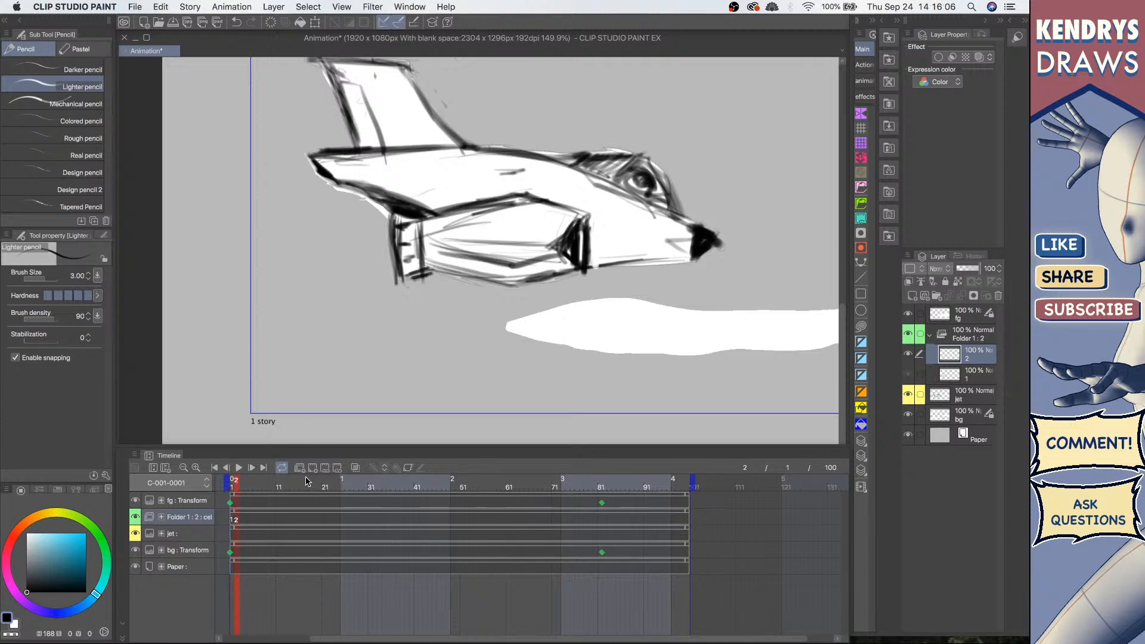
key("super+z")
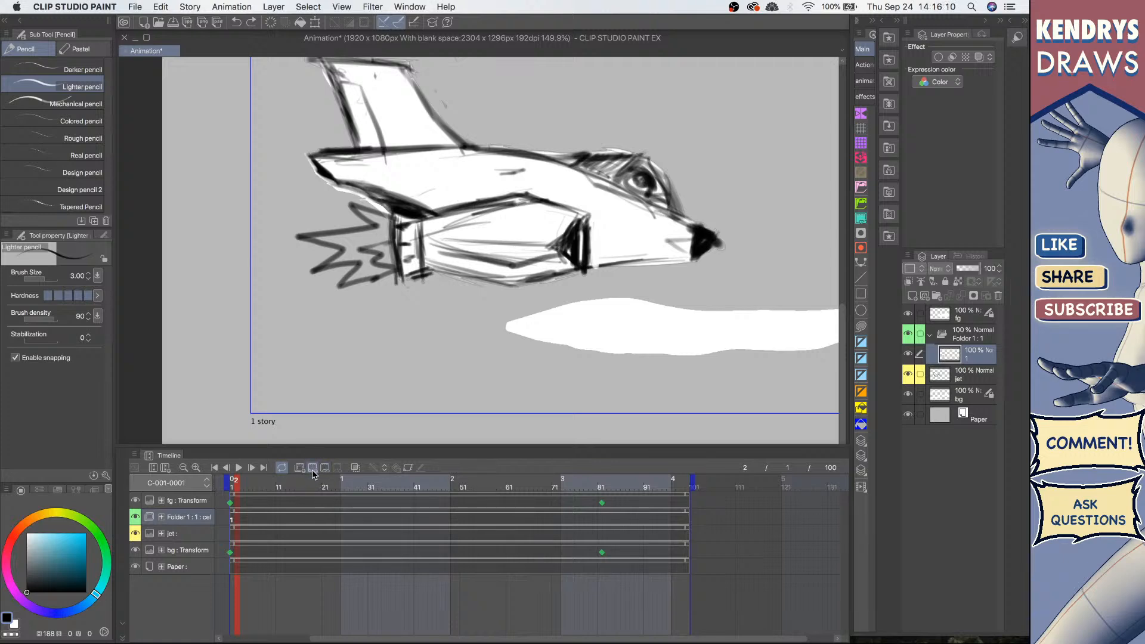
left_click(313, 470)
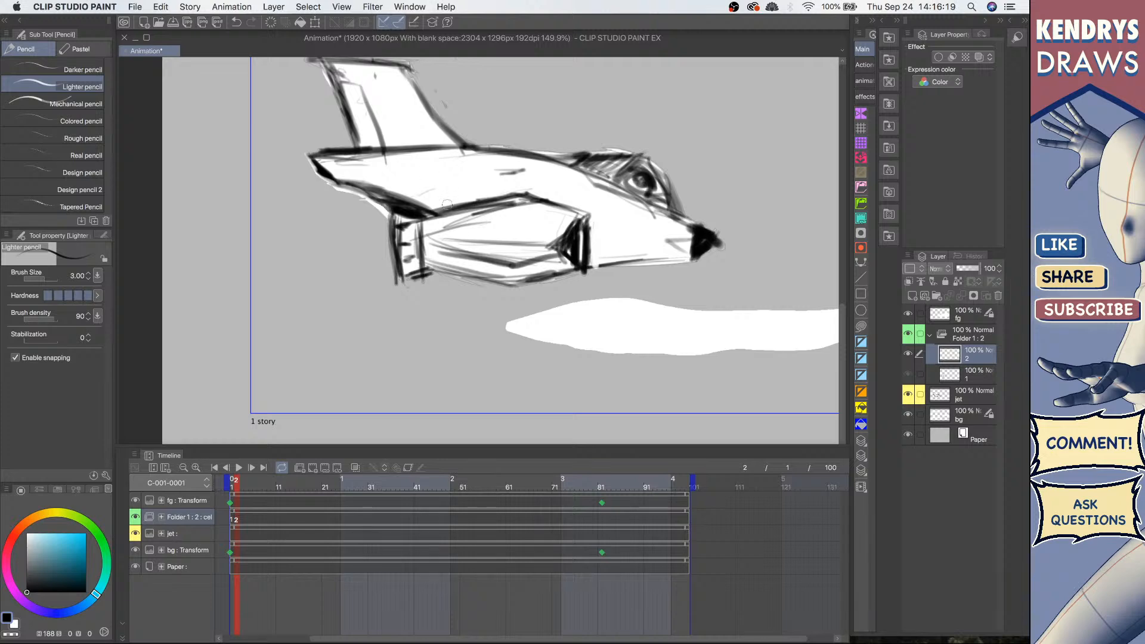
Step: Switch between cels 1 and 2 and enable onion skin
left_click(961, 377)
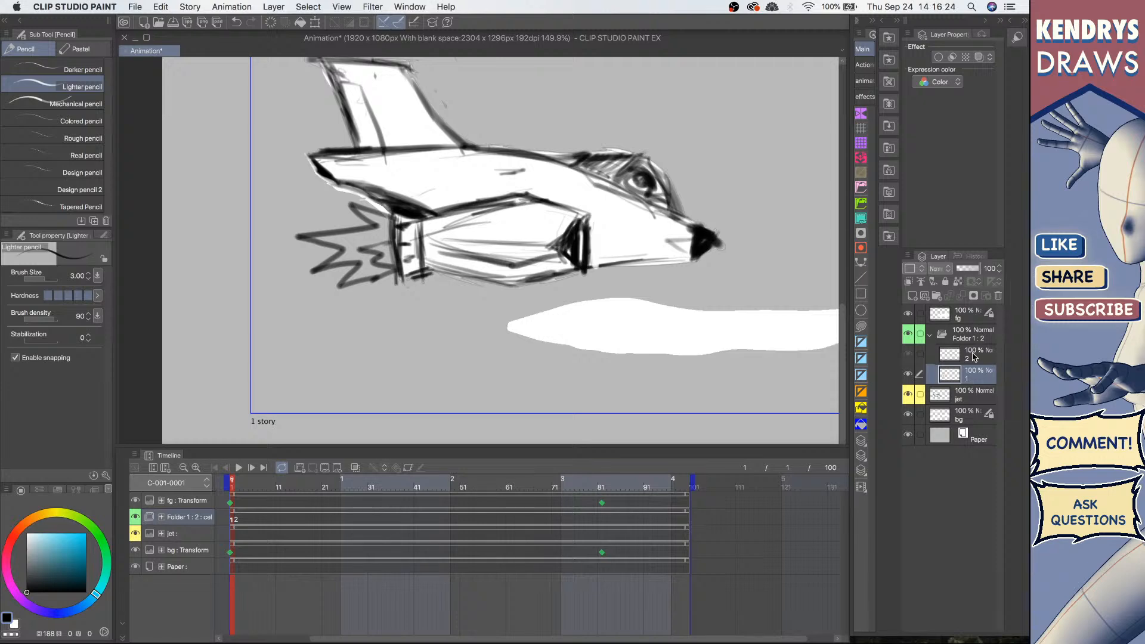
left_click(973, 358)
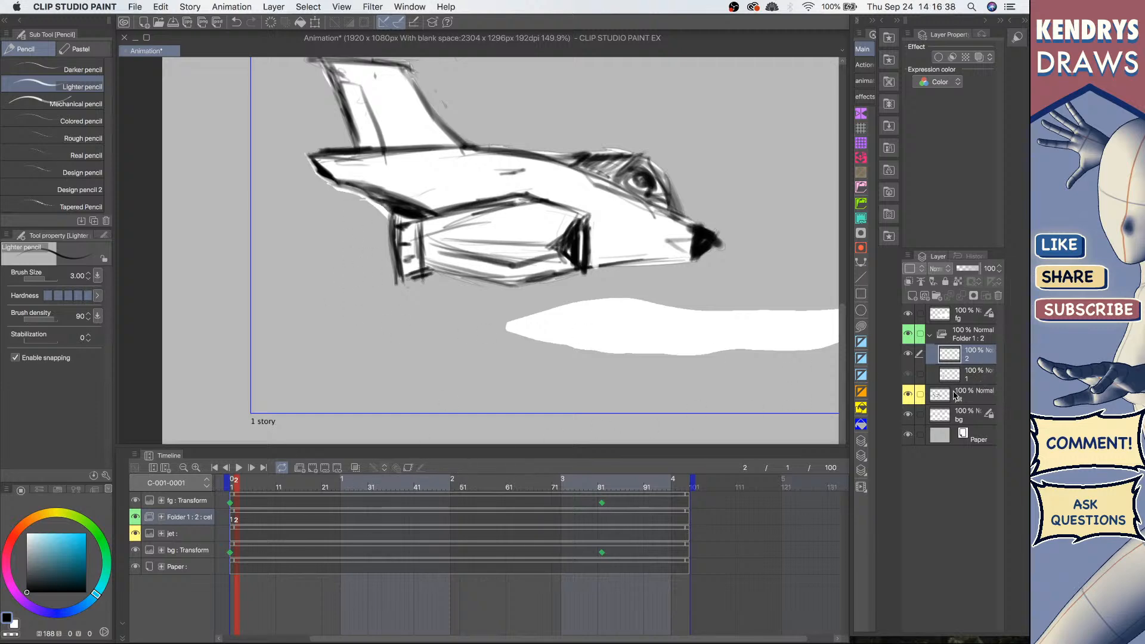
left_click(971, 376)
left_click(969, 358)
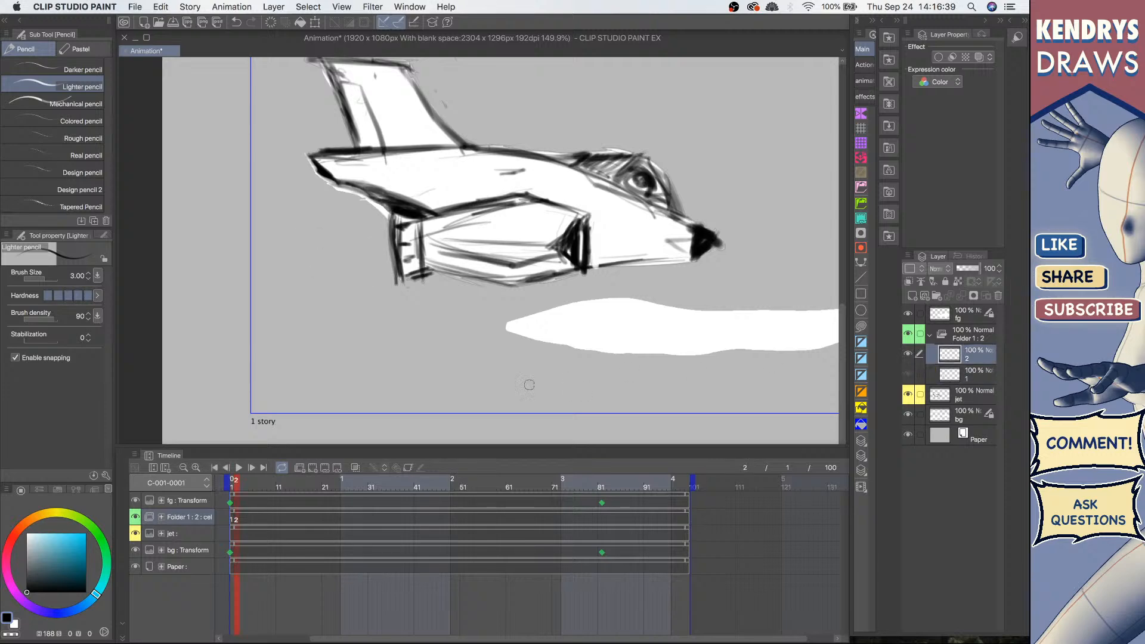
left_click(356, 468)
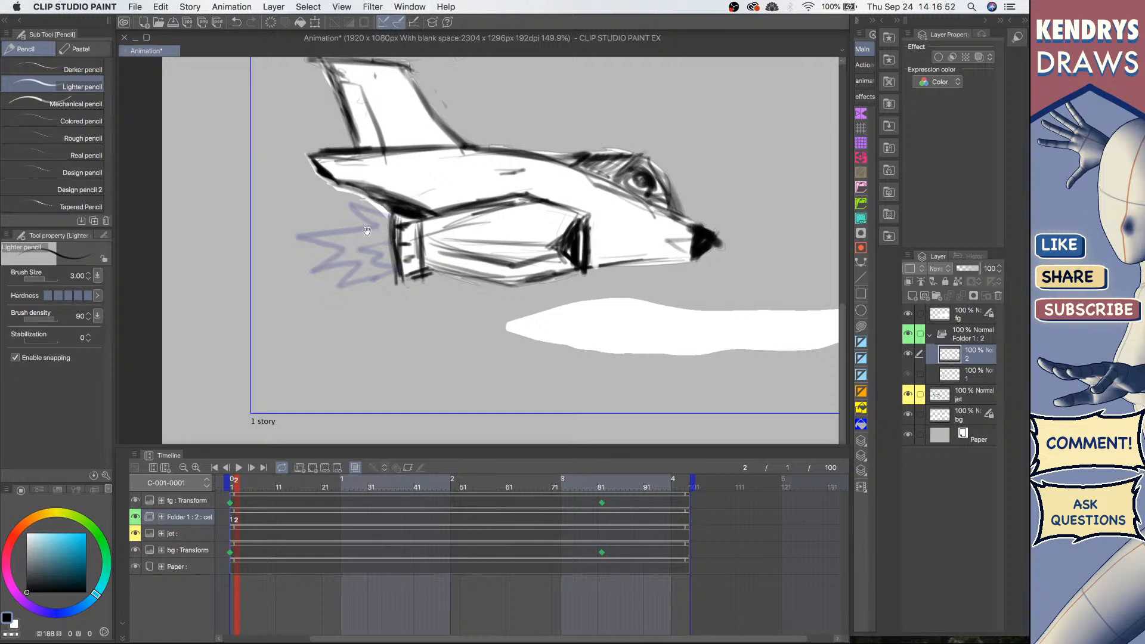
Step: Draw the exhaust flame on cel 2 with the pencil, then flip between cels 1 and 2 to compare
mouse_move(373, 233)
left_mouse_down()
mouse_move(394, 238)
mouse_move(401, 259)
left_mouse_up()
mouse_move(415, 200)
left_mouse_down()
mouse_move(337, 174)
mouse_move(401, 210)
mouse_move(352, 162)
mouse_move(391, 214)
mouse_move(268, 210)
mouse_move(333, 252)
mouse_move(293, 271)
mouse_move(356, 267)
mouse_move(304, 297)
mouse_move(421, 281)
mouse_move(394, 297)
mouse_move(419, 280)
left_mouse_up()
key("super+z")
mouse_move(403, 233)
left_mouse_down()
mouse_move(374, 273)
mouse_move(406, 276)
left_mouse_up()
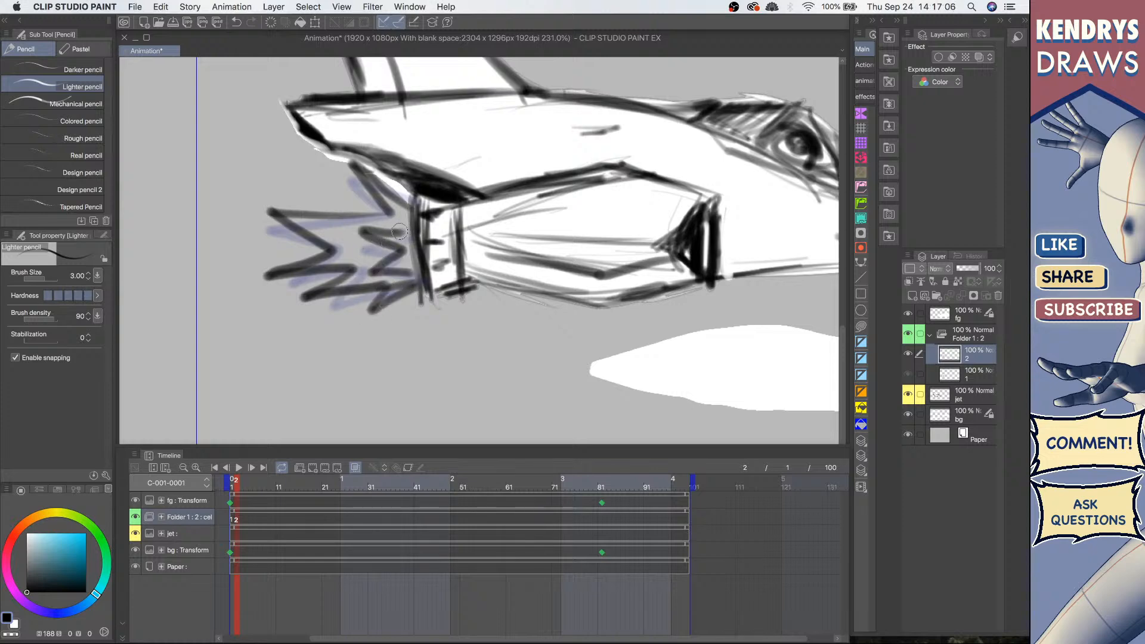
left_click_drag(449, 233, 381, 237)
left_click(978, 377)
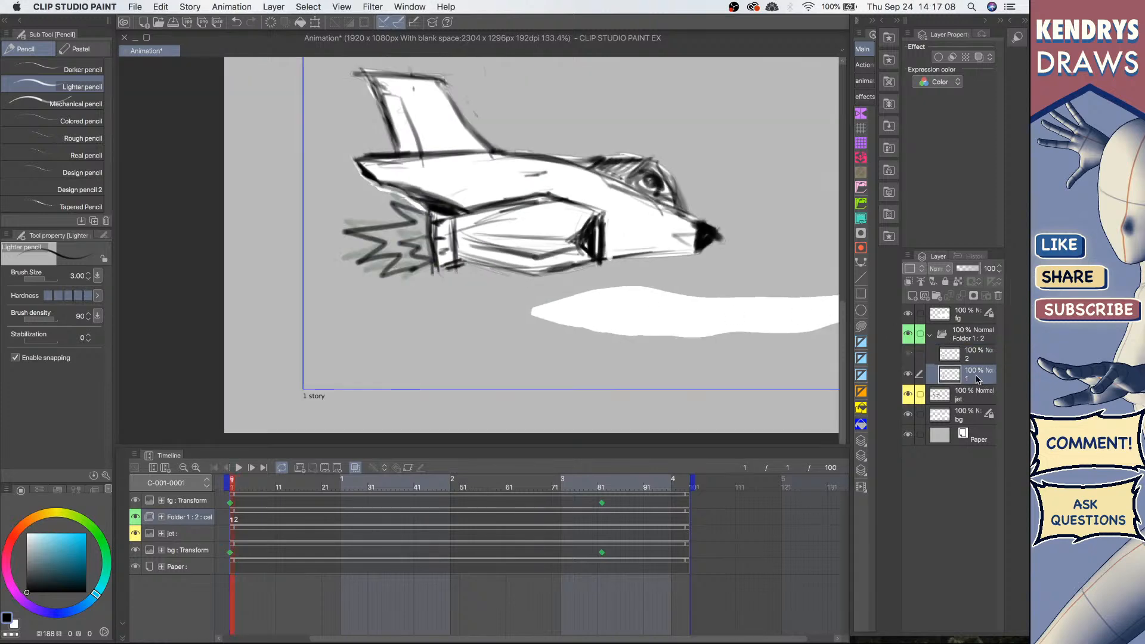
left_click(978, 359)
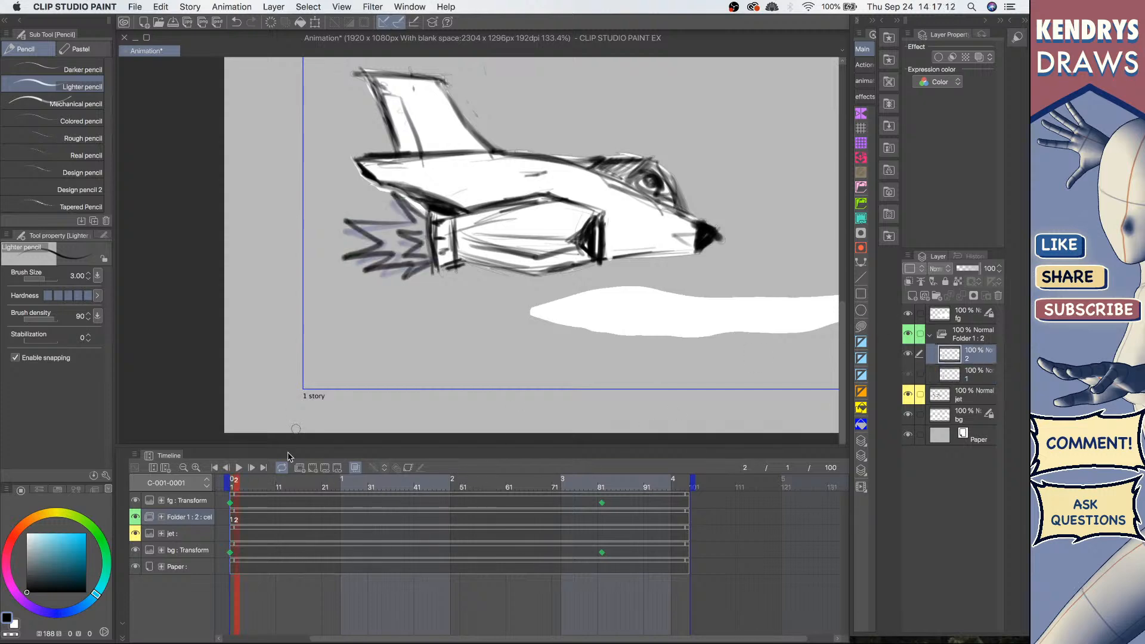
Step: Add a third animation cel and sketch its exhaust flame over the onion skin
left_click(316, 470)
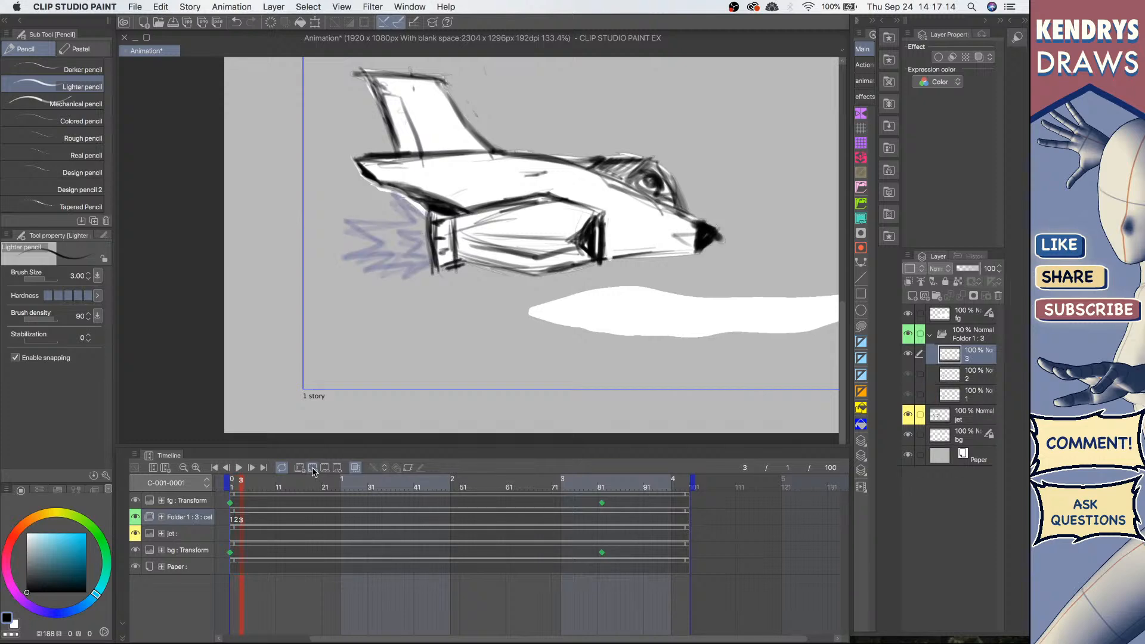
left_click_drag(426, 200, 445, 195)
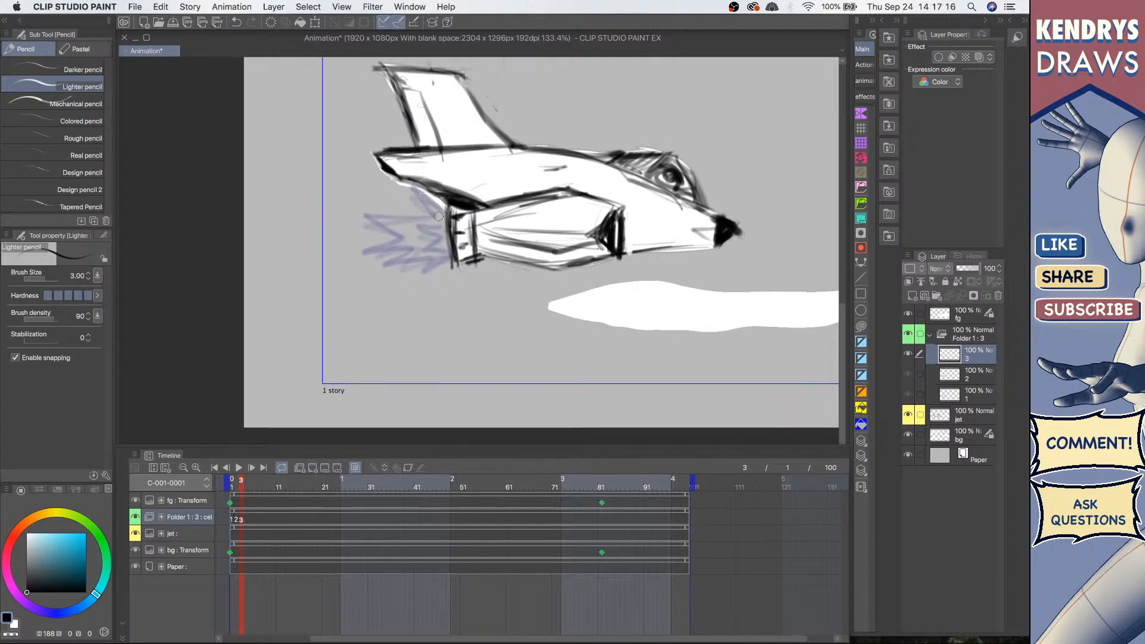
scroll(464, 193, "up", 4)
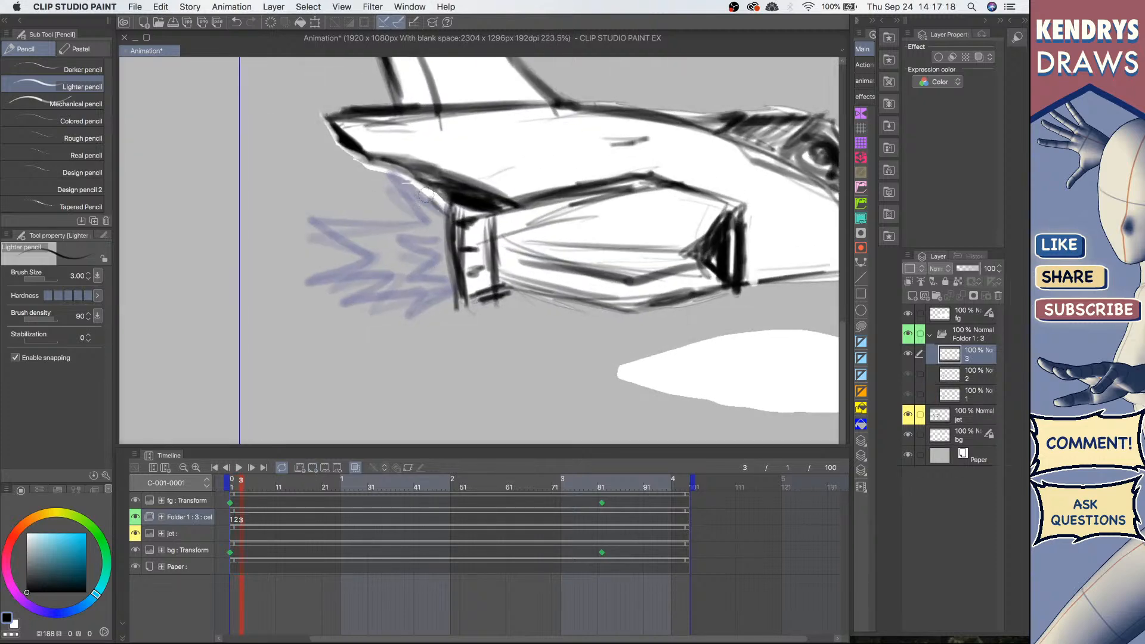
key("super+z")
mouse_move(446, 215)
left_mouse_down()
mouse_move(372, 185)
mouse_move(417, 201)
mouse_move(431, 222)
mouse_move(334, 216)
mouse_move(384, 250)
mouse_move(300, 259)
mouse_move(378, 257)
mouse_move(395, 288)
mouse_move(420, 293)
mouse_move(453, 275)
mouse_move(432, 248)
mouse_move(394, 262)
mouse_move(445, 268)
left_mouse_up()
key("super+z")
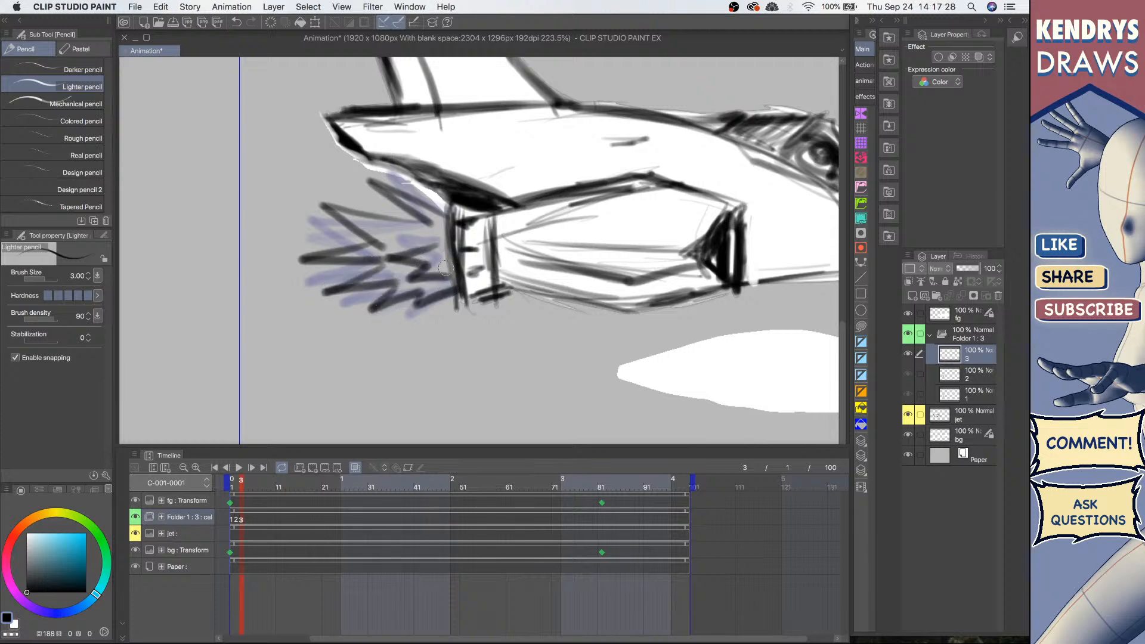
scroll(498, 251, "down", 4)
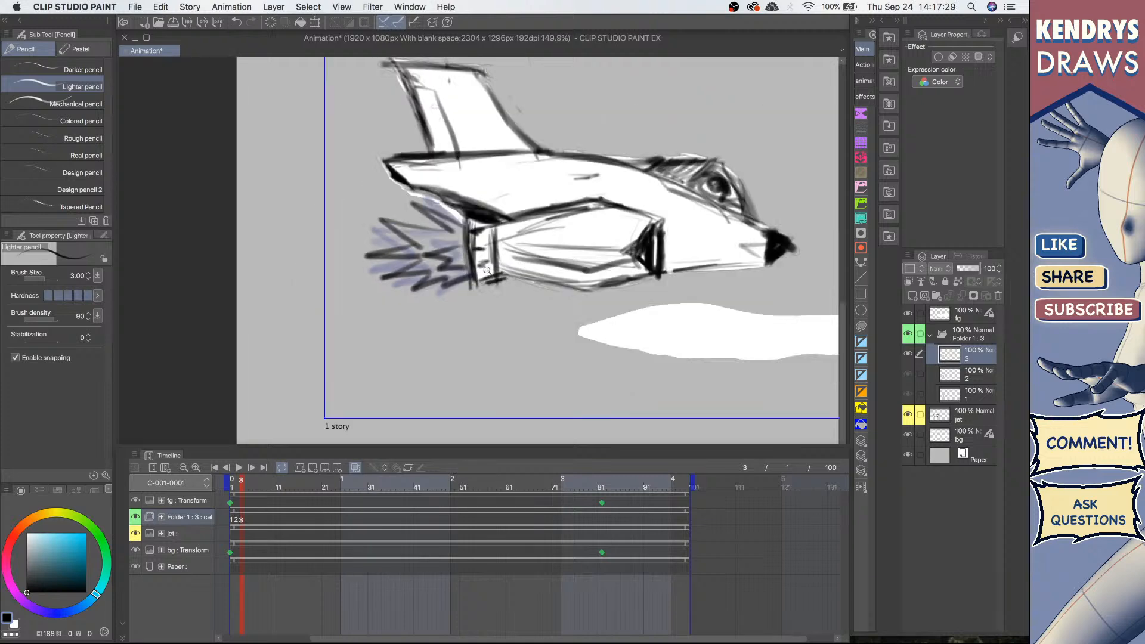
Step: Flip between cels 1, 2 and 3 to check the flame's motion
left_click(982, 396)
left_click(977, 379)
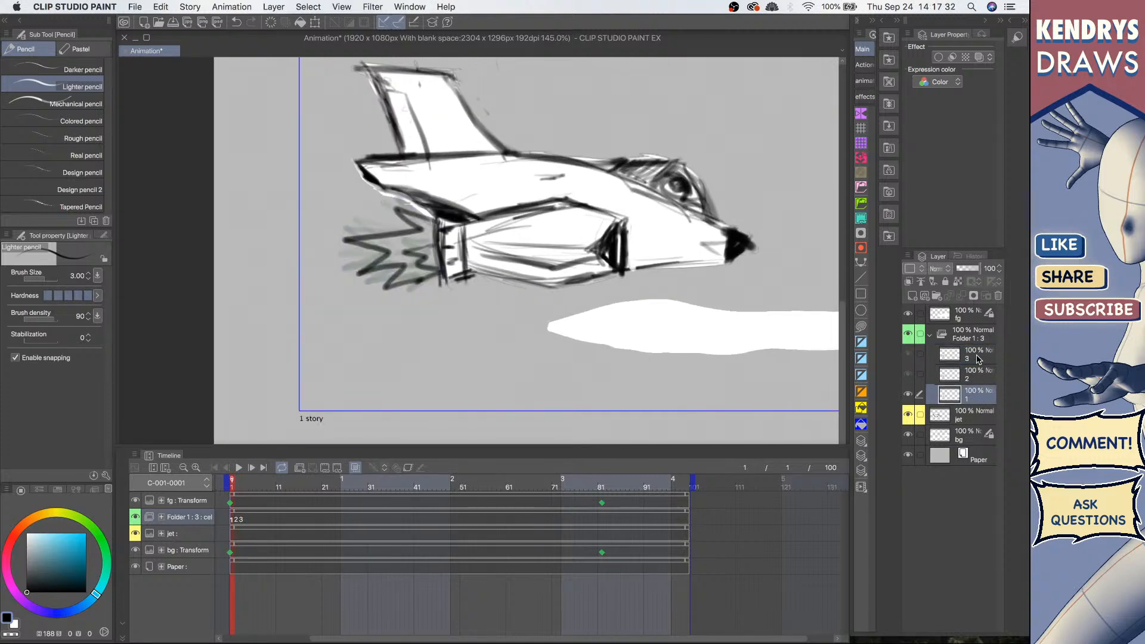
left_click(977, 359)
left_click(978, 394)
left_click(976, 380)
left_click(977, 358)
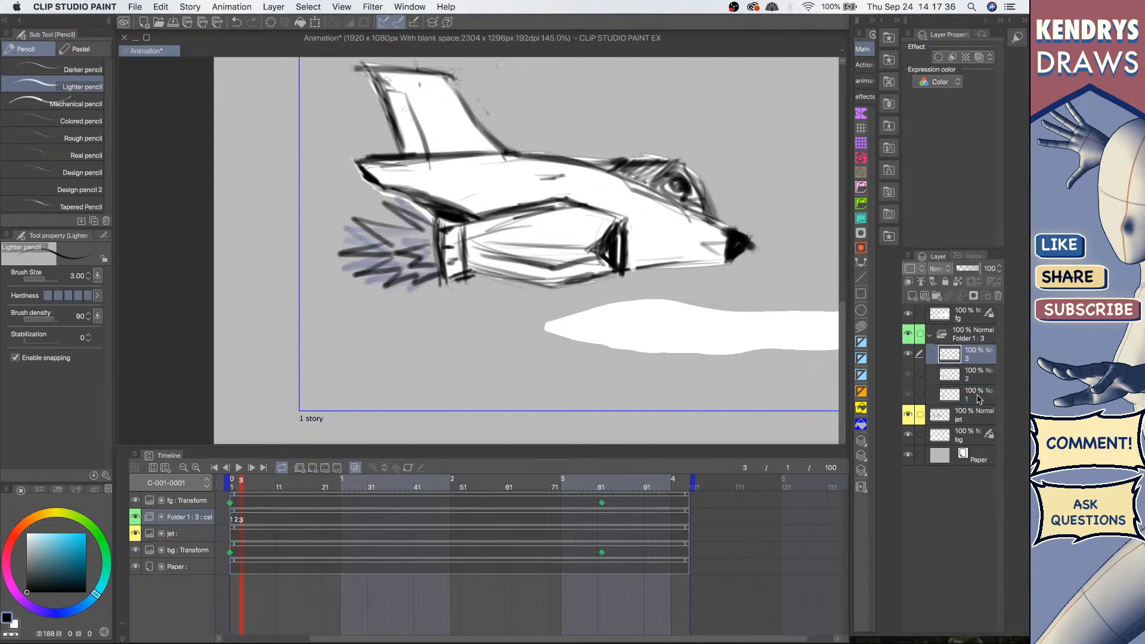
left_click(976, 396)
left_click(977, 379)
left_click(977, 361)
left_click(954, 391)
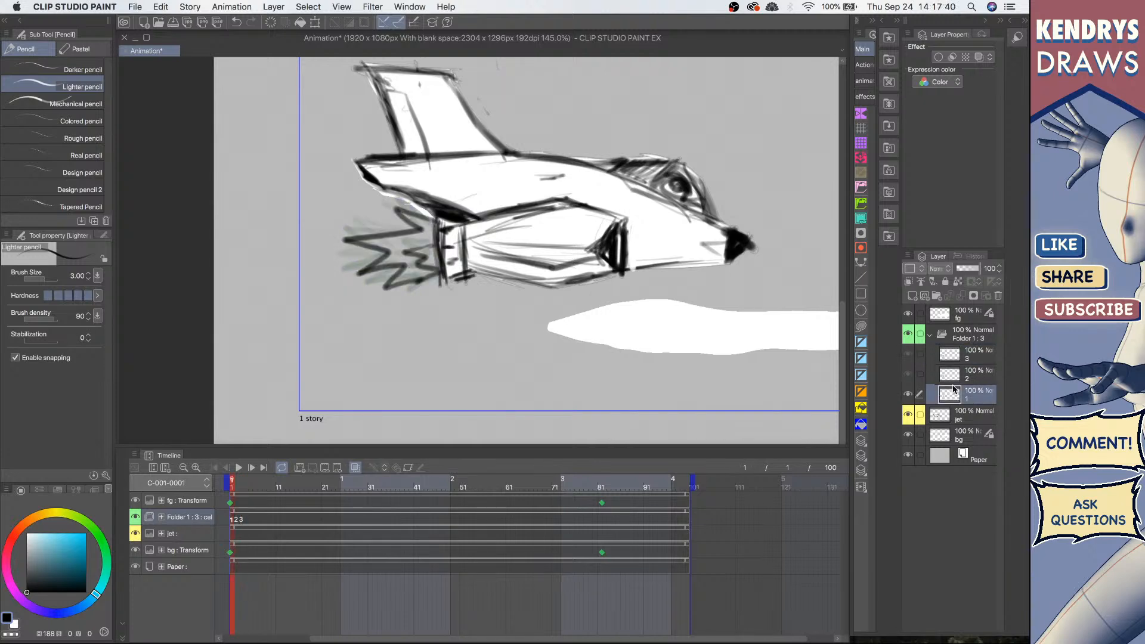
left_click(242, 519)
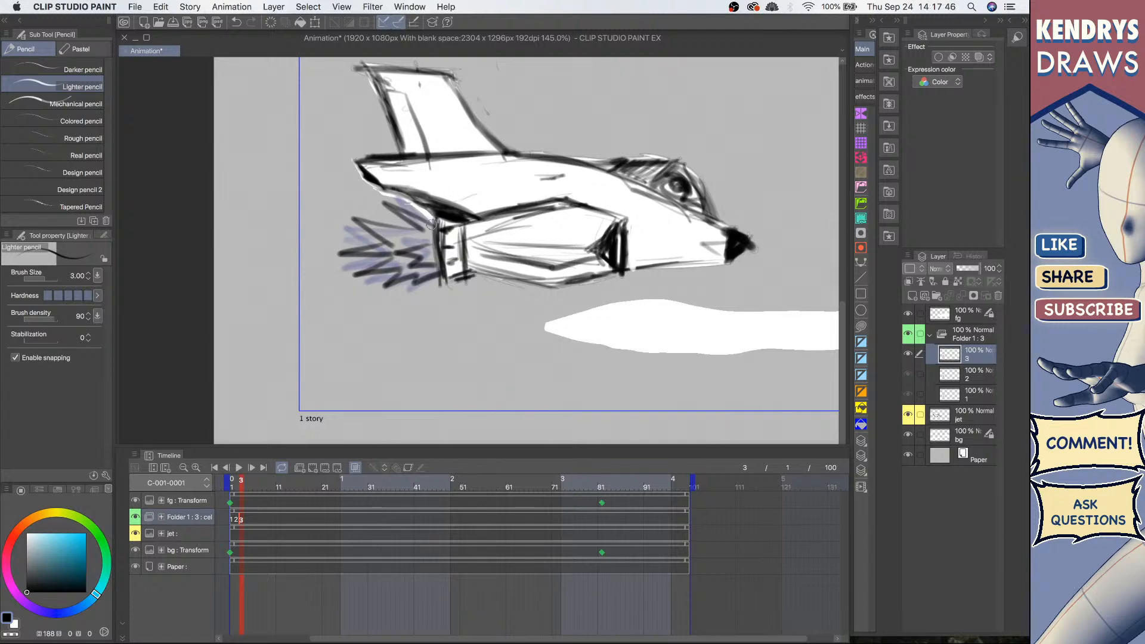
left_click(324, 470)
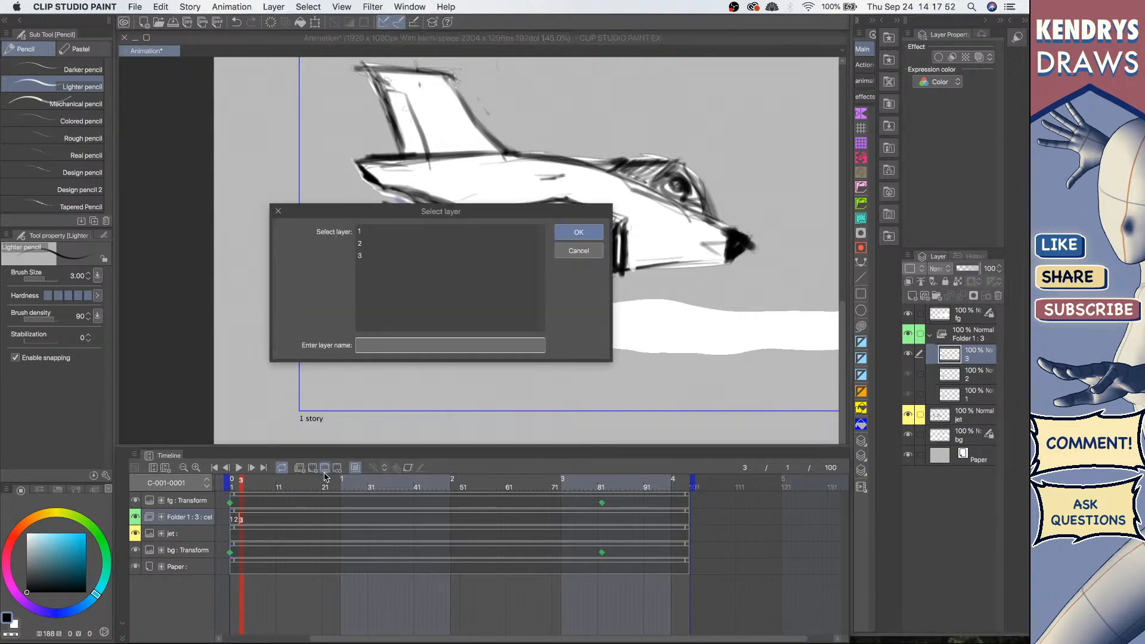
left_click(579, 251)
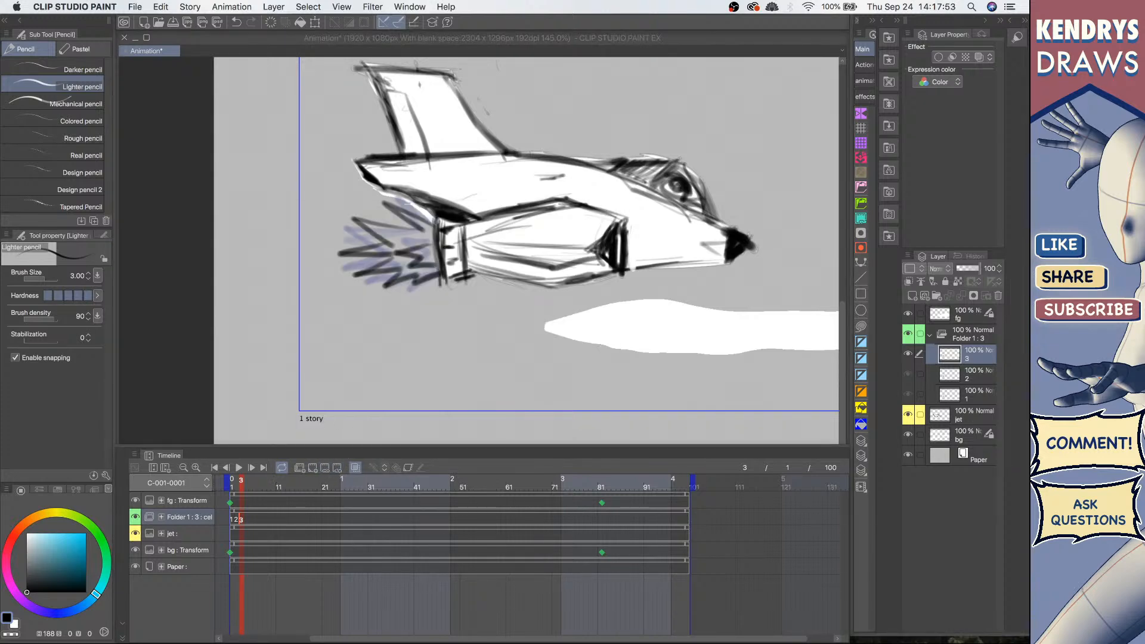
Step: Add a fourth animation cel and sketch its exhaust flame with the pencil
left_click(312, 469)
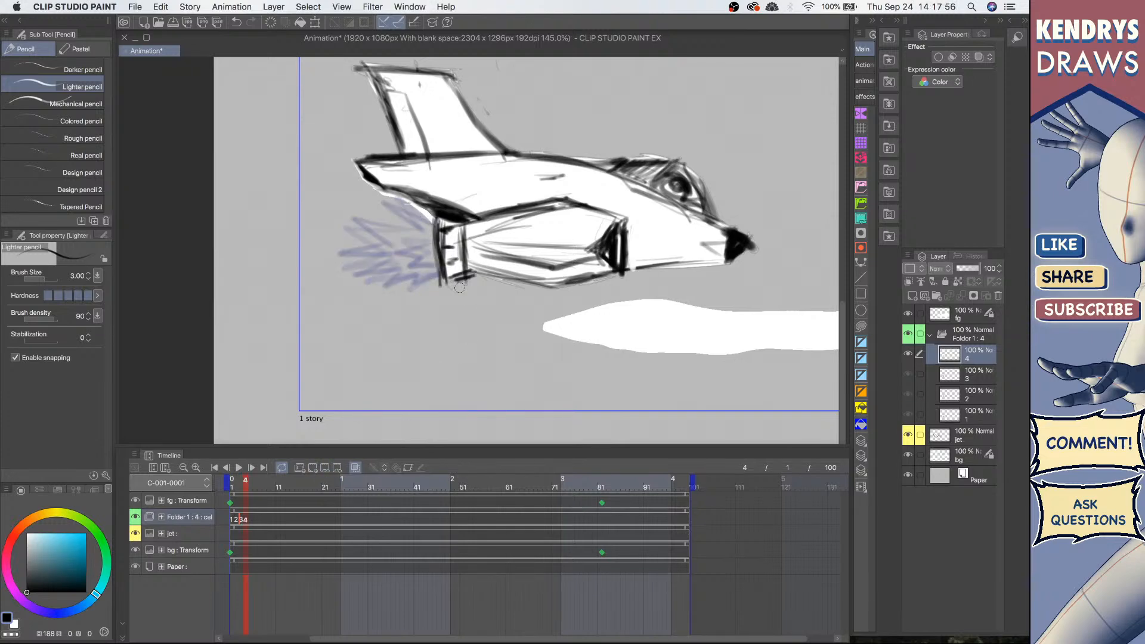
mouse_move(402, 234)
left_mouse_down()
mouse_move(425, 217)
mouse_move(356, 203)
mouse_move(417, 235)
mouse_move(312, 234)
mouse_move(385, 260)
mouse_move(364, 256)
mouse_move(297, 287)
mouse_move(383, 284)
mouse_move(339, 321)
mouse_move(465, 310)
left_mouse_up()
mouse_move(445, 259)
left_mouse_down()
mouse_move(426, 276)
mouse_move(454, 294)
mouse_move(453, 263)
left_mouse_up()
left_click_drag(475, 283, 433, 290)
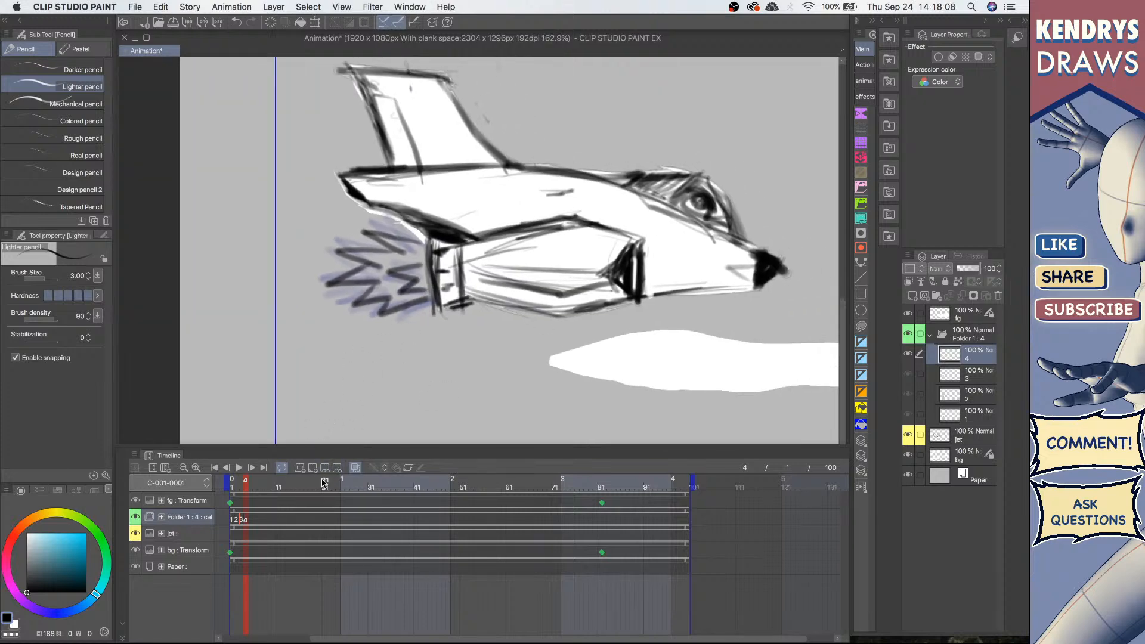
Step: Add a fifth animation cel and sketch its exhaust flame with the pencil
left_click(312, 467)
mouse_move(401, 252)
left_mouse_down()
mouse_move(453, 242)
mouse_move(343, 194)
mouse_move(405, 253)
left_mouse_up()
mouse_move(395, 245)
left_mouse_down()
mouse_move(277, 227)
mouse_move(348, 273)
mouse_move(250, 299)
mouse_move(352, 299)
mouse_move(329, 300)
mouse_move(264, 349)
mouse_move(361, 331)
mouse_move(335, 369)
mouse_move(452, 341)
left_mouse_up()
left_click_drag(436, 272, 369, 290)
mouse_move(369, 289)
left_mouse_down()
mouse_move(436, 305)
mouse_move(394, 325)
left_mouse_up()
left_click_drag(394, 326, 449, 327)
mouse_move(456, 265)
left_mouse_down()
mouse_move(445, 286)
mouse_move(394, 289)
left_mouse_up()
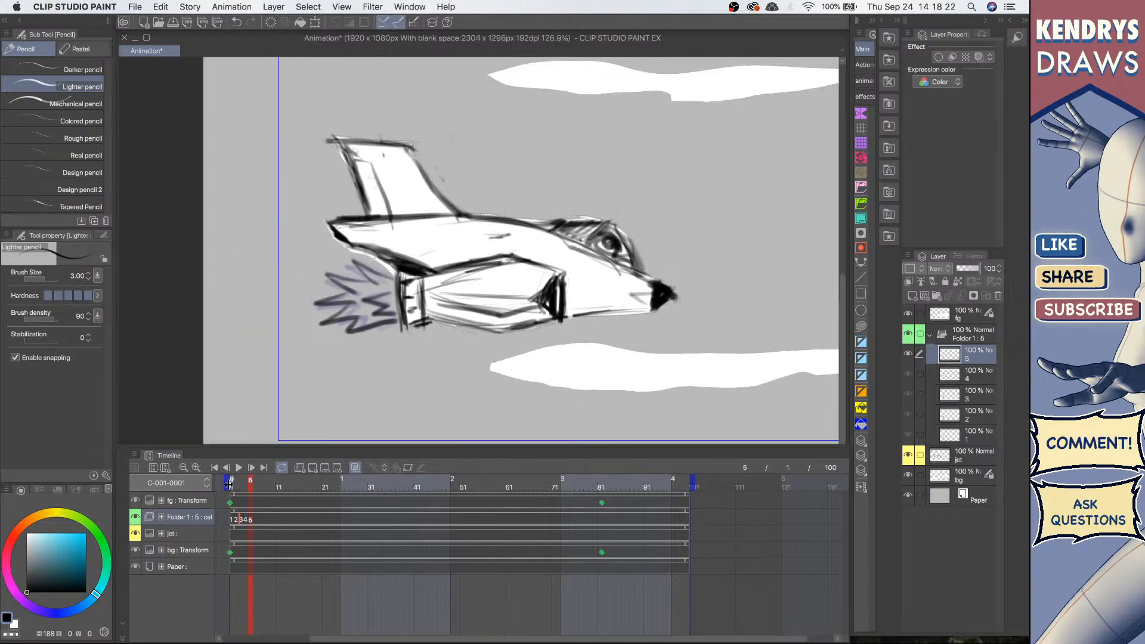
Step: Play back the animation to preview the flame cels
left_click(240, 469)
left_click(239, 468)
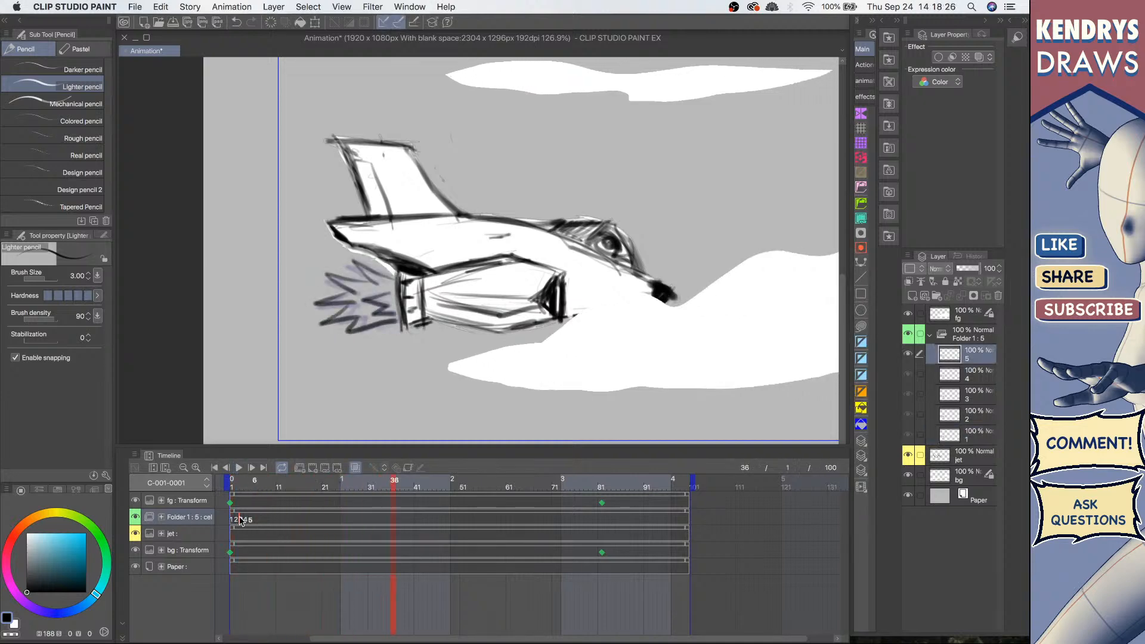
left_click(272, 517)
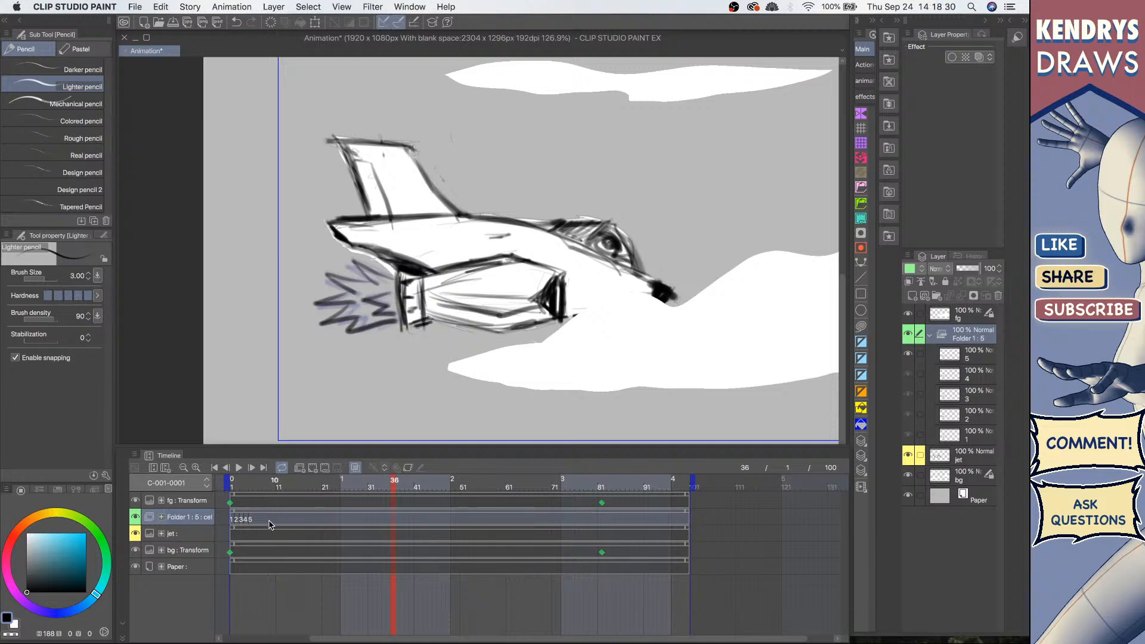
Step: Move cel 5 later in the folder's track, then clear the cels from the track
left_click(246, 520)
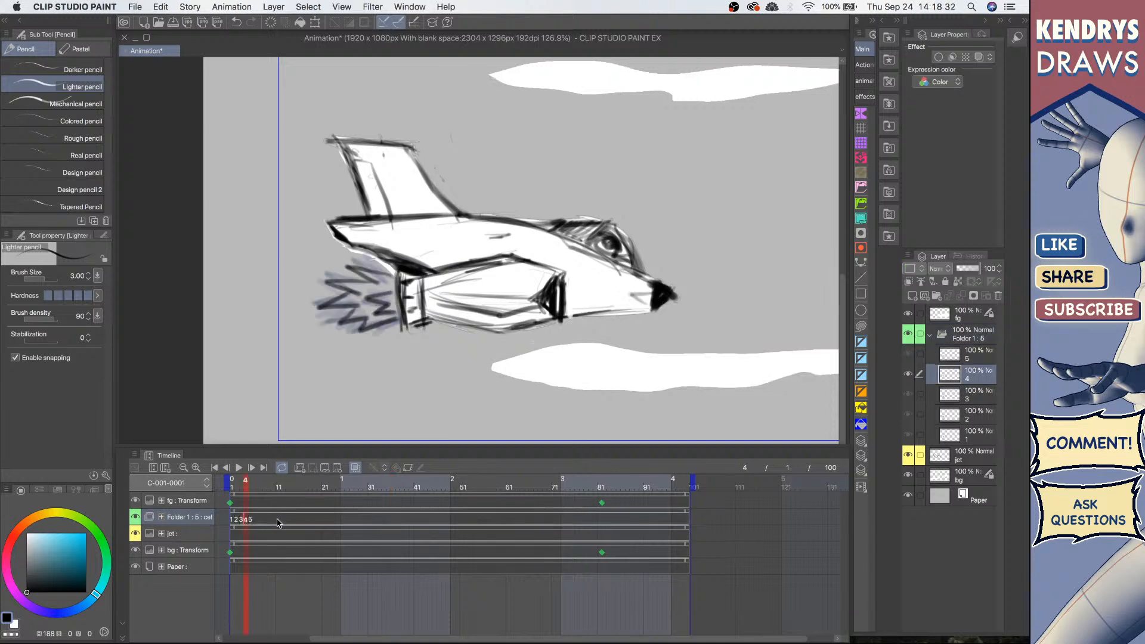
left_click(251, 522)
left_click_drag(251, 523, 269, 523)
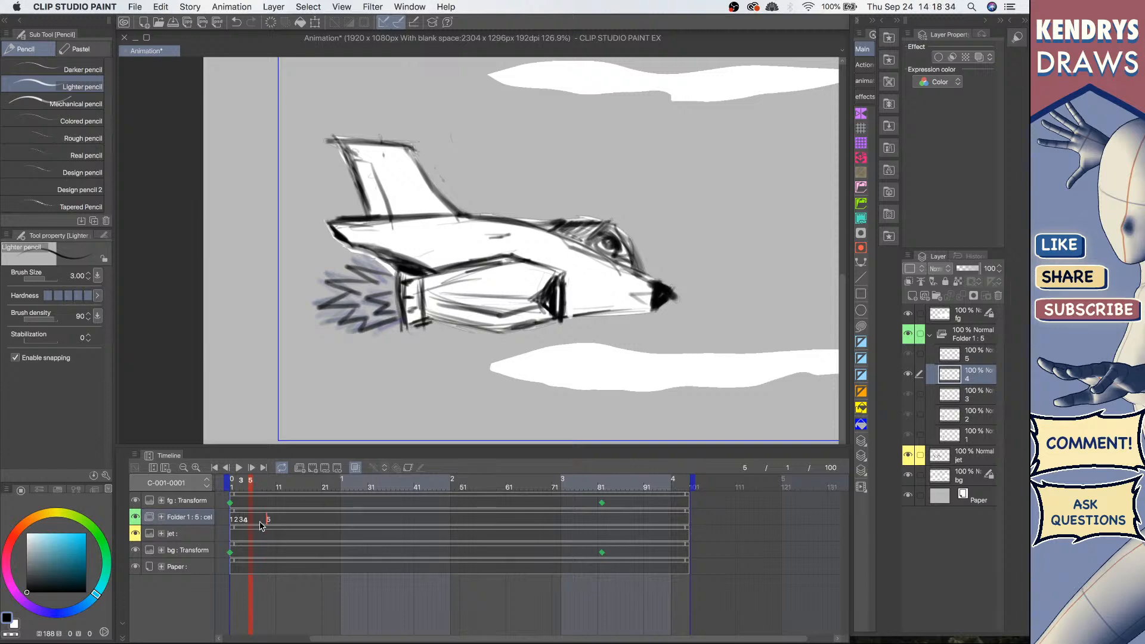
left_click(241, 523)
left_click(282, 518)
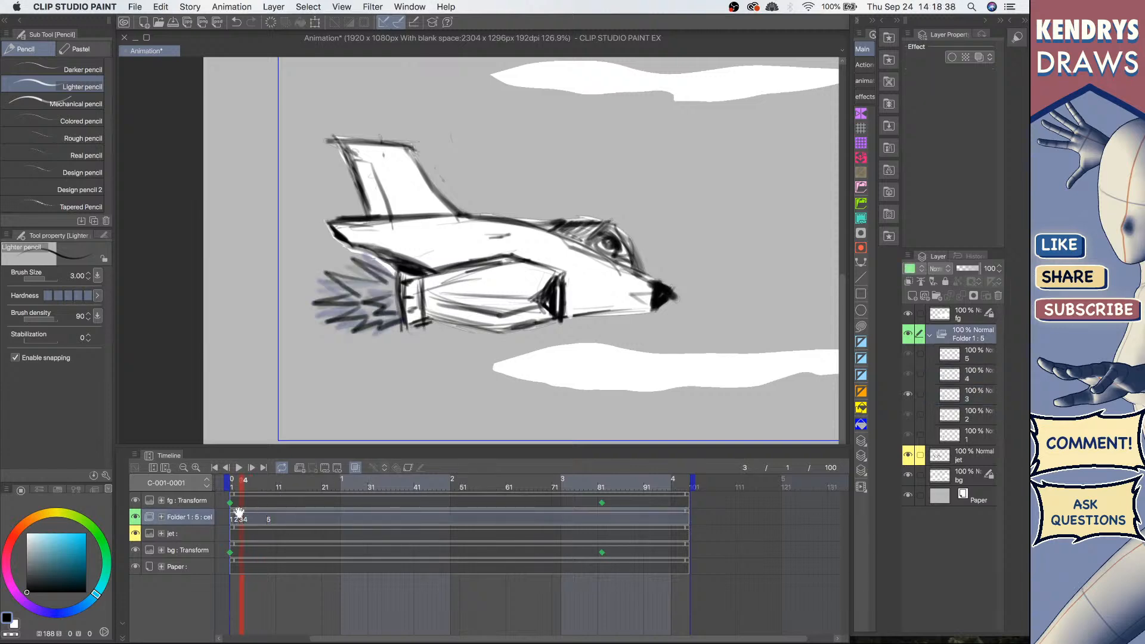
left_click(302, 522)
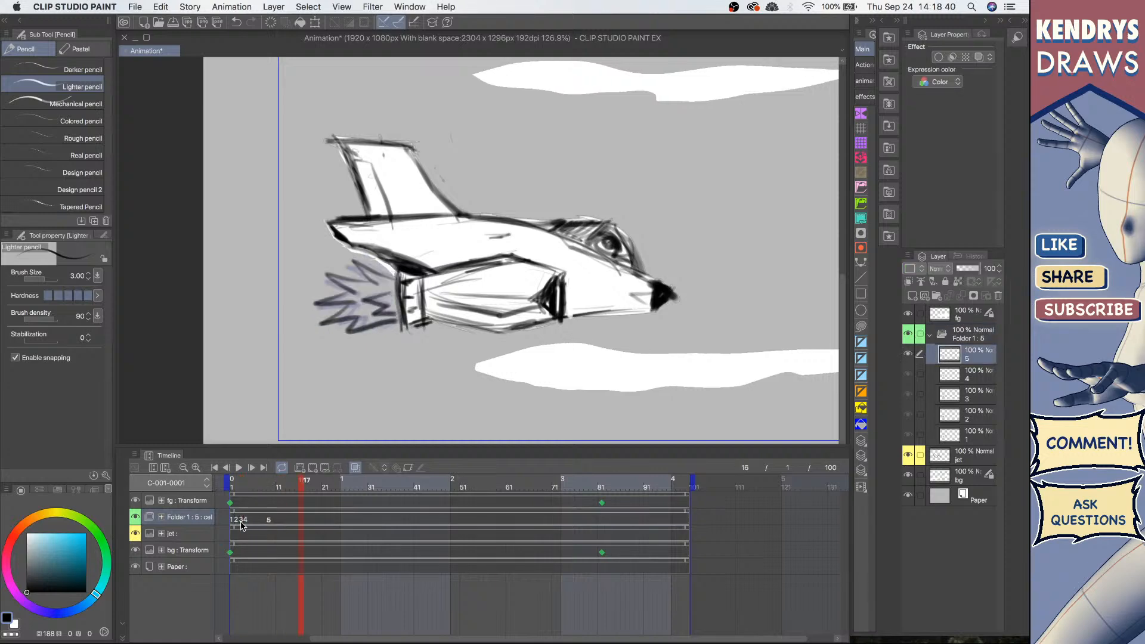
key("Delete")
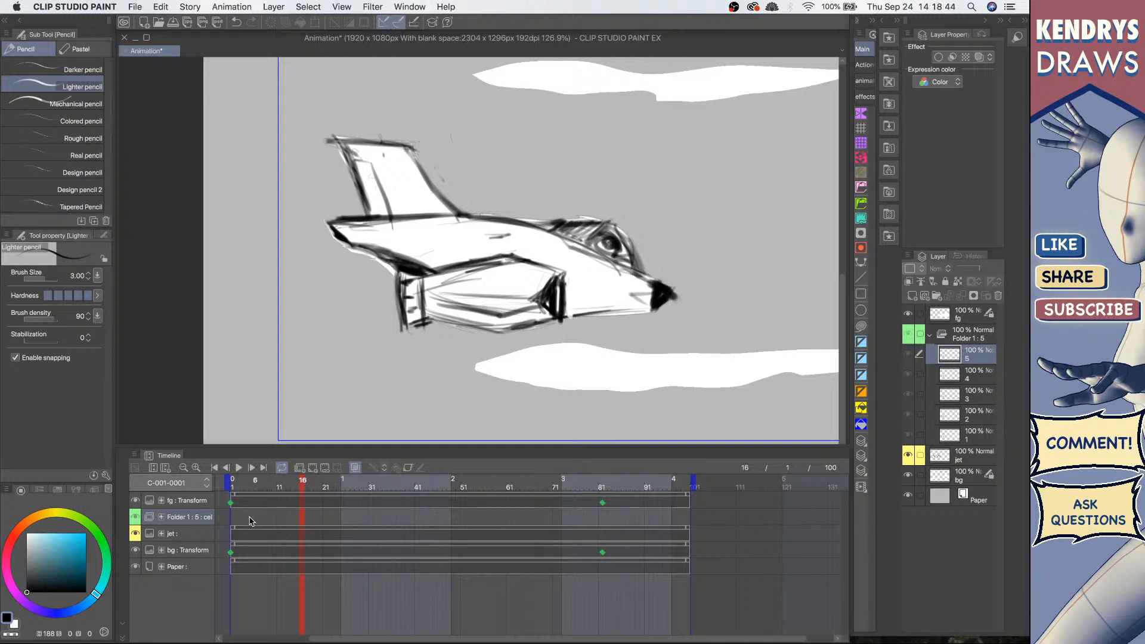
Step: Batch specify existing cels 1 to 5 on the folder track, repeating them to the end
key("Home")
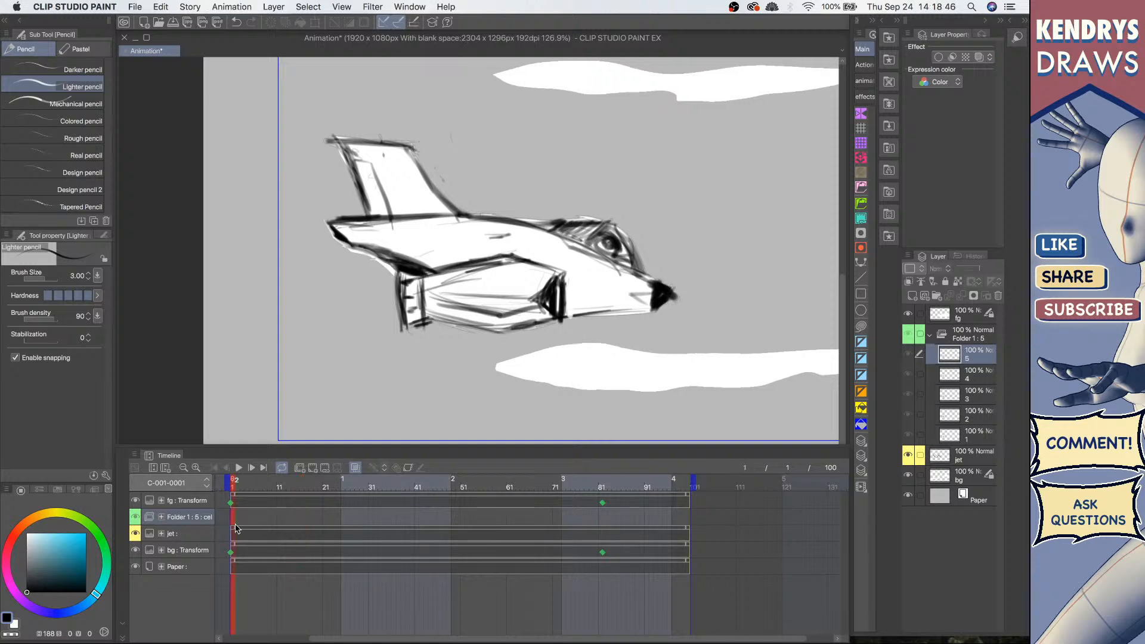
left_click(135, 455)
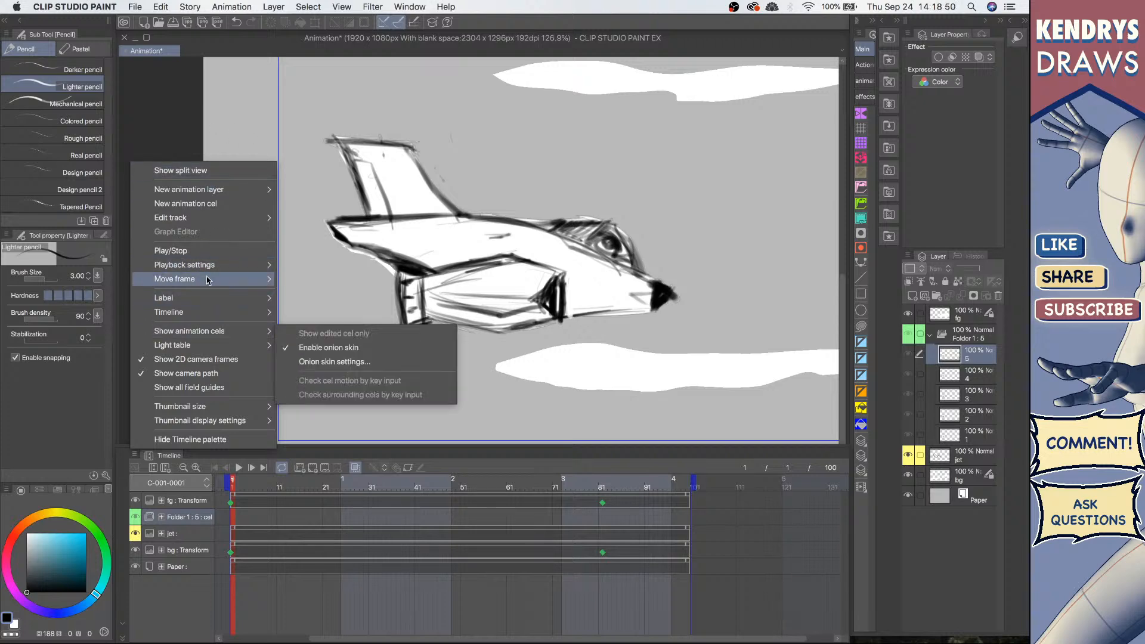
mouse_move(212, 225)
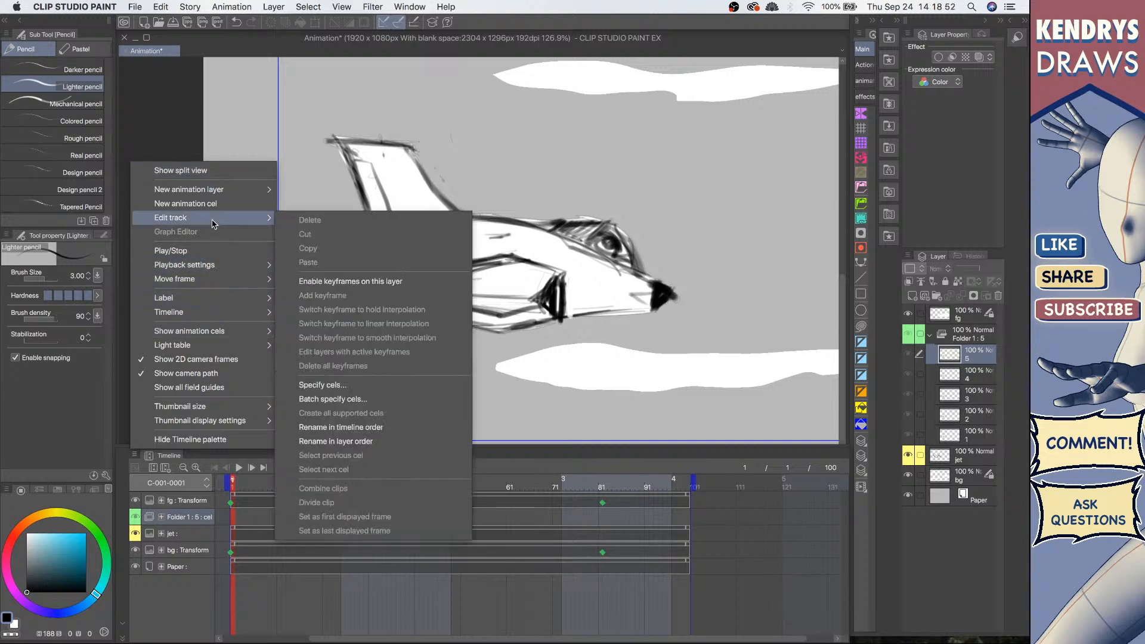
left_click(344, 404)
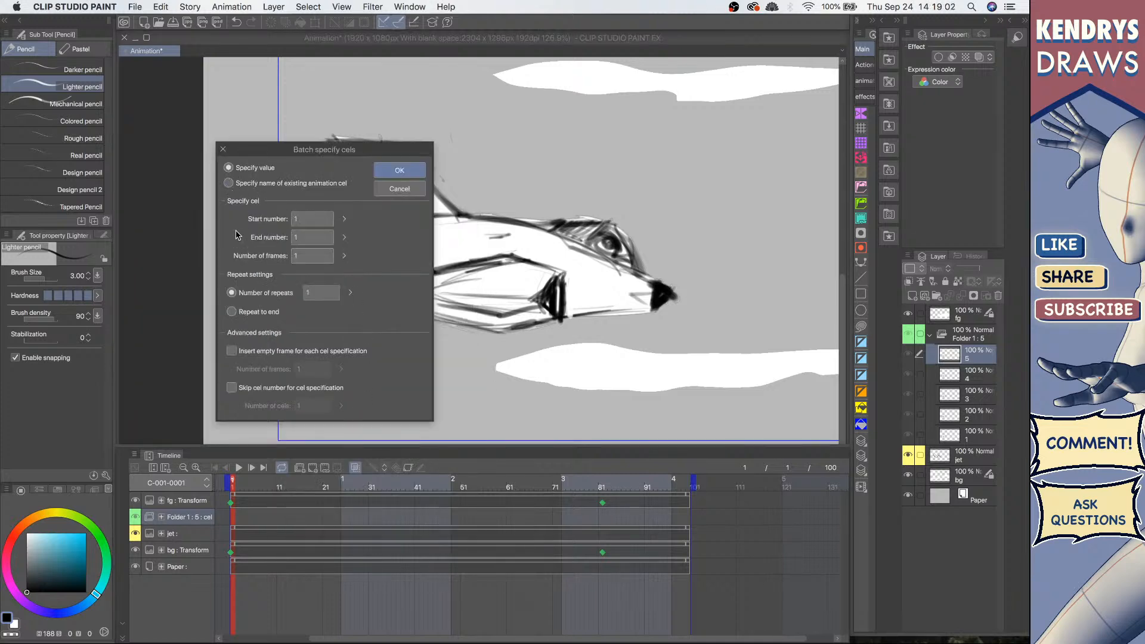
left_click(229, 183)
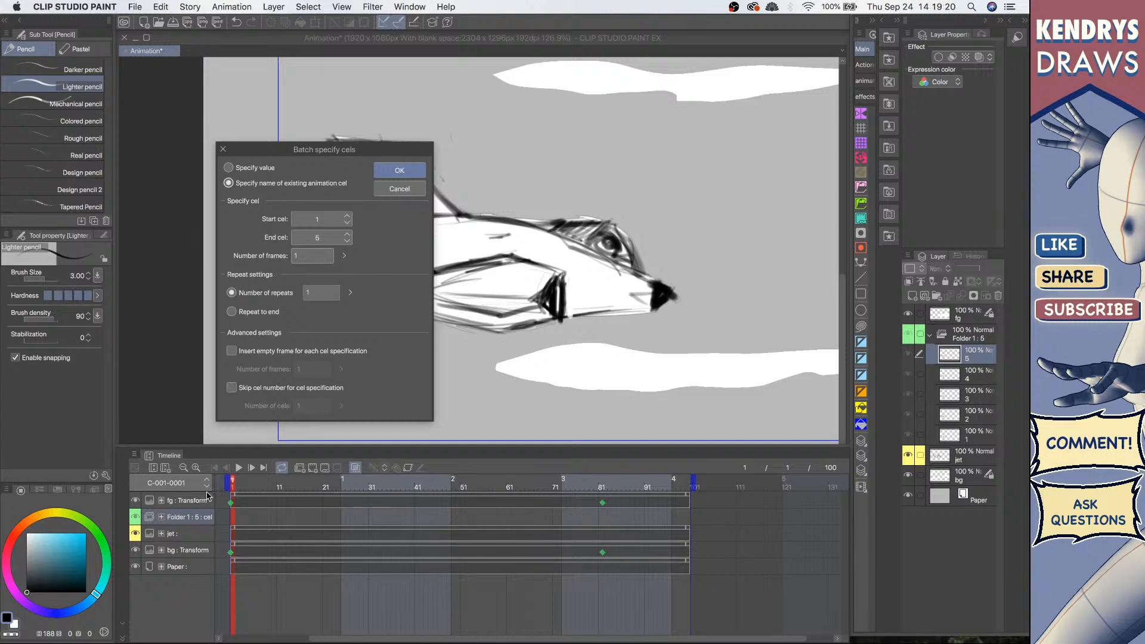
left_click(344, 260)
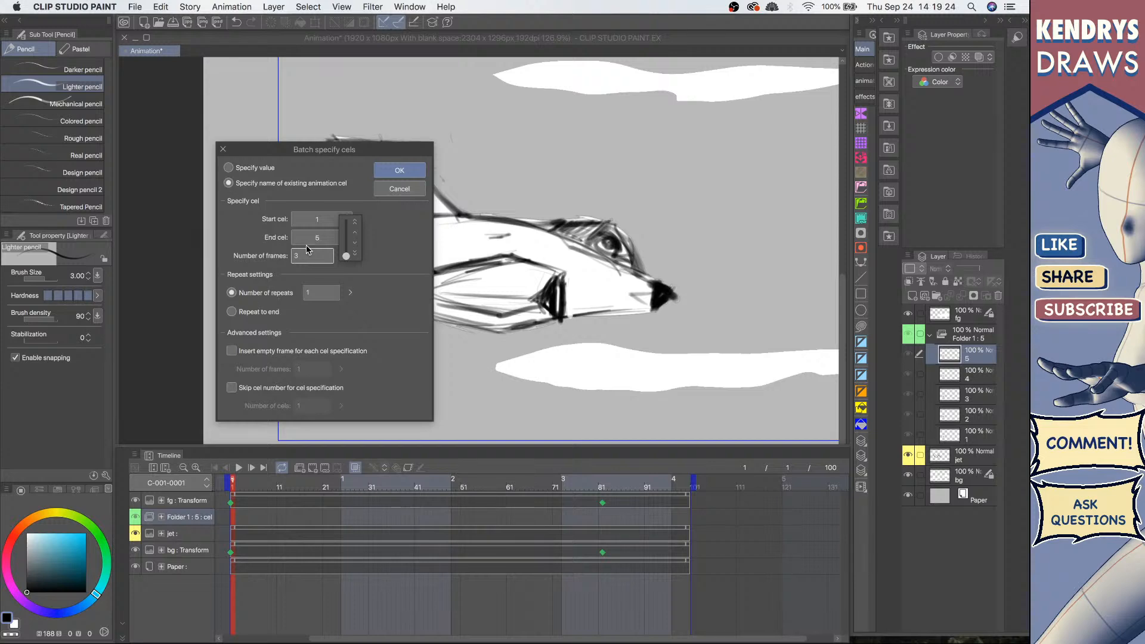
left_click(231, 312)
left_click(394, 172)
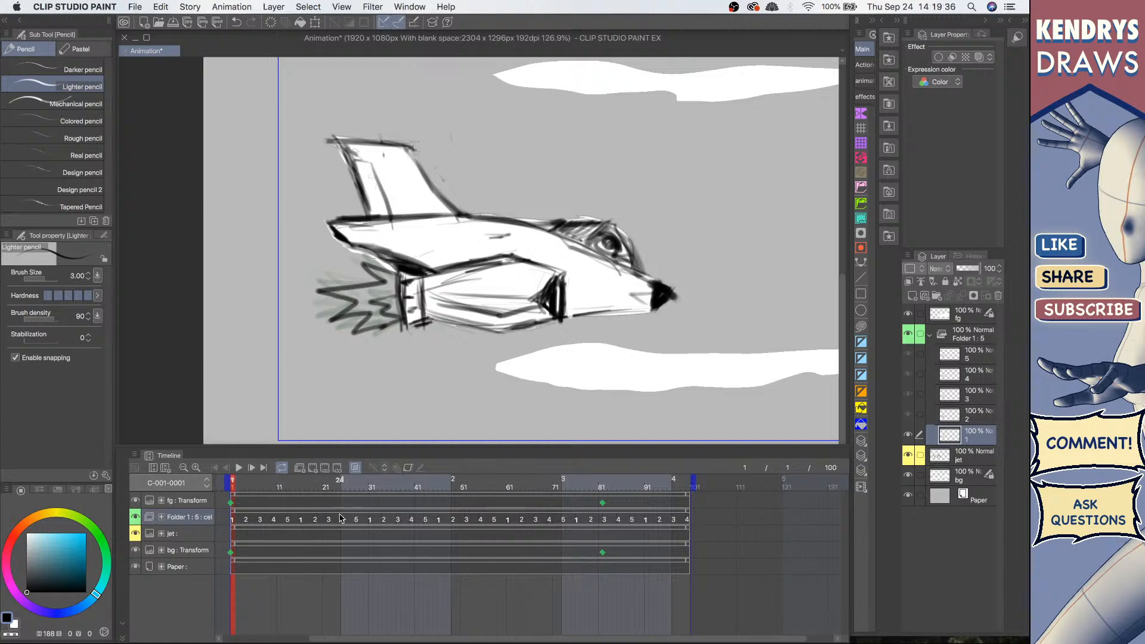
left_click(357, 522)
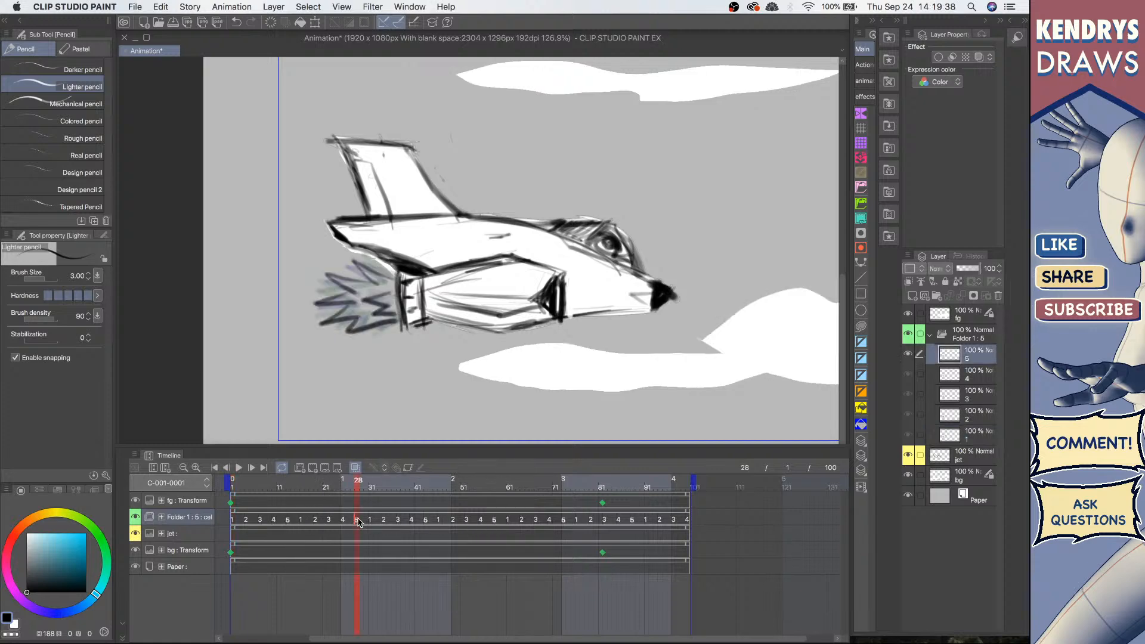
right_click(357, 522)
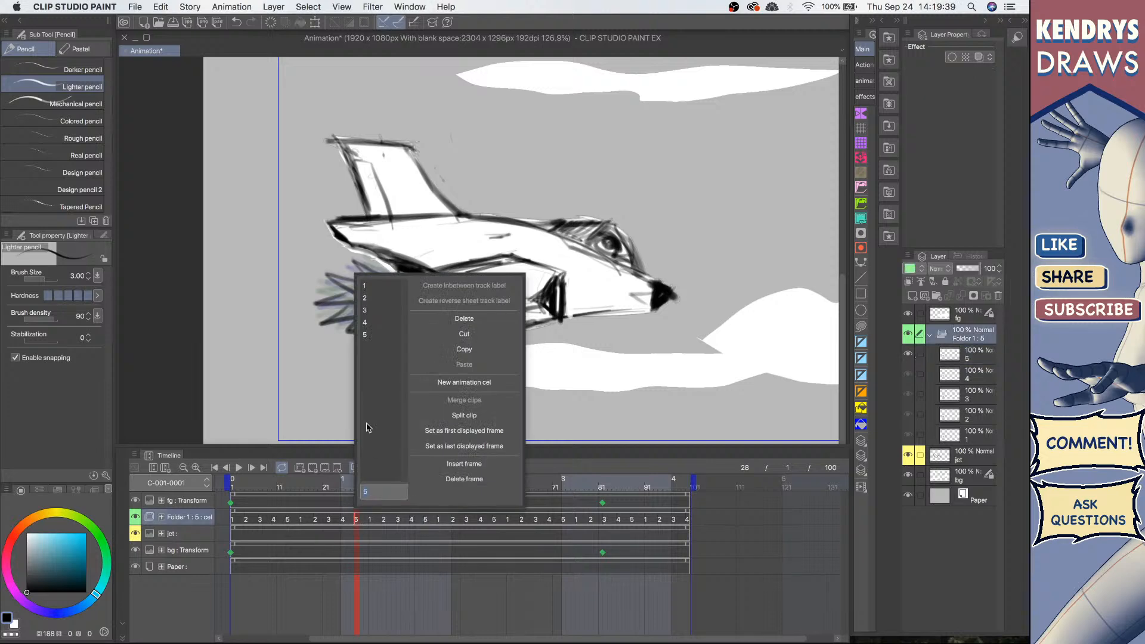
left_click(313, 525)
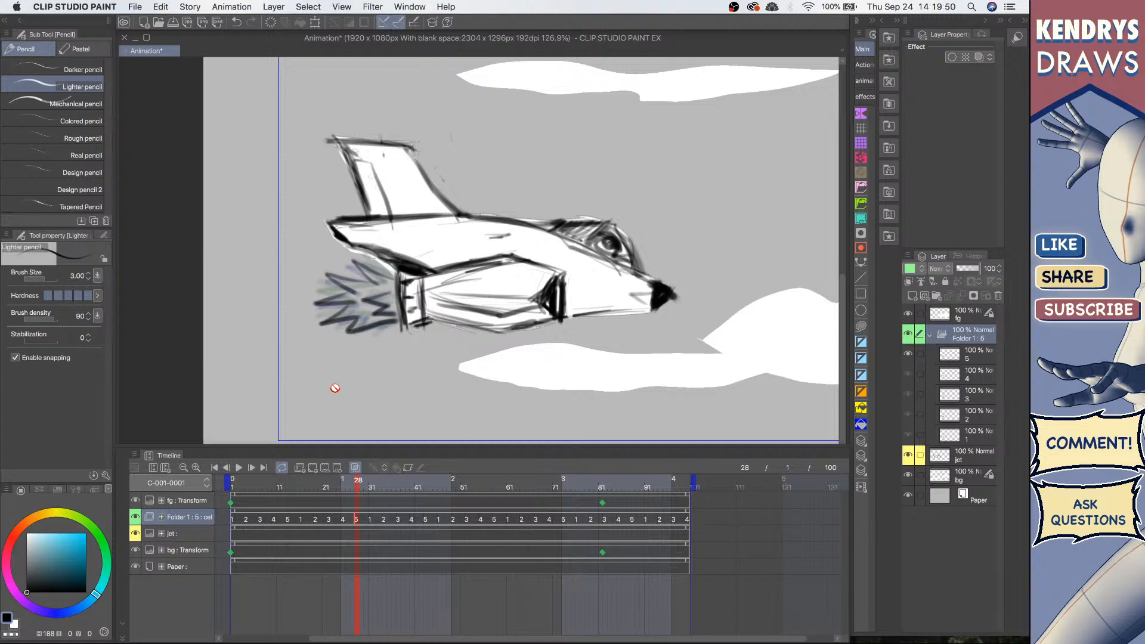
Step: Play the animation and zoom out the timeline and canvas to view the whole scene
left_click(238, 468)
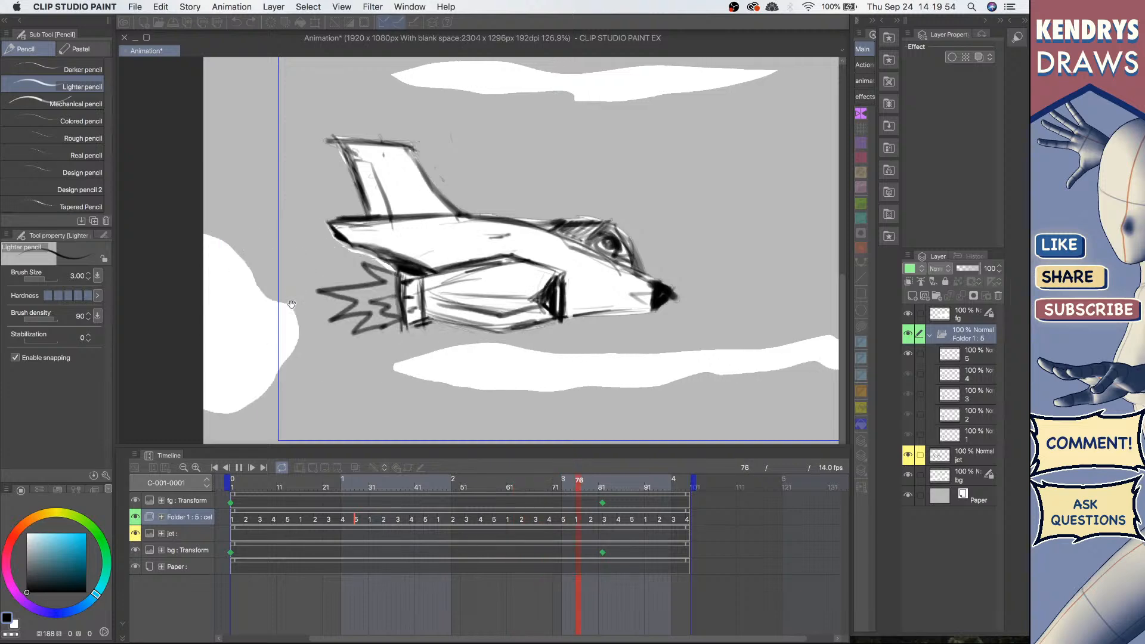
left_click(184, 468)
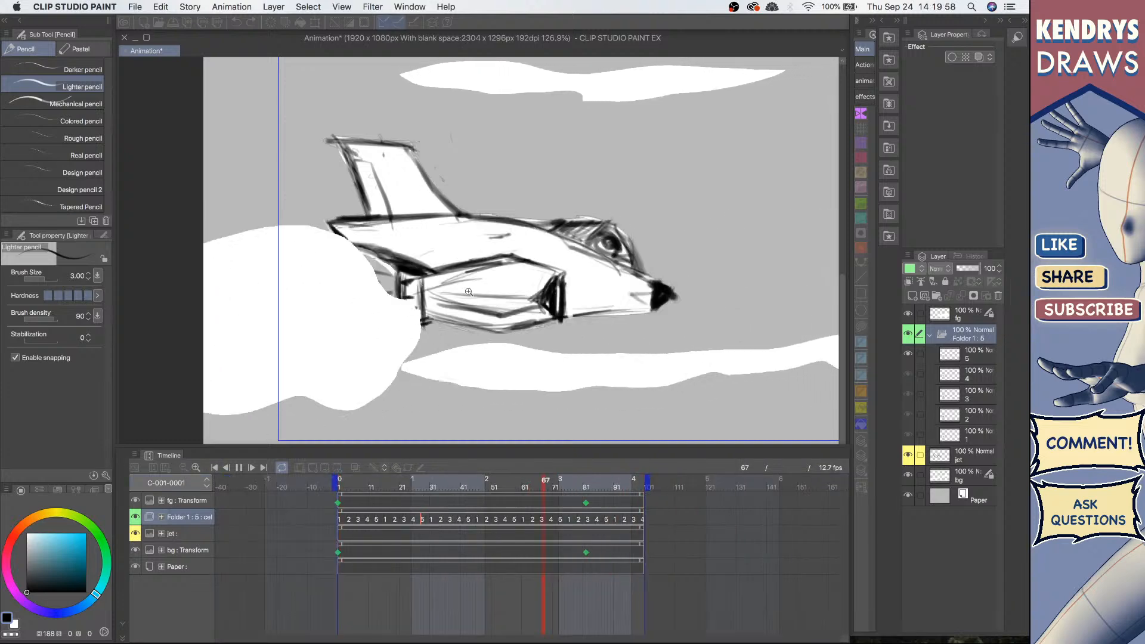
scroll(482, 286, "down", 3)
scroll(524, 322, "down", 2)
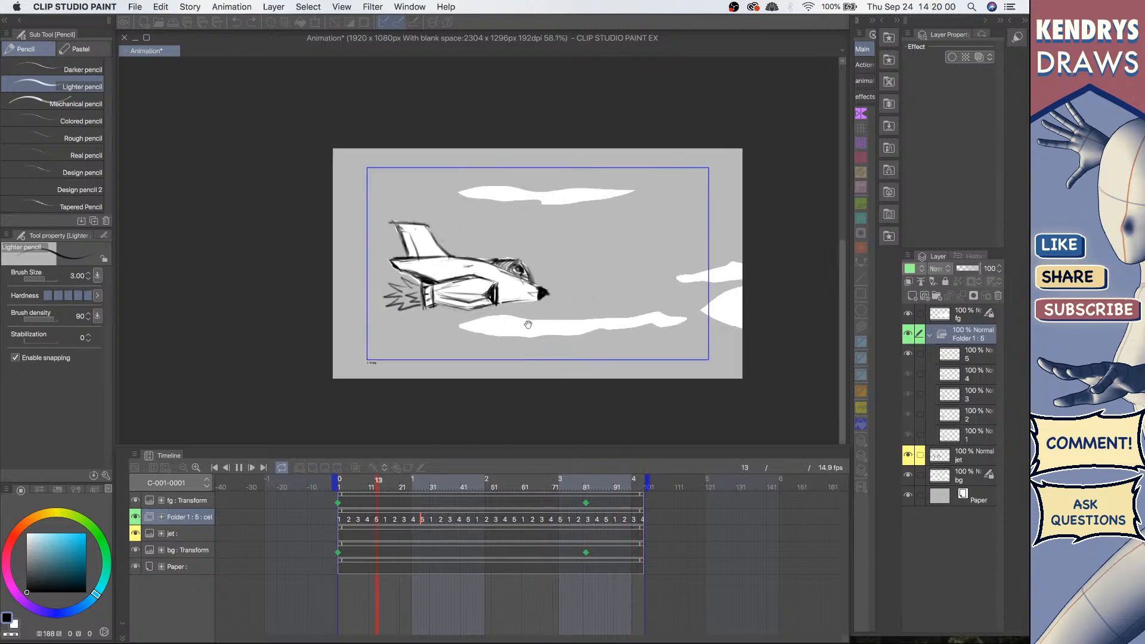
Step: Toggle the flame animation folder's visibility at frame 1 to compare the jet with and without the flame, then expand the folder
scroll(449, 316, "up", 2)
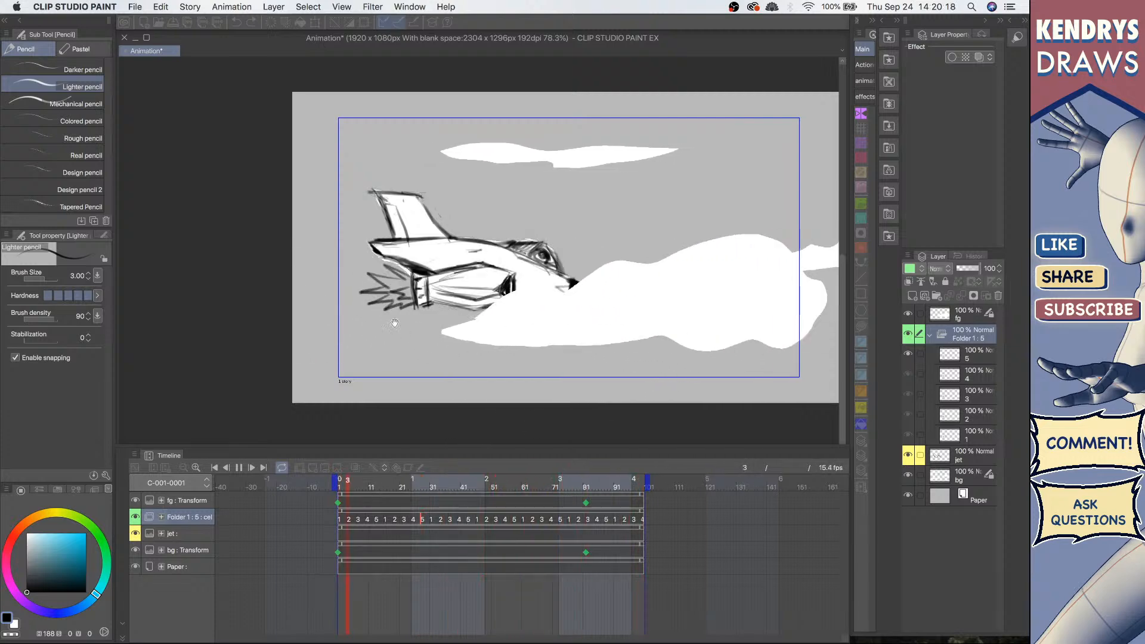
left_click(929, 334)
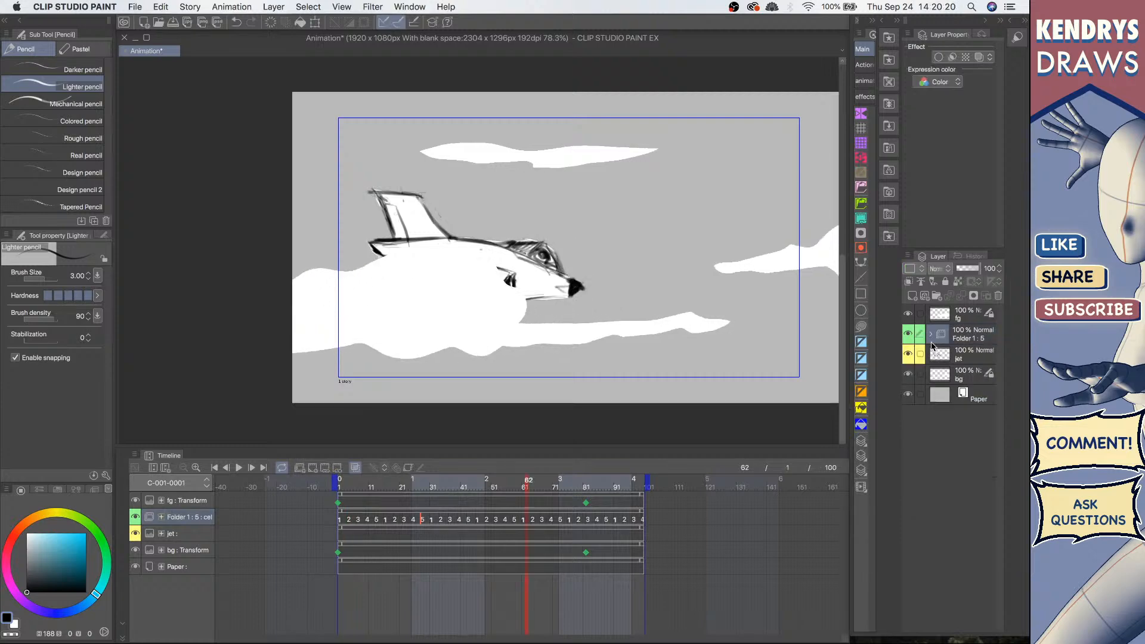
left_click(907, 334)
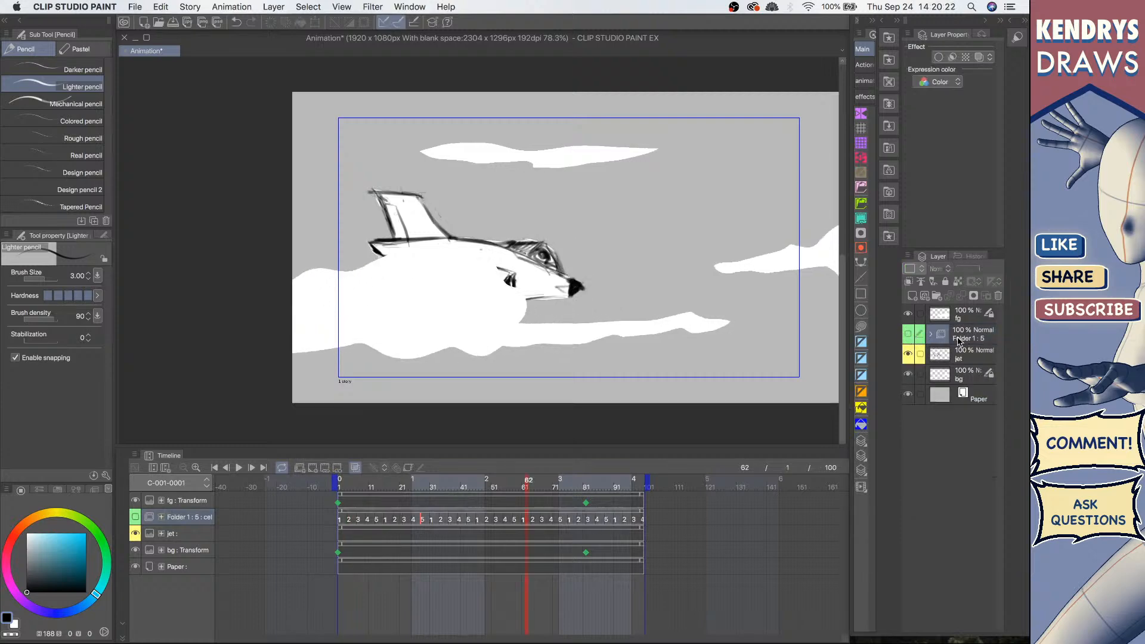
left_click(215, 468)
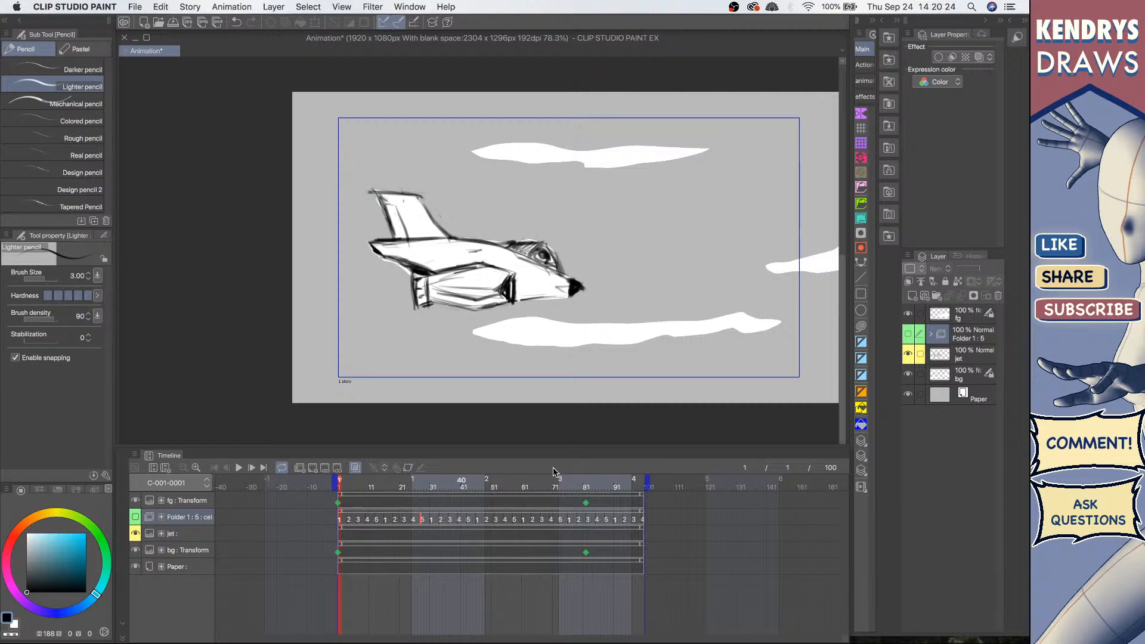
left_click(907, 336)
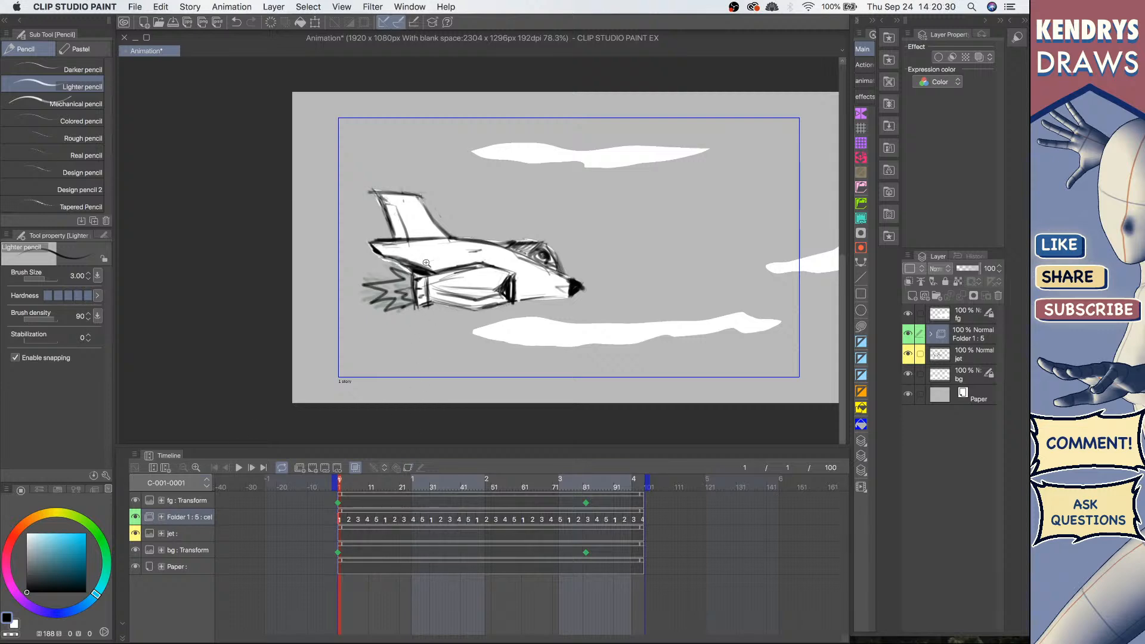
left_click_drag(426, 263, 428, 261)
left_click(932, 335)
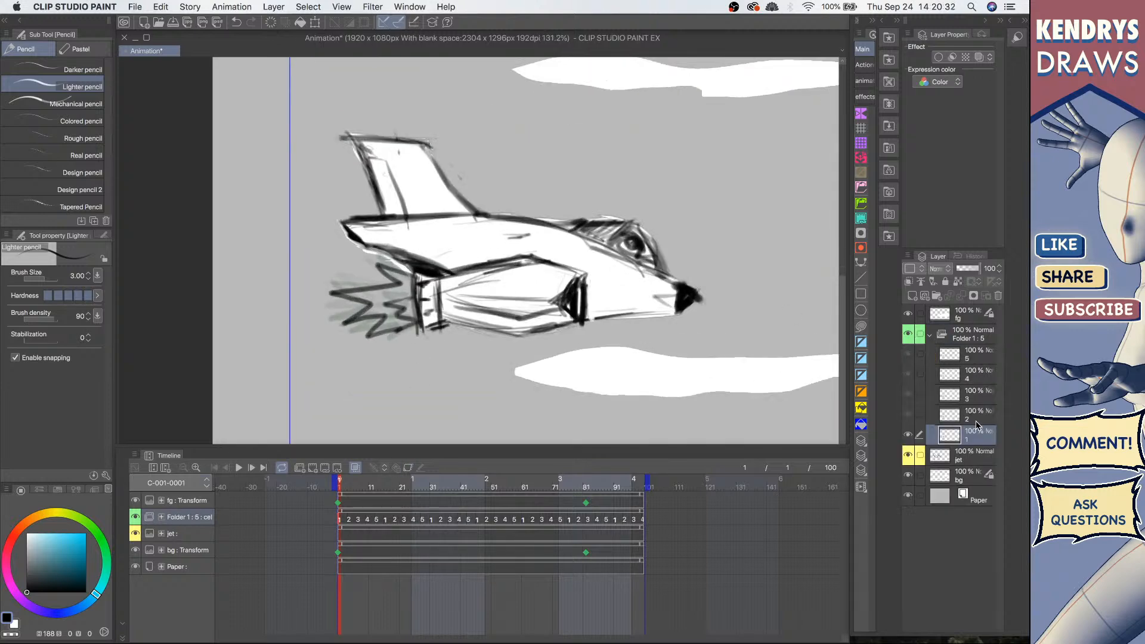
Step: Pick a yellow colour and fill the flame shapes on cel 1 with the Fill tool
left_click_drag(28, 527, 53, 518)
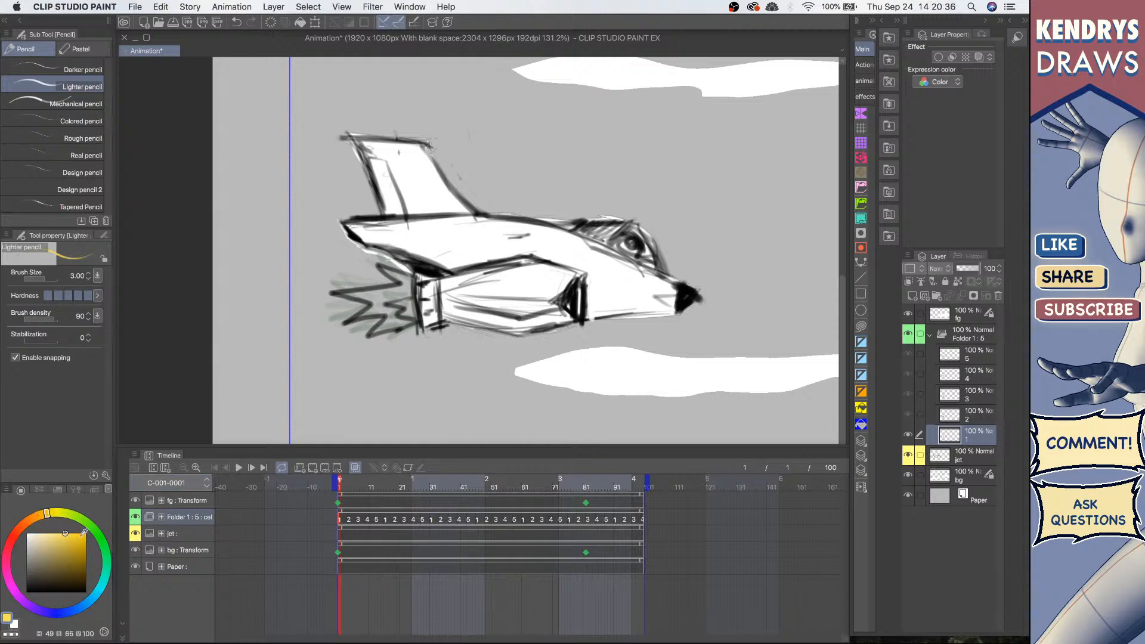
left_click(72, 533)
key("g")
key("g")
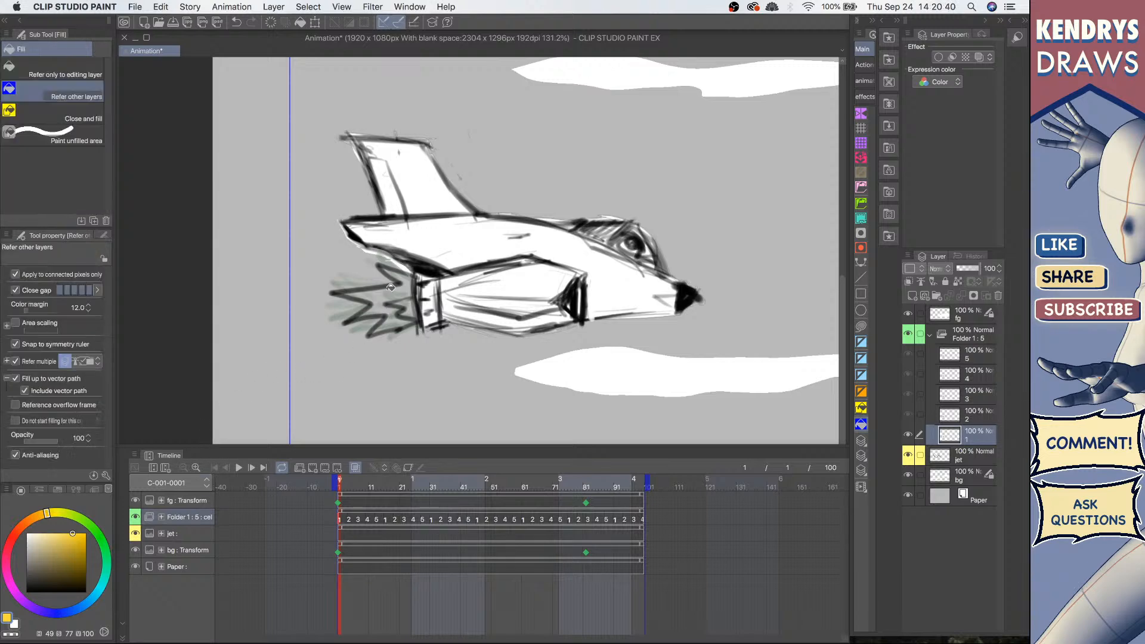
left_click_drag(465, 307, 470, 302)
left_click(404, 282)
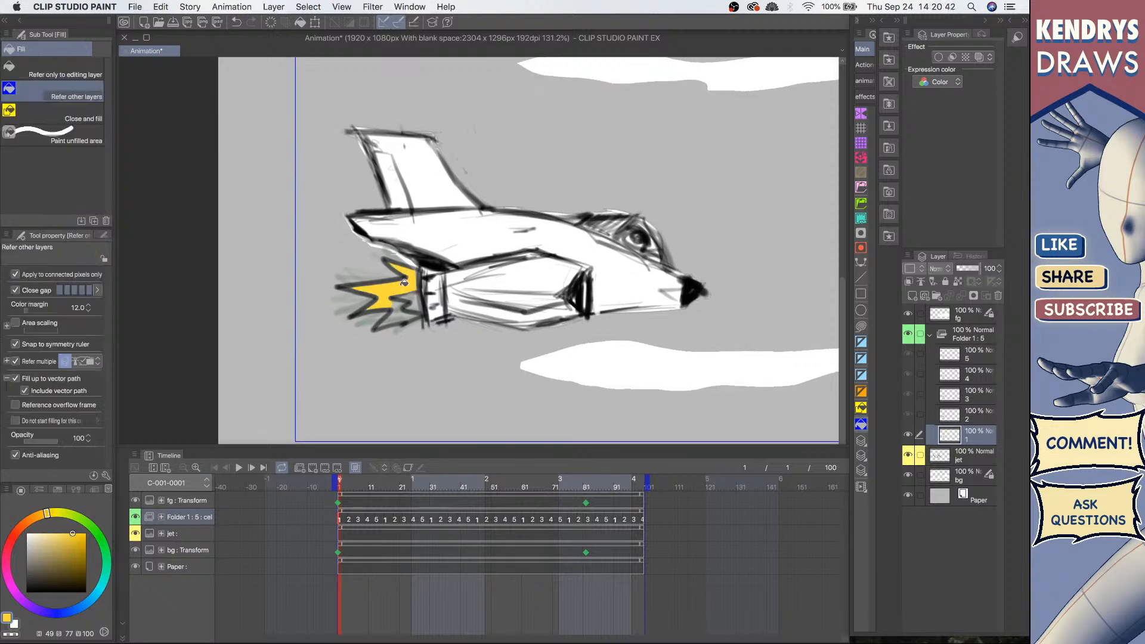
left_click(404, 307)
Step: Select cel 2 and fill its flame shapes with yellow
left_click(979, 419)
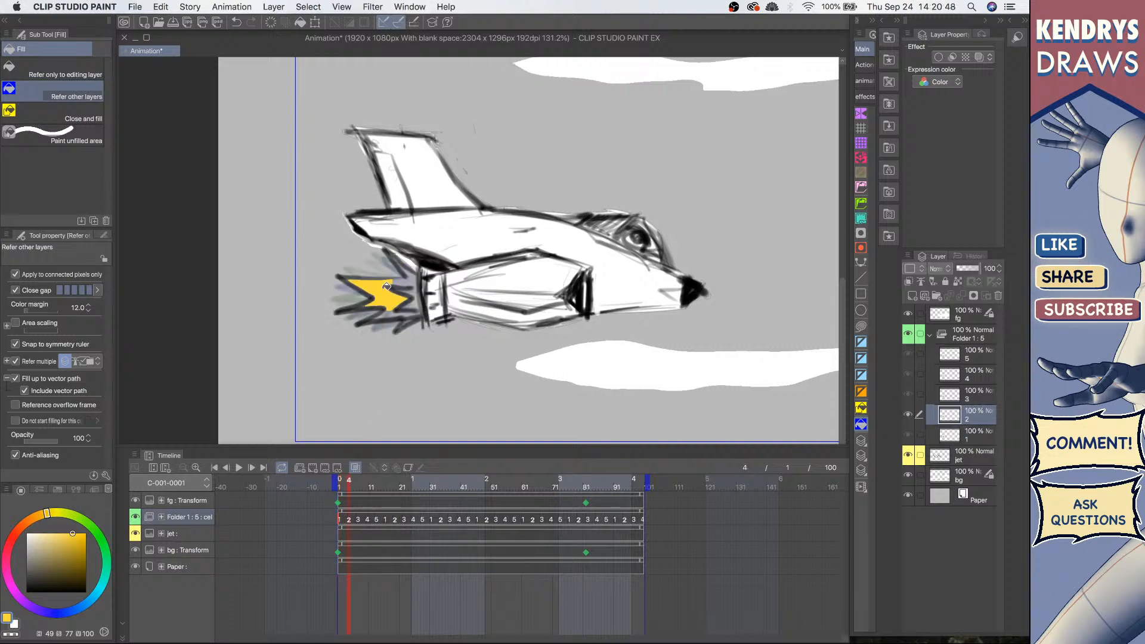
left_click(405, 278)
left_click(403, 310)
left_click(398, 308)
left_click(412, 274)
Step: Select cel 3 and fill its flame shapes with yellow
left_click(975, 394)
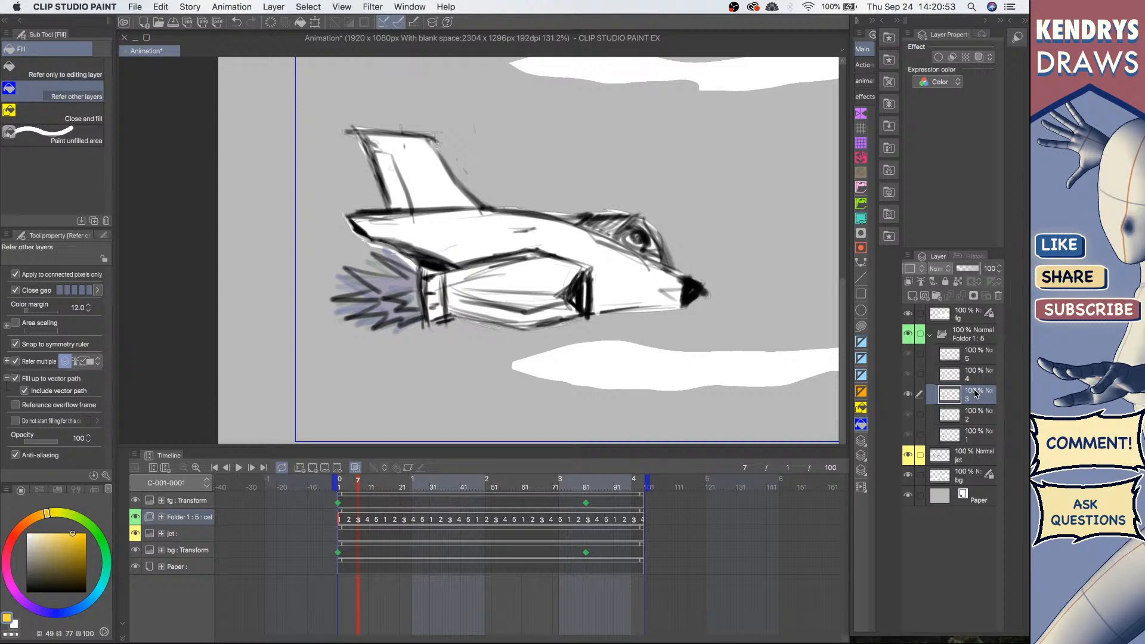
left_click(383, 281)
left_click(393, 303)
left_click(398, 311)
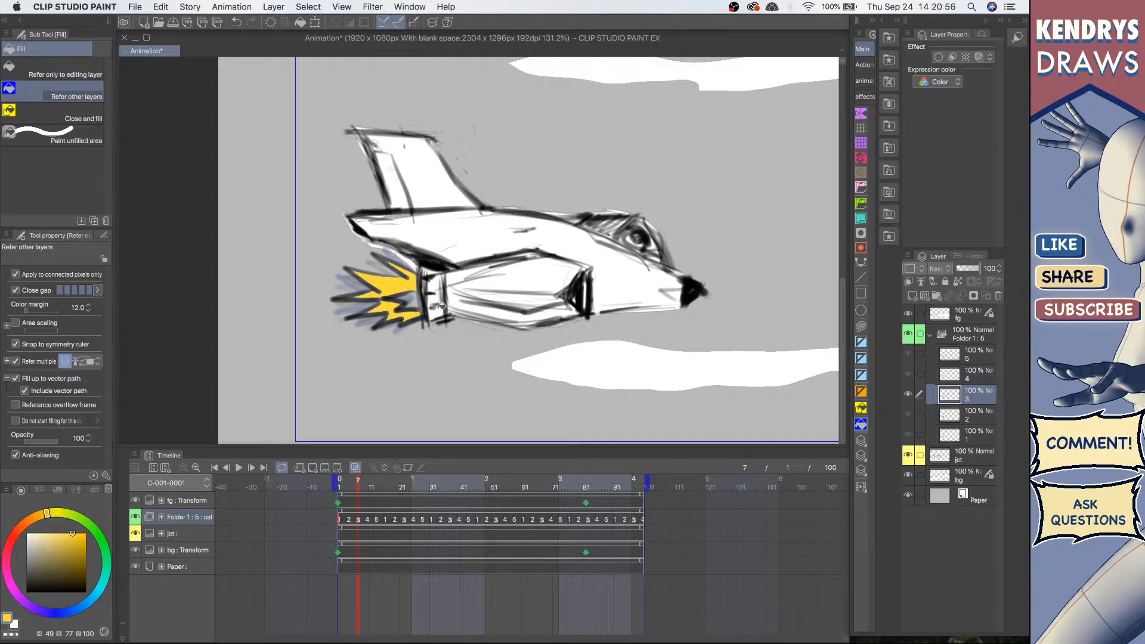
Step: Select cel 4 and fill its flame shapes with yellow
left_click(978, 376)
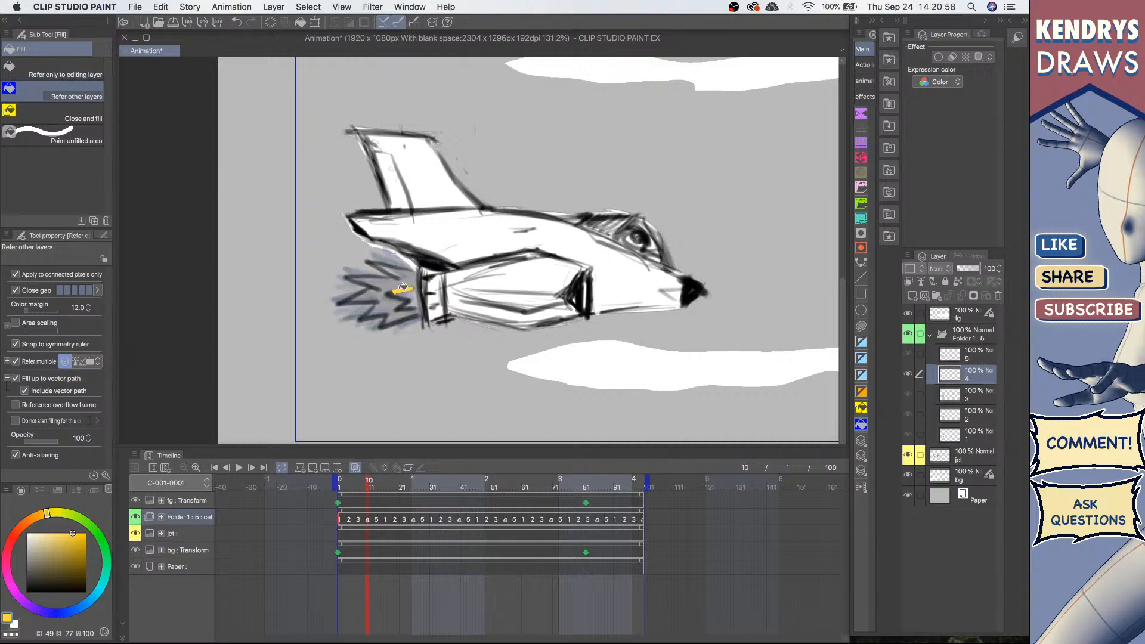
left_click(403, 287)
left_click(392, 302)
left_click(374, 294)
left_click(406, 314)
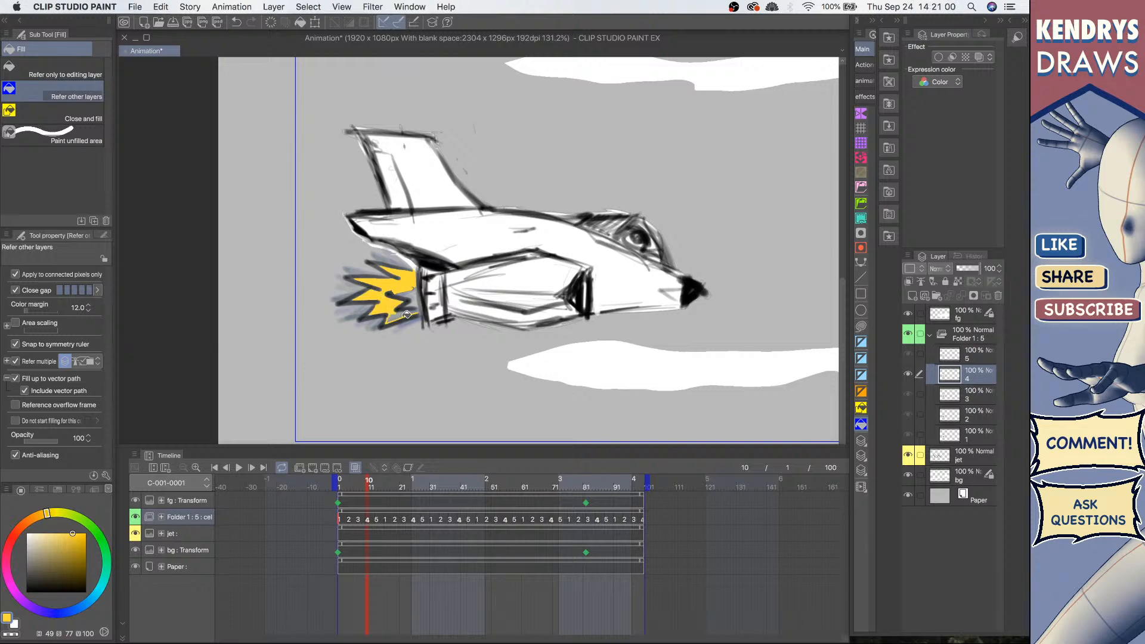
left_click(400, 312)
Step: Select cel 5 and fill its flame shapes with yellow
left_click(950, 354)
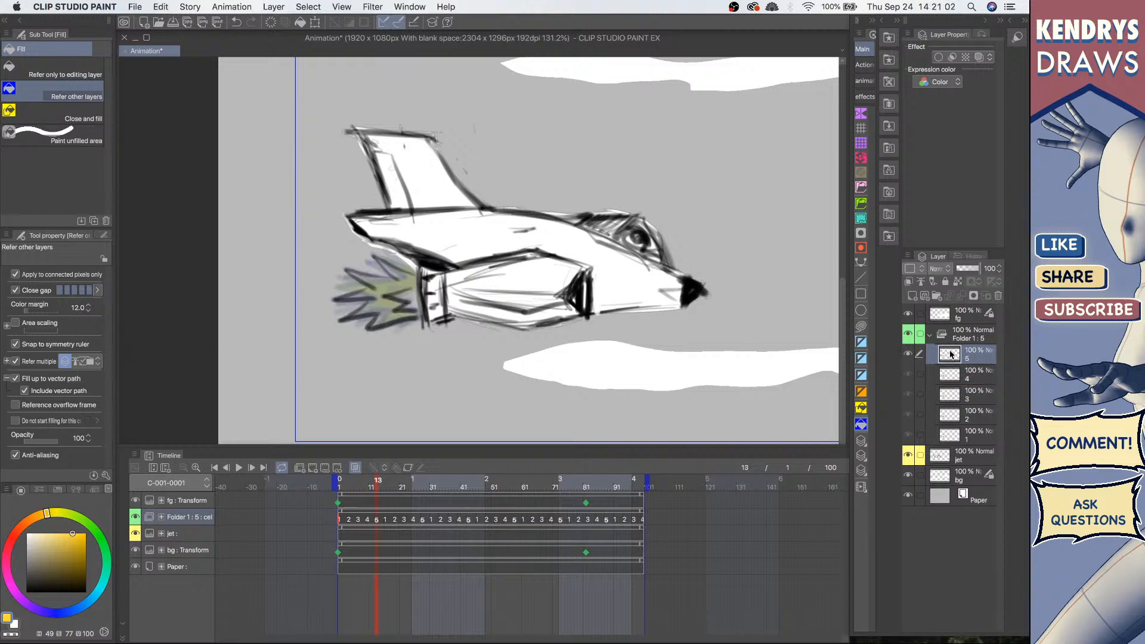
left_click(398, 279)
left_click(375, 296)
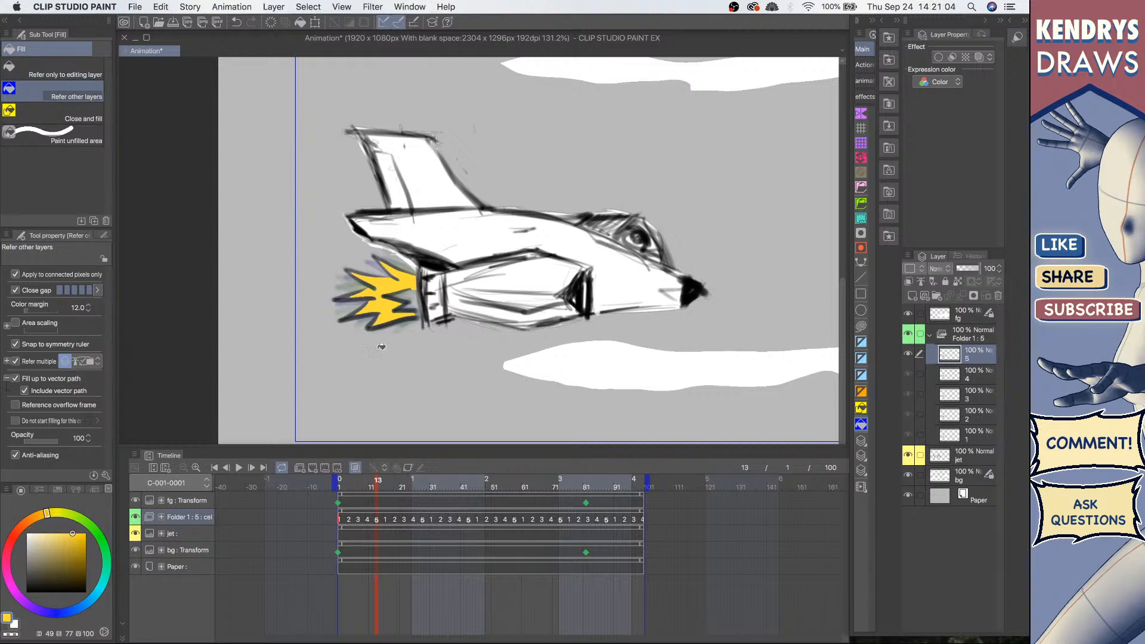
Step: Switch to an orange colour and add orange inner flame fills while stepping back through cels 4 to 1
left_click_drag(46, 514, 28, 519)
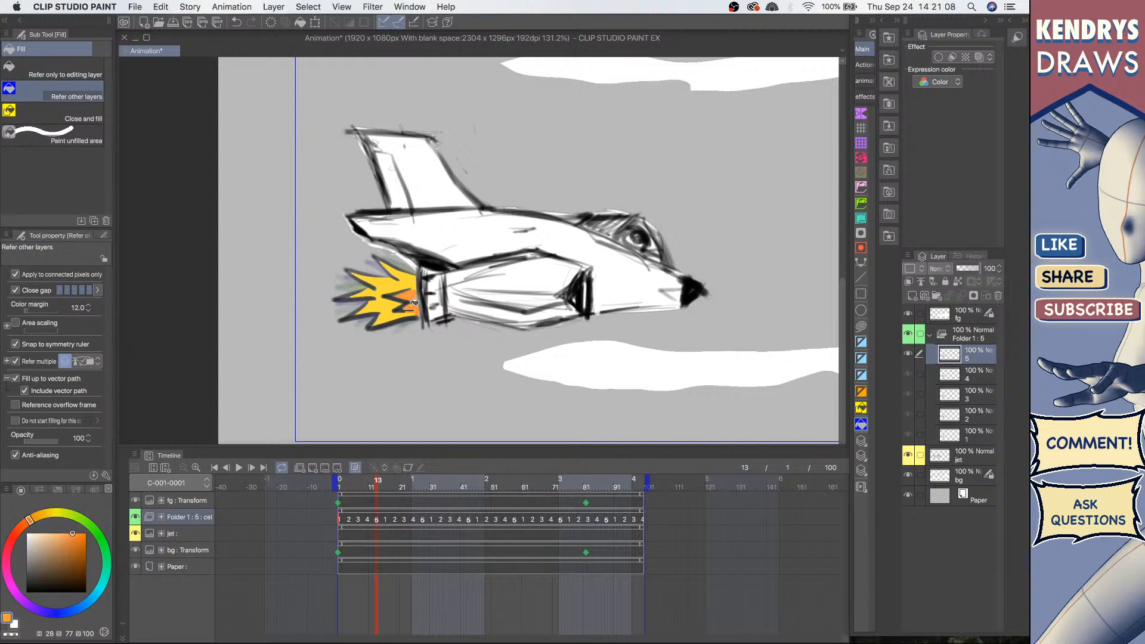
left_click(976, 378)
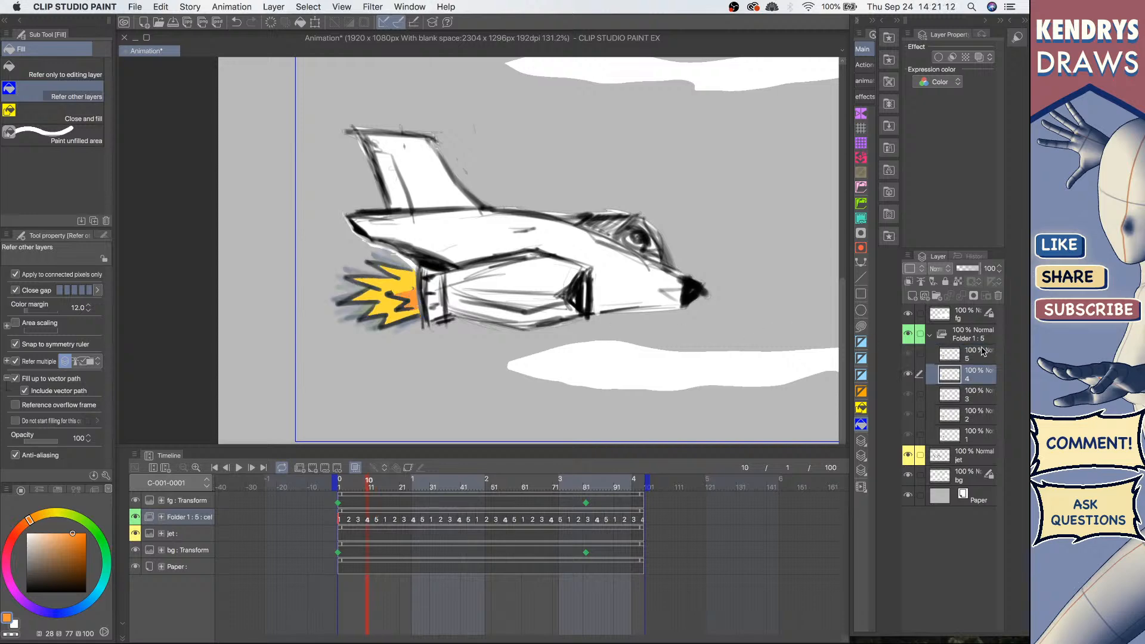
left_click(976, 397)
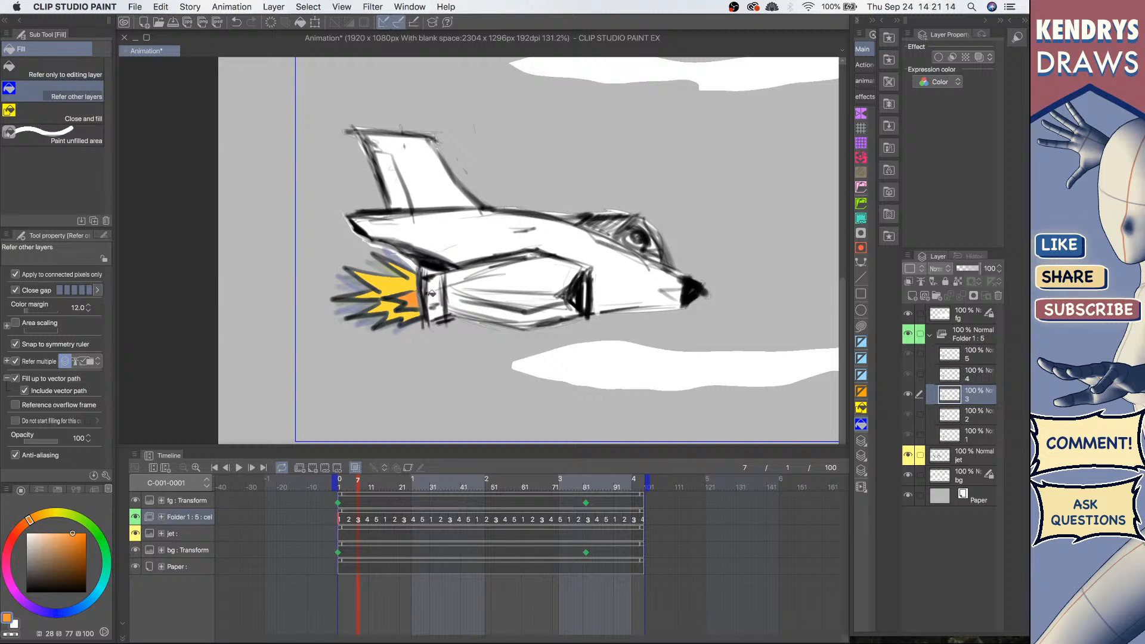
left_click(977, 417)
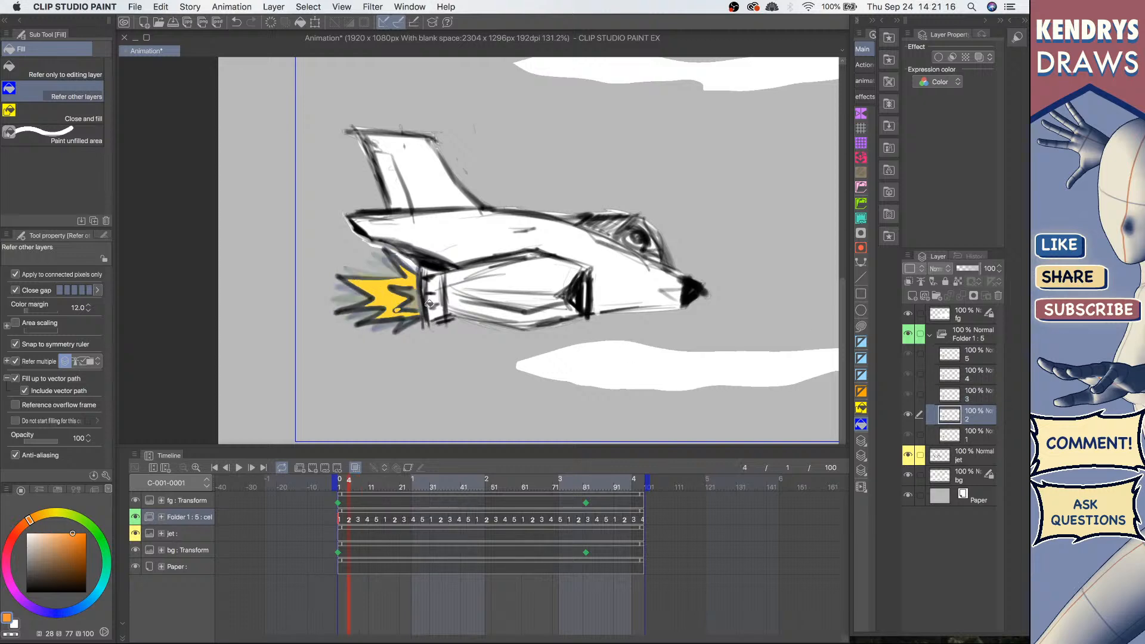
left_click(976, 437)
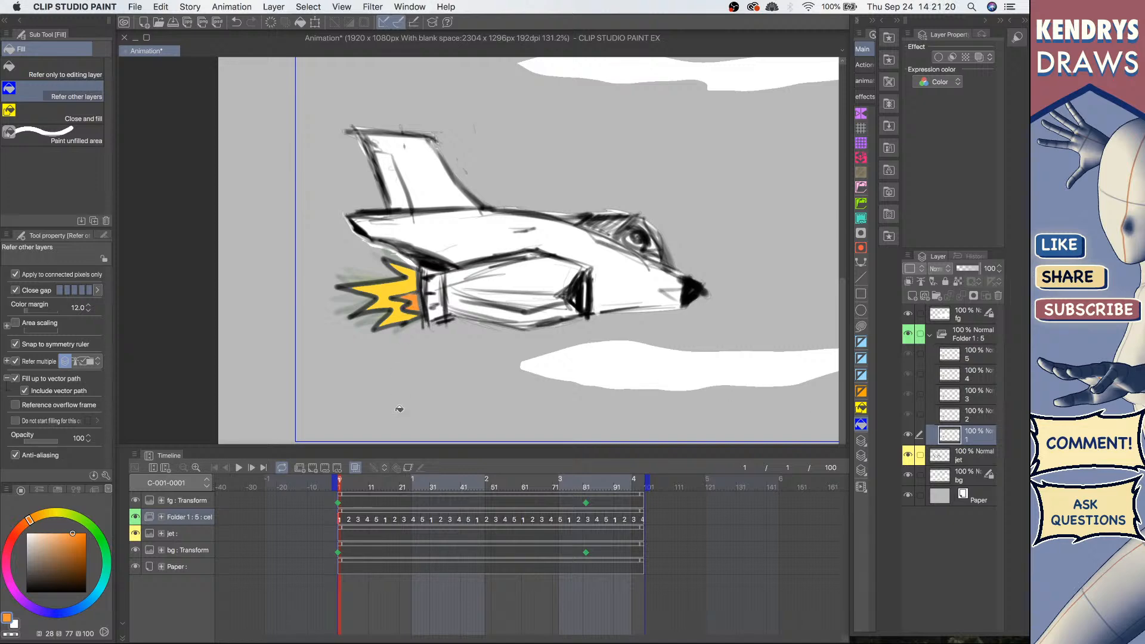
Step: Play the animation and zoom the canvas to preview the coloured flame loop
left_click(239, 468)
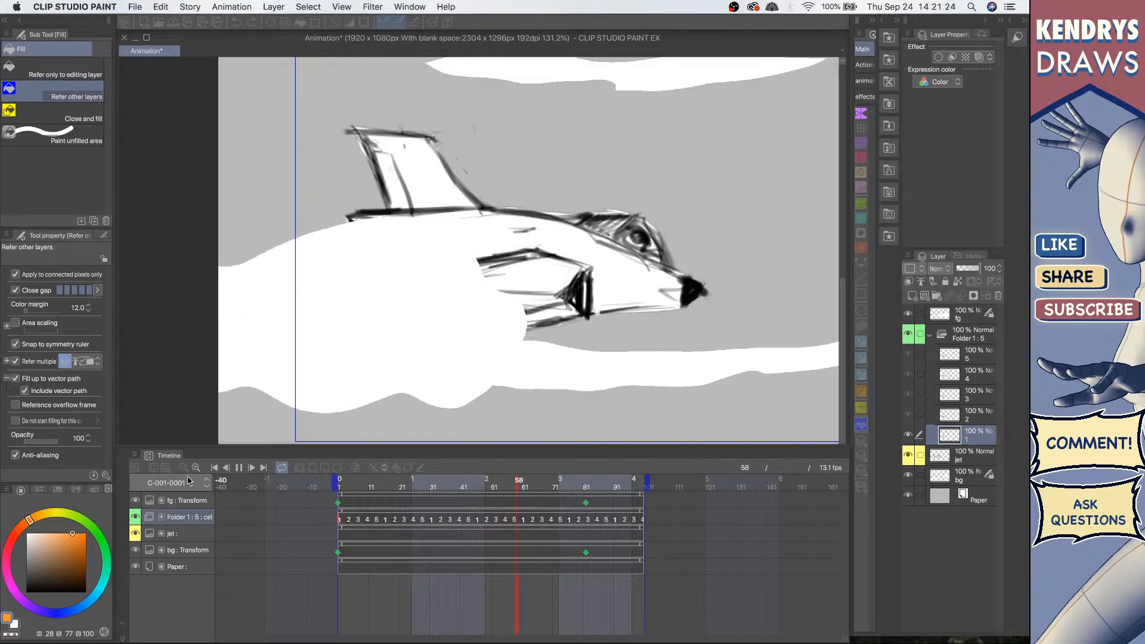
scroll(583, 279, "down", 5)
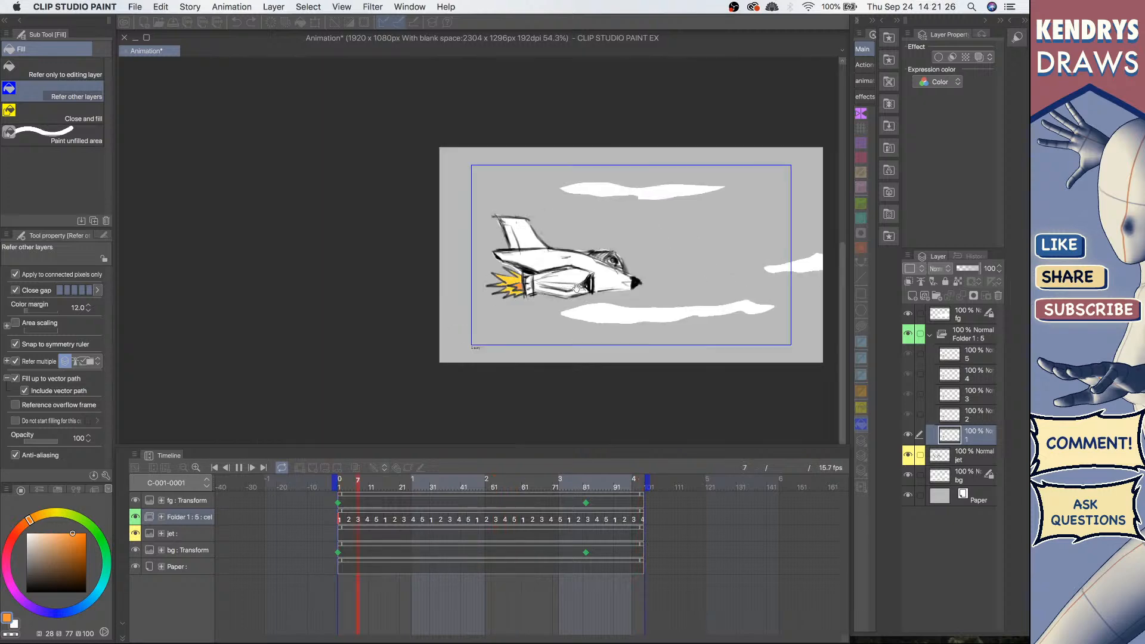
left_click_drag(576, 289, 492, 296)
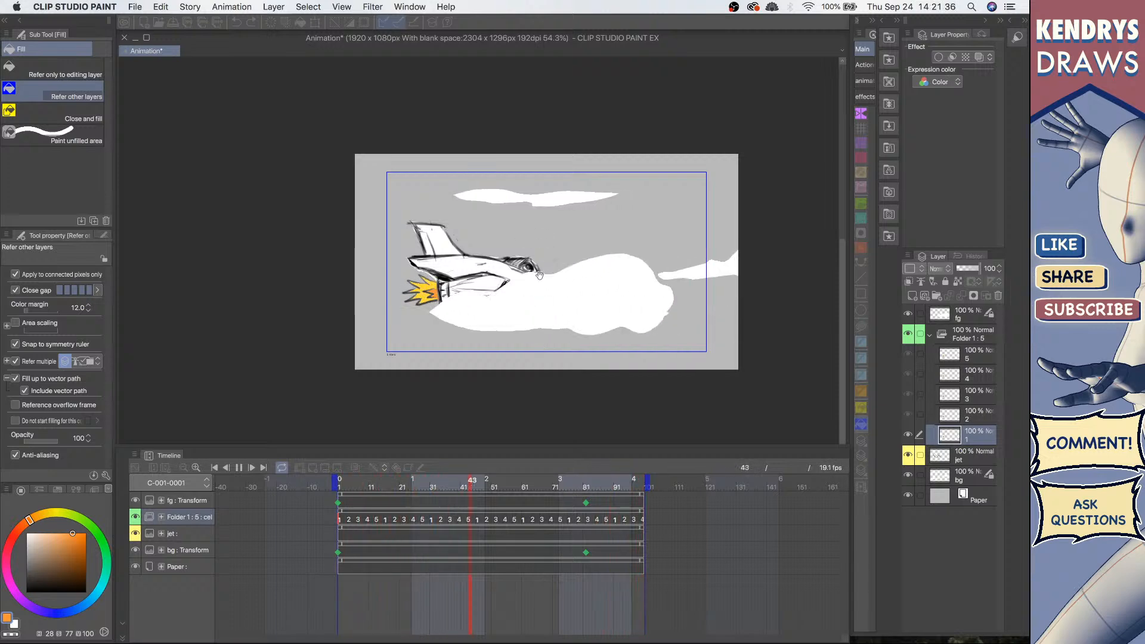
scroll(544, 275, "up", 4)
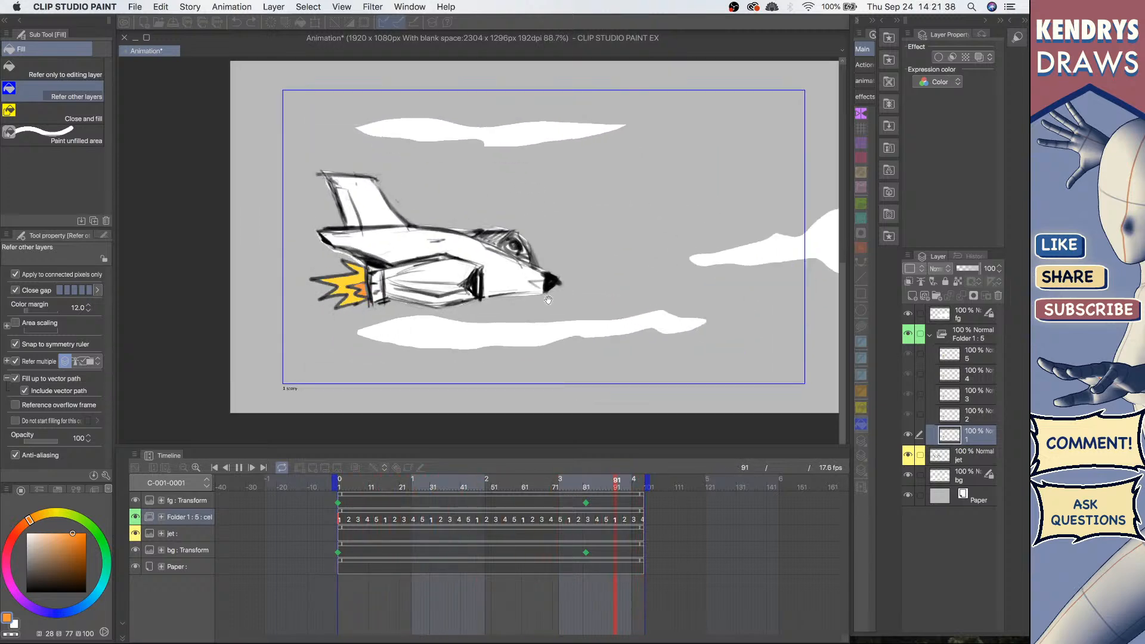
scroll(548, 300, "down", 1)
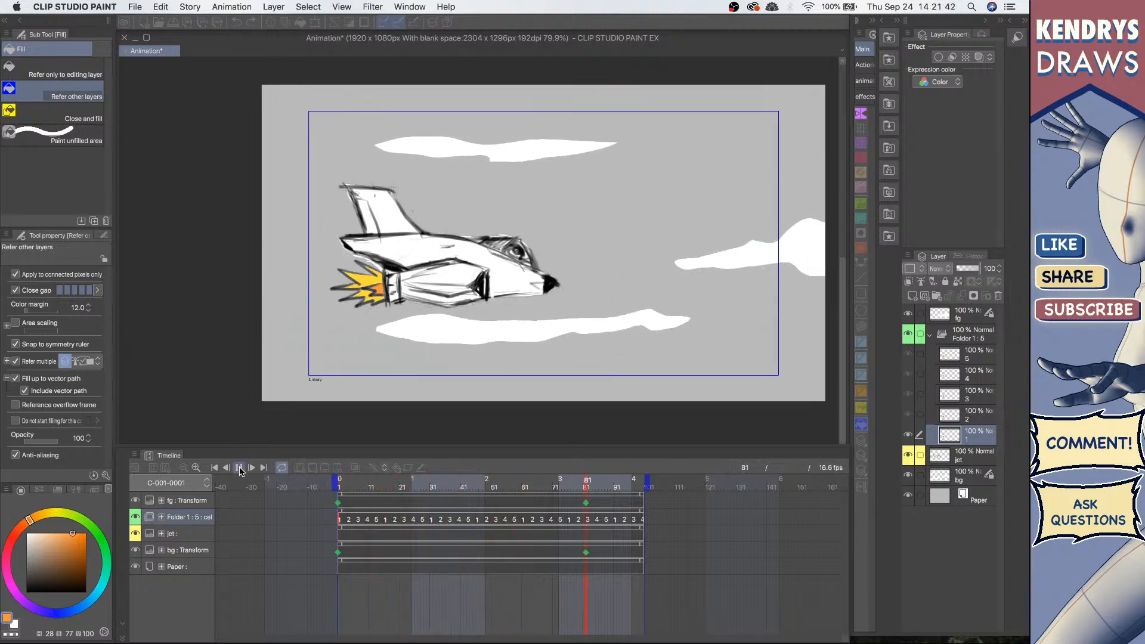
left_click(239, 469)
Step: Select the fg layer, scrub the timeline, and replay the animation from the start
left_click(973, 313)
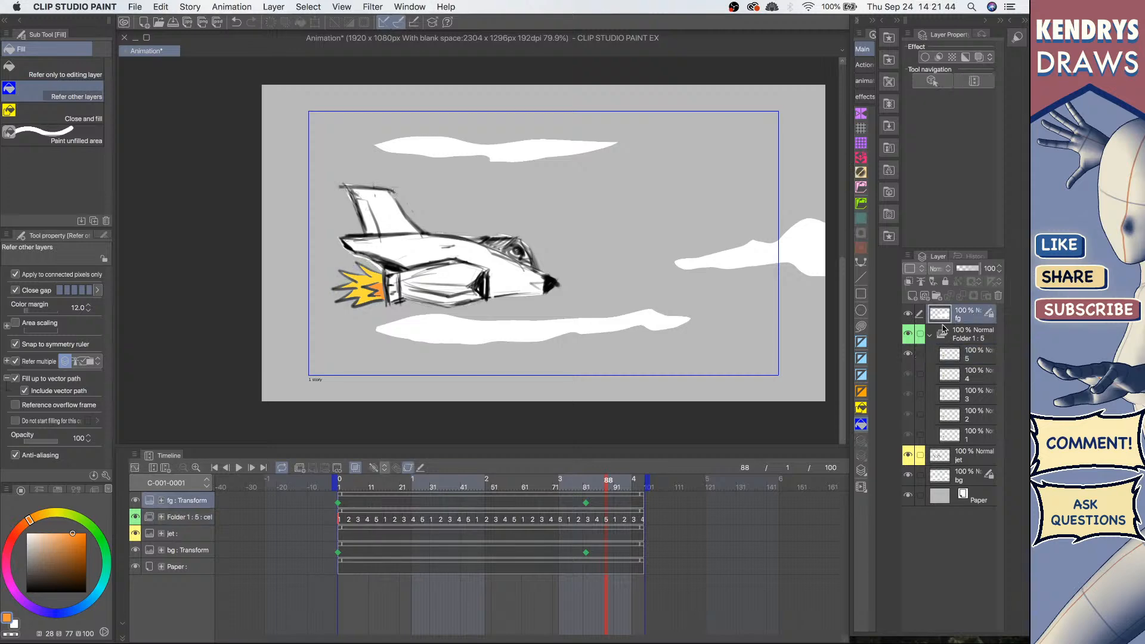
left_click(481, 484)
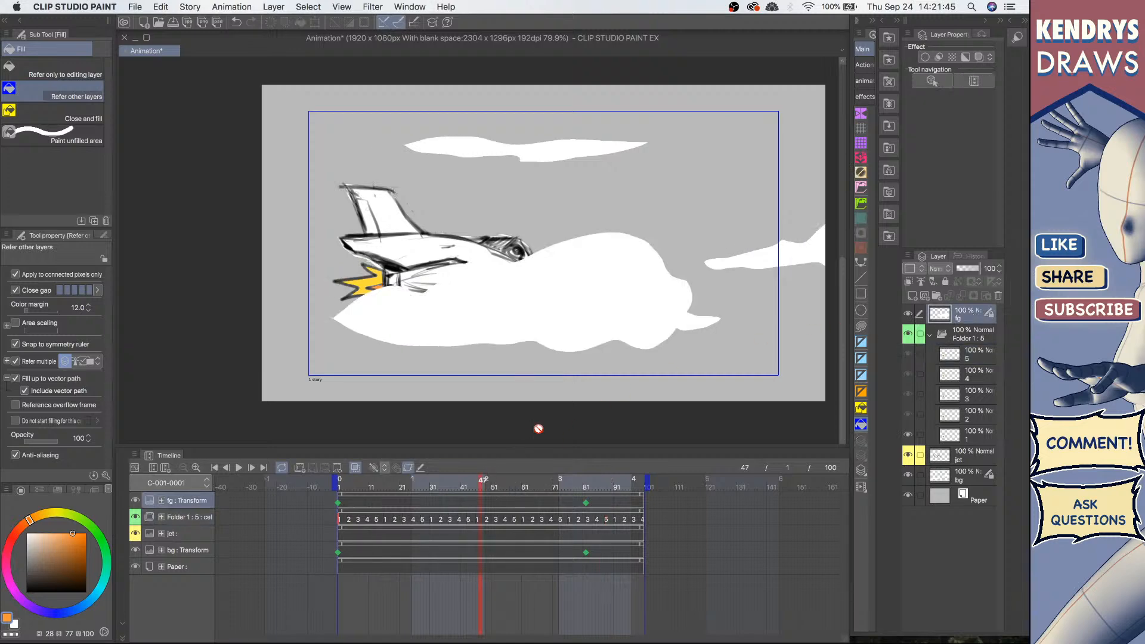
left_click(215, 468)
left_click(238, 468)
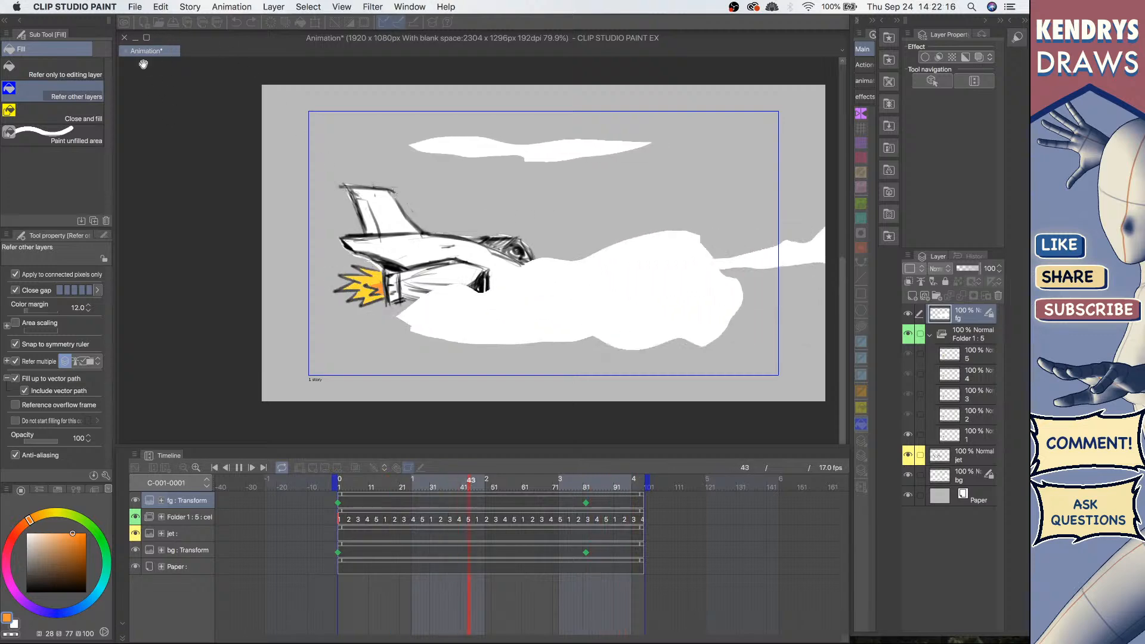
left_click(240, 468)
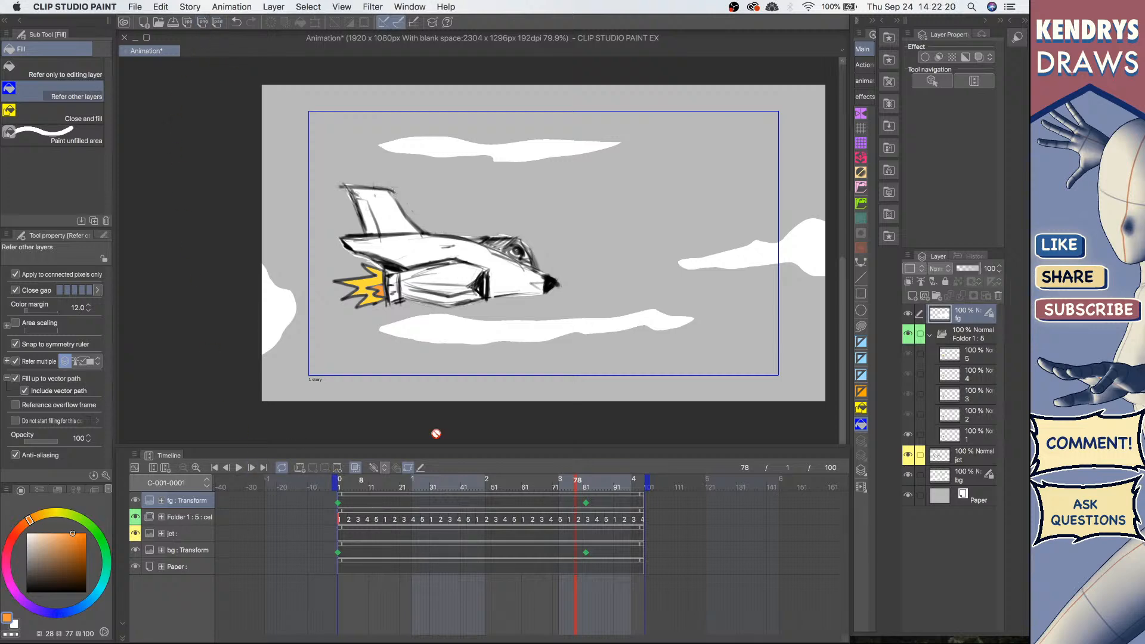
Step: Create a new animation document named Animation2 at 1920 x 1080 with 24 fps
left_click(145, 25)
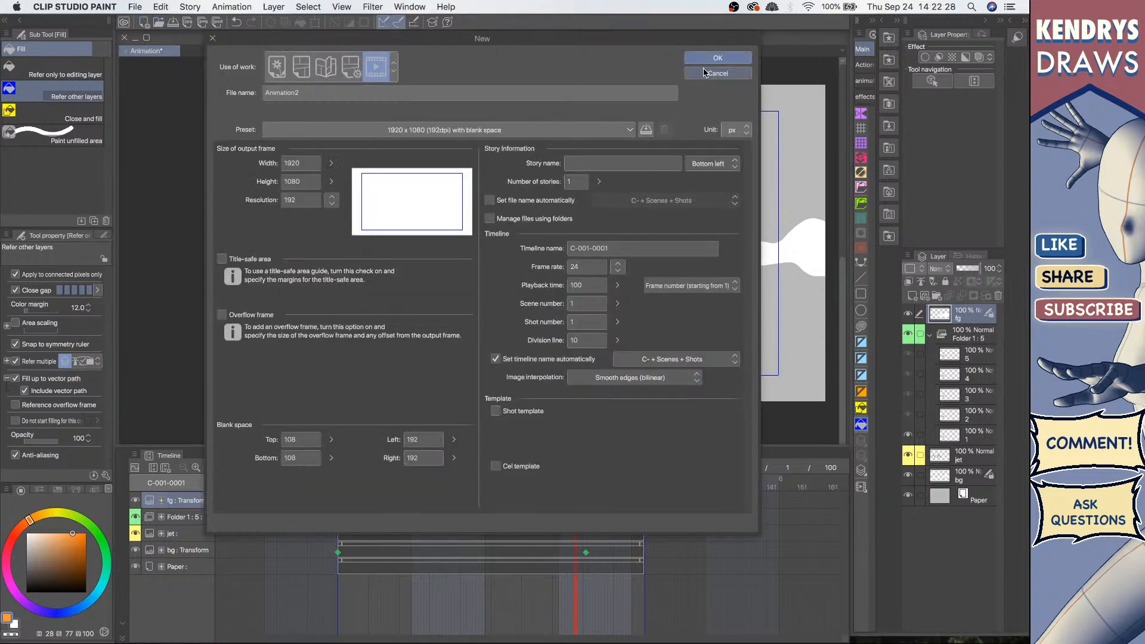
left_click(745, 58)
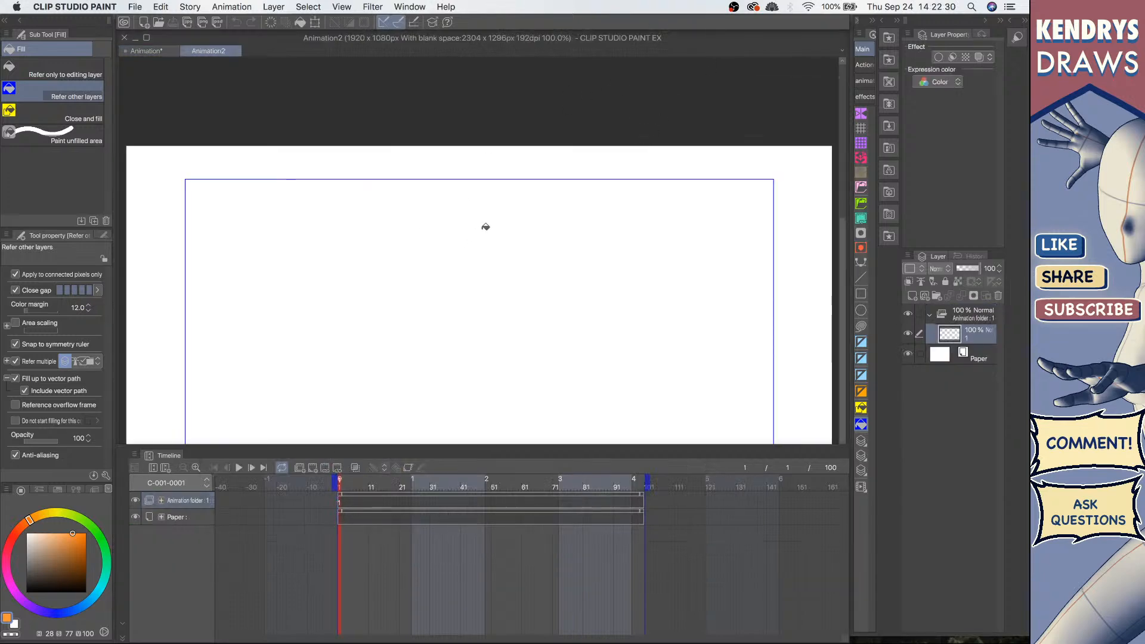
Step: Delete the default animation folder from the new document
left_click_drag(479, 217, 477, 139)
left_click_drag(535, 175, 425, 200)
left_click_drag(489, 241, 532, 230)
left_click_drag(494, 277, 487, 304)
left_click_drag(476, 253, 507, 248)
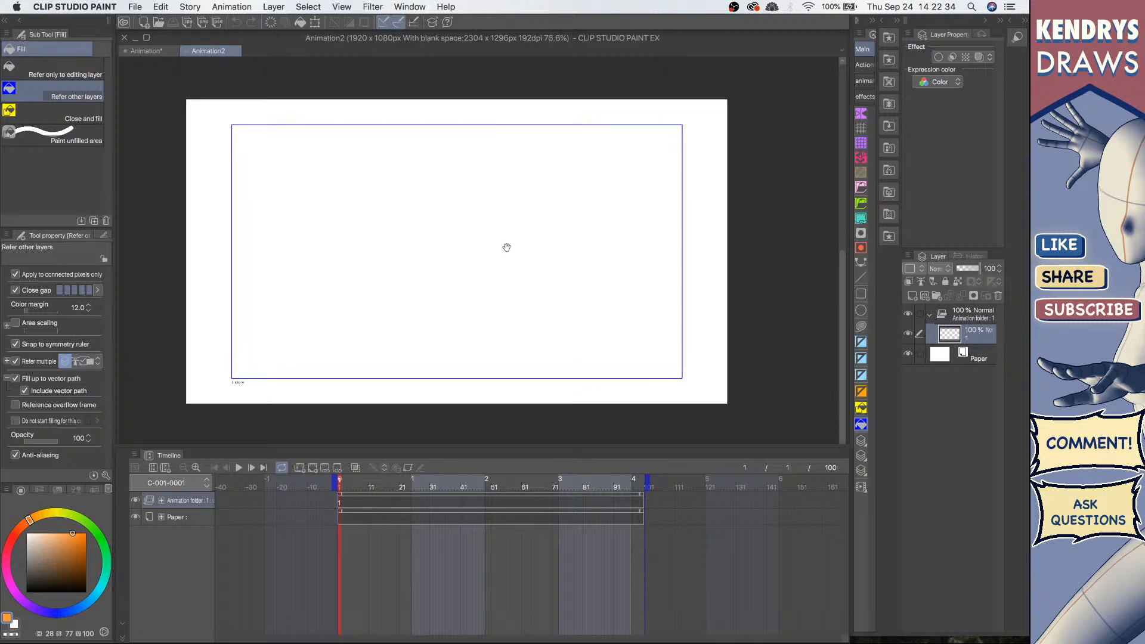
left_click(981, 315)
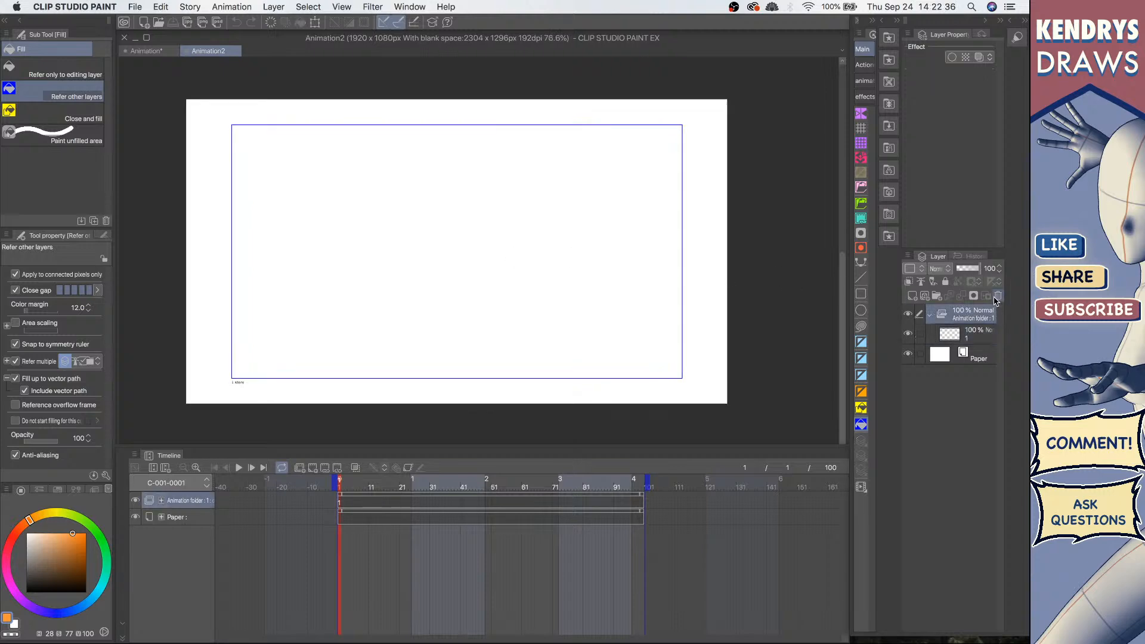
left_click(998, 297)
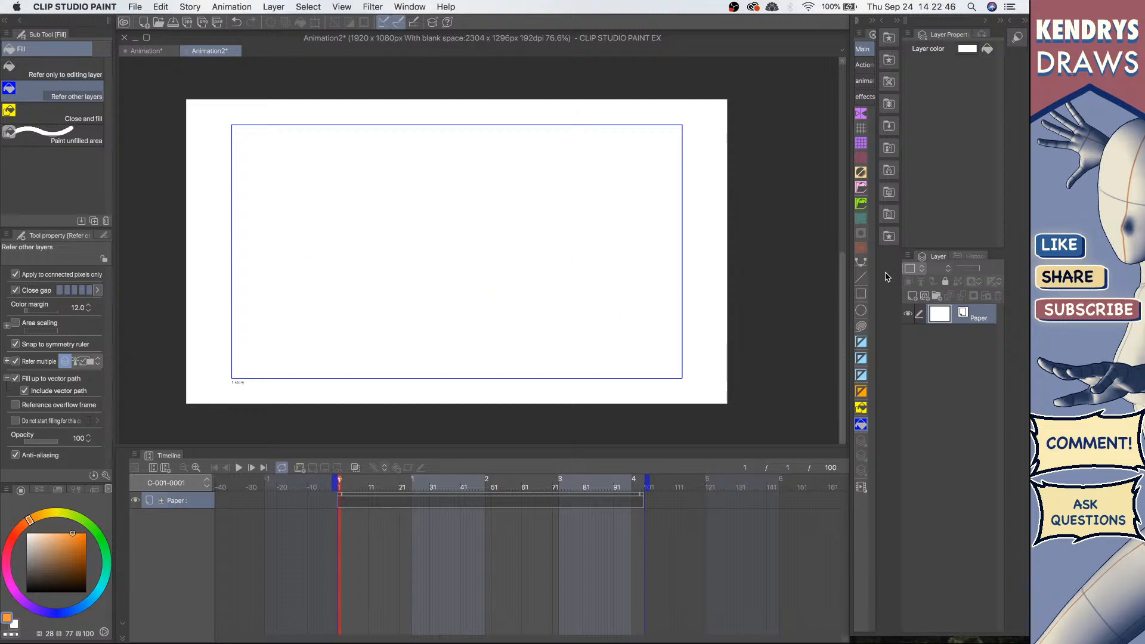
Step: Add a new layer to the new document and delete it again
left_click(913, 296)
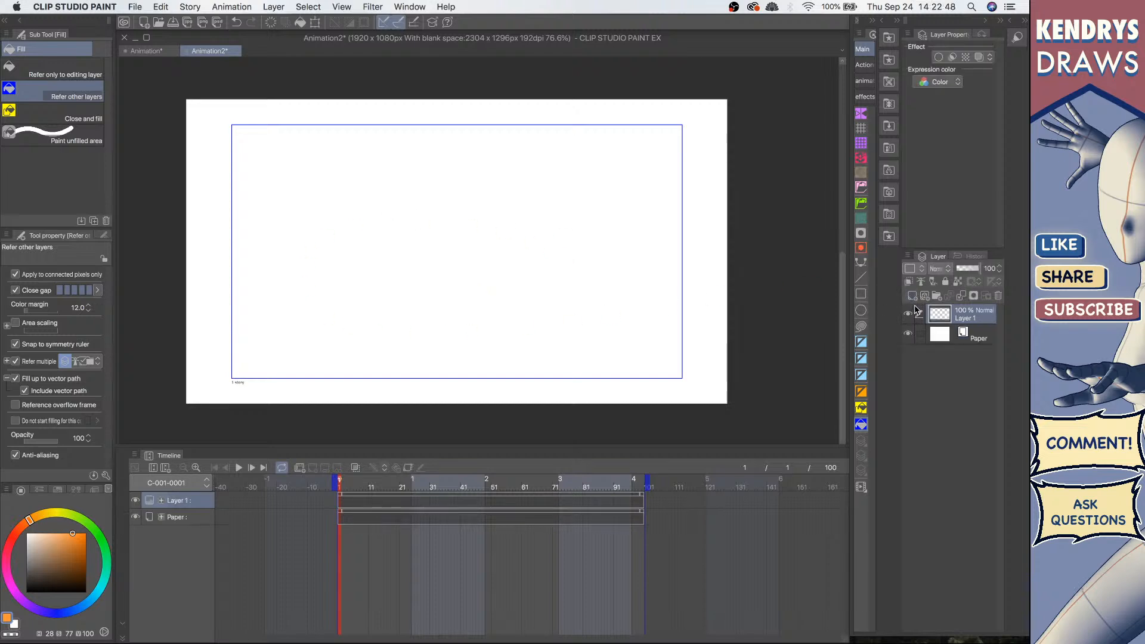
left_click(998, 296)
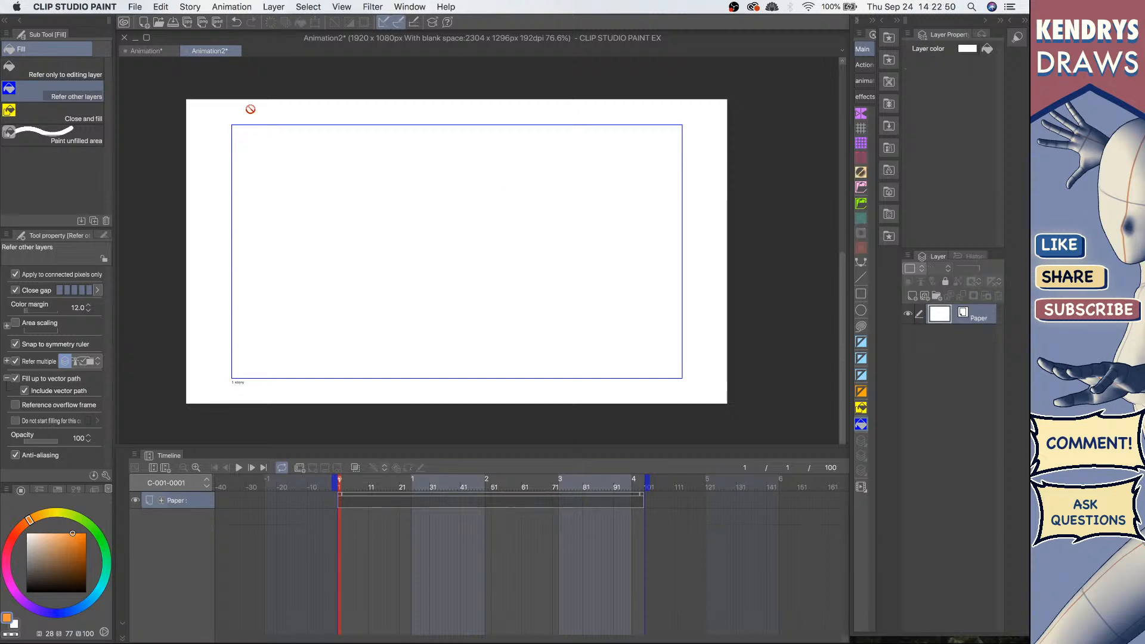
Step: Open the class project rig.clip file by searching the file dialog for rig
left_click(138, 7)
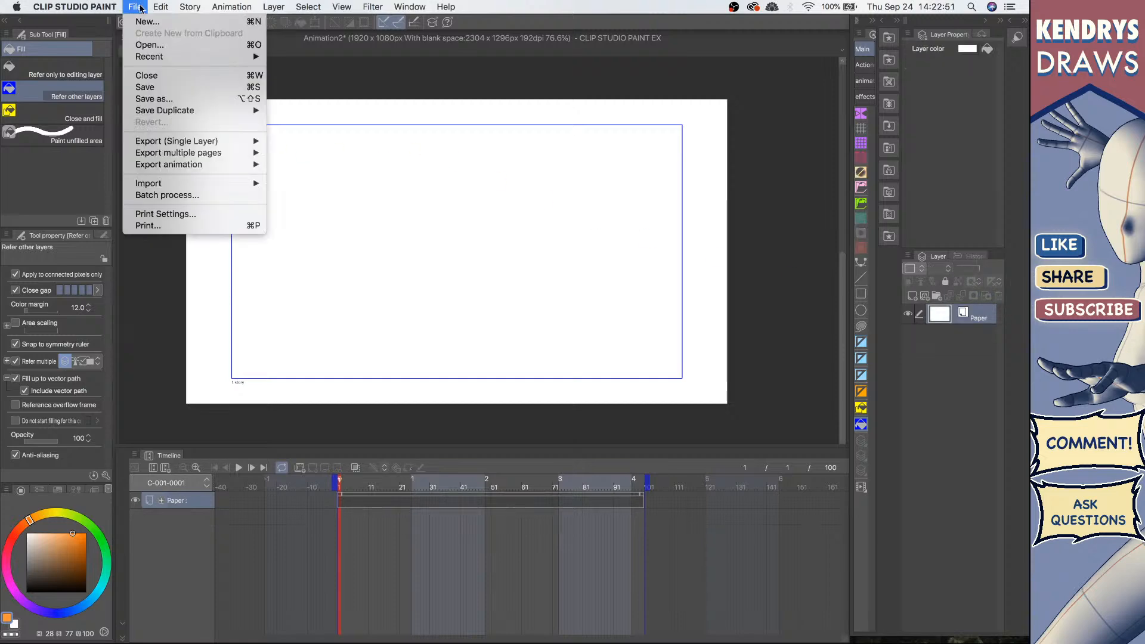
left_click(169, 46)
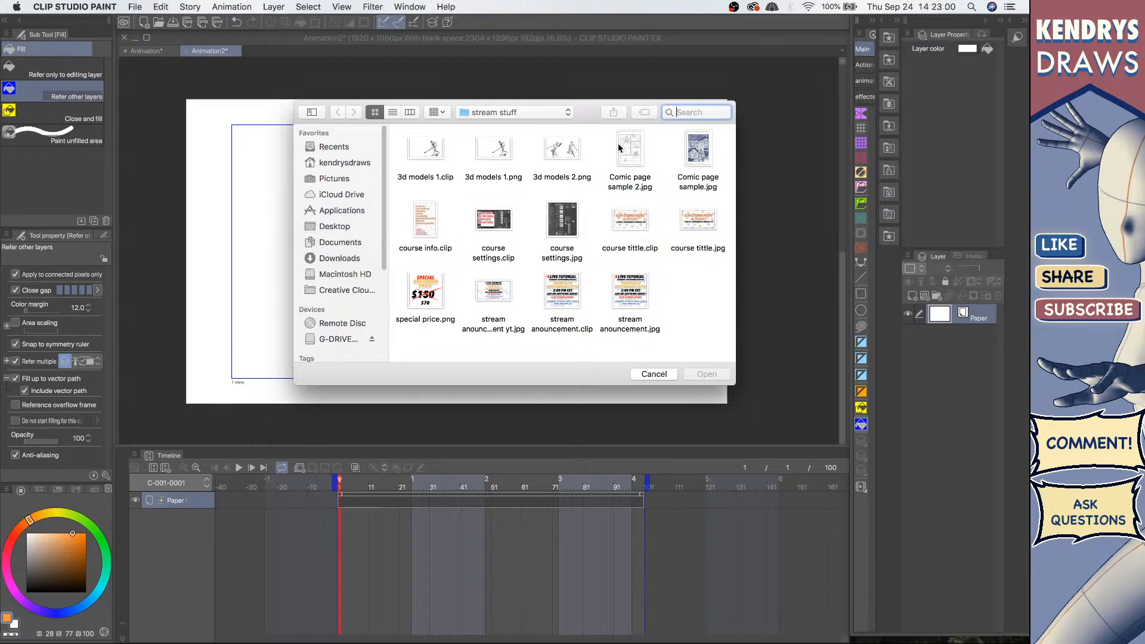
type("rig")
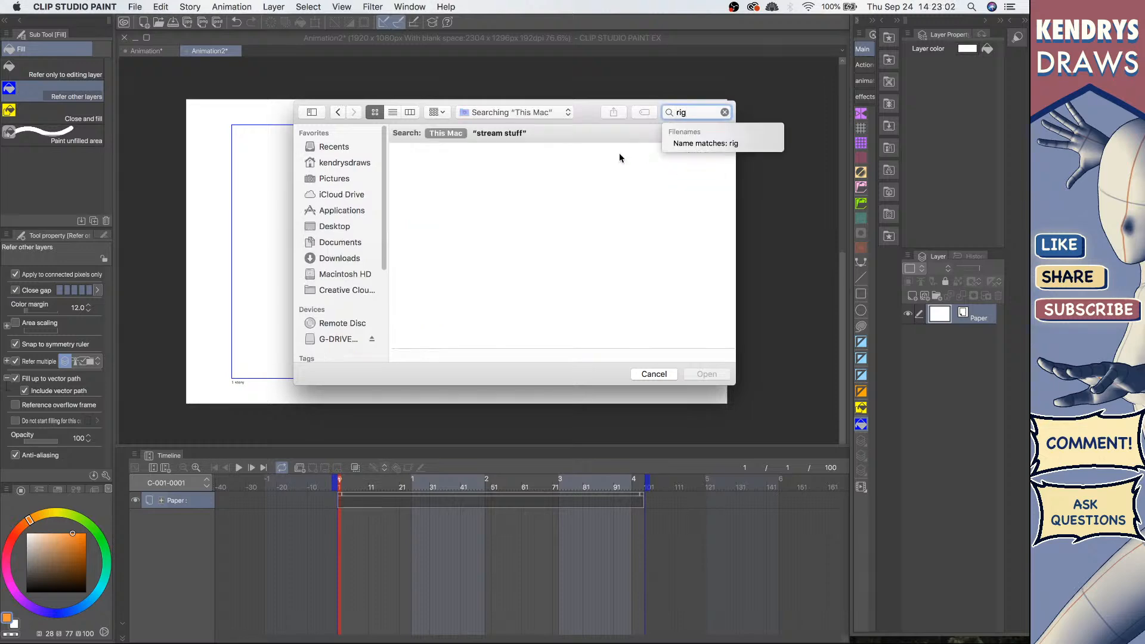
left_click(495, 190)
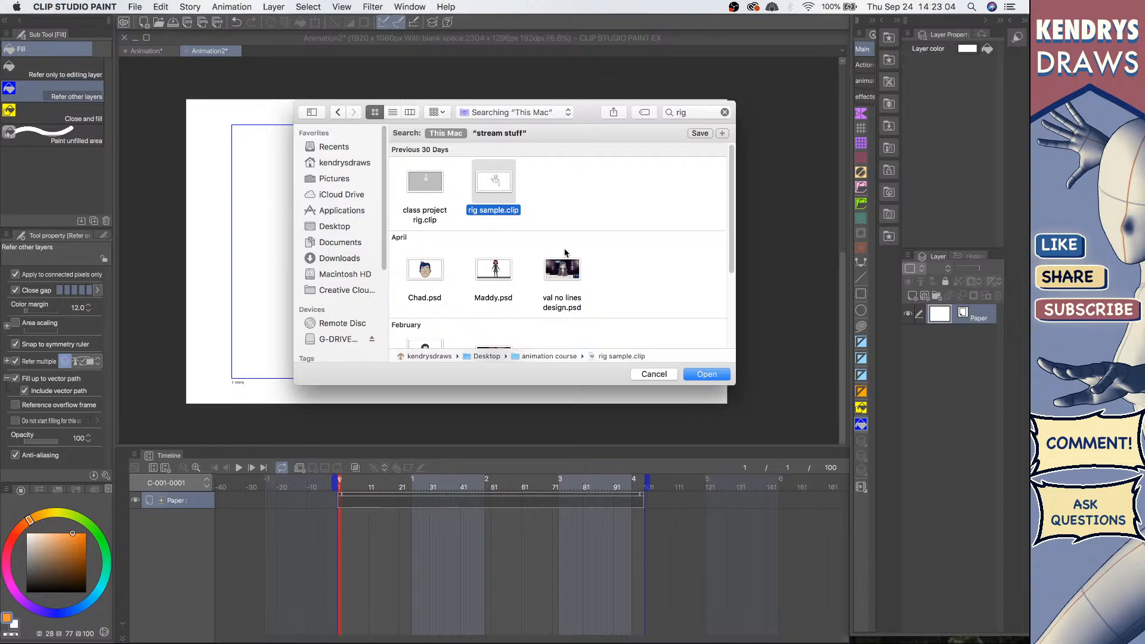
left_click(424, 189)
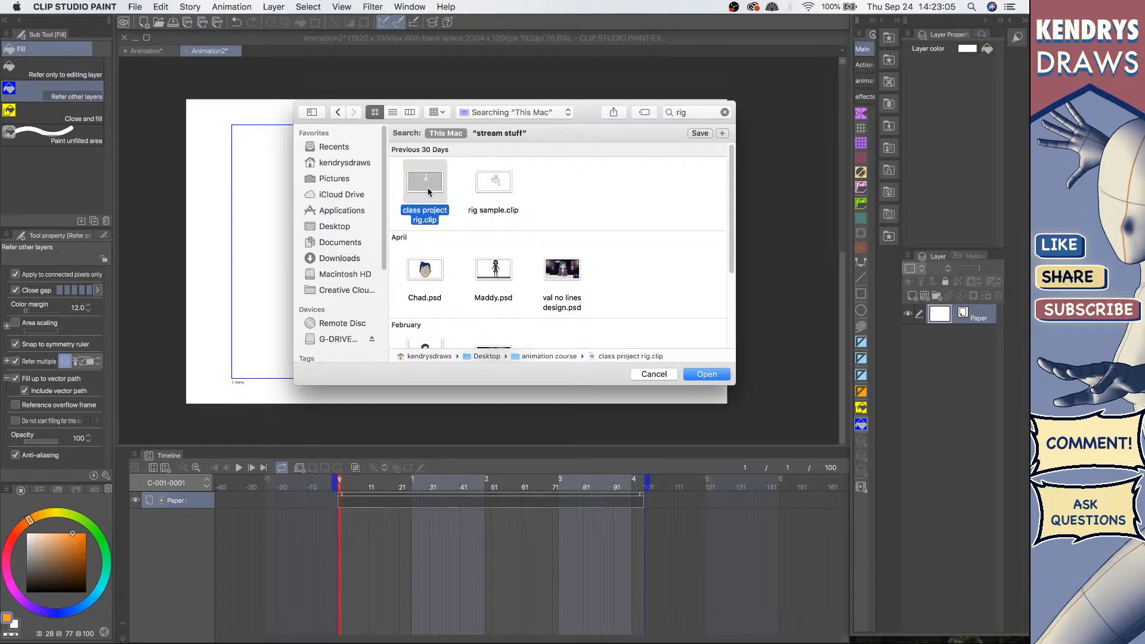
left_click(707, 374)
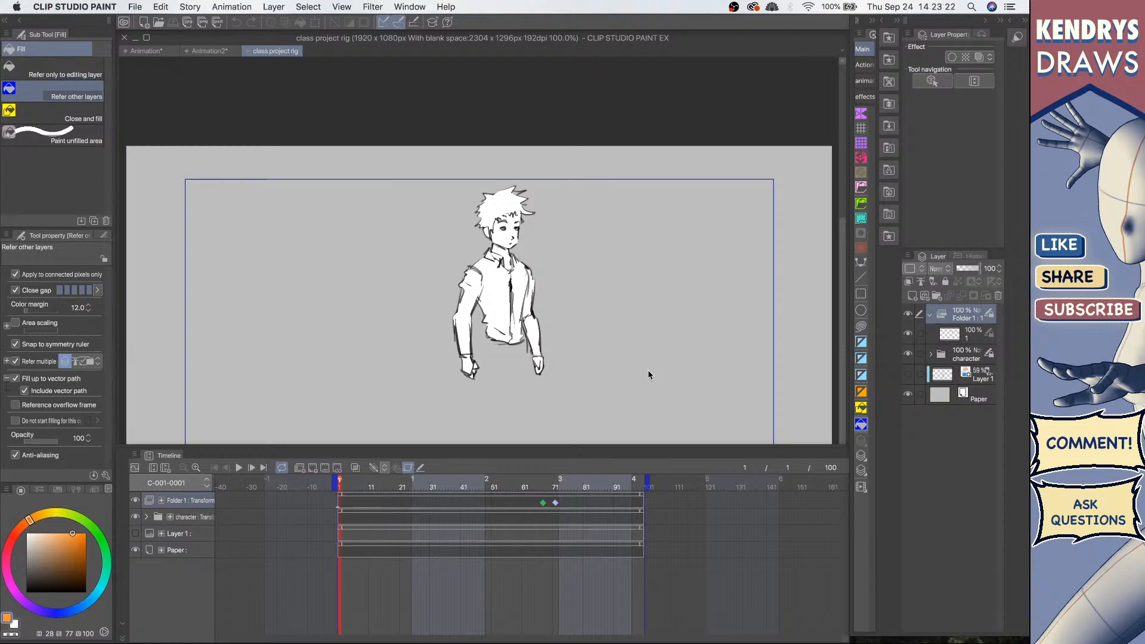
key("ctrl+Up")
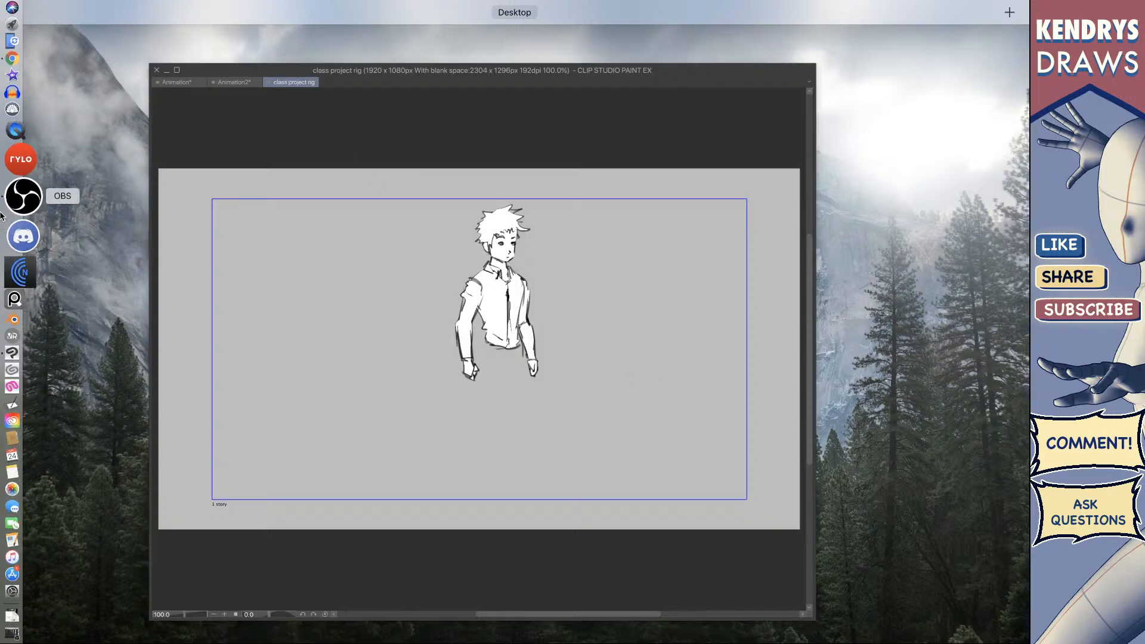
left_click(19, 212)
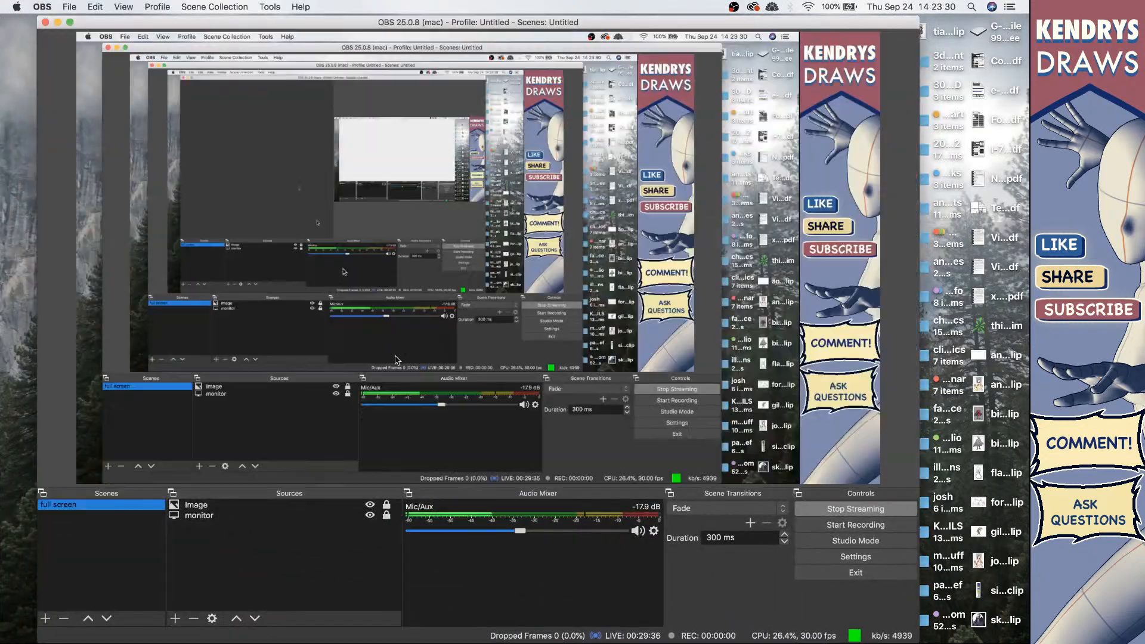
left_click_drag(521, 530, 557, 536)
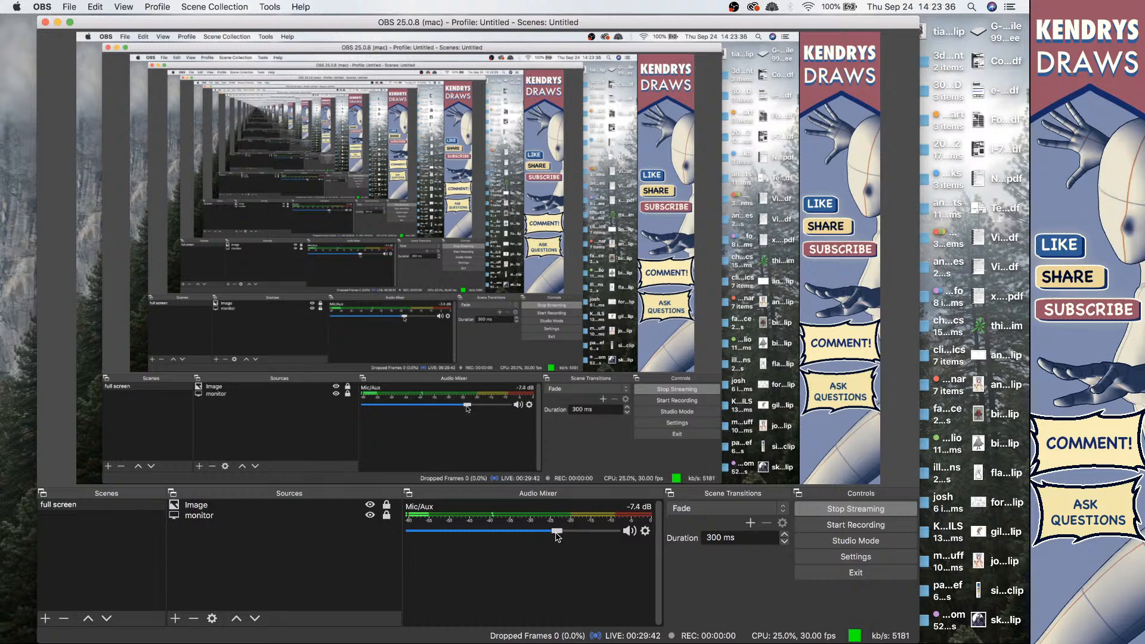
key("ctrl+Up")
left_click(760, 230)
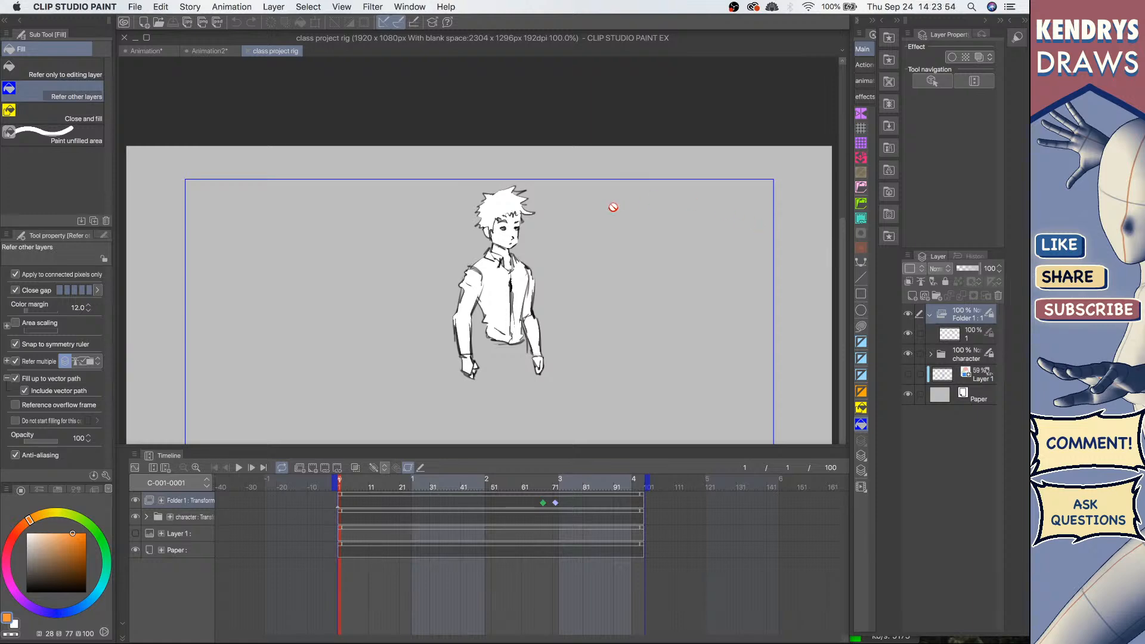
Step: Switch to the jet Animation document and start exporting it
left_click(219, 58)
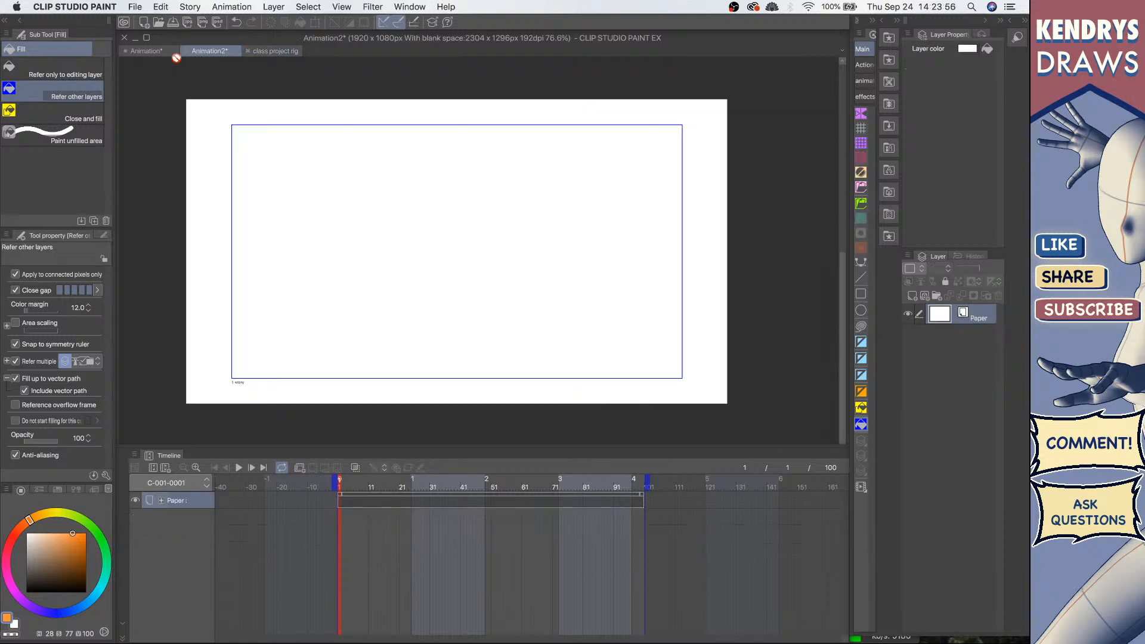
left_click(152, 57)
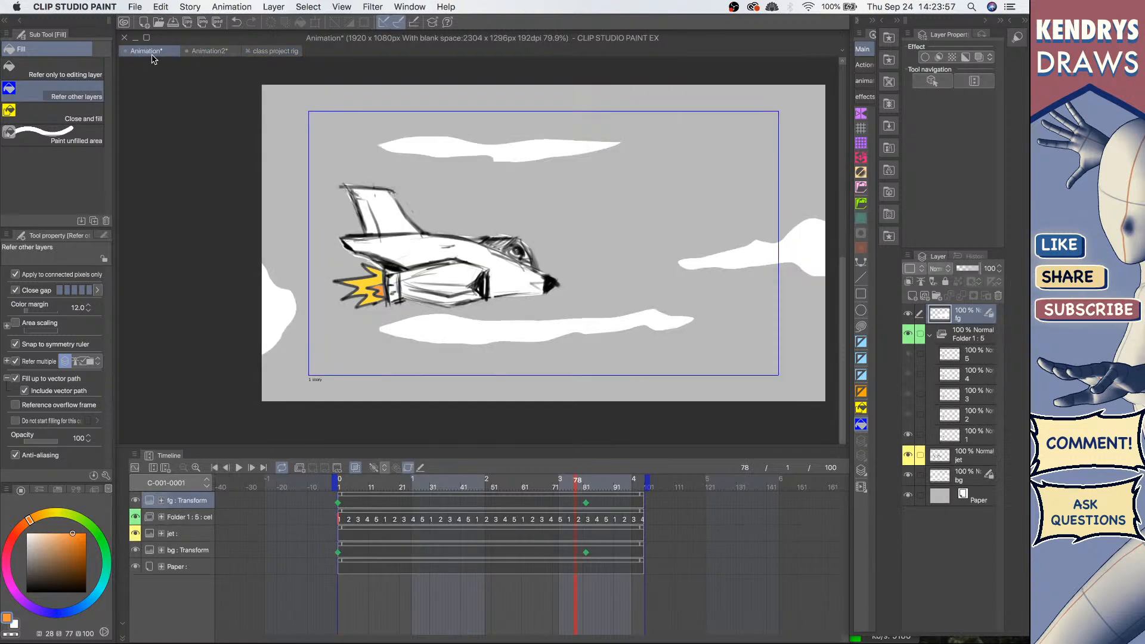
left_click(133, 9)
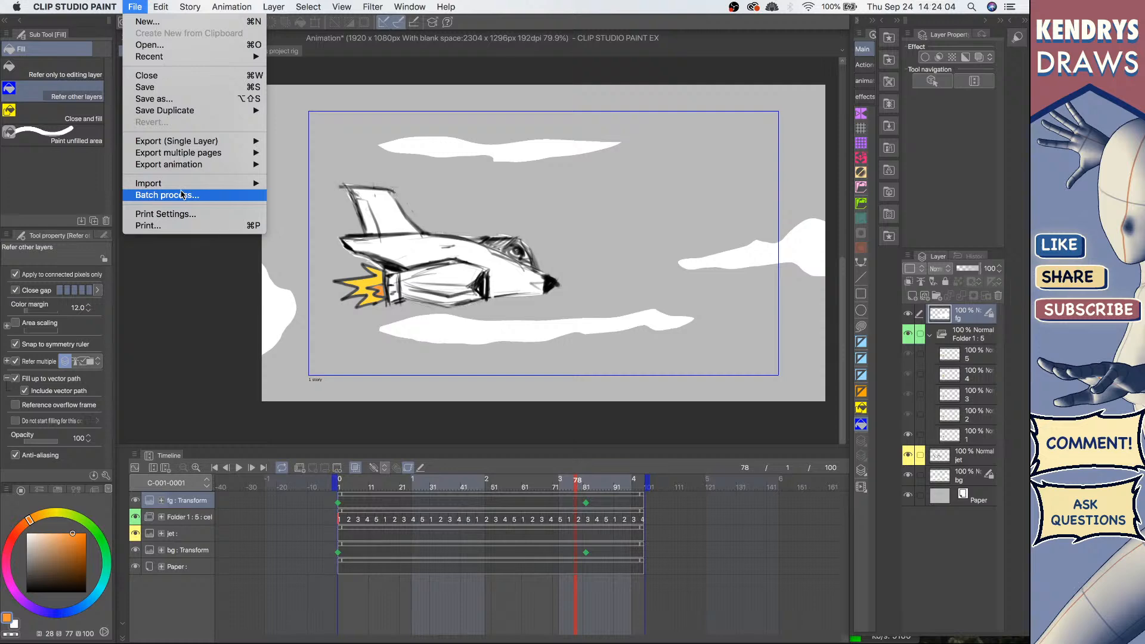
mouse_move(201, 155)
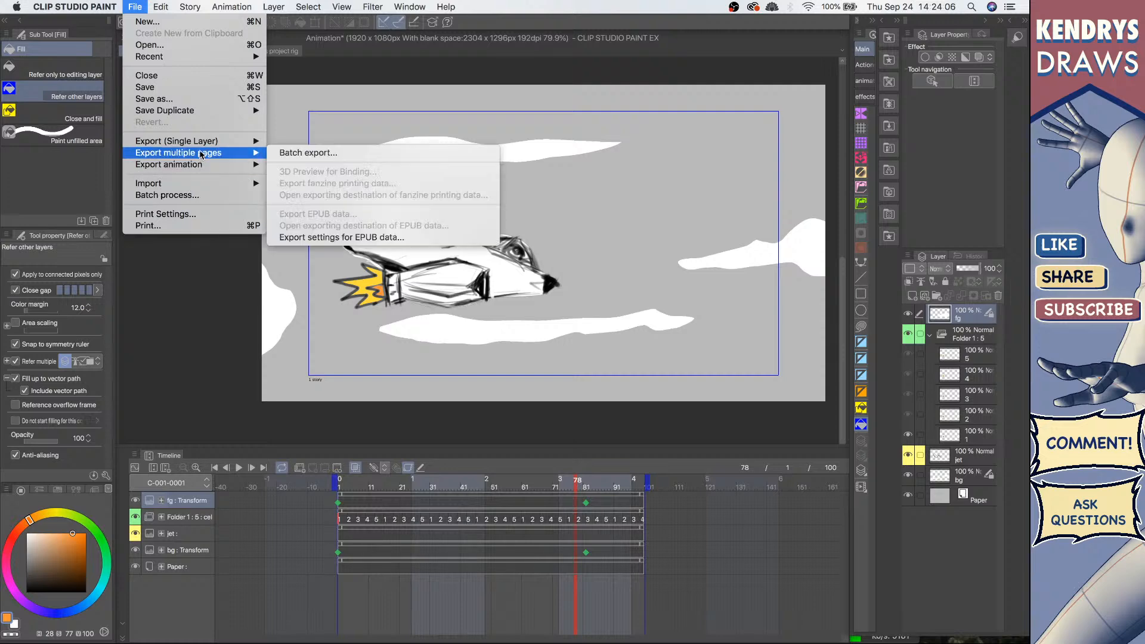
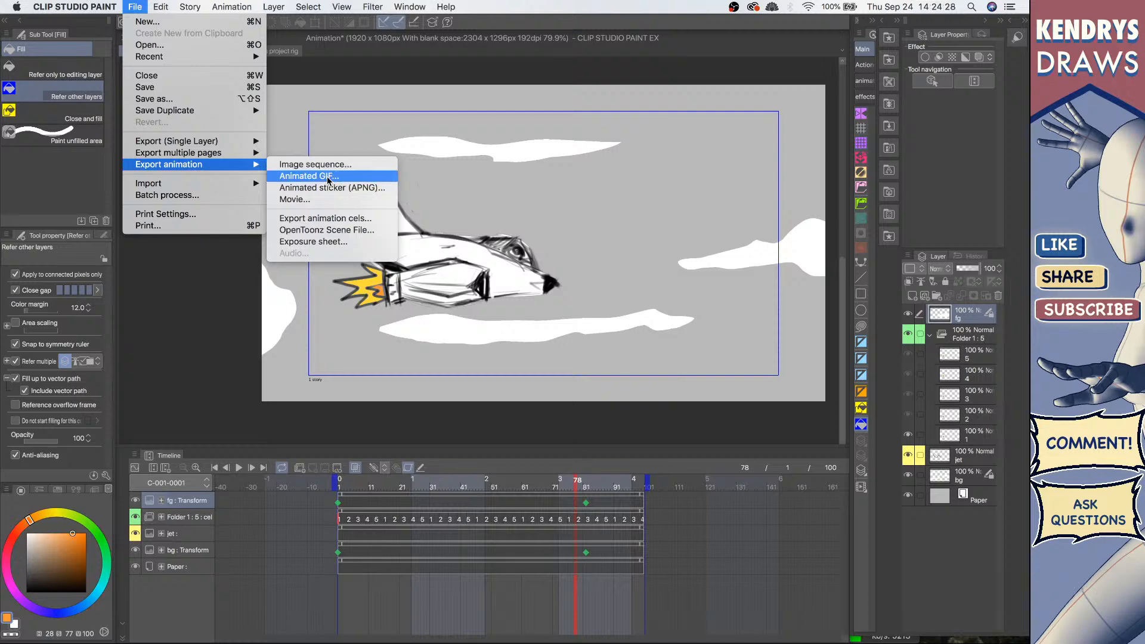
Step: Open the image sequence export settings twice to review the available file types, cancelling the dialog each time
left_click(338, 169)
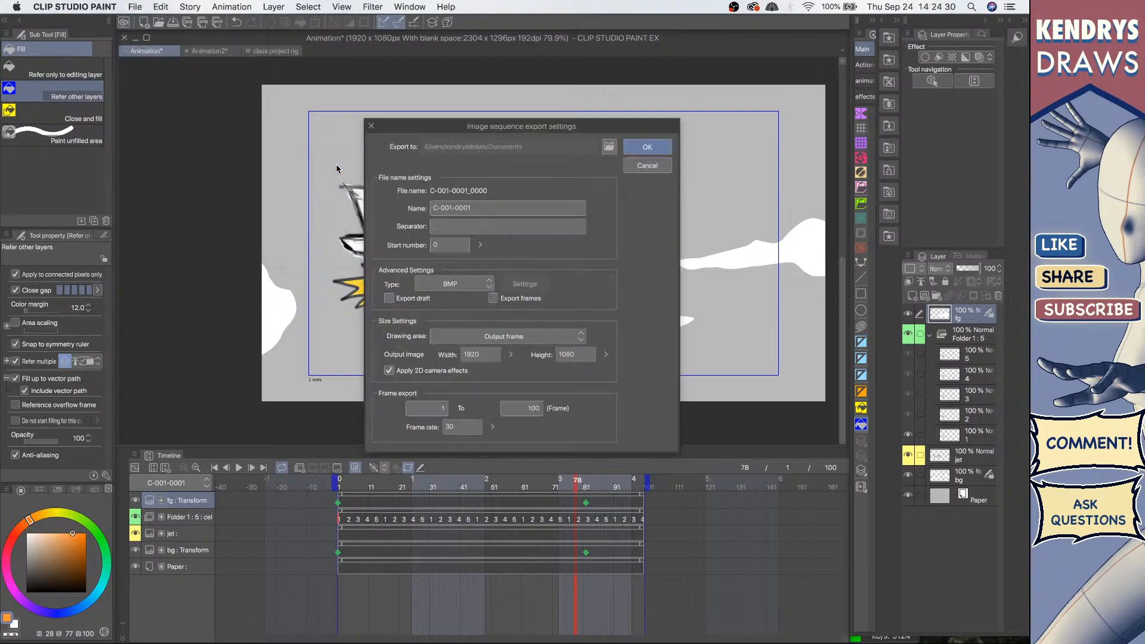
left_click(486, 284)
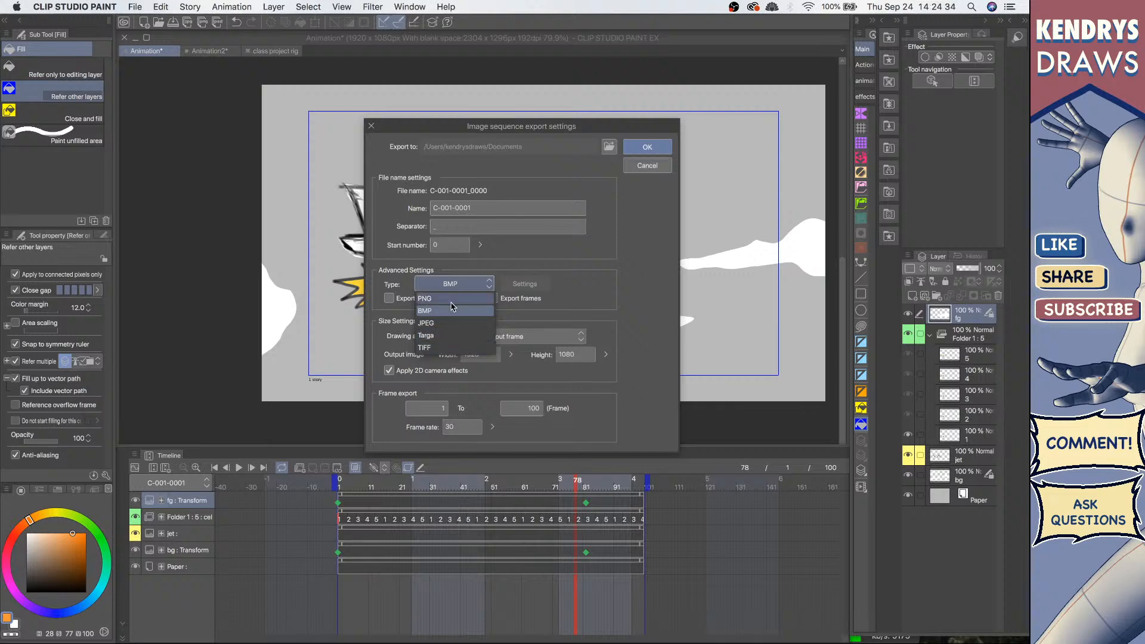
left_click(660, 170)
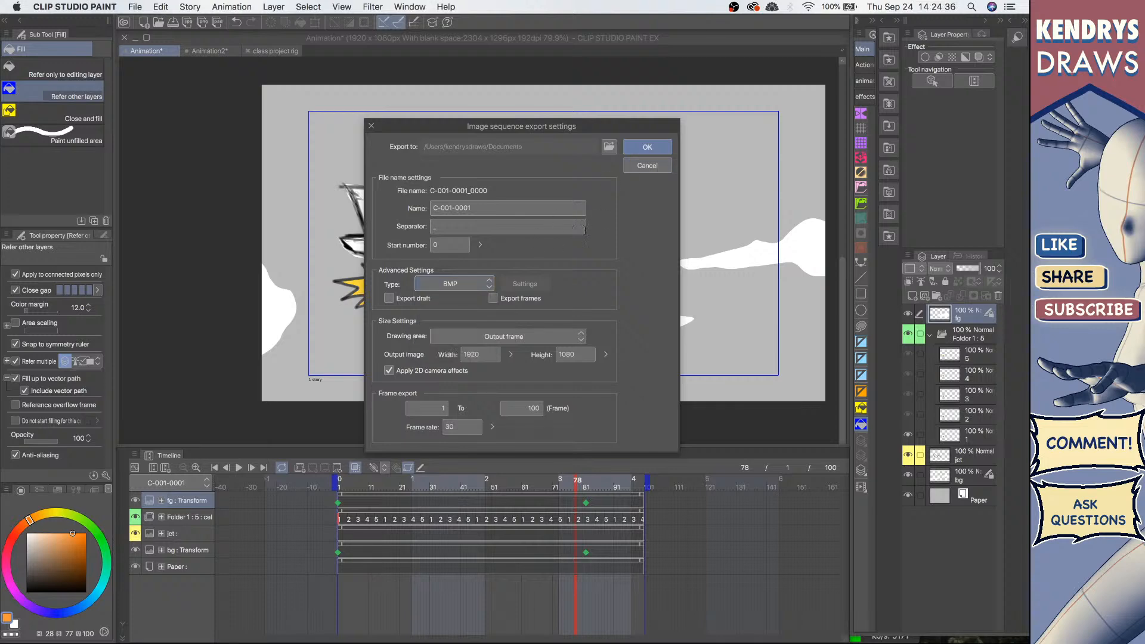
left_click(658, 169)
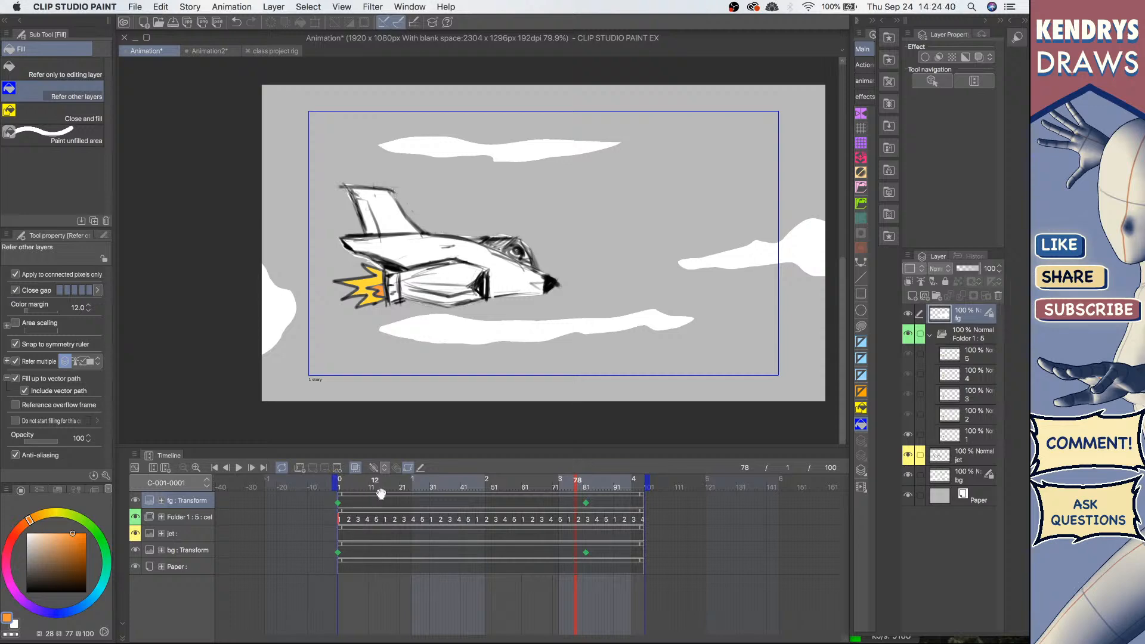
left_click(135, 6)
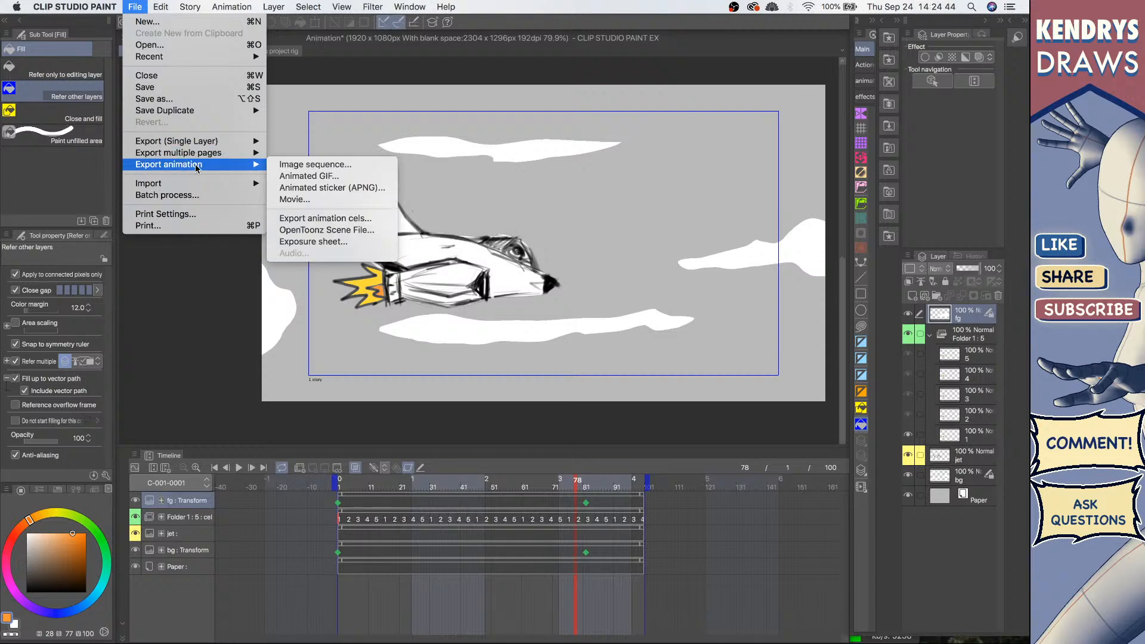
left_click(297, 169)
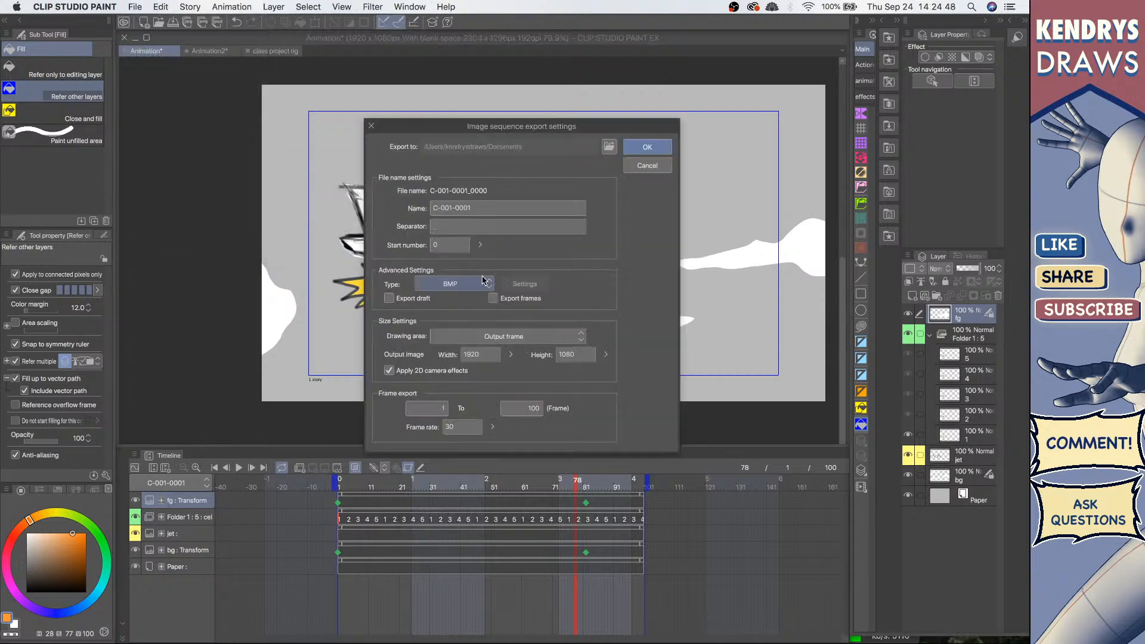
left_click(484, 281)
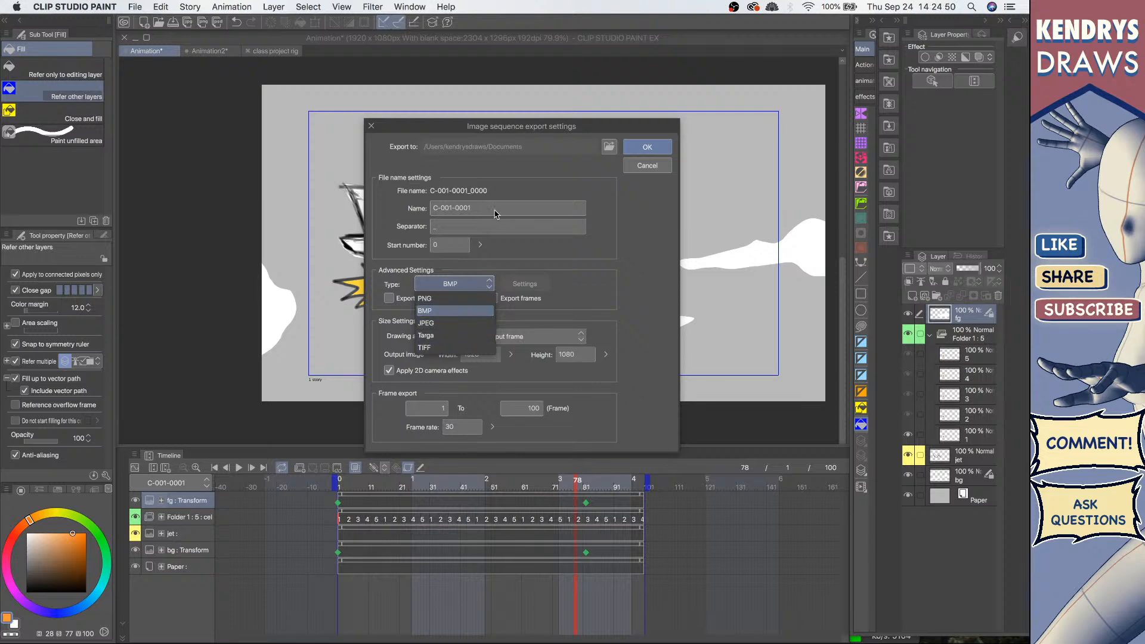
left_click(542, 243)
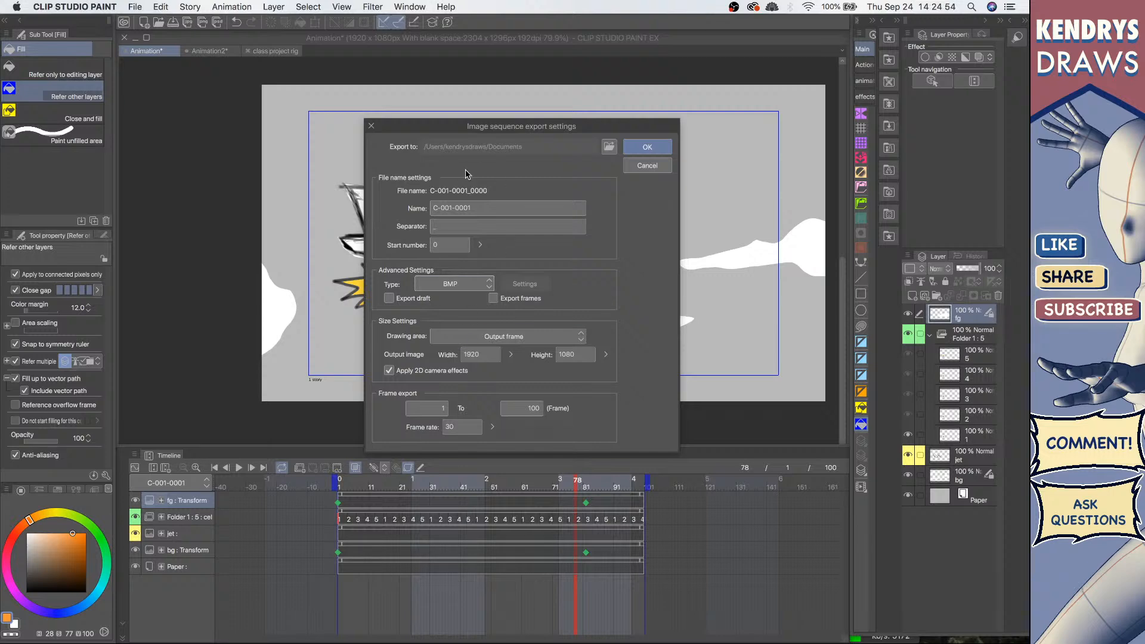
left_click(650, 168)
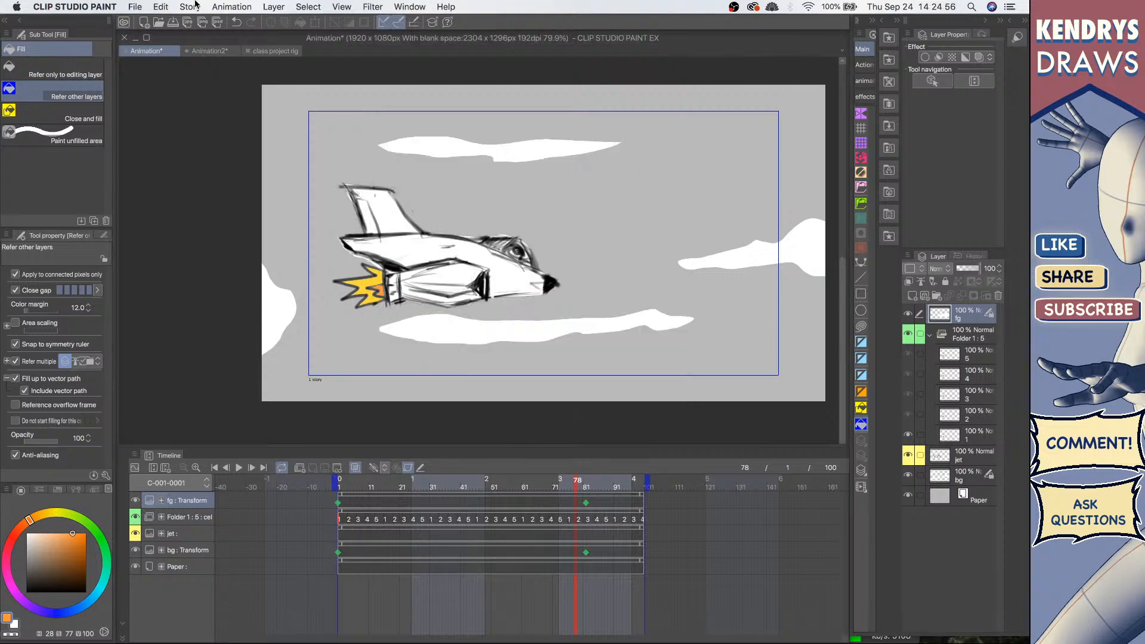
Step: Open the Animated sticker (APNG) export save dialog and cancel it
left_click(135, 6)
mouse_move(179, 166)
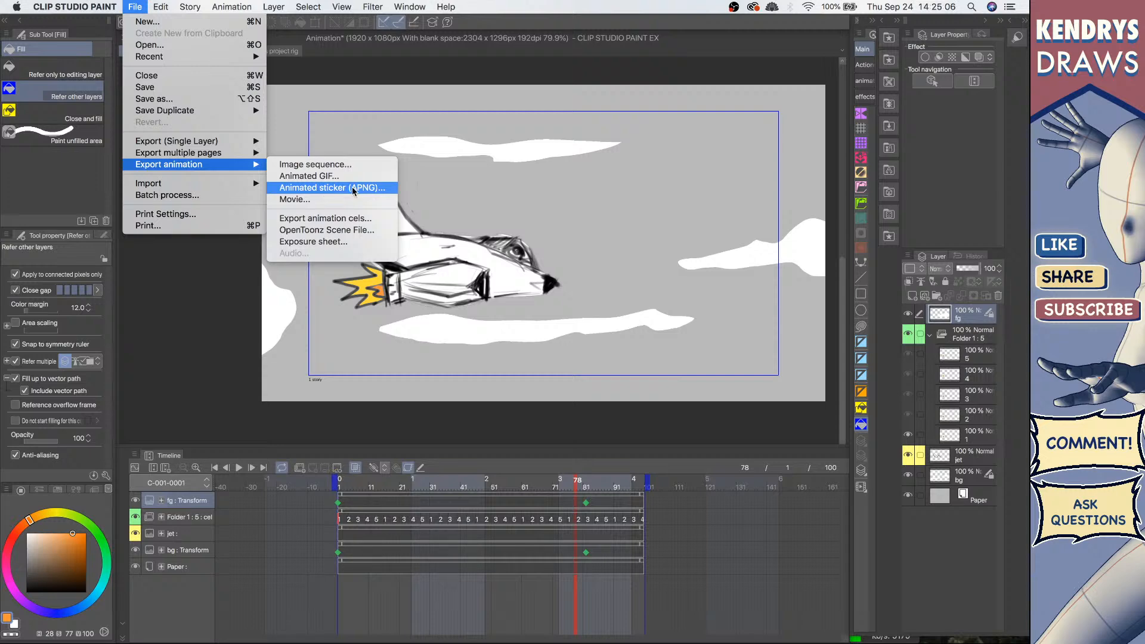
left_click(331, 188)
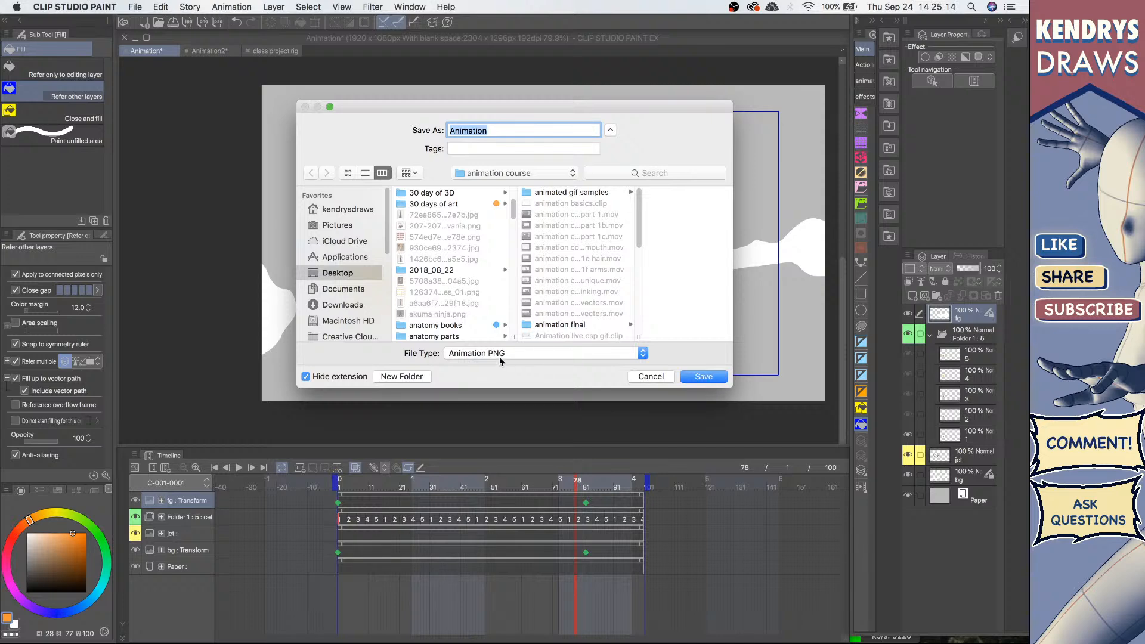
left_click(660, 376)
Step: Open the Movie export save dialog, review the MP4 and QuickTime Movie file types, and cancel
left_click(132, 5)
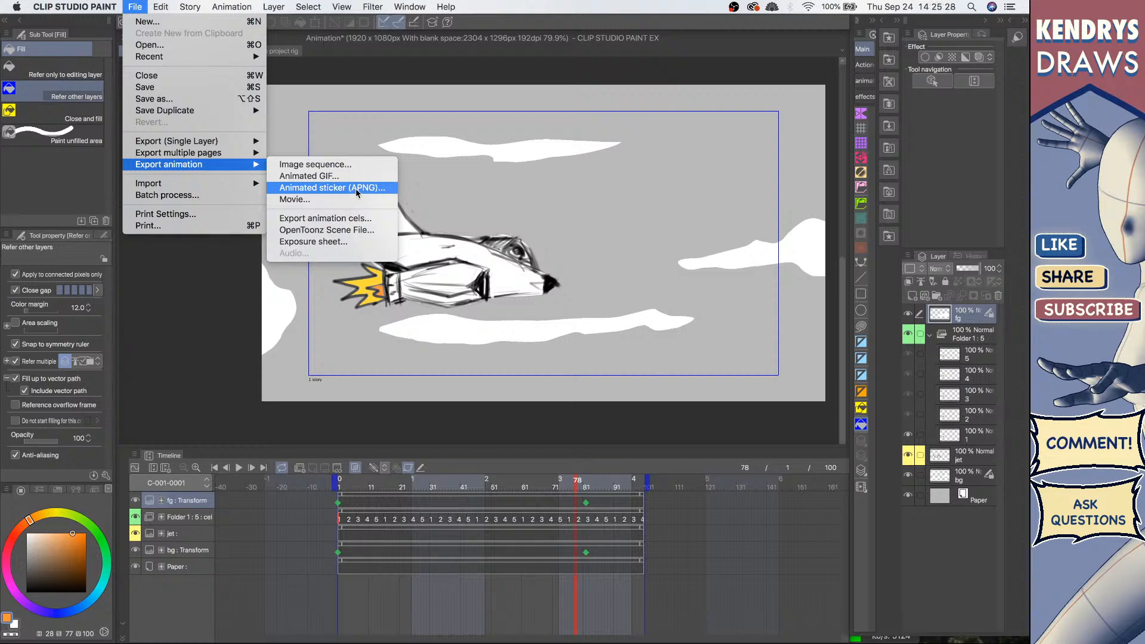
left_click(321, 202)
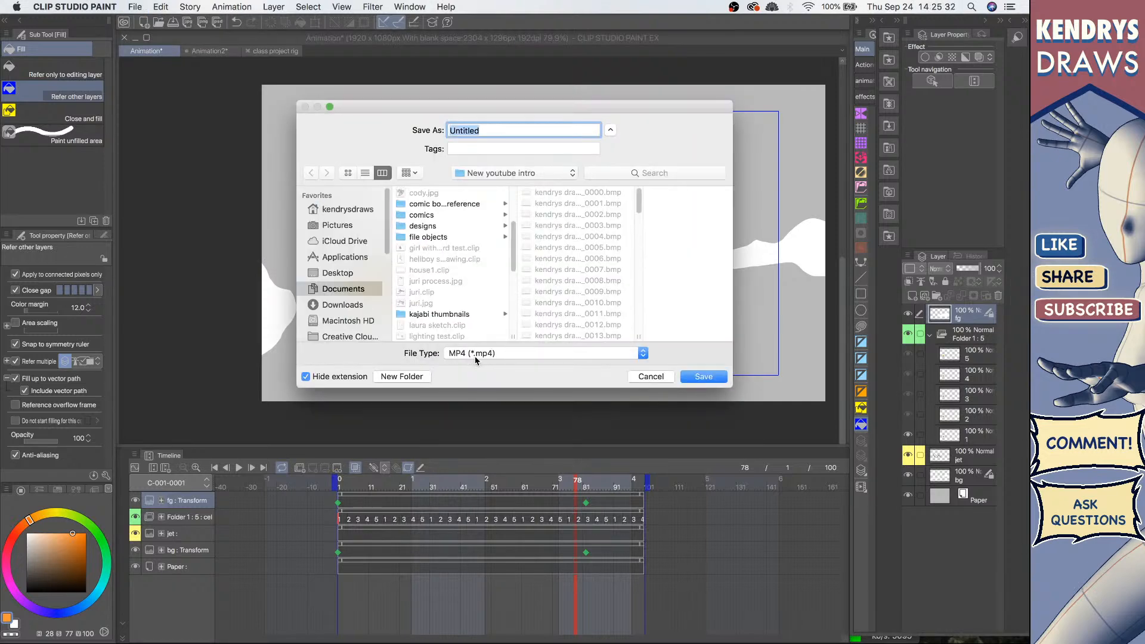
left_click(498, 356)
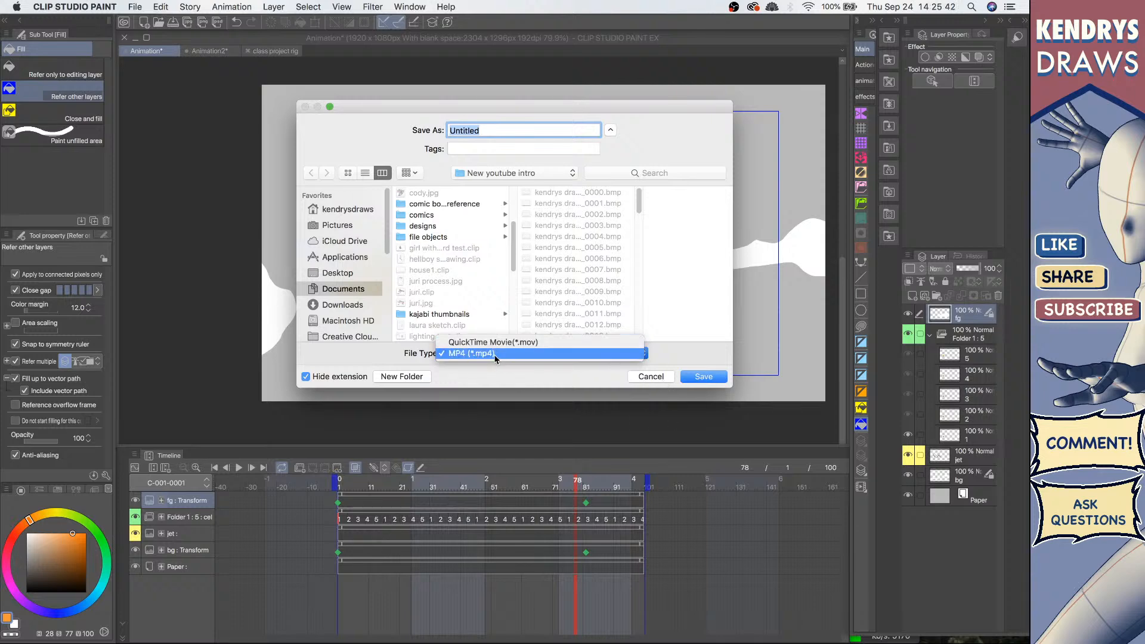
left_click(654, 382)
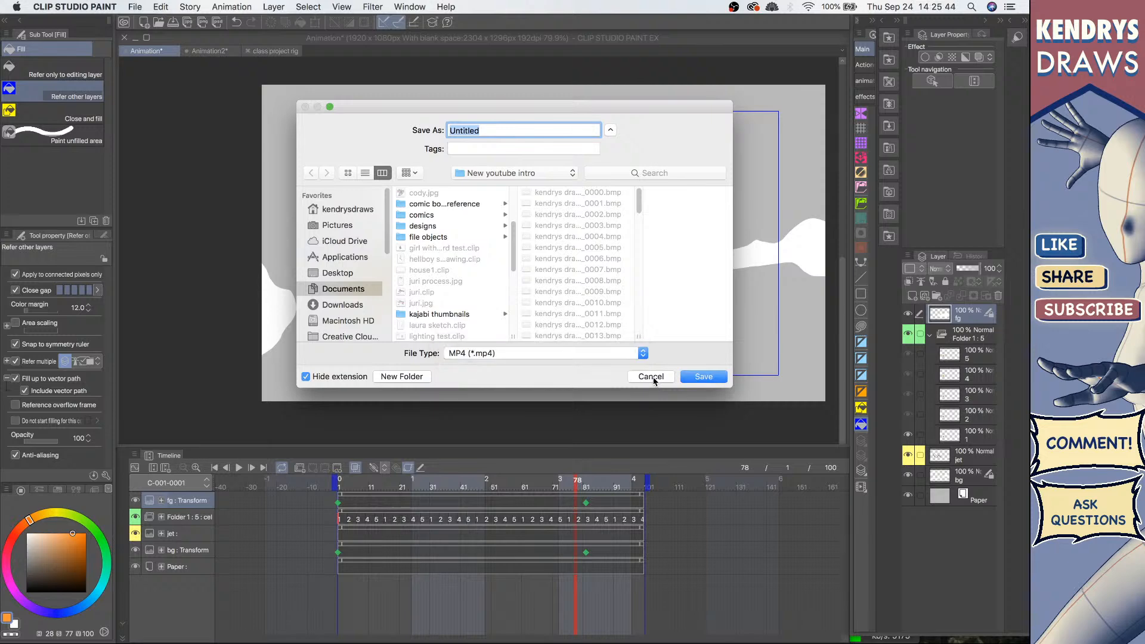
left_click(652, 377)
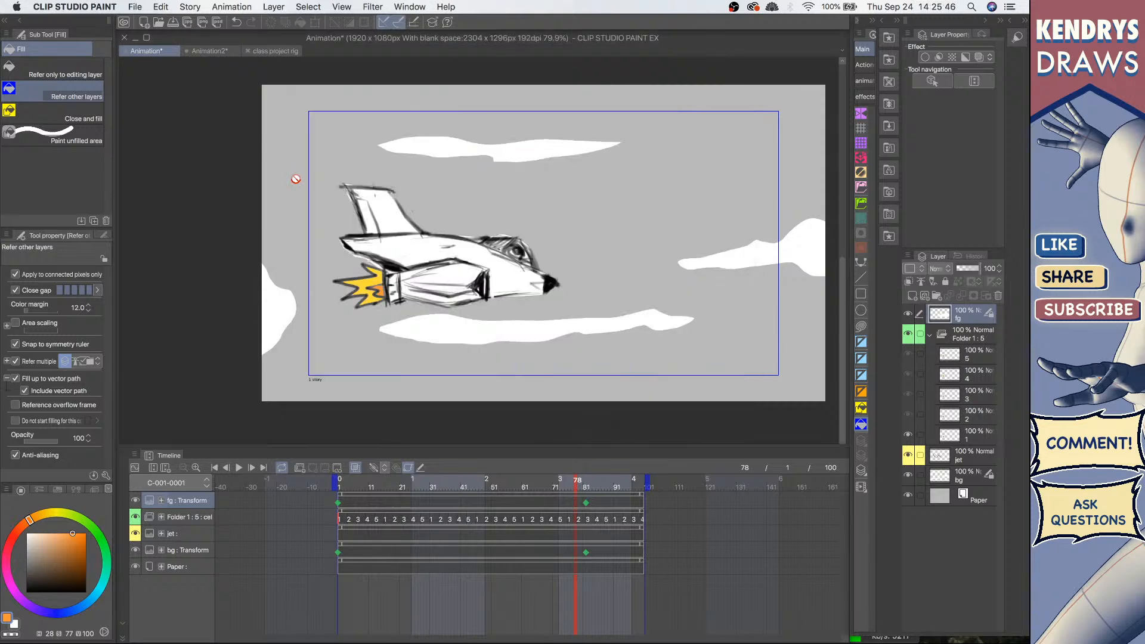
Step: Open the Export animation cels dialog to review its options, then cancel it
left_click(132, 6)
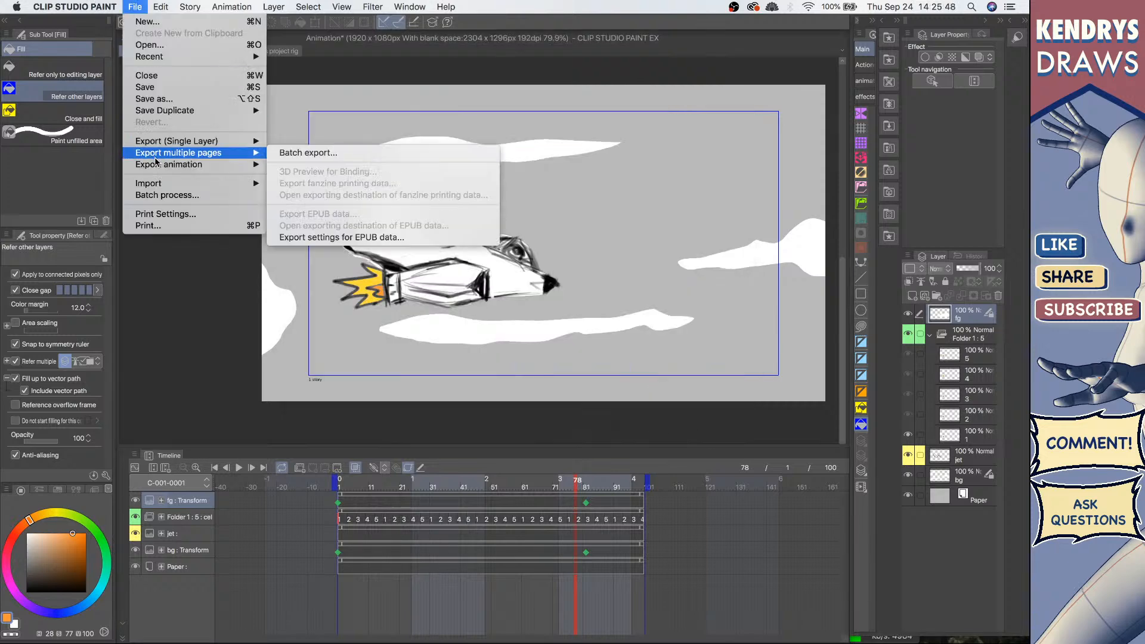
mouse_move(161, 167)
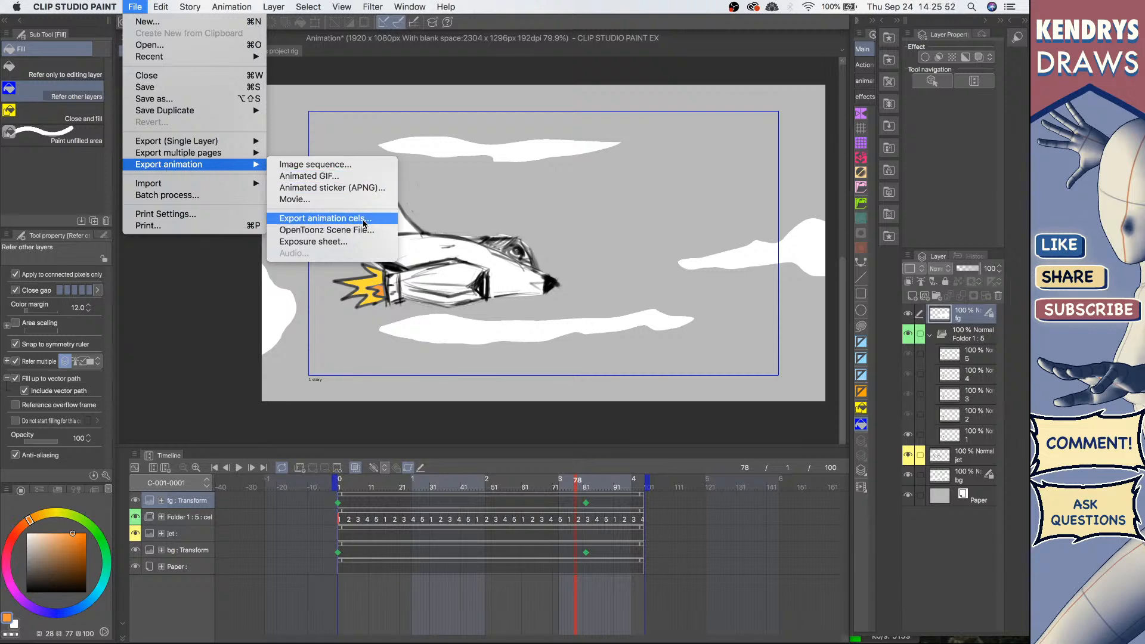
left_click(331, 220)
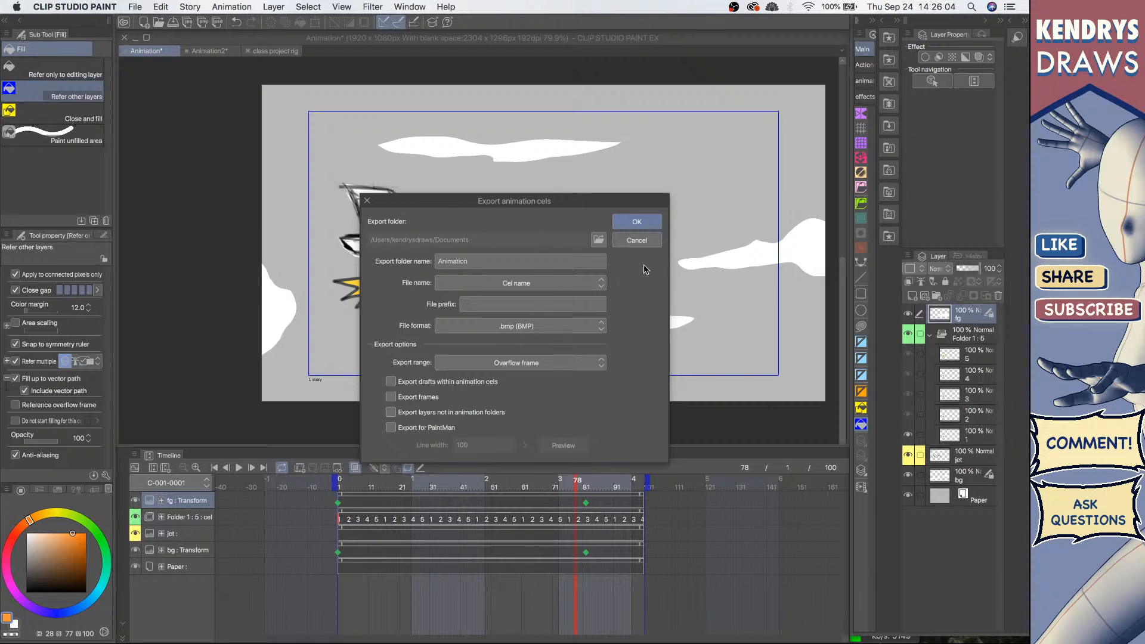
left_click(637, 239)
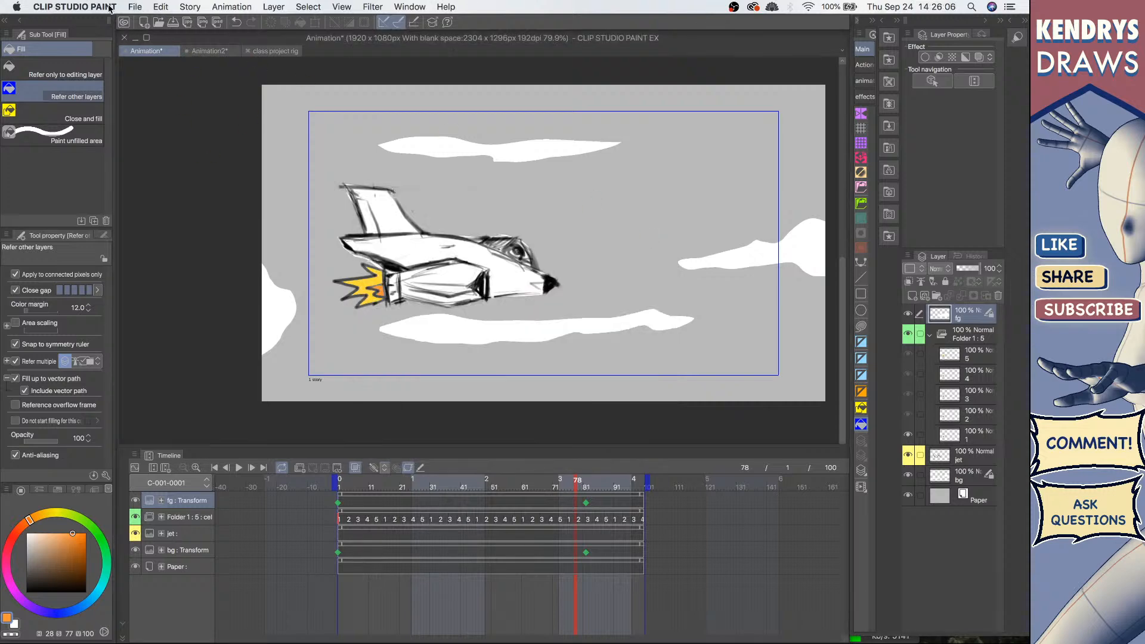
left_click(135, 7)
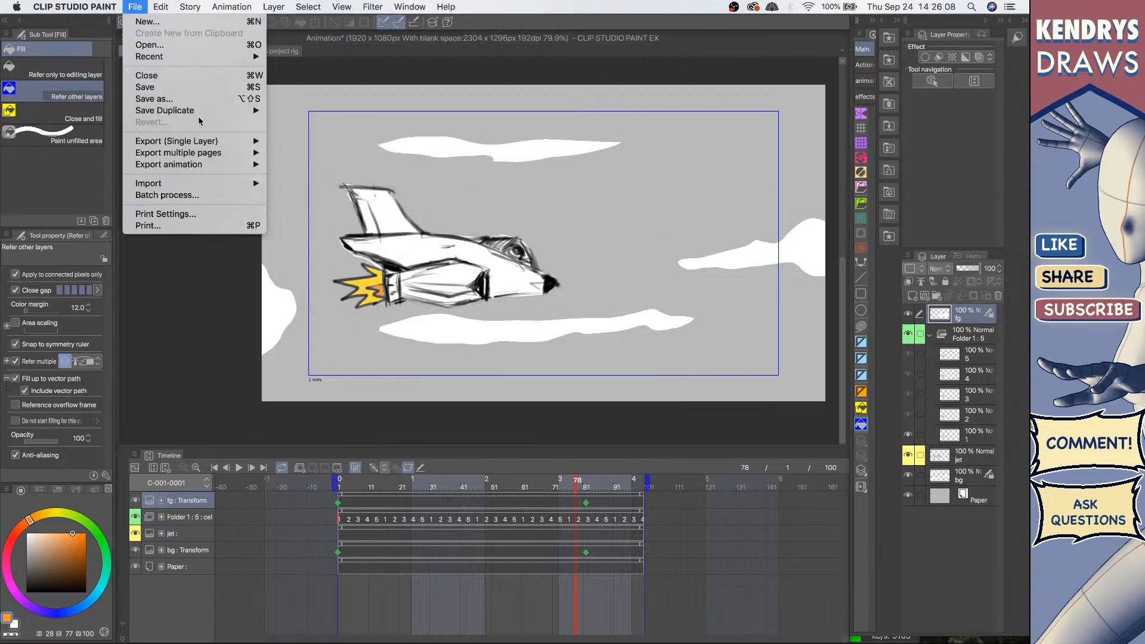
mouse_move(201, 164)
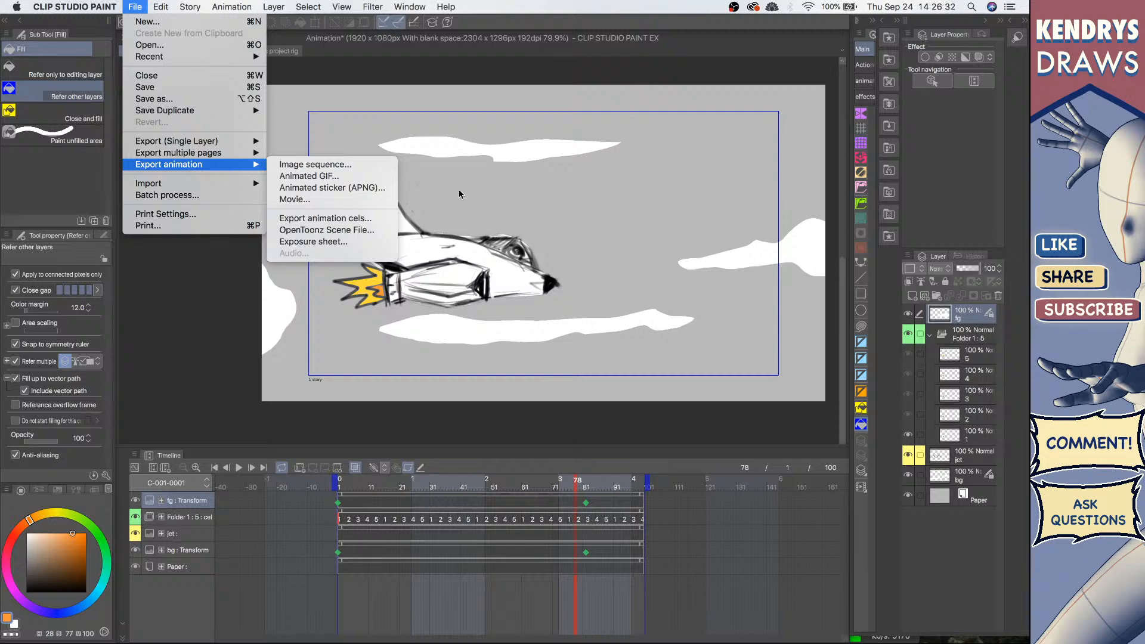
left_click(341, 72)
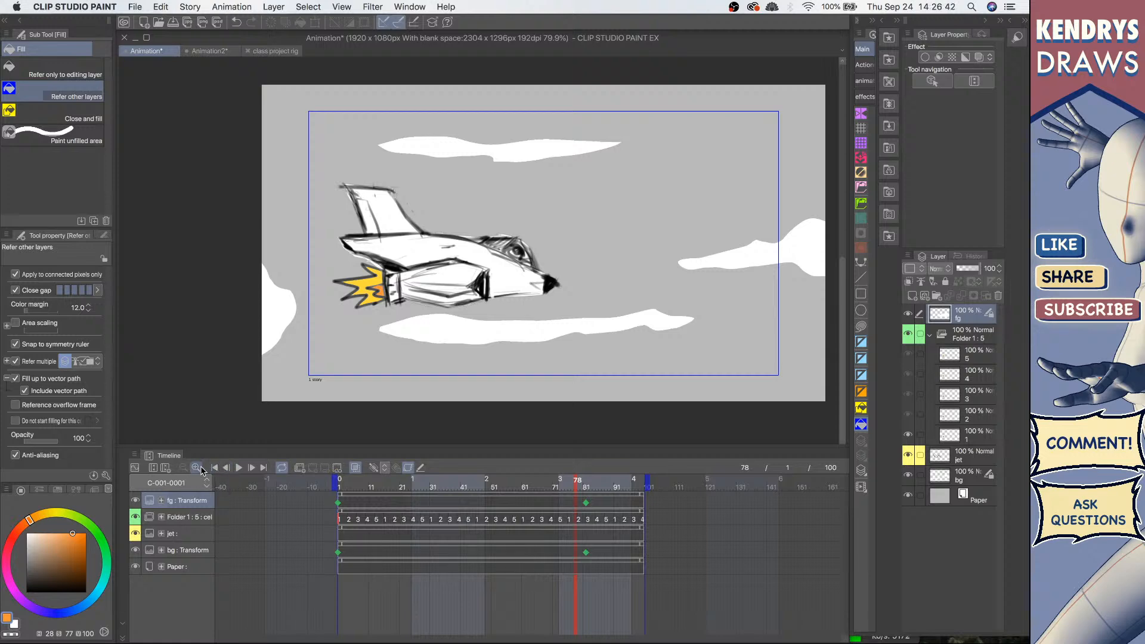
Step: Zoom the canvas and play the jet animation from the start of the timeline
scroll(486, 241, "down", 5)
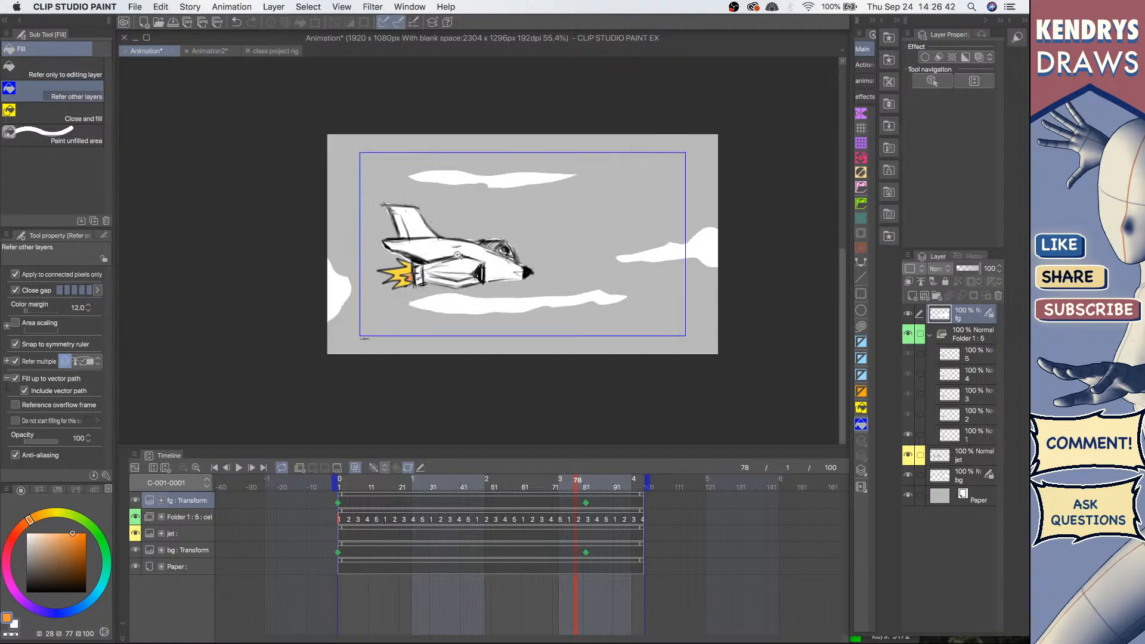
left_click(338, 502)
scroll(455, 243, "up", 2)
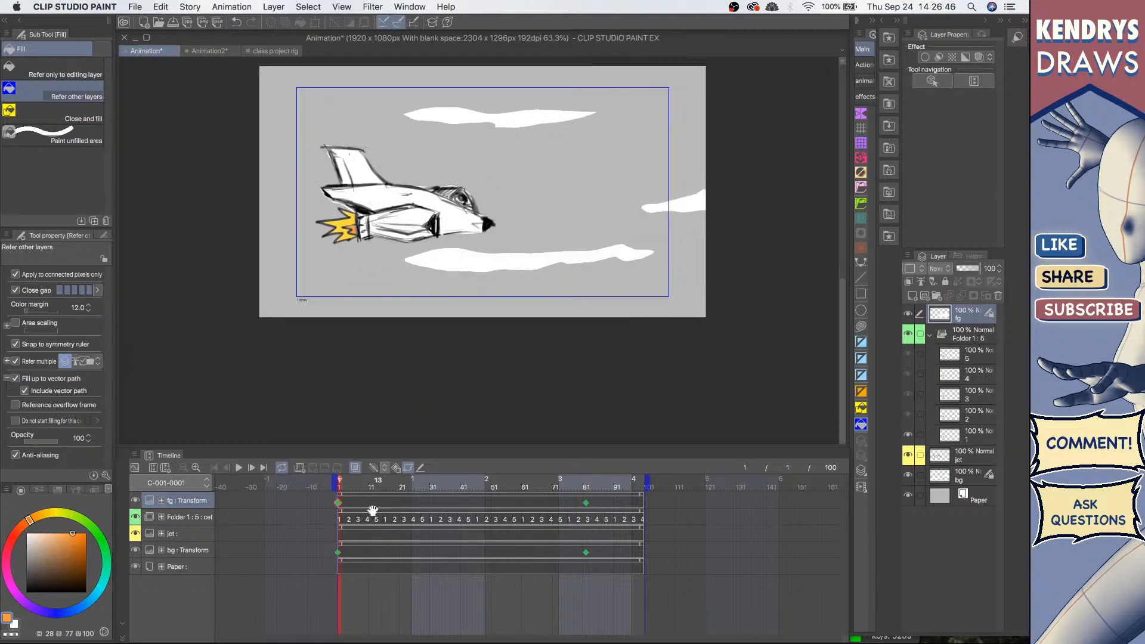
left_click(238, 468)
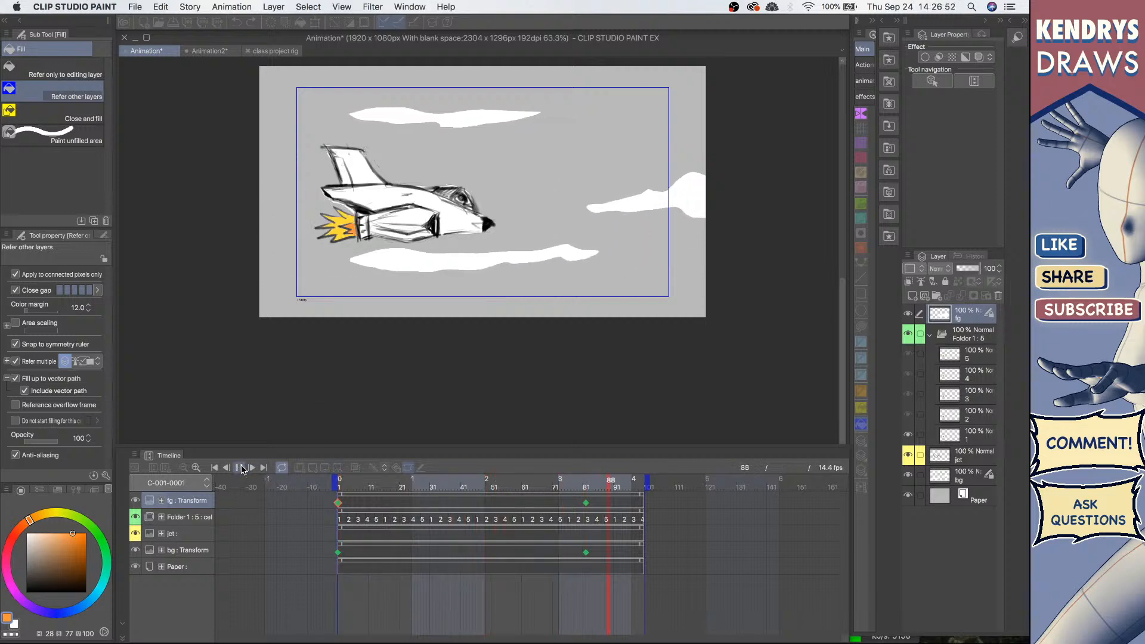
left_click(240, 467)
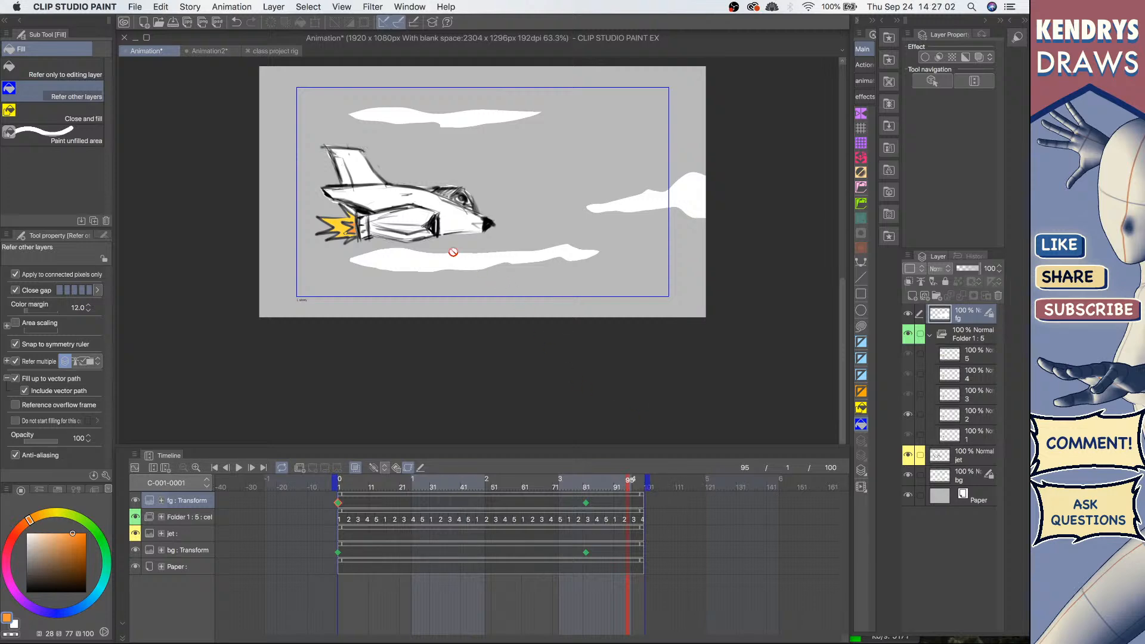
Step: Try extending the timeline end to frame 147 and previewing it, then set the end back to frame 100
left_click(586, 505)
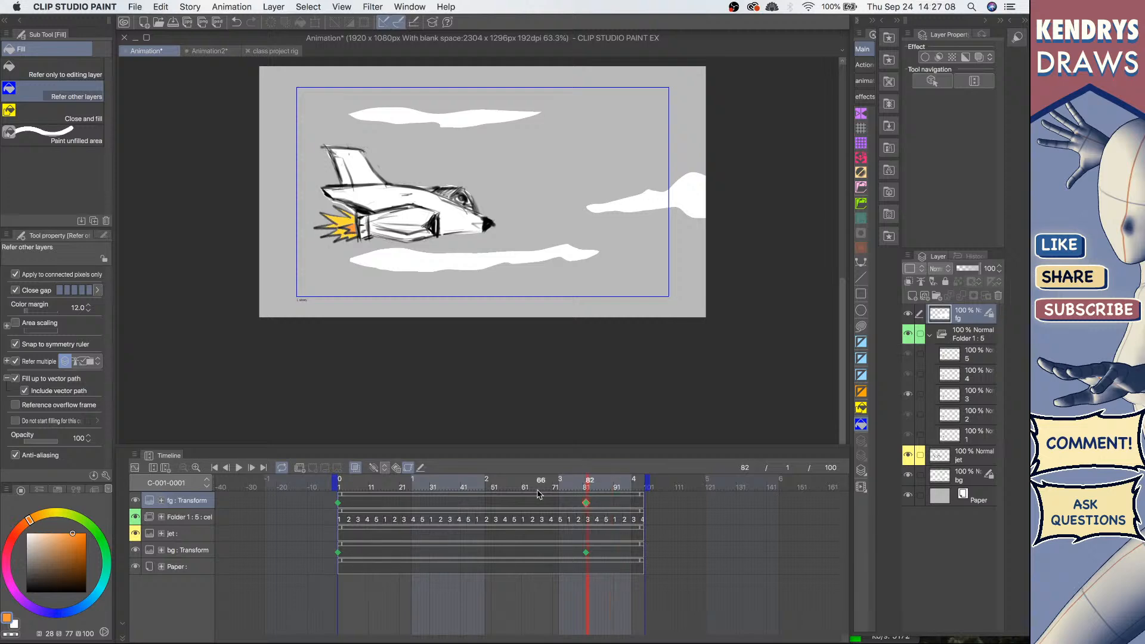
left_click_drag(649, 484, 791, 484)
left_click(197, 520)
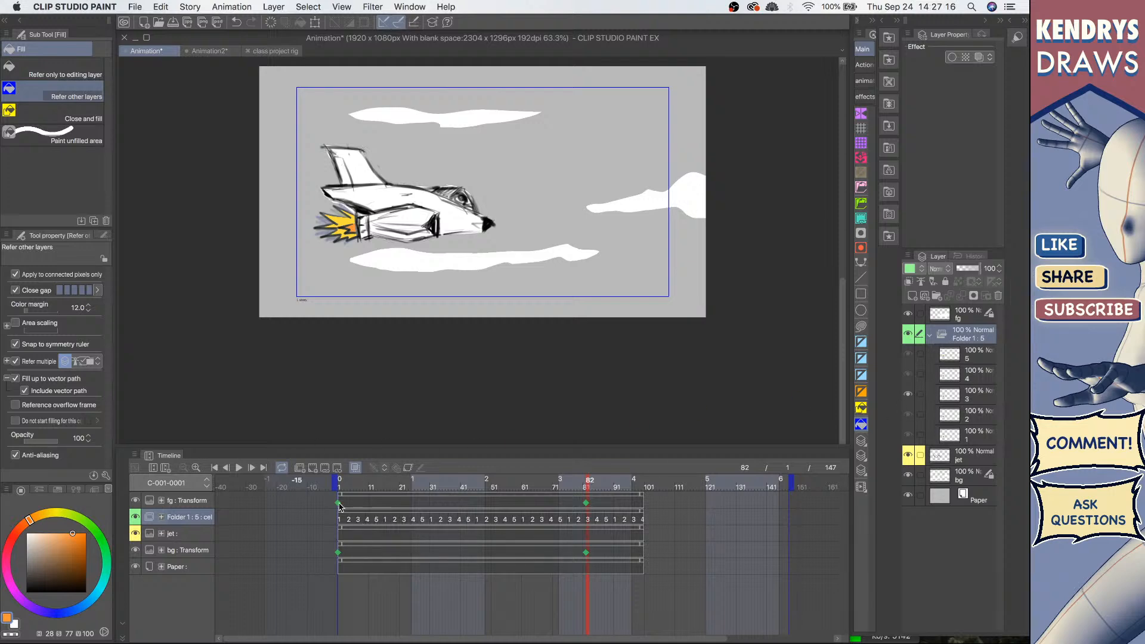
left_click(239, 468)
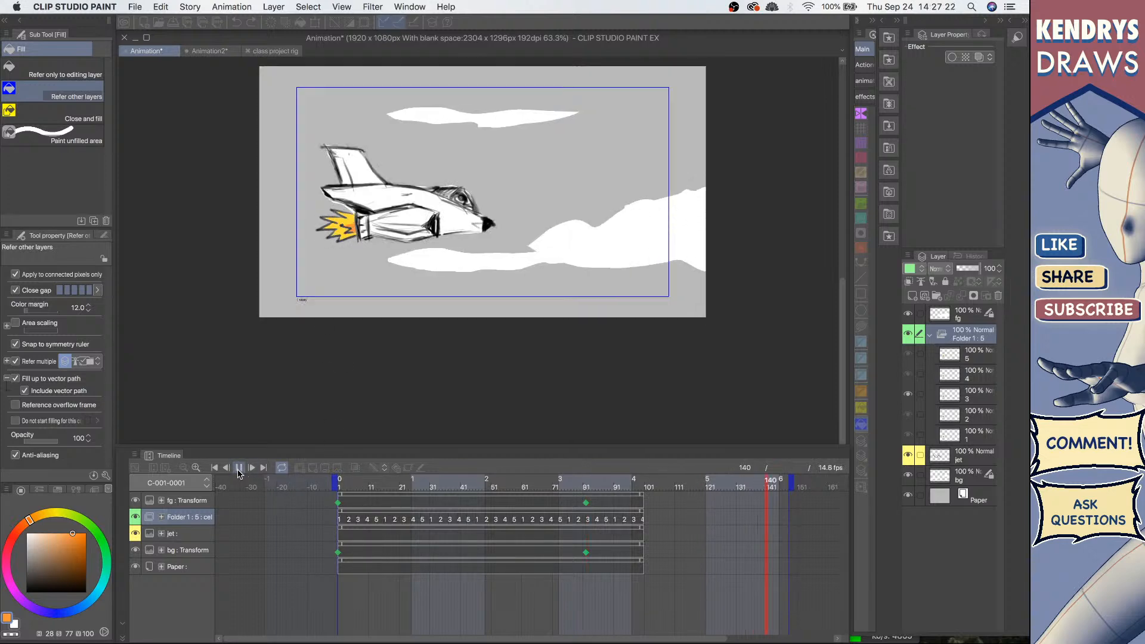
key("space")
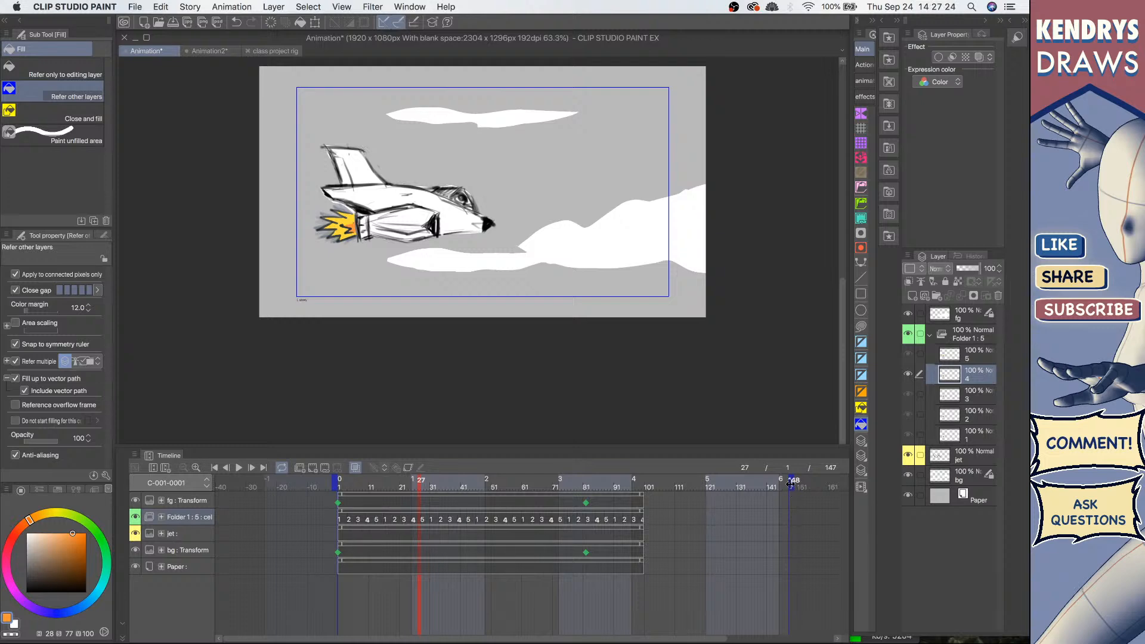
left_click_drag(646, 479, 647, 479)
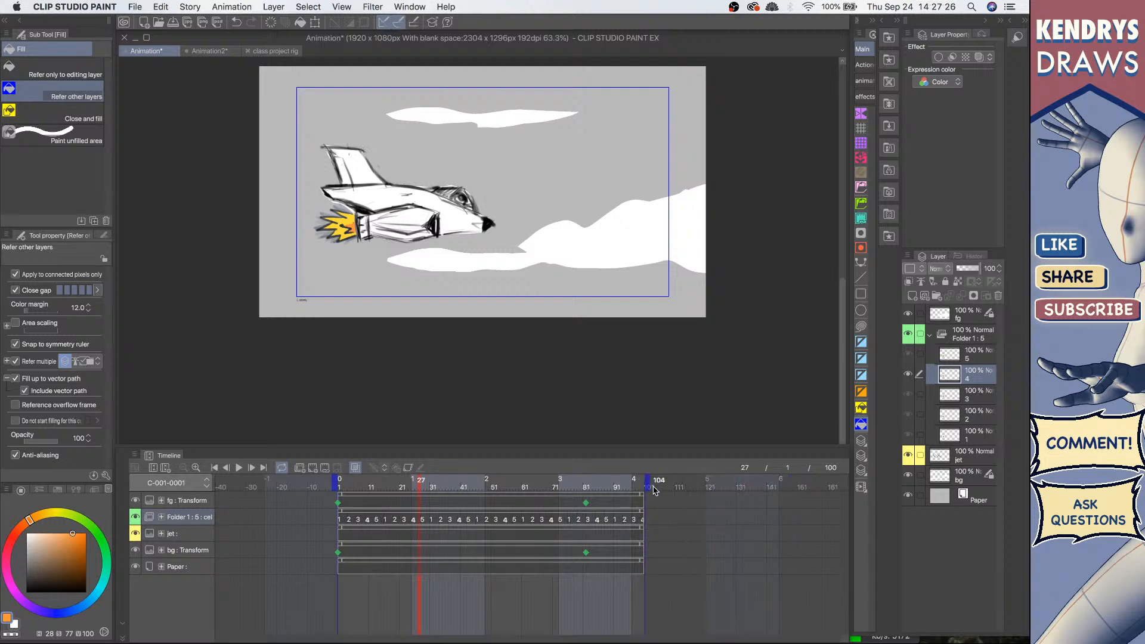
Step: Play the animation again and select the fg transform keyframes at frames 1 and 82
key("space")
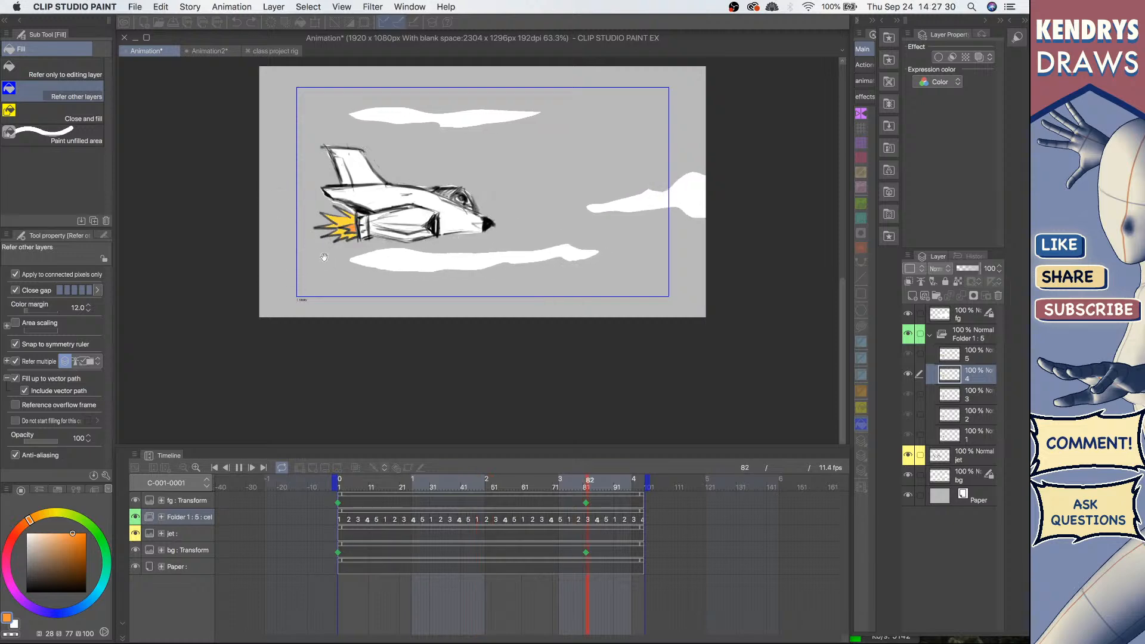
left_click(361, 527)
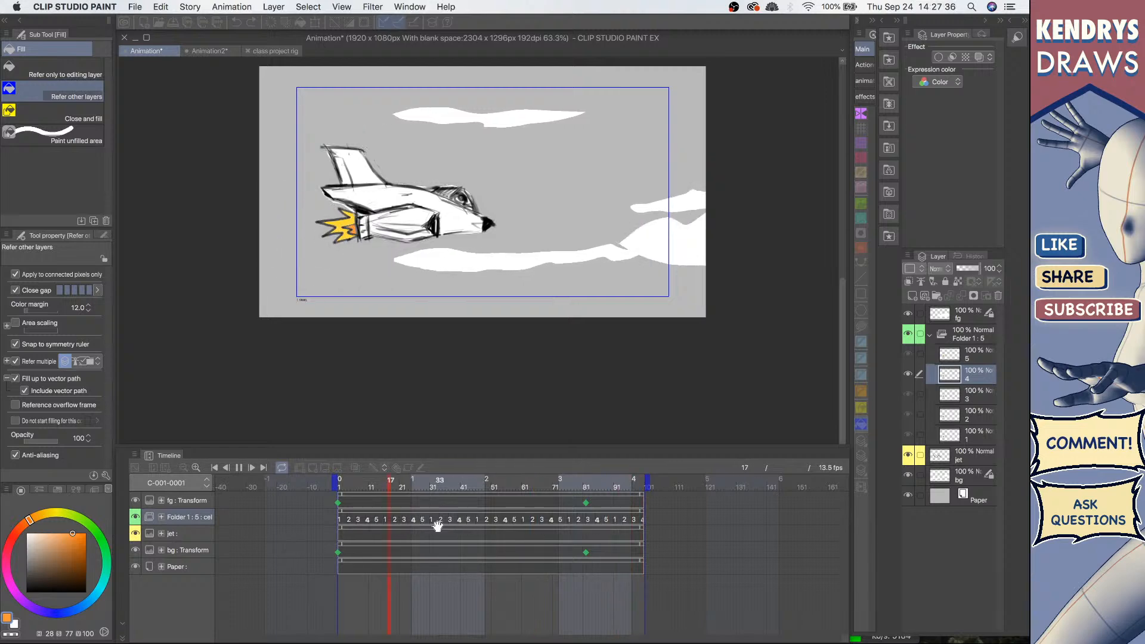
left_click(339, 504)
left_click(588, 505)
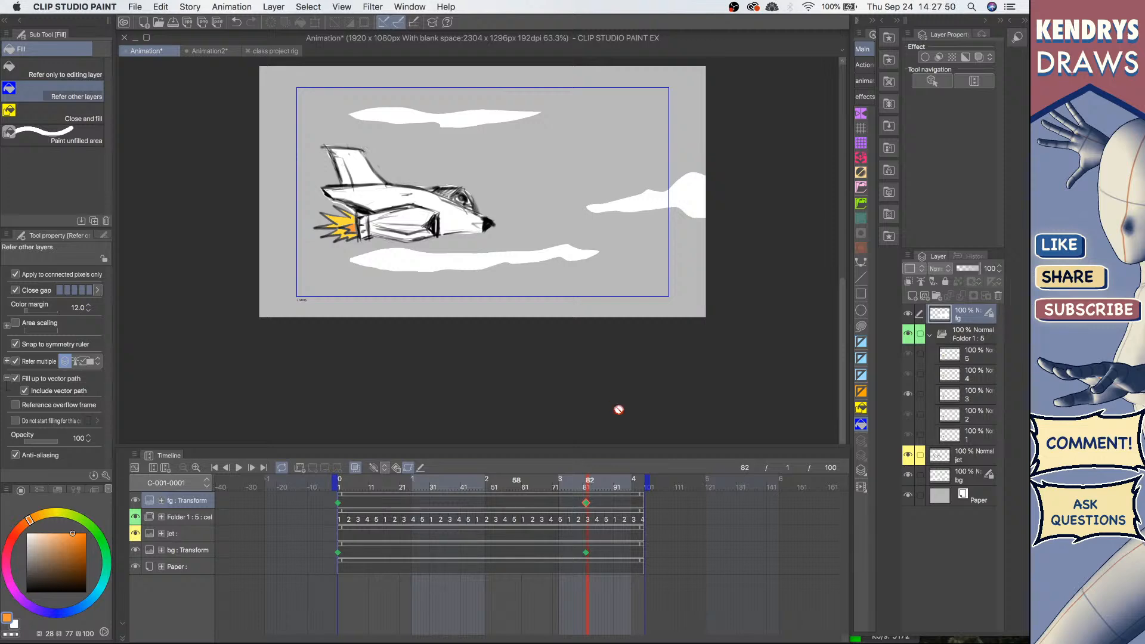
Step: Move the fg transform keyframe from frame 82 to frame 47
left_click(609, 508)
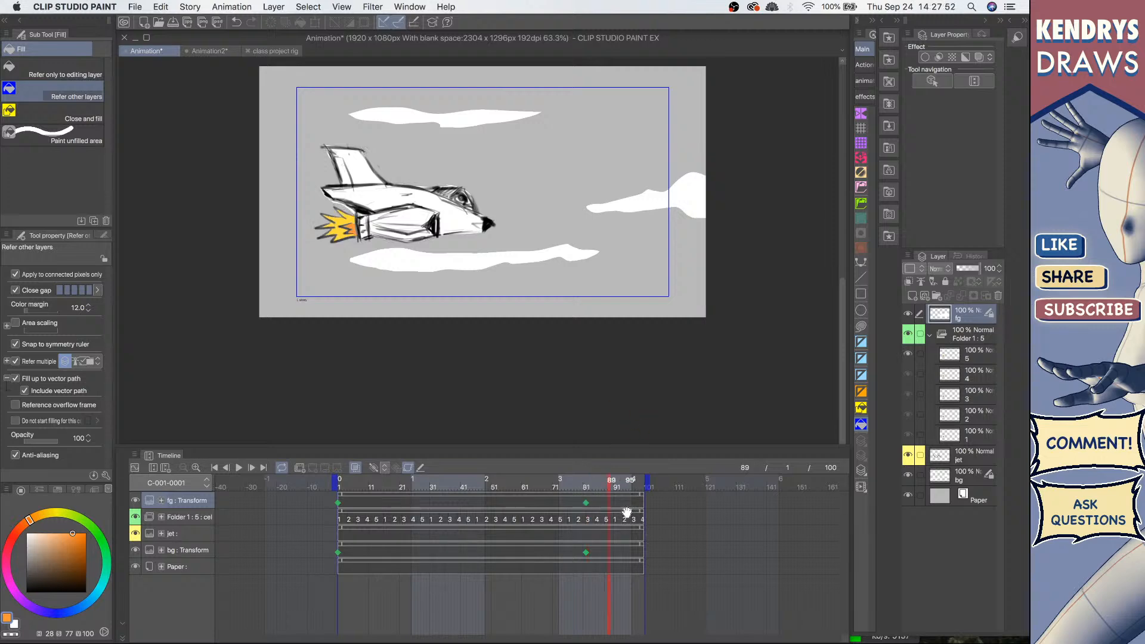
left_click(586, 504)
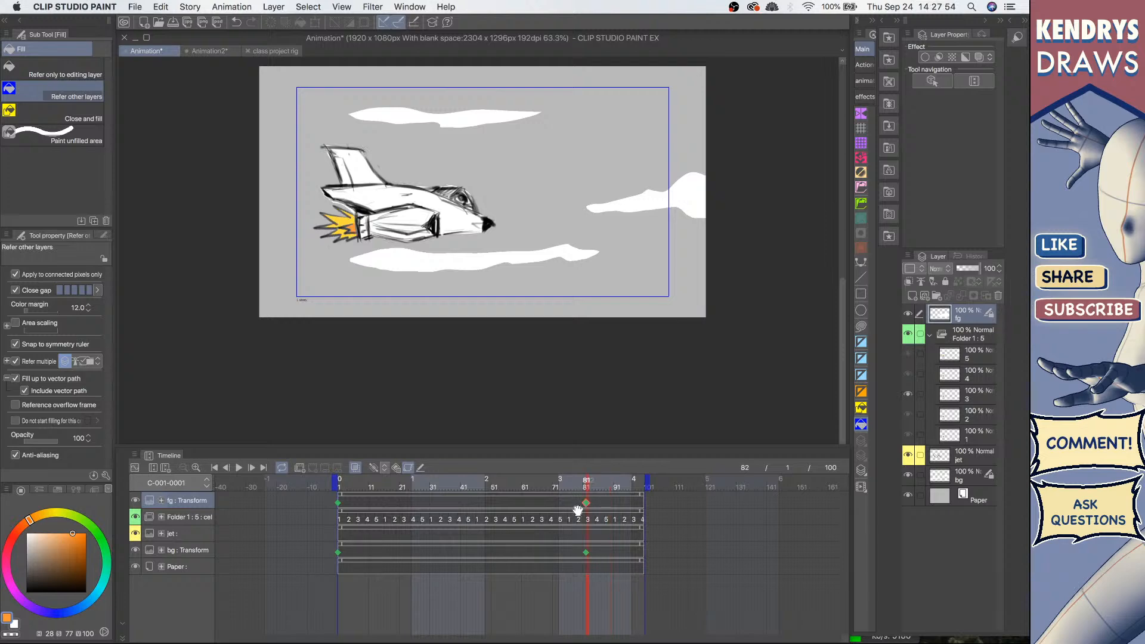
left_click(338, 504)
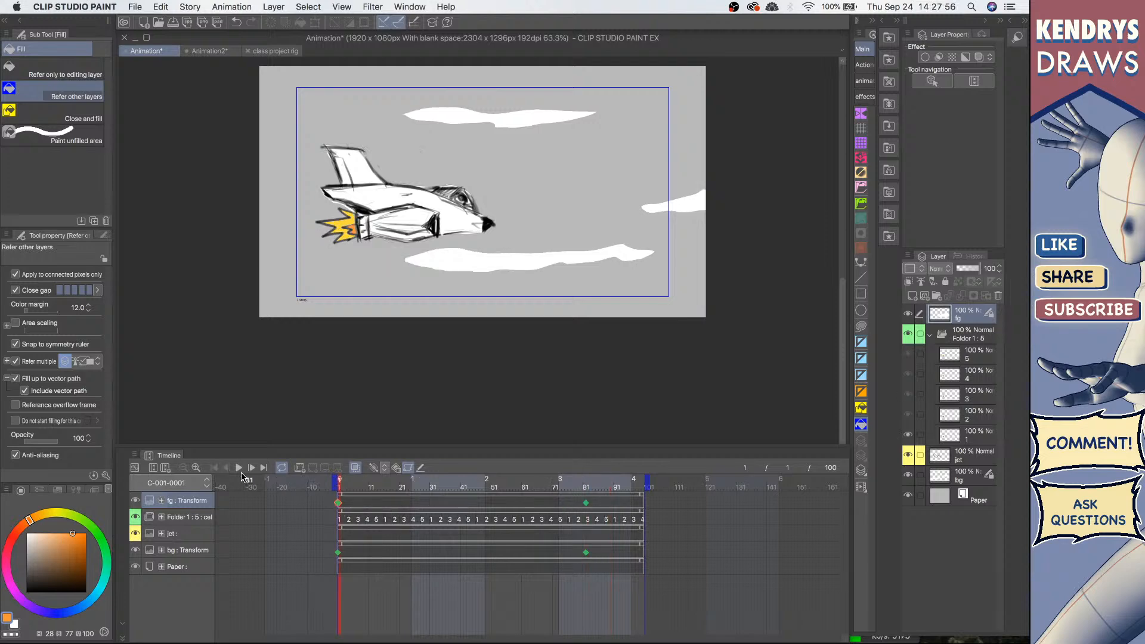
left_click(587, 504)
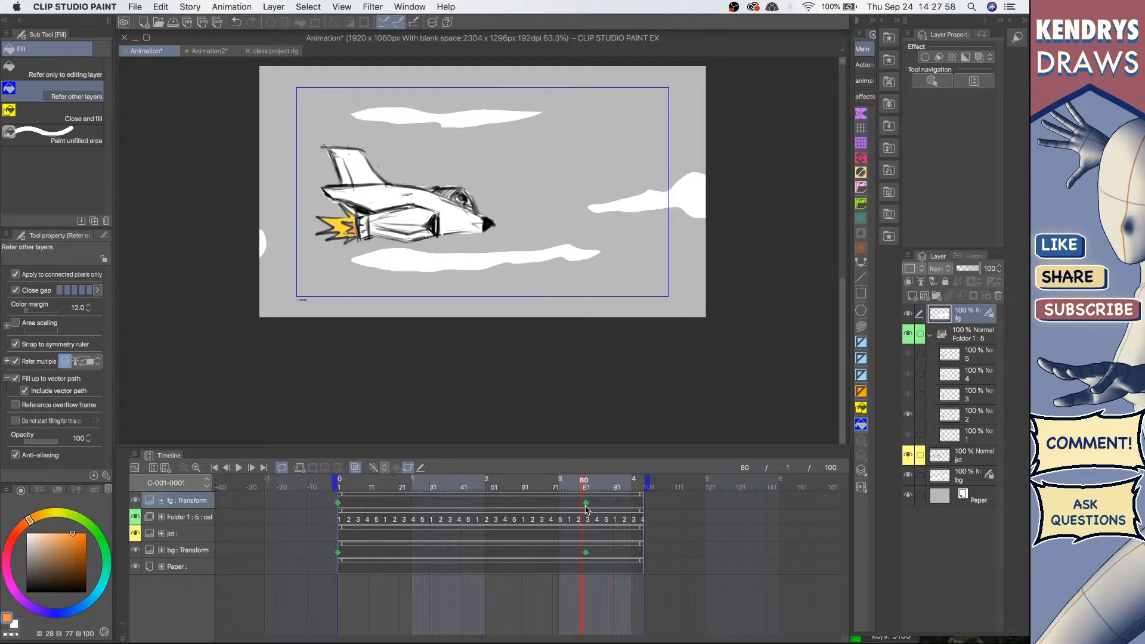
left_click_drag(587, 504, 478, 504)
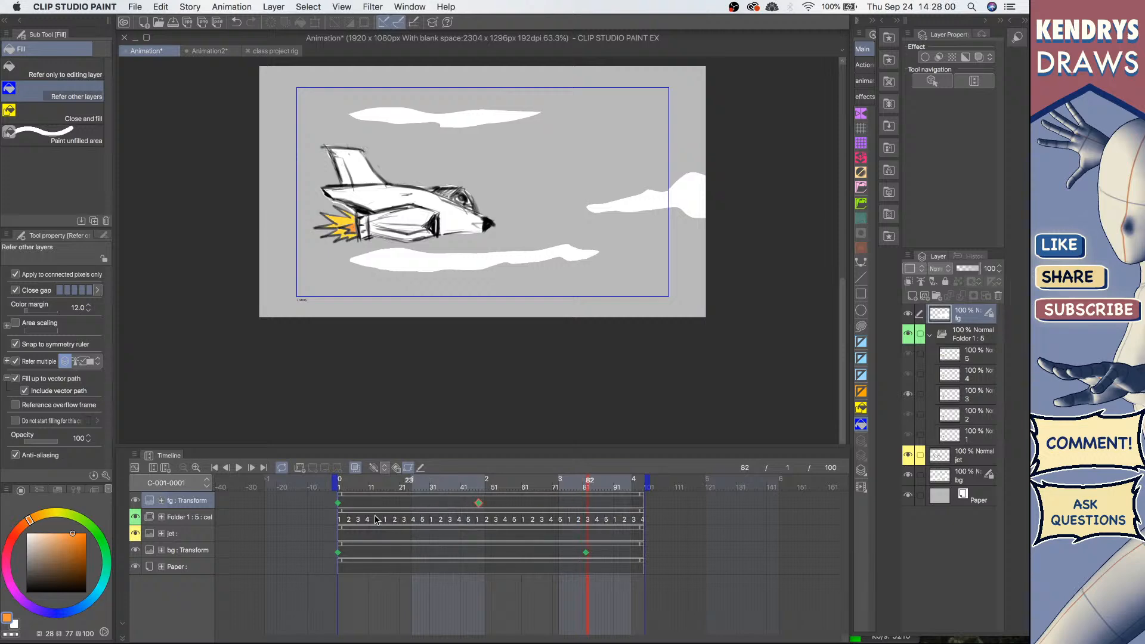
Step: Play the animation to preview the moved fg keyframe, then select it again
left_click(239, 468)
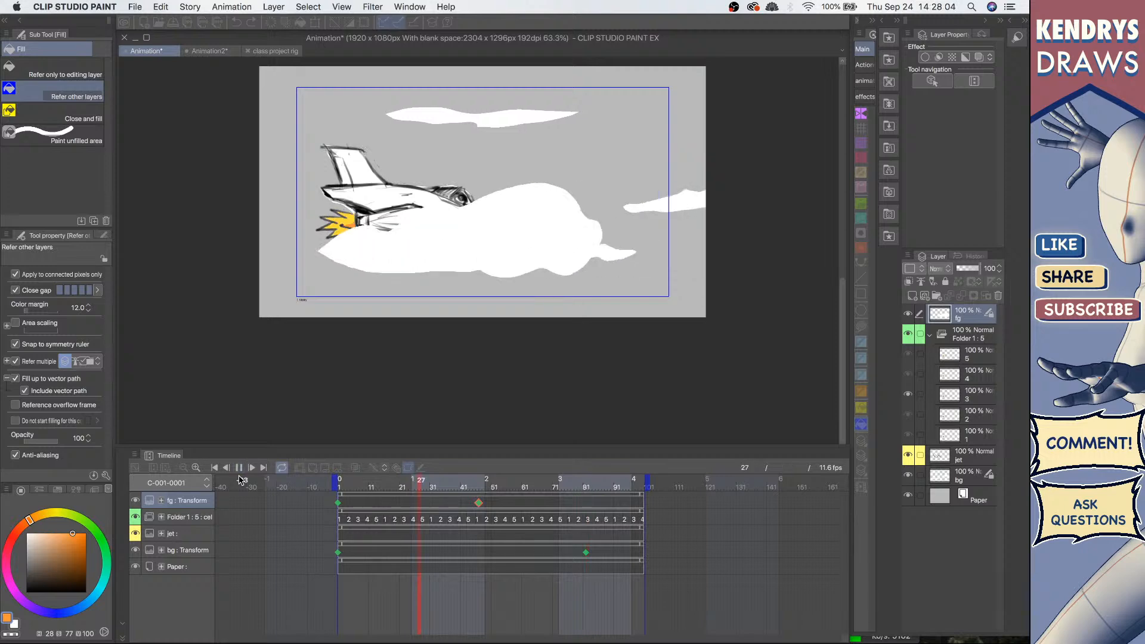
left_click(239, 468)
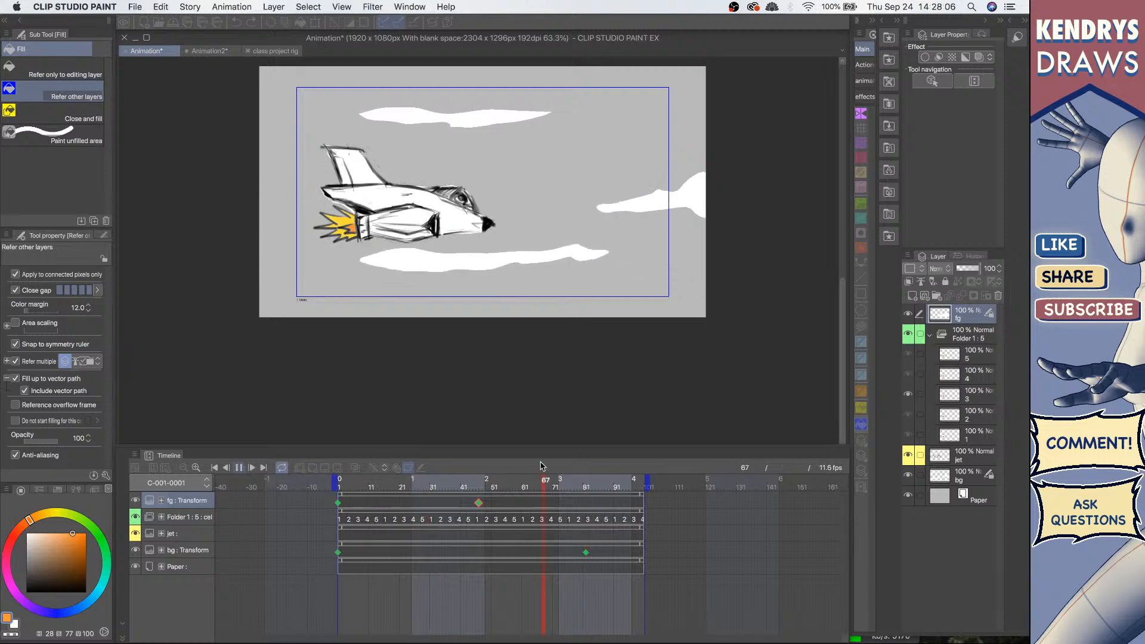
left_click(479, 503)
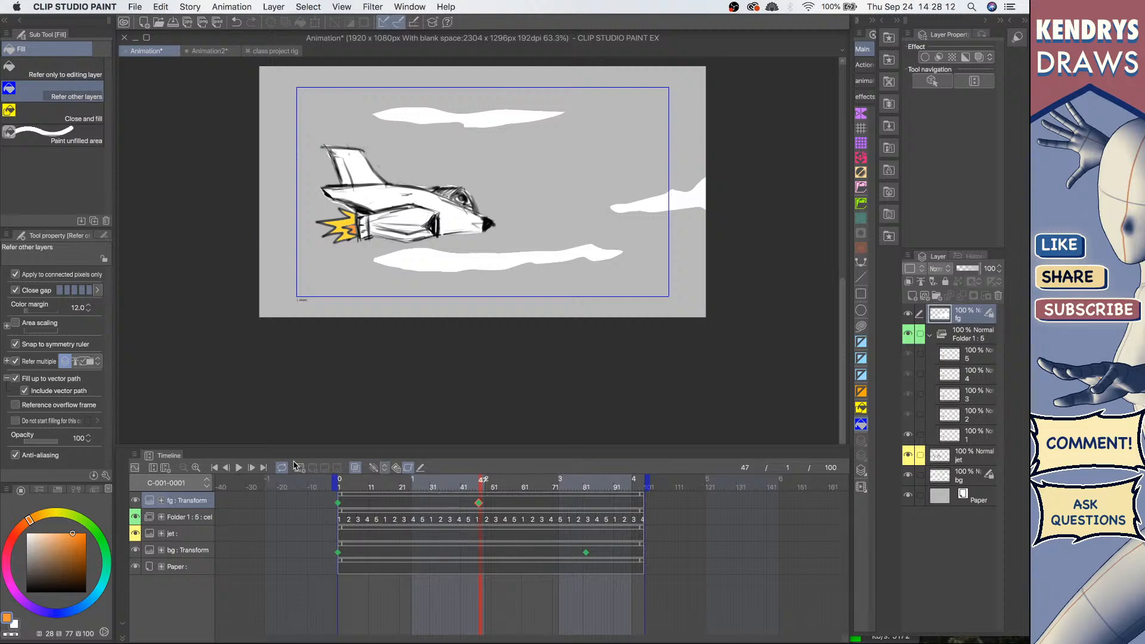
left_click(339, 504)
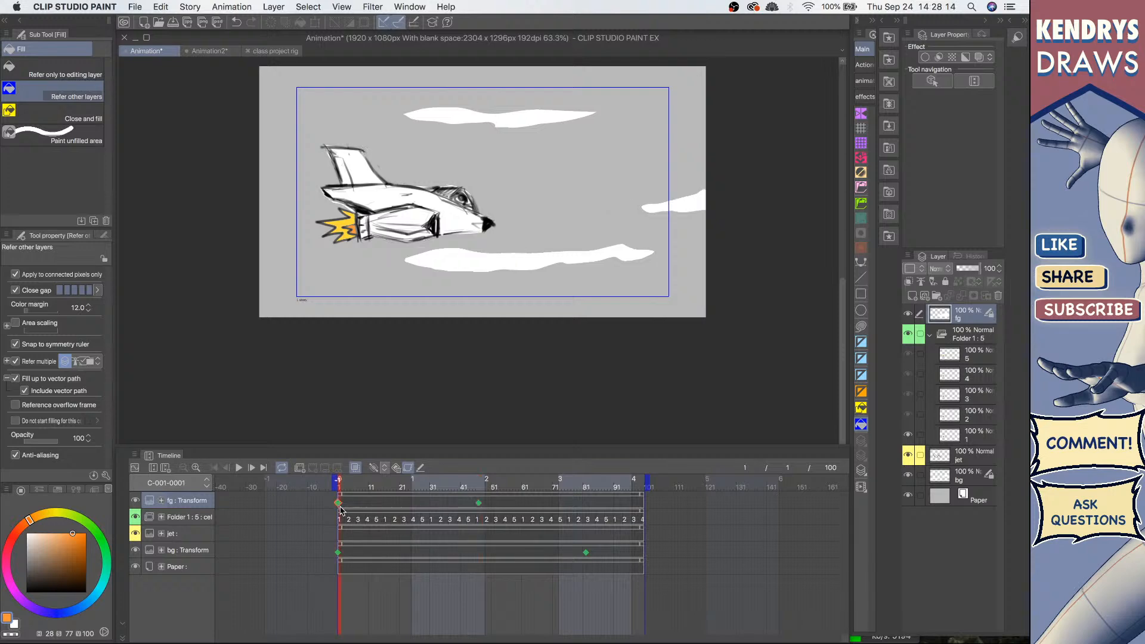
left_click(479, 505)
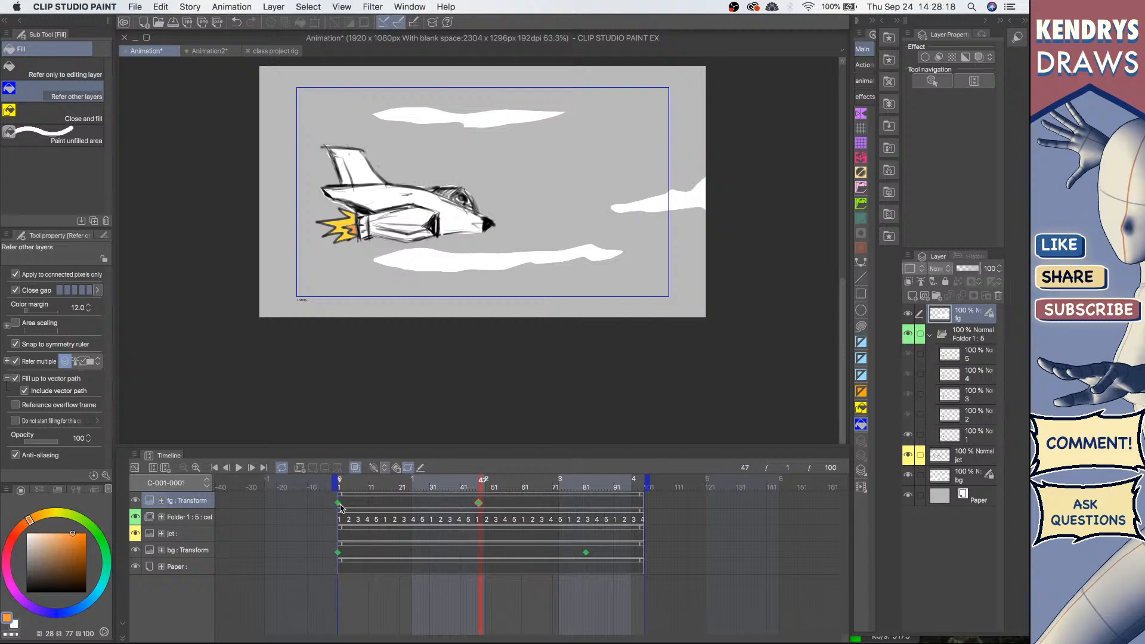
Step: Switch the fg keyframe at frame 47 to hold interpolation
right_click(475, 502)
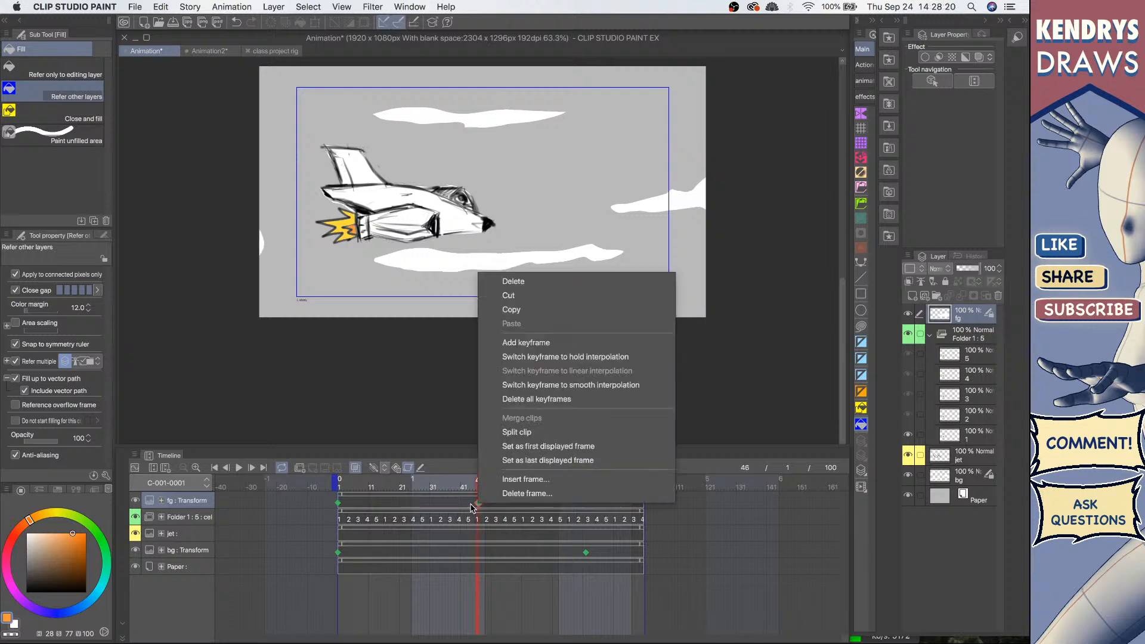
left_click(444, 504)
left_click(476, 506)
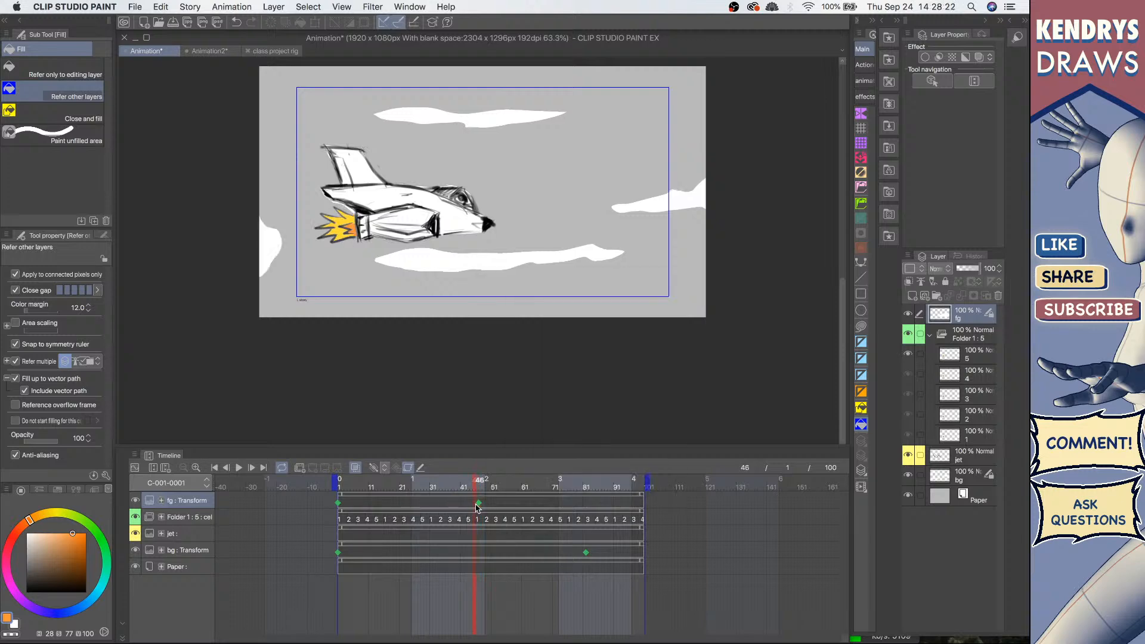
left_click(478, 504)
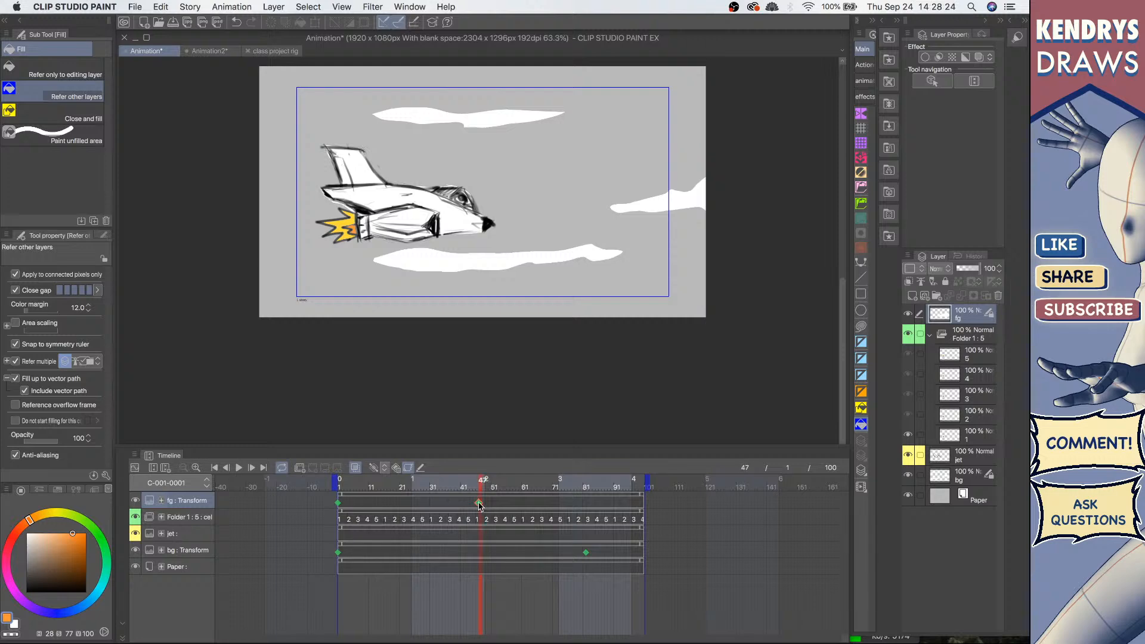
right_click(479, 505)
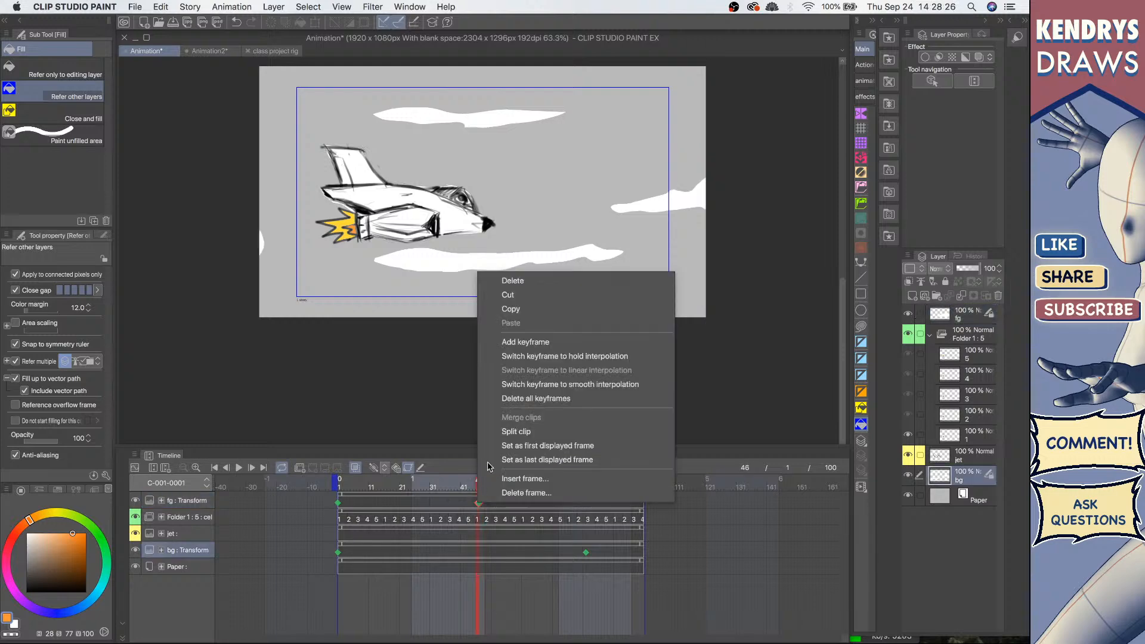
left_click(570, 358)
Step: Review the keyframe's interpolation options and set keyframe creation to linear interpolation
left_click(479, 504)
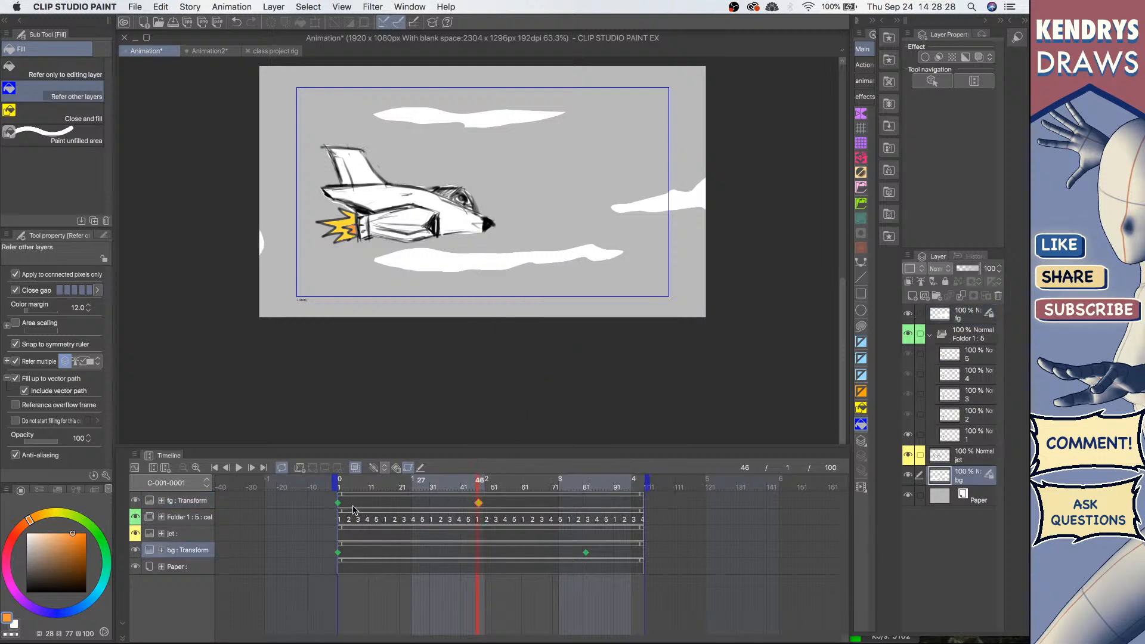
left_click(482, 508)
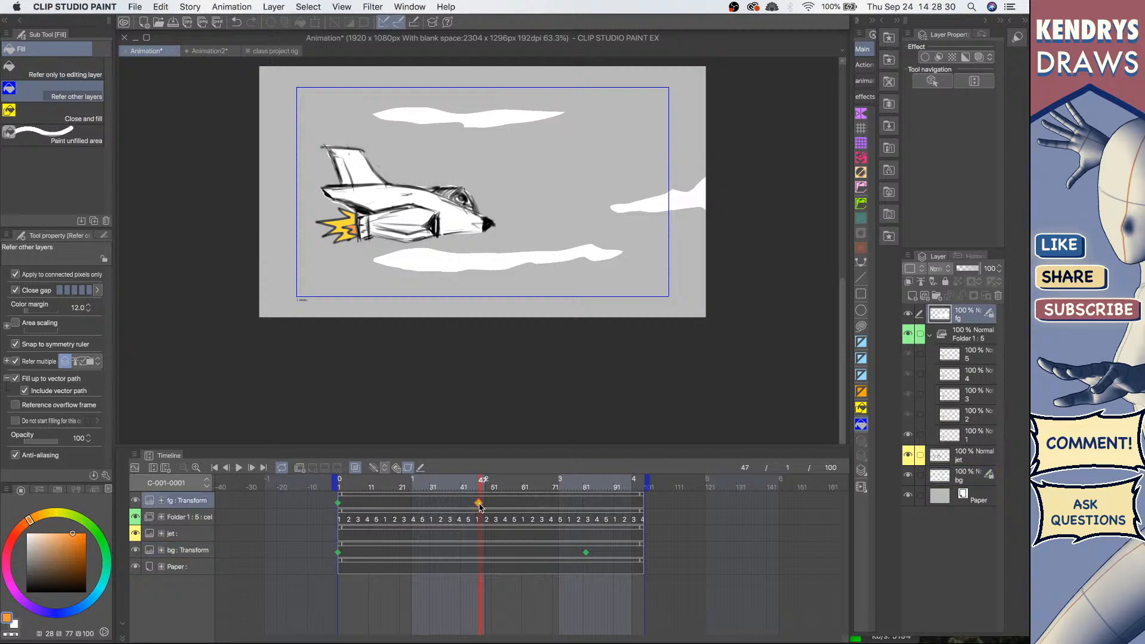
right_click(482, 508)
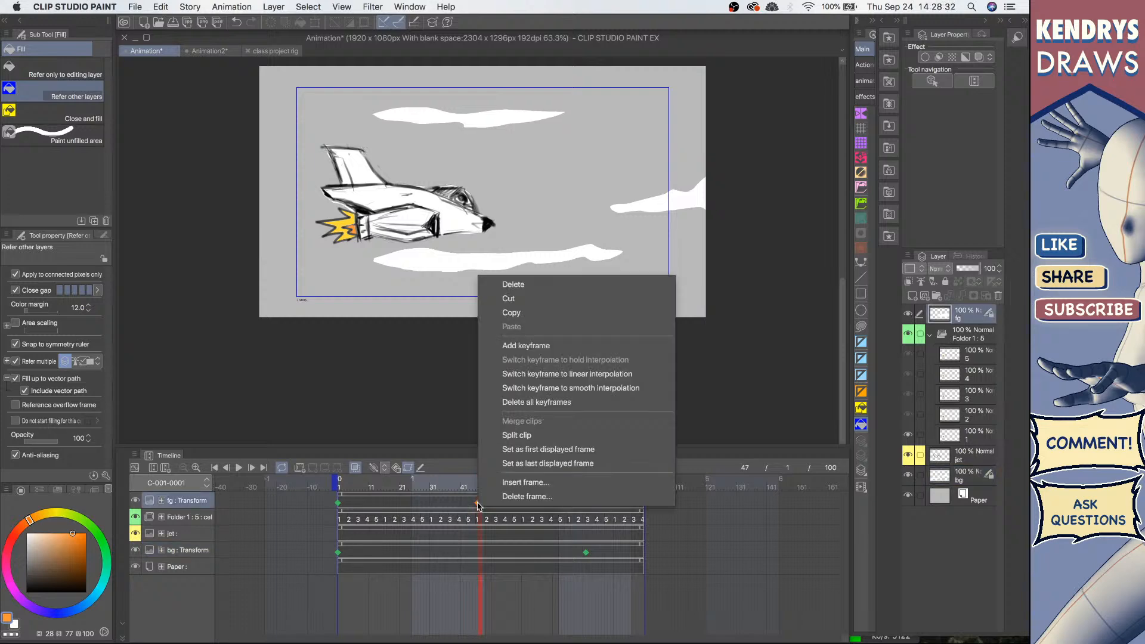
left_click(424, 508)
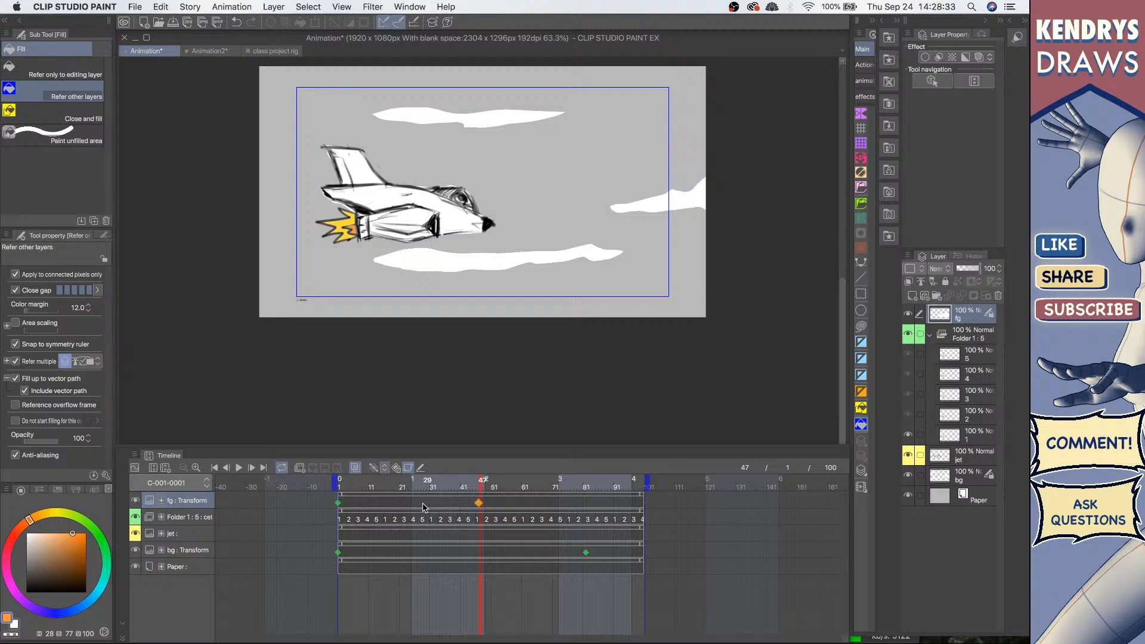
left_click(384, 467)
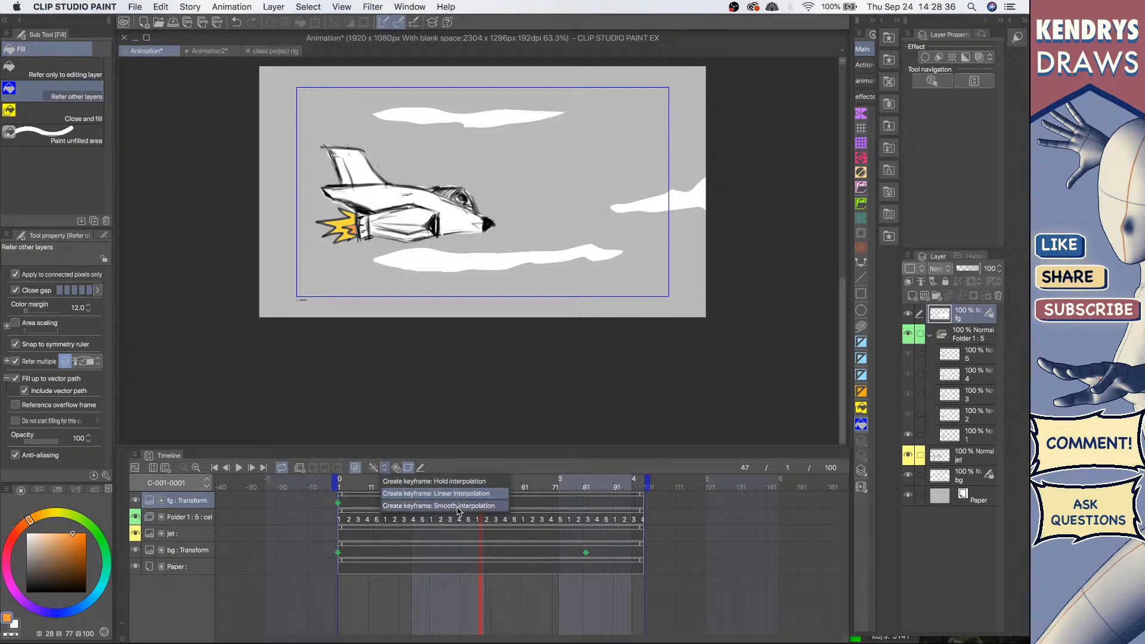
left_click(474, 494)
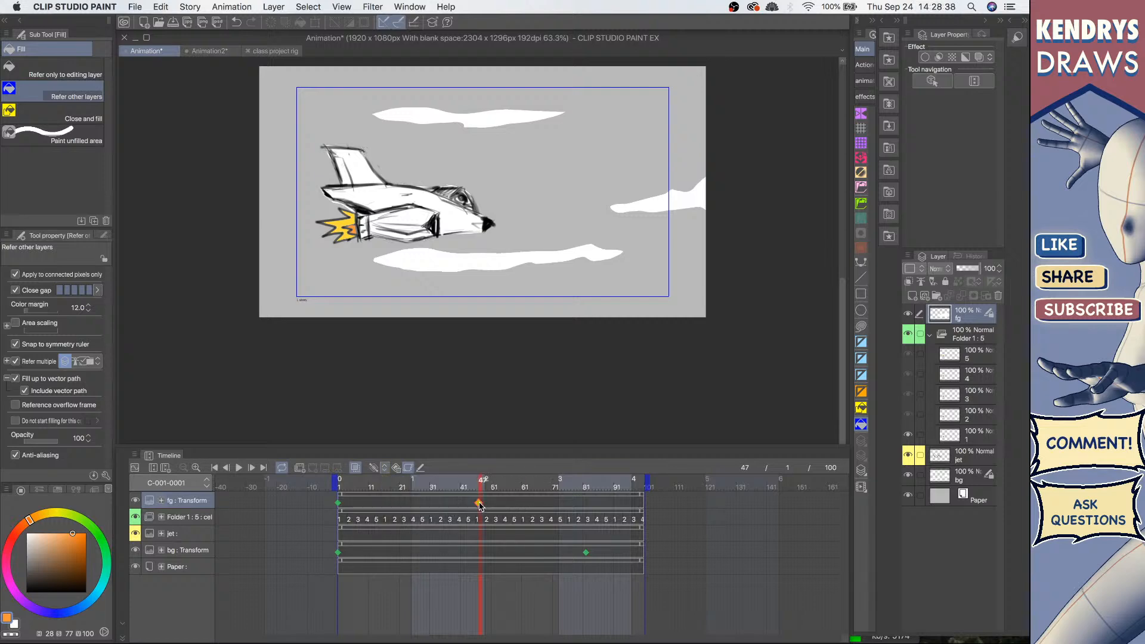
Step: Switch to the Object tool and scrub the timeline to inspect the fg layer's movement between keyframes
scroll(512, 268, "down", 2)
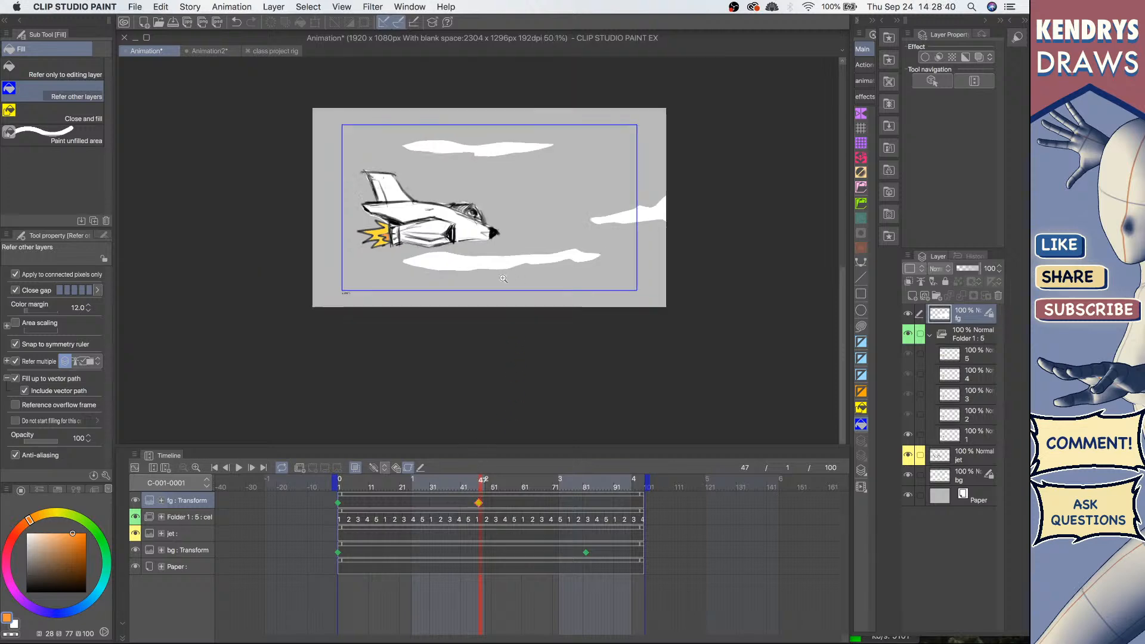
left_click(338, 502)
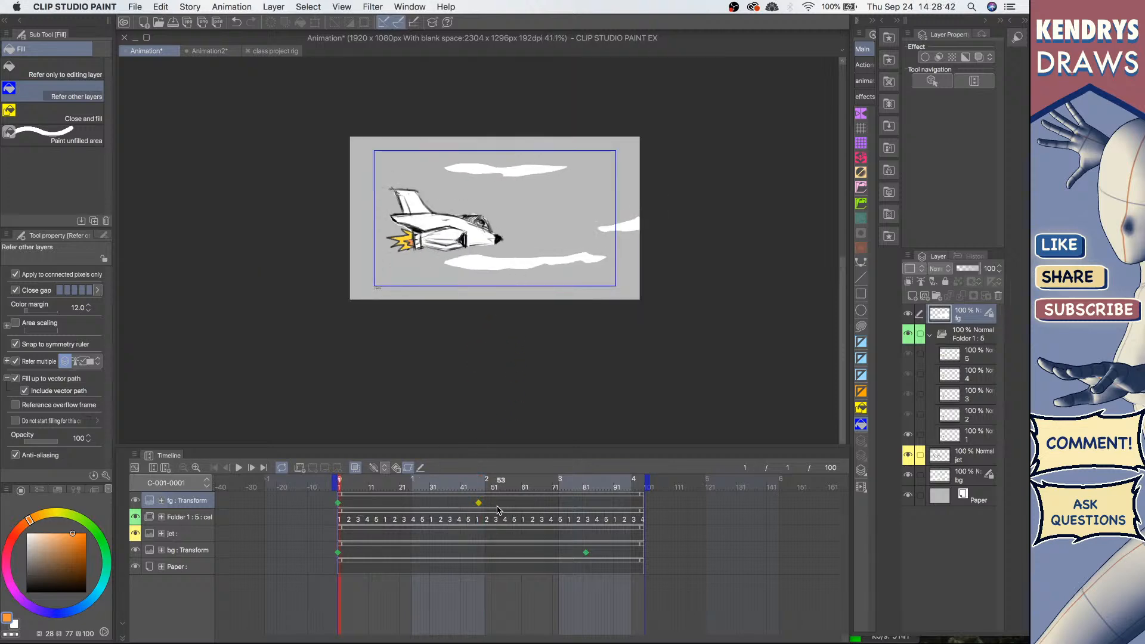
left_click(478, 503)
key("o")
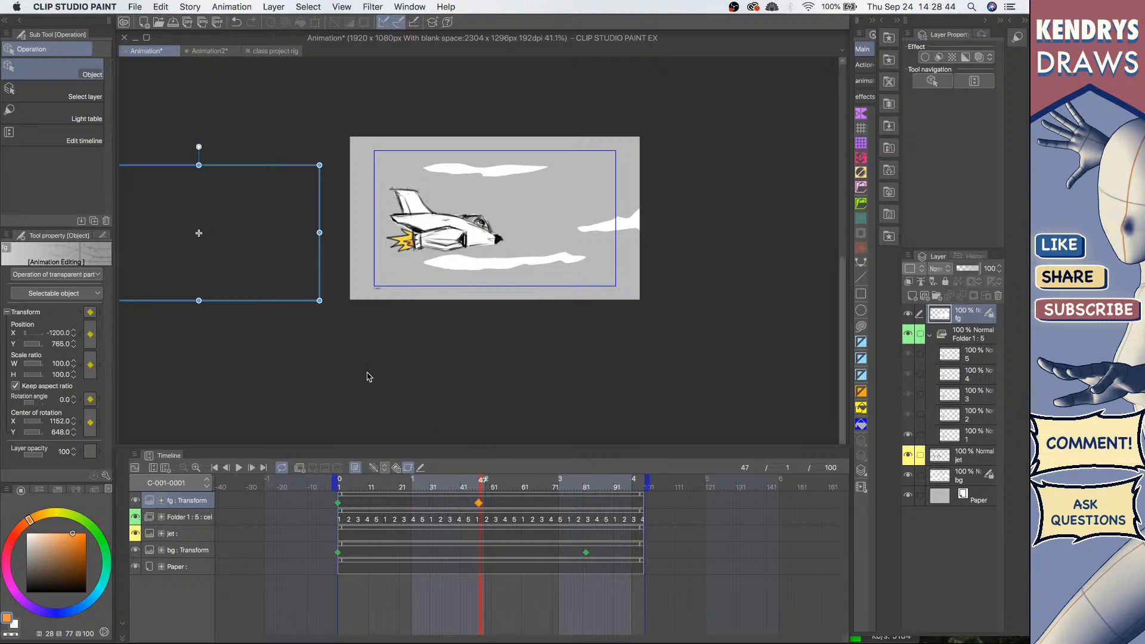
left_click(338, 503)
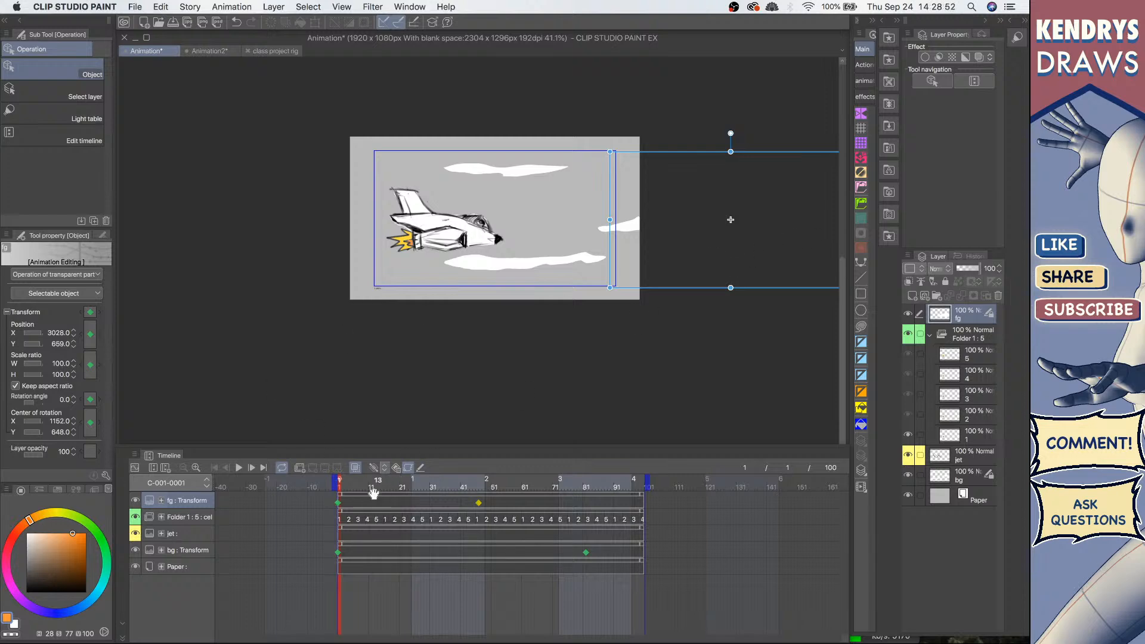
left_click_drag(429, 502, 482, 507)
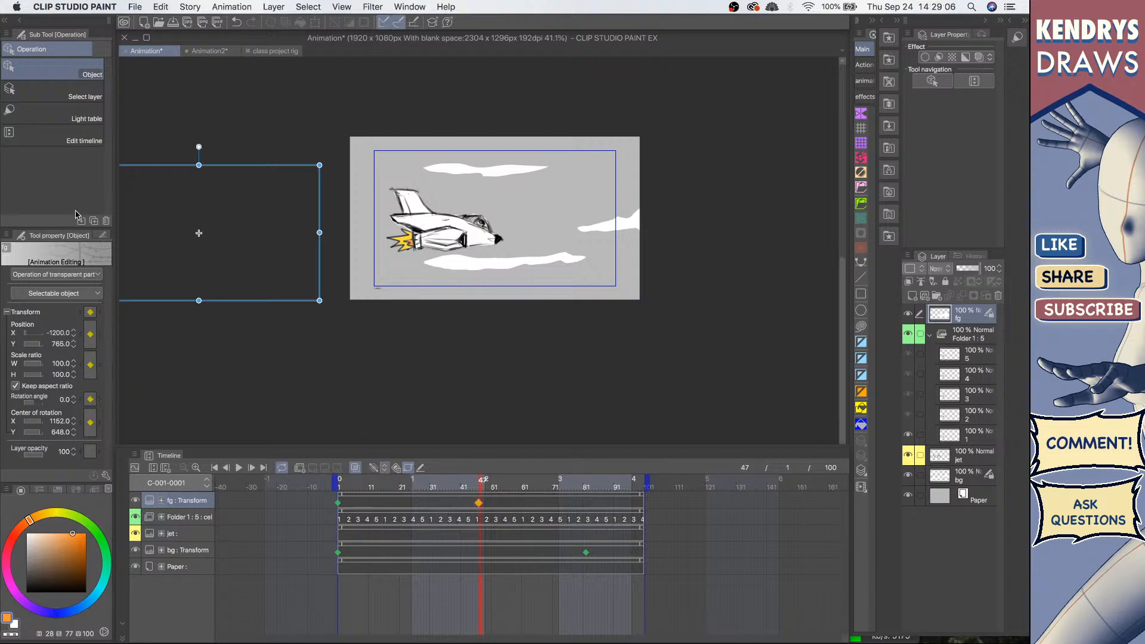
left_click(508, 503)
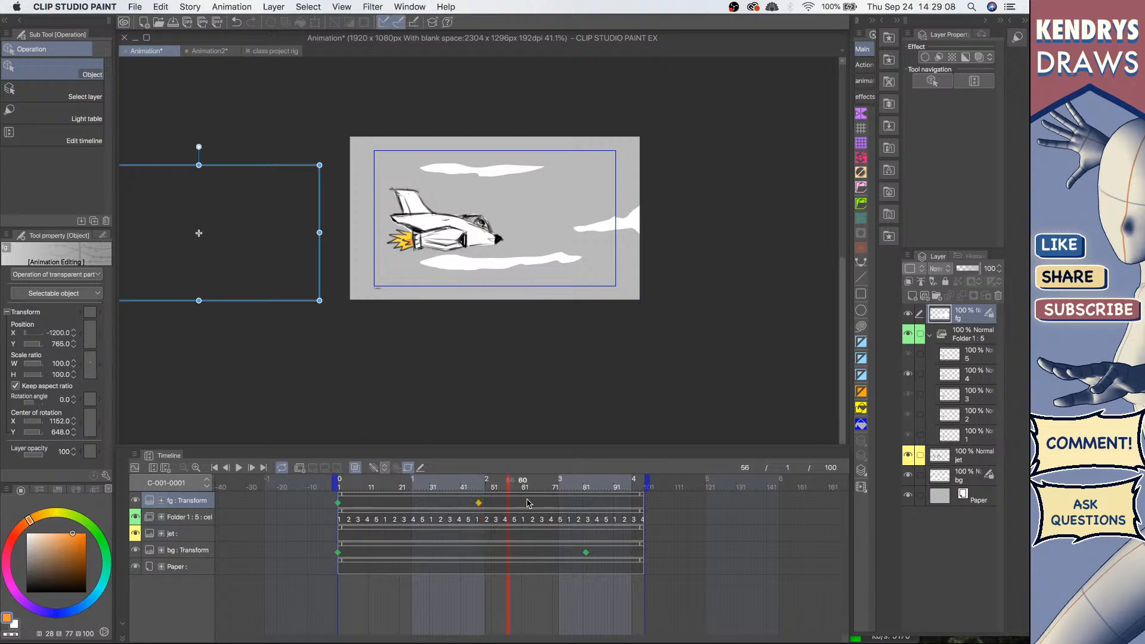
left_click_drag(527, 503, 321, 511)
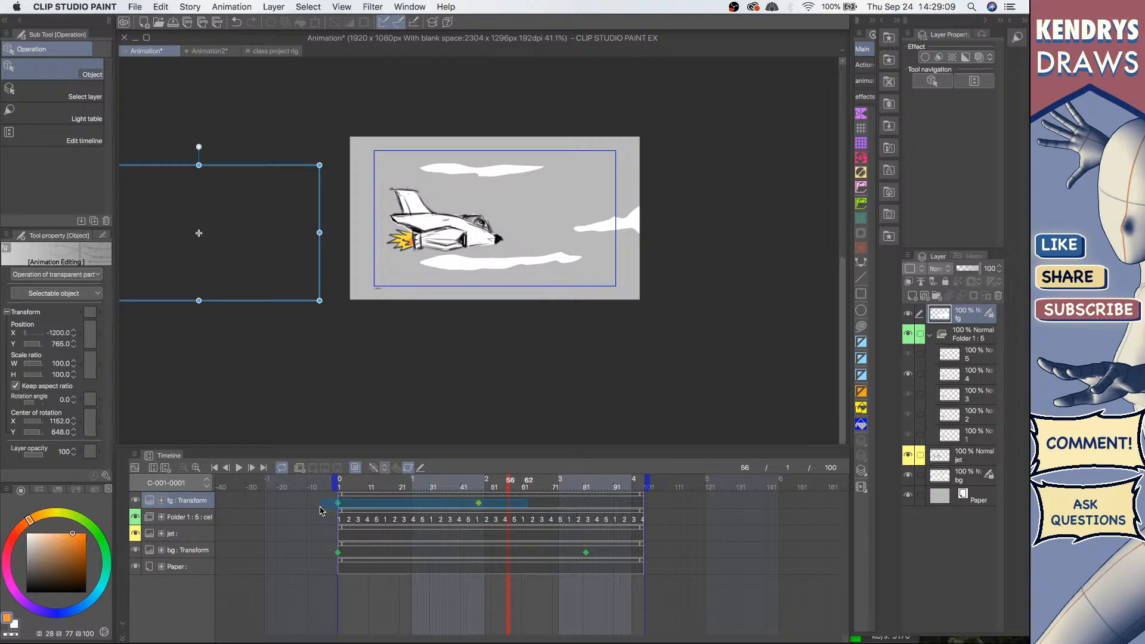
left_click(529, 502)
left_click_drag(538, 498, 322, 519)
left_click(451, 504)
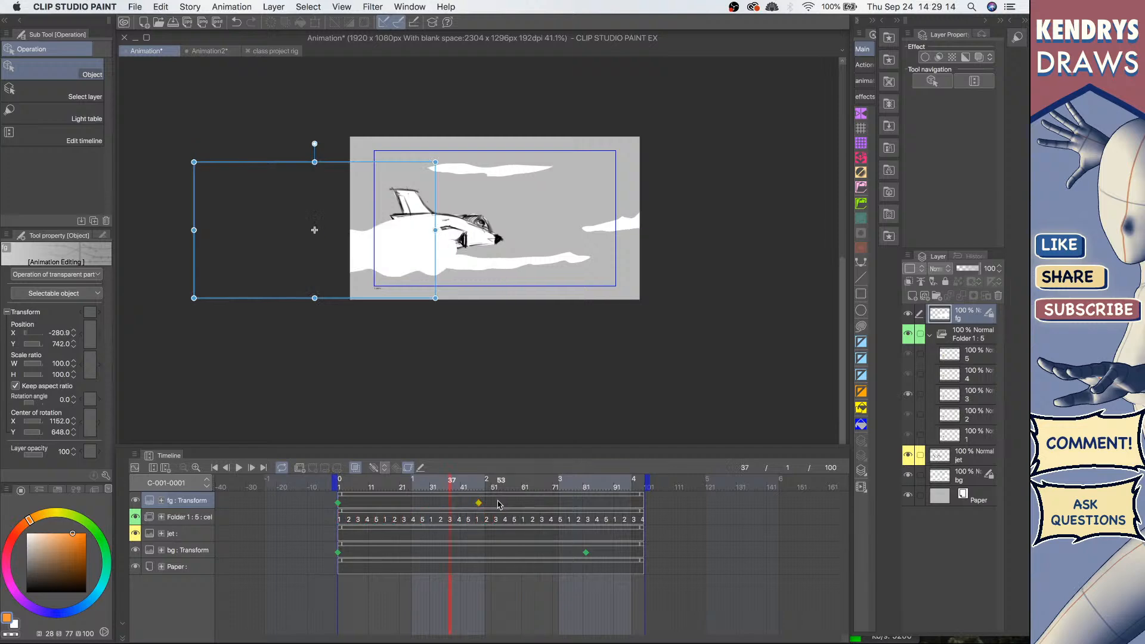
left_click_drag(499, 503, 308, 510)
Step: Copy the fg transform keyframes at frames 1 and 47 and paste them starting at frame 50
right_click(481, 504)
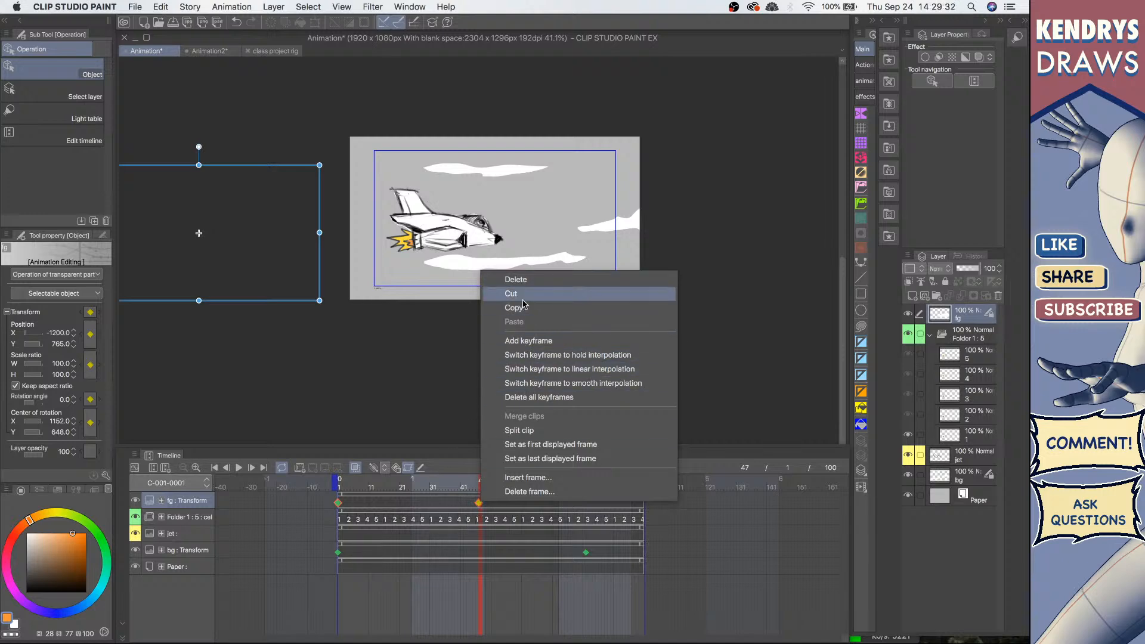
left_click(449, 502)
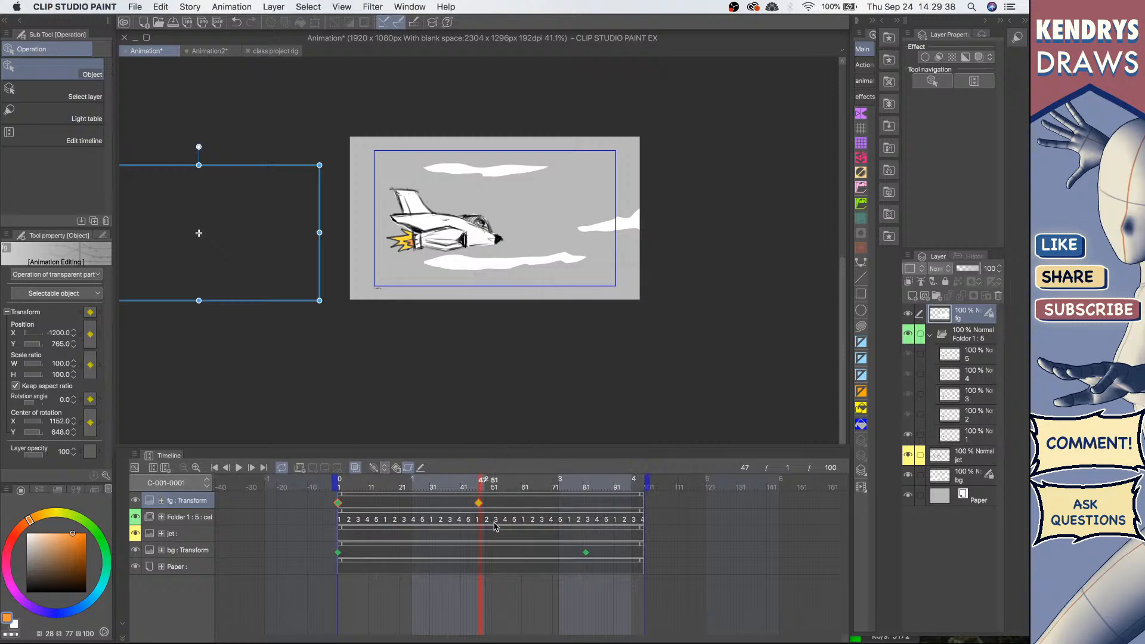
left_click(514, 498)
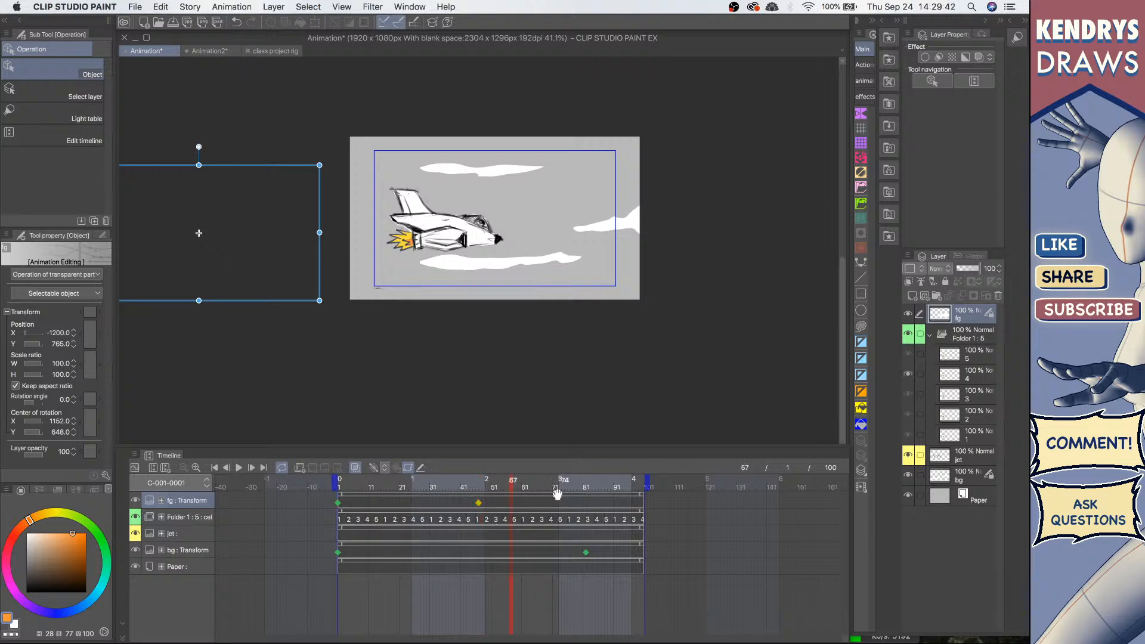
left_click(494, 490)
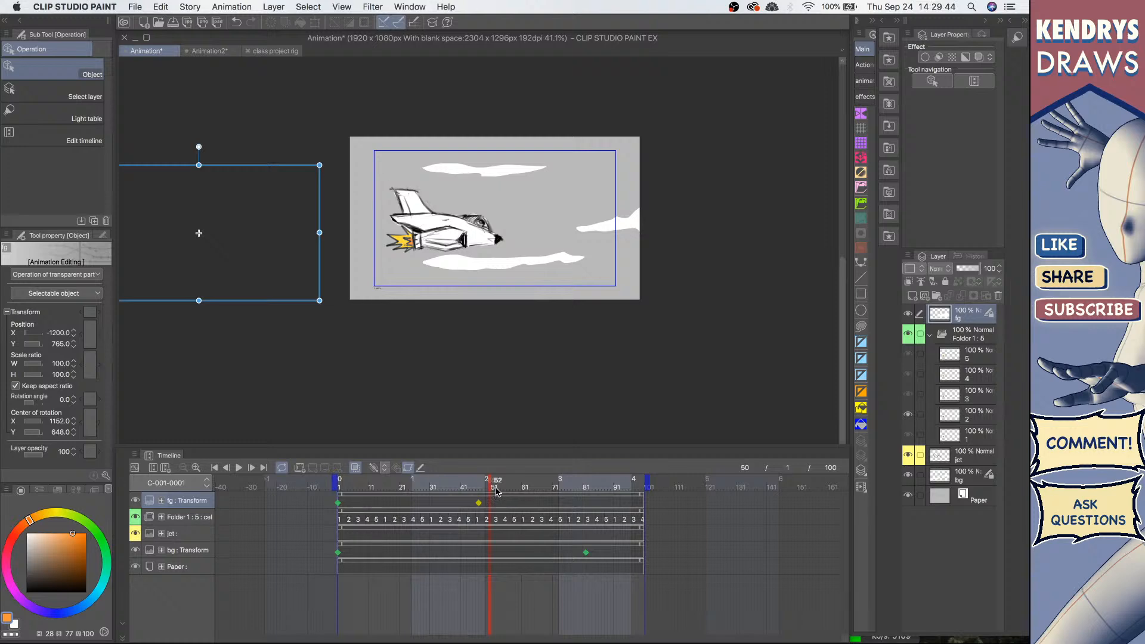
key("super+v")
Step: Play the animation from the first frame and select the fg keyframe at frame 1
left_click(213, 467)
left_click(239, 468)
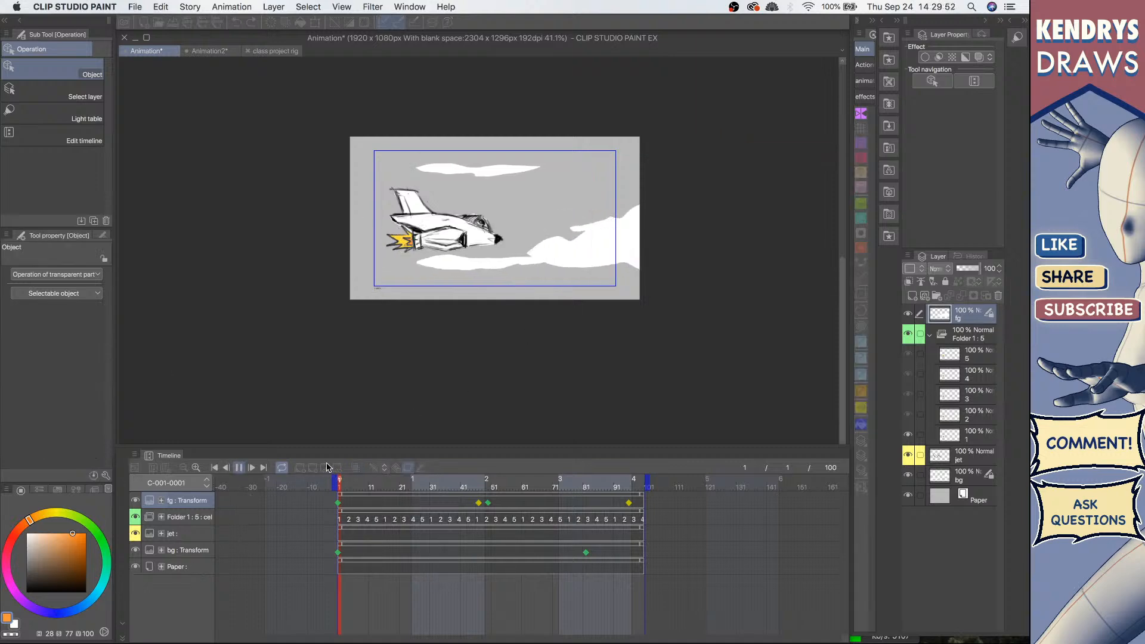
left_click(239, 468)
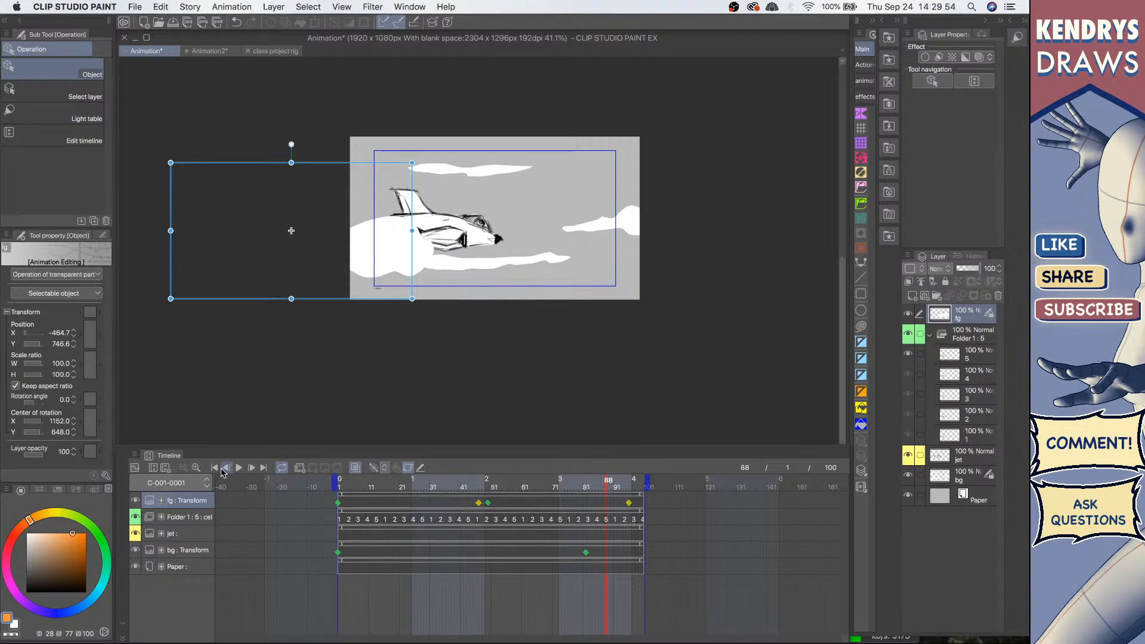
left_click(215, 468)
left_click(239, 470)
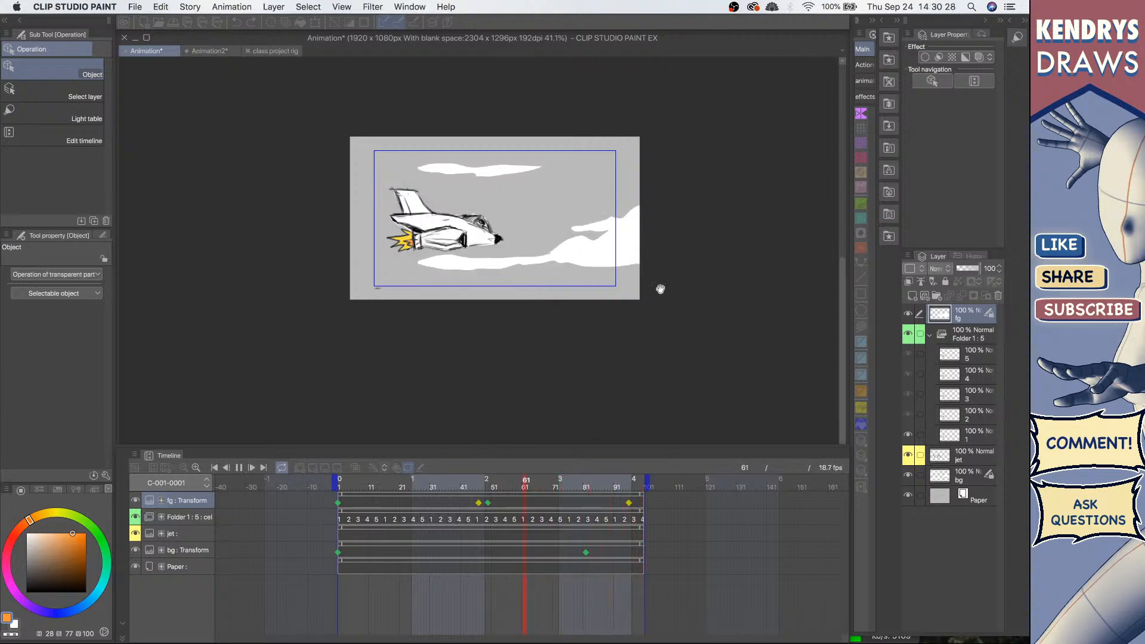
left_click(338, 503)
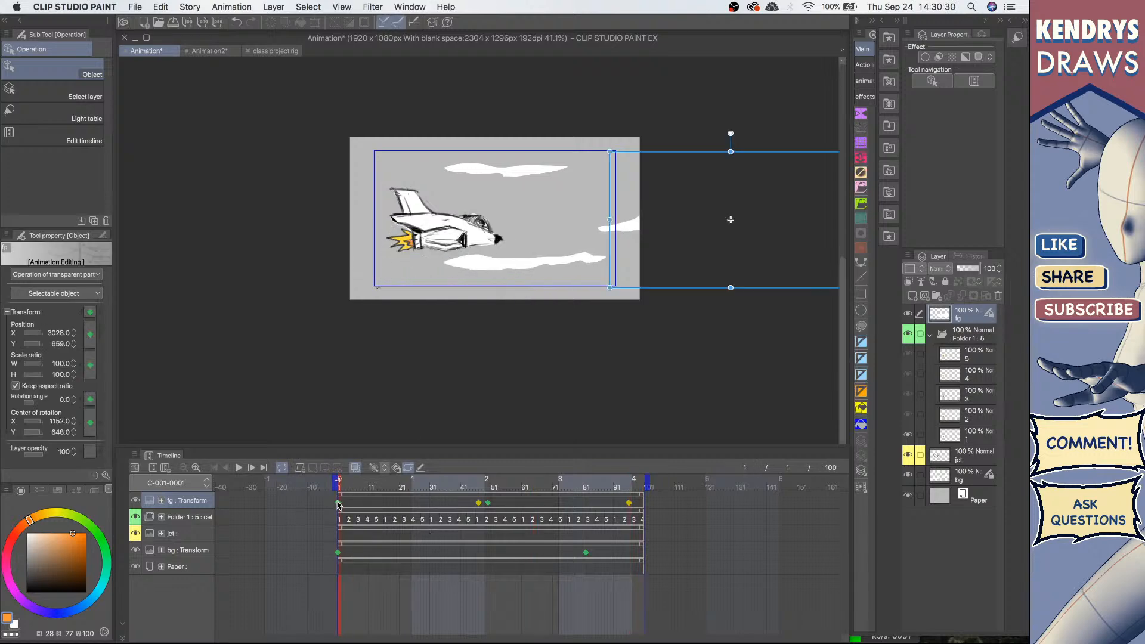
Step: Play the jet animation from the fg keyframe near frame 50 and stop playback
left_click(487, 503)
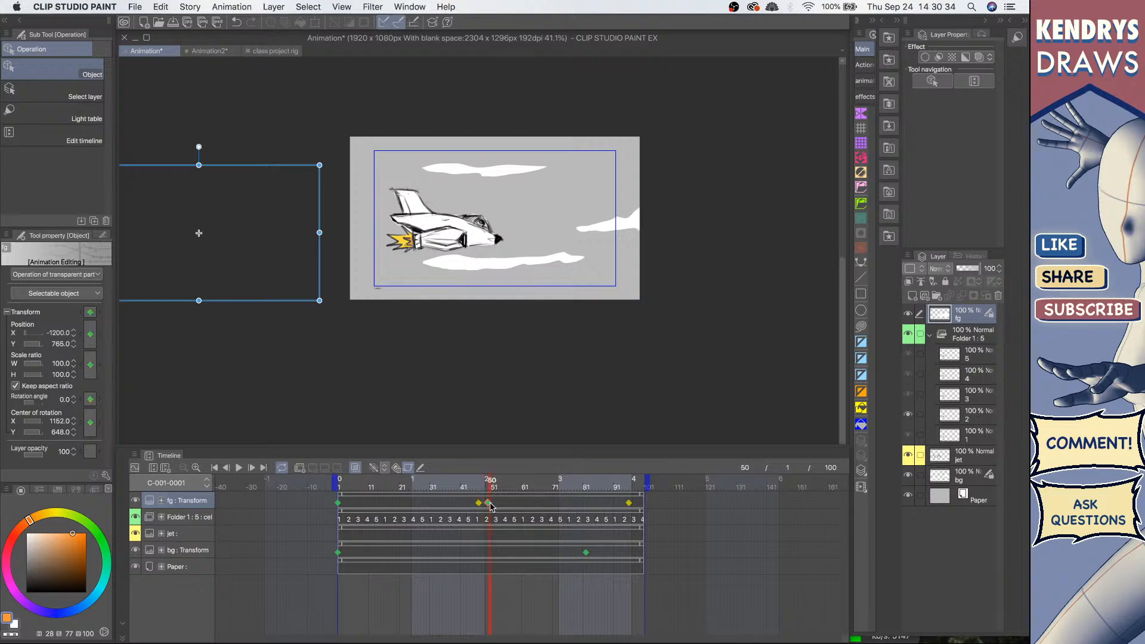
left_click(239, 468)
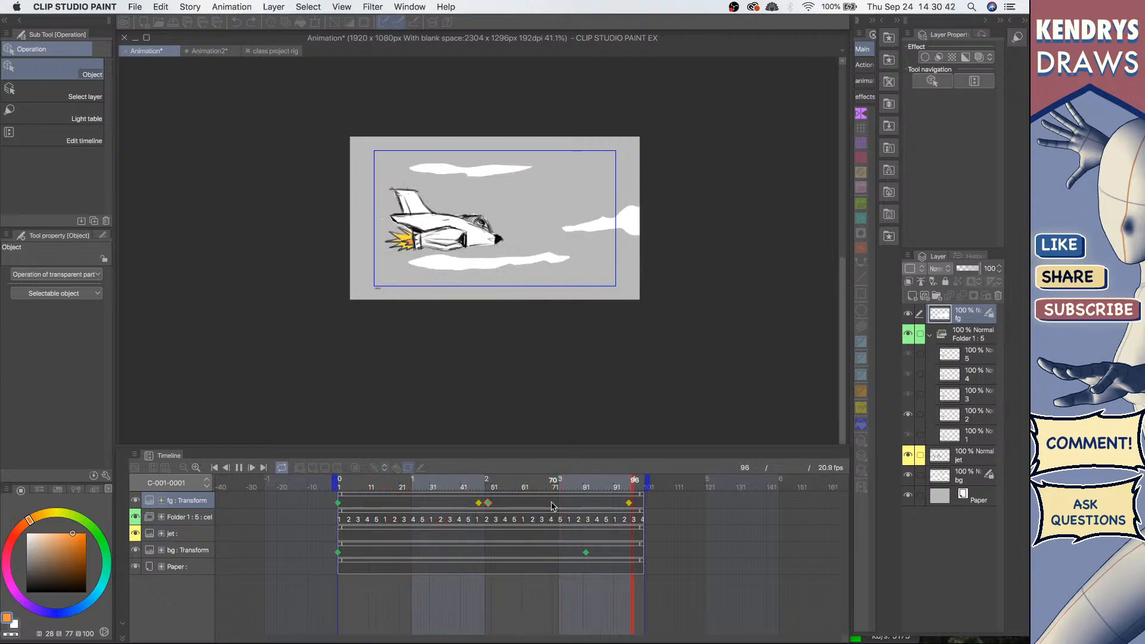
left_click(238, 469)
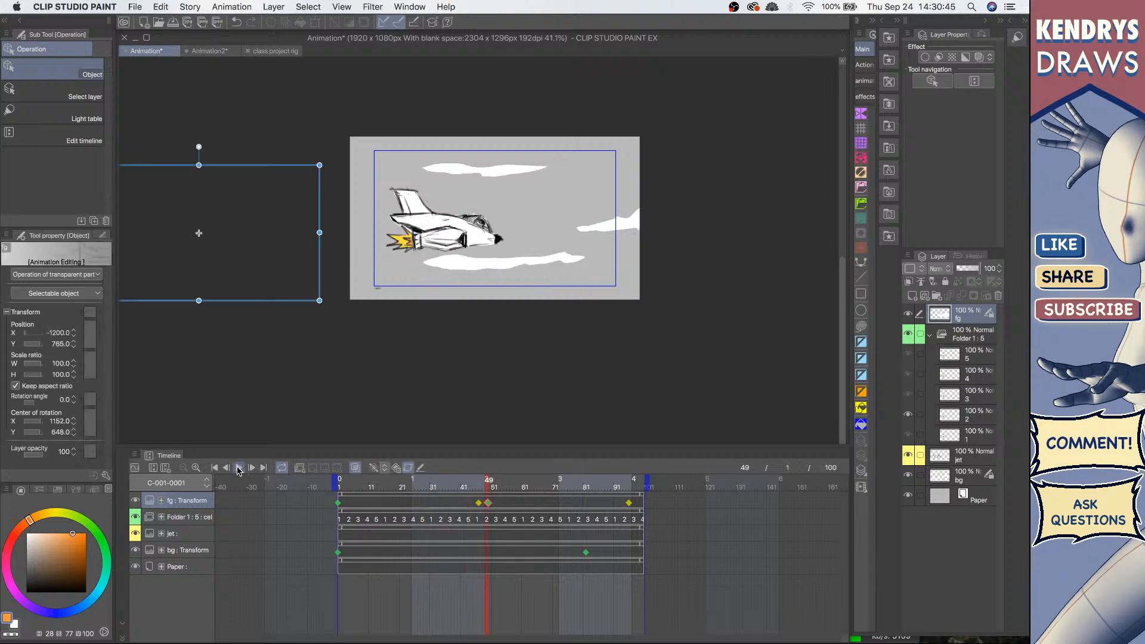
left_click(132, 6)
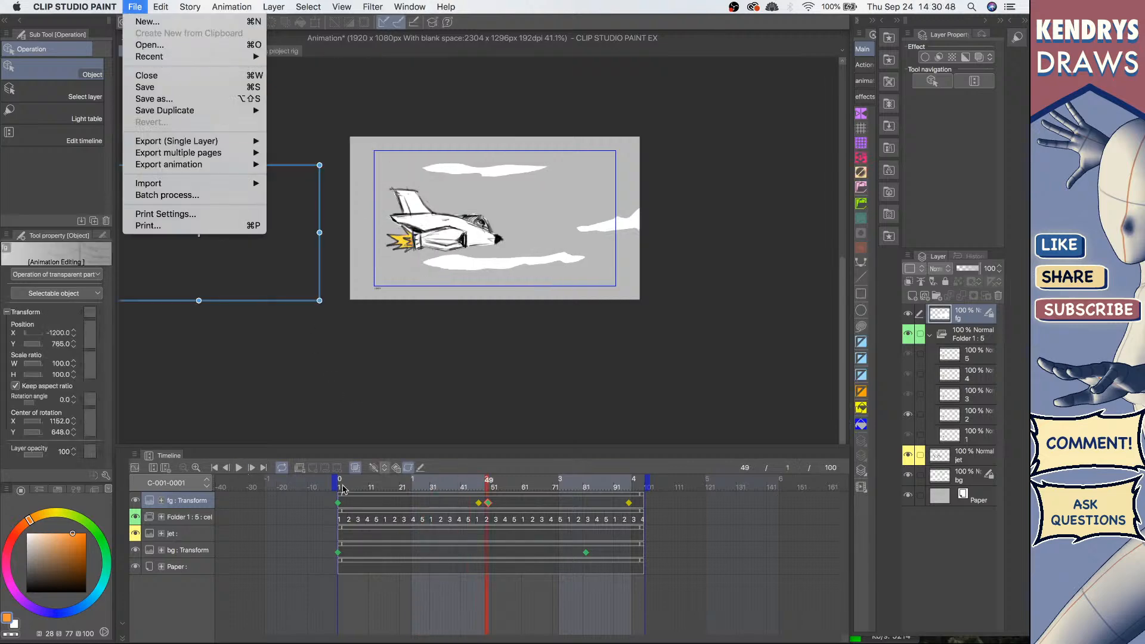
left_click(340, 506)
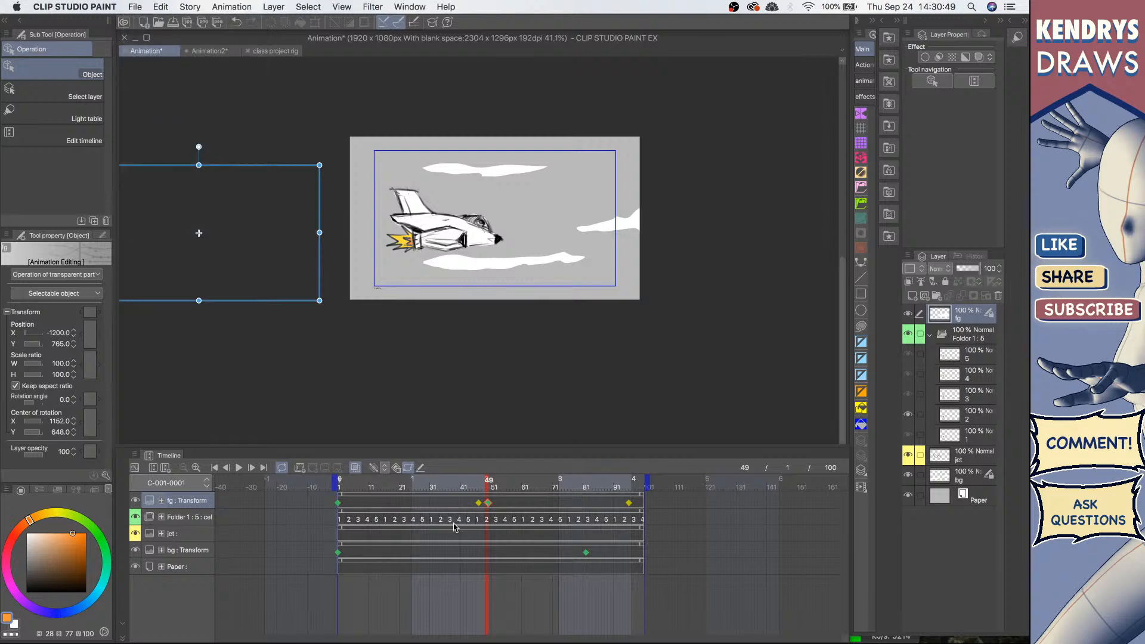
left_click(391, 469)
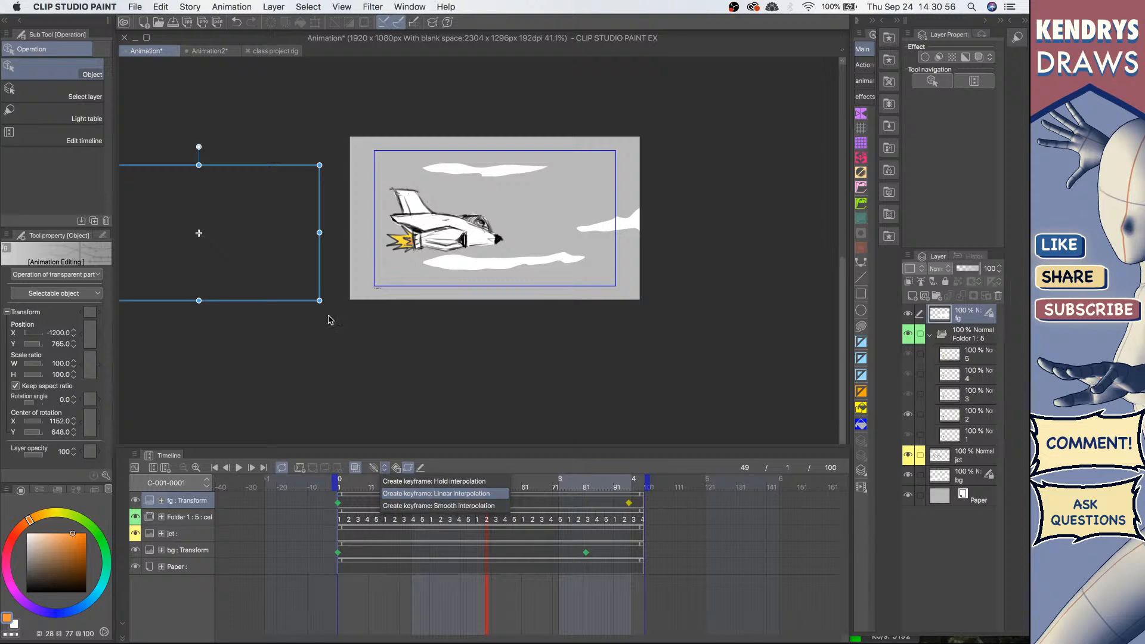
Step: Open the file class project keyframes explanation.clip by searching the animation course folder for keyframe
left_click(138, 3)
left_click(135, 5)
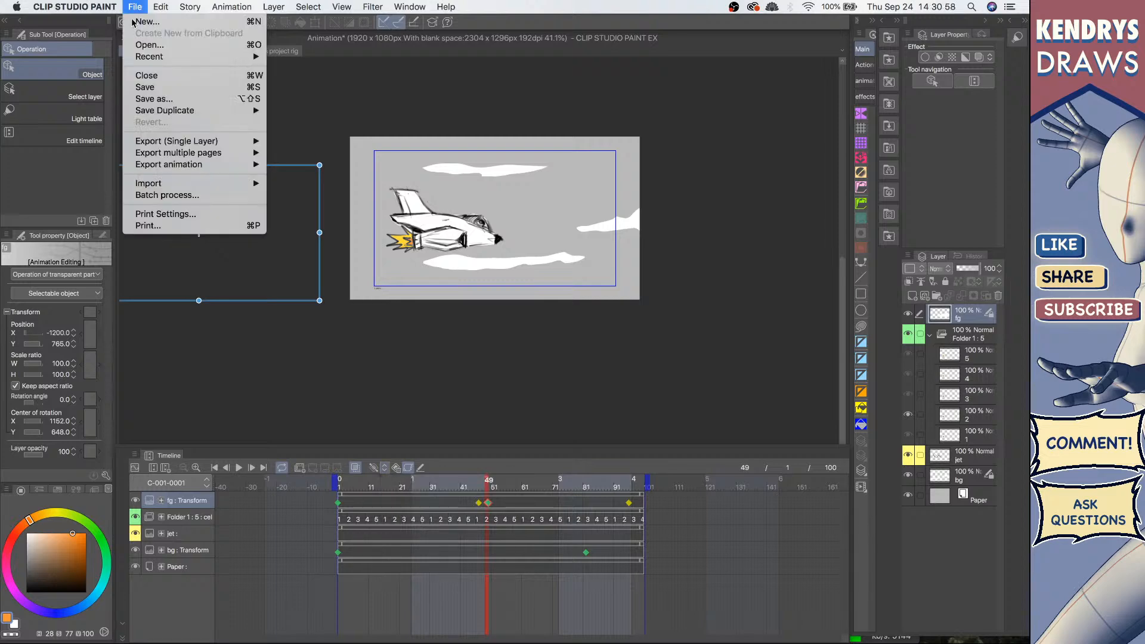
left_click(181, 50)
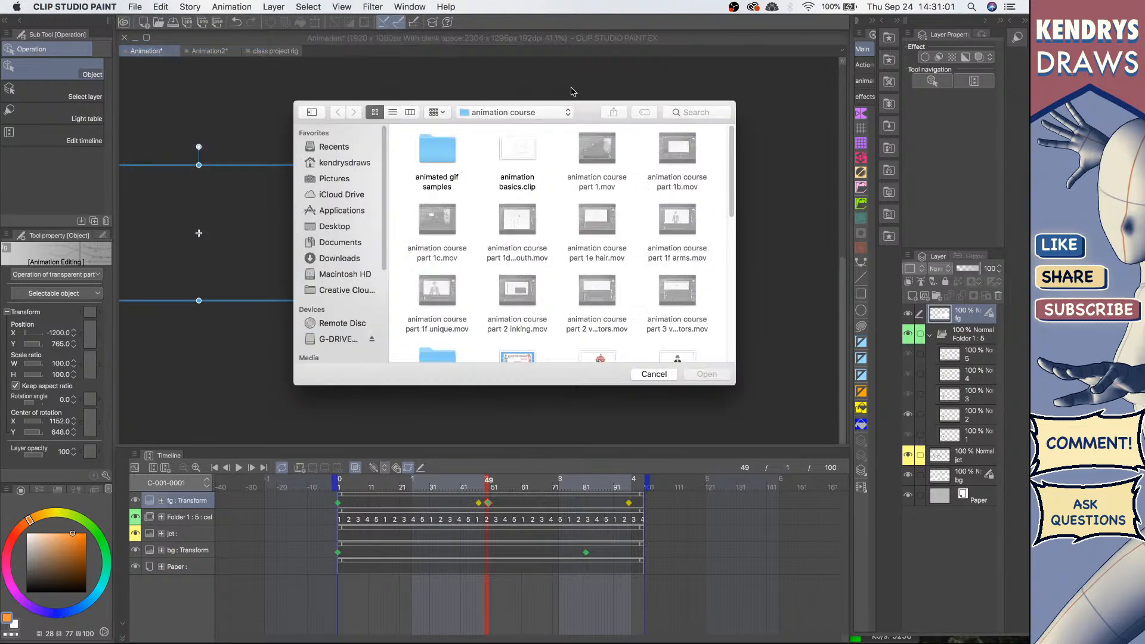
left_click(665, 115)
type("key")
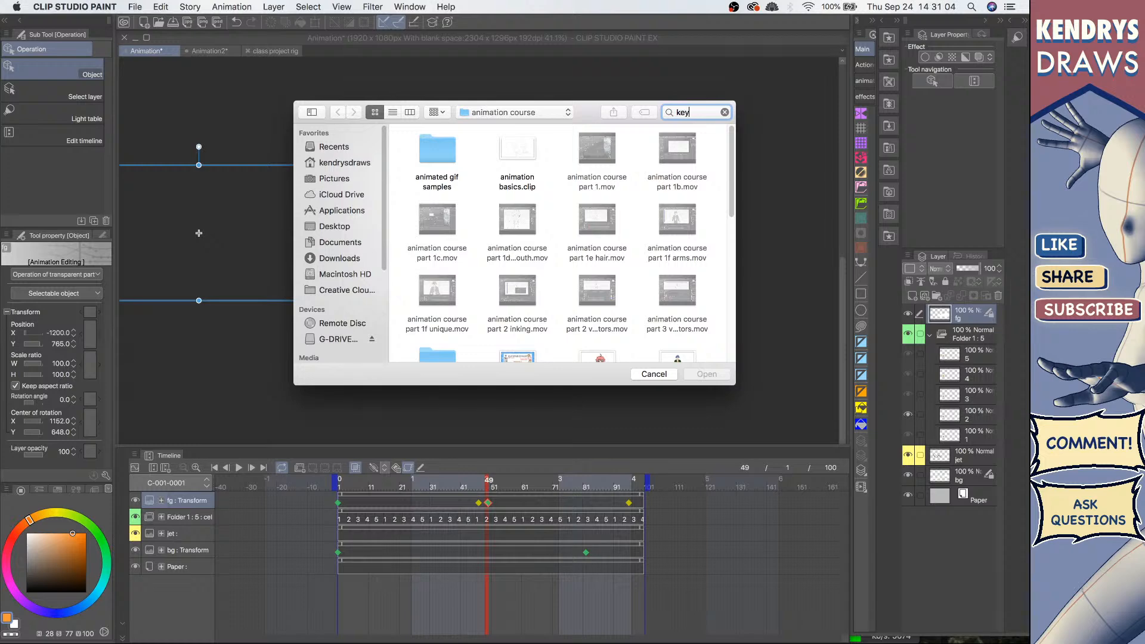
type("frame")
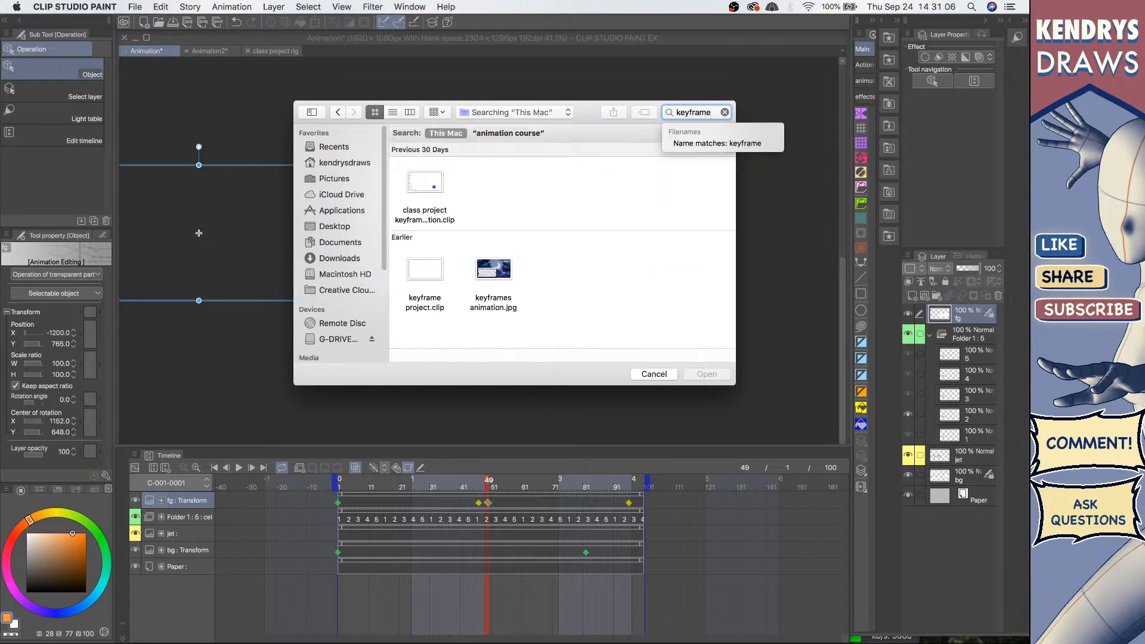
left_click(425, 185)
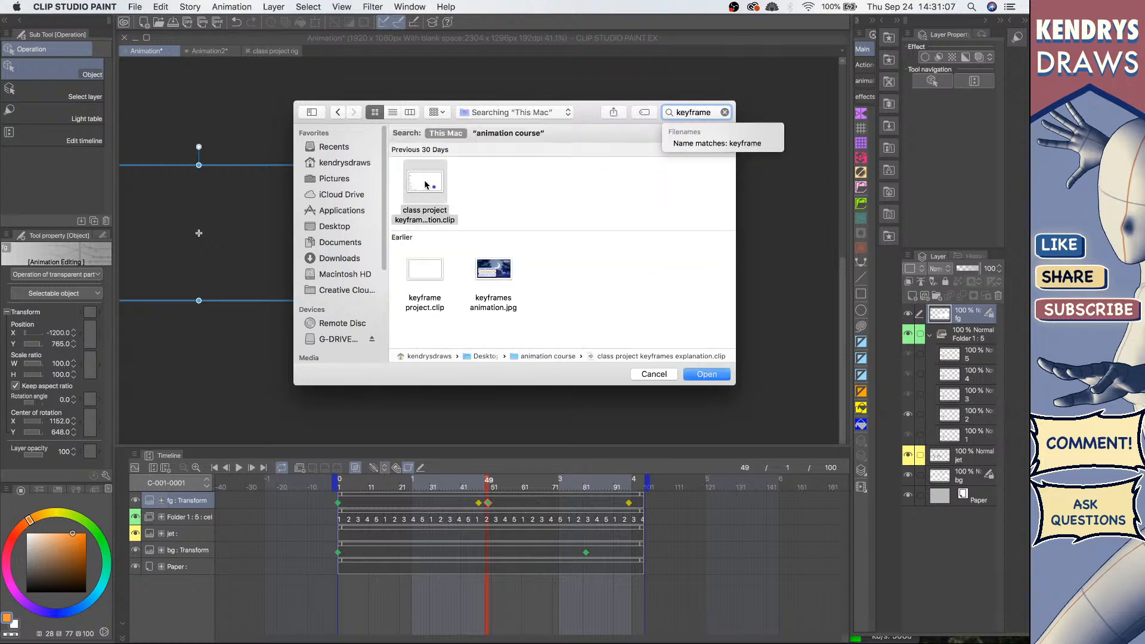
left_click(707, 374)
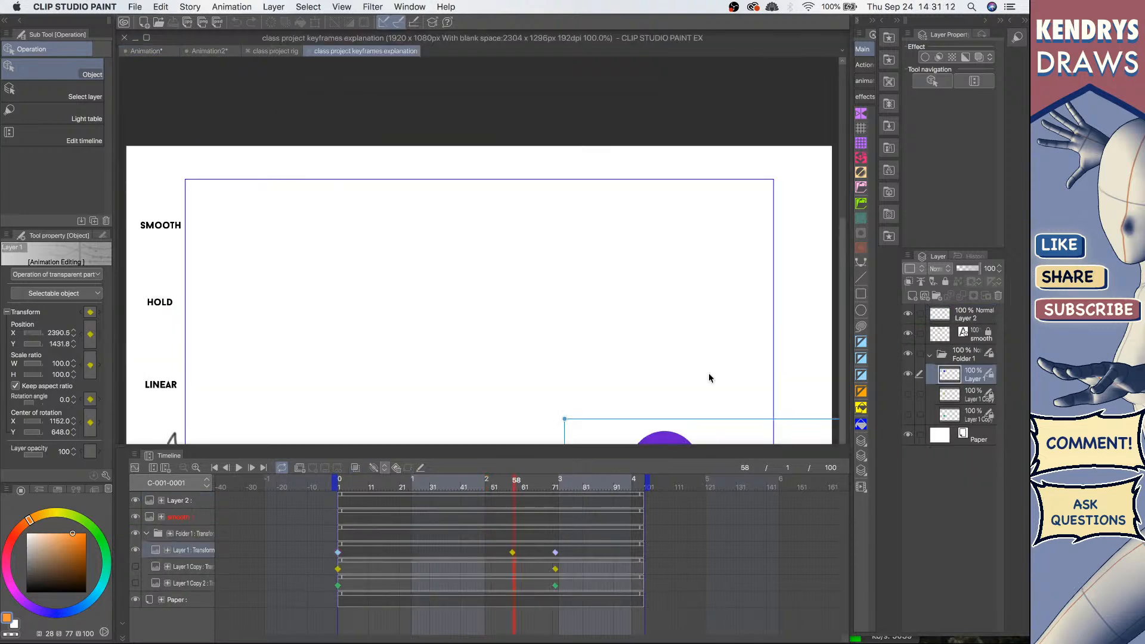
Step: Zoom out on the canvas and show the hidden Layer 1 Copy and Layer 1 Copy 2 circle layers
scroll(367, 322, "down", 5)
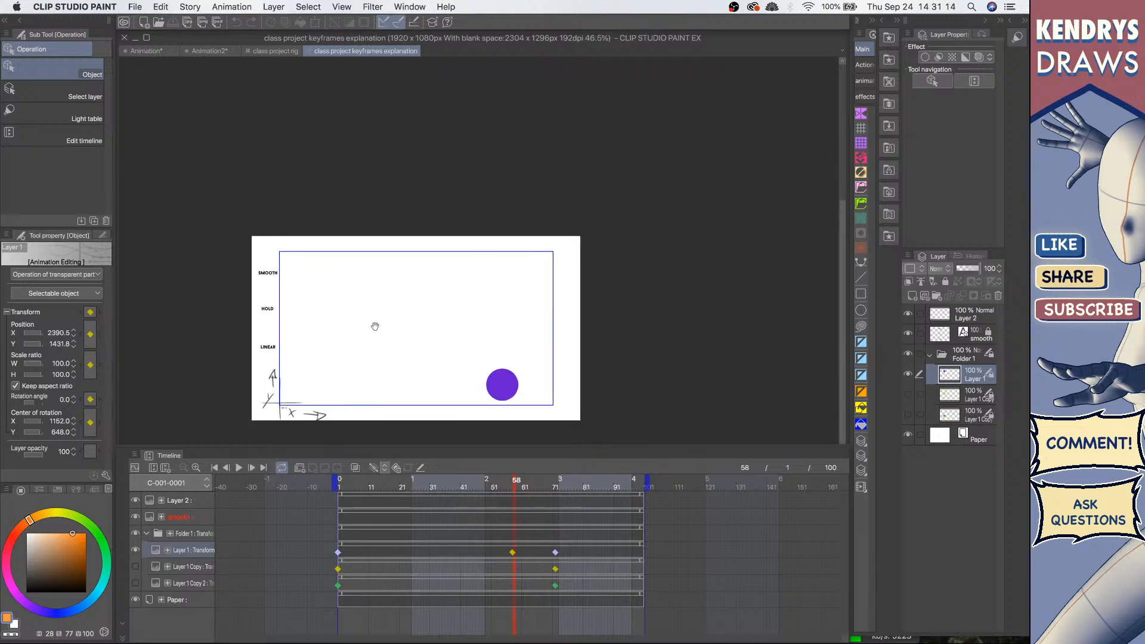
scroll(375, 326, "down", 2)
scroll(388, 314, "up", 2)
left_click_drag(440, 314, 501, 274)
scroll(501, 276, "up", 2)
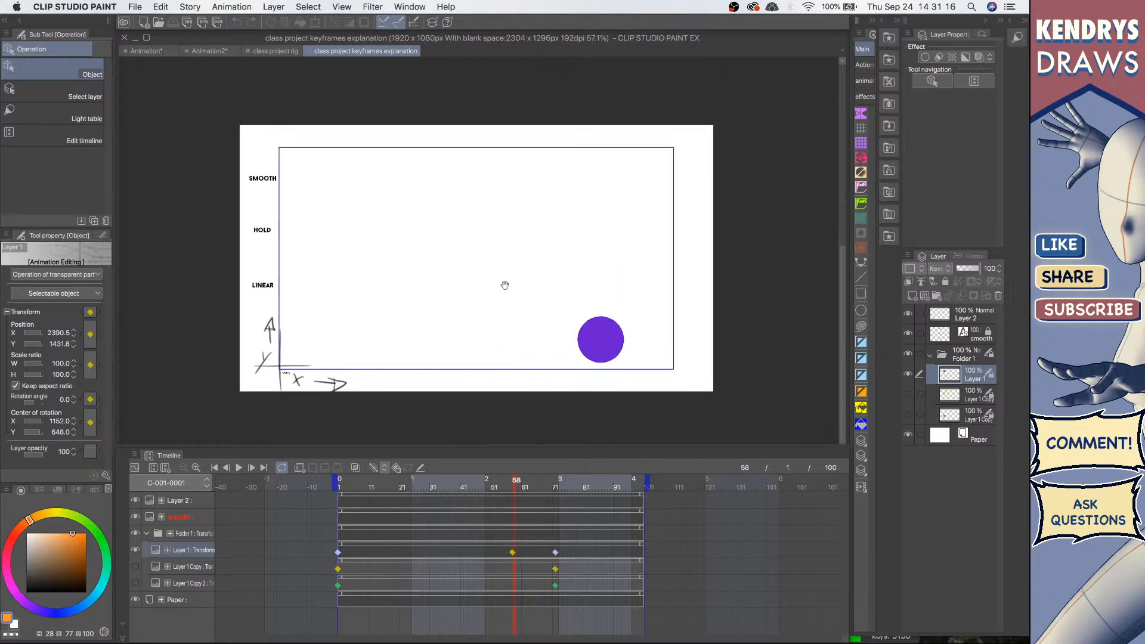
left_click(908, 394)
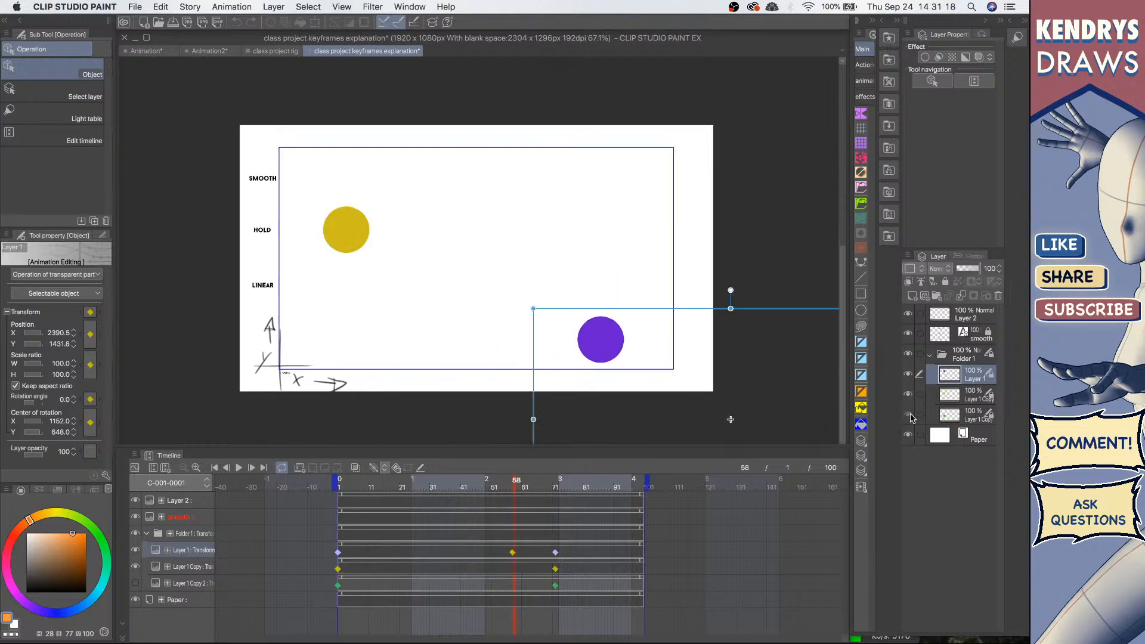
left_click(908, 415)
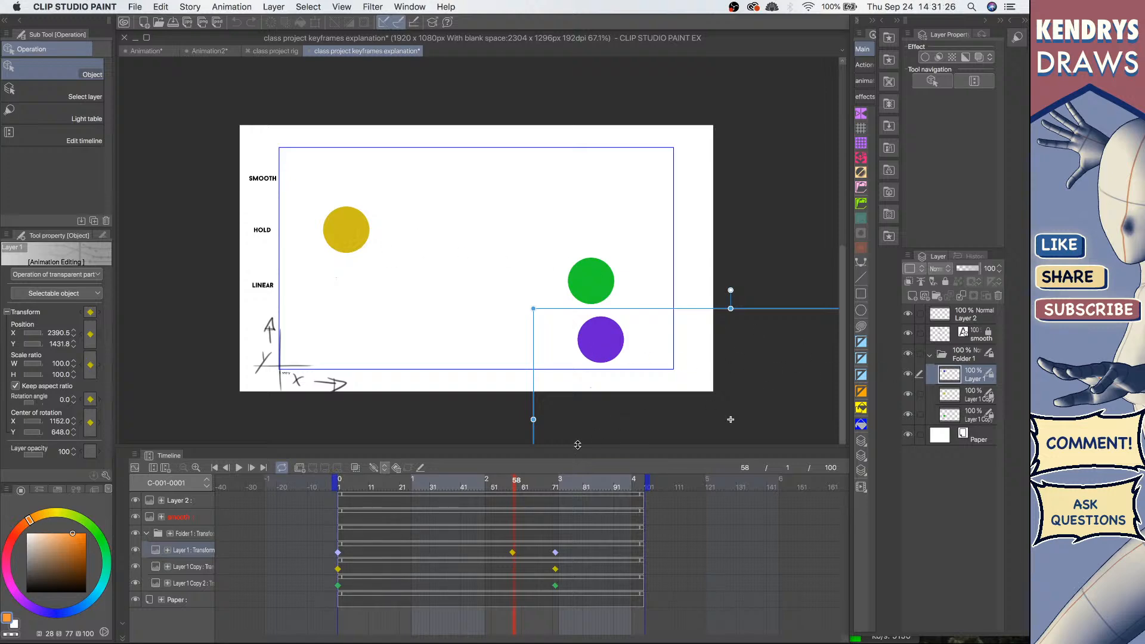
Step: Step through the circle layers' transform keyframes to compare their positions across frames
key("Home")
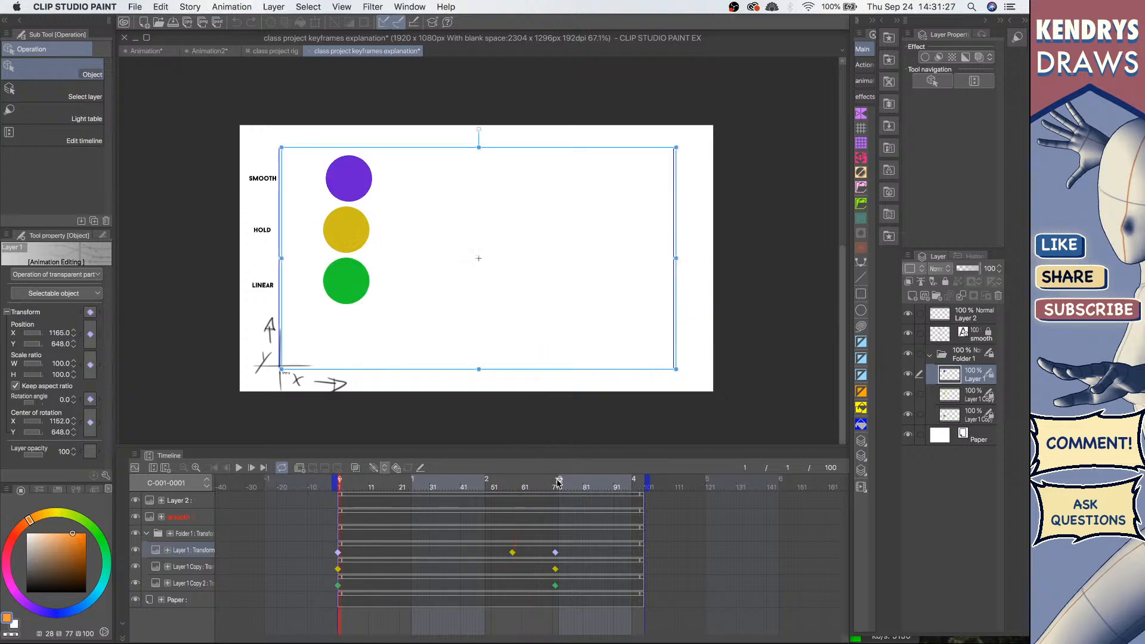
left_click(486, 536)
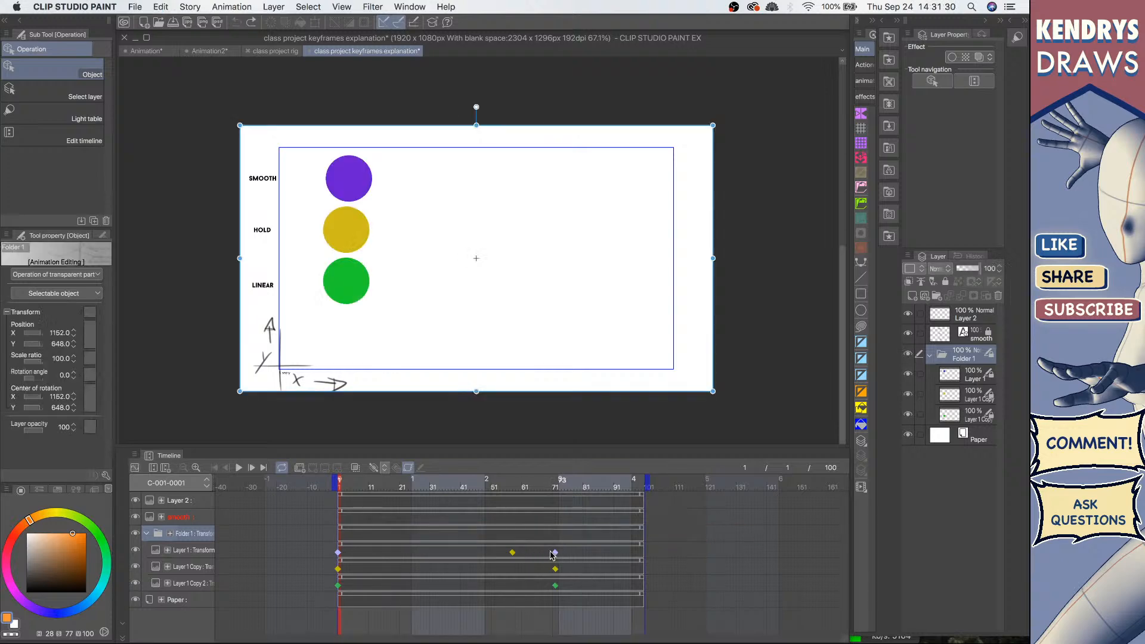
left_click(513, 552)
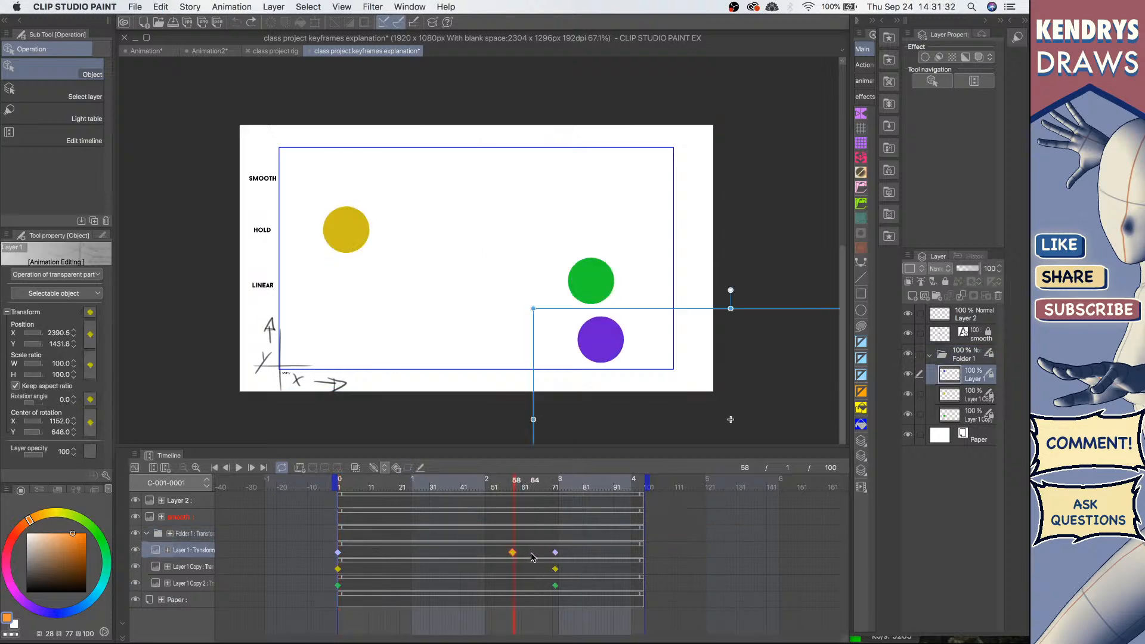
left_click(554, 554)
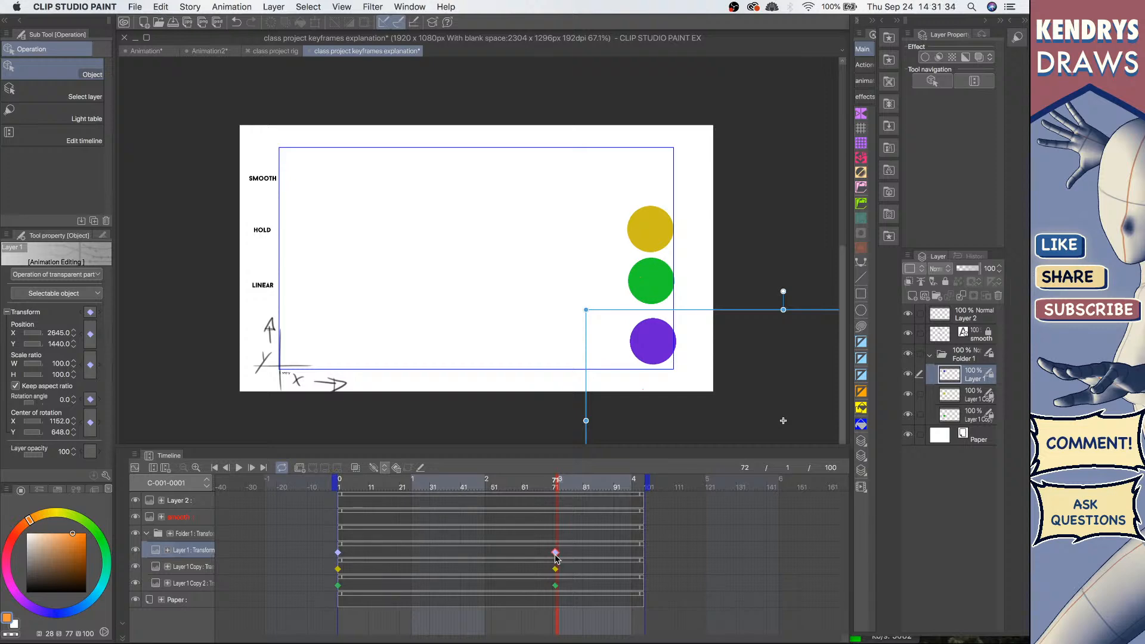
left_click(555, 569)
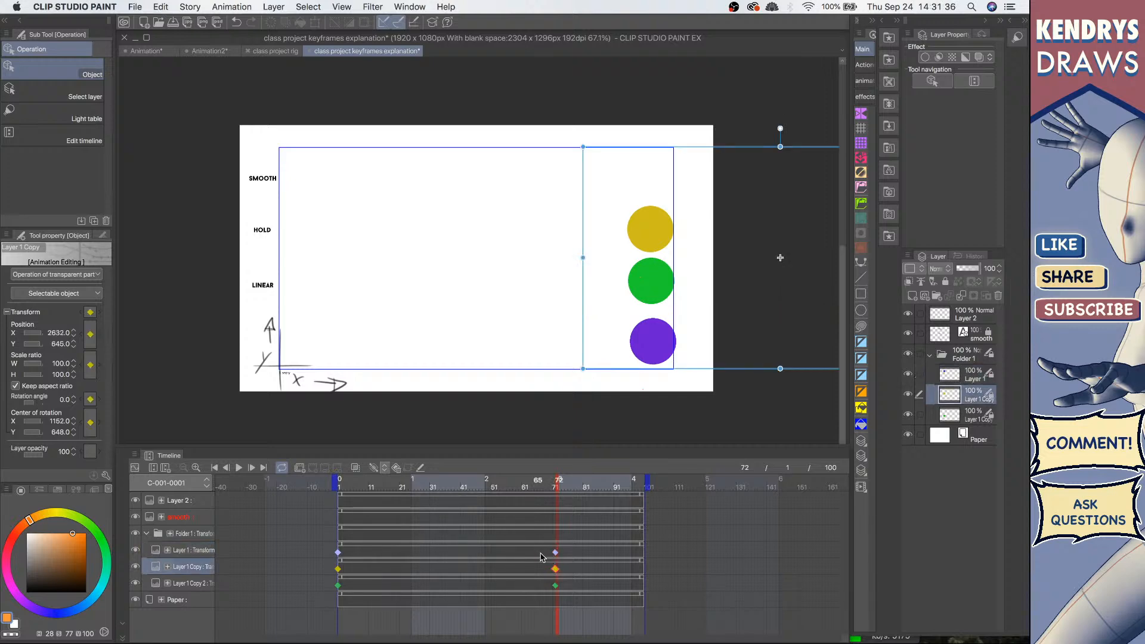
Step: Box-select the later keyframes on the three circle layers and delete them, keeping only frame 1
left_click(540, 554)
left_click_drag(592, 548, 543, 603)
key("Delete")
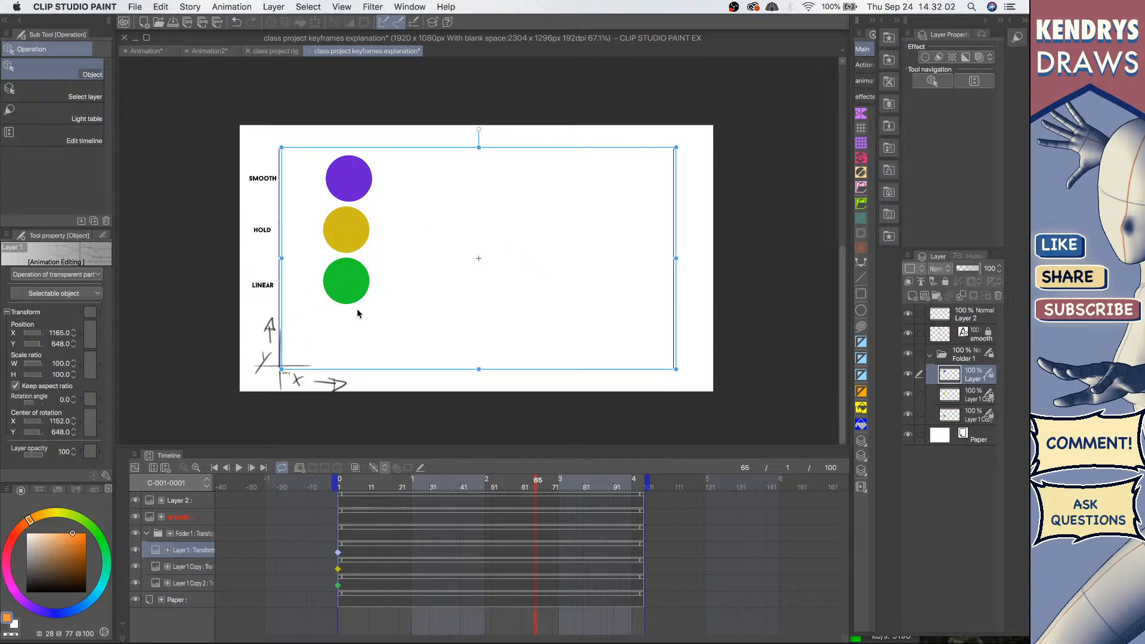
Step: Try the keyframe creation interpolation options on Layer 1, ending with linear interpolation
left_click(379, 552)
left_click(337, 552)
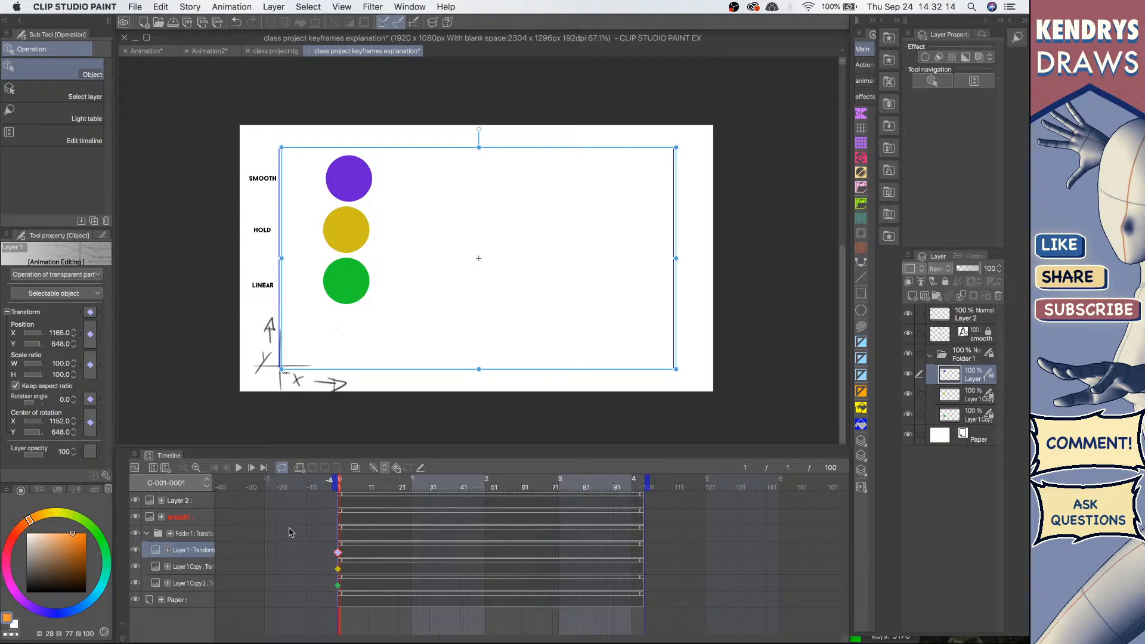
left_click(384, 468)
left_click(448, 510)
left_click(386, 469)
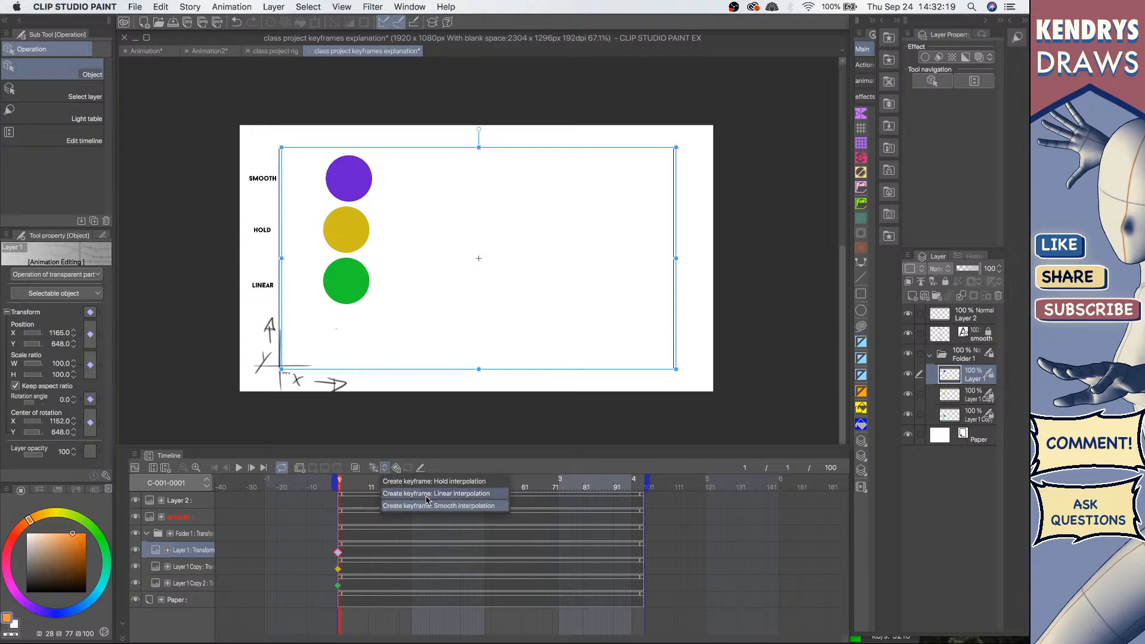
left_click(462, 497)
left_click(385, 468)
left_click(436, 494)
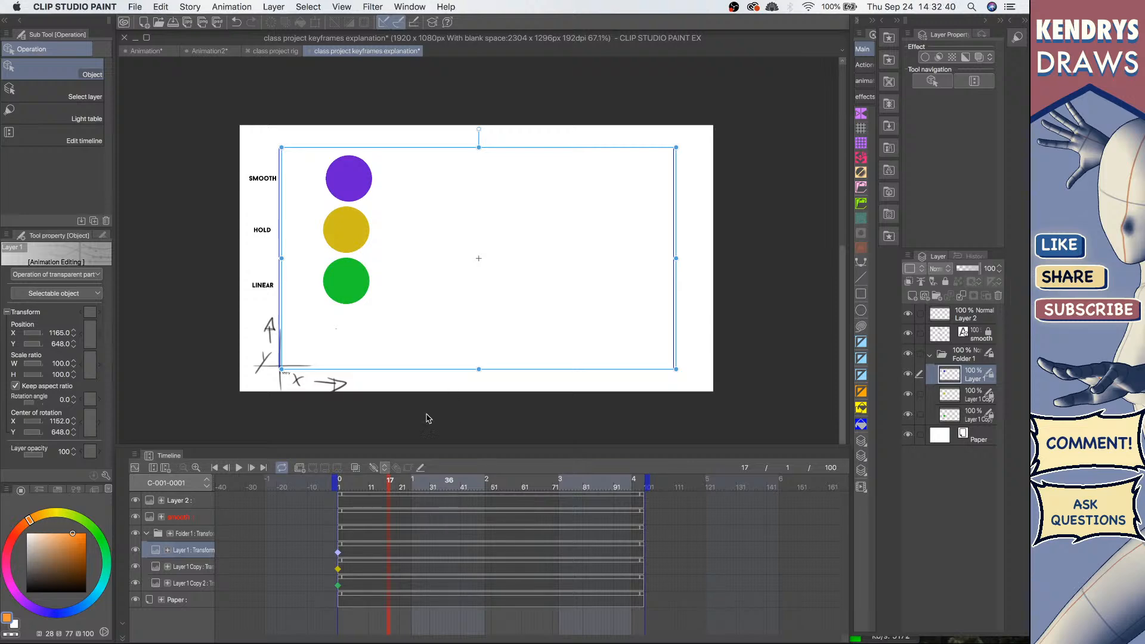
left_click(338, 553)
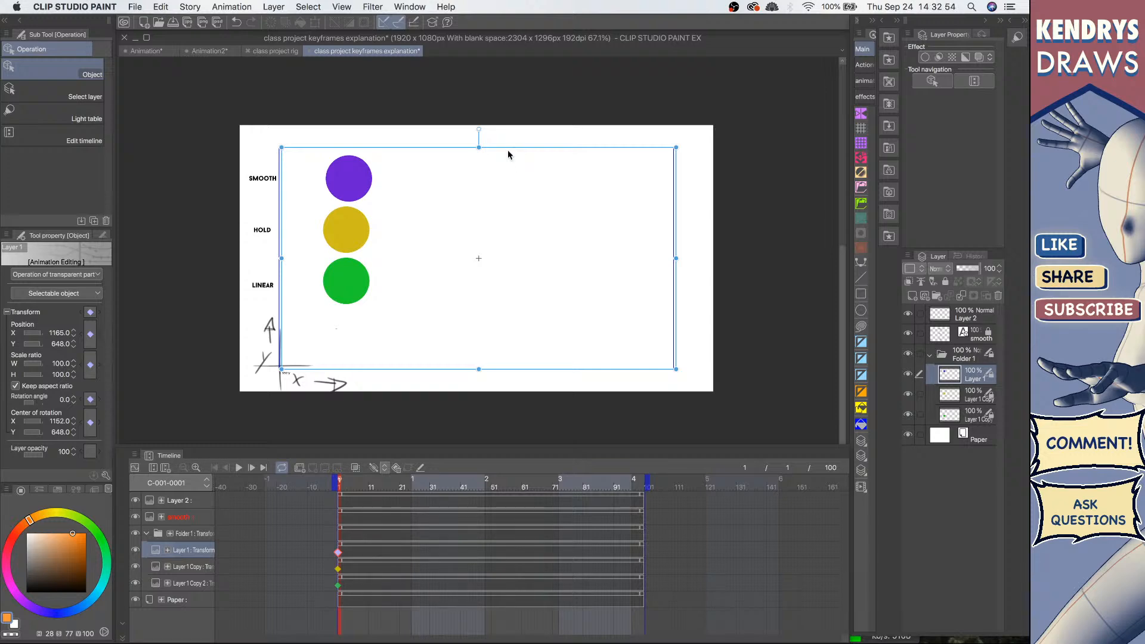
left_click_drag(510, 153, 815, 127)
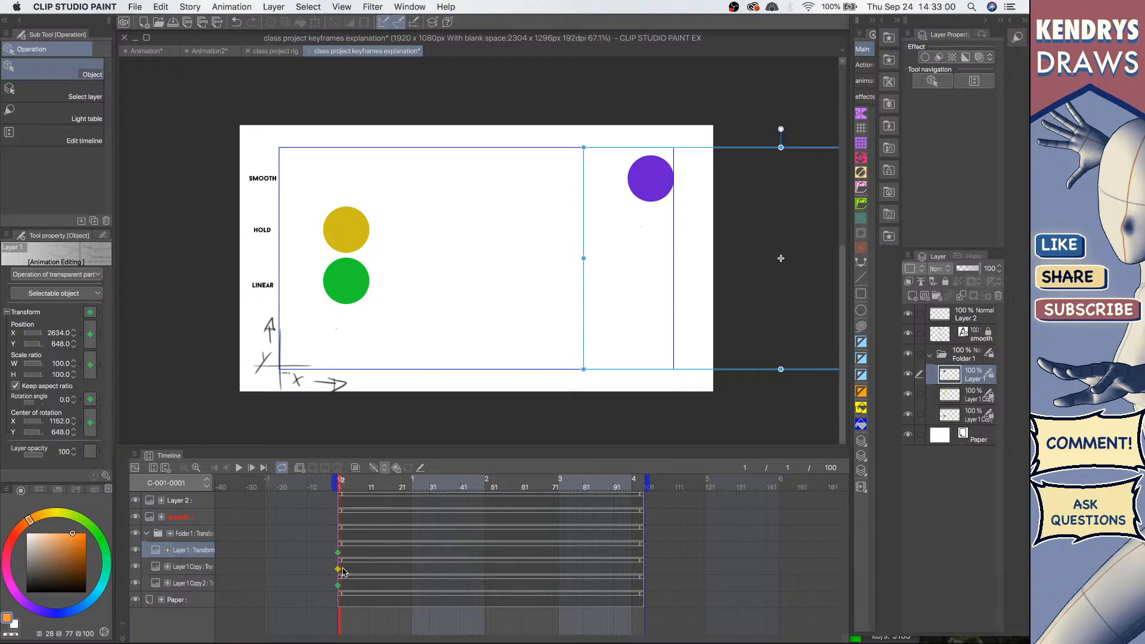
key("super+z")
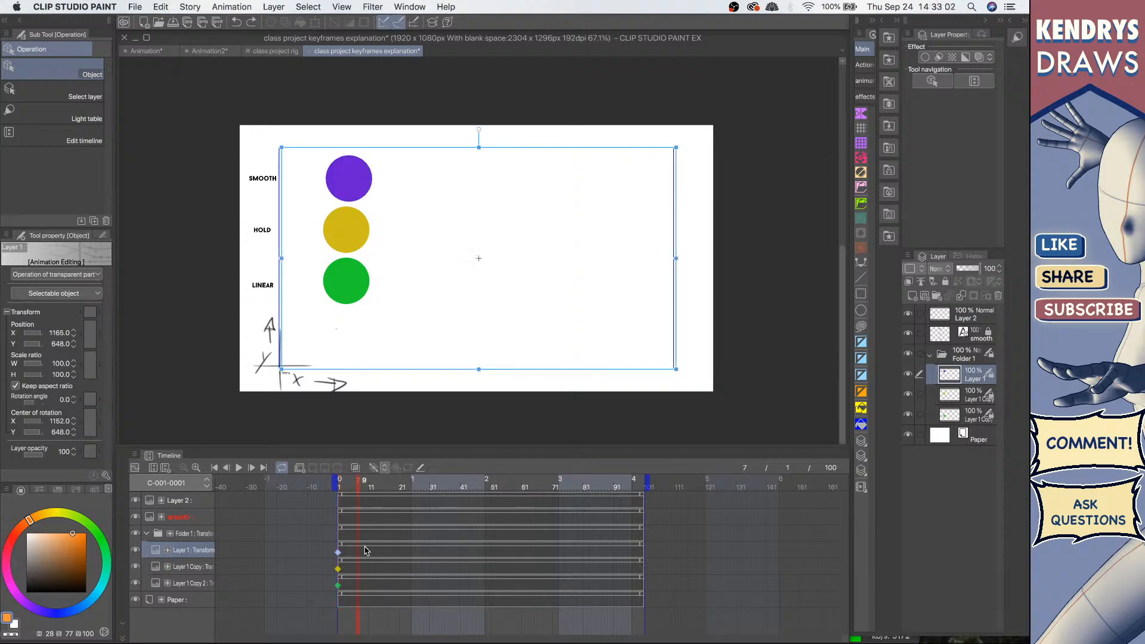
Step: Set keyframe creation to smooth interpolation for Layer 1
left_click(367, 550)
left_click(385, 469)
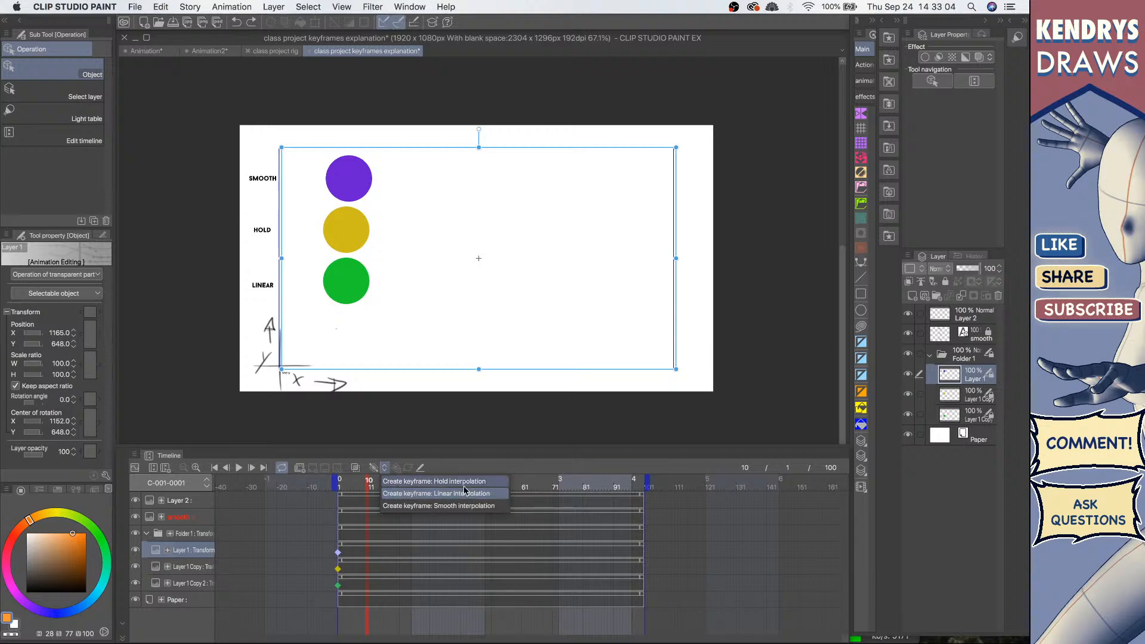
left_click(458, 506)
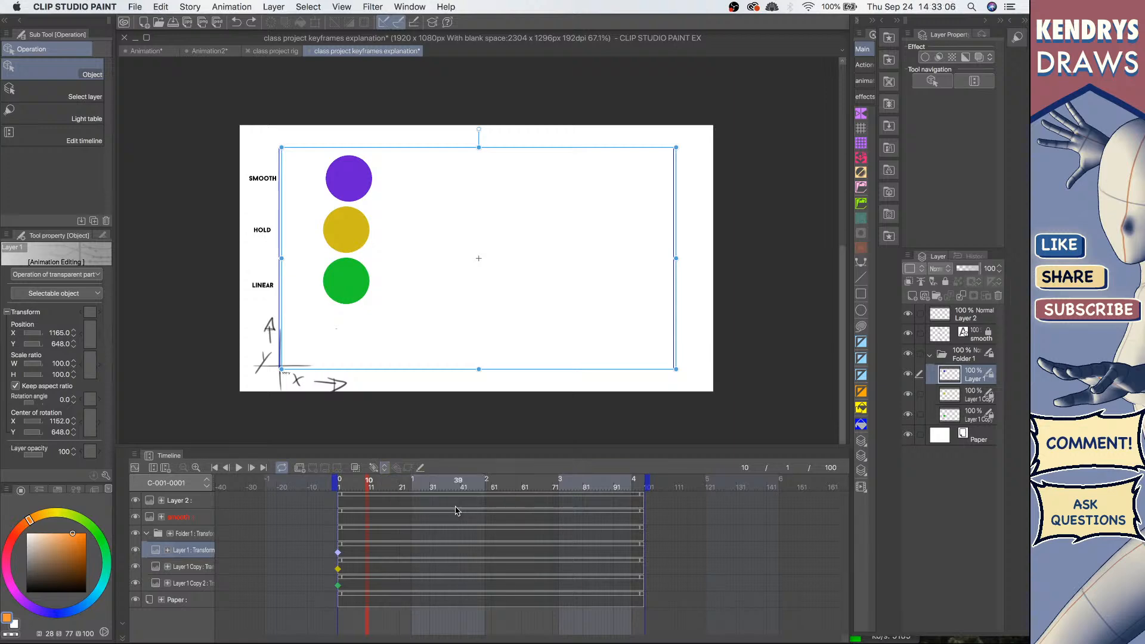
Step: Go to frame 61 and move the purple smooth circle to the right side of the frame
left_click(548, 484)
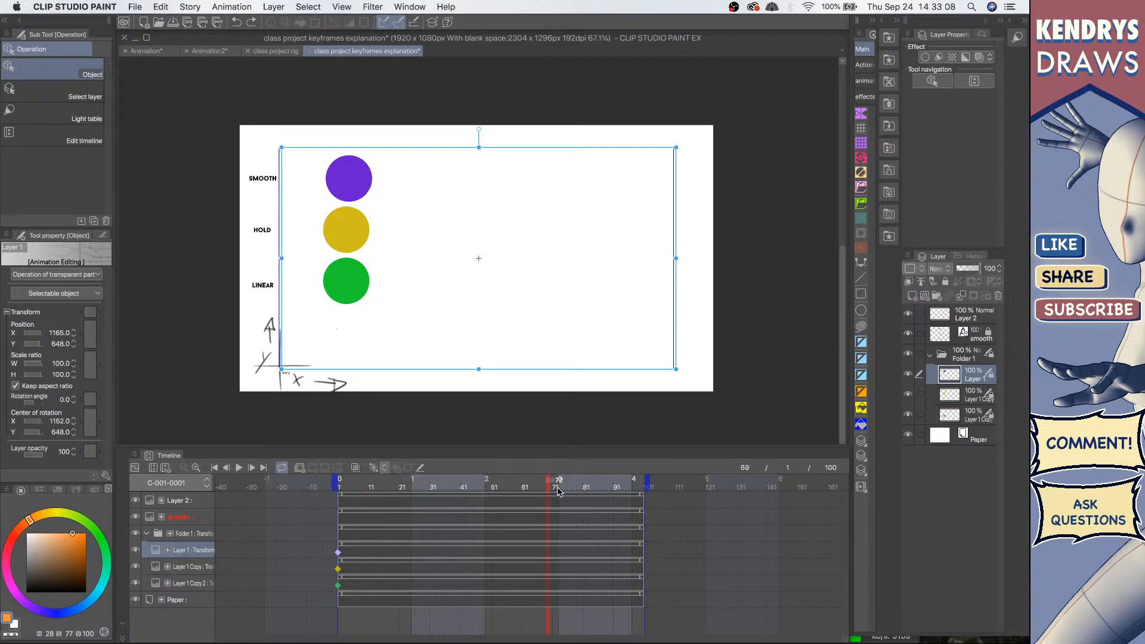
left_click(525, 486)
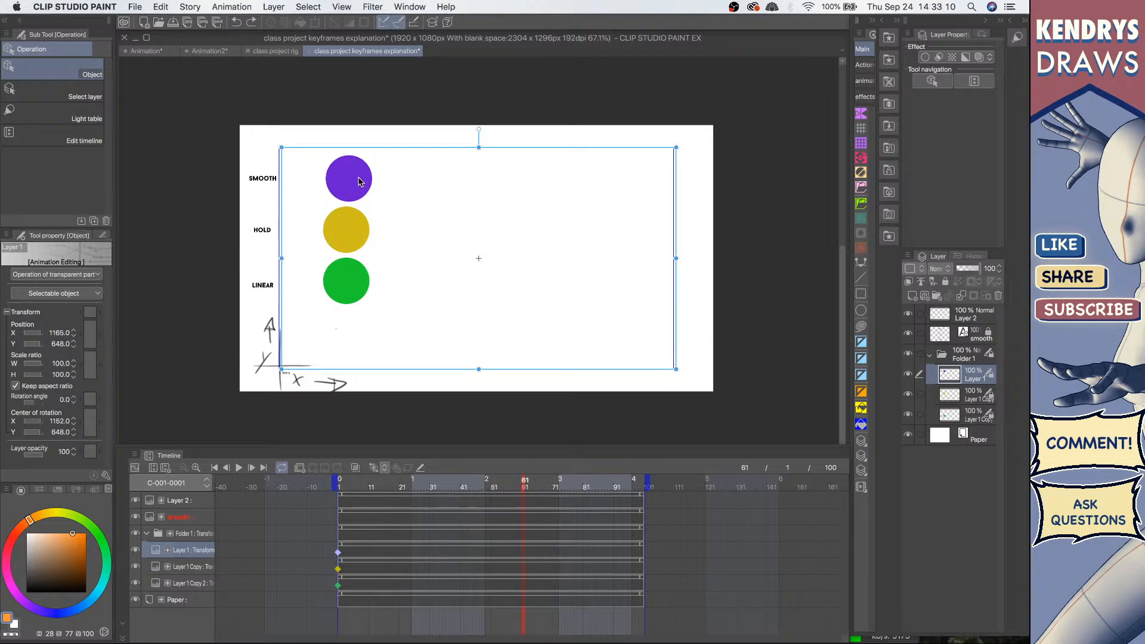
left_click_drag(497, 152, 799, 144)
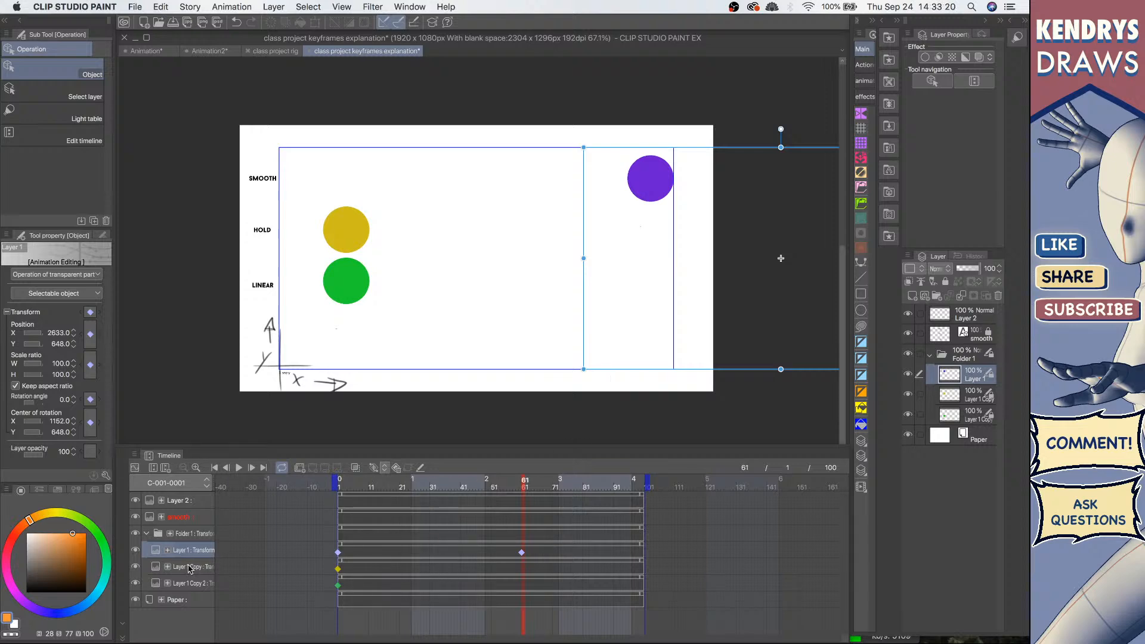
Step: At frame 61, move the yellow hold circle and the green linear circle to the right side on their layers
left_click(206, 568)
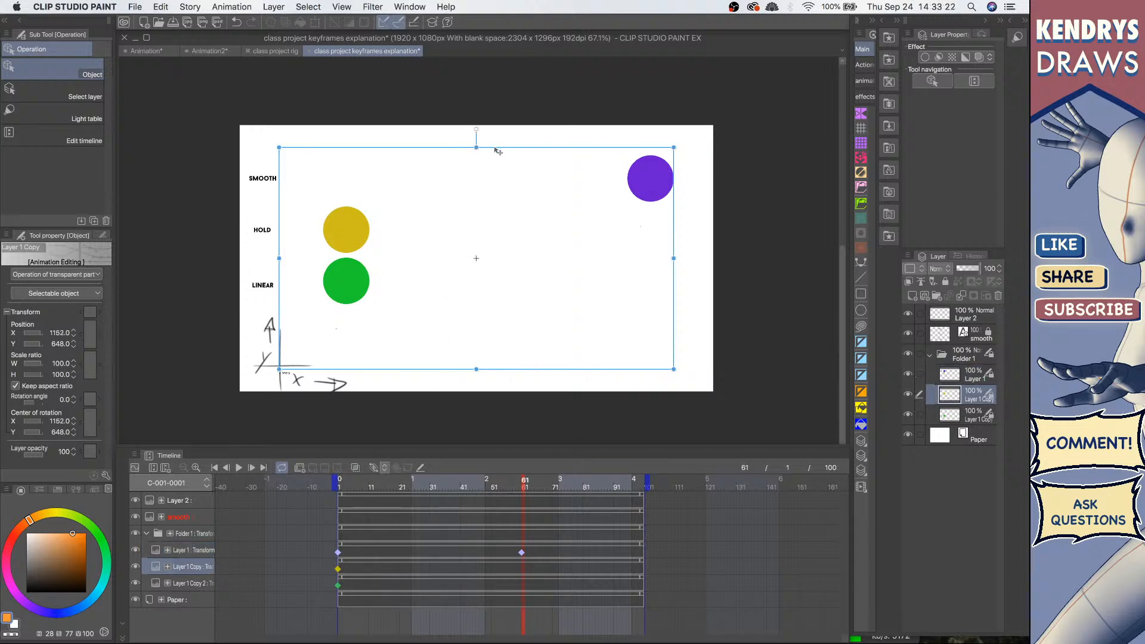
left_click_drag(500, 152, 801, 152)
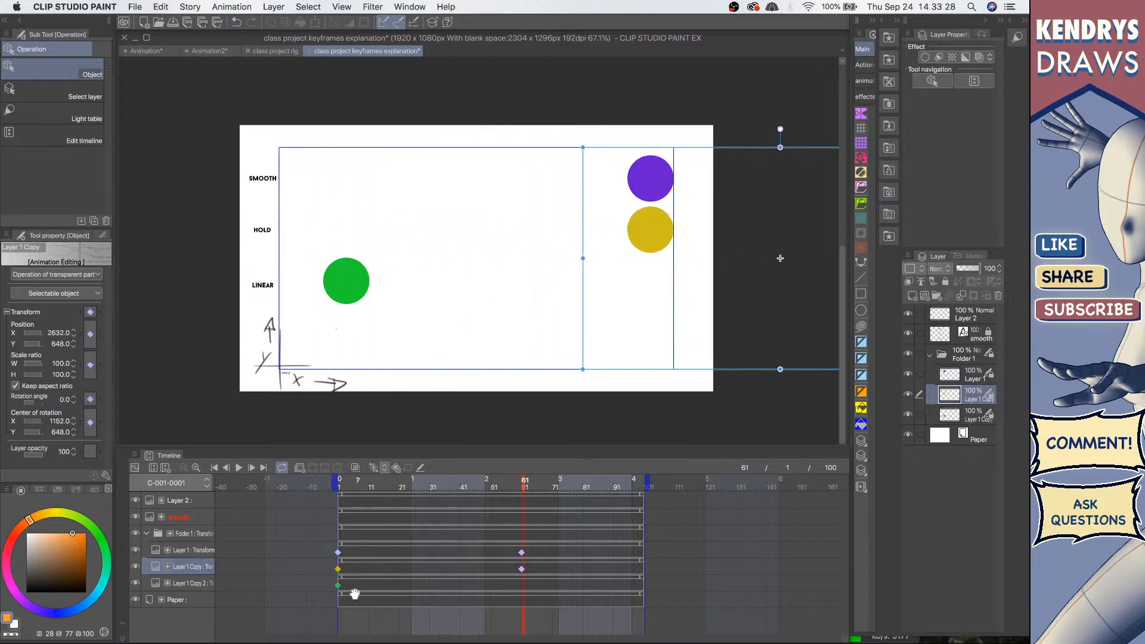
left_click(191, 585)
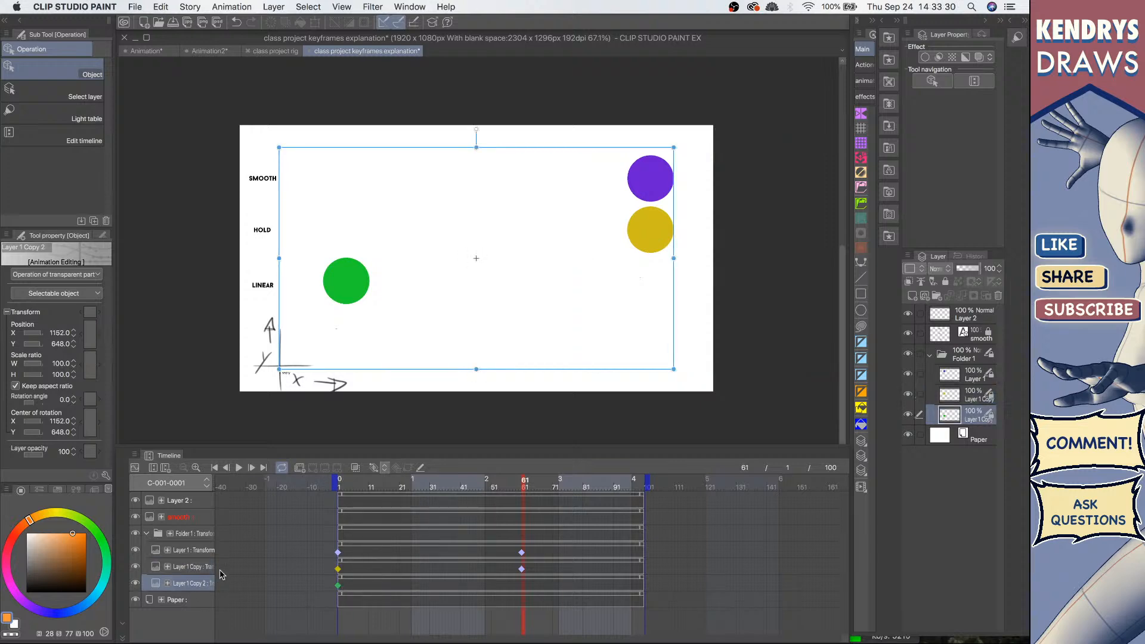
left_click_drag(499, 149, 800, 130)
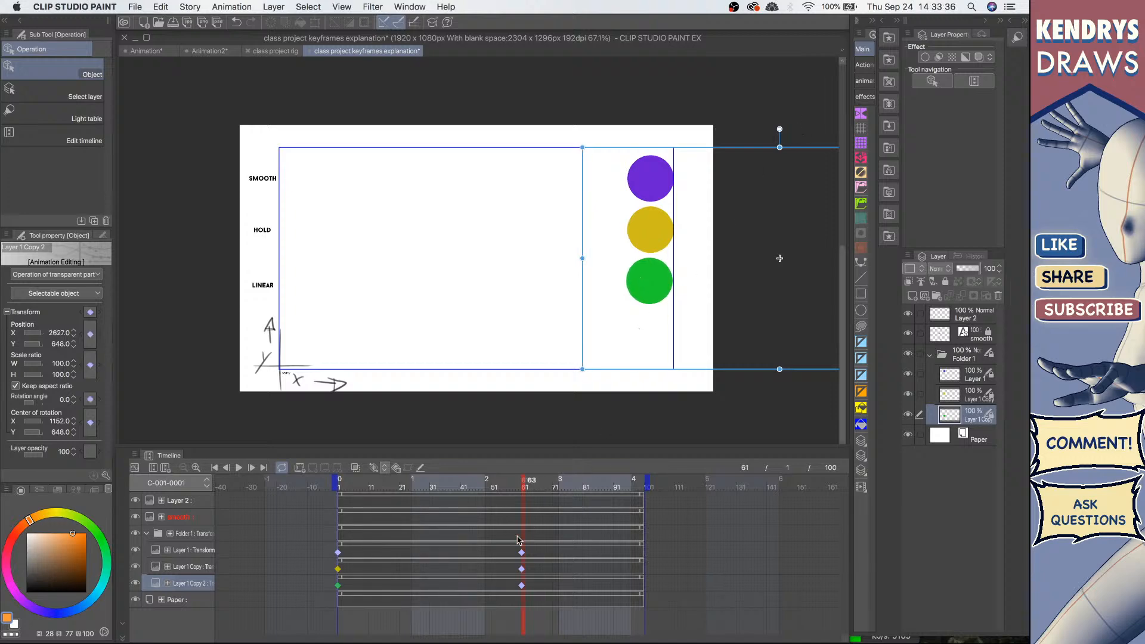
Step: Switch the frame-61 keyframe to hold interpolation on the yellow circle's layer and to linear interpolation on the green circle's layer
left_click(522, 570)
right_click(521, 570)
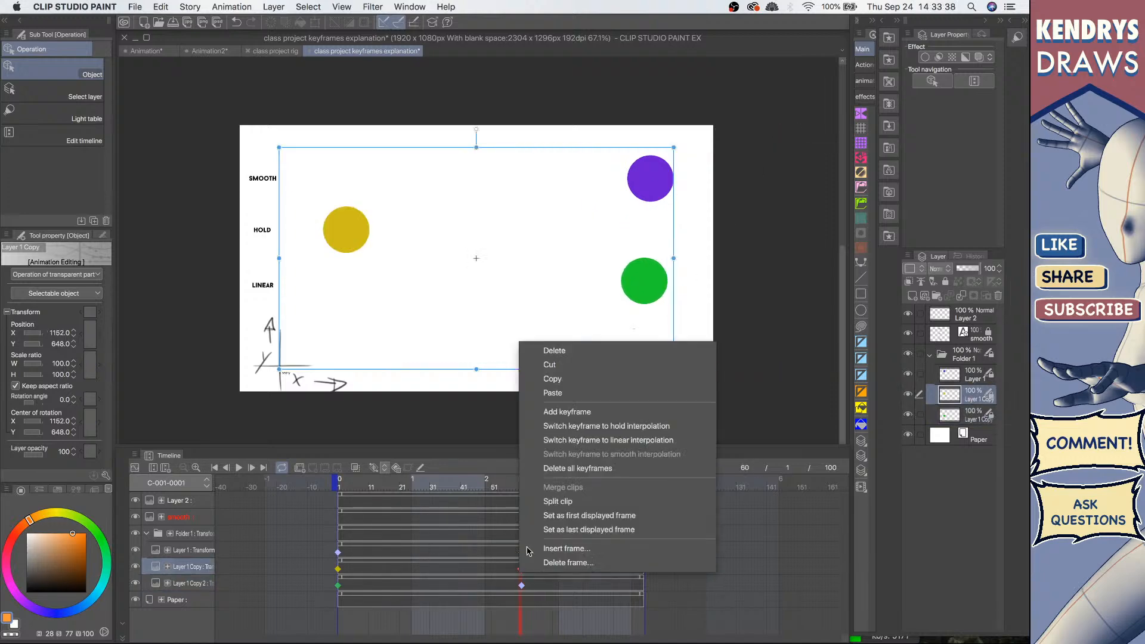
left_click(613, 427)
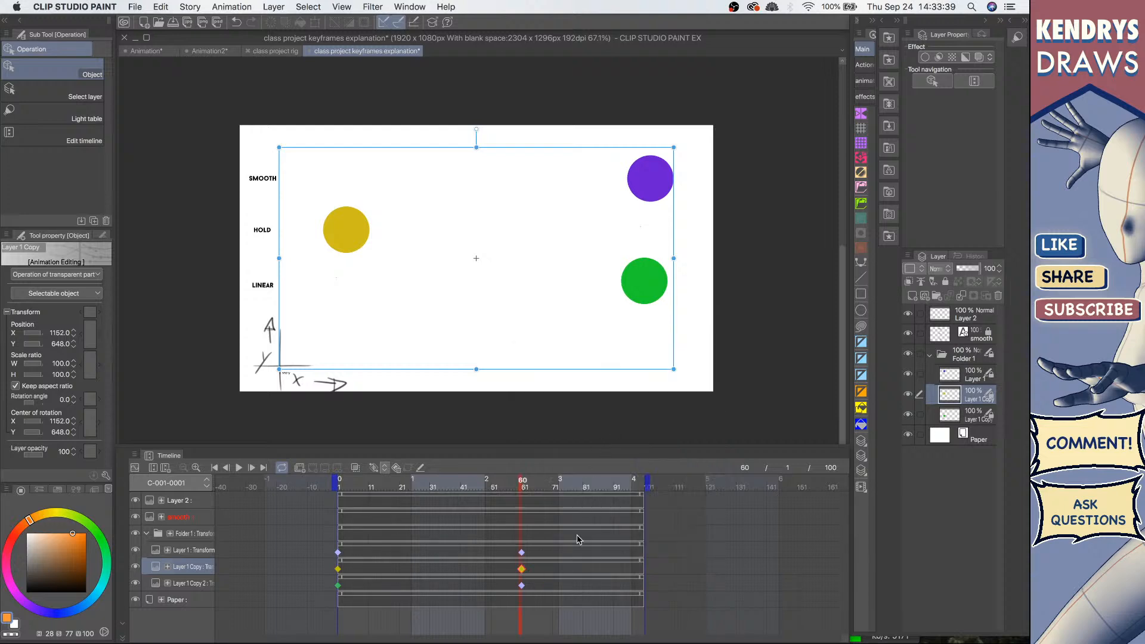
left_click(522, 585)
right_click(523, 590)
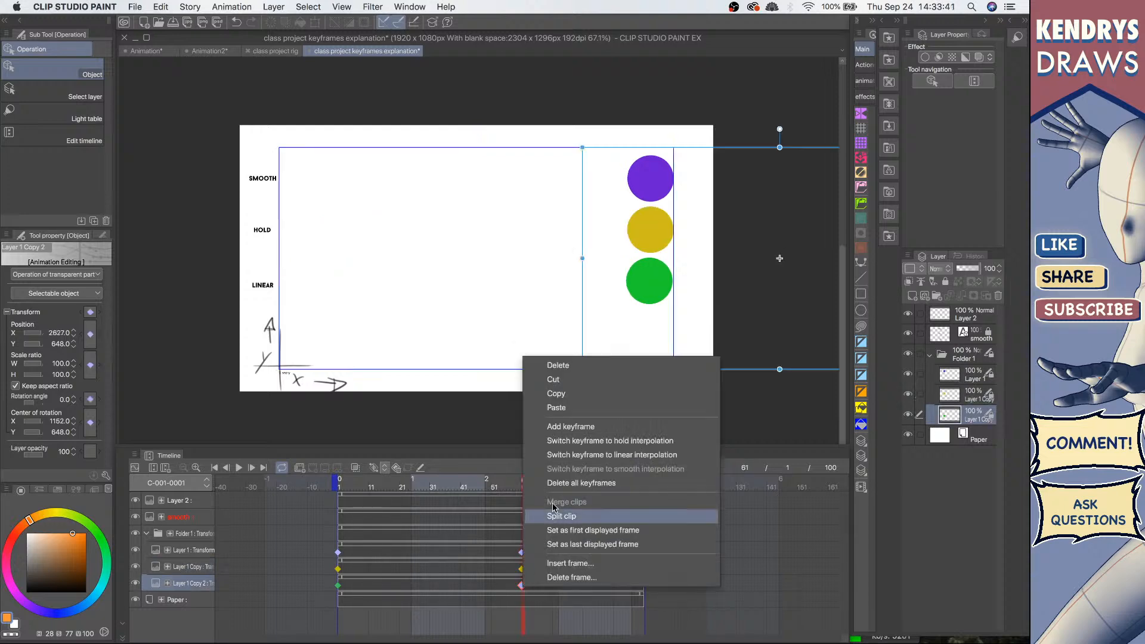
left_click(608, 461)
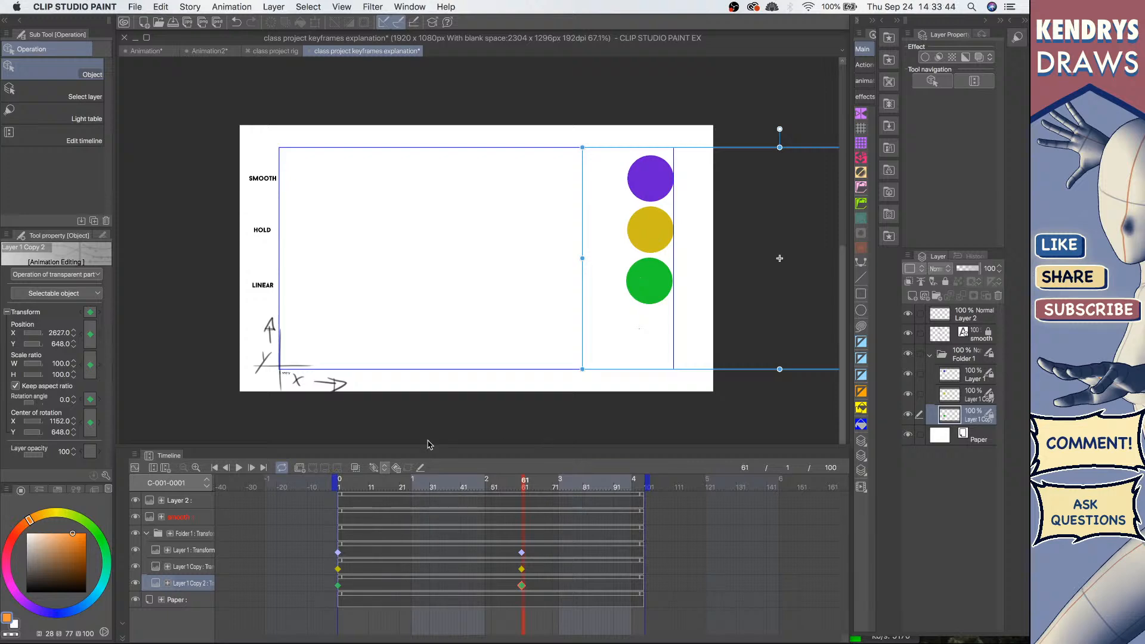
Step: Play the animation from the first frame to compare the smooth, hold and linear movements
left_click(216, 469)
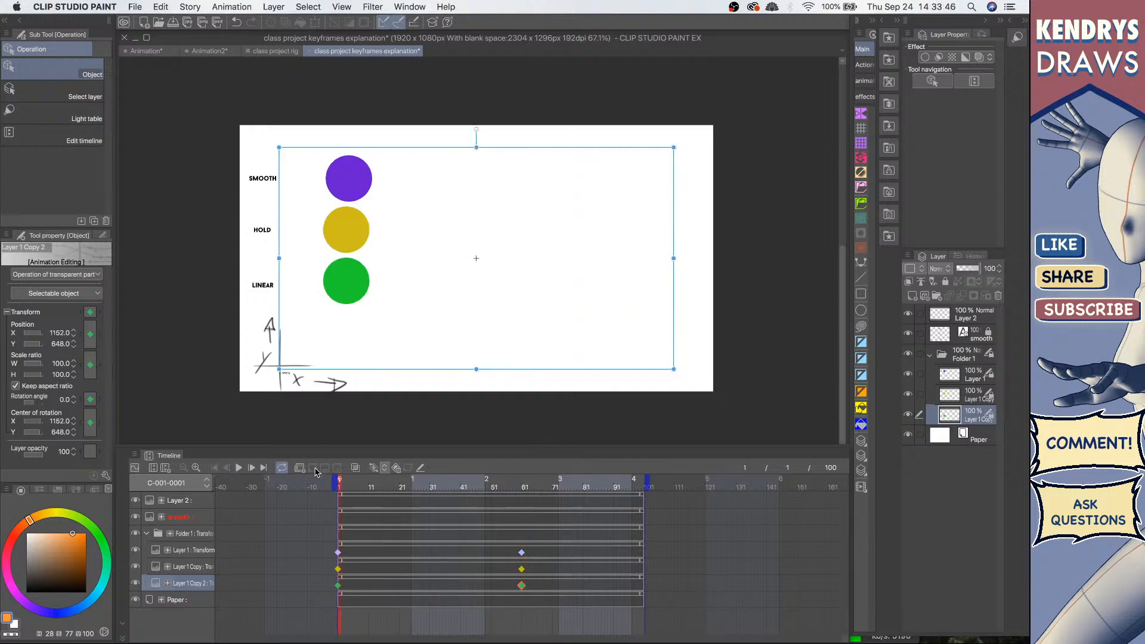
left_click(238, 469)
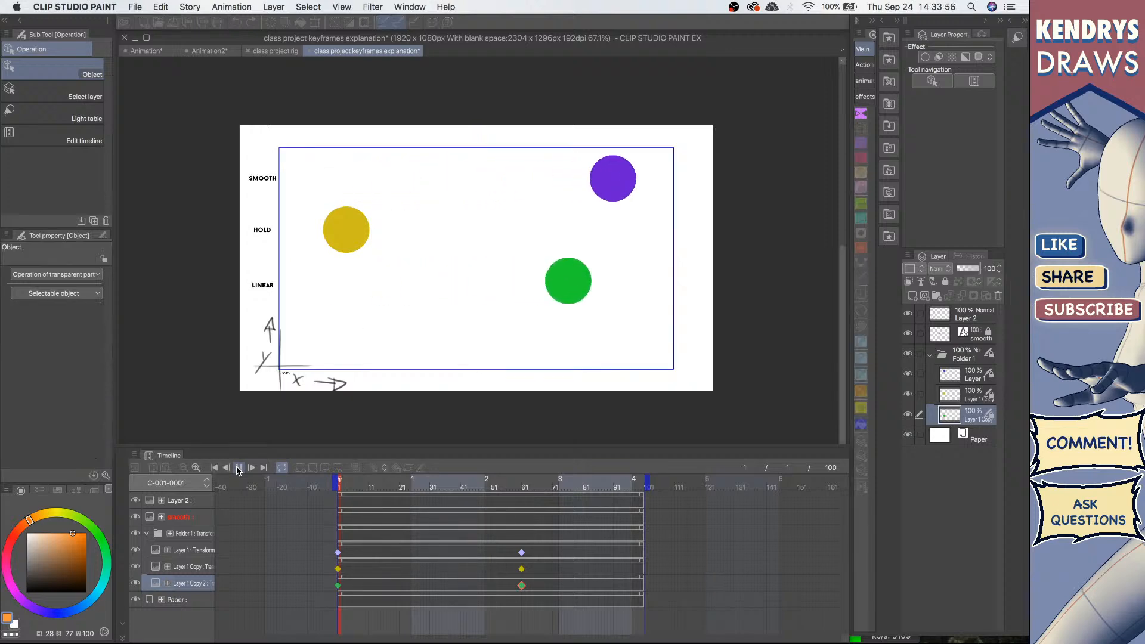
left_click(238, 469)
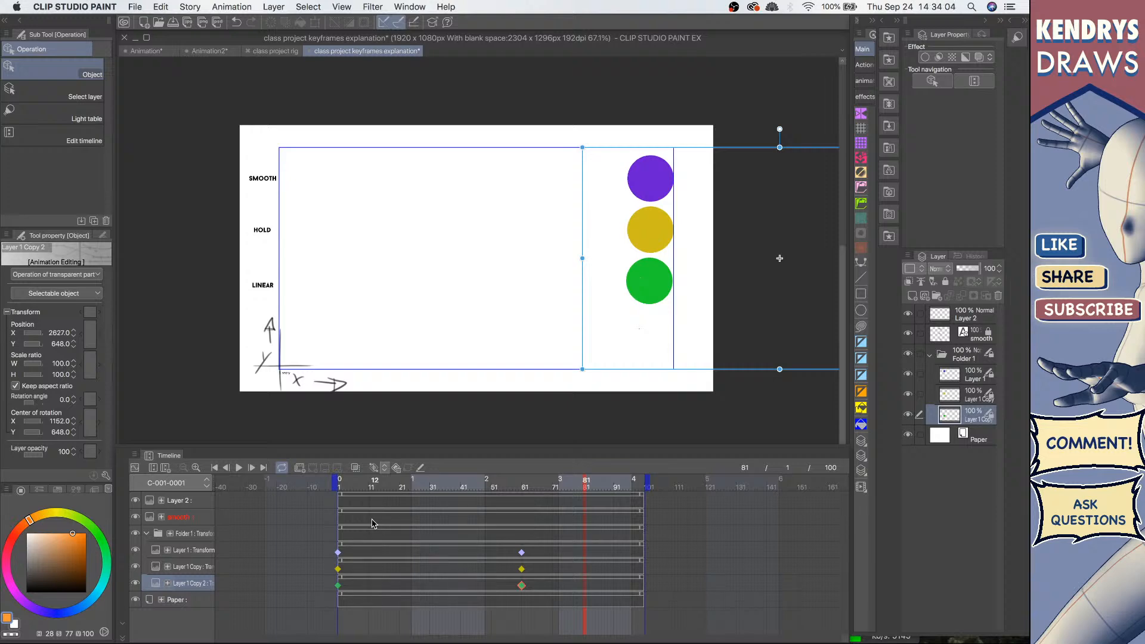
left_click(215, 469)
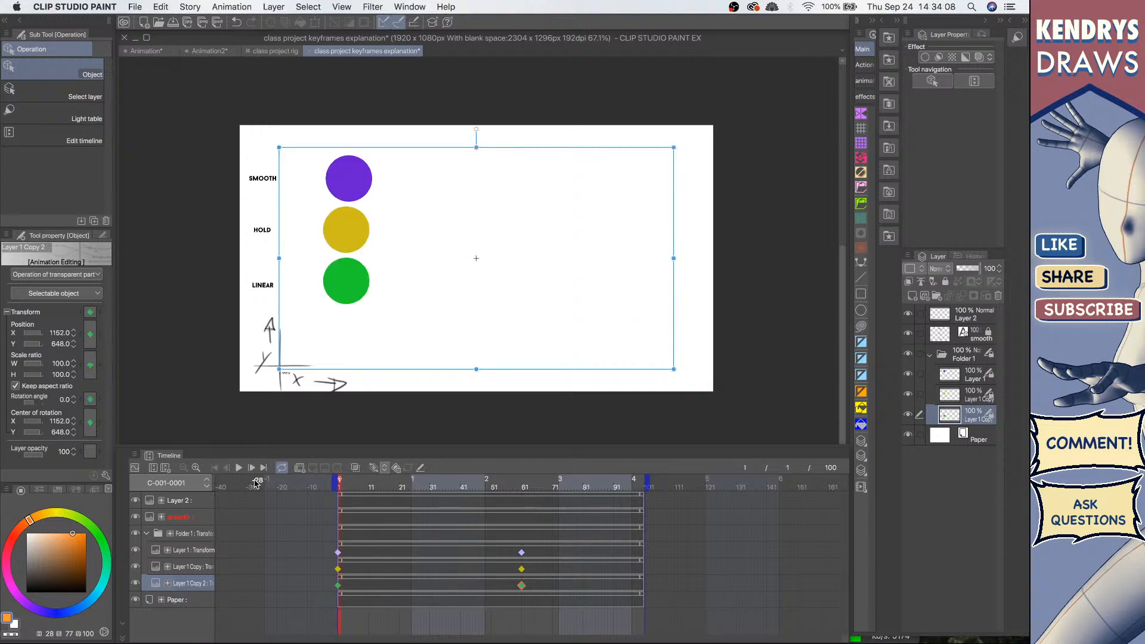
left_click(239, 469)
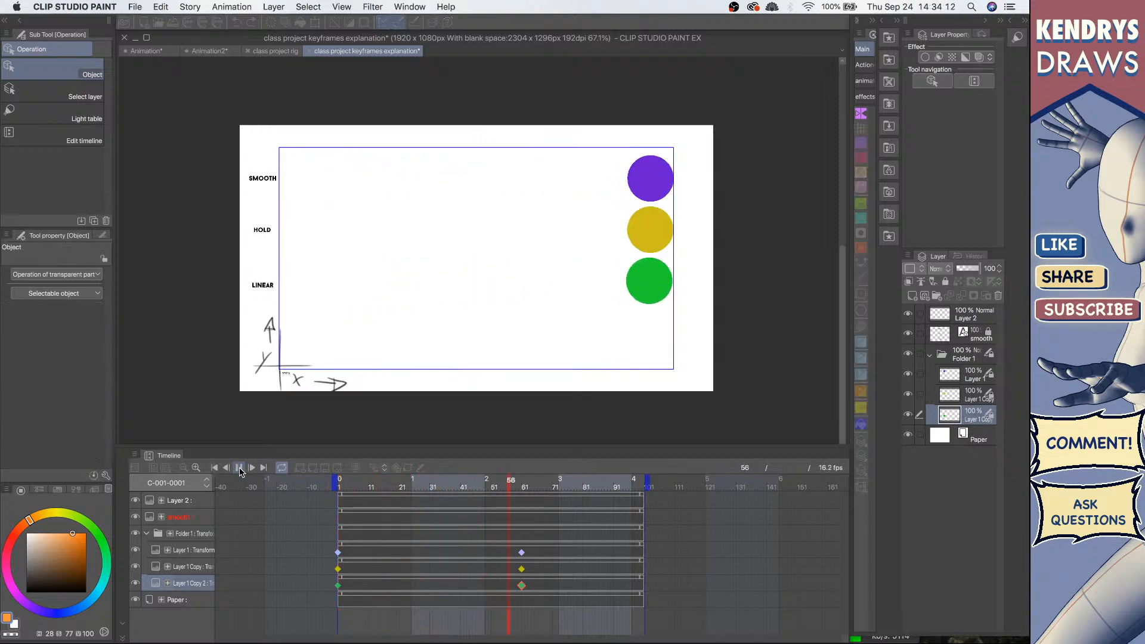
left_click(239, 469)
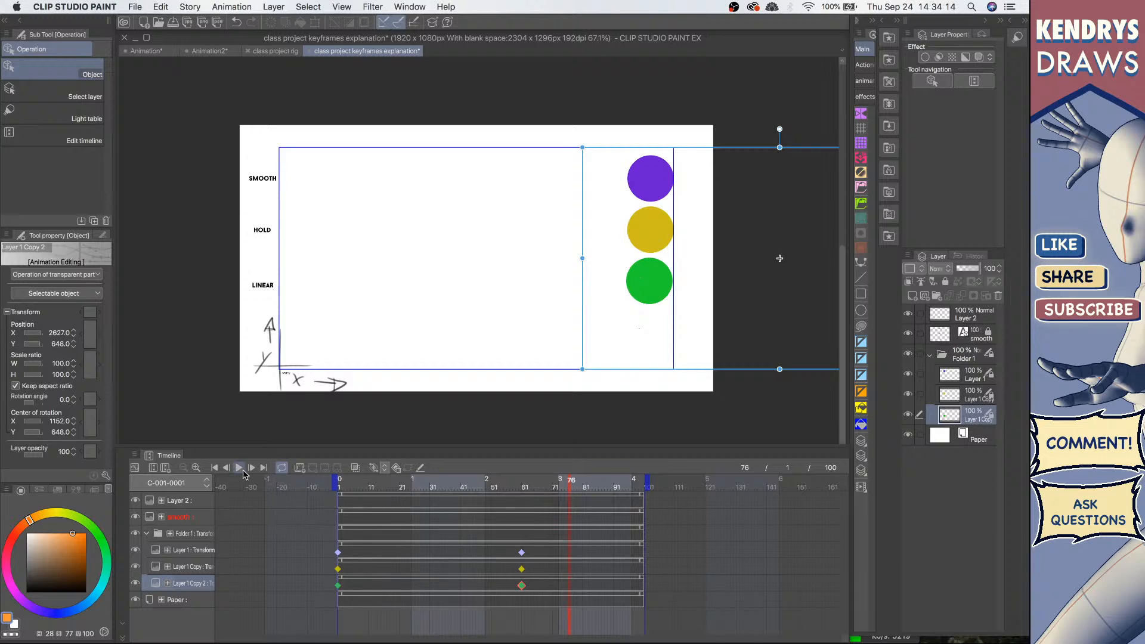
left_click(239, 469)
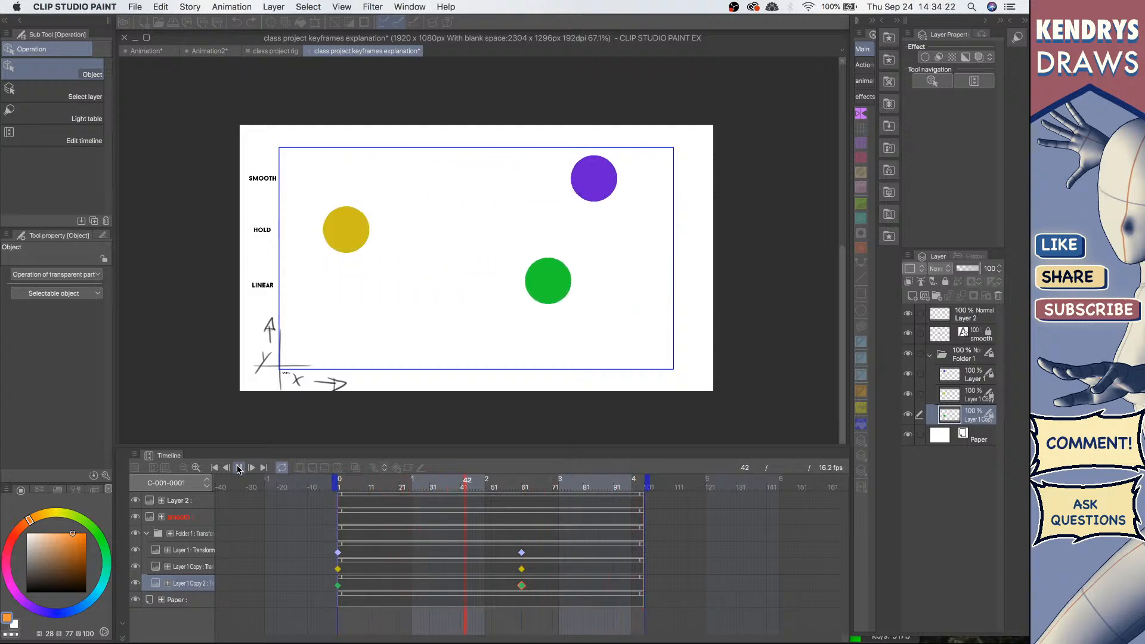
Step: Select the start and end keyframes on each circle's layer to inspect their interpolation
left_click(339, 552)
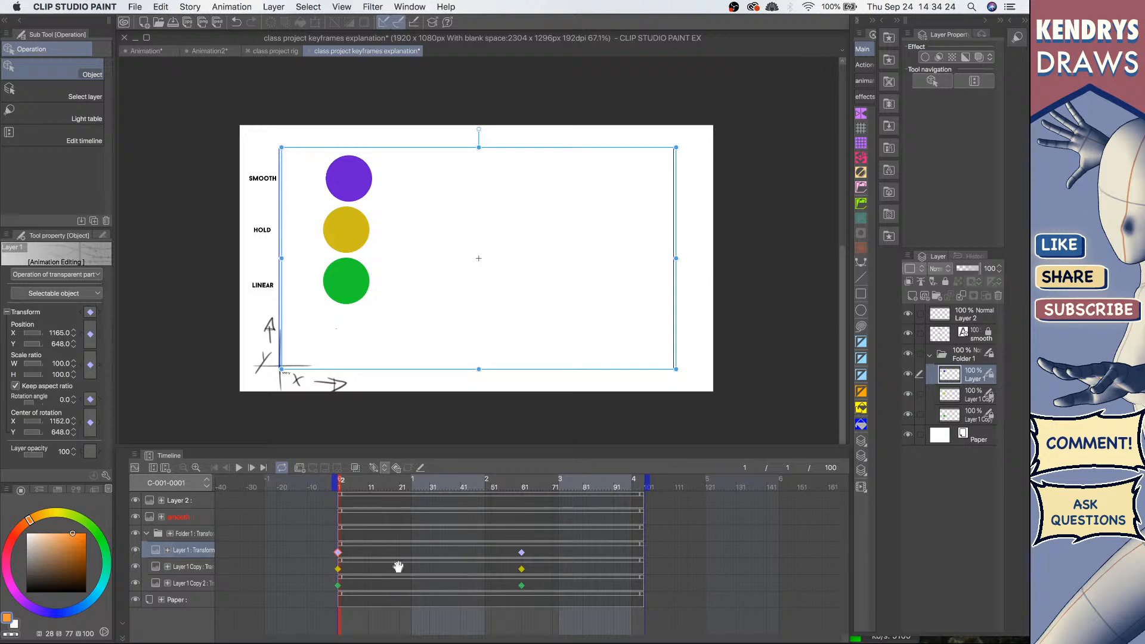
left_click(522, 554)
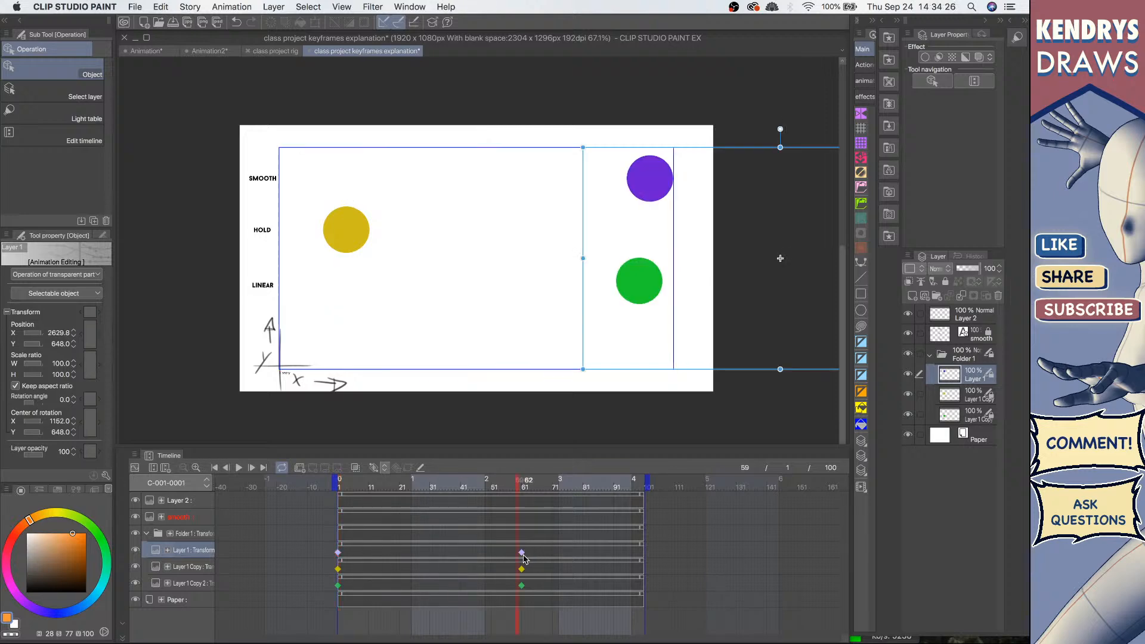
left_click(523, 556)
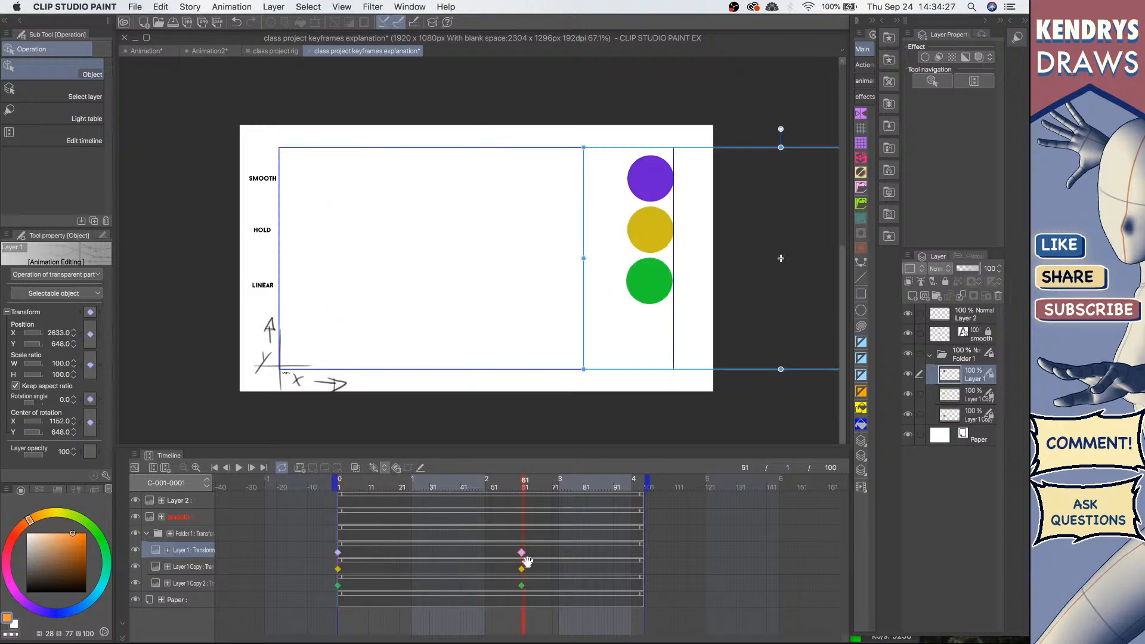
left_click(339, 553)
left_click(338, 569)
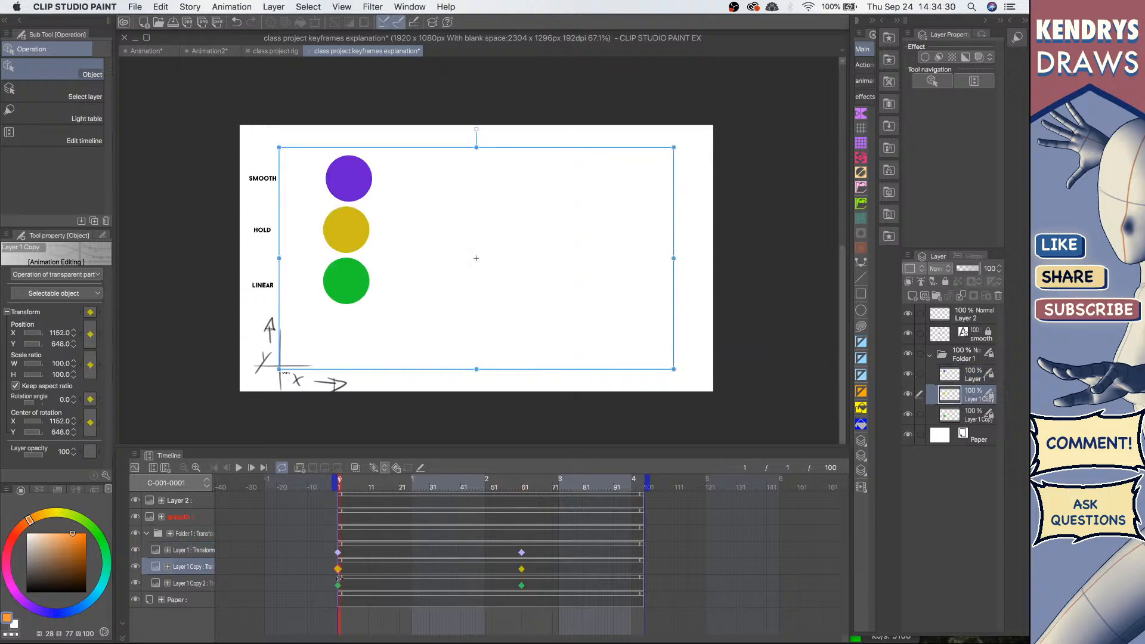
left_click(339, 585)
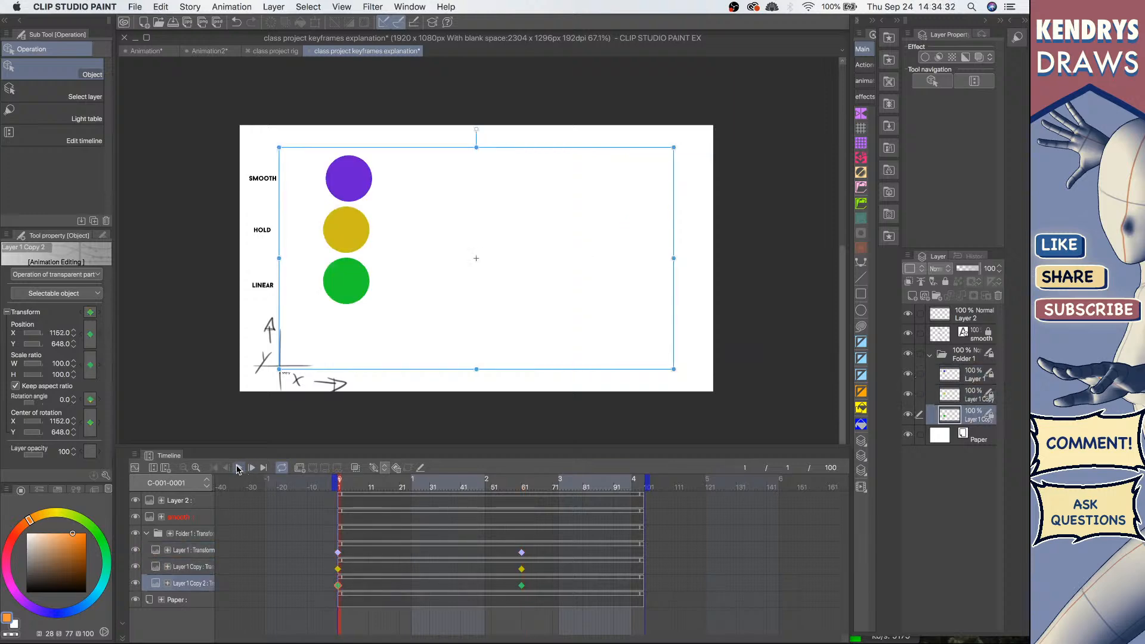
Step: Replay the animation while selecting the first keyframes of the green and purple circle layers
left_click(238, 468)
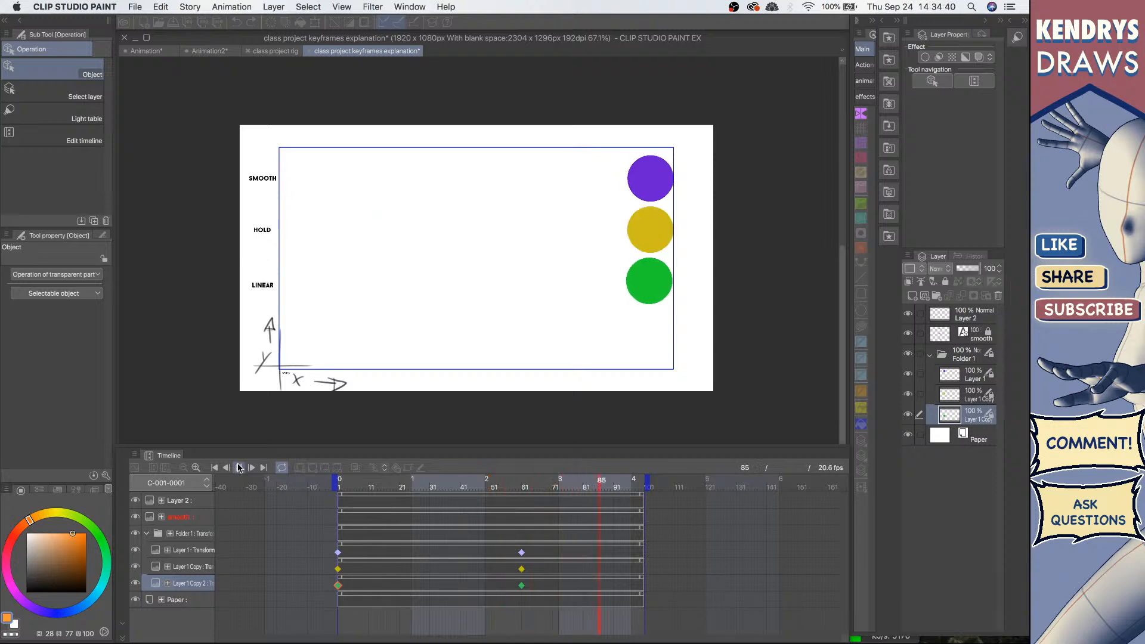
left_click(238, 468)
left_click(523, 586)
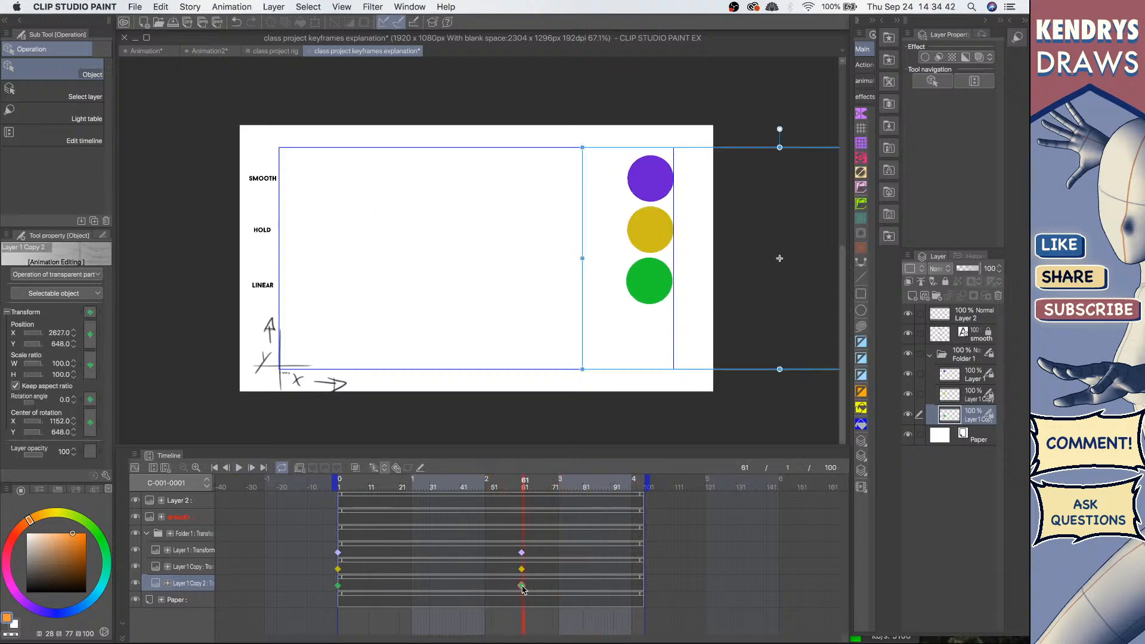
left_click(338, 586)
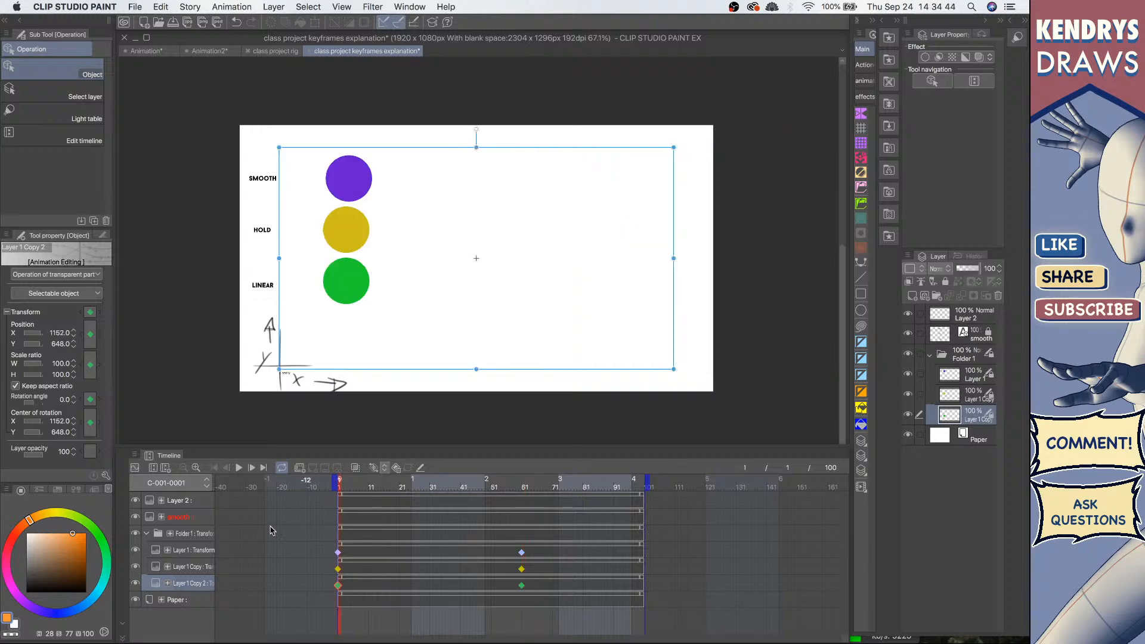
left_click(239, 468)
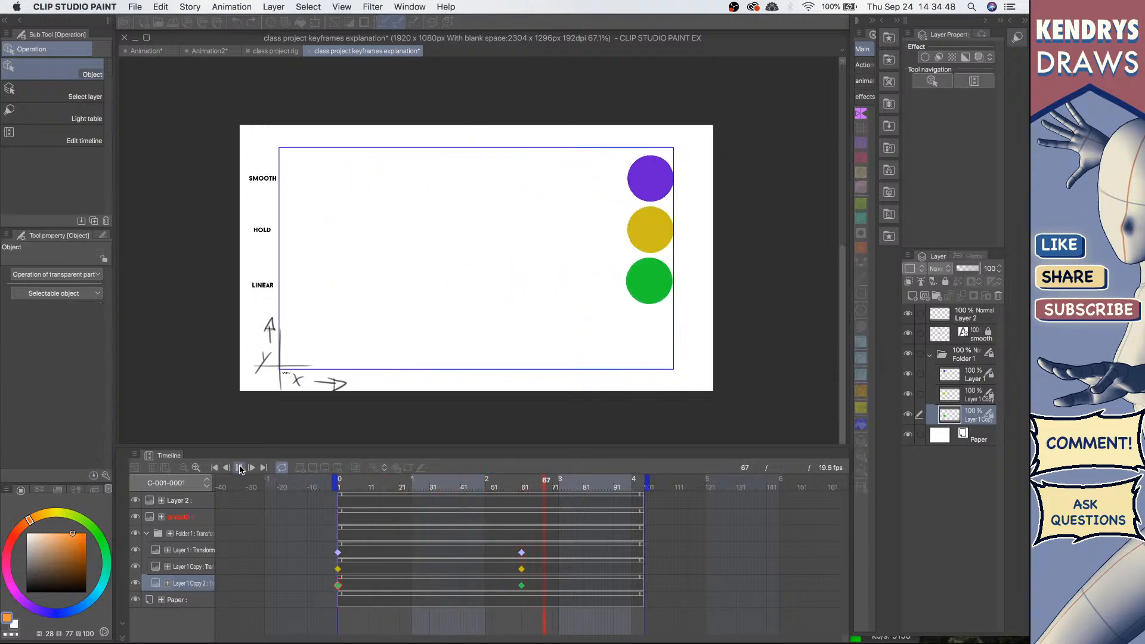
left_click(239, 468)
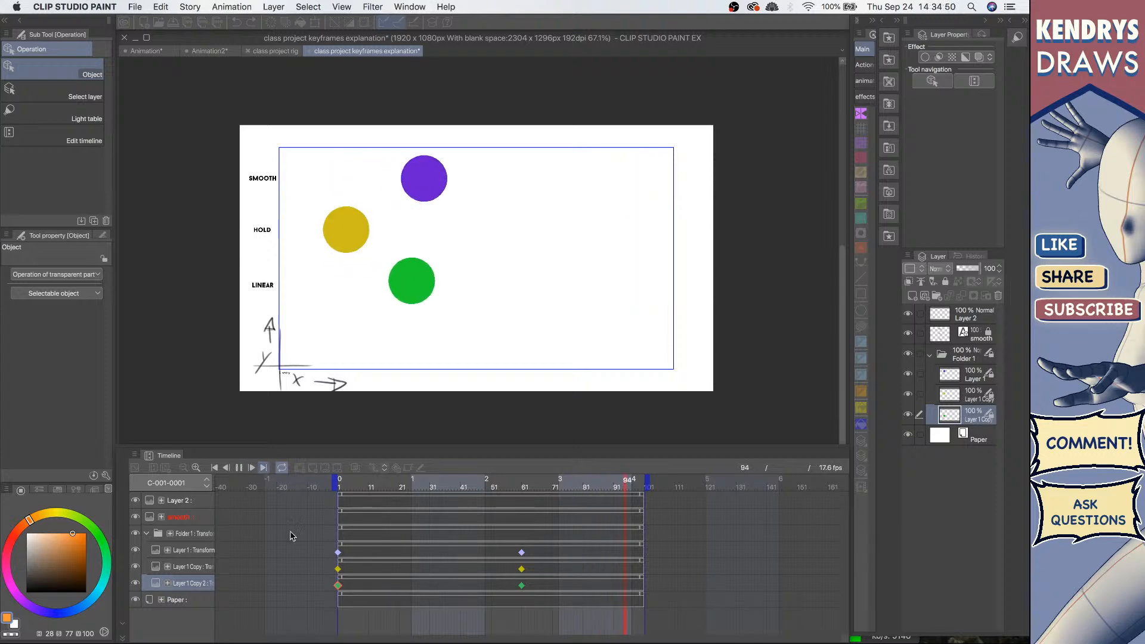
left_click(337, 553)
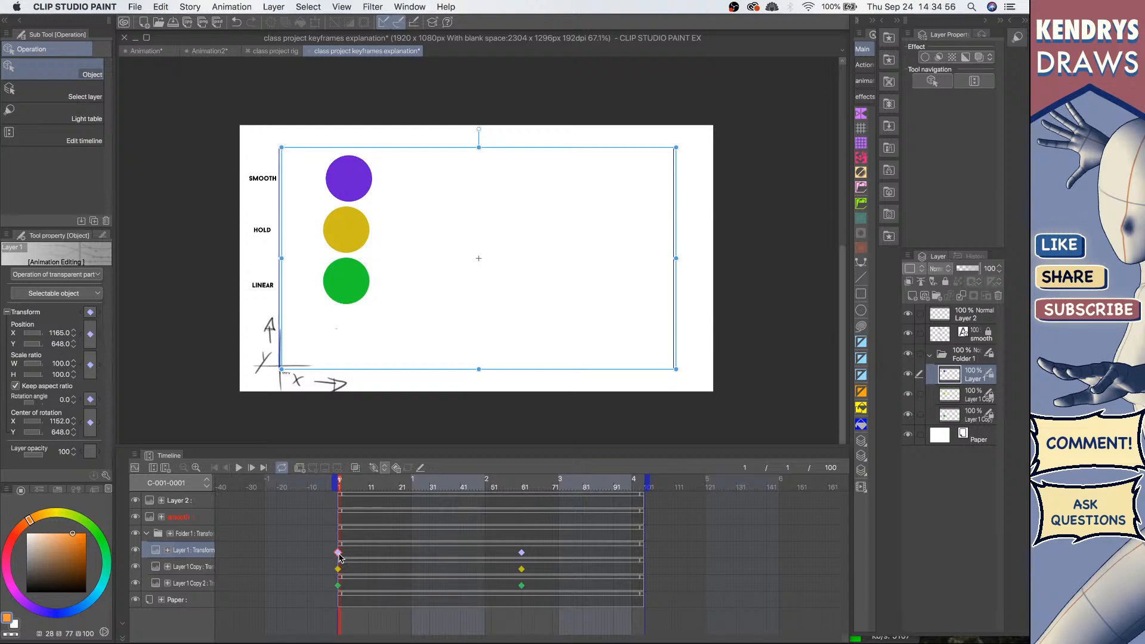
left_click(238, 469)
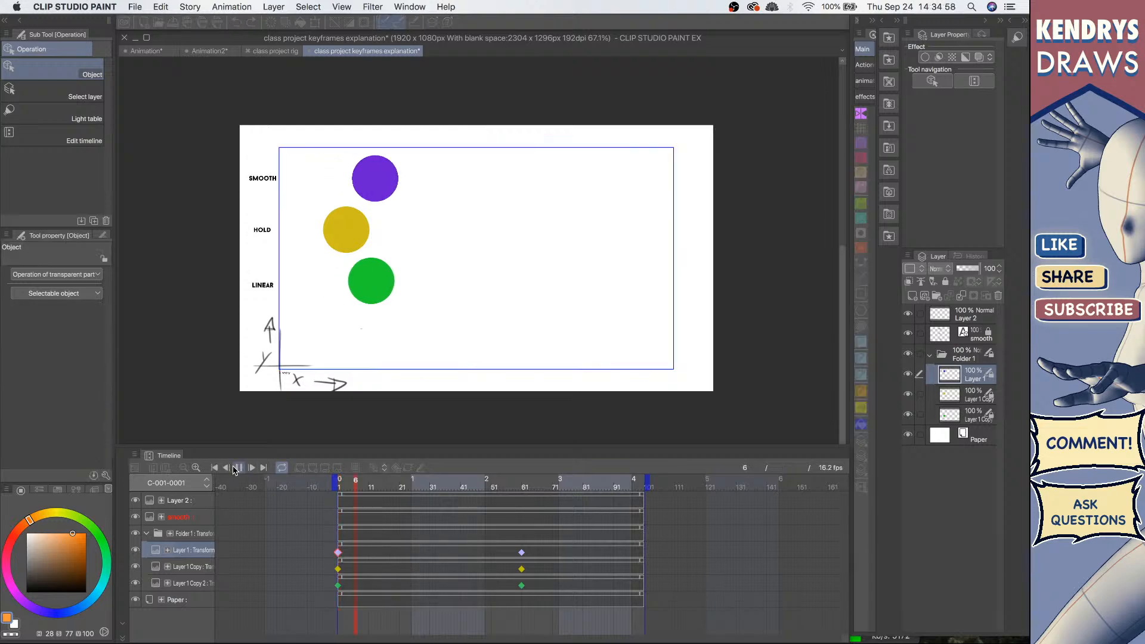
left_click(236, 470)
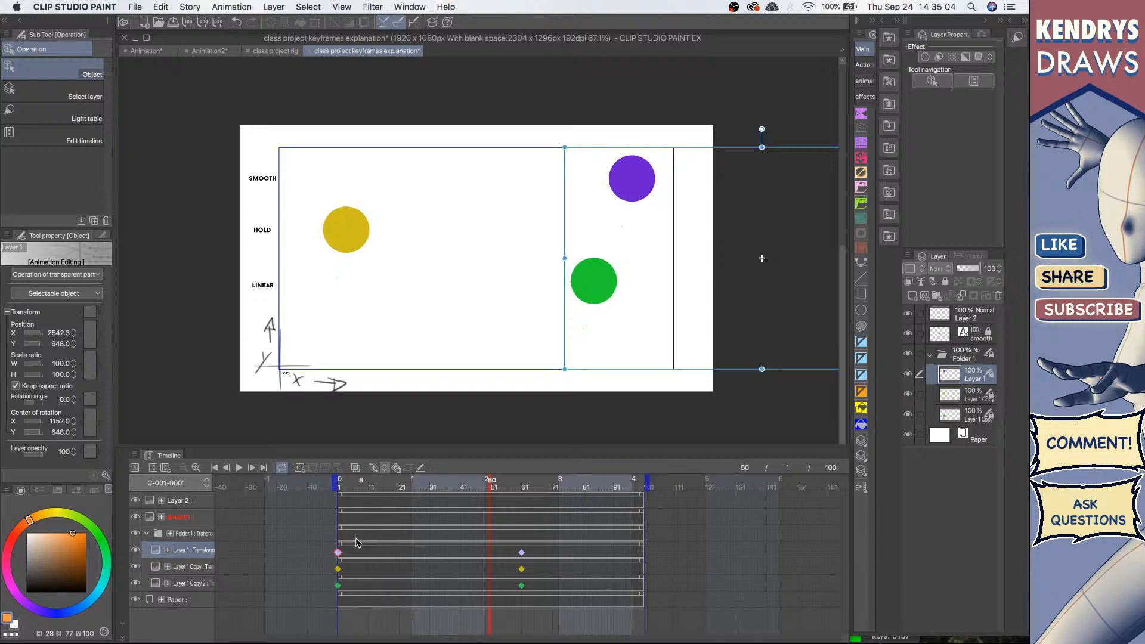
Step: Delete the purple circle's first keyframe and undo the deletion
left_click(339, 554)
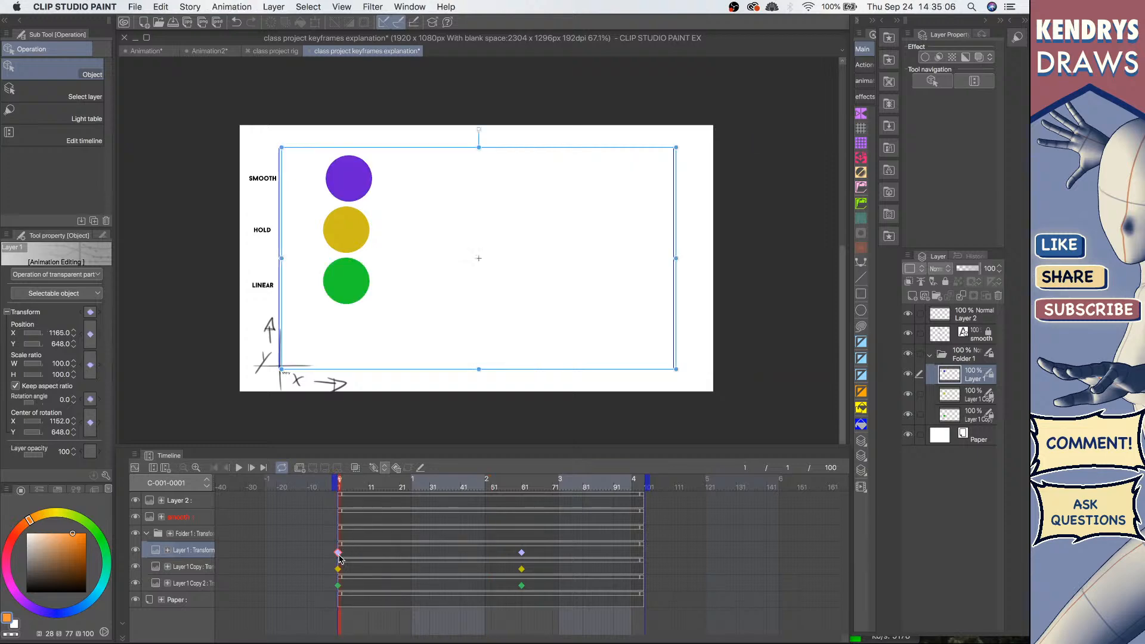
key("Delete")
key("super+z")
Step: Play the animation again from the first frame to compare the three circles
left_click(238, 469)
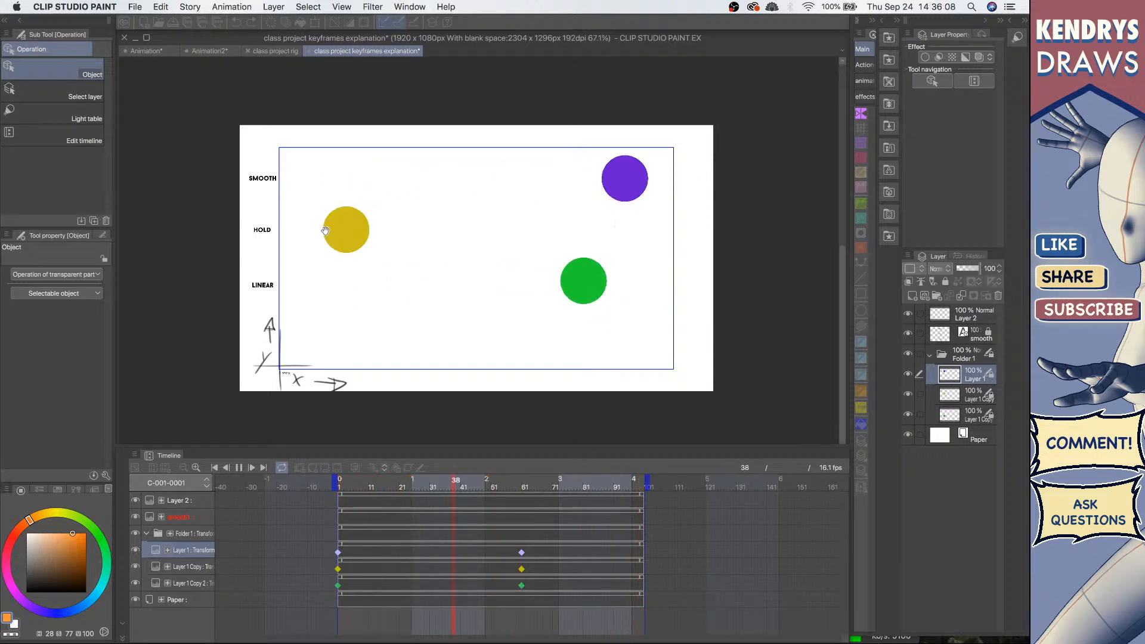
key("space")
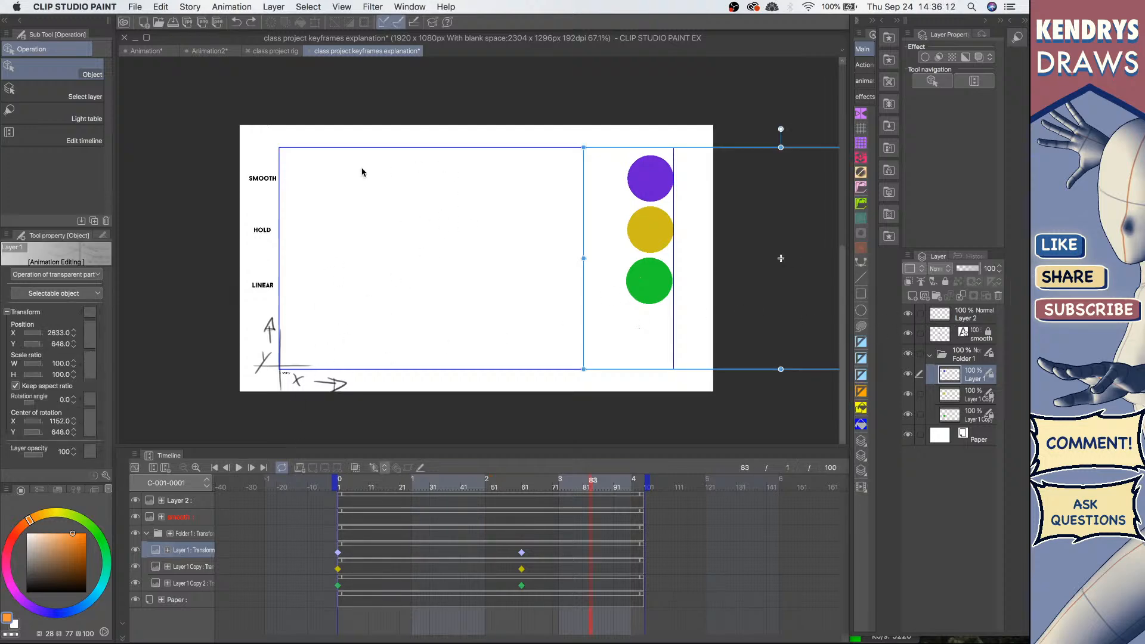
left_click(214, 467)
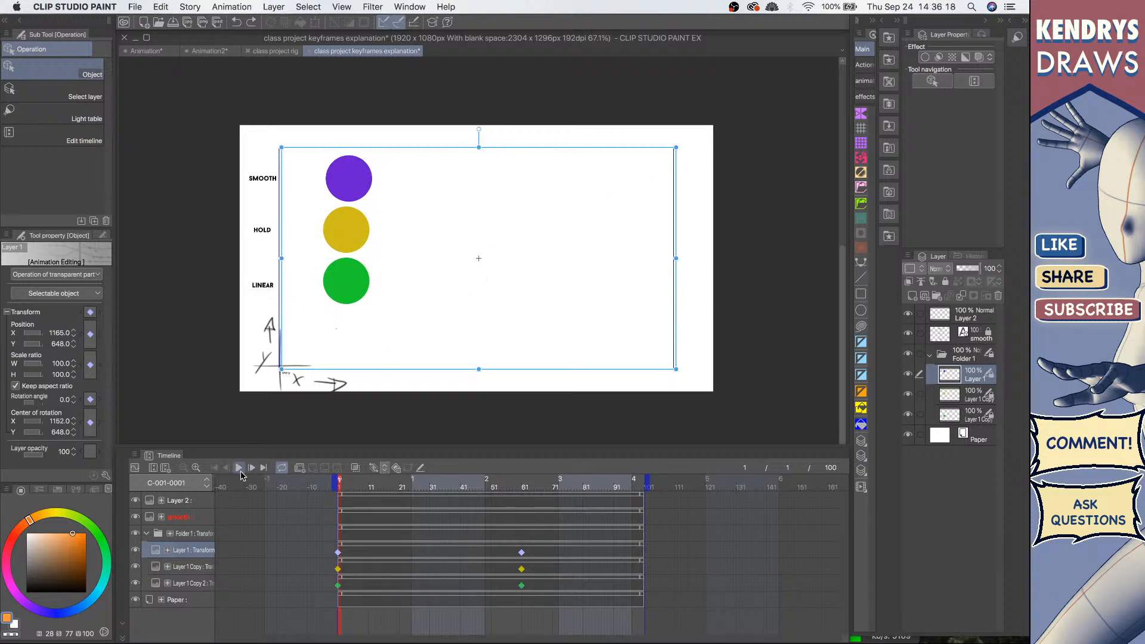
left_click(238, 468)
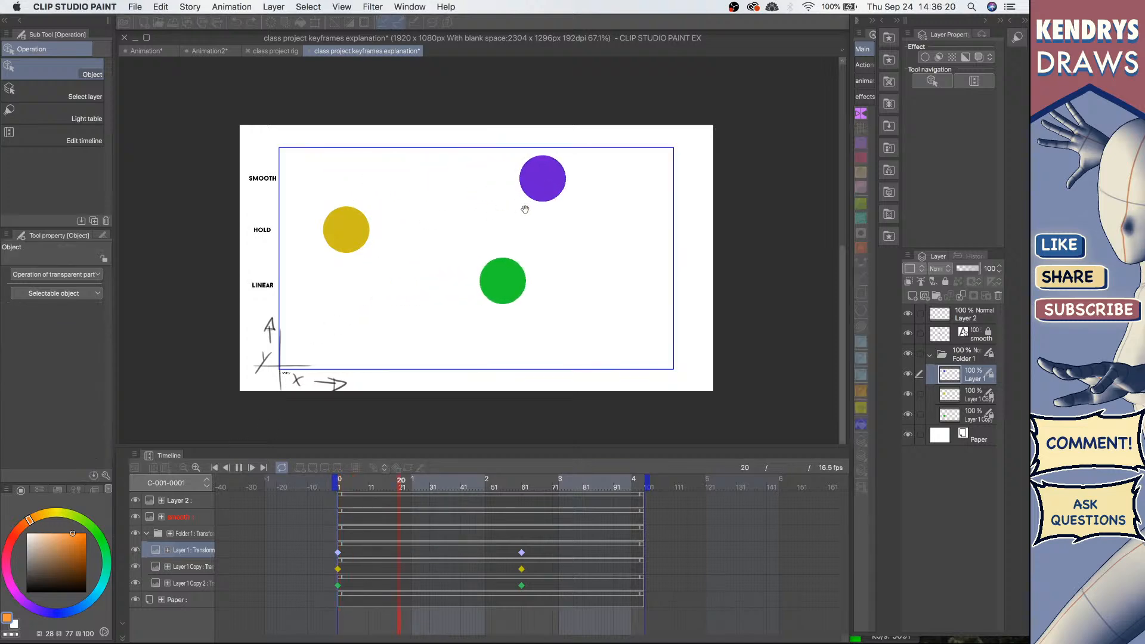
left_click(238, 467)
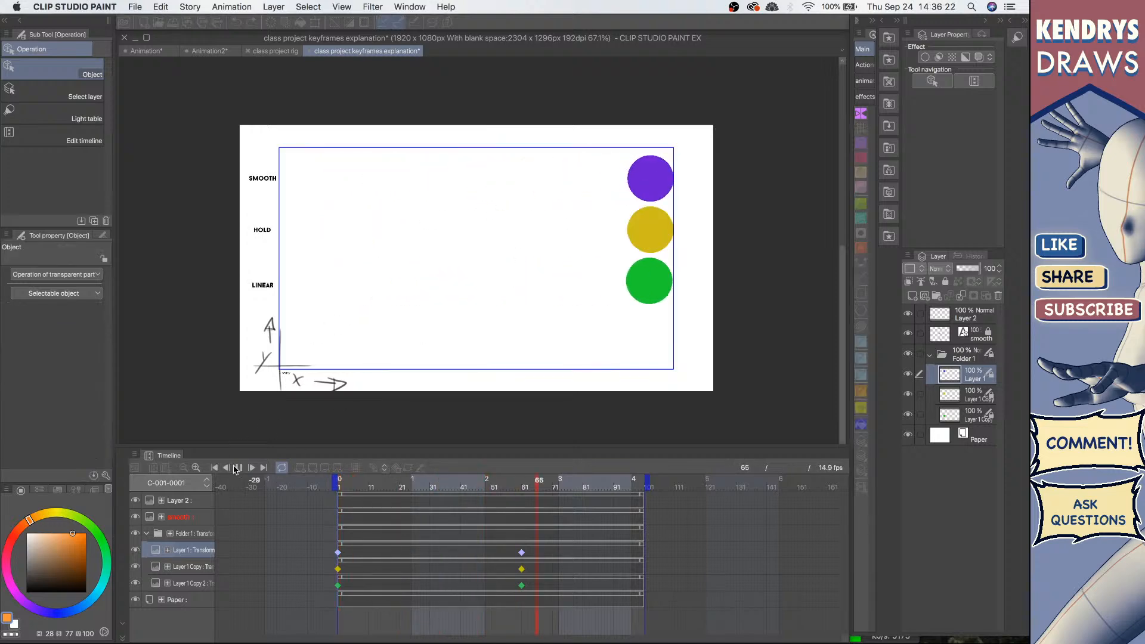
left_click(214, 468)
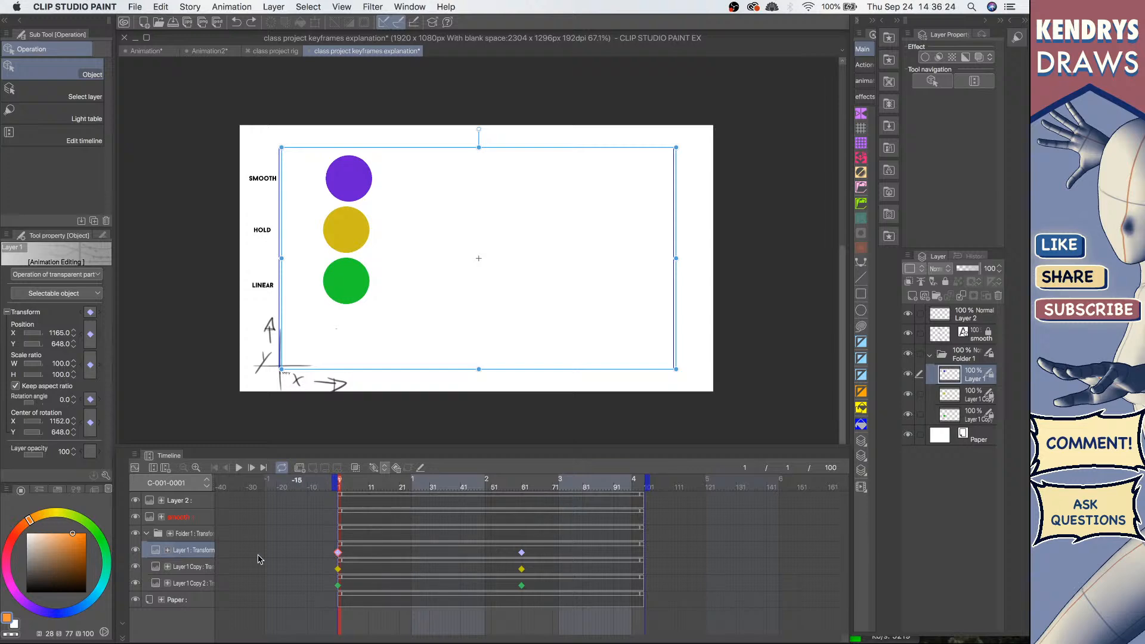
Step: Open the graph view of the purple circle layer to inspect its position curve, then return to the timeline
left_click(134, 469)
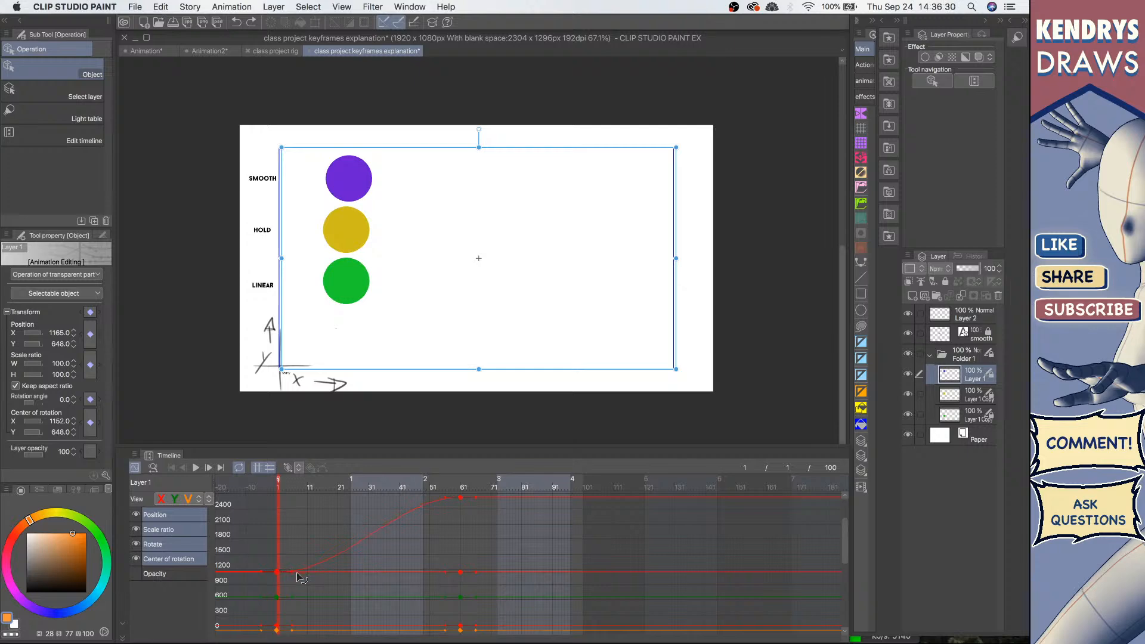
left_click_drag(297, 574, 294, 560)
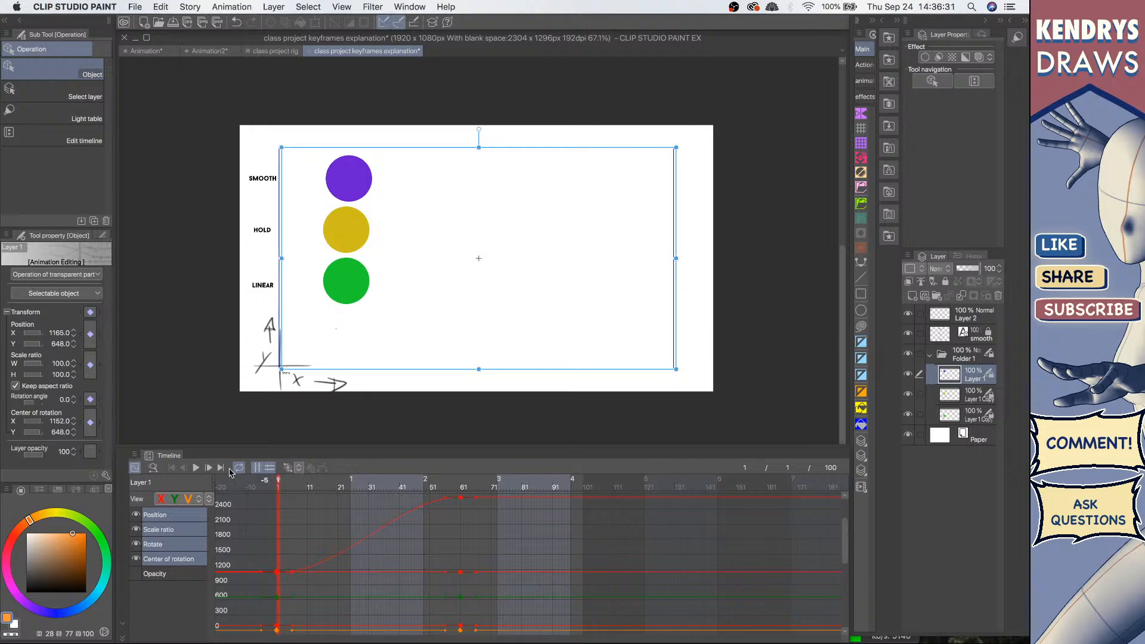
left_click(134, 468)
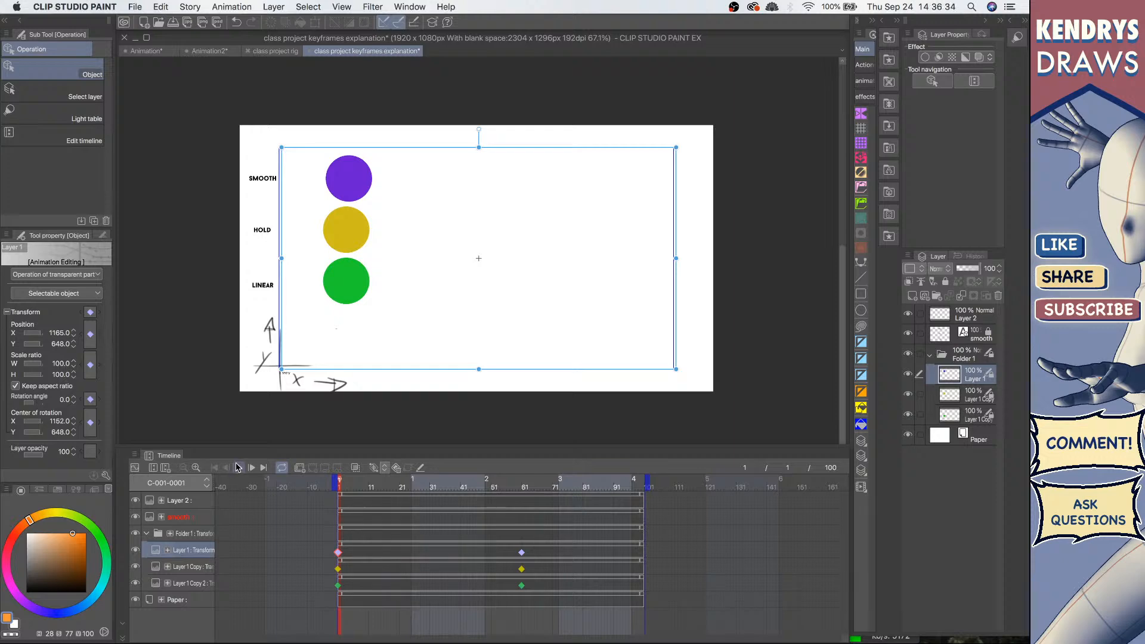
Step: Replay the animation and switch to the class project rig document
left_click(239, 467)
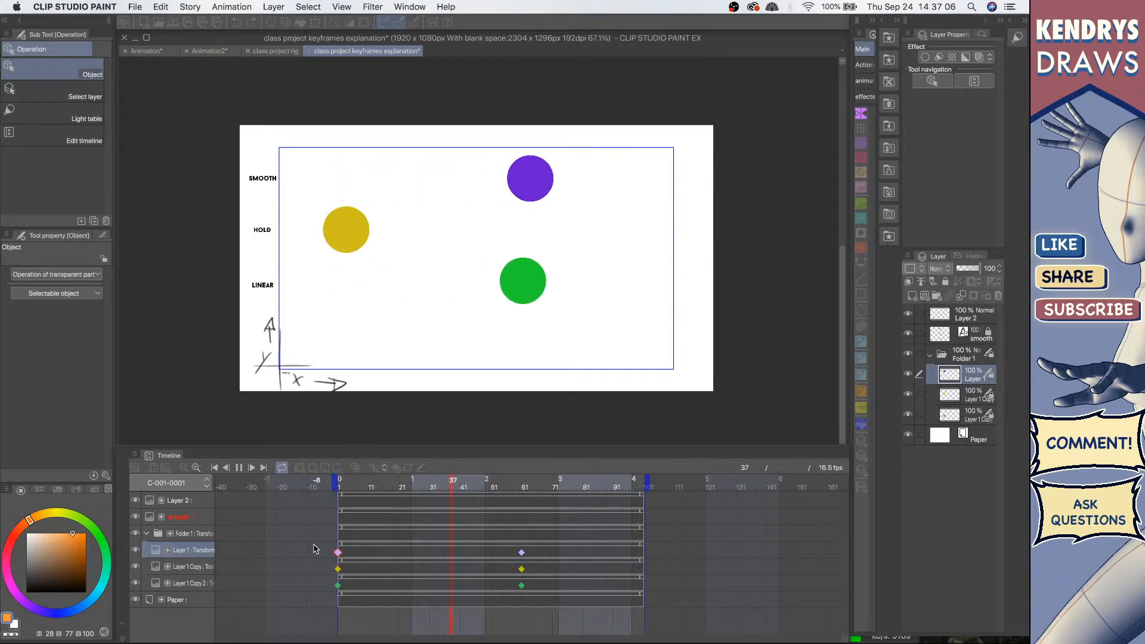
left_click(274, 52)
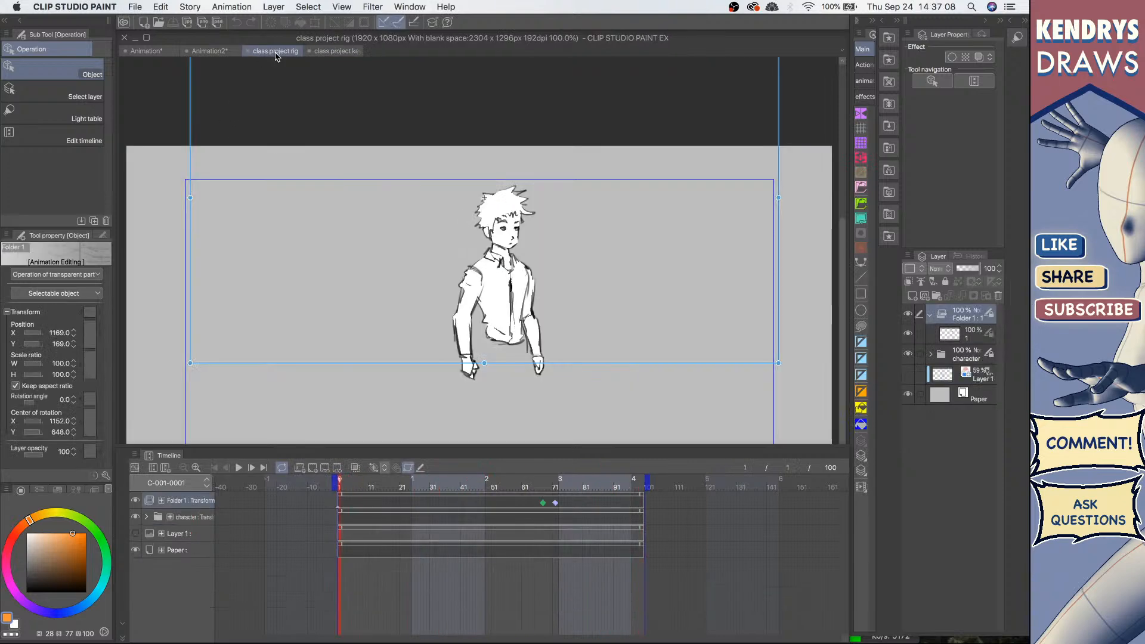
Step: Switch to the jet animation document and play its animation from the first frame
left_click(213, 51)
left_click(152, 53)
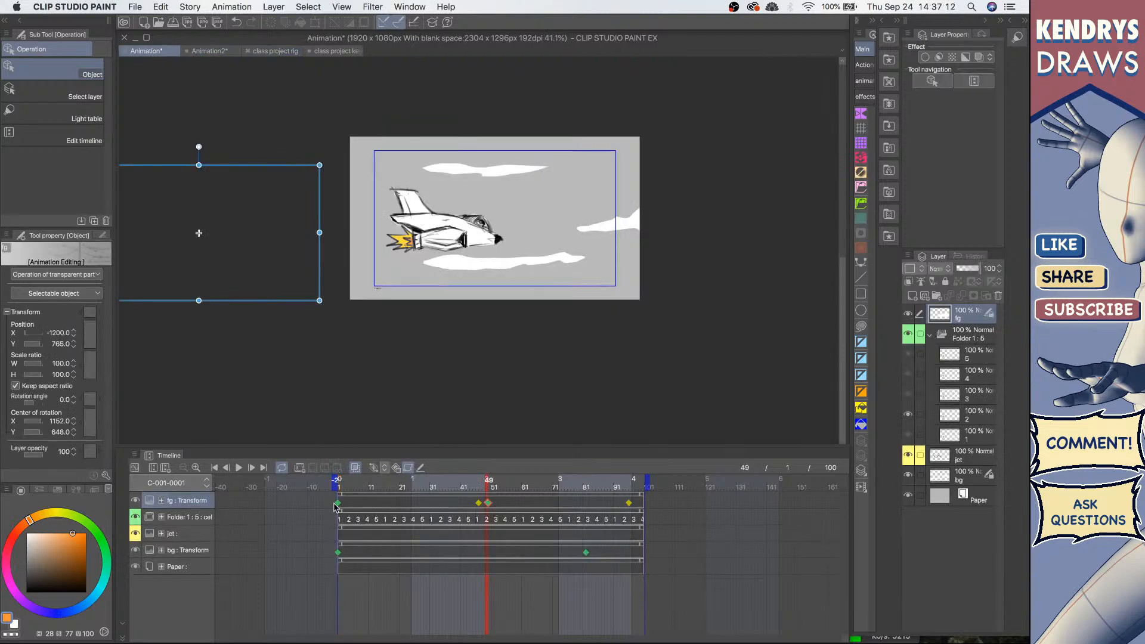
left_click(337, 505)
left_click(239, 468)
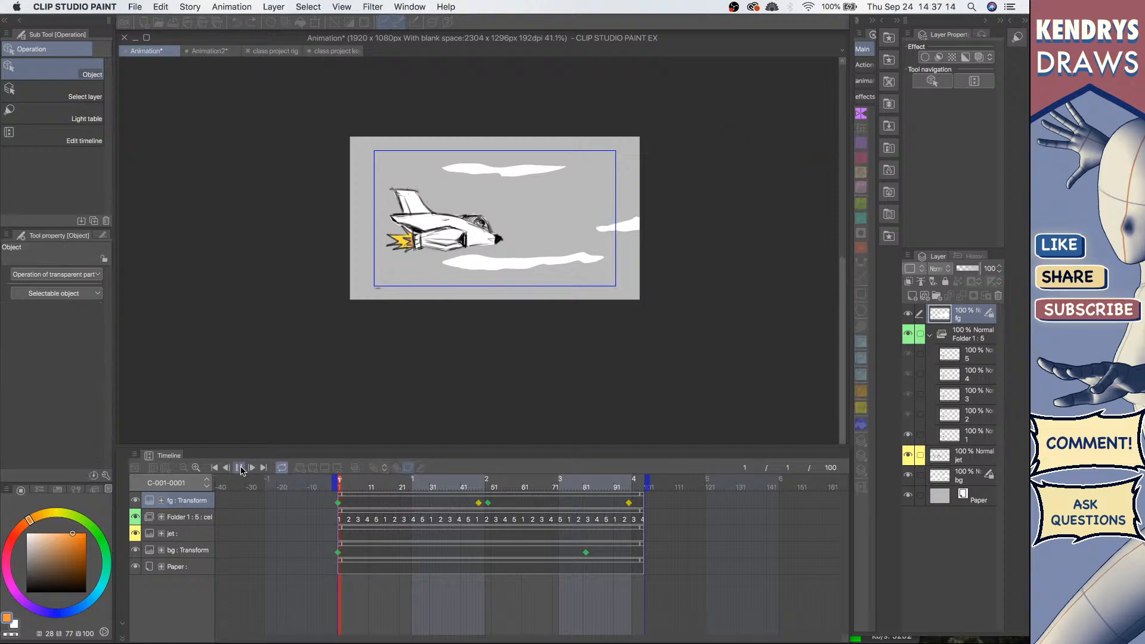
left_click(239, 468)
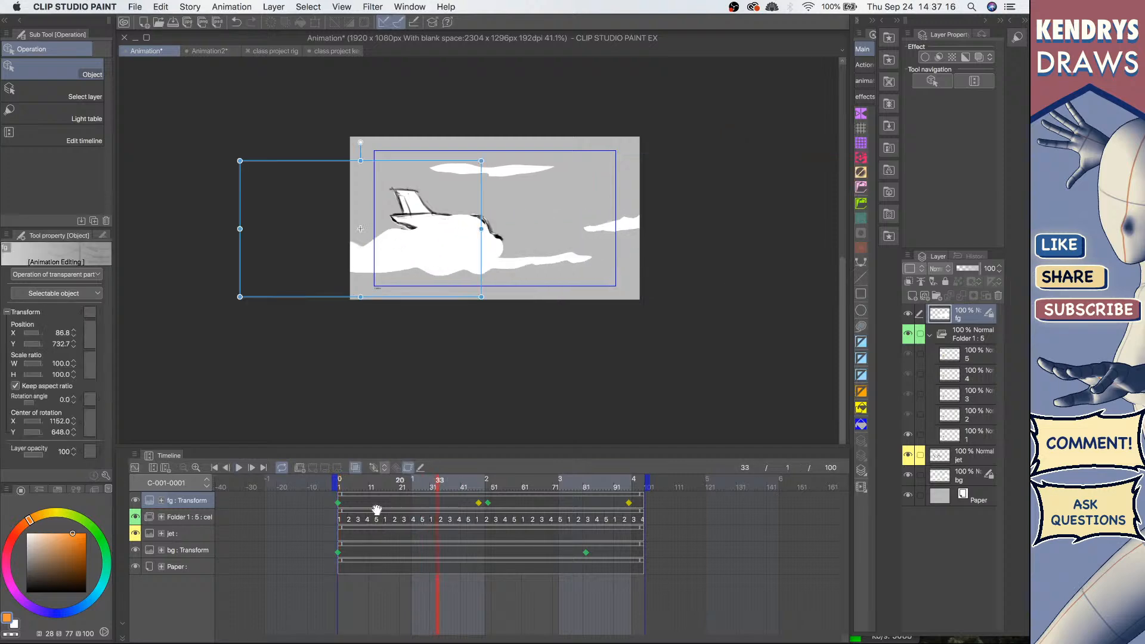
left_click(238, 469)
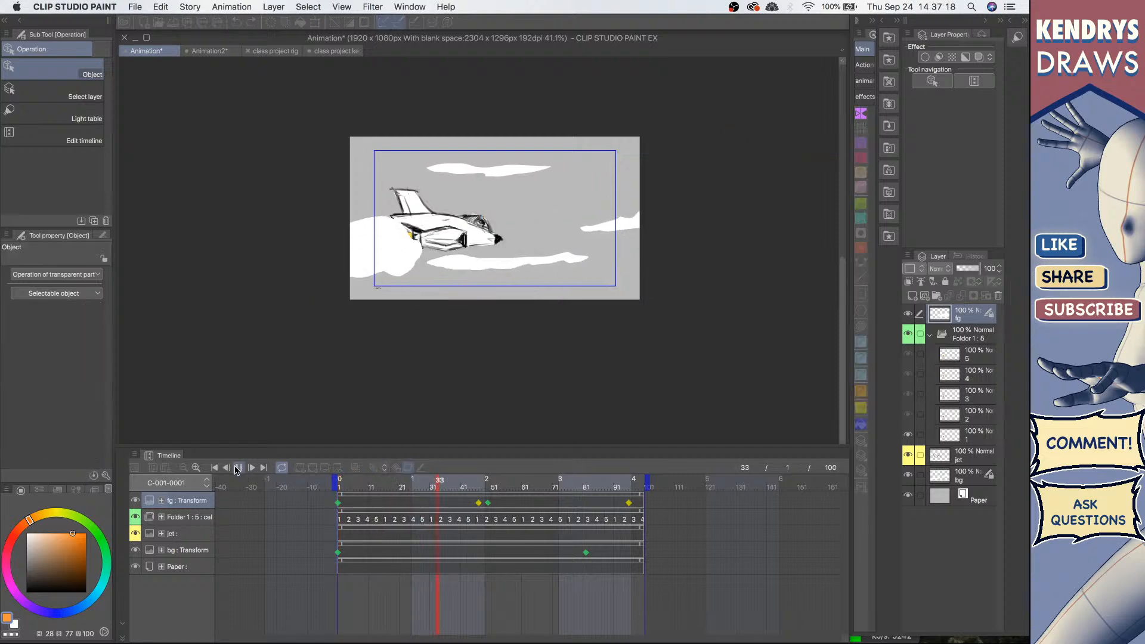
left_click(238, 468)
Step: Inspect the foreground cloud layer's keyframes along the timeline and replay the jet animation
left_click(477, 503)
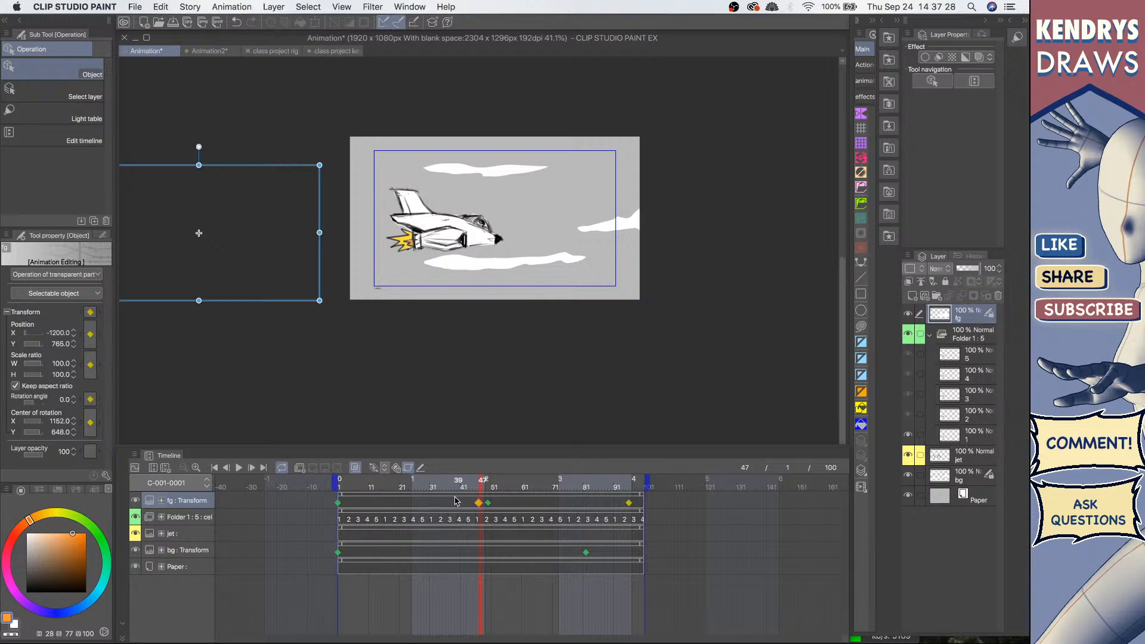
left_click(488, 503)
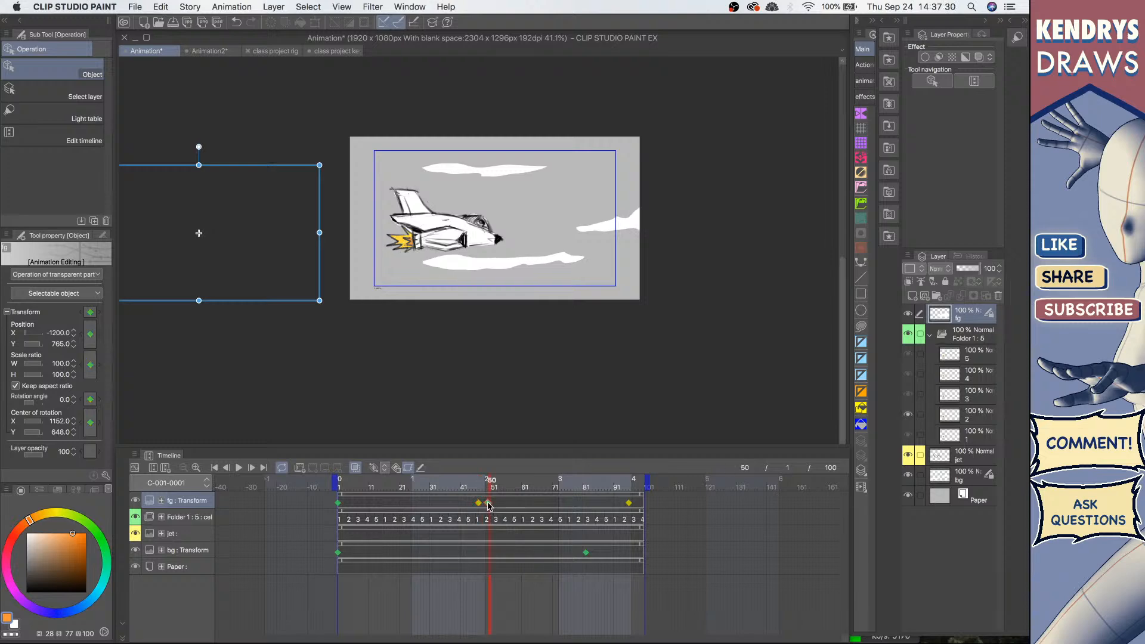
left_click(517, 505)
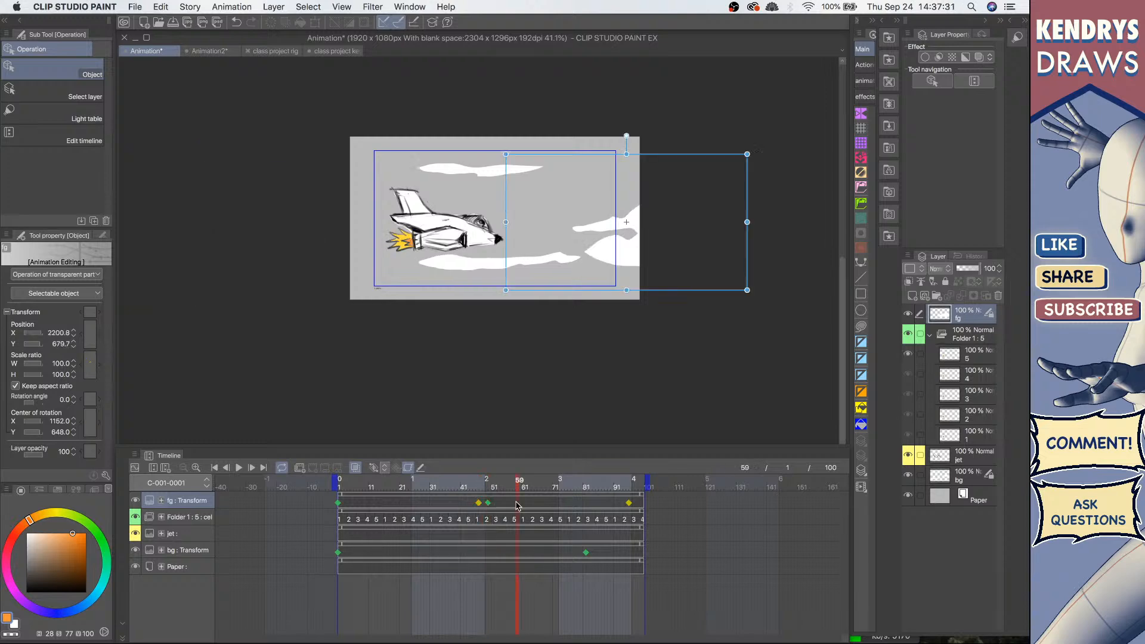
left_click(487, 484)
left_click(494, 486)
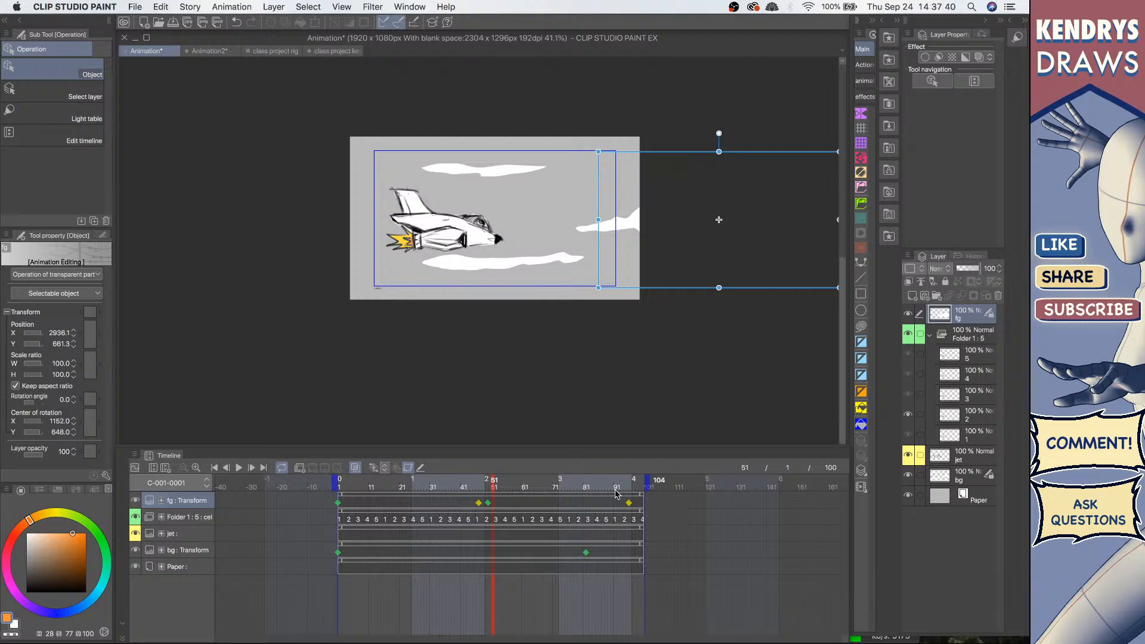
left_click(214, 467)
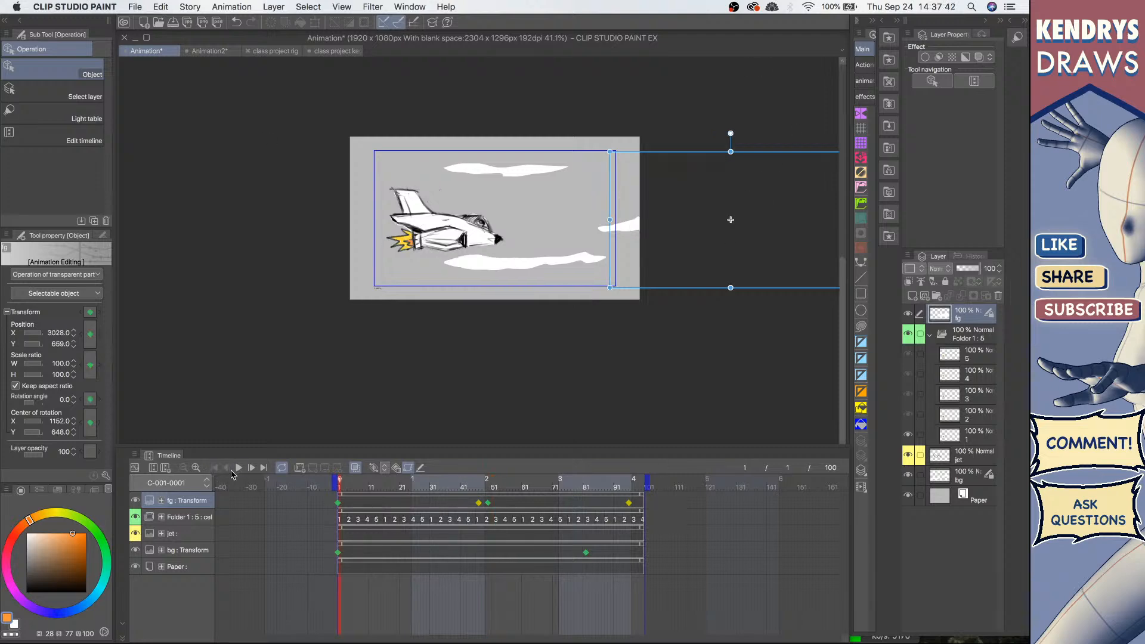
left_click(238, 467)
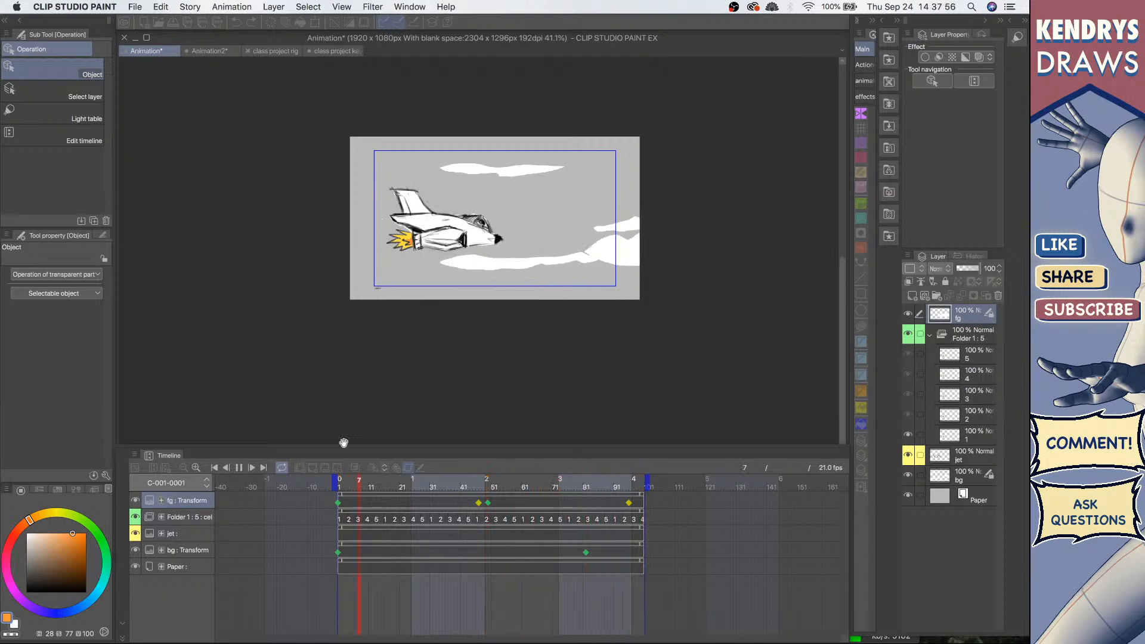
left_click(239, 468)
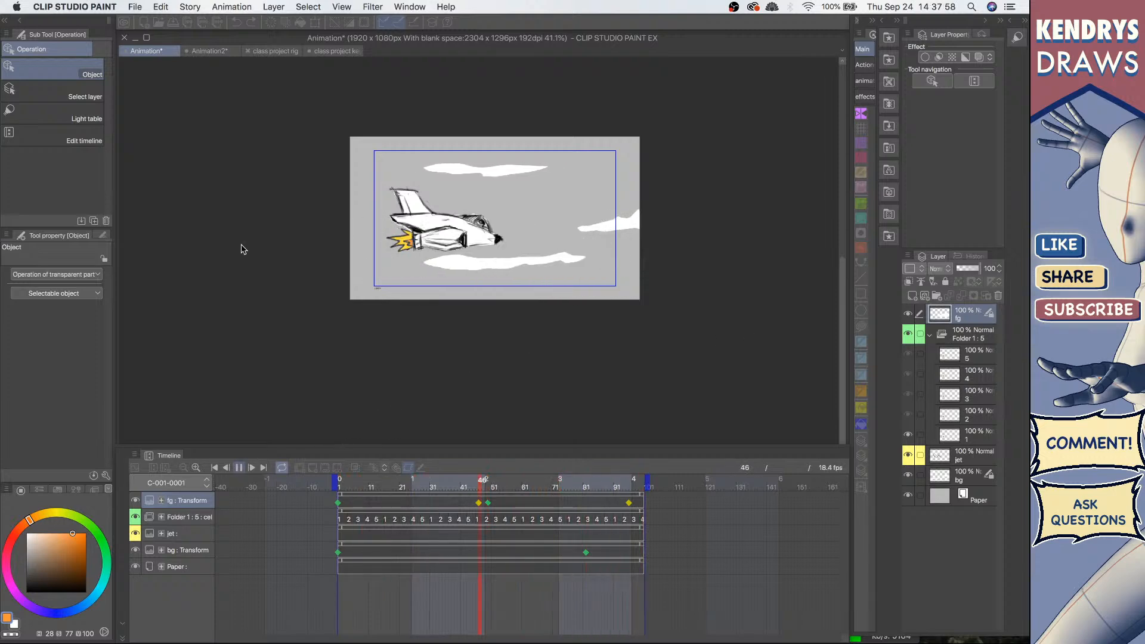
Step: Switch to the keyframes explanation document, replay it from the start and briefly open its graph view
left_click(339, 50)
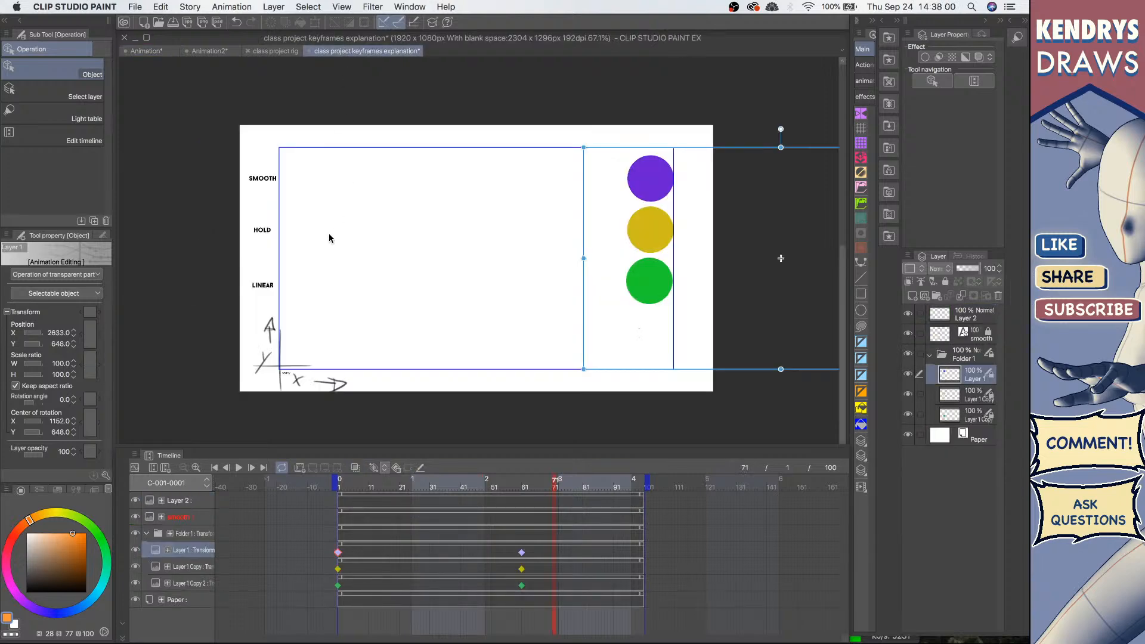
left_click(238, 468)
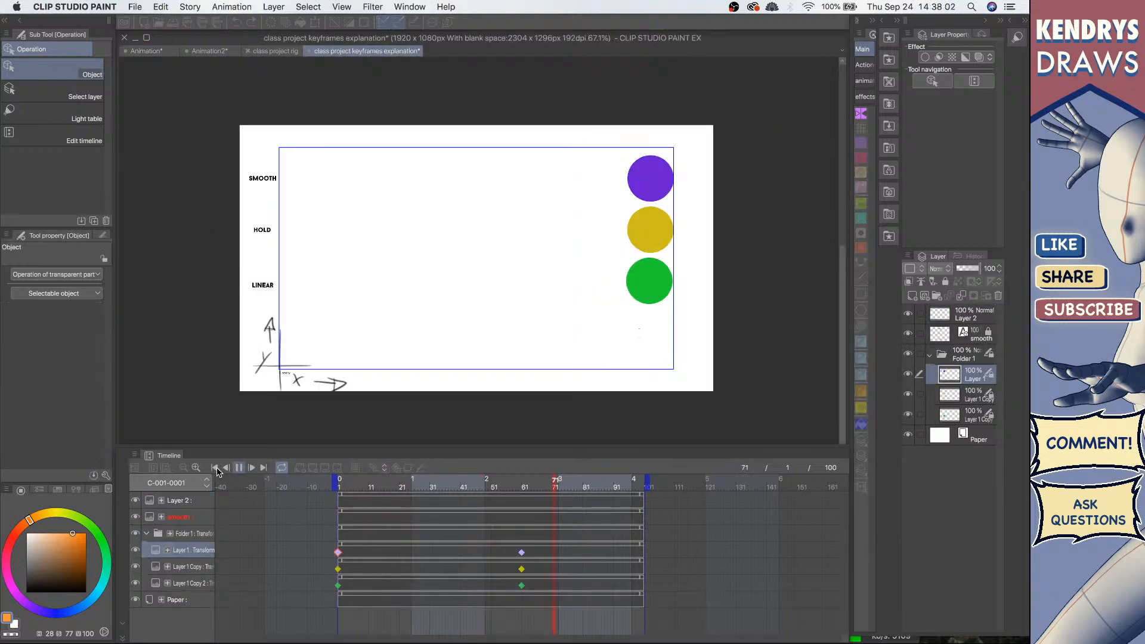
left_click(216, 469)
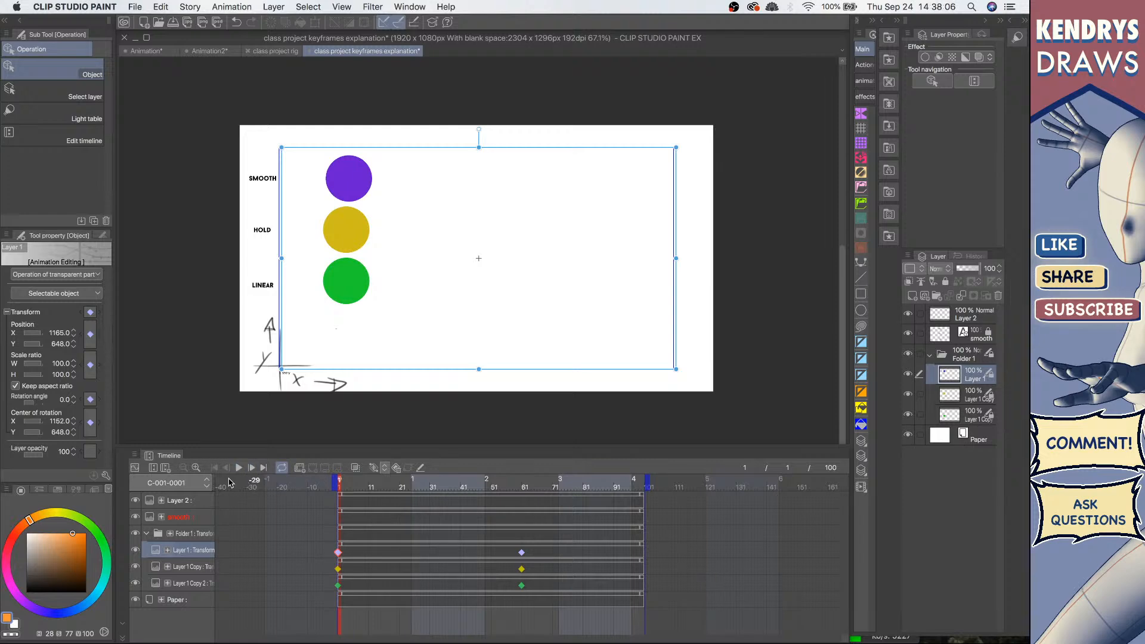
left_click(135, 468)
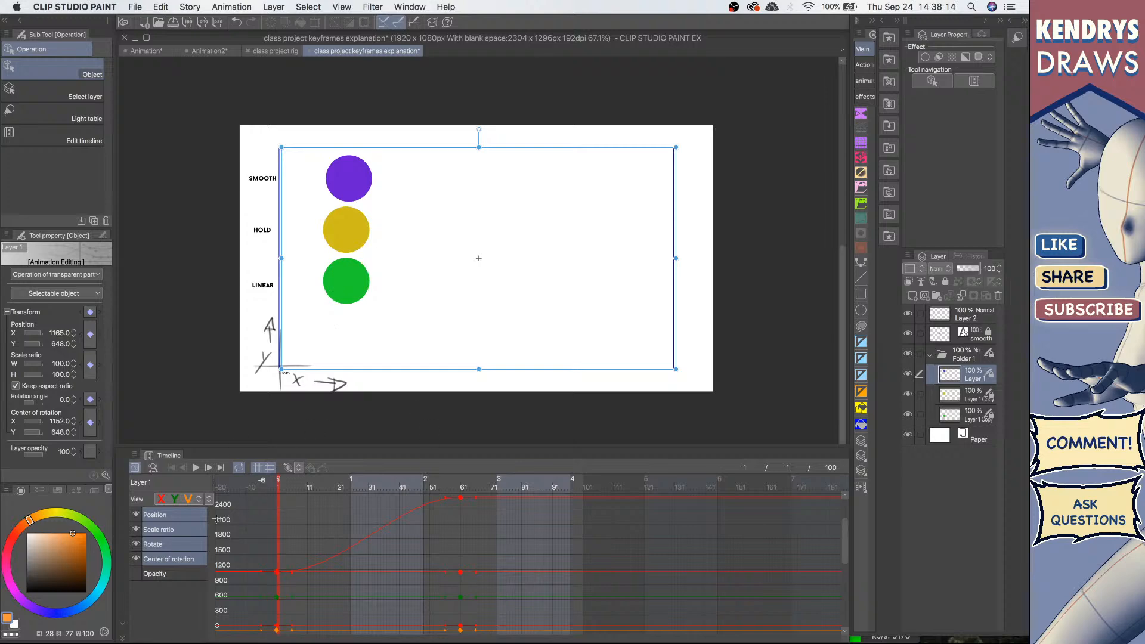
left_click(136, 469)
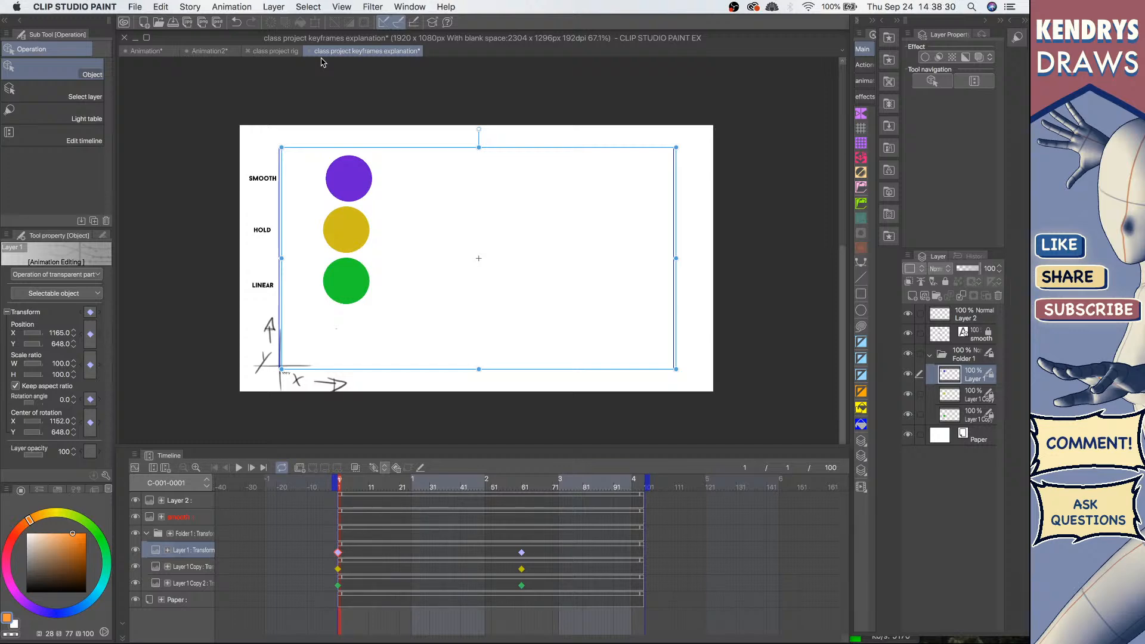
Step: Switch to the character rig document and play its animation
left_click(269, 51)
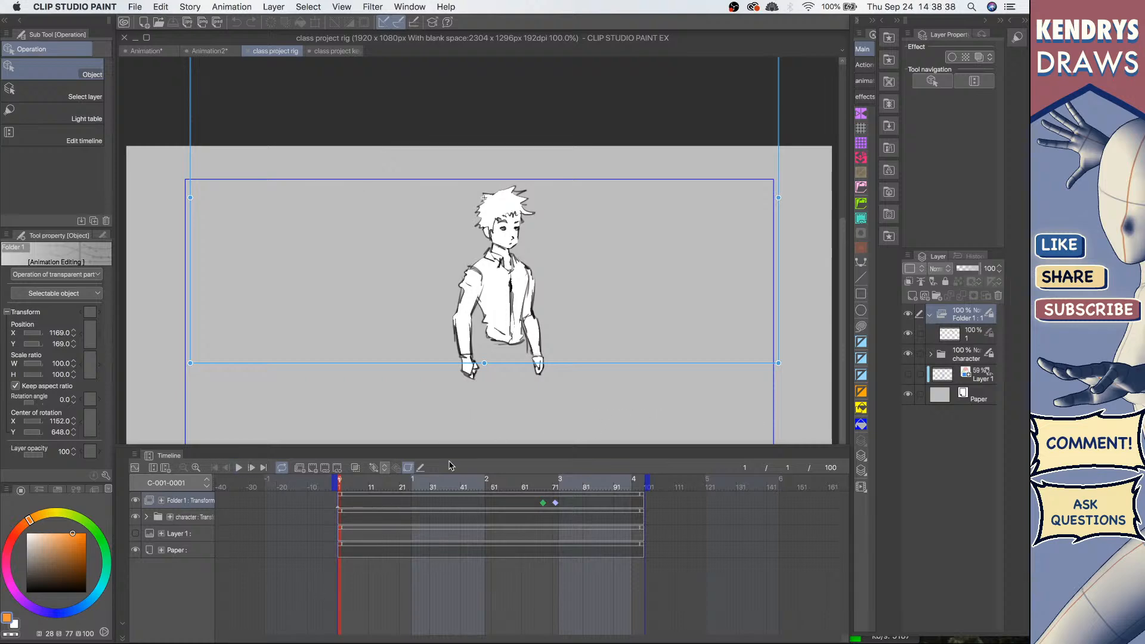
left_click(239, 468)
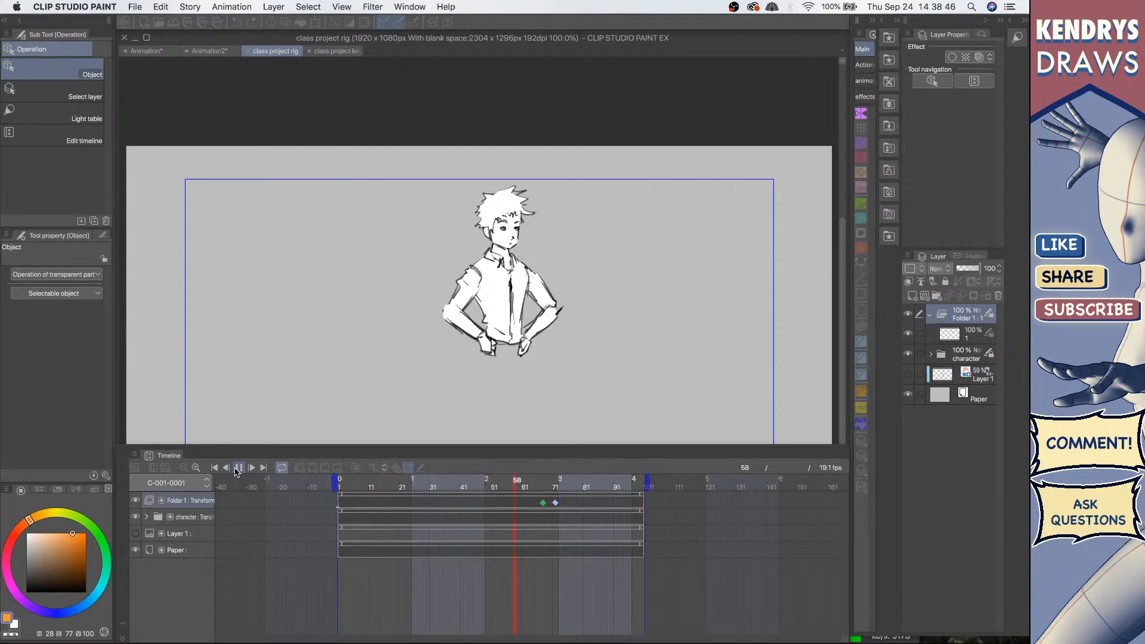
Step: Try rotating the character's head and shoulder parts at frame 80, then undo the rotations
left_click(561, 279)
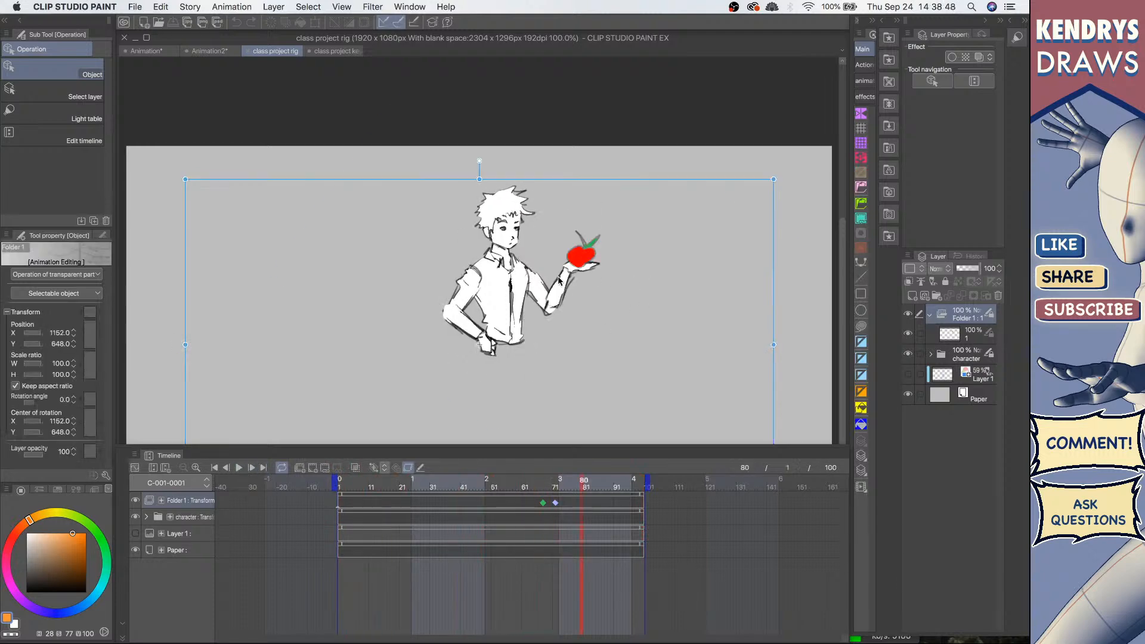
left_click(559, 280)
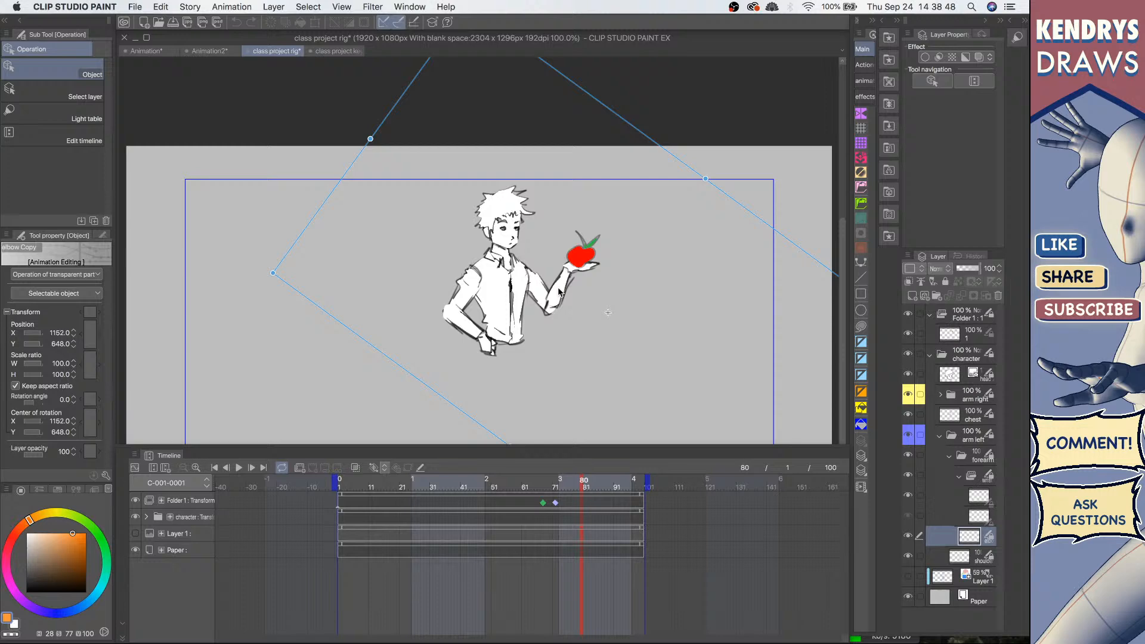
left_click(506, 218)
mouse_move(505, 171)
left_mouse_down()
mouse_move(495, 170)
mouse_move(533, 172)
mouse_move(474, 178)
mouse_move(540, 147)
mouse_move(482, 138)
mouse_move(483, 266)
mouse_move(520, 170)
mouse_move(531, 190)
mouse_move(486, 167)
mouse_move(456, 174)
mouse_move(466, 184)
mouse_move(493, 179)
mouse_move(503, 156)
left_mouse_up()
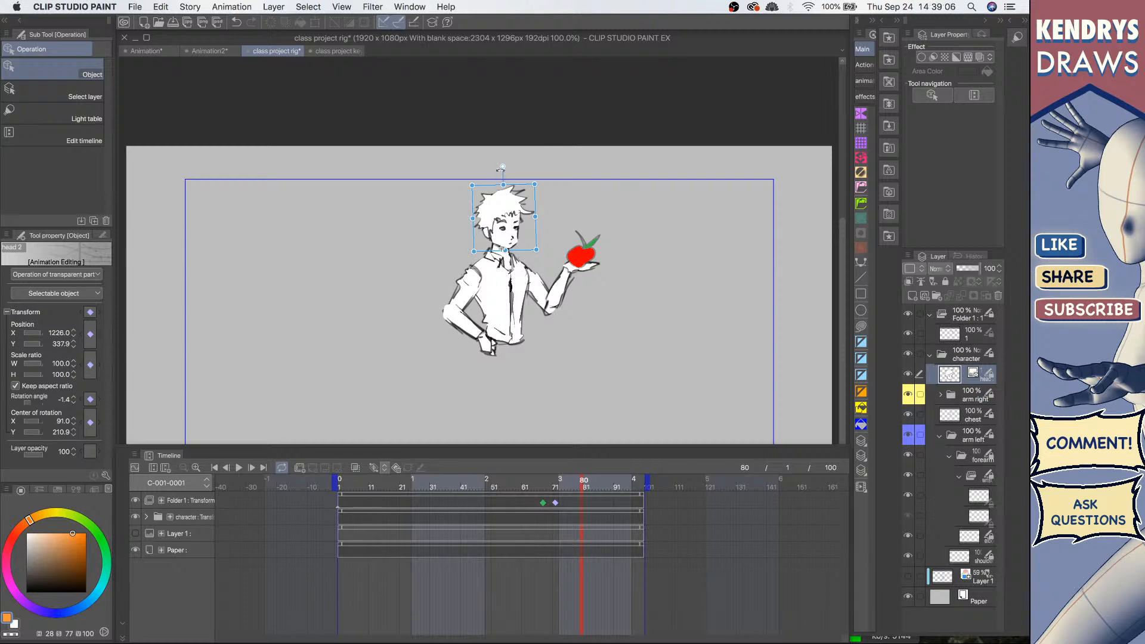
mouse_move(500, 171)
left_mouse_down()
mouse_move(521, 179)
mouse_move(489, 179)
mouse_move(507, 178)
left_mouse_up()
left_click(464, 296)
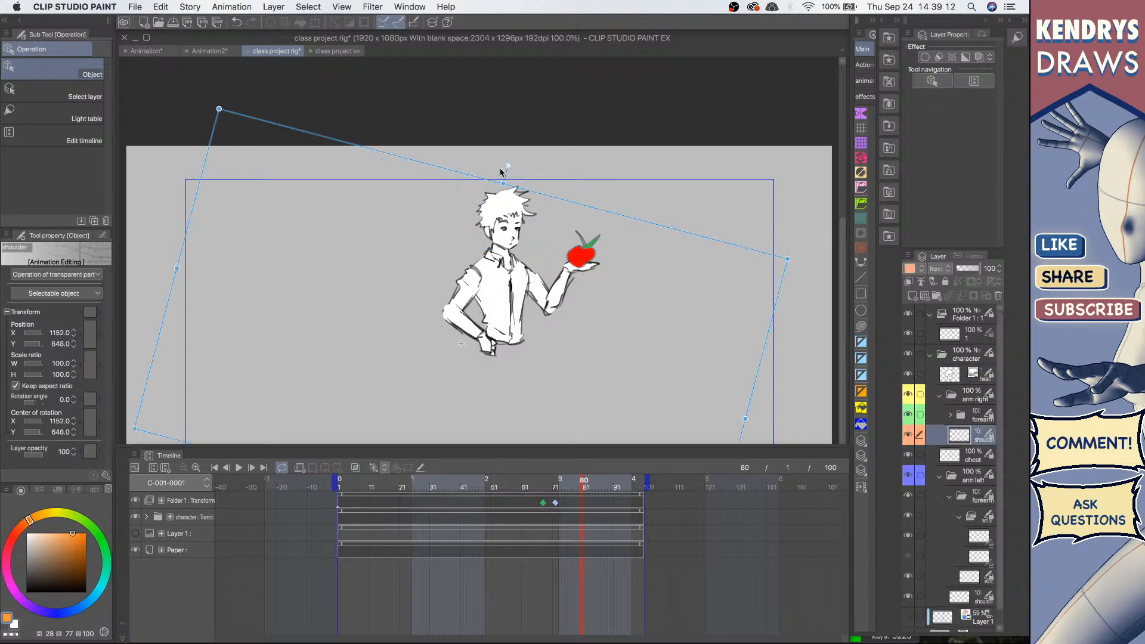
left_click_drag(507, 166, 478, 175)
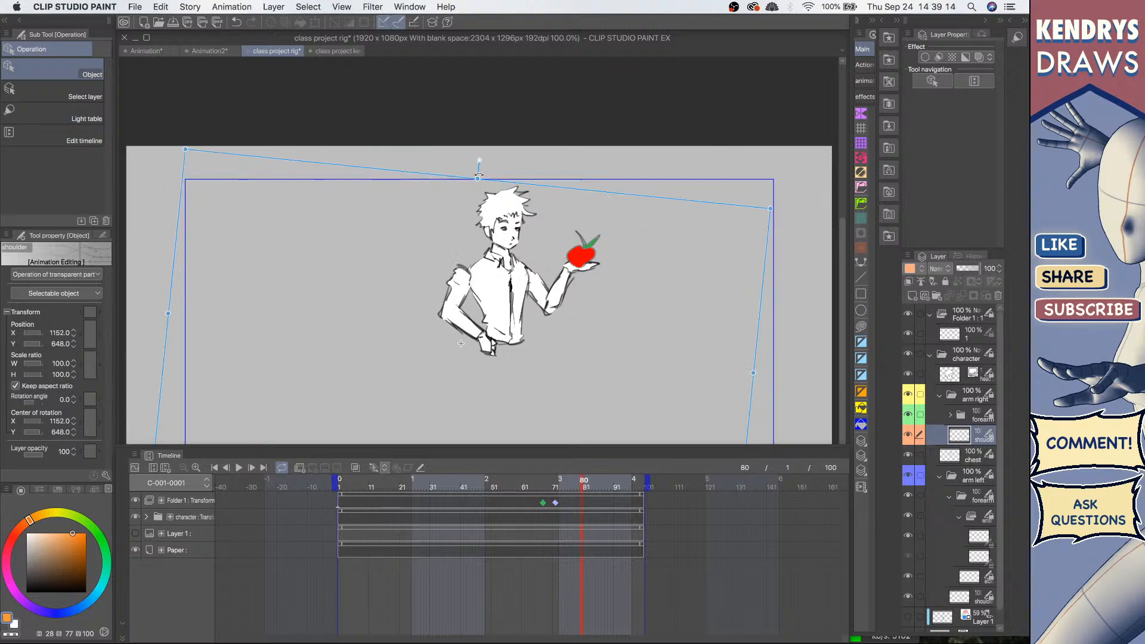
key("super+z")
key("super+z")
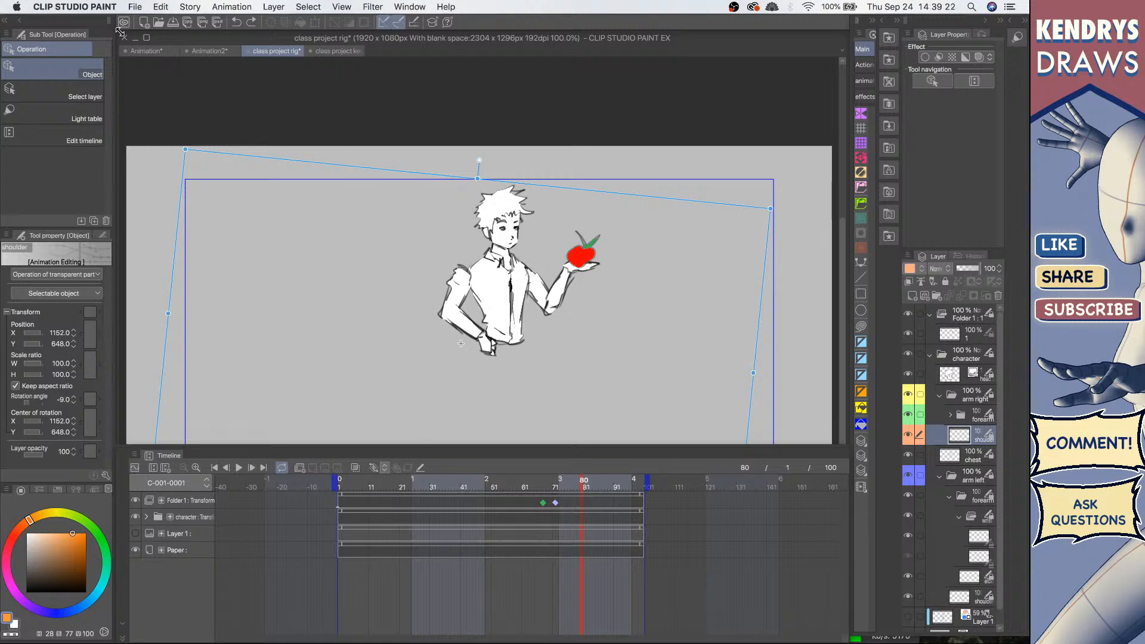
Step: Close the rig document without saving and reopen class project rig from the recent files
left_click(247, 51)
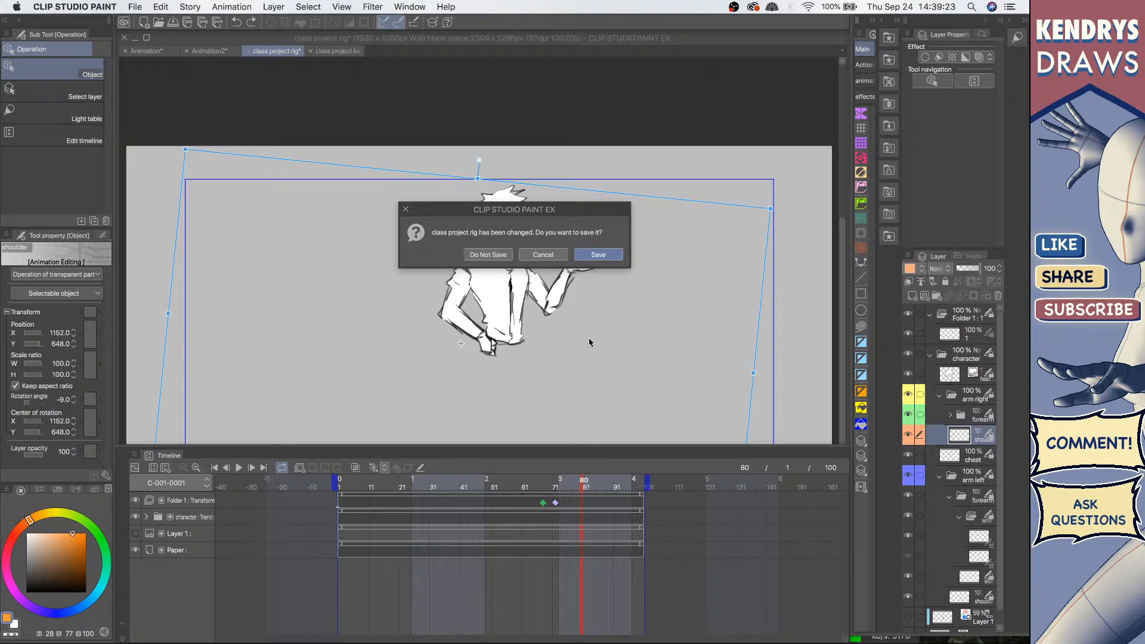
left_click(475, 254)
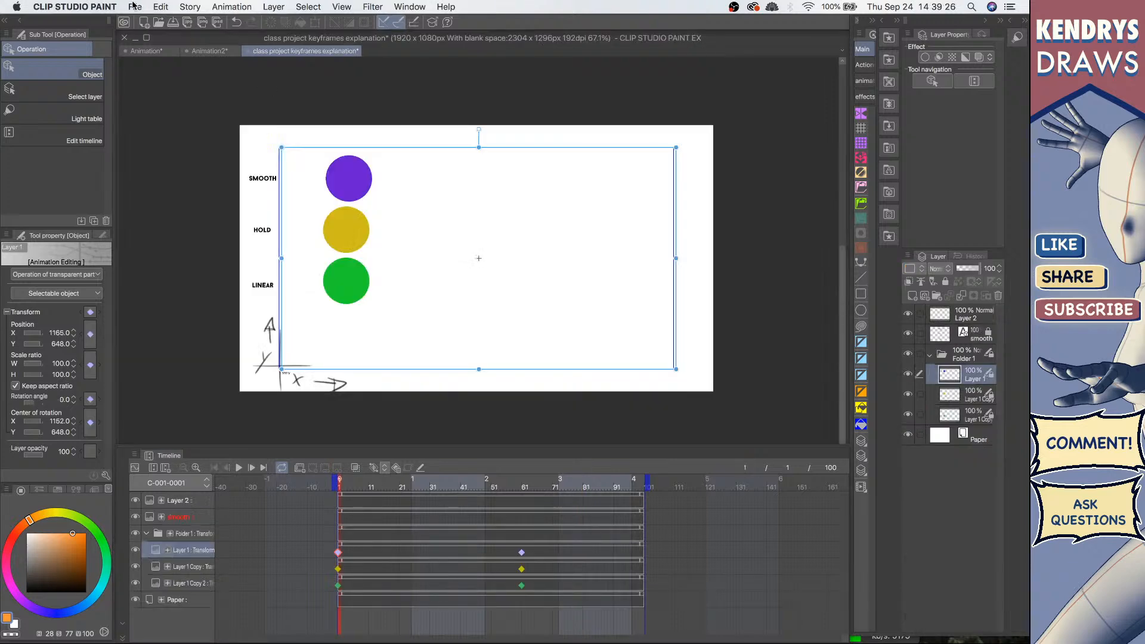
left_click(135, 6)
mouse_move(154, 62)
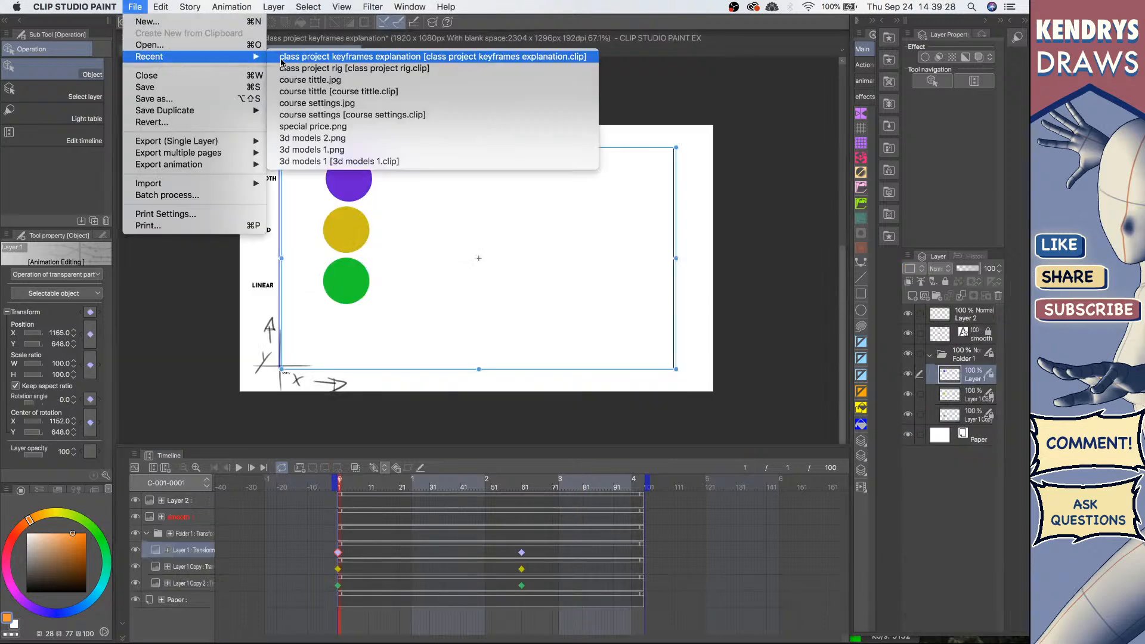
left_click(310, 72)
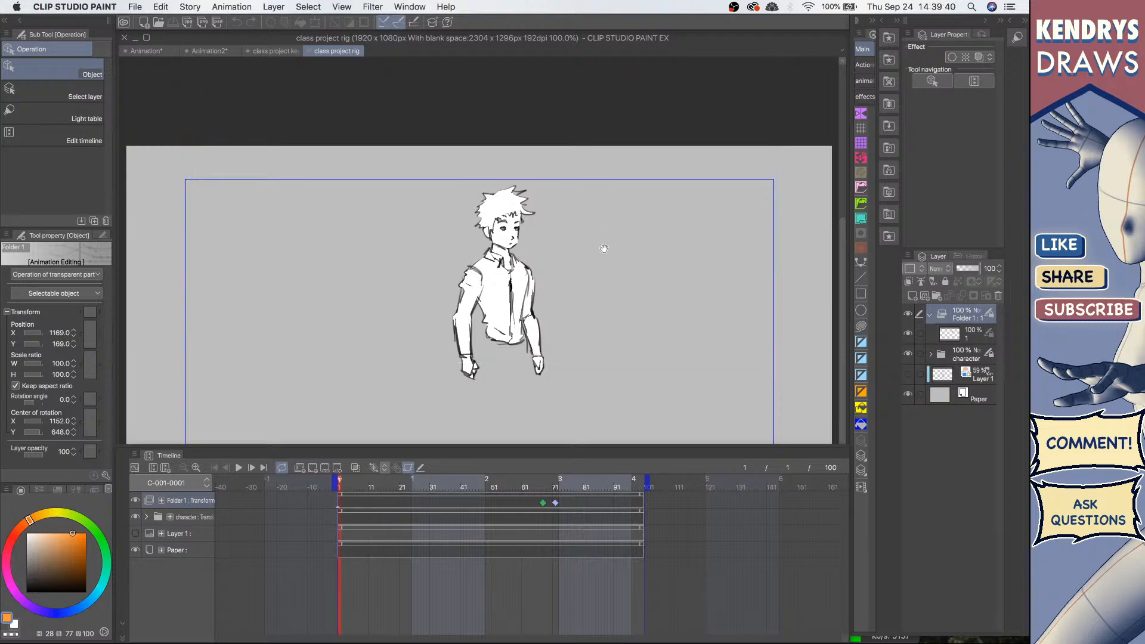
Step: Hide the apple's folder layer and expand the character folder to show its body-part layers
left_click_drag(609, 243, 603, 267)
left_click_drag(604, 272, 578, 244)
left_click(934, 356)
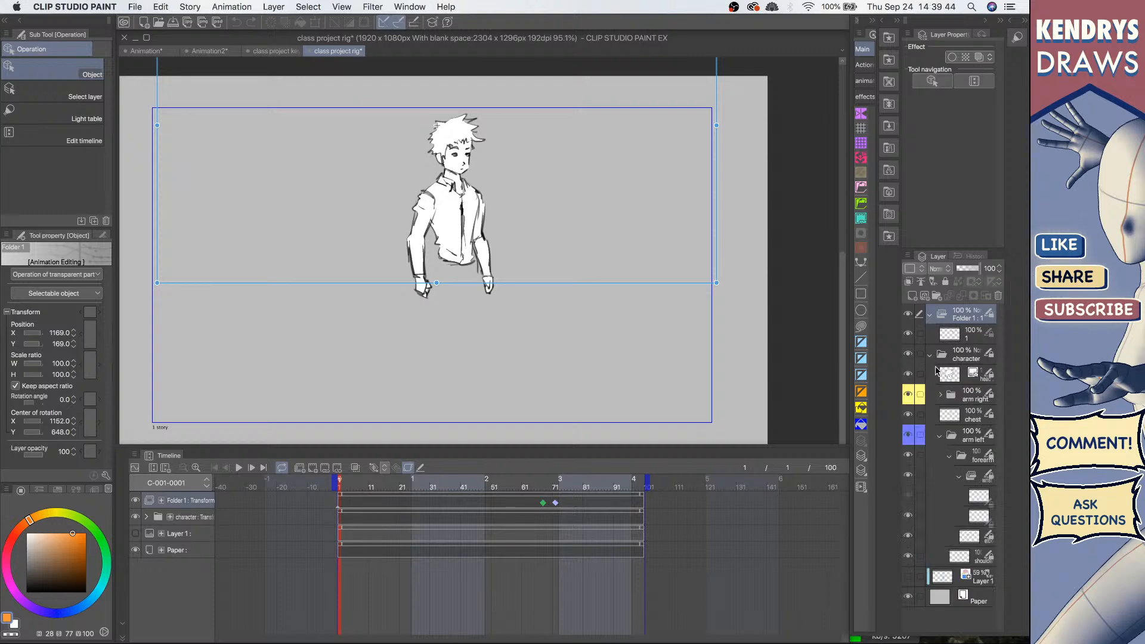
left_click(907, 314)
left_click(928, 315)
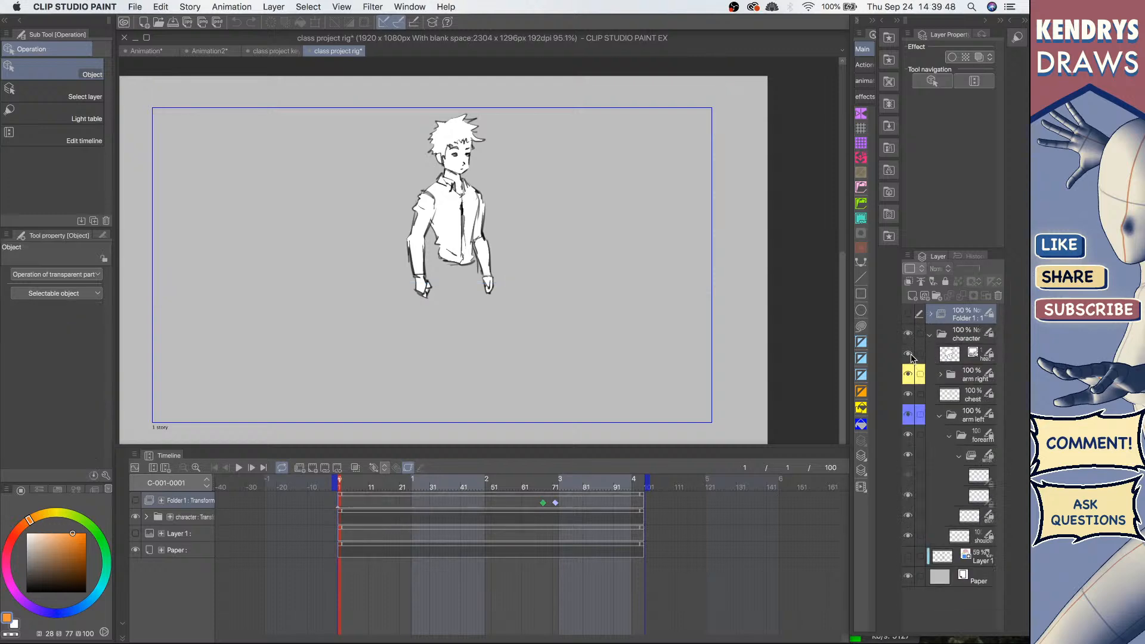
Step: Toggle the head layer's visibility off and on to locate that part
left_click(908, 354)
left_click(906, 355)
left_click(909, 355)
left_click(907, 354)
Step: Try rotating the character's head on the canvas, then undo the rotation
left_click(454, 173)
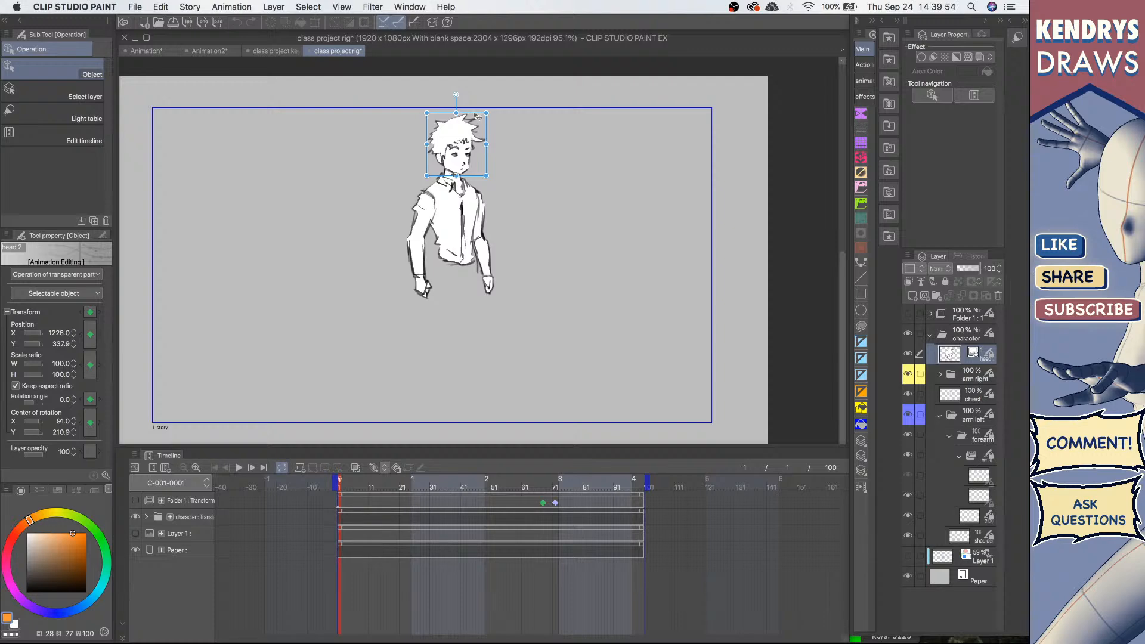
left_click_drag(477, 117, 332, 120)
key("super+z")
Step: Expand the right arm folder and select the shoulder part on the canvas
left_click(963, 399)
left_click(972, 377)
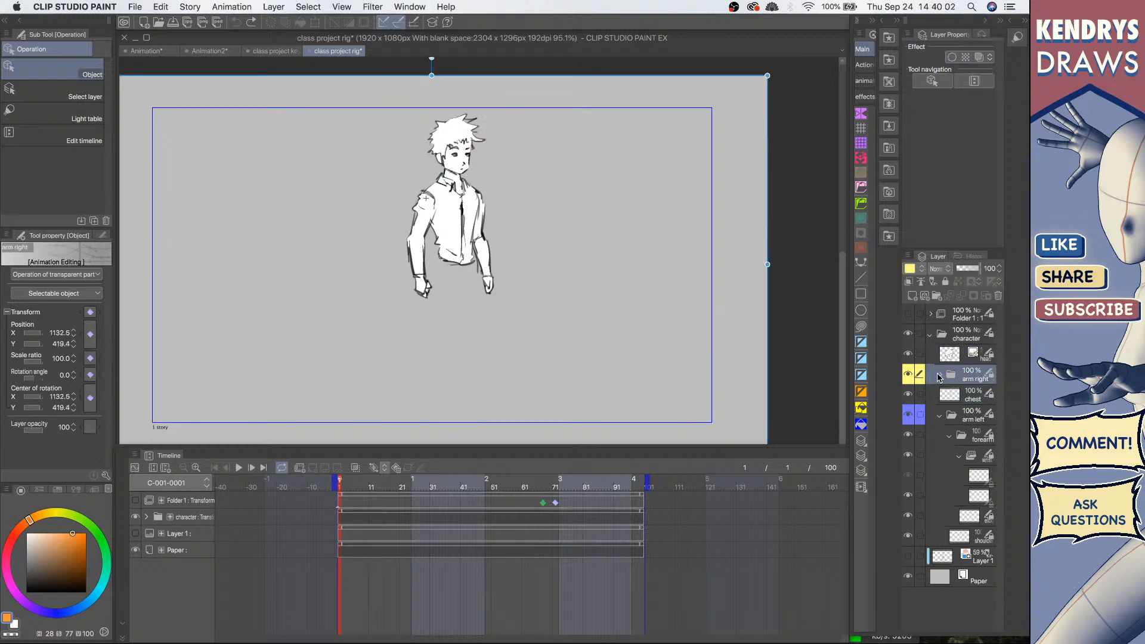
left_click(940, 375)
left_click(418, 257)
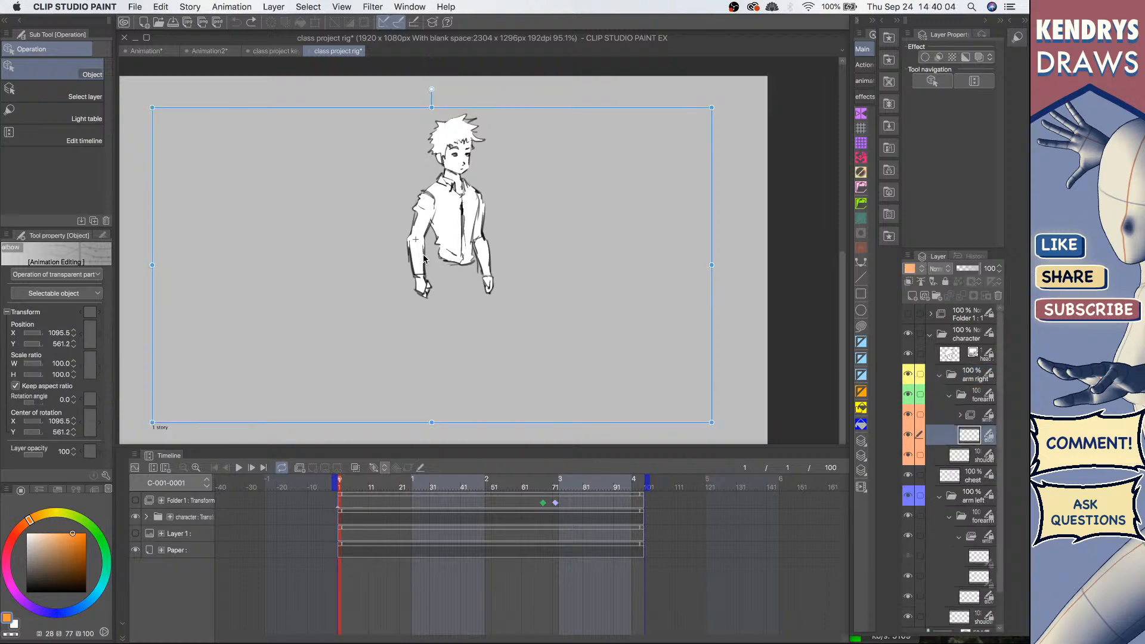
mouse_move(433, 92)
left_mouse_down()
mouse_move(411, 89)
mouse_move(341, 130)
mouse_move(393, 90)
mouse_move(432, 89)
left_mouse_up()
Step: Select the right forearm folder, try rotating it, and undo the rotation
left_click(982, 398)
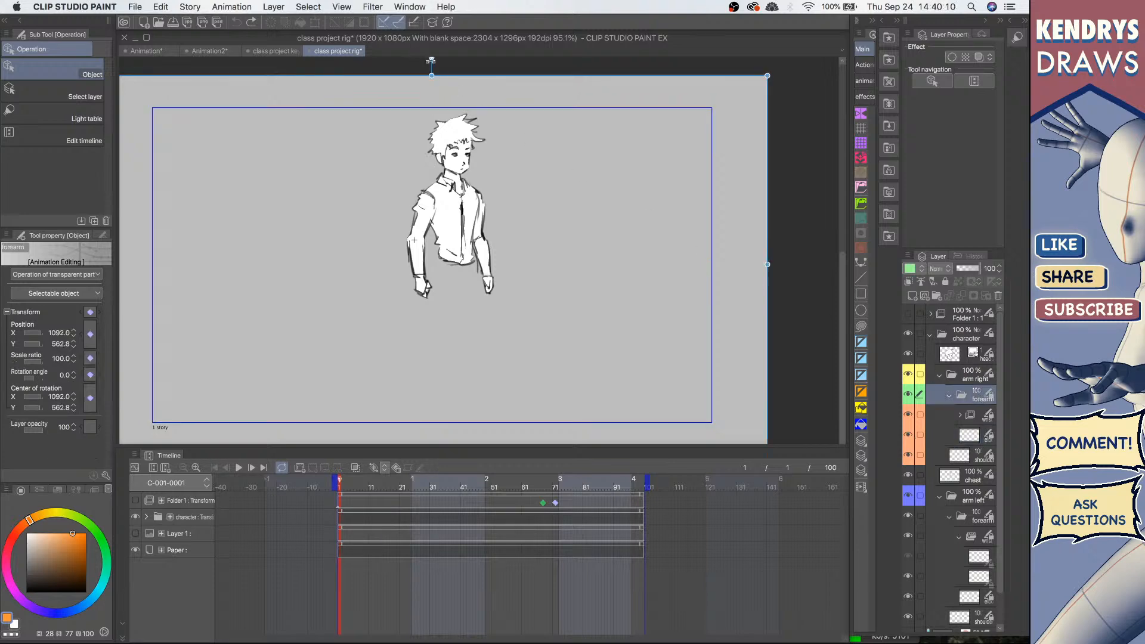
mouse_move(431, 62)
left_mouse_down()
mouse_move(444, 62)
mouse_move(331, 99)
mouse_move(343, 70)
mouse_move(437, 59)
left_mouse_up()
key("super+z")
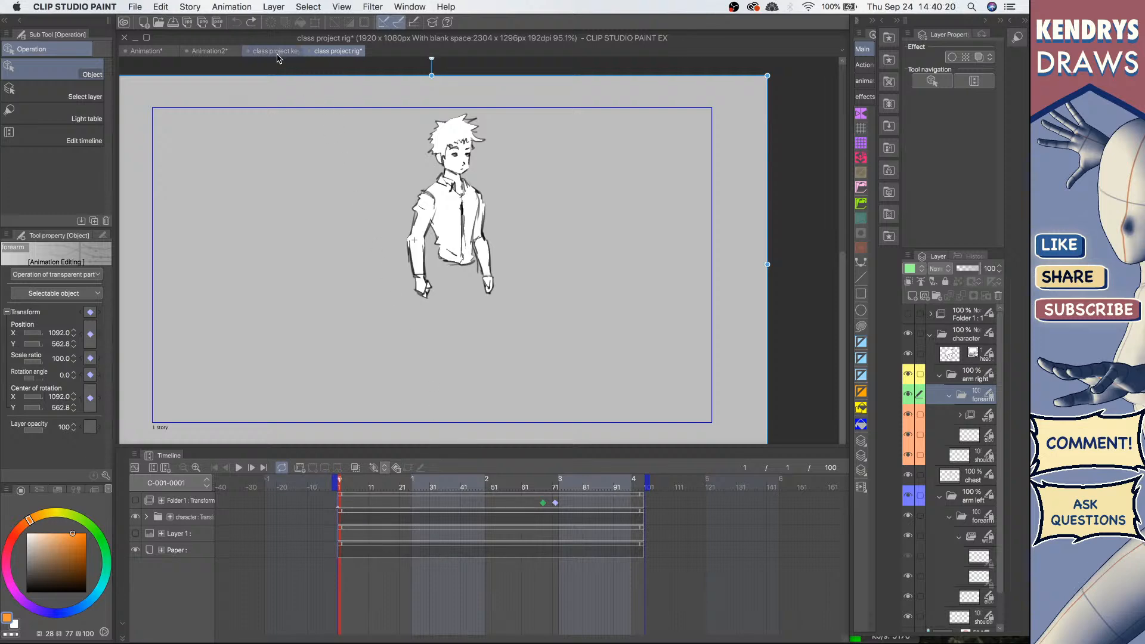
Step: Switch to the Animation2 document and add a new raster layer
left_click(276, 51)
left_click(210, 52)
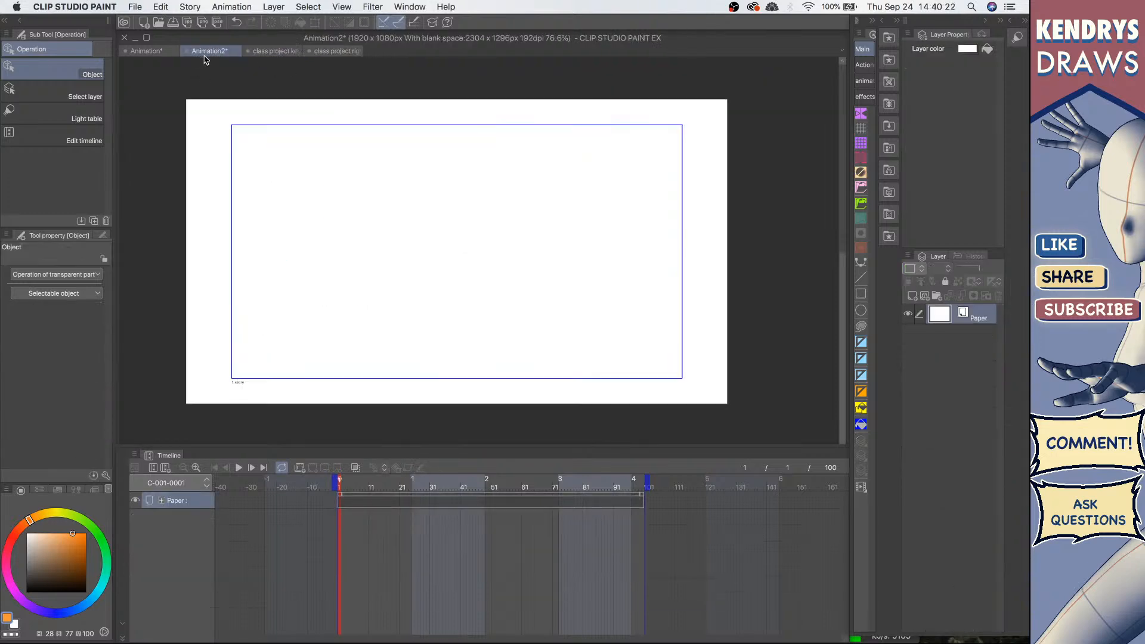
left_click(913, 296)
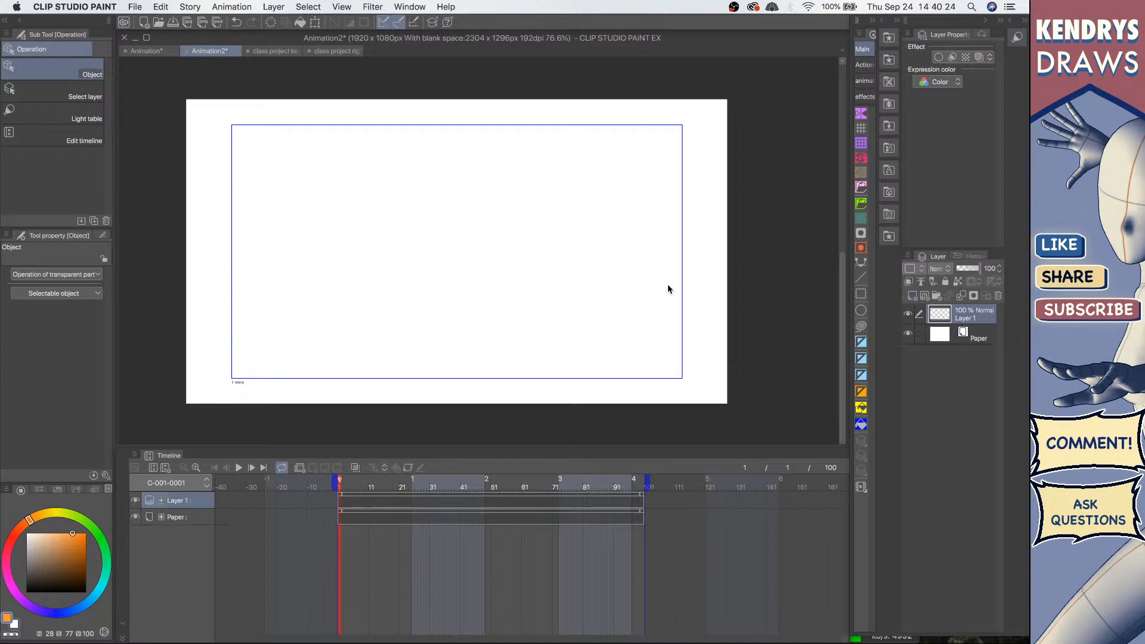
Step: Try a test pencil stroke on the canvas and undo it
key("p")
left_click(430, 239, "super")
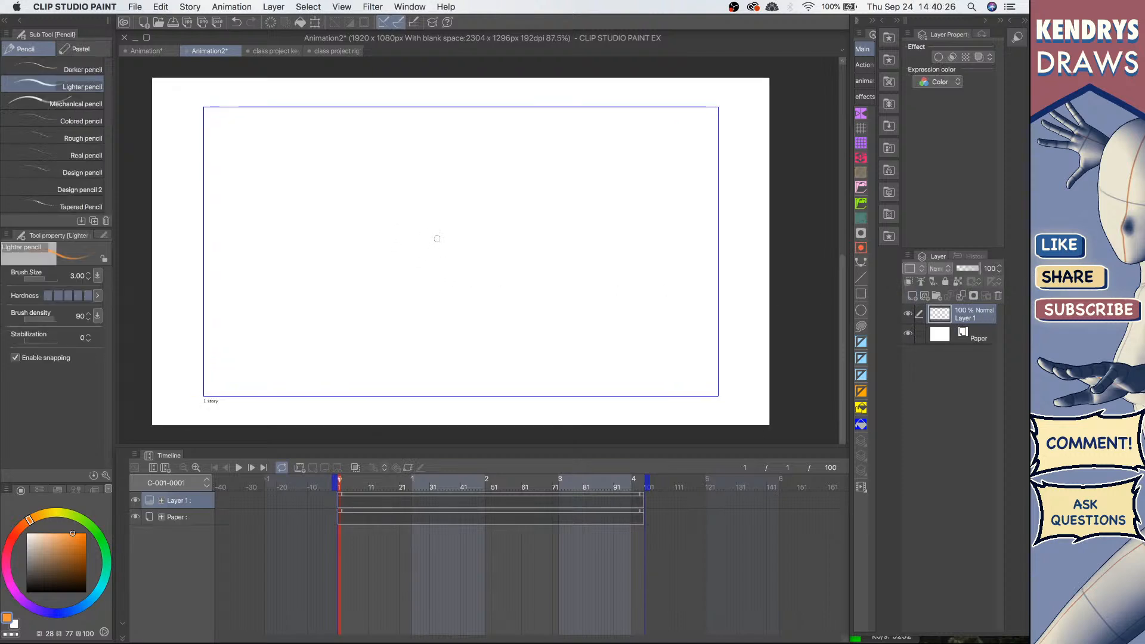
left_click_drag(455, 201, 469, 237)
key("super+z")
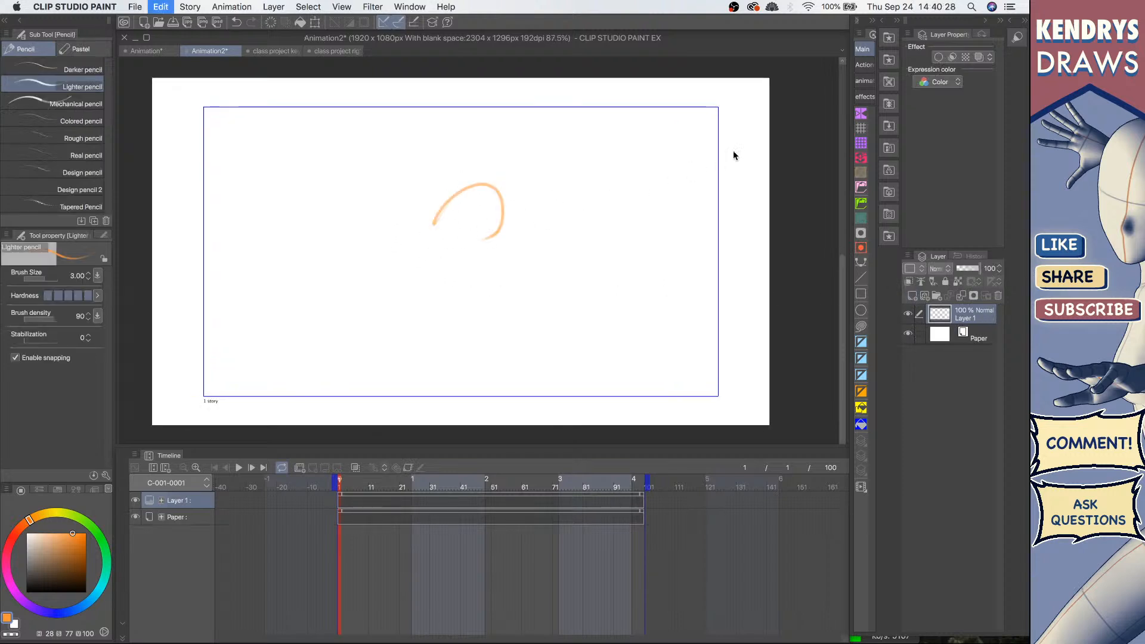
Step: Set the grid origin to Center with a 267 px gap in the grid settings
left_click(860, 133)
left_click(860, 143)
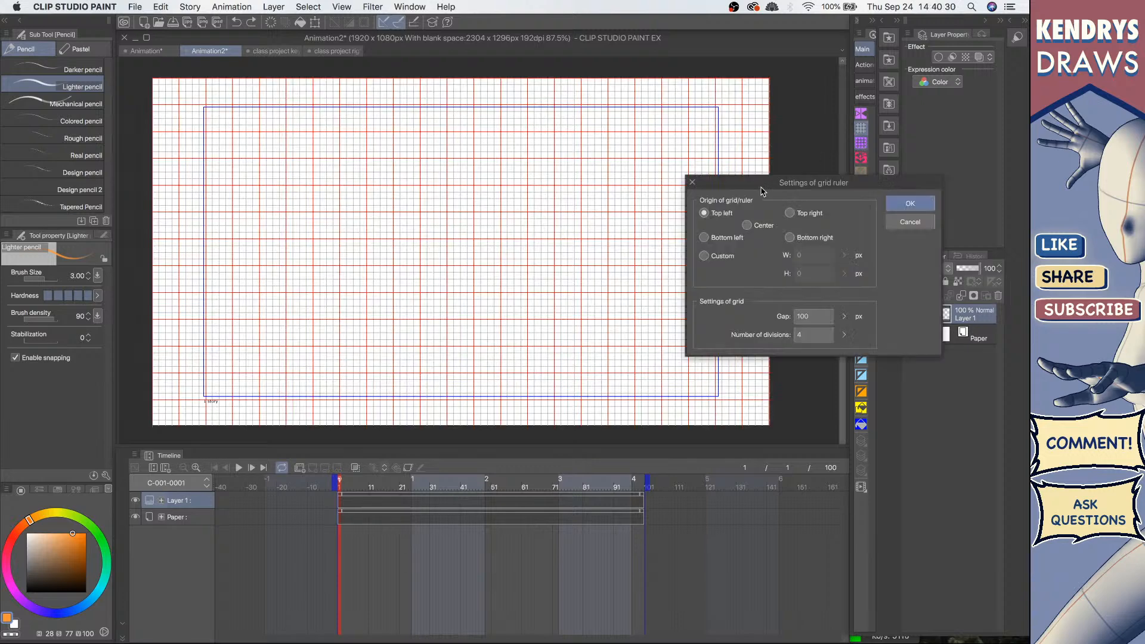
left_click(747, 225)
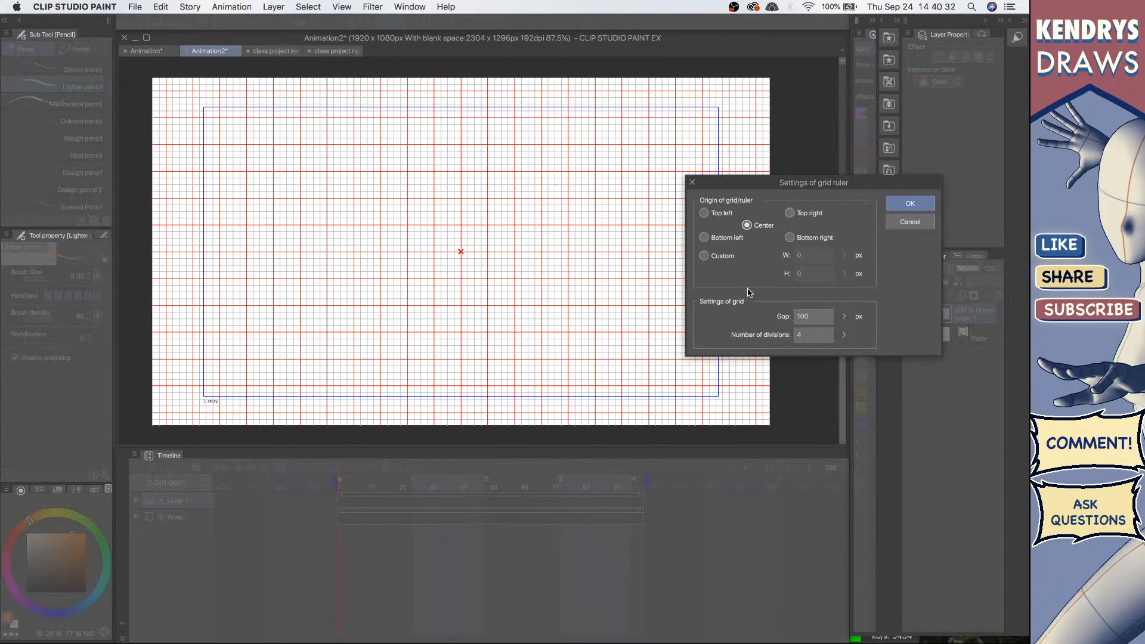
mouse_move(847, 324)
left_mouse_down()
mouse_move(845, 305)
mouse_move(845, 317)
left_mouse_up()
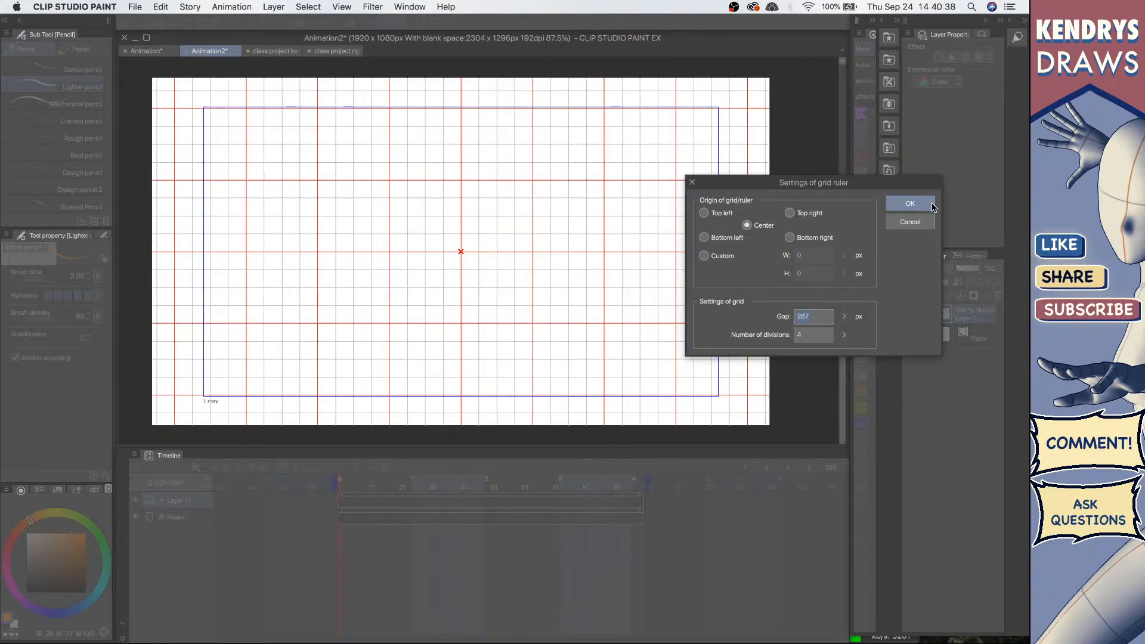
left_click(906, 203)
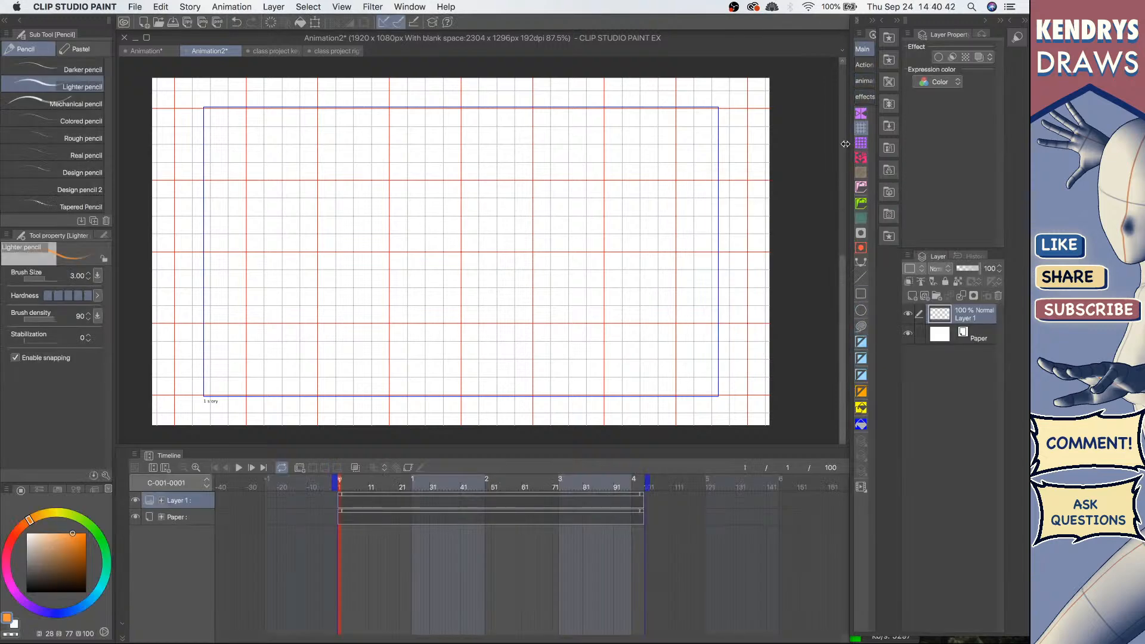
Step: Widen the Quick Access palette and toggle the grid display off and back on
left_click_drag(846, 144, 833, 143)
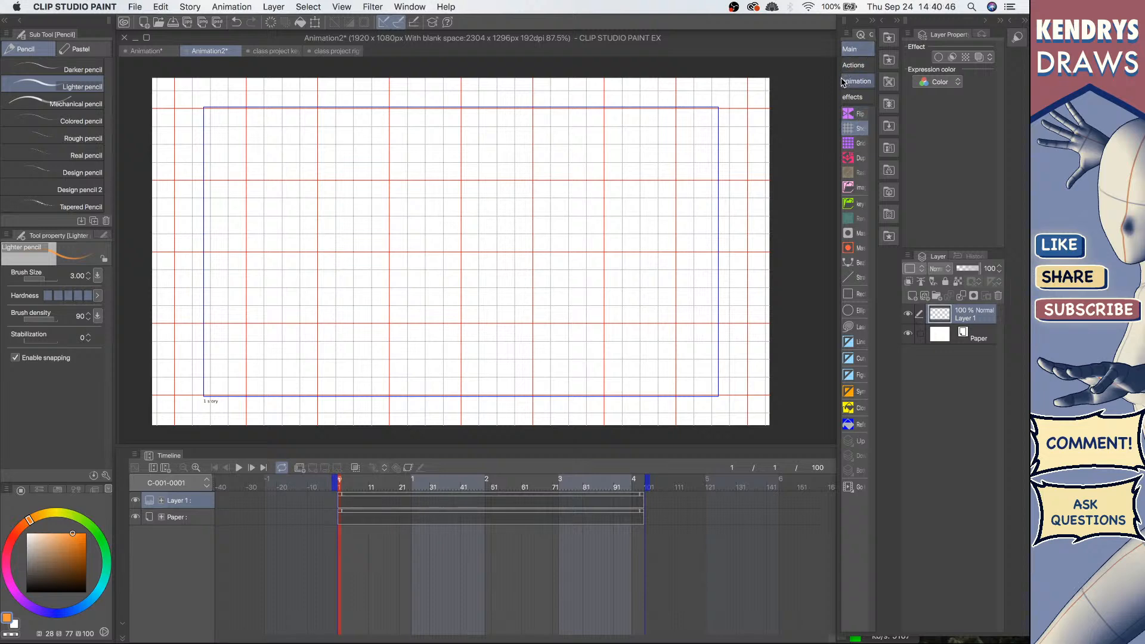
left_click_drag(838, 70, 820, 81)
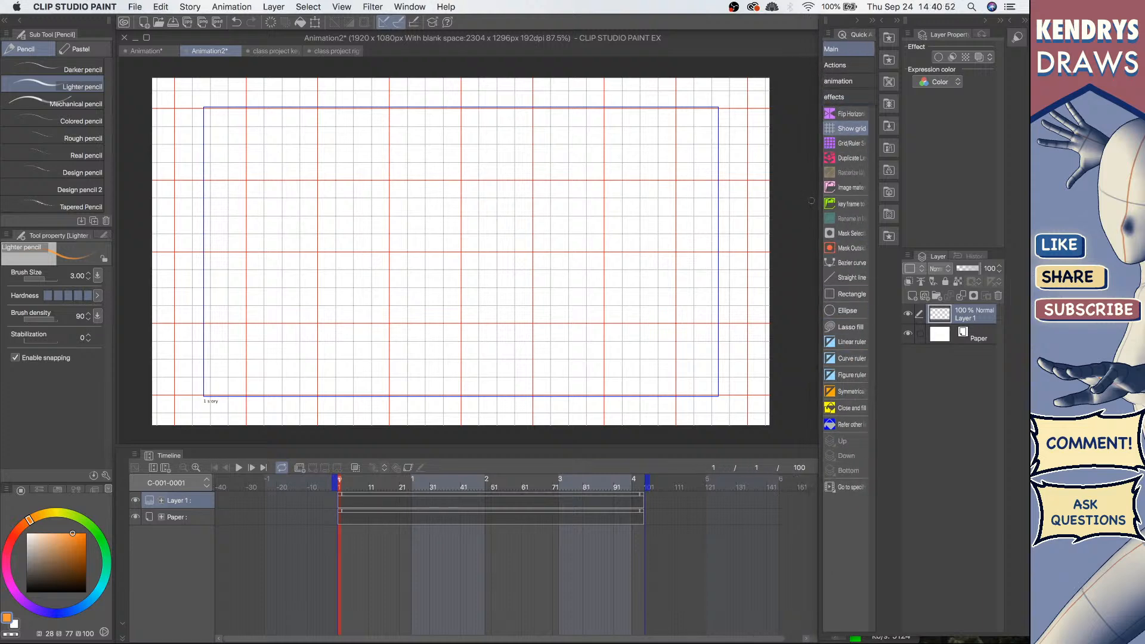
left_click(847, 128)
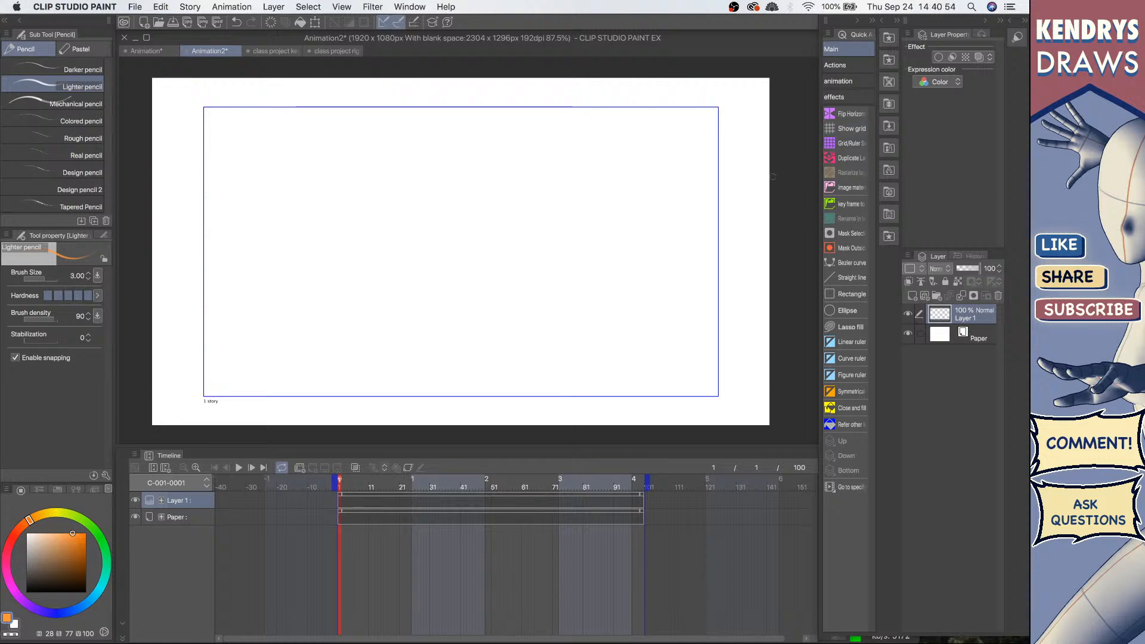
left_click(274, 6)
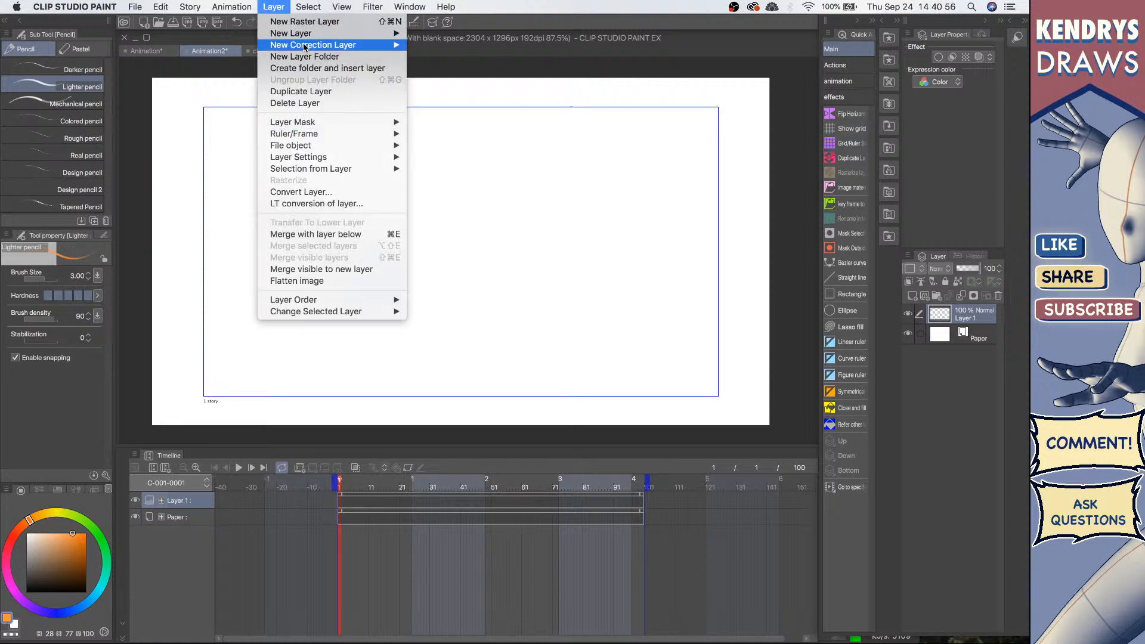
mouse_move(341, 7)
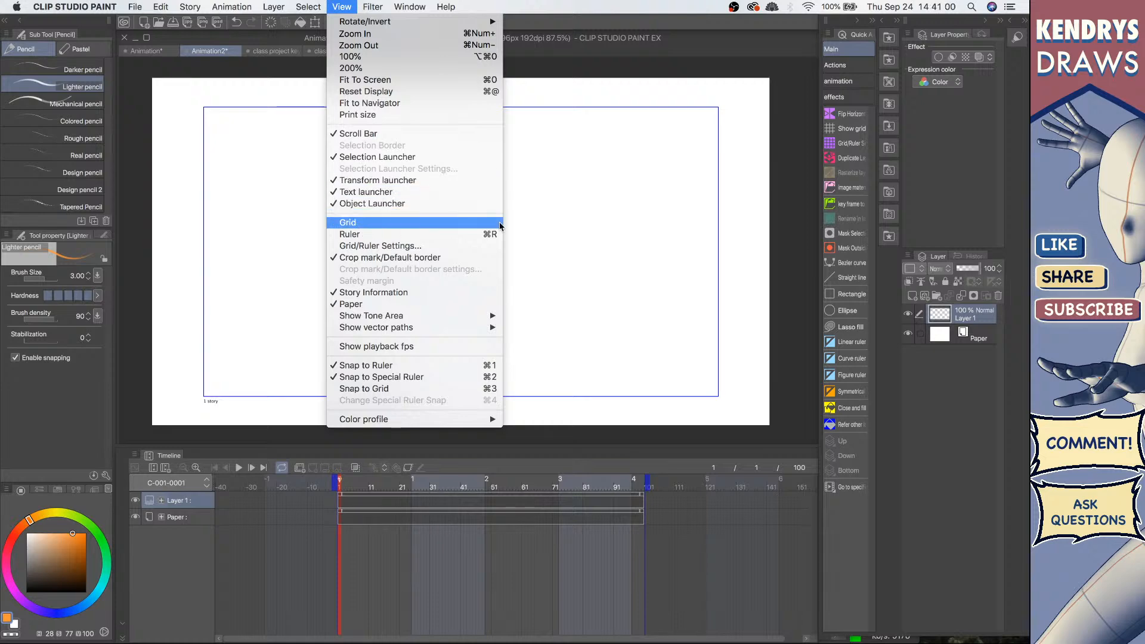
left_click(847, 128)
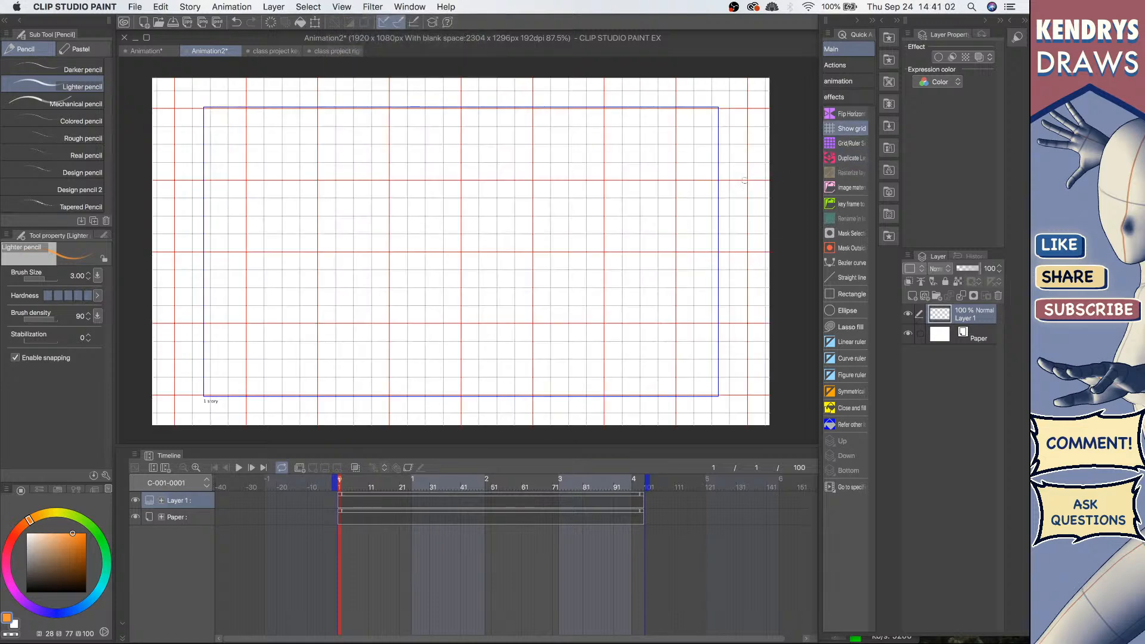
Step: Sketch a head with face guidelines using the Lighter pencil
left_click_drag(512, 236, 525, 245)
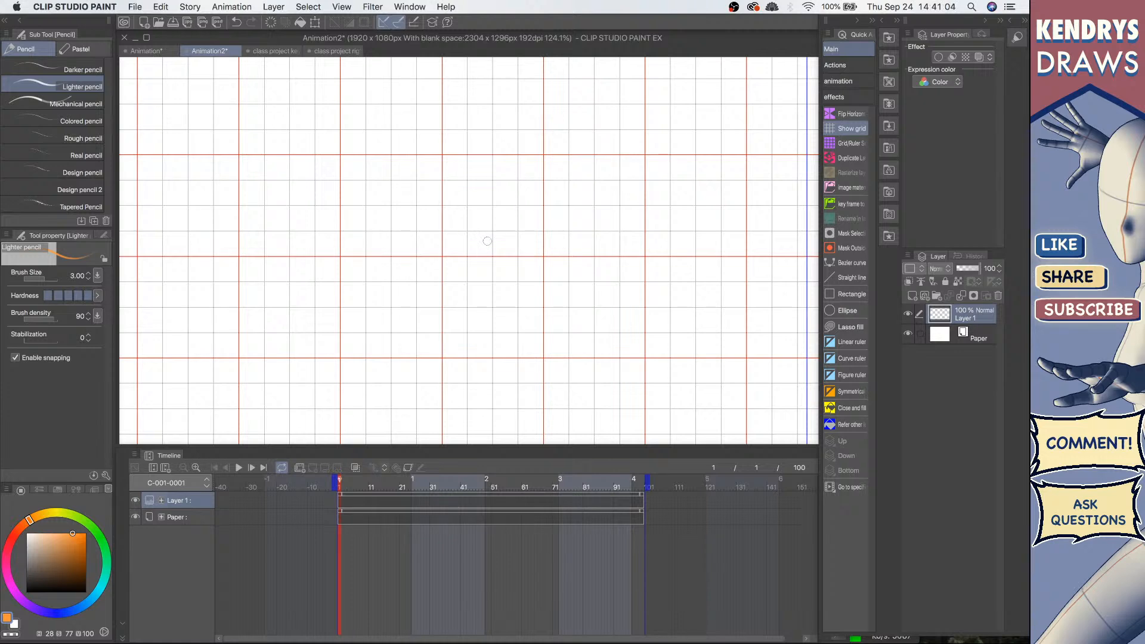
left_click_drag(437, 238, 508, 245)
key("super+z")
left_click_drag(451, 197, 525, 257)
key("super+z")
mouse_move(474, 159)
left_mouse_down()
mouse_move(455, 235)
mouse_move(512, 159)
mouse_move(521, 216)
mouse_move(515, 207)
mouse_move(503, 229)
mouse_move(503, 256)
left_mouse_up()
left_click_drag(513, 174, 489, 259)
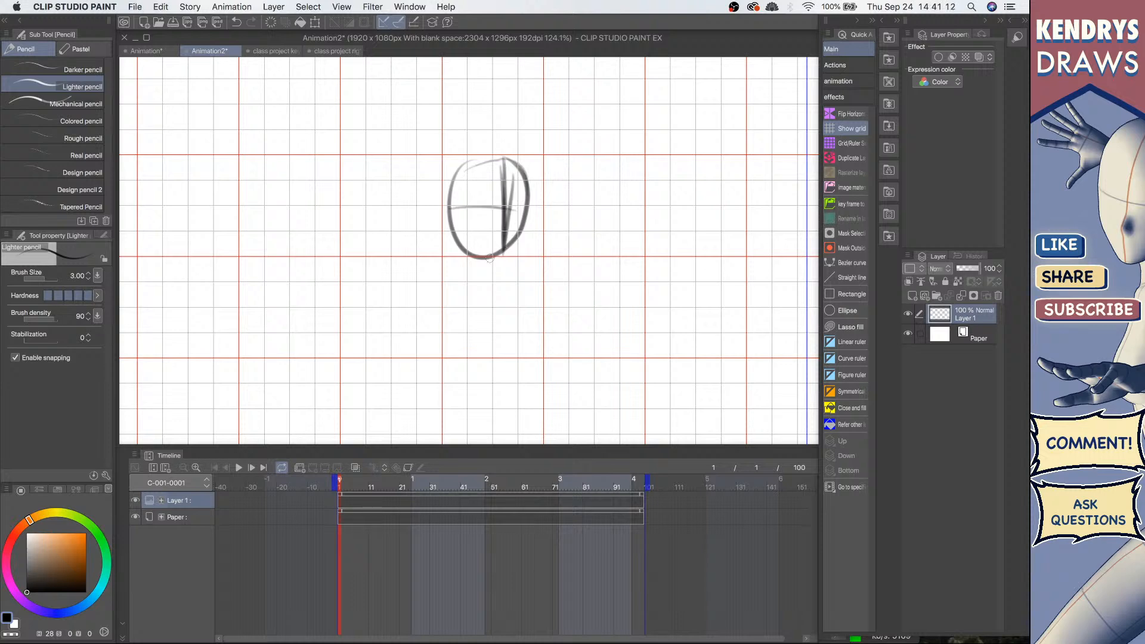
left_click_drag(488, 218, 514, 209)
left_click_drag(497, 235, 522, 183)
scroll(519, 206, "down", 2)
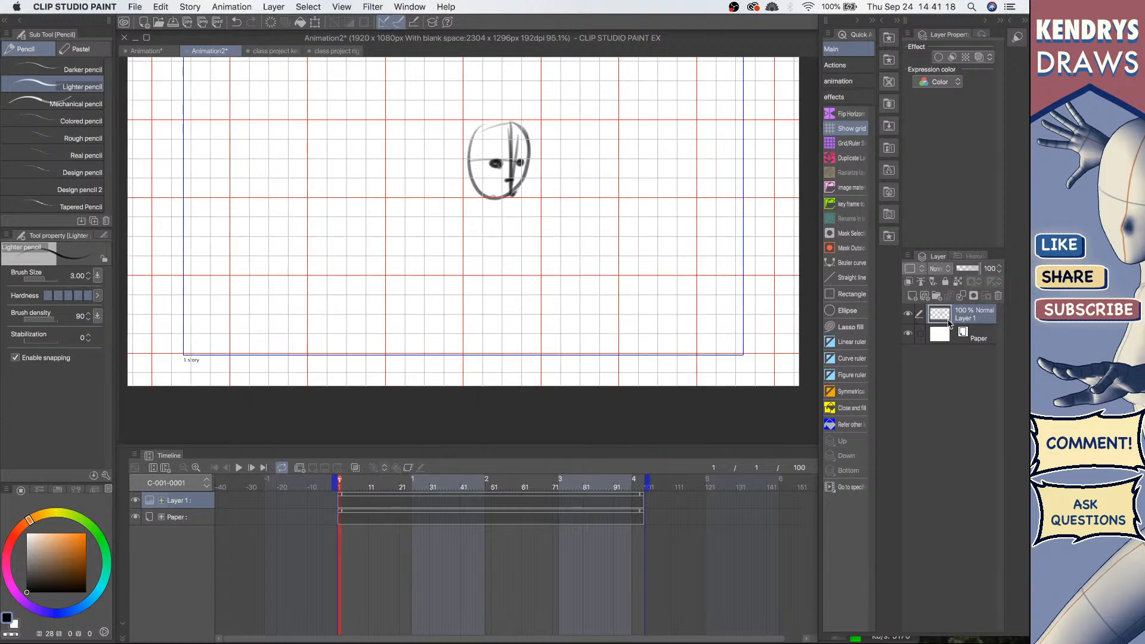
Step: Rename the sketch layer as head and add a new layer
double_click(967, 320)
key("BackSpace")
type("head")
key("Return")
left_click(912, 295)
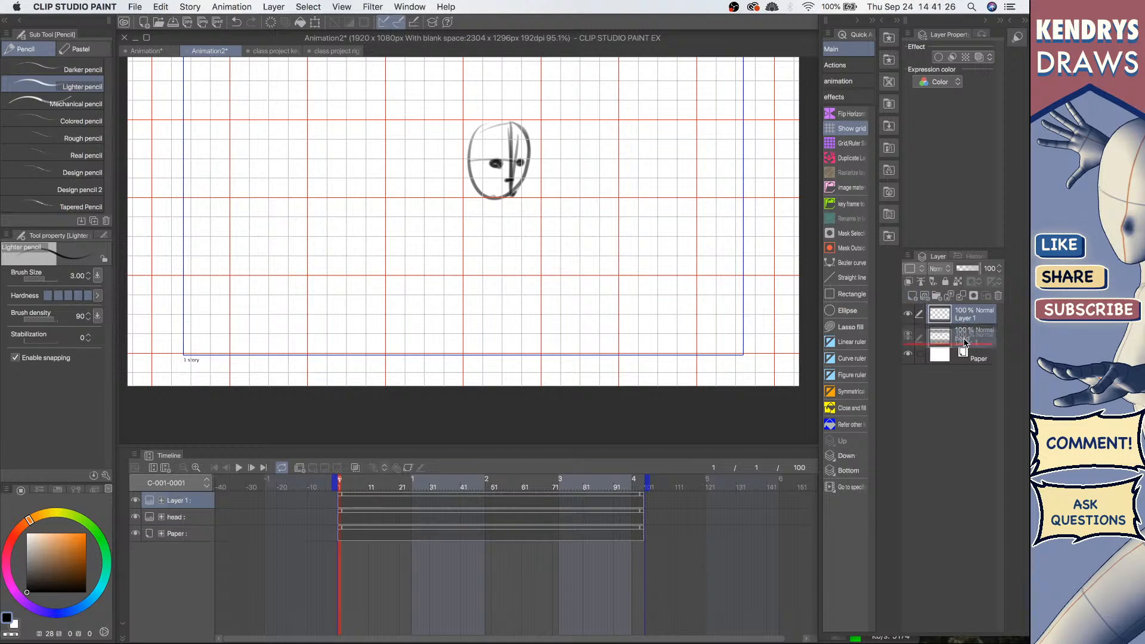
Step: Sketch the torso and a neck line below the head on the new layer
mouse_move(463, 212)
left_mouse_down()
mouse_move(514, 201)
mouse_move(453, 212)
mouse_move(443, 268)
left_mouse_up()
key("super+z")
left_click_drag(436, 241, 464, 289)
left_click_drag(523, 217, 515, 299)
mouse_move(440, 250)
left_mouse_down()
mouse_move(454, 295)
mouse_move(515, 296)
left_mouse_up()
left_click_drag(534, 236, 518, 310)
left_click_drag(449, 286, 511, 297)
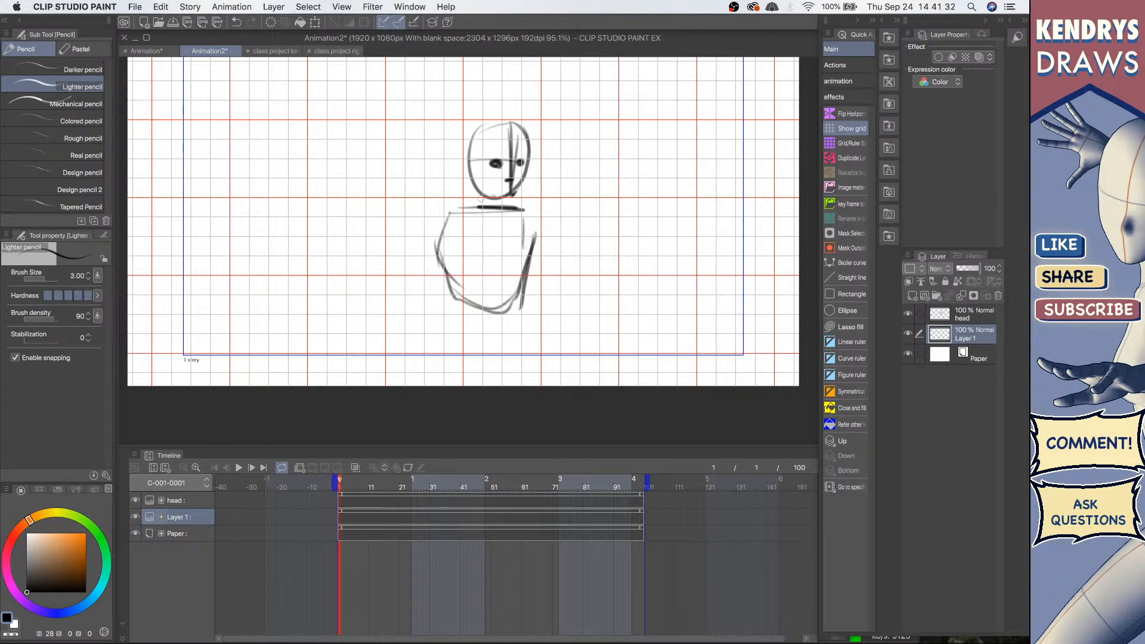
left_click_drag(513, 211, 481, 203)
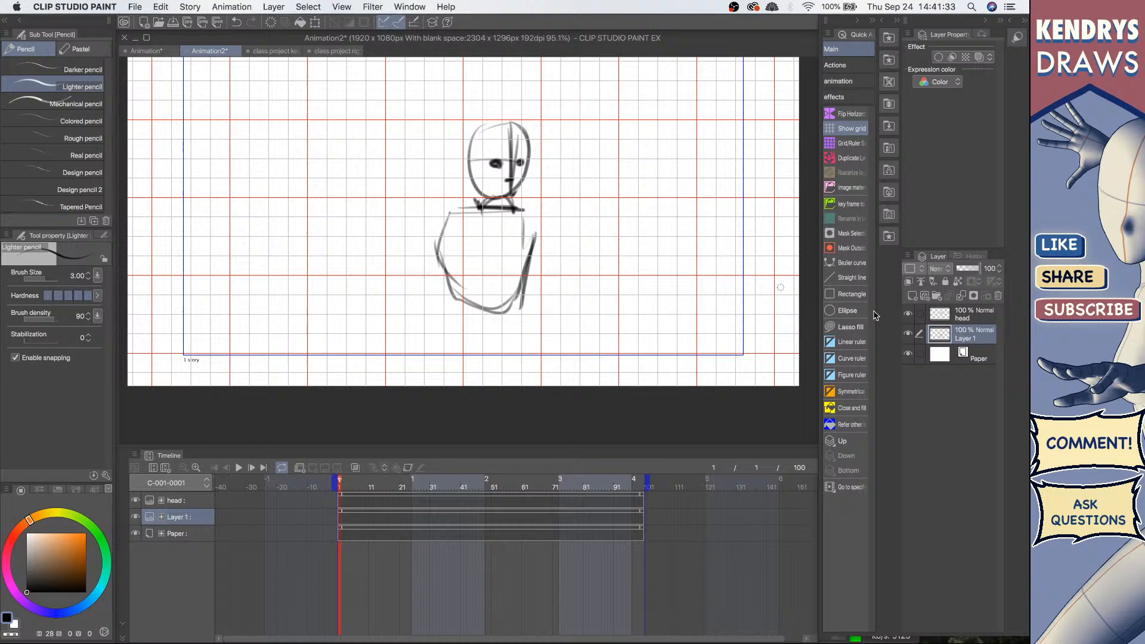
Step: Try renaming the torso layer as body
double_click(973, 337)
type("body")
key("Return")
Step: Add another new layer and name it arm
left_click(912, 296)
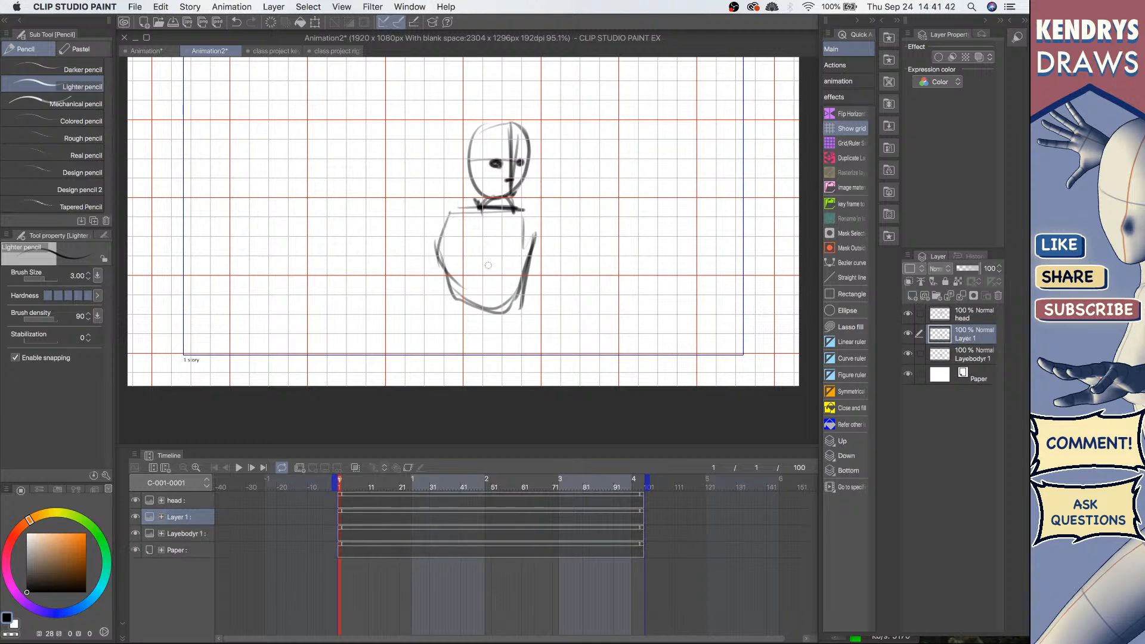
double_click(976, 338)
type("arm")
key("Return")
Step: Give the head layer a red colour, the arm layer orange, and the torso layer yellow
left_click(977, 317)
left_click(915, 269)
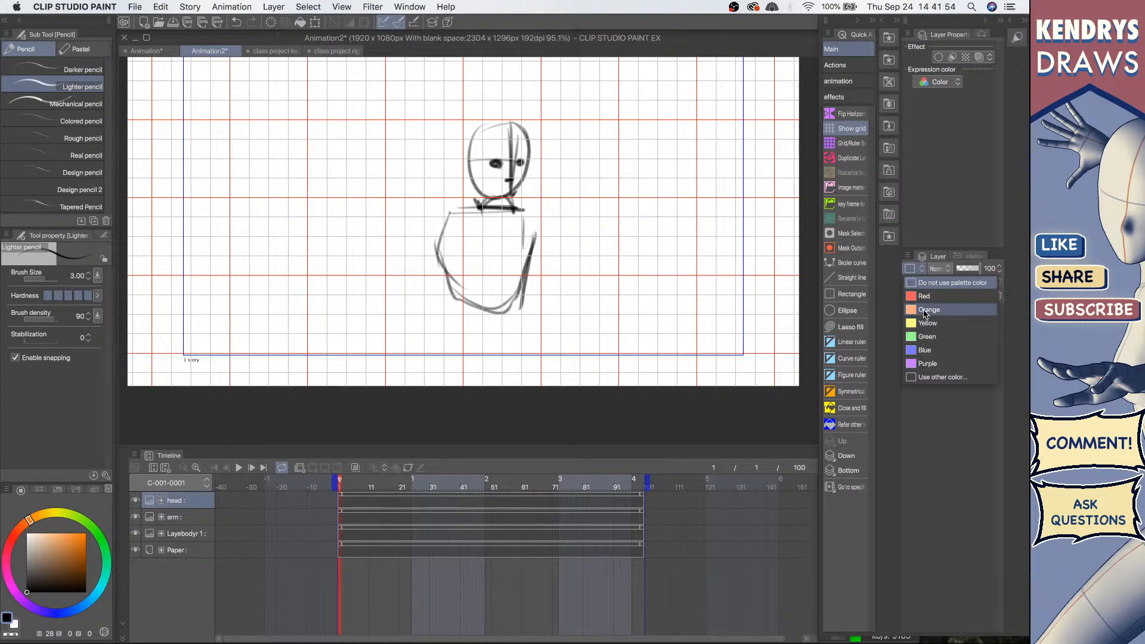
left_click(926, 296)
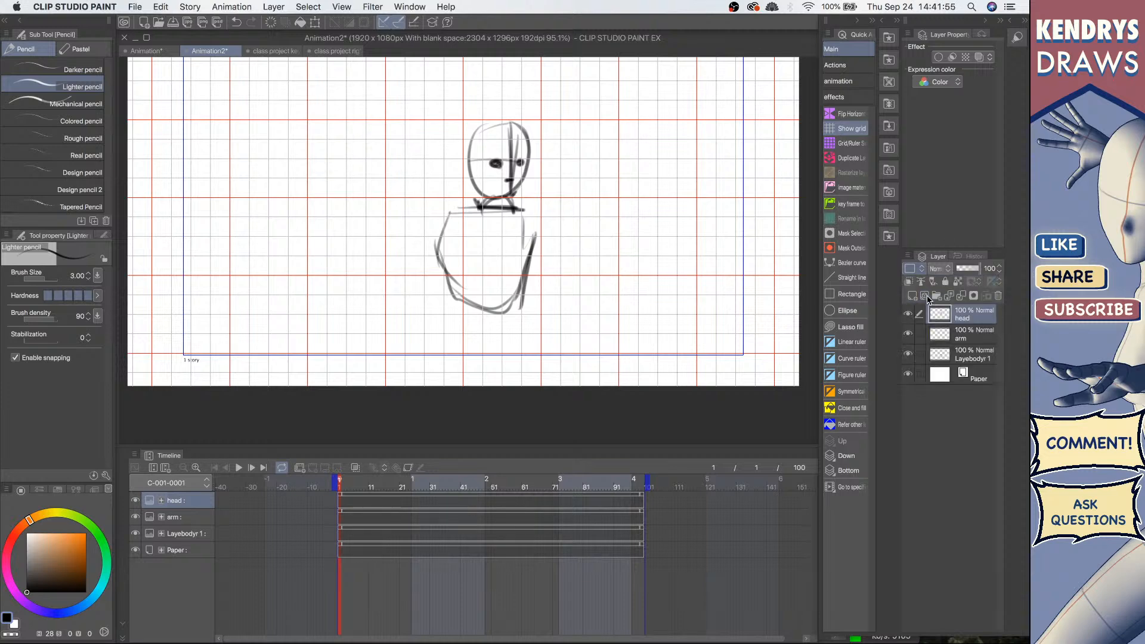
left_click(977, 334)
left_click(909, 269)
left_click(928, 309)
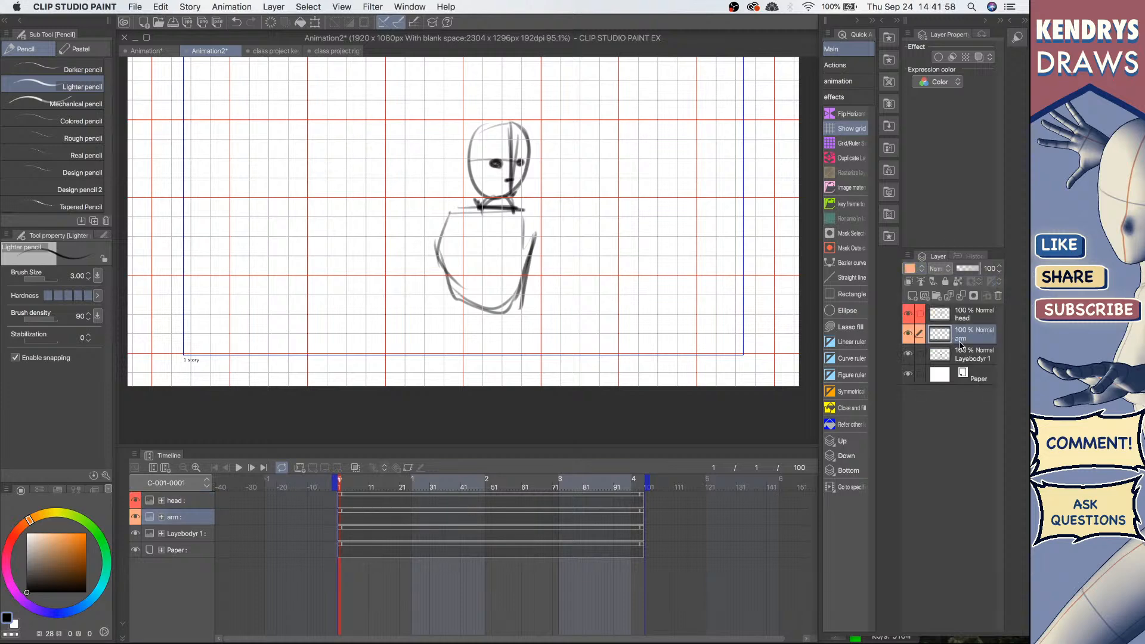
left_click(974, 352)
left_click(909, 269)
left_click(928, 322)
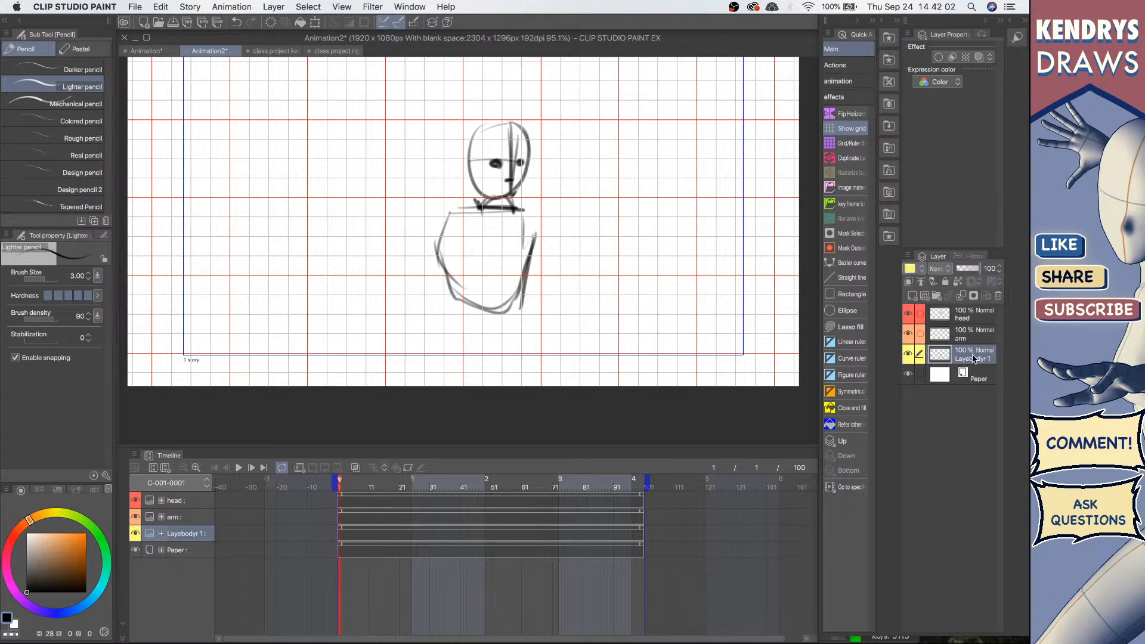
Step: Rename the torso layer as body
double_click(974, 358)
type("body")
key("Return")
Step: Sketch the upper arm on the arm layer beside the torso
left_click(981, 333)
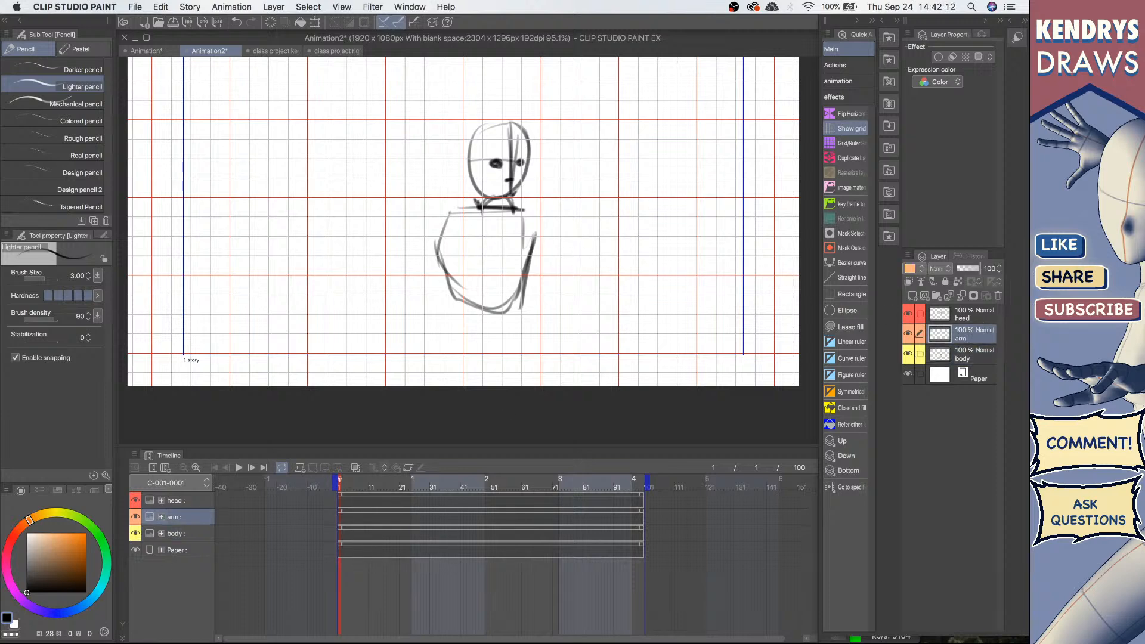
mouse_move(428, 232)
left_mouse_down()
mouse_move(464, 218)
mouse_move(444, 261)
left_mouse_up()
left_click_drag(429, 238, 412, 285)
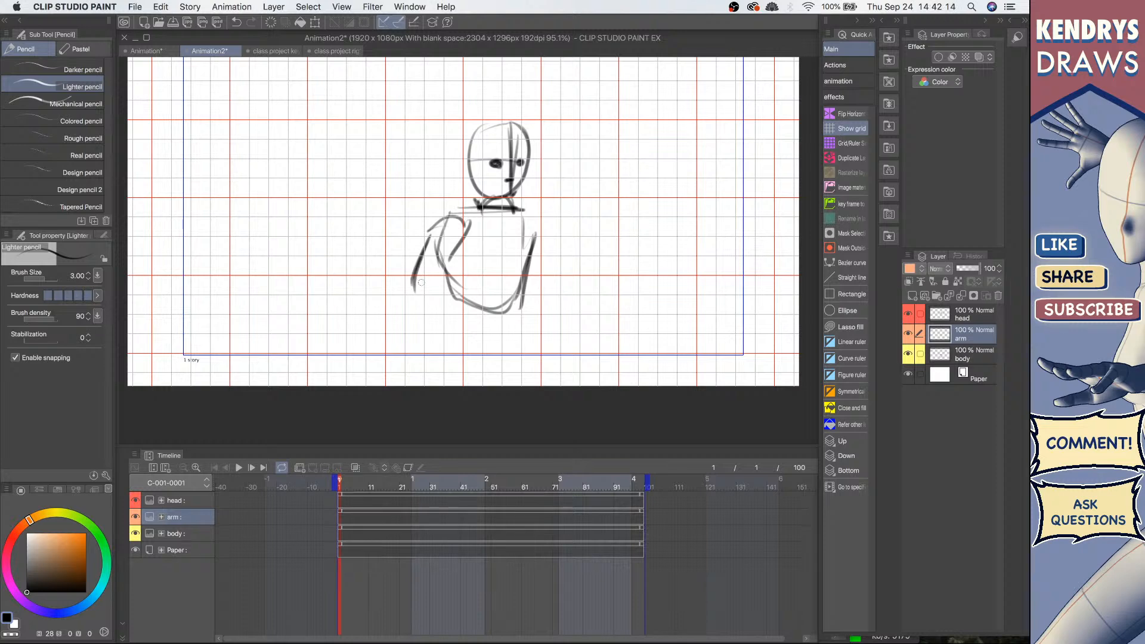
left_click_drag(457, 255, 432, 298)
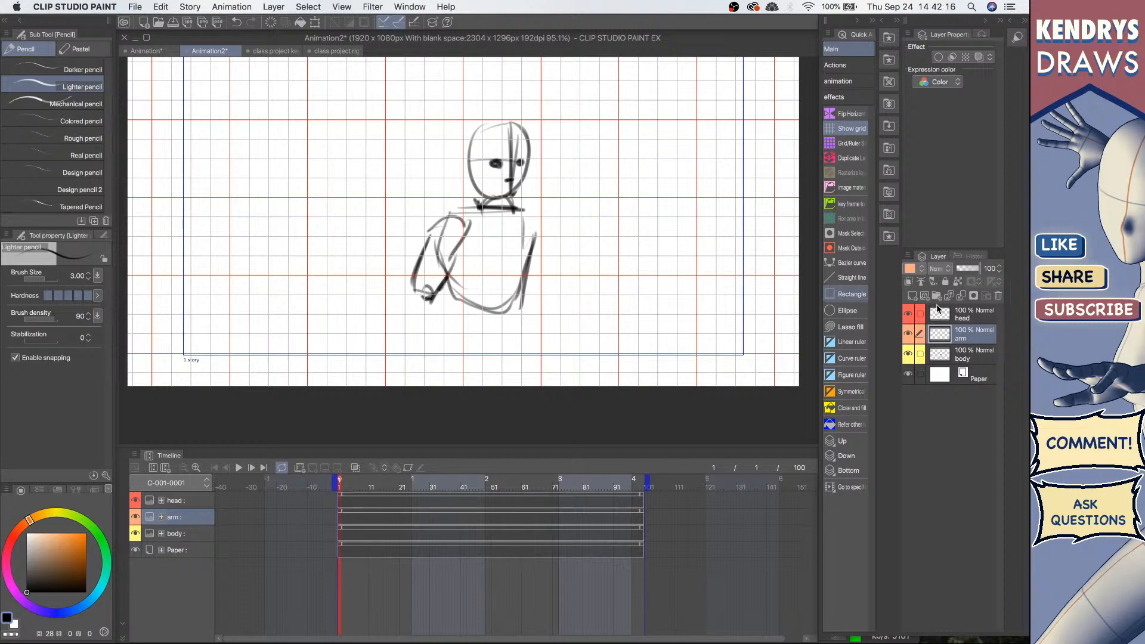
Step: Add a new layer and sketch the forearm and a round hand below the upper arm
left_click(912, 295)
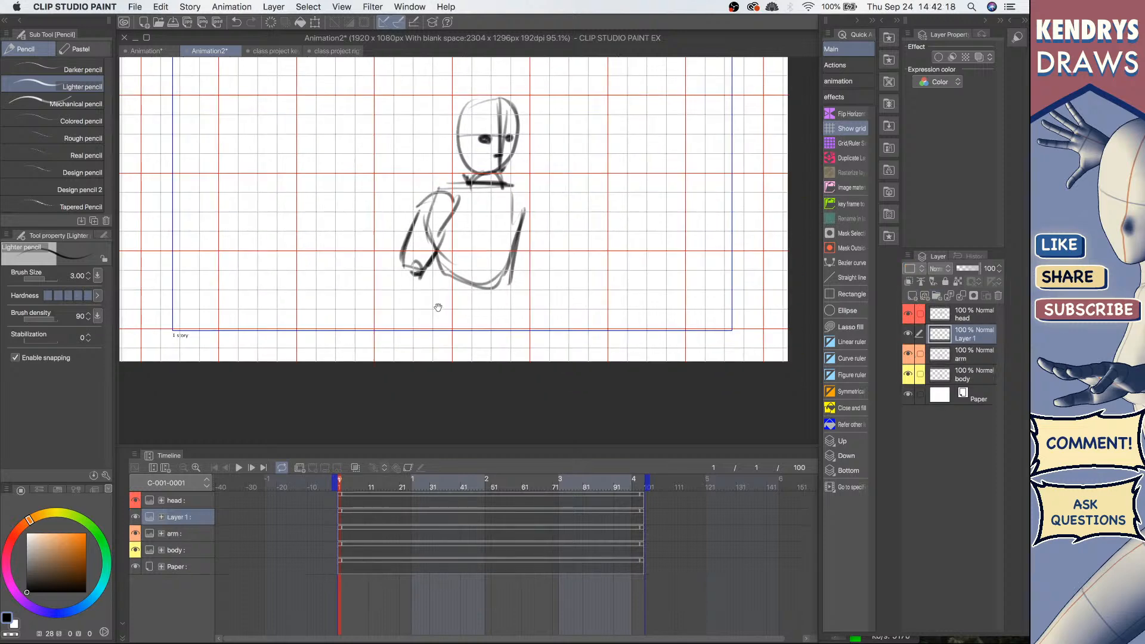
scroll(434, 304, "down", 3)
mouse_move(400, 245)
left_mouse_down()
mouse_move(411, 297)
mouse_move(426, 253)
left_mouse_up()
left_click_drag(429, 251, 432, 323)
scroll(560, 263, "down", 3)
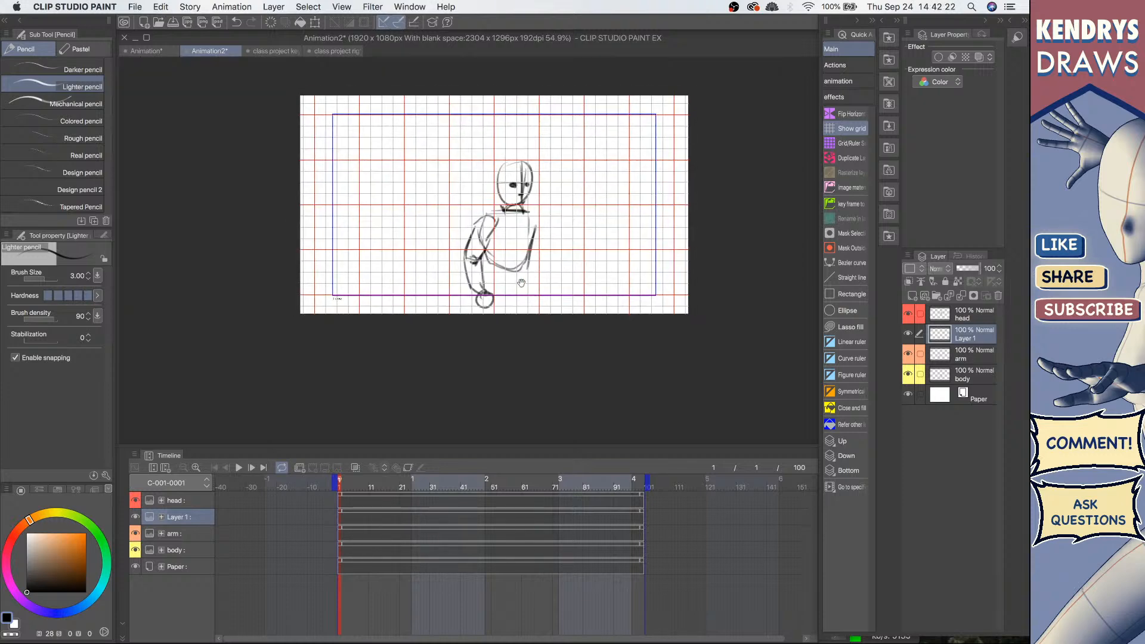
Step: Turn off the grid display
left_click(853, 130)
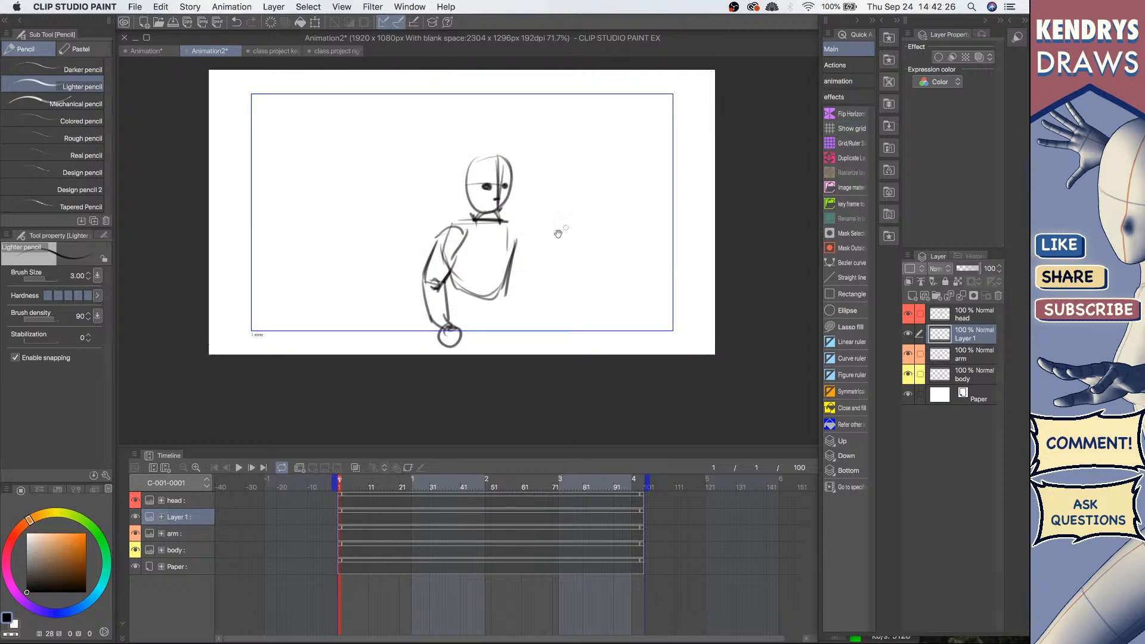
scroll(534, 217, "up", 2)
Step: Create a new layer folder and move the head, Layer 1, arm and body layers into it
left_click(976, 314)
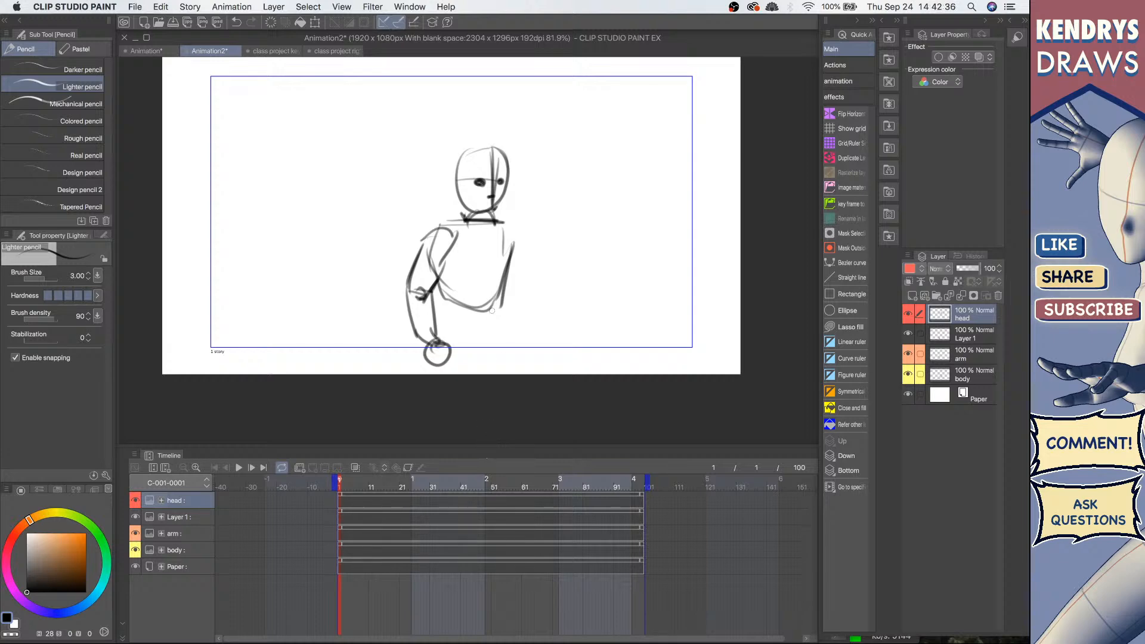
key("o")
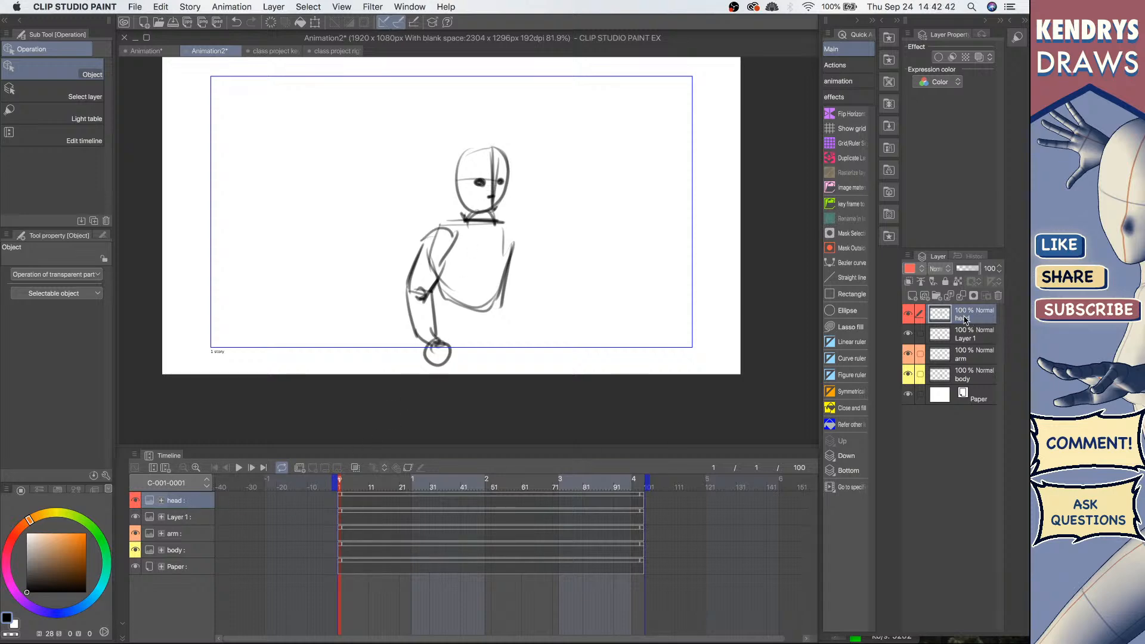
left_click(937, 295)
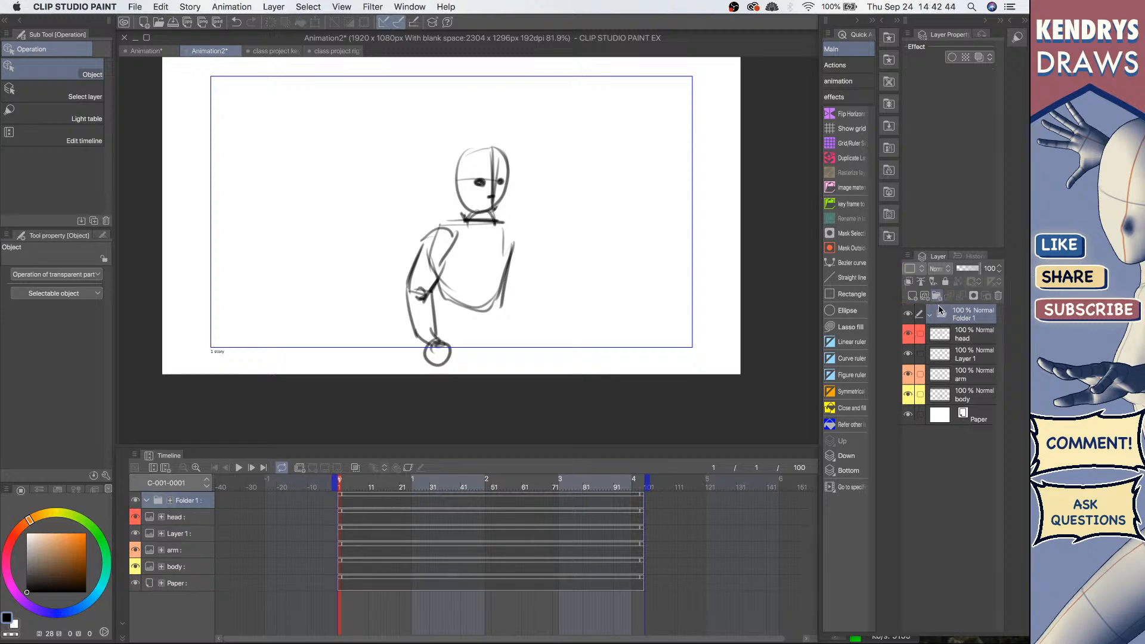
left_click(978, 340)
left_click(978, 398, "shift")
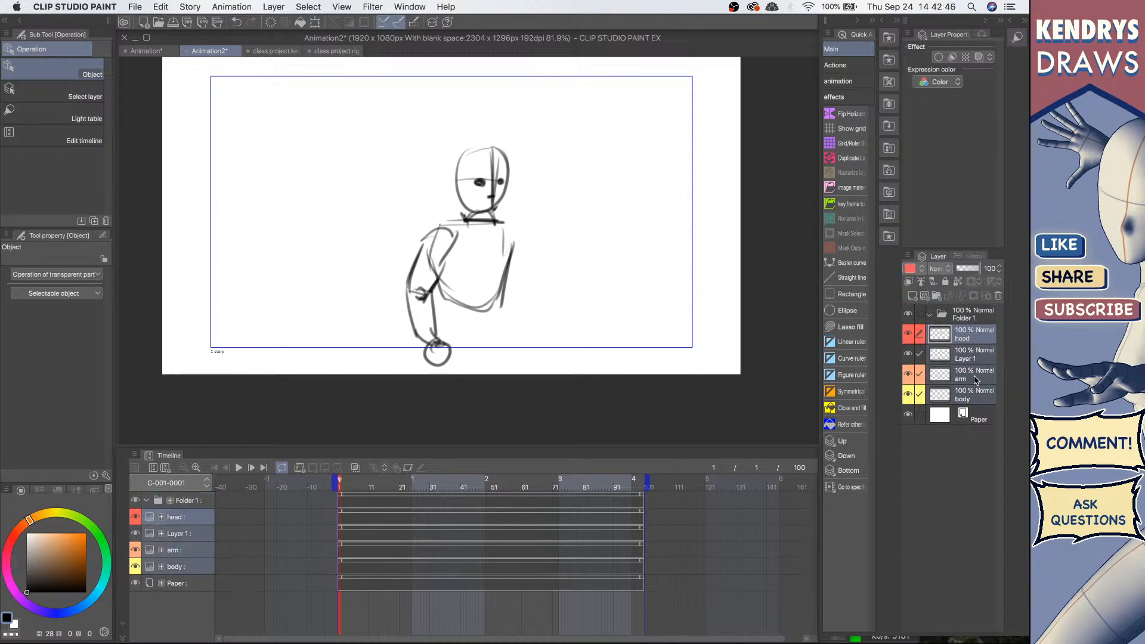
mouse_move(973, 339)
left_mouse_down()
mouse_move(967, 322)
mouse_move(967, 332)
left_mouse_up()
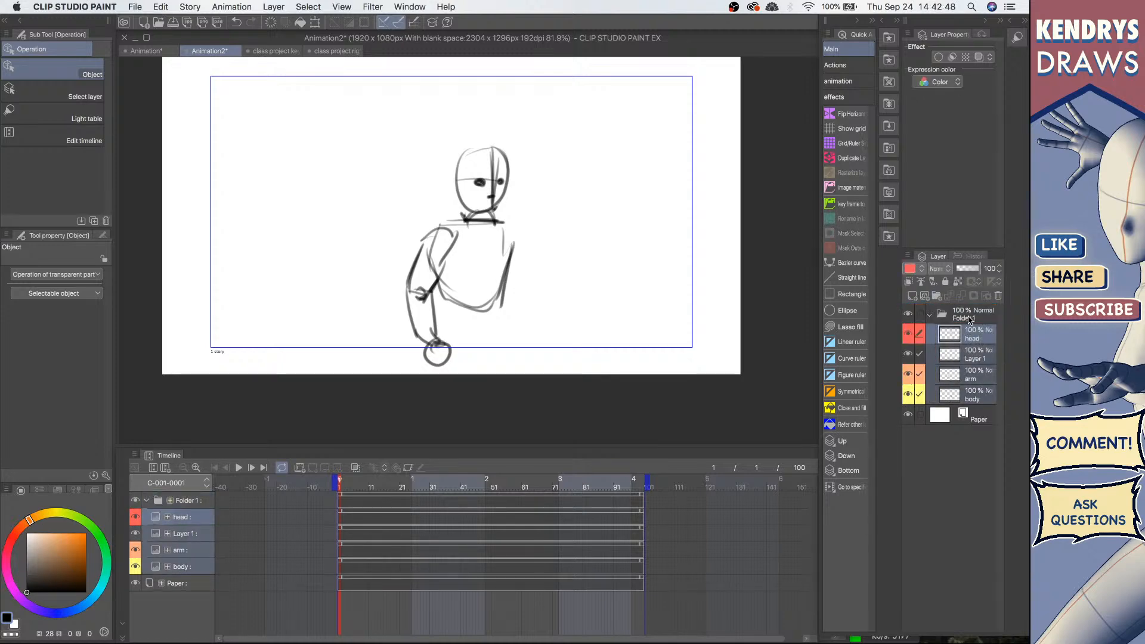
Step: Rename the new folder as puppet
double_click(970, 318)
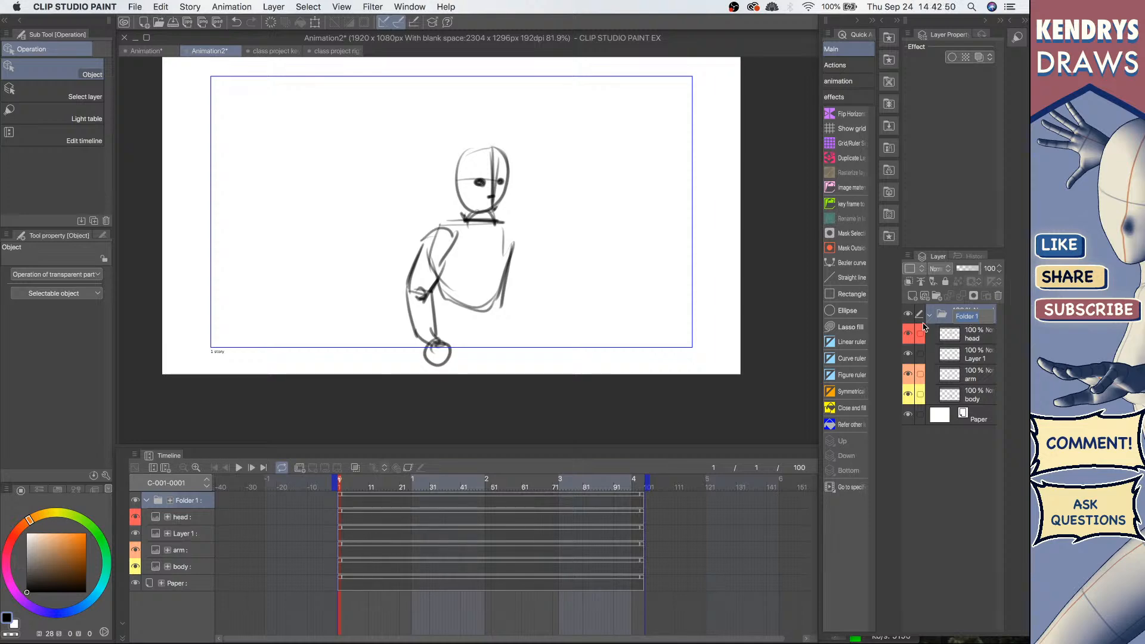
type("puppet")
key("Return")
left_click(929, 315)
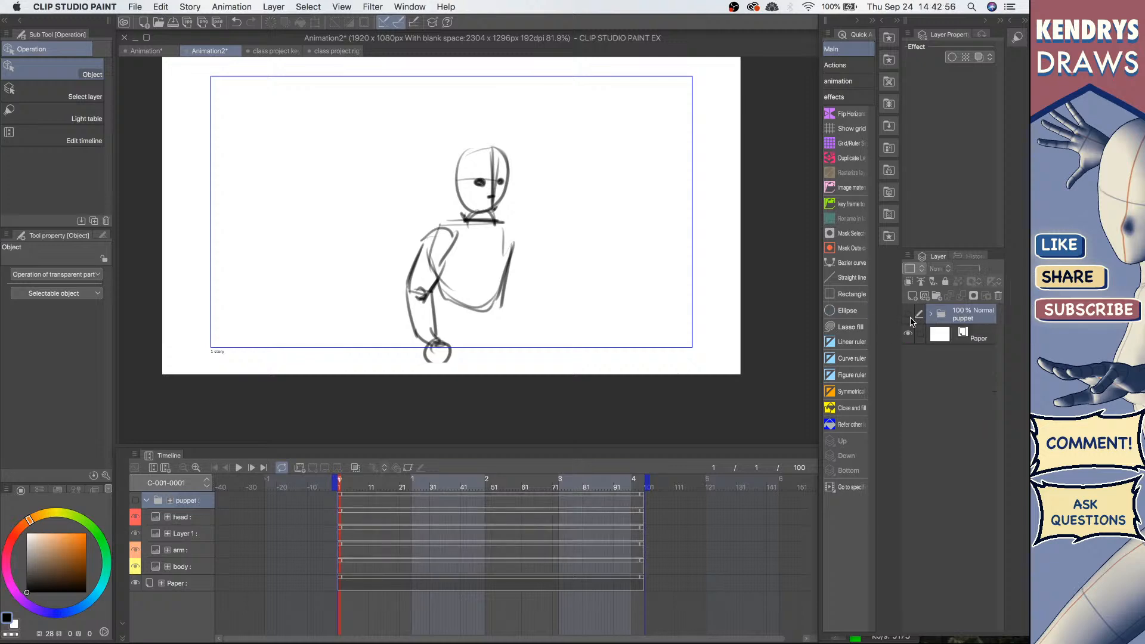
left_click(931, 315)
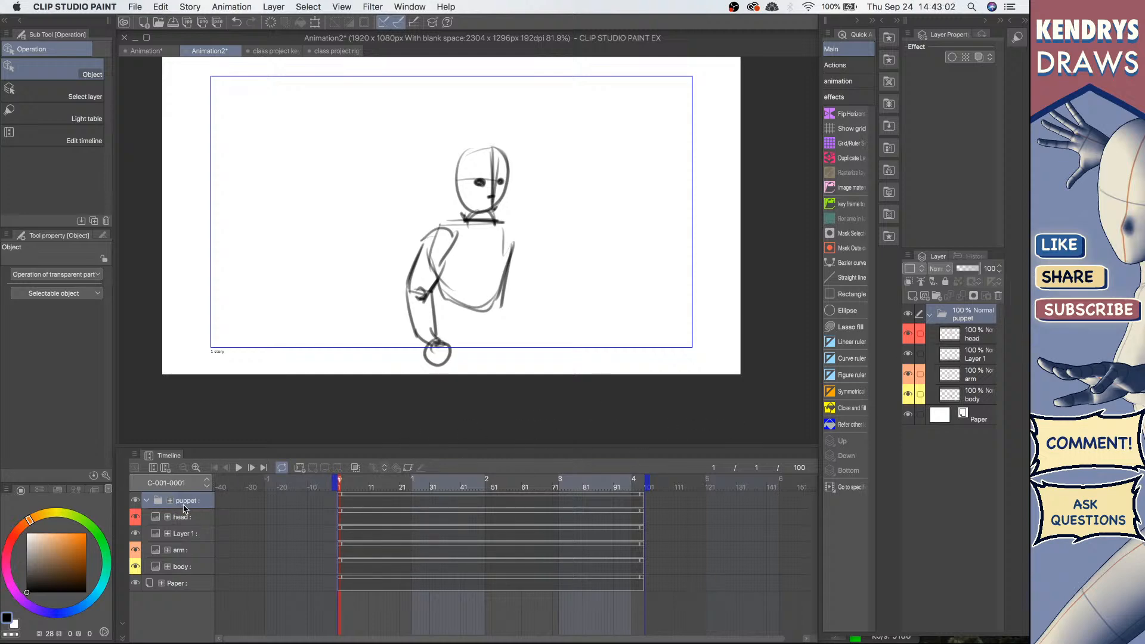
Step: Enable transform animation editing for the puppet layers and move the playhead to frame 14
left_click(407, 469)
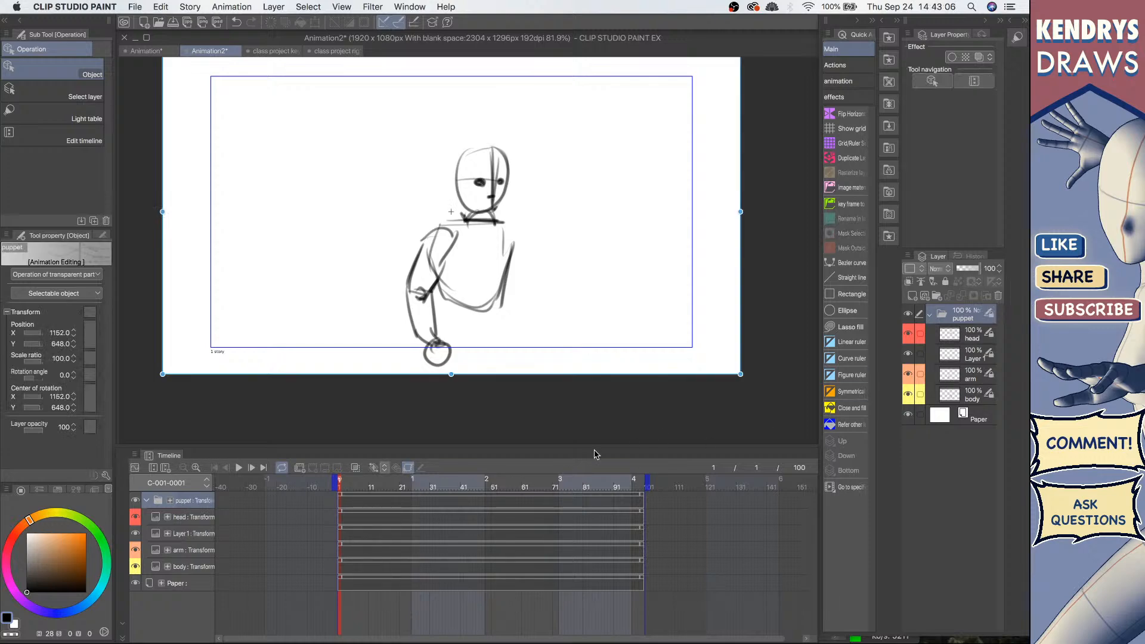
left_click(192, 517)
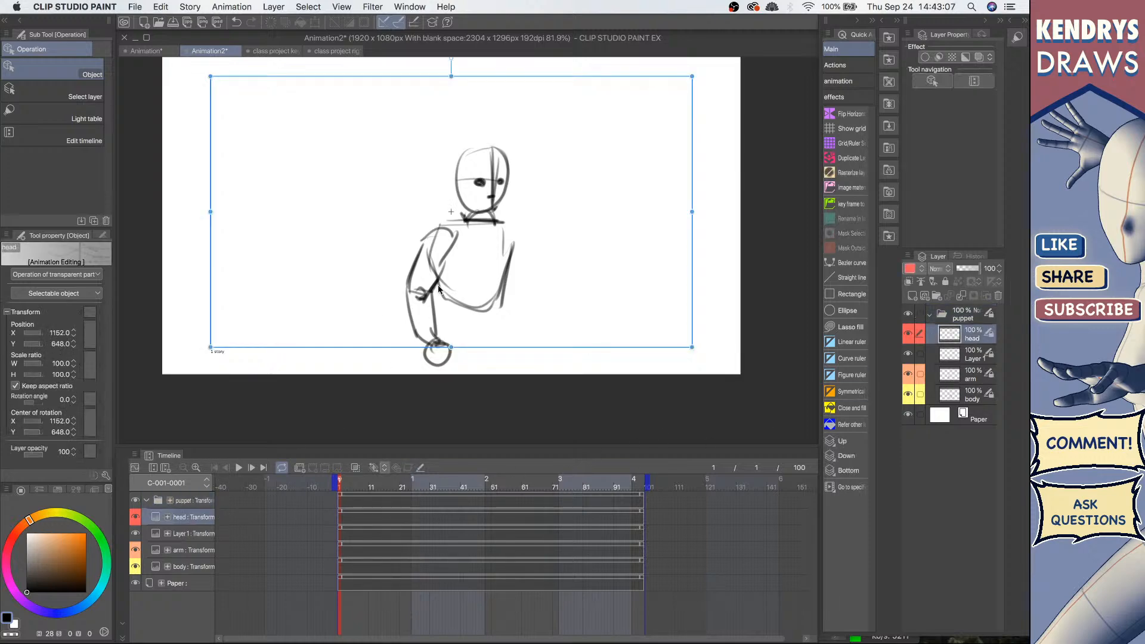
left_click(196, 534)
left_click(196, 550)
left_click(195, 567)
left_click(192, 517)
left_click(196, 501)
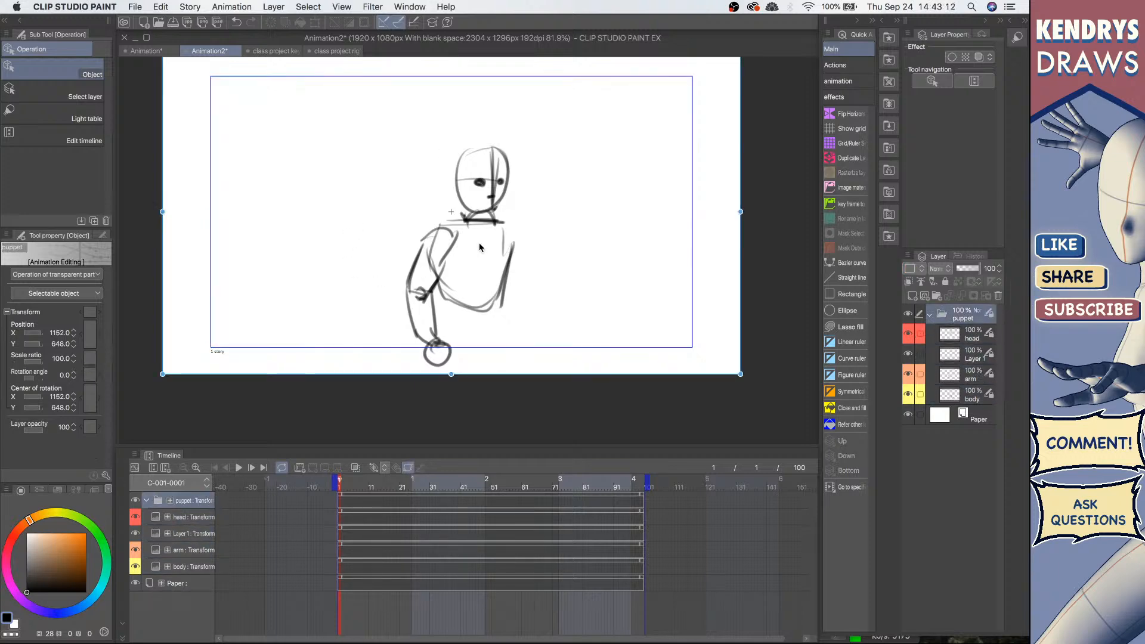
left_click(379, 510)
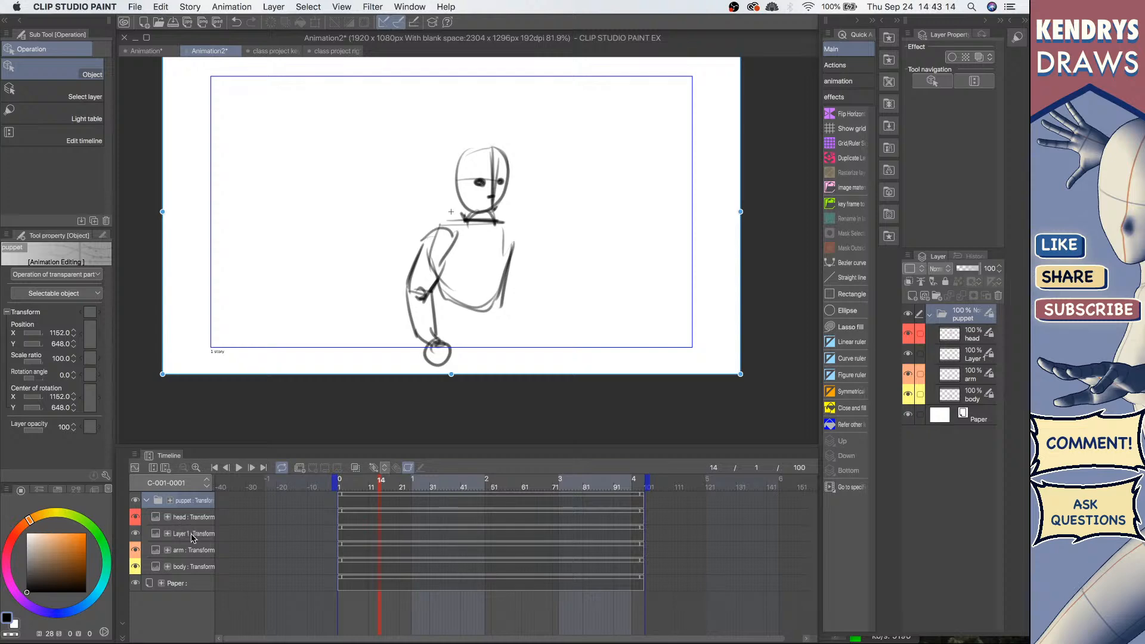
scroll(477, 250, "down", 3)
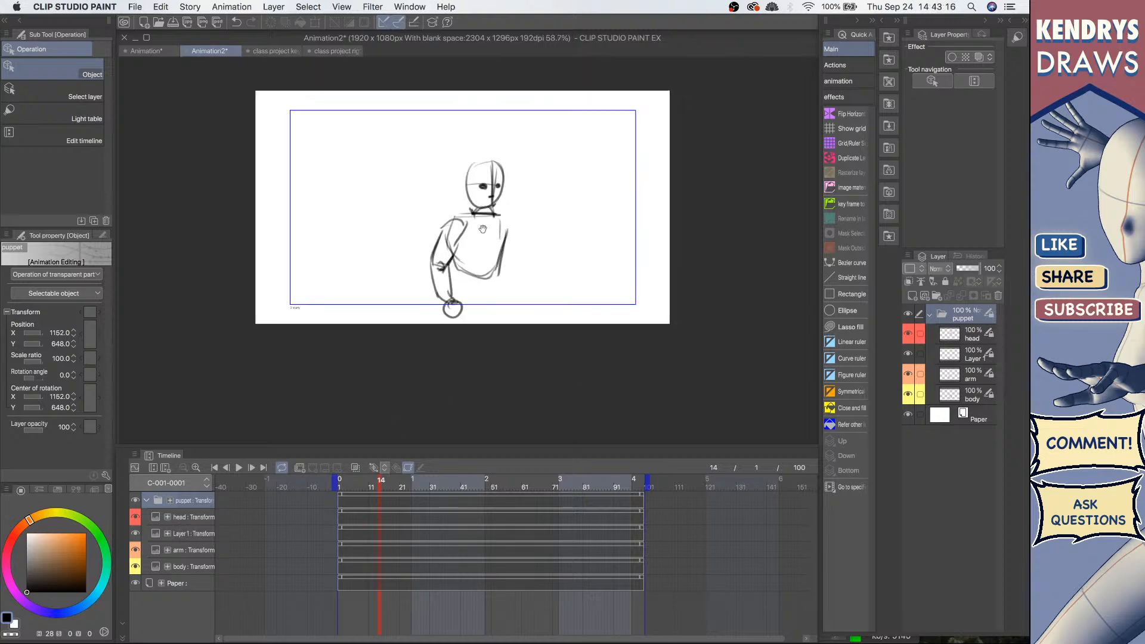
scroll(469, 242, "up", 2)
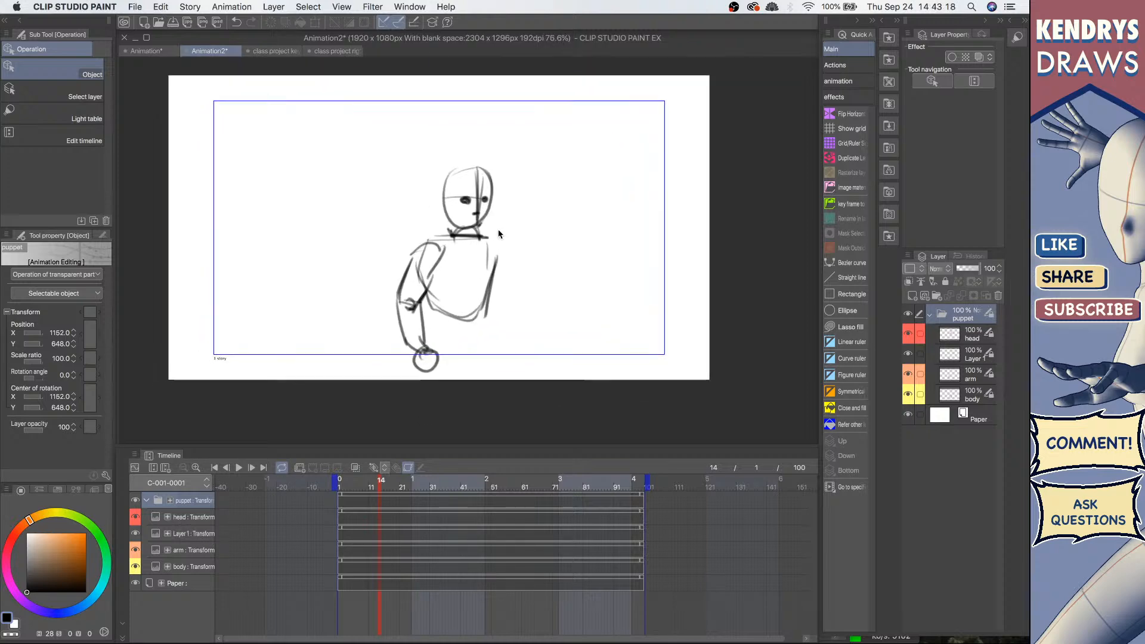
Step: Try moving and rotating the head layer at frame 14, undoing each attempt
left_click(192, 517)
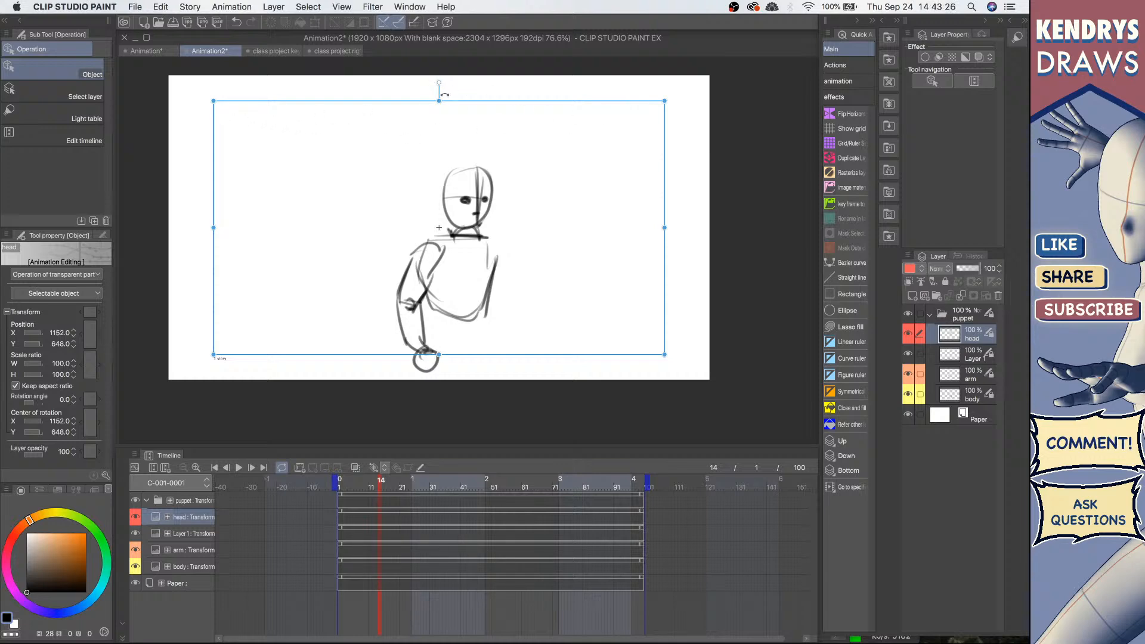
left_click_drag(455, 104, 475, 144)
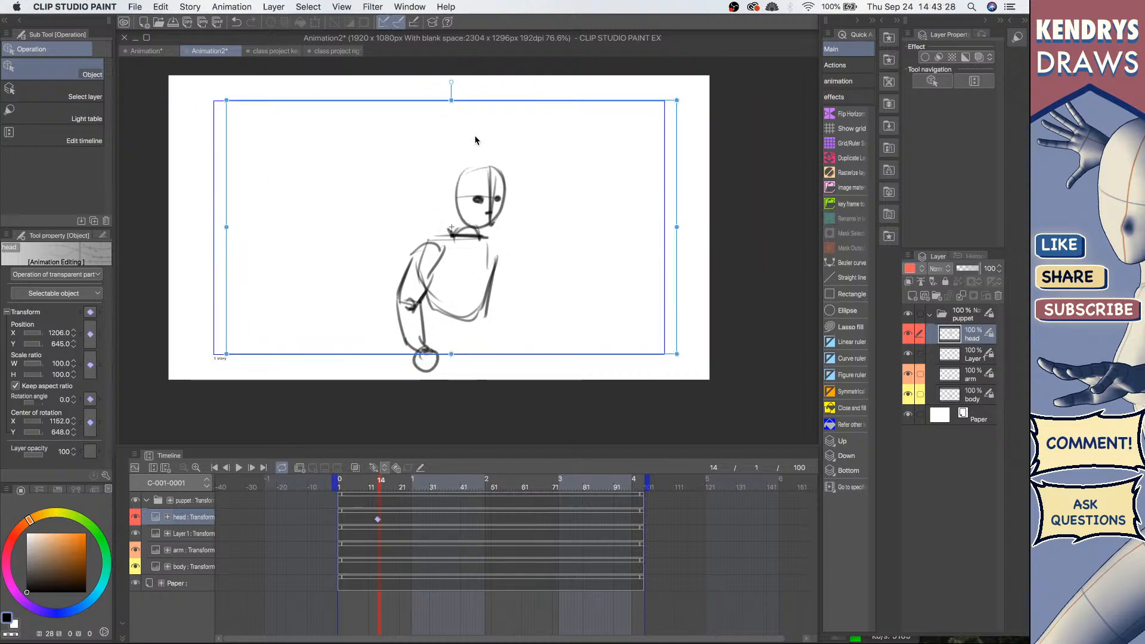
key("super+z")
scroll(474, 224, "up", 2)
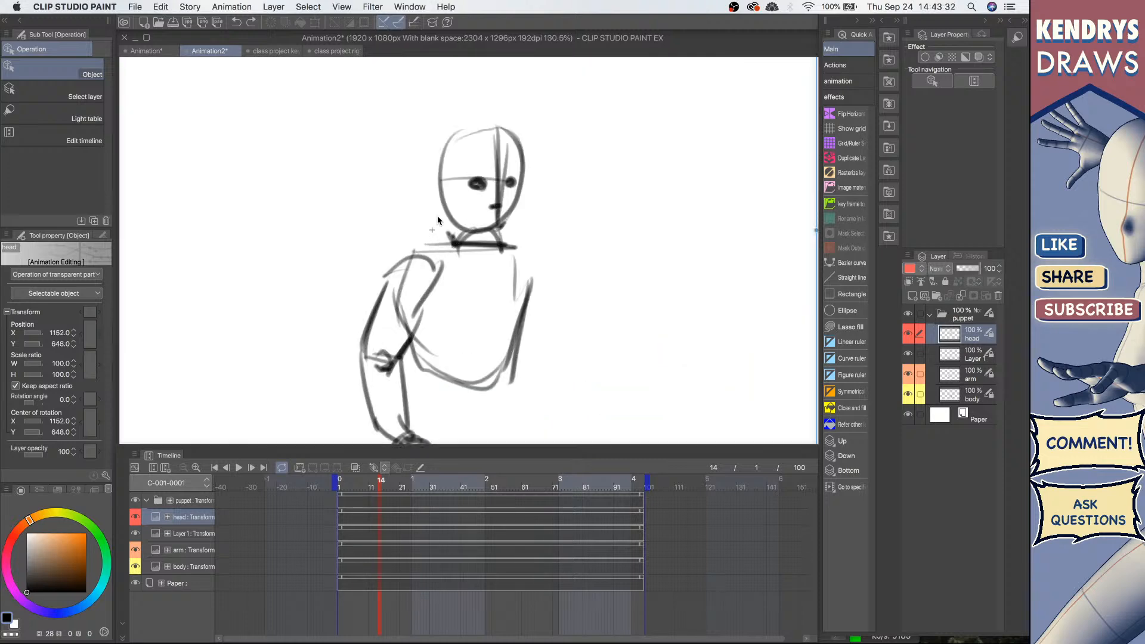
scroll(494, 194, "down", 3)
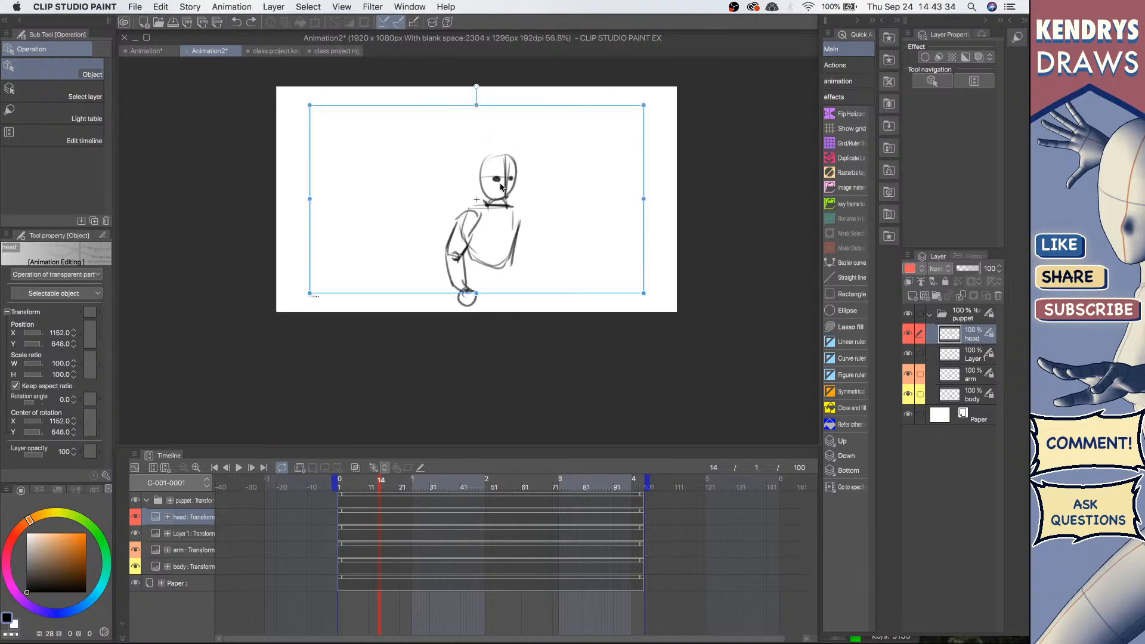
mouse_move(476, 88)
left_mouse_down()
mouse_move(419, 95)
mouse_move(374, 139)
mouse_move(545, 104)
mouse_move(356, 145)
mouse_move(501, 109)
mouse_move(373, 113)
mouse_move(373, 133)
left_mouse_up()
key("super+z")
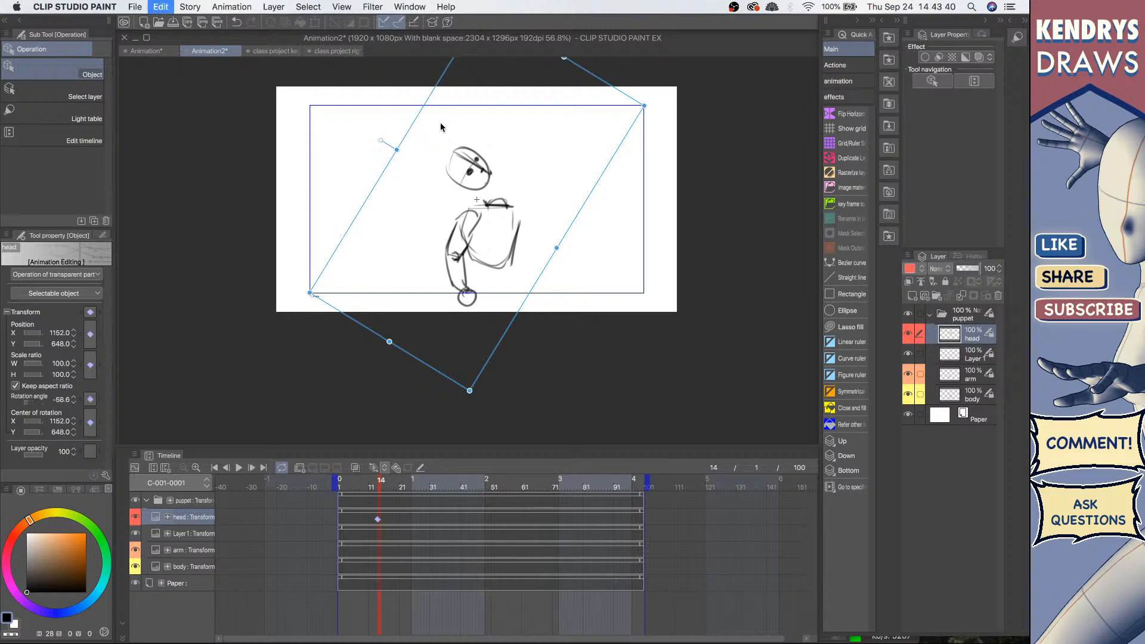
left_click(499, 214)
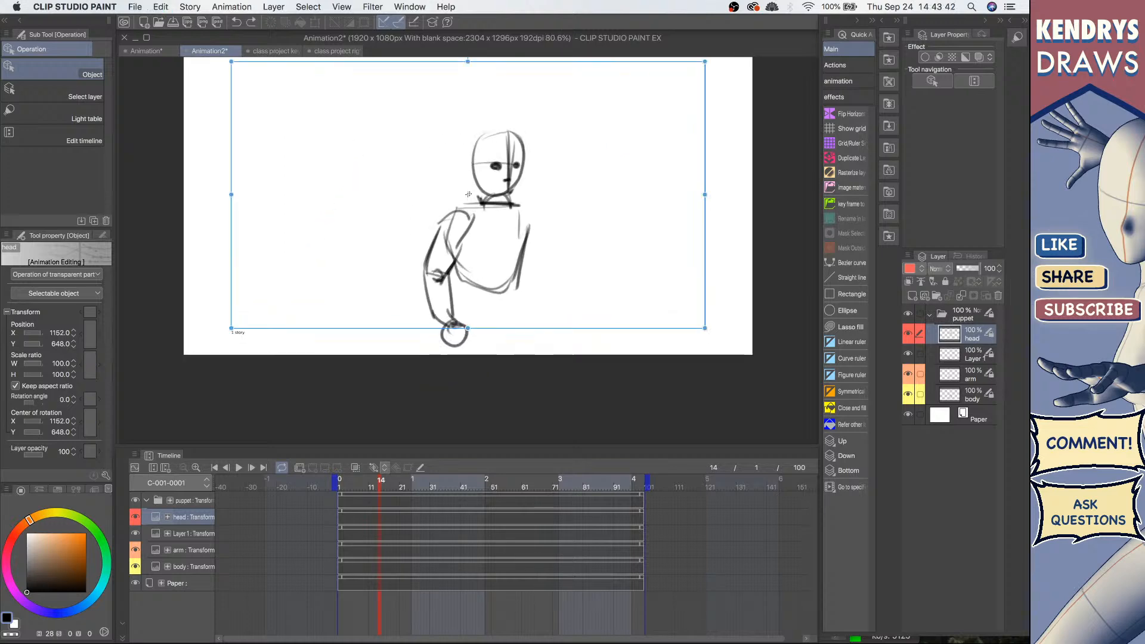
left_click_drag(498, 196, 497, 196)
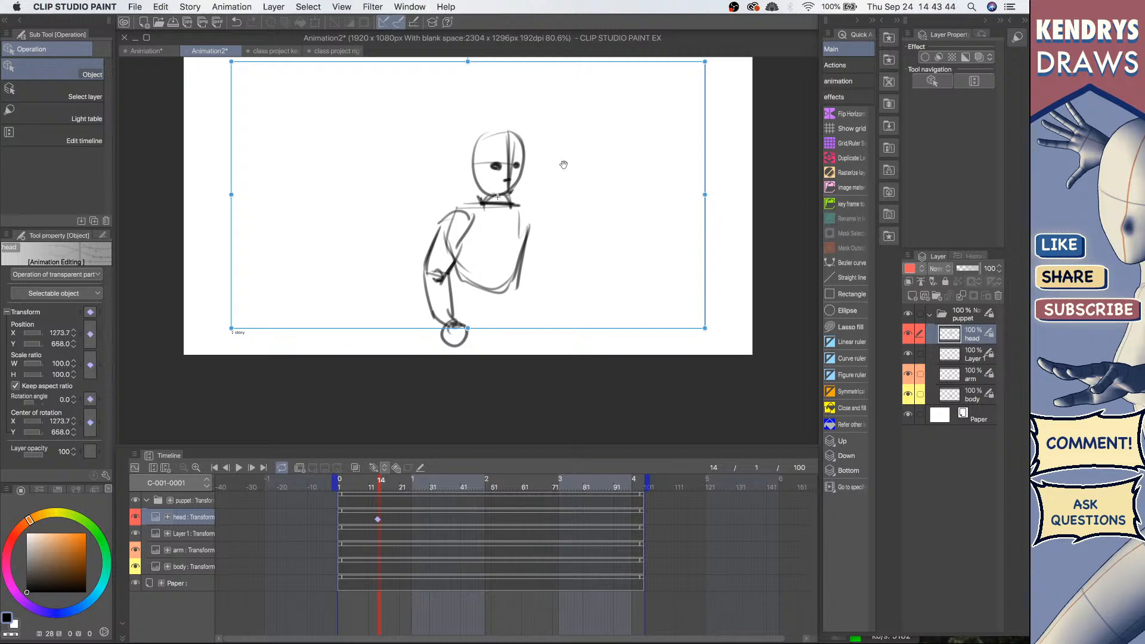
left_click_drag(563, 164, 550, 224)
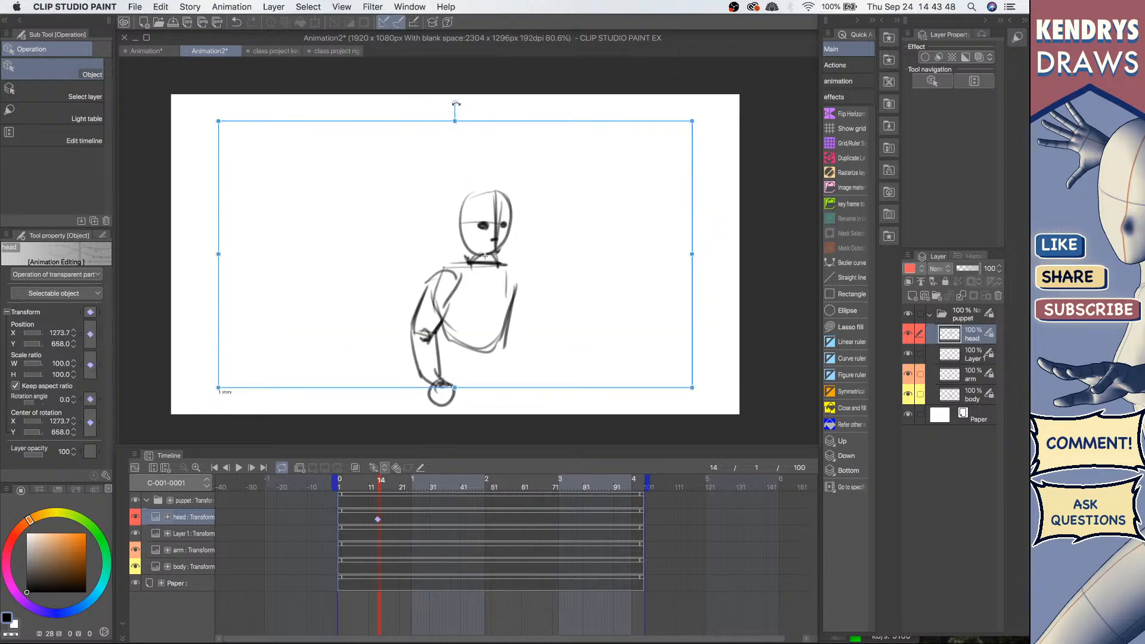
mouse_move(455, 102)
left_mouse_down()
mouse_move(445, 105)
mouse_move(505, 113)
mouse_move(444, 105)
mouse_move(508, 125)
mouse_move(460, 109)
left_mouse_up()
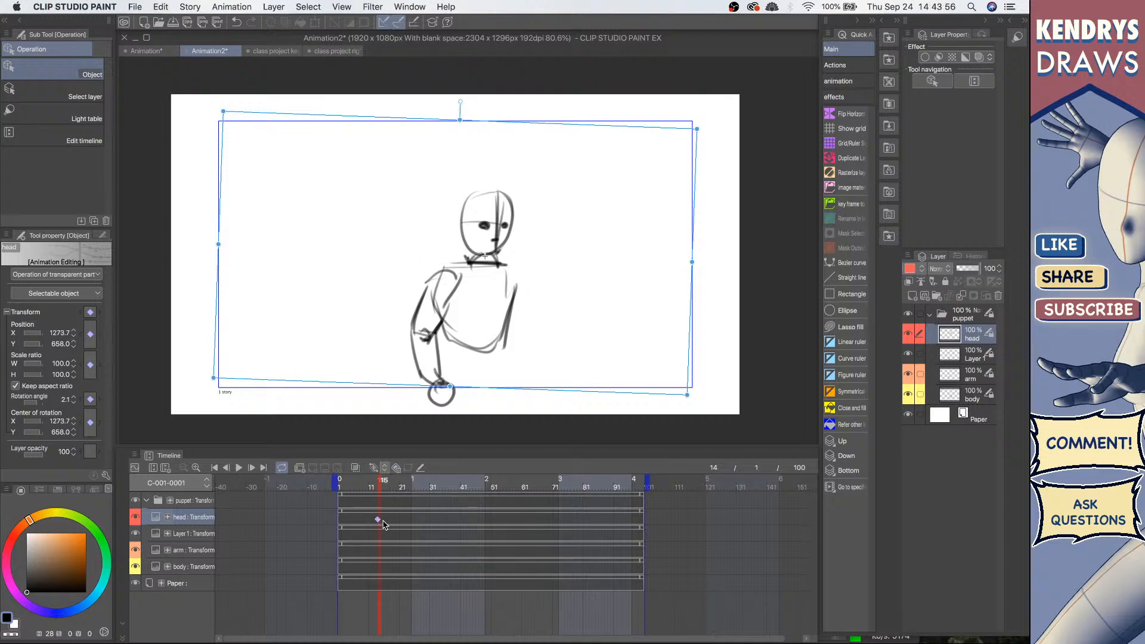
key("super+z")
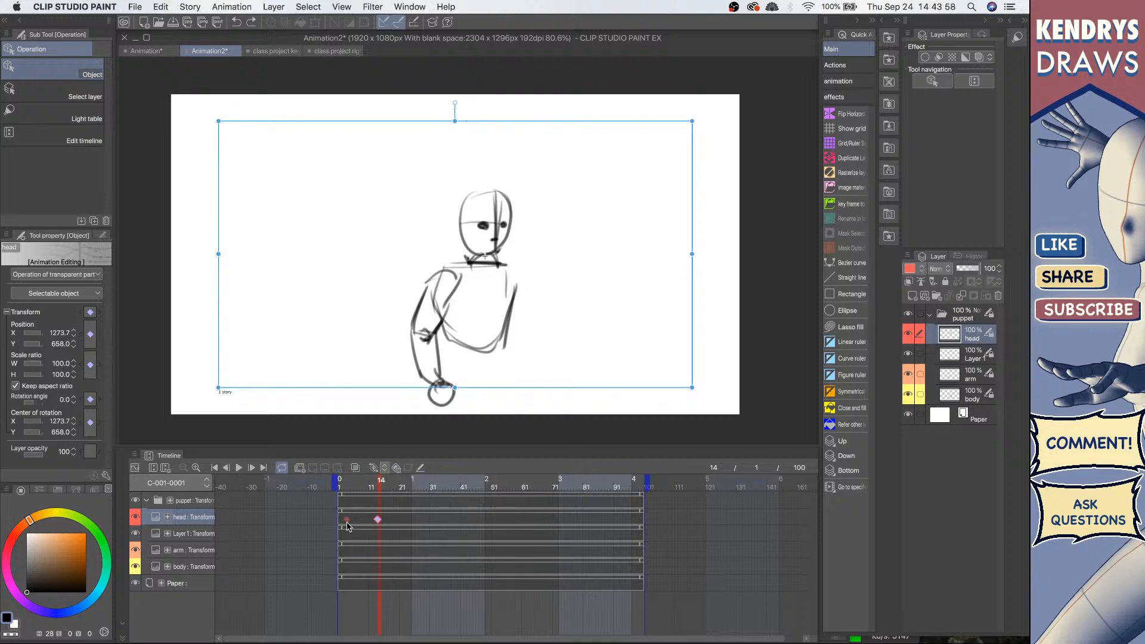
Step: Select the arm layer and try rotating it at frame 14, undoing the rotation
left_click_drag(347, 523, 344, 523)
left_click(969, 357)
left_click(957, 376)
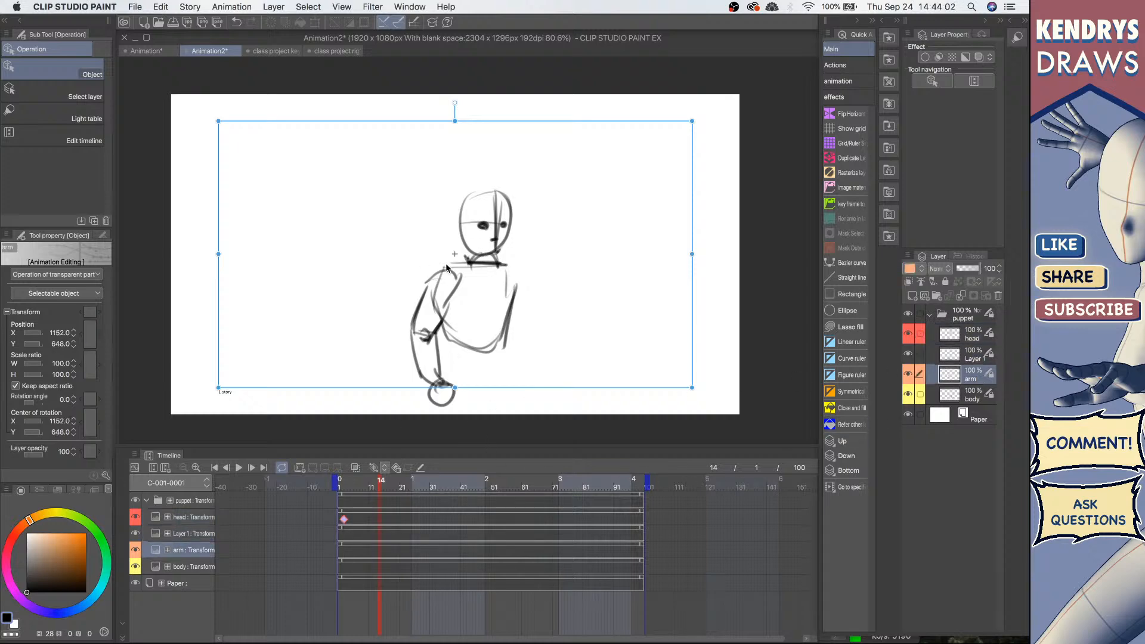
left_click(135, 550)
left_click(135, 549)
left_click_drag(444, 280, 443, 277)
mouse_move(455, 103)
left_mouse_down()
mouse_move(540, 129)
mouse_move(524, 118)
mouse_move(569, 176)
mouse_move(499, 60)
mouse_move(441, 117)
mouse_move(448, 110)
mouse_move(460, 145)
left_mouse_up()
key("super+z")
Step: Select the arm's and the head's keyframes on the timeline to inspect them
left_click(486, 255)
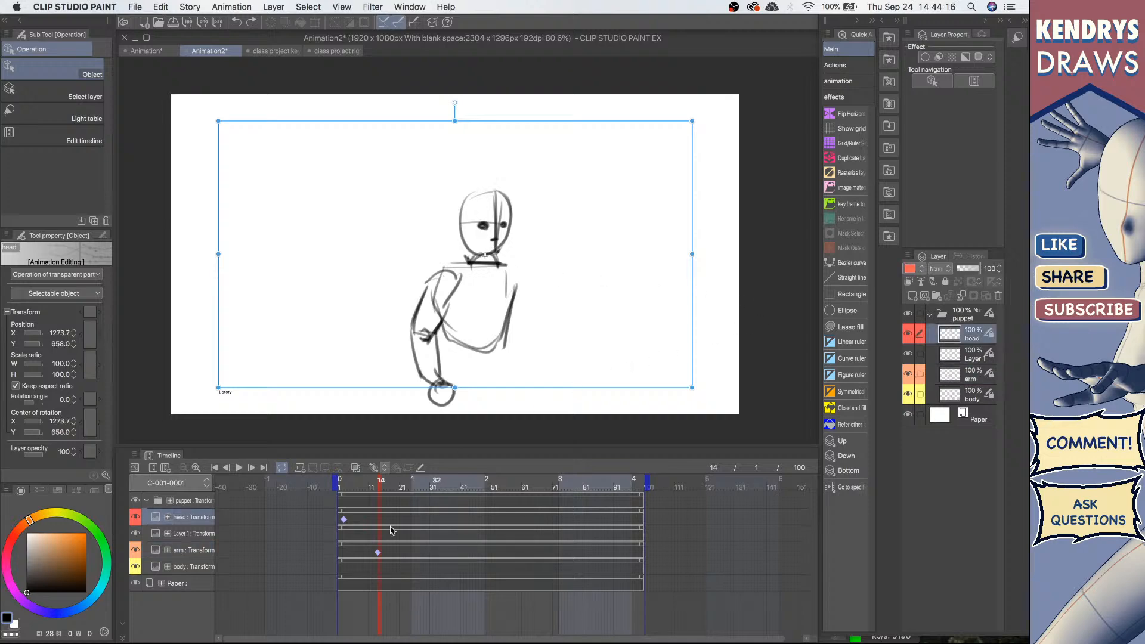
left_click(379, 554)
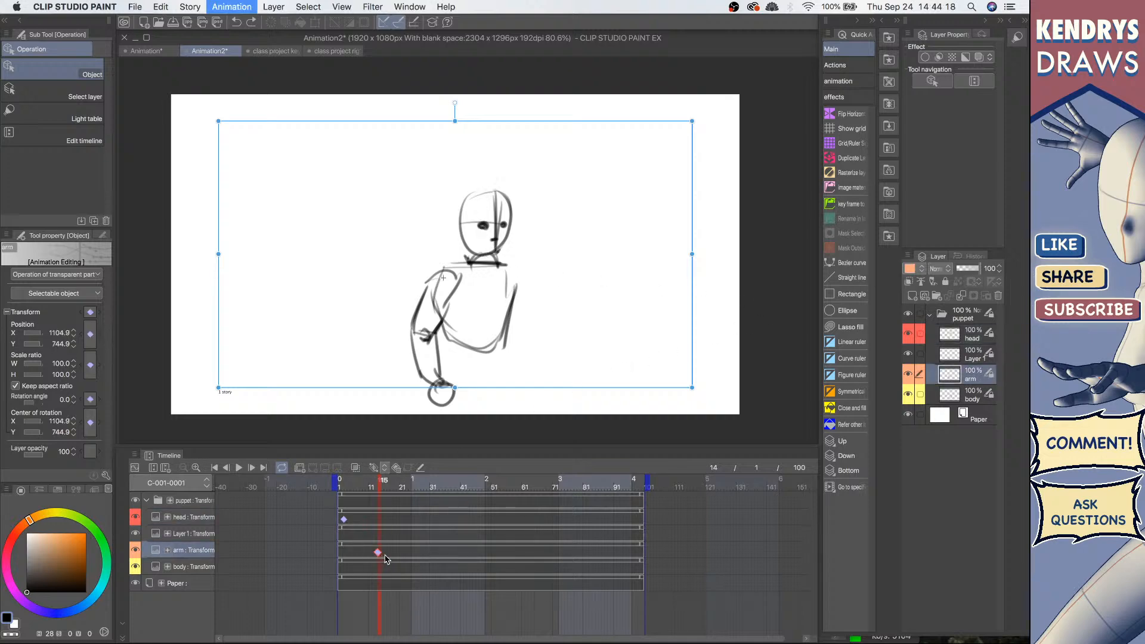
left_click(346, 522)
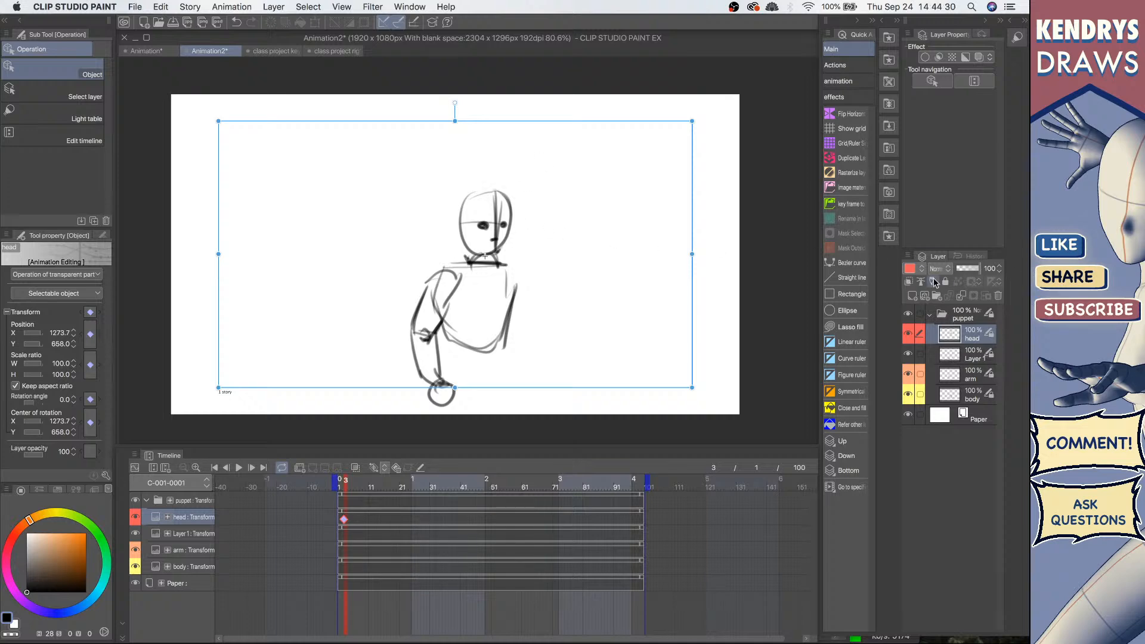
Step: Convert the head layer to an Image material layer named head 2
key("super+shift+n")
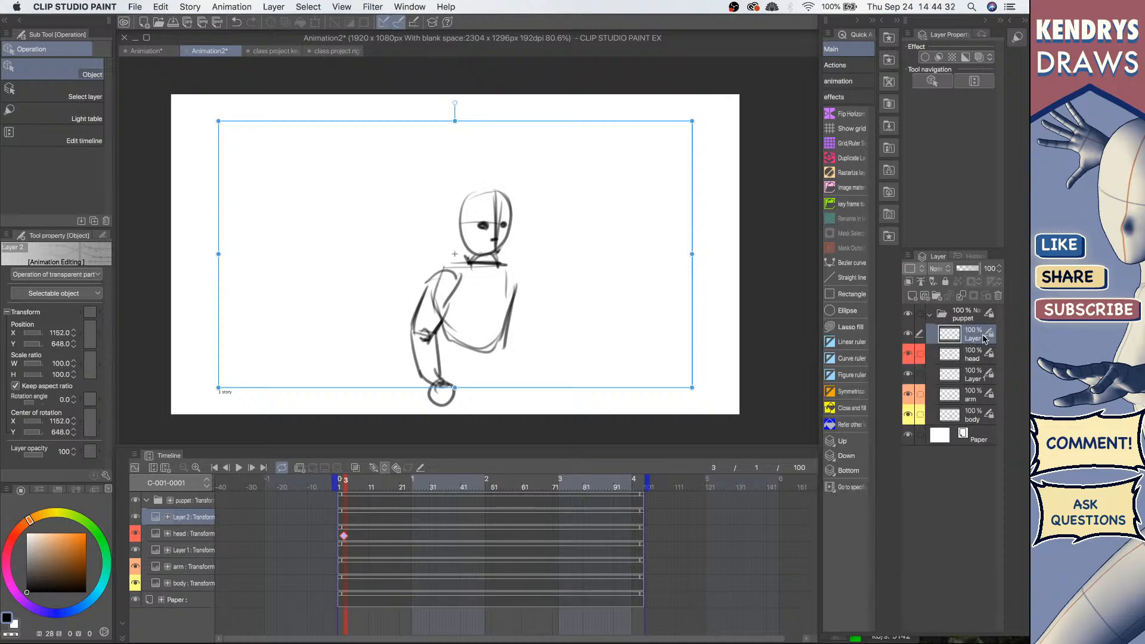
key("super+z")
right_click(973, 337)
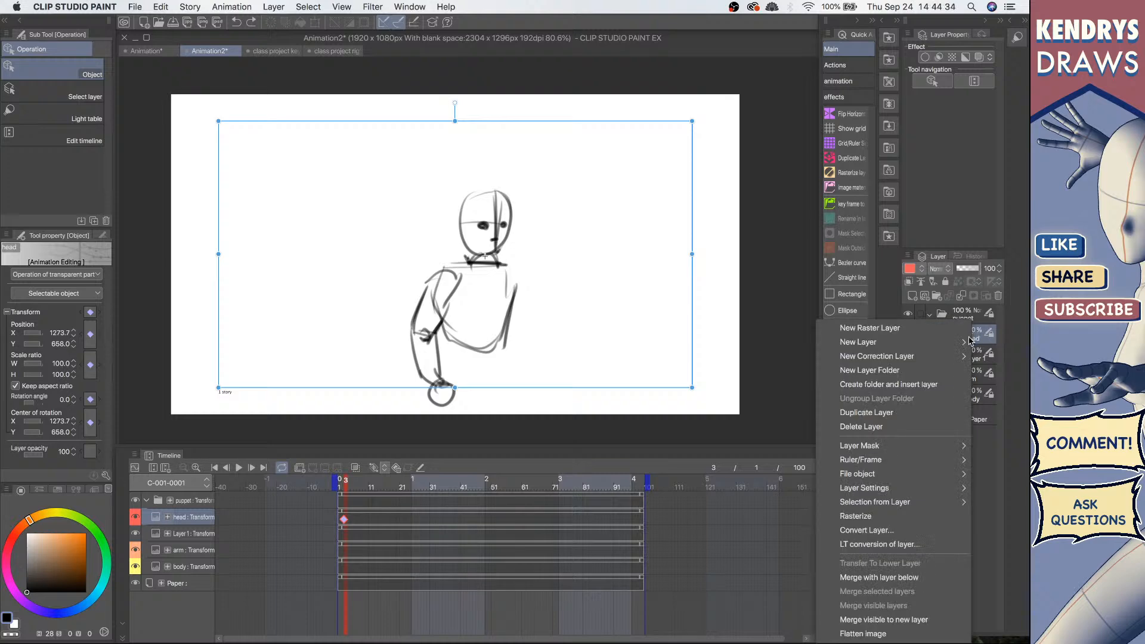
left_click(863, 531)
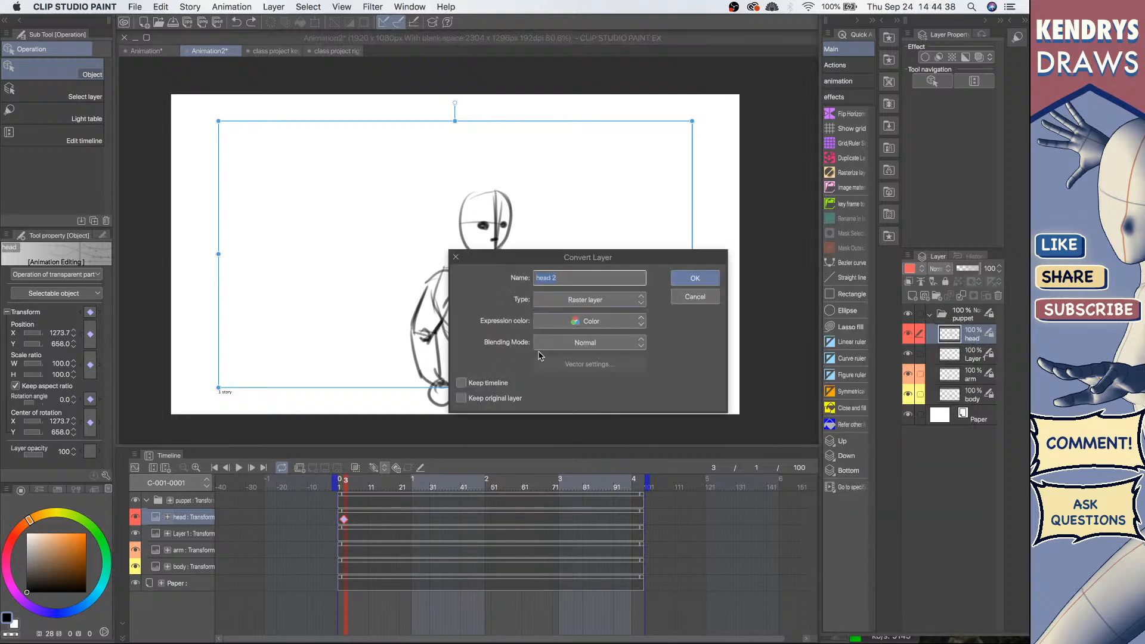
left_click(629, 307)
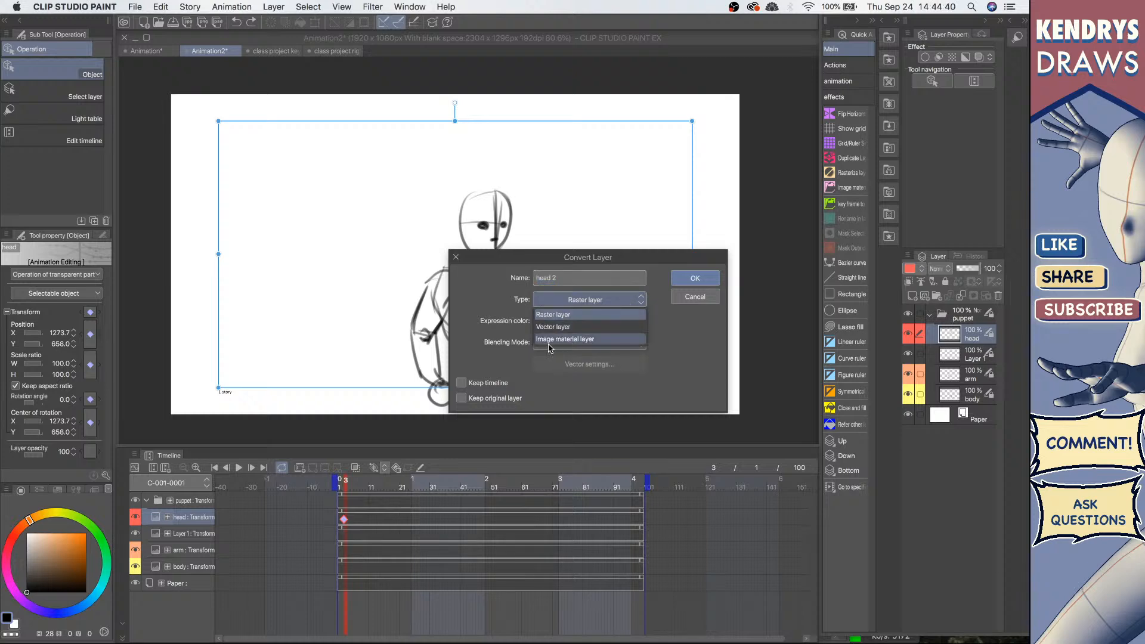
left_click(586, 342)
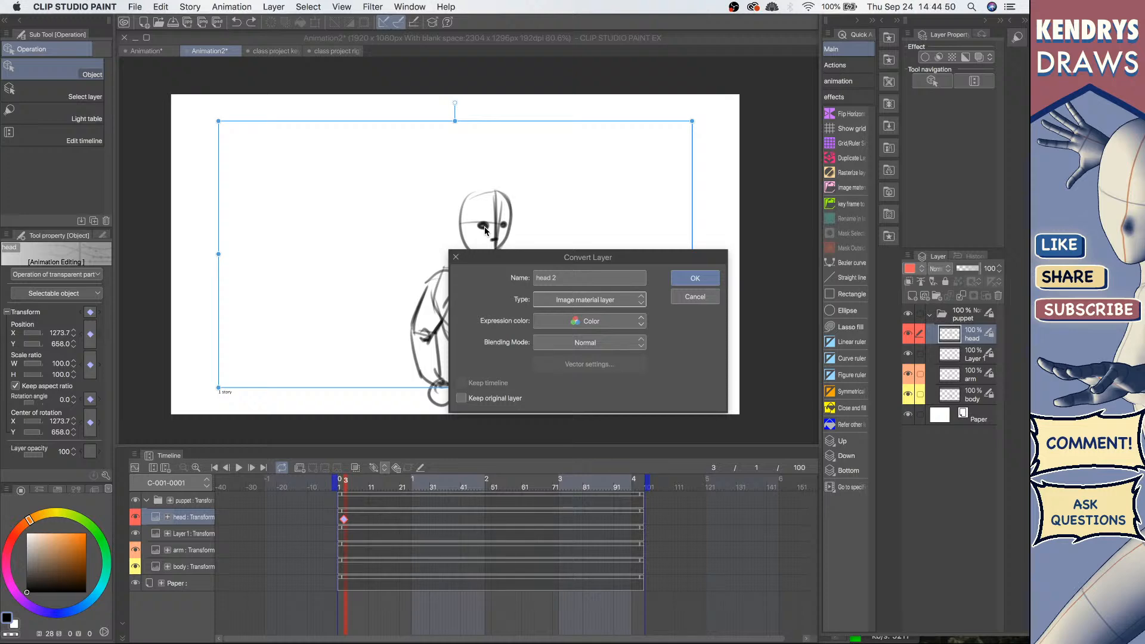
left_click_drag(553, 265, 660, 373)
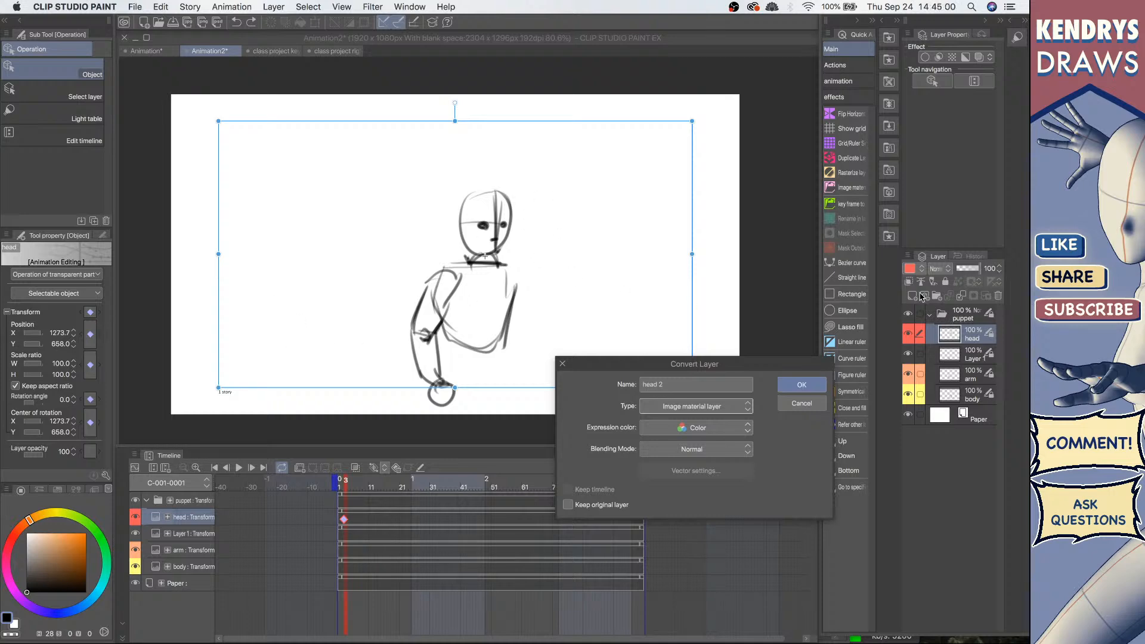
left_click(802, 384)
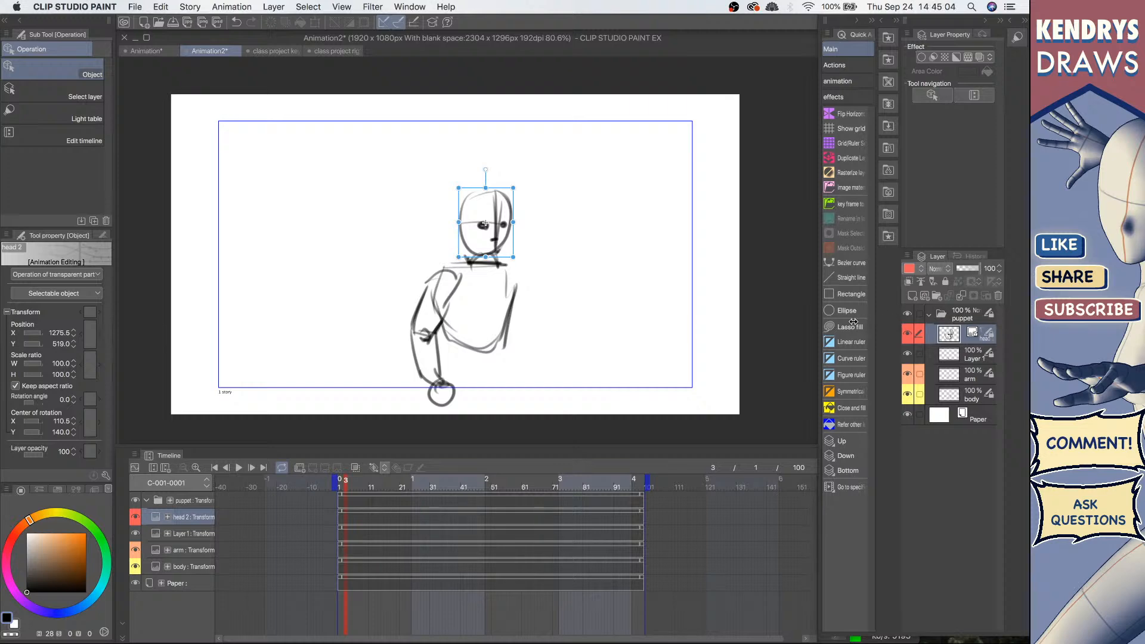
left_click_drag(893, 327, 845, 325)
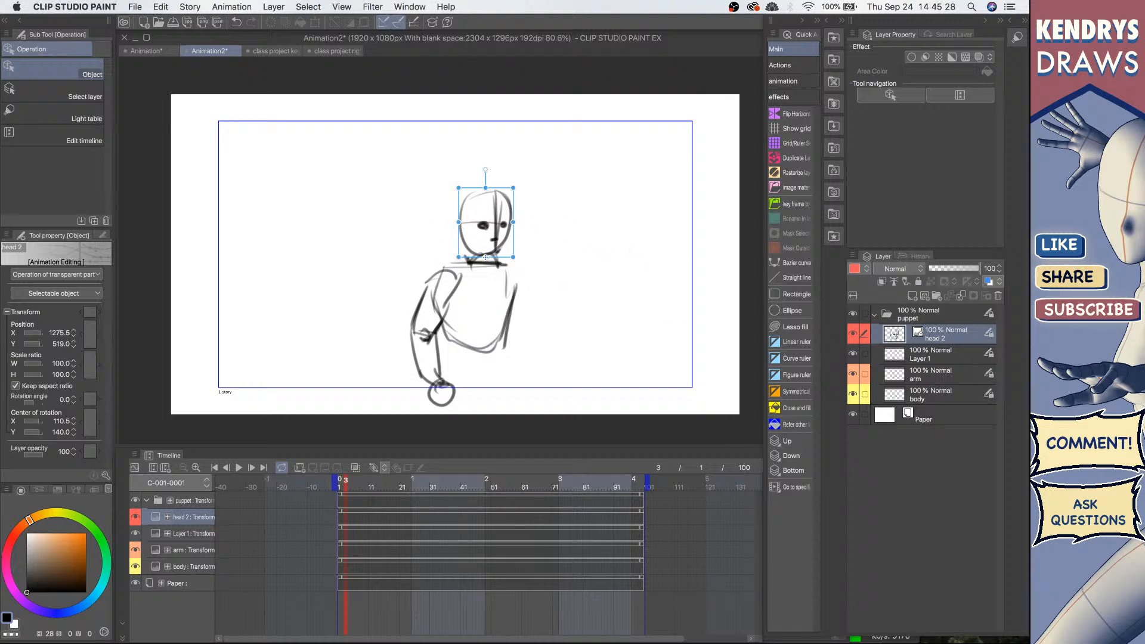
Step: Try rotating the head layer slightly at frame 3 while switching between the head layer and Layer 1
left_click_drag(485, 257, 484, 257)
mouse_move(486, 171)
left_mouse_down()
mouse_move(406, 186)
mouse_move(524, 185)
mouse_move(422, 187)
mouse_move(487, 183)
left_mouse_up()
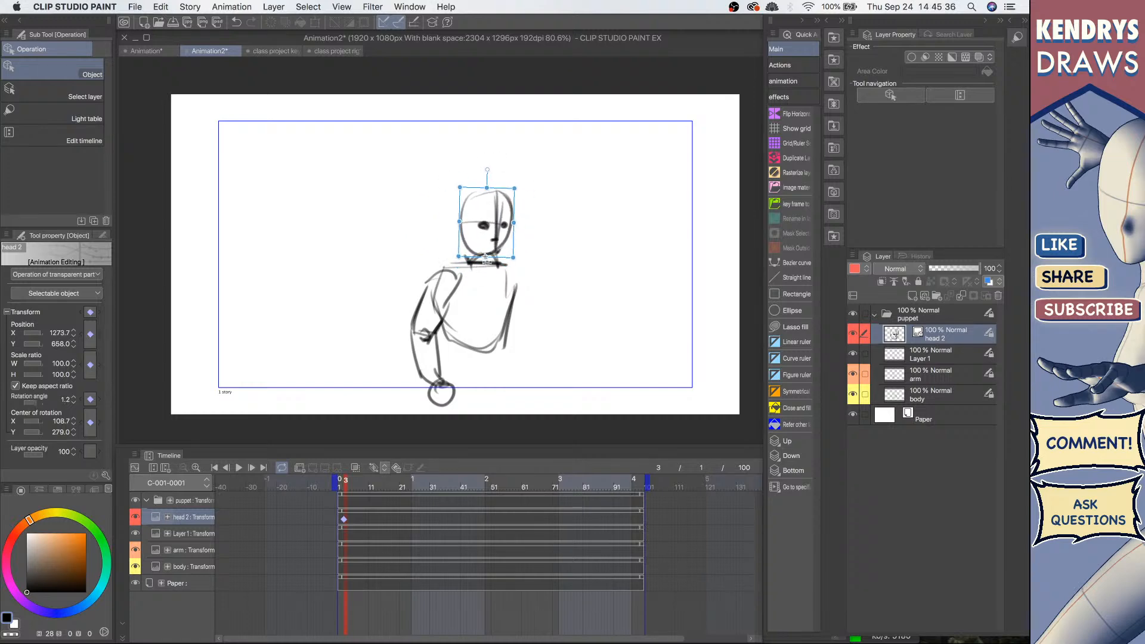
left_click(937, 364)
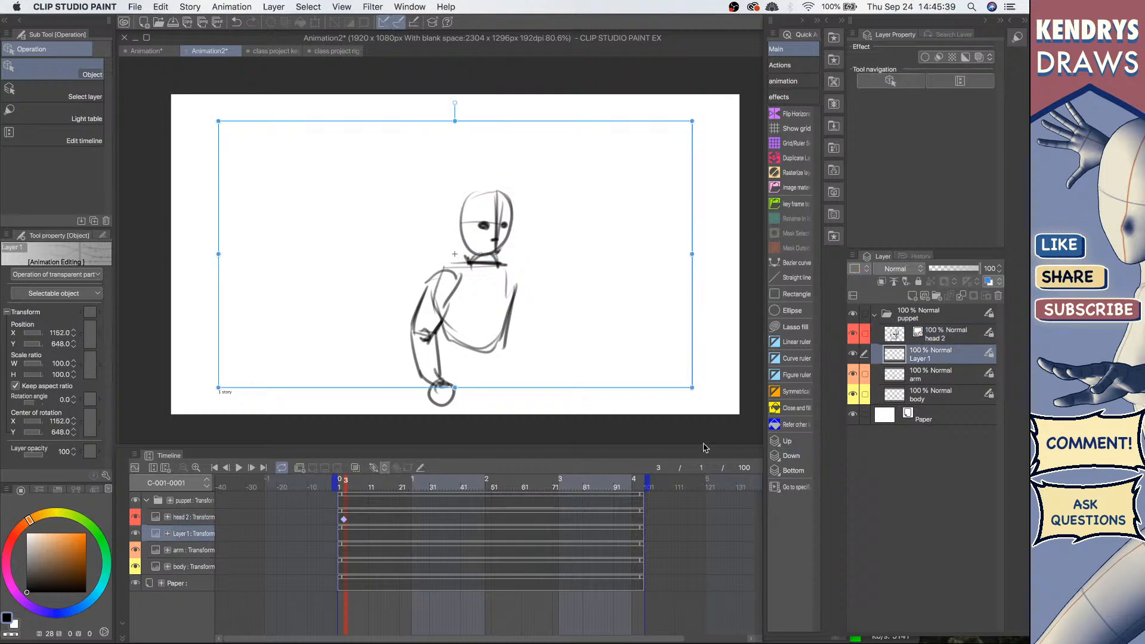
left_click(945, 337)
left_click(942, 358)
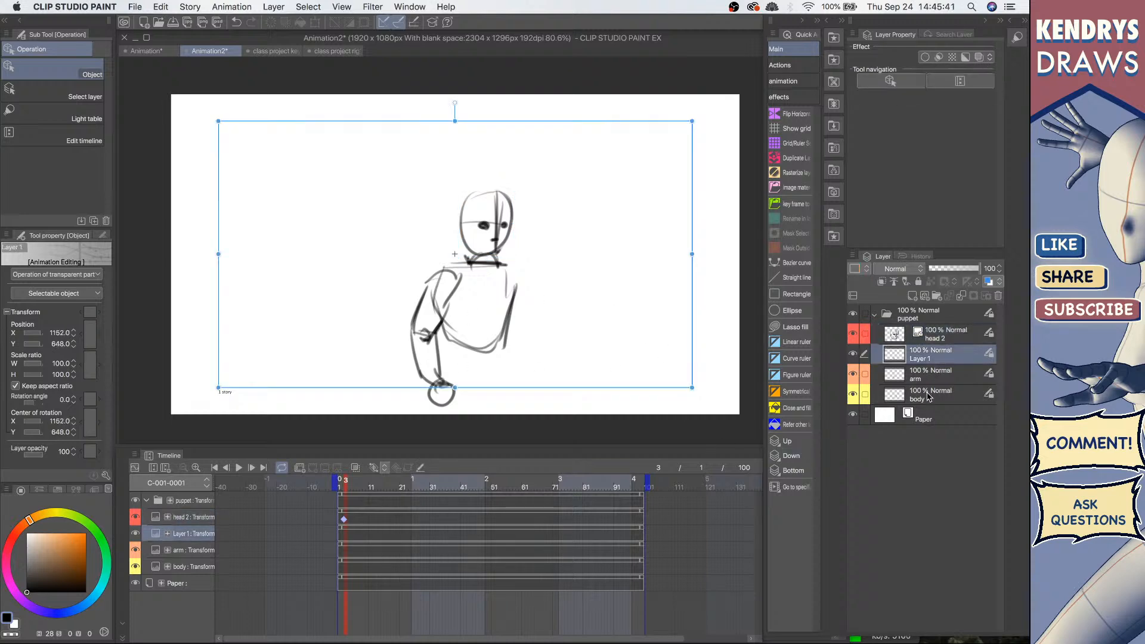
left_click(942, 329)
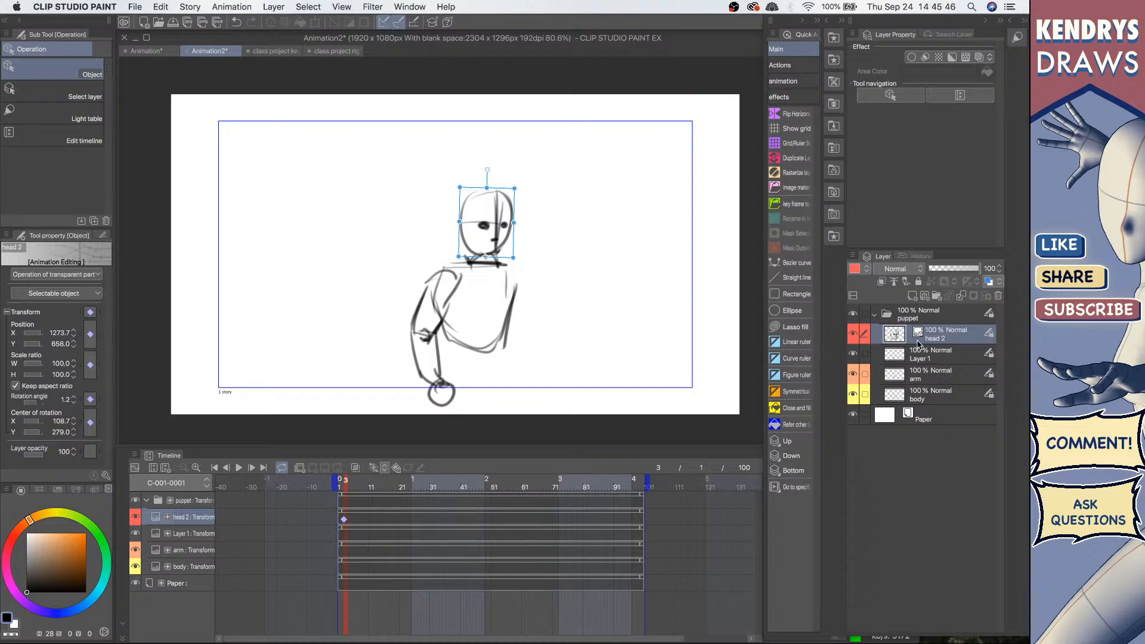
left_click_drag(486, 170, 483, 119)
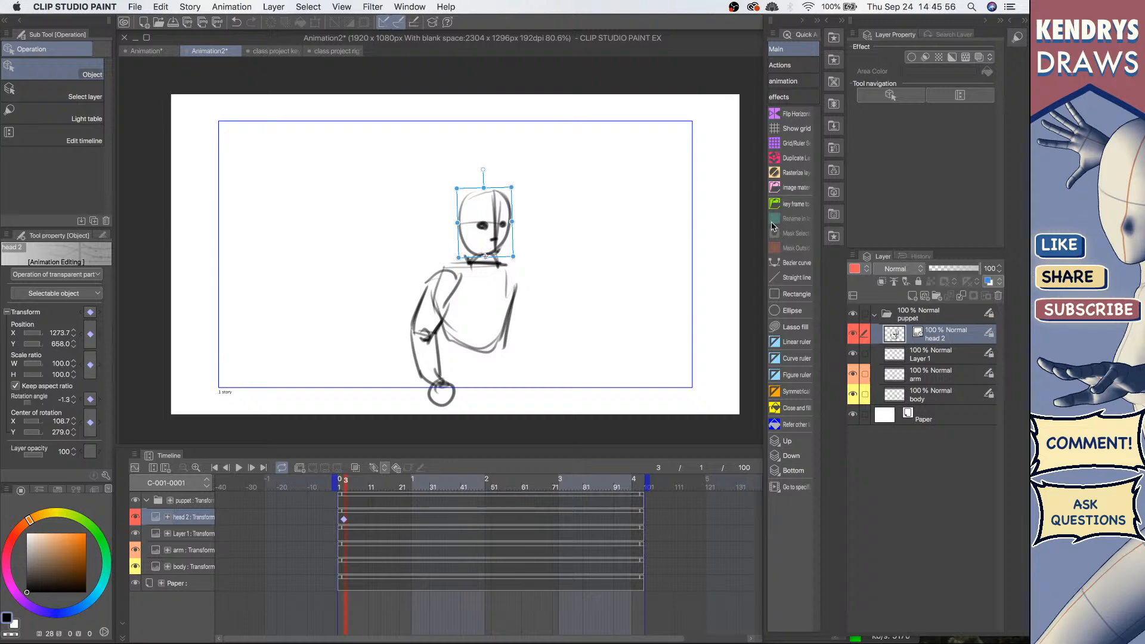
Step: Rasterize the head layer and convert it into an Image material layer again
left_click(785, 178)
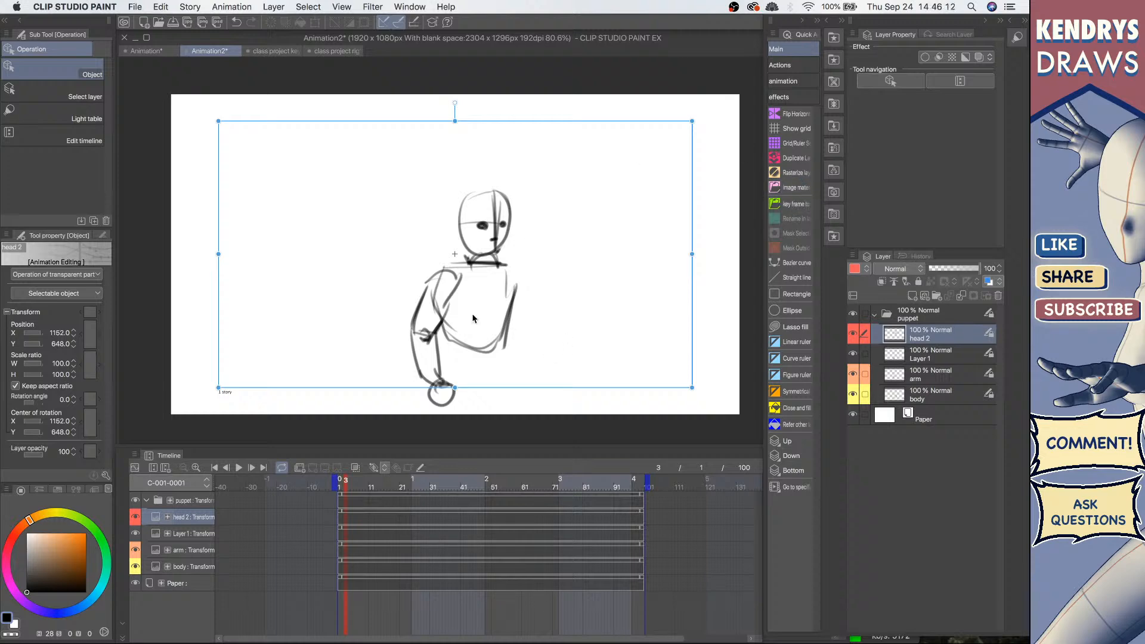
left_click(794, 193)
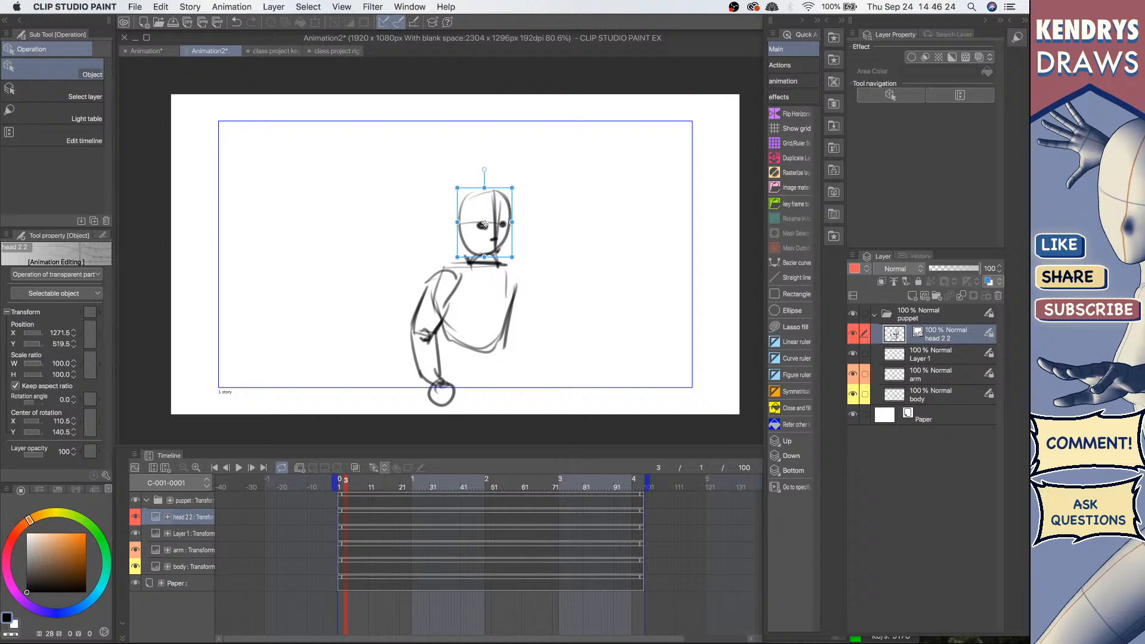
Step: Select the arm layer on the canvas and convert it into an Image material layer
left_click_drag(484, 256, 483, 255)
left_click(450, 304)
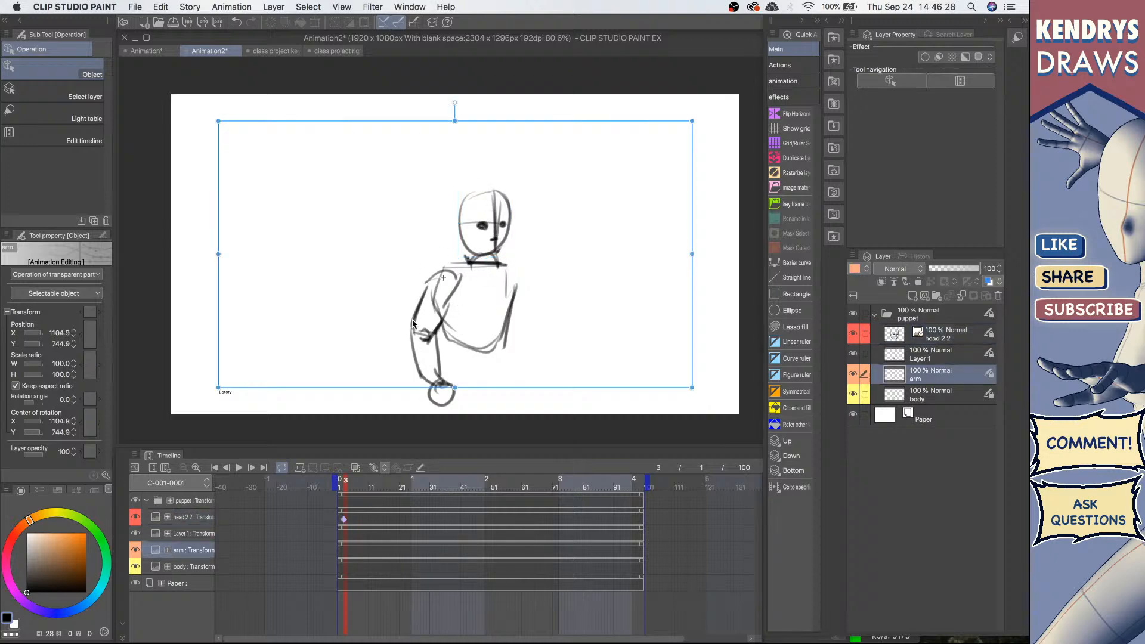
left_click(789, 191)
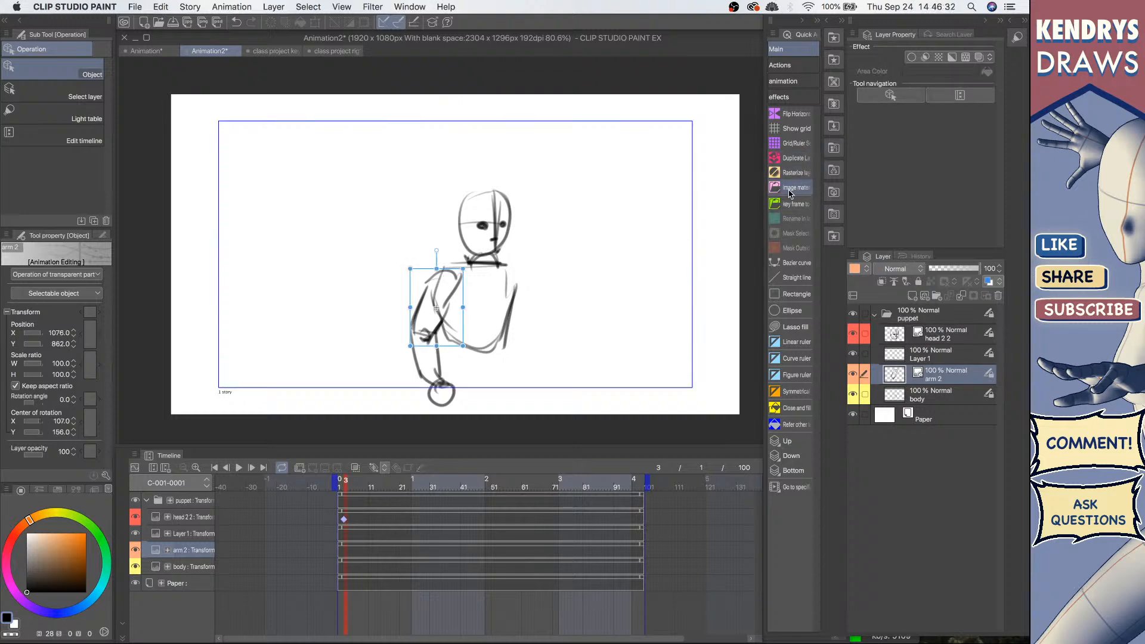
Step: Select Layer 1 and convert it into an Image material layer
left_click(447, 275)
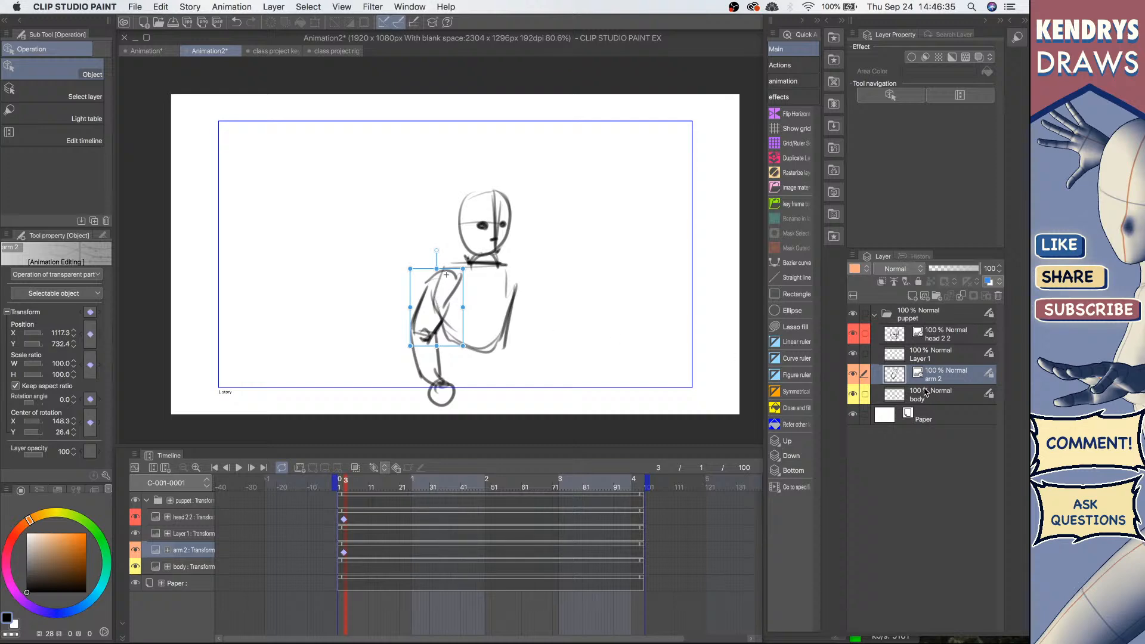
left_click(947, 354)
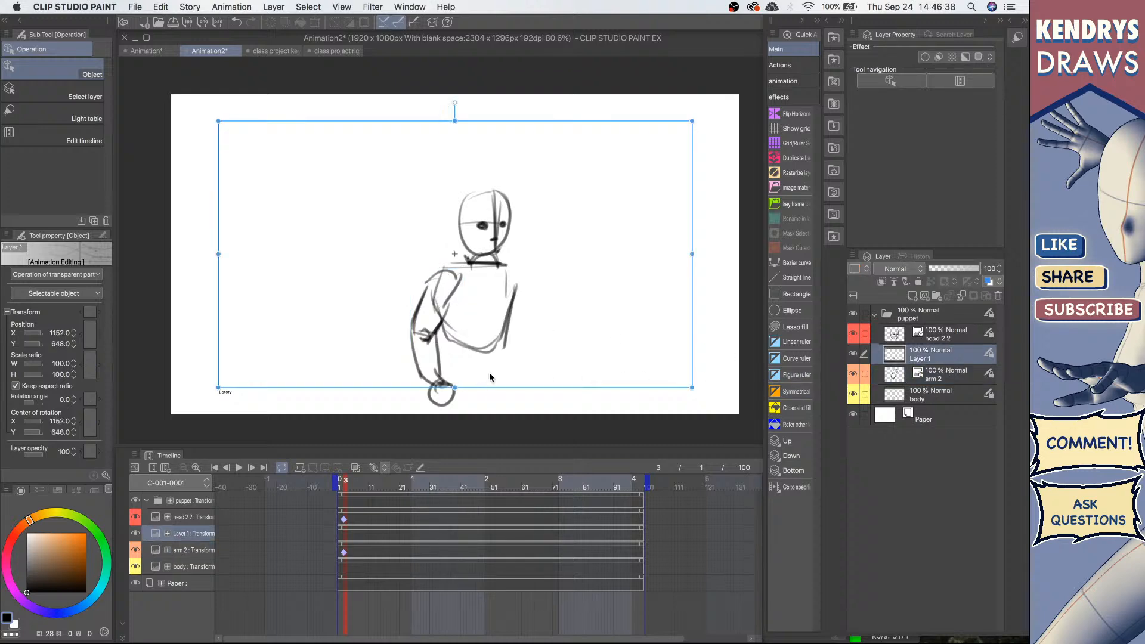
left_click(796, 187)
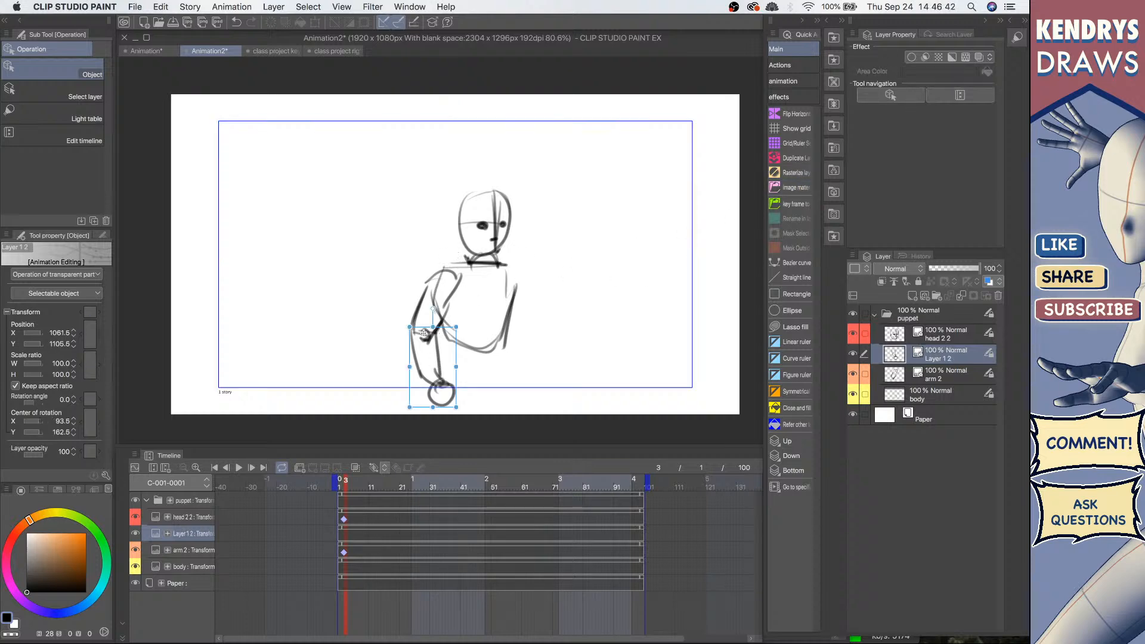
Step: Rotate the forearm layer about -10° at frame 3 and reselect the head layer
left_click_drag(424, 333, 428, 307)
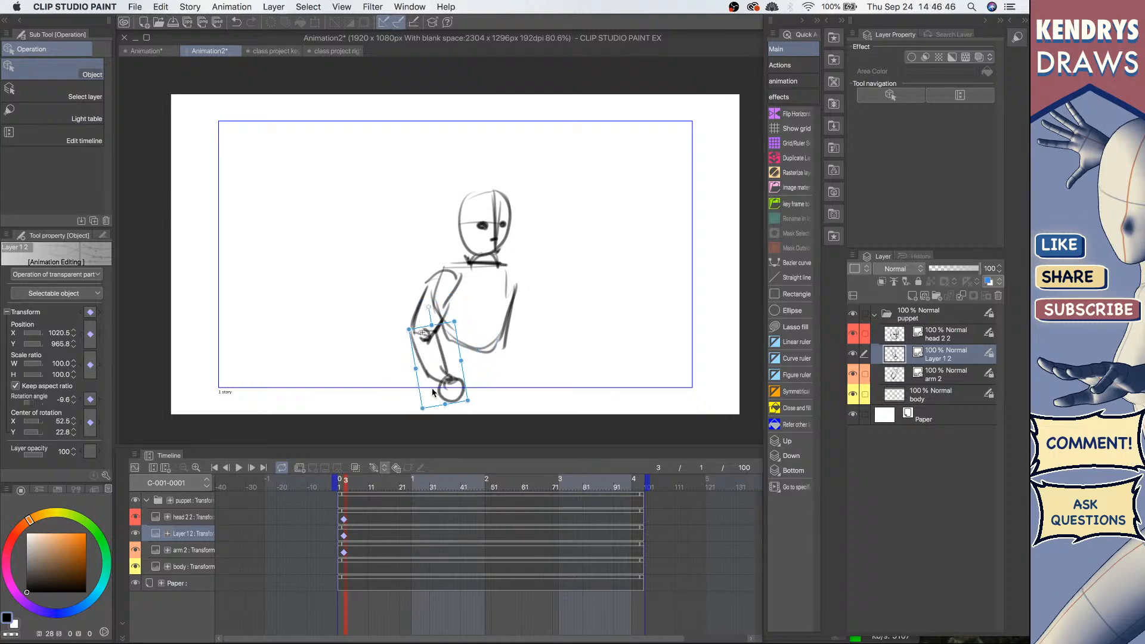
left_click(343, 503)
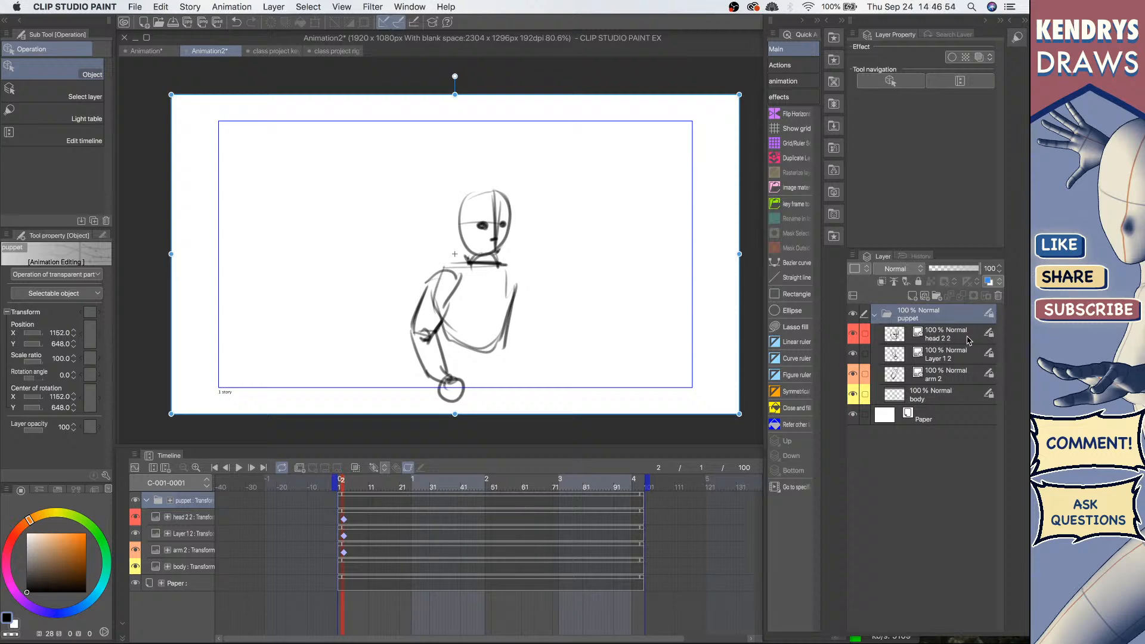
left_click(954, 340)
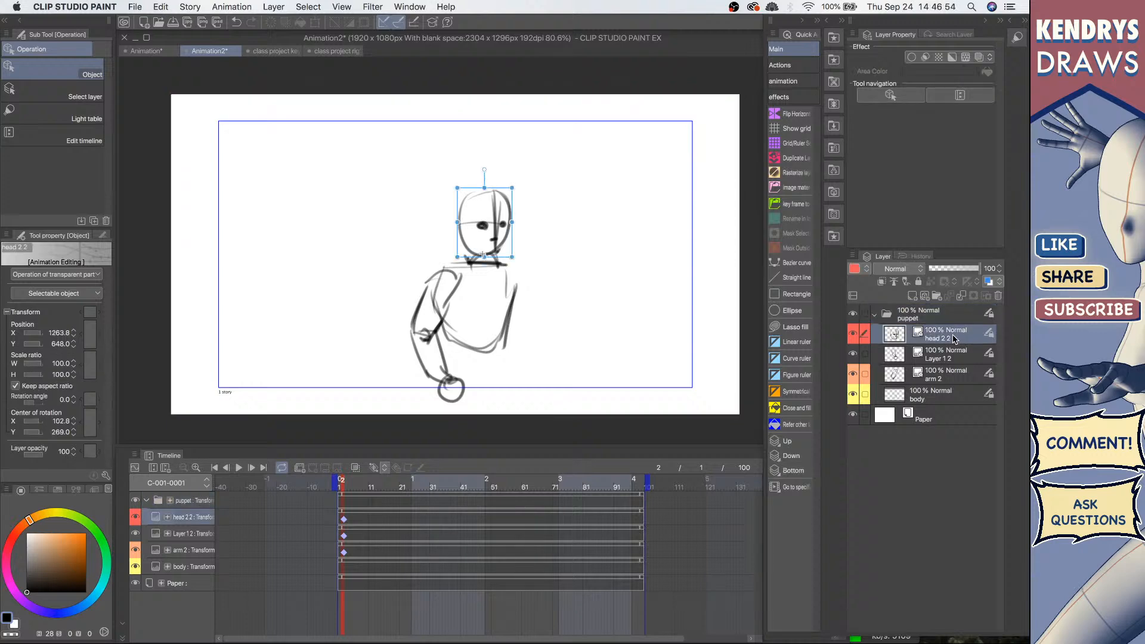
Step: Preview the animation playback with the head's keyframe selected
left_click(374, 468)
key("super+z")
left_click(345, 521)
left_click(238, 470)
left_click(238, 470)
Step: Rotate the head layer about -33° at frame 22 to add a second keyframe
left_click(435, 487)
left_click(402, 488)
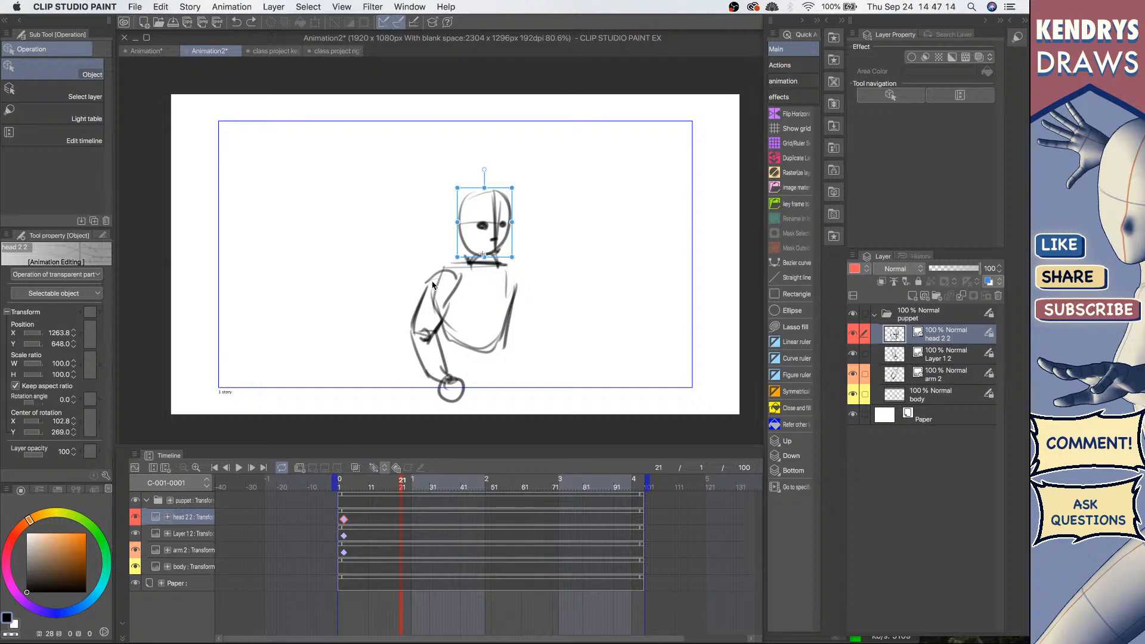
left_click(346, 520)
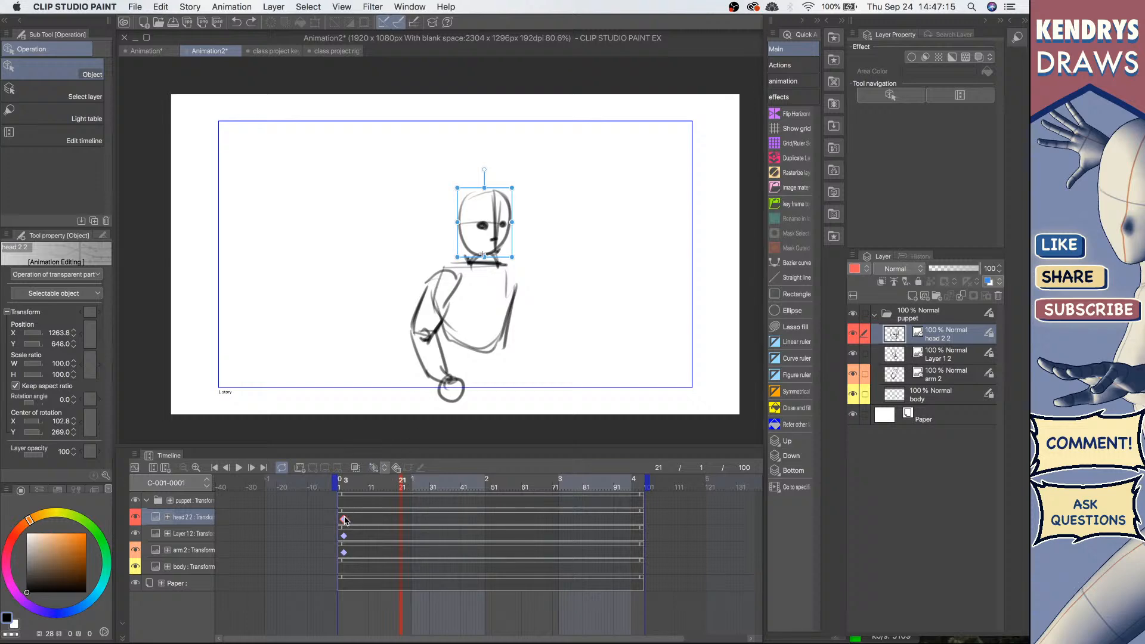
left_click(405, 489)
left_click_drag(484, 170, 438, 182)
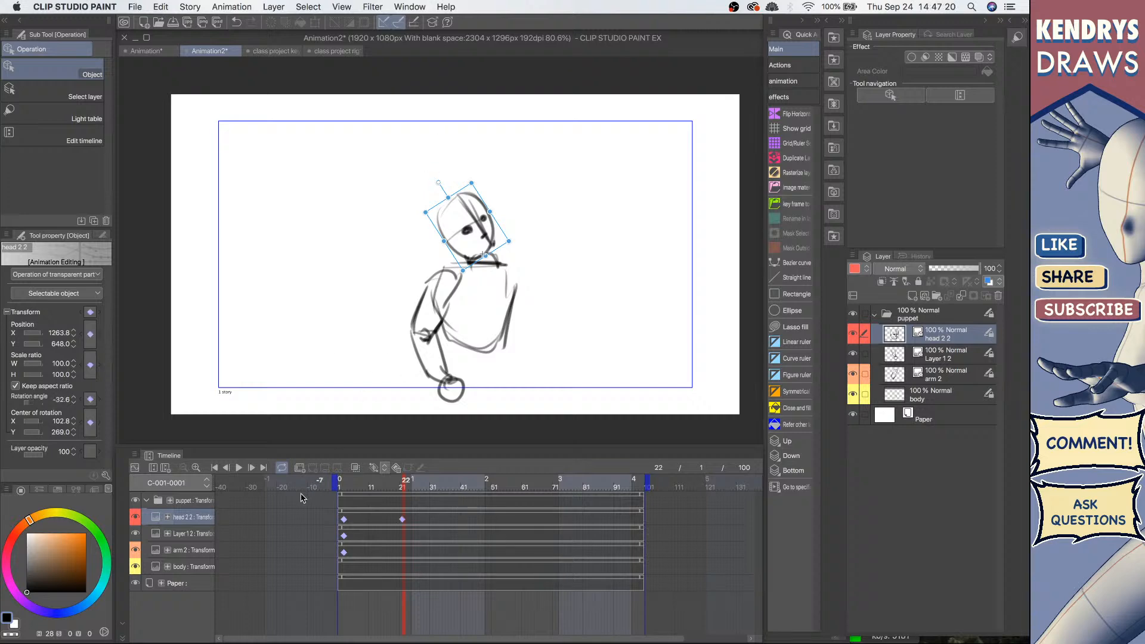
Step: Play back the animation and compare the head's two keyframes
left_click(214, 468)
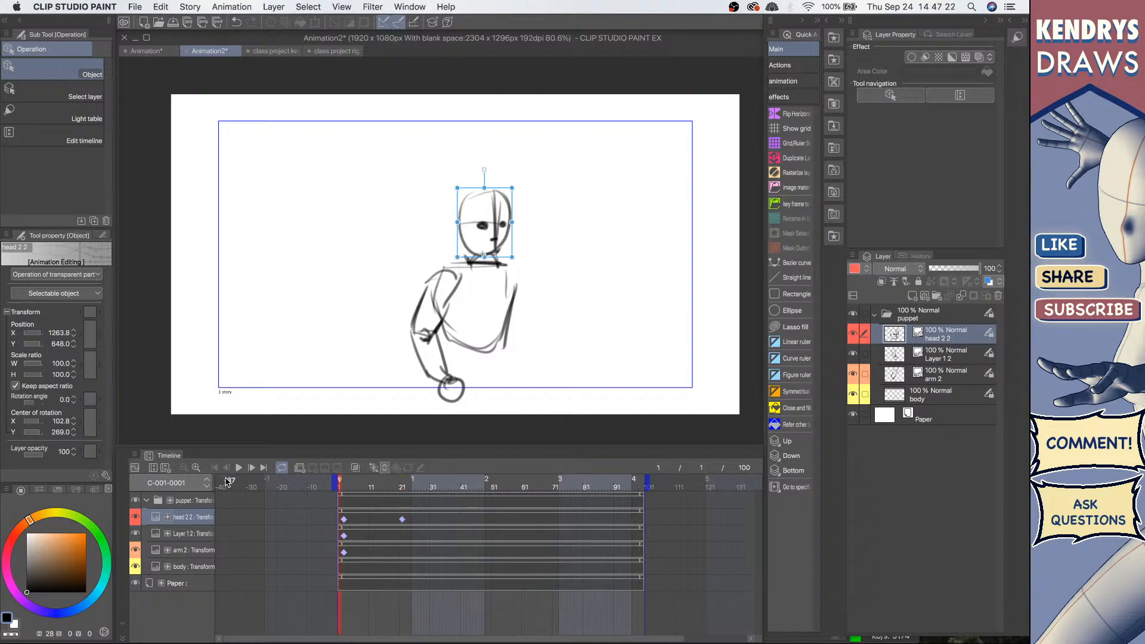
left_click(239, 468)
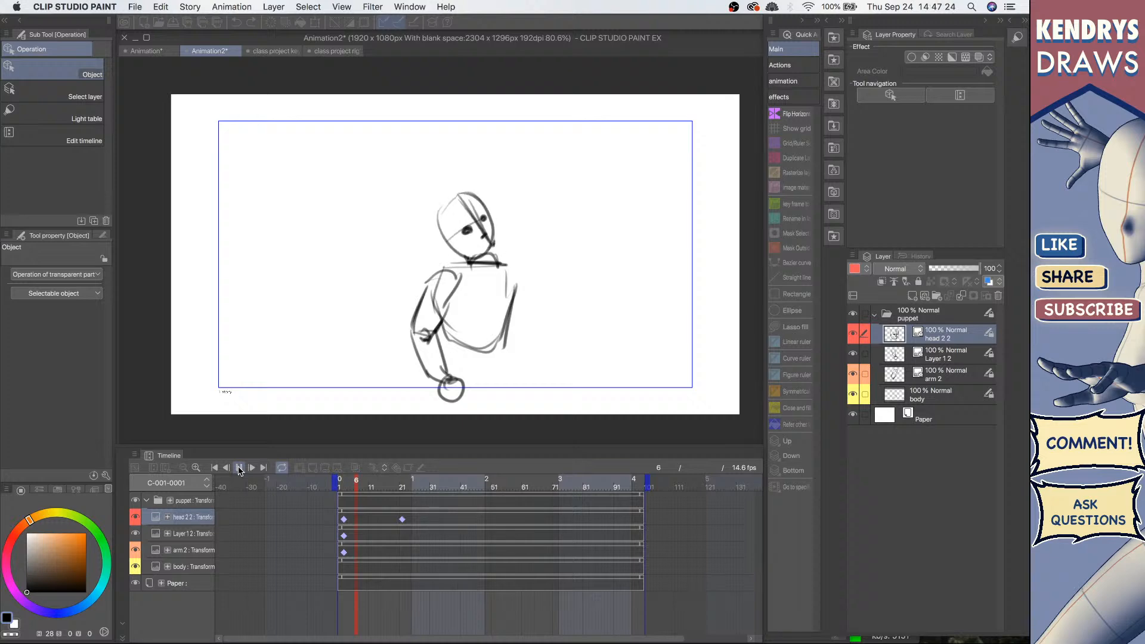
left_click(345, 519)
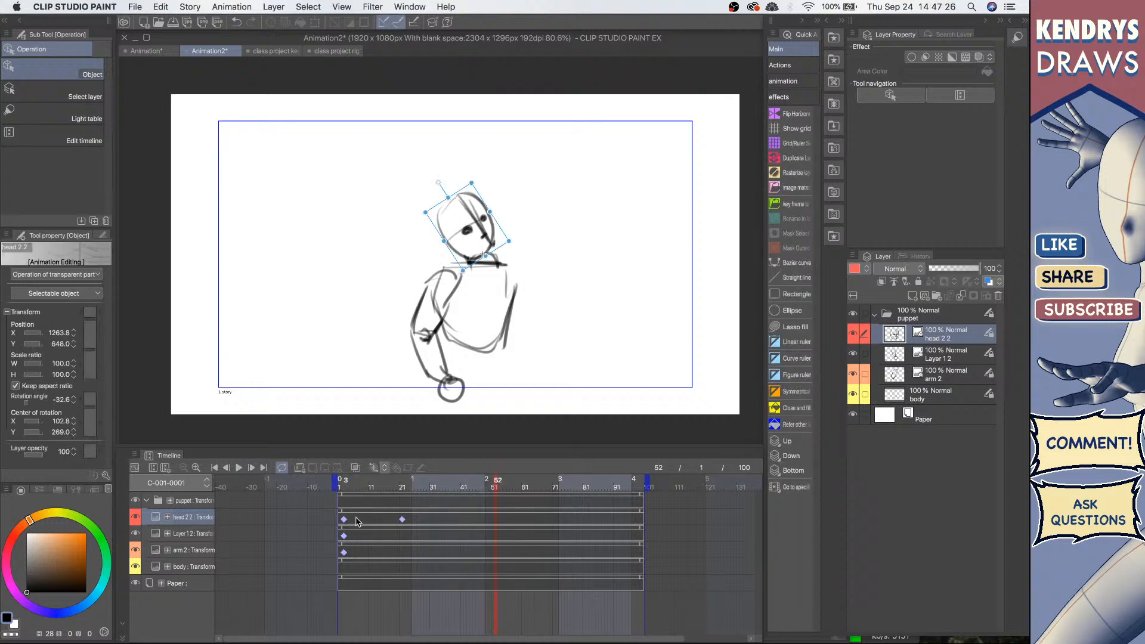
left_click(401, 520)
left_click(345, 520)
left_click(403, 520)
left_click(214, 467)
left_click(239, 468)
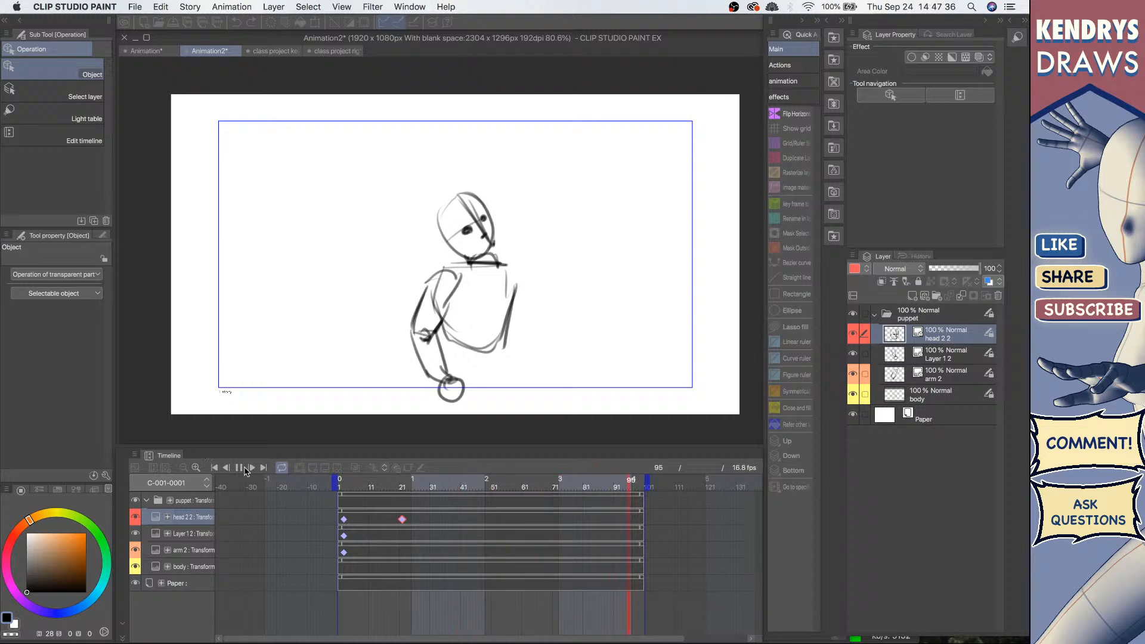
left_click(240, 468)
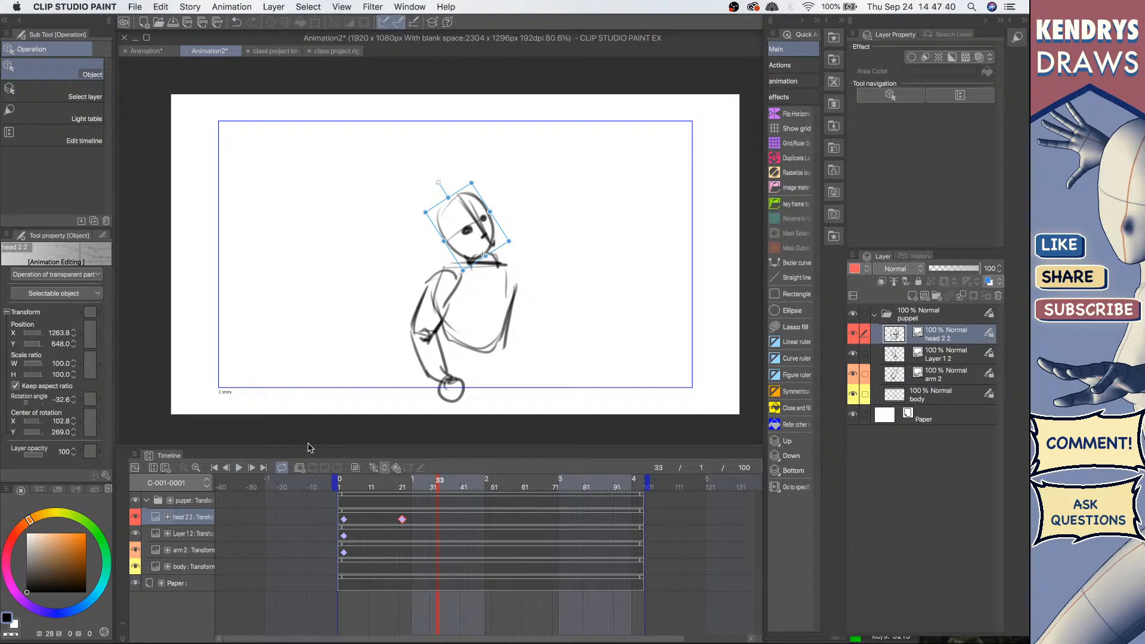
left_click(214, 469)
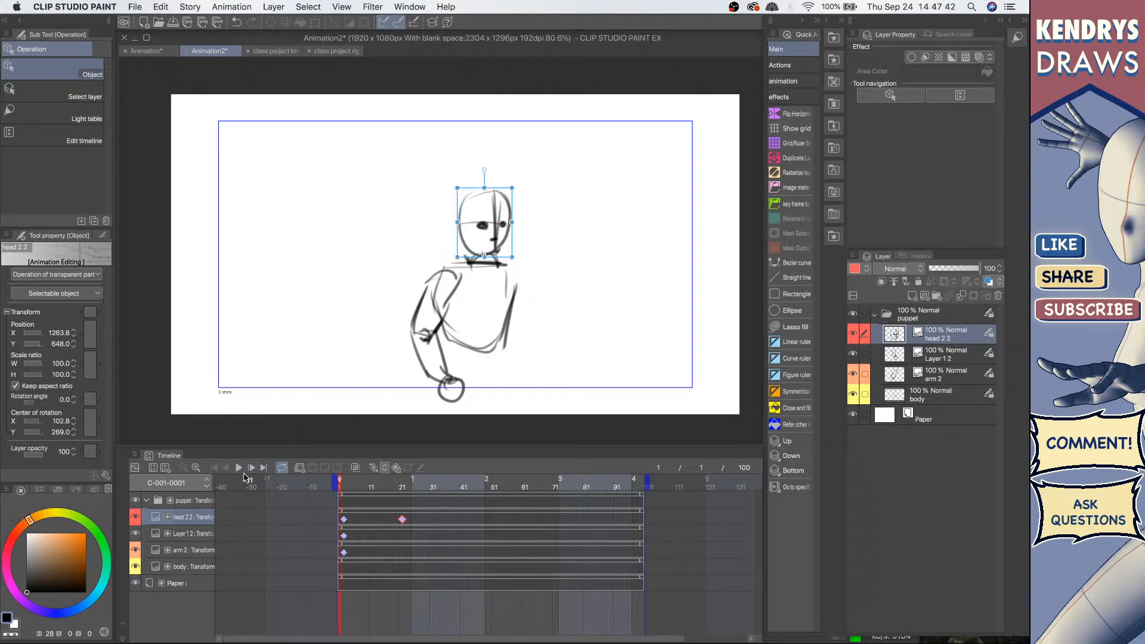
Step: Move the head's second keyframe to about frame 41 and replay the animation
left_click(404, 519)
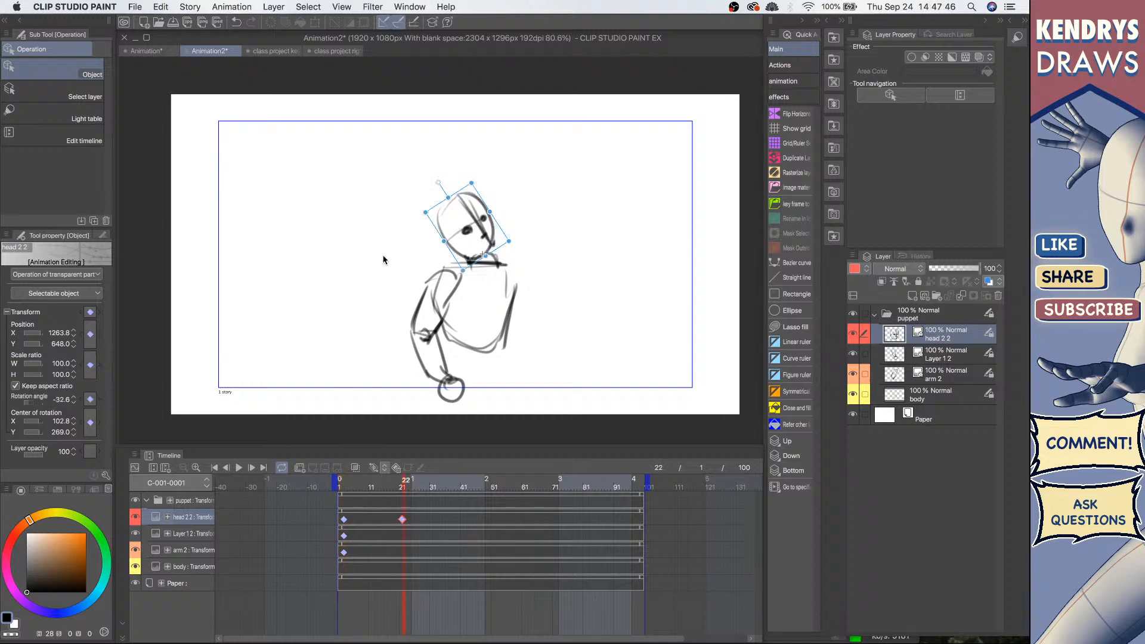
left_click(351, 523)
left_click_drag(403, 520, 463, 520)
left_click(214, 468)
left_click(238, 468)
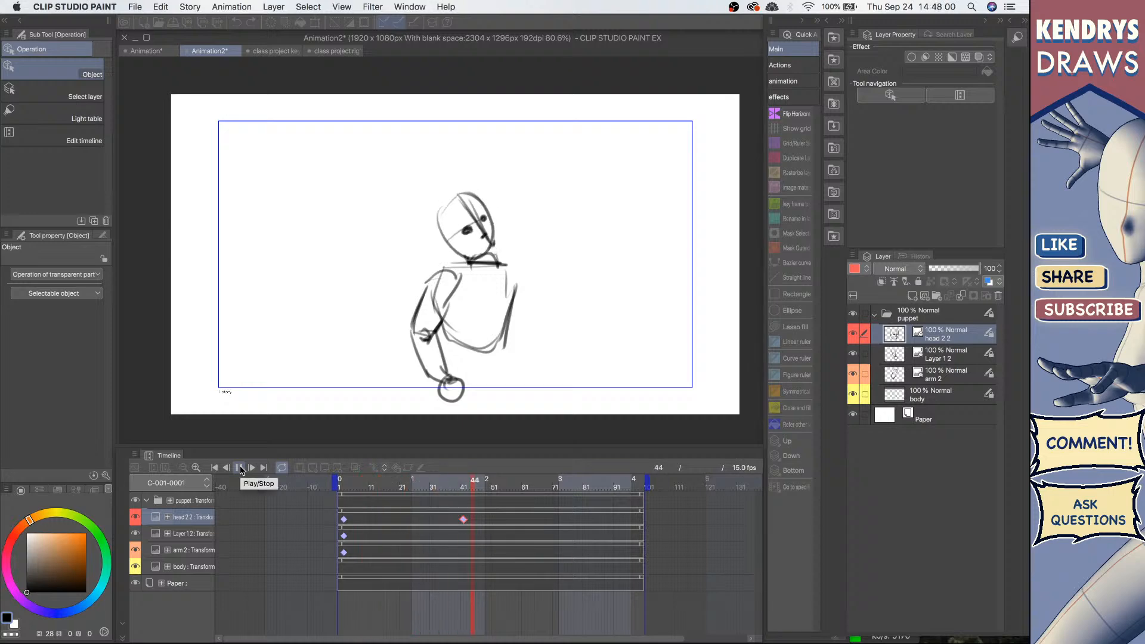
left_click(240, 468)
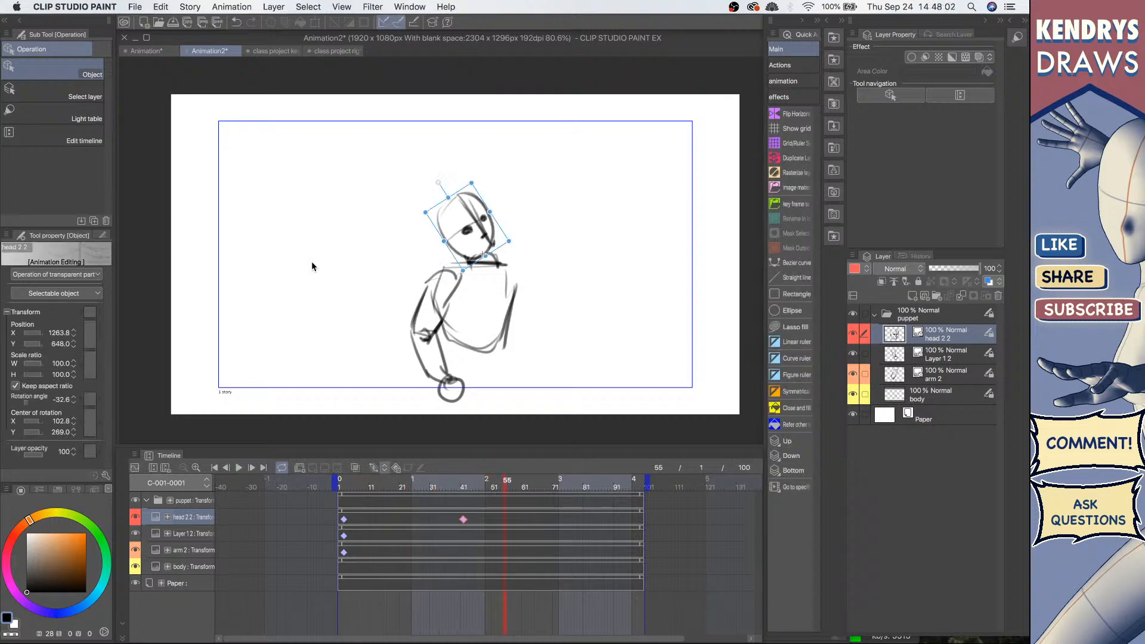
Step: Switch to the class project rig document, select the head 2 layer and expand the character folder's tracks
left_click(337, 51)
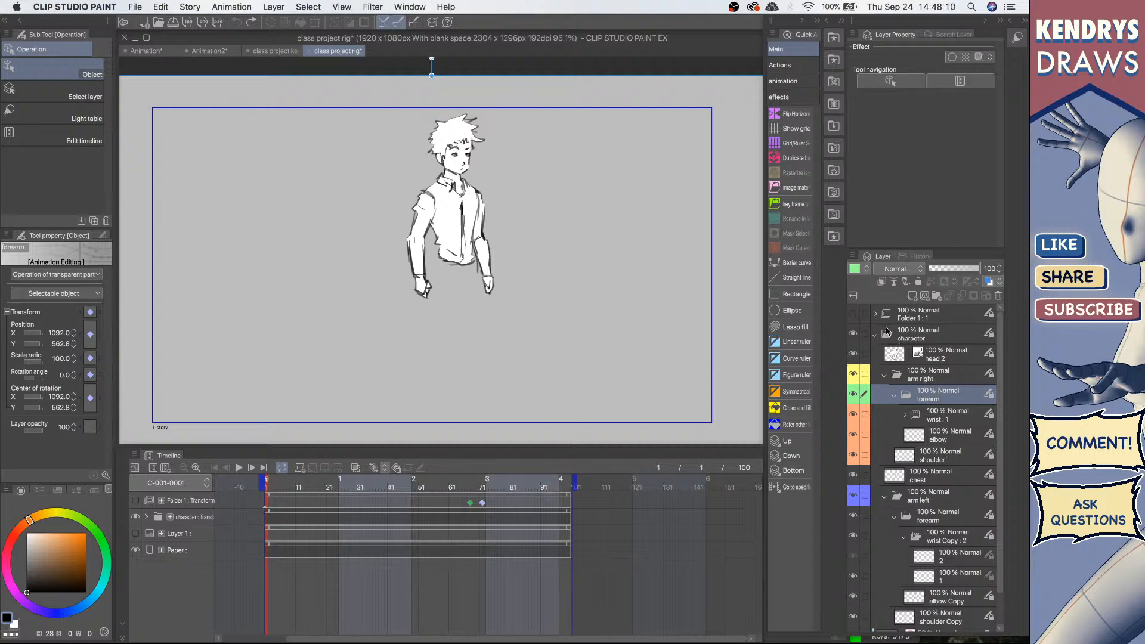
left_click(954, 355)
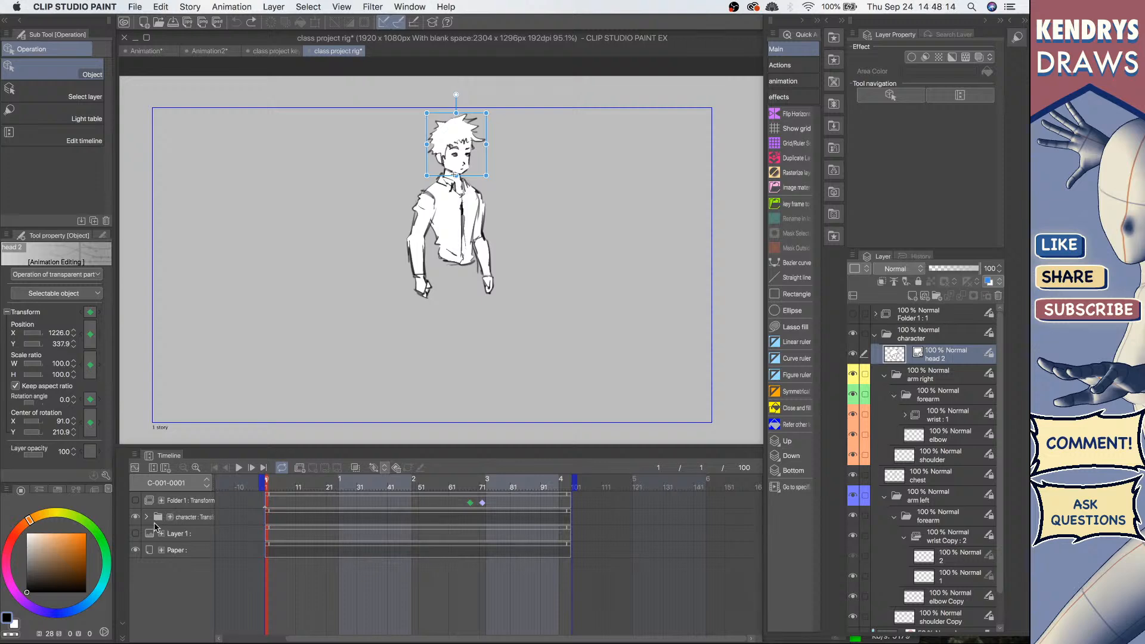
left_click(147, 517)
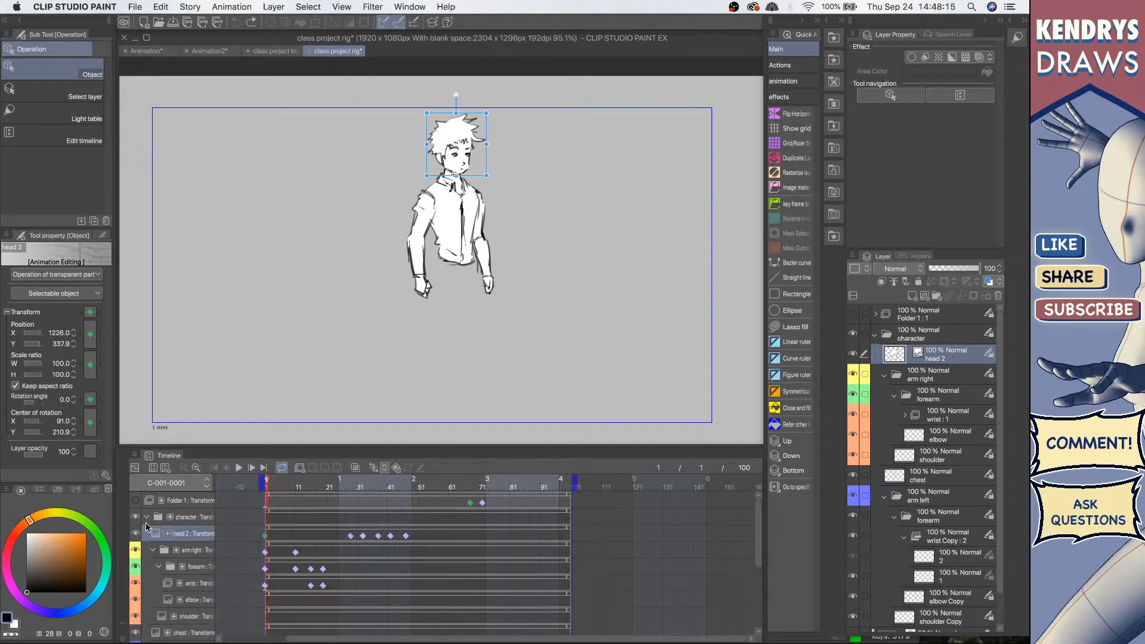
left_click(167, 468)
left_click(710, 296)
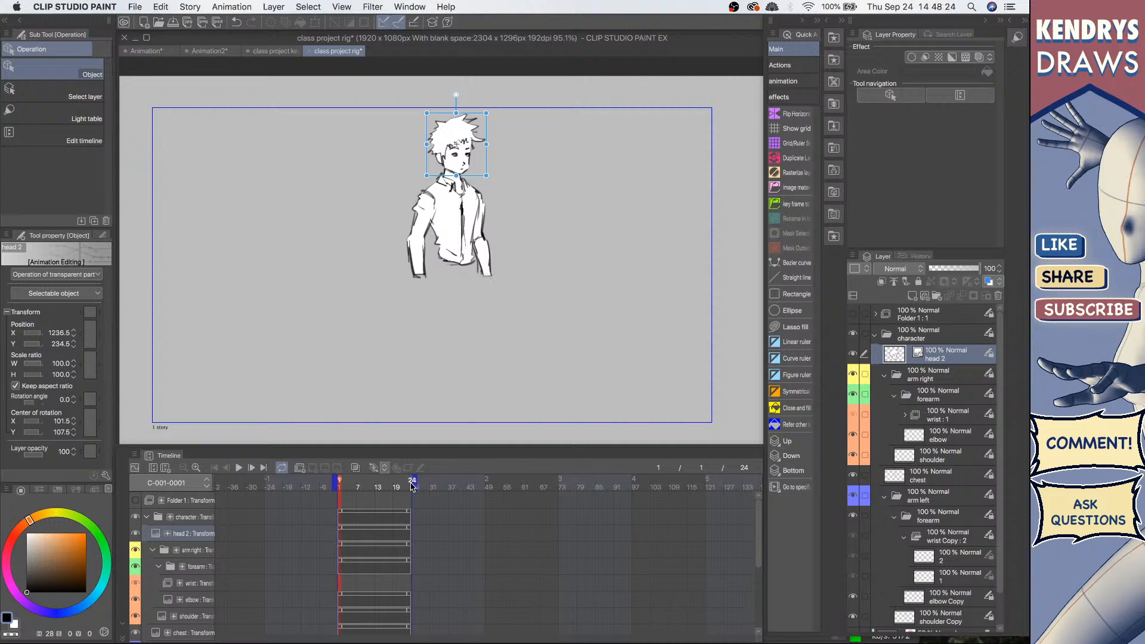
key("super+z")
key("super+z")
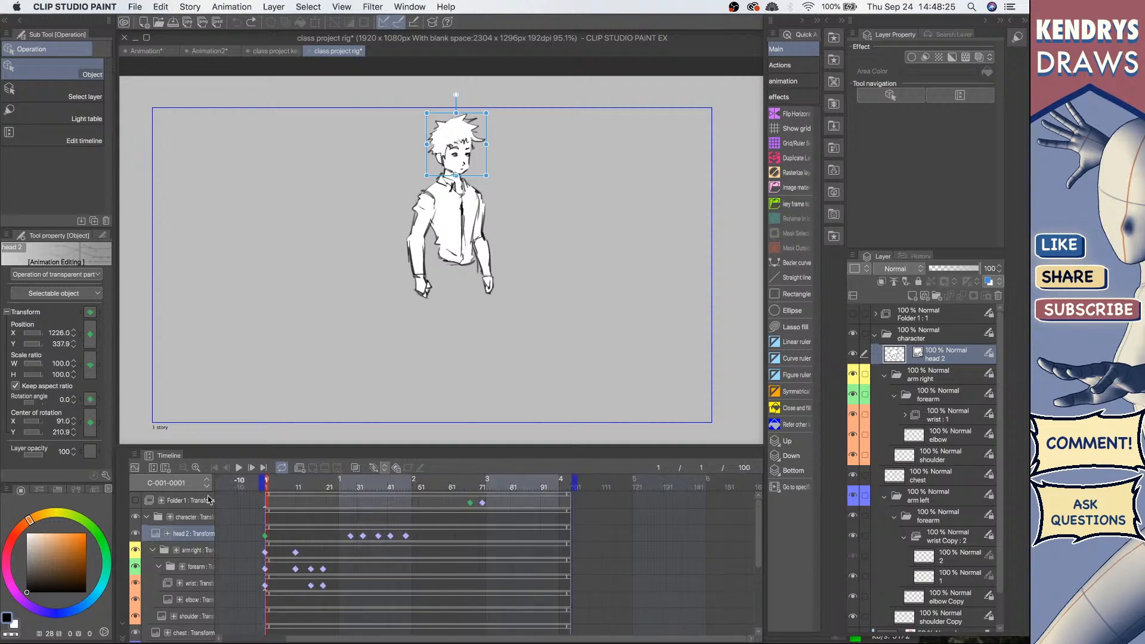
Step: Create a new timeline with a playback time of 100 frames
left_click(165, 468)
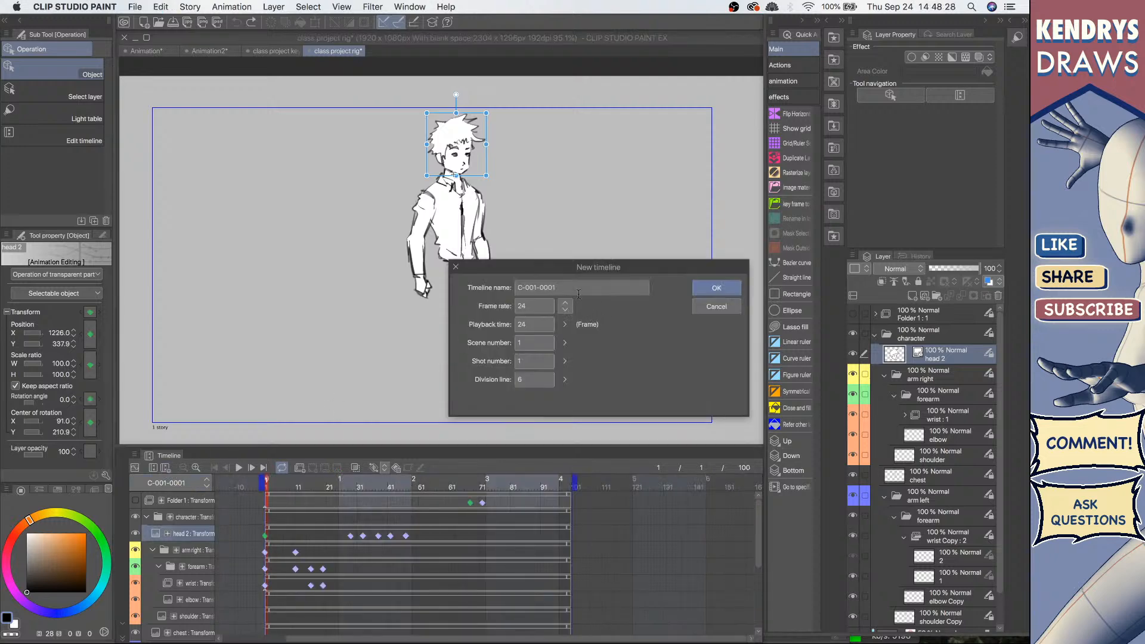
left_click(549, 322)
type("00")
key("Return")
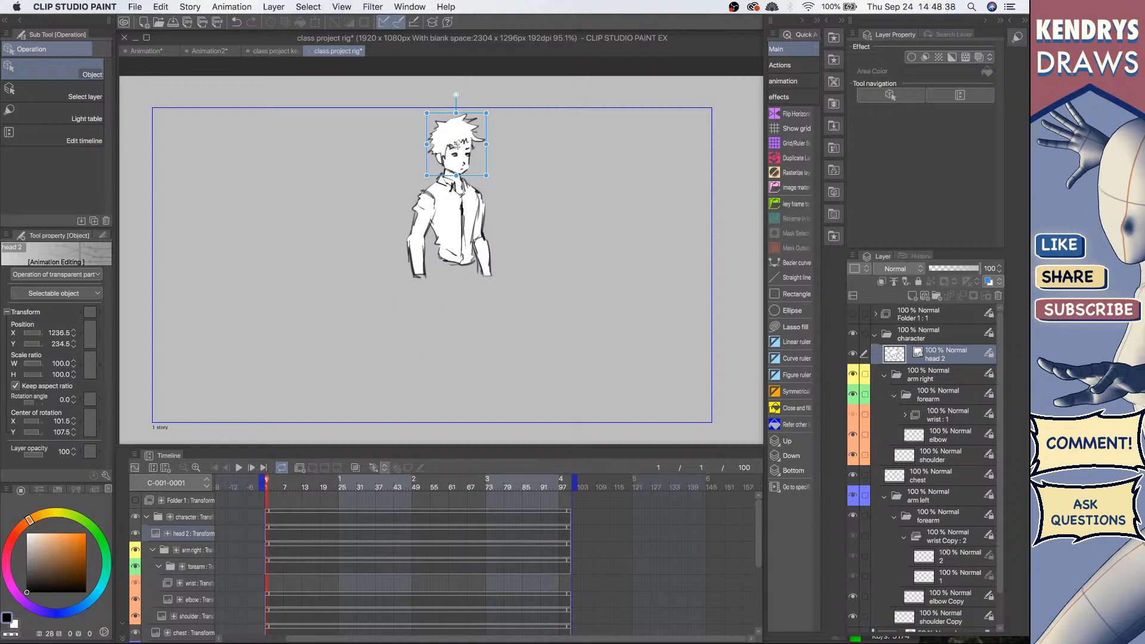
Step: Try rotating the head about -28° at frame 50, undoing the rotation
left_click(417, 486)
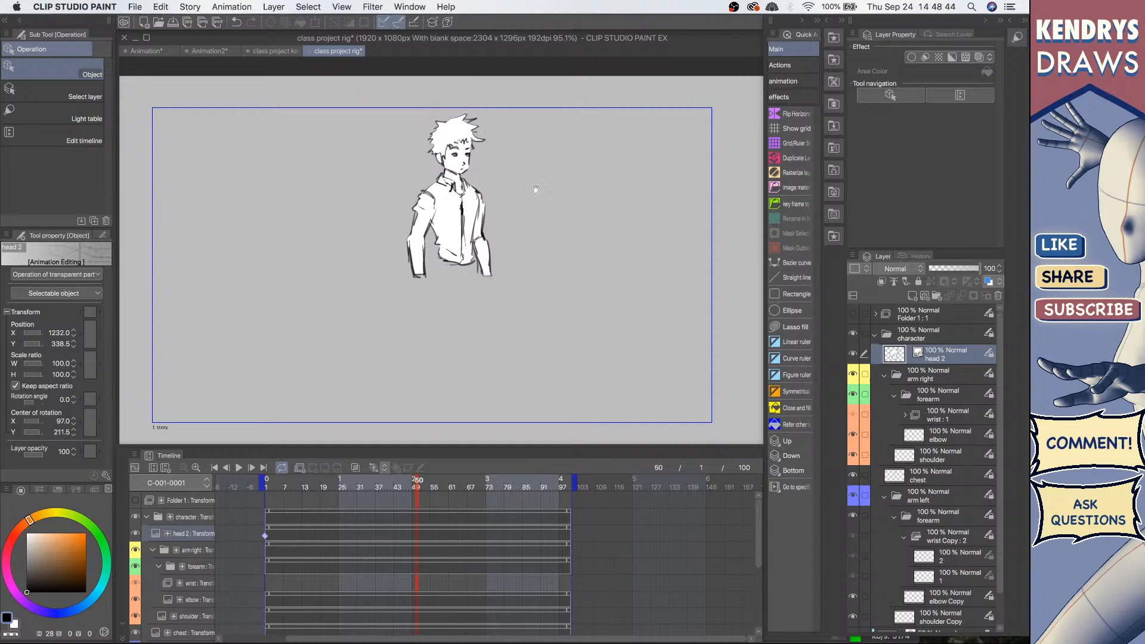
left_click_drag(534, 189, 527, 247)
mouse_move(467, 220)
left_mouse_down()
mouse_move(455, 230)
mouse_move(477, 229)
left_mouse_up()
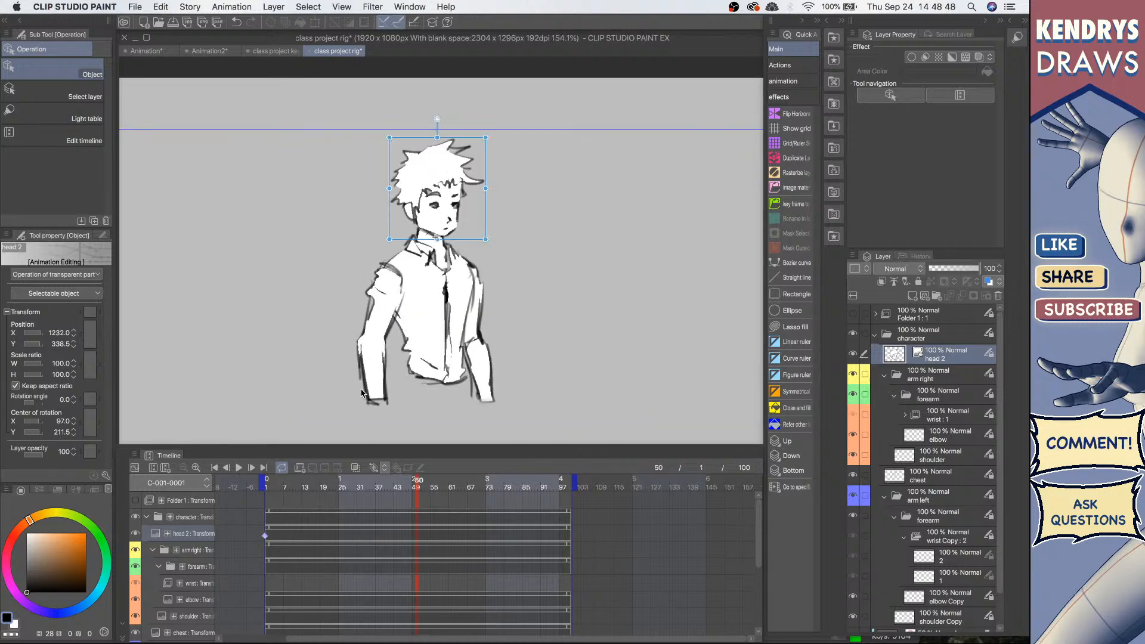
left_click_drag(436, 122, 382, 130)
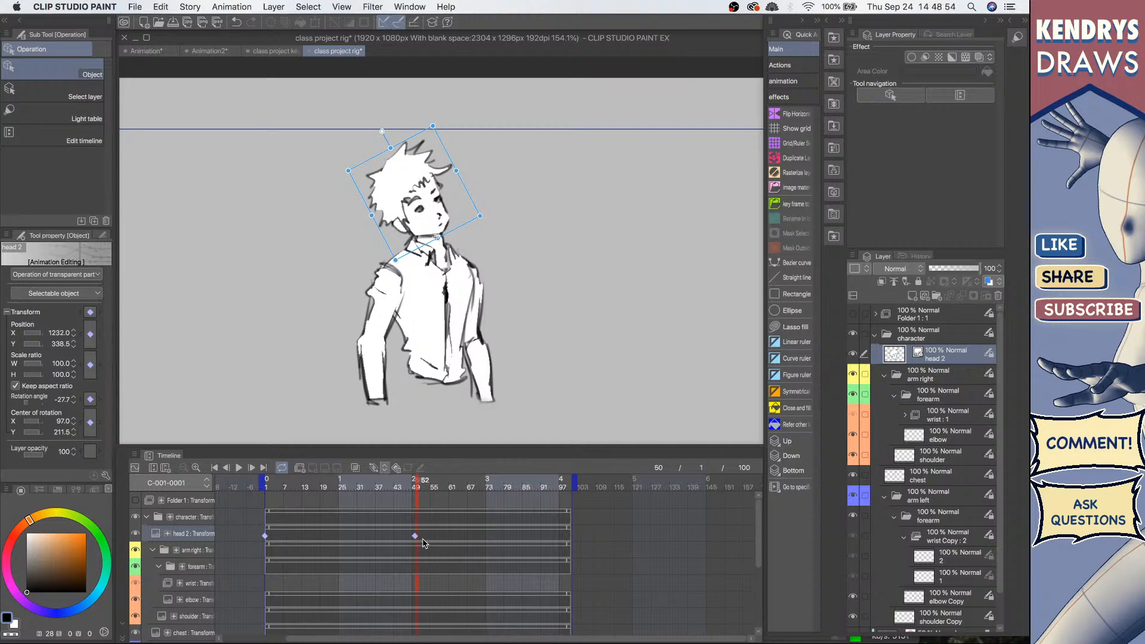
key("super+z")
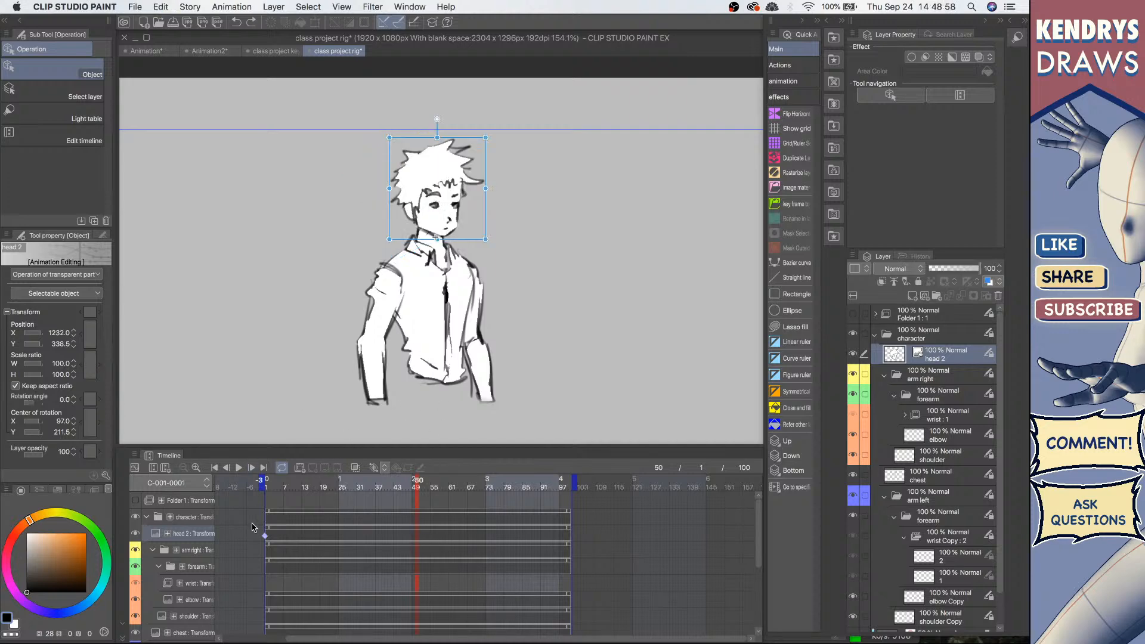
Step: Rotate the head at about frame 55 to add a keyframe and return to the start
left_click(214, 468)
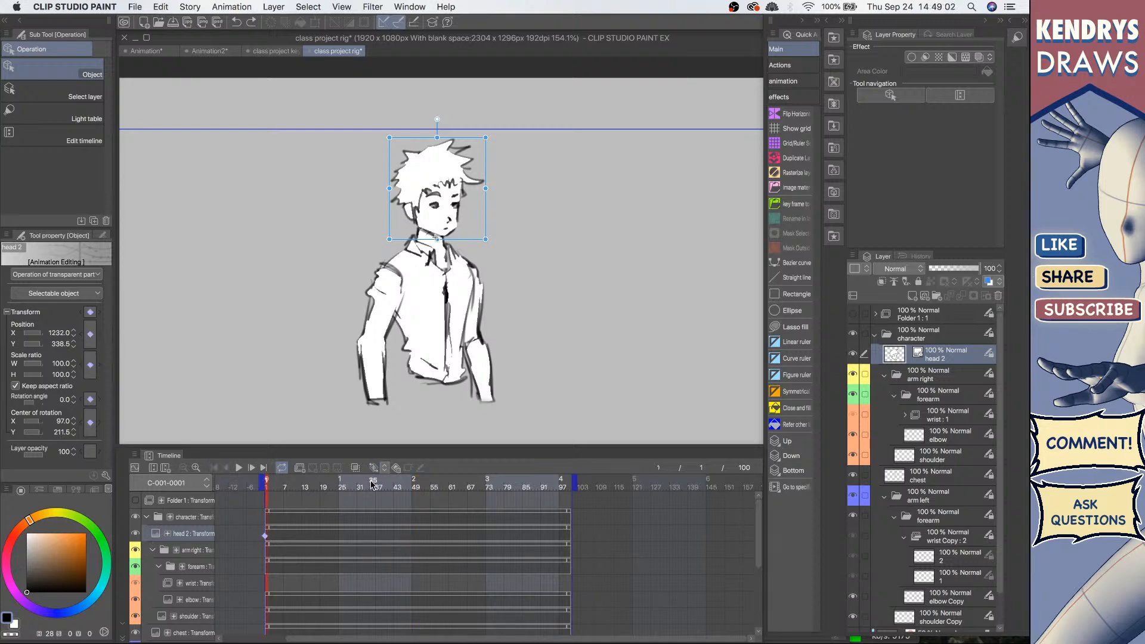
left_click(435, 487)
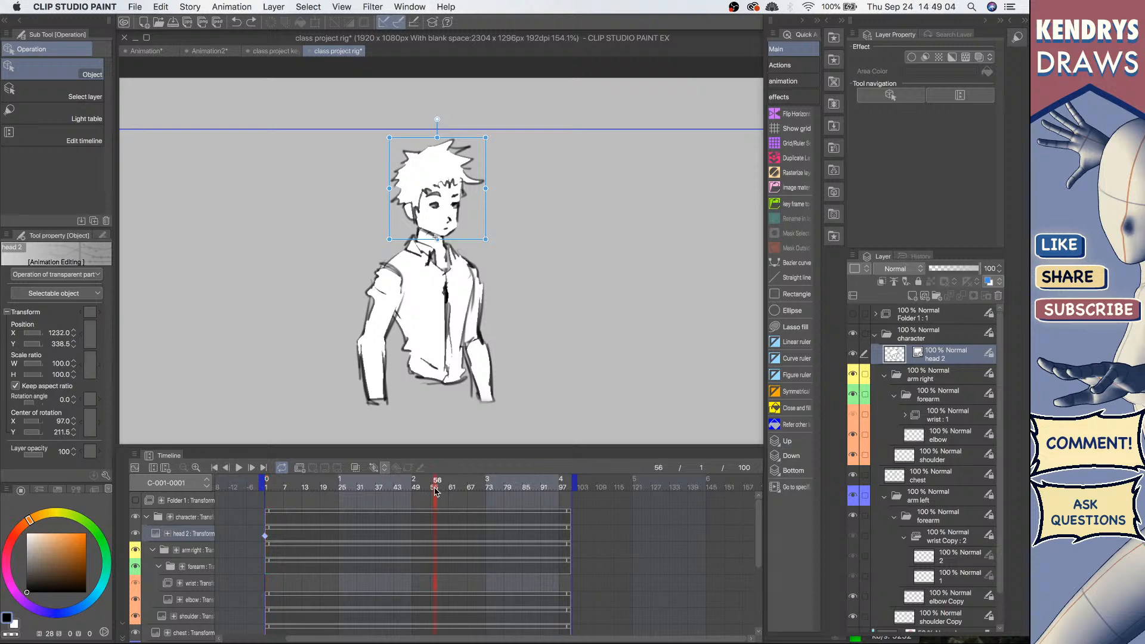
left_click(374, 468)
left_click_drag(436, 120, 381, 133)
left_click(214, 468)
Step: Preview the head animation from the start and delete the head's keyframe at frame 55
left_click(239, 467)
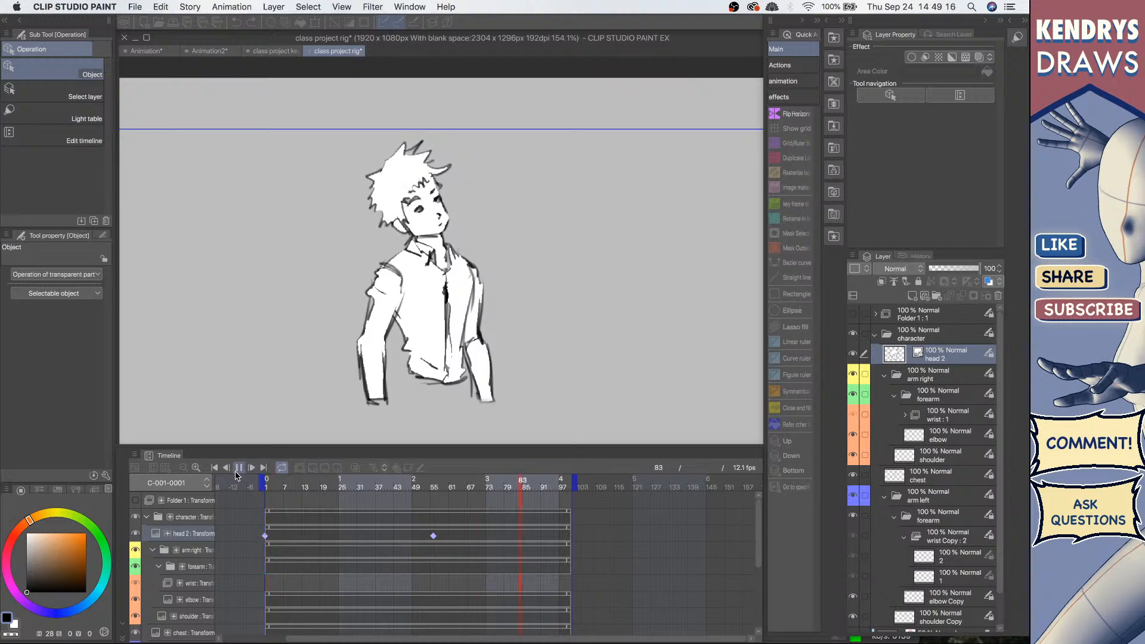
left_click(214, 468)
left_click(433, 537)
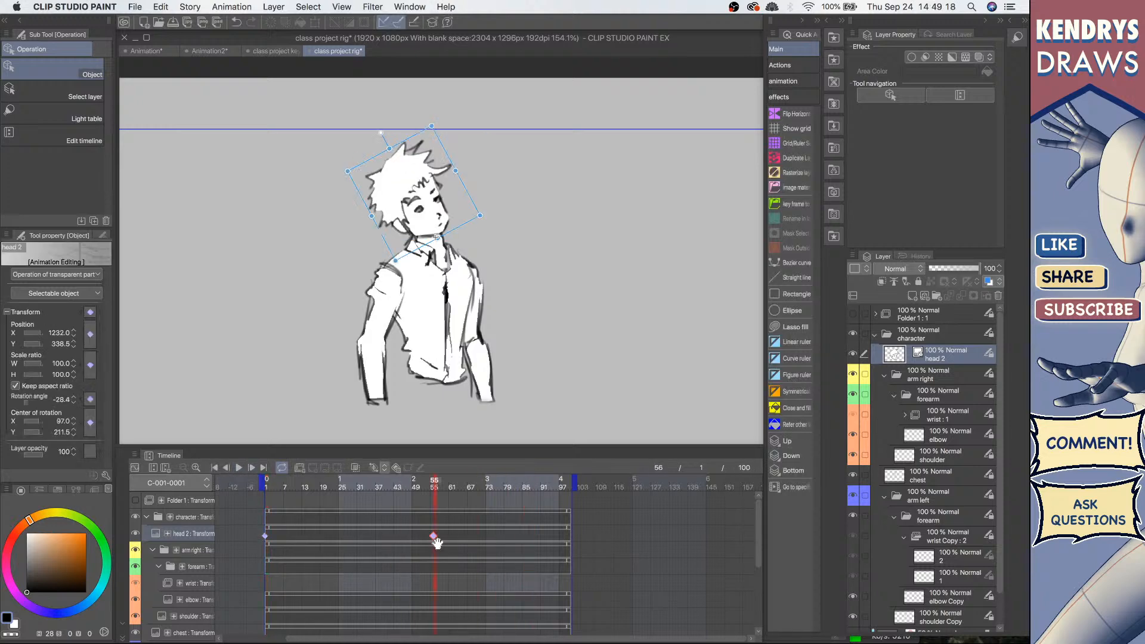
key("Delete")
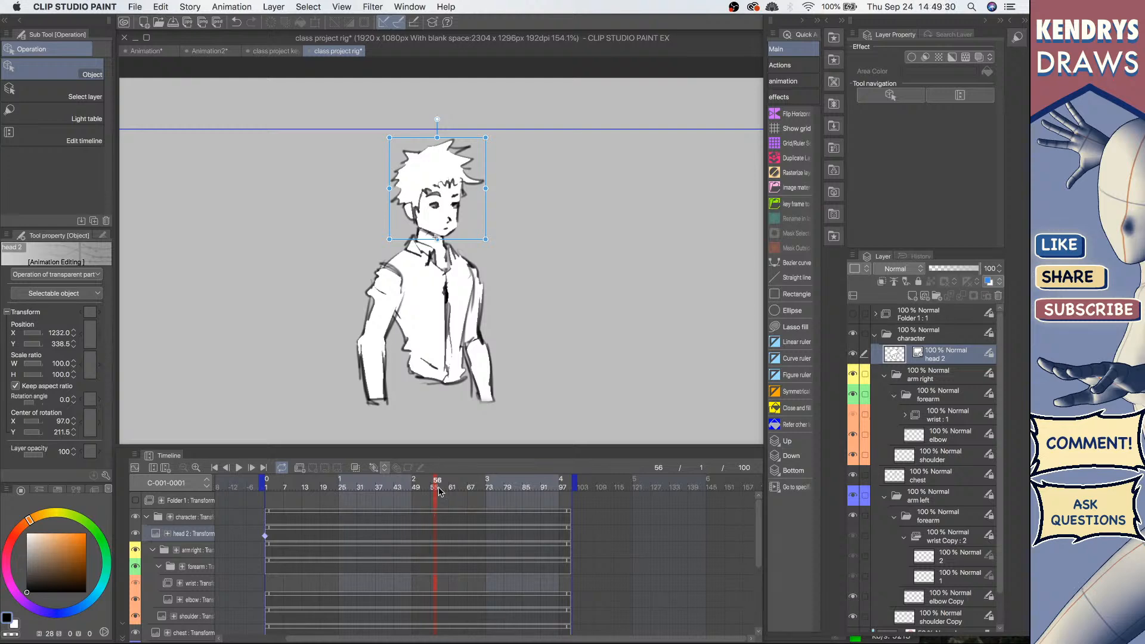
Step: Rotate the head about -31° at frame 56 to add a new keyframe, then play the animation back
left_click_drag(437, 119, 377, 135)
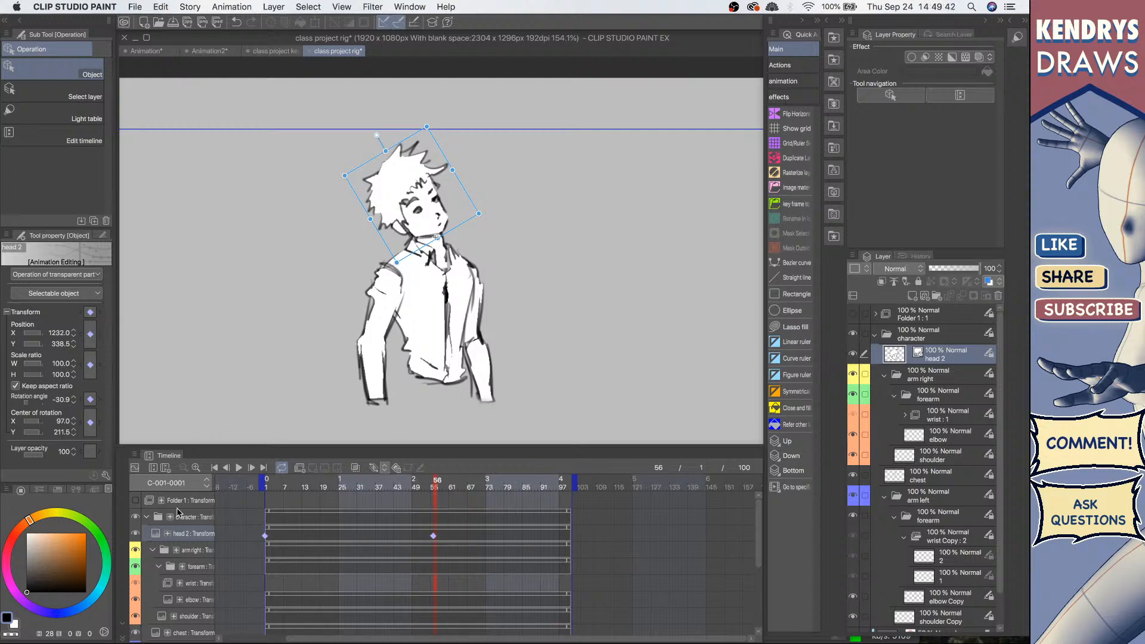
left_click(215, 468)
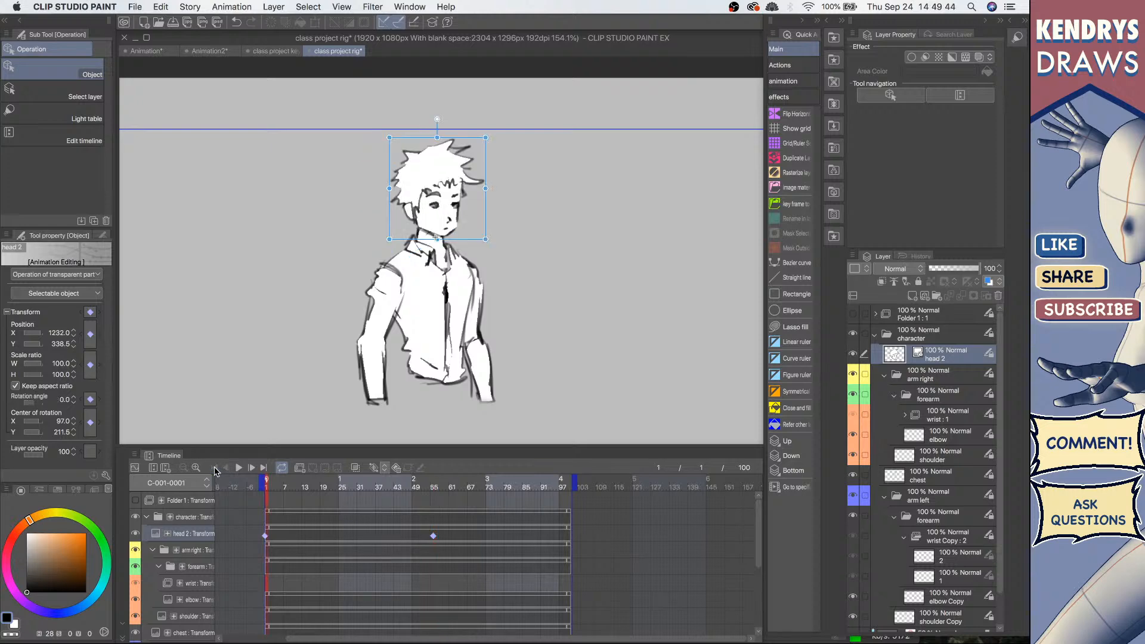
left_click(237, 469)
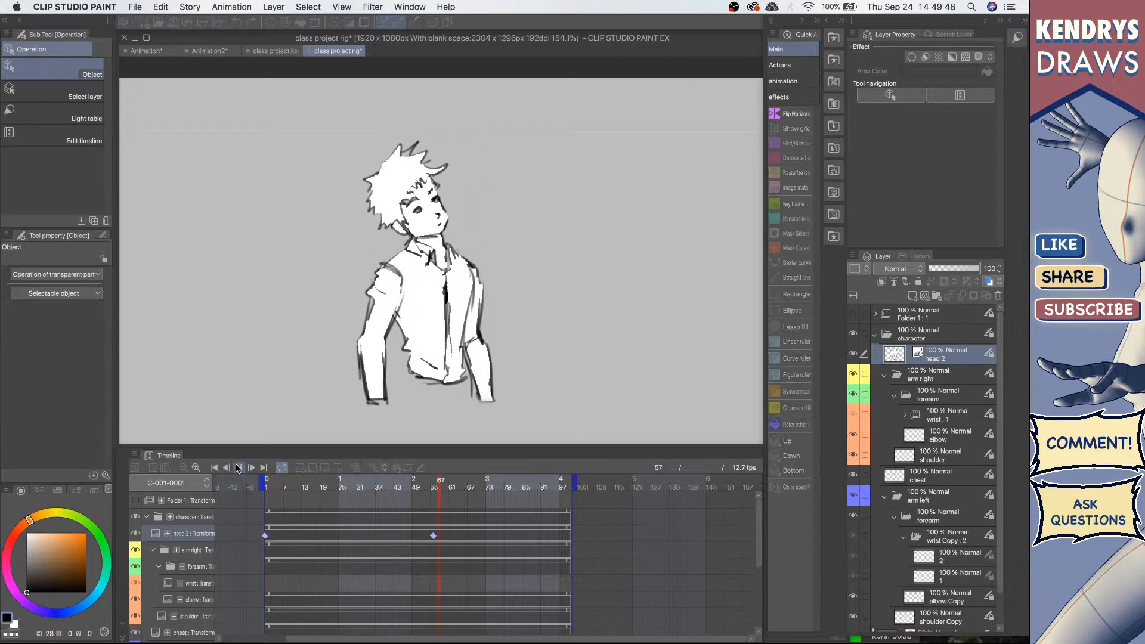
left_click(238, 468)
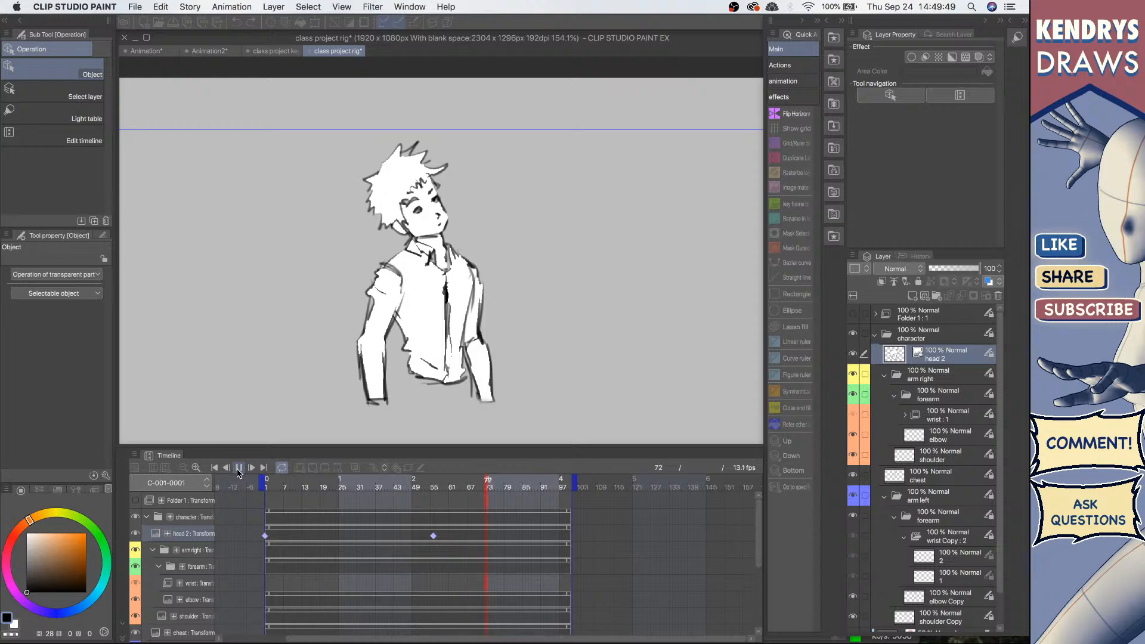
Step: Select both head keyframes and switch them to hold interpolation
left_click(434, 536)
left_click_drag(354, 534, 258, 539)
right_click(434, 535)
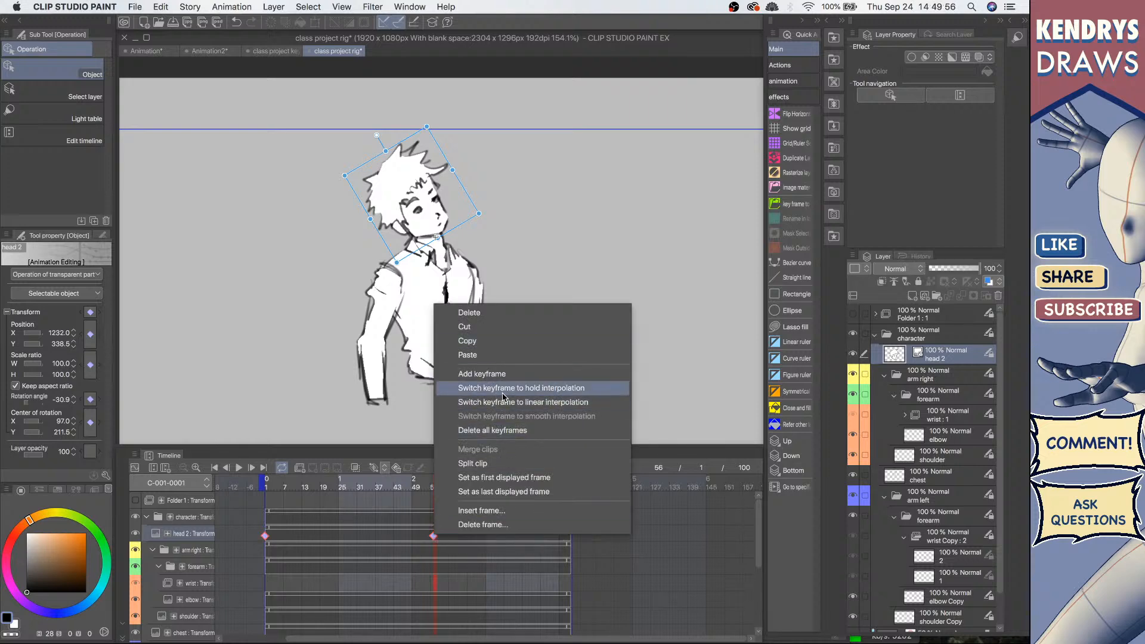
left_click(552, 389)
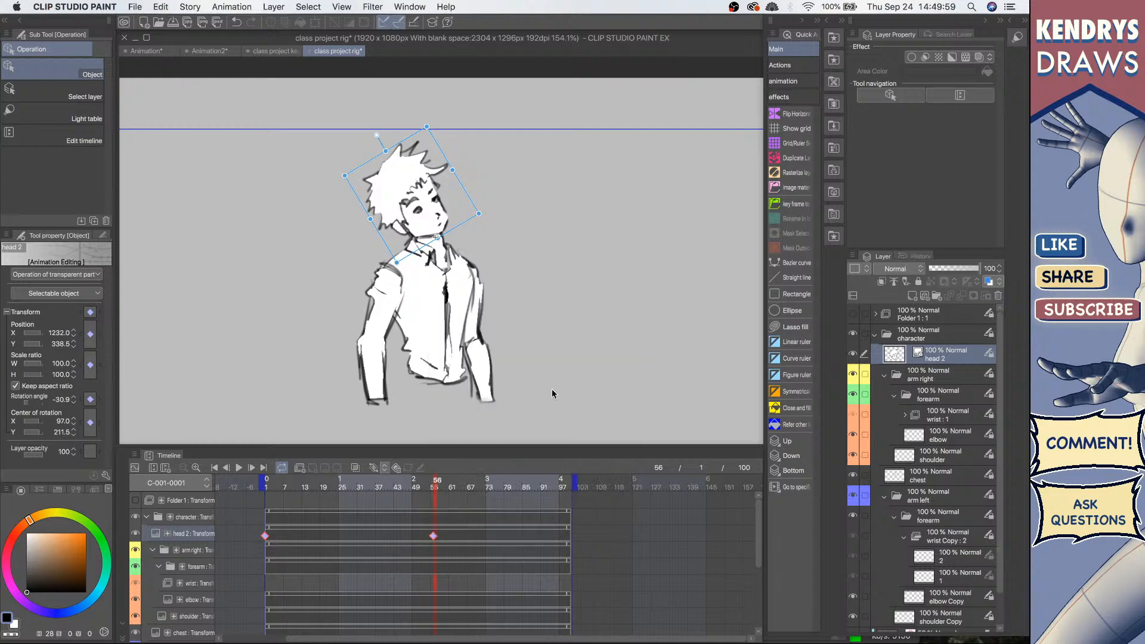
left_click(291, 537)
left_click(265, 540)
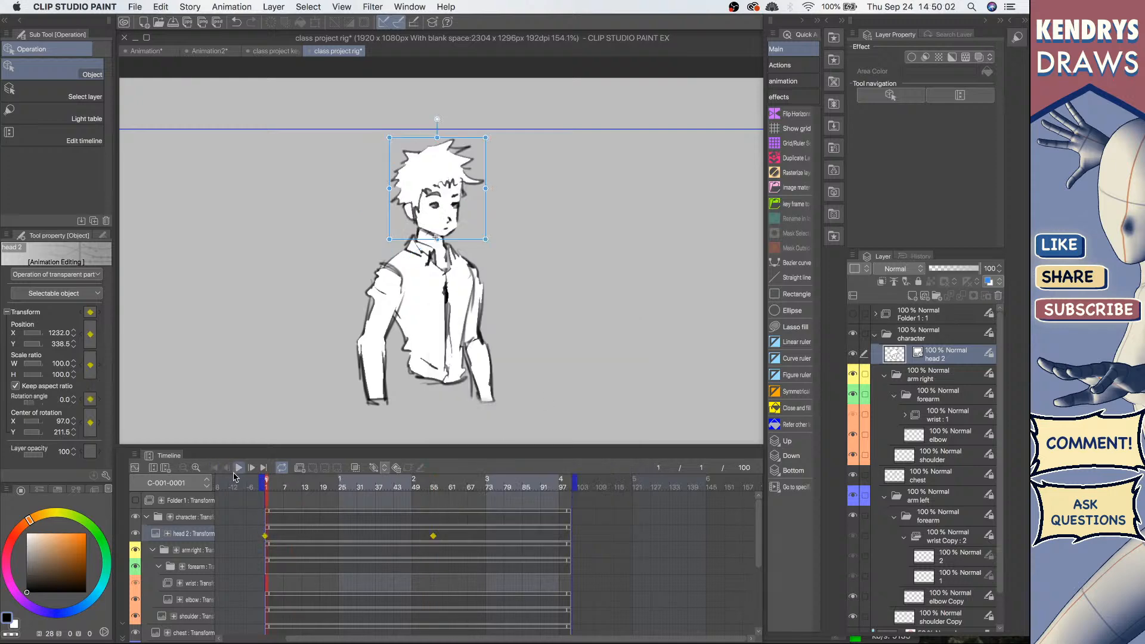
Step: Play the animation from the start to preview the hold interpolation
left_click(238, 468)
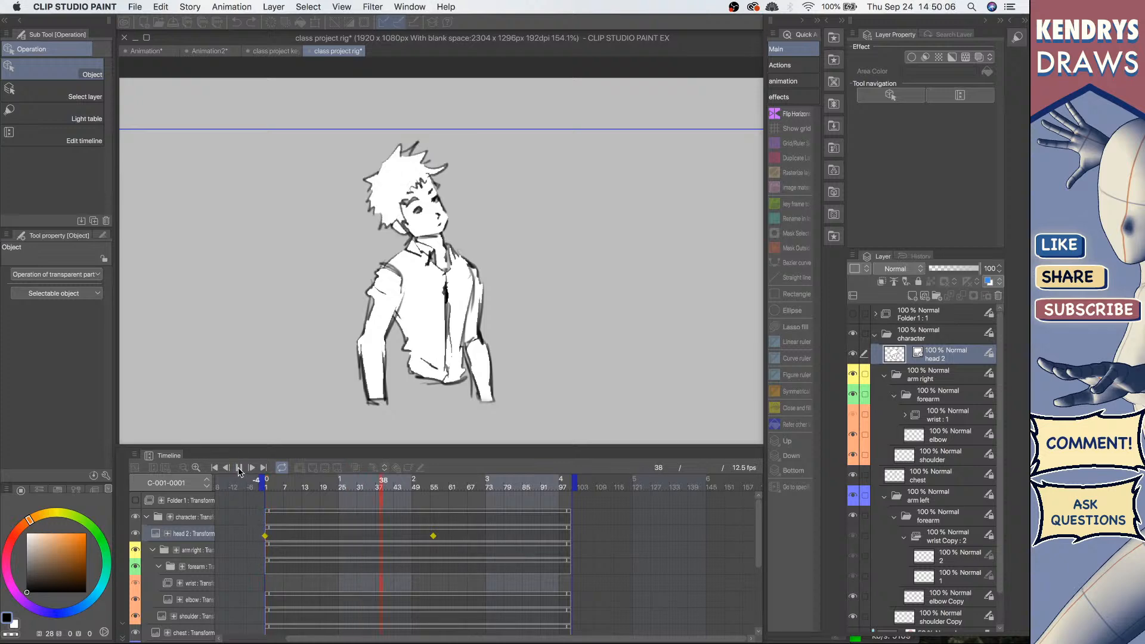
left_click(215, 469)
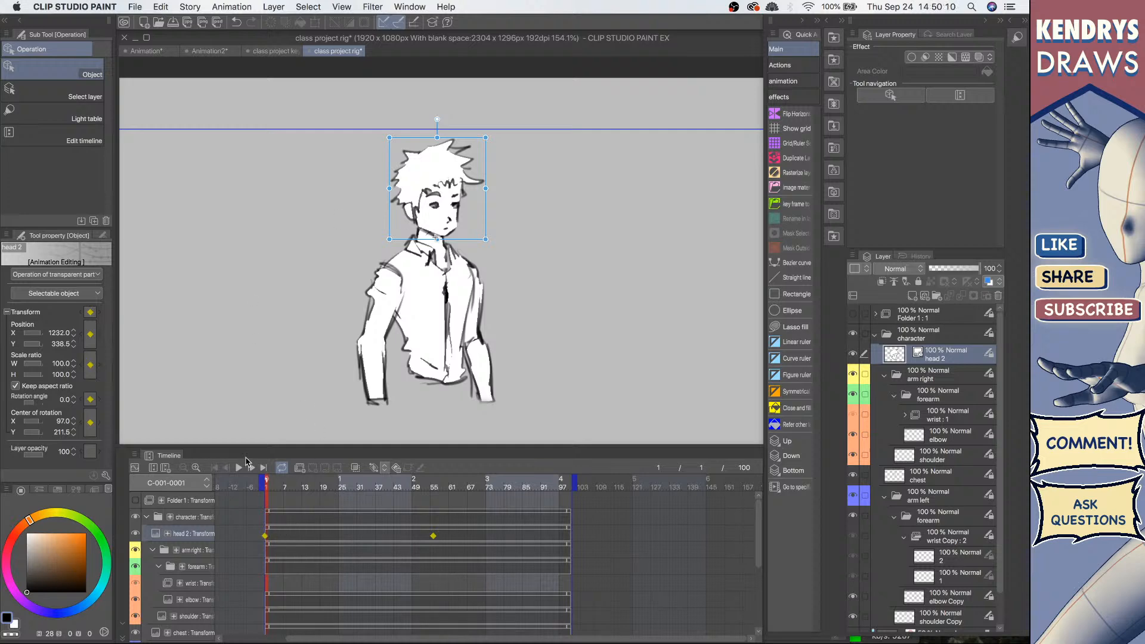
left_click(239, 469)
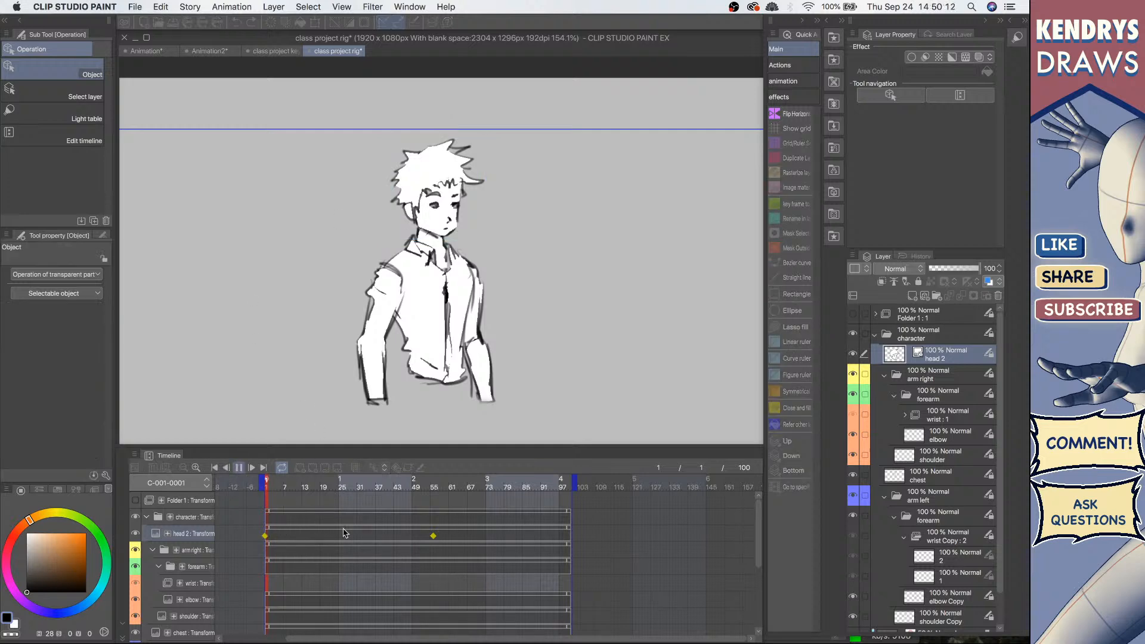
left_click(239, 469)
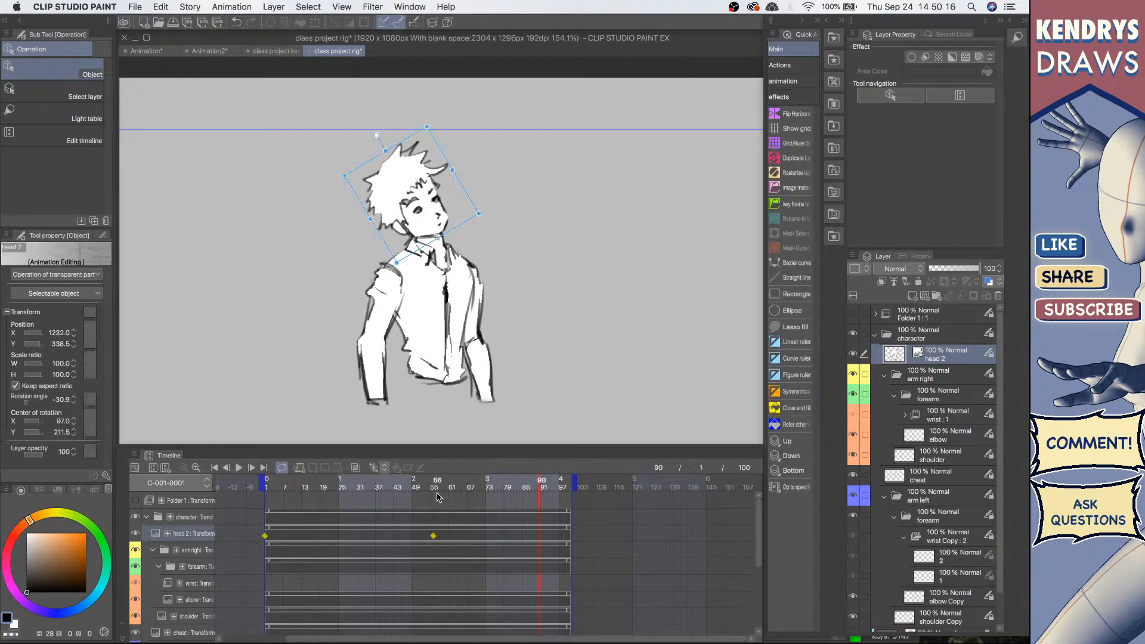
Step: Switch both head keyframes to linear interpolation and play the animation from the start
left_click(433, 535)
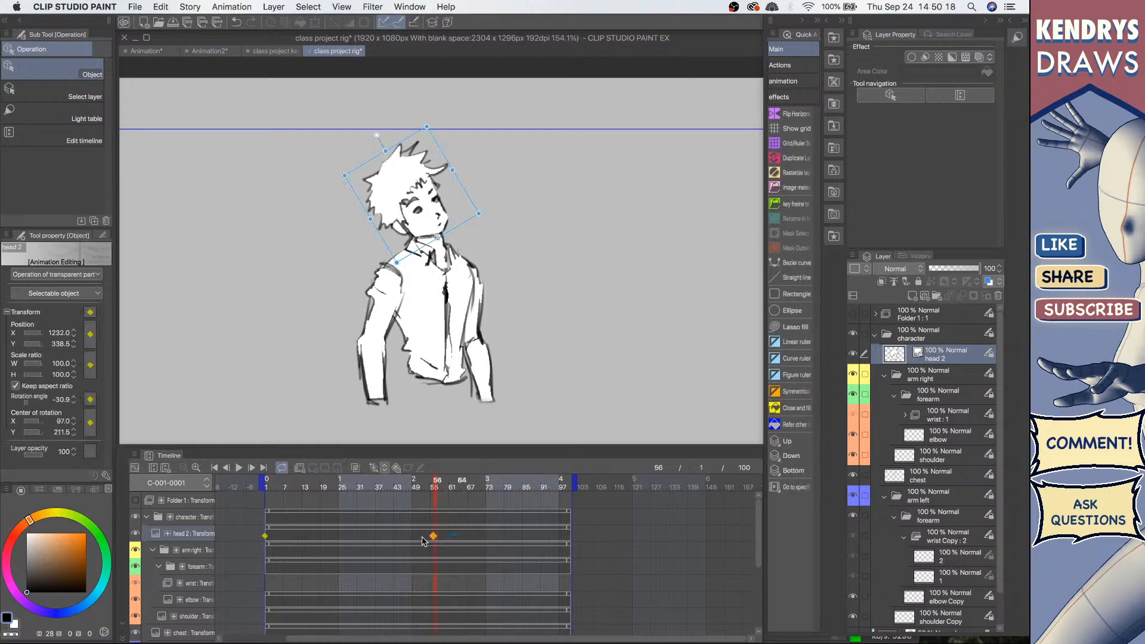
left_click_drag(424, 541, 255, 542)
right_click(432, 538)
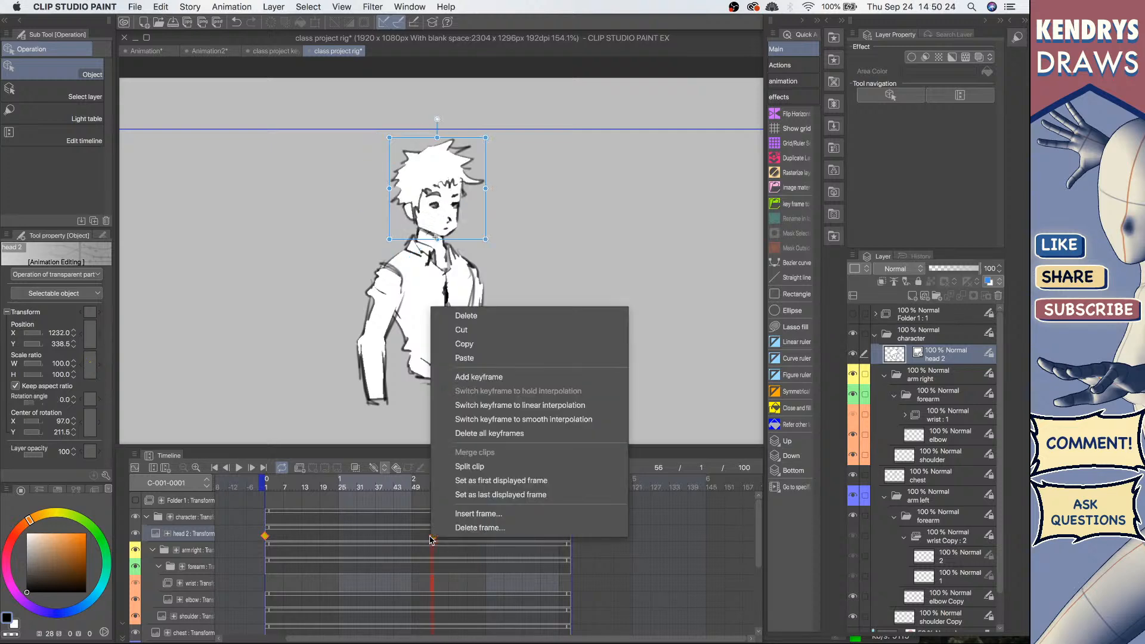
left_click(548, 406)
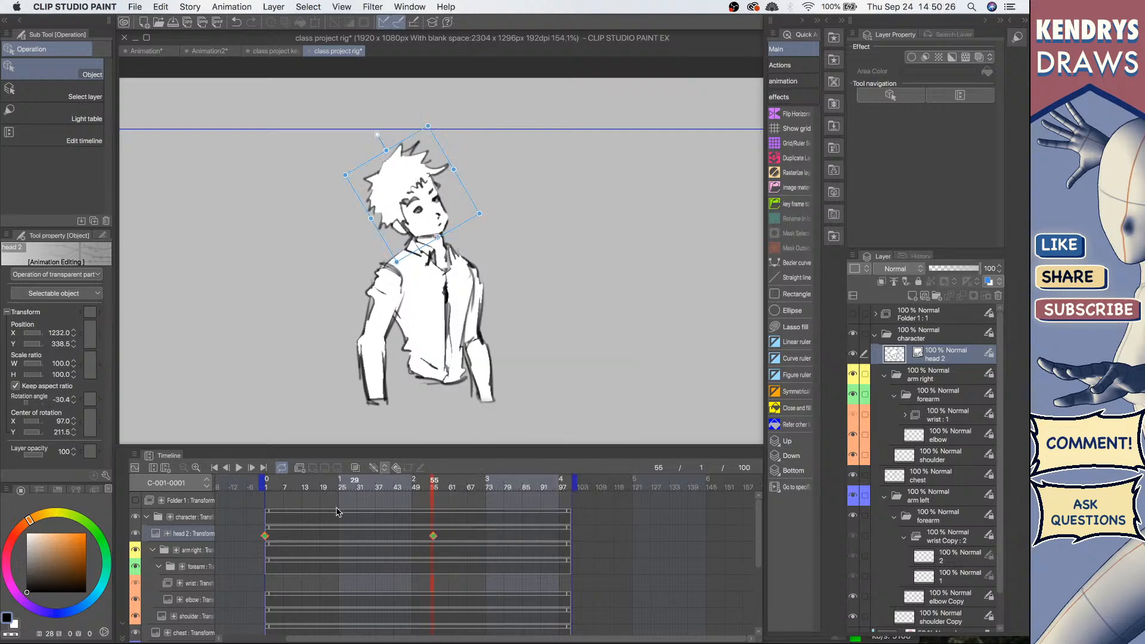
left_click(215, 469)
left_click(239, 468)
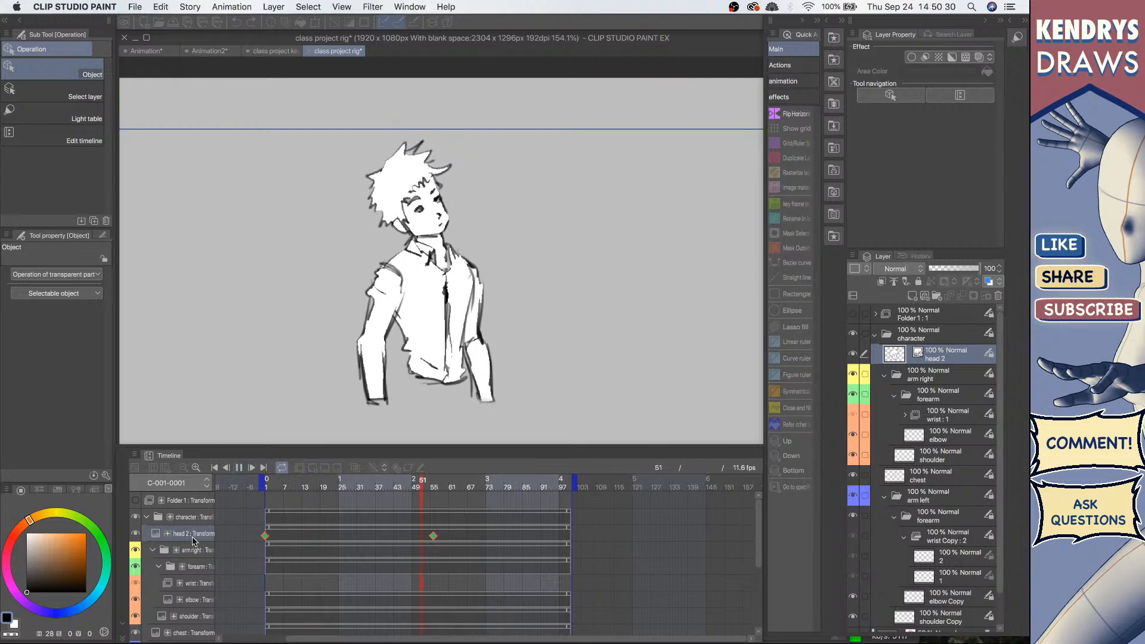
left_click(239, 469)
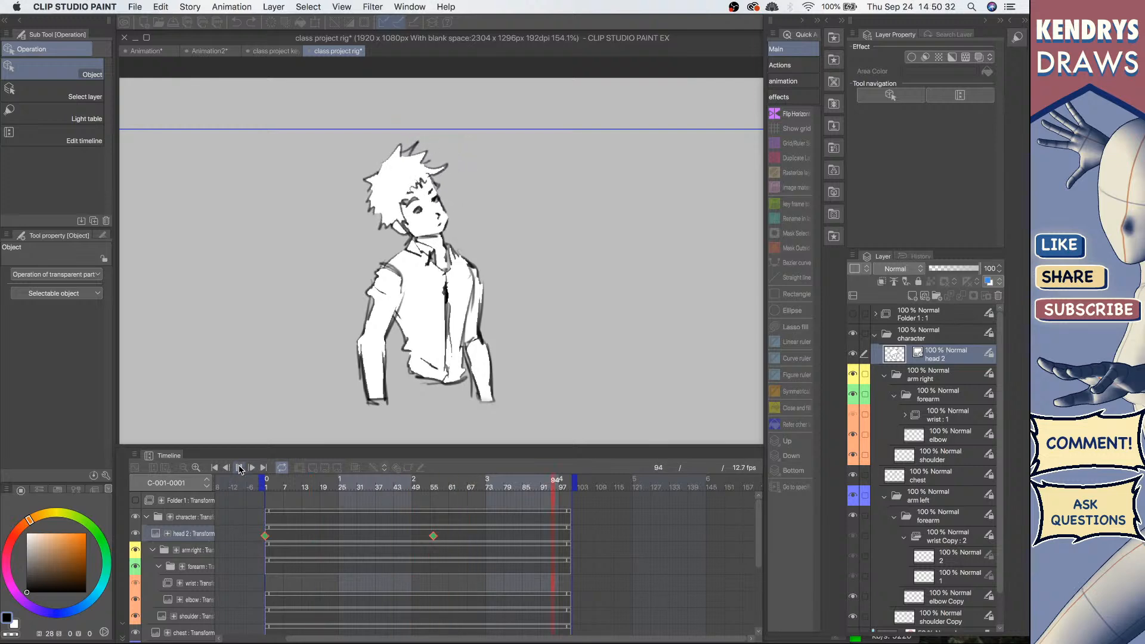
Step: Rotate the head back to about 0° at frame 95 to add a closing keyframe
scroll(523, 253, "down", 1)
scroll(477, 251, "down", 1)
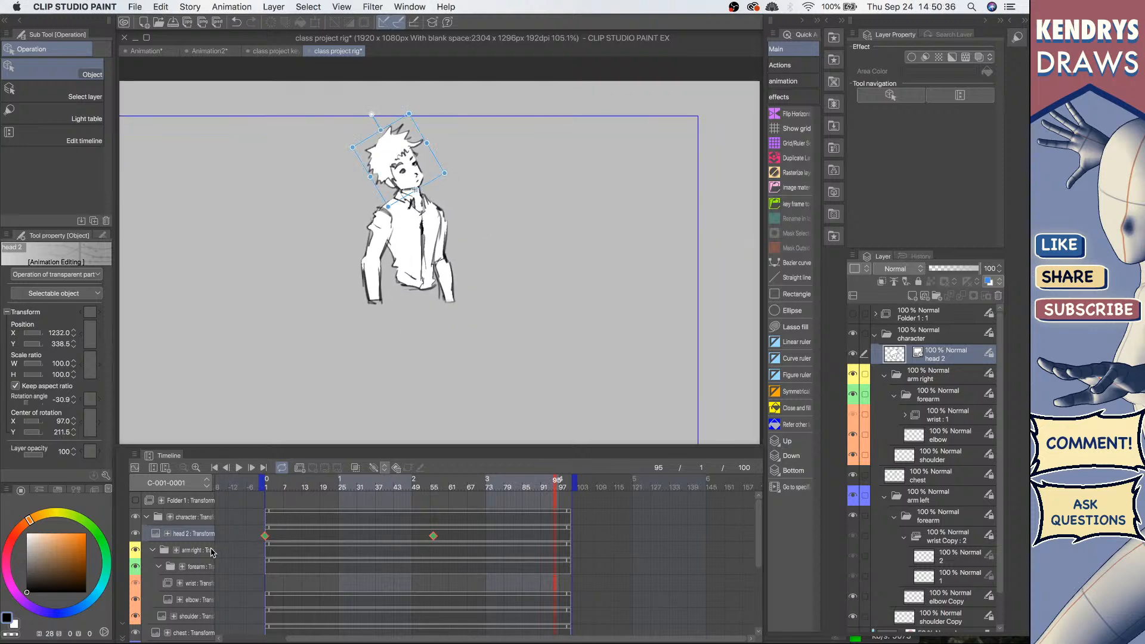
left_click(949, 374)
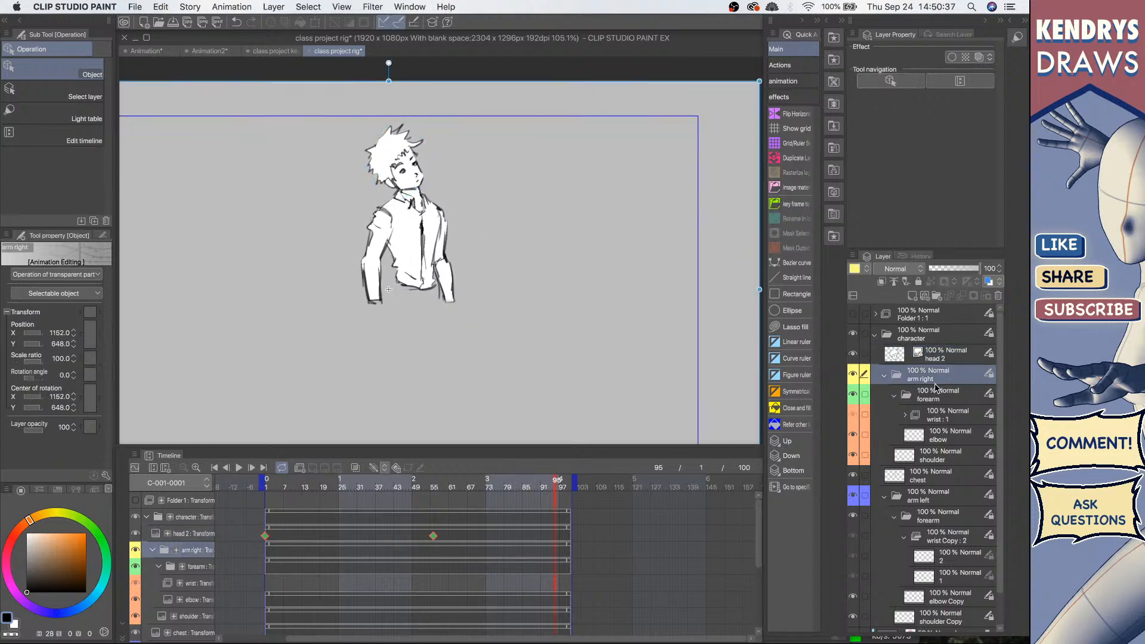
left_click(954, 413)
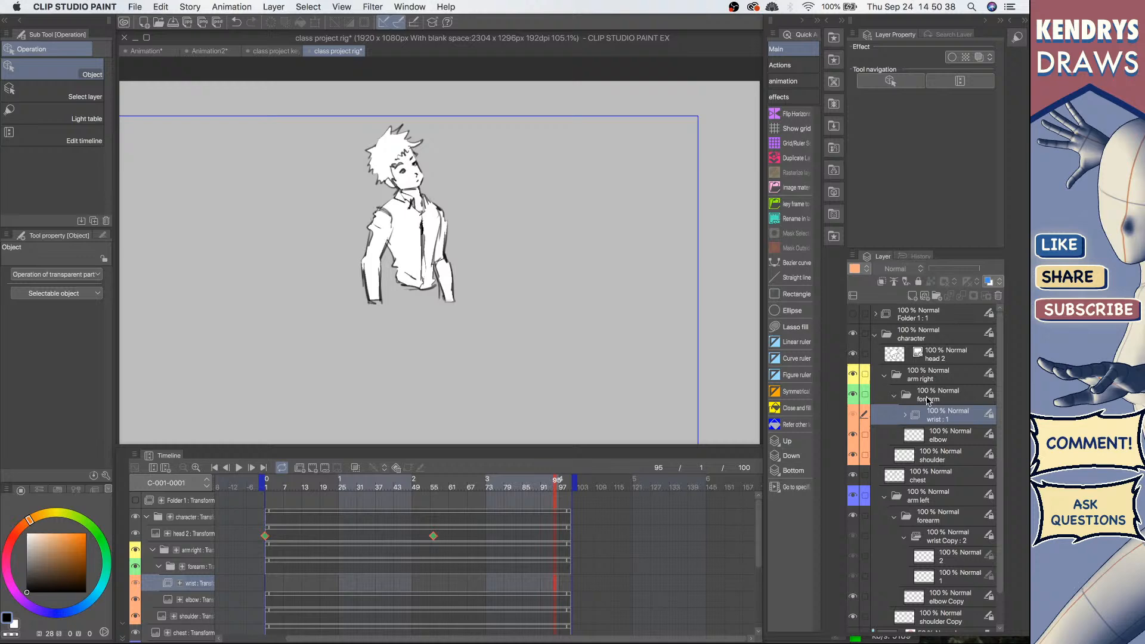
left_click(414, 179)
left_click_drag(377, 115, 418, 110)
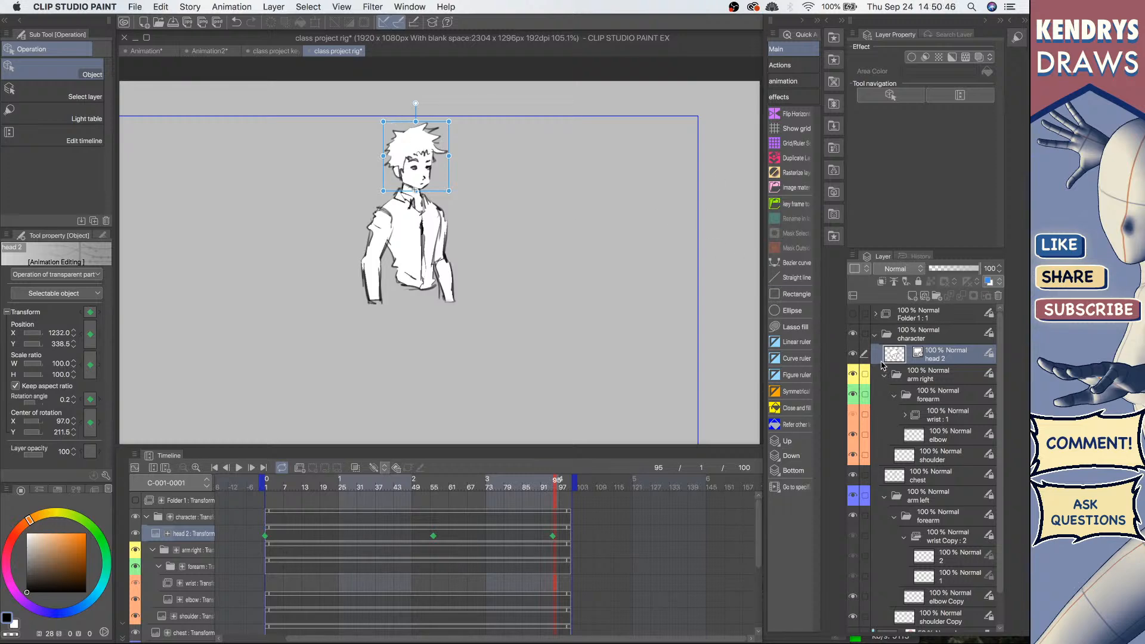
Step: Rotate the right shoulder slightly and nudge the elbow at frame 95 to key the arm
left_click(931, 375)
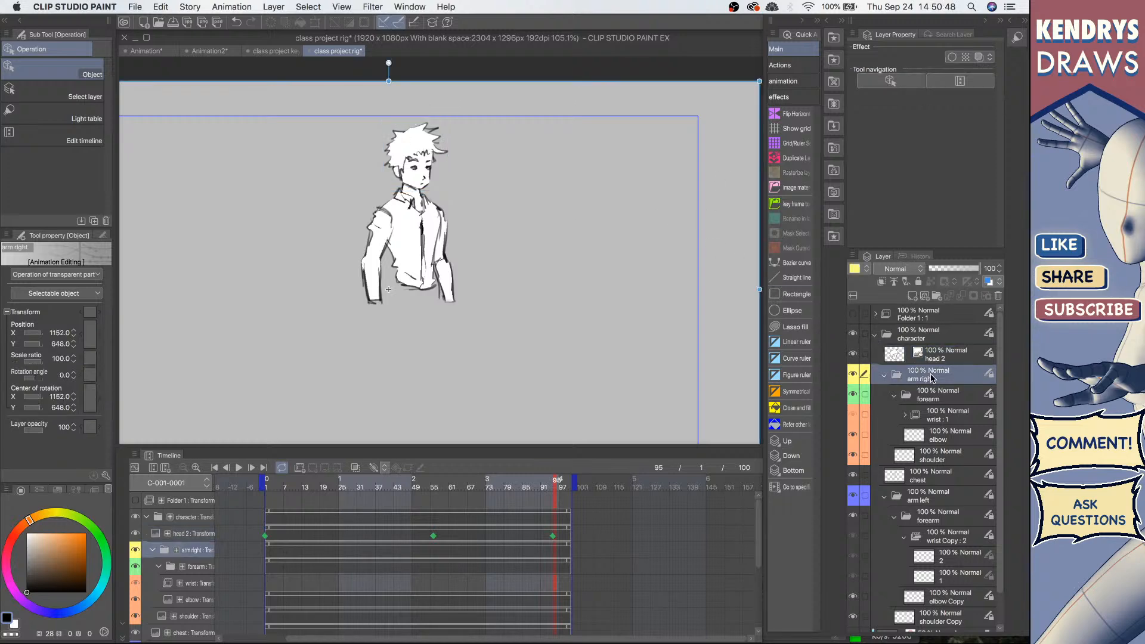
left_click(372, 250)
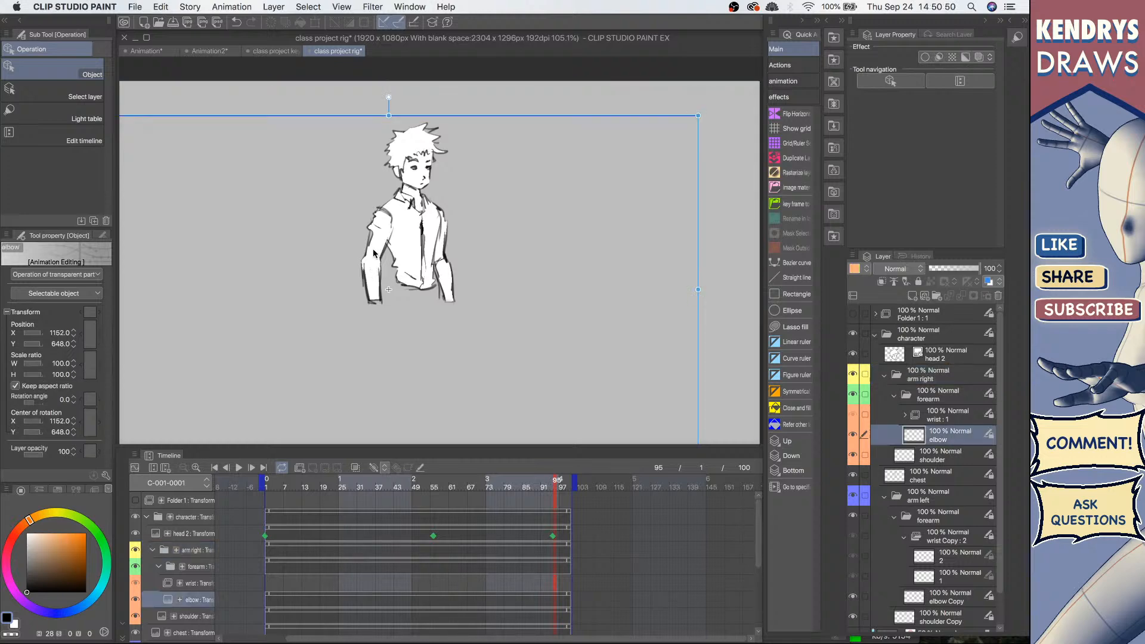
left_click(376, 231)
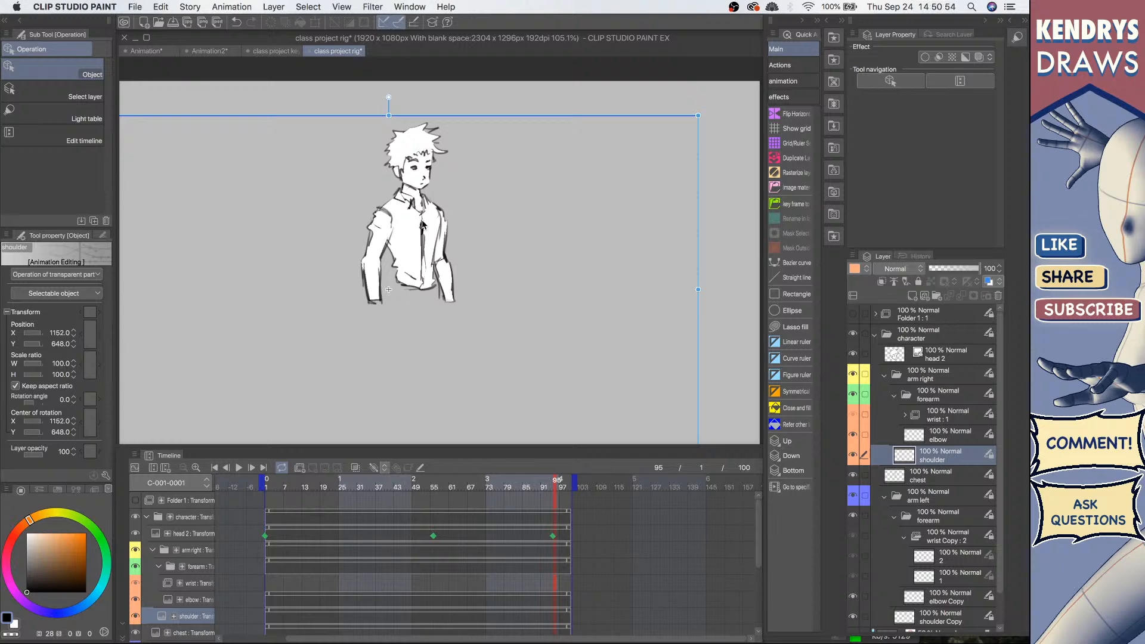
left_click(930, 354)
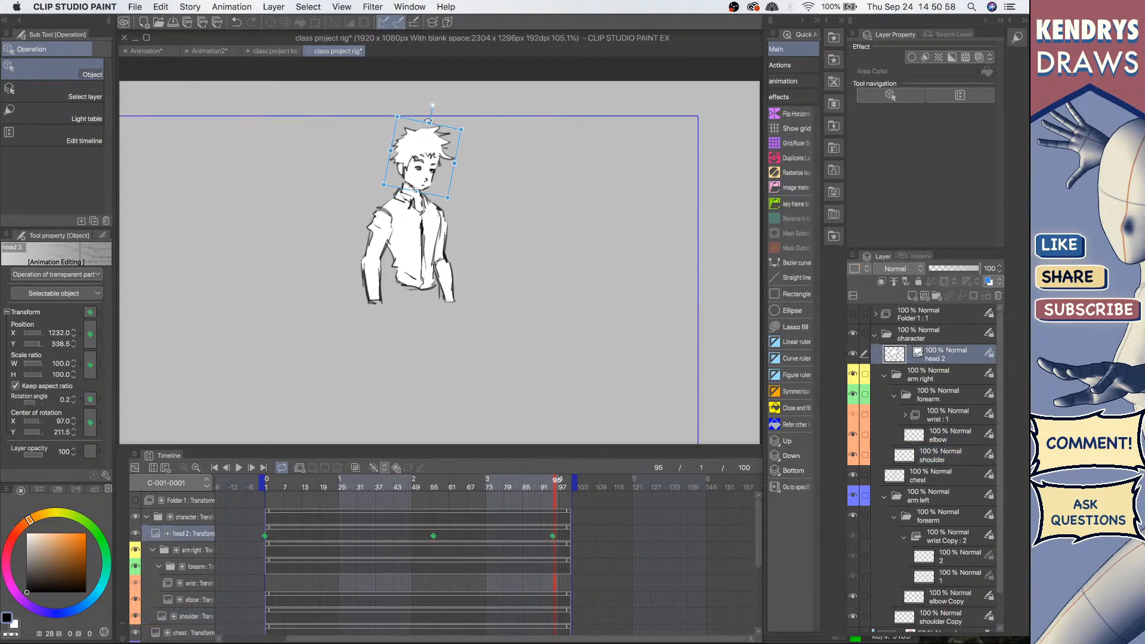
left_click(385, 237)
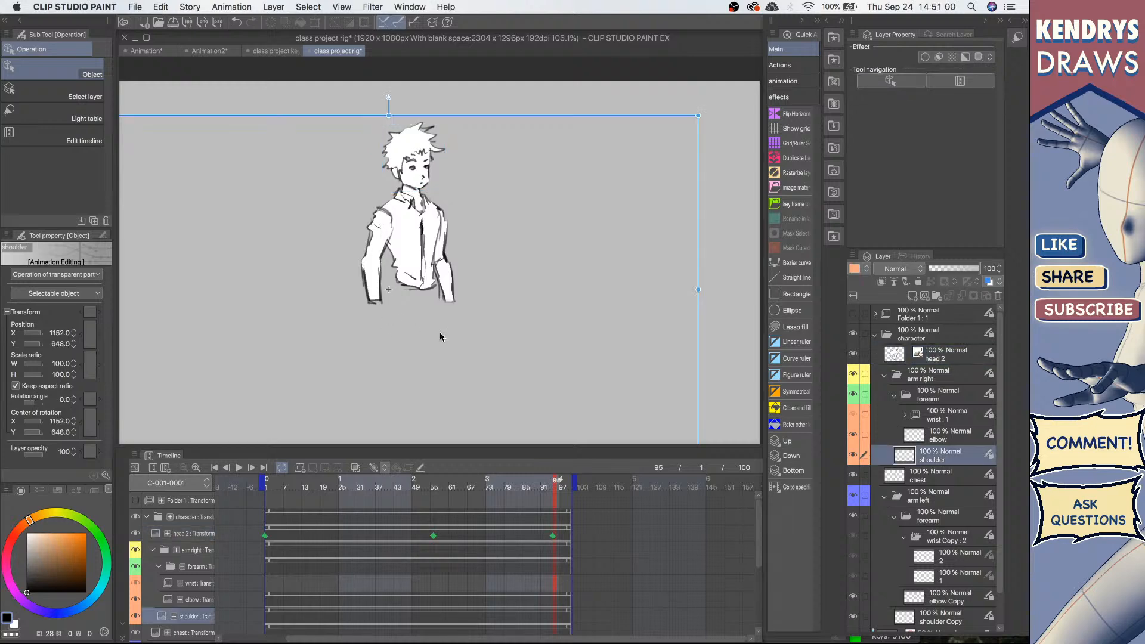
mouse_move(389, 96)
left_mouse_down()
mouse_move(356, 101)
mouse_move(385, 96)
left_mouse_up()
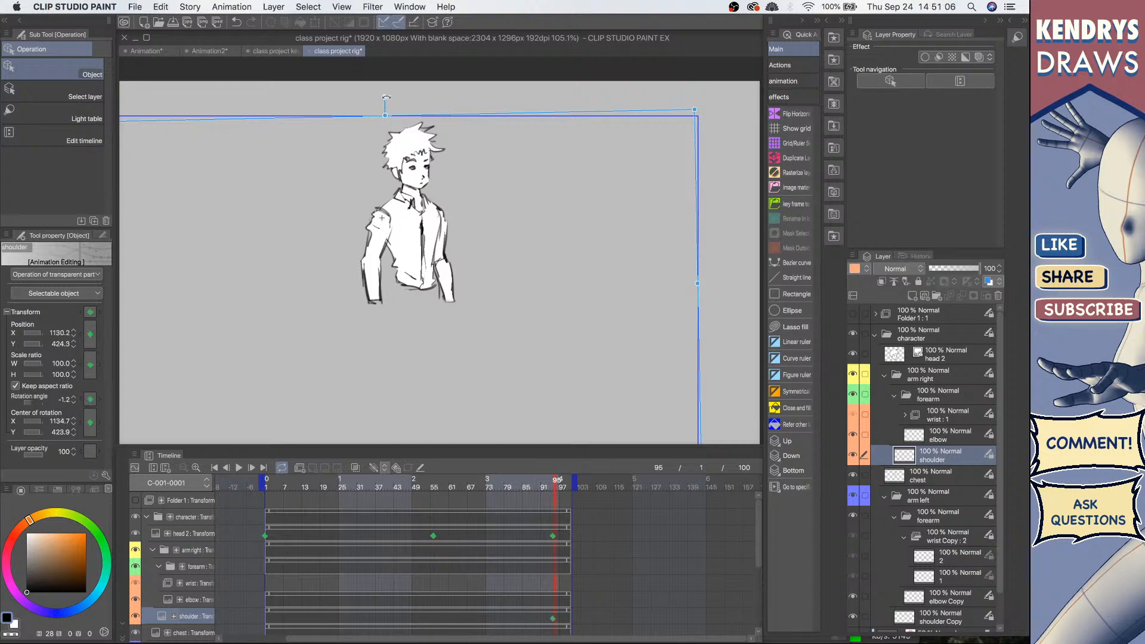
left_click_drag(386, 96, 353, 122)
left_click(356, 277)
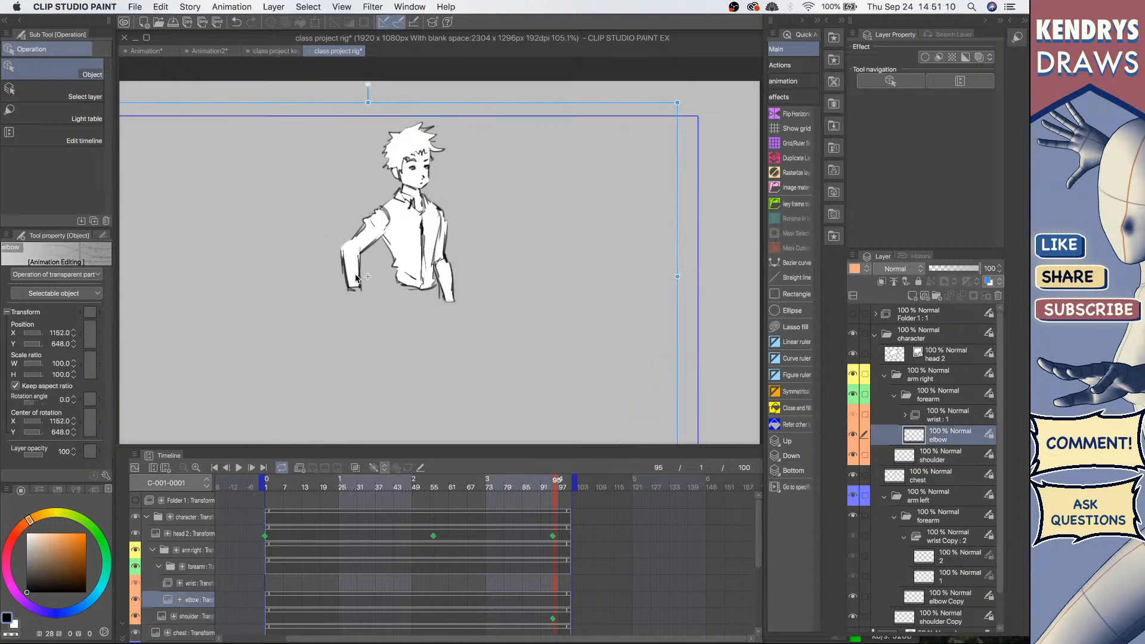
left_click_drag(357, 277, 358, 281)
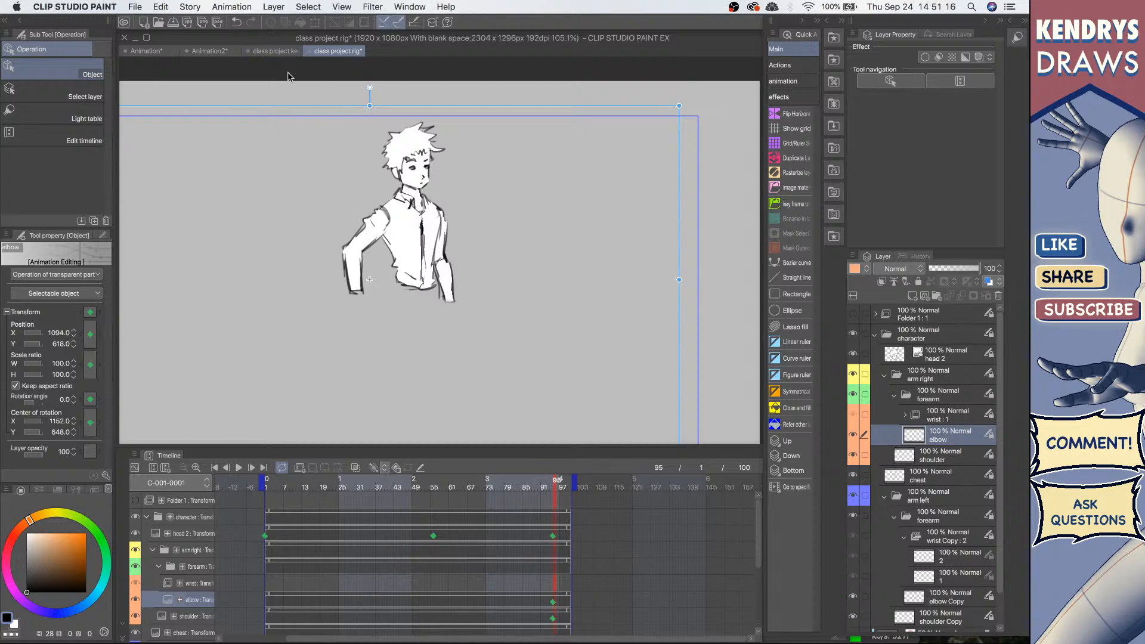
Step: Switch to the Animation2 document and rotate the puppet's head to about -3° at frame 55
left_click(278, 52)
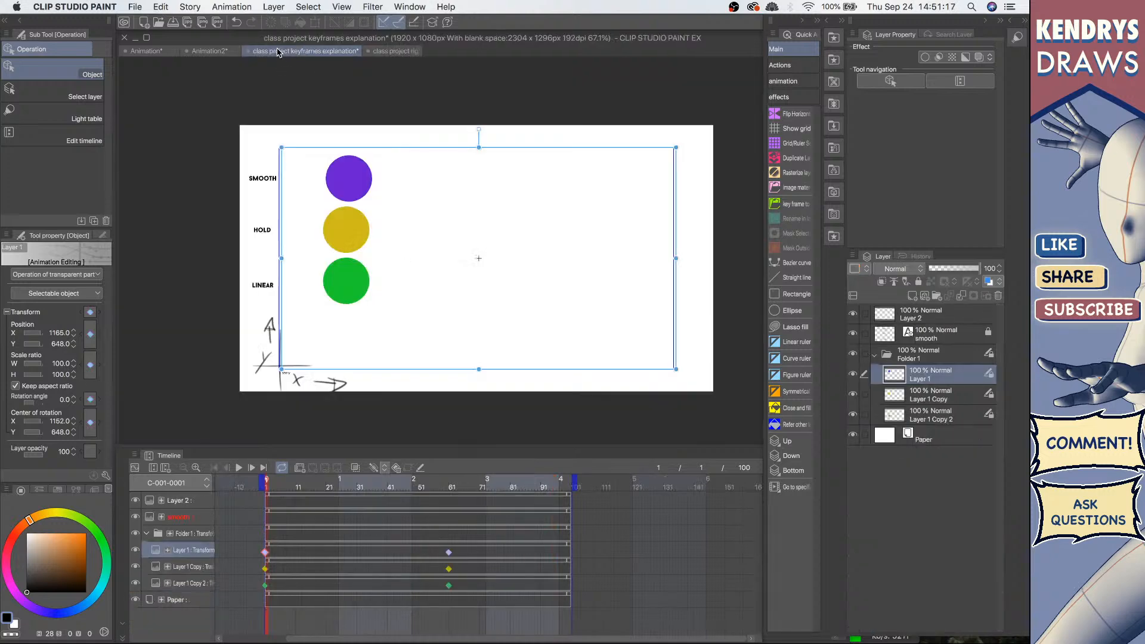
left_click(203, 52)
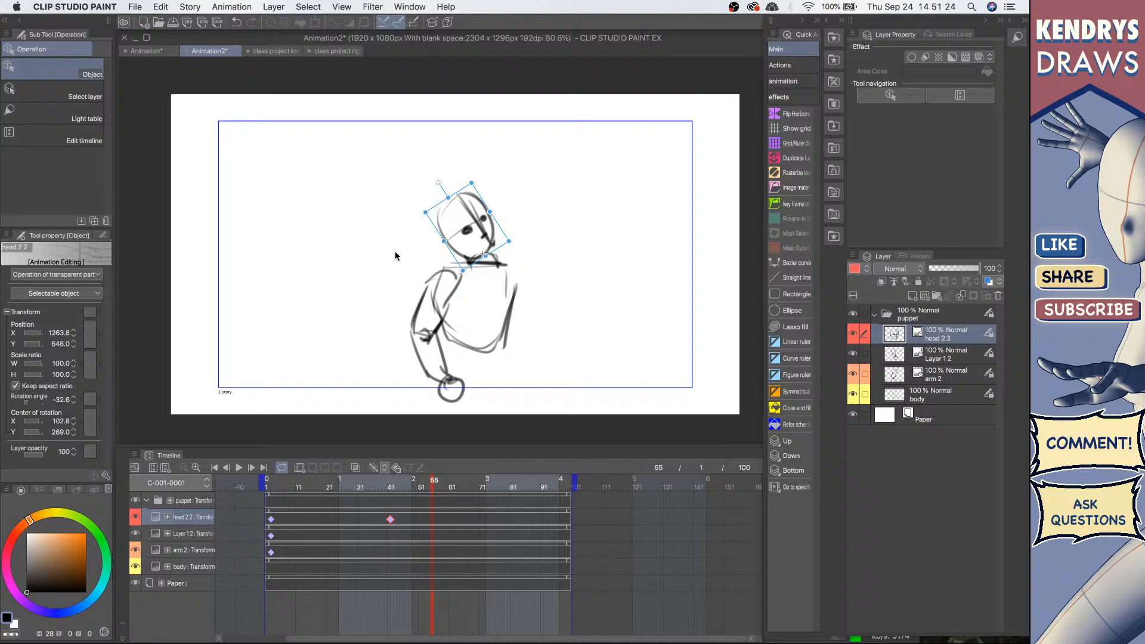
left_click_drag(439, 183, 480, 177)
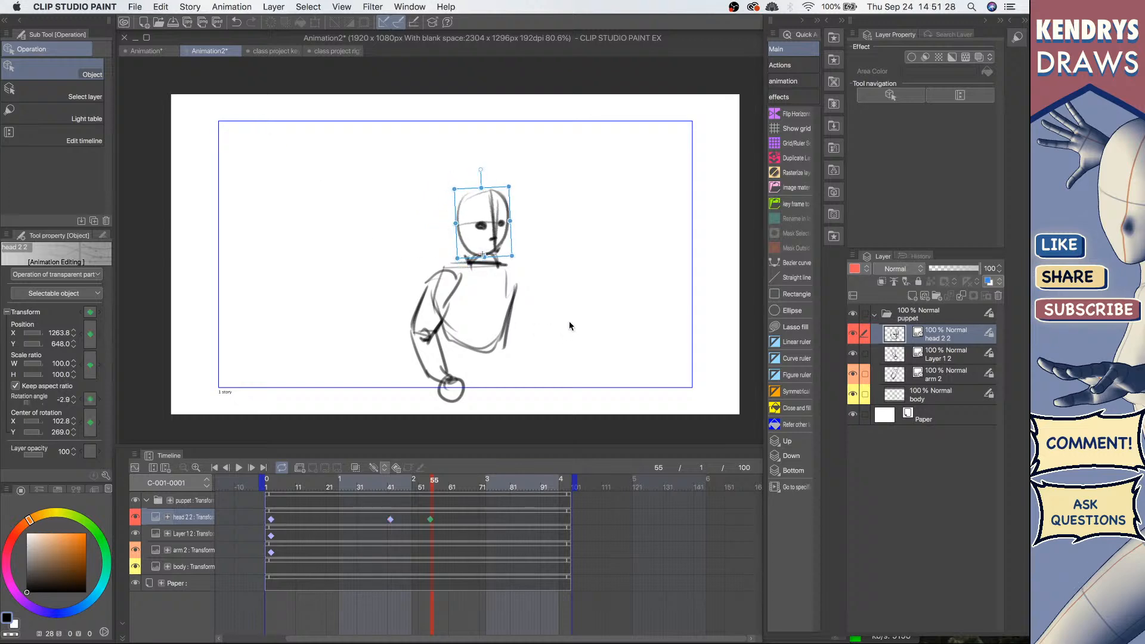
Step: Switch to the Animation document and play the jet animation
left_click(149, 51)
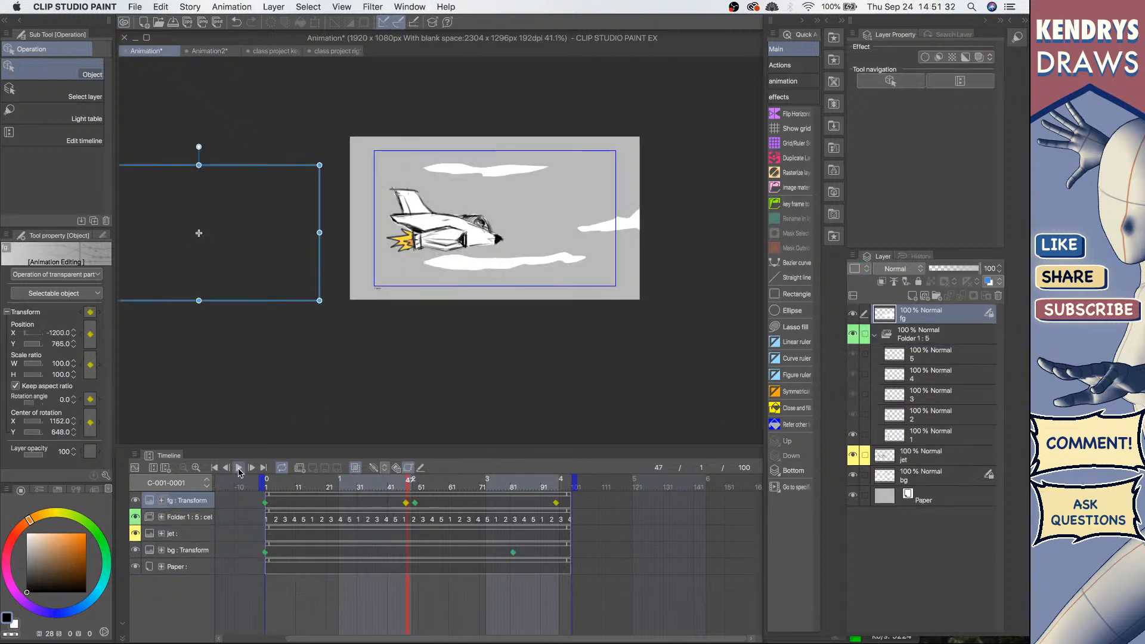
left_click(239, 469)
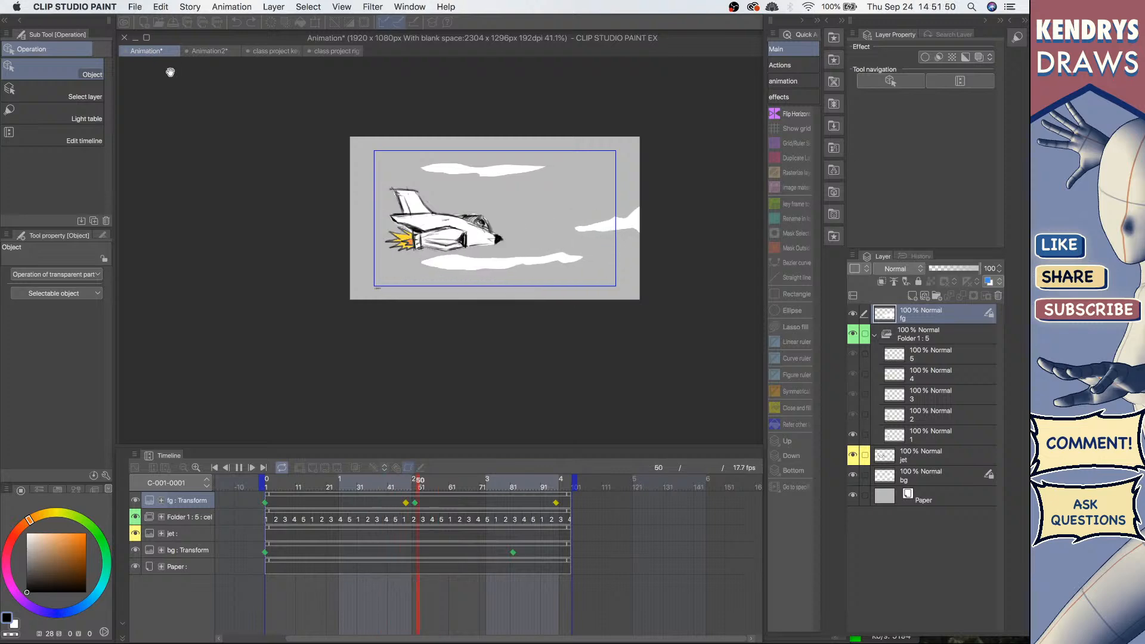
Step: Stop playback and open the class project 1.clip file from the animation course folder
key("space")
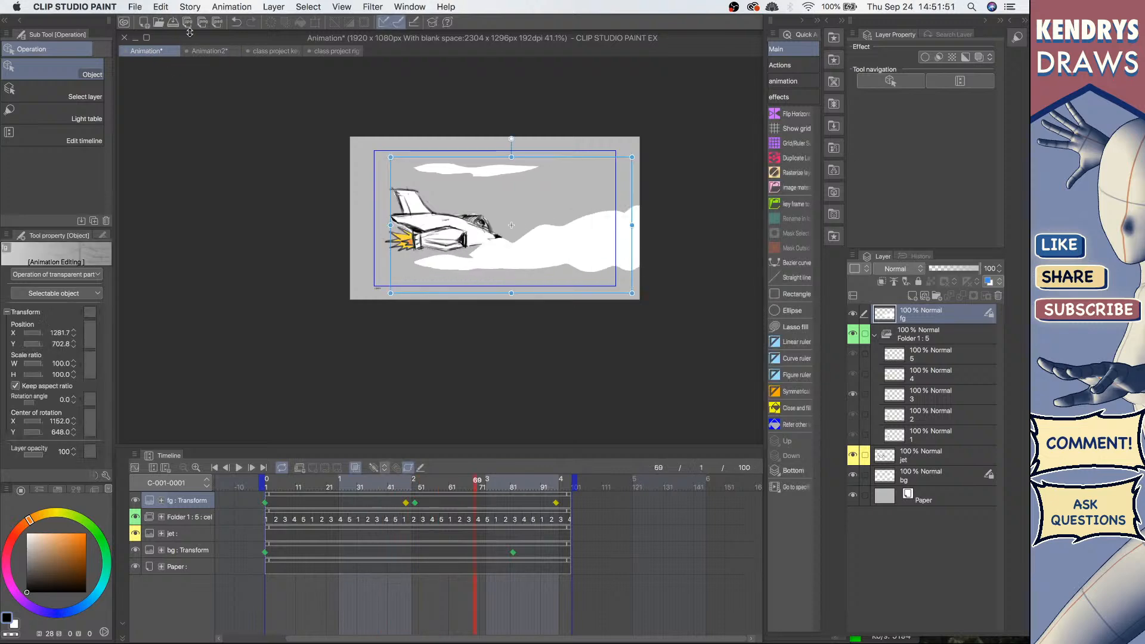
left_click(132, 7)
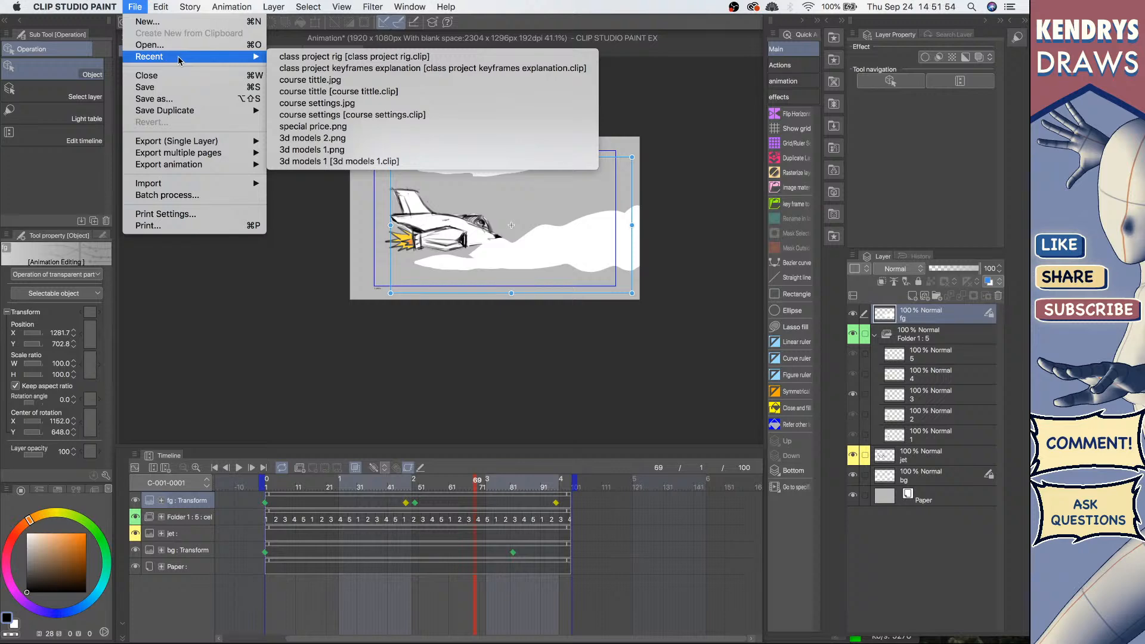
left_click(177, 44)
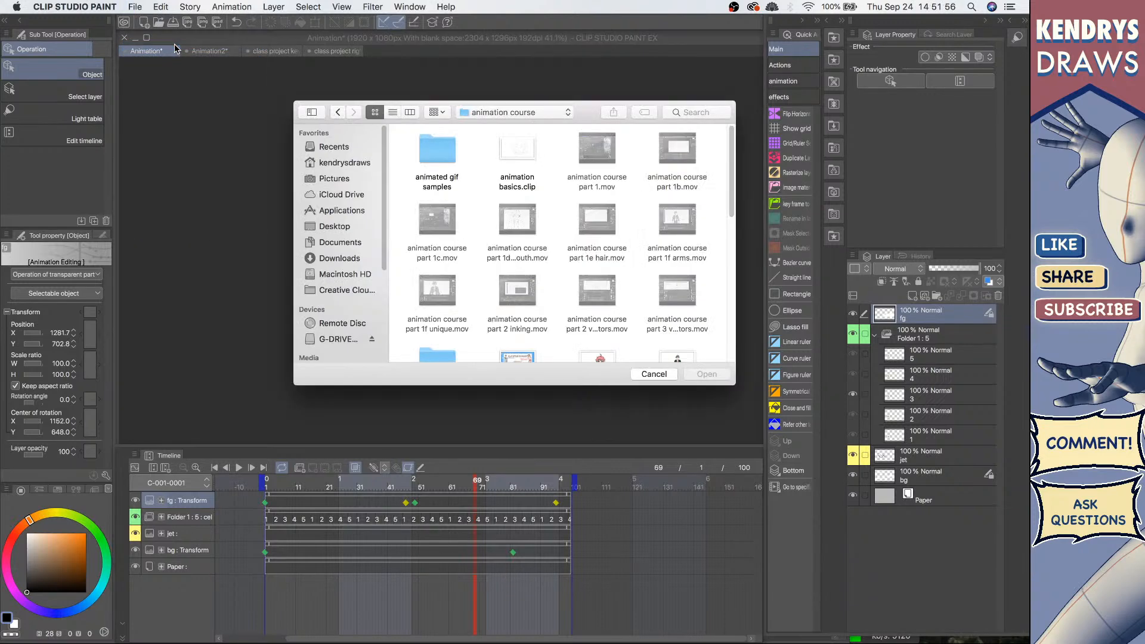
scroll(581, 291, "down", 5)
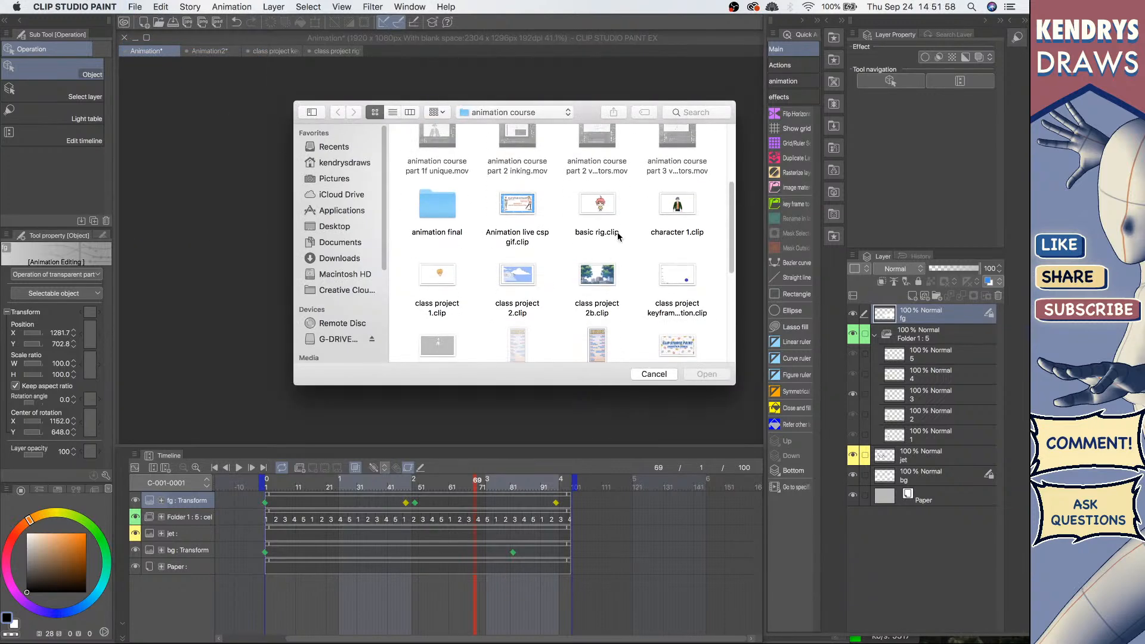
scroll(620, 223, "down", 2)
left_click(434, 216)
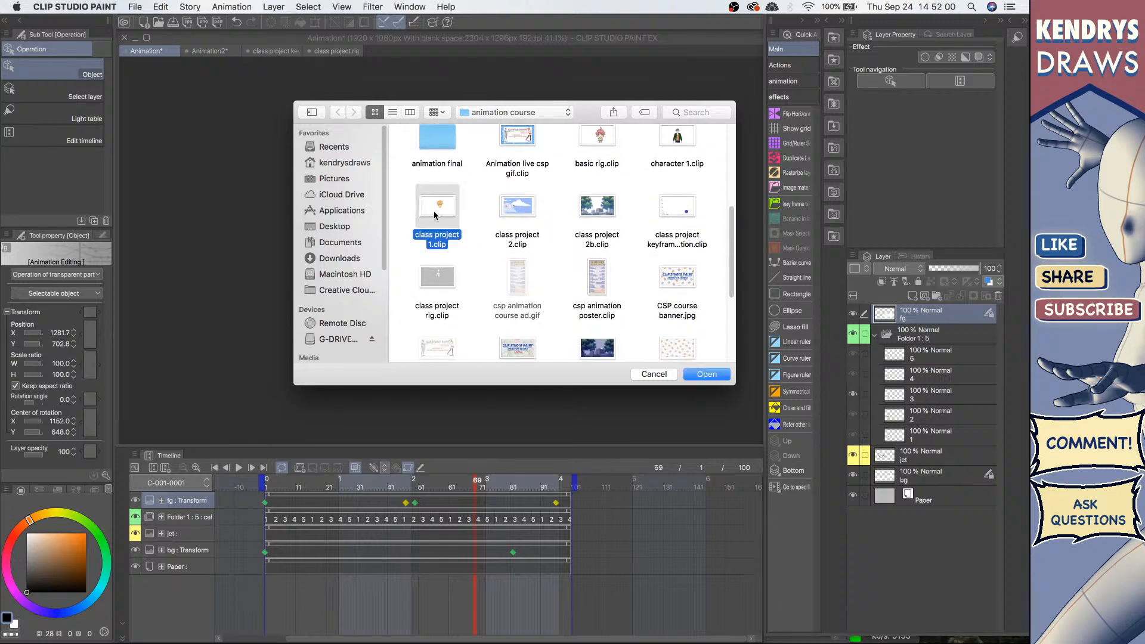
left_click(707, 374)
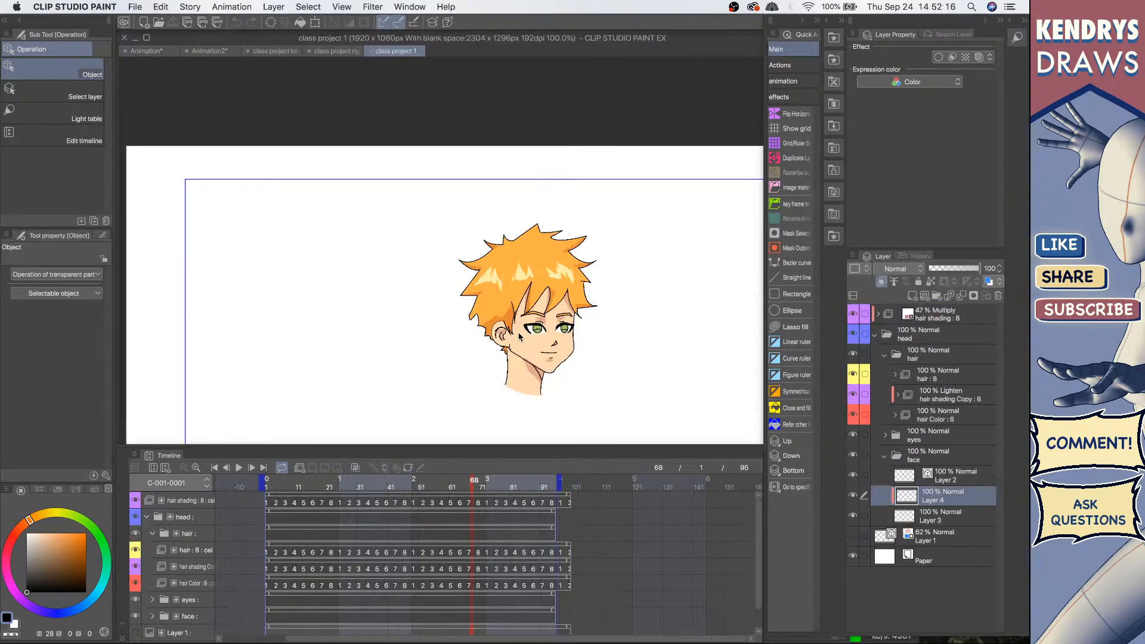
Step: Play and stop the hair animation in class project 1 to review it
left_click(239, 469)
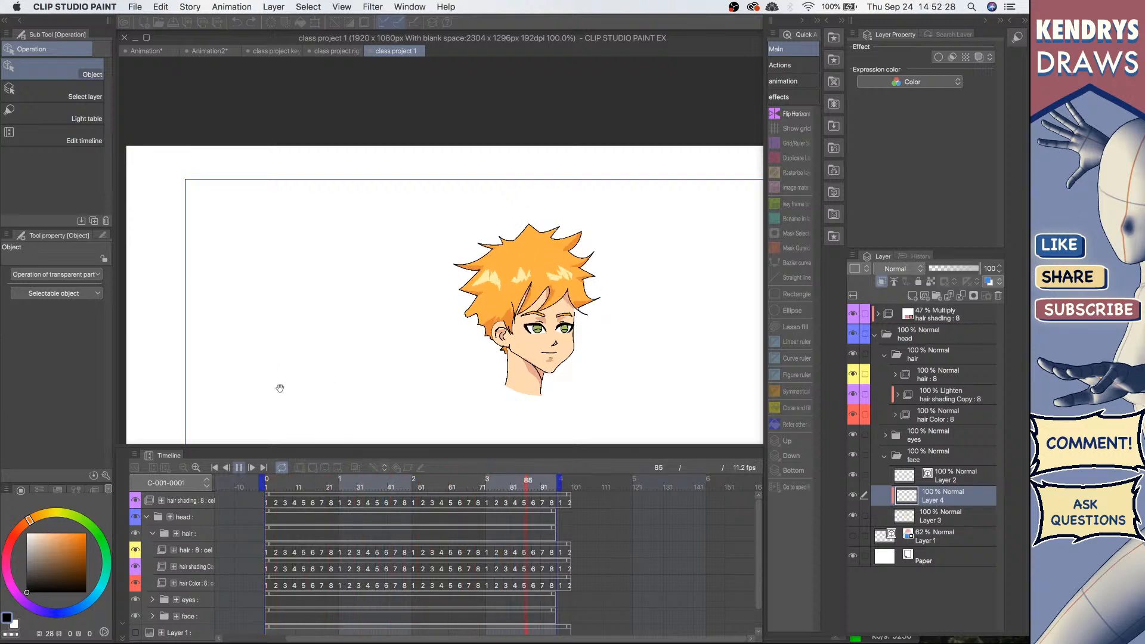
left_click(239, 467)
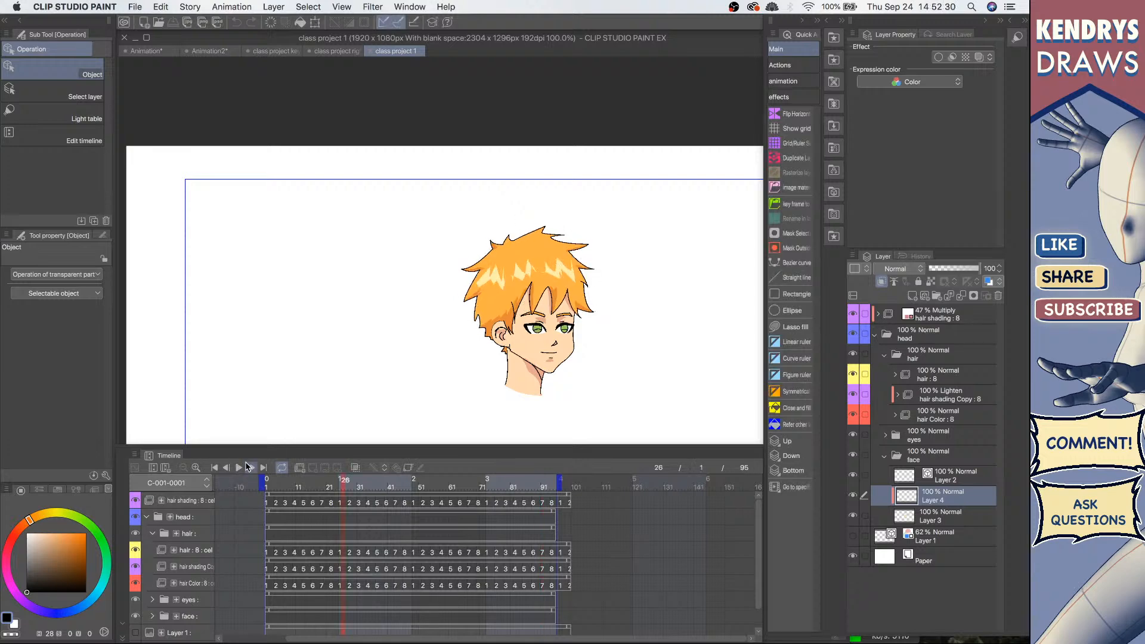
left_click_drag(473, 256, 409, 239)
left_click_drag(498, 209, 505, 190)
left_click_drag(517, 271, 532, 301)
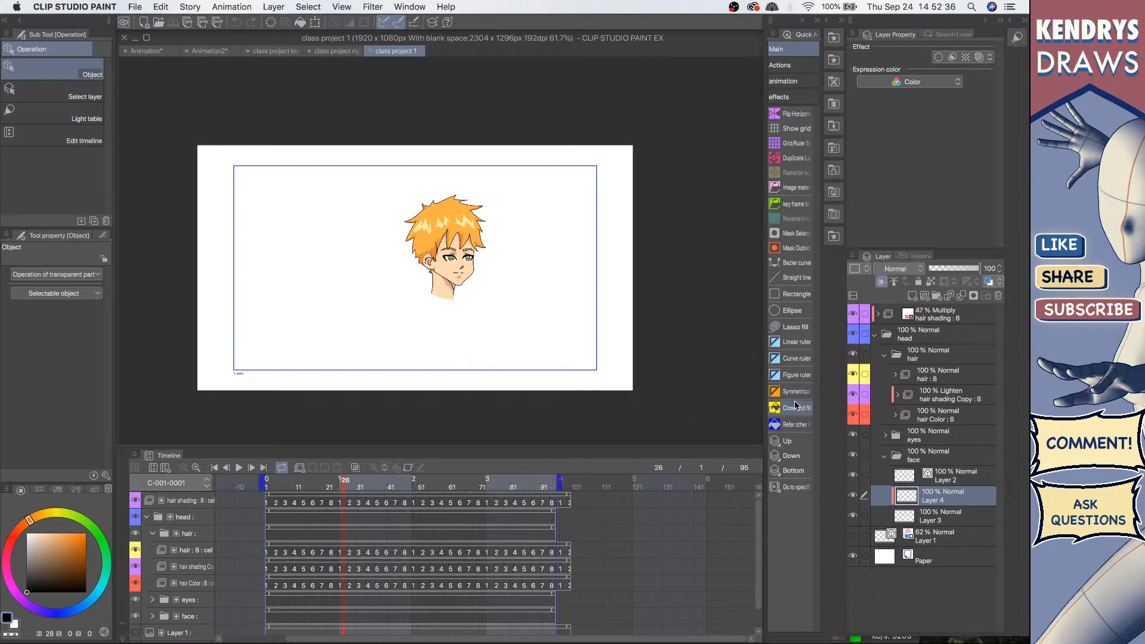
Step: Delete the multiply hair shading layer, undoing an extra deletion of the head folder
left_click(941, 360)
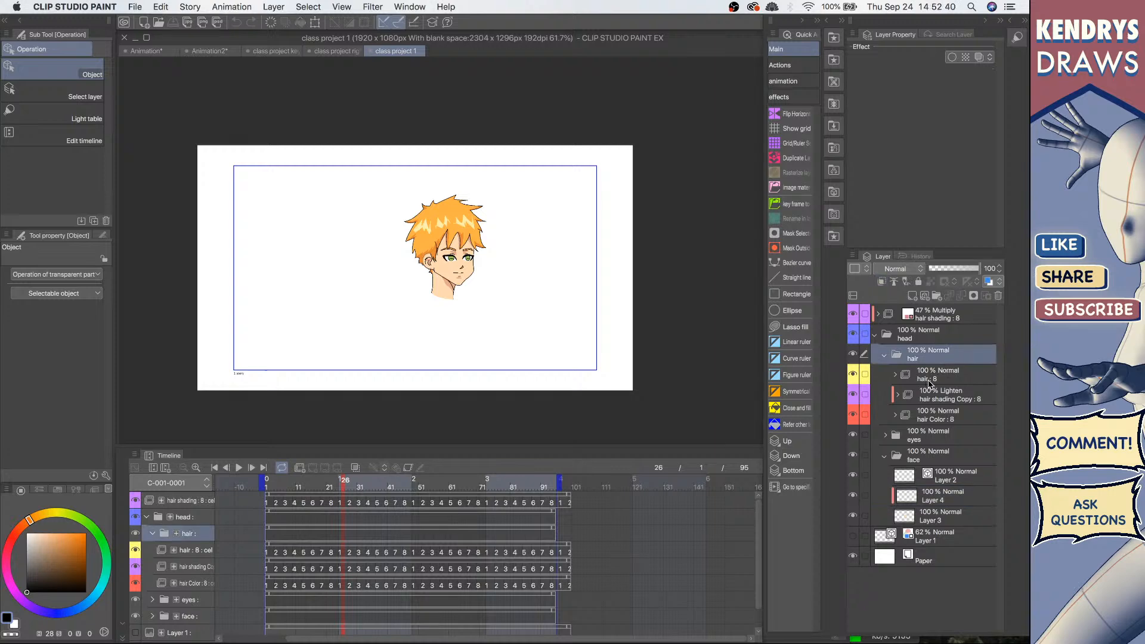
left_click(942, 318)
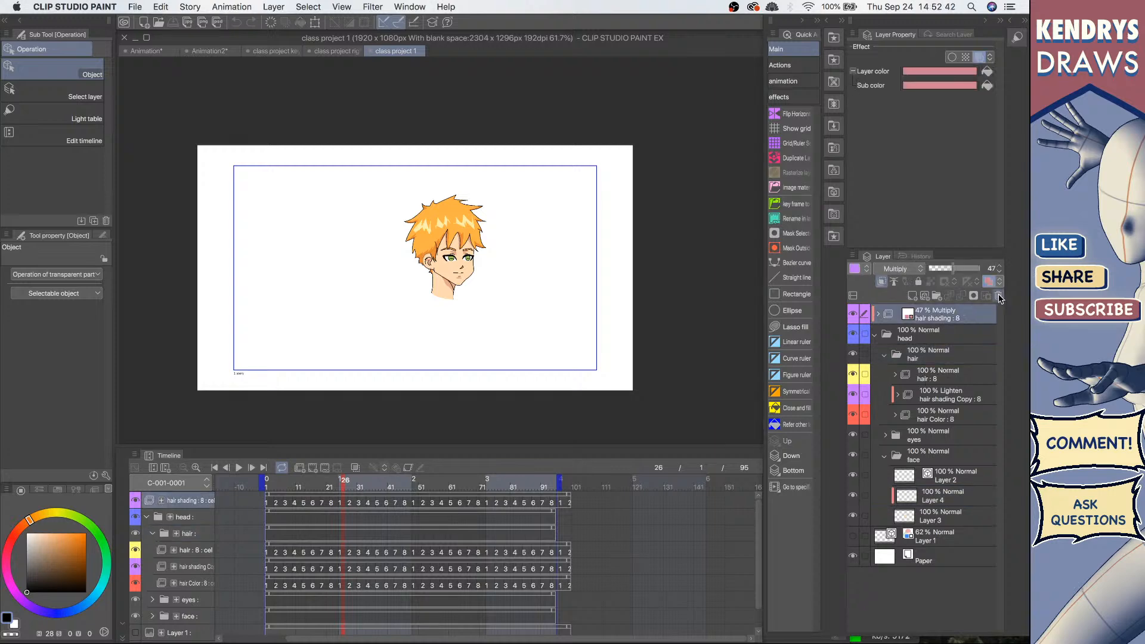
left_click(995, 297)
left_click(995, 297)
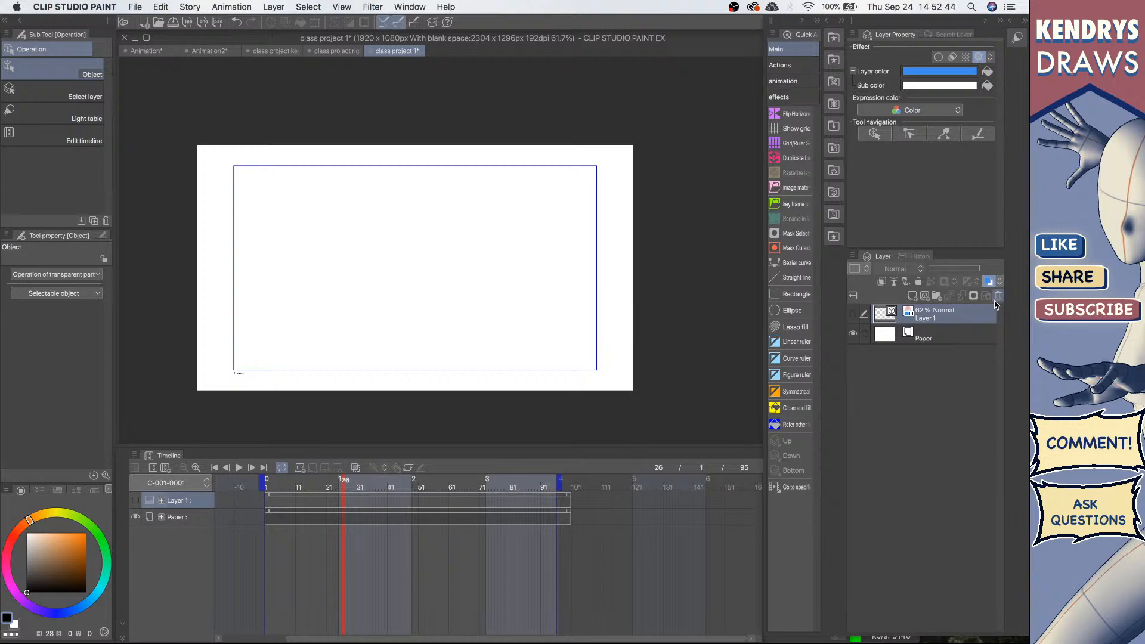
key("super+z")
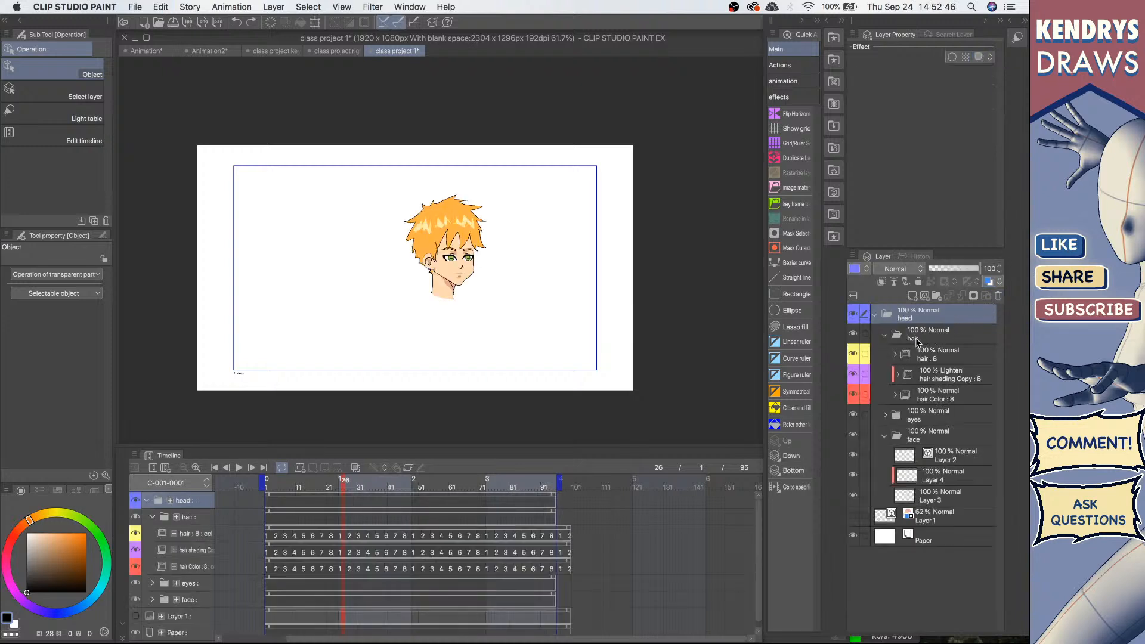
Step: Expand the hair animation folder and copy its first cel layer
left_click(926, 338)
left_click(947, 362)
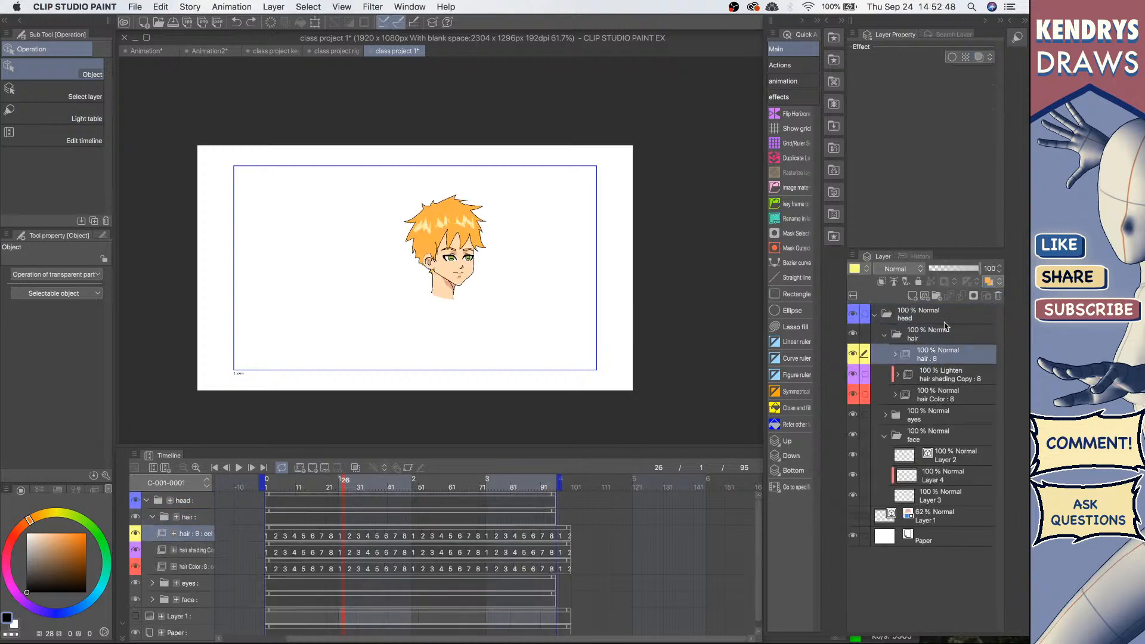
left_click(956, 383)
left_click(920, 362)
left_click(894, 354)
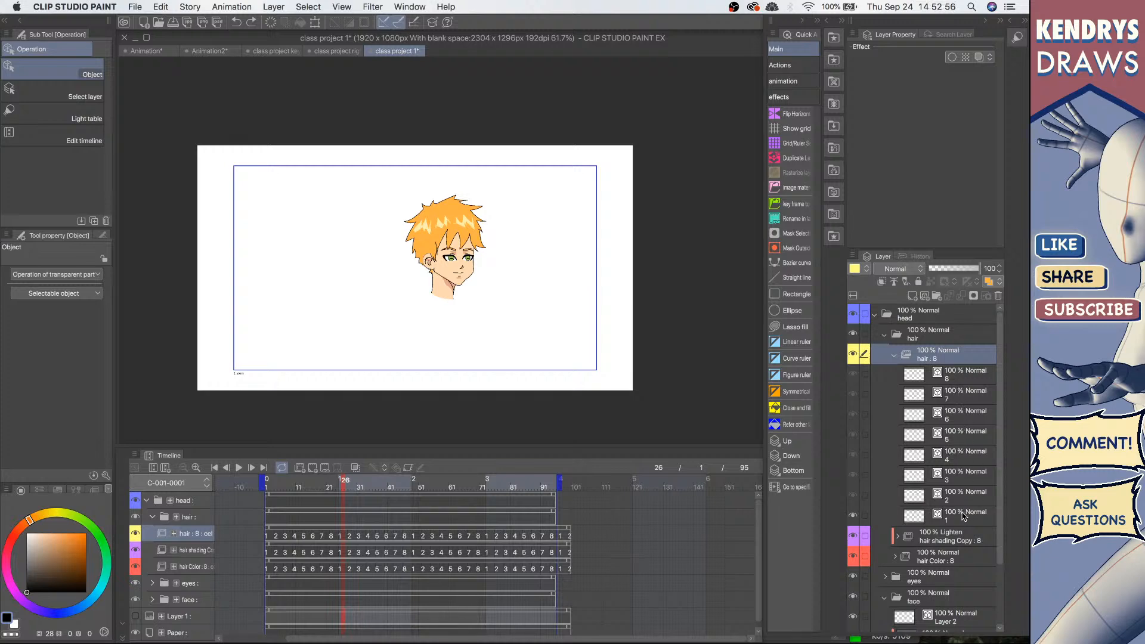
left_click(862, 518)
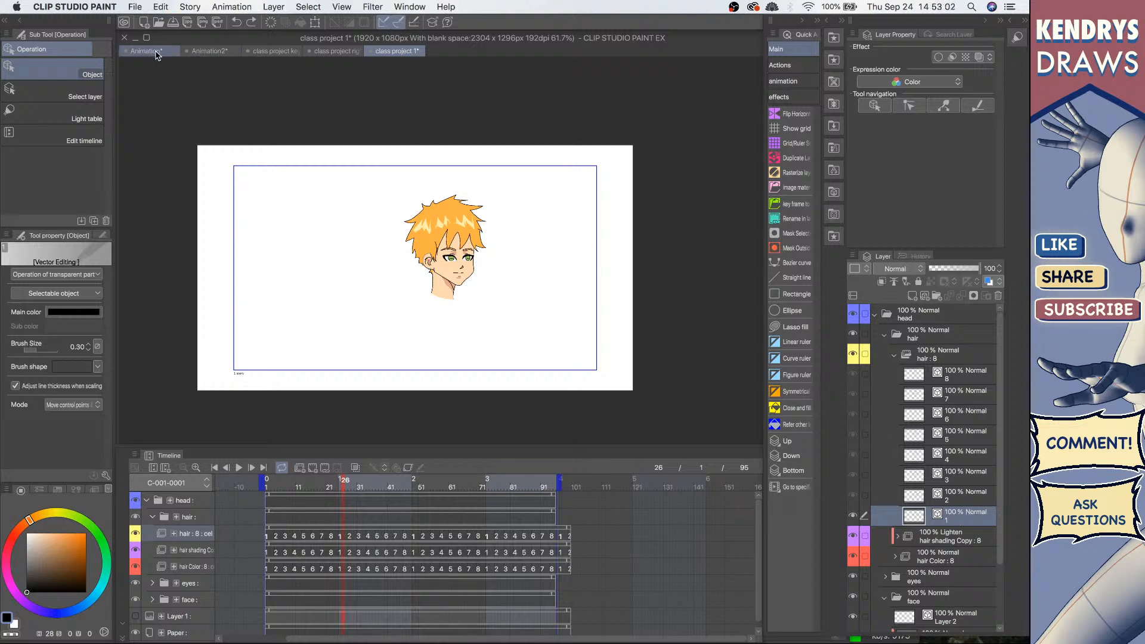
Step: In the Animation2 document, delete the puppet folder and paste the copied hair layer
left_click(208, 52)
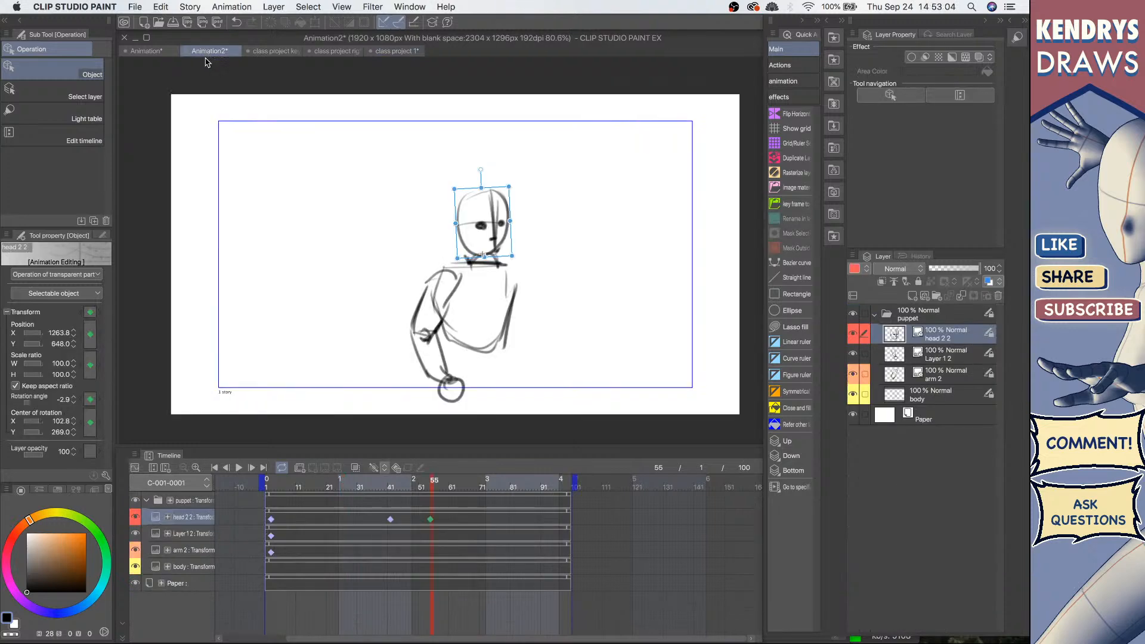
left_click(964, 315)
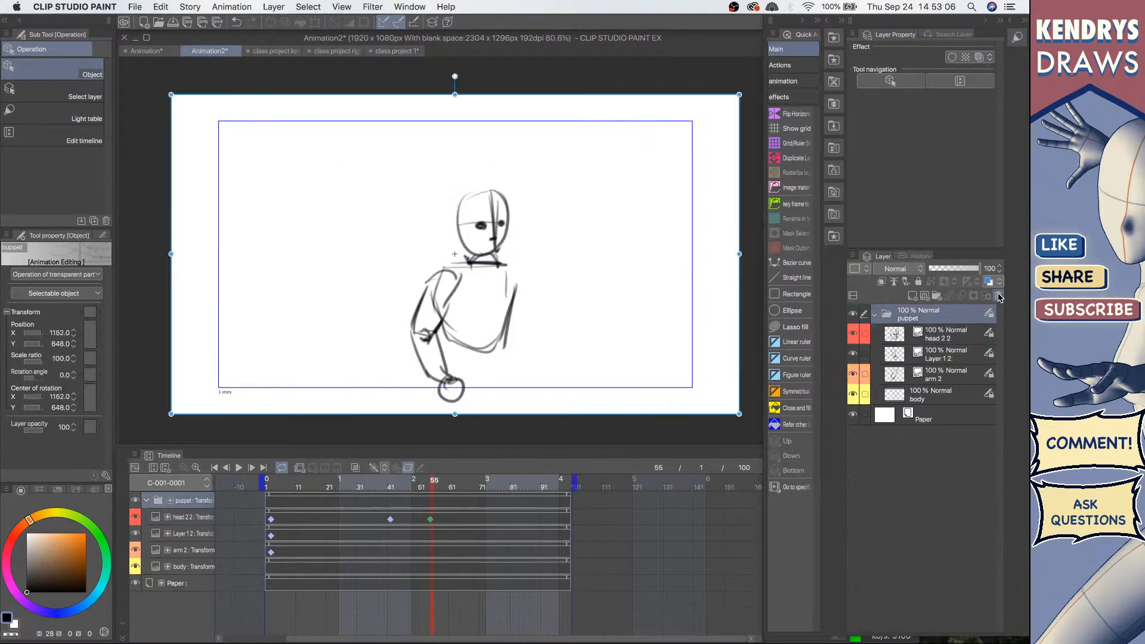
left_click(998, 296)
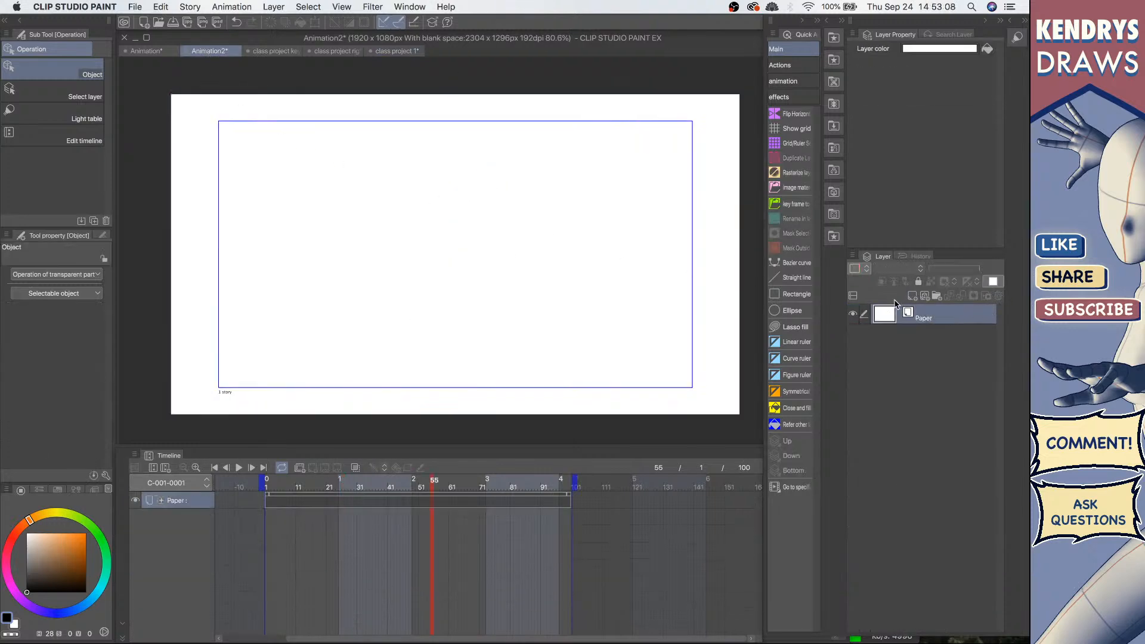
key("super+v")
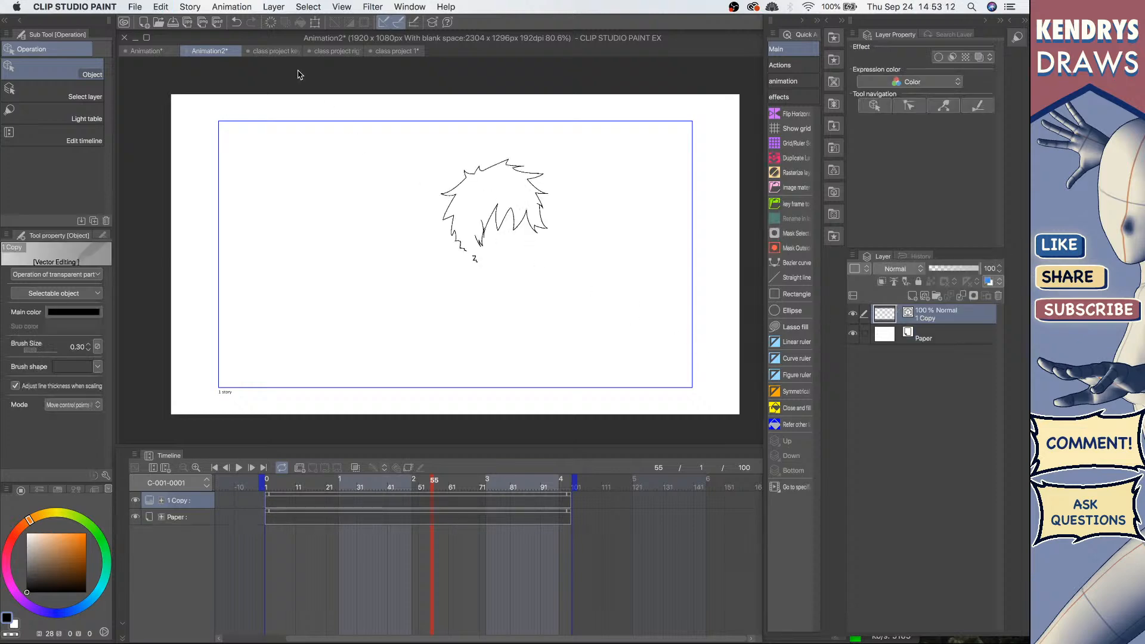
Step: Return to class project 1, collapse the hair cel folder, and copy the face's Layer 2
left_click(341, 52)
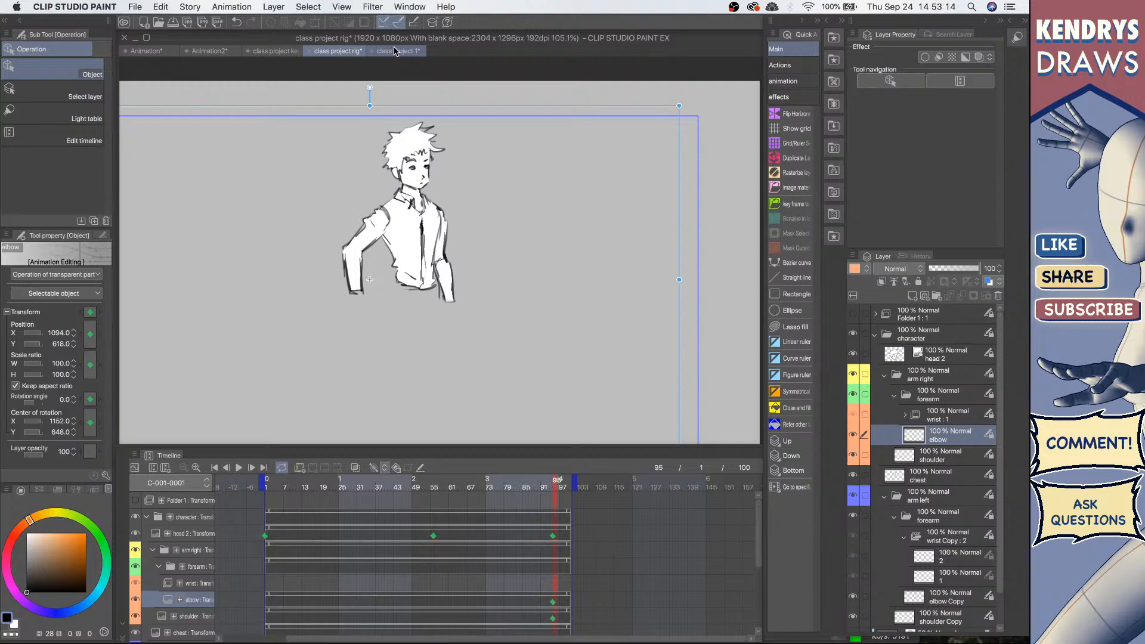
left_click(393, 51)
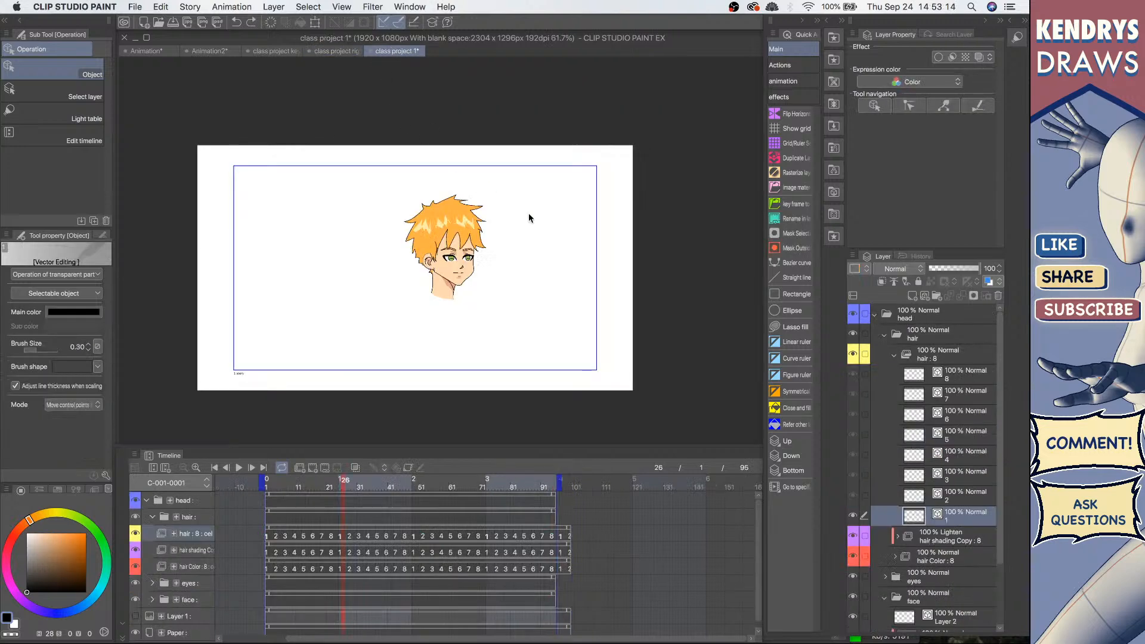
left_click(894, 355)
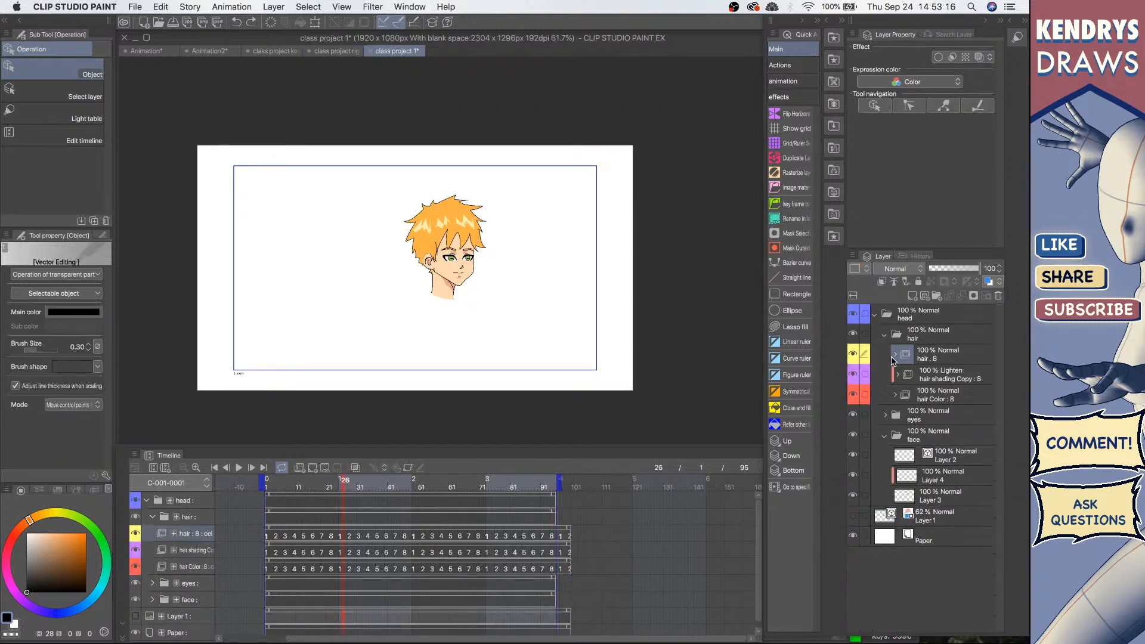
left_click(854, 435)
left_click(854, 436)
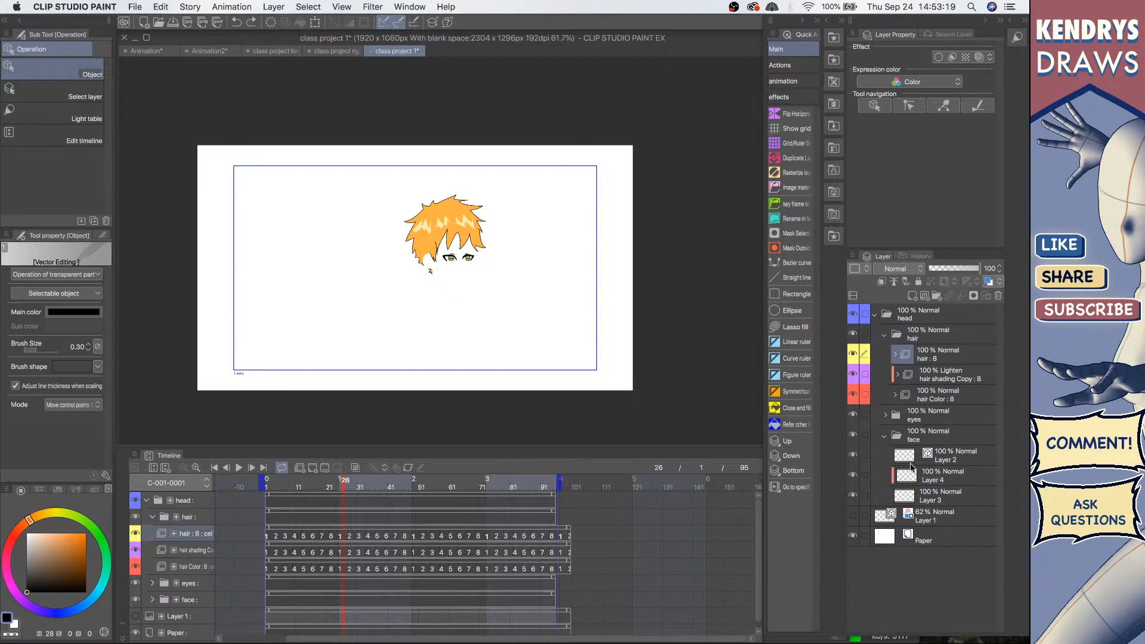
left_click(854, 456)
left_click(854, 456)
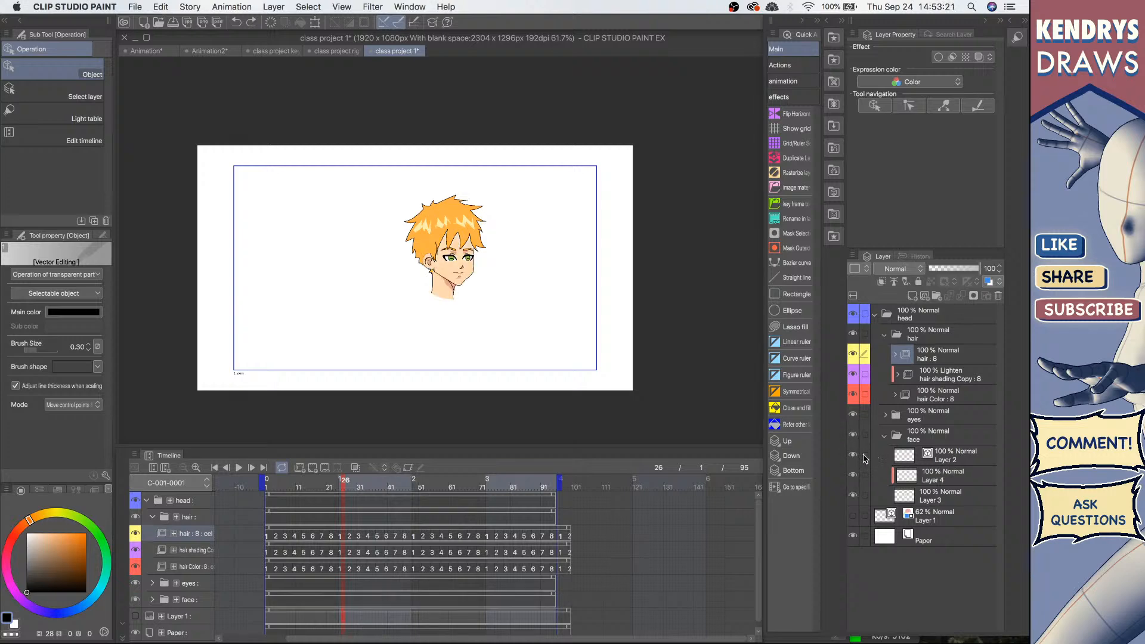
left_click(946, 461)
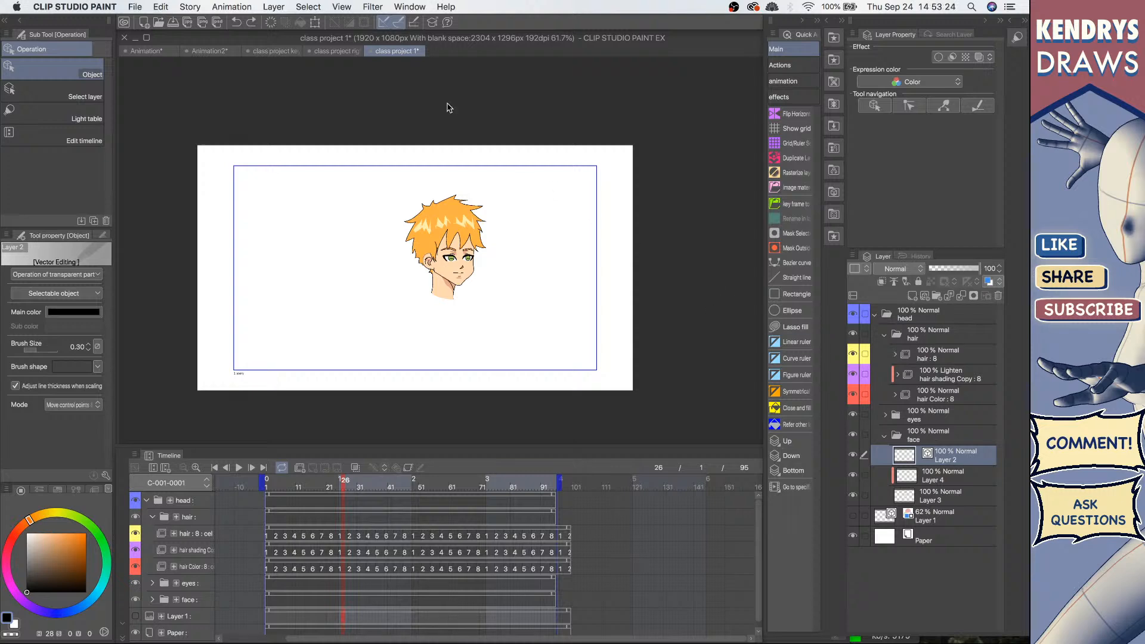
Step: Paste the face line layer into the Animation2 document
left_click(210, 51)
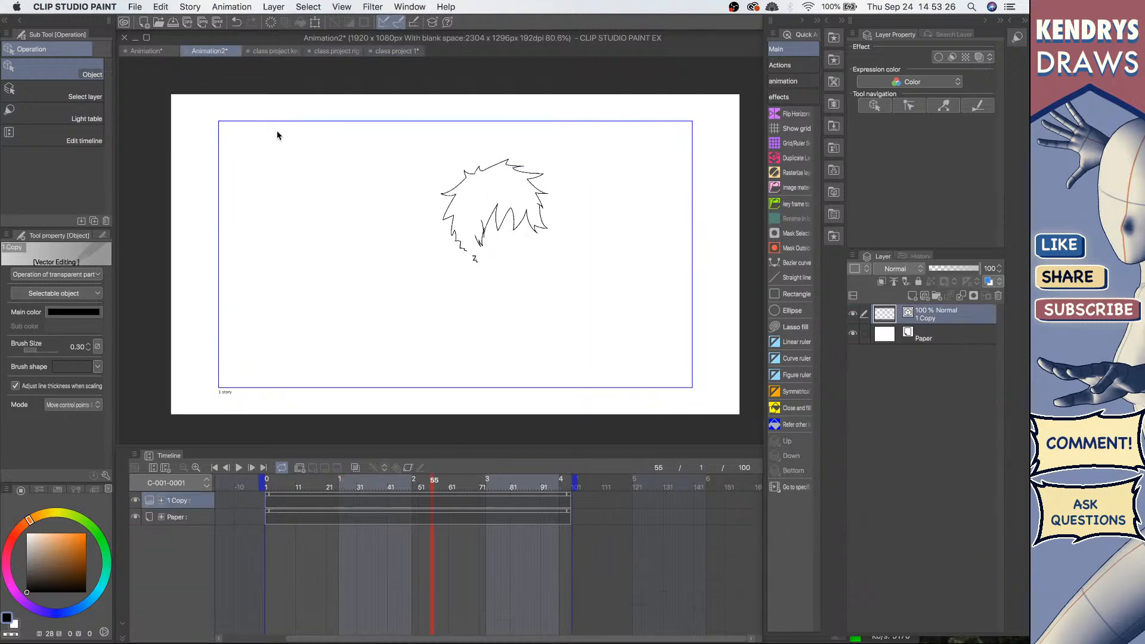
key("super+v")
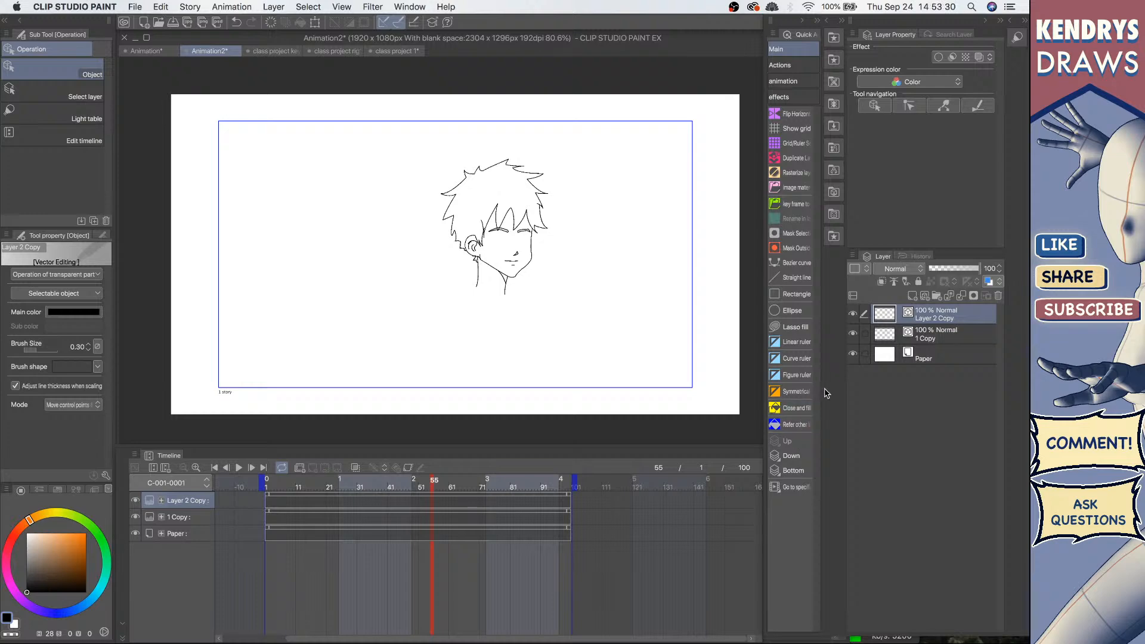
mouse_move(534, 211)
left_mouse_down()
mouse_move(547, 220)
mouse_move(482, 240)
mouse_move(502, 232)
mouse_move(519, 260)
mouse_move(543, 270)
left_mouse_up()
left_click(854, 318)
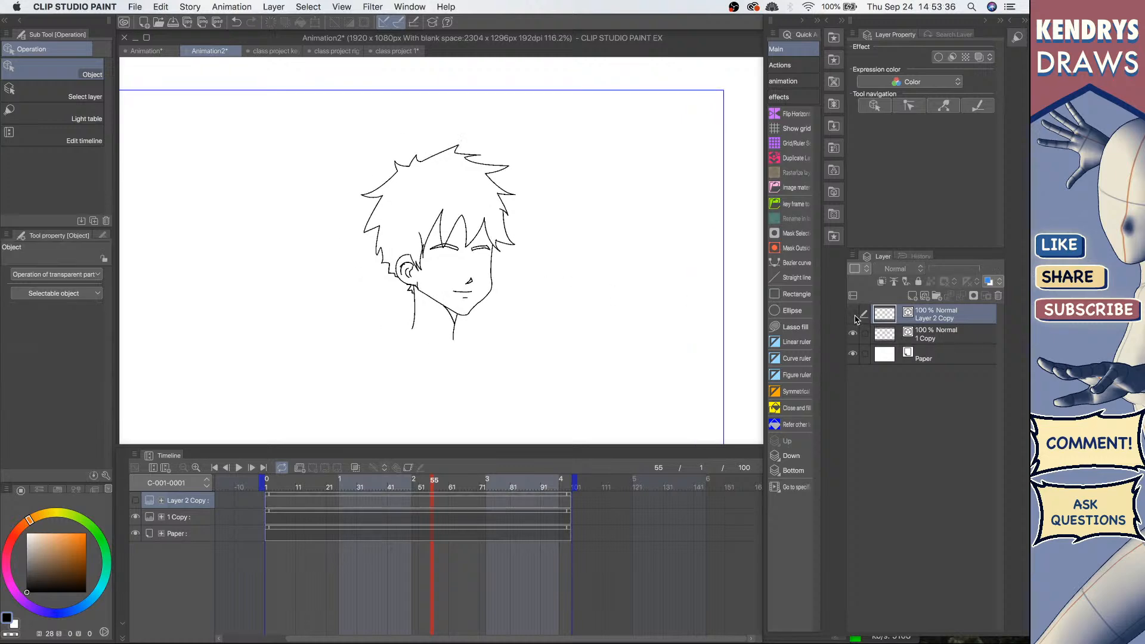
left_click(853, 318)
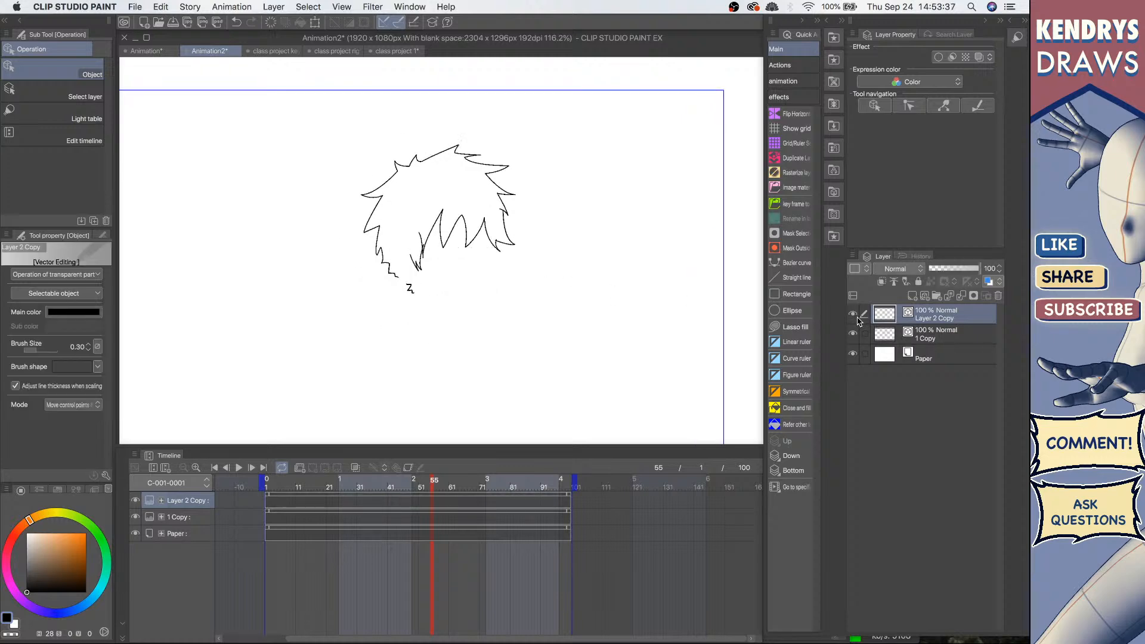
Step: Rename the pasted layers face and hair, placing the face layer below the hair layer
double_click(937, 322)
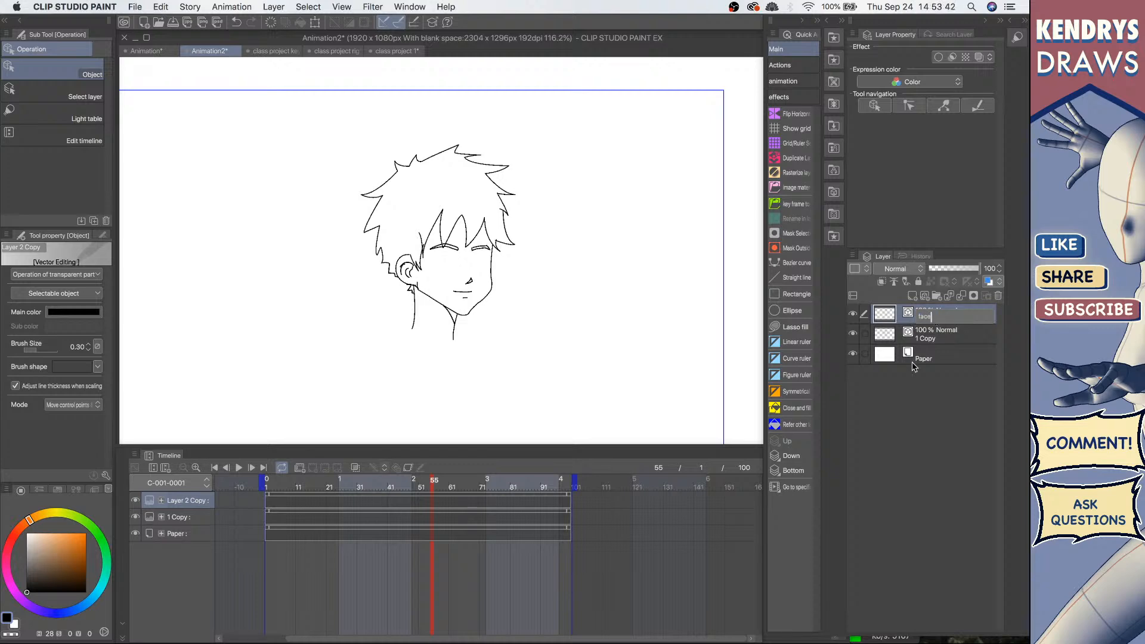
key("Return")
left_click_drag(942, 315, 948, 334)
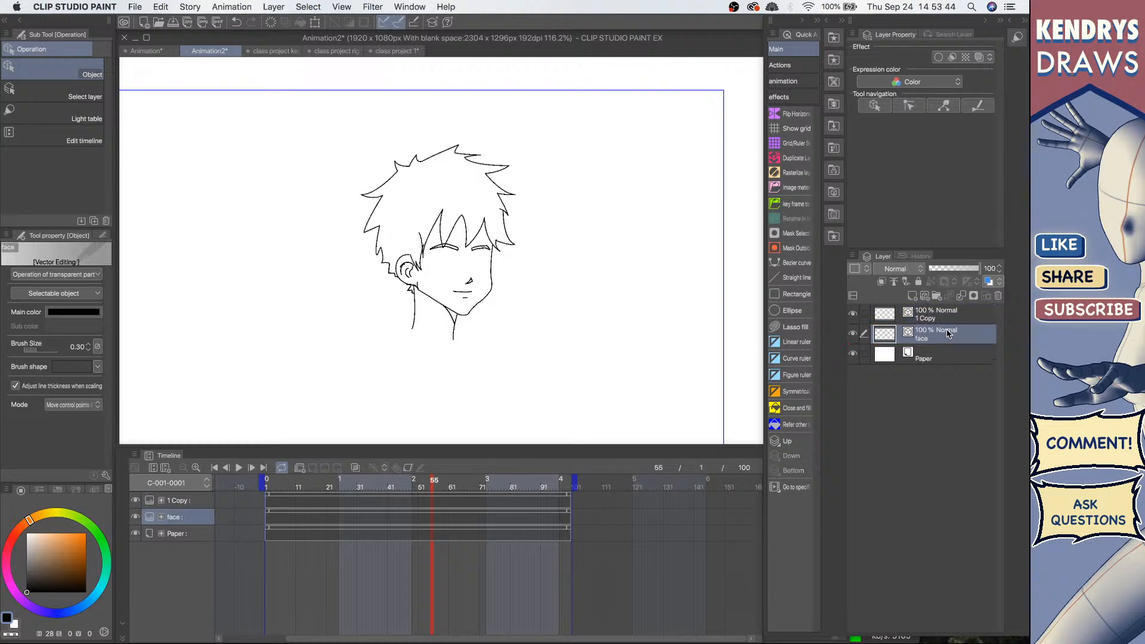
double_click(940, 319)
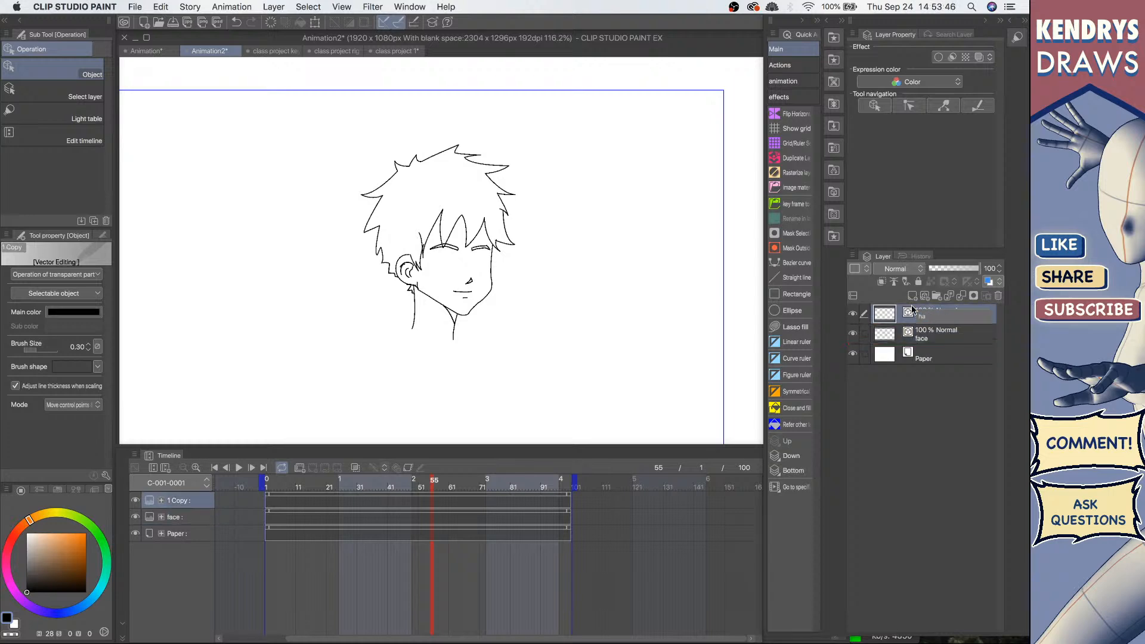
type("hair")
key("Return")
Step: Put the hair layer into a new animation folder and assign hair as the cel at frame 1
left_click(300, 469)
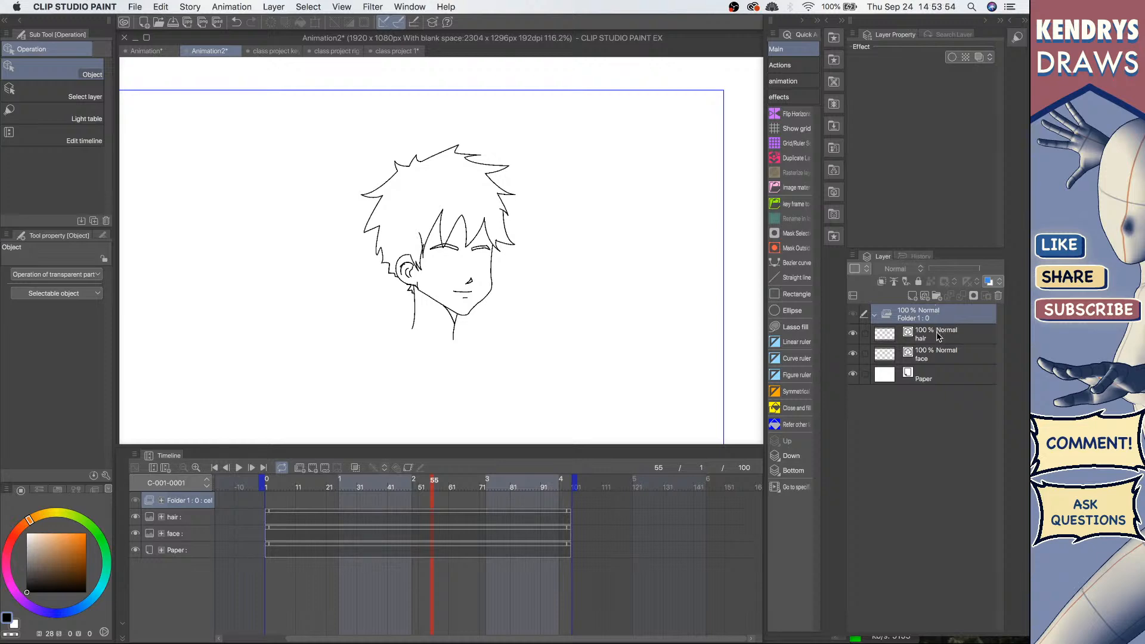
left_click_drag(937, 337, 934, 313)
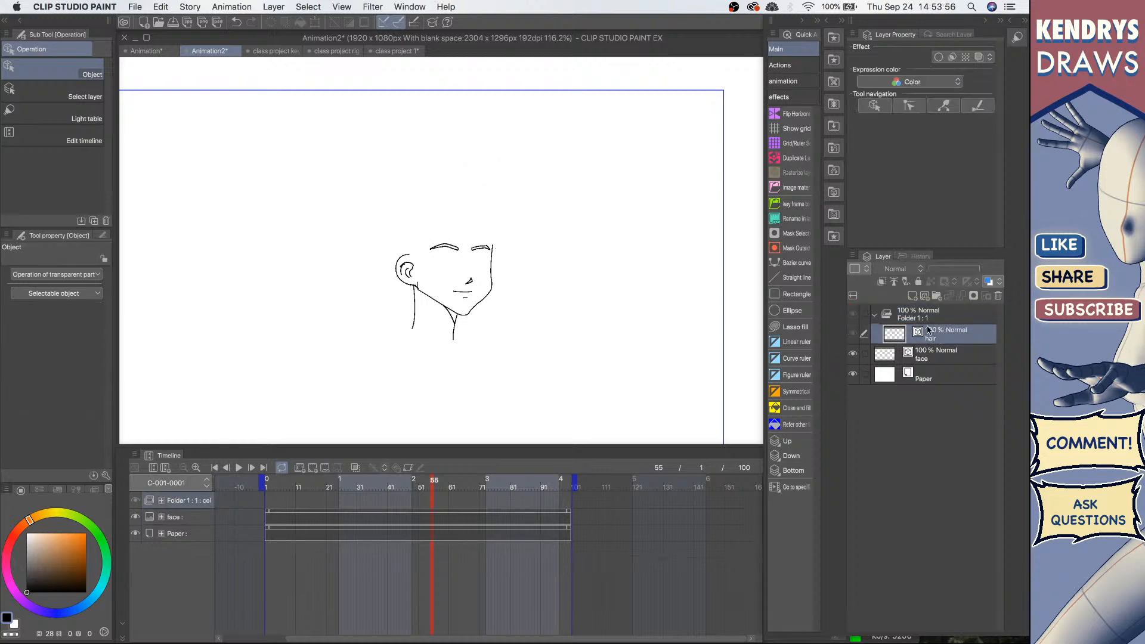
left_click(271, 486)
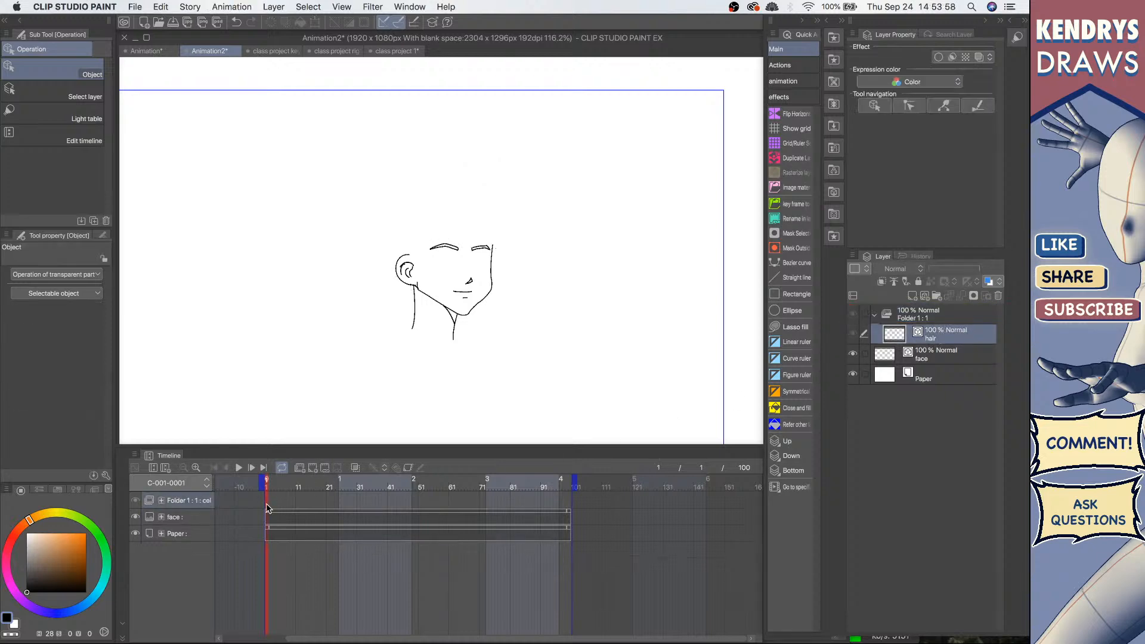
right_click(266, 505)
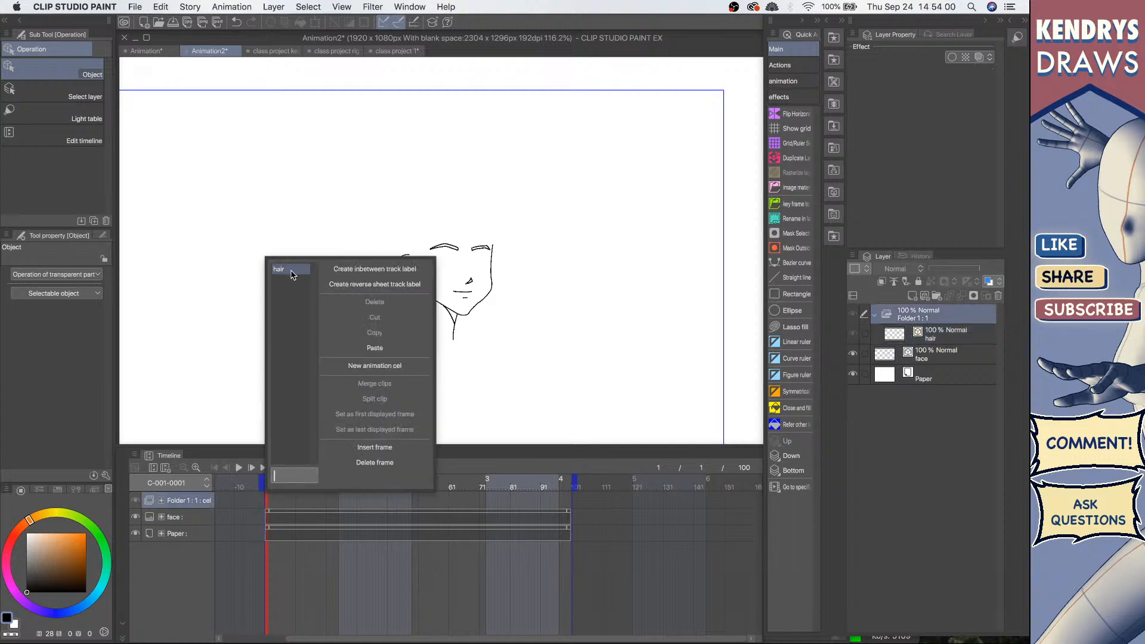
left_click(285, 271)
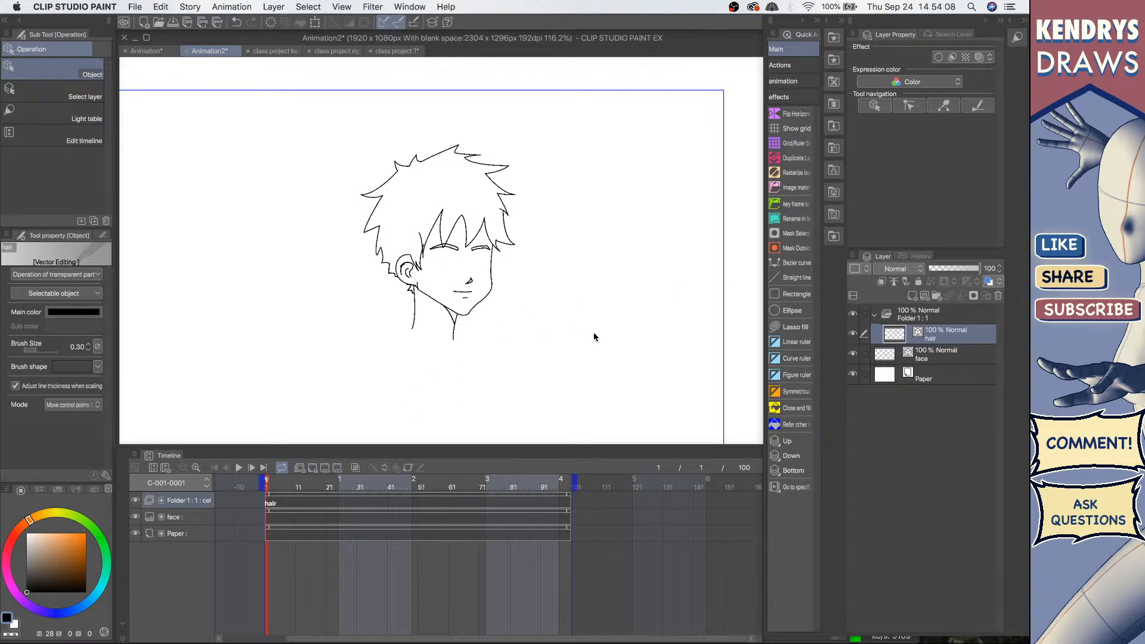
Step: Rename the hair layer inside the animation folder to 1
double_click(936, 338)
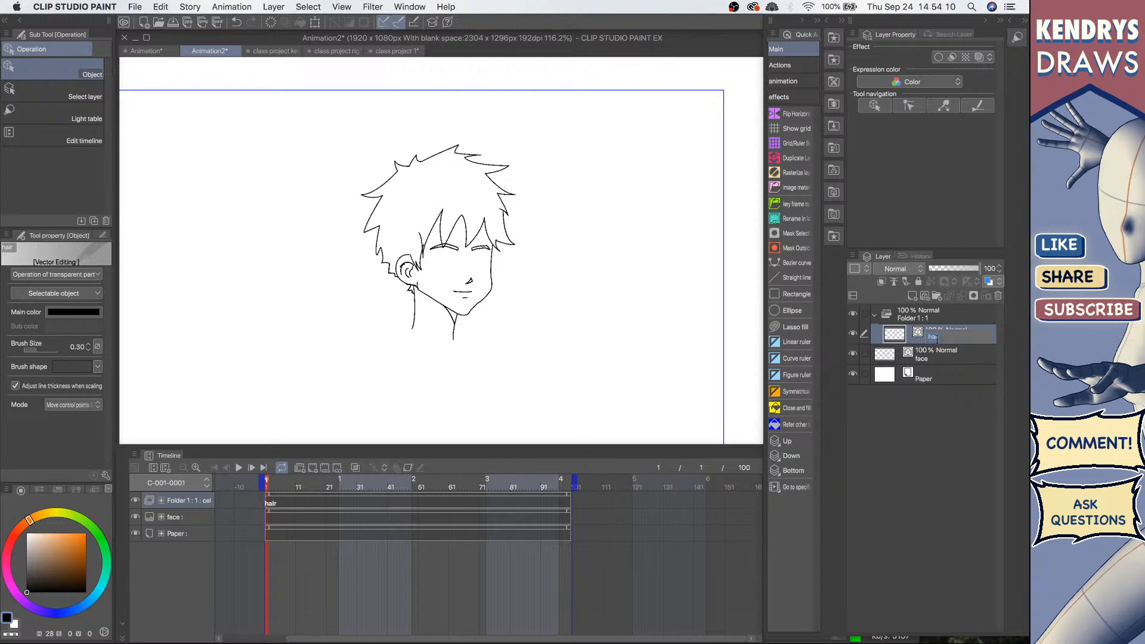
type("1")
key("Return")
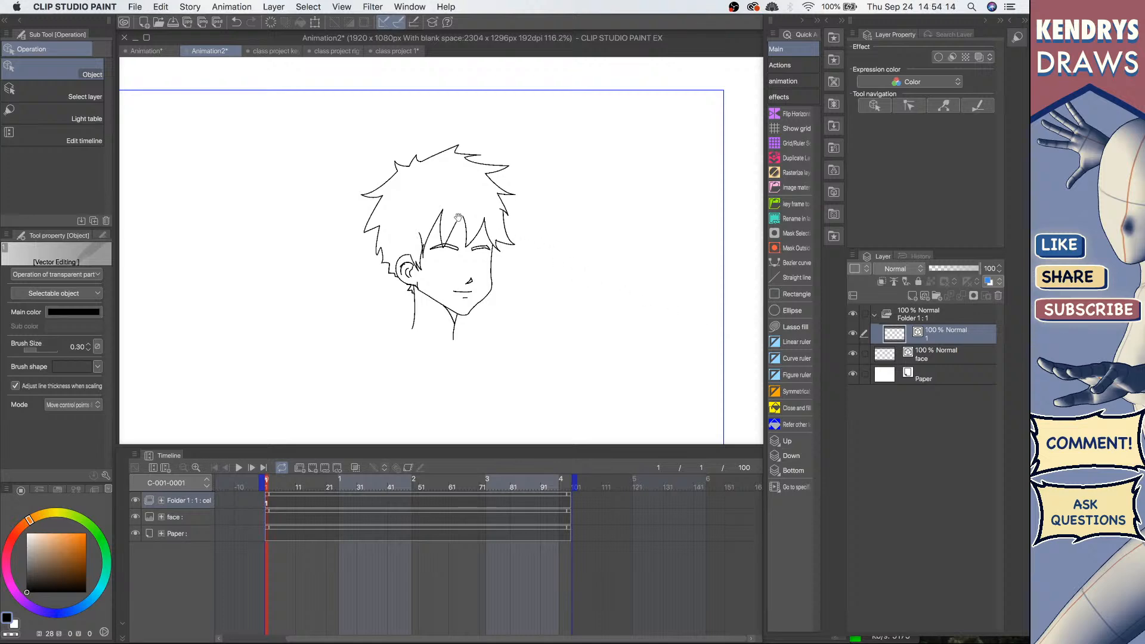
Step: Duplicate cel 1 by copying and pasting it as a new layer 2 in the animation folder
scroll(457, 256, "up", 5)
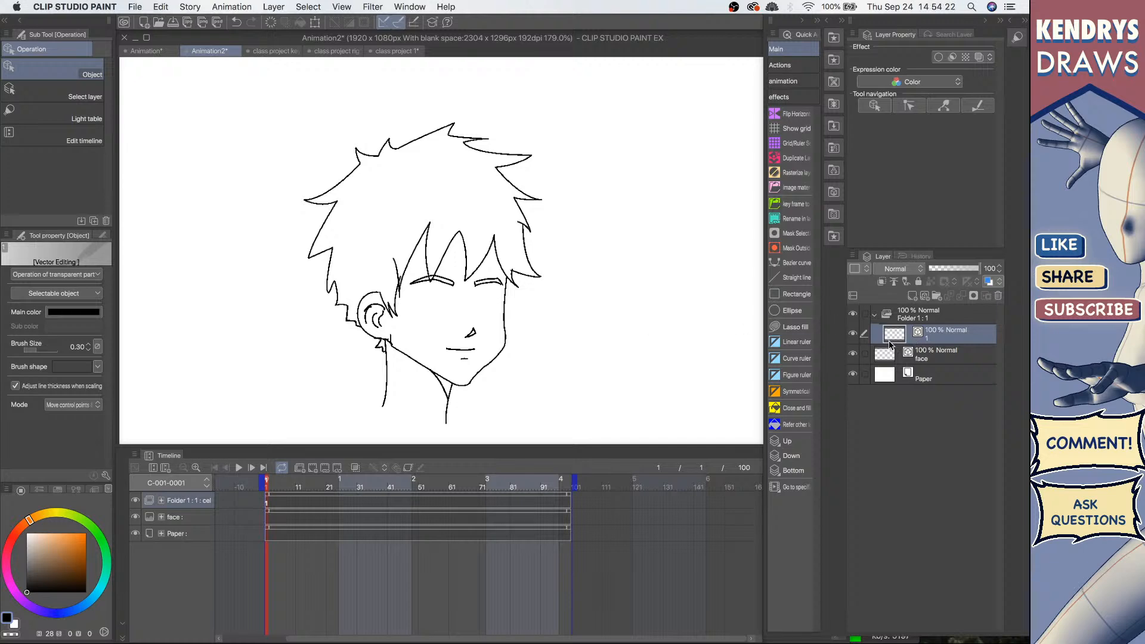
left_click(522, 155)
mouse_move(531, 156)
left_mouse_down()
mouse_move(525, 140)
mouse_move(545, 152)
left_mouse_up()
key("super+z")
key("super+v")
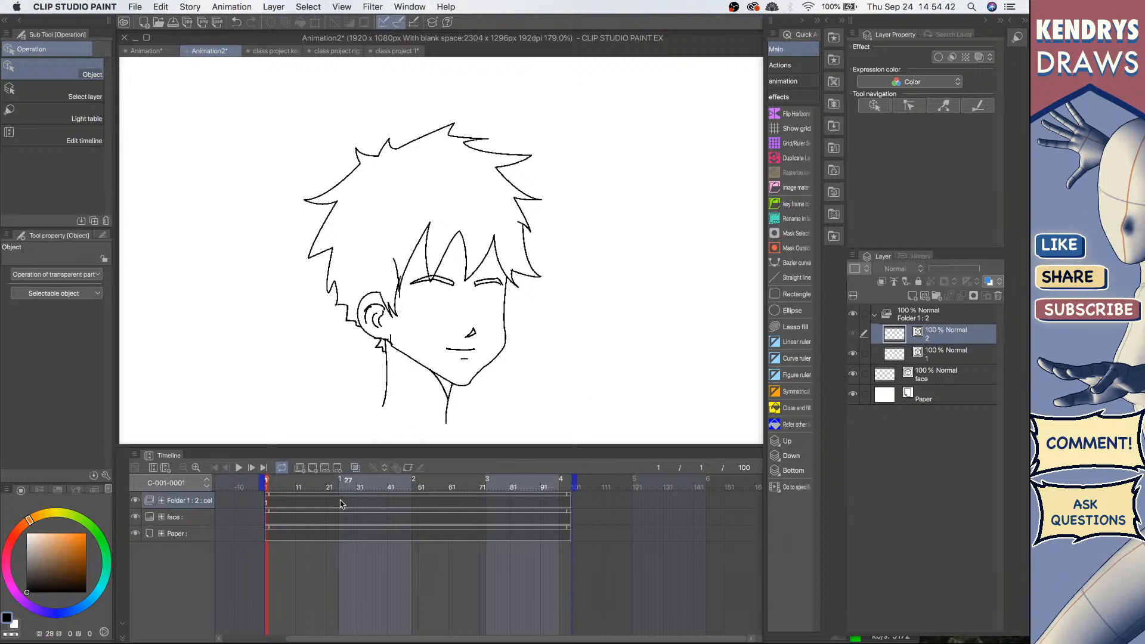
Step: Assign cel 2 at frame 4 of the hair animation folder track
left_click(284, 499)
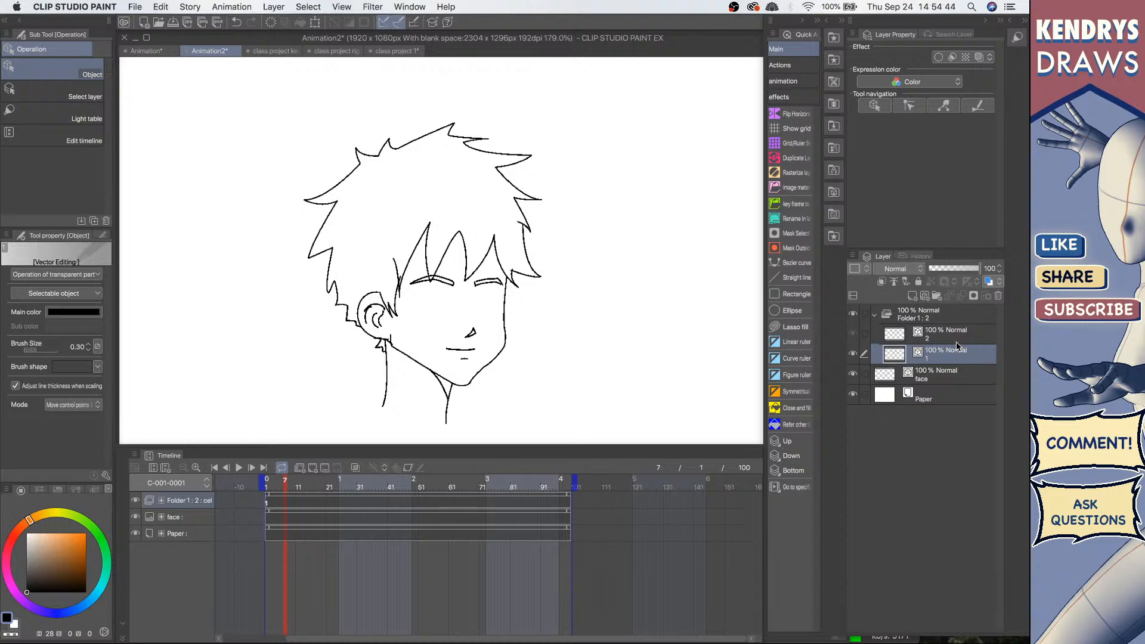
left_click(274, 505)
right_click(275, 505)
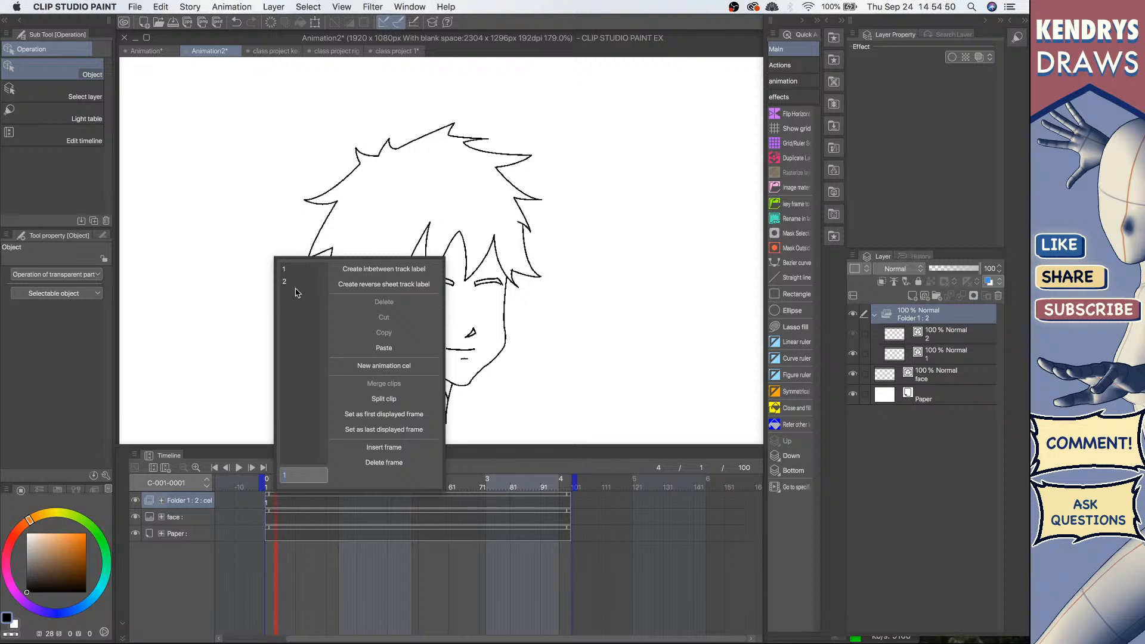
left_click(355, 502)
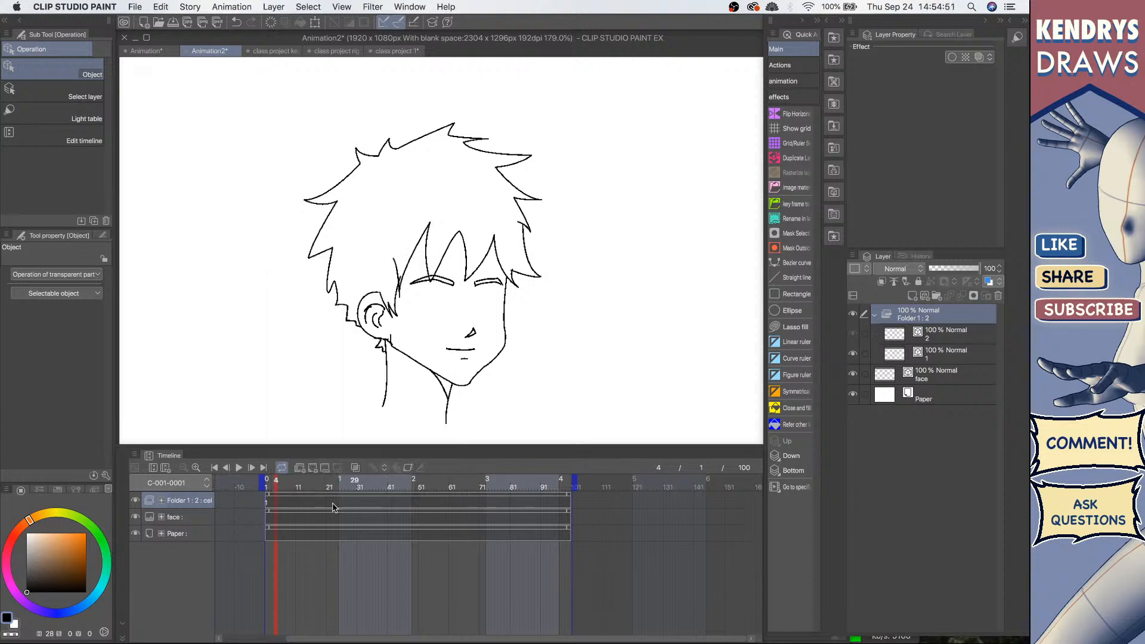
right_click(275, 506)
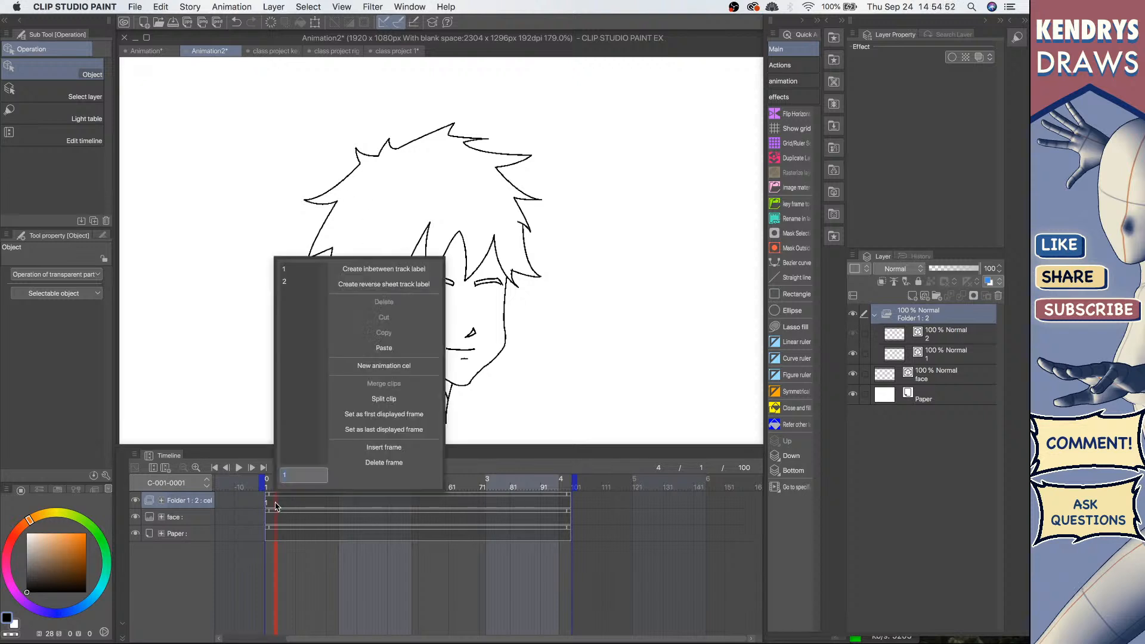
left_click(293, 284)
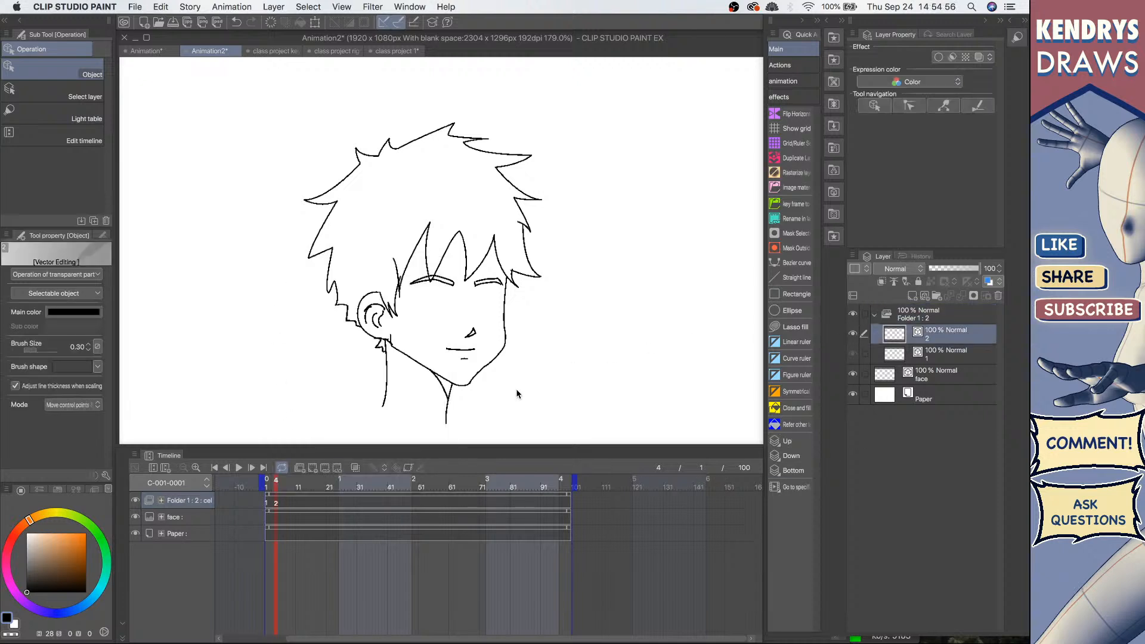
Step: Turn on onion skin and select the Pinch vector line correction tool
left_click(268, 503)
left_click(276, 503)
left_click(942, 357)
left_click(952, 339)
left_click(355, 469)
left_click(945, 107)
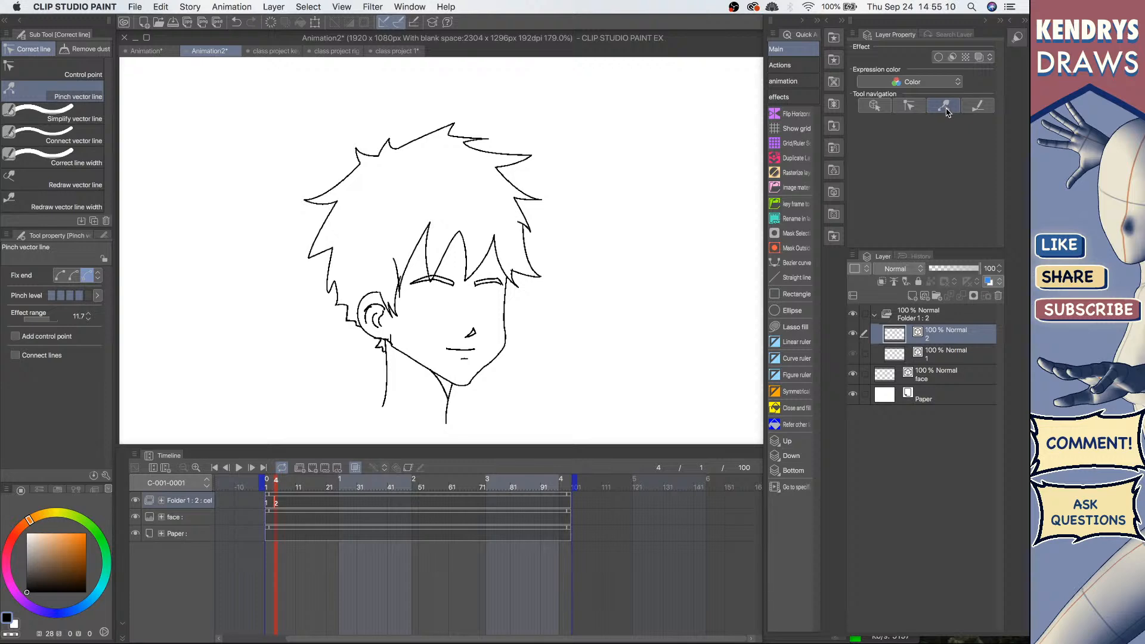
Step: Pinch the hair lines on cel 2, checking them against frame 1
mouse_move(535, 154)
left_mouse_down()
mouse_move(526, 128)
mouse_move(537, 146)
left_mouse_up()
key("super+z")
left_click_drag(498, 178, 477, 213)
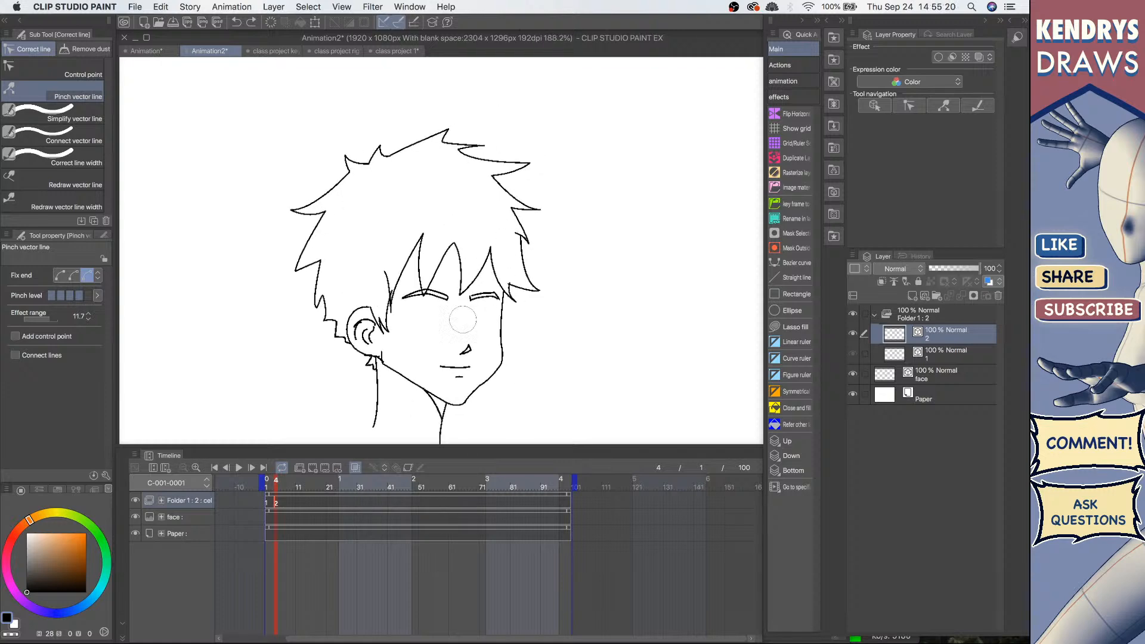
left_click(268, 506)
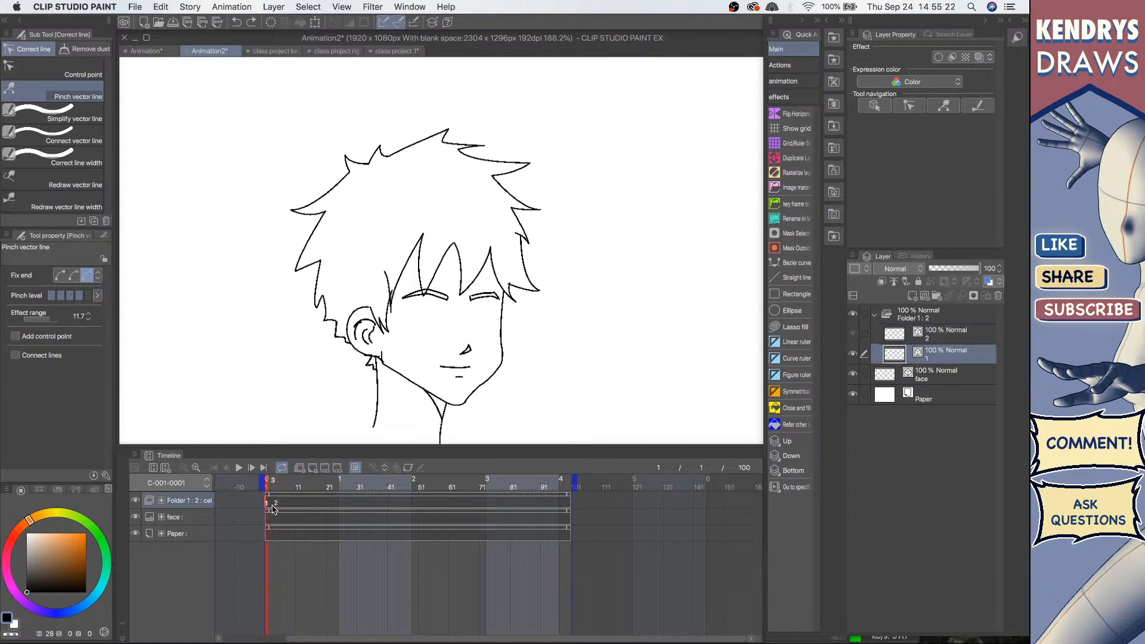
left_click(277, 504)
left_click_drag(530, 170, 531, 160)
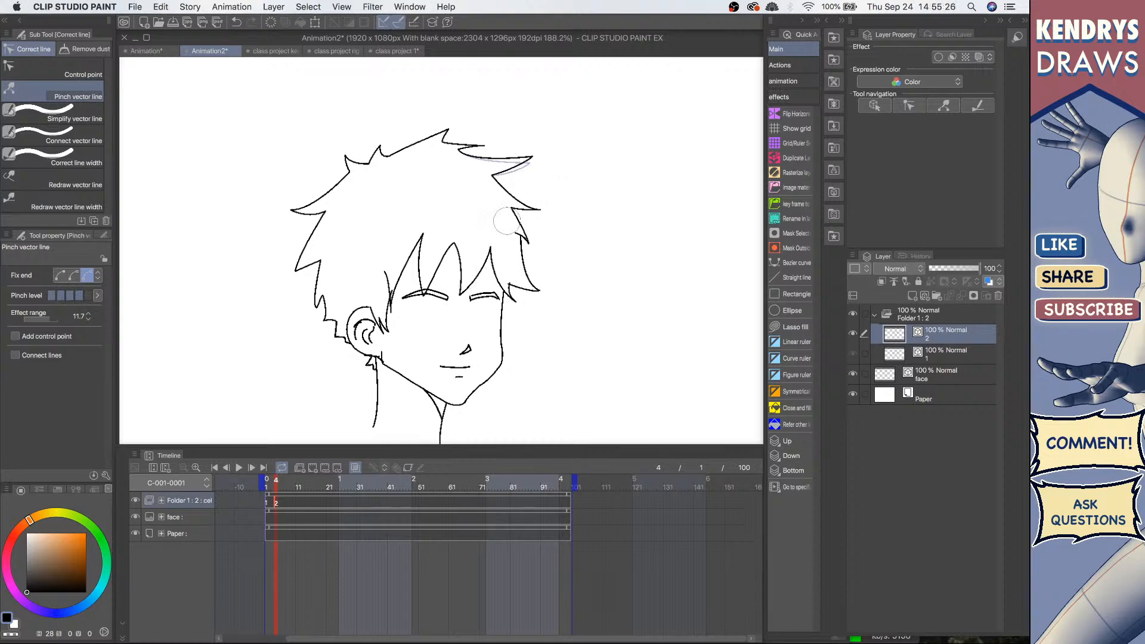
key("super+z")
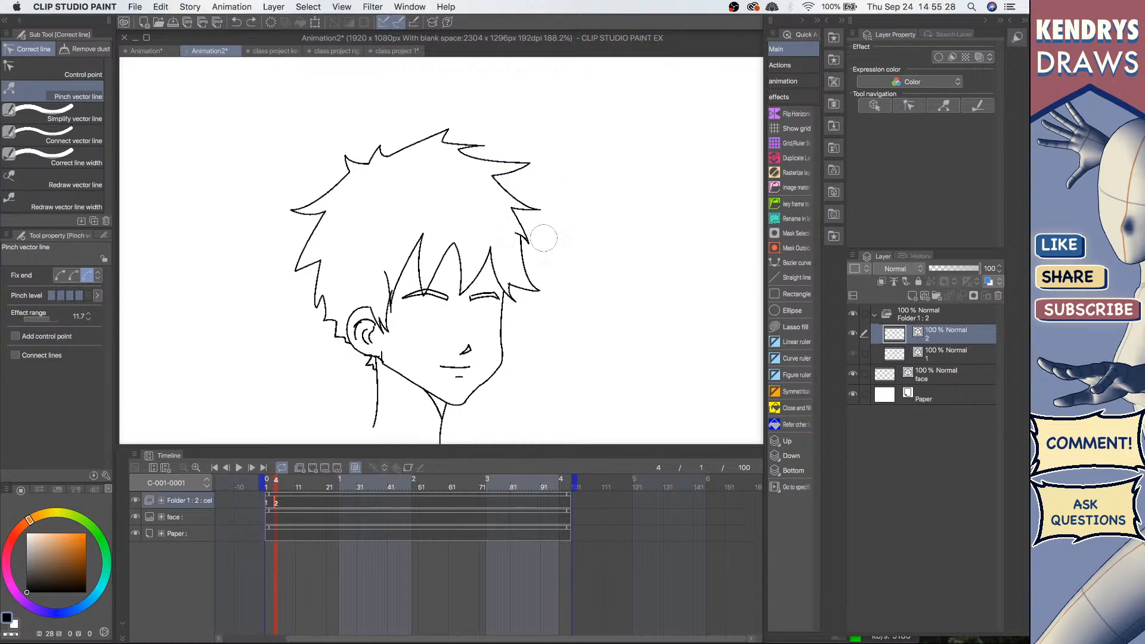
left_click(854, 334)
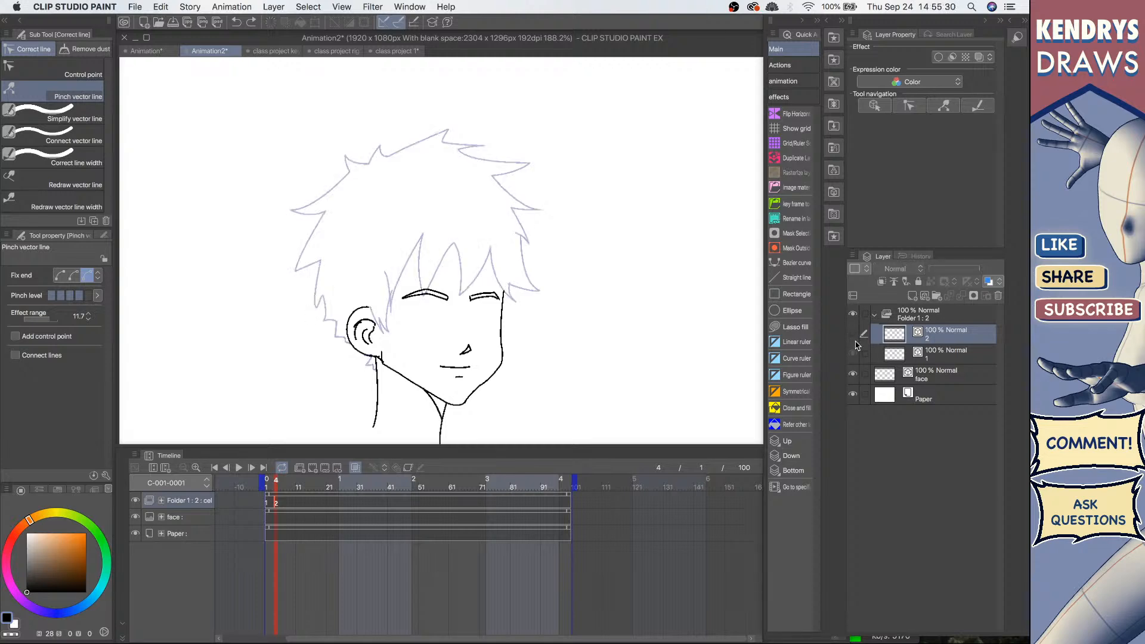
left_click(854, 335)
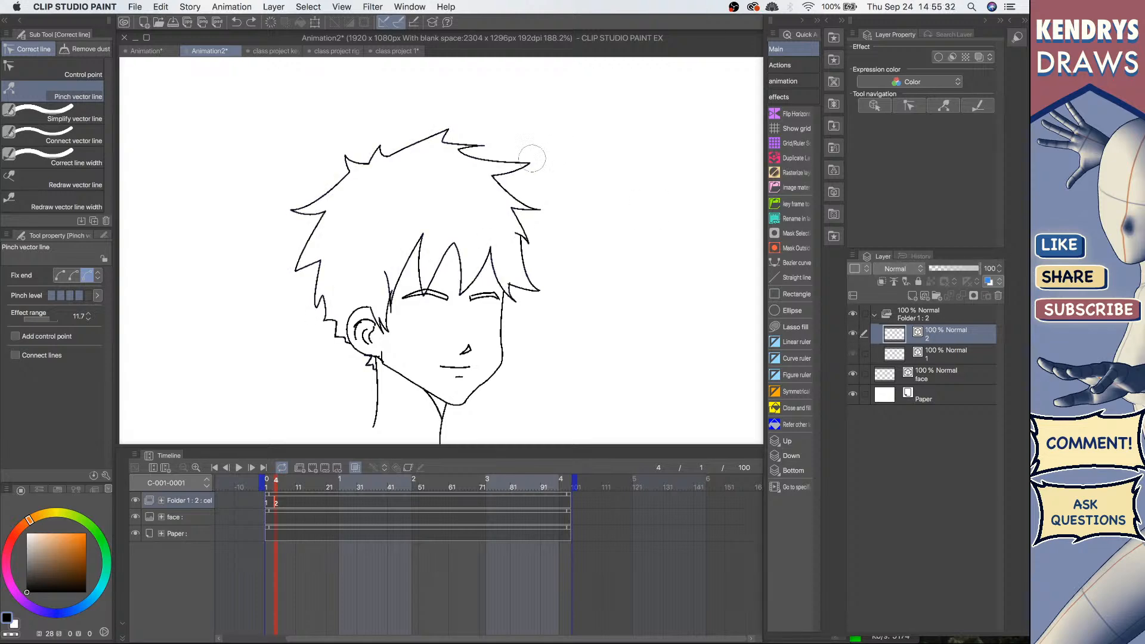
Step: Pinch the spiky hair tips around the head on cel 2 to shift them slightly
left_click_drag(531, 161, 525, 156)
left_click_drag(543, 202, 545, 184)
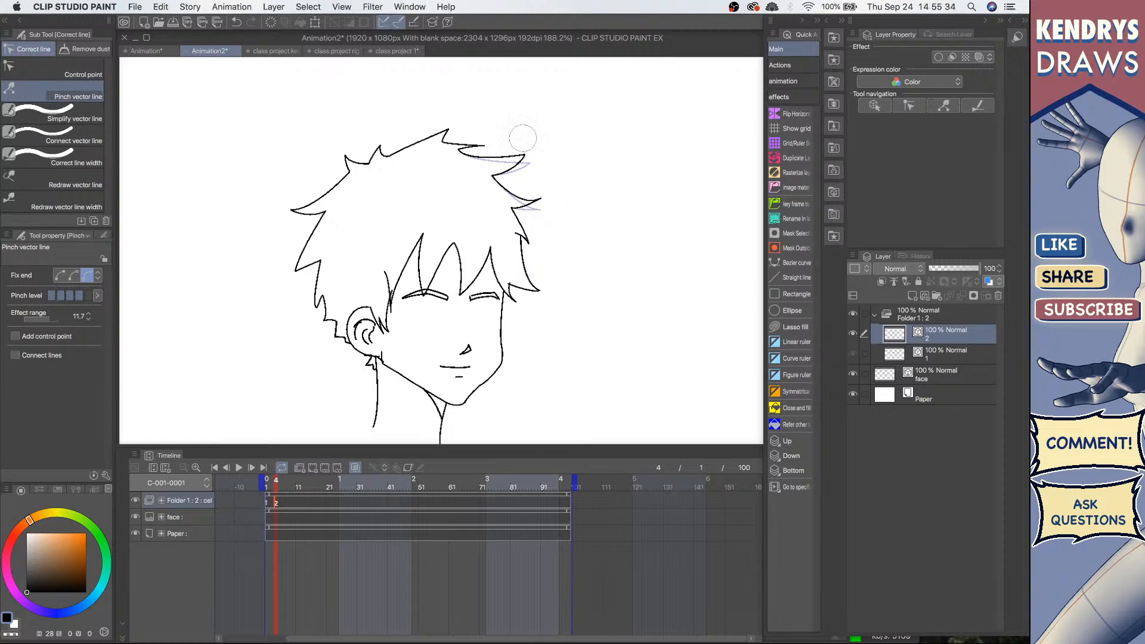
left_click_drag(446, 128, 476, 132)
left_click_drag(381, 139, 341, 158)
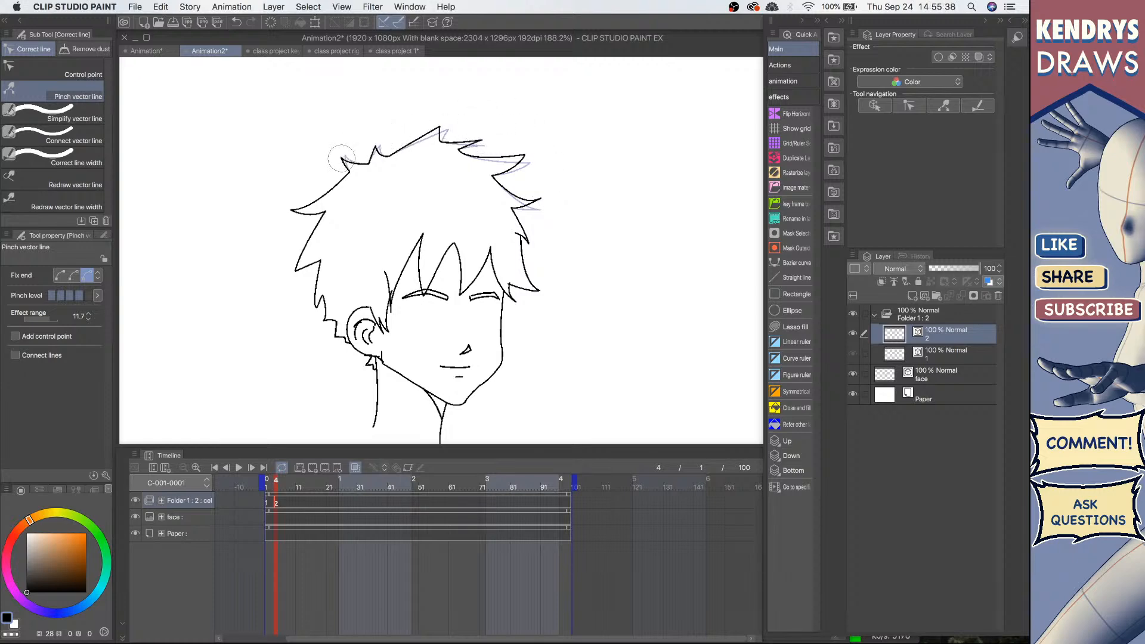
left_click_drag(297, 209, 296, 213)
left_click_drag(533, 238, 534, 234)
left_click_drag(540, 288, 544, 285)
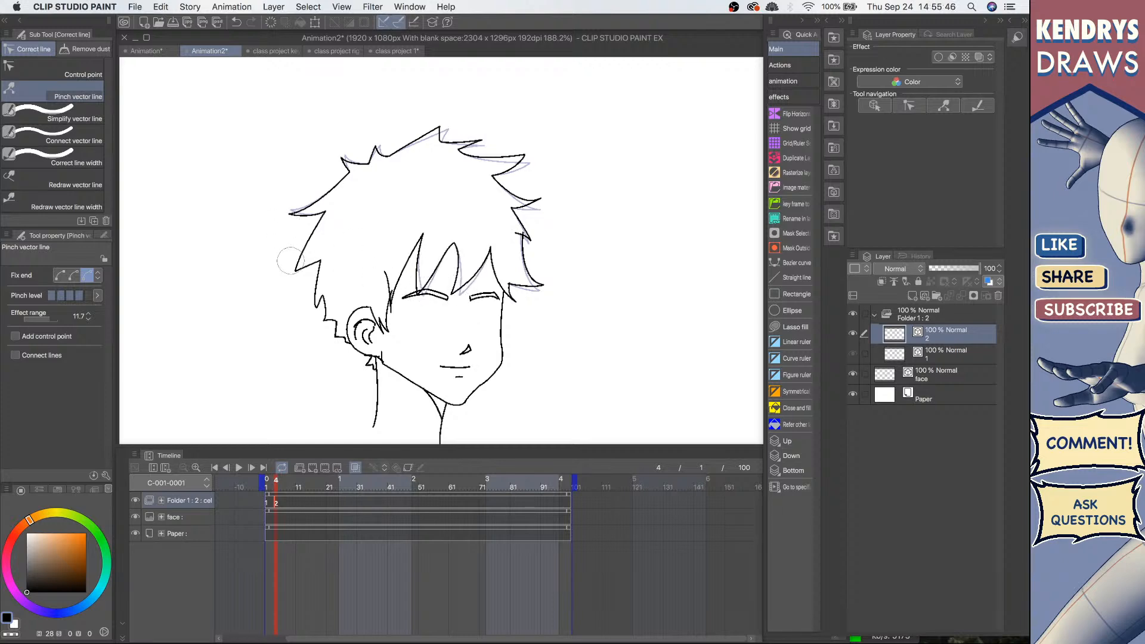
left_click_drag(296, 268, 288, 263)
left_click_drag(316, 303, 311, 304)
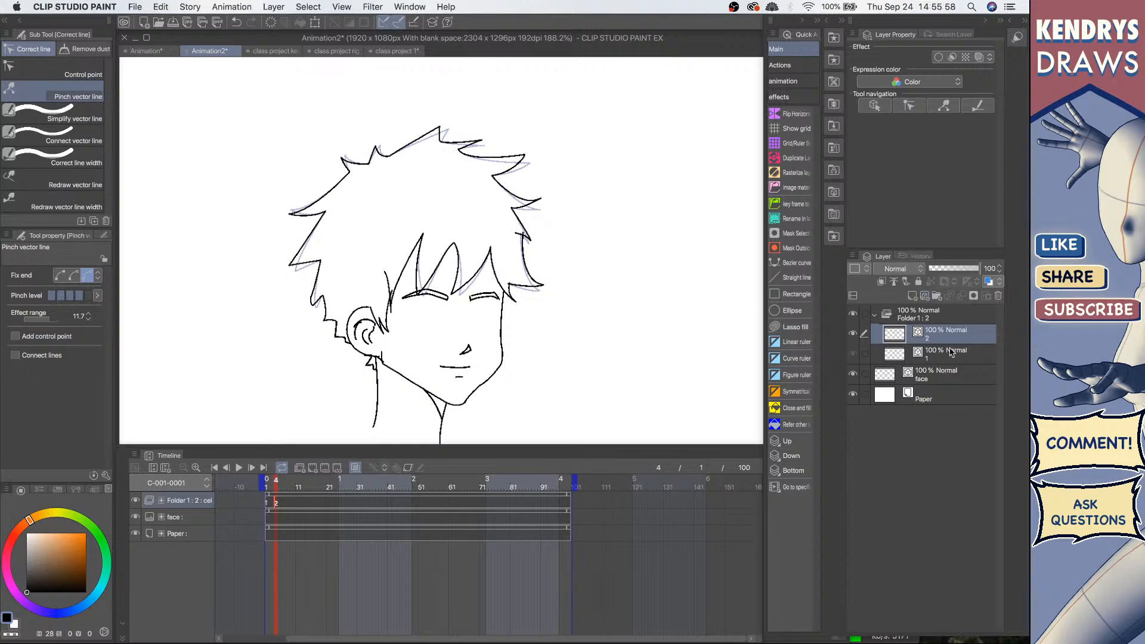
Step: Duplicate cel 2 as a new layer 3 and assign it at frame 8
key("super+c")
key("super+v")
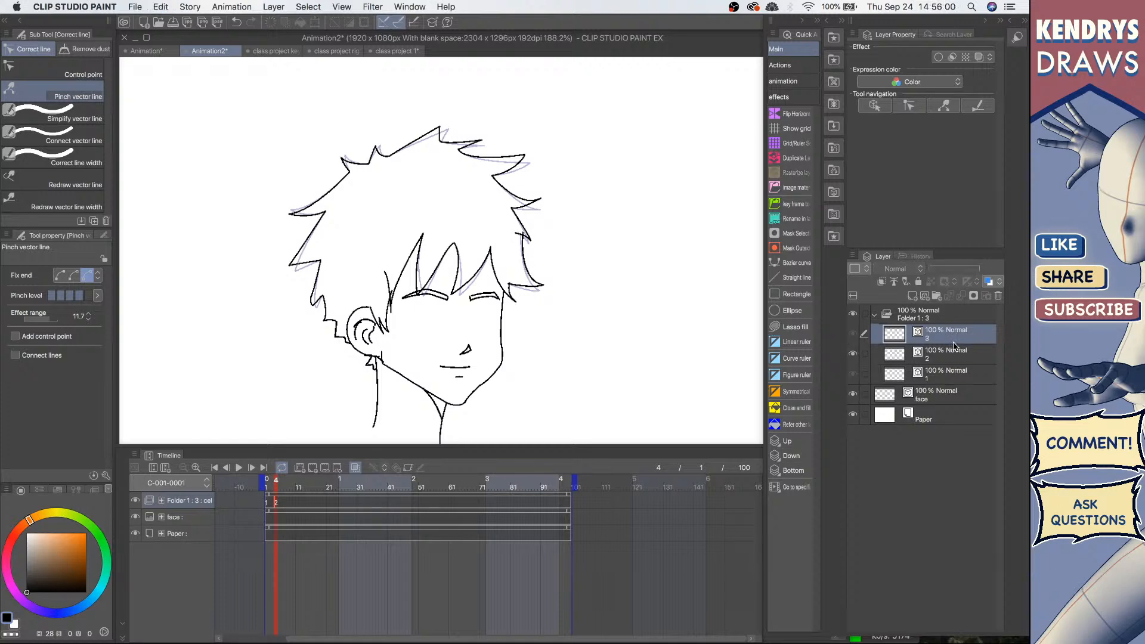
left_click(287, 507)
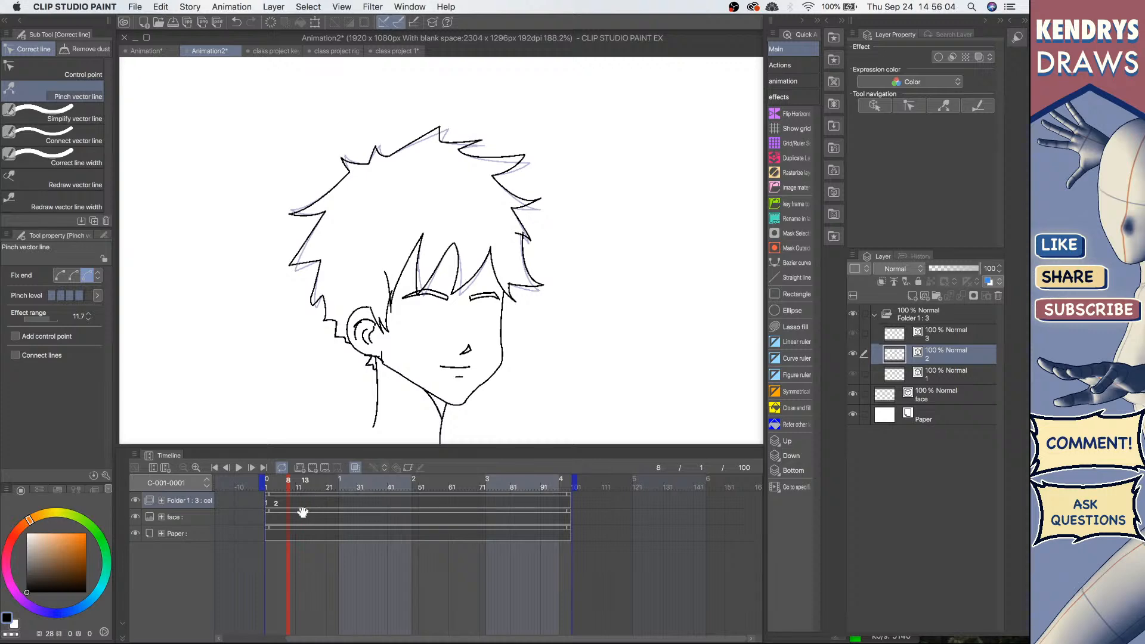
right_click(287, 507)
left_click(304, 294)
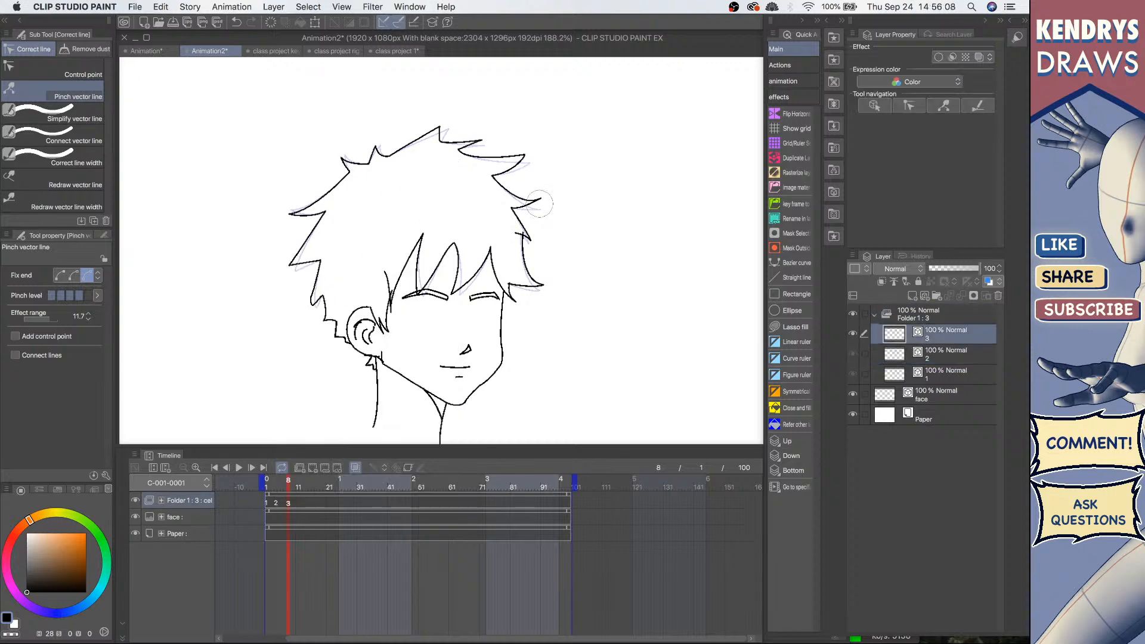
Step: Pinch the hair tips and bangs on cel 3 to shift them further
mouse_move(519, 151)
left_mouse_down()
mouse_move(429, 124)
mouse_move(344, 164)
left_mouse_up()
left_click_drag(298, 214, 293, 220)
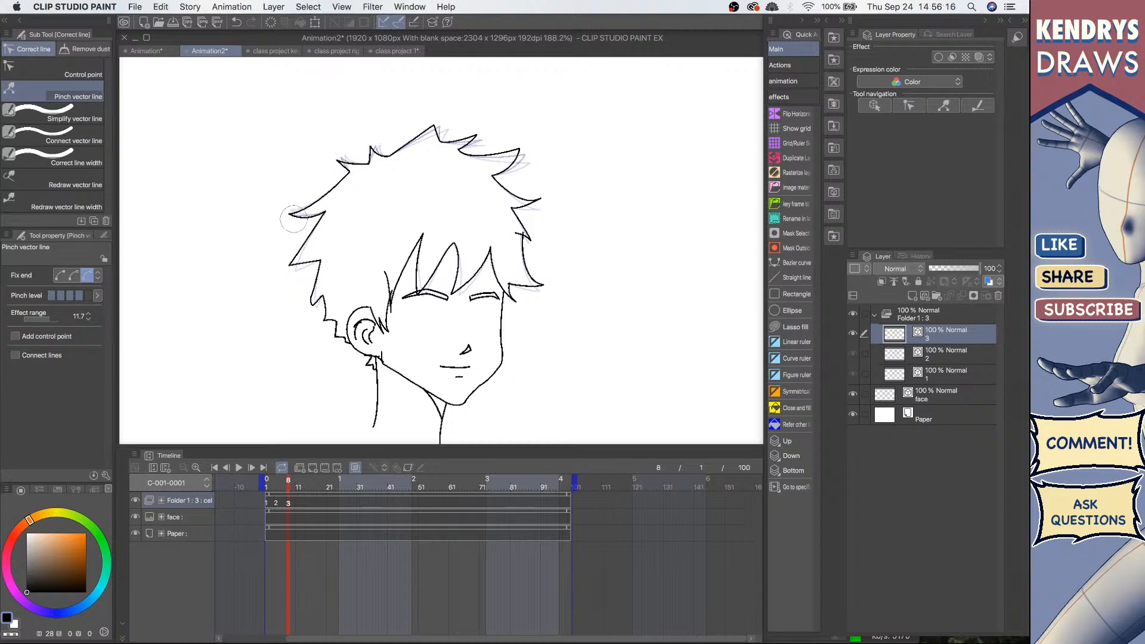
left_click_drag(295, 261, 288, 251)
left_click_drag(313, 300, 309, 299)
mouse_move(419, 293)
left_mouse_down()
mouse_move(411, 287)
mouse_move(451, 289)
left_mouse_up()
left_click_drag(538, 283, 520, 296)
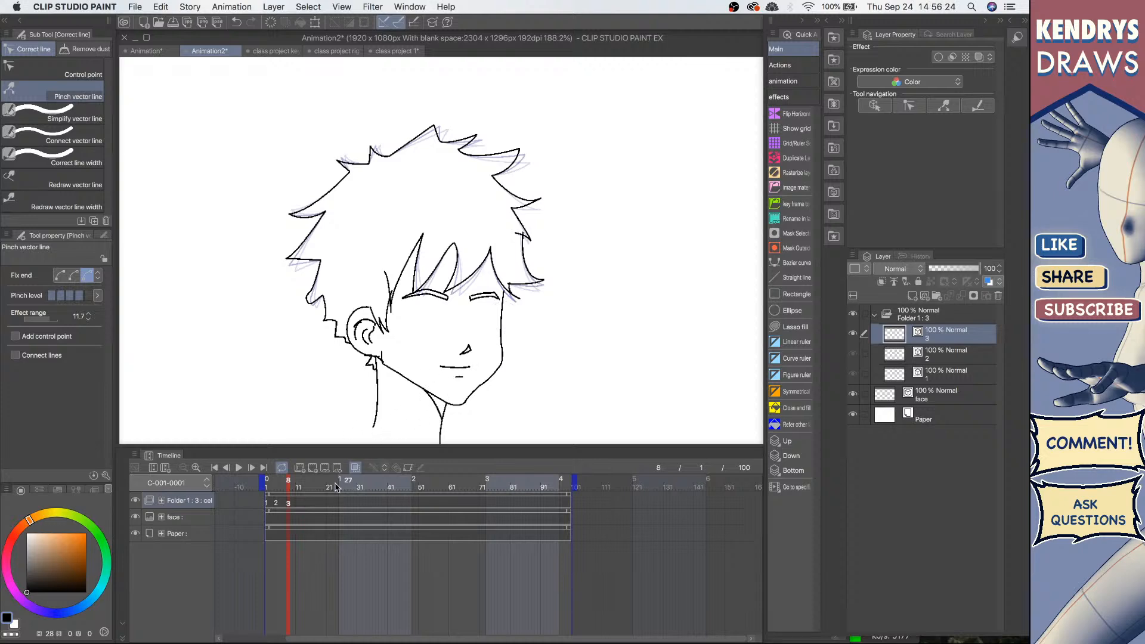
Step: Duplicate cel 3 as a new layer 4 and assign it at frame 12
left_click(301, 506)
key("super+c")
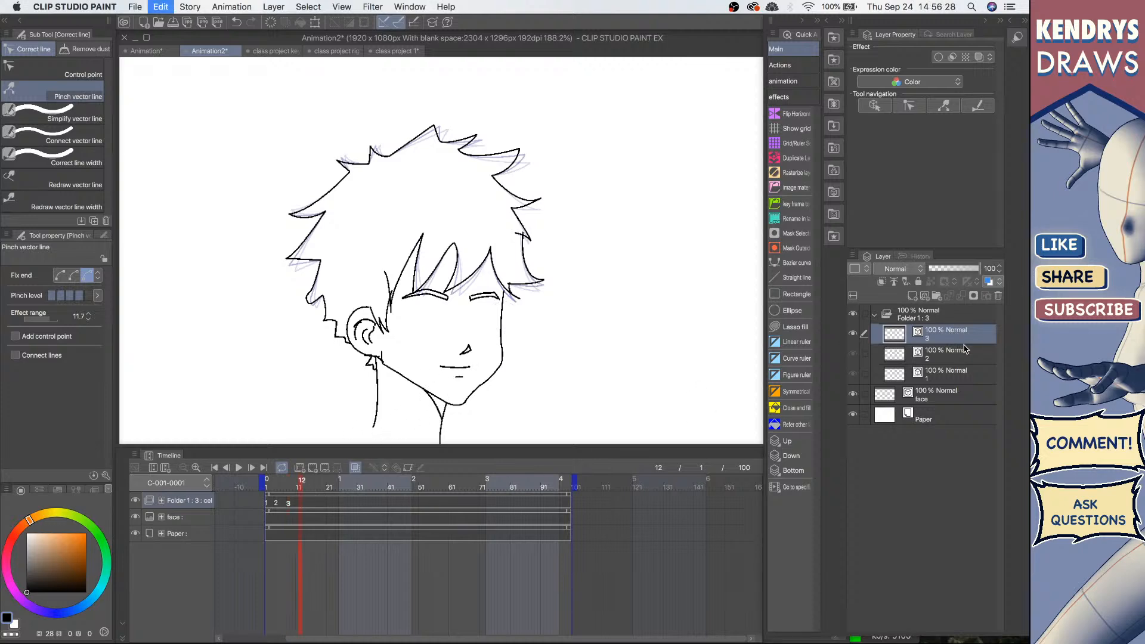
key("super+v")
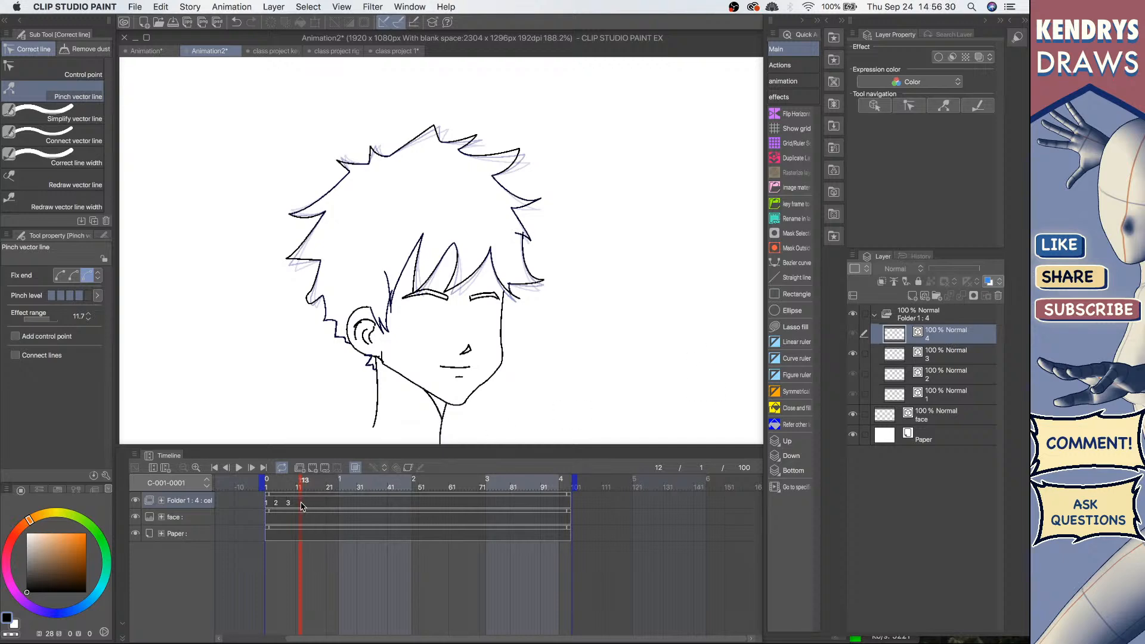
right_click(301, 506)
left_click(330, 306)
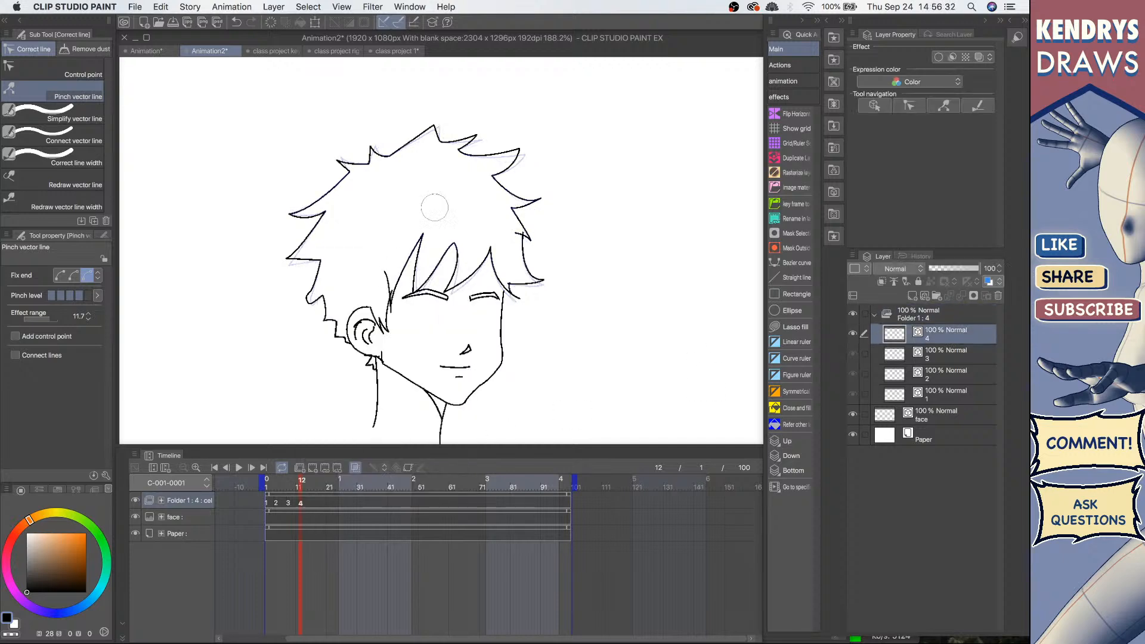
Step: Pinch the hair tips and bangs on cel 4 to continue the sway
left_click_drag(514, 138, 510, 136)
left_click_drag(535, 192, 529, 184)
left_click_drag(477, 132, 427, 124)
left_click_drag(338, 160, 332, 160)
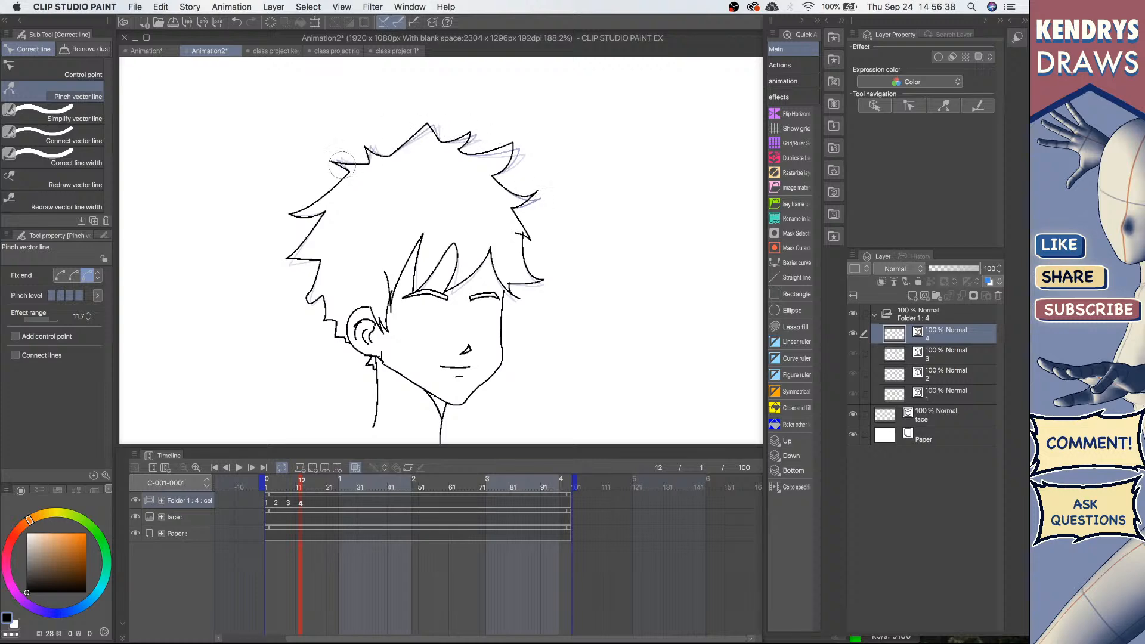
left_click_drag(292, 212, 300, 201)
left_click_drag(289, 257, 286, 251)
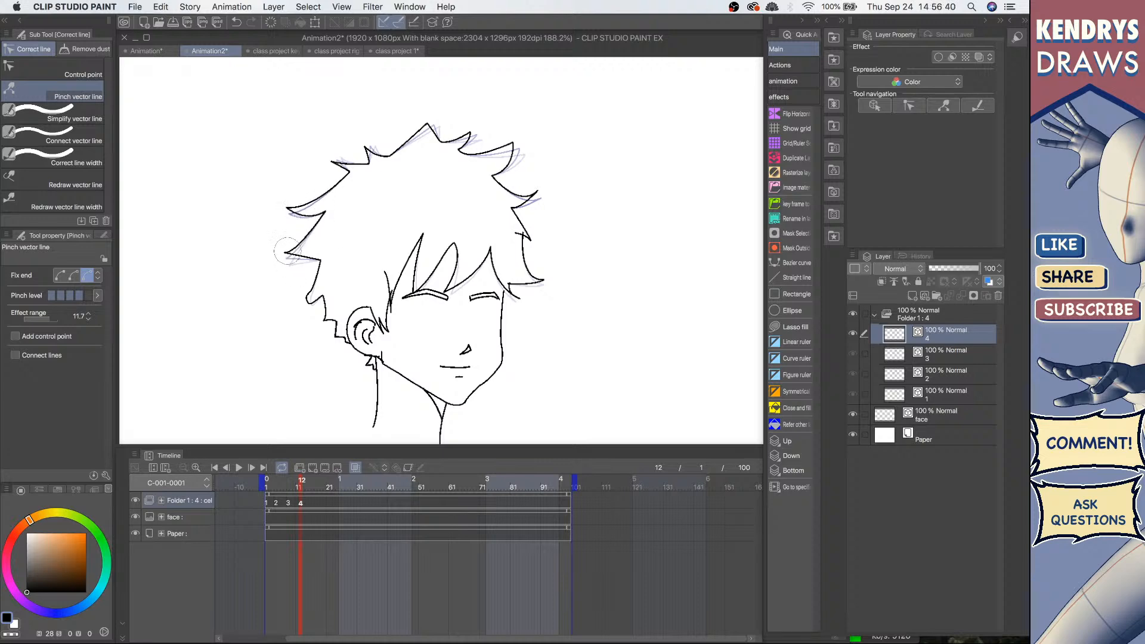
left_click_drag(310, 296, 299, 295)
left_click_drag(454, 281, 443, 285)
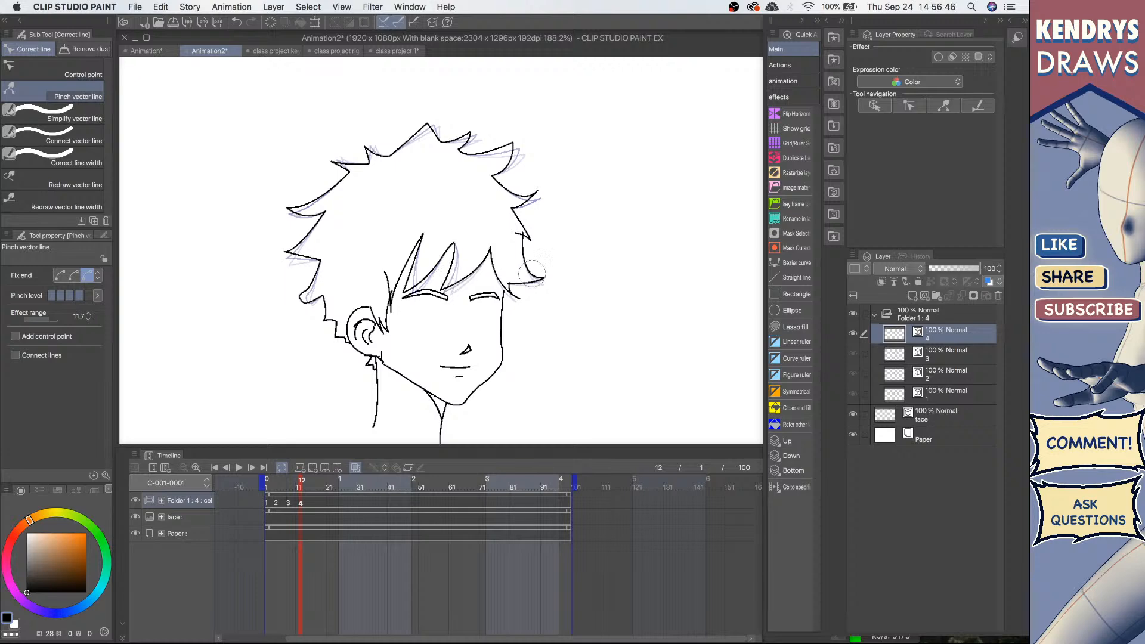
left_click_drag(533, 236, 535, 231)
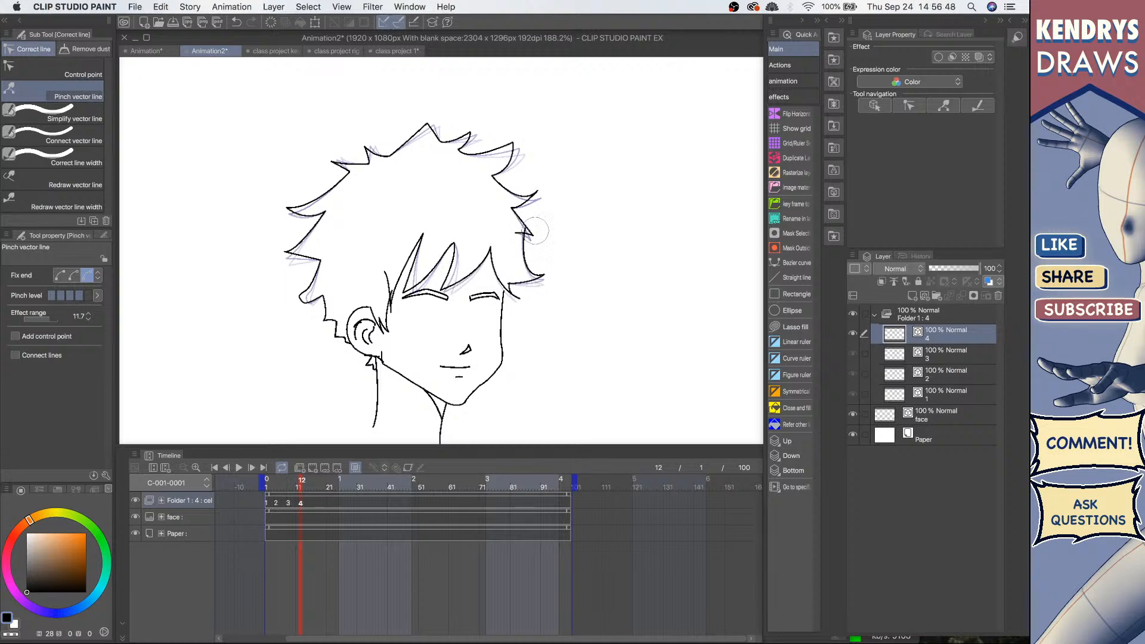
Step: Duplicate cel 4 as a new layer 5 and assign it at frame 18
left_click(319, 504)
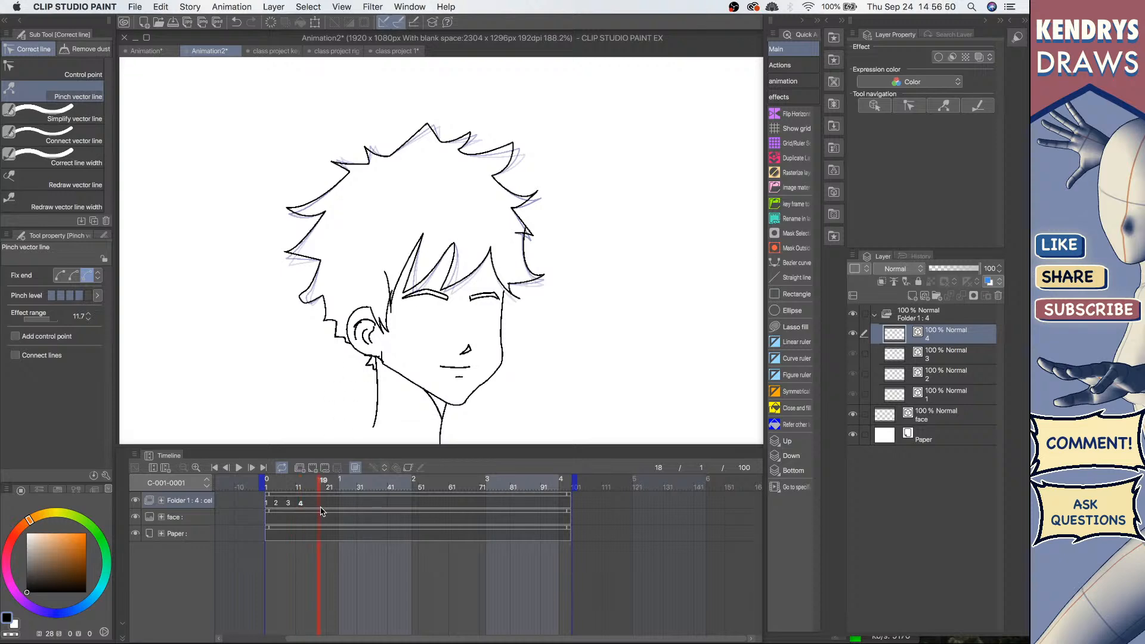
key("super+c")
key("super+v")
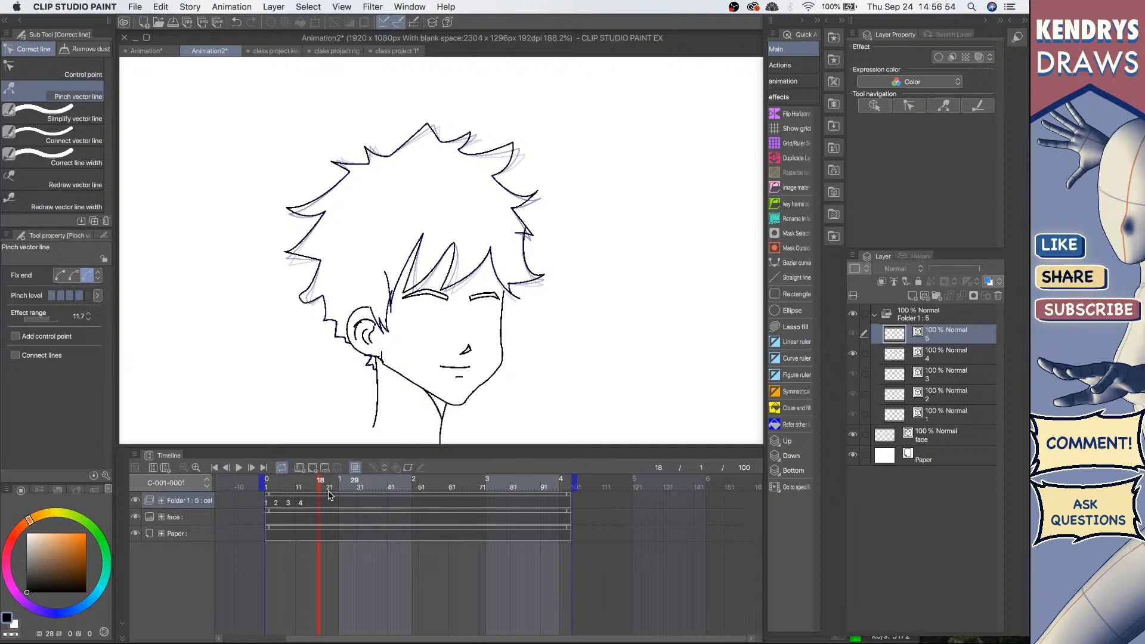
right_click(320, 501)
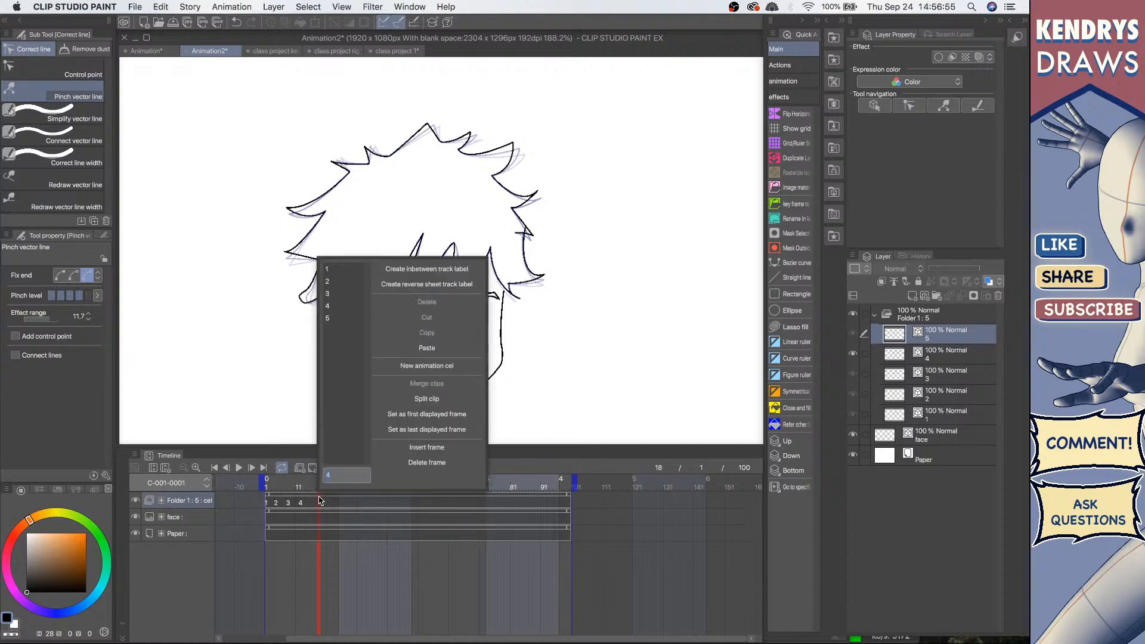
left_click(328, 319)
Step: Pinch the hair tips, side strands and bangs on cel 5 at frame 18 to complete the sway
left_click_drag(512, 144, 504, 137)
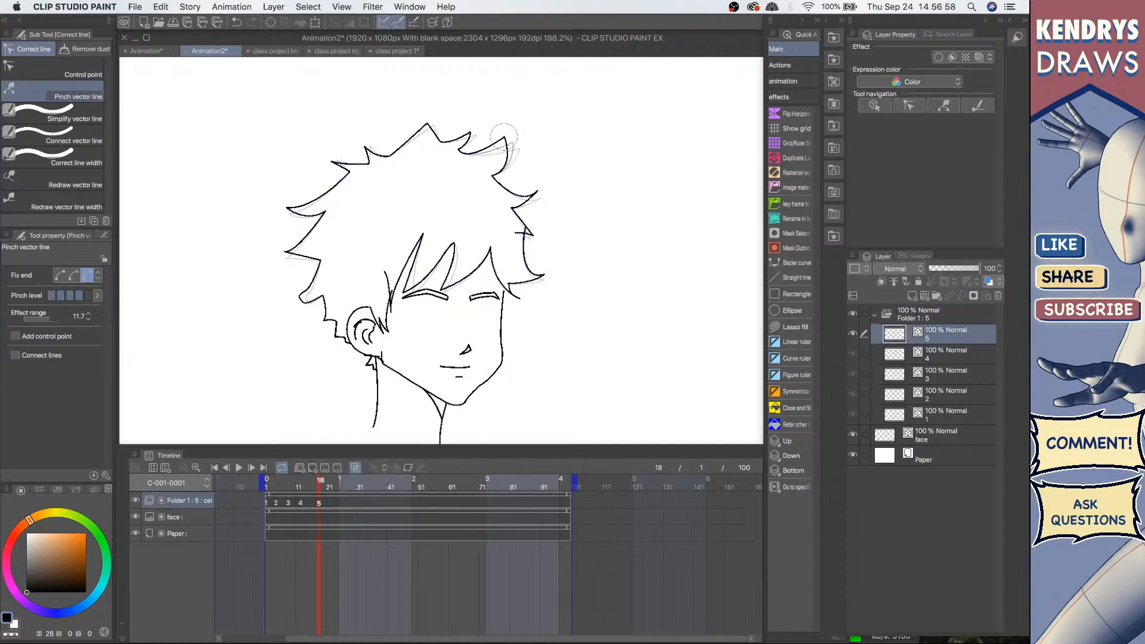
left_click_drag(533, 189, 528, 180)
mouse_move(471, 132)
left_mouse_down()
mouse_move(421, 122)
mouse_move(328, 167)
left_mouse_up()
left_click_drag(292, 205, 291, 195)
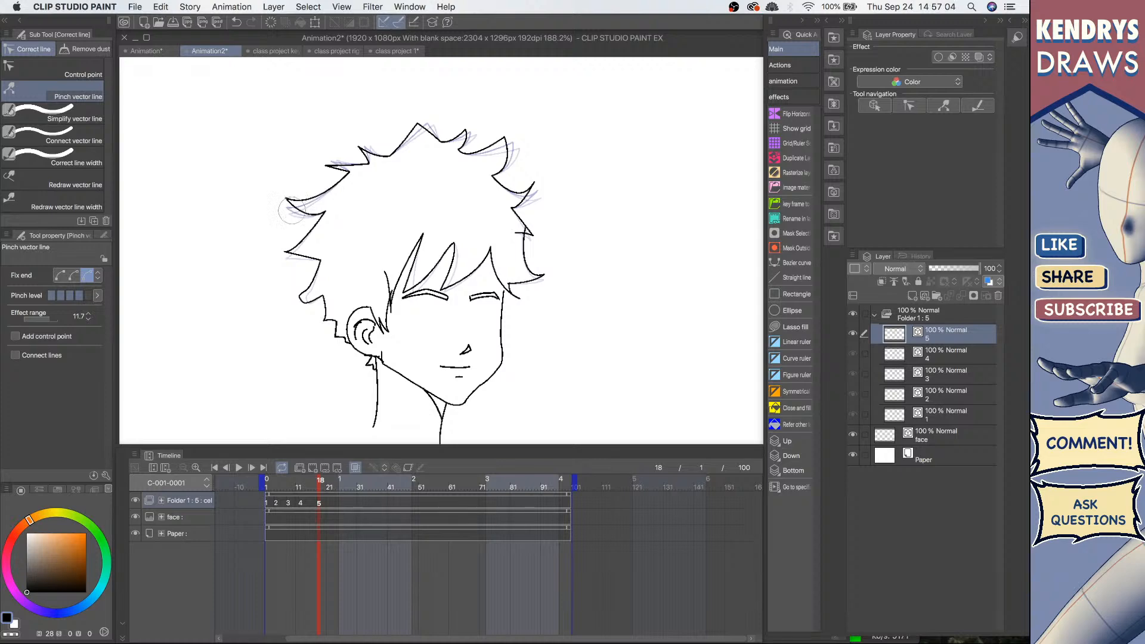
left_click_drag(289, 245, 290, 239)
left_click_drag(301, 294, 298, 288)
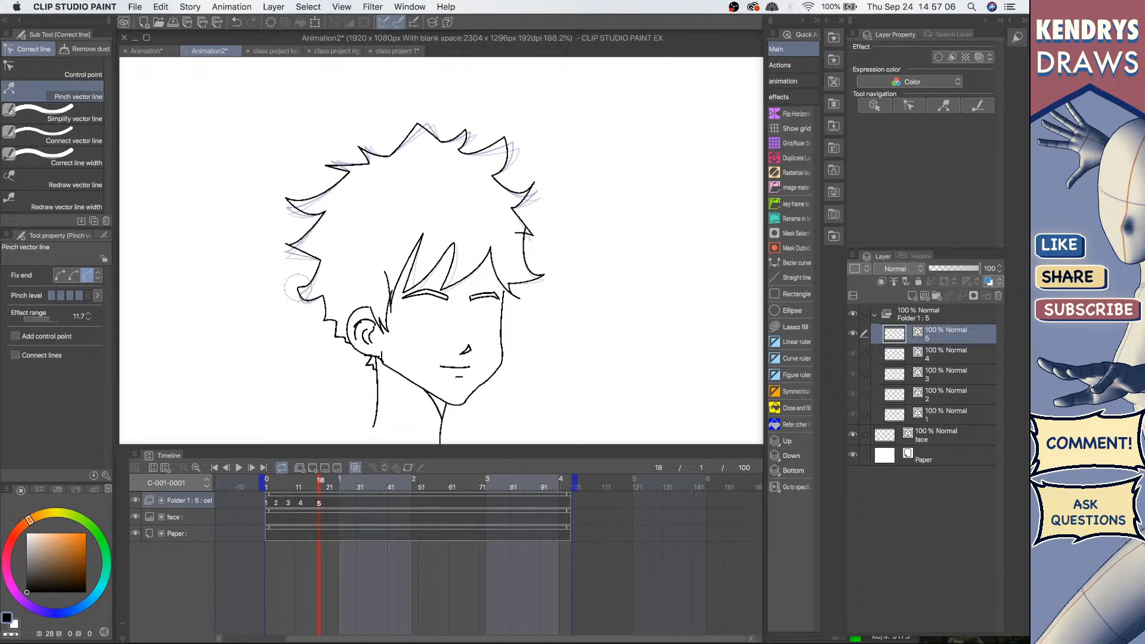
left_click_drag(535, 270, 538, 266)
left_click_drag(447, 287, 407, 284)
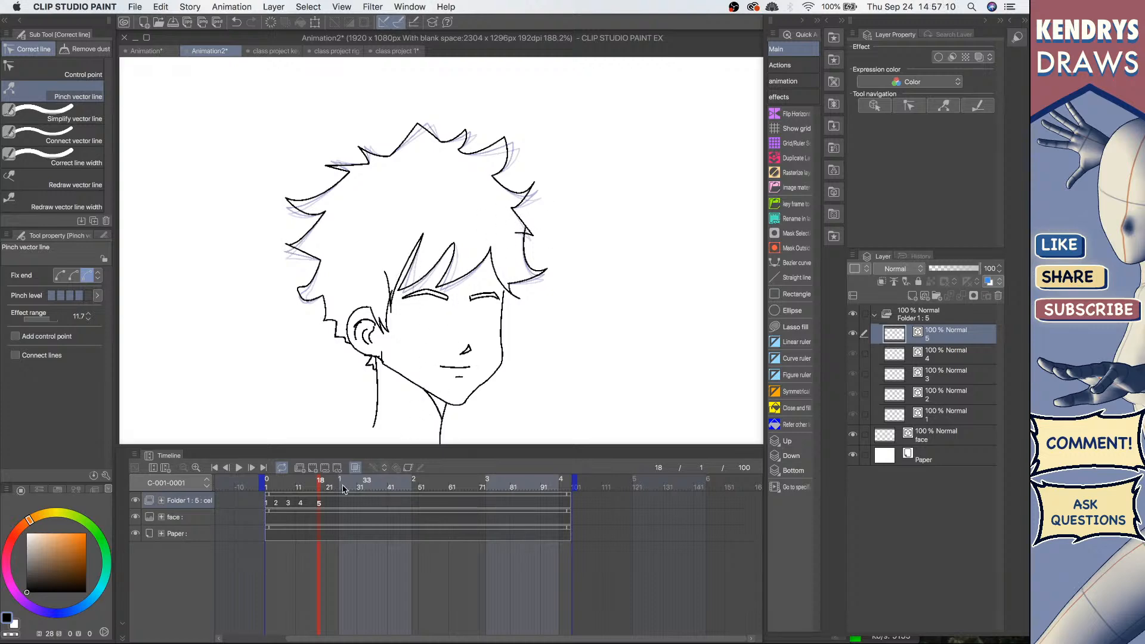
Step: Step through the timeline frames and the numbered cel layers to review the hair sway
left_click(267, 504)
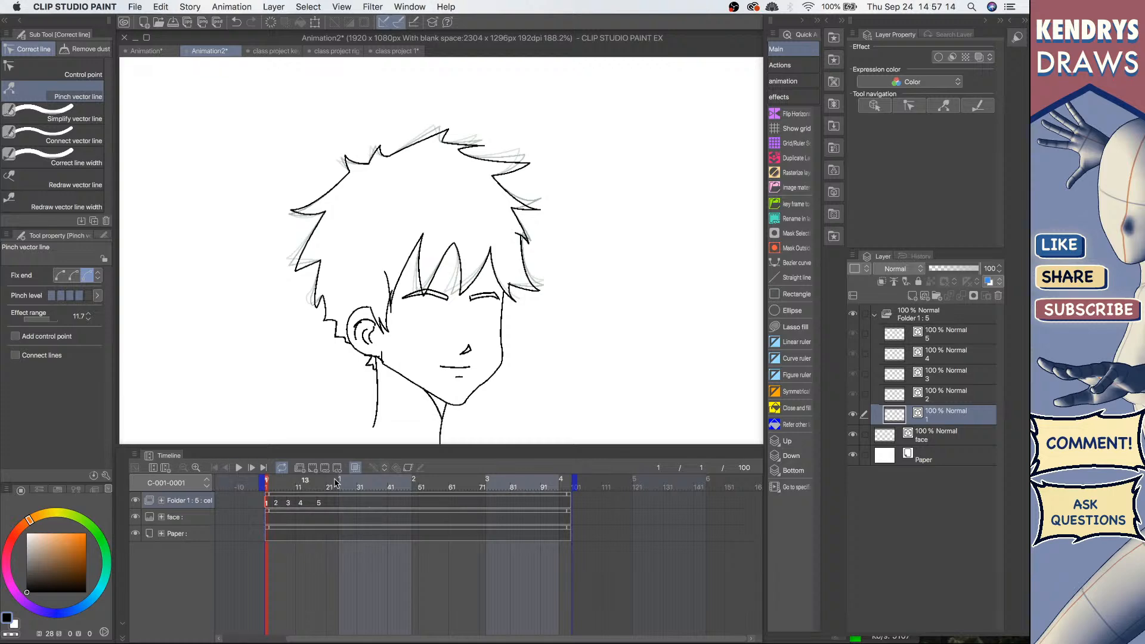
left_click(320, 504)
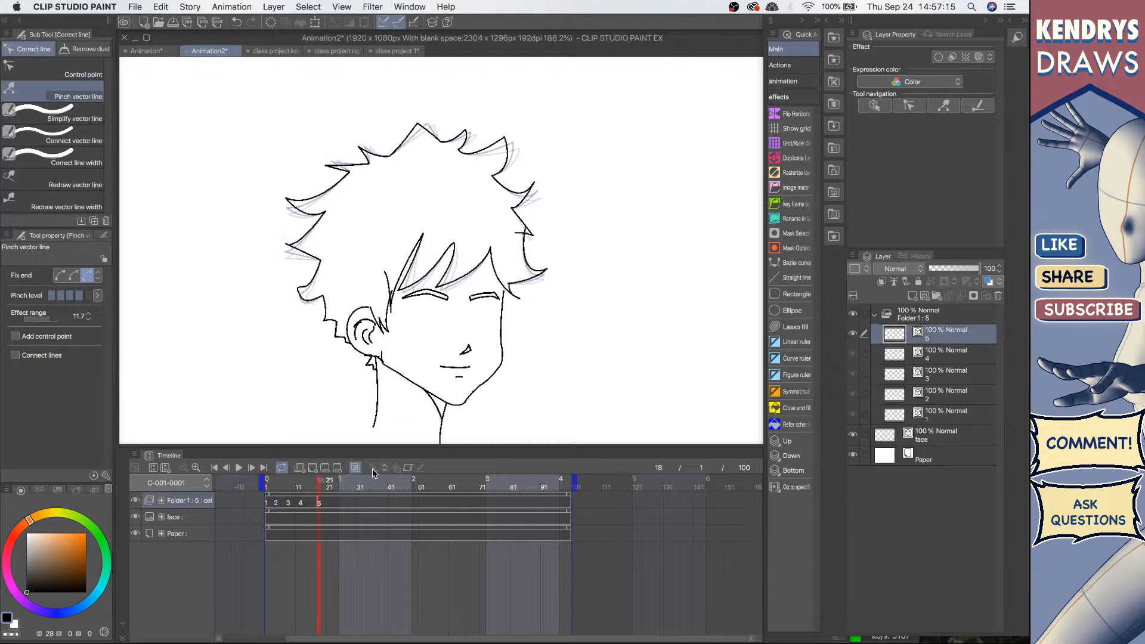
left_click(268, 504)
left_click(276, 504)
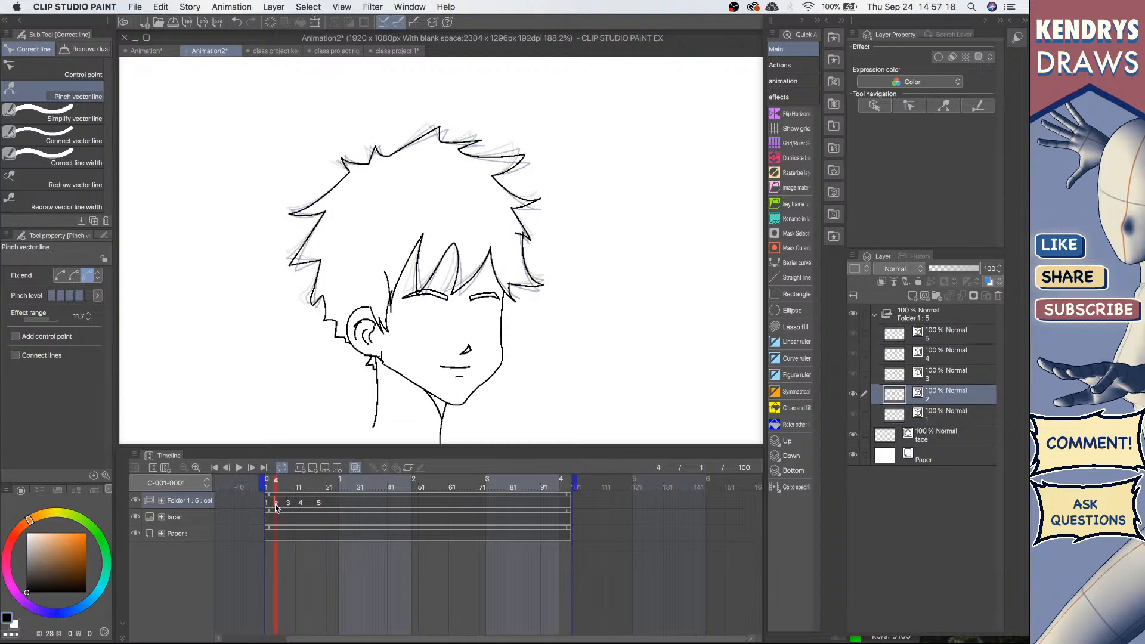
left_click(288, 505)
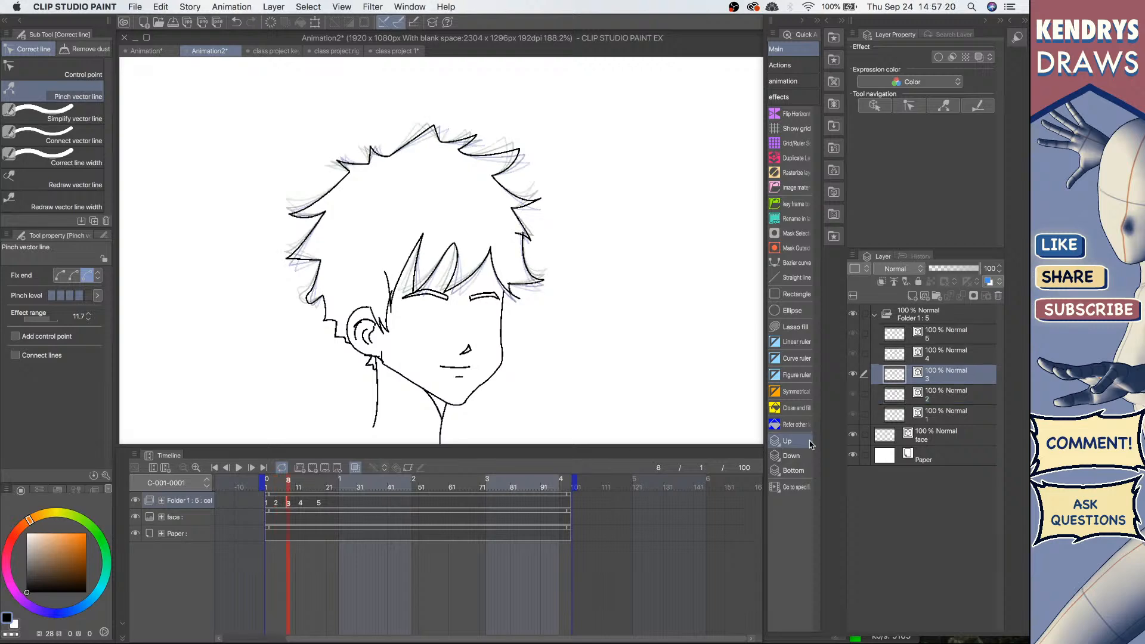
left_click(952, 415)
left_click(953, 396)
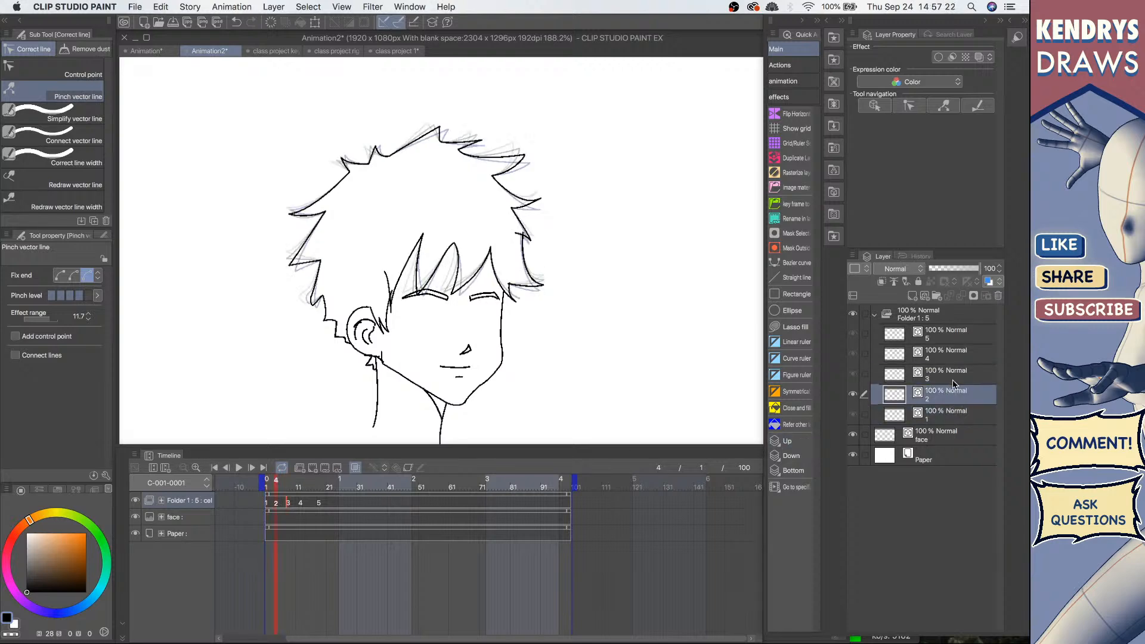
left_click(955, 373)
left_click(956, 348)
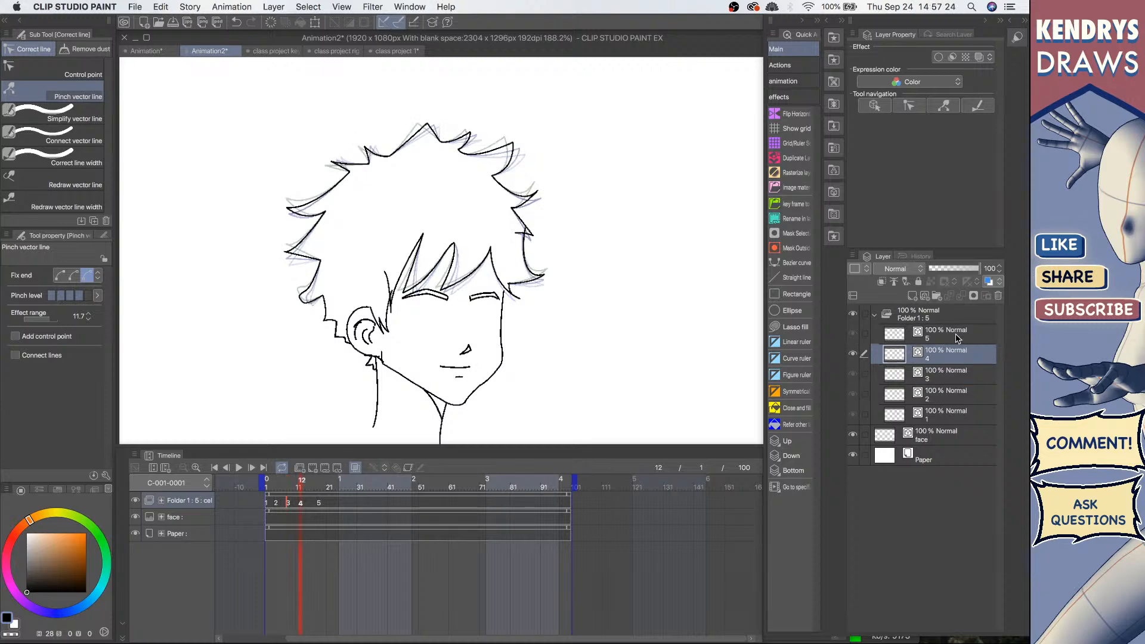
left_click(956, 338)
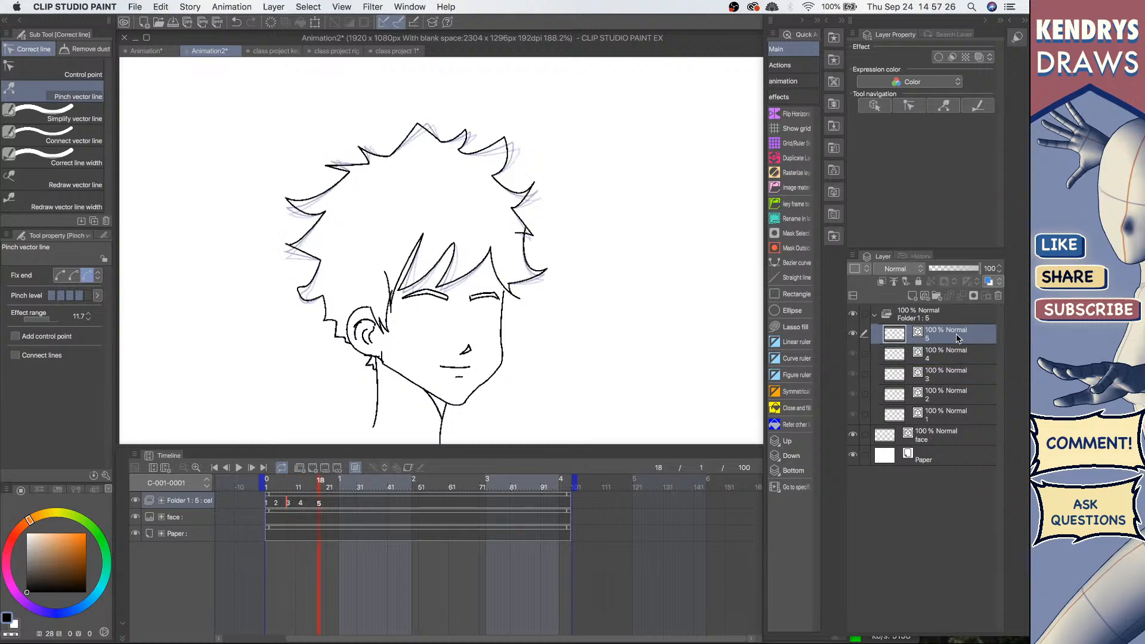
left_click(935, 417)
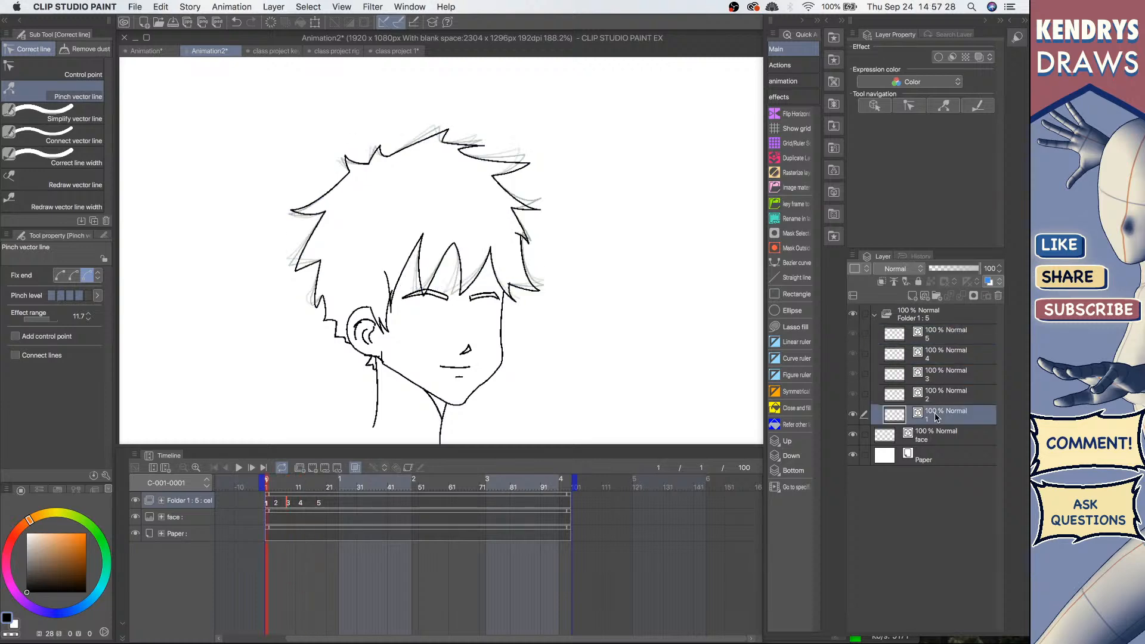
left_click(958, 331)
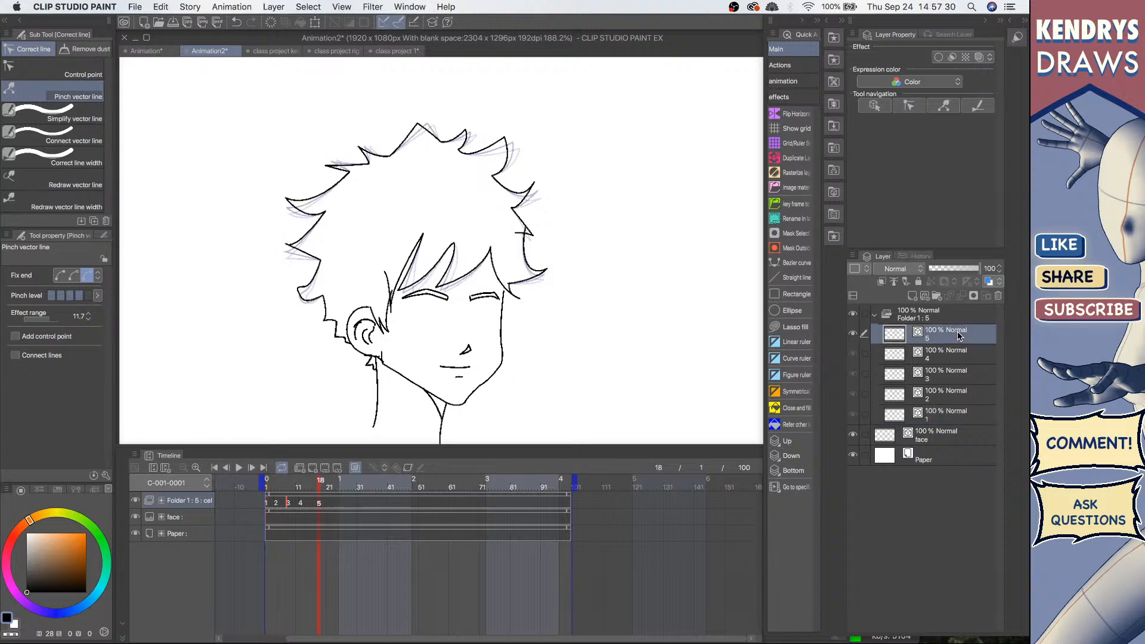
left_click(951, 417)
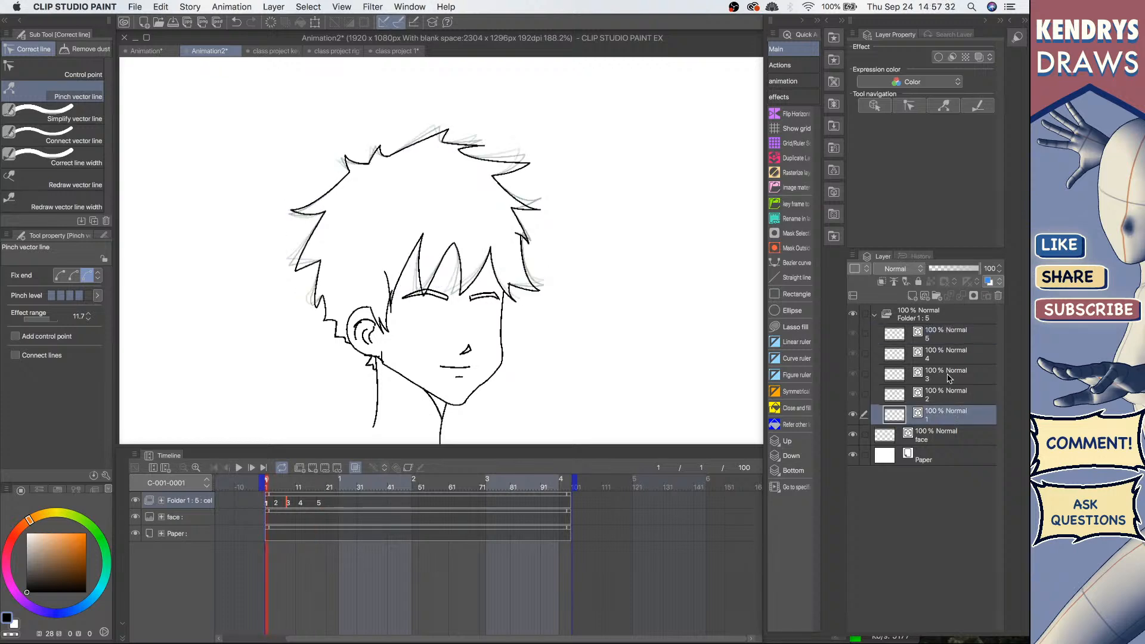
left_click(945, 343)
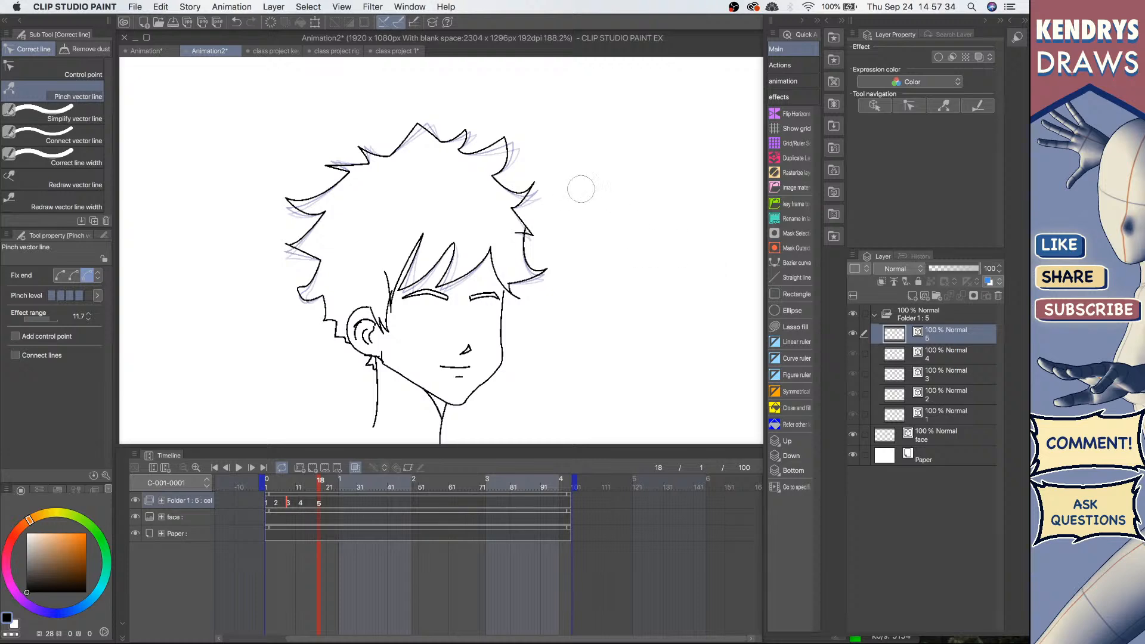
left_click(940, 354)
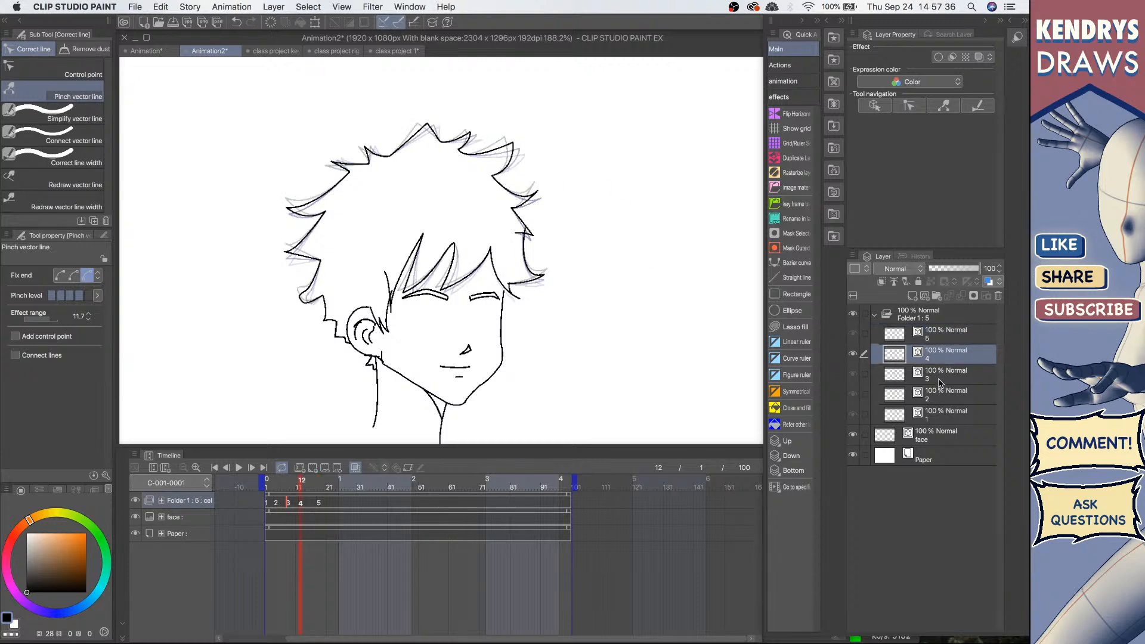
left_click(940, 382)
left_click(940, 395)
left_click(939, 415)
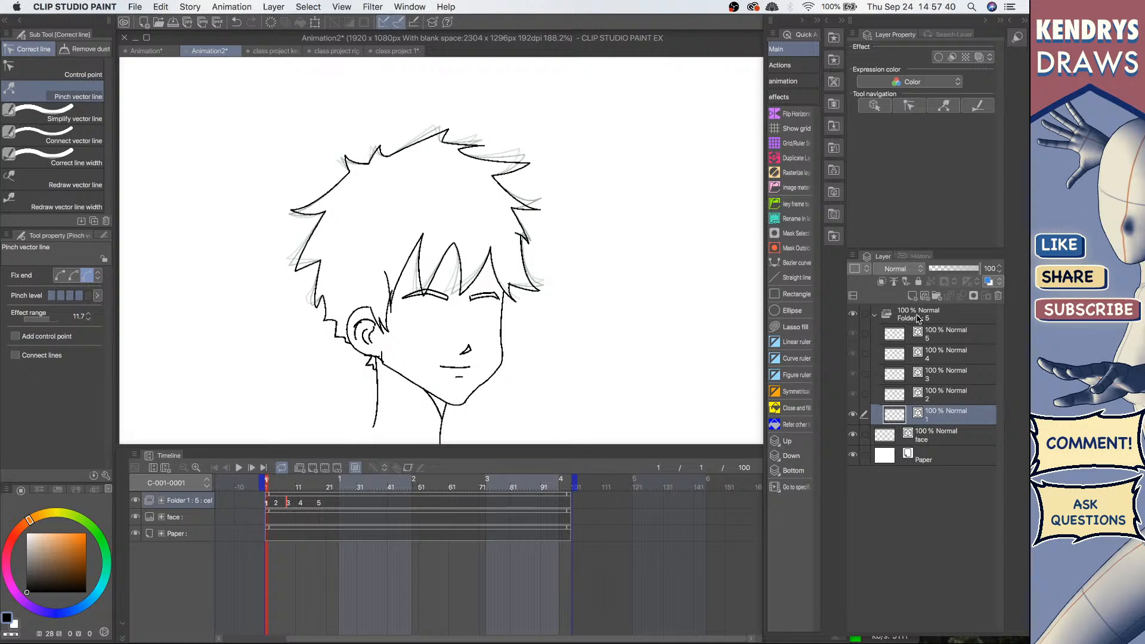
left_click(951, 335)
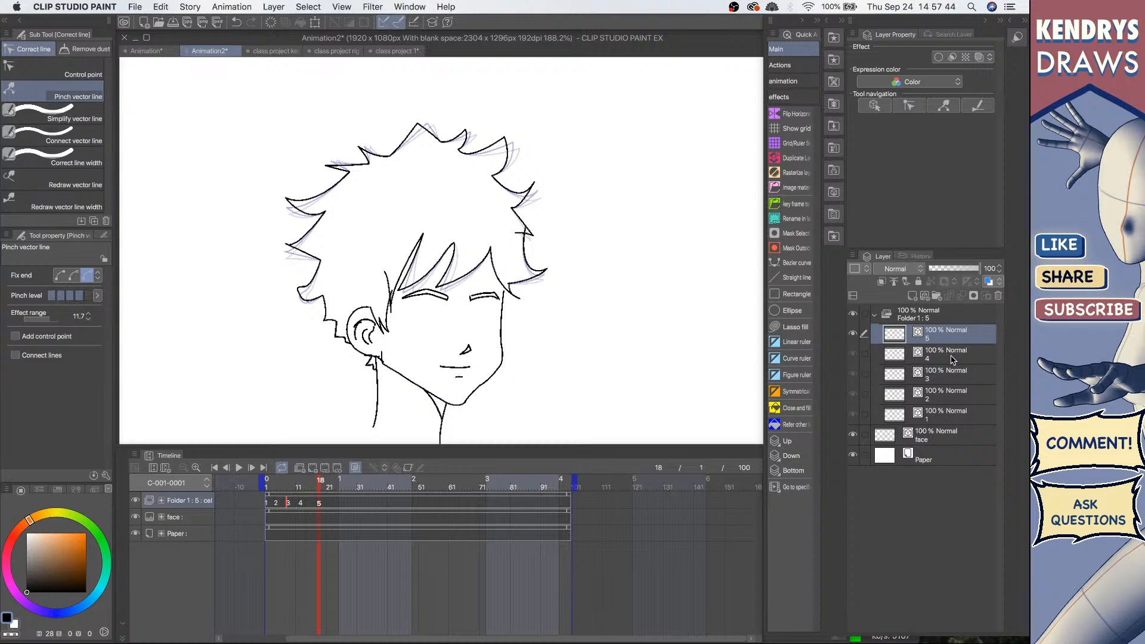
Step: Duplicate cels 4, 3, 2 and 1 as new cels 4a, 3a, 2a and 1a at the top of the folder
left_click(952, 356)
left_click(954, 335)
key("super+v")
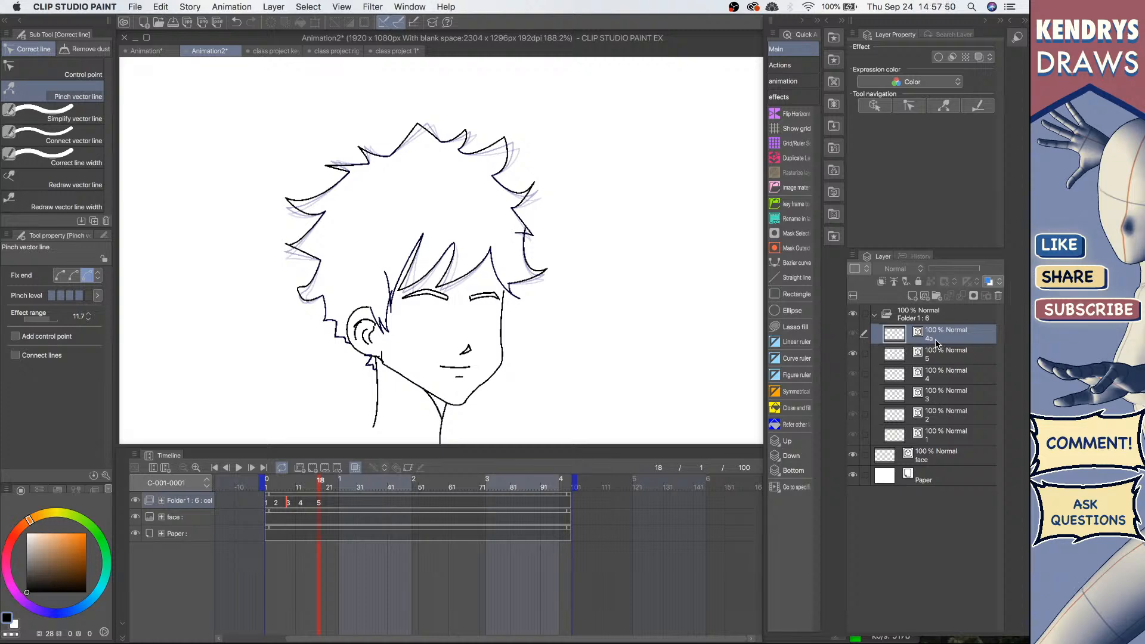
left_click(950, 400)
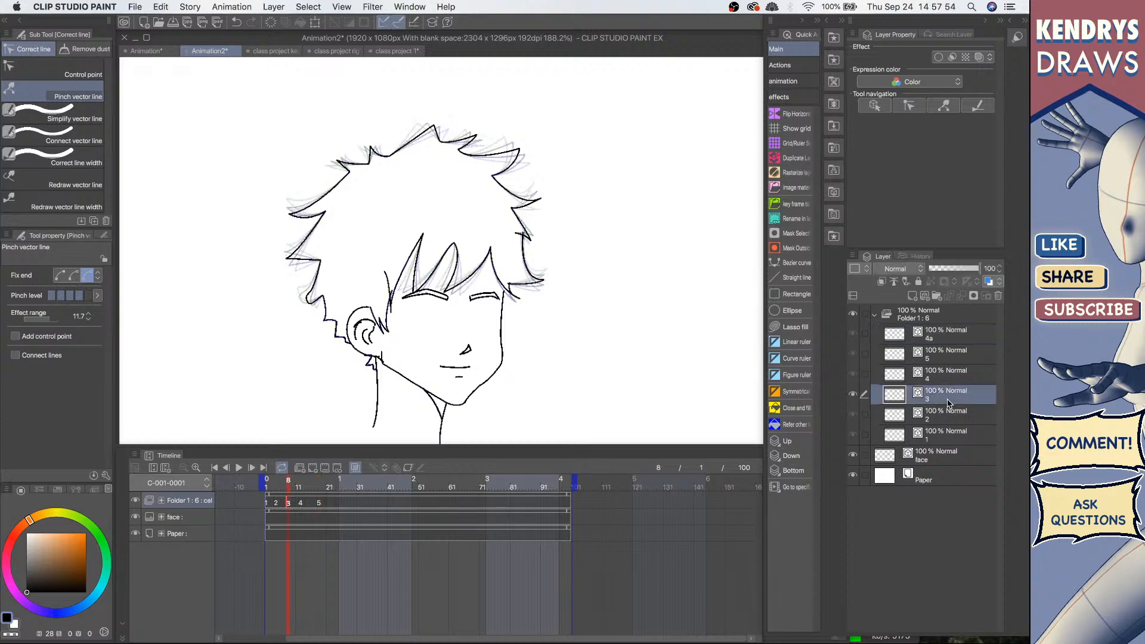
left_click(948, 337)
key("super+v")
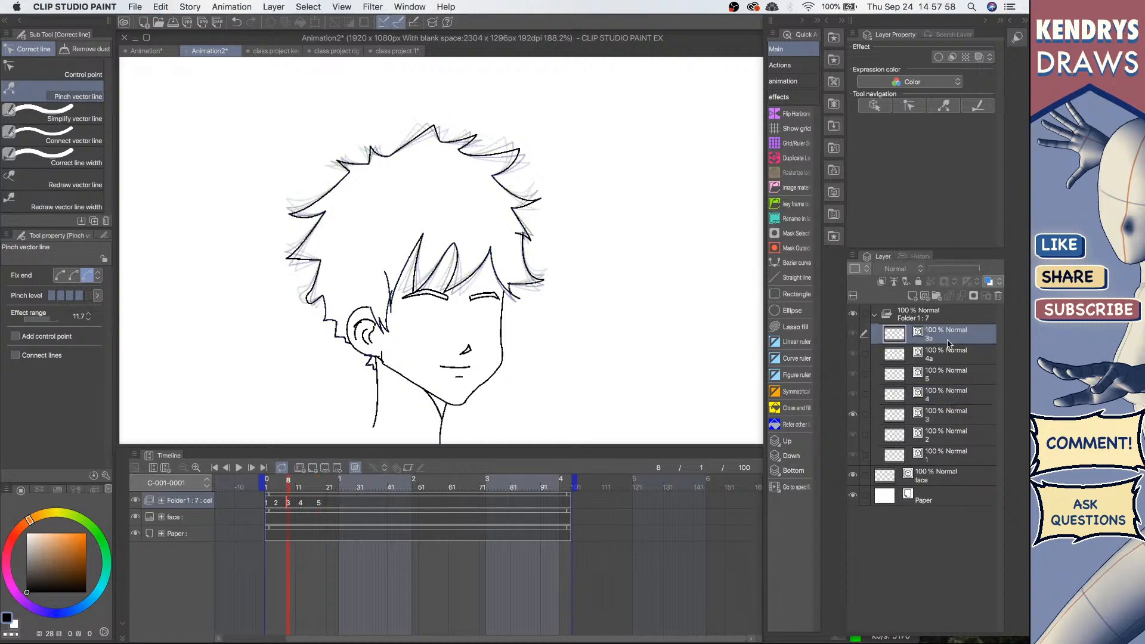
left_click(949, 441)
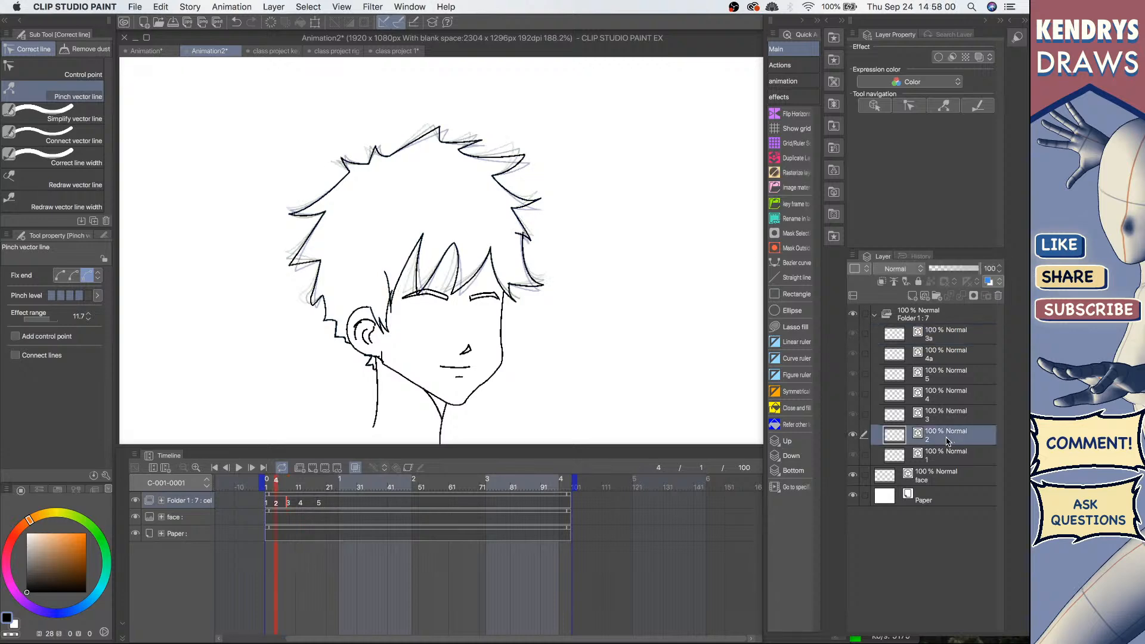
key("super+v")
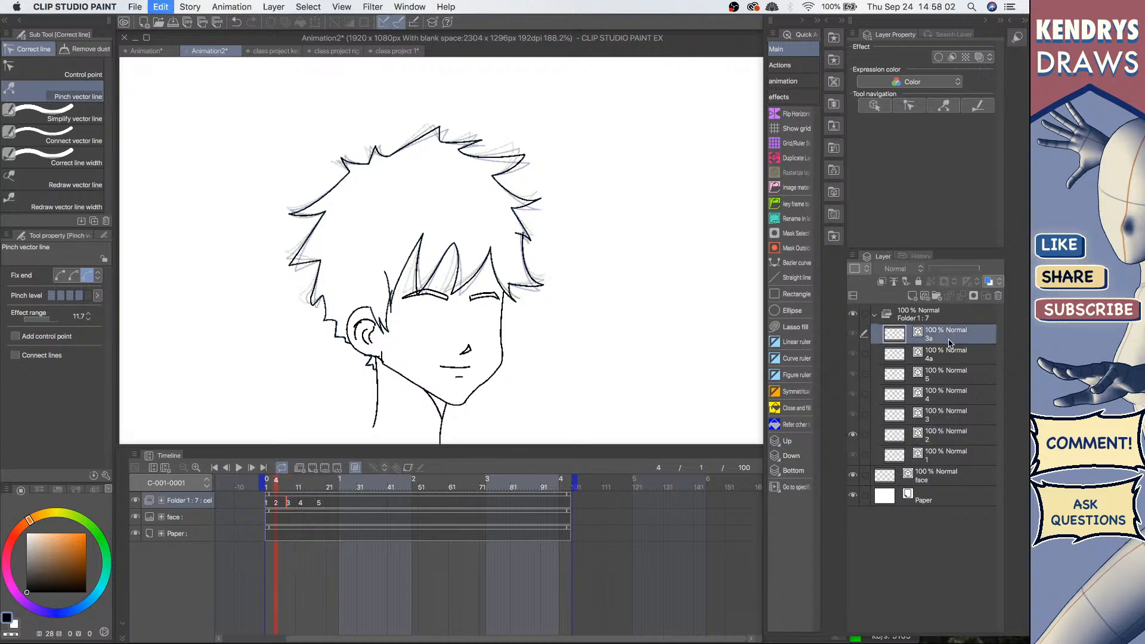
left_click(945, 479)
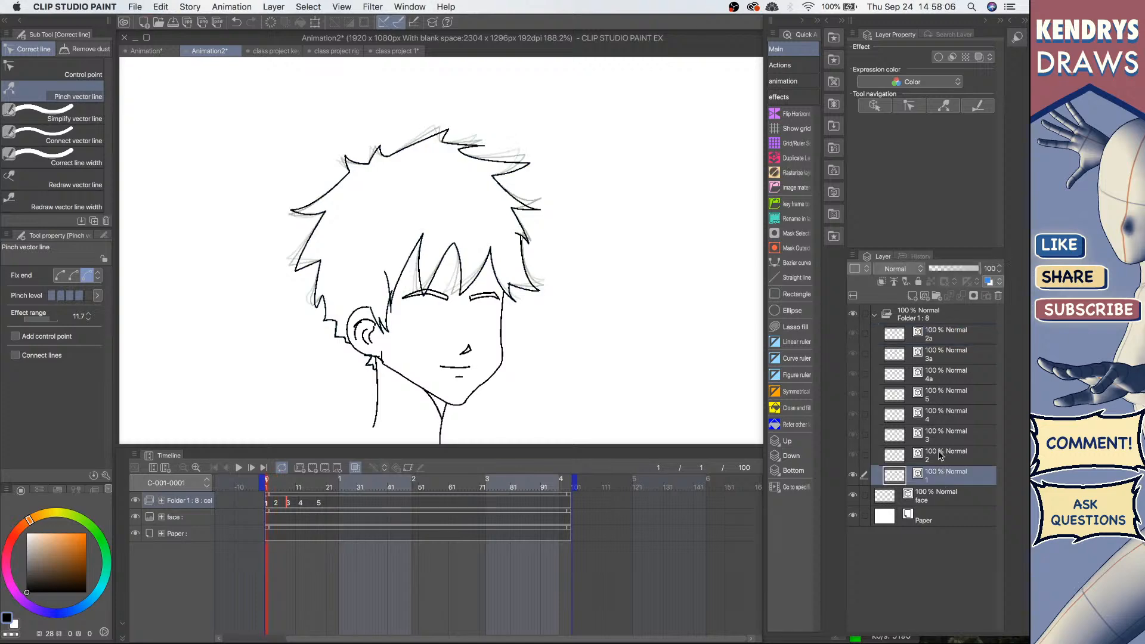
left_click(943, 332)
key("super+v")
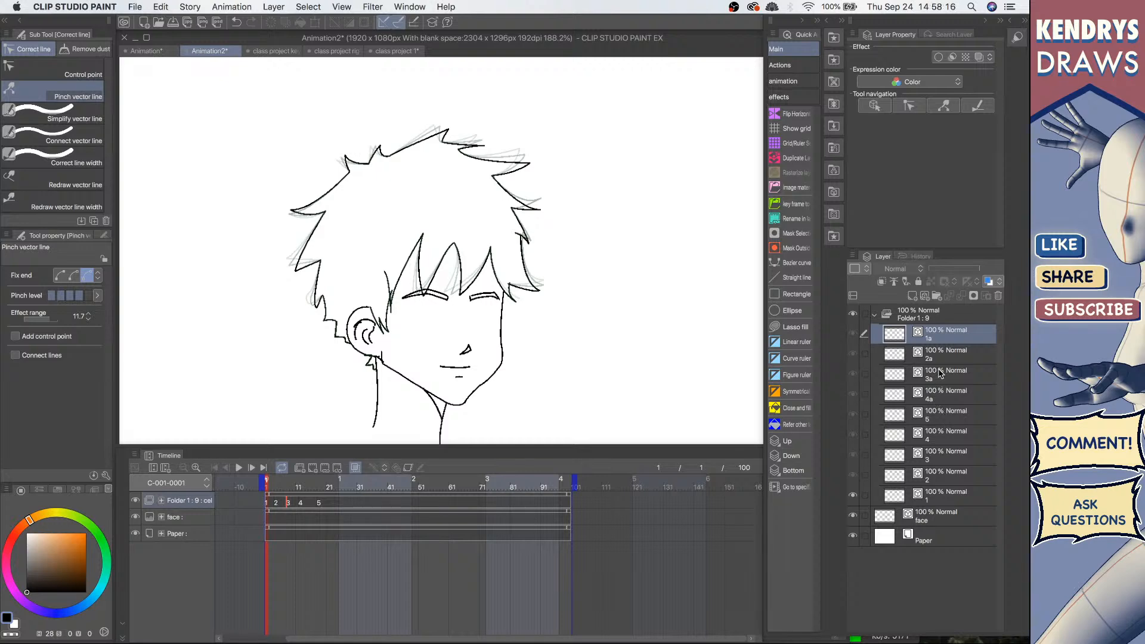
Step: Clear all cel assignments from the hair folder's track
left_click(341, 496)
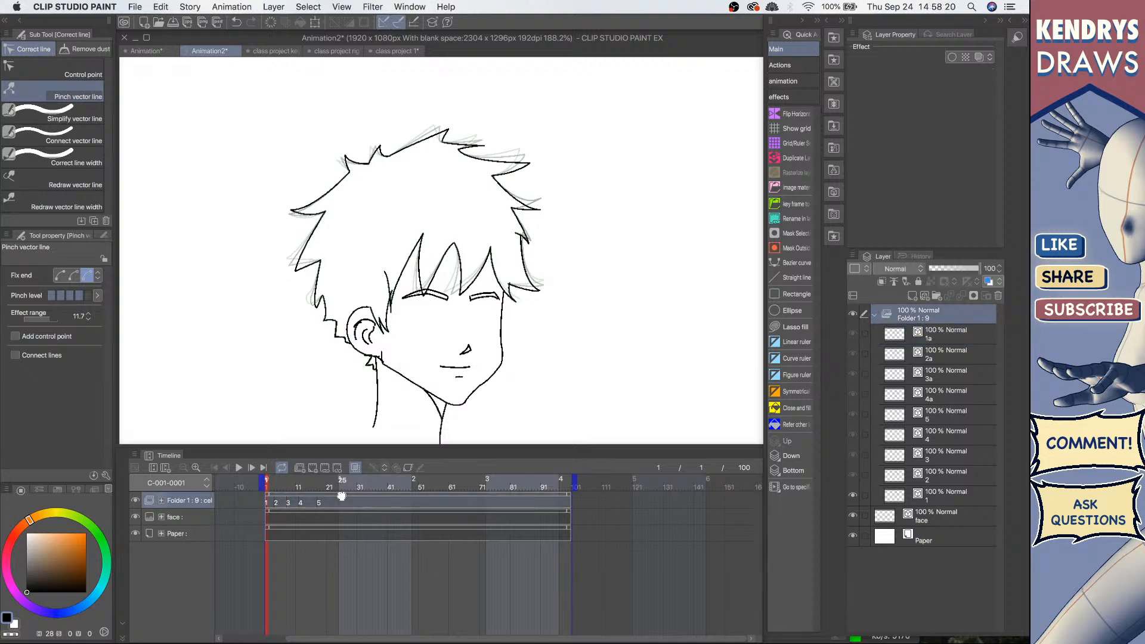
key("Delete")
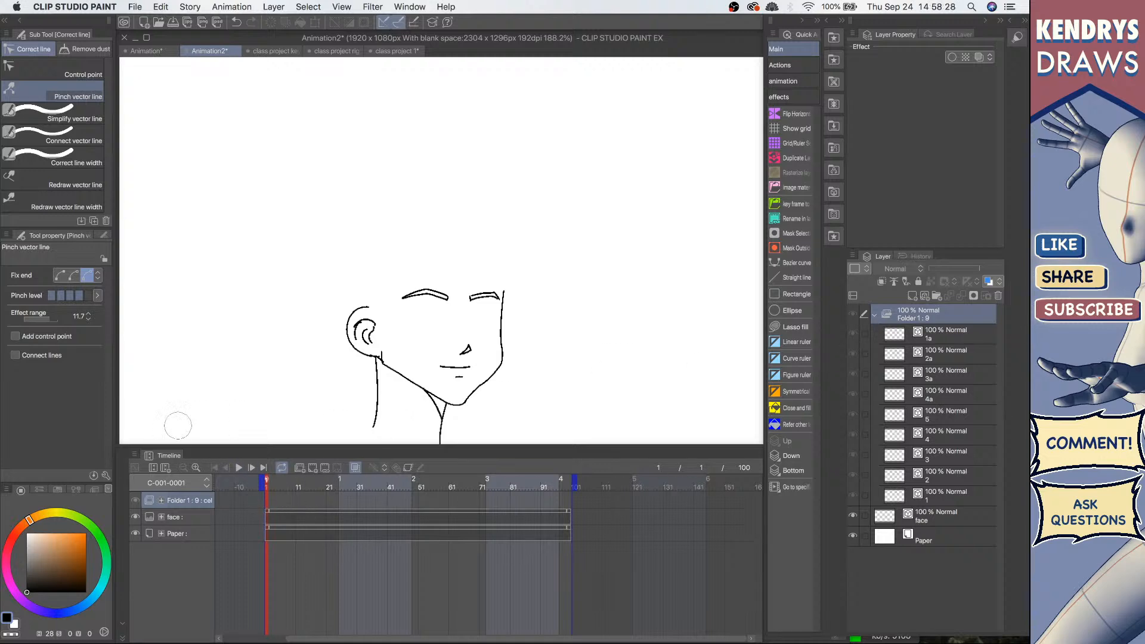
Step: Batch specify cels by existing name from cel 1 to 1a, 3 frames each, repeating to the end
left_click(135, 455)
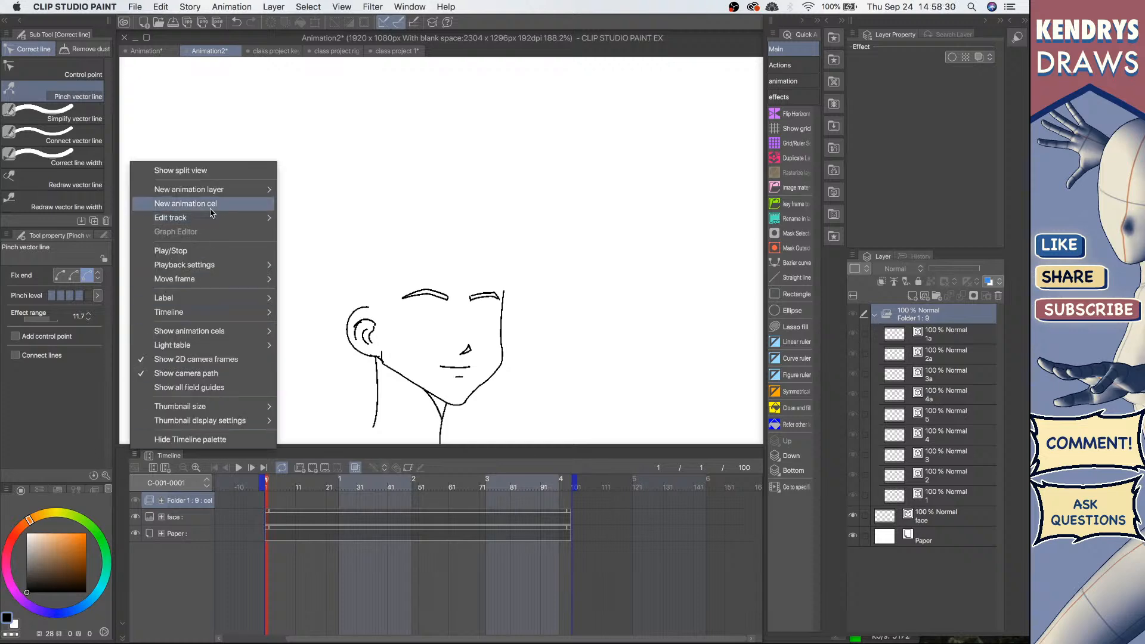
mouse_move(203, 220)
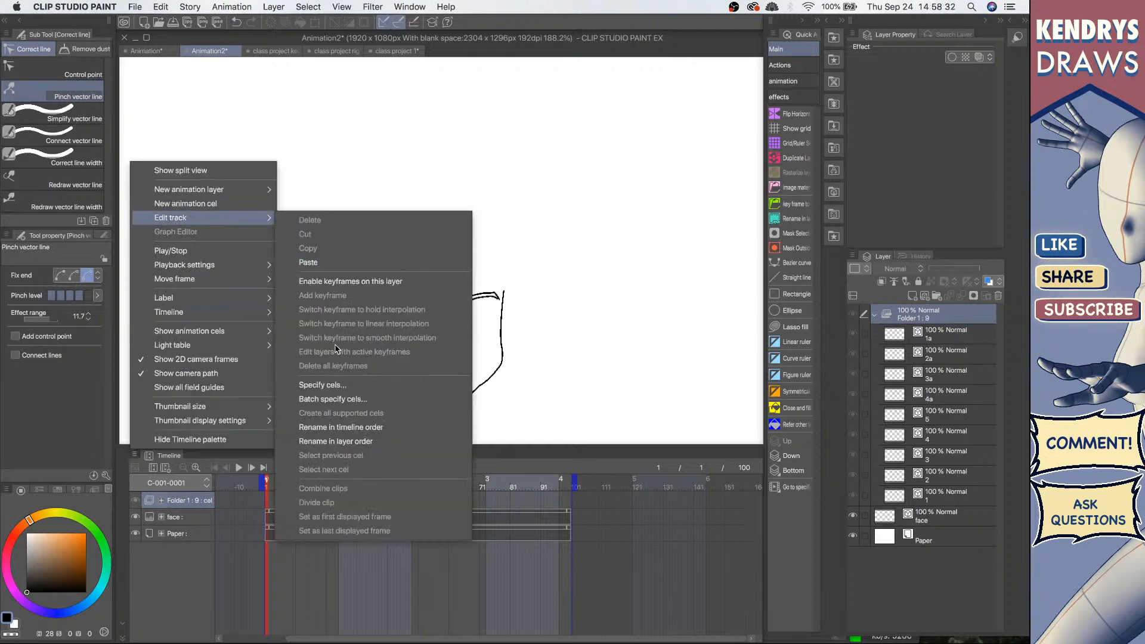
left_click(335, 400)
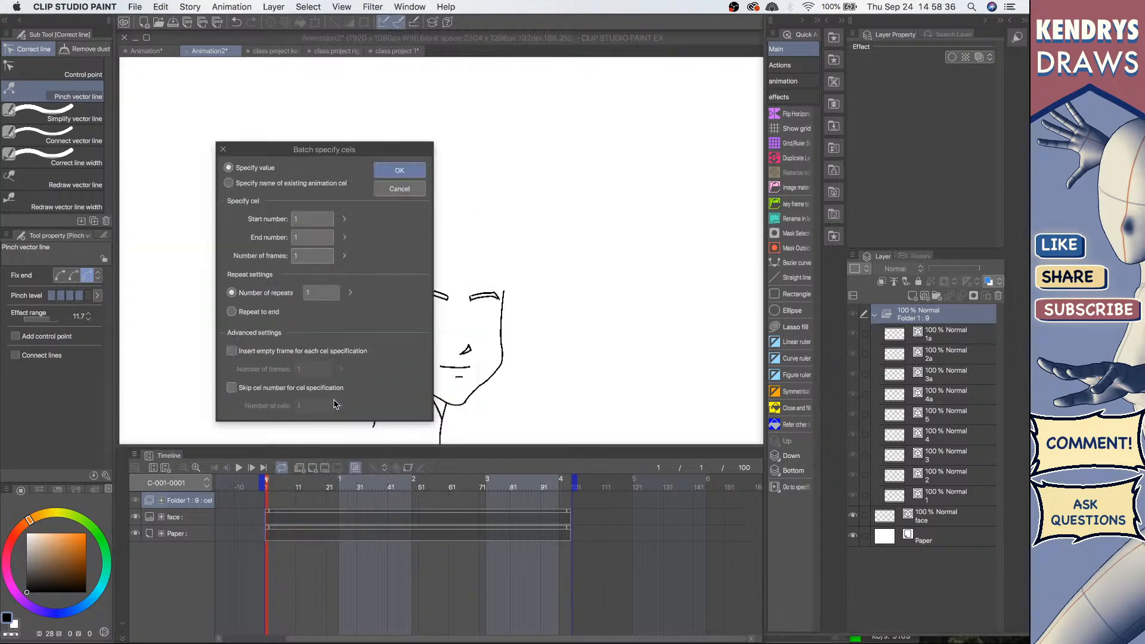
left_click(228, 183)
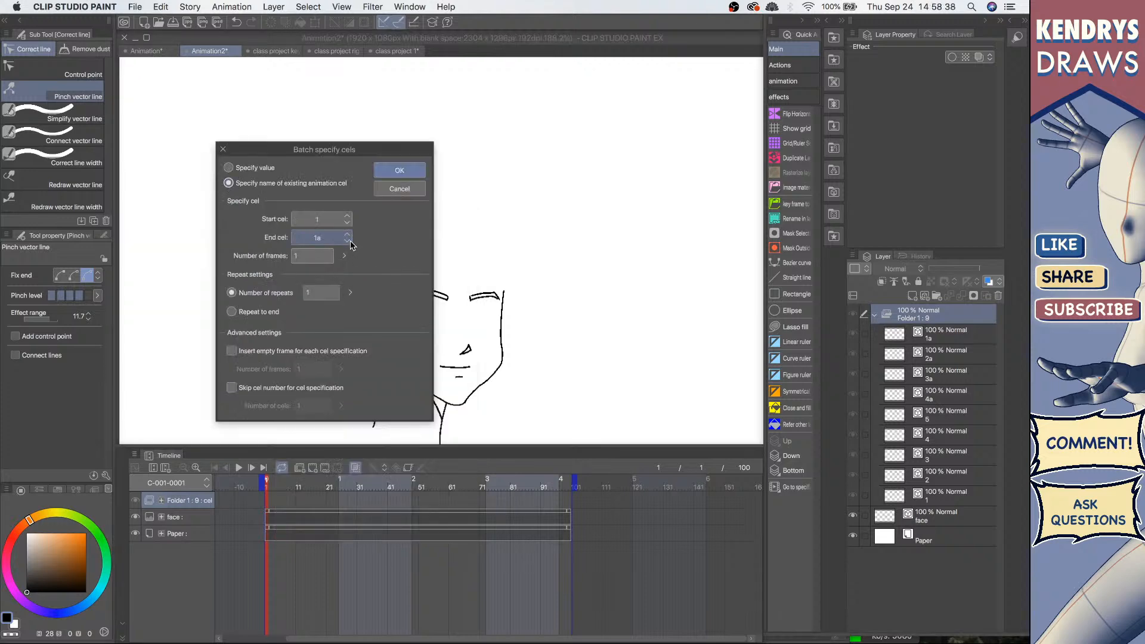
left_click(341, 253)
left_click(328, 238)
left_click(346, 238)
left_click(319, 220)
left_click(343, 236)
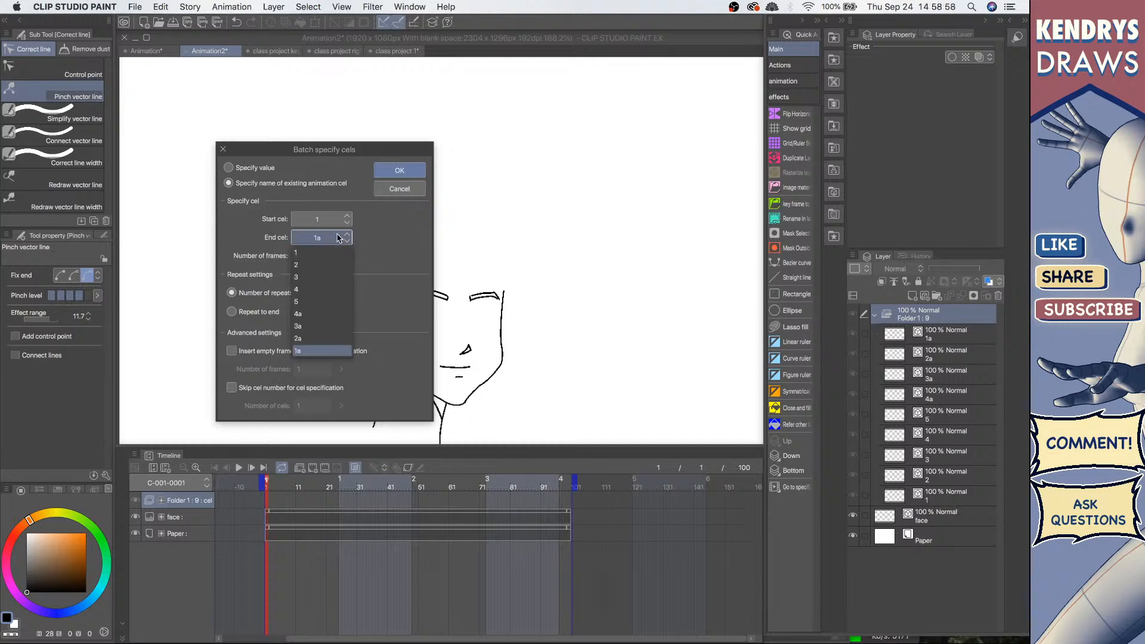
left_click(326, 215)
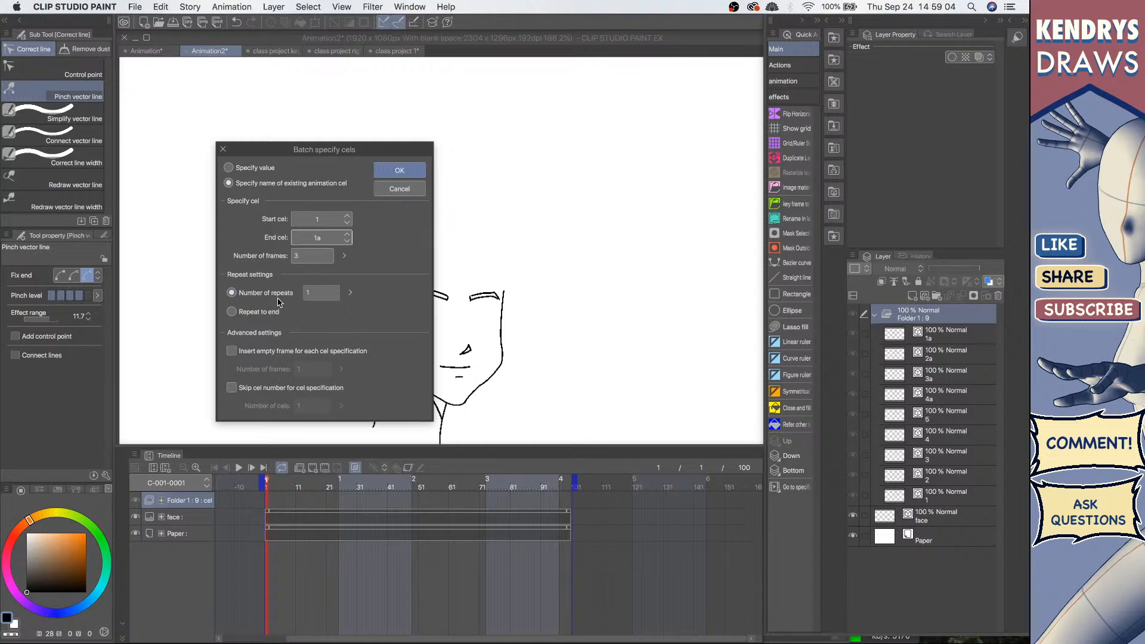
left_click(232, 313)
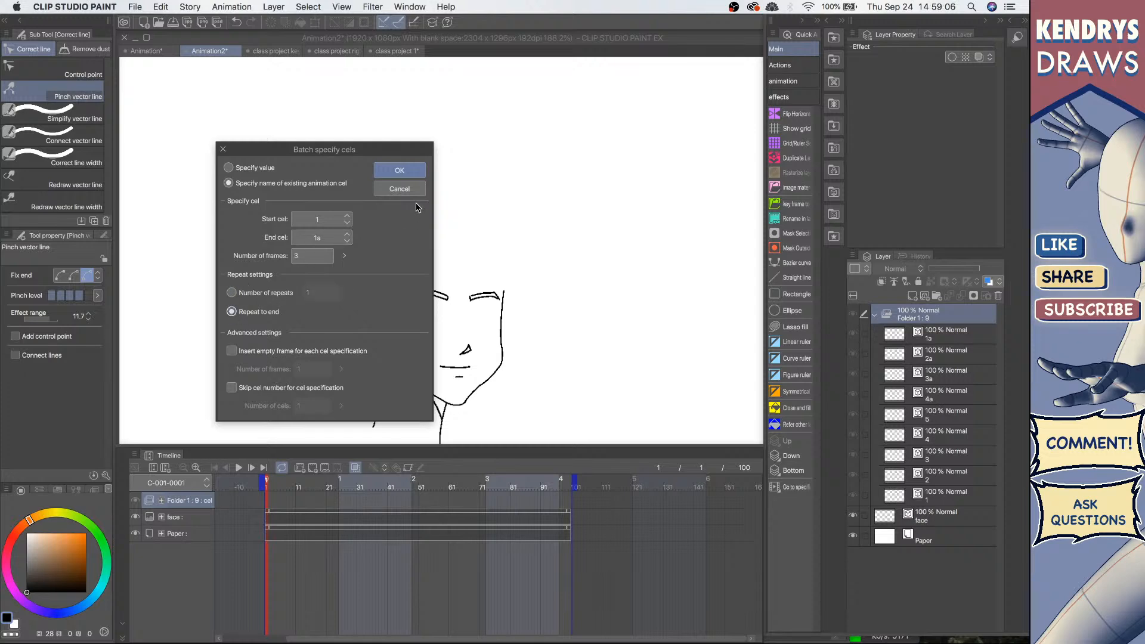
left_click(398, 171)
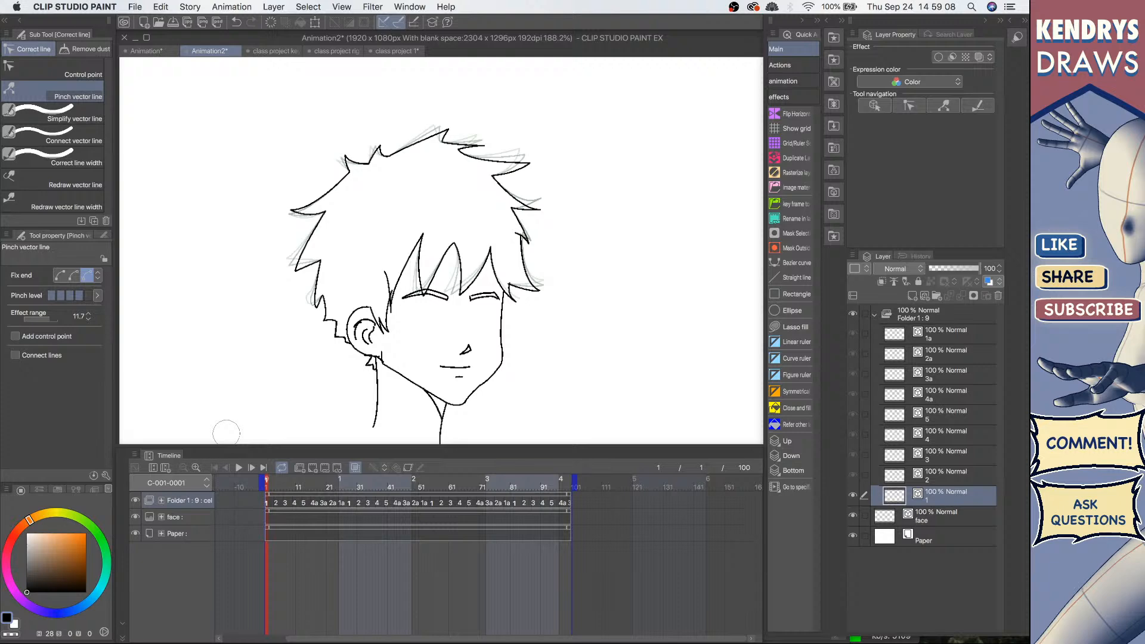
Step: Play back the animation and expand the hair animation folder to review its cels
left_click(238, 468)
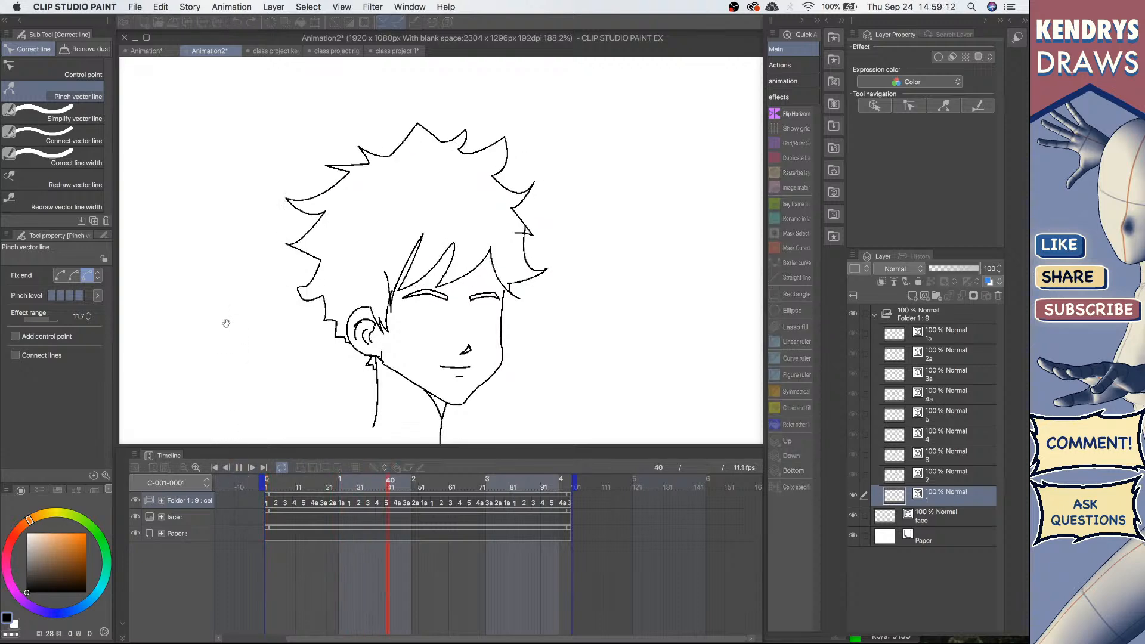
scroll(226, 323, "down", 2)
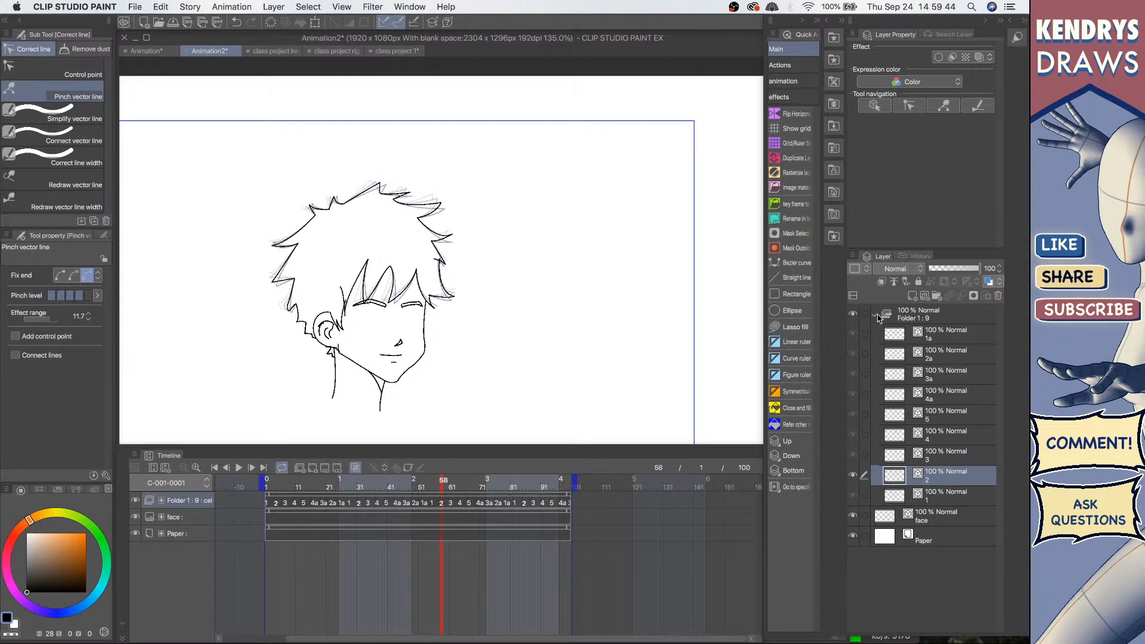
left_click(875, 315)
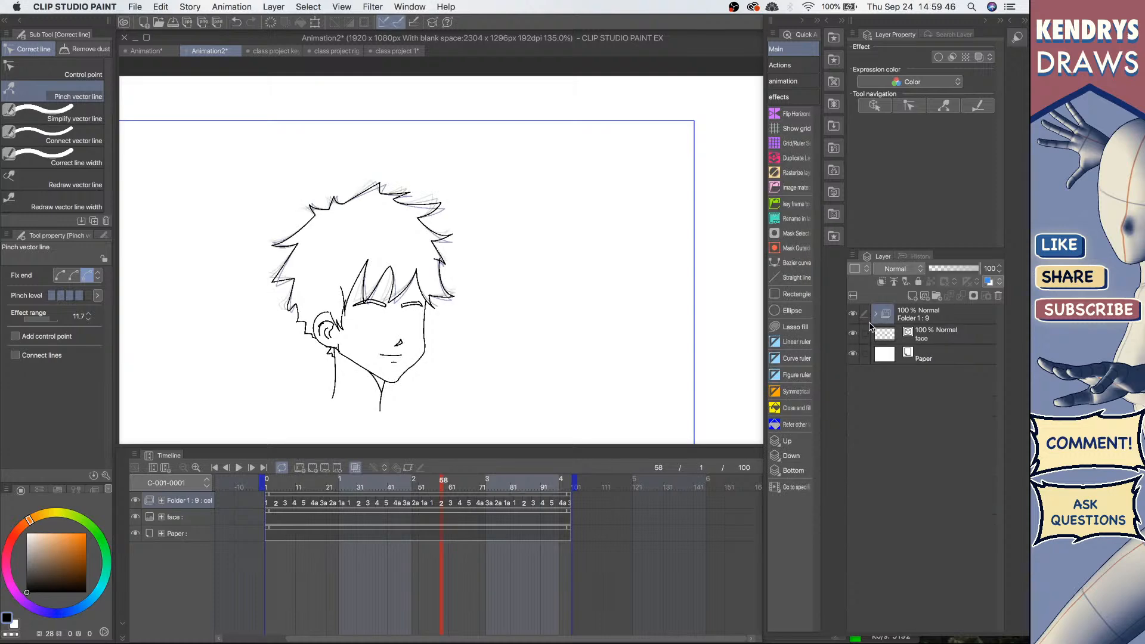
left_click(876, 317)
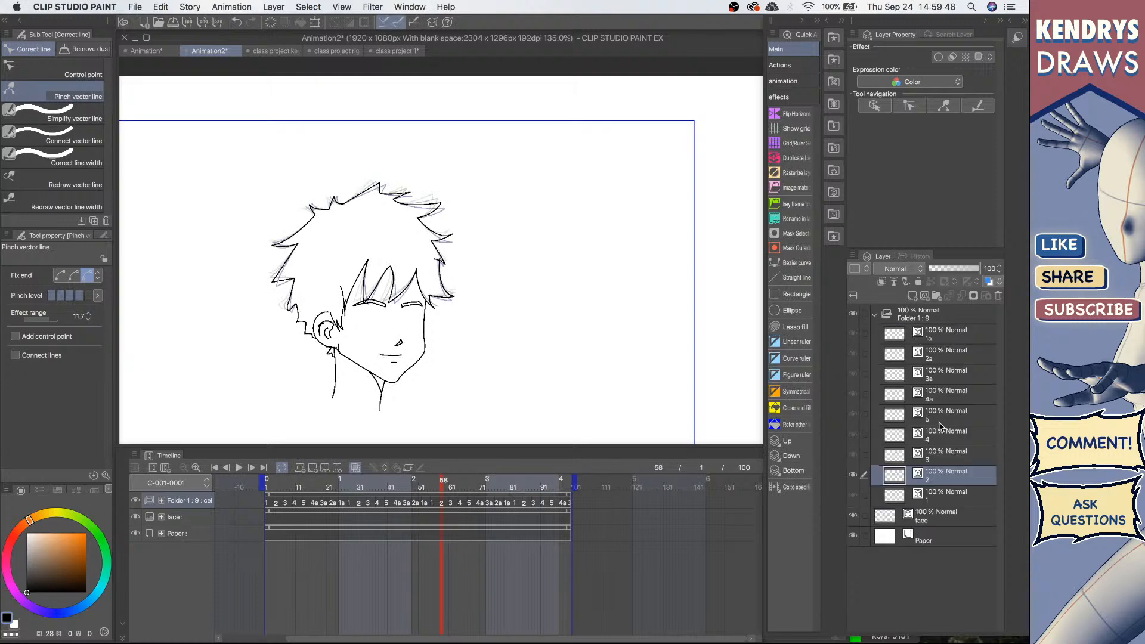
left_click(873, 316)
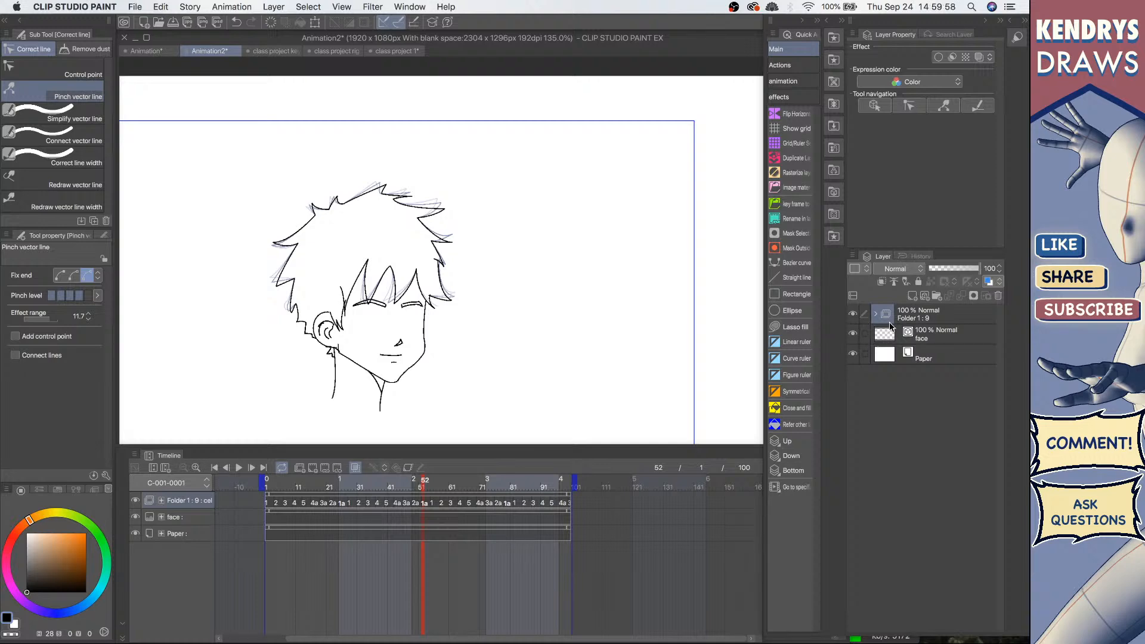
left_click(876, 315)
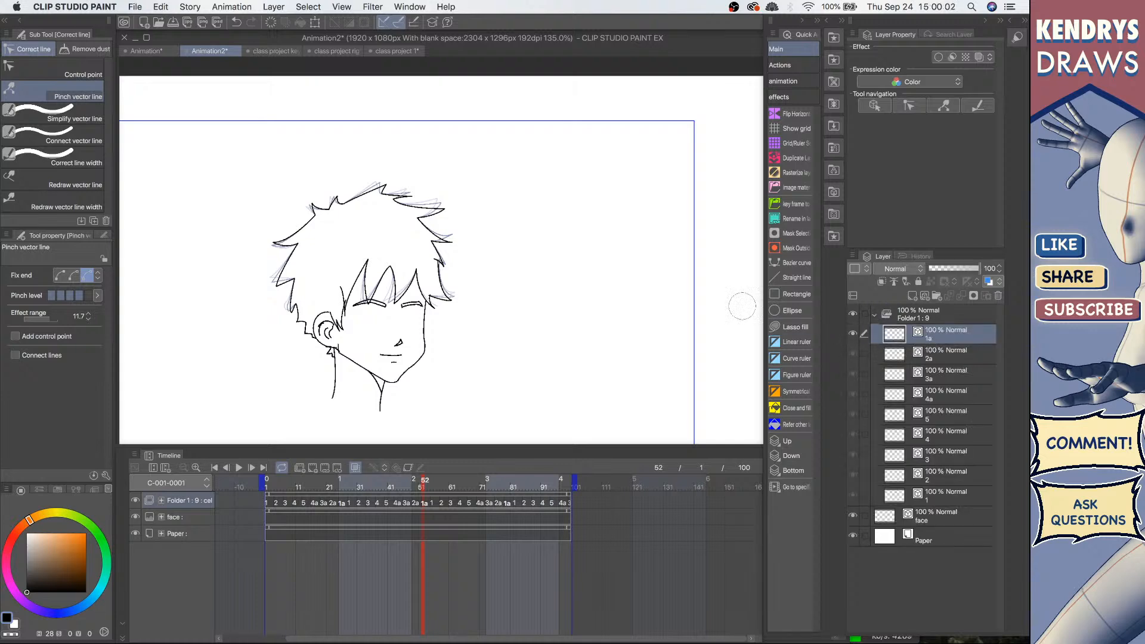
Step: Switch to the Close and fill tool and select the collapsed hair animation folder
key("g")
key("g")
left_click(81, 118)
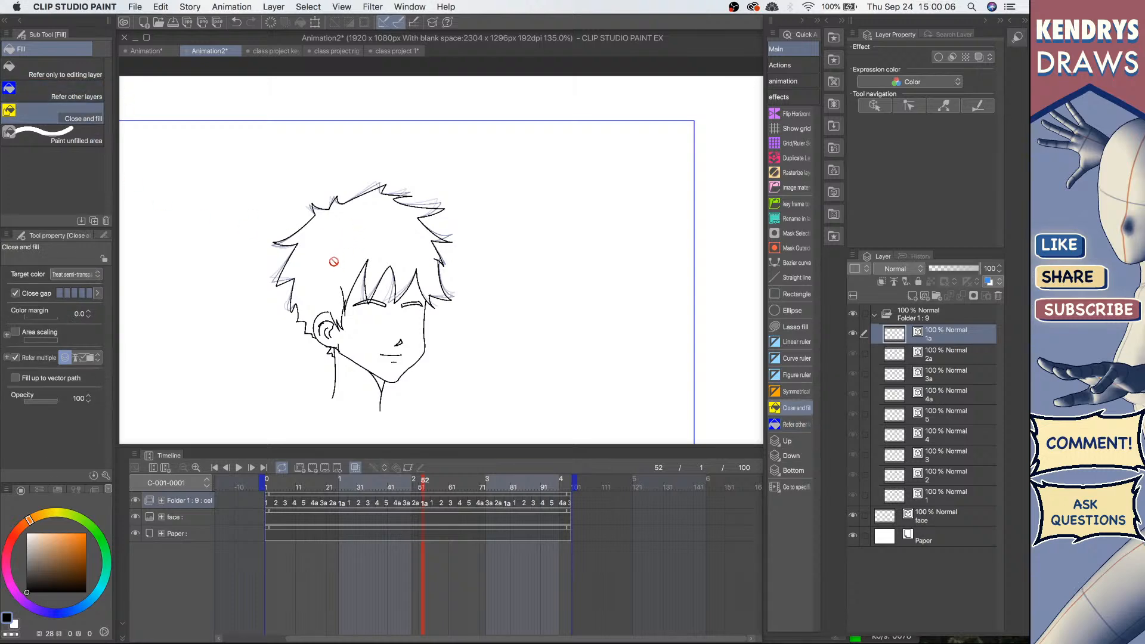
left_click(875, 315)
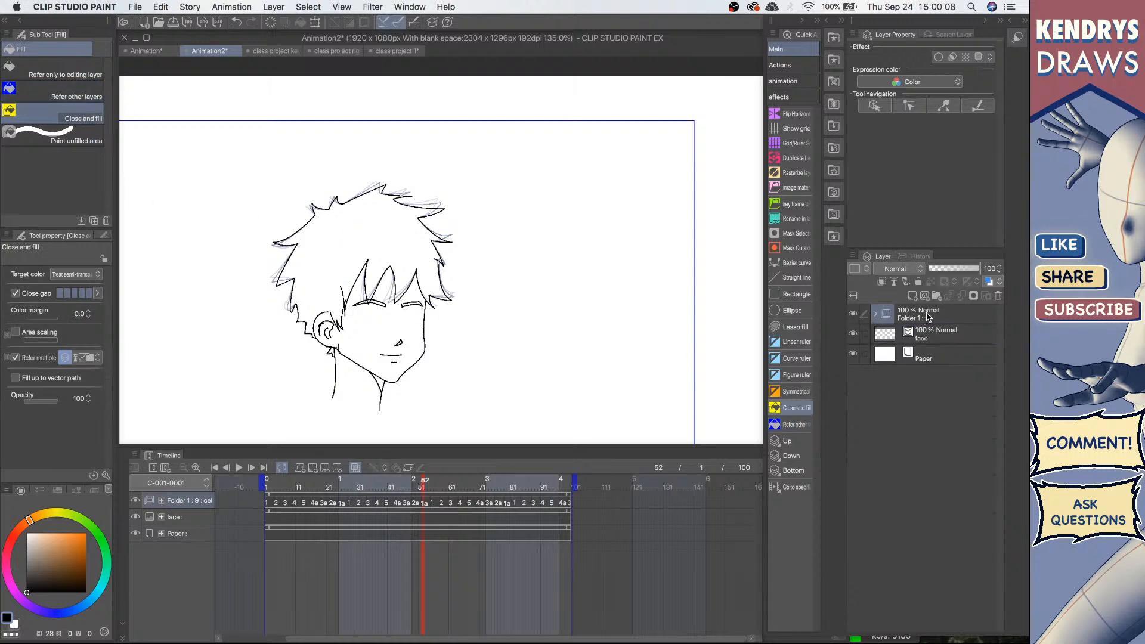
left_click(886, 322)
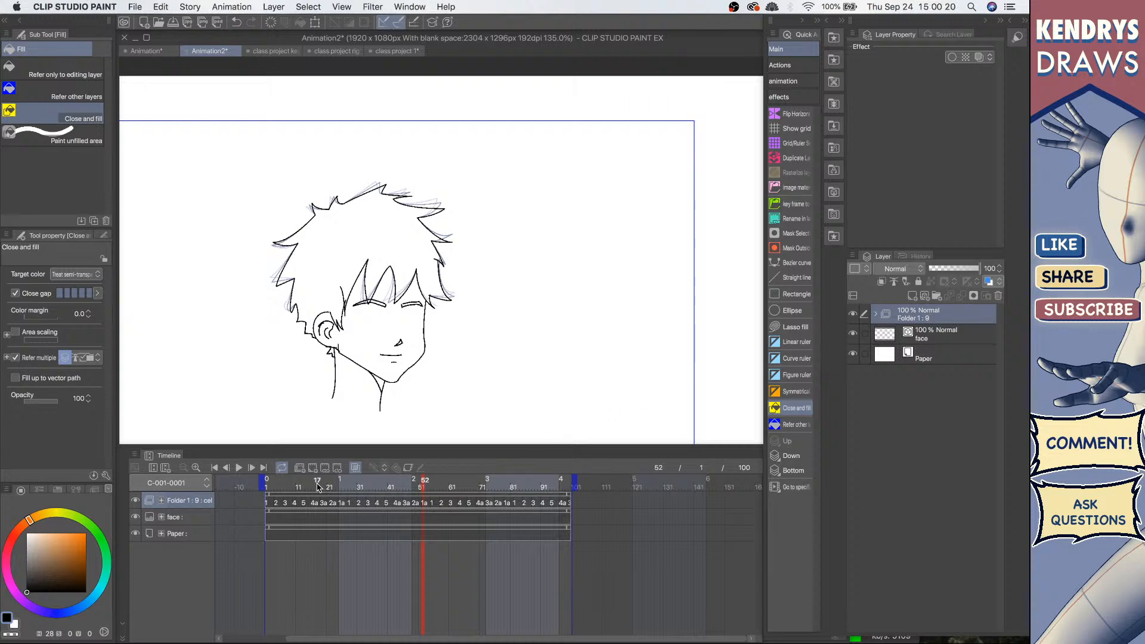
left_click(299, 468)
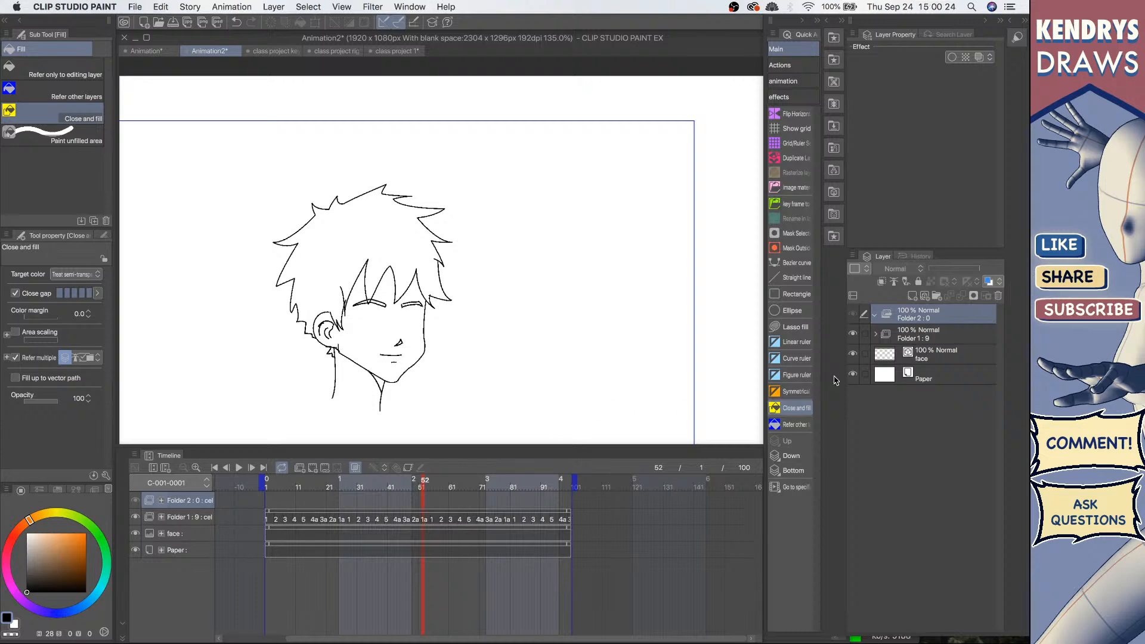
left_click(877, 339)
left_click(876, 336)
left_click(997, 296)
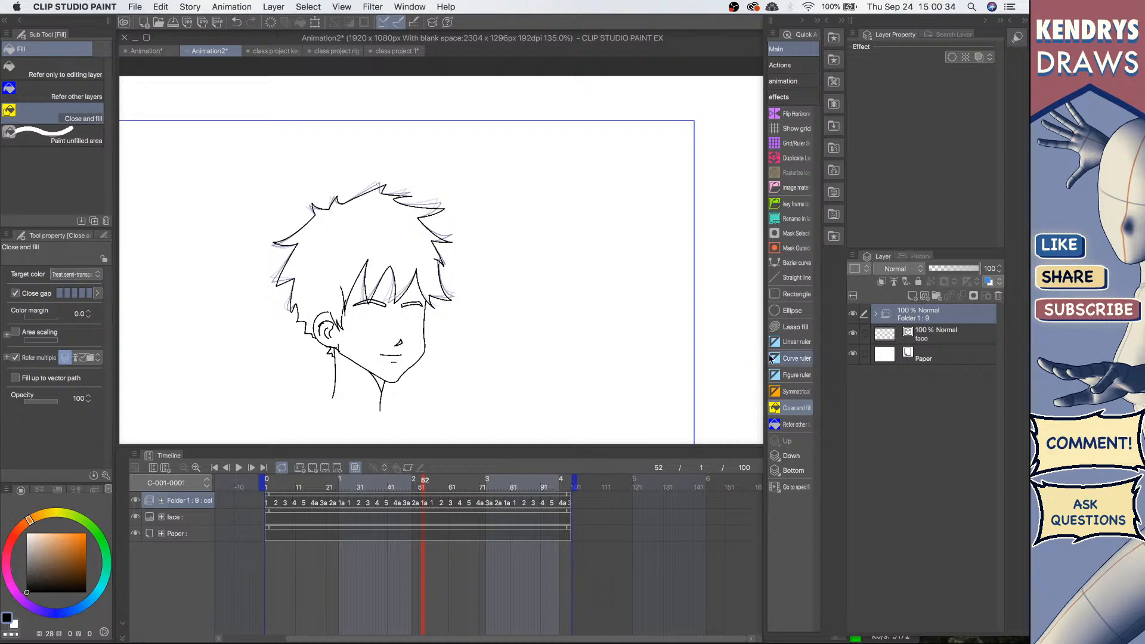
Step: Duplicate the hair animation folder and give the copy a red layer color
key("super+c")
key("super+v")
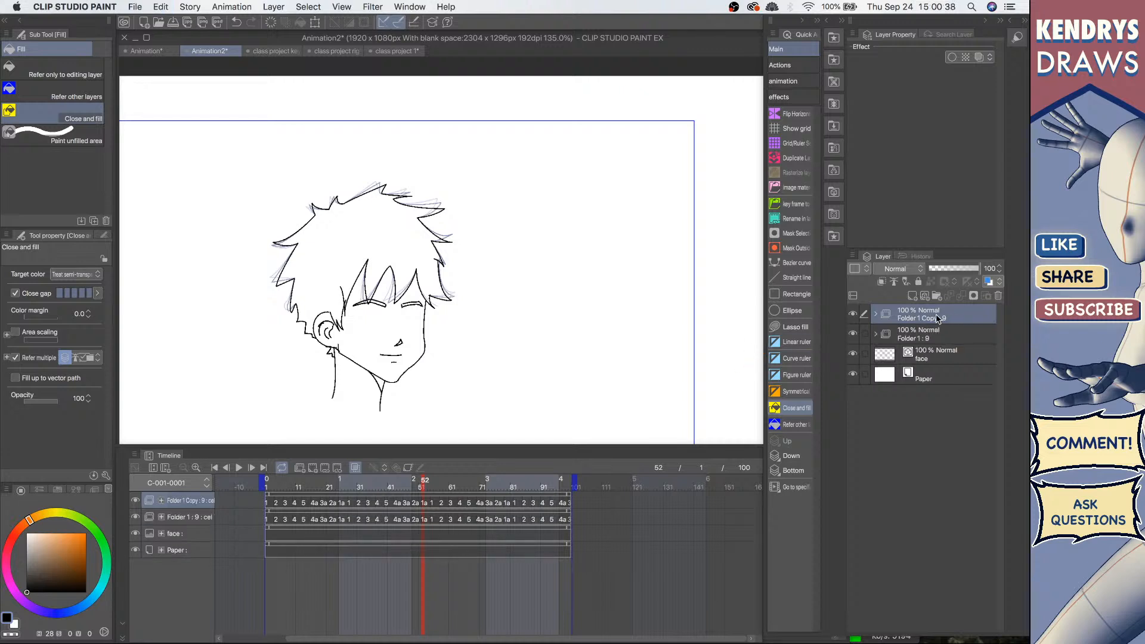
double_click(937, 318)
left_click(857, 269)
left_click(868, 269)
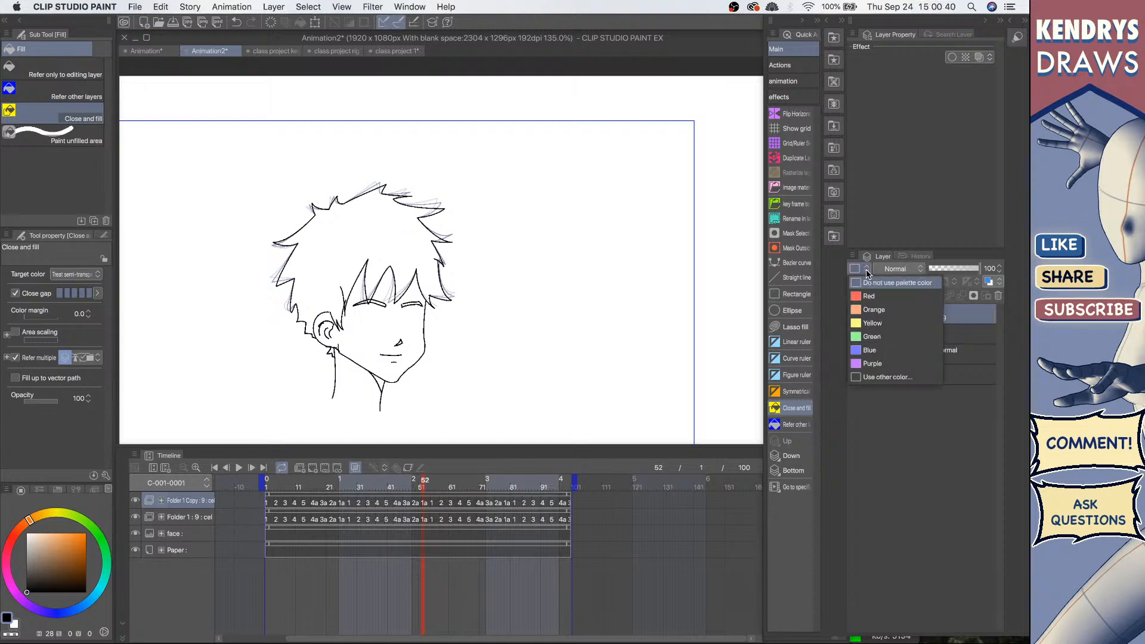
left_click(875, 298)
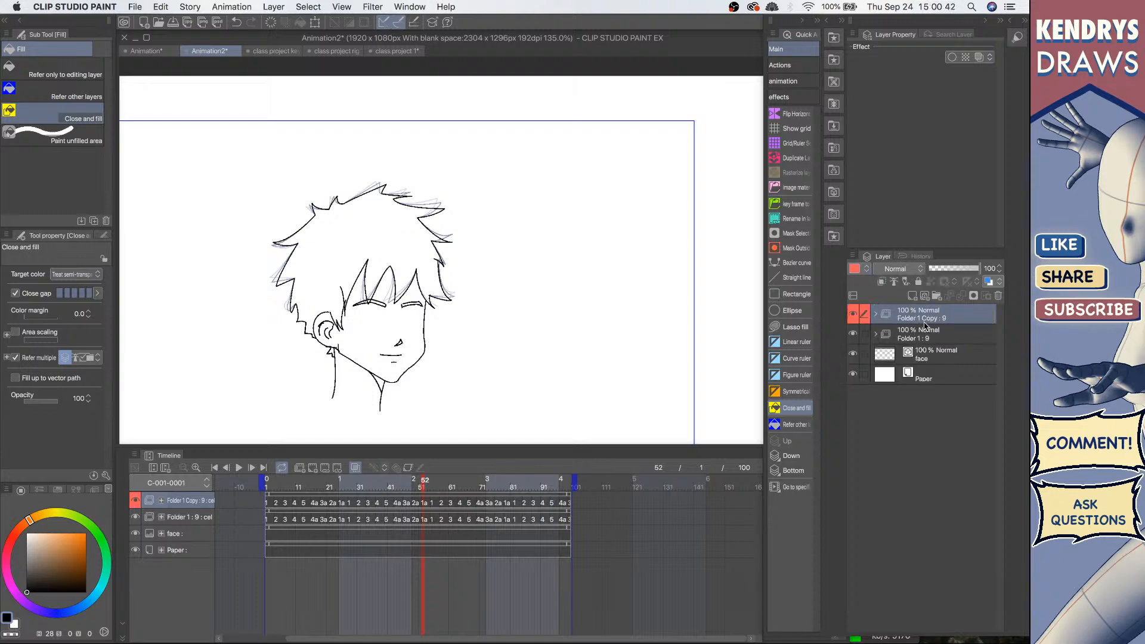
Step: Hide the original hair folder while keeping the red copy visible
left_click(853, 314)
left_click(853, 333)
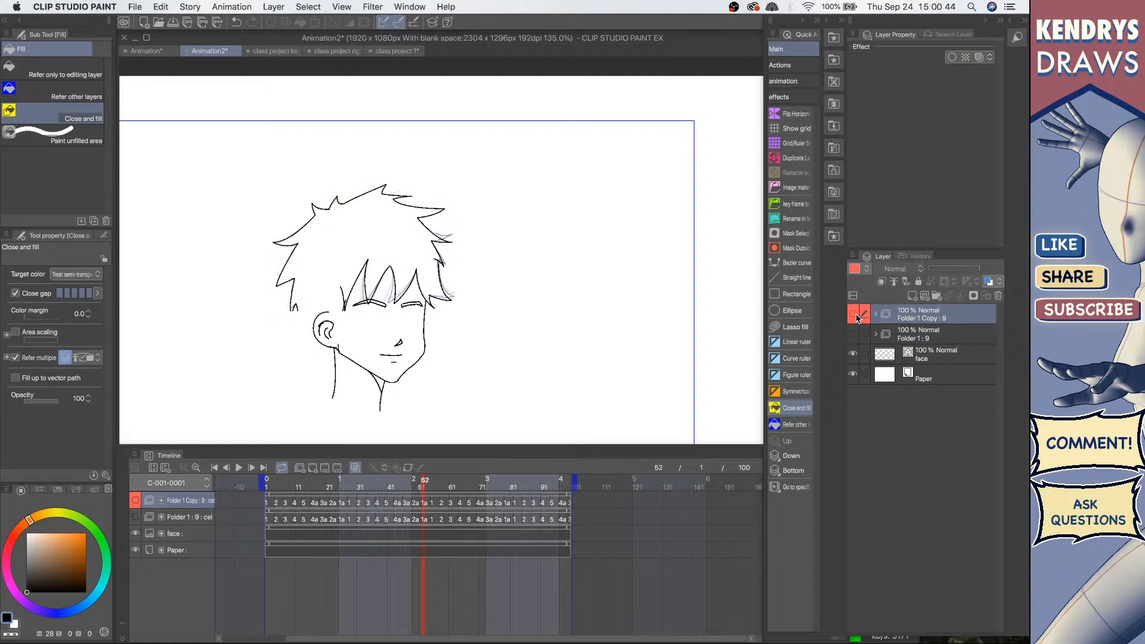
left_click(853, 313)
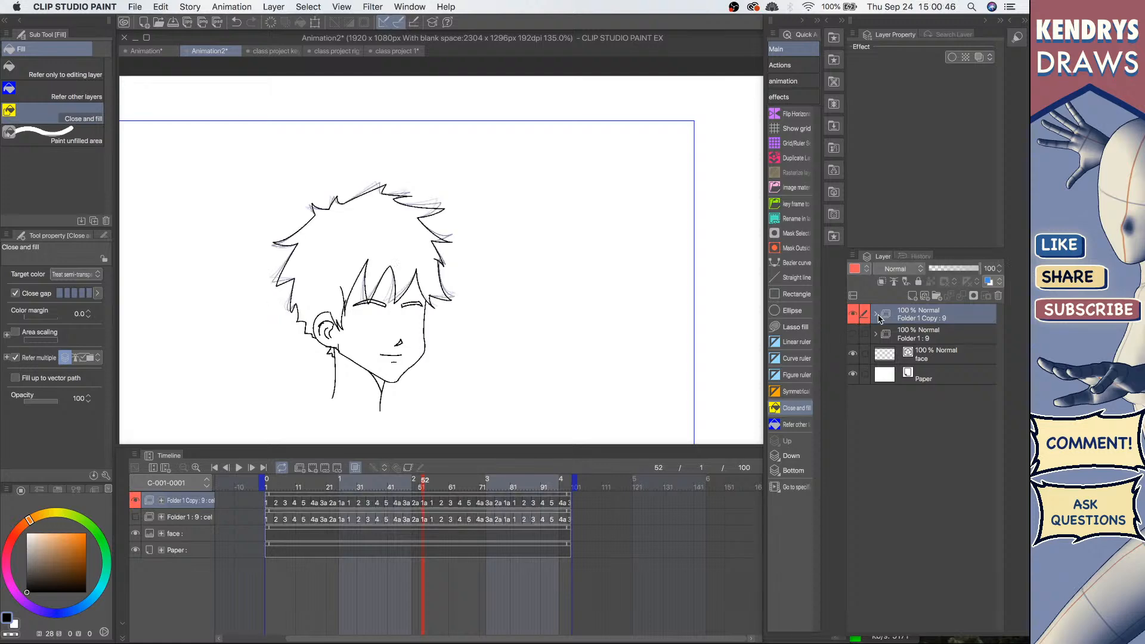
Step: Move all cels out of the copied folder to the top of the layer stack and rasterize them
left_click(876, 314)
left_click(937, 339)
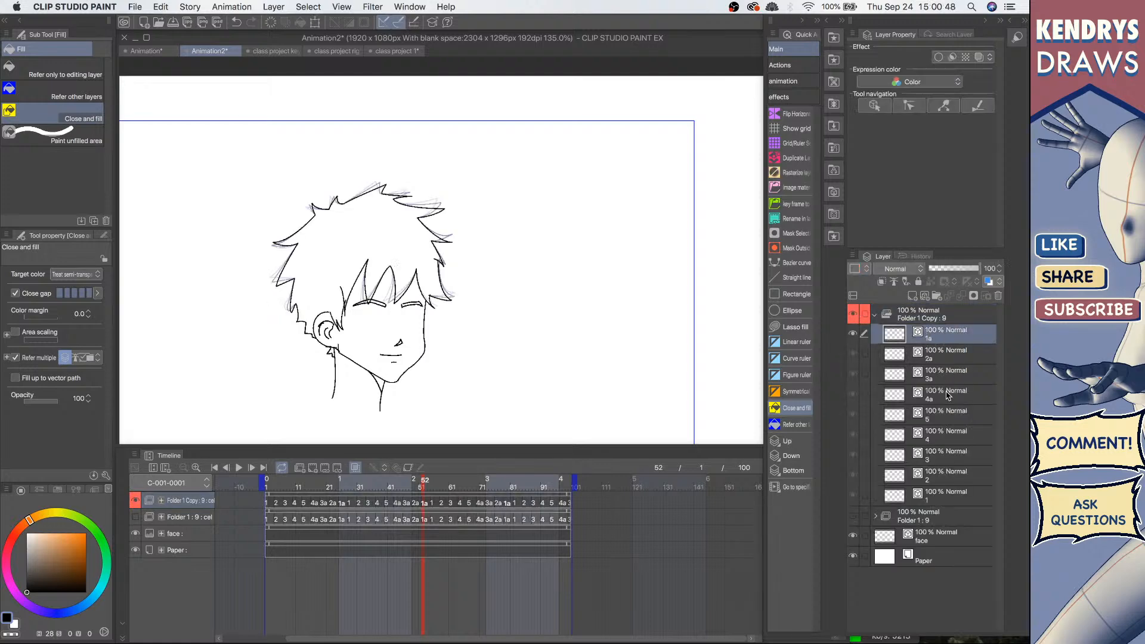
left_click(944, 495, "shift")
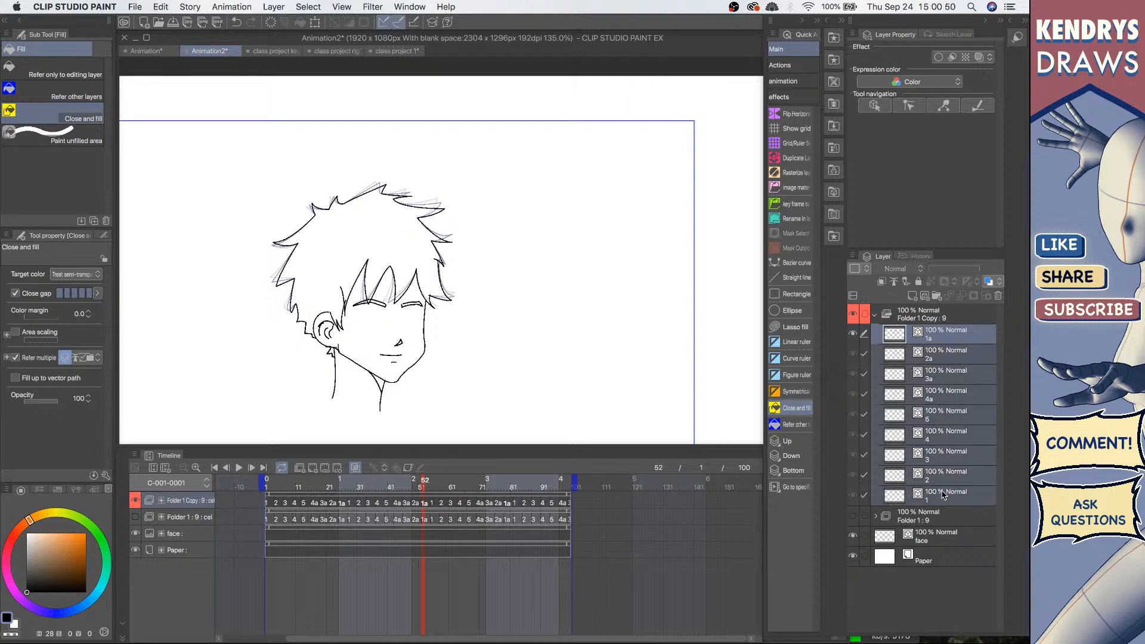
left_click_drag(952, 339, 945, 310)
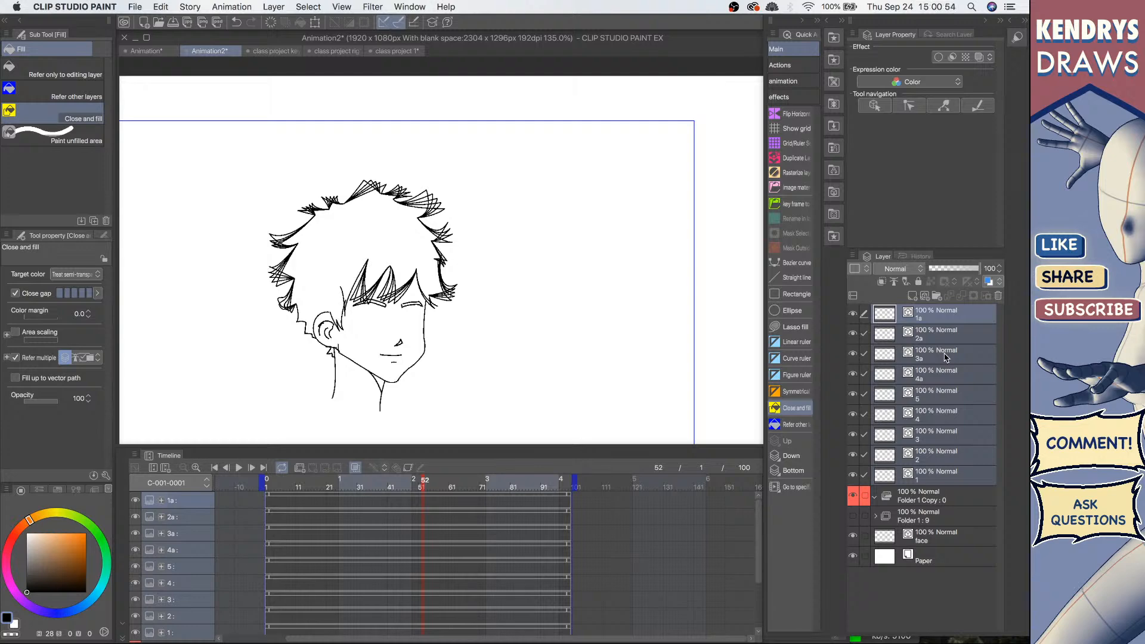
left_click(793, 175)
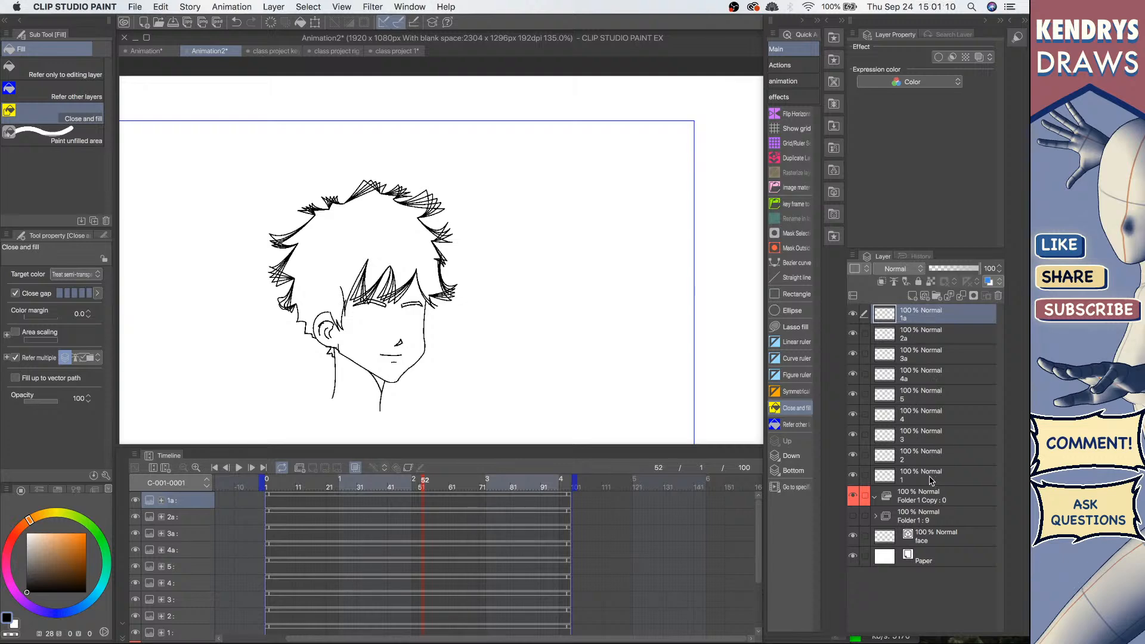
Step: Clear the contents of all the moved hair cels and move them back into the red copied folder
left_click(932, 477, "shift")
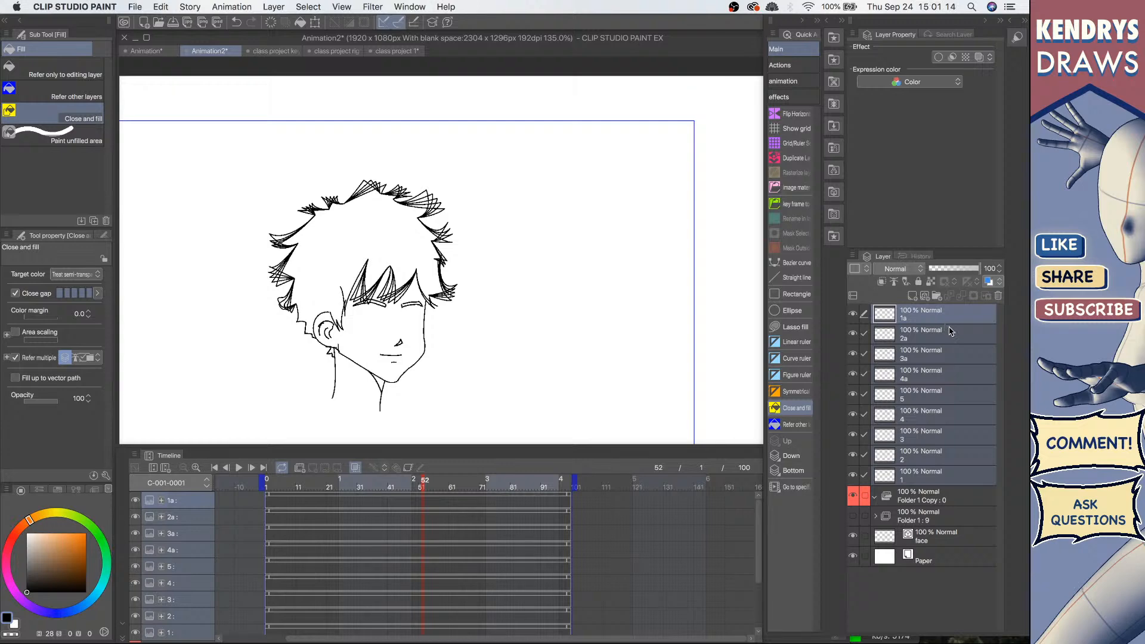
key("Delete")
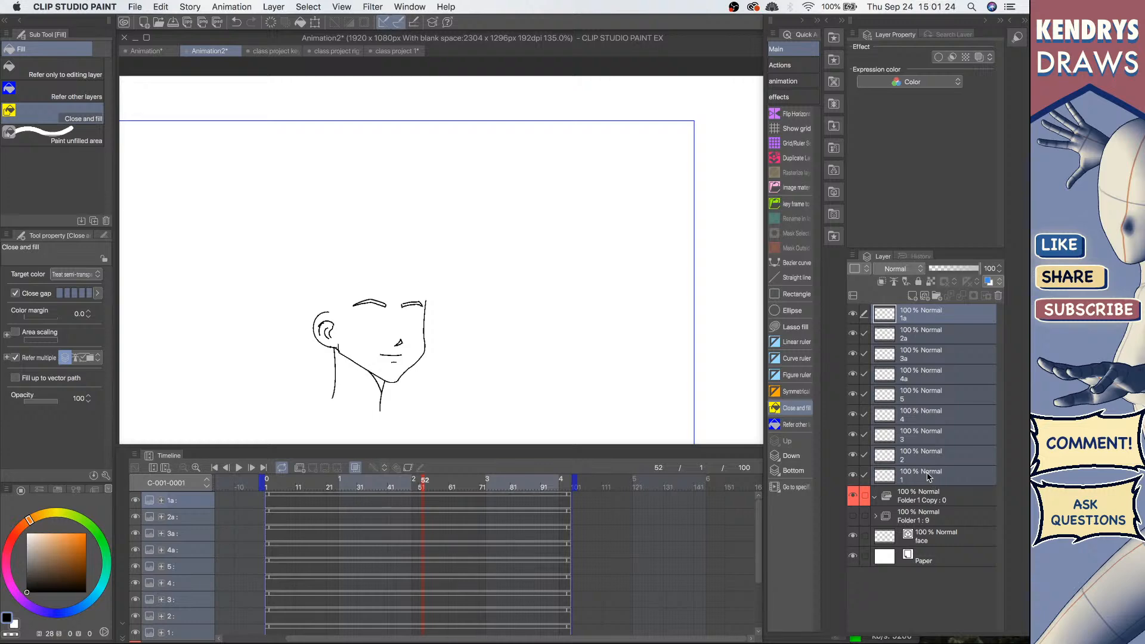
left_click_drag(949, 472, 923, 504)
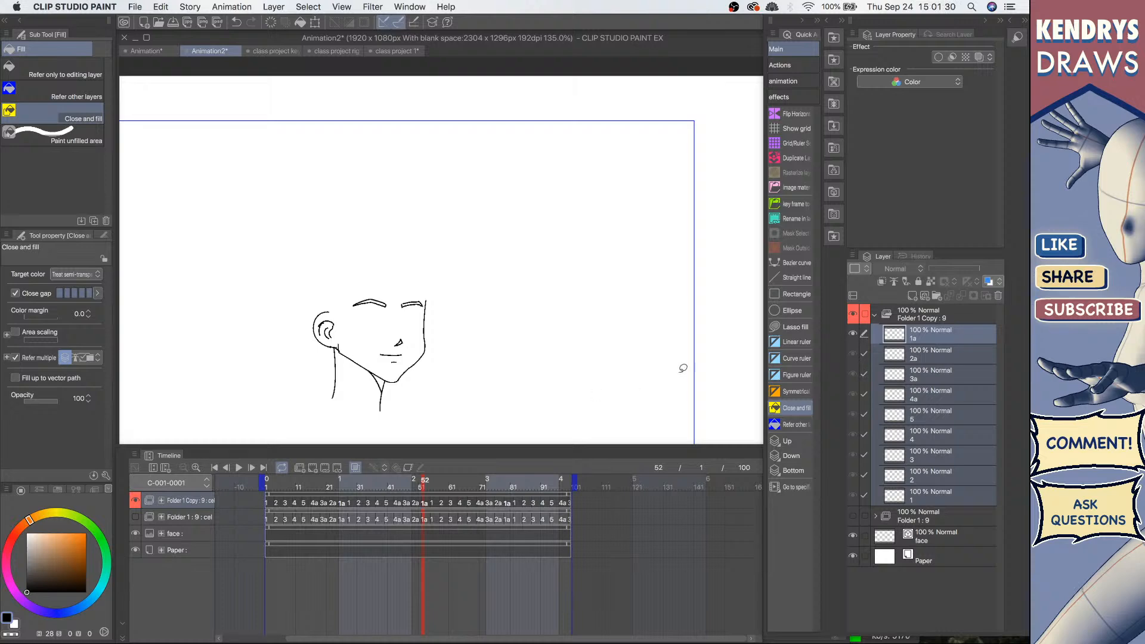
Step: Collapse the red copied folder and make the original hair folder visible again
left_click(873, 316)
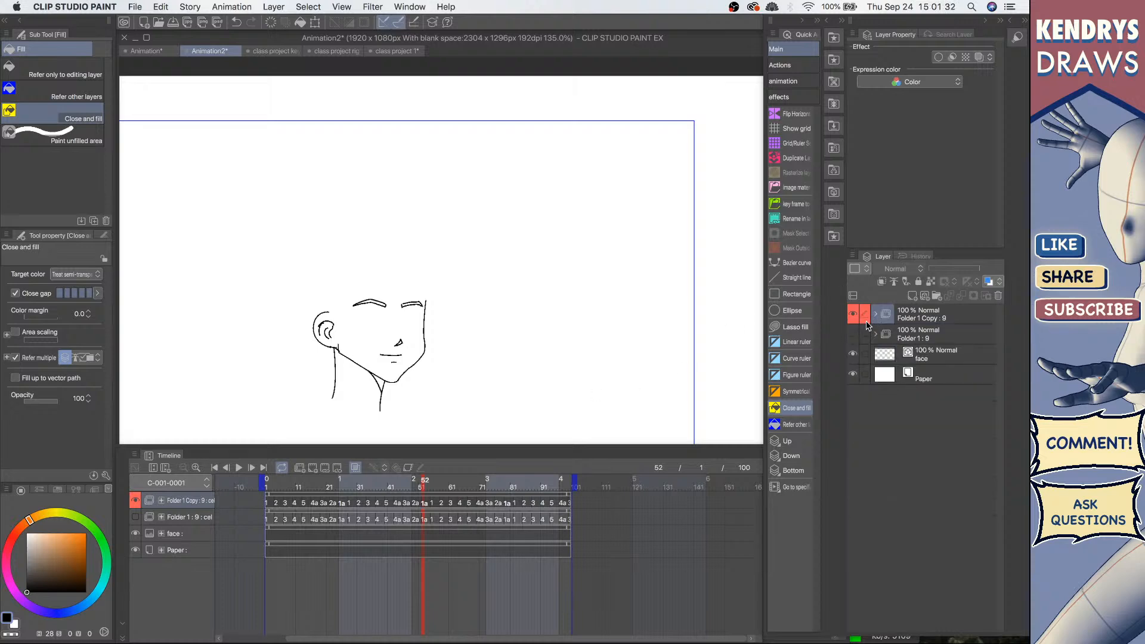
left_click(853, 334)
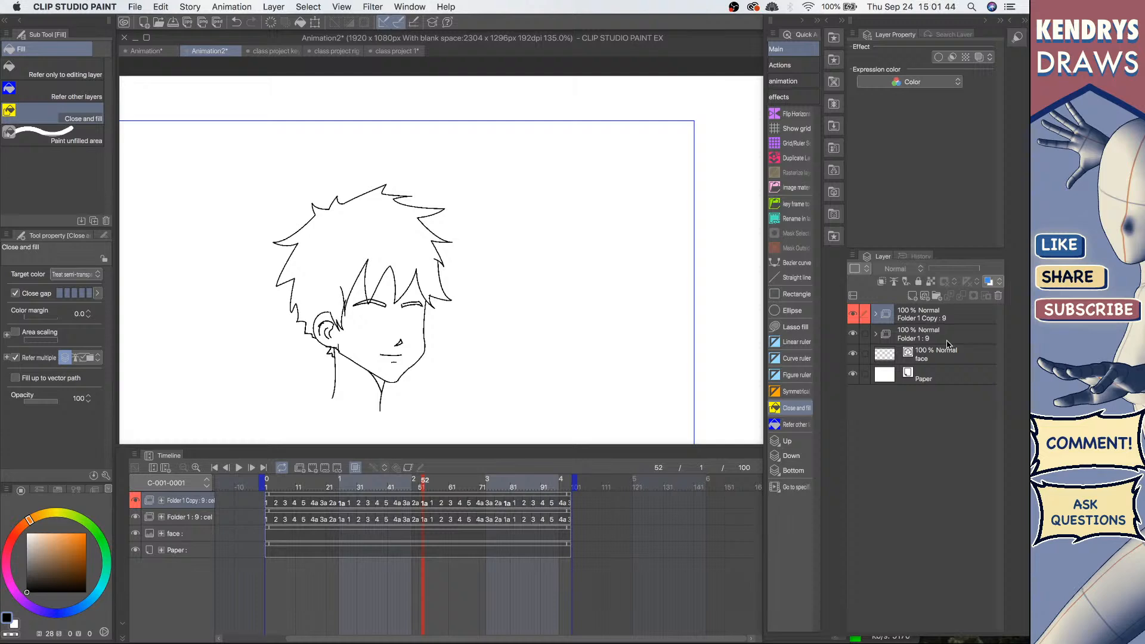
left_click(906, 339)
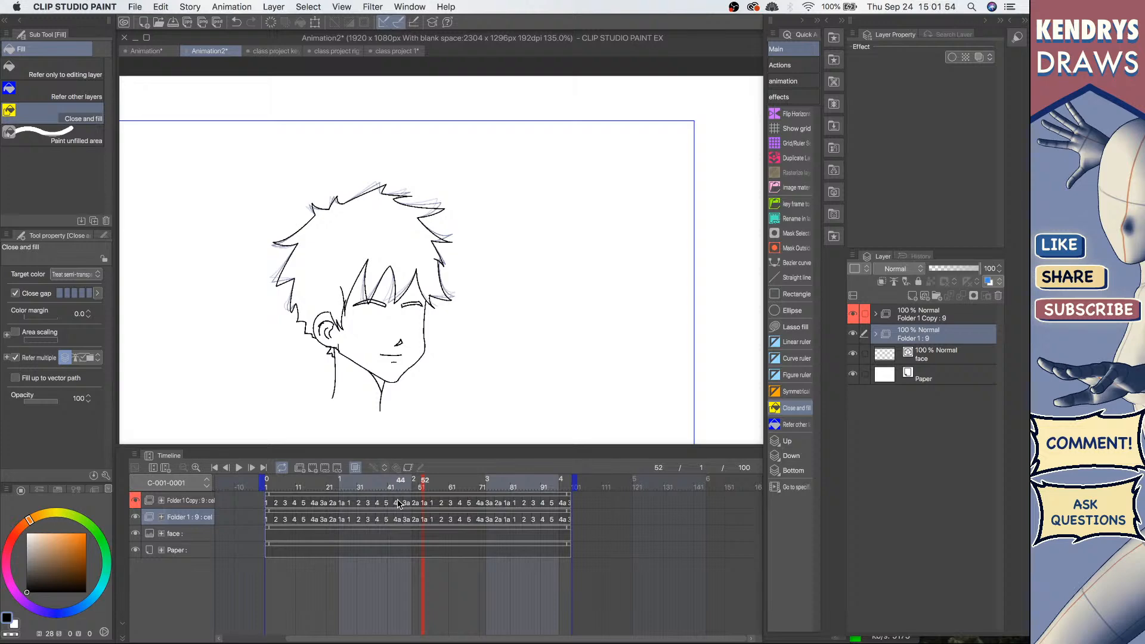
Step: Choose an orange color and the Refer other layers fill tool for cel 1 inside the copied folder
left_click(876, 313)
left_click(921, 499)
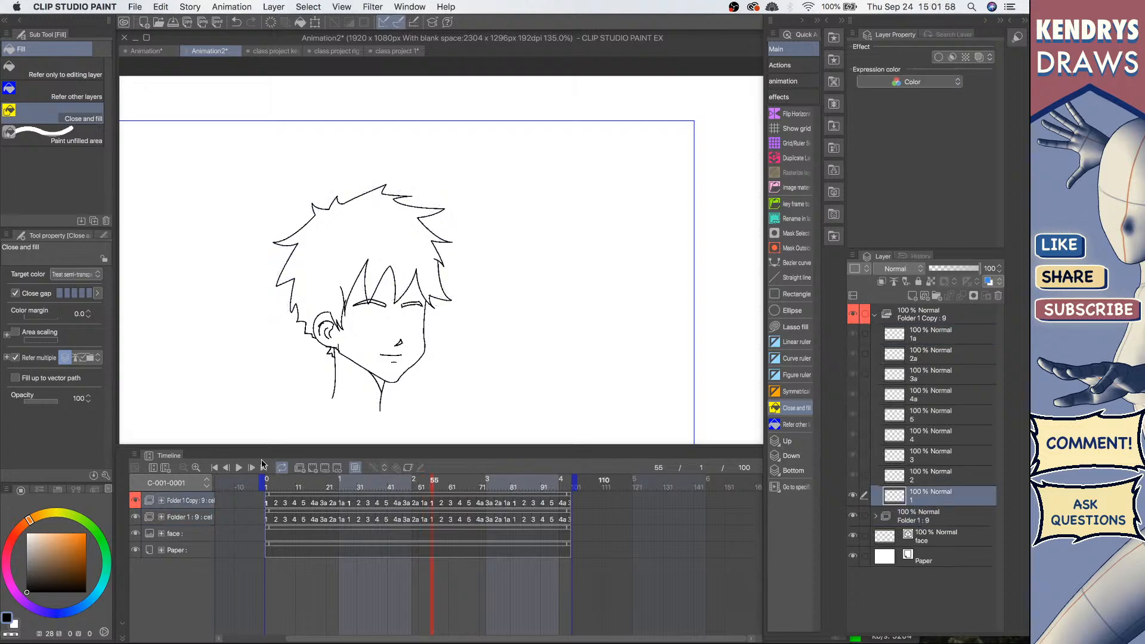
left_click(63, 533)
left_click(68, 533)
left_click(62, 533)
left_click(84, 95)
Step: Try filling the hair on cel 1, then undo the fill
left_click(397, 236)
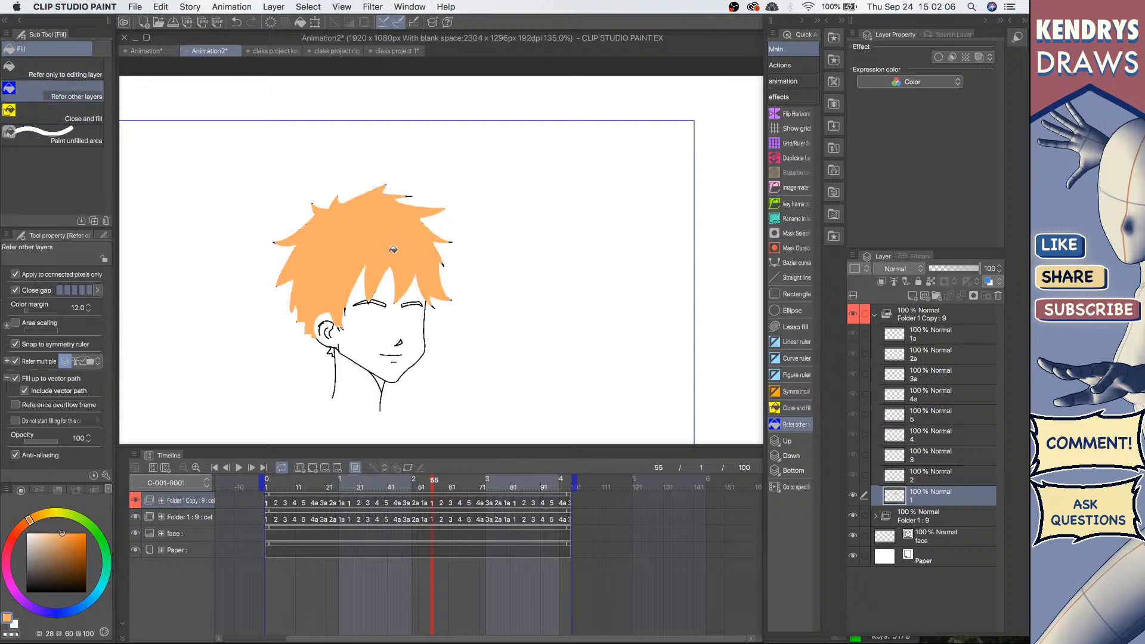
key("super+z")
Step: Move the original hair folder above the red copied folder and expand the copy
mouse_move(950, 314)
left_mouse_down()
mouse_move(953, 350)
mouse_move(936, 320)
left_mouse_up()
left_click(941, 339)
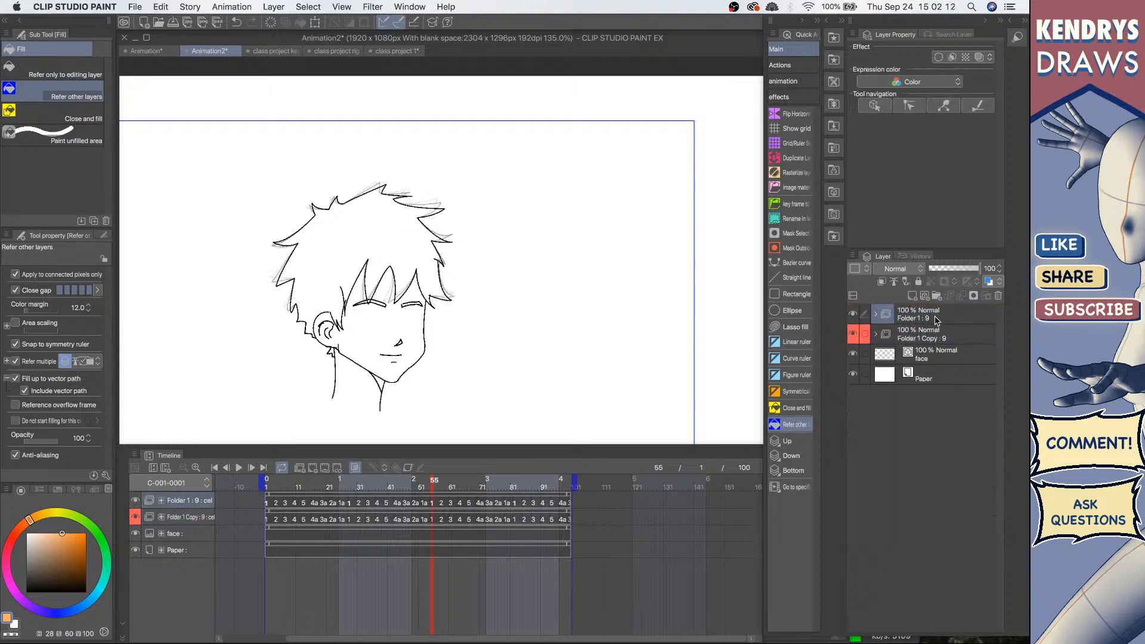
left_click(922, 338)
left_click(876, 335)
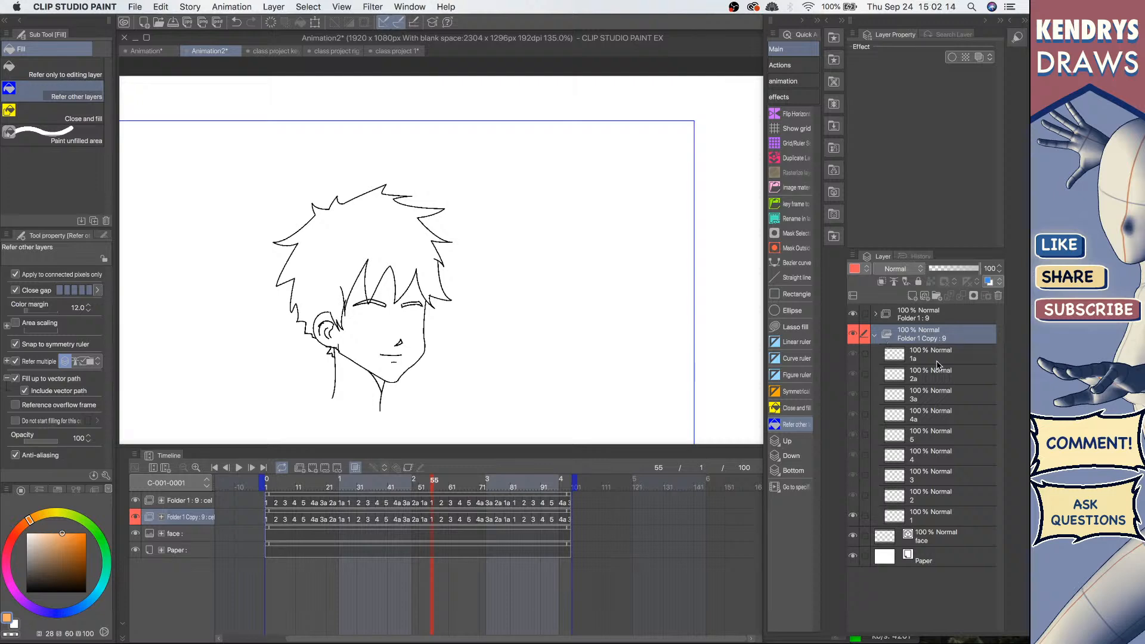
Step: Fill the hair with orange on cels 1 and 2 of the copied folder
left_click(939, 516)
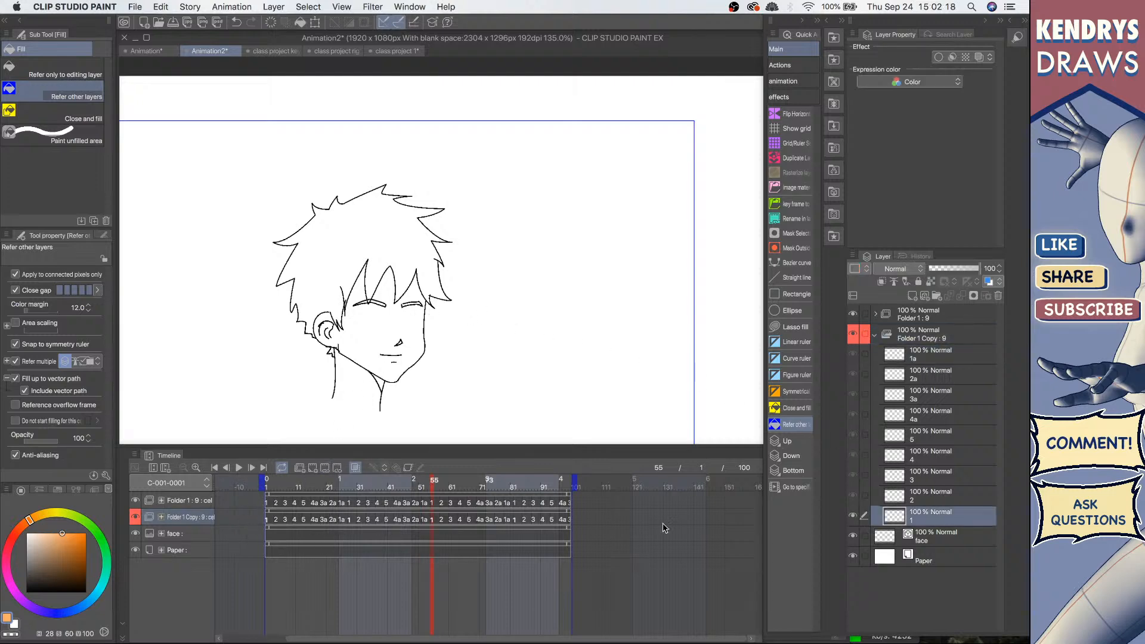
left_click(404, 235)
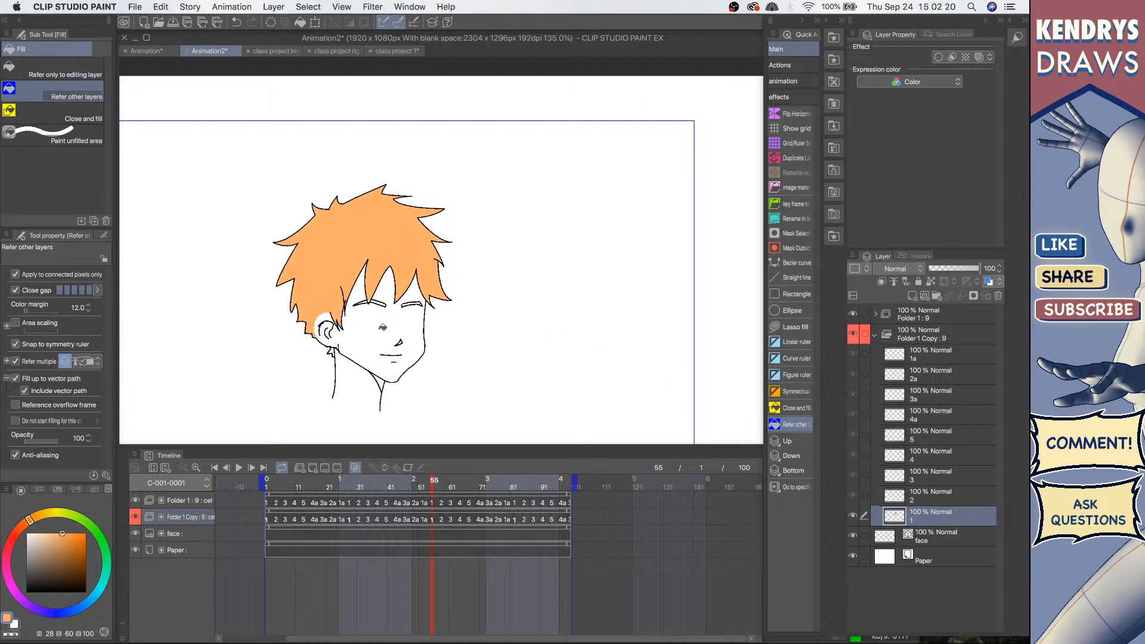
left_click(929, 497)
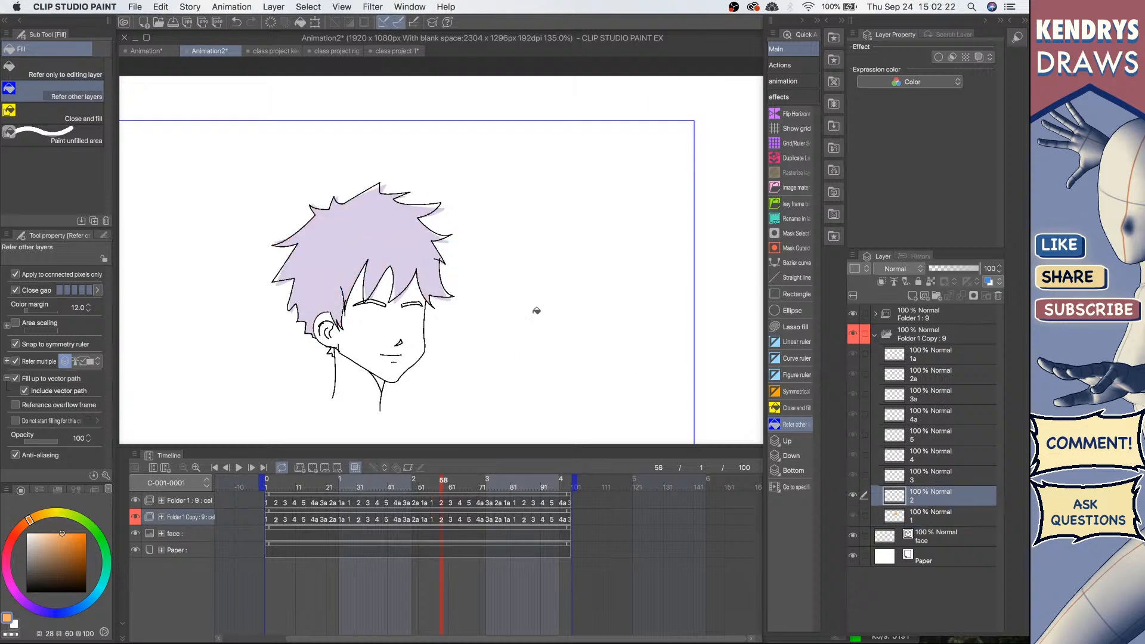
left_click(404, 251)
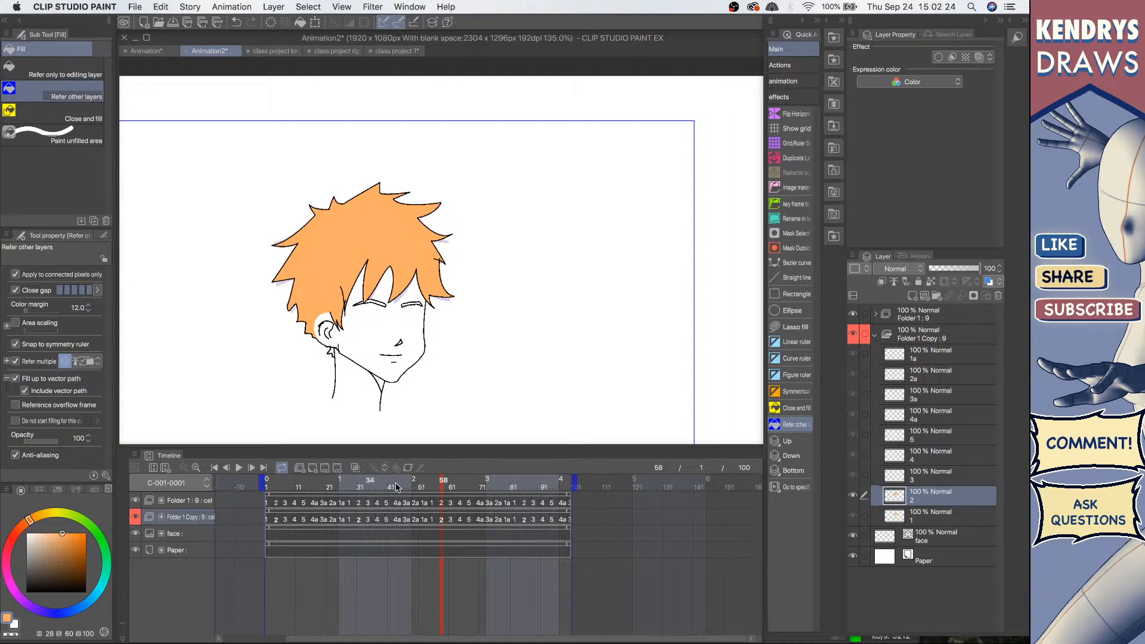
Step: Fill the hair with orange on cels 3 and 4
left_click(934, 475)
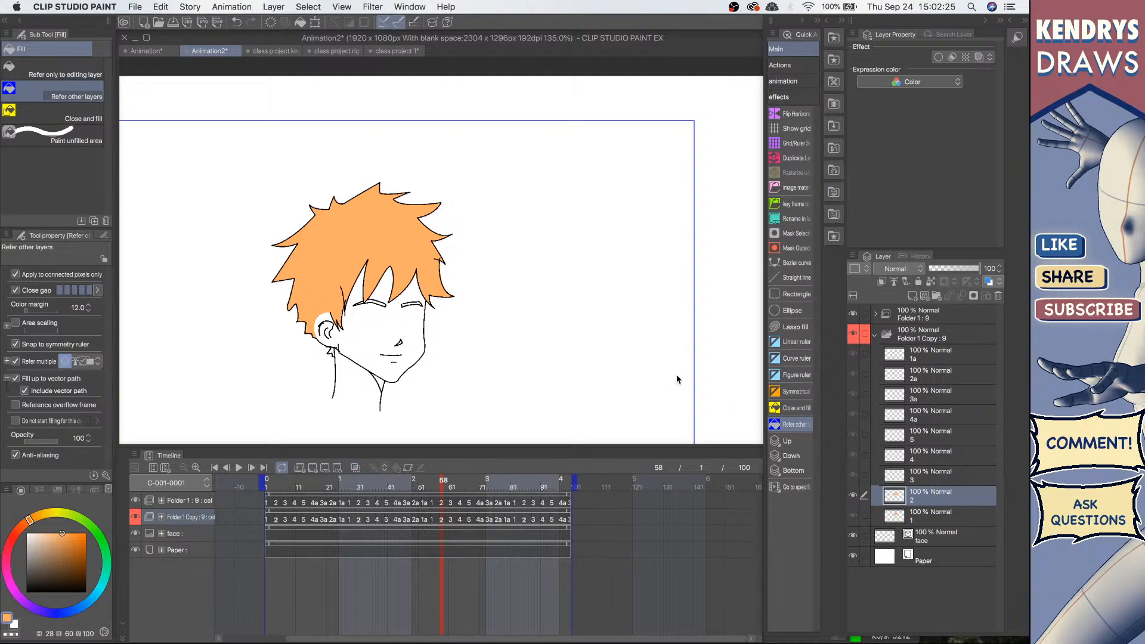
left_click(409, 246)
left_click(928, 453)
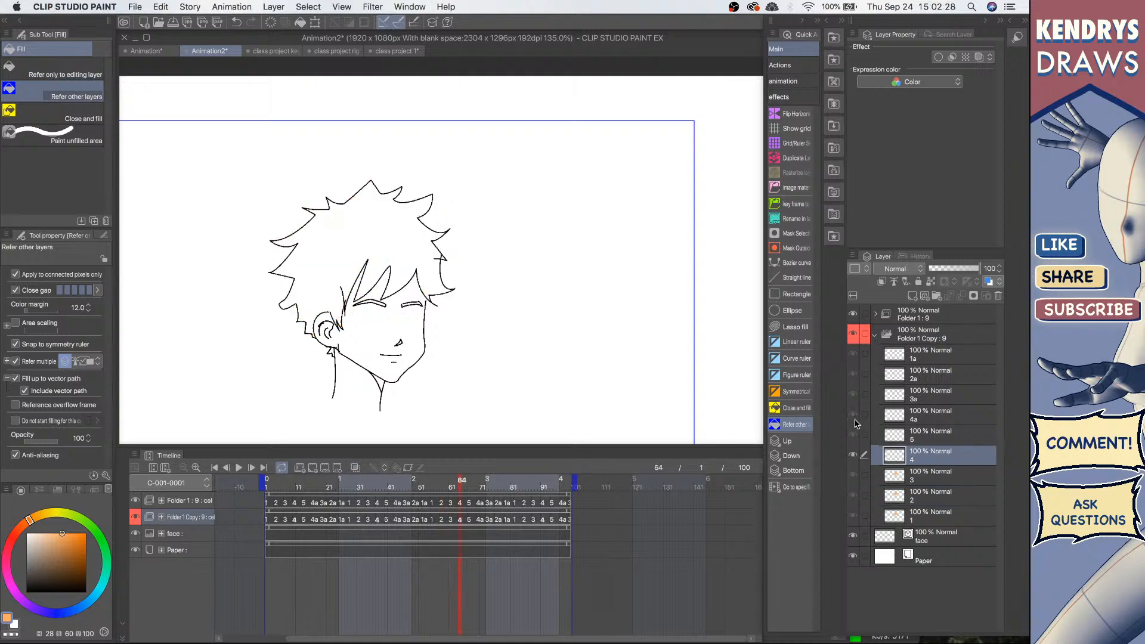
left_click(410, 247)
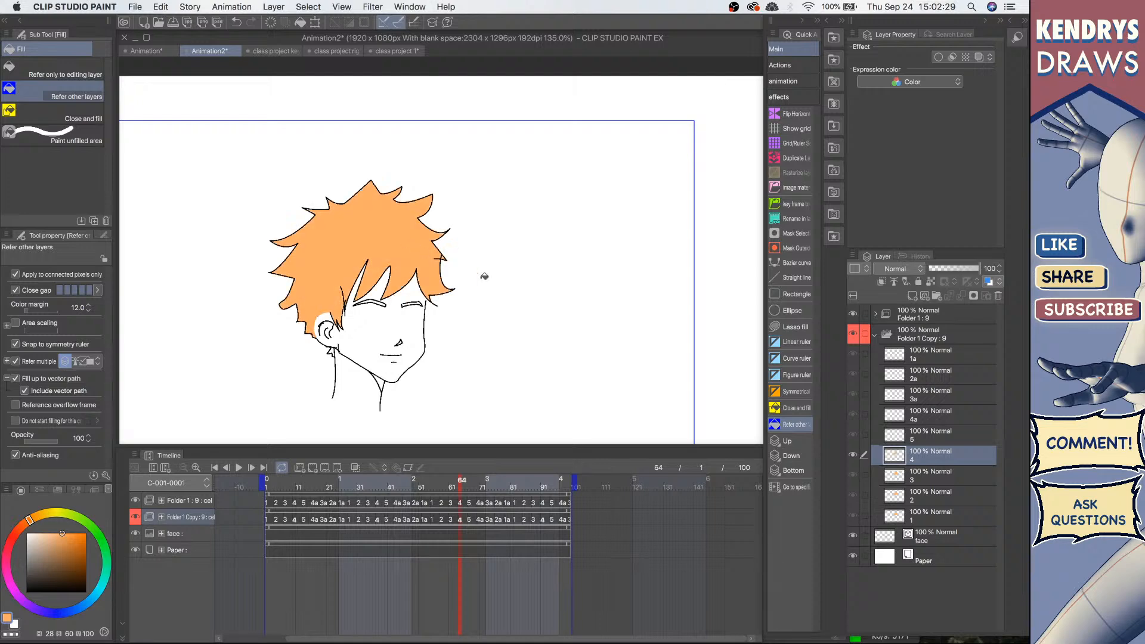
Step: Fill the hair on cel 5, including the small gaps along the top and left edge
left_click(926, 431)
left_click(424, 241)
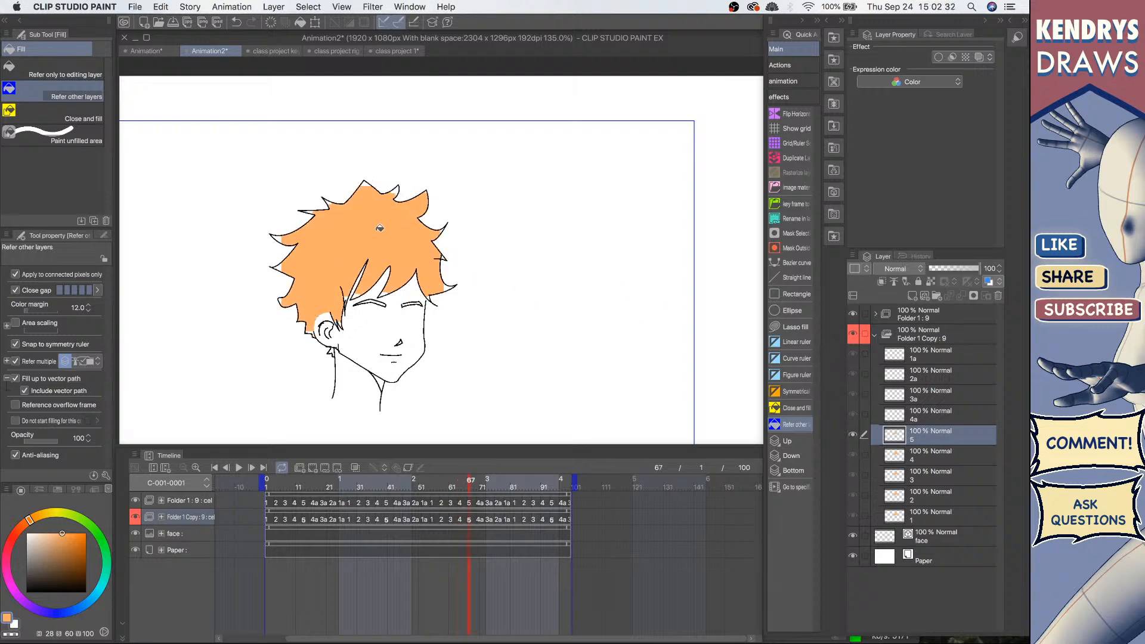
left_click_drag(397, 186, 425, 189)
left_click(394, 193)
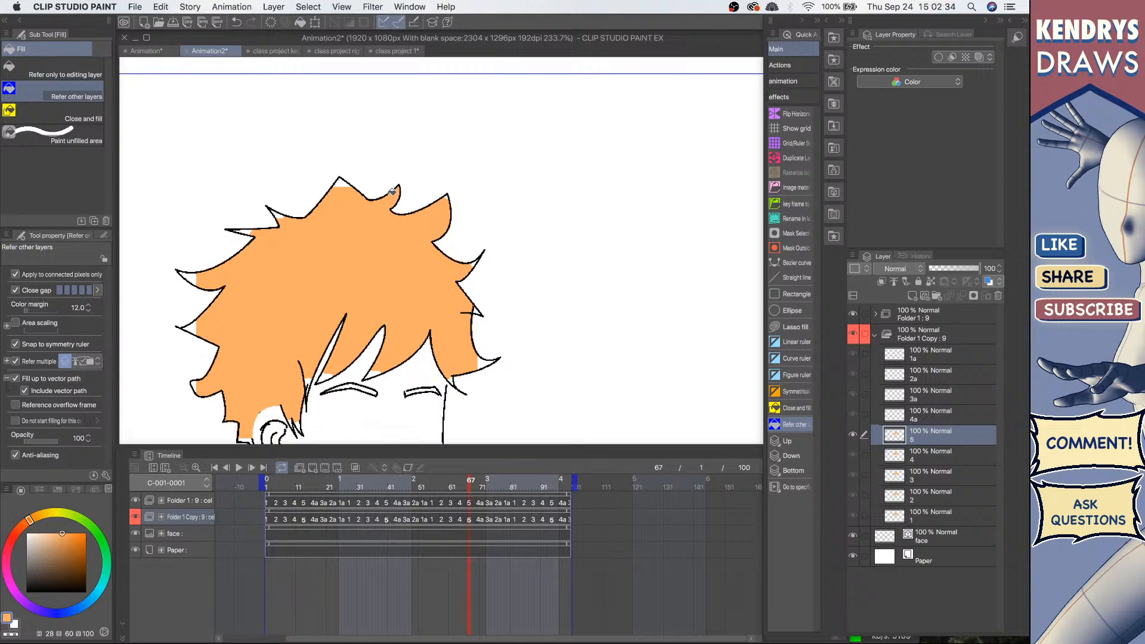
left_click(341, 183)
left_click(199, 273)
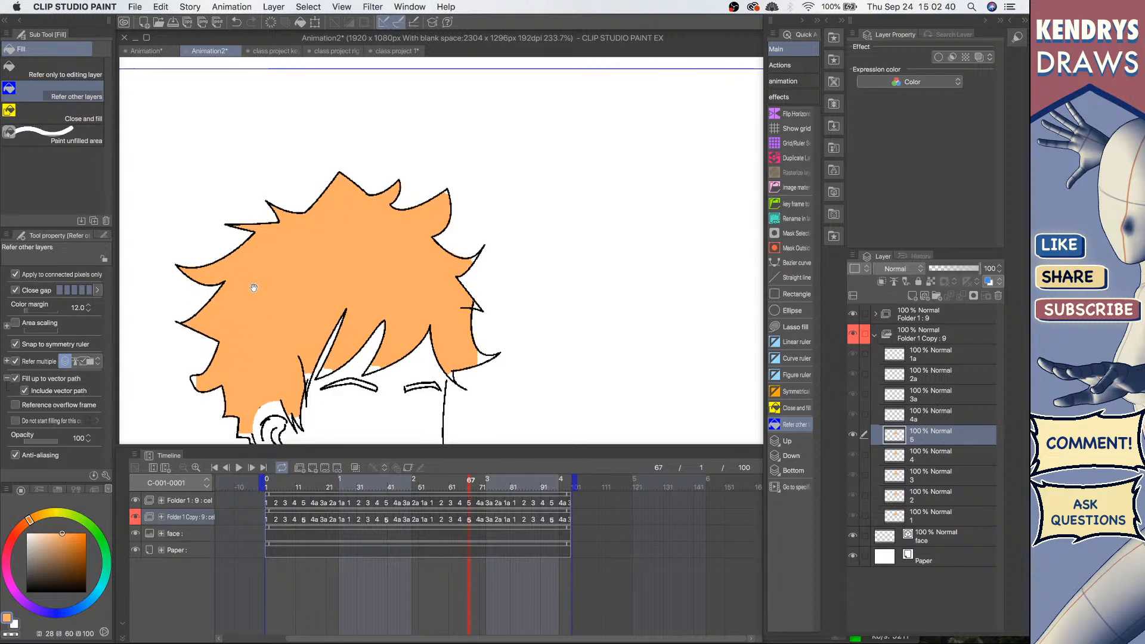
Step: Fill the remaining small gaps of cel 5's hair around the right side and the ear
scroll(203, 311, "down", 3)
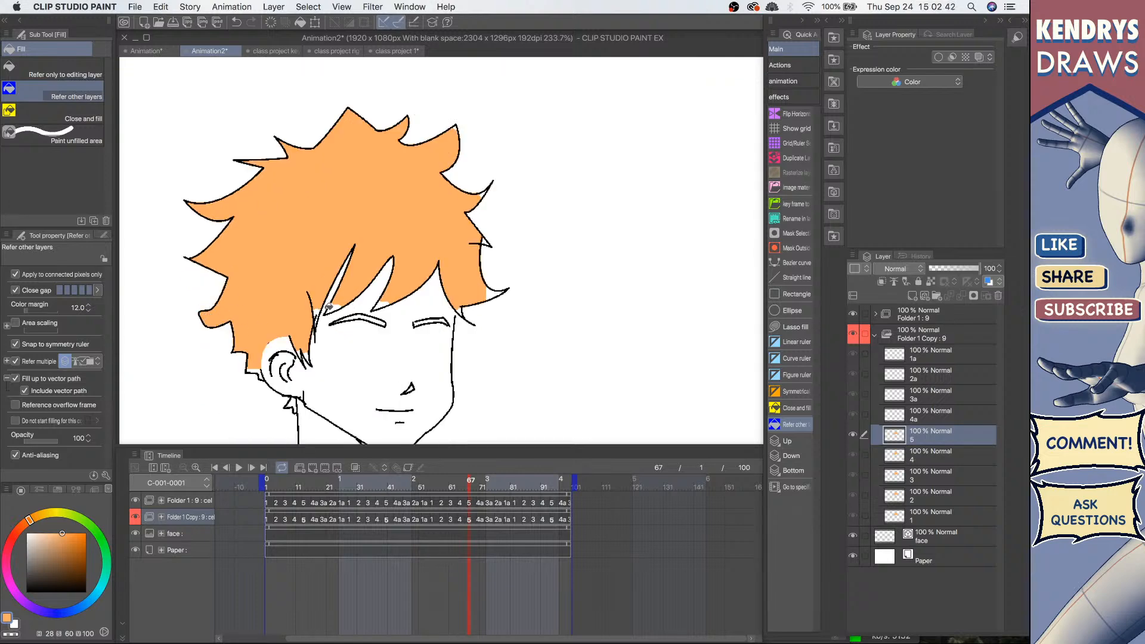
left_click(499, 291)
left_click(487, 242)
left_click(319, 308)
left_click(299, 405)
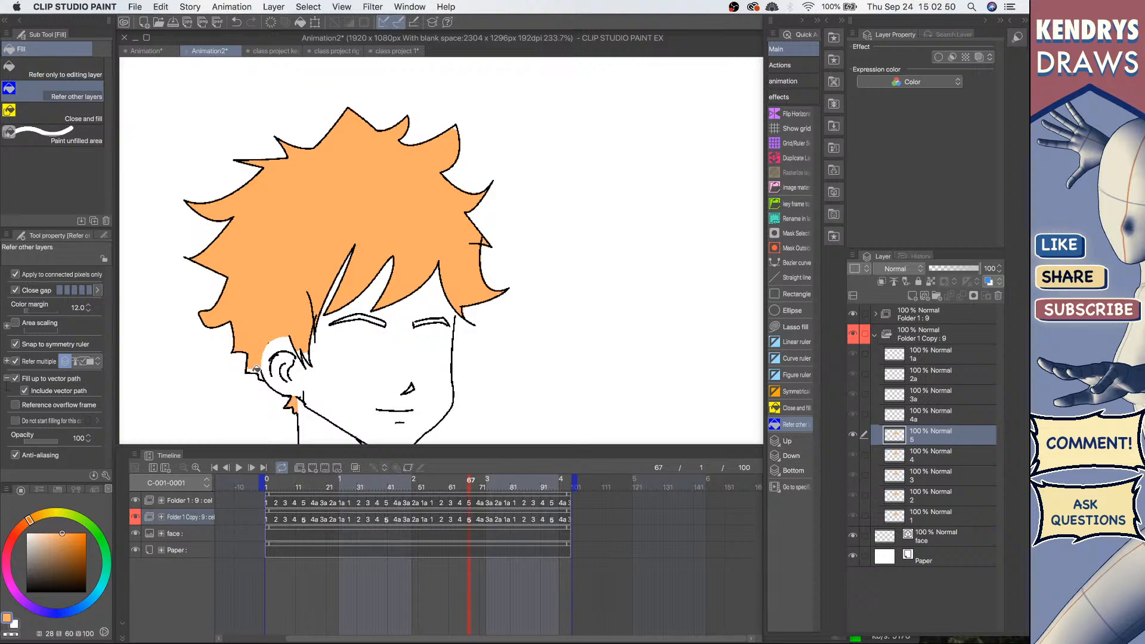
Step: Fill the hair on cels 4a and 3a, including the gap beside the ear
left_click(941, 418)
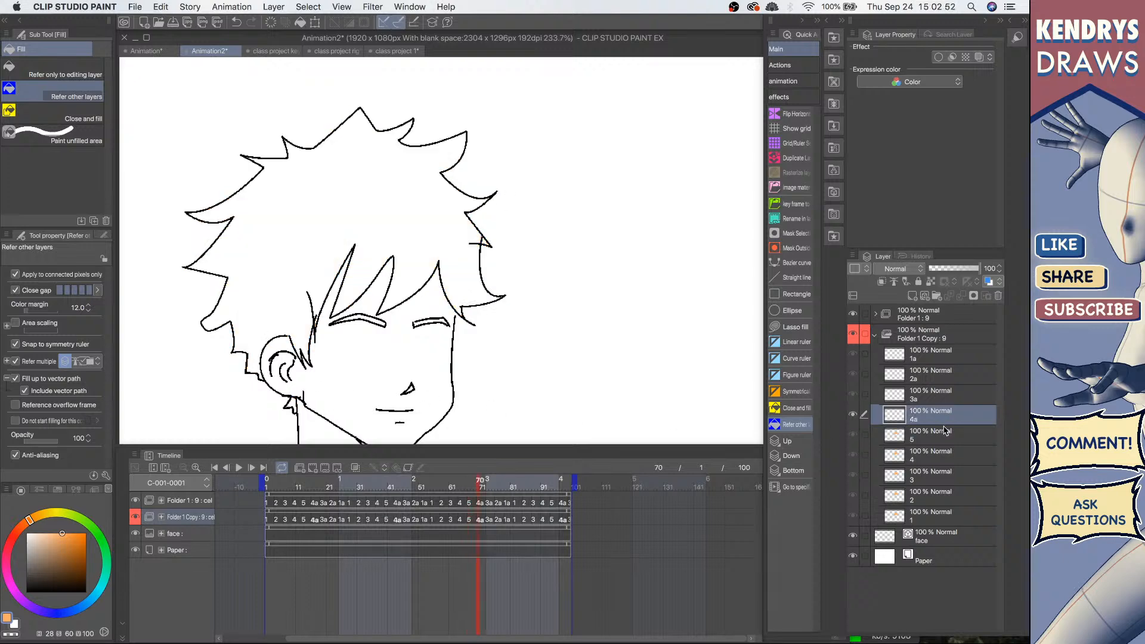
left_click(440, 228)
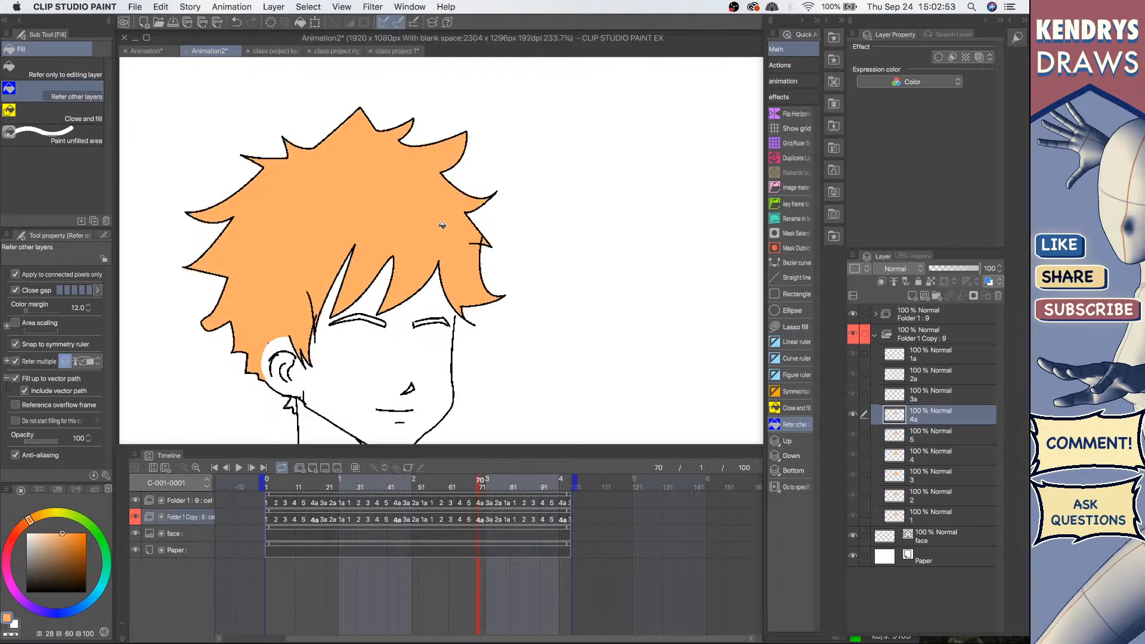
left_click(940, 394)
left_click(354, 305)
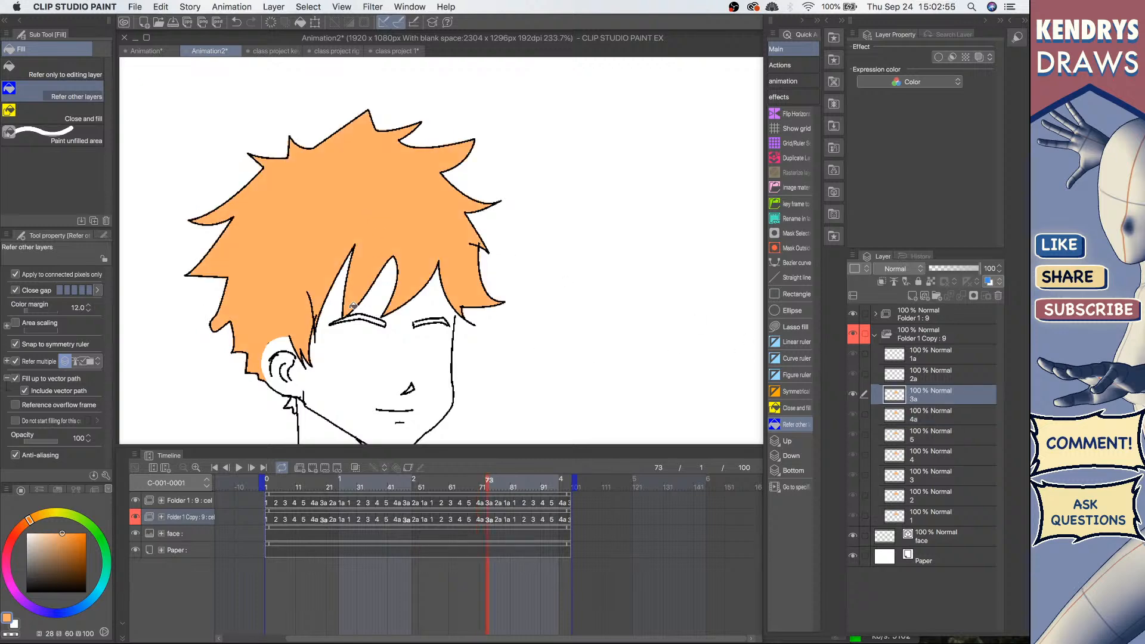
left_click(295, 402)
Step: Fill the hair with orange on cels 2a and 1a
left_click_drag(392, 532, 456, 538)
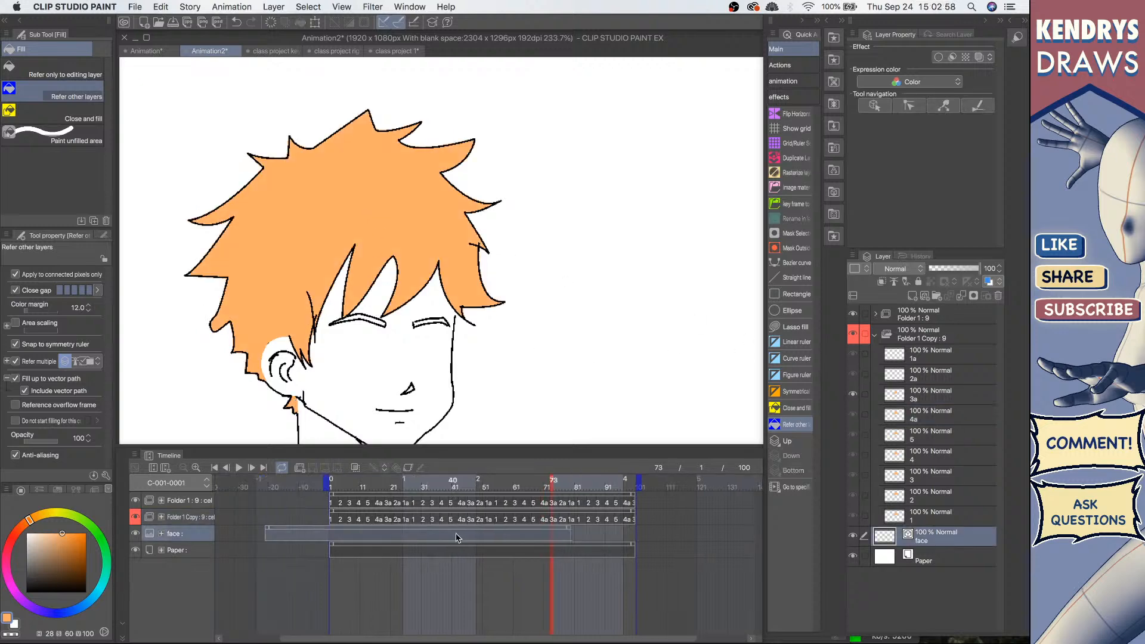
key("super+z")
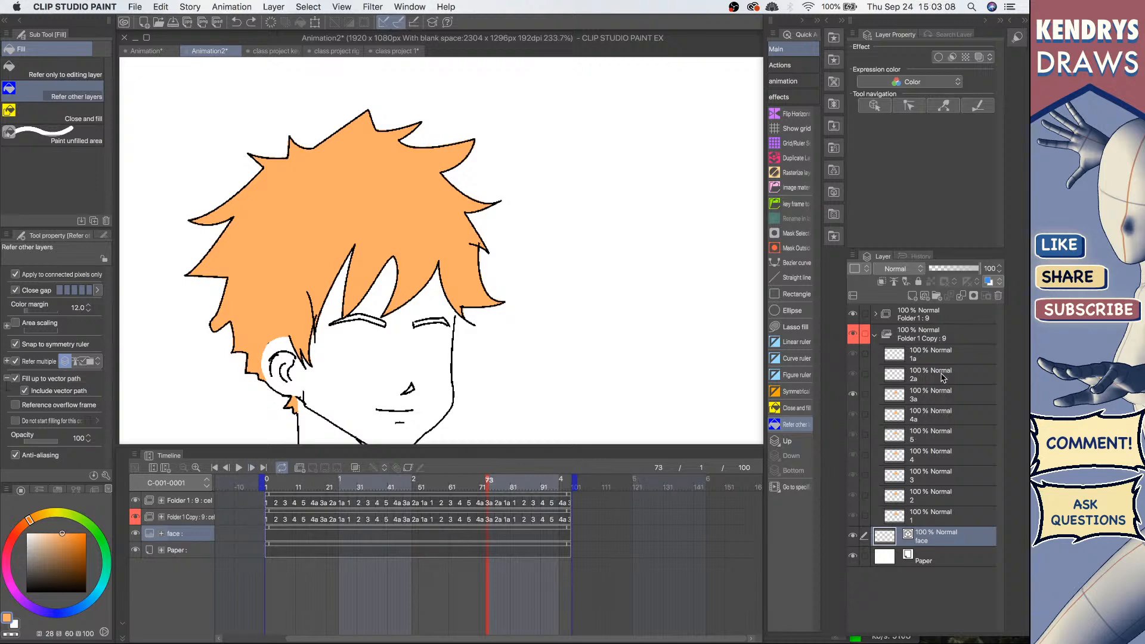
left_click(918, 375)
left_click(364, 191)
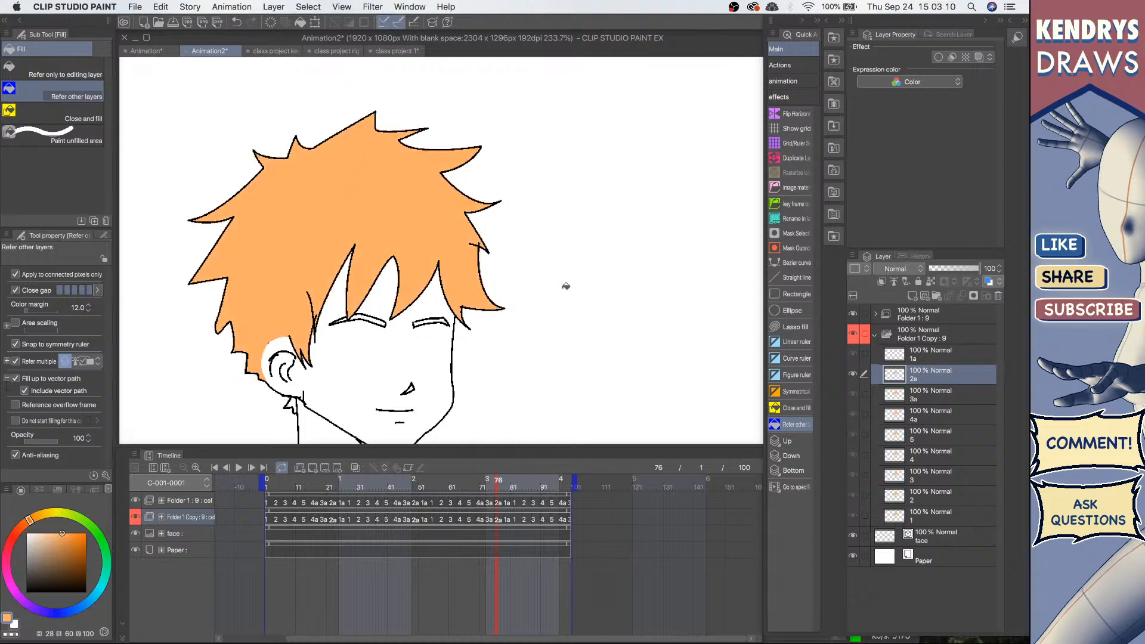
left_click(940, 361)
left_click(371, 216)
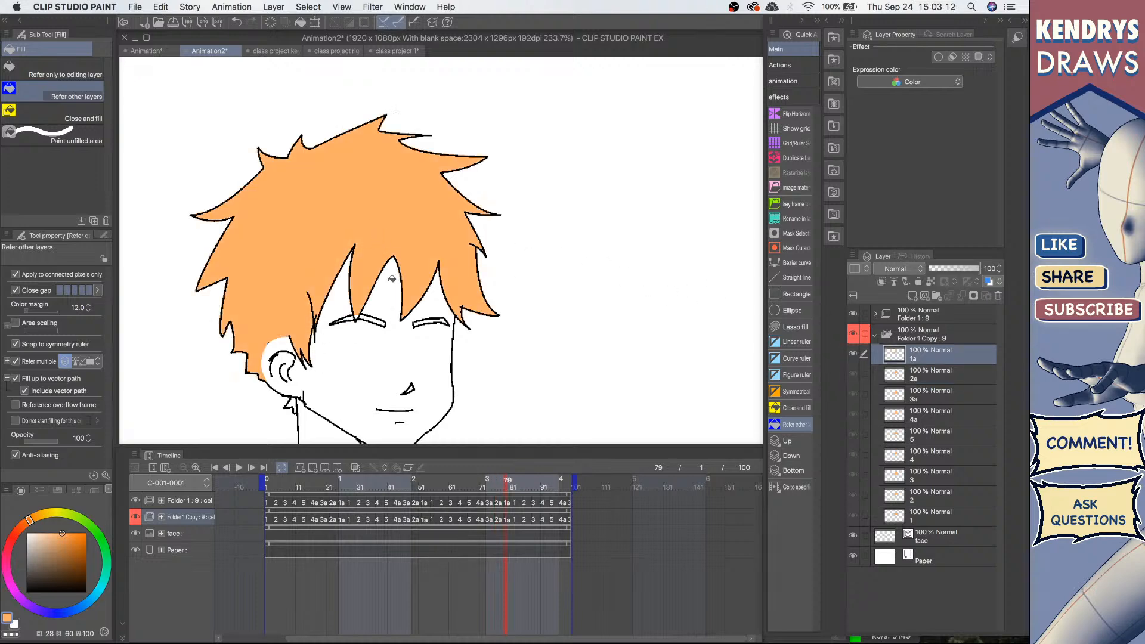
Step: Play back the animation and step through cels 1 and 2 to check the hair fill
scroll(445, 313, "down", 5)
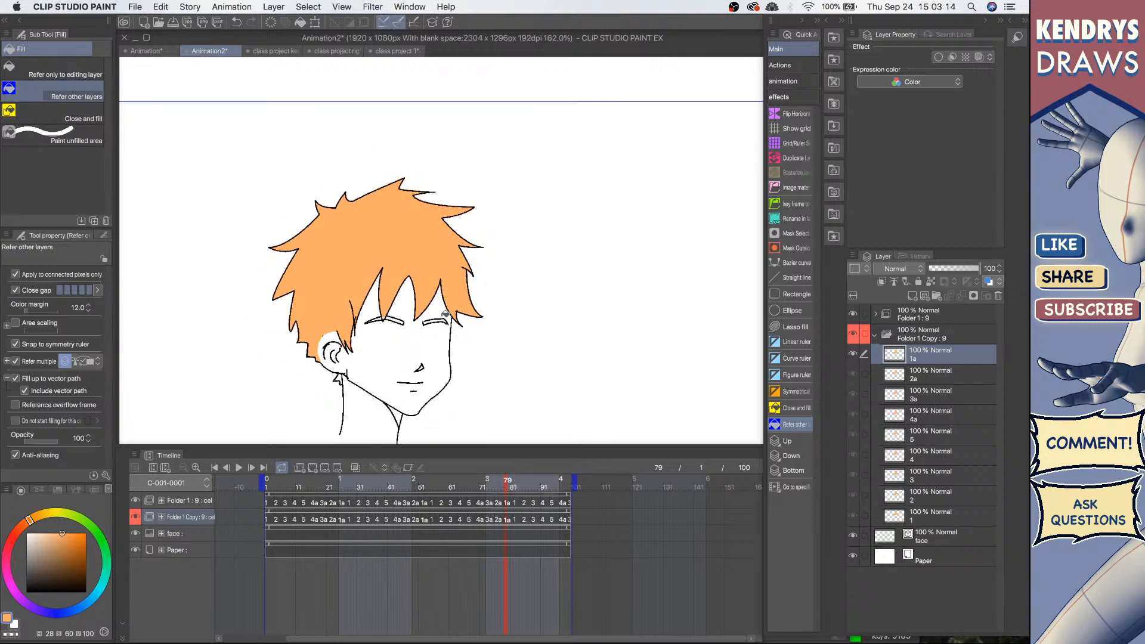
left_click(238, 469)
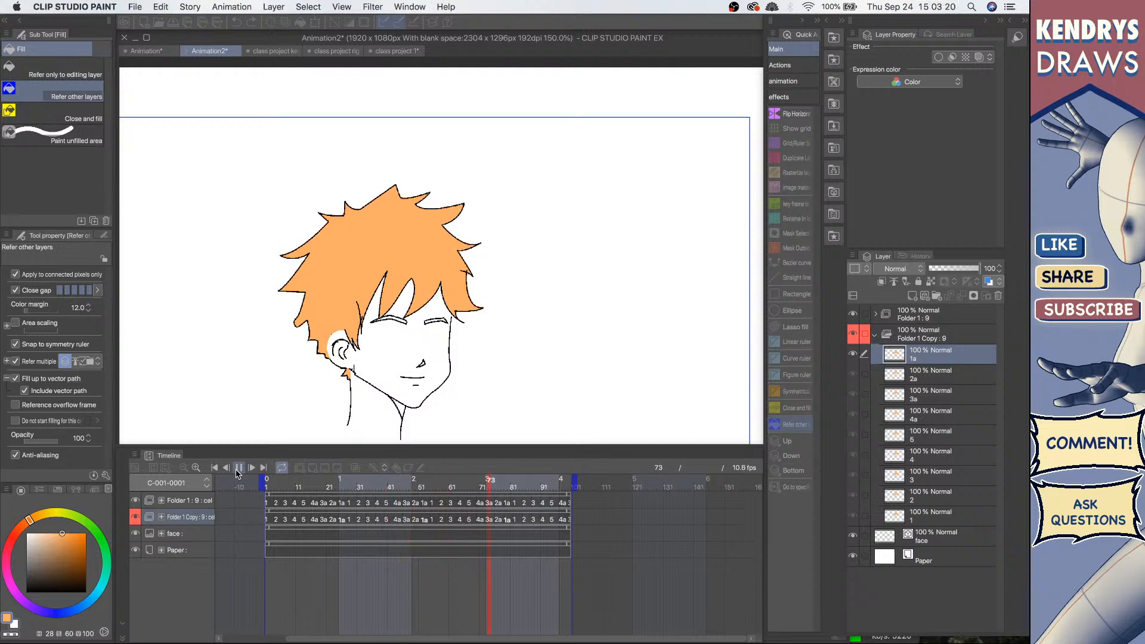
left_click(243, 465)
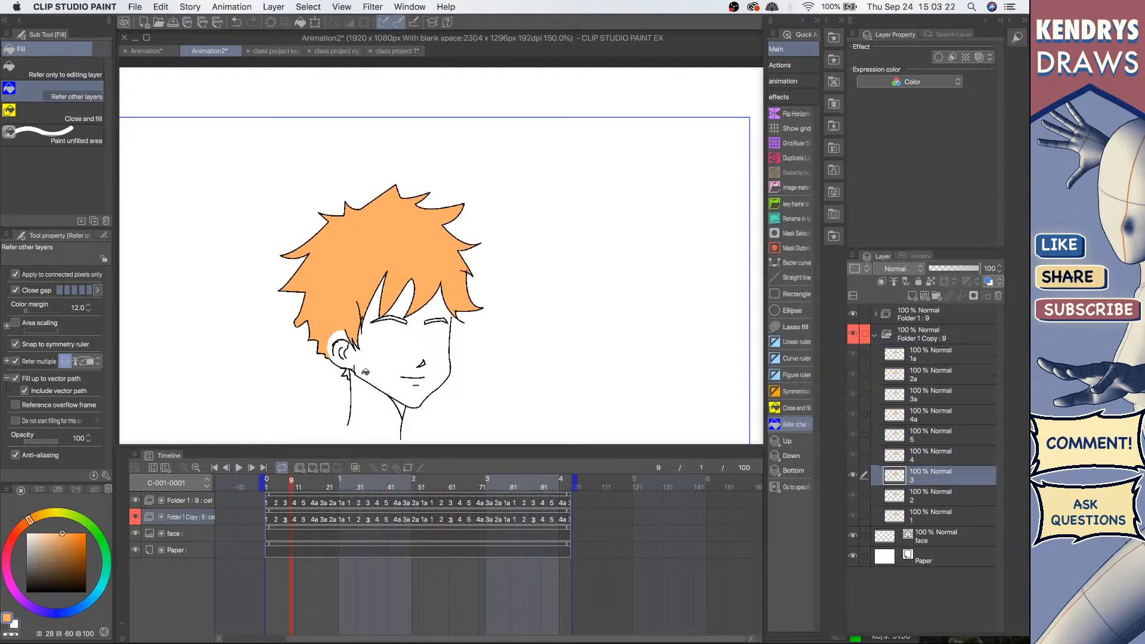
left_click(938, 511)
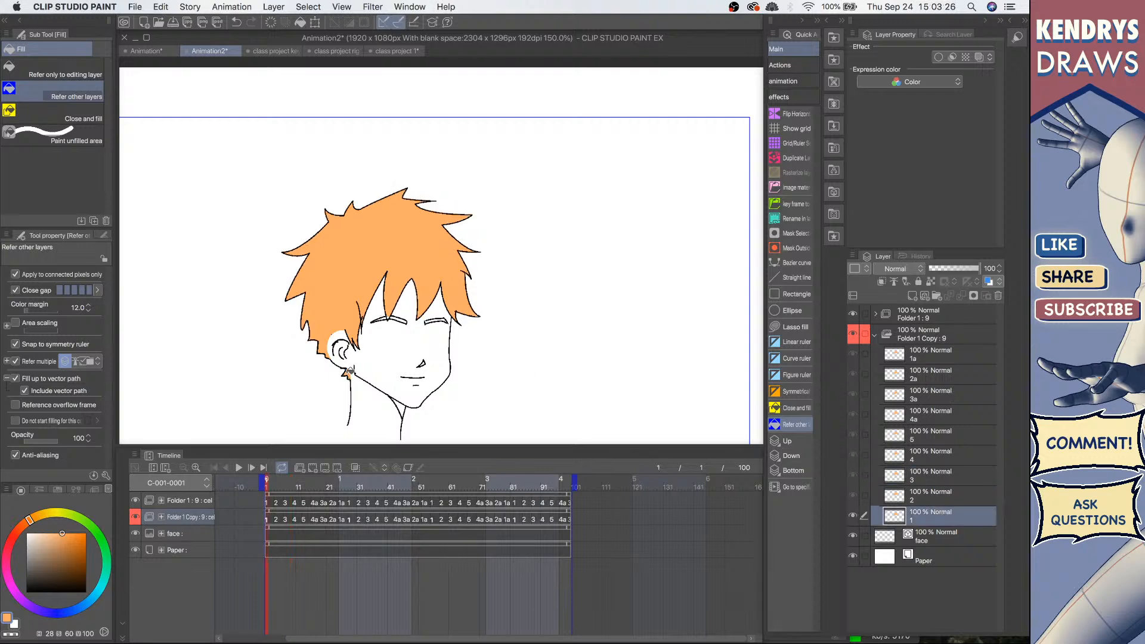
left_click(941, 494)
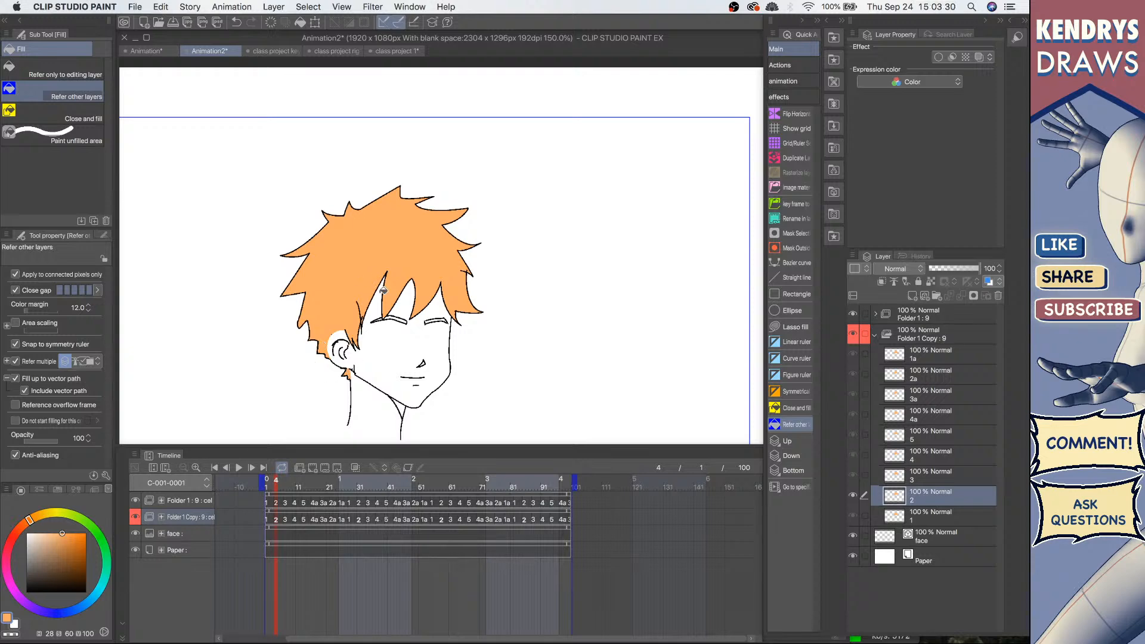
Step: Step through cels 3, 4, 5, 4a, 3a and 2a to check the hair fill on each
left_click(938, 475)
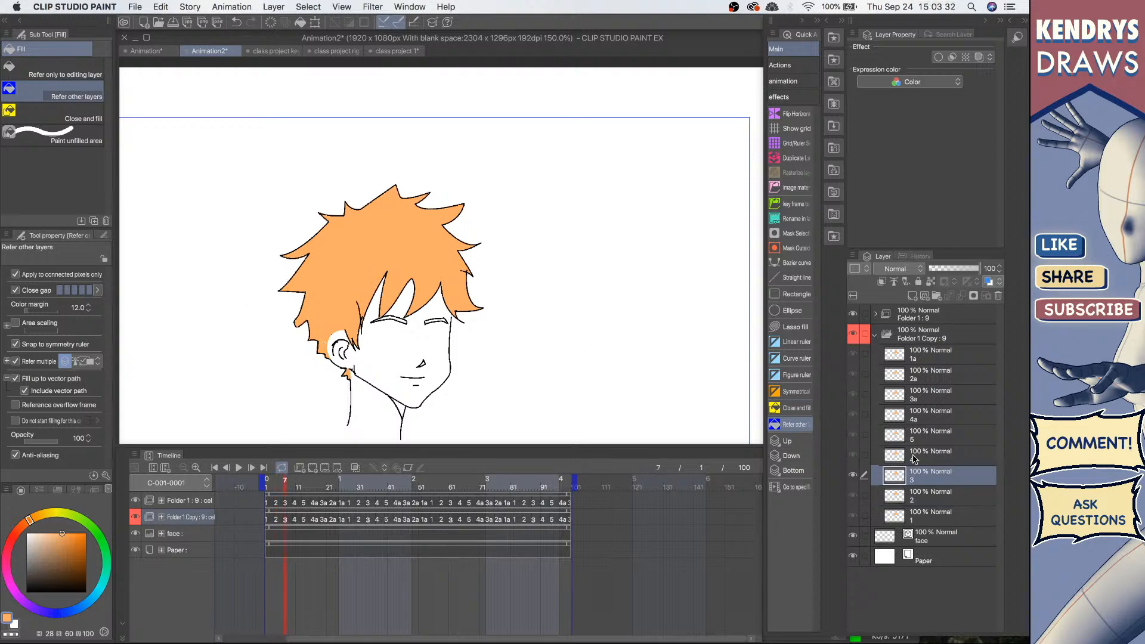
left_click(937, 458)
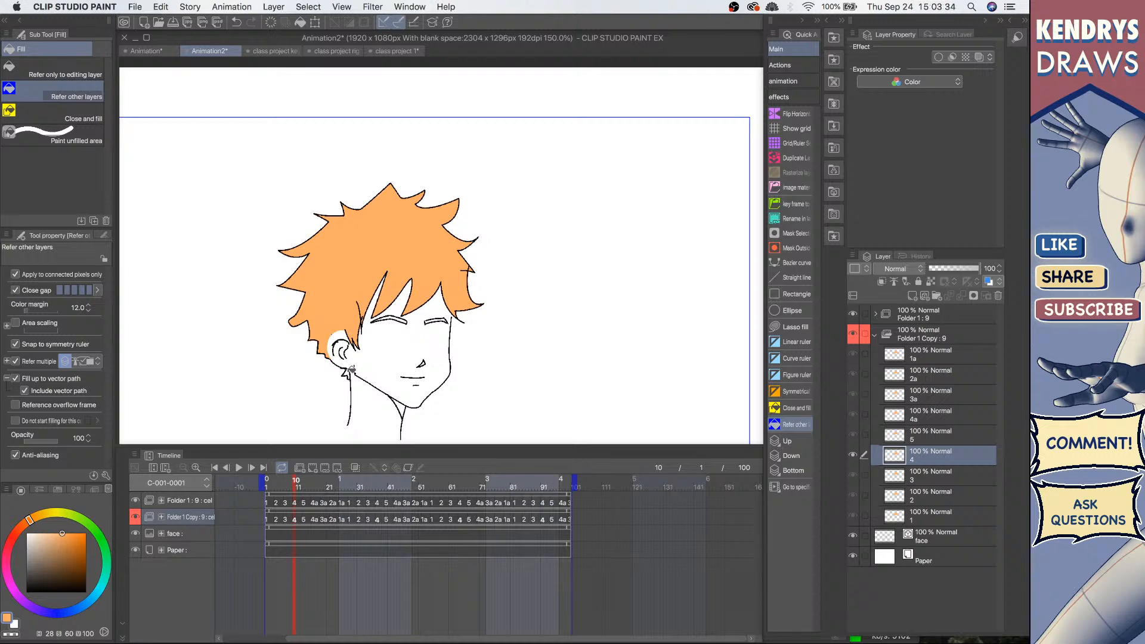
left_click(941, 434)
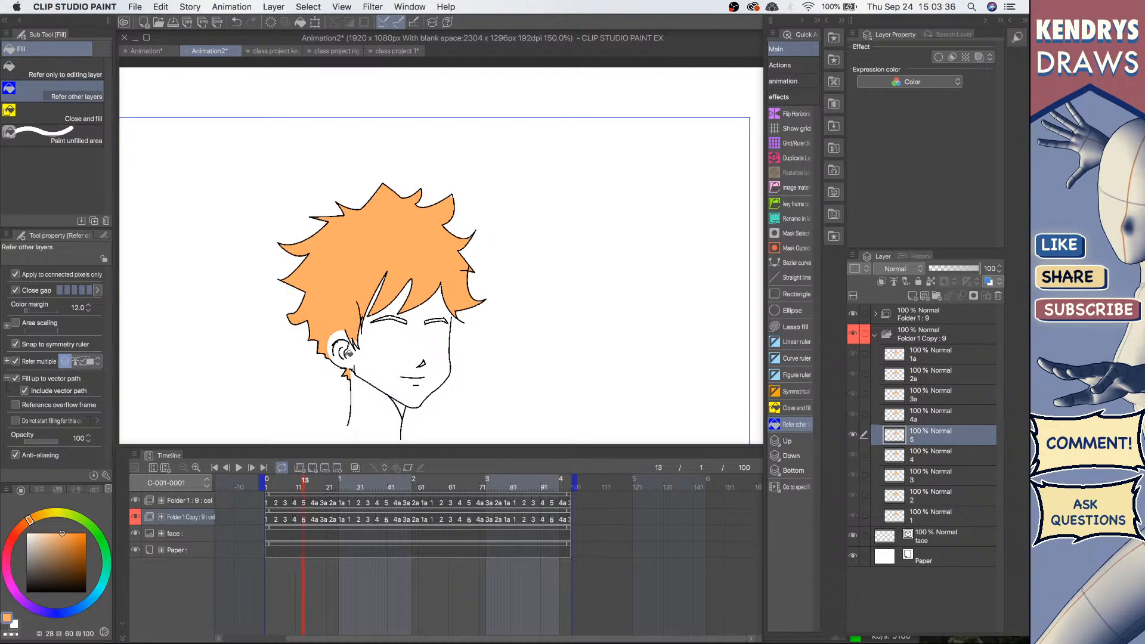
left_click(934, 416)
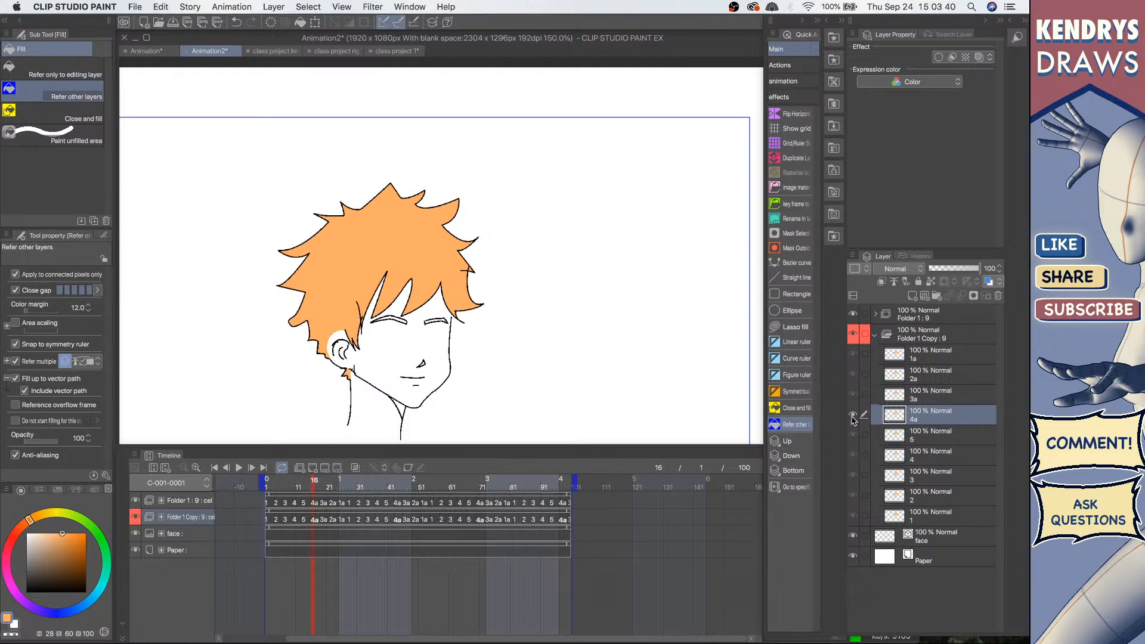
left_click(934, 400)
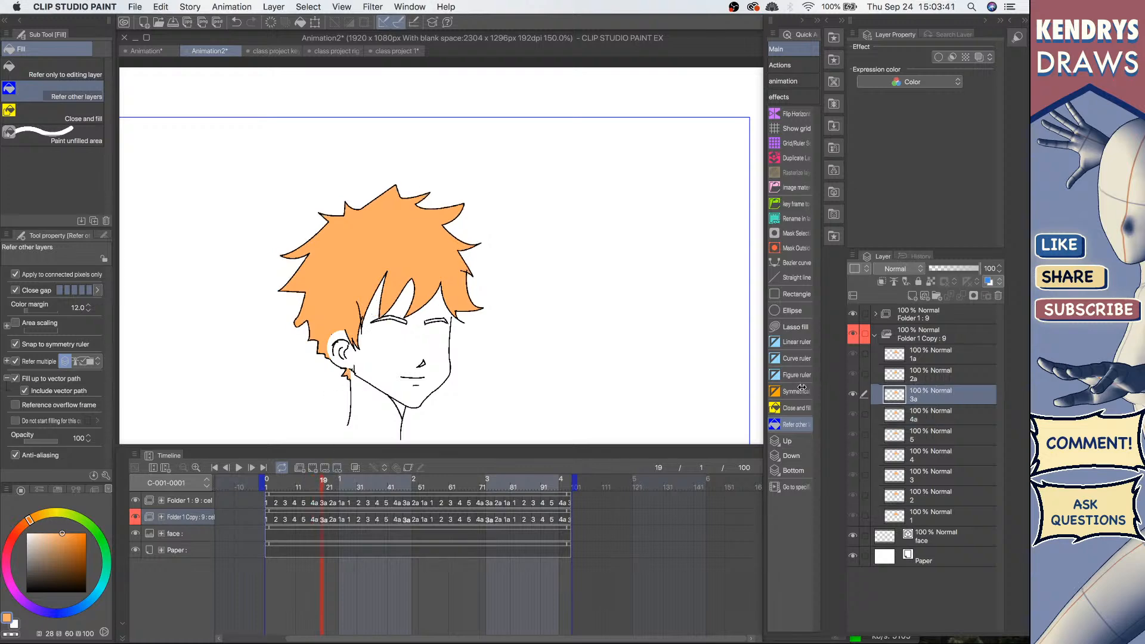
left_click(928, 380)
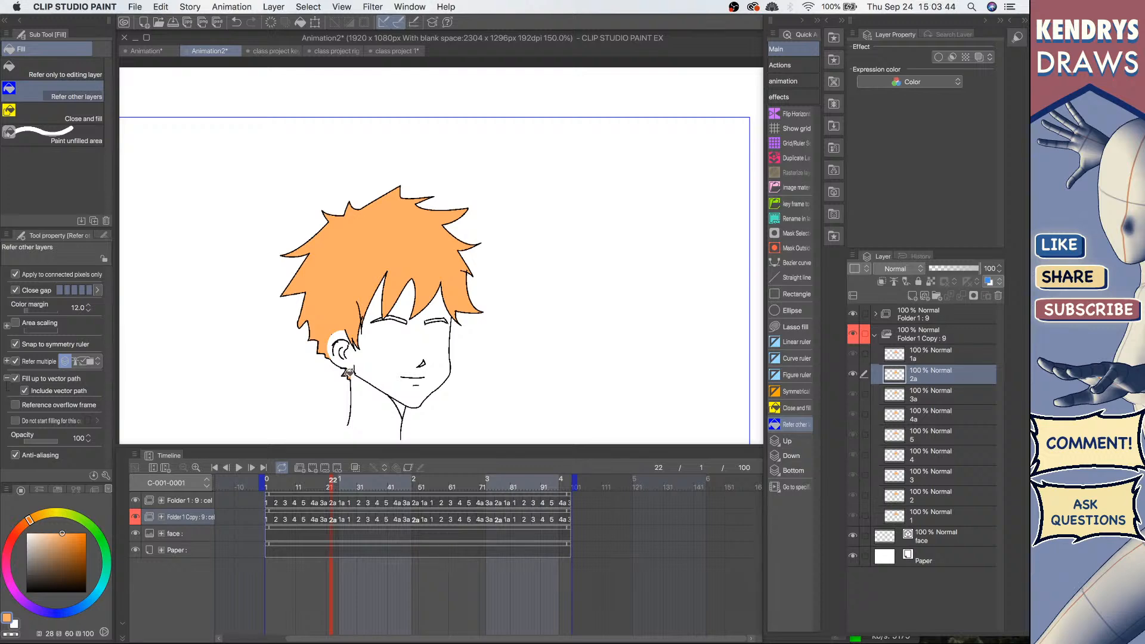
Step: Fill the small gap beside the ear with orange on cels 2a and 1a
left_click(349, 373)
left_click(931, 358)
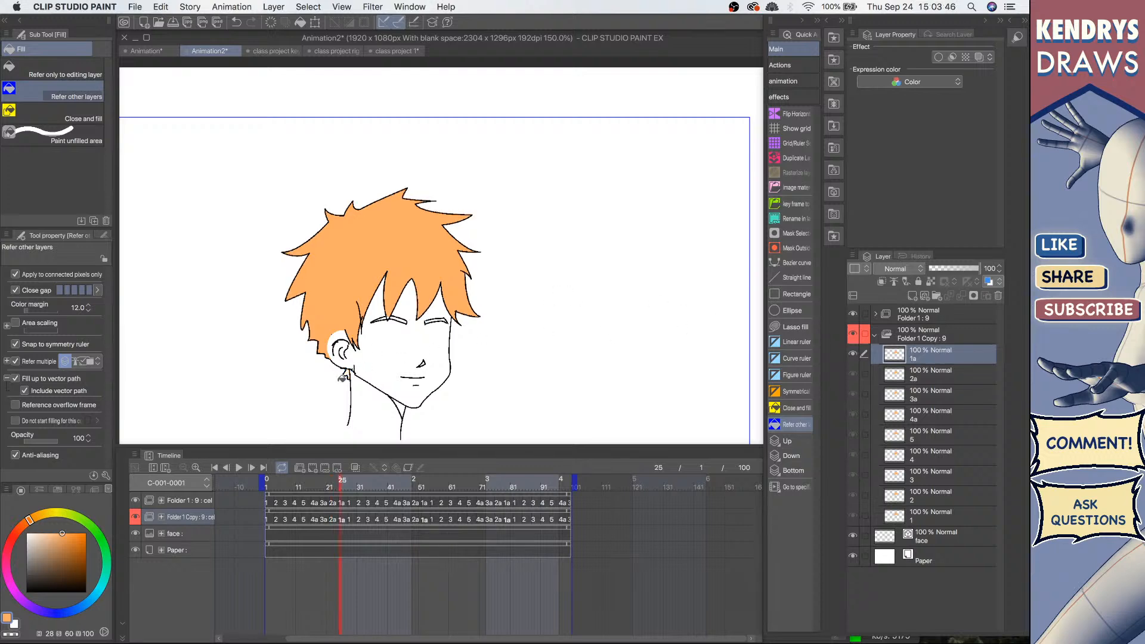
left_click(349, 372)
Step: Play back the hair animation and zoom out to view the whole frame
left_click(238, 470)
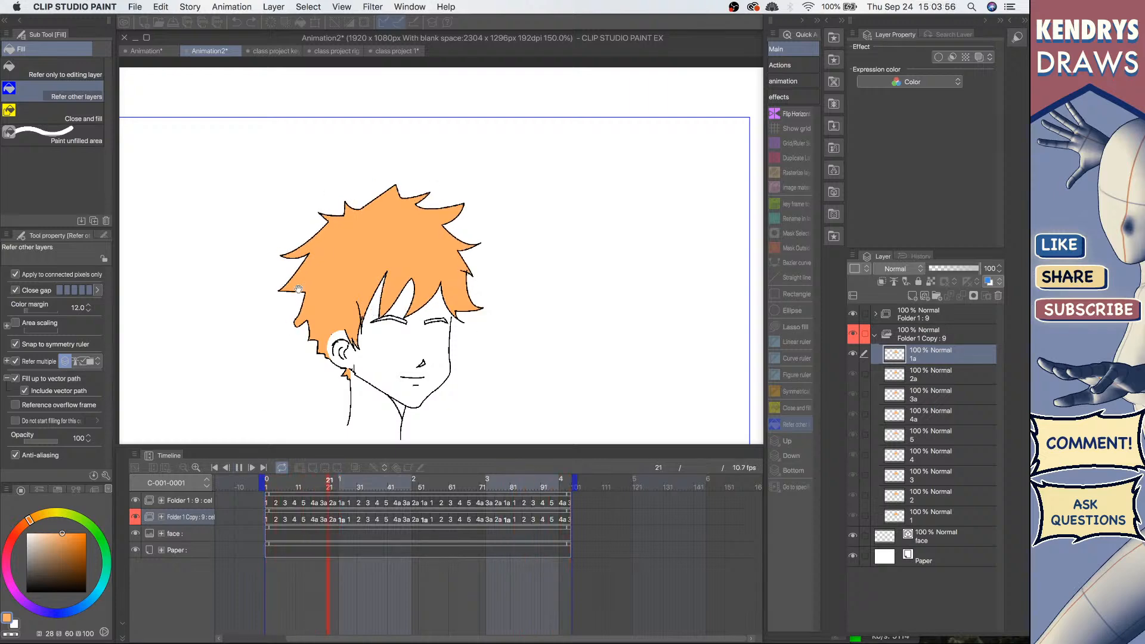
scroll(306, 257, "down", 3)
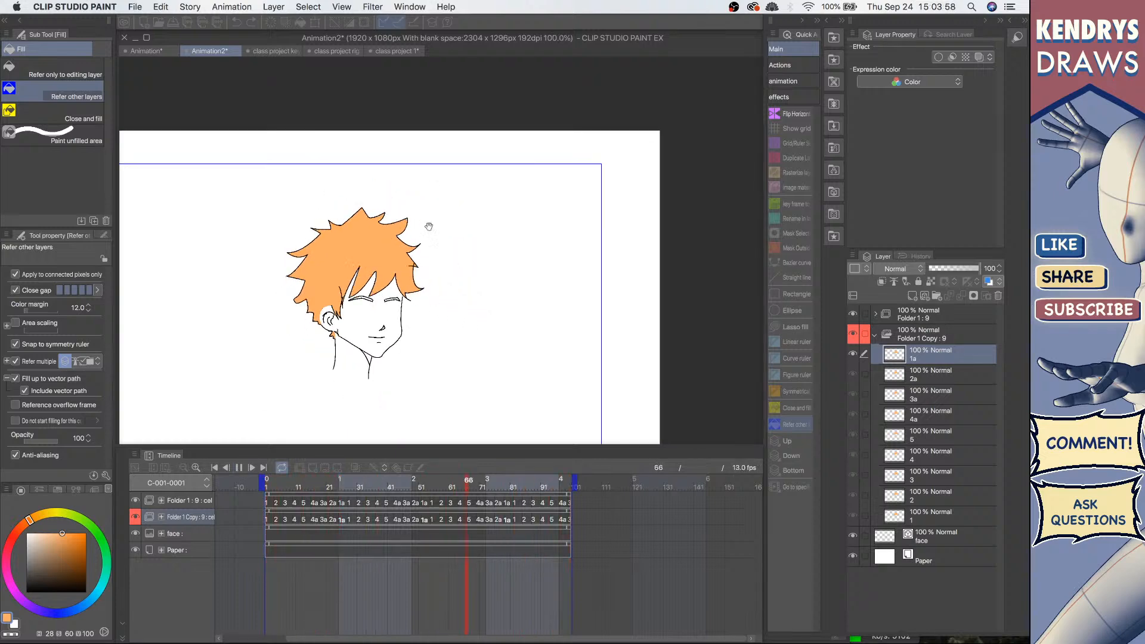
left_click_drag(372, 274, 452, 212)
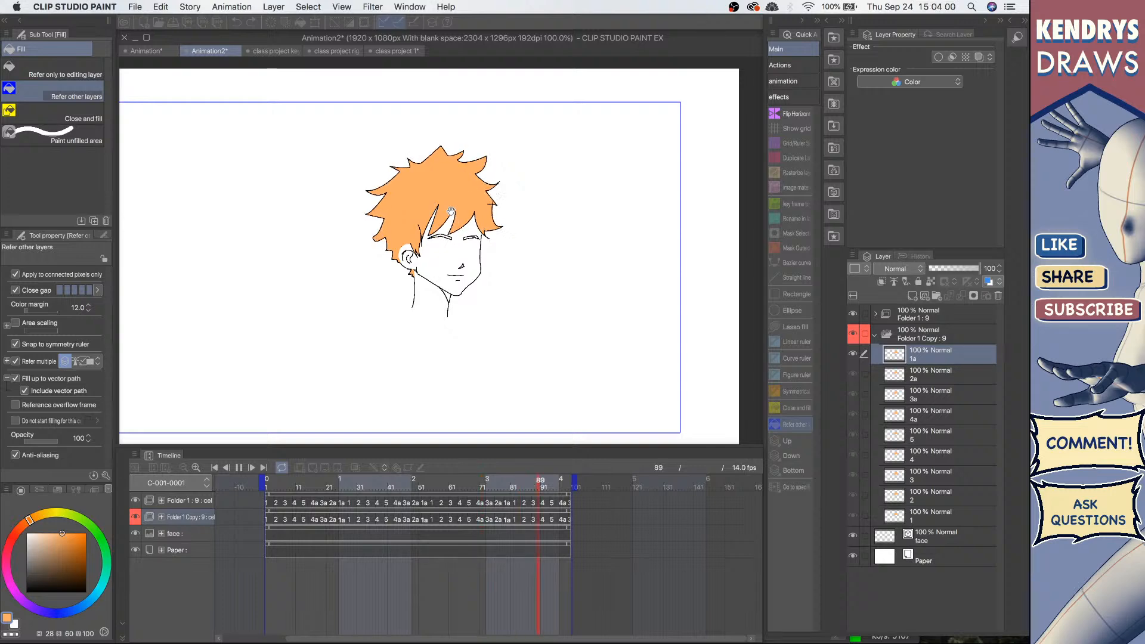
scroll(441, 208, "down", 2)
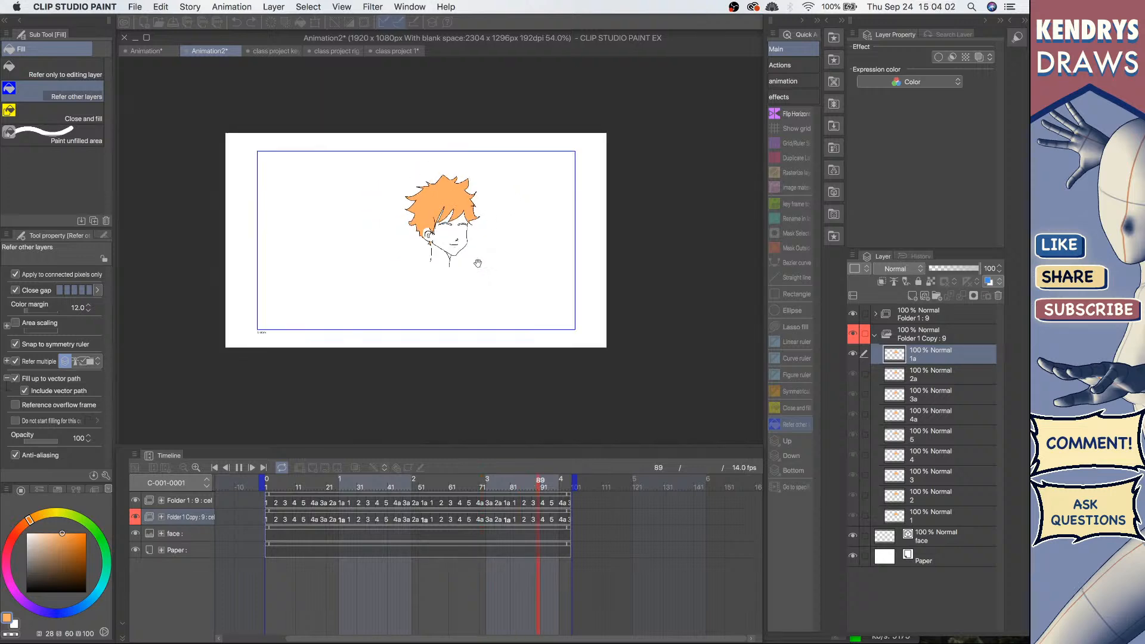
scroll(477, 263, "down", 1)
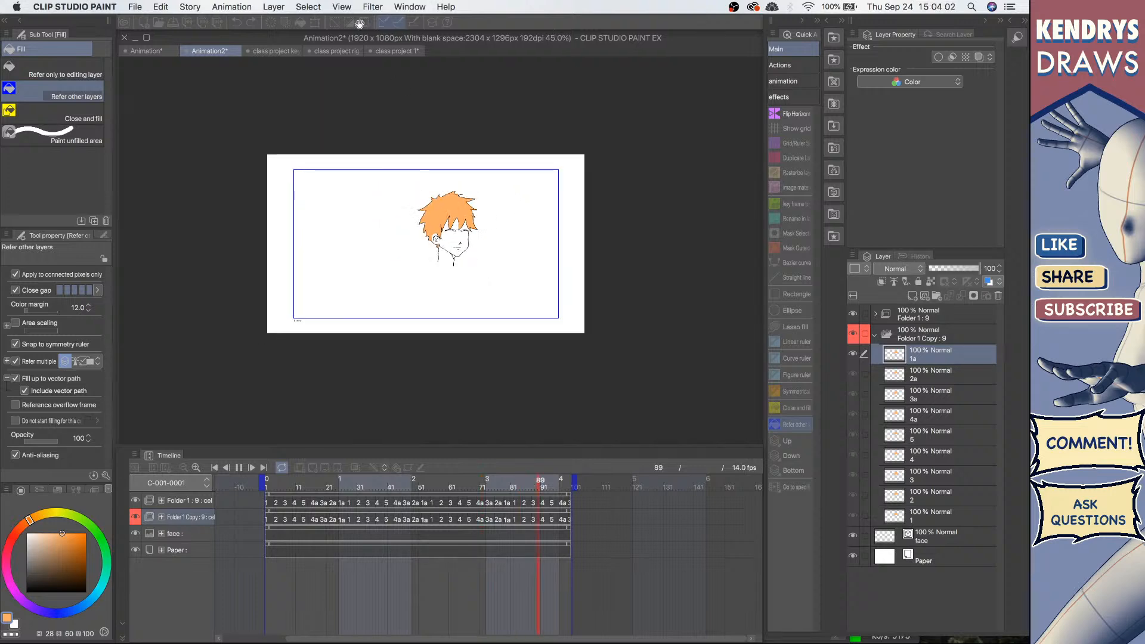
Step: Review the other open project tabs and play back the jet flight animation
left_click(141, 50)
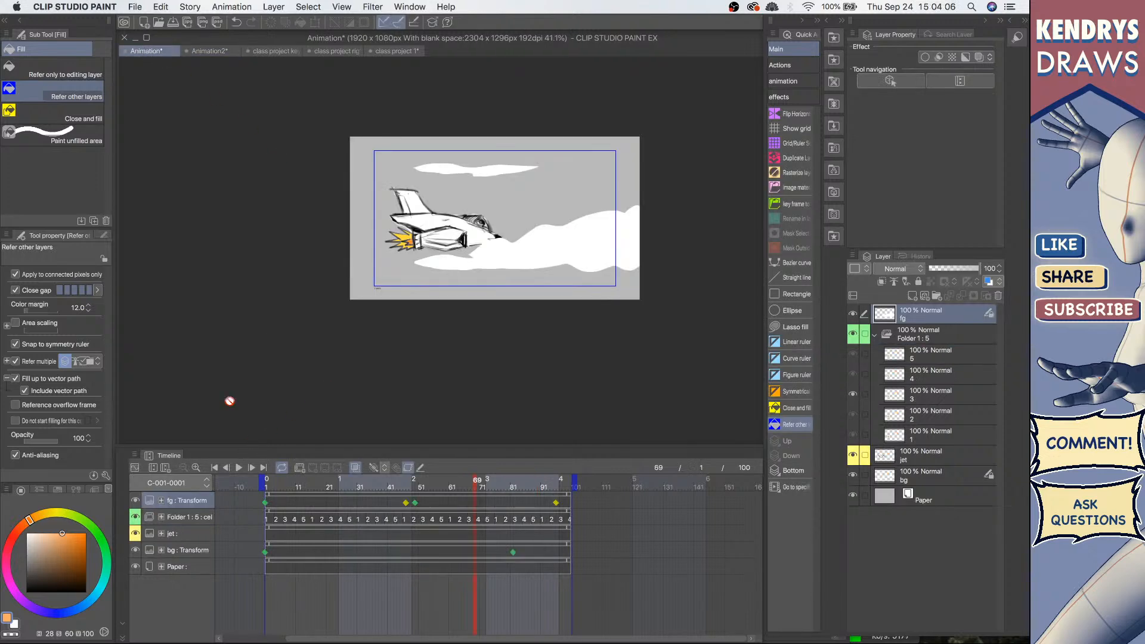
left_click(215, 52)
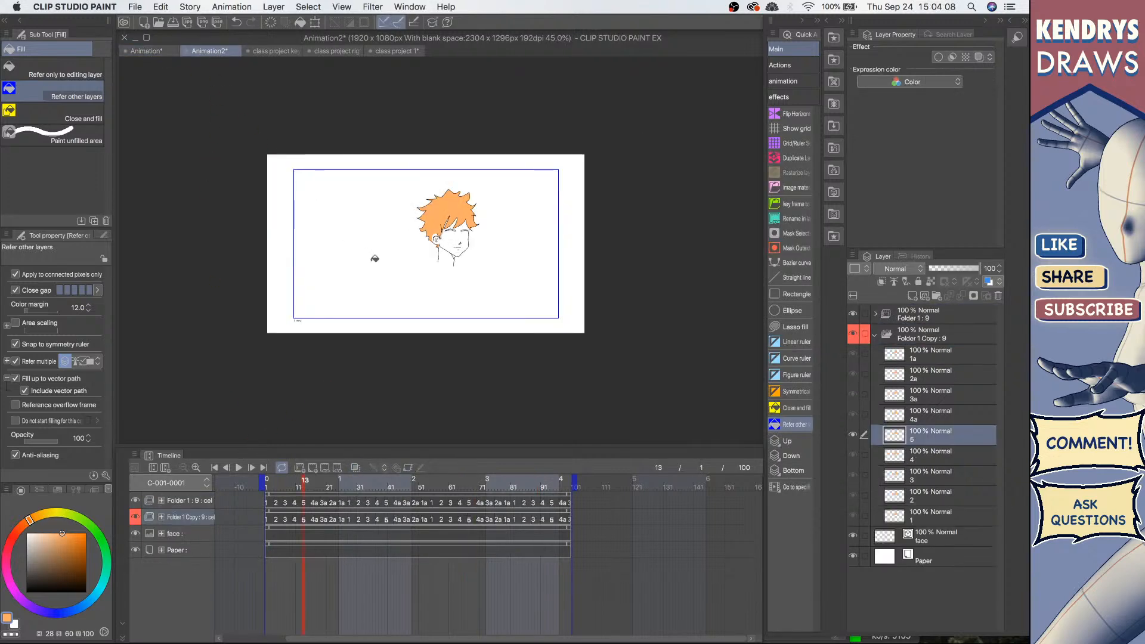
left_click(275, 52)
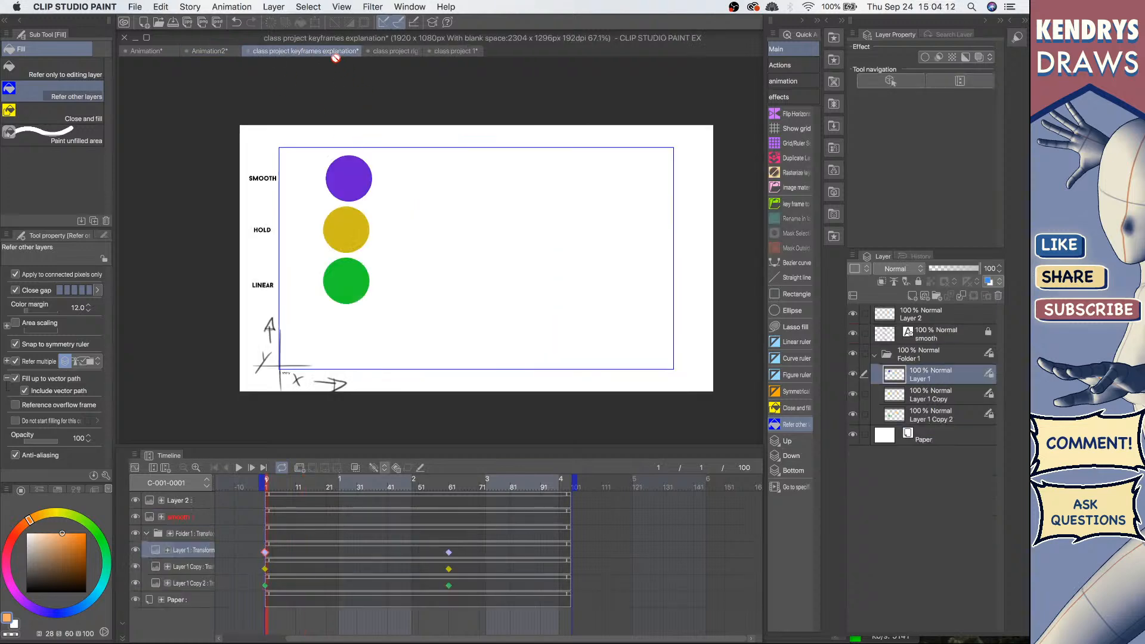
left_click(416, 54)
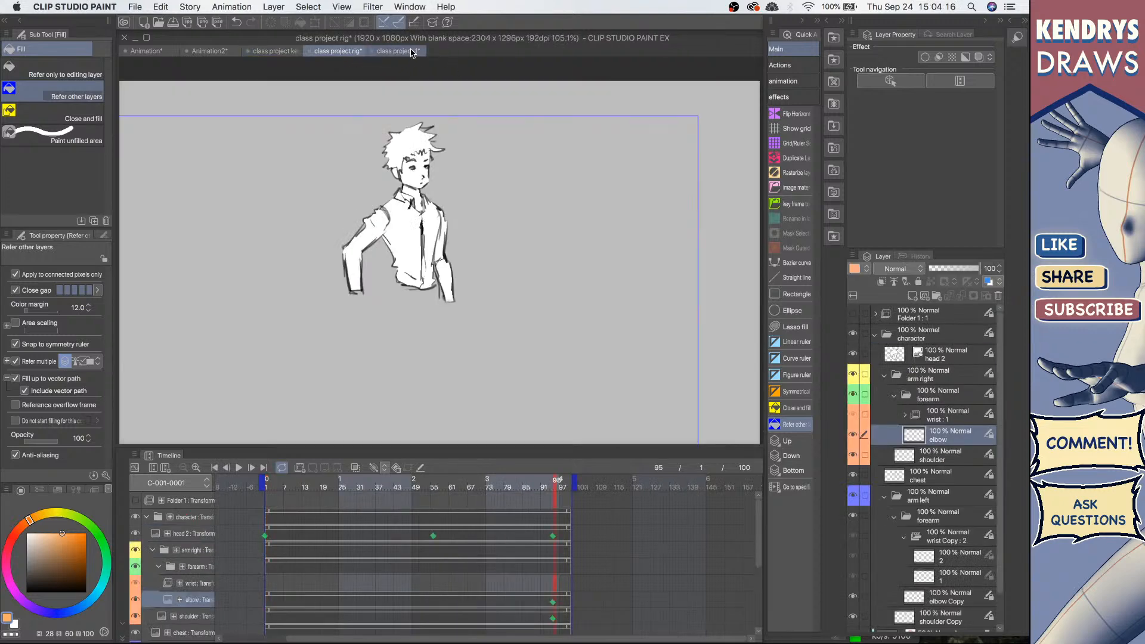
left_click(412, 52)
left_click(327, 52)
left_click(278, 52)
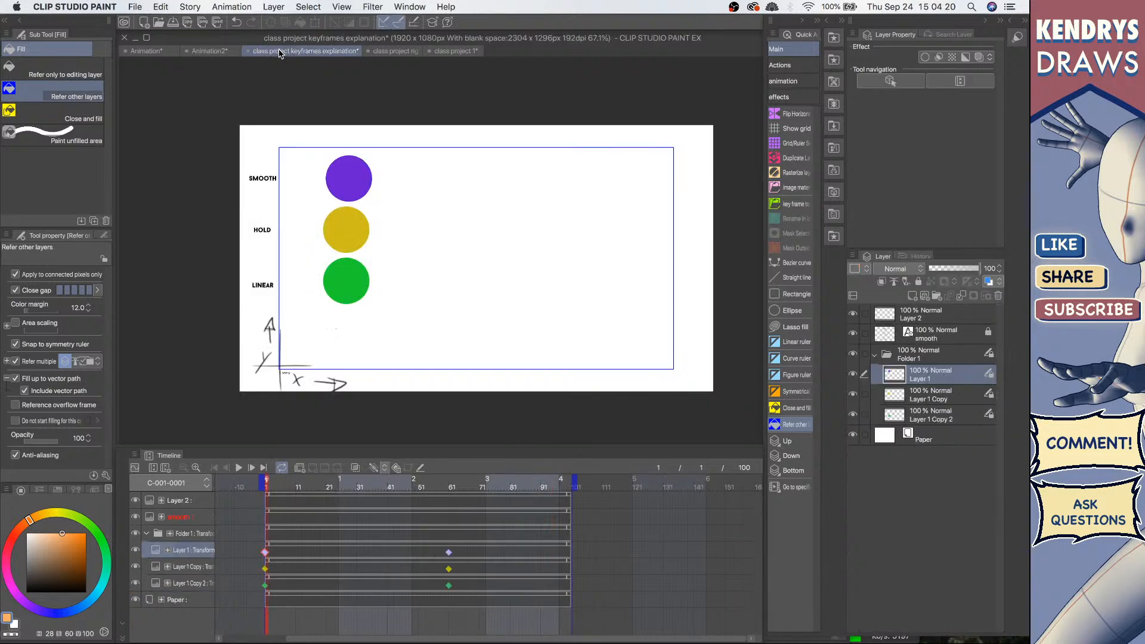
left_click(454, 52)
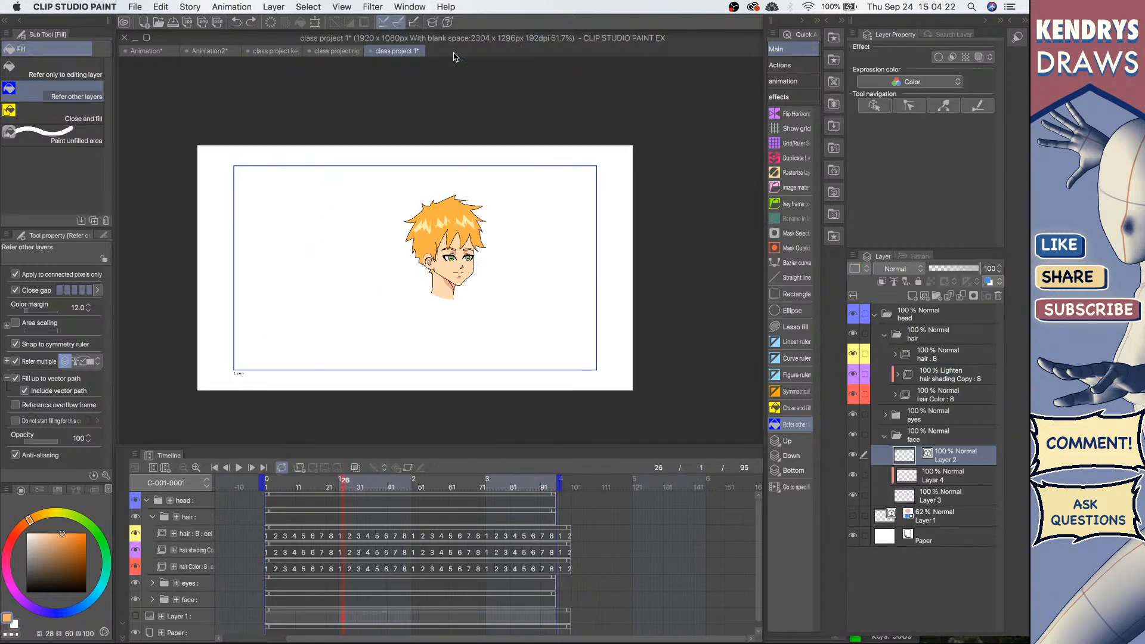
left_click(336, 53)
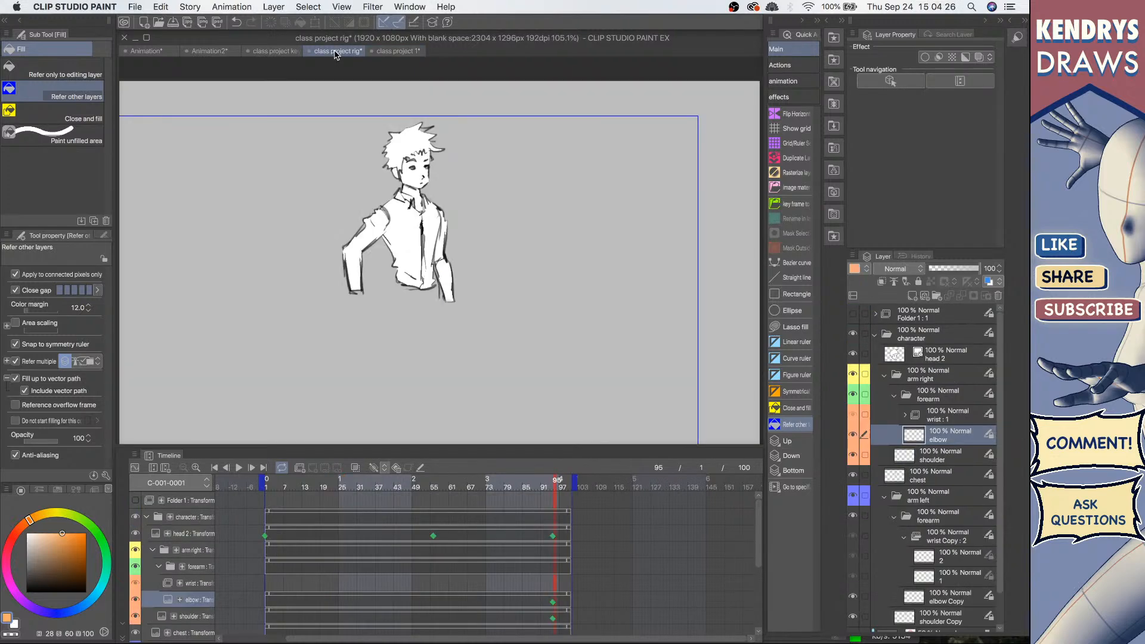
left_click(276, 52)
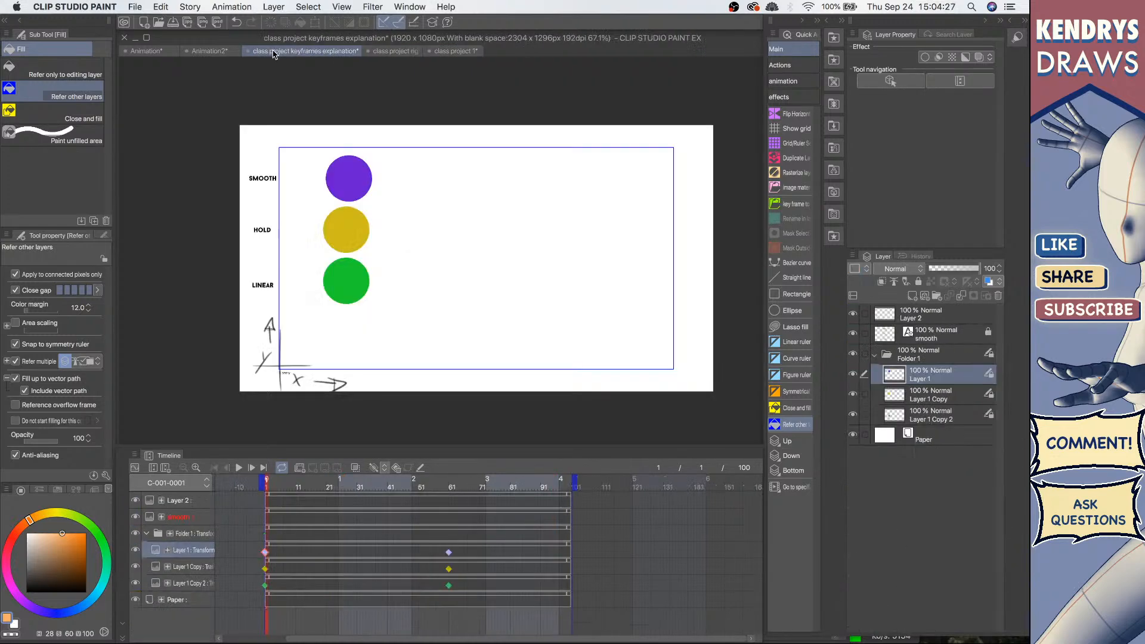
left_click(211, 51)
left_click(147, 51)
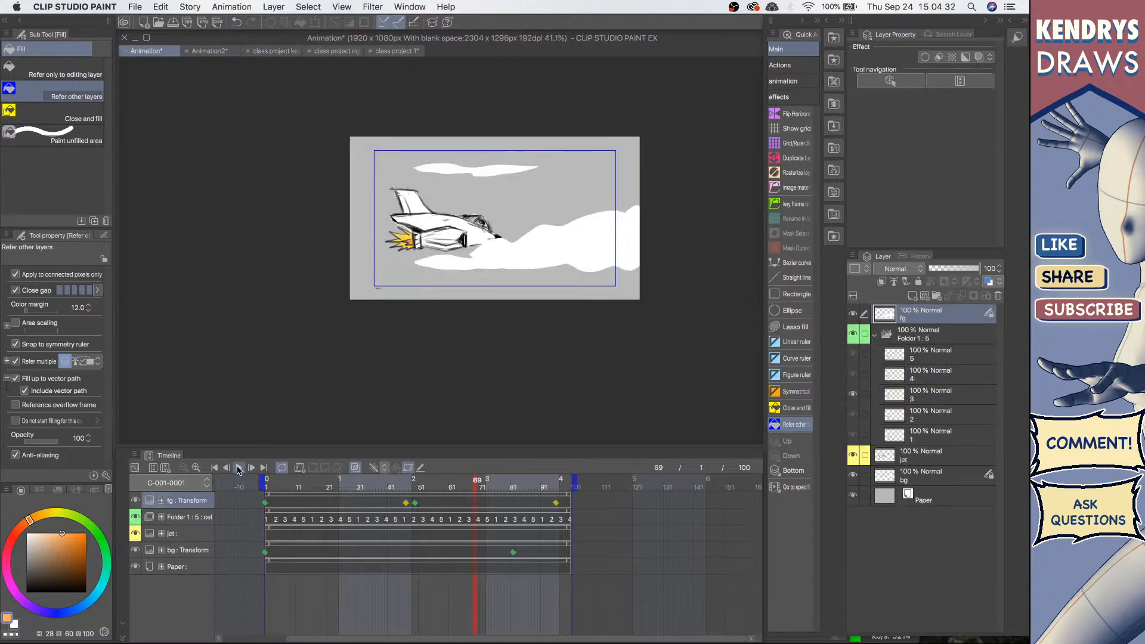
left_click(239, 468)
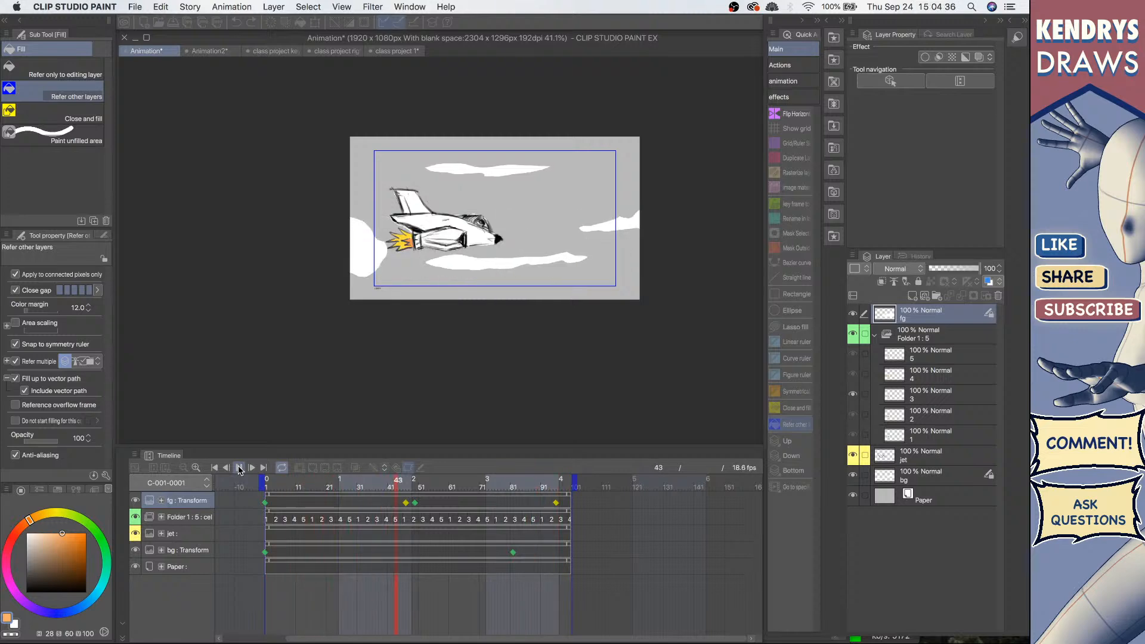
Step: Switch to the class project 1 tab and zoom in on the character's head
left_click(218, 53)
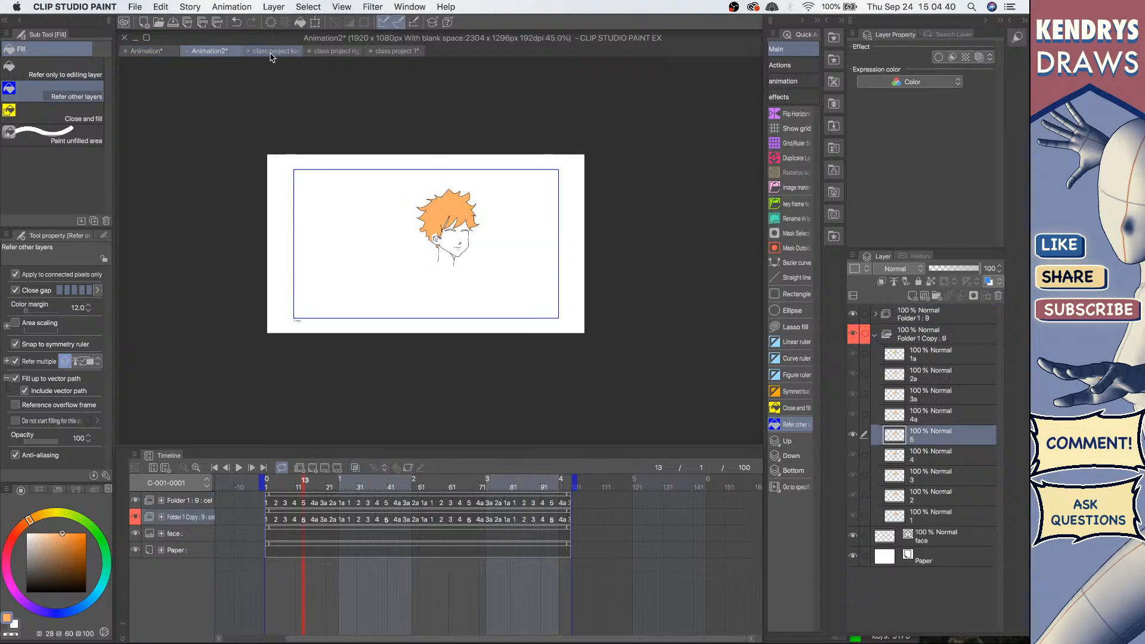
left_click(270, 52)
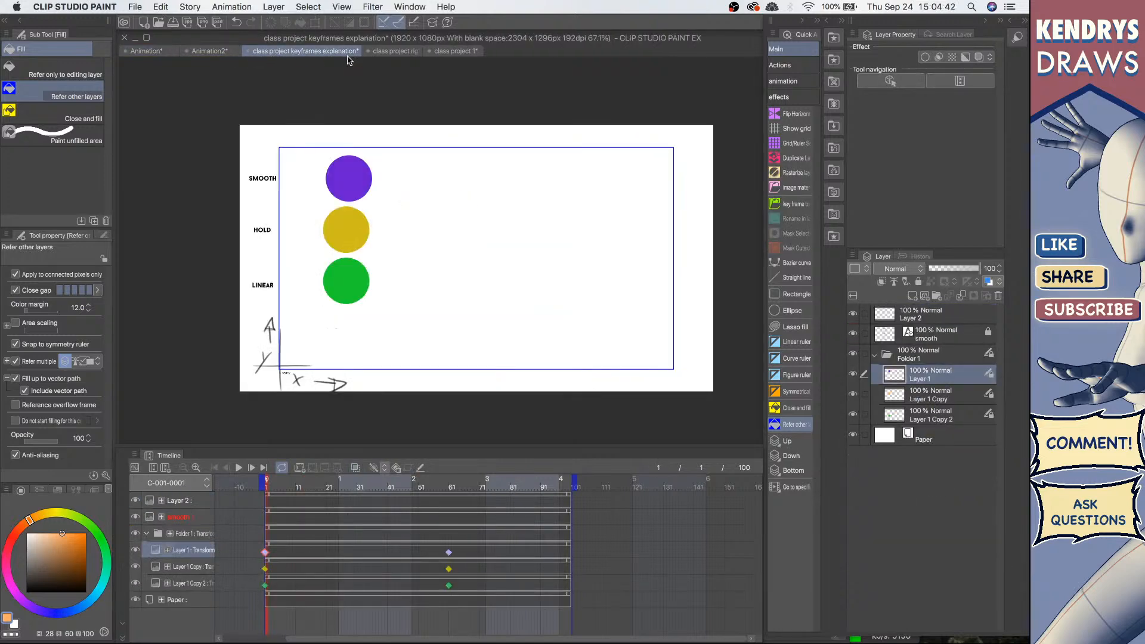
left_click(398, 53)
left_click(398, 52)
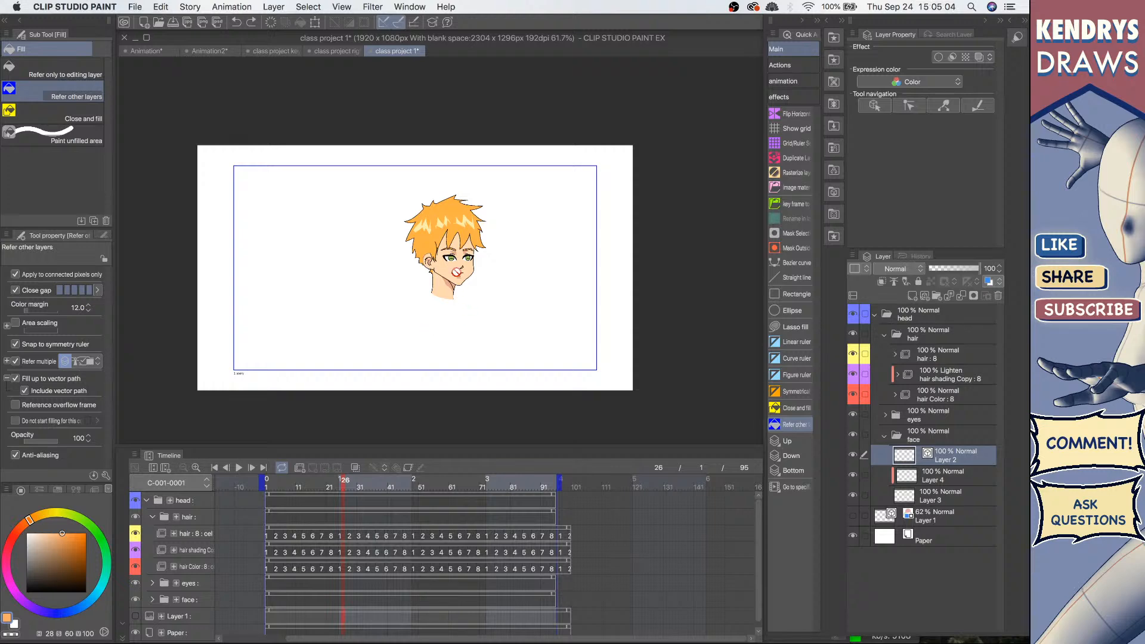
scroll(468, 252, "up", 4)
left_click_drag(470, 285, 551, 249)
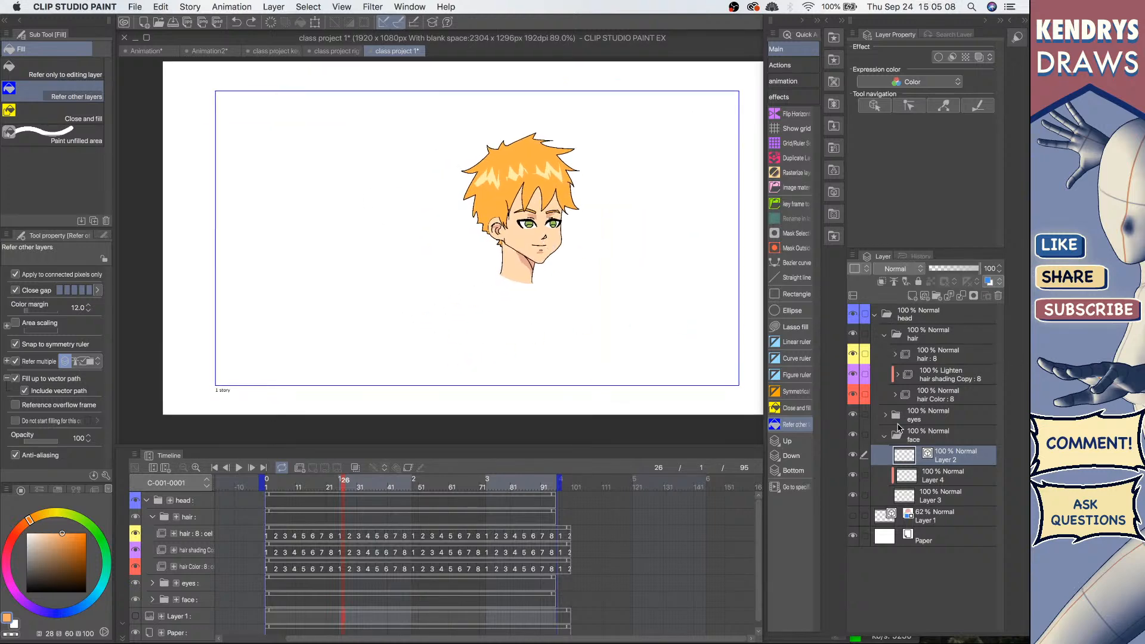
Step: Close class project 1 without saving its changes
left_click(883, 440)
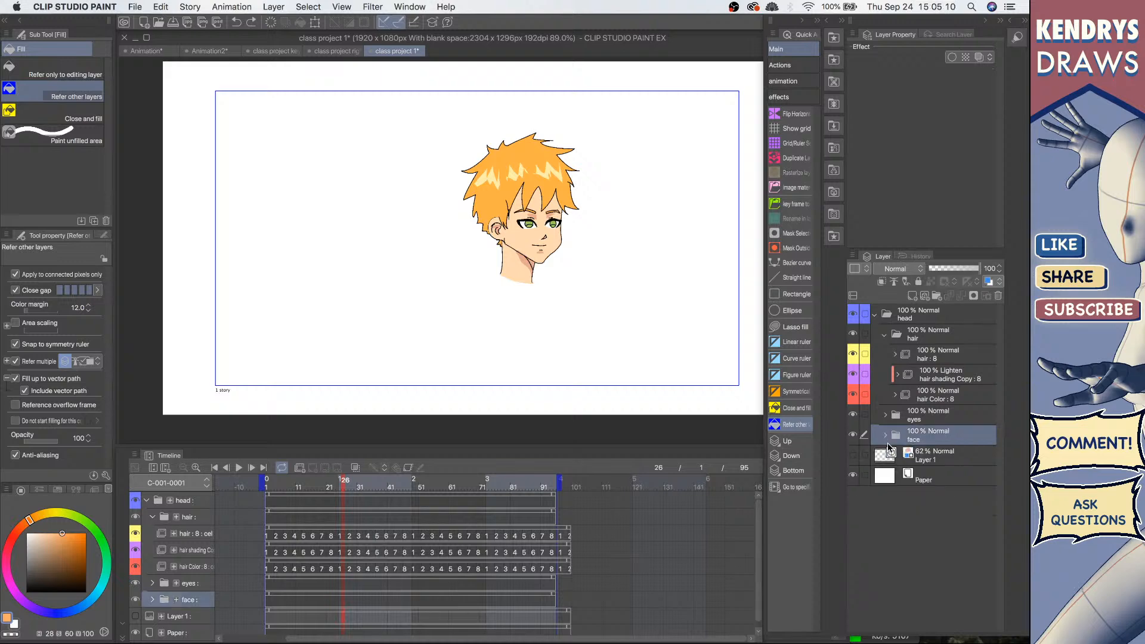
left_click(854, 456)
left_click(854, 457)
left_click(371, 51)
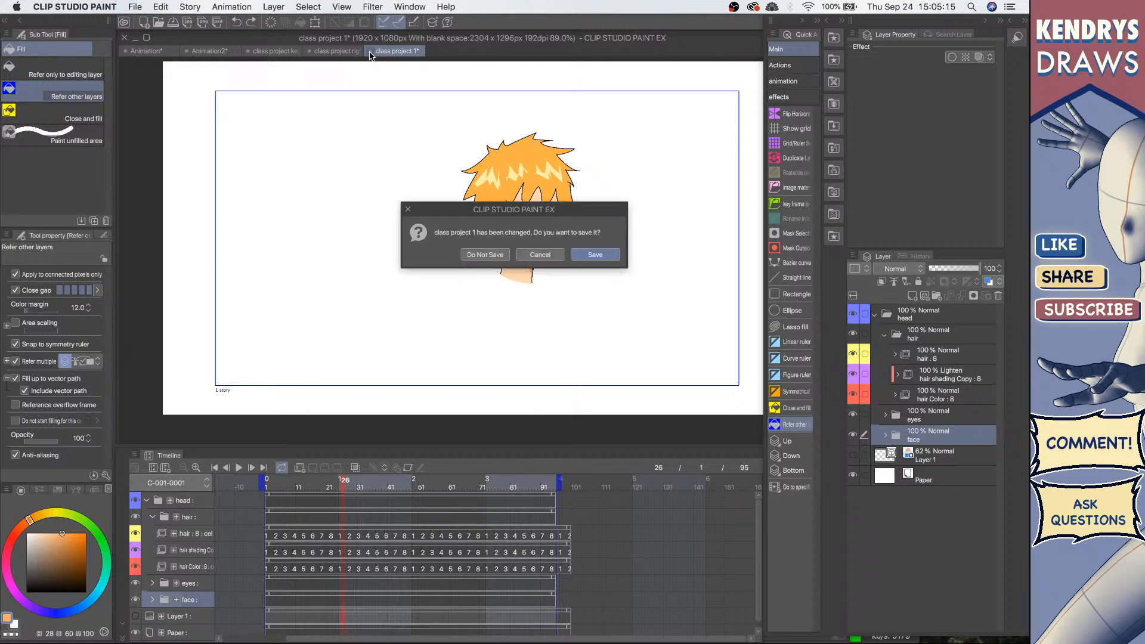
left_click(486, 255)
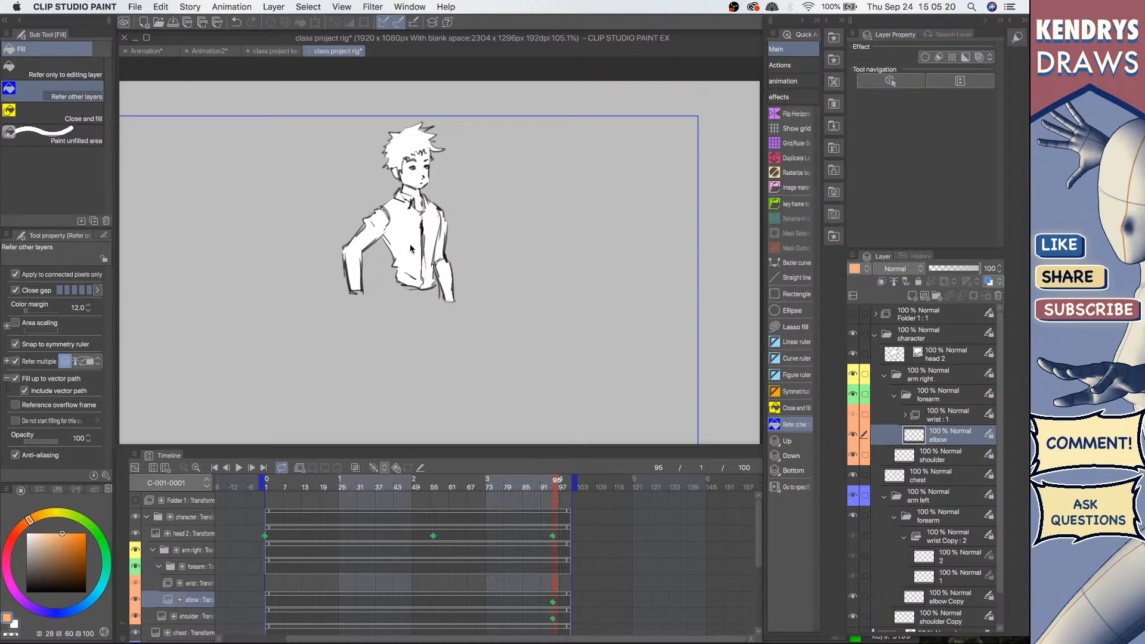
Step: Rotate the rig's head 2 layer to about -16.5° with the Object tool
key("o")
left_click(370, 236)
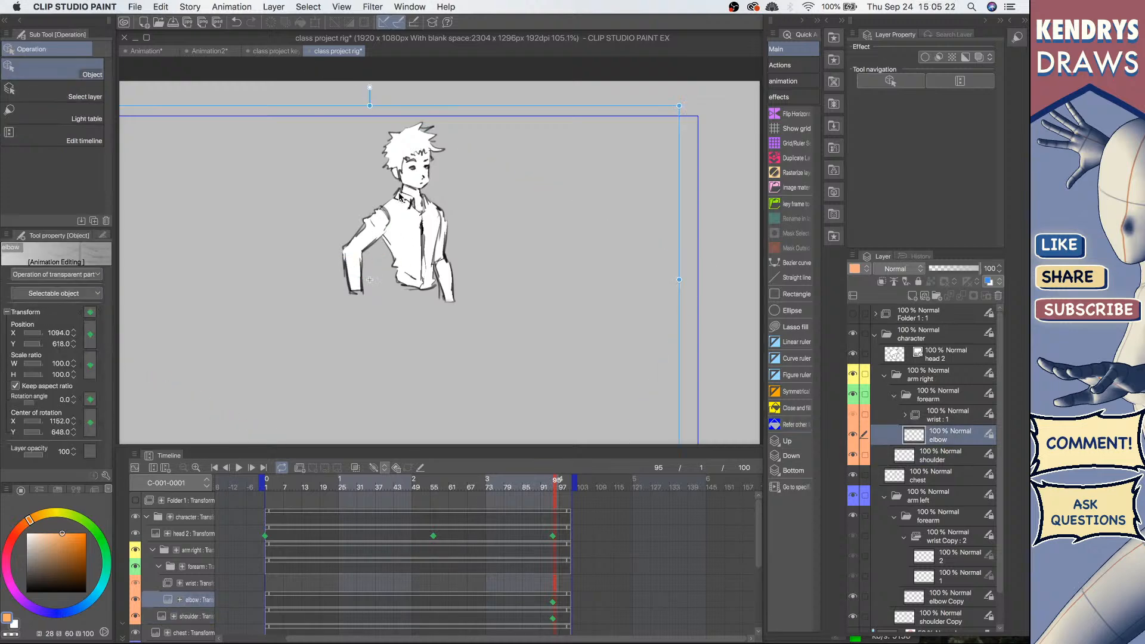
left_click(421, 150)
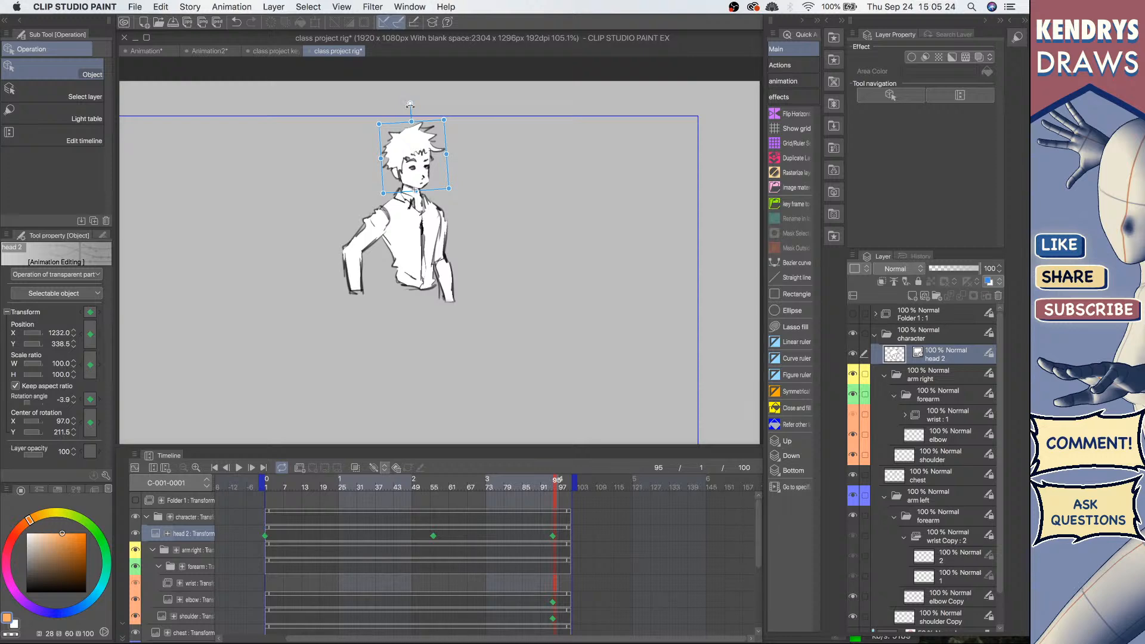
left_click_drag(410, 104, 392, 107)
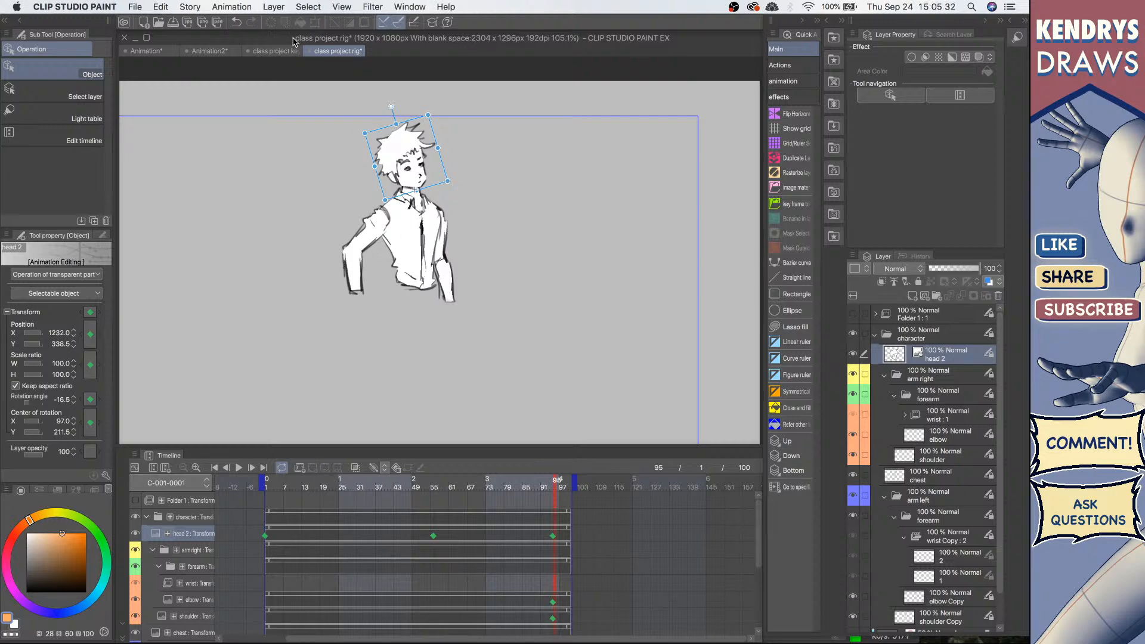
Step: Close the class project rig file without saving its changes
left_click(146, 51)
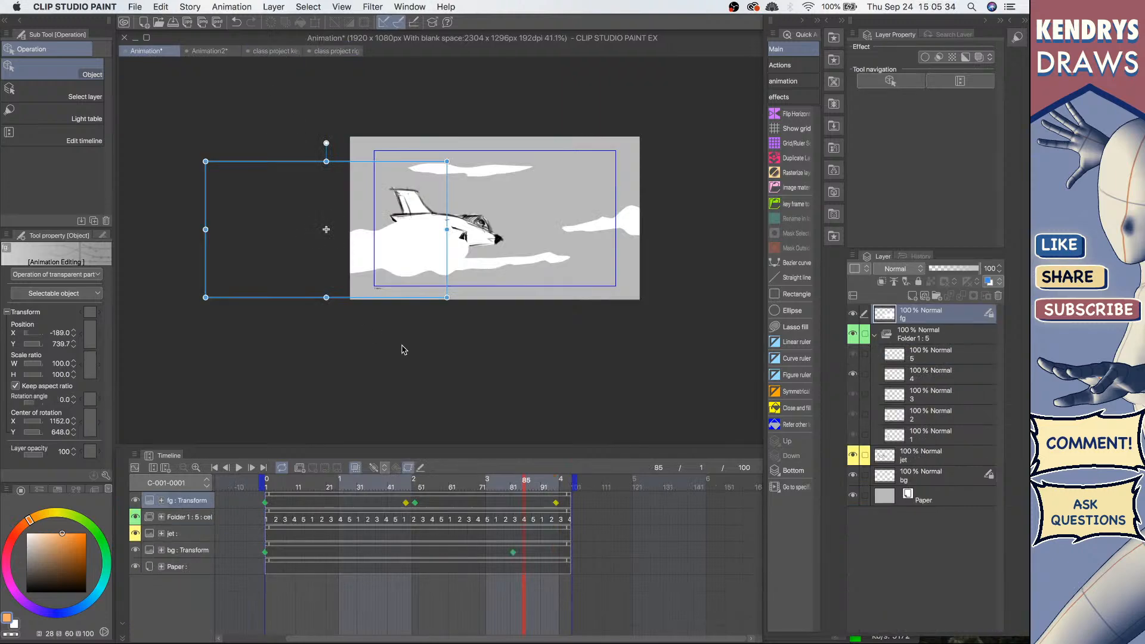
left_click(337, 51)
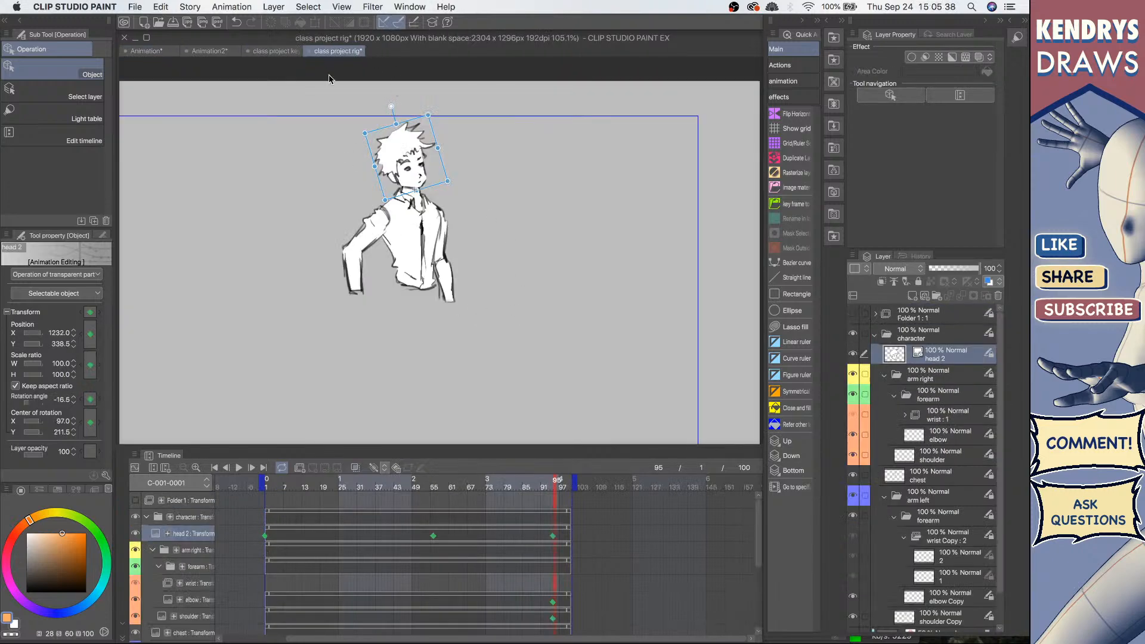
left_click(309, 51)
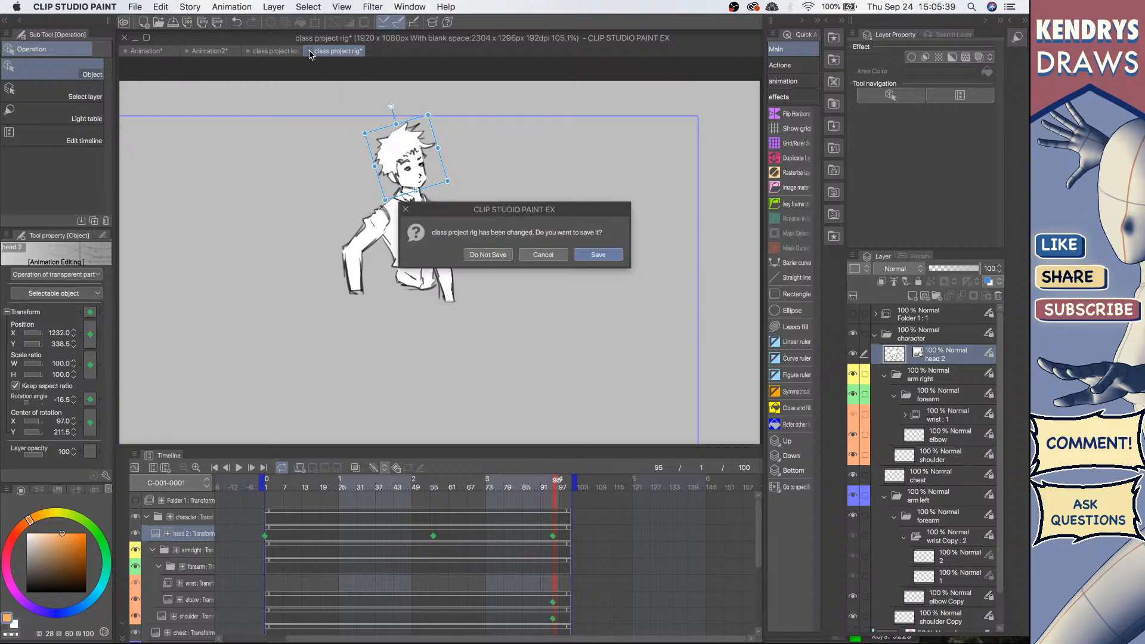
left_click(487, 255)
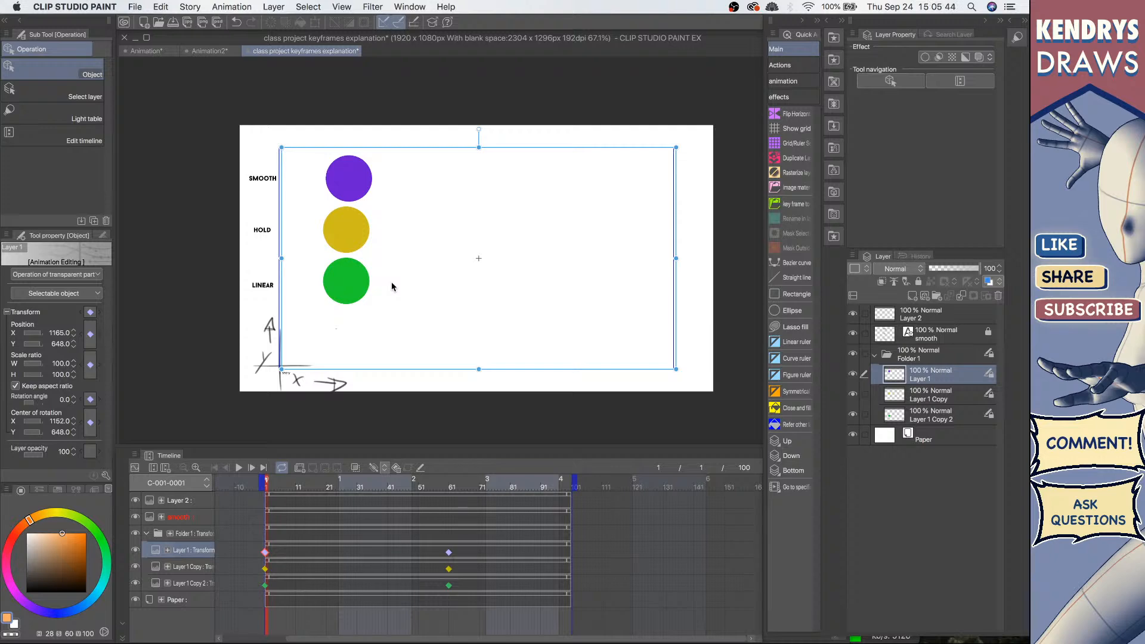
Step: Close the class project keyframes explanation file without saving its changes
left_click(211, 52)
left_click(281, 53)
left_click(248, 51)
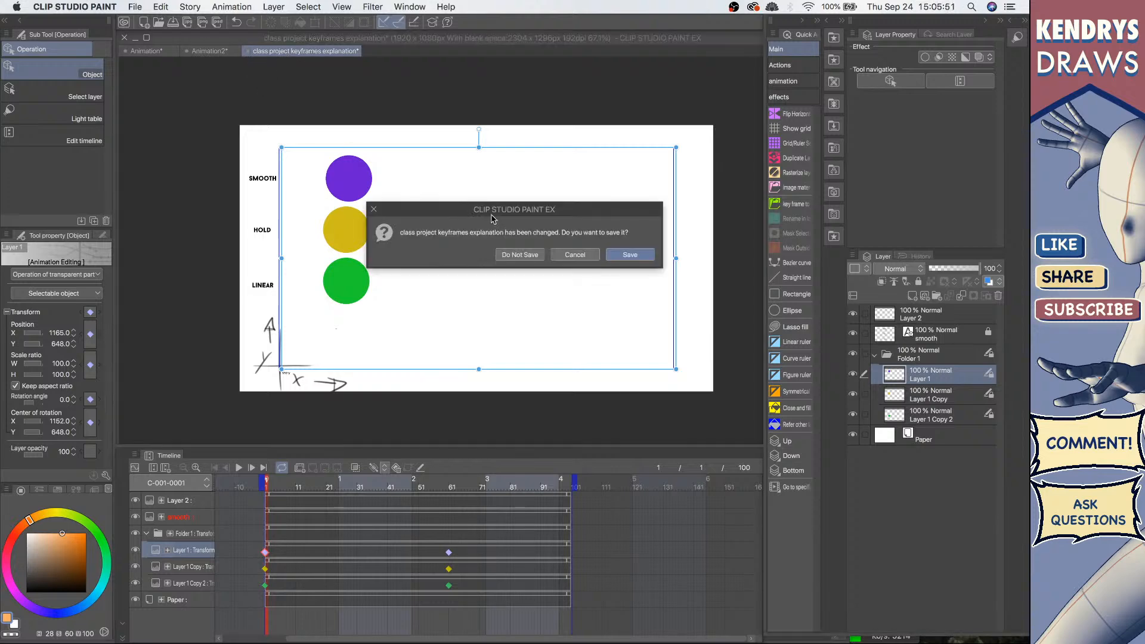
left_click(531, 255)
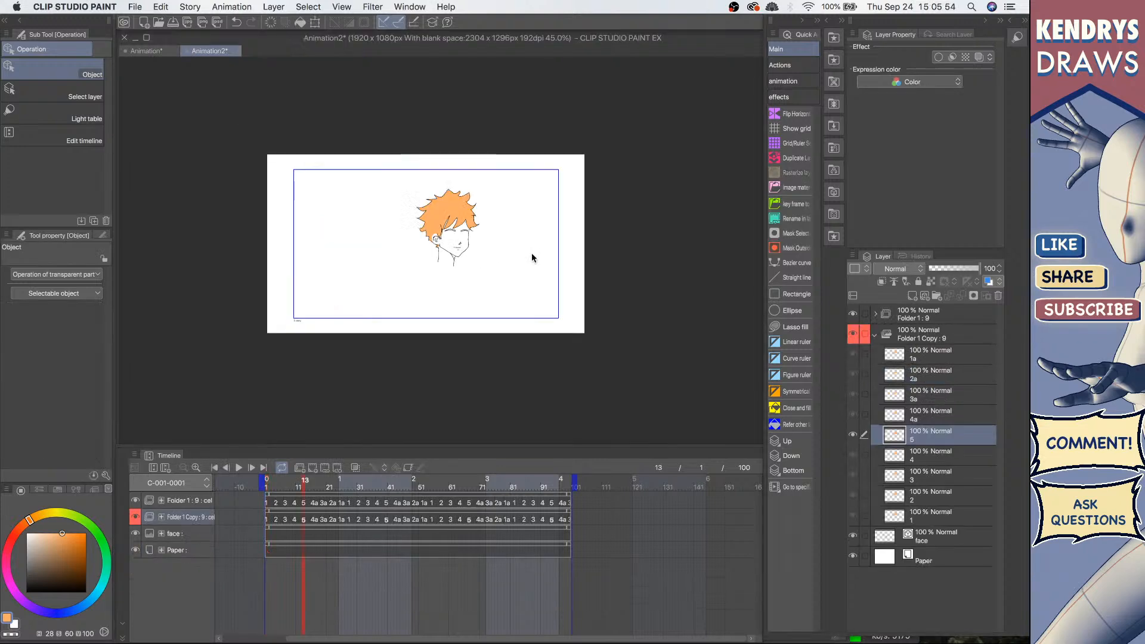
Step: Play back the jet flight animation in the Animation project
left_click(147, 53)
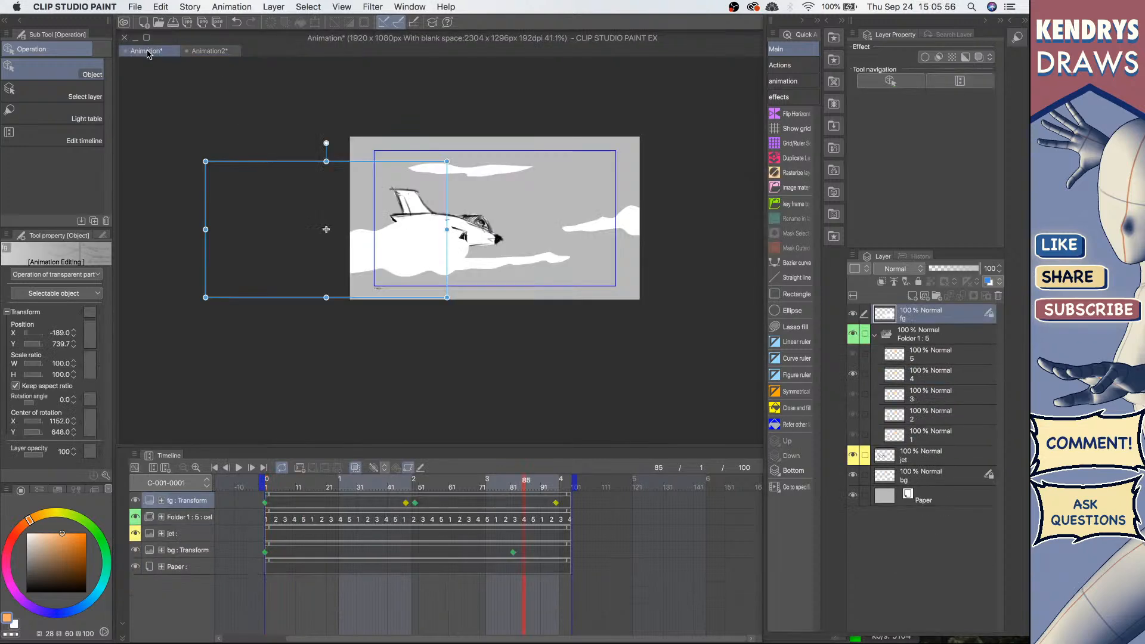
left_click(239, 468)
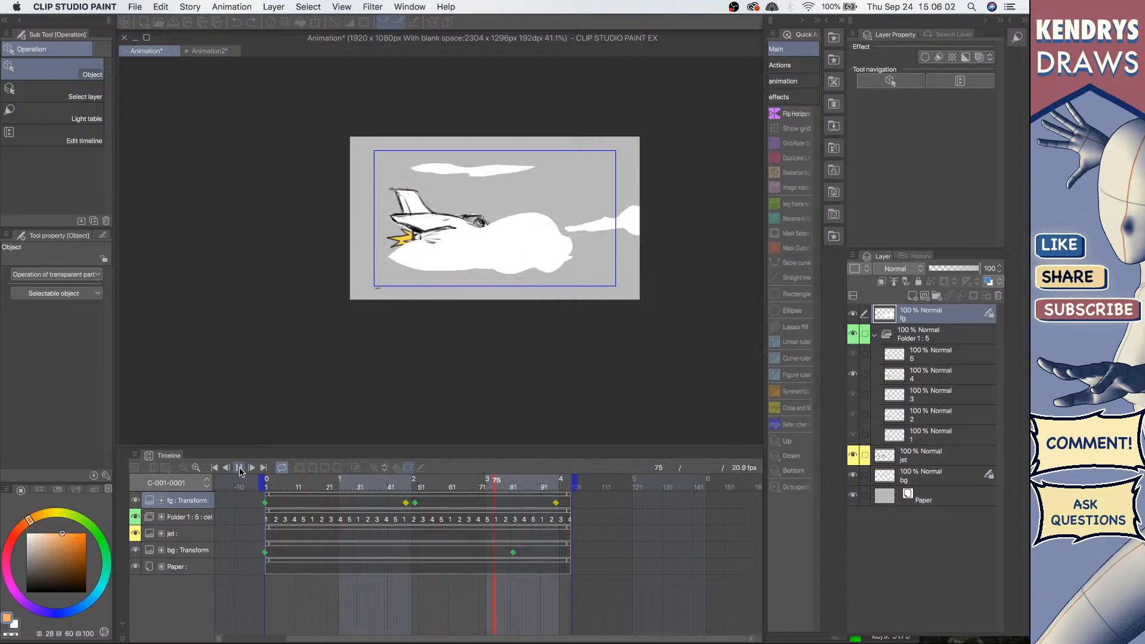
Step: Create a new animation file named Animation3 with the 1920 x 1080 blank-space preset
left_click(204, 52)
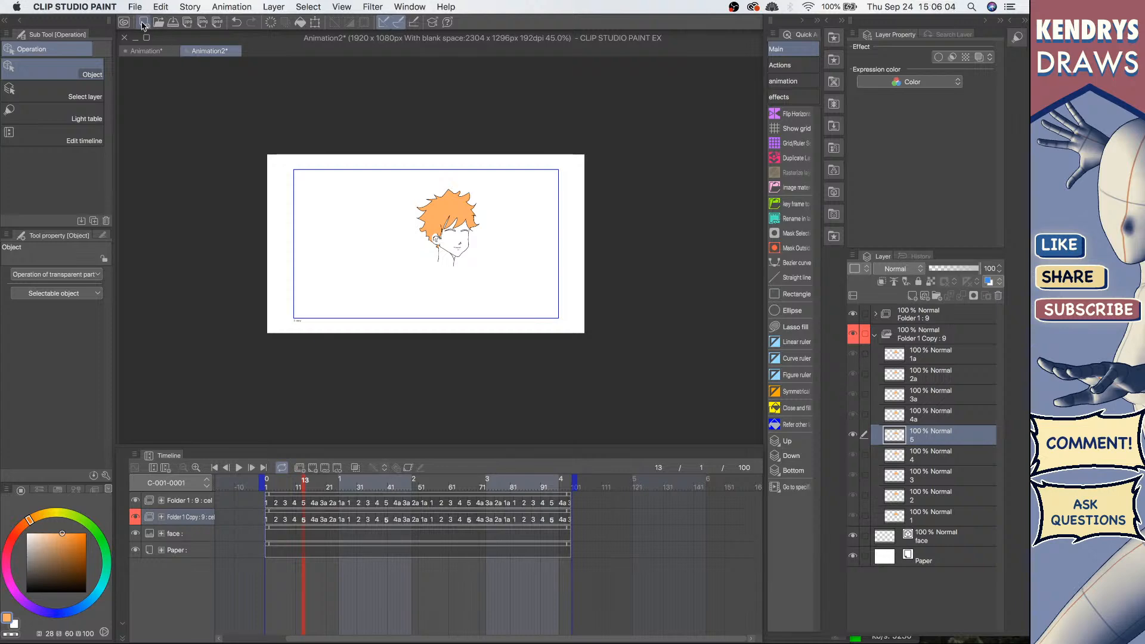
left_click(149, 24)
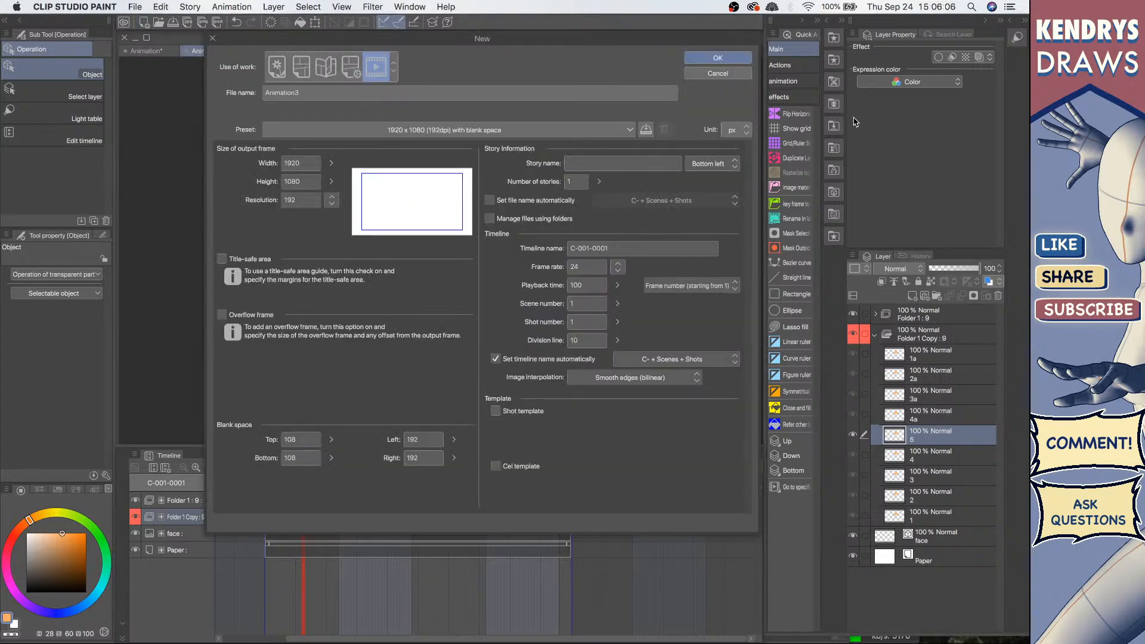
left_click(709, 61)
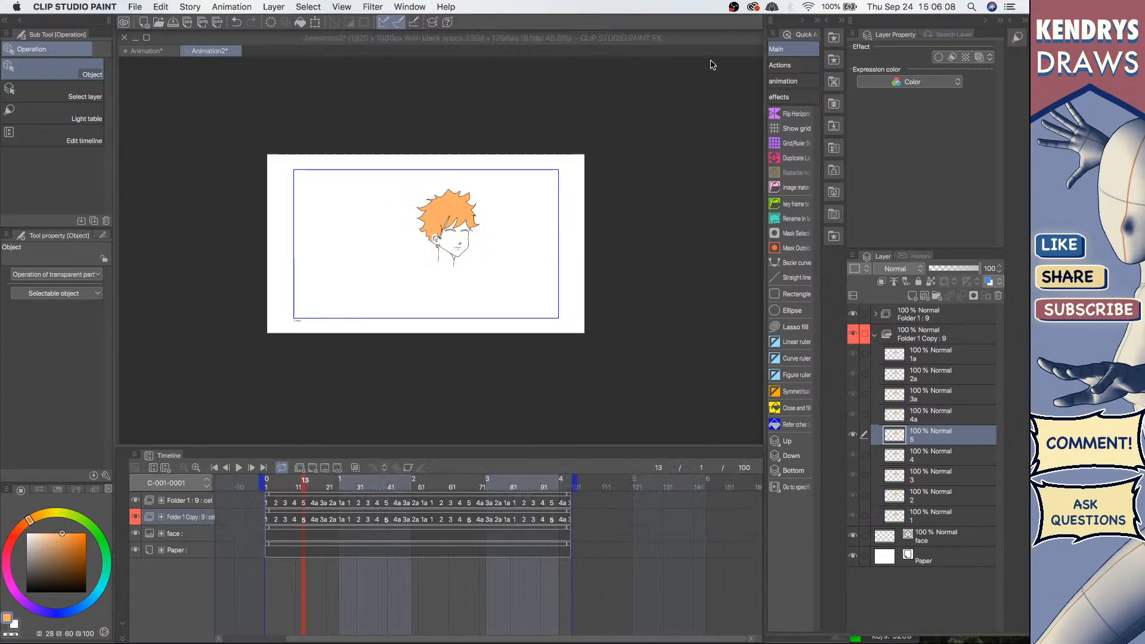
Step: Remove the animation folder so only a plain Layer 1 remains above the paper
left_click_drag(521, 317, 496, 294)
left_click(955, 314)
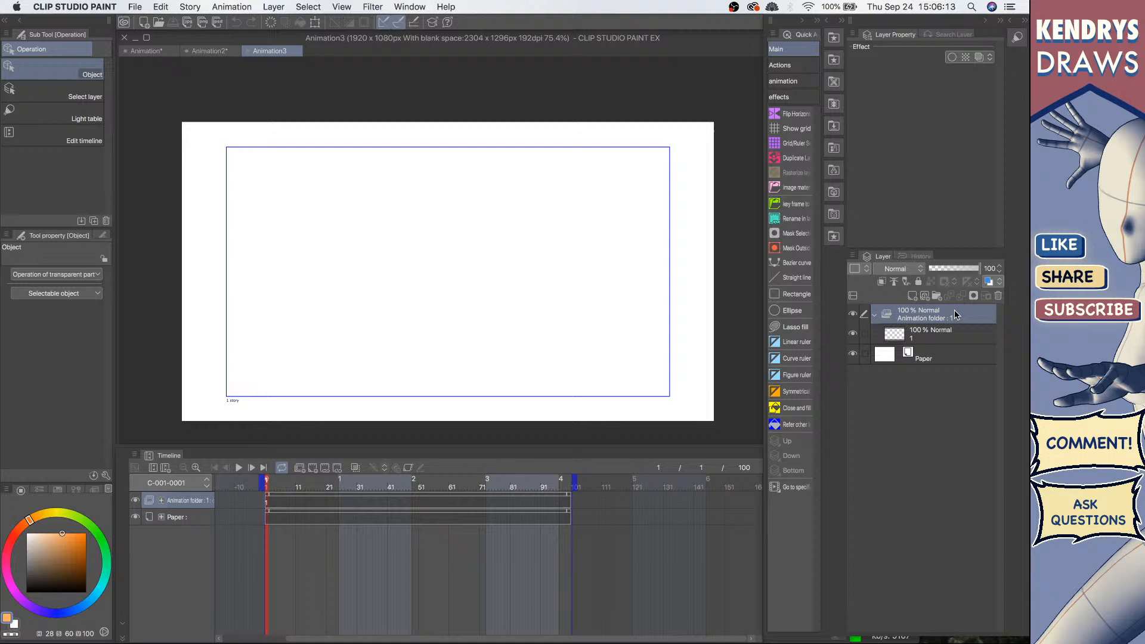
left_click(998, 296)
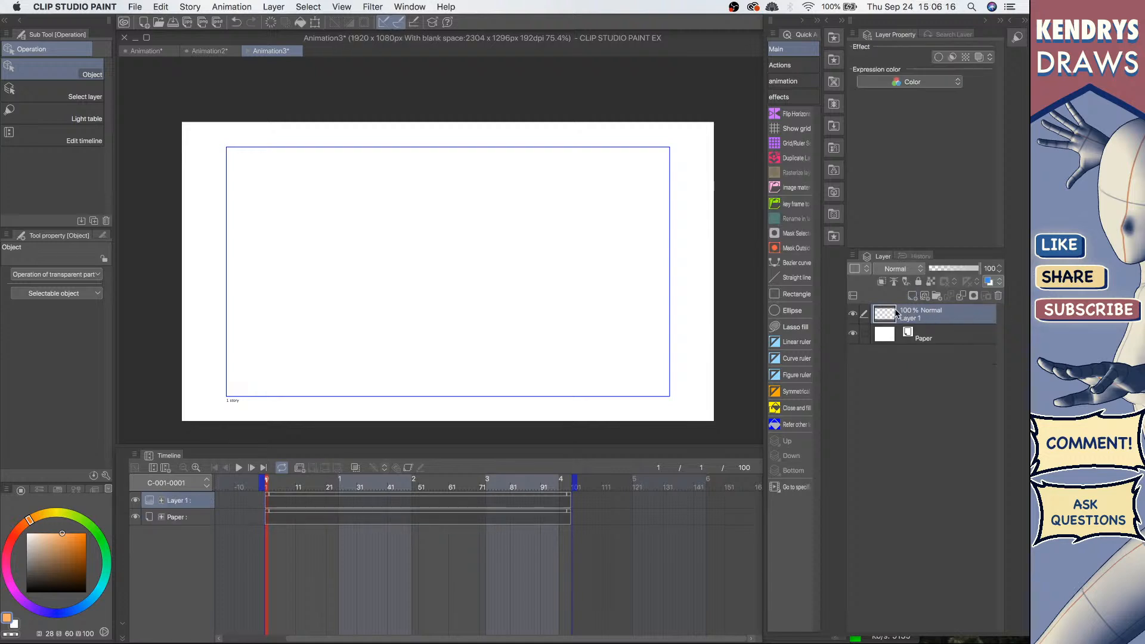
Step: Try drawing a filled black circle from the centre with the Ellipse tool, then undo it
left_click_drag(384, 270, 387, 264)
left_click_drag(469, 316, 434, 311)
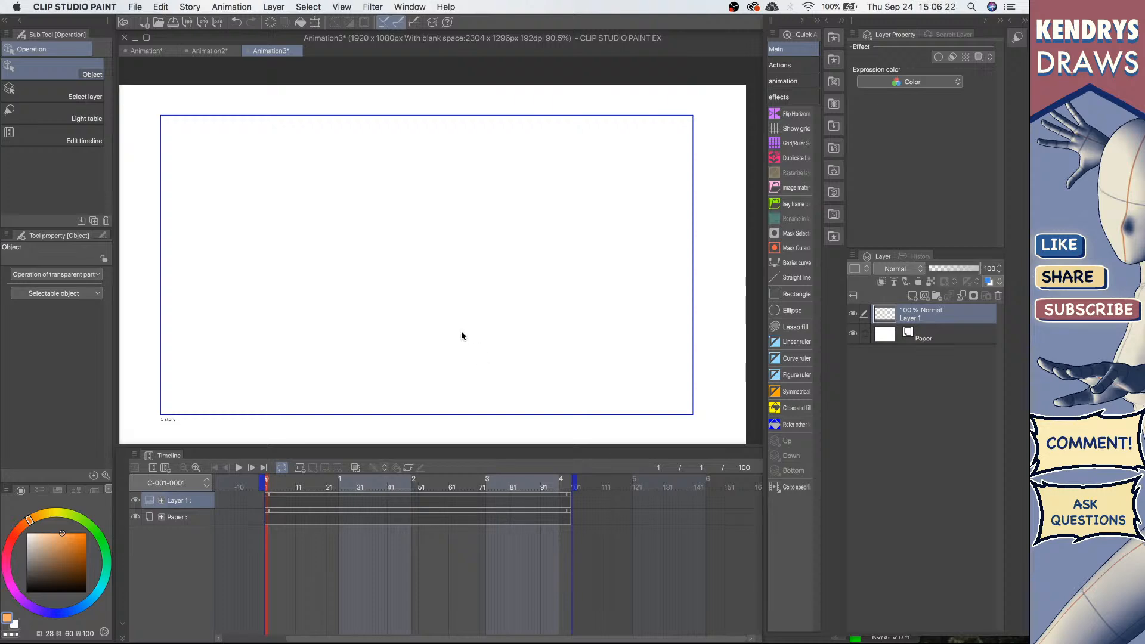
left_click(791, 310)
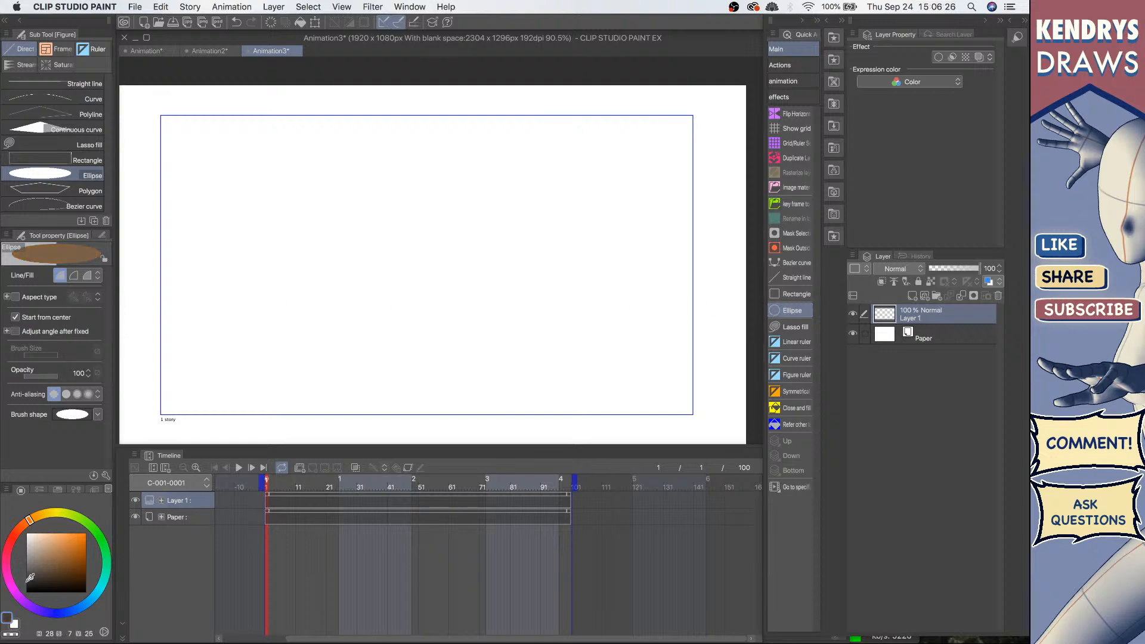
mouse_move(2, 632)
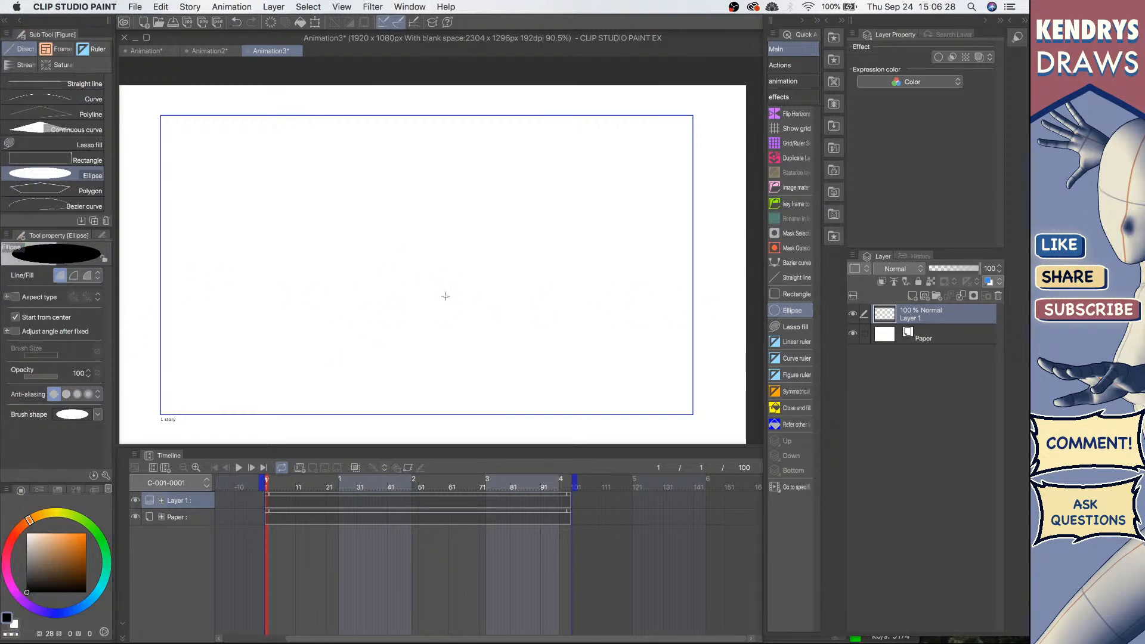
left_click_drag(445, 296, 505, 190)
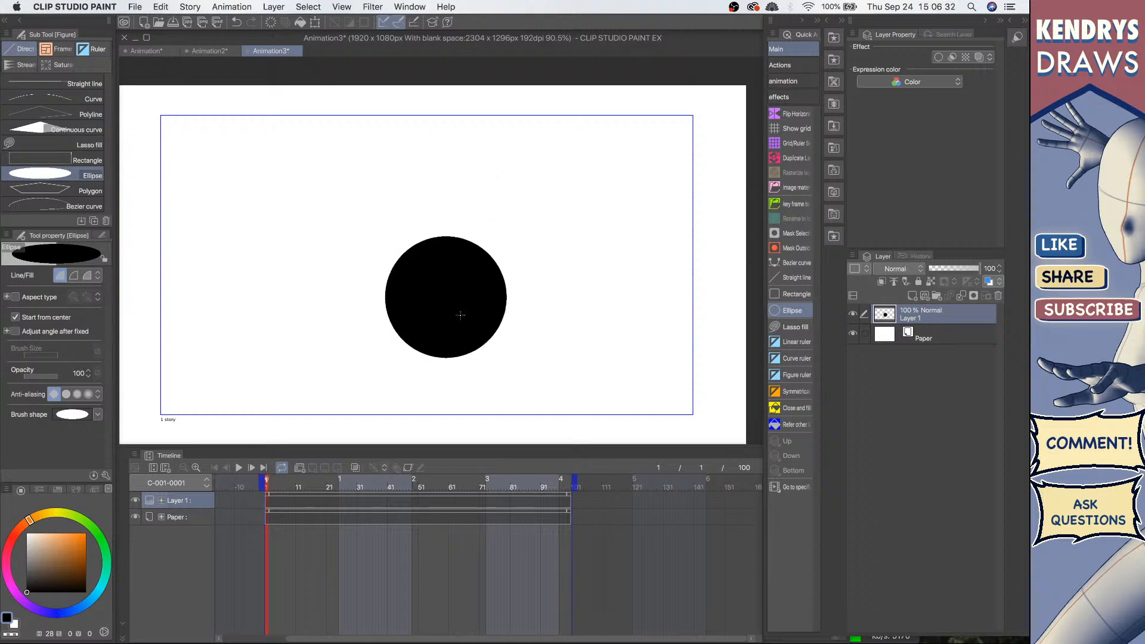
key("super+z")
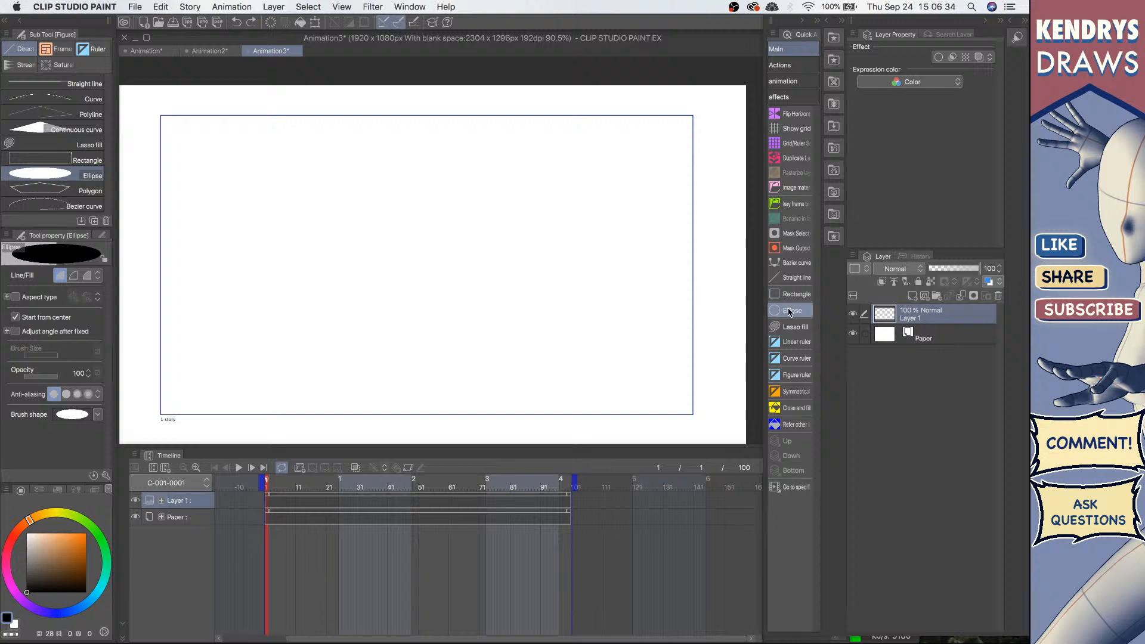
Step: Show the grid and set its origin to Center with a 400 px gap
left_click(800, 130)
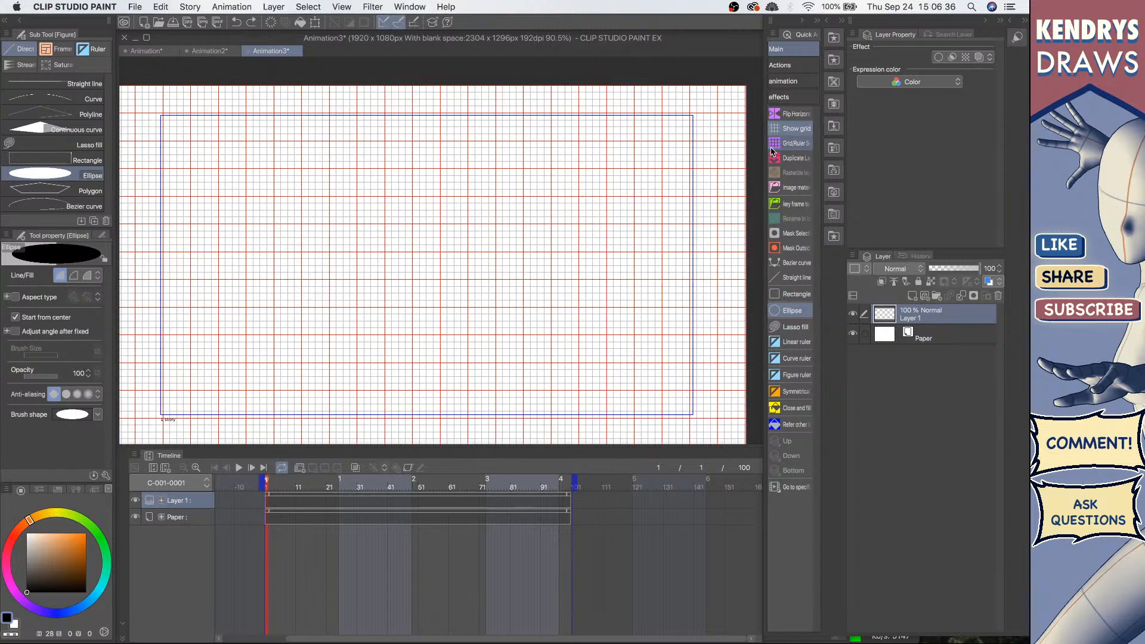
left_click(800, 145)
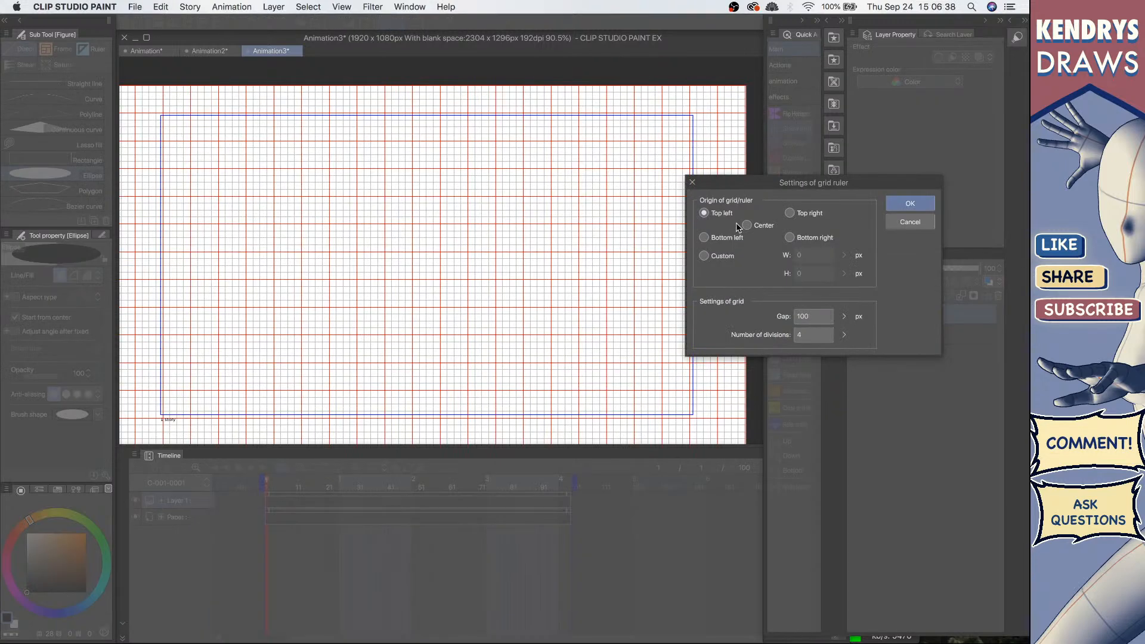
left_click(747, 226)
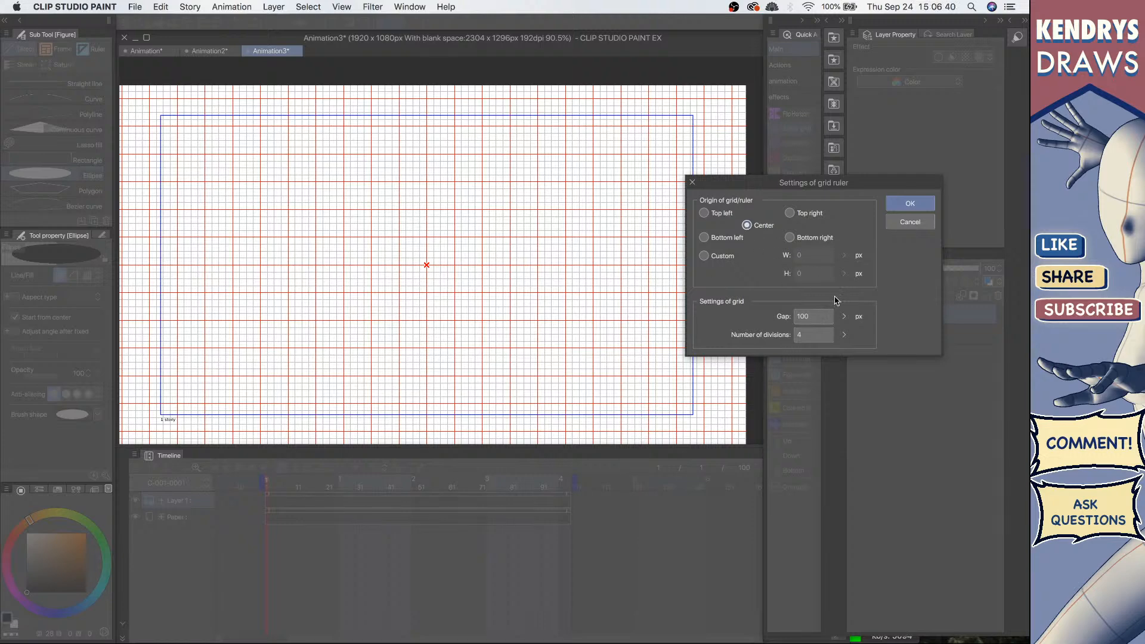
left_click_drag(841, 319, 847, 303)
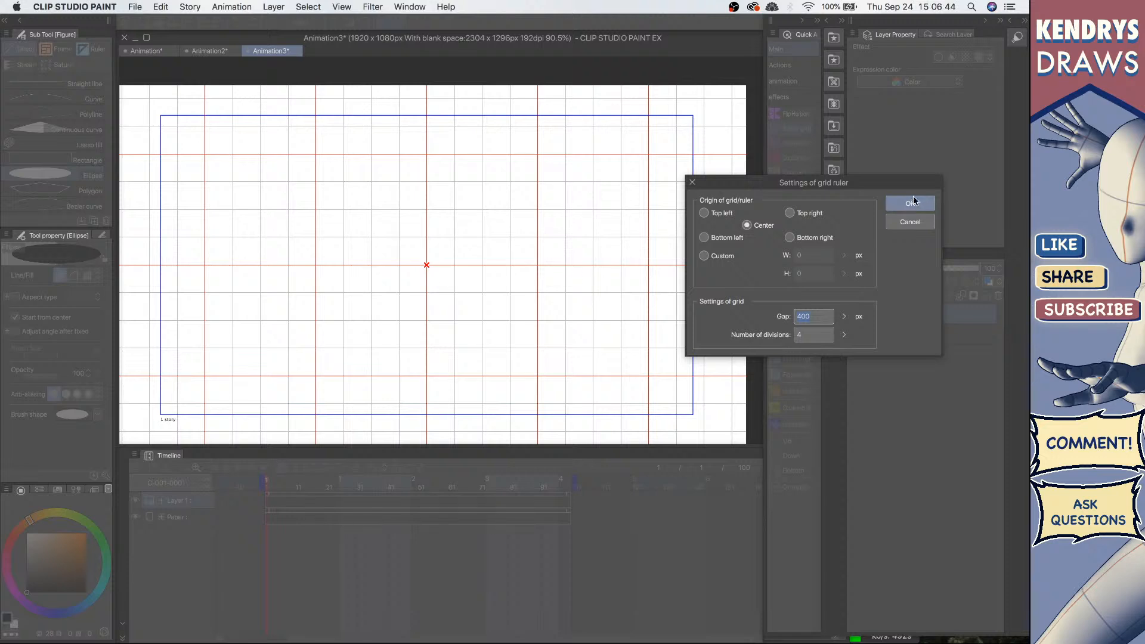
left_click(911, 204)
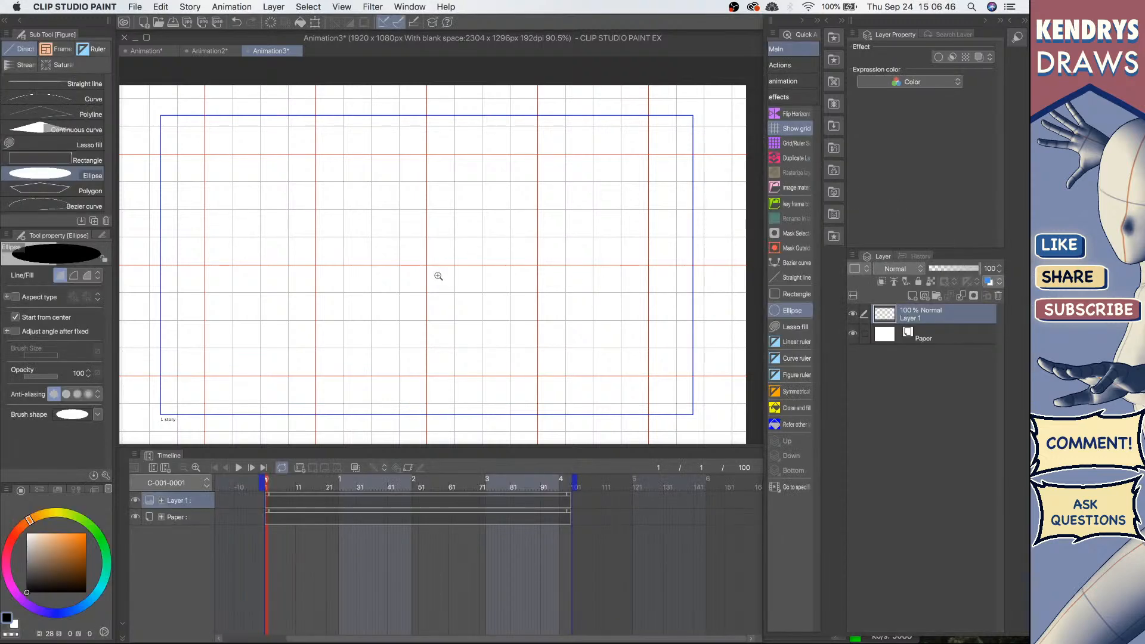
Step: Turn on grid snapping and draw a filled black circle centred on the grid origin
left_click_drag(442, 265, 462, 248)
left_click(418, 23)
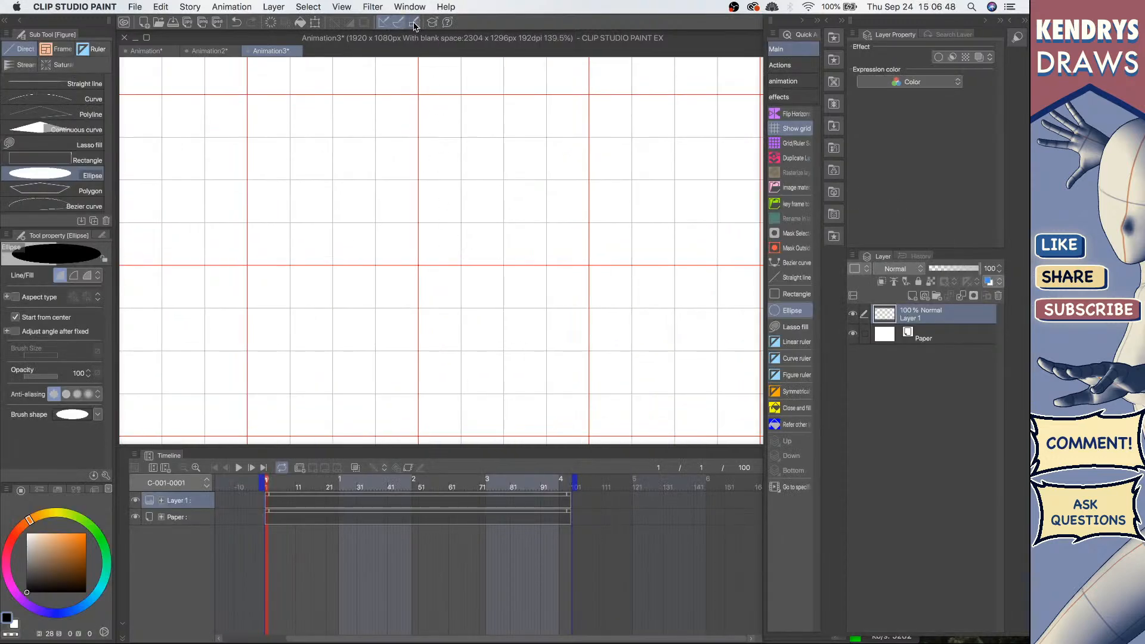
left_click(414, 25)
left_click_drag(420, 266, 580, 133)
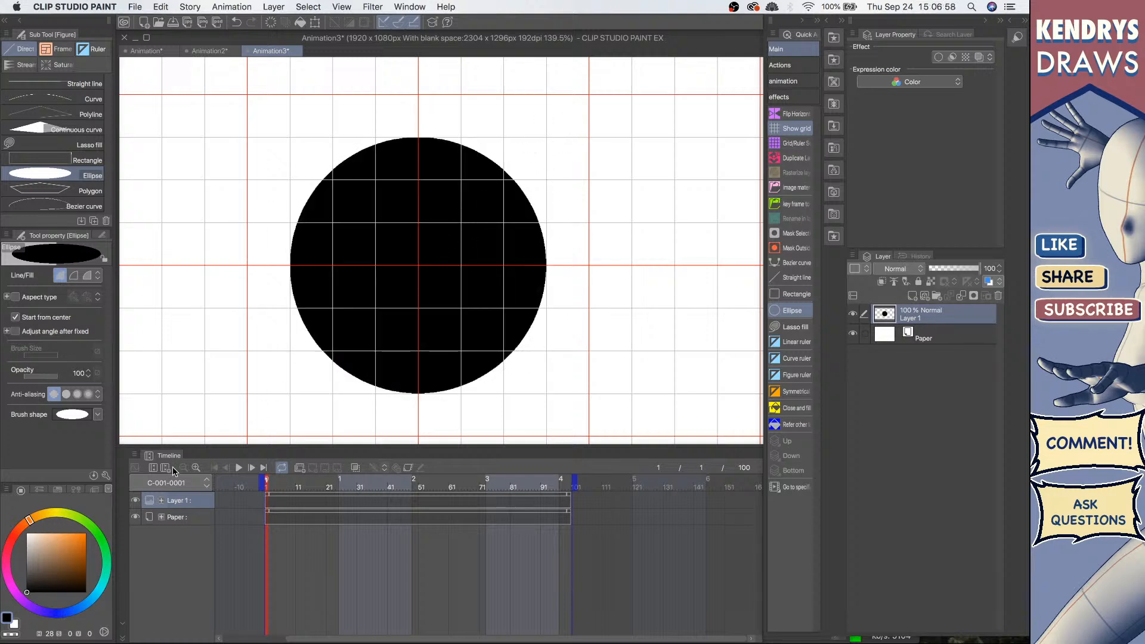
Step: Switch to transparent colour and draw a smaller centred circle to cut the disc into a ring
left_click(27, 534)
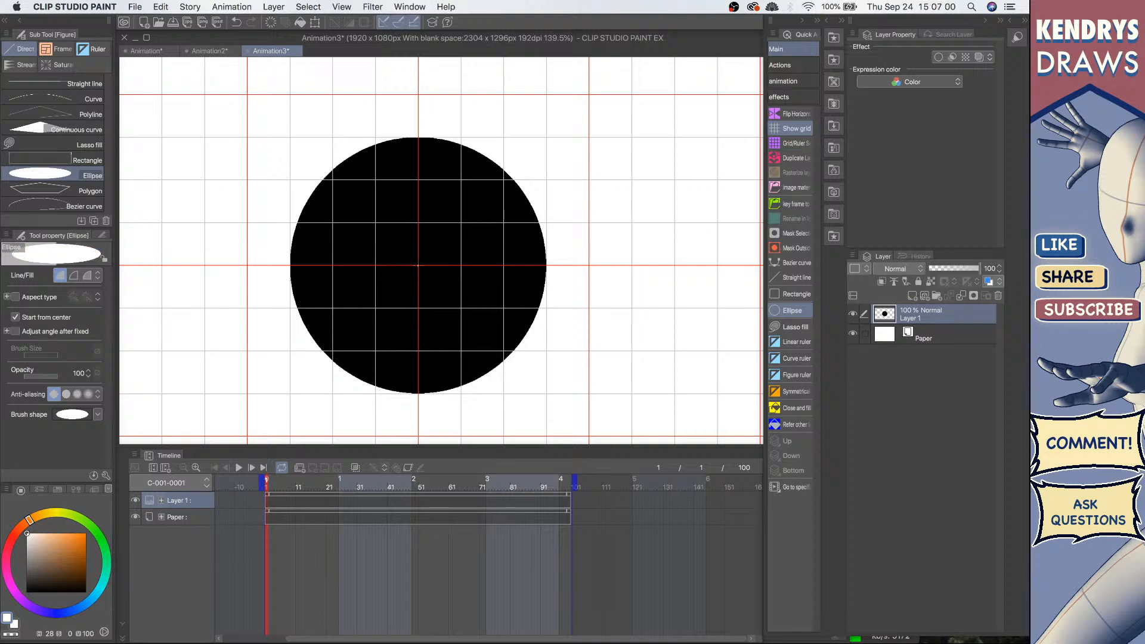
left_click_drag(418, 265, 504, 180)
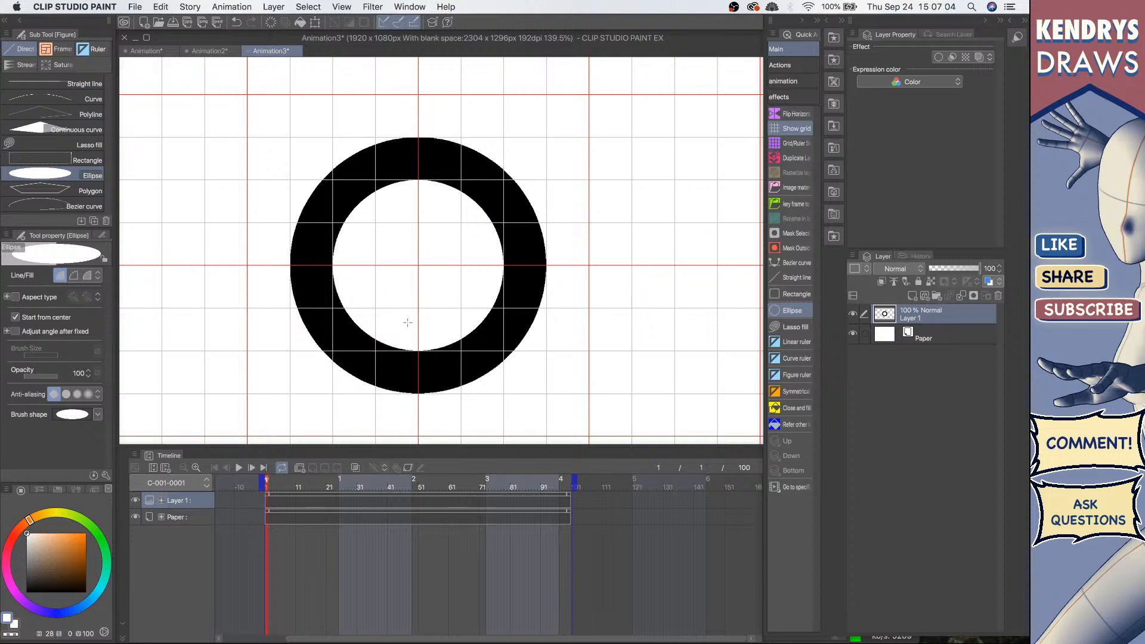
key("super+z")
mouse_move(418, 263)
left_mouse_down()
mouse_move(434, 239)
mouse_move(517, 192)
left_mouse_up()
Step: Try pencil strokes on the ring and undo them together with the inner cut
key("p")
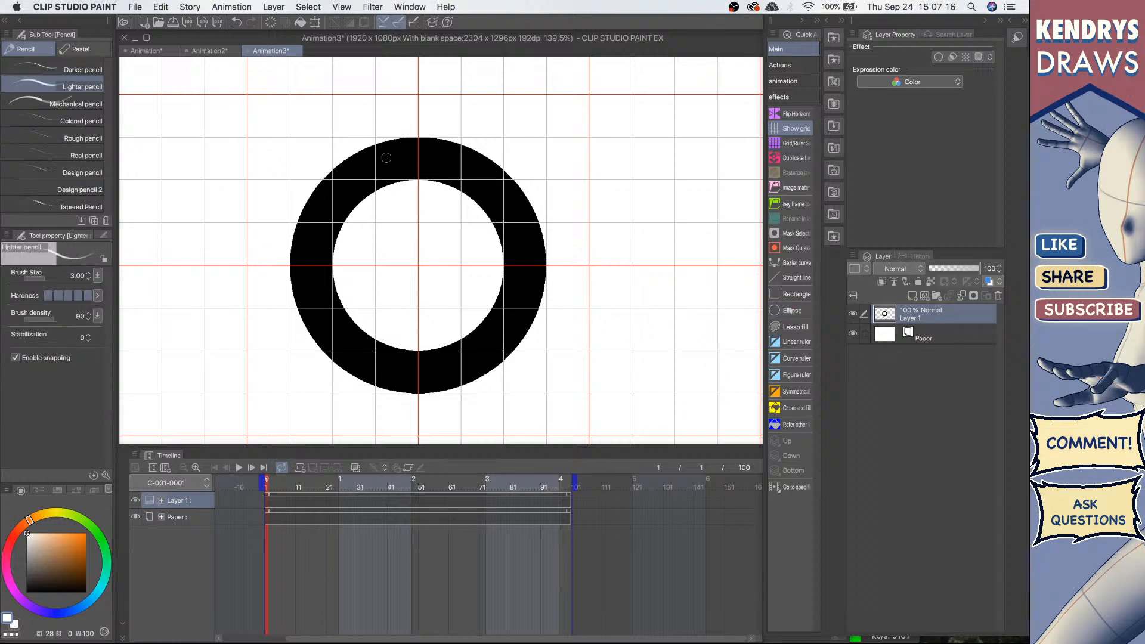
left_click_drag(366, 168, 439, 157)
left_click_drag(362, 177, 438, 166)
key("super+z")
key("super+z")
key("super+z")
left_click_drag(340, 197, 428, 156)
key("super+z")
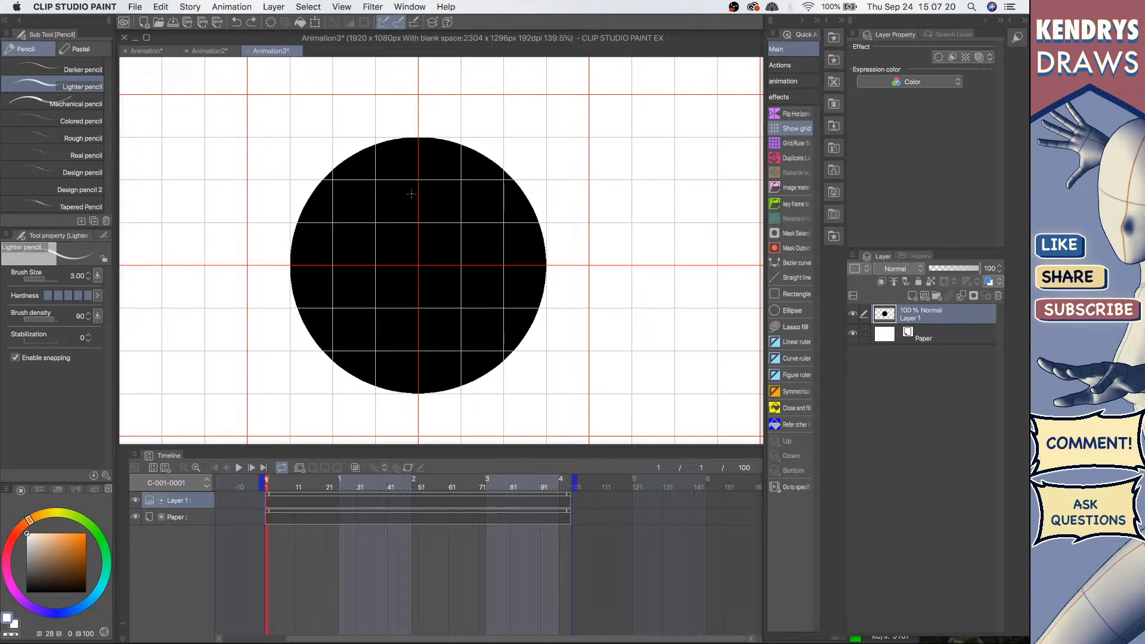
Step: Try another centred inner ellipse, undo back to an empty canvas and redo the black disc
key("u")
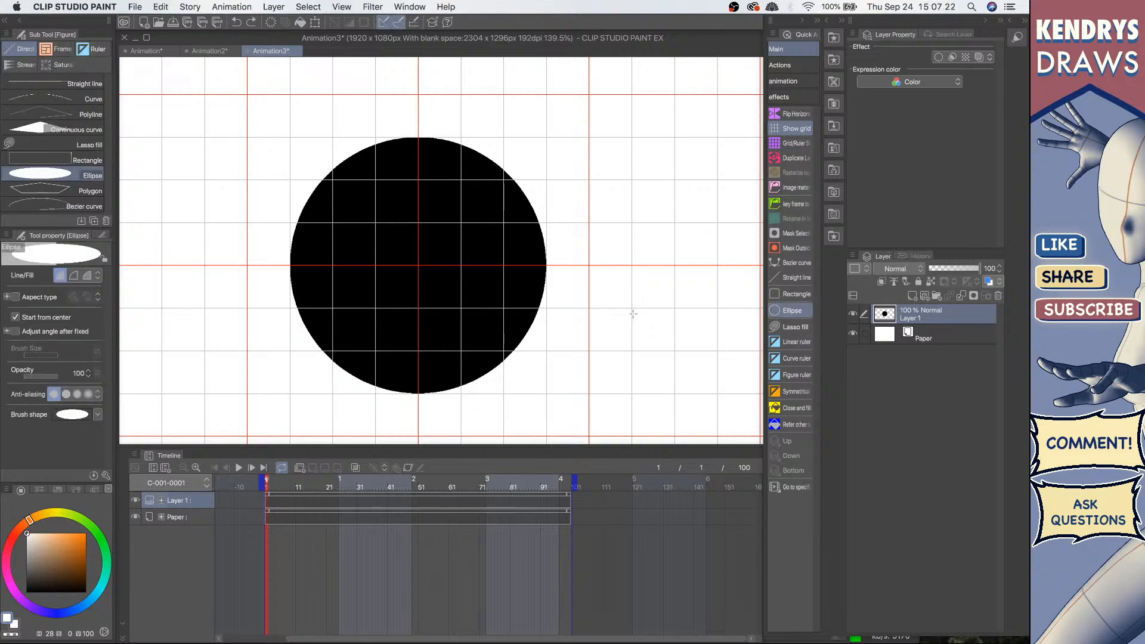
left_click_drag(418, 265, 485, 193)
key("super+z")
key("super+z")
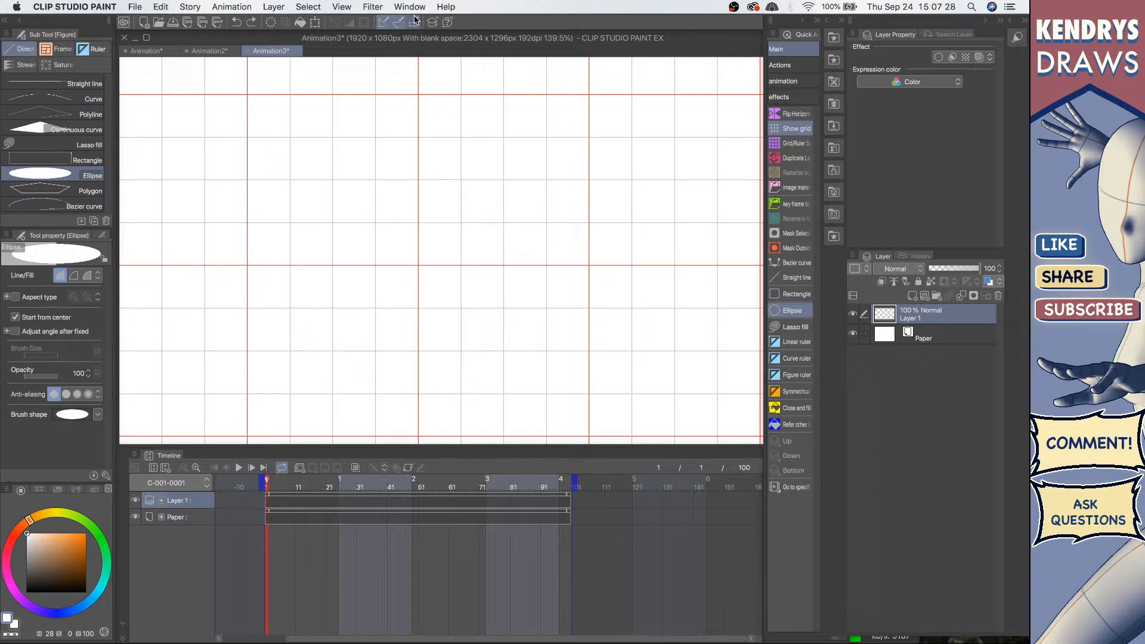
key("super+y")
Step: Cut a smaller centred circle out of the black disc to form a ring and switch to the pencil
left_click(415, 24)
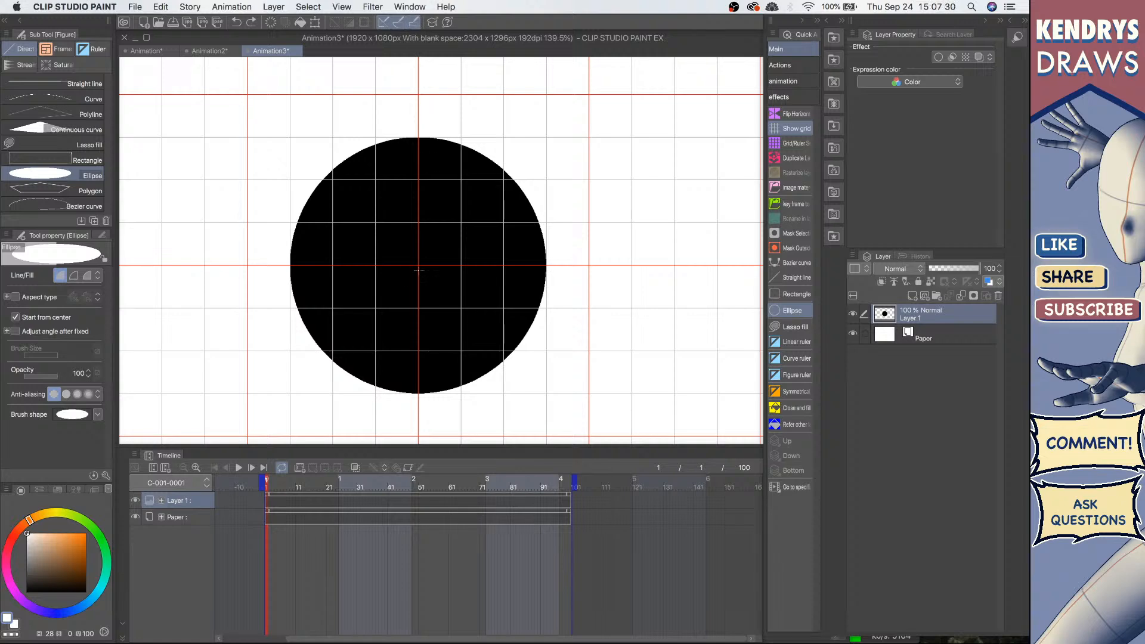
left_click_drag(419, 265, 491, 187)
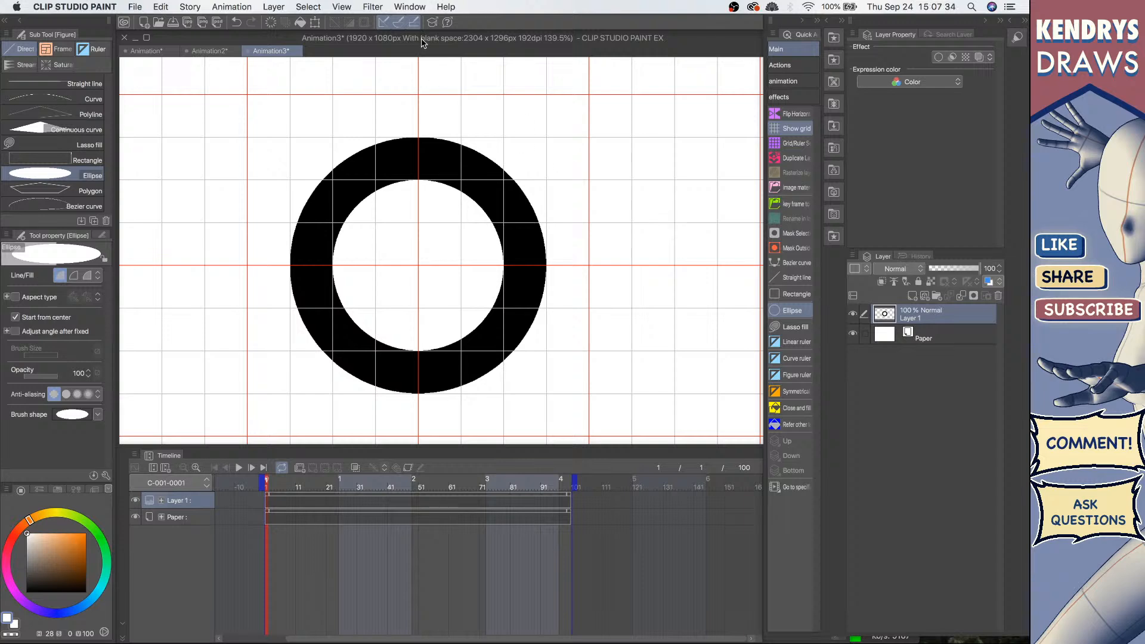
key("p")
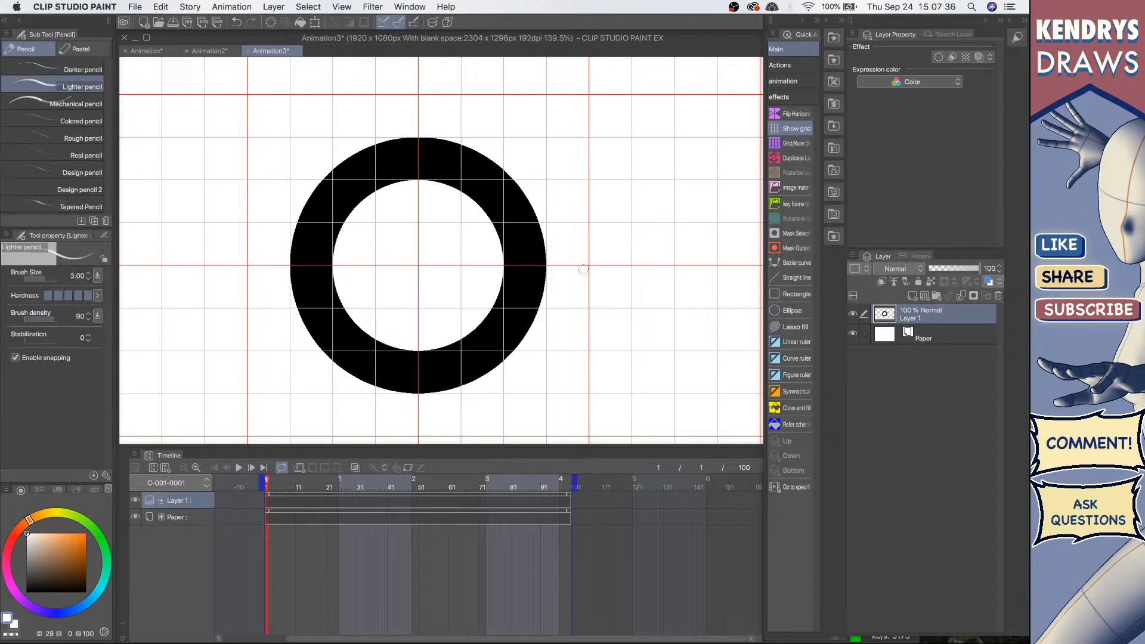
Step: Hide the grid and draw light highlight strokes on the ring's upper-left and lower-right edges
left_click(796, 128)
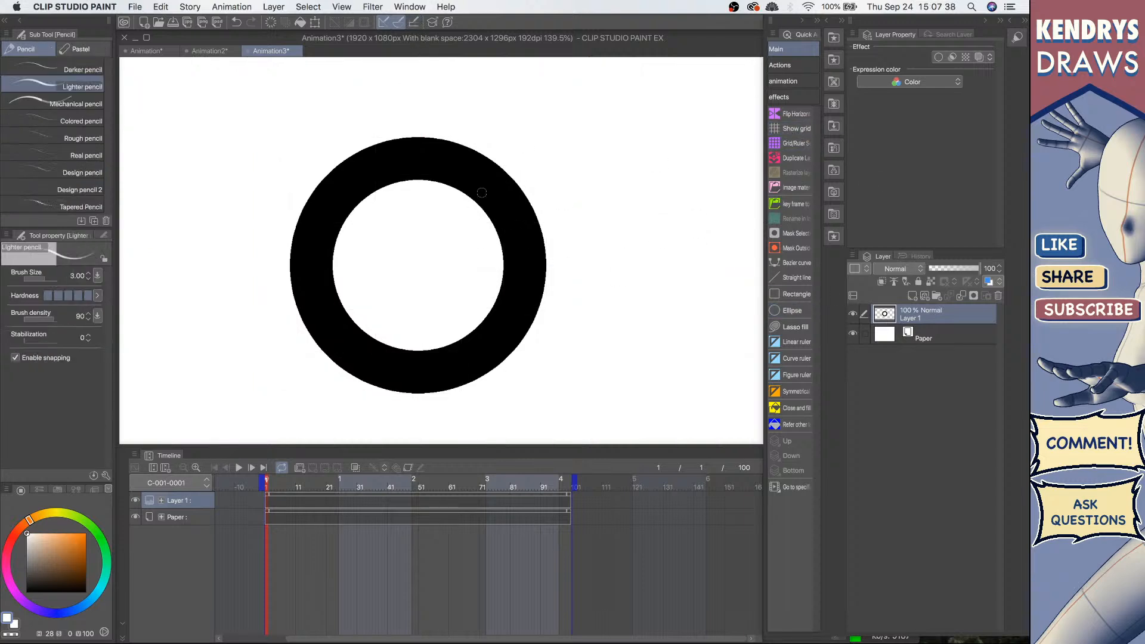
left_click_drag(358, 170, 427, 158)
left_click_drag(341, 200, 409, 170)
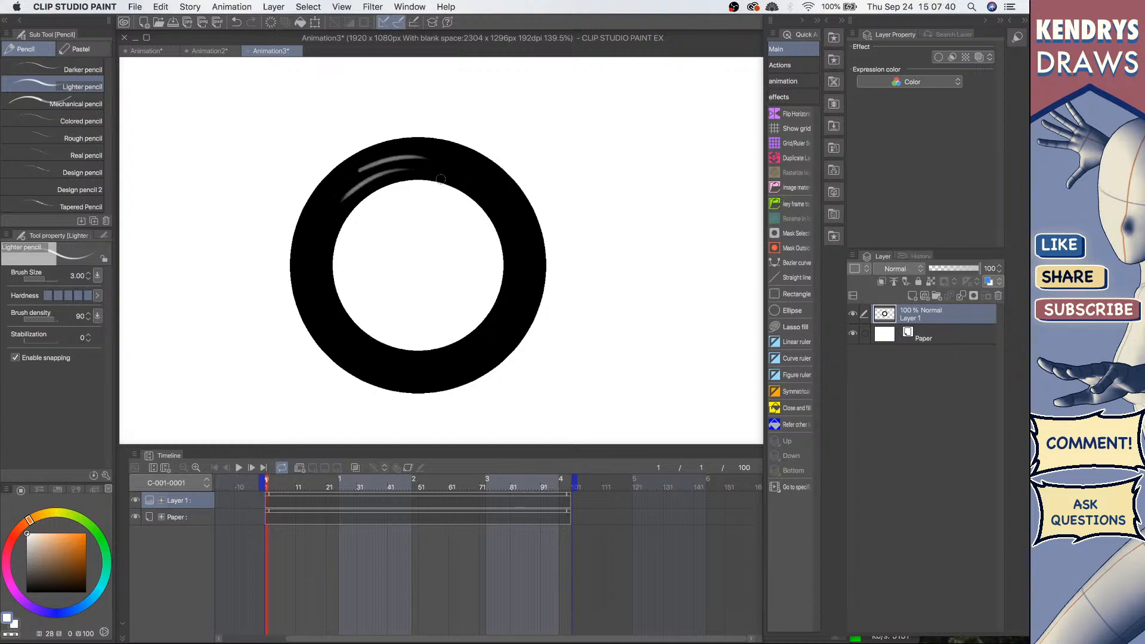
left_click_drag(496, 325, 416, 370)
left_click_drag(484, 352, 415, 383)
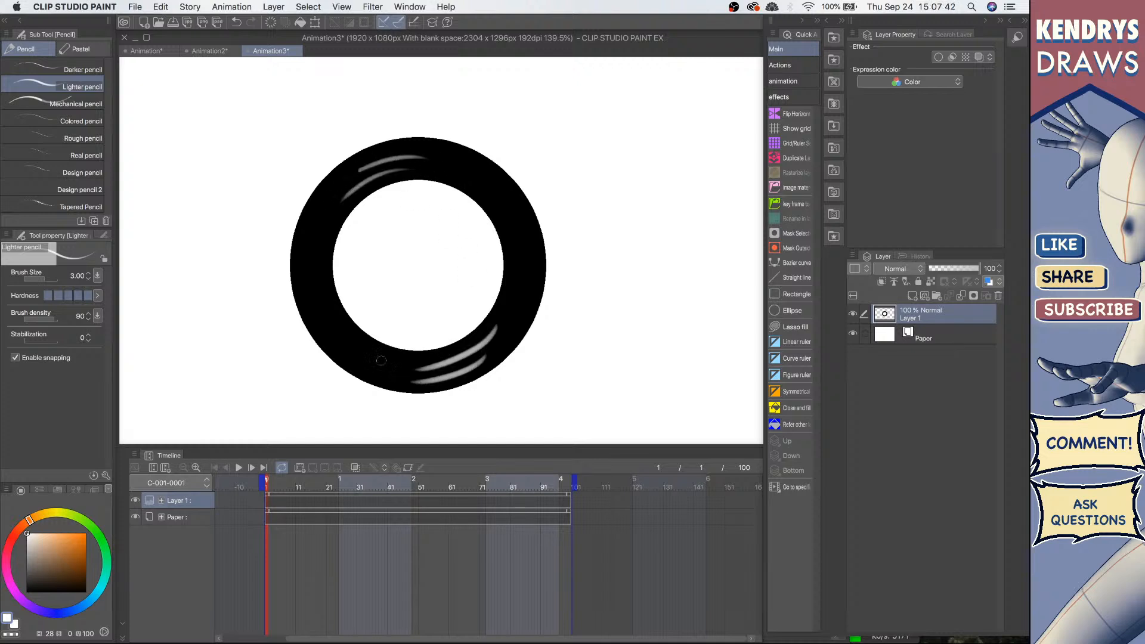
mouse_move(535, 300)
left_mouse_down()
mouse_move(509, 312)
mouse_move(481, 223)
left_mouse_up()
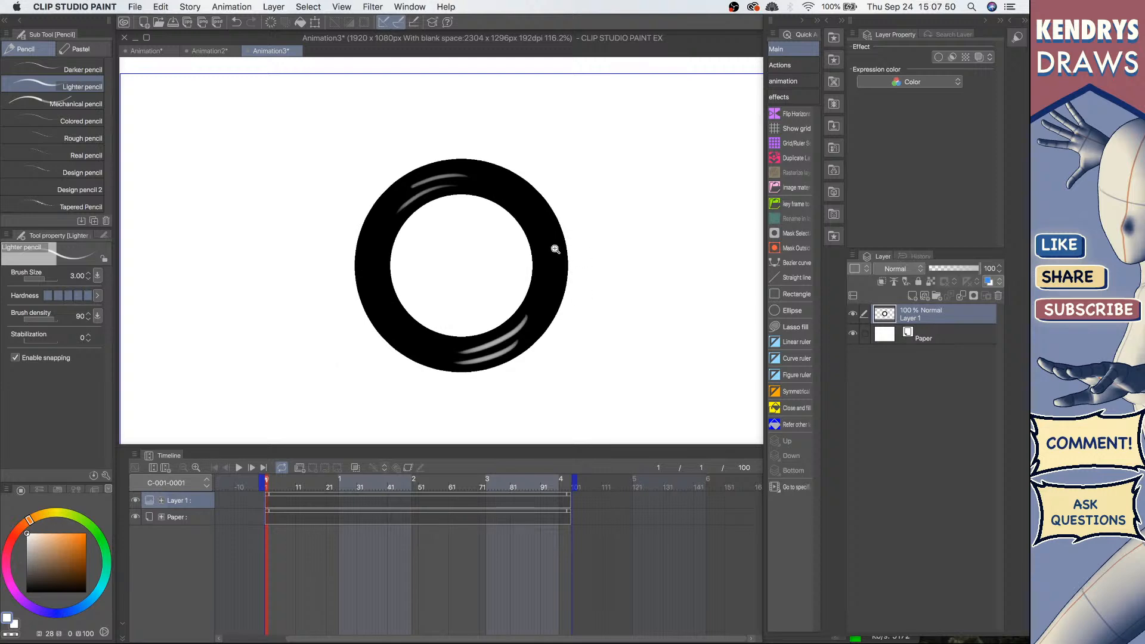
left_click_drag(557, 243, 537, 294)
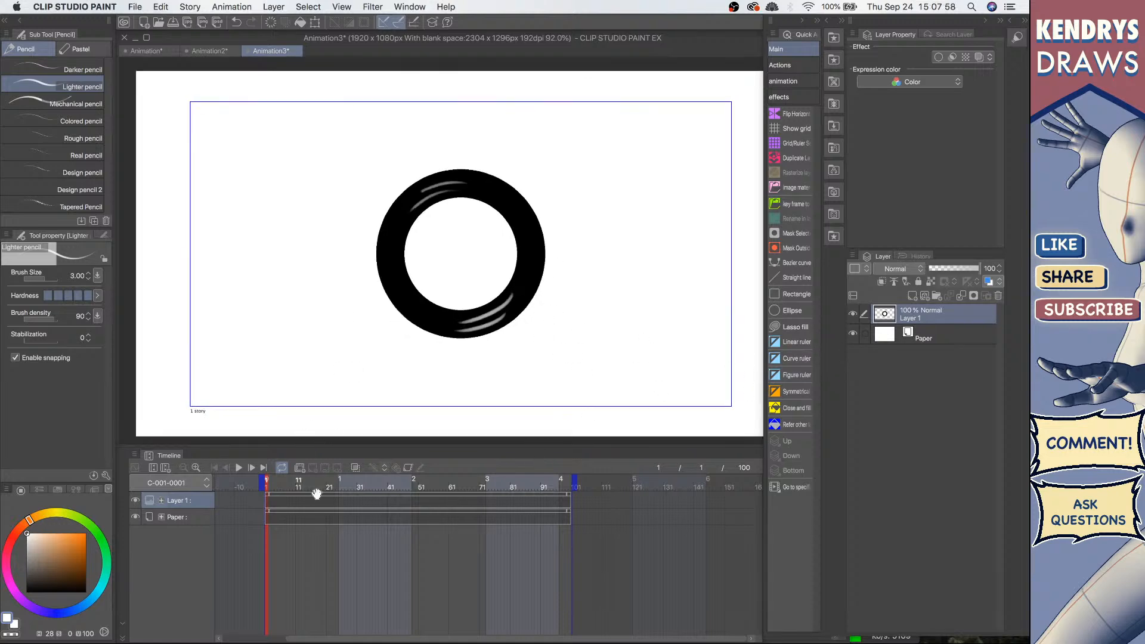
Step: Try enabling keyframe editing on the ring layer with the Object tool
left_click(409, 468)
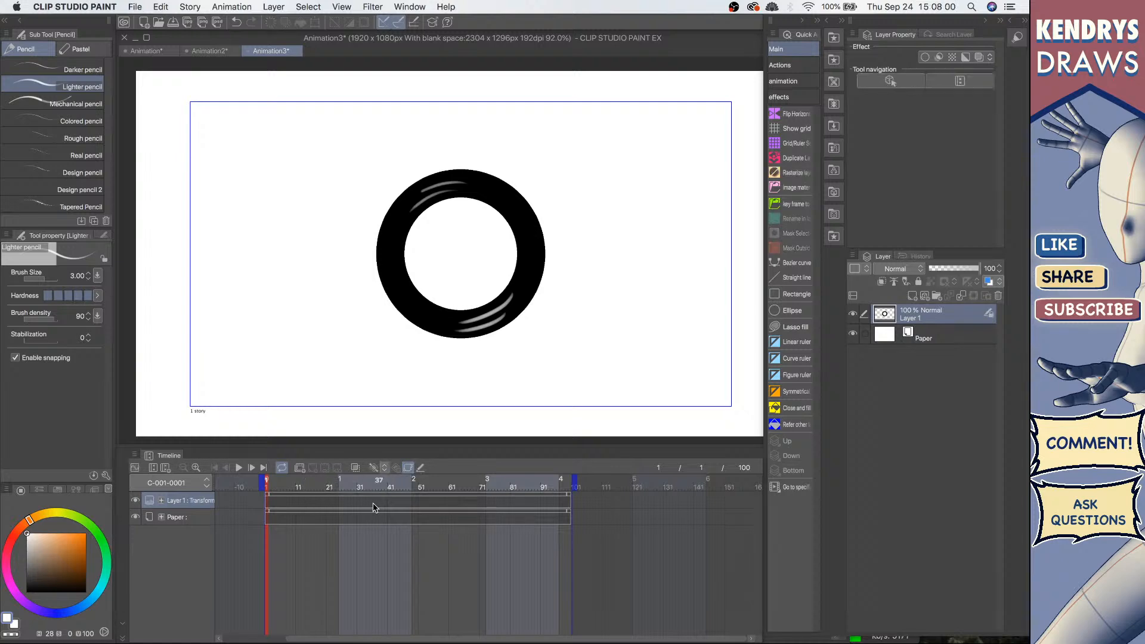
left_click(374, 468)
key("o")
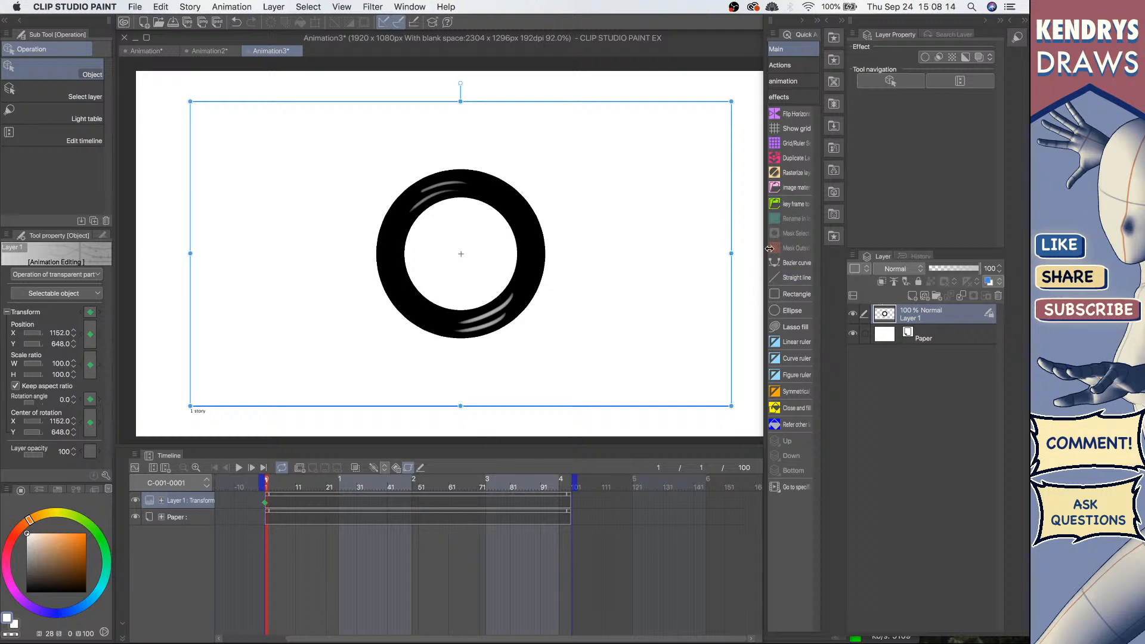
left_click(409, 468)
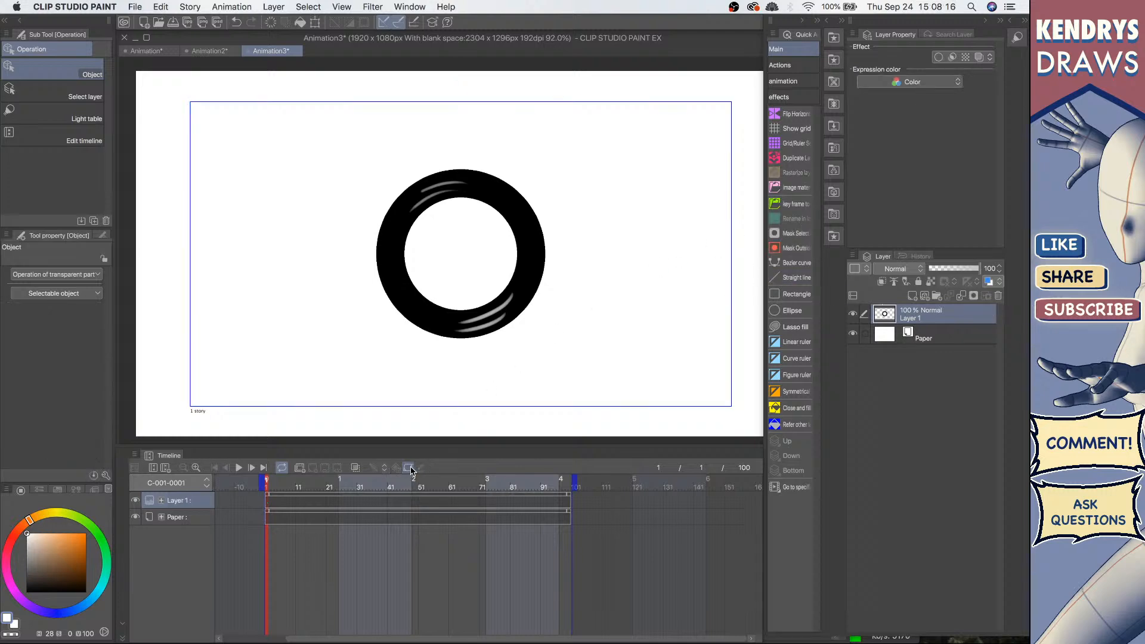
Step: Convert the ring layer to an image material layer
right_click(927, 314)
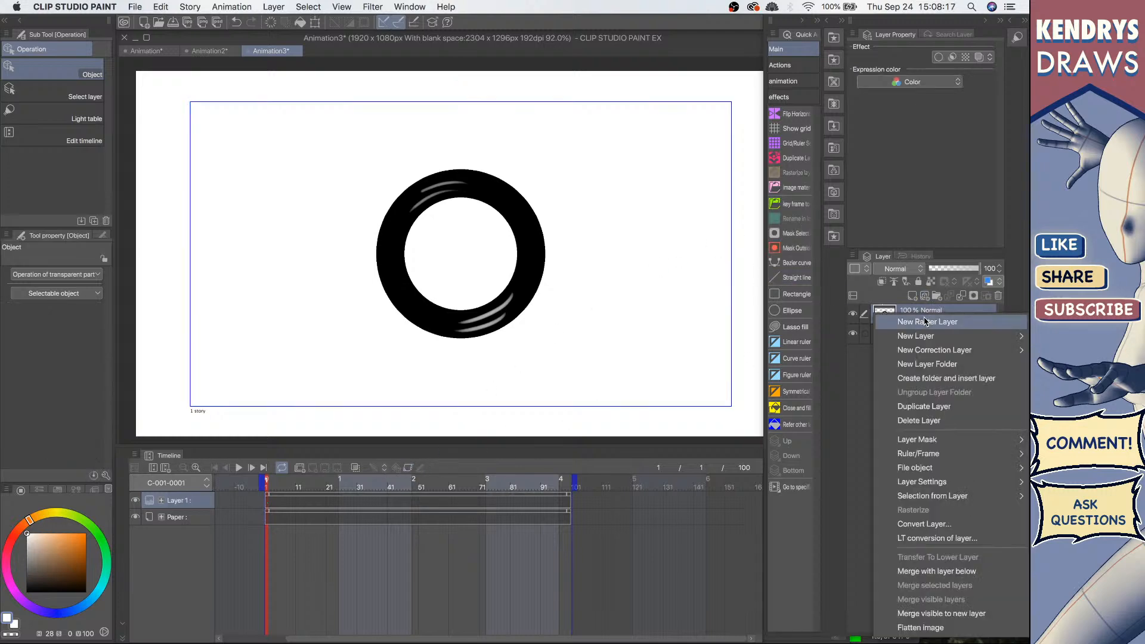
left_click(944, 524)
left_click(703, 411)
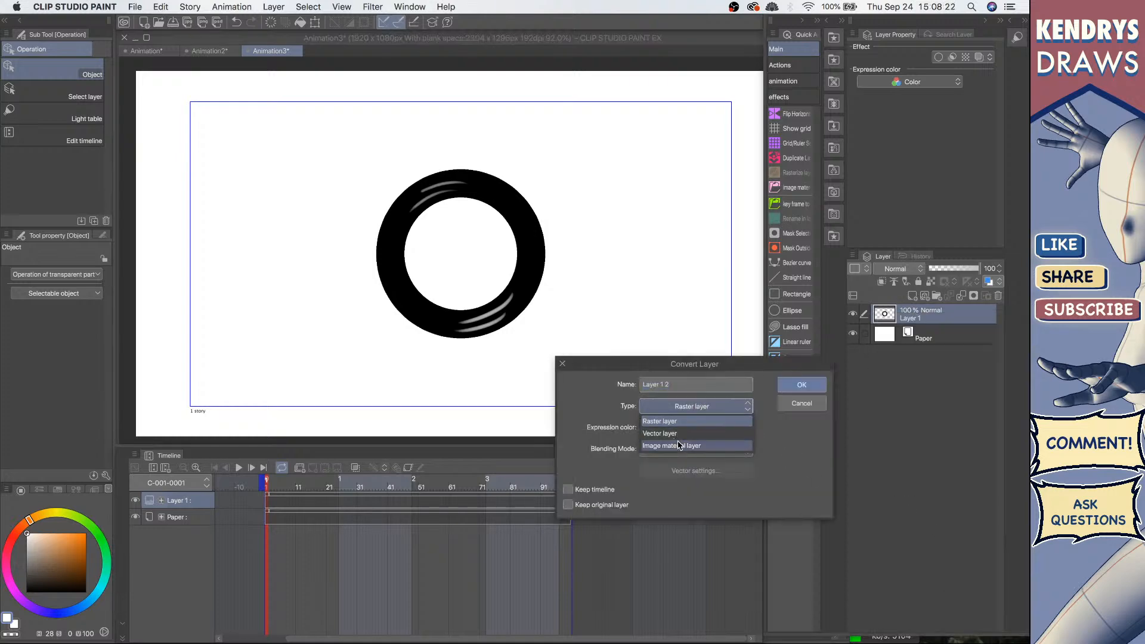
left_click(669, 446)
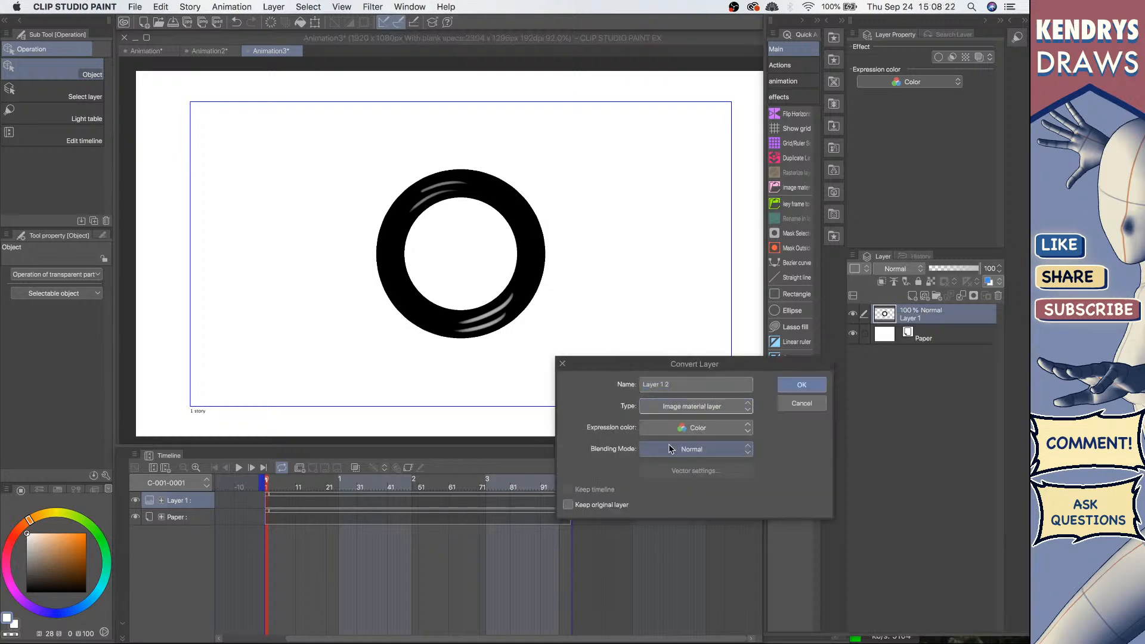
left_click(802, 385)
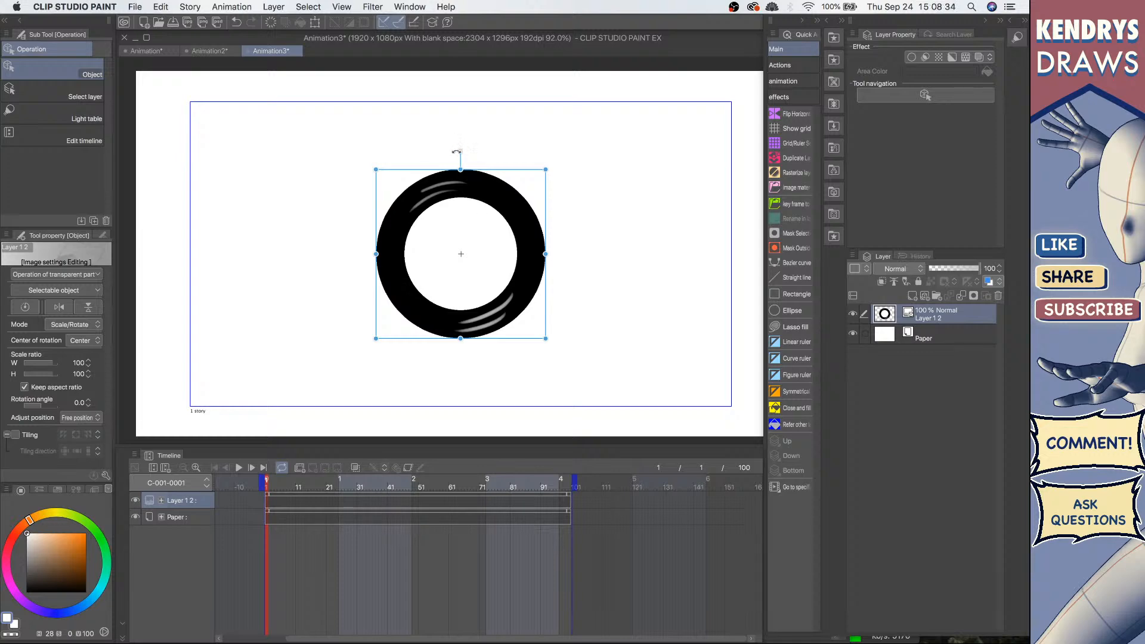
Step: Try rotating the ring with its rotation handle and undo it
left_click_drag(456, 154, 496, 151)
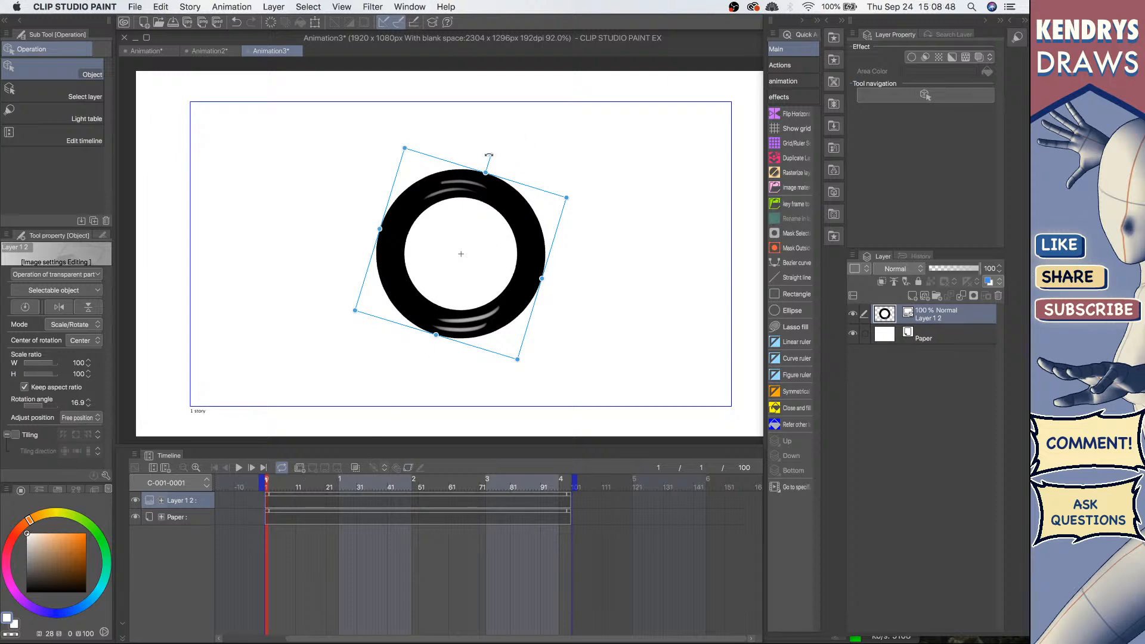
key("super+z")
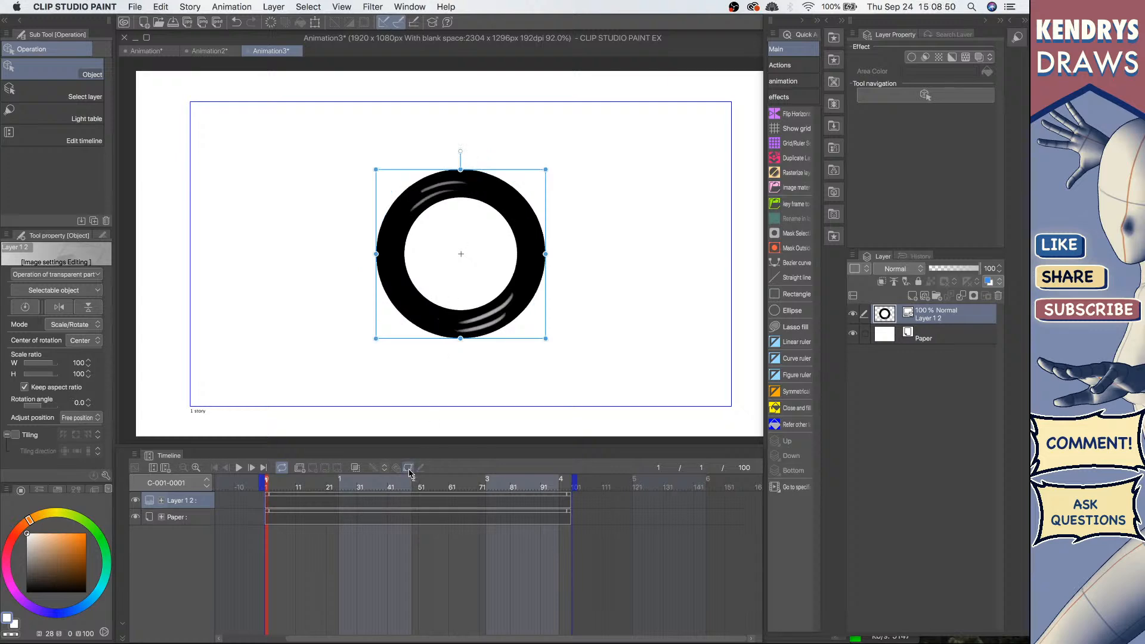
Step: Enable keyframes on the ring layer, key frame 1, and rotate the ring 180° at frame 32
left_click(409, 468)
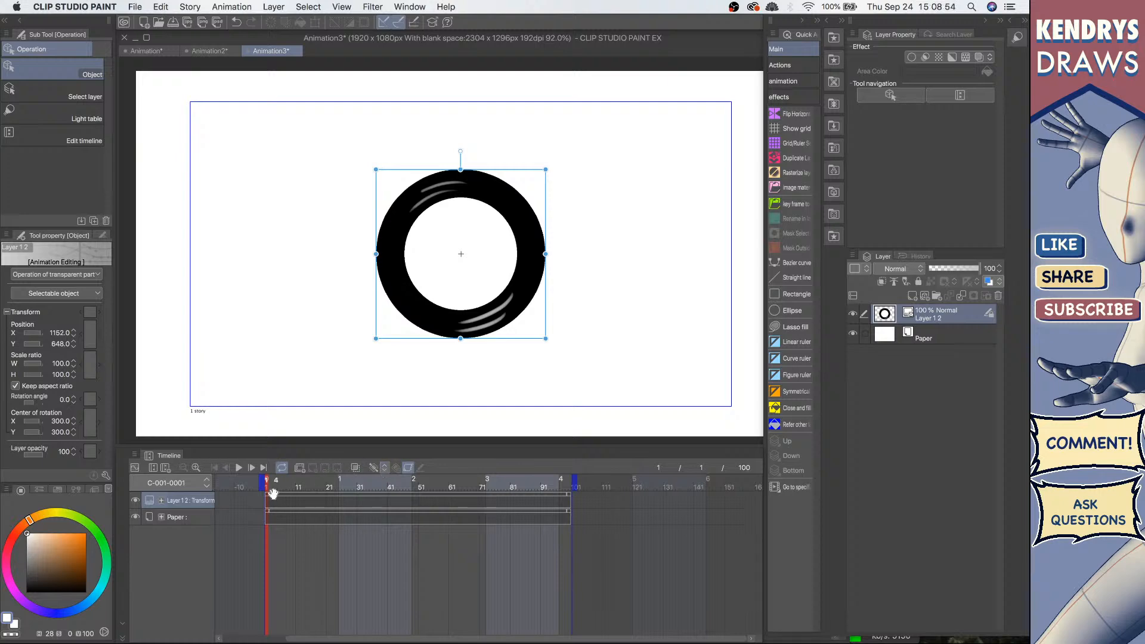
left_click(370, 472)
left_click(361, 493)
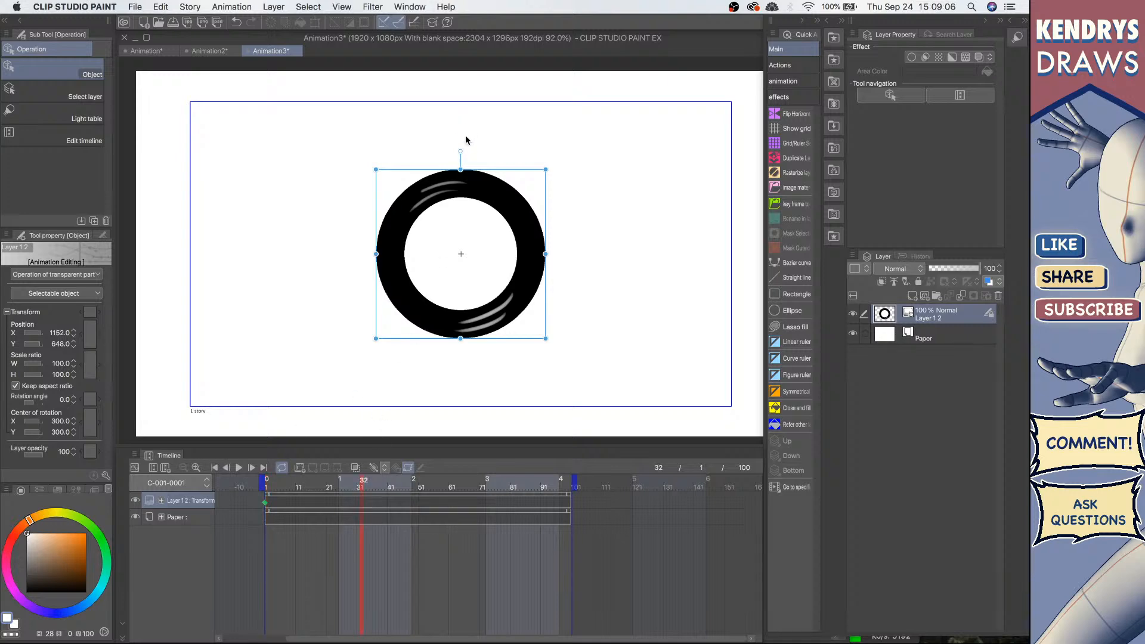
left_click_drag(458, 153, 480, 388)
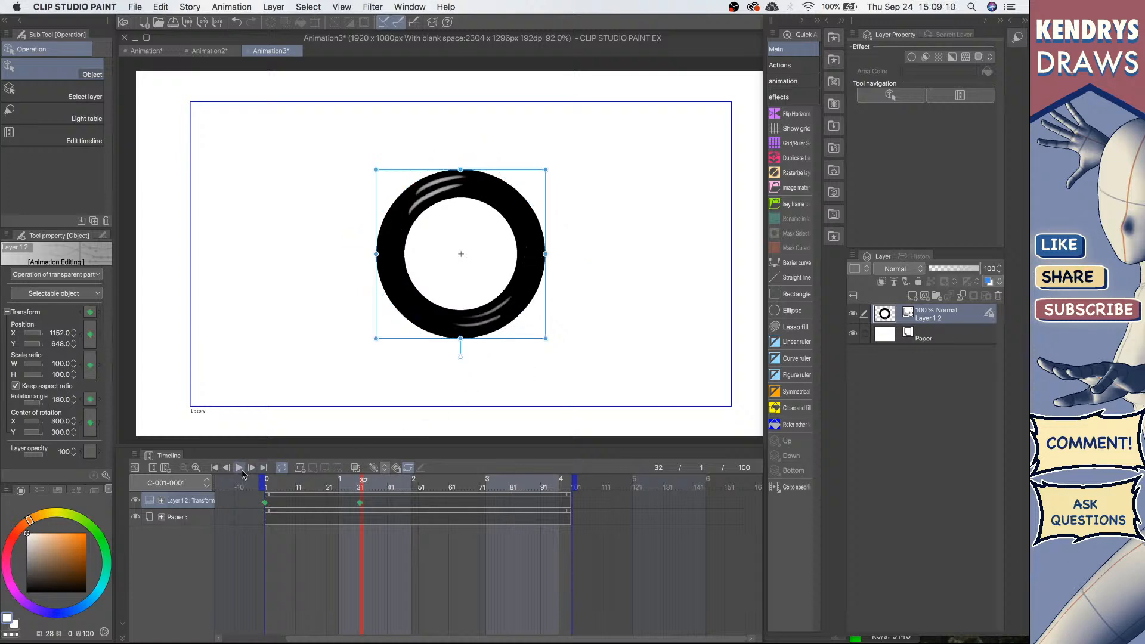
Step: Play back the rotation animation from the start
left_click(215, 468)
left_click(239, 468)
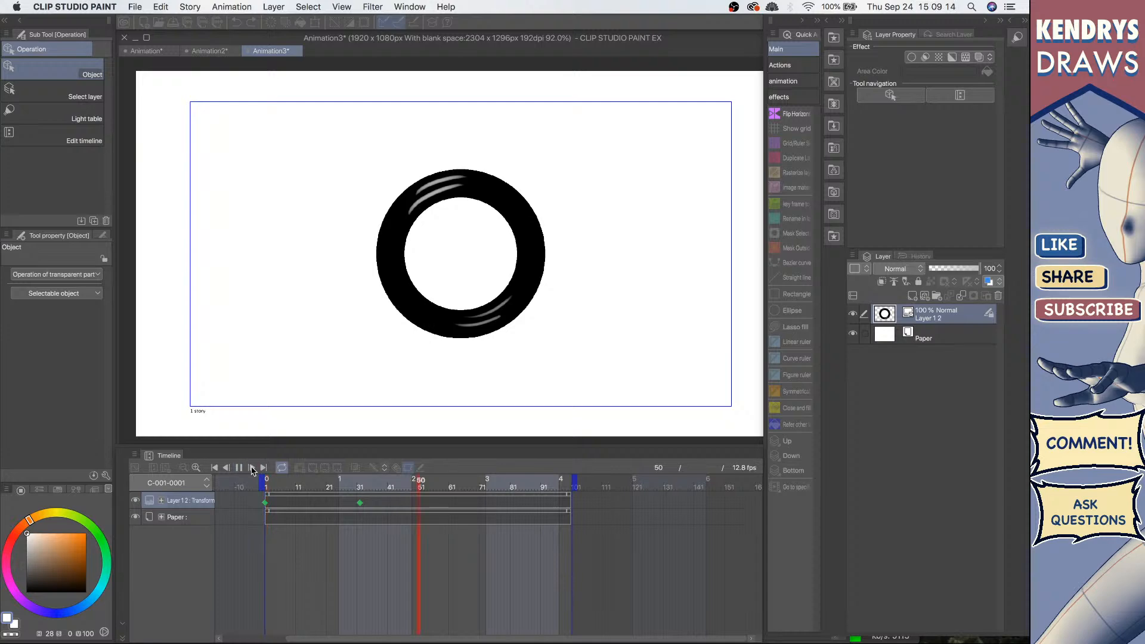
left_click(239, 468)
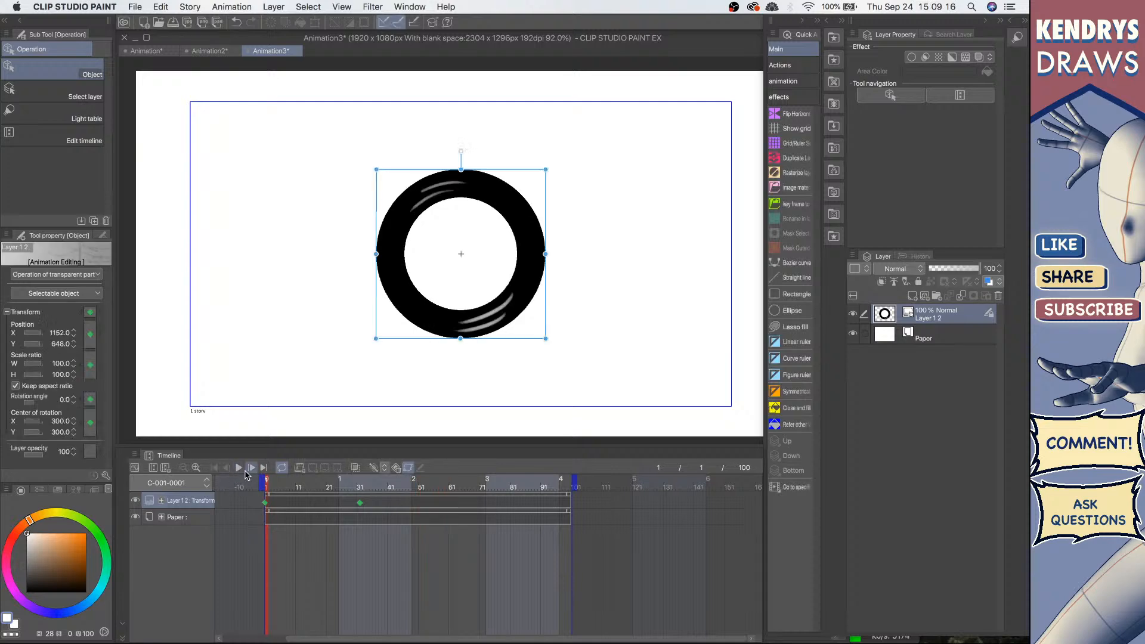
left_click(239, 468)
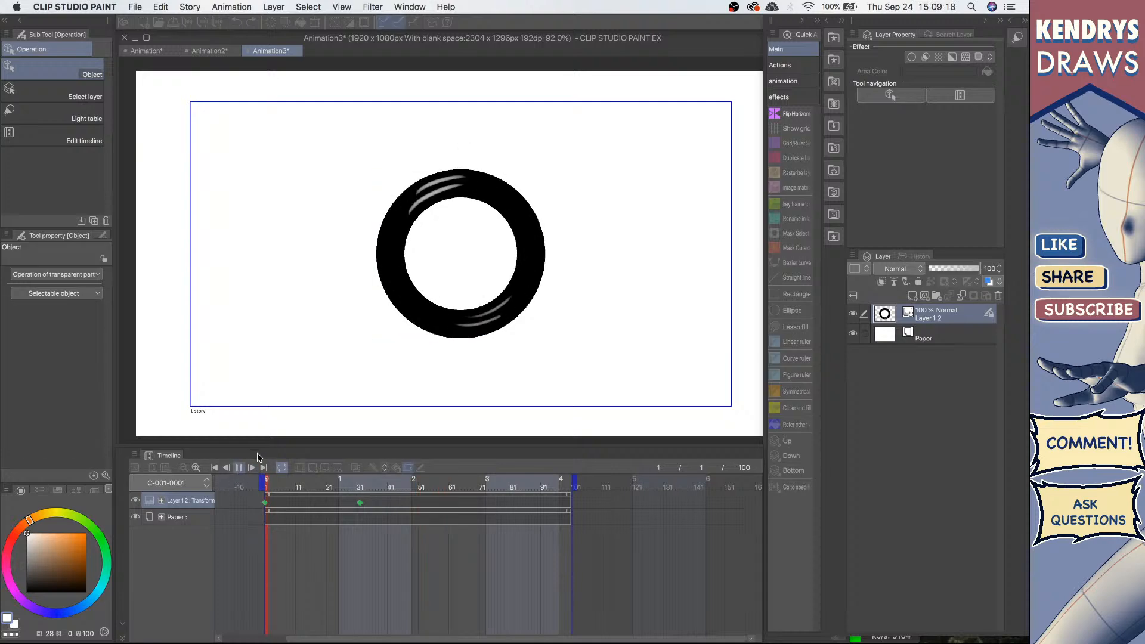
left_click(239, 468)
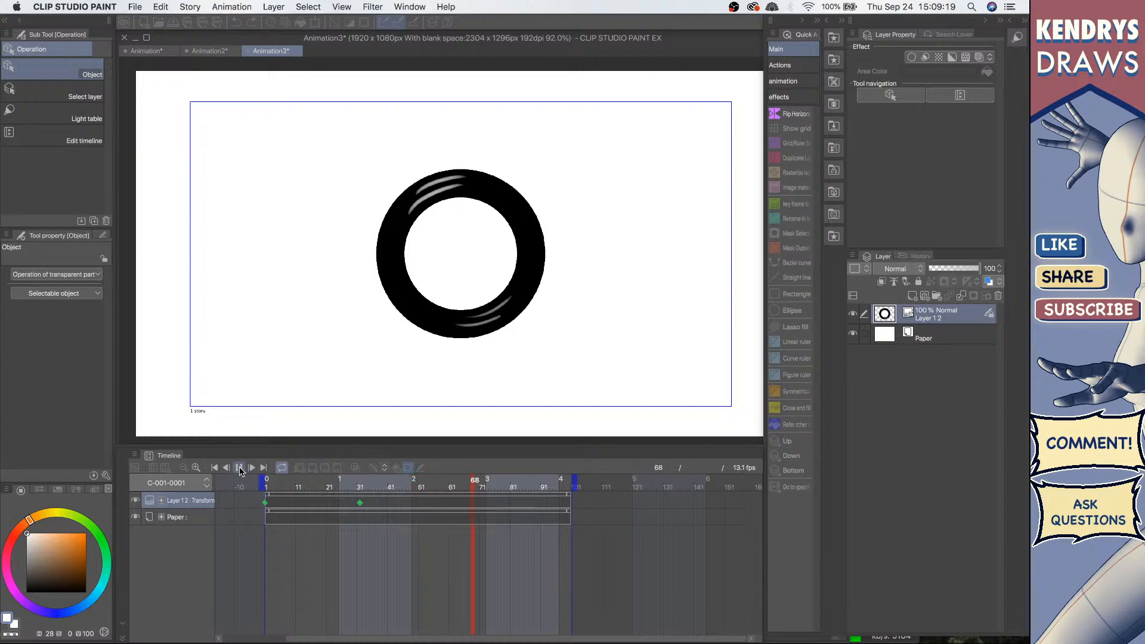
Step: Add a keyframe at frame 54 rotating the ring to 270°
left_click(360, 503)
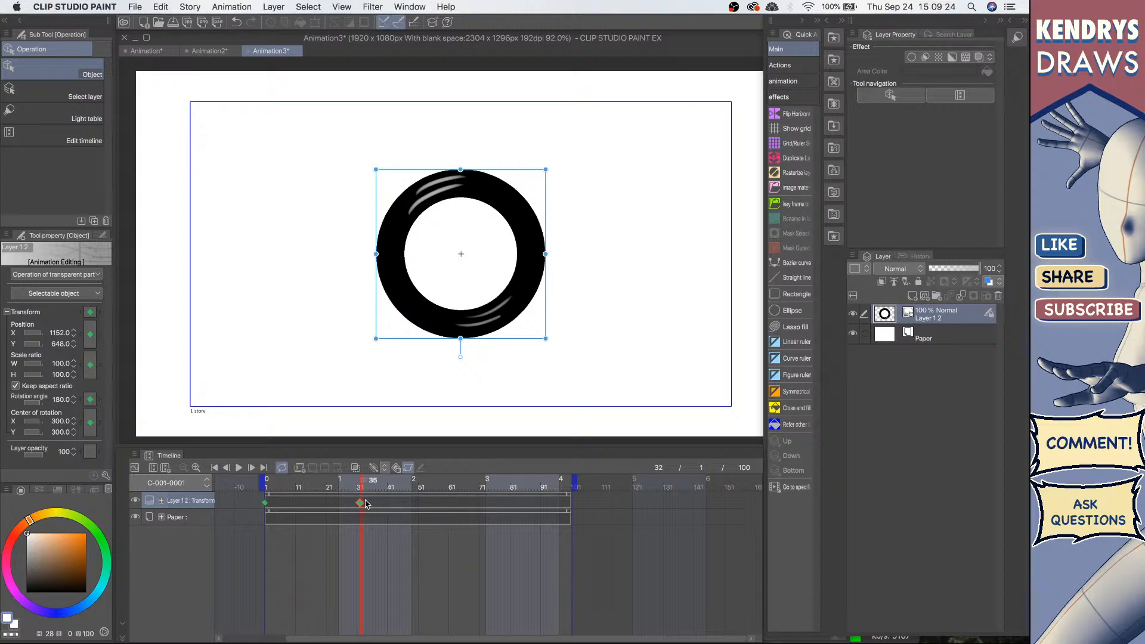
left_click(428, 503)
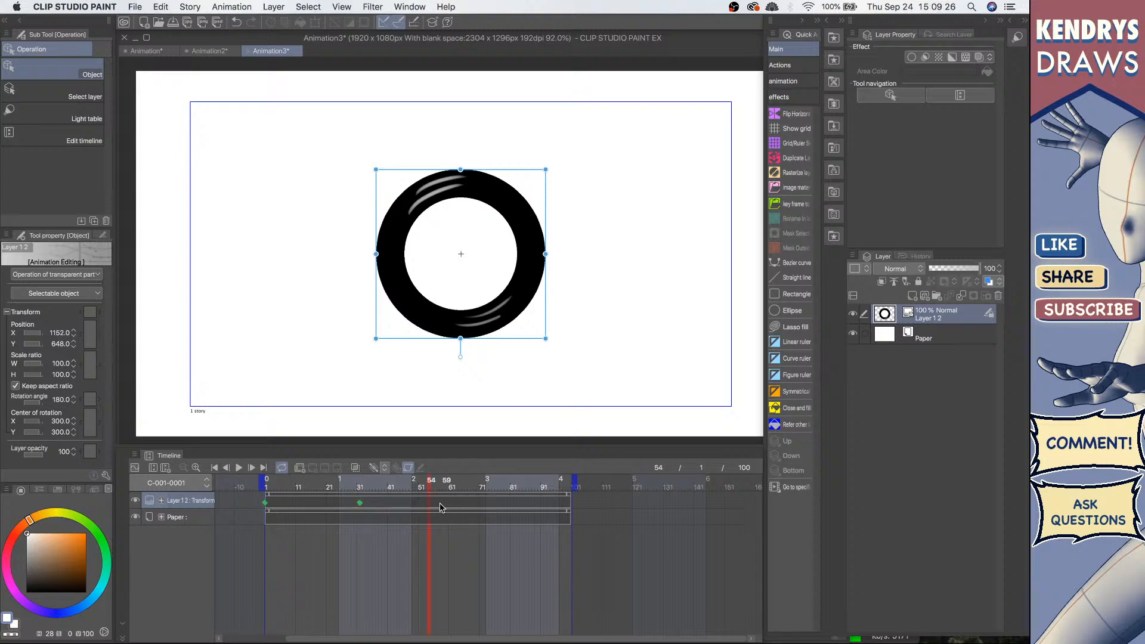
left_click_drag(462, 356, 333, 255)
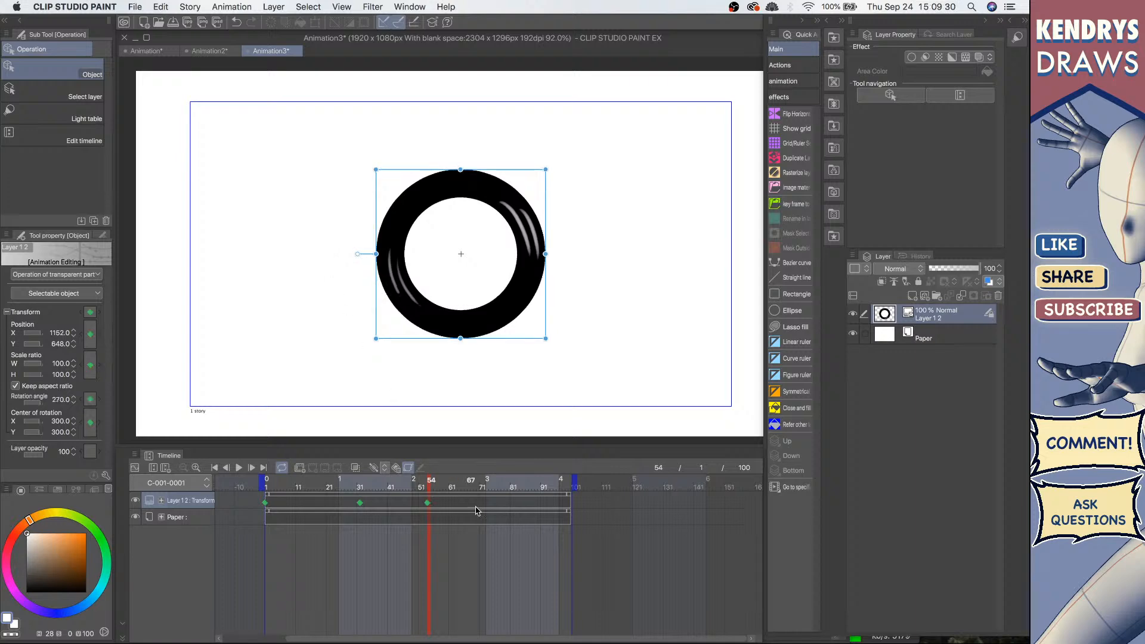
Step: Play back the rotation animation from the start
left_click(214, 467)
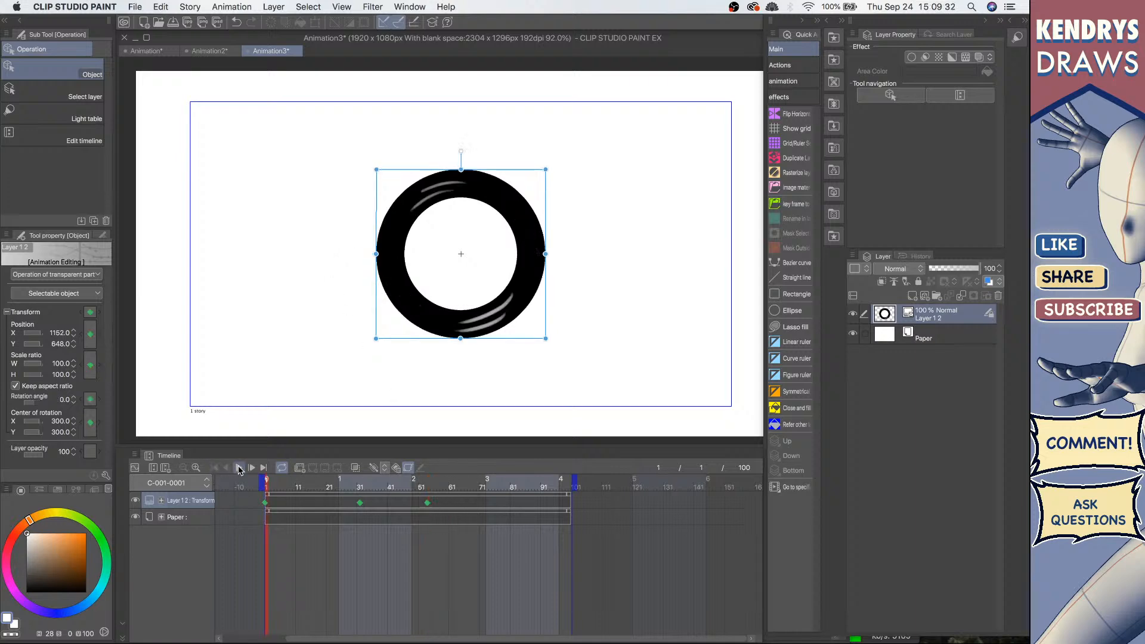
left_click(238, 468)
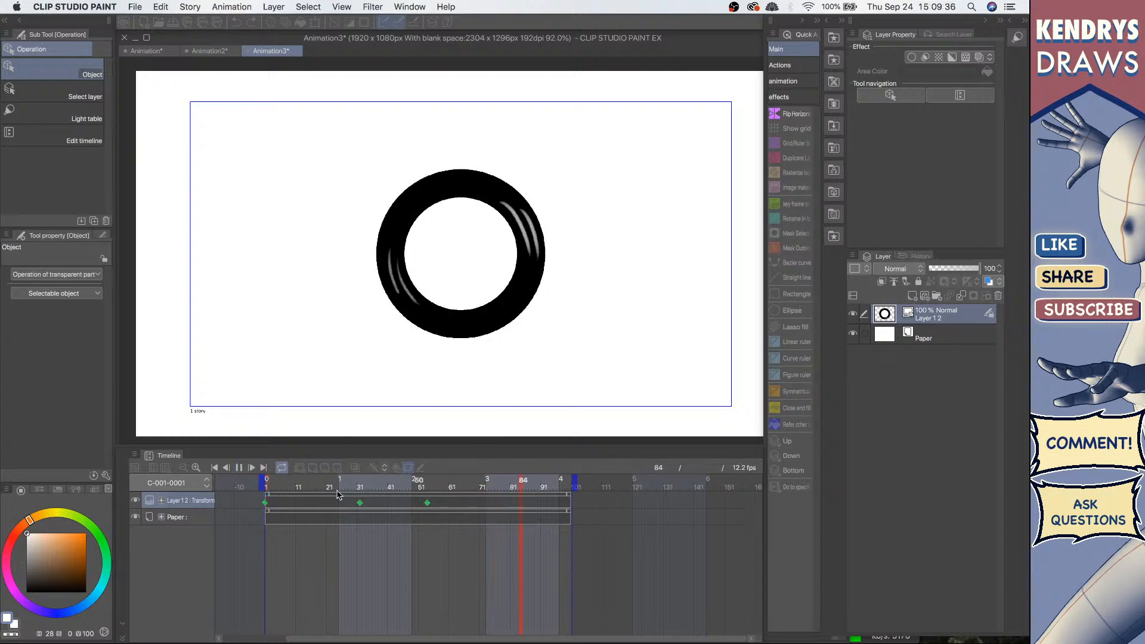
left_click(239, 468)
Step: Select the rotation keyframes at frames 32 and 54 and delete them
left_click(427, 503)
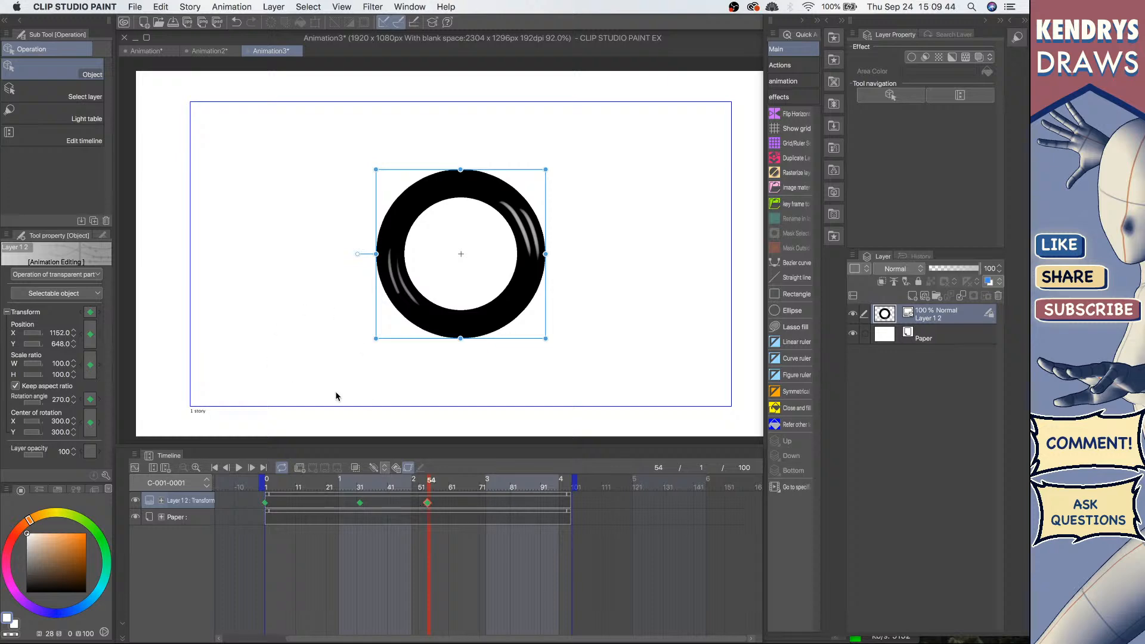
left_click(453, 506)
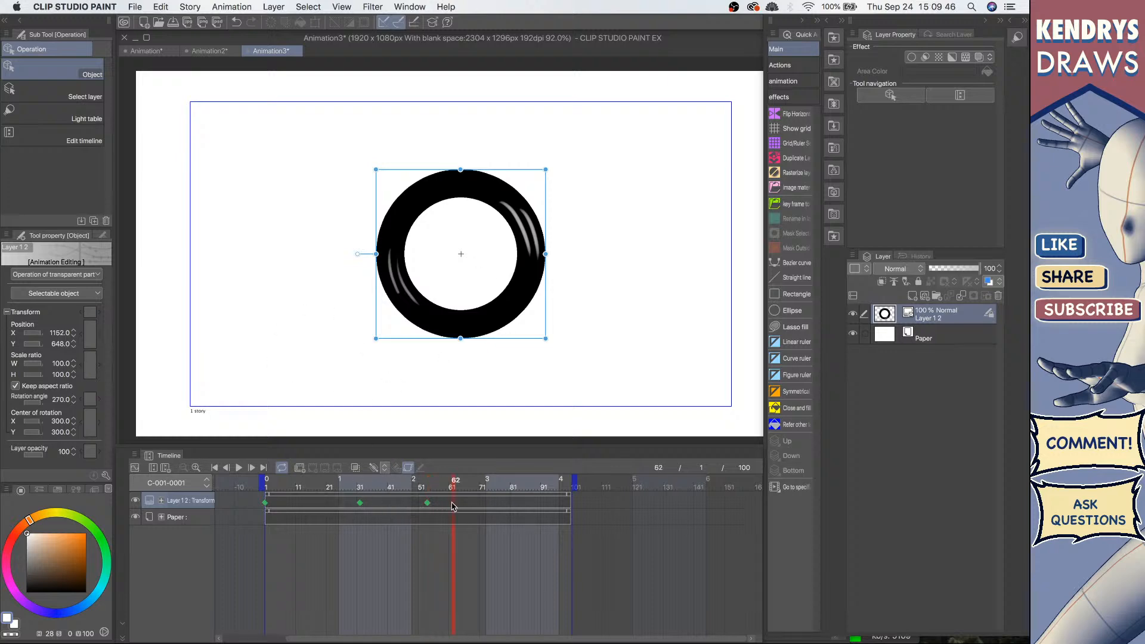
left_click(447, 506)
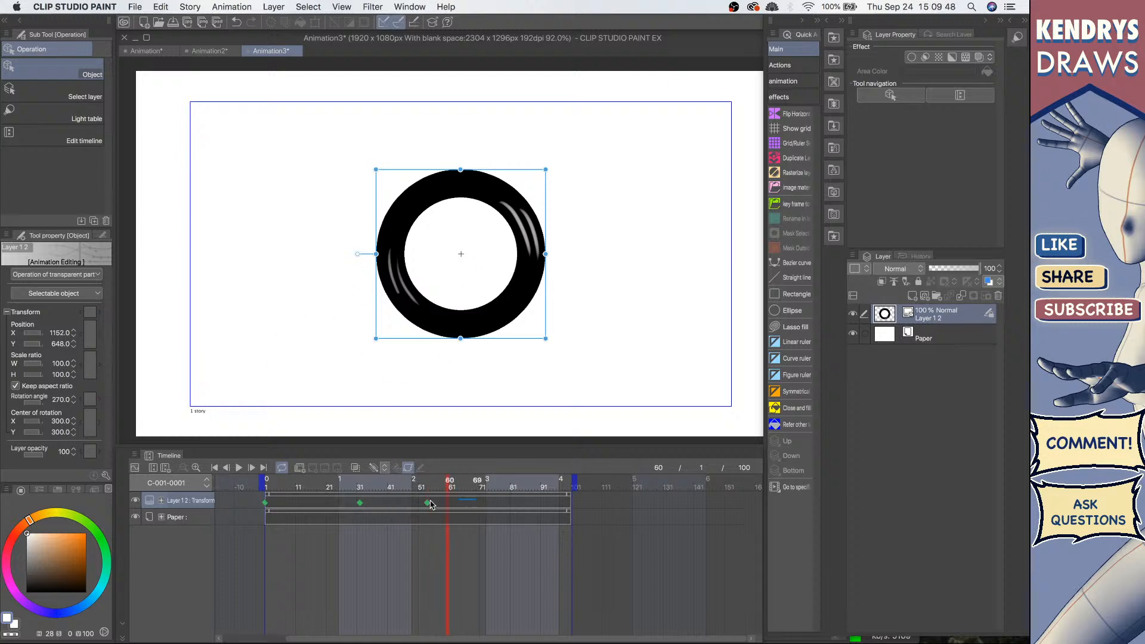
left_click_drag(476, 504, 349, 507)
key("Delete")
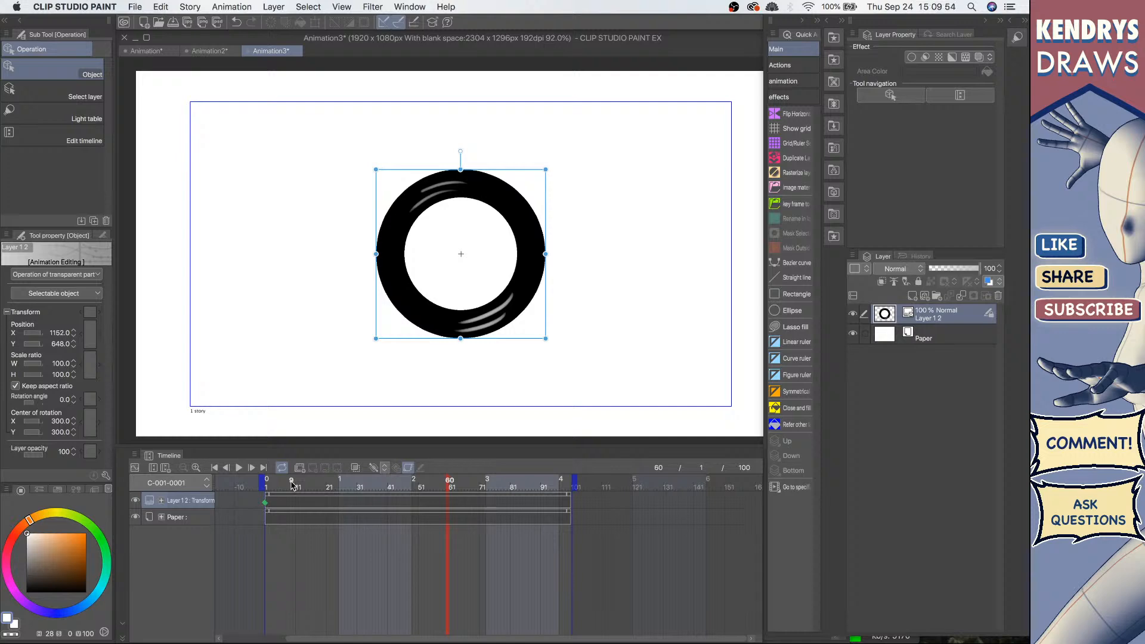
Step: Add a keyframe at frame 52 rotating the ring to 90°
key("Home")
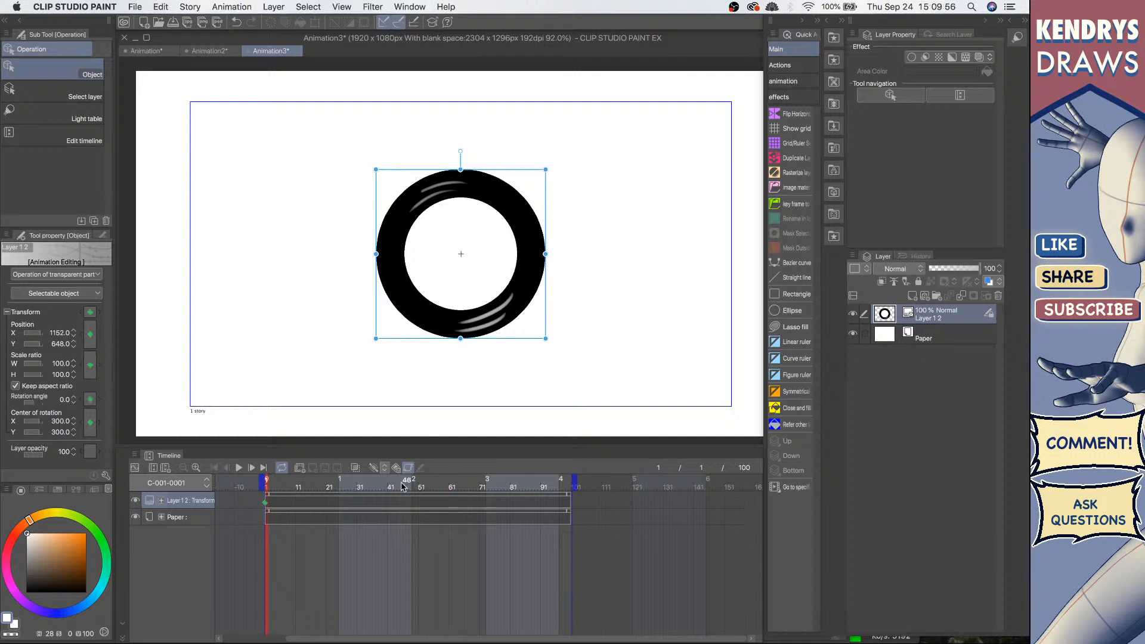
left_click(418, 506)
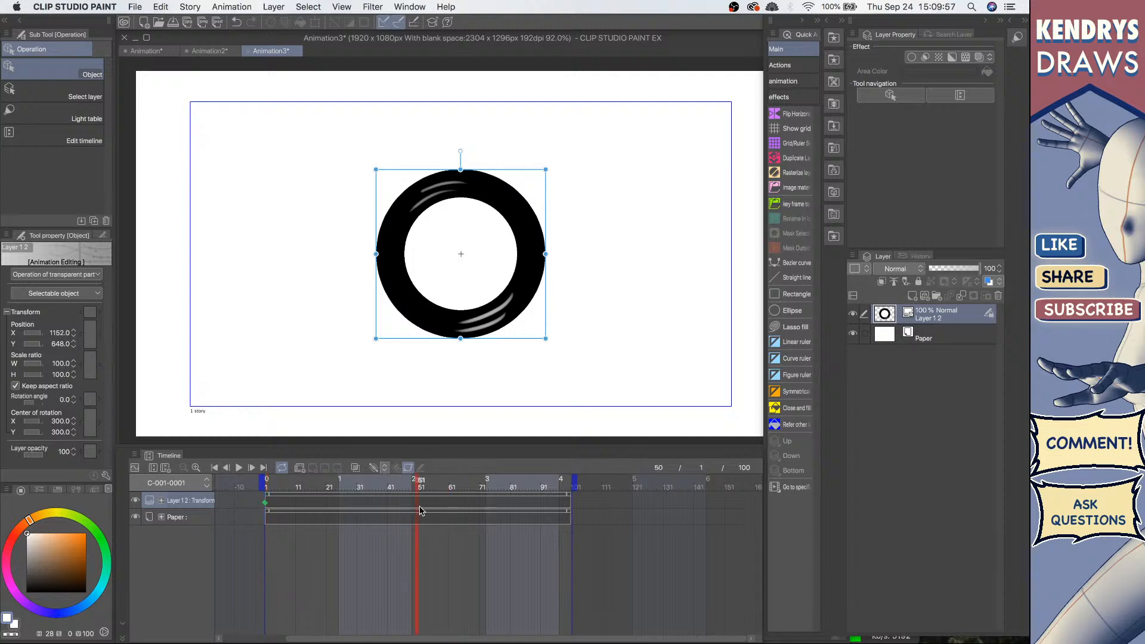
left_click(543, 502)
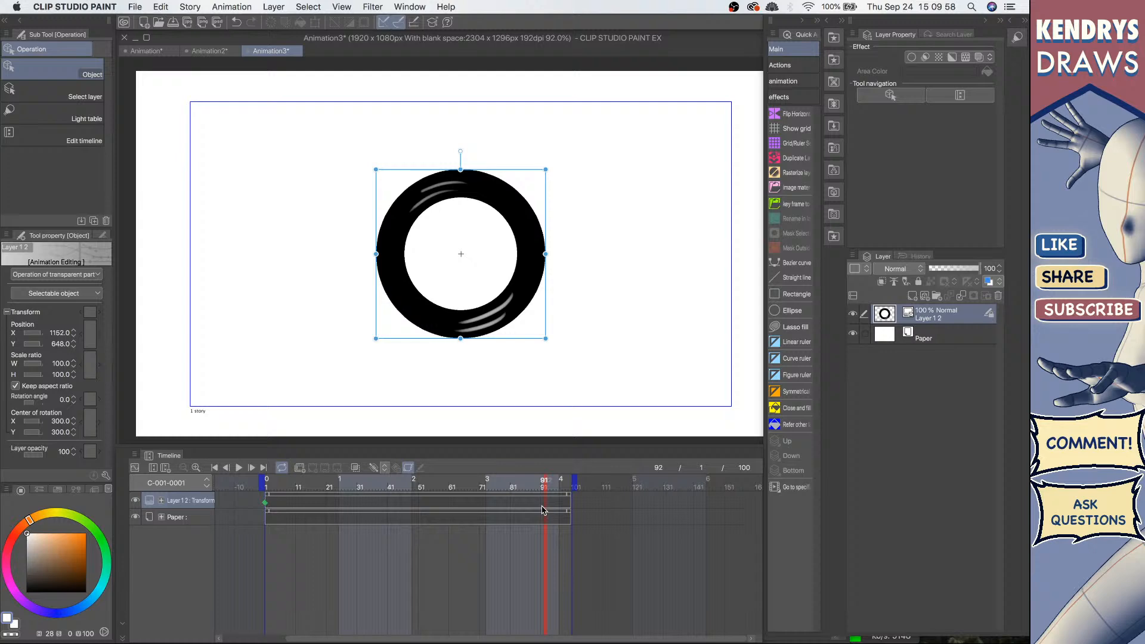
left_click(422, 489)
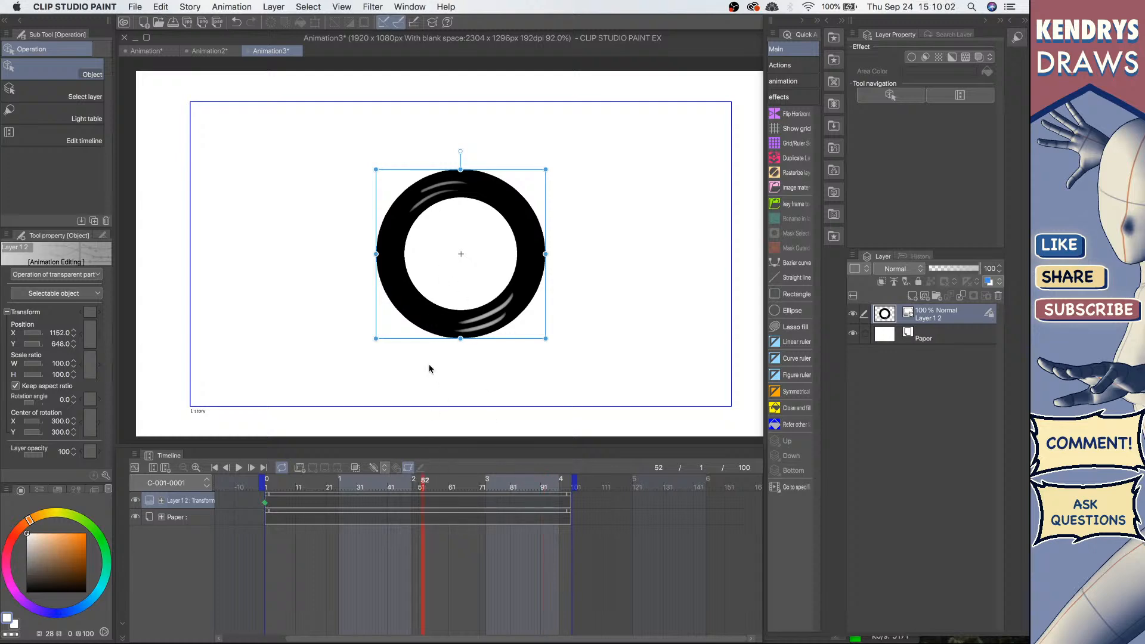
left_click_drag(460, 151, 582, 281)
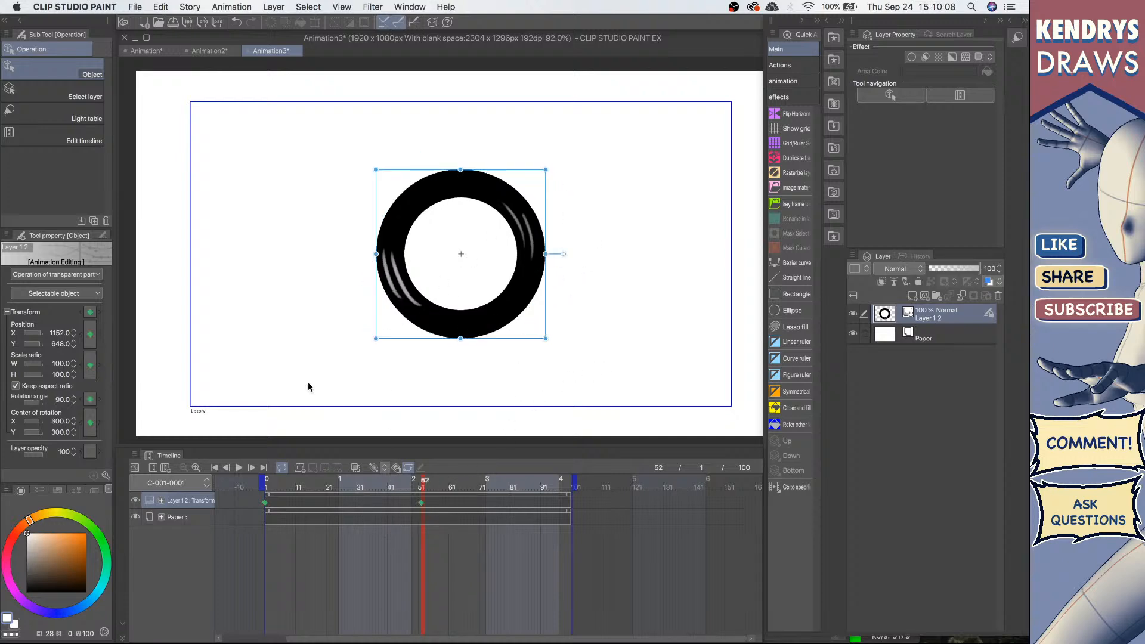
Step: Switch the timeline to the keyframe graph view and enlarge the timeline panel
left_click(135, 468)
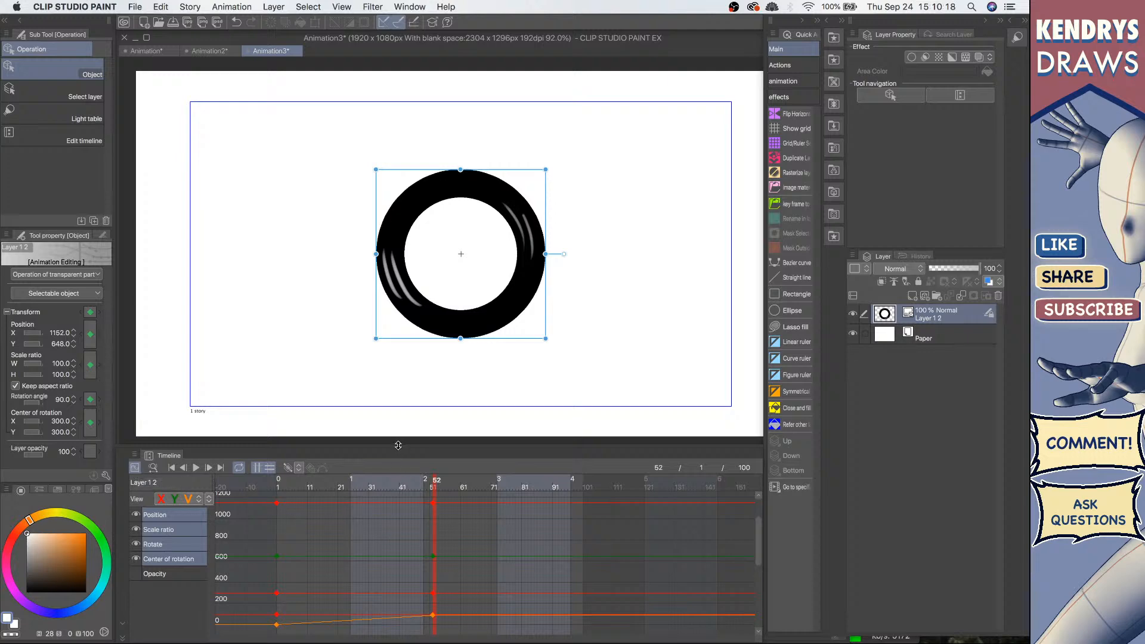
left_click_drag(398, 446, 398, 394)
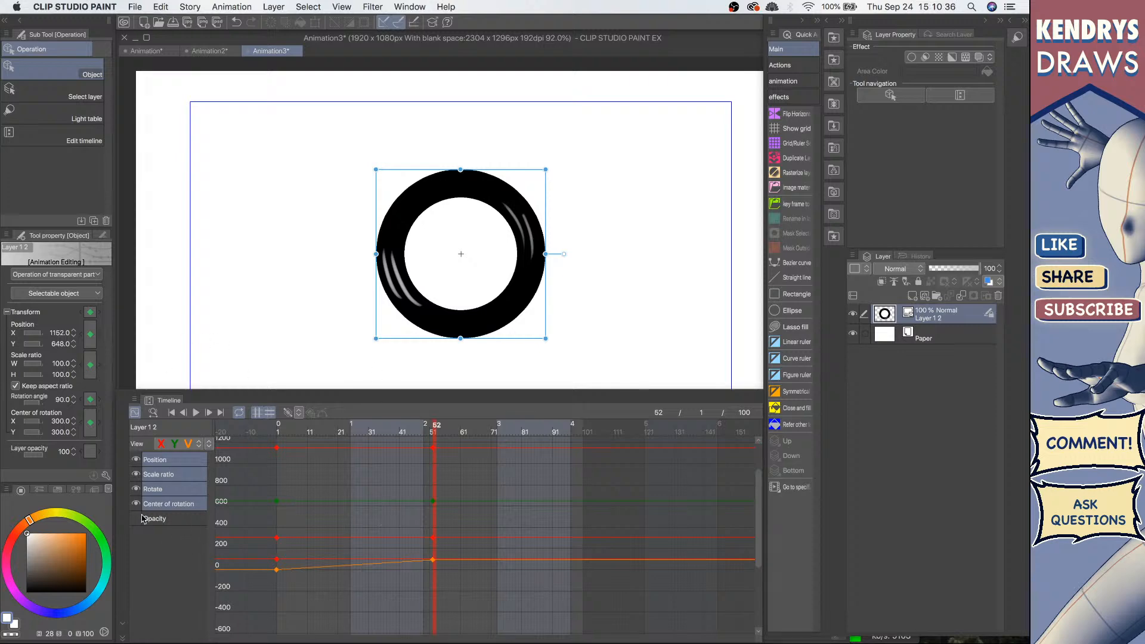
Step: Toggle the visibility of the transform properties in the keyframe graph, ending with only the Rotate curve shown
left_click(137, 462)
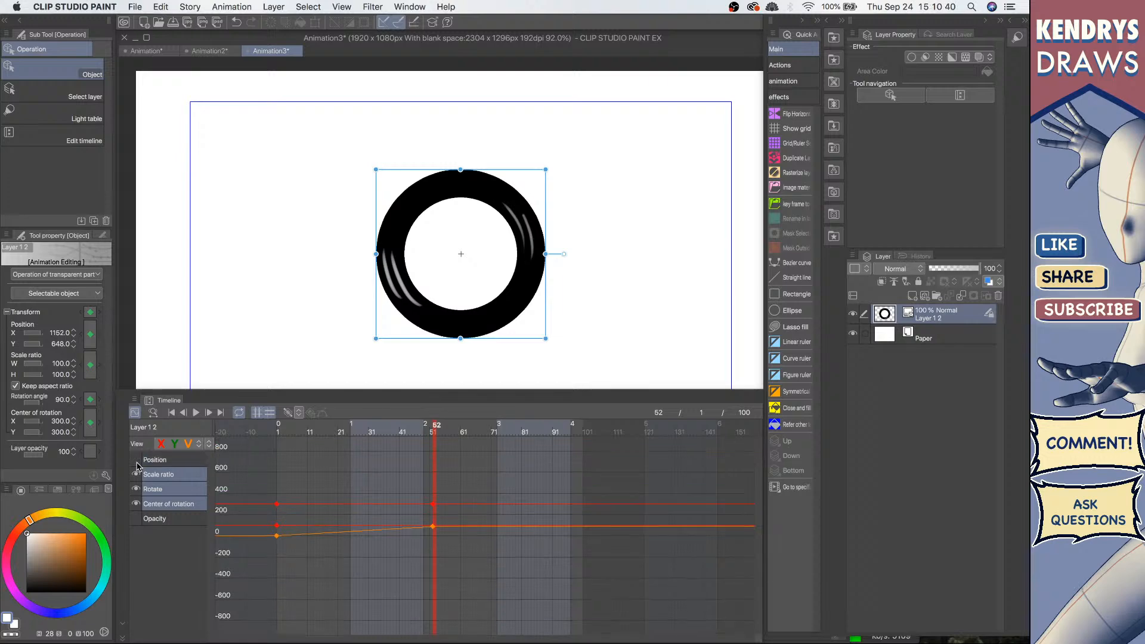
left_click(136, 460)
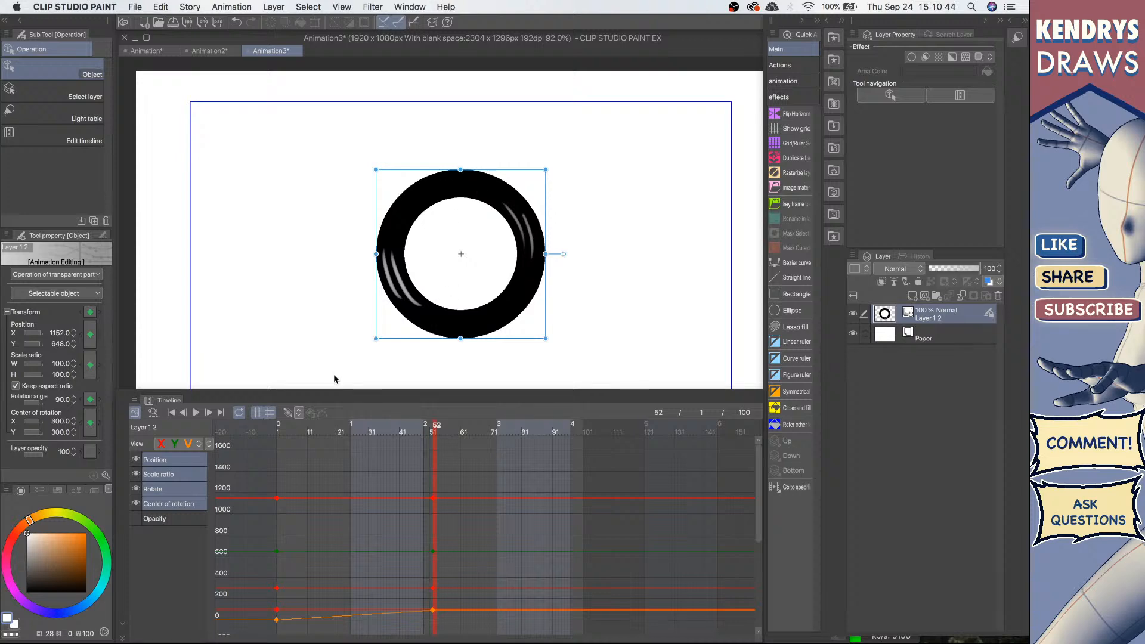
left_click(136, 460)
left_click(137, 475)
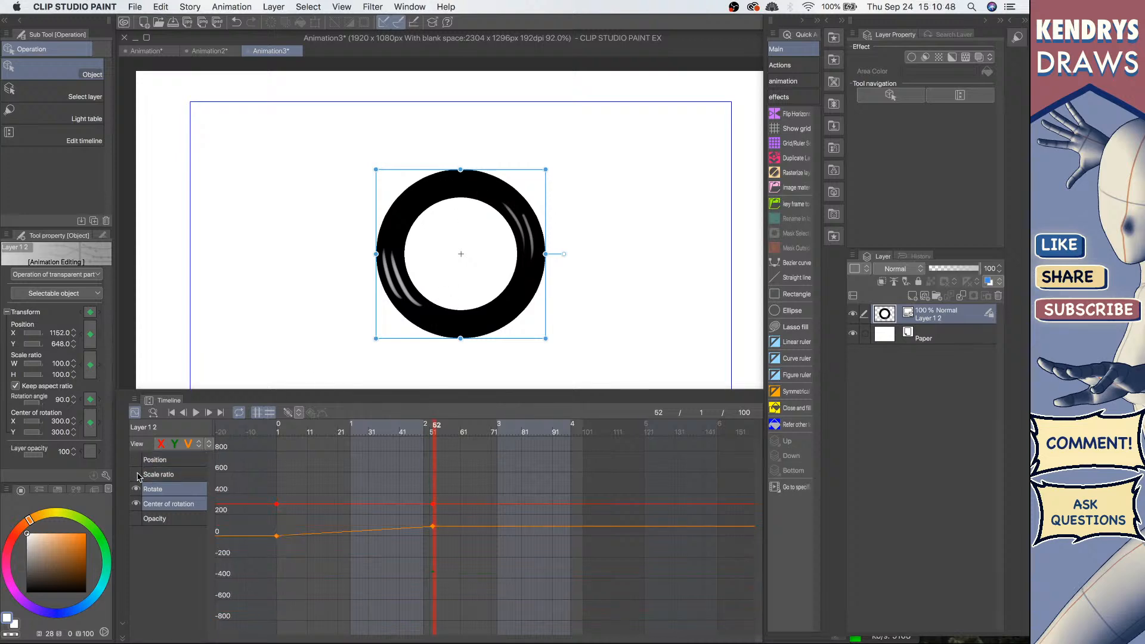
left_click(136, 504)
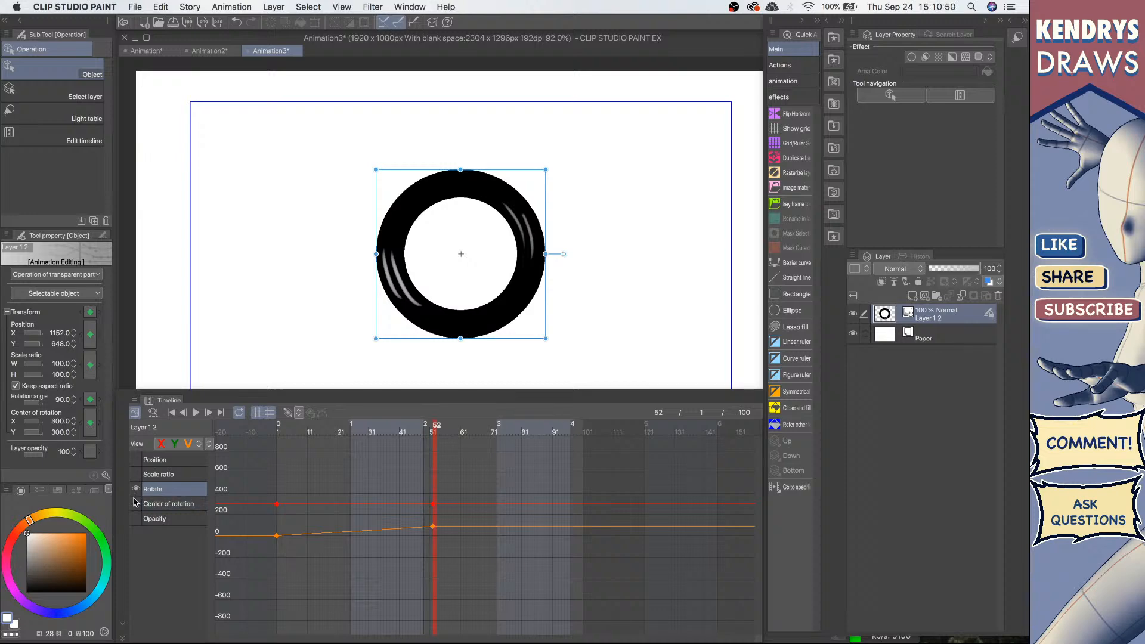
left_click(136, 475)
left_click(136, 460)
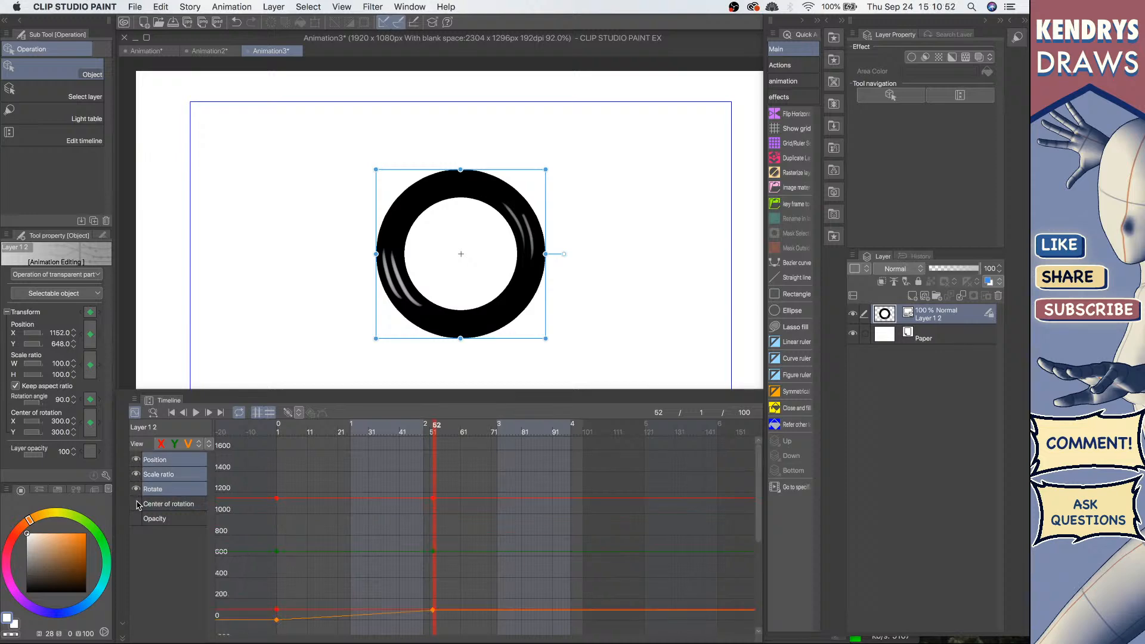
left_click(136, 505)
left_click(136, 519)
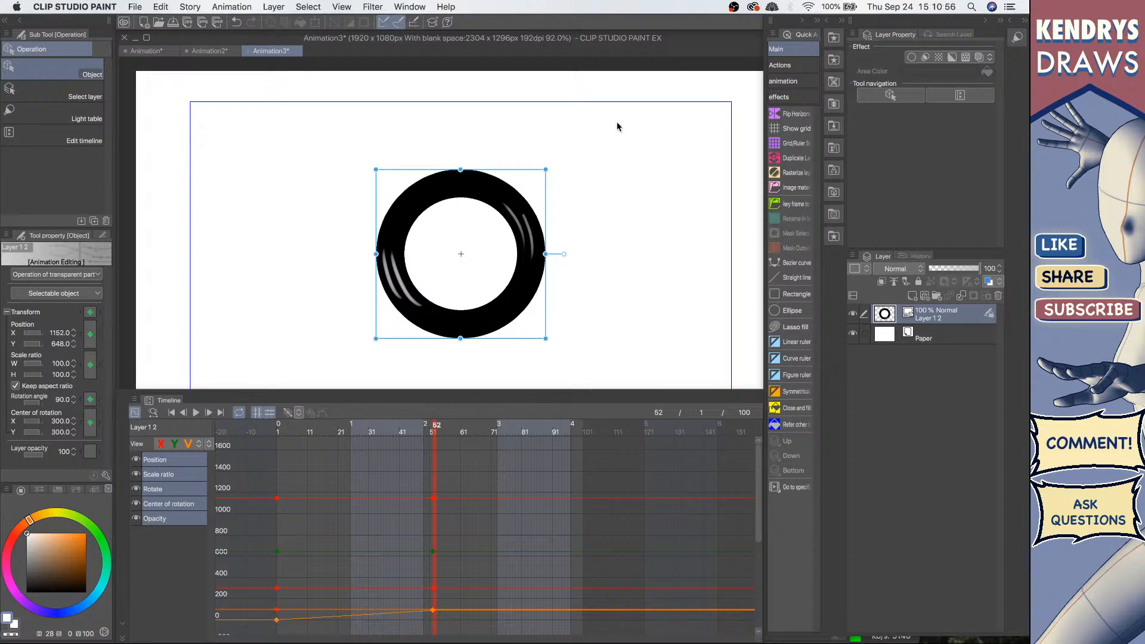
left_click(182, 504)
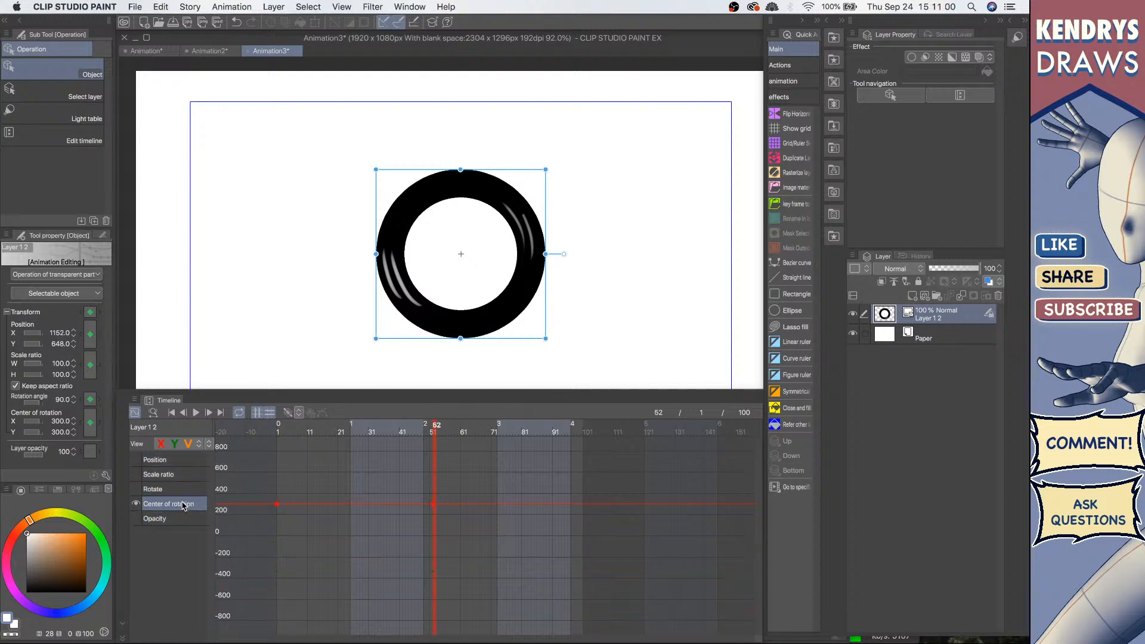
left_click(182, 489)
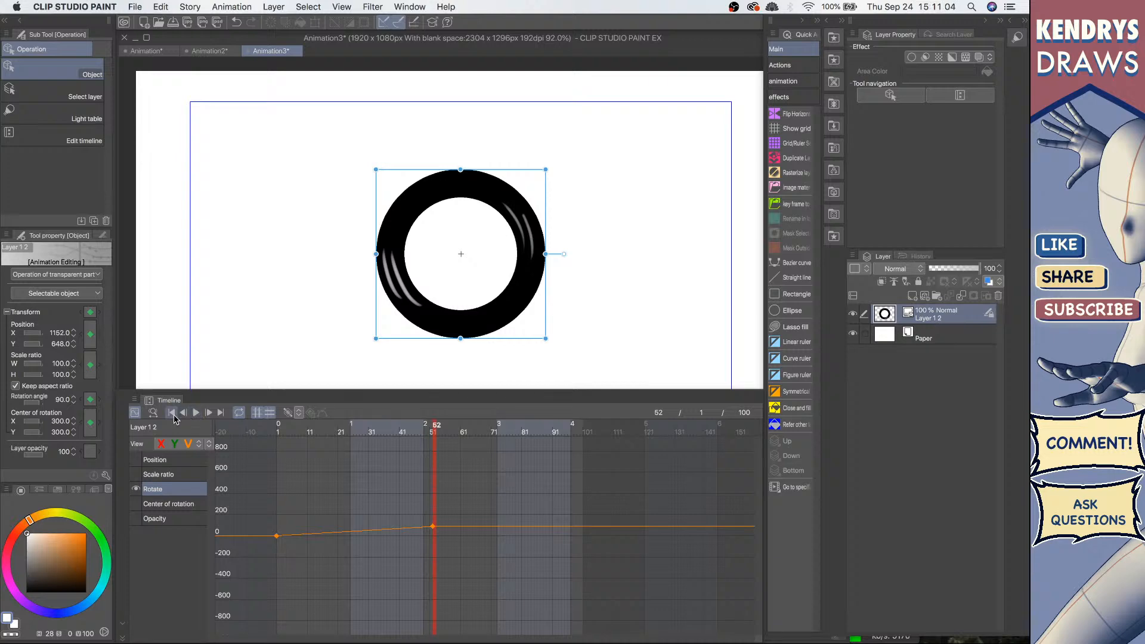
Step: Return to the first frame and play back the rotation animation with only the Rotate curve shown
left_click(171, 412)
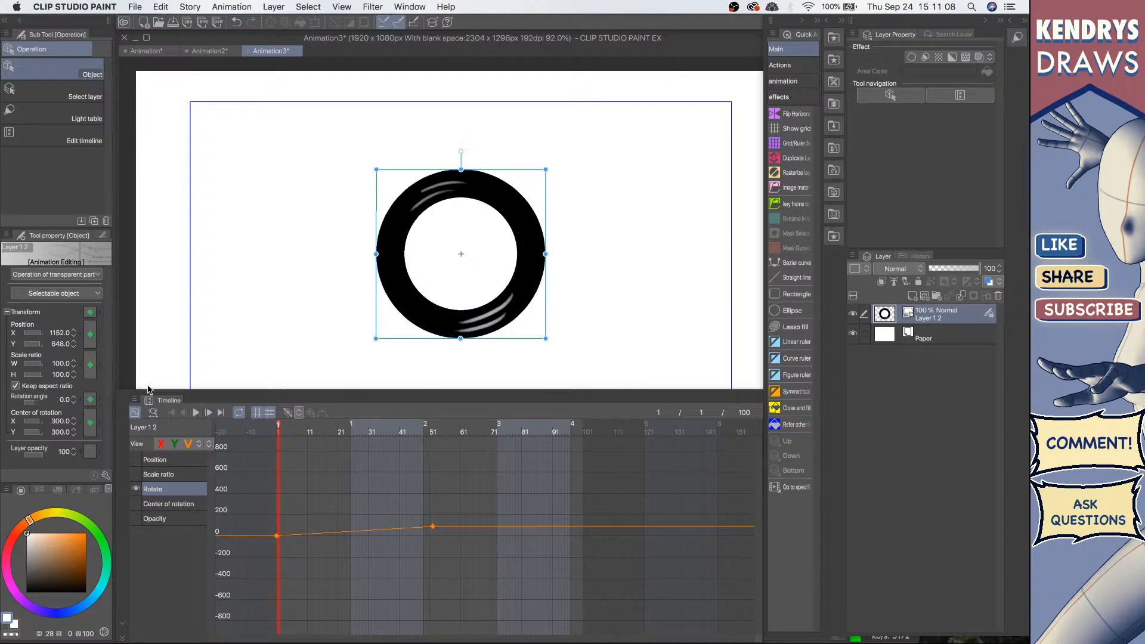
left_click(135, 413)
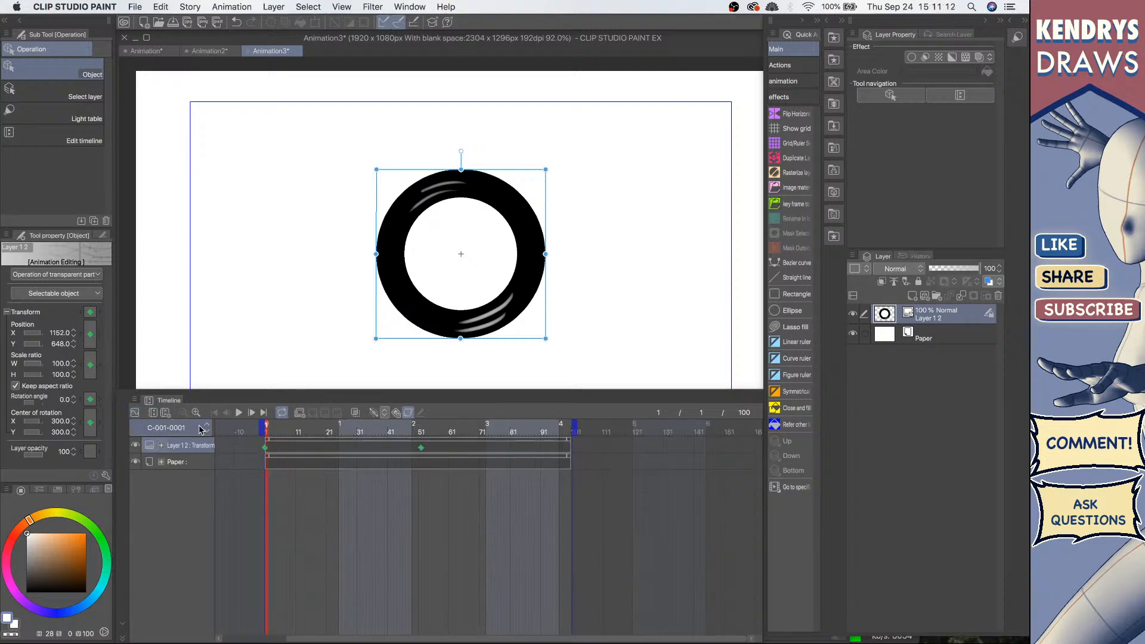
left_click(135, 412)
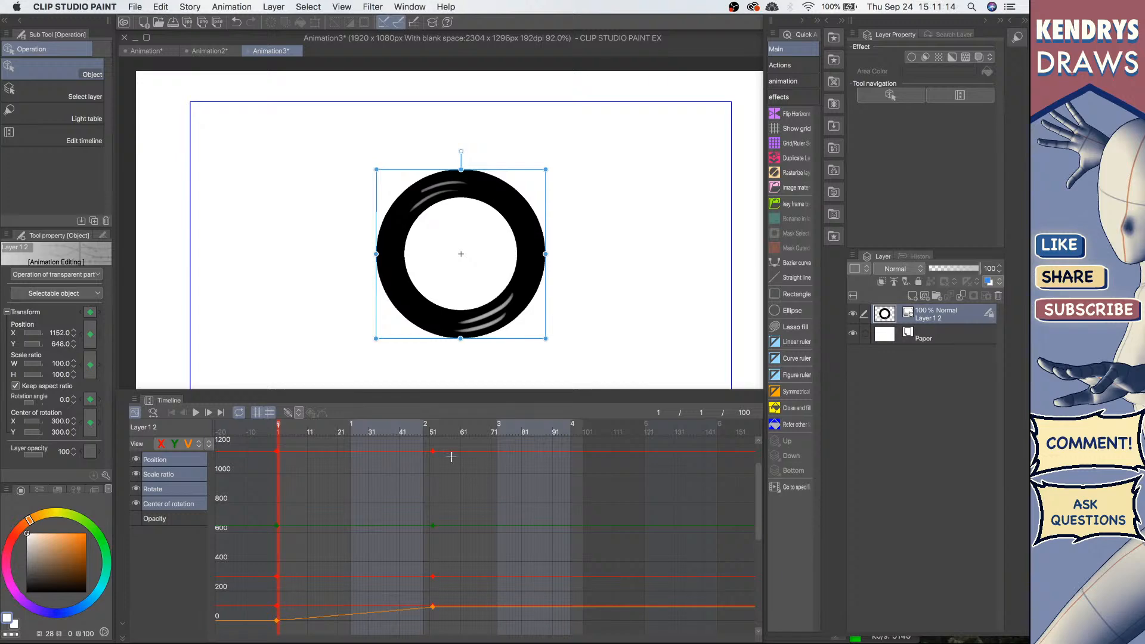
left_click(153, 489)
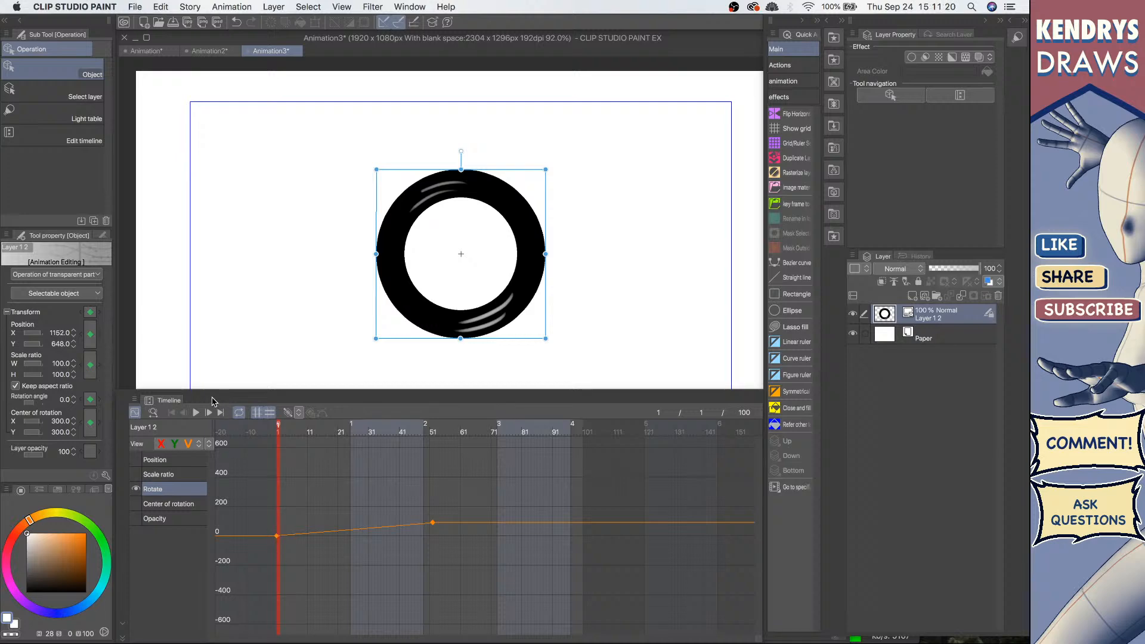
left_click(196, 412)
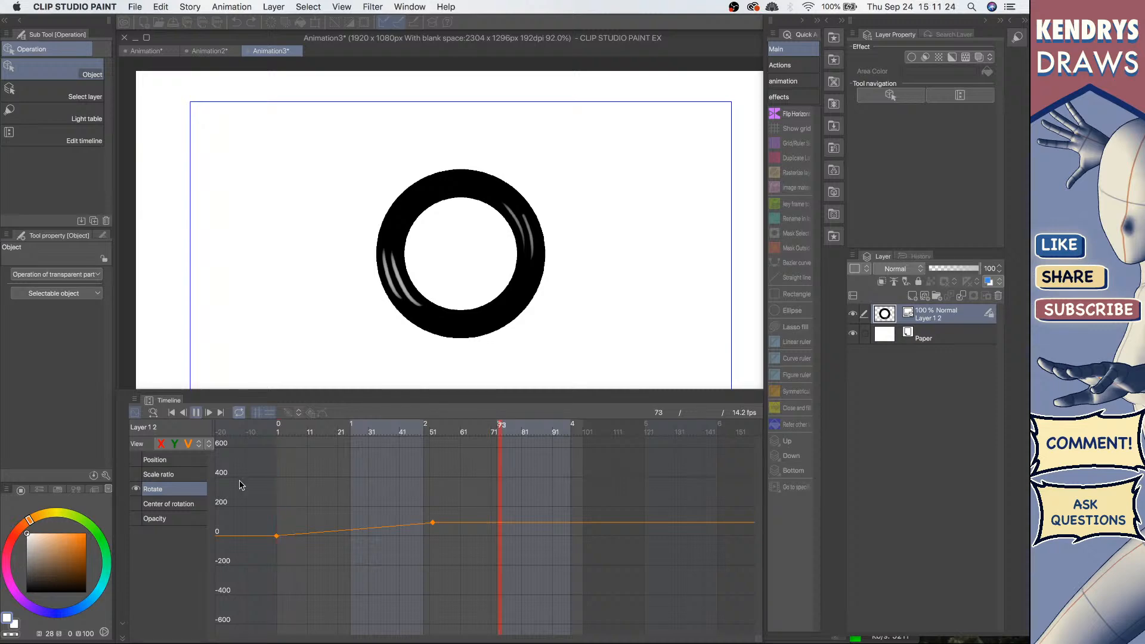
left_click(258, 492)
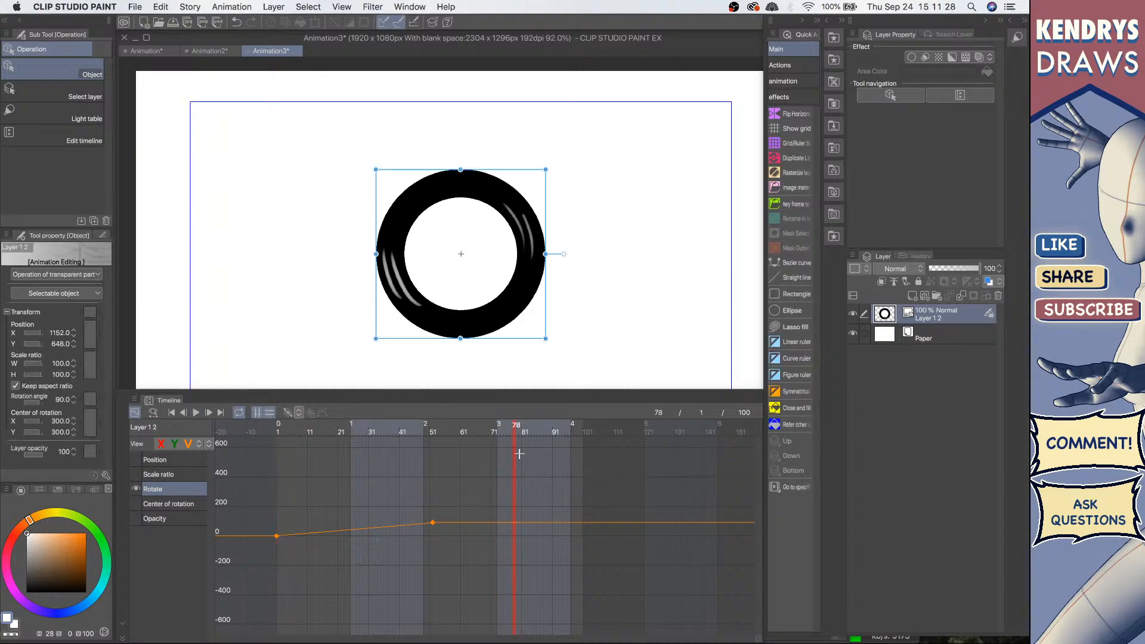
left_click(172, 412)
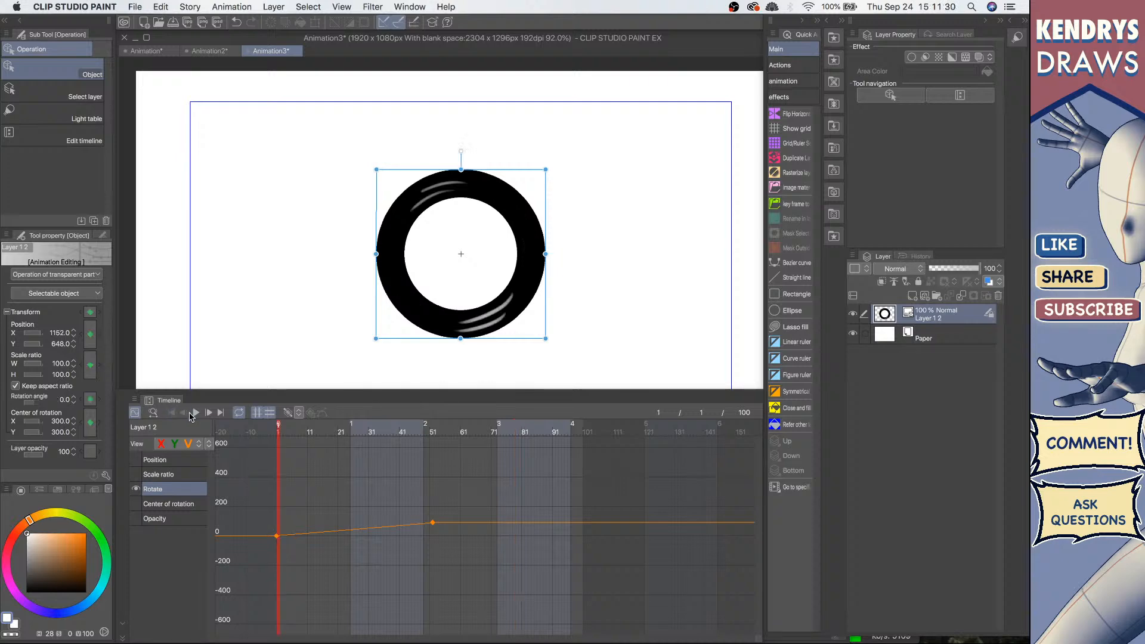
left_click(195, 413)
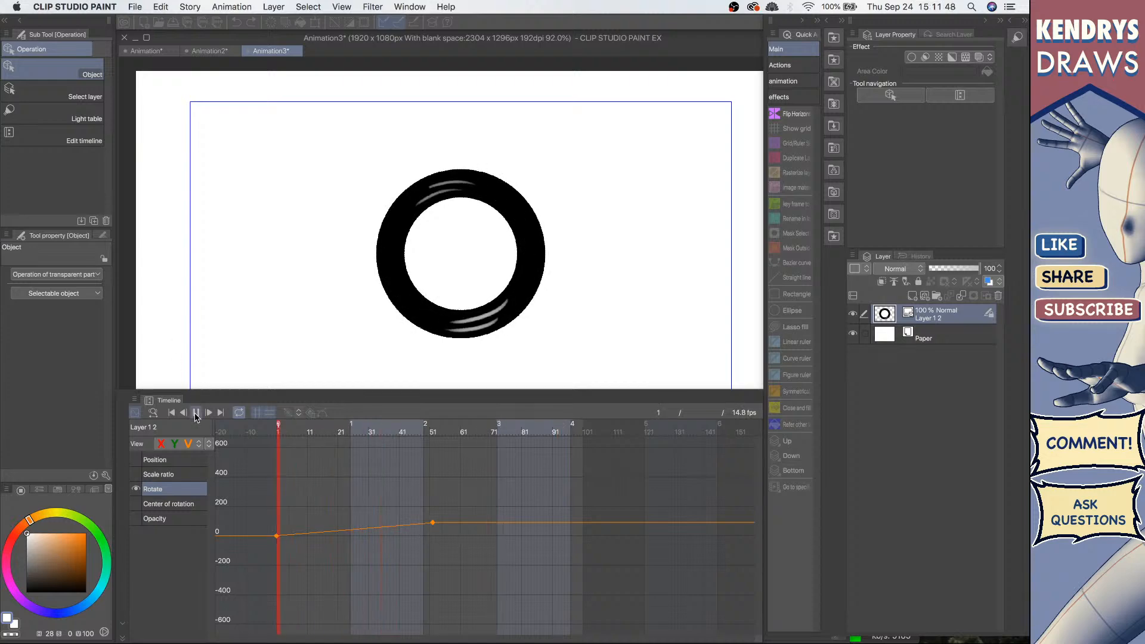
left_click(508, 316)
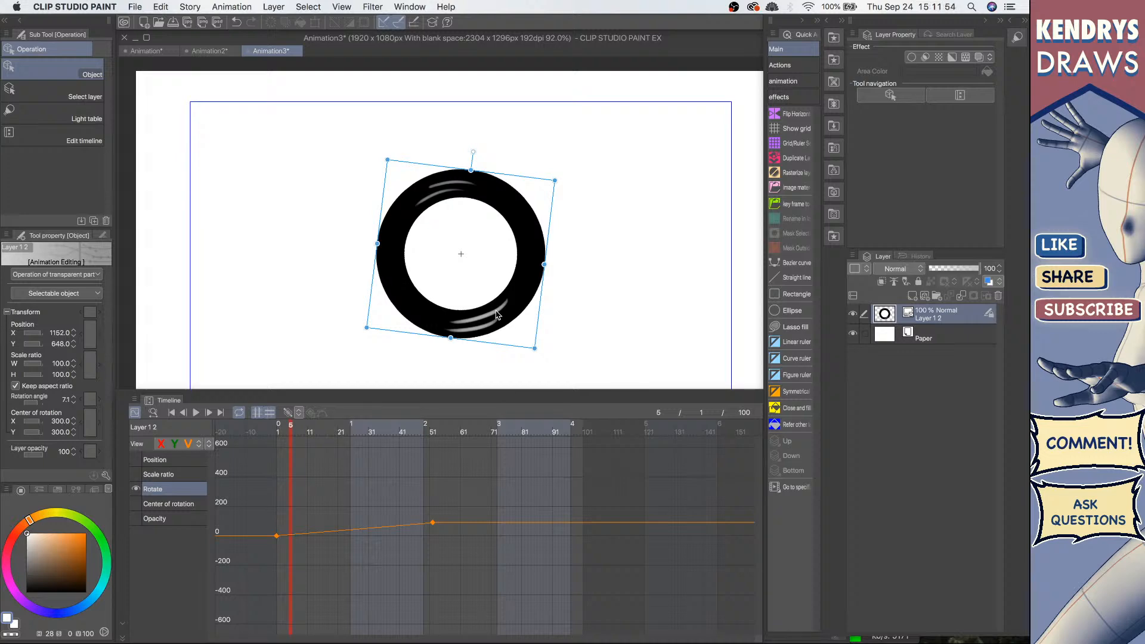
Step: Raise the rotation keyframe at frame 52 to a much larger angle in the graph and play the animation back
left_click(433, 523)
left_click_drag(433, 523, 435, 455)
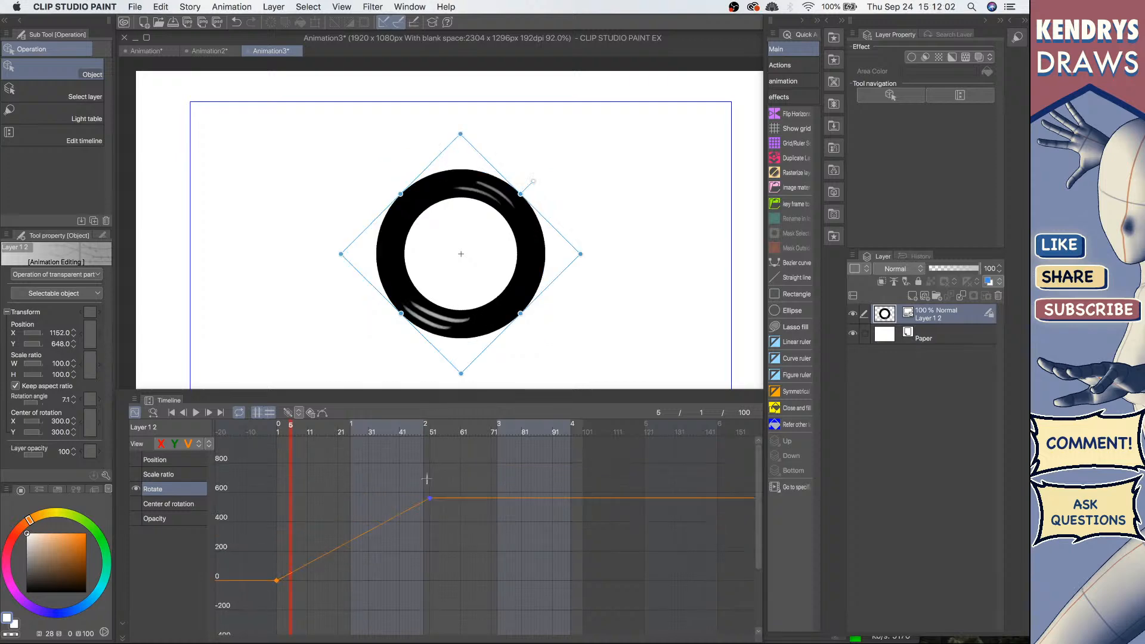
left_click(171, 412)
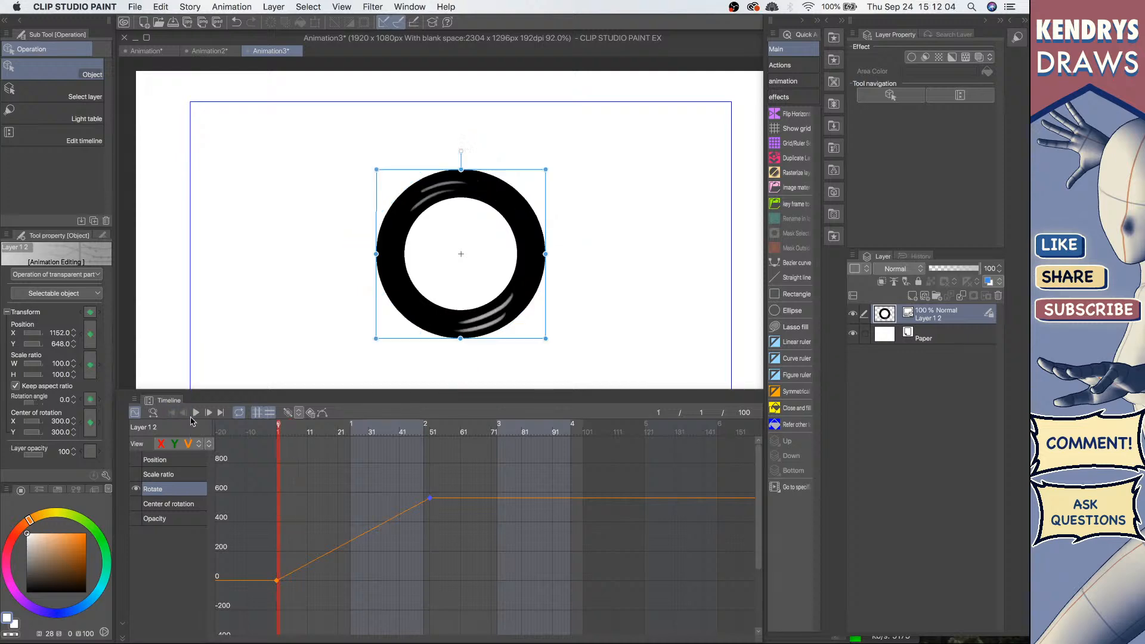
left_click(195, 413)
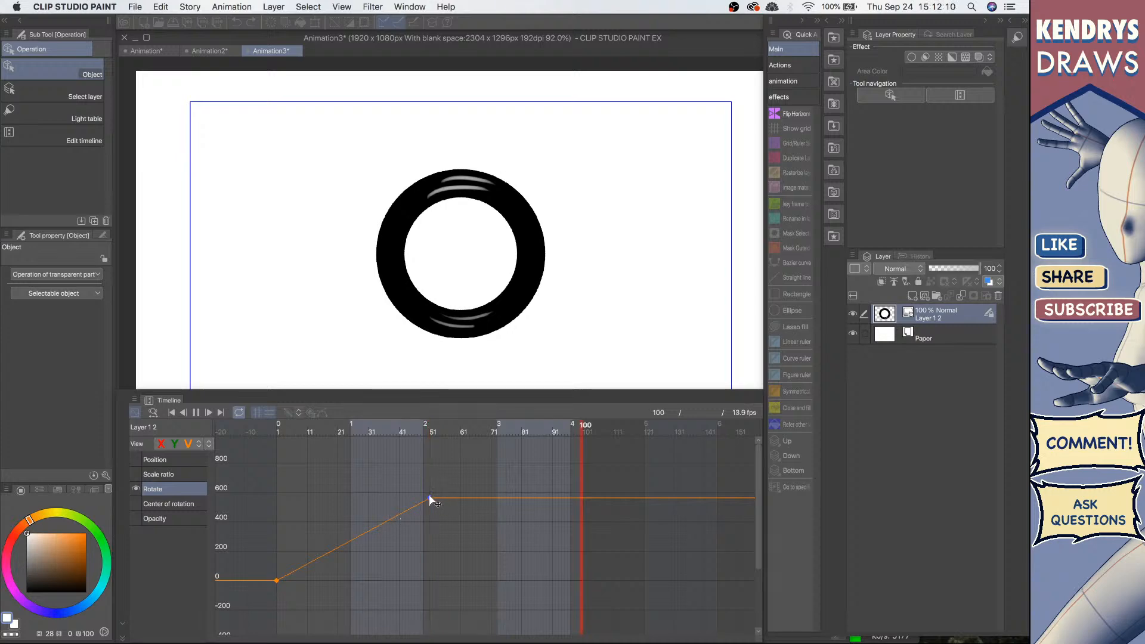
left_click(197, 413)
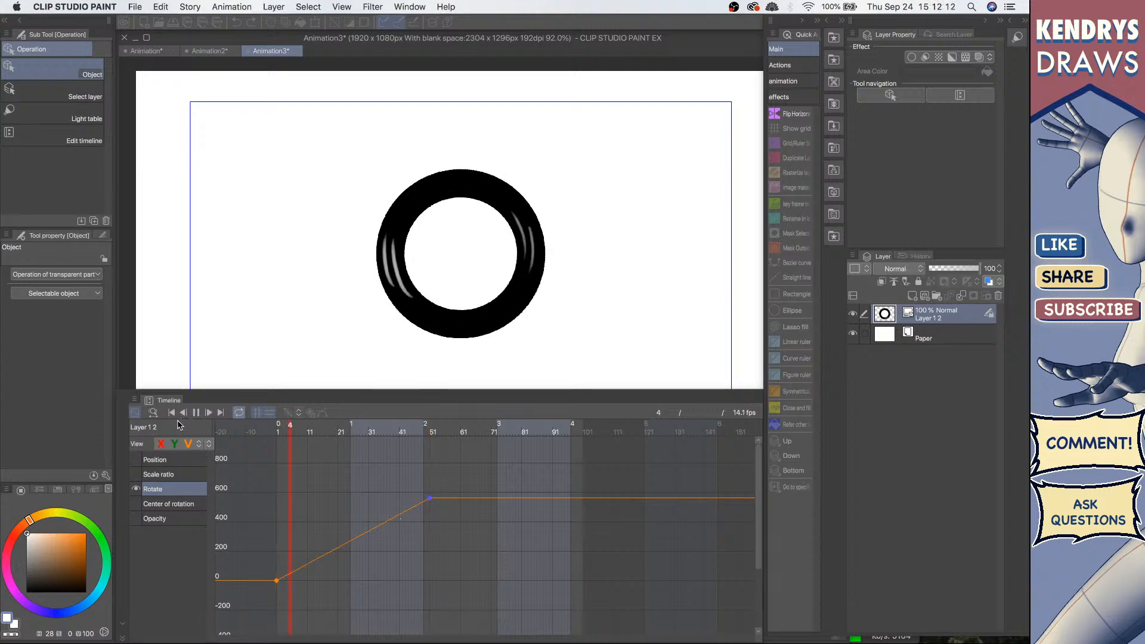
Step: Move the end rotation keyframe from frame 52 to about frame 96 in the timeline and play the animation
left_click(135, 412)
left_click_drag(428, 455, 558, 452)
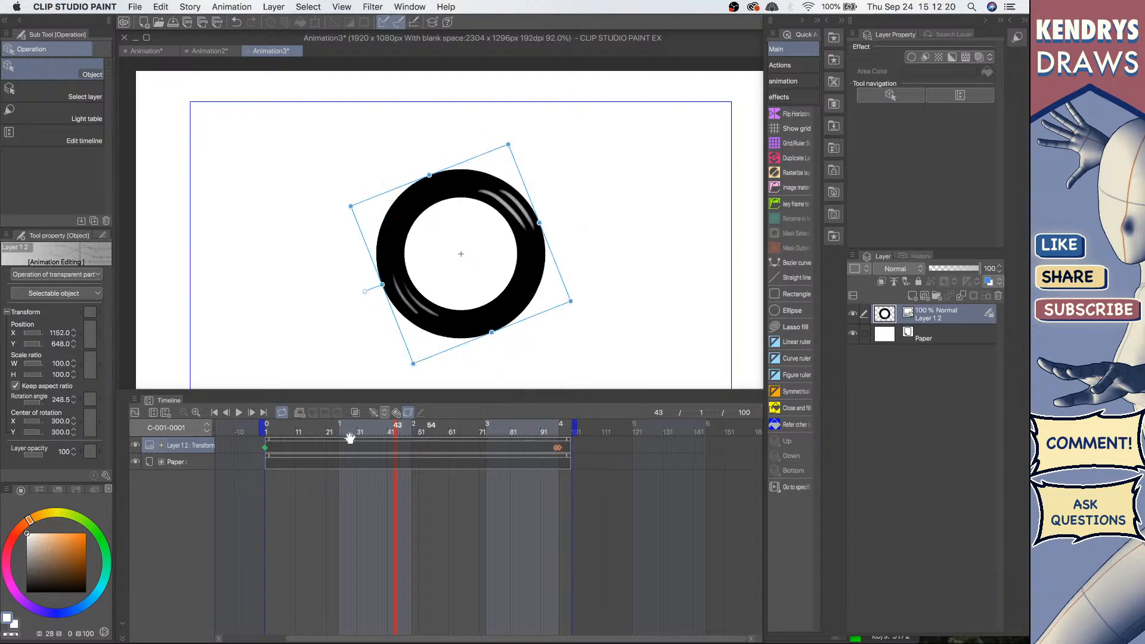
left_click(239, 412)
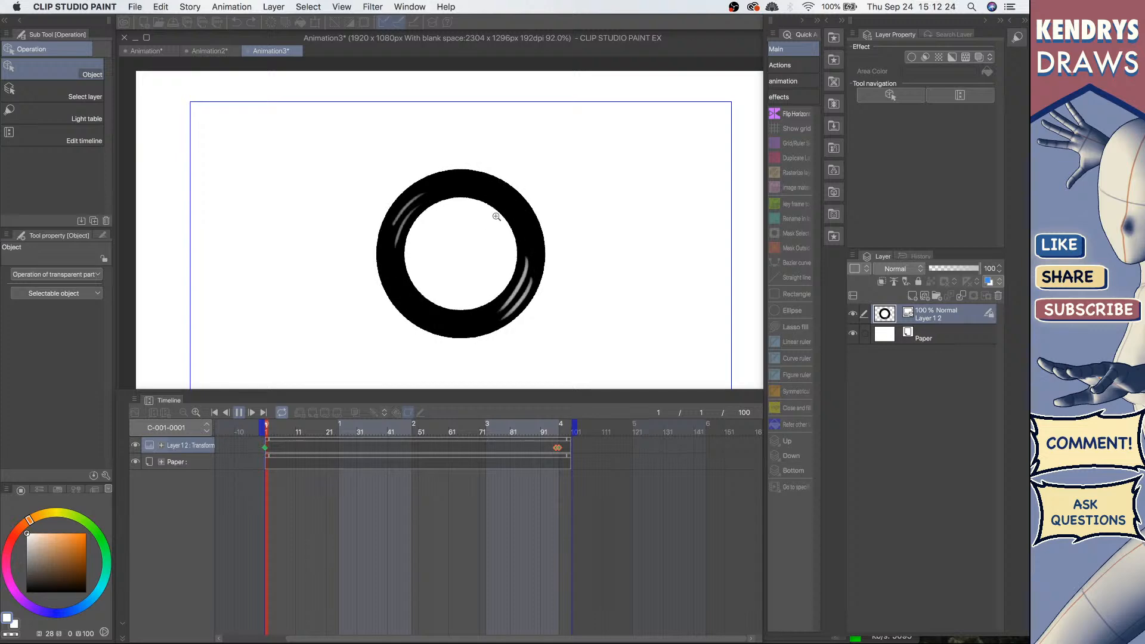
scroll(487, 217, "up", 1)
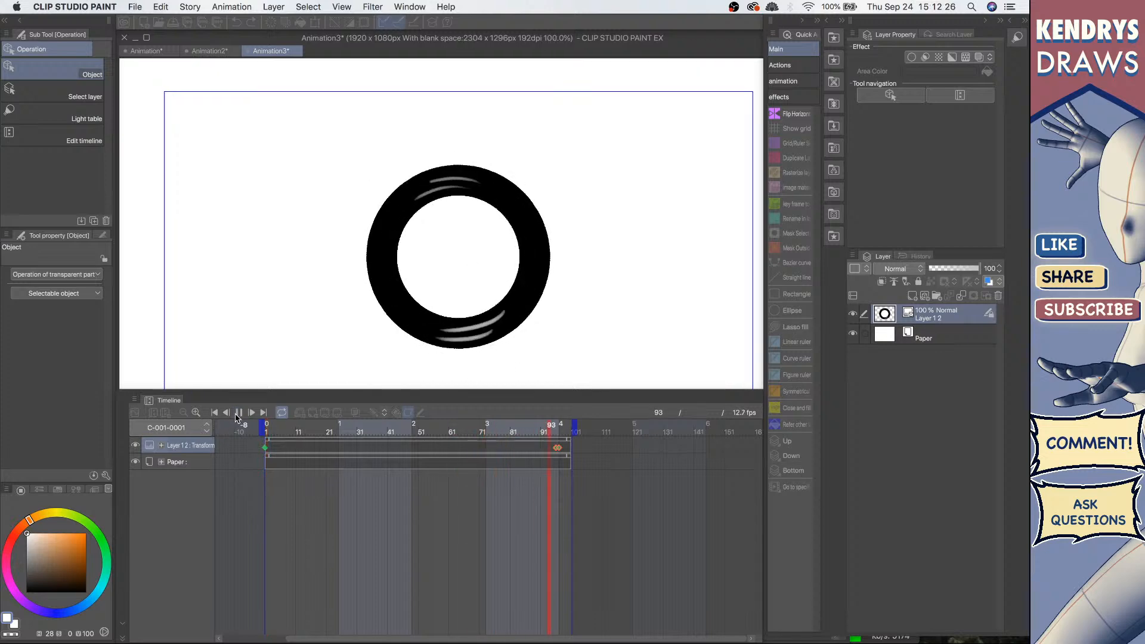
left_click(165, 452)
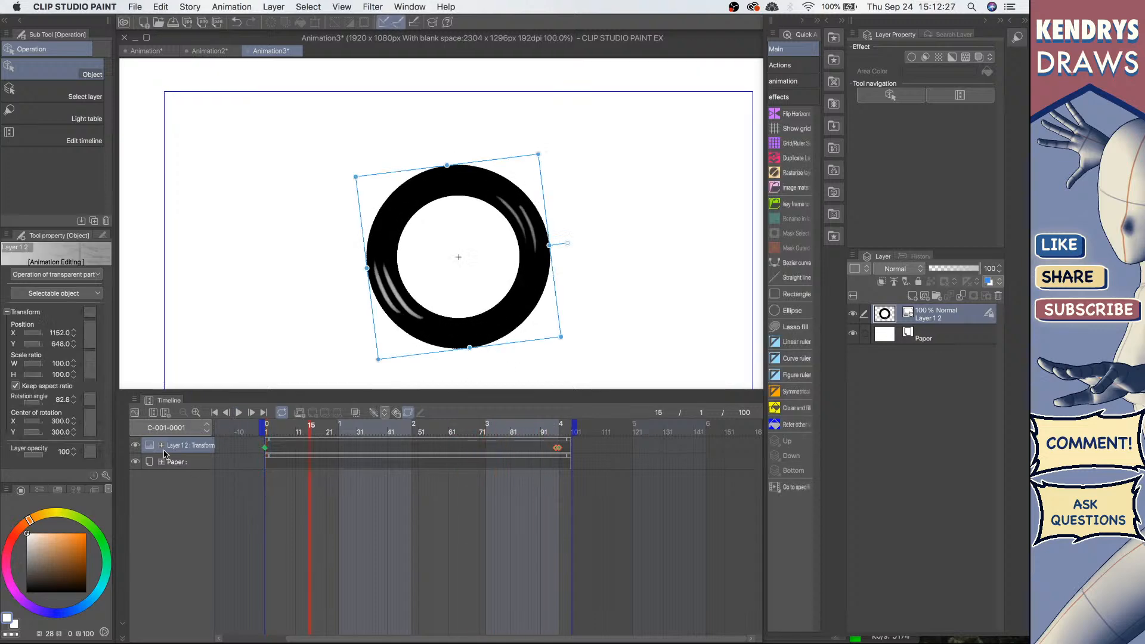
Step: In the keyframe graph showing only Rotate, raise the end rotation keyframe further for more rotation
left_click(135, 413)
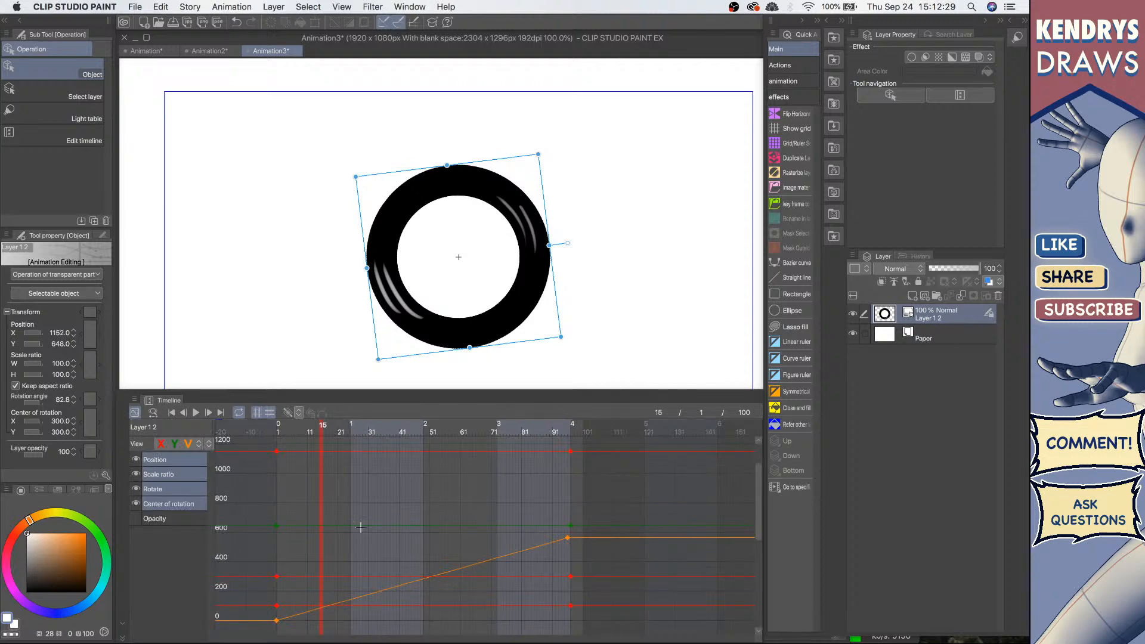
left_click(184, 490)
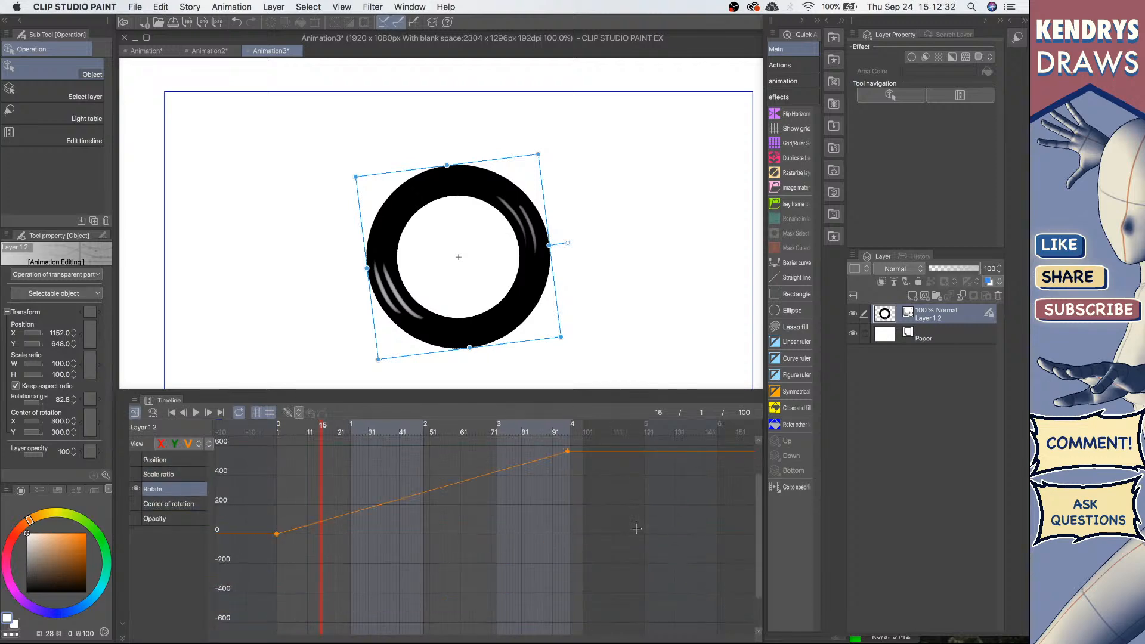
scroll(636, 528, "down", 3)
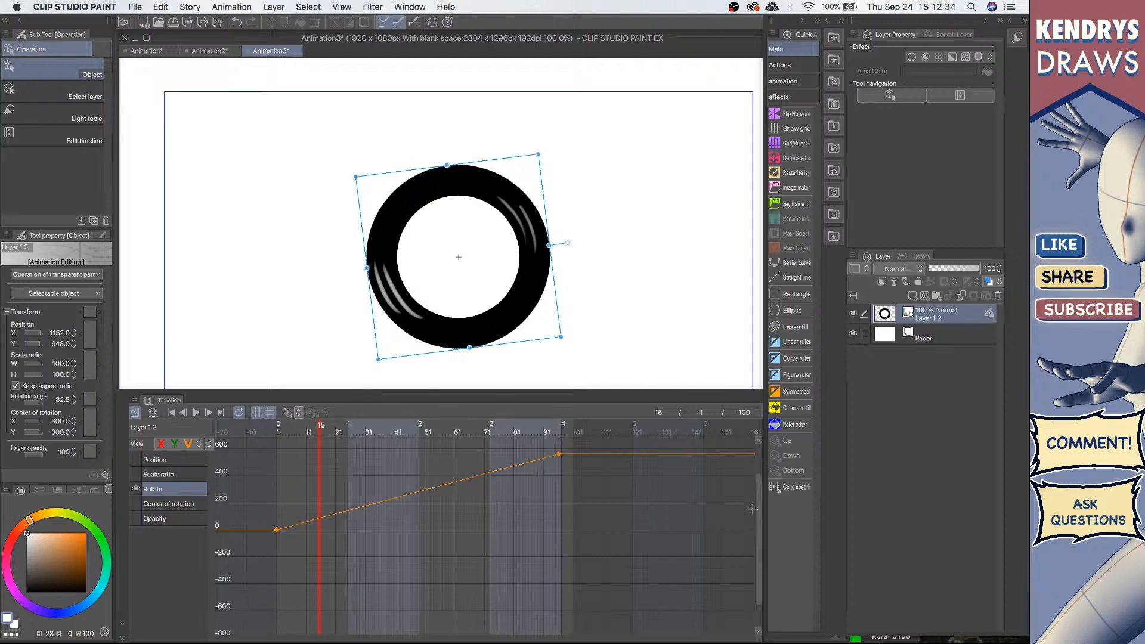
left_click_drag(758, 508, 758, 479)
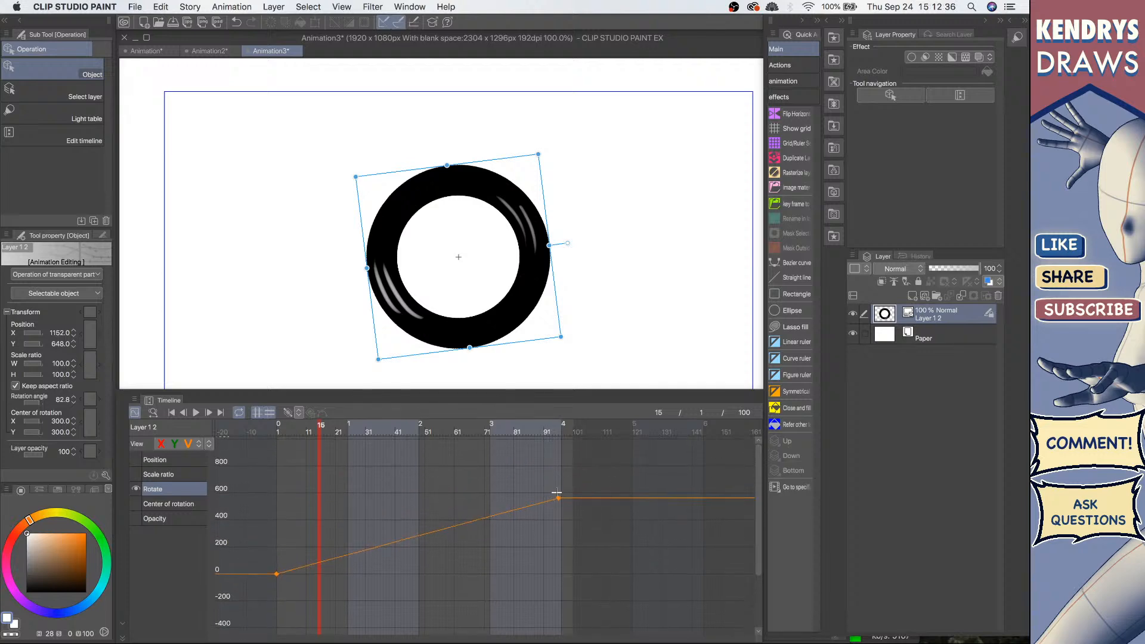
left_click_drag(559, 498, 559, 429)
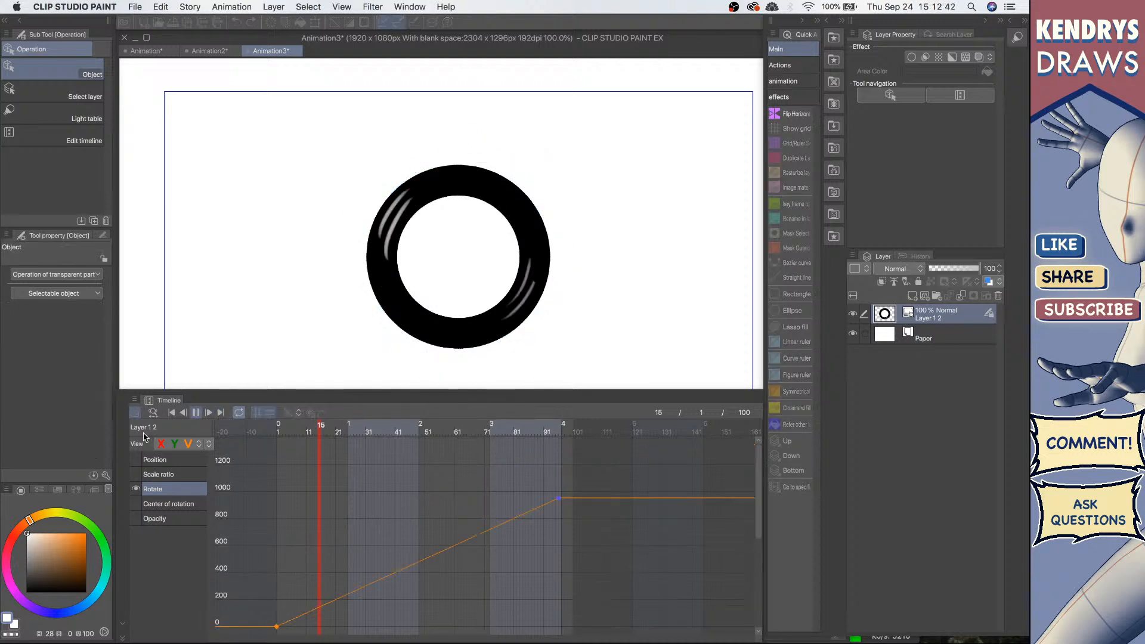
Step: Play back the finished ring rotation animation from the start in the timeline view
left_click(196, 413)
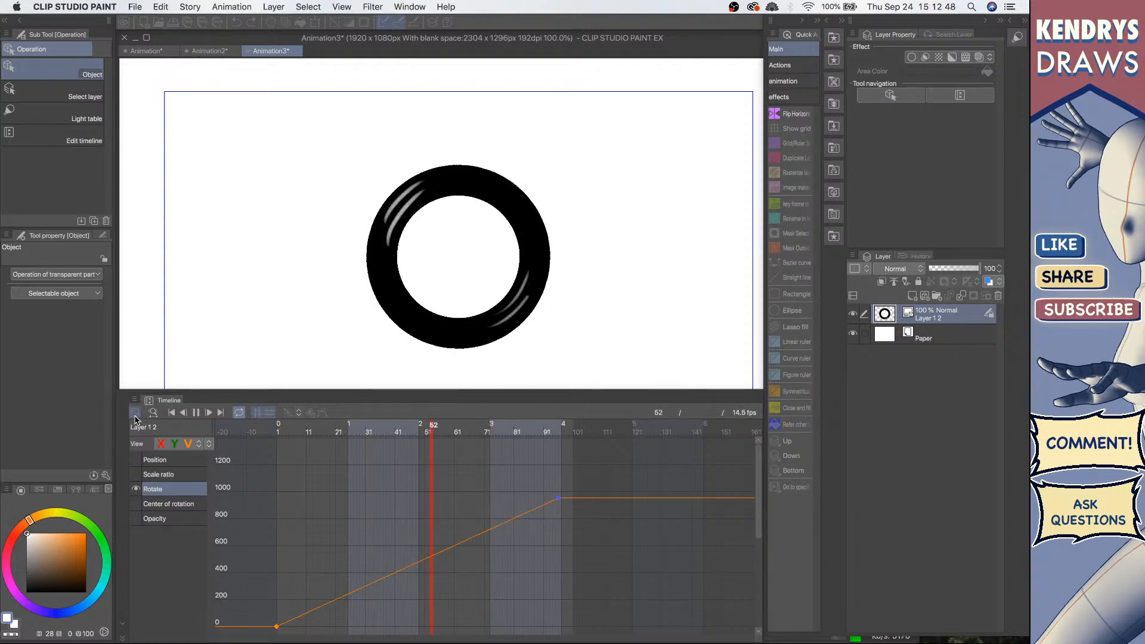
key("space")
left_click(135, 413)
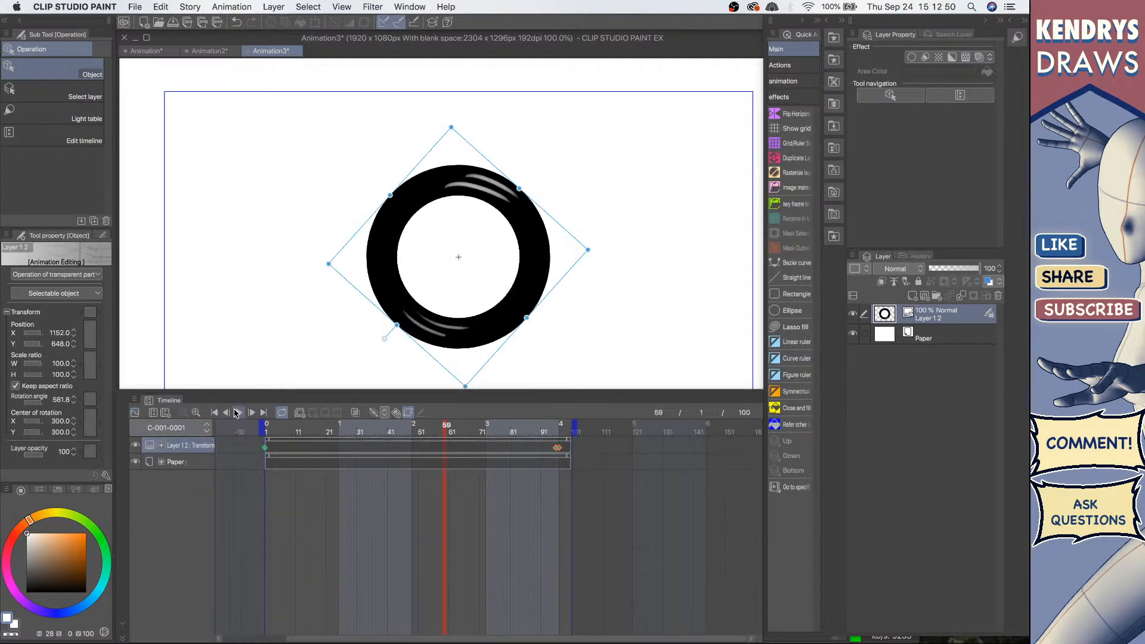
left_click(239, 412)
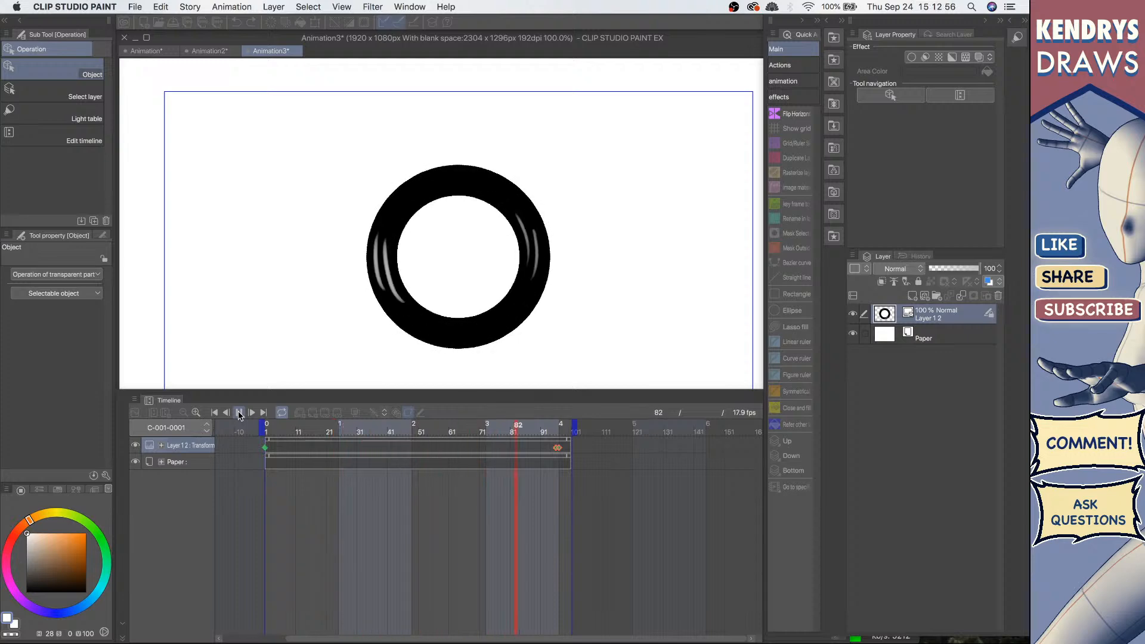
scroll(312, 287, "down", 2)
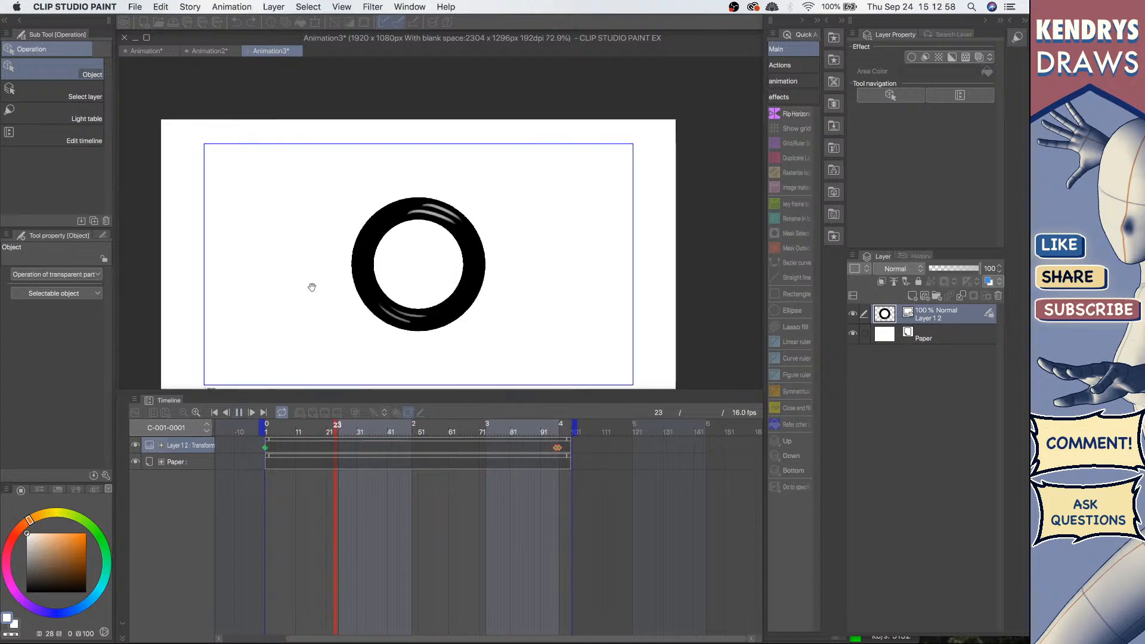
scroll(312, 286, "down", 1)
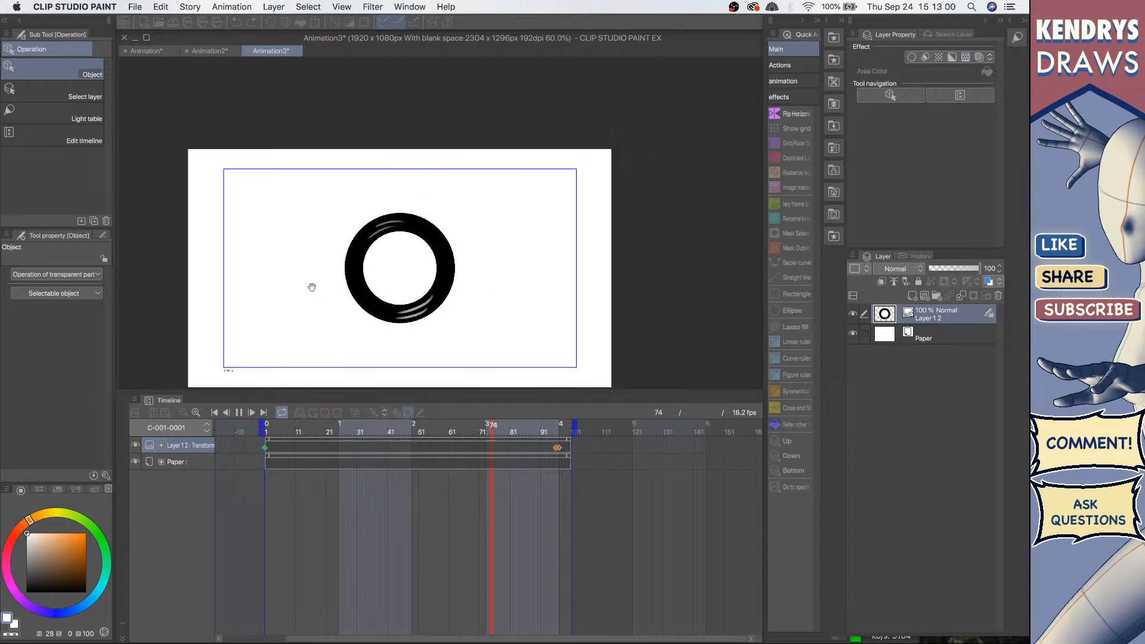
Step: Stop the ring animation playback and return to the first frame
left_click_drag(312, 287, 313, 264)
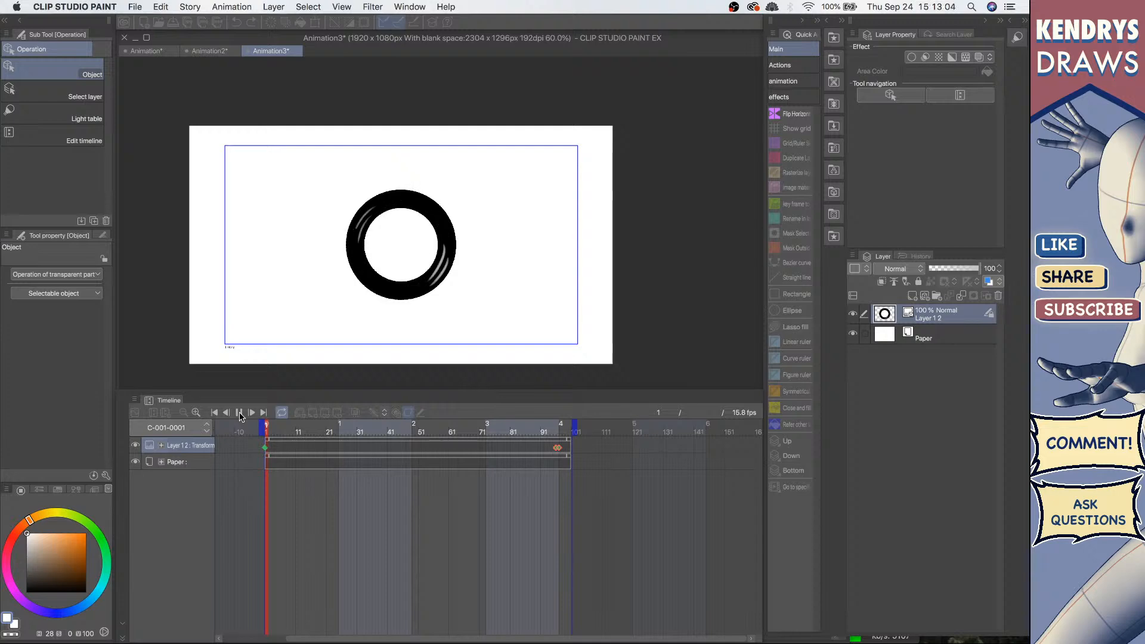
left_click(240, 414)
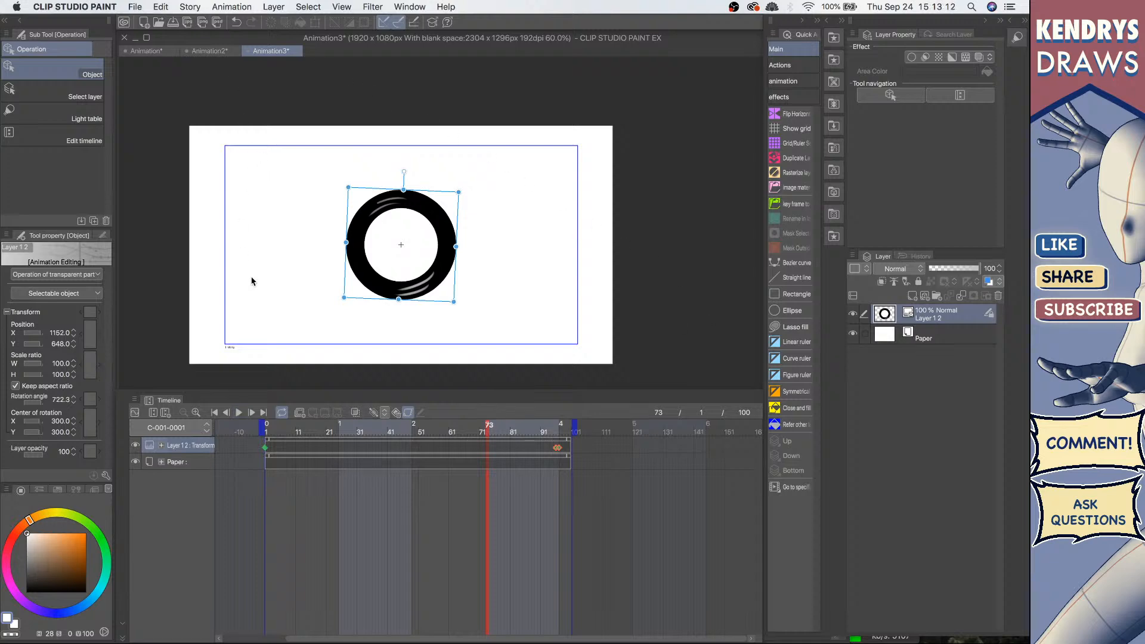
left_click(215, 413)
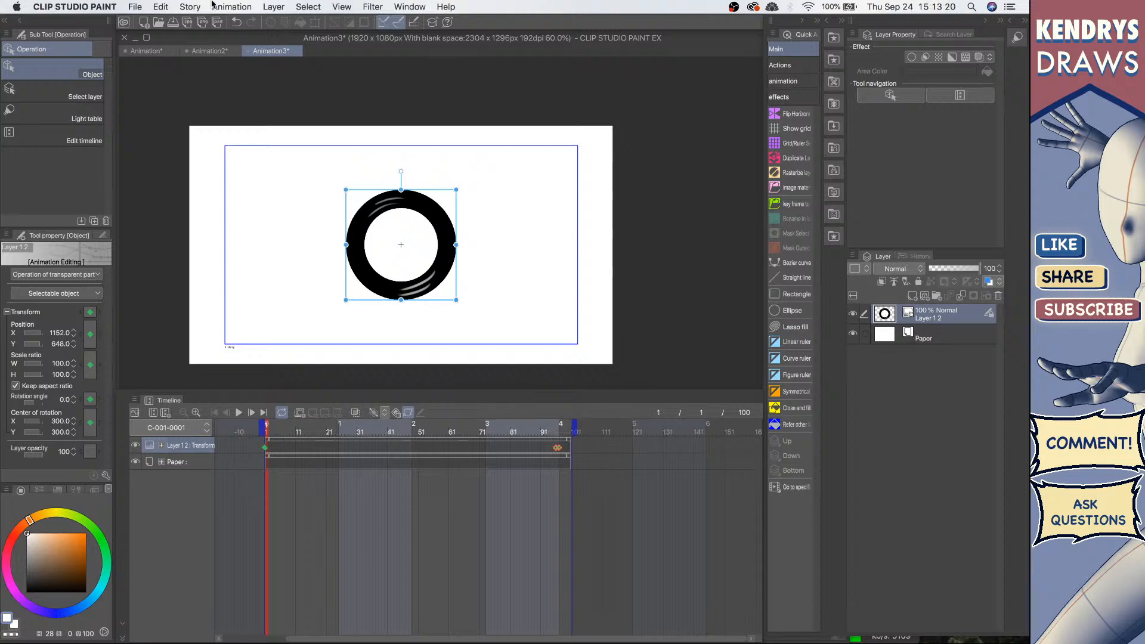
Step: Create a new 2D camera folder and move the ring's image layer into it
left_click(236, 7)
mouse_move(241, 23)
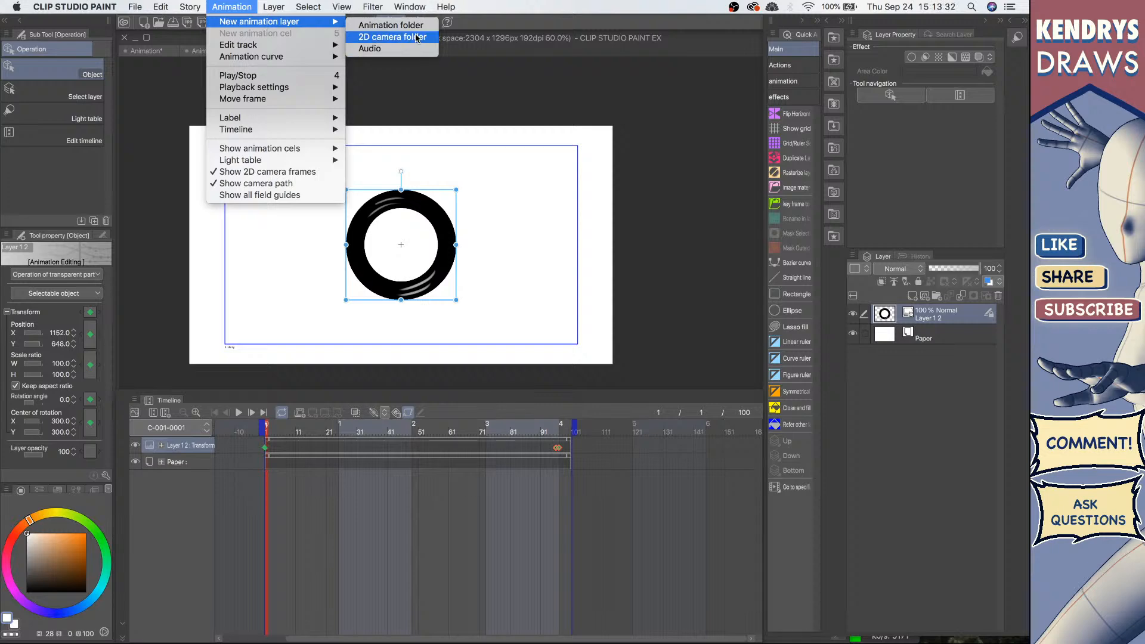
left_click(415, 39)
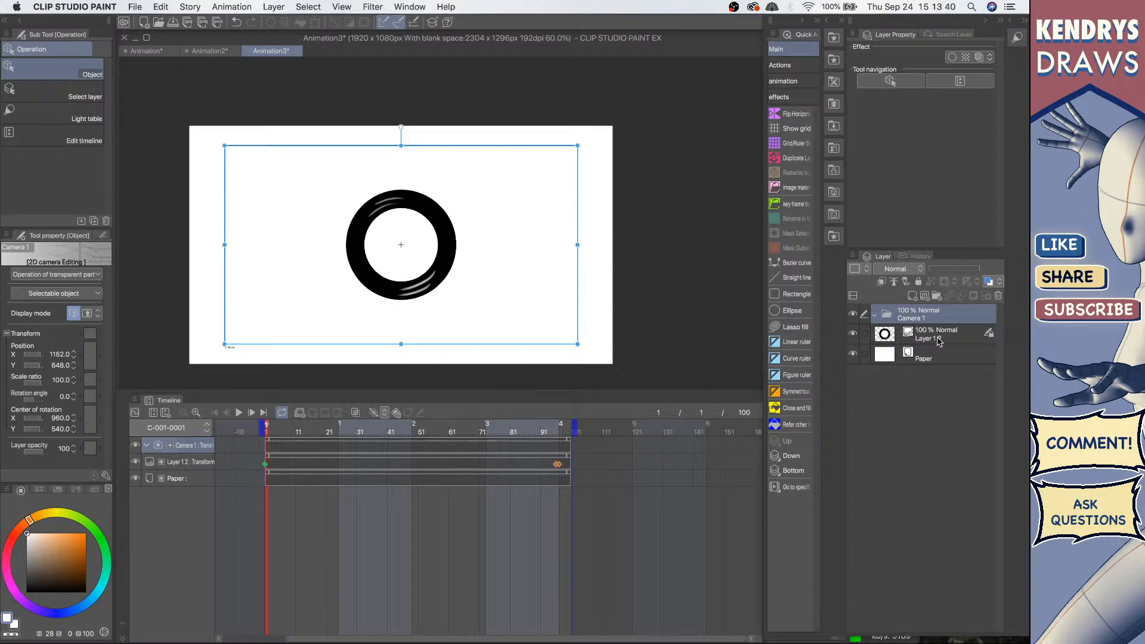
left_click_drag(940, 341, 933, 323)
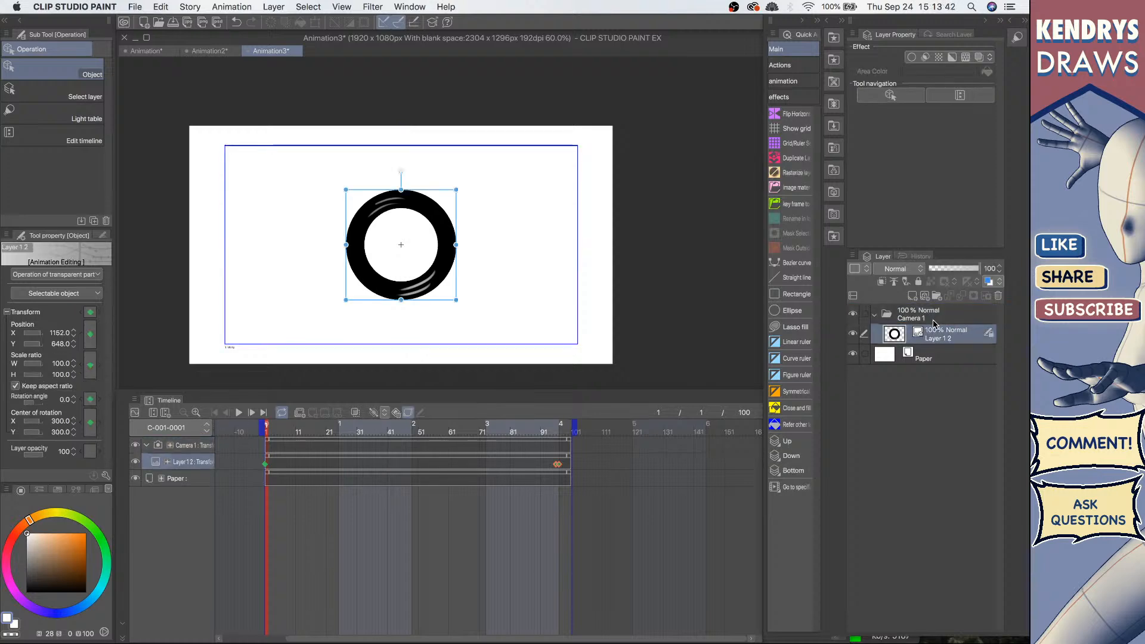
Step: Select the camera track and try moving the camera frame on the canvas, undoing the moves
left_click(270, 456)
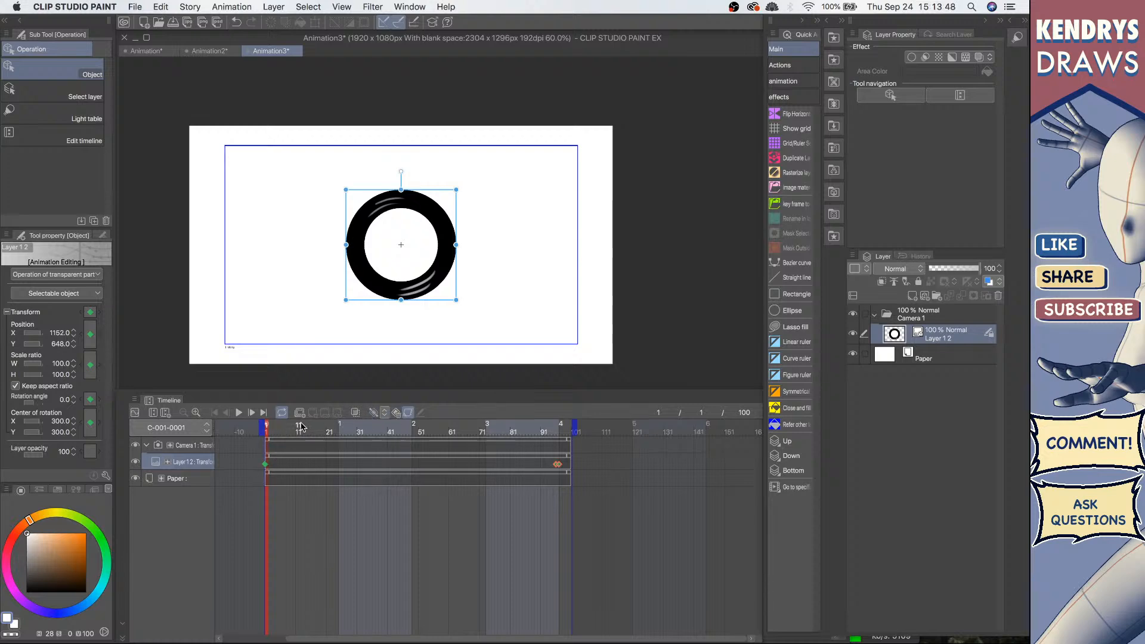
left_click(188, 452)
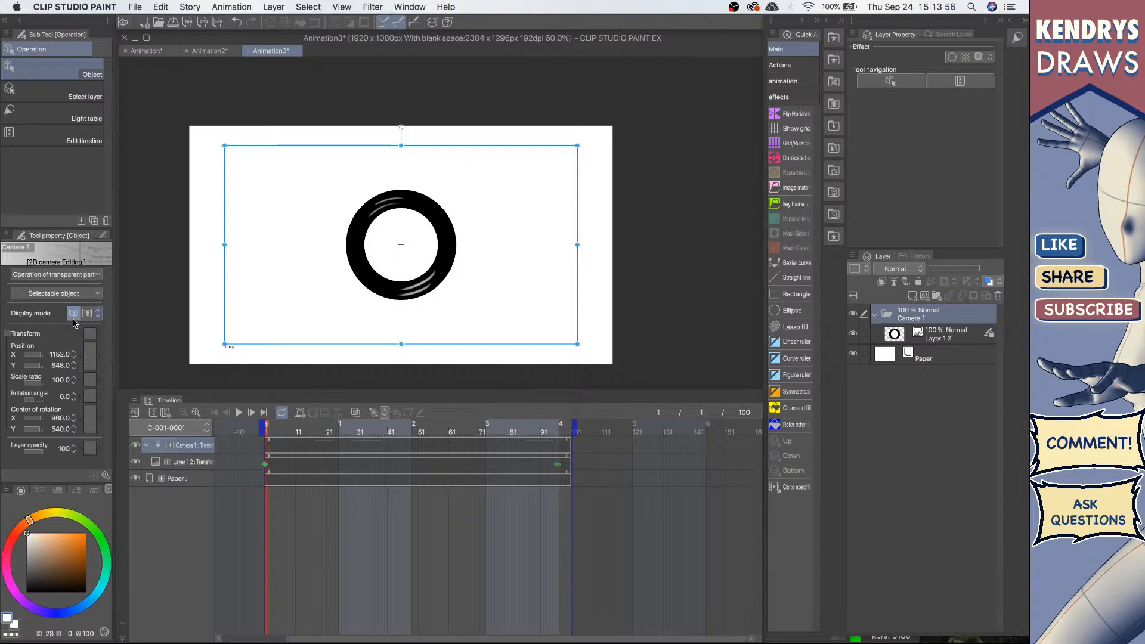
left_click(91, 313)
left_click(72, 313)
mouse_move(470, 150)
left_mouse_down()
mouse_move(629, 161)
mouse_move(428, 173)
mouse_move(631, 150)
mouse_move(438, 138)
mouse_move(435, 149)
mouse_move(571, 150)
mouse_move(457, 151)
mouse_move(485, 151)
left_mouse_up()
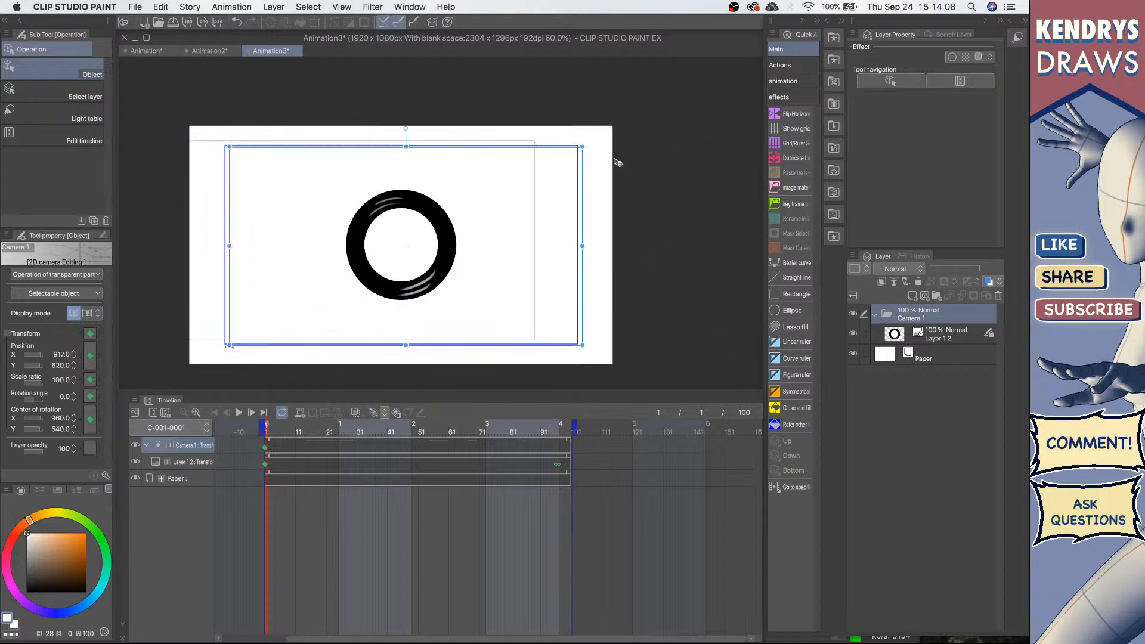
left_click_drag(618, 162, 558, 150)
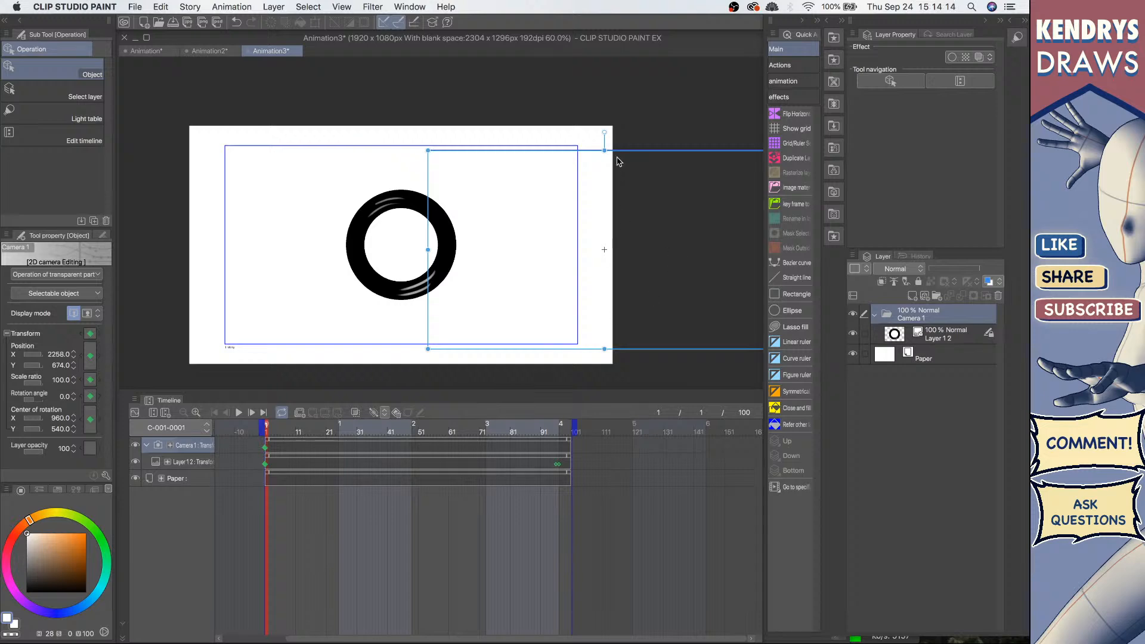
key("super+z")
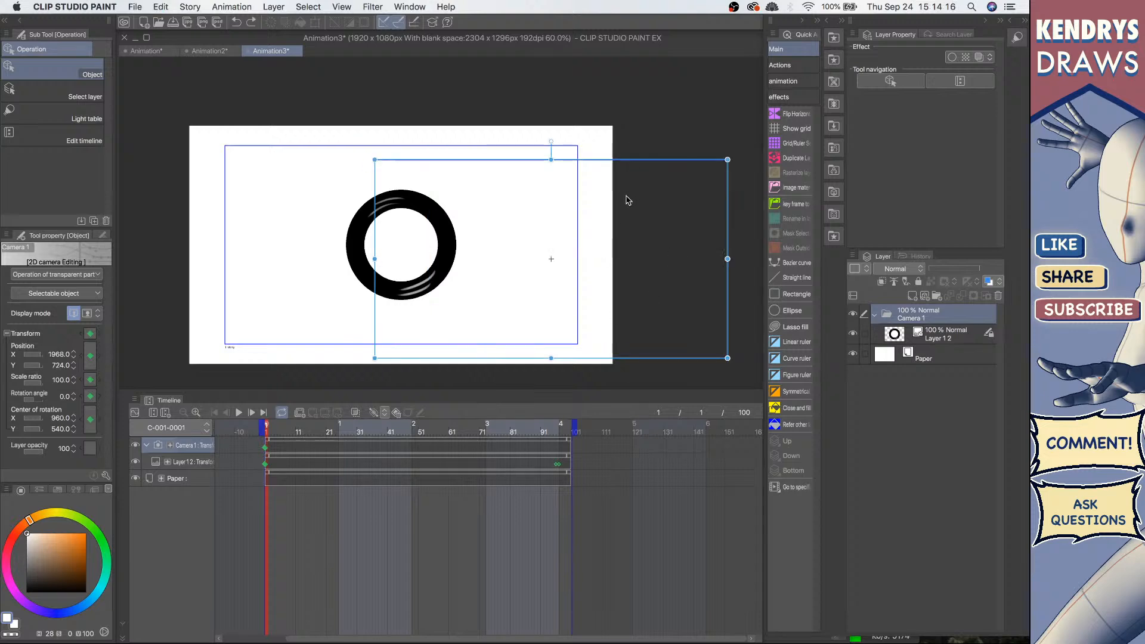
key("super+z")
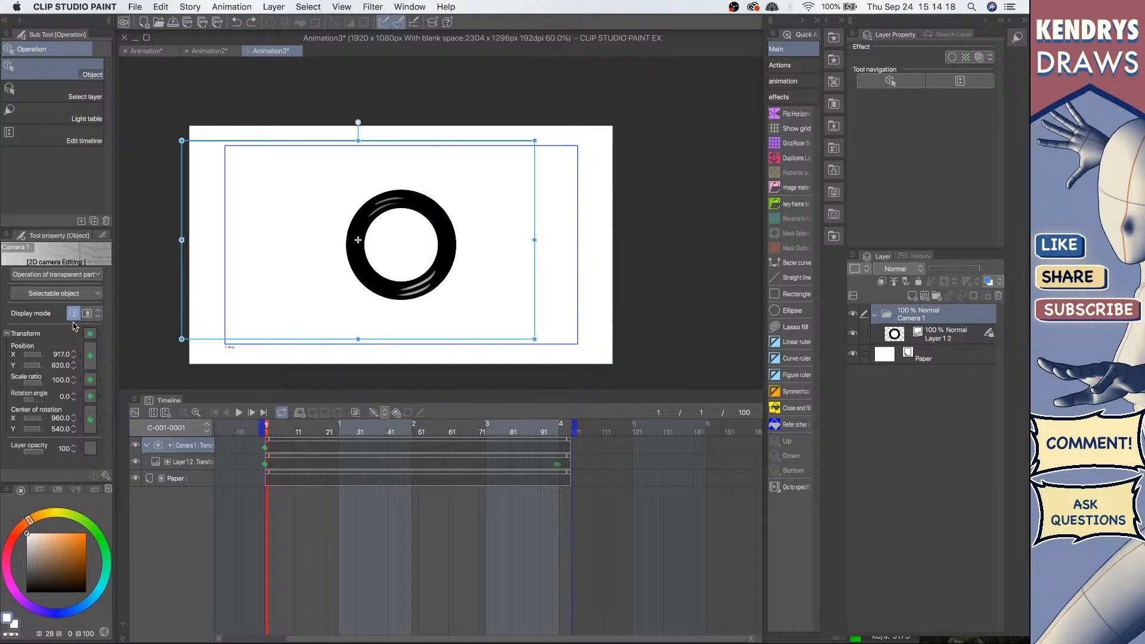
key("super+z")
key("super+z")
key("super+z")
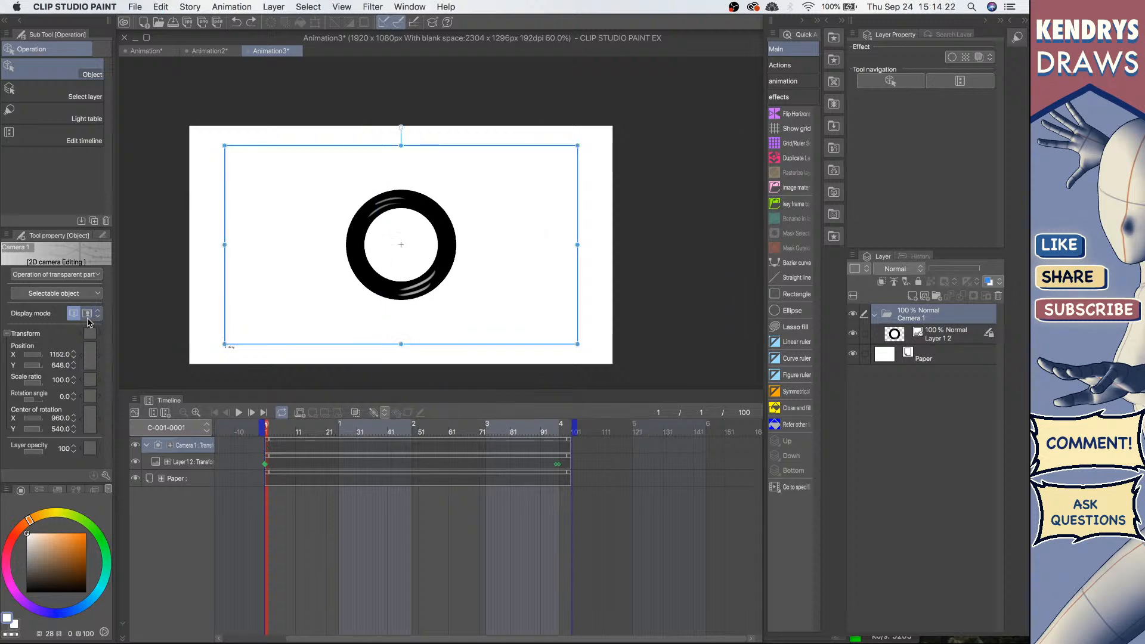
Step: Try switching the camera display mode, shifting and rotating the camera frame, and undo each attempt
left_click(88, 313)
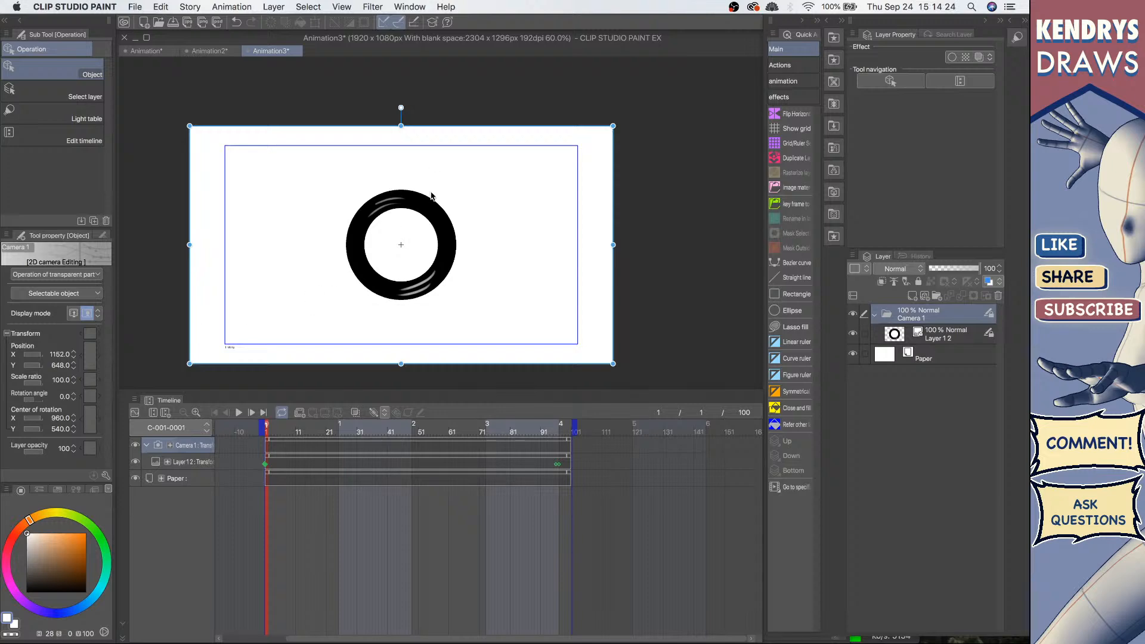
left_click_drag(427, 130, 345, 170)
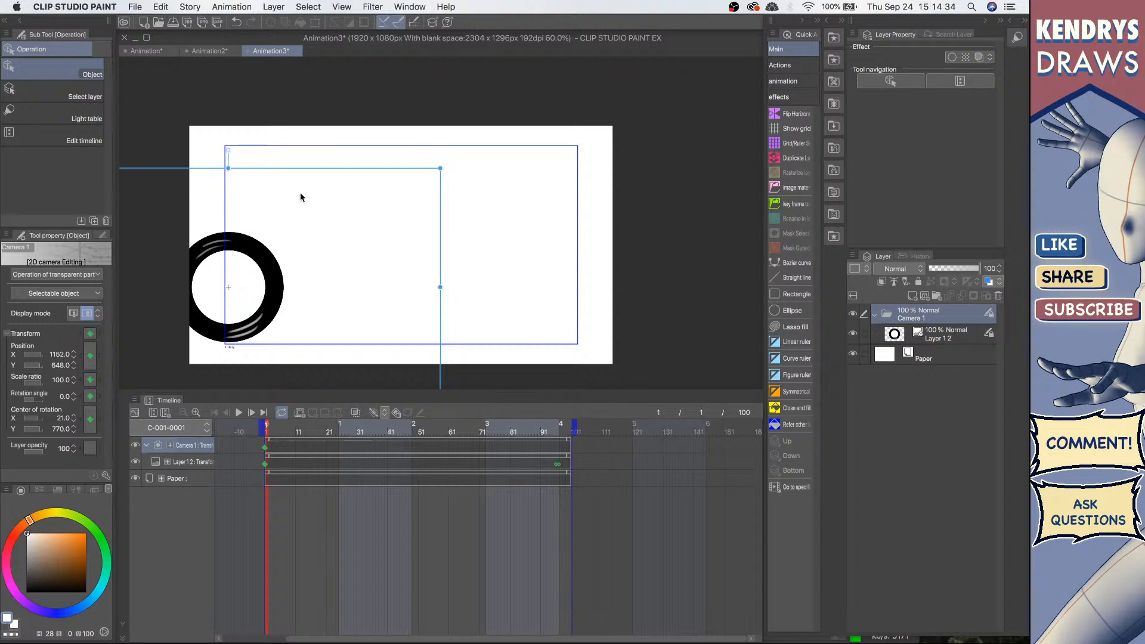
key("super+z")
key("super+z")
key("super+z")
key("super+z")
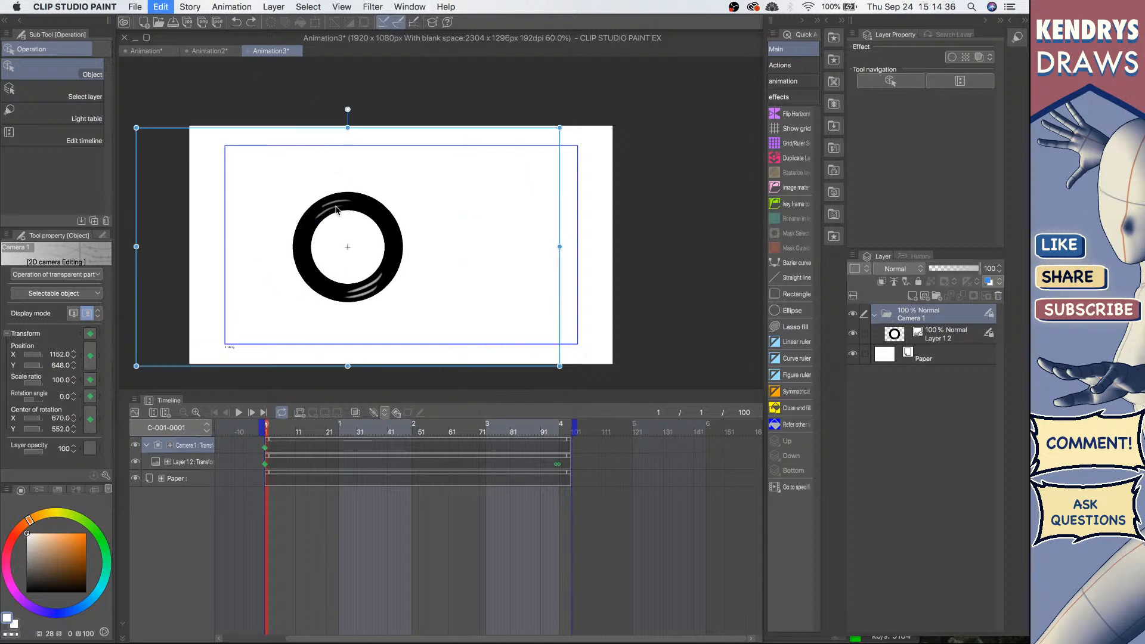
key("super+z")
key("super+z")
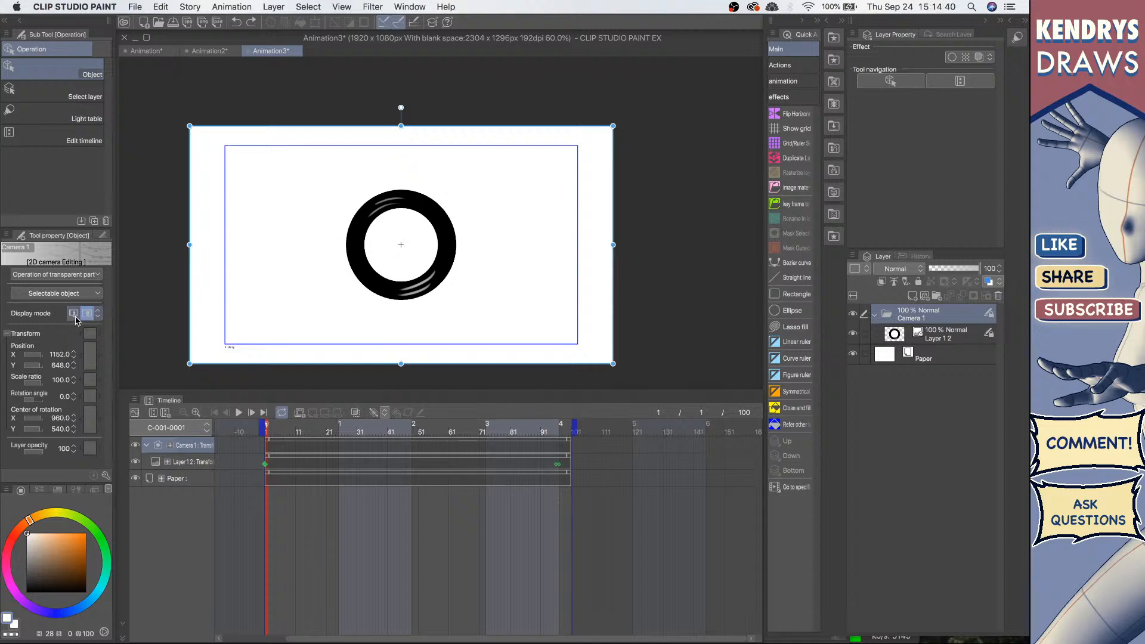
left_click(73, 313)
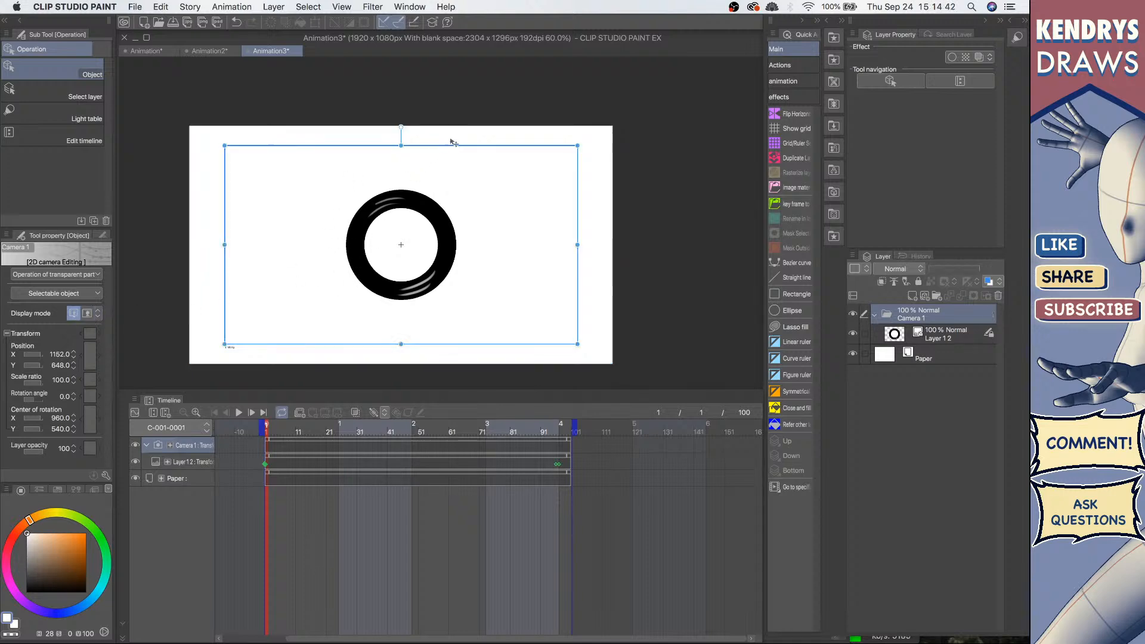
left_click_drag(455, 140, 484, 162)
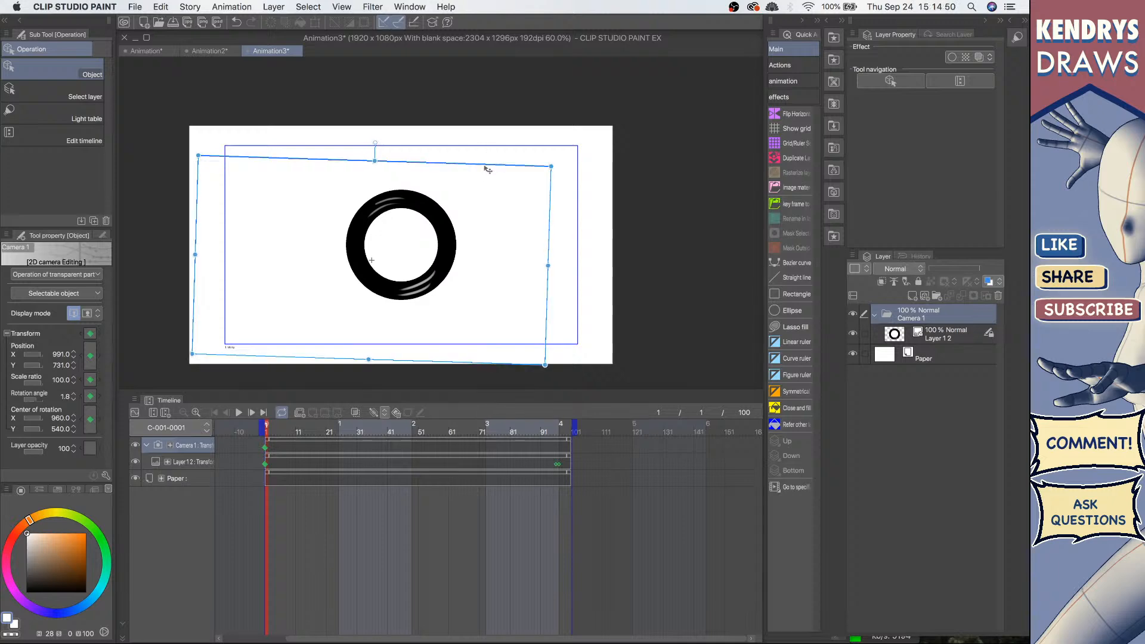
key("super+z")
key("super+z")
key("super+z")
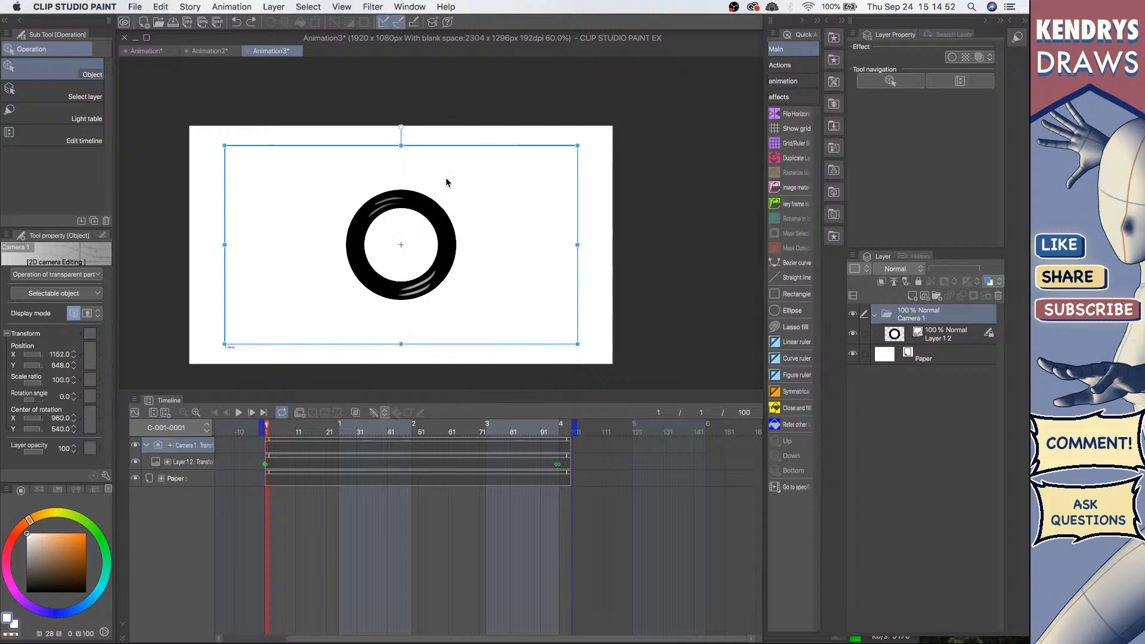
Step: At the first frame, move the camera frame up and left so the ring sits at the canvas's left edge
left_click(87, 315)
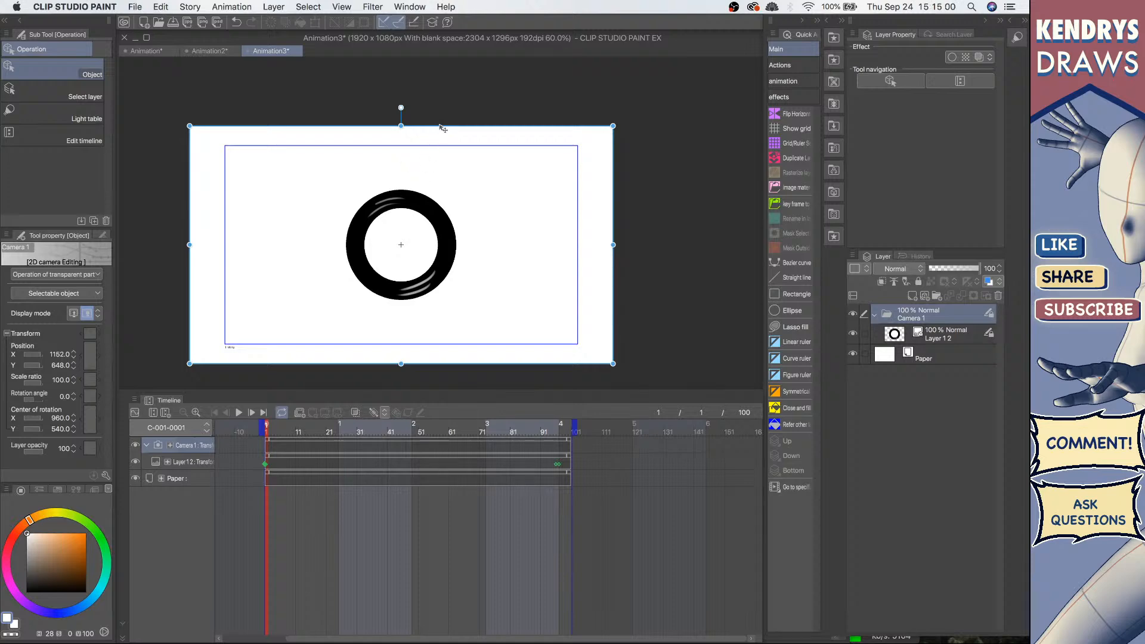
left_click_drag(444, 129, 313, 171)
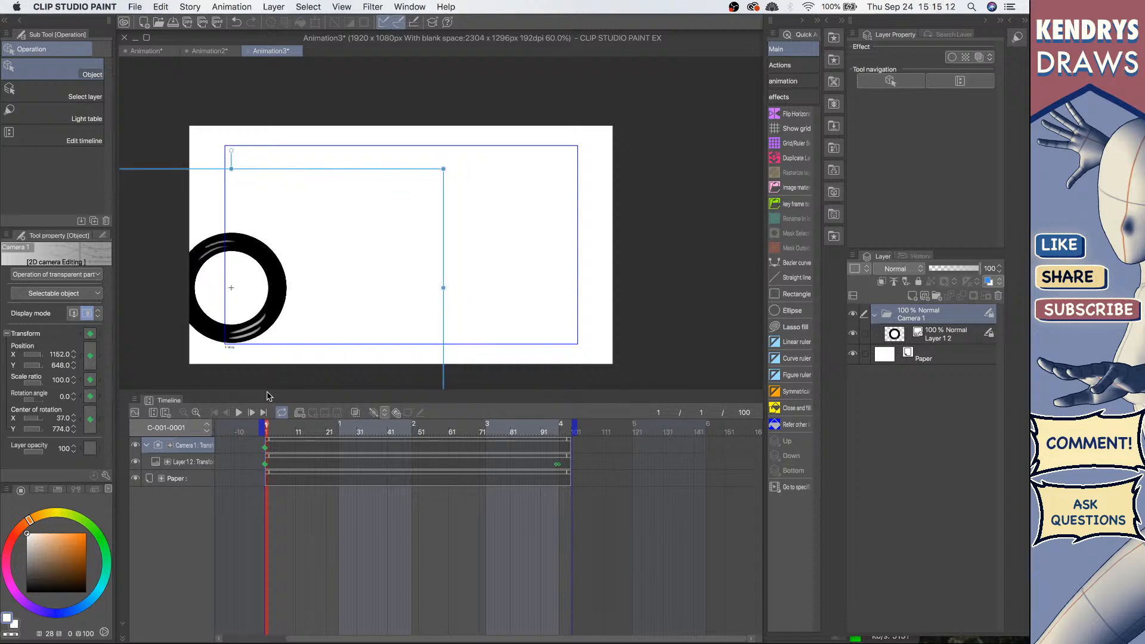
Step: At frame 97, move the camera frame far to the right to set the camera's end position
left_click(563, 433)
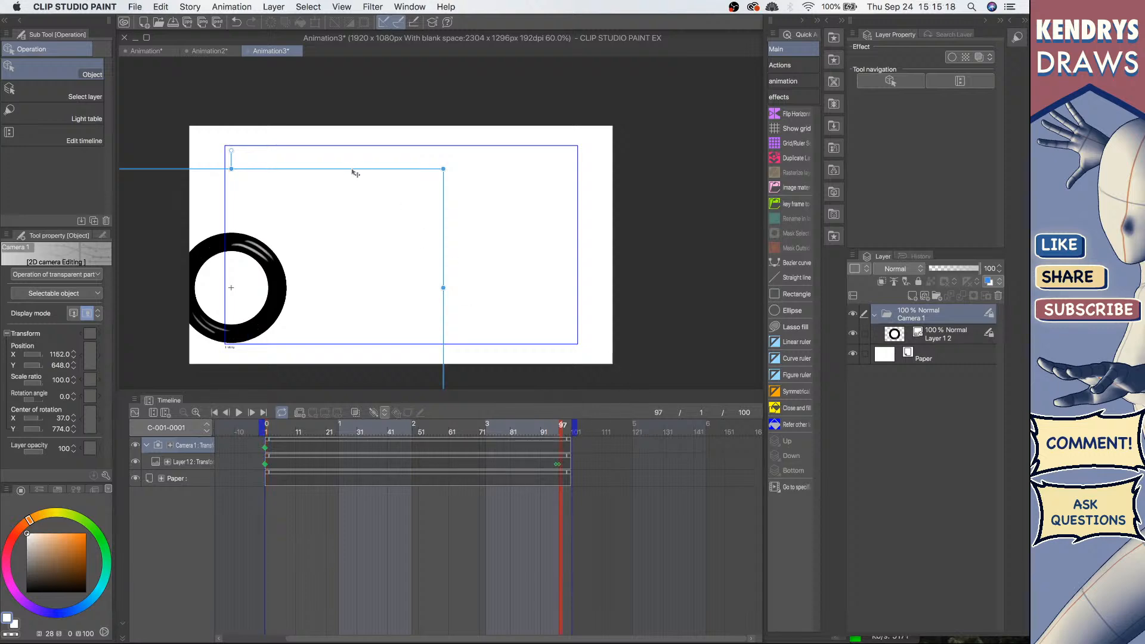
left_click_drag(356, 173, 723, 150)
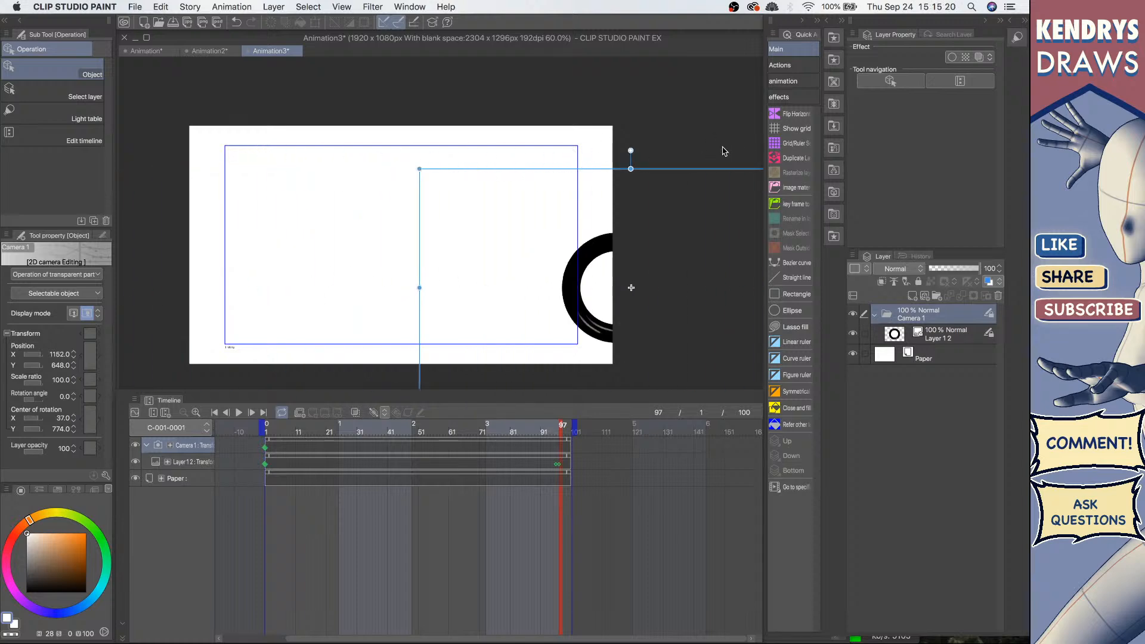
left_click_drag(620, 173, 684, 173)
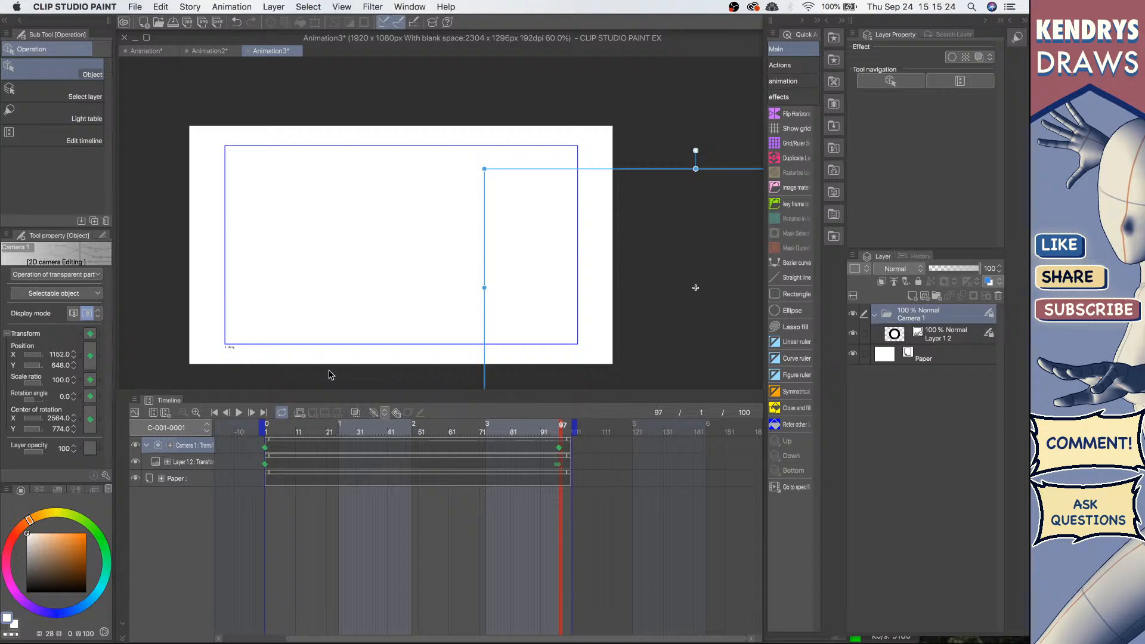
Step: Play the camera pan animation from the first frame
left_click(214, 412)
left_click(239, 412)
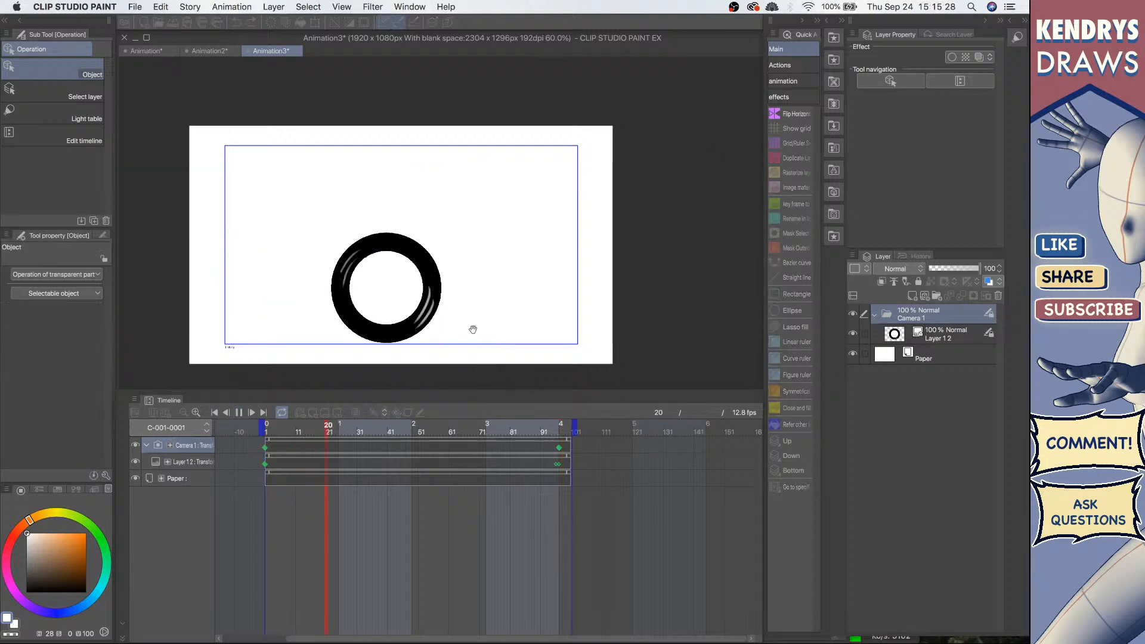
left_click(237, 411)
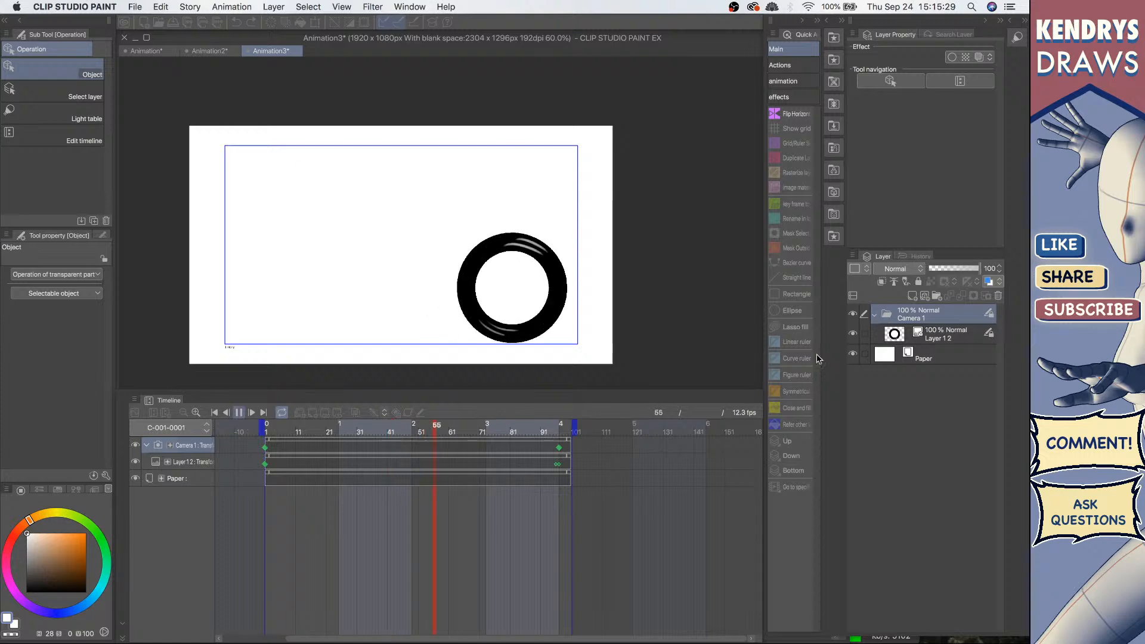
Step: Check the ring layer and camera folder, then rewind and replay the animation
left_click(966, 338)
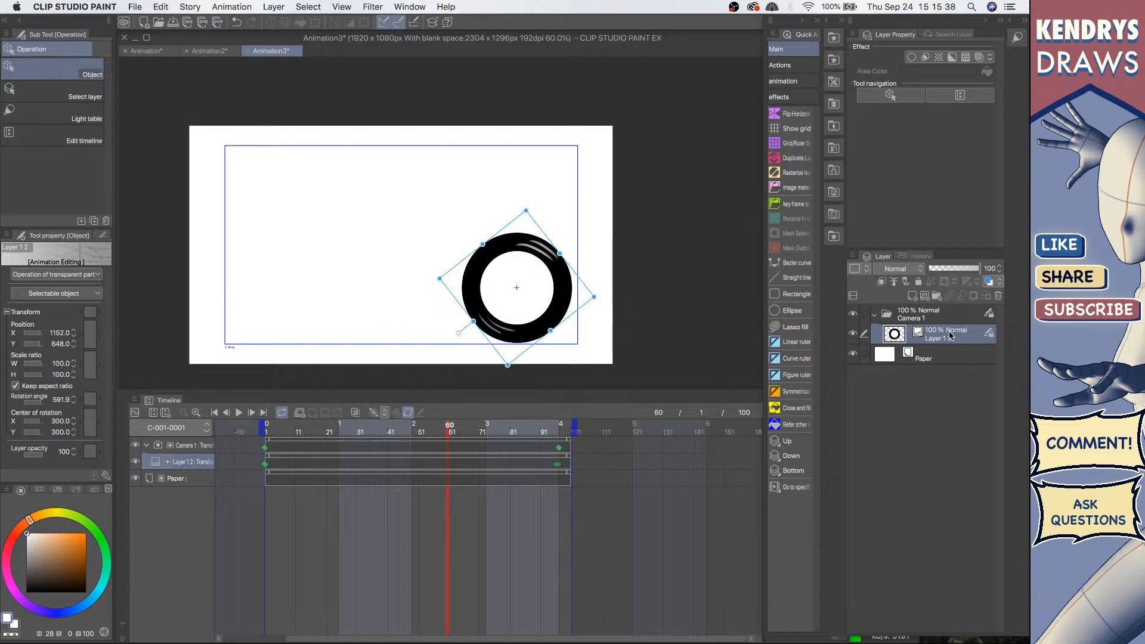
left_click(941, 311)
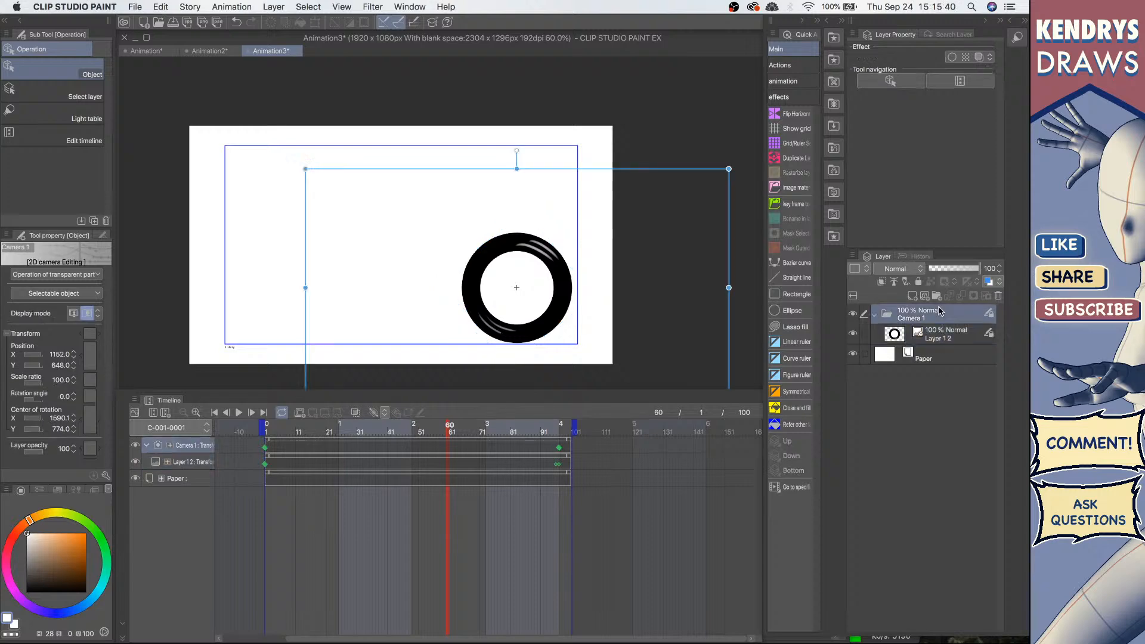
left_click(212, 413)
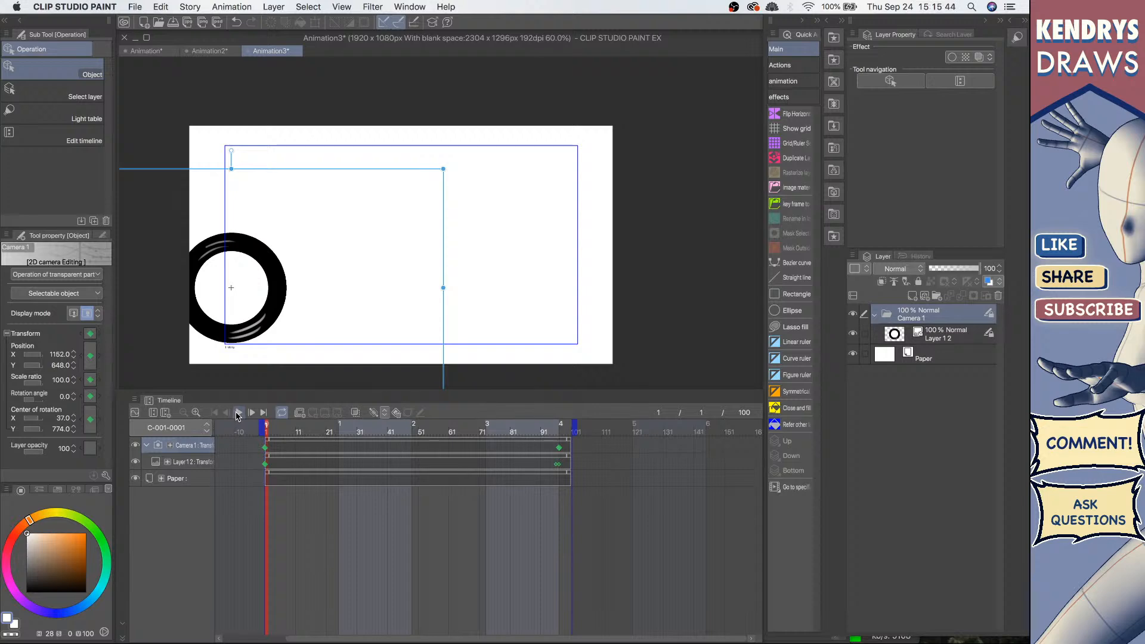
left_click(237, 412)
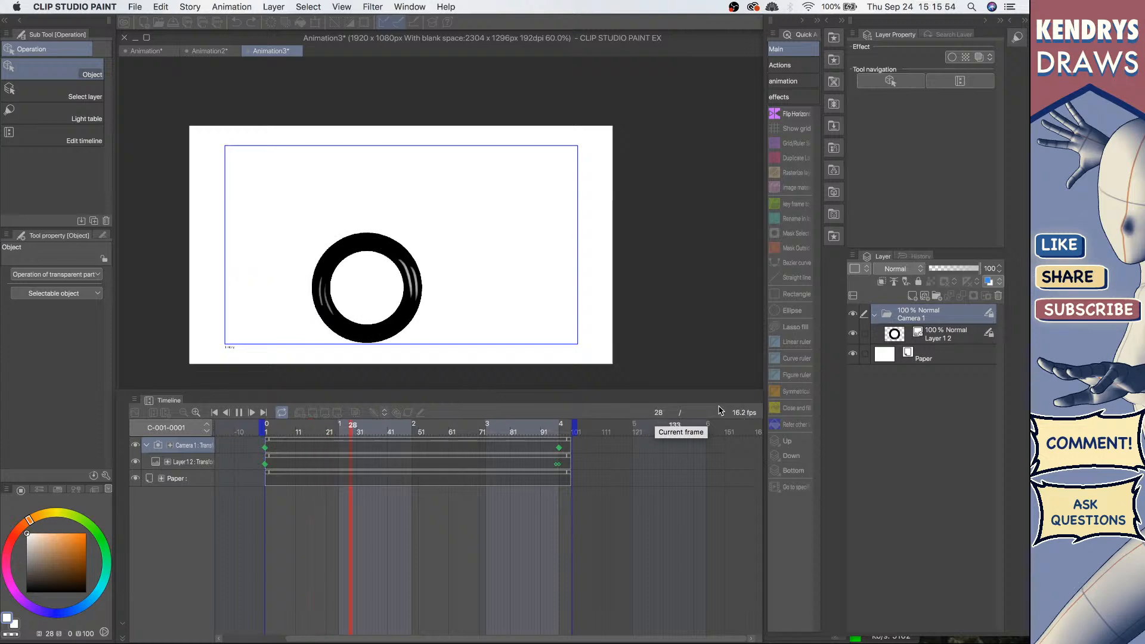
key("space")
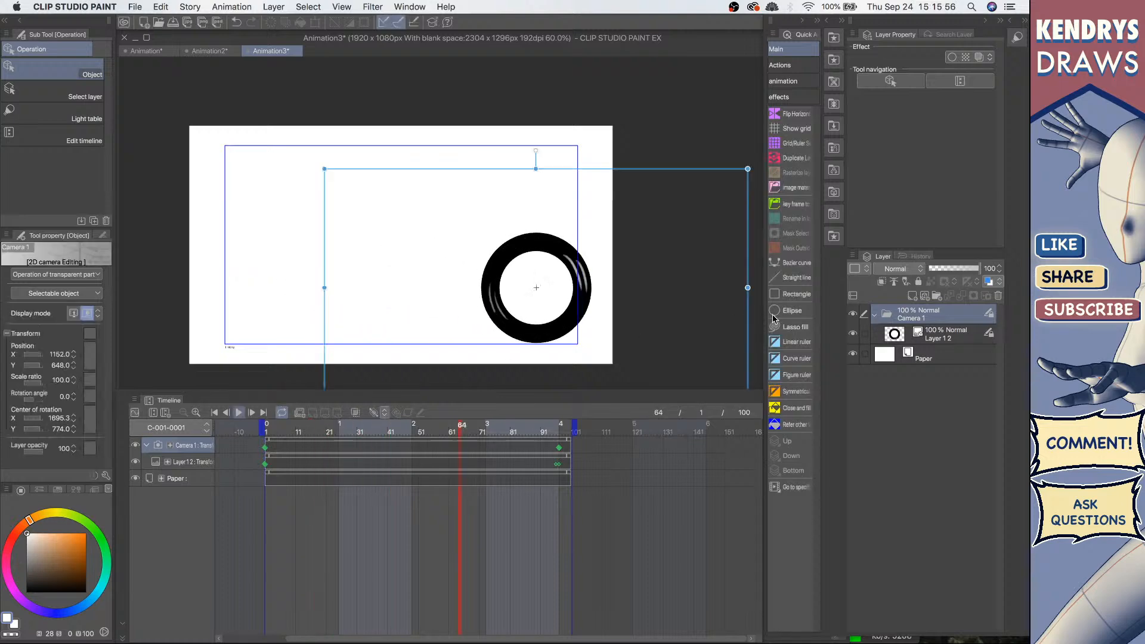
Step: Select the ring layer, rewind to the first frame and play the combined rotation and camera pan
left_click(967, 335)
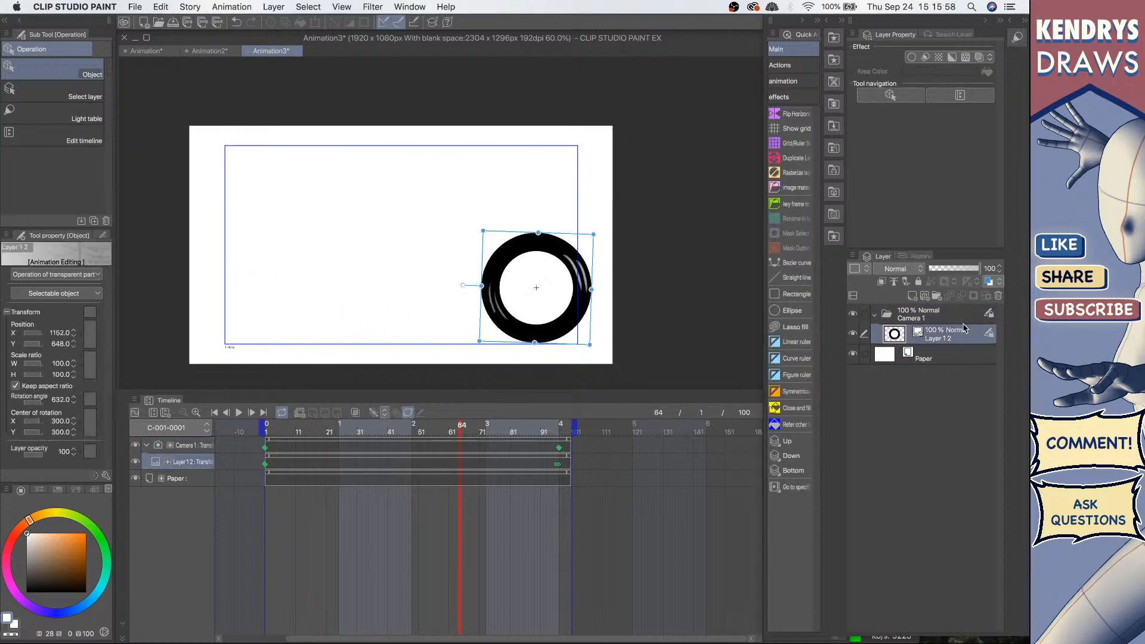
left_click(951, 309)
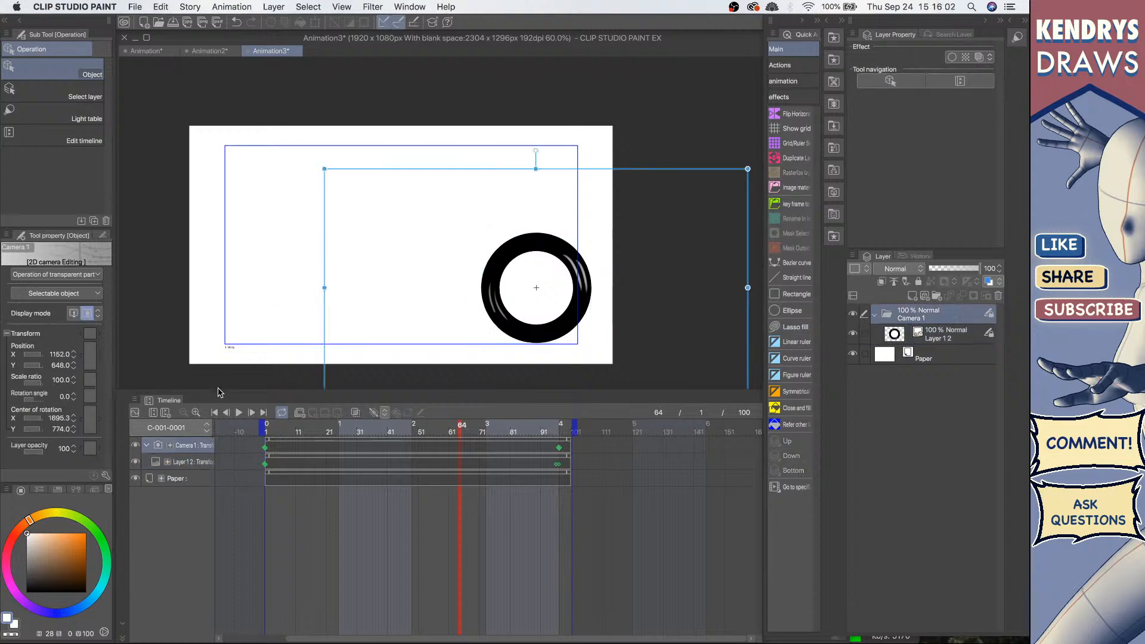
left_click(215, 412)
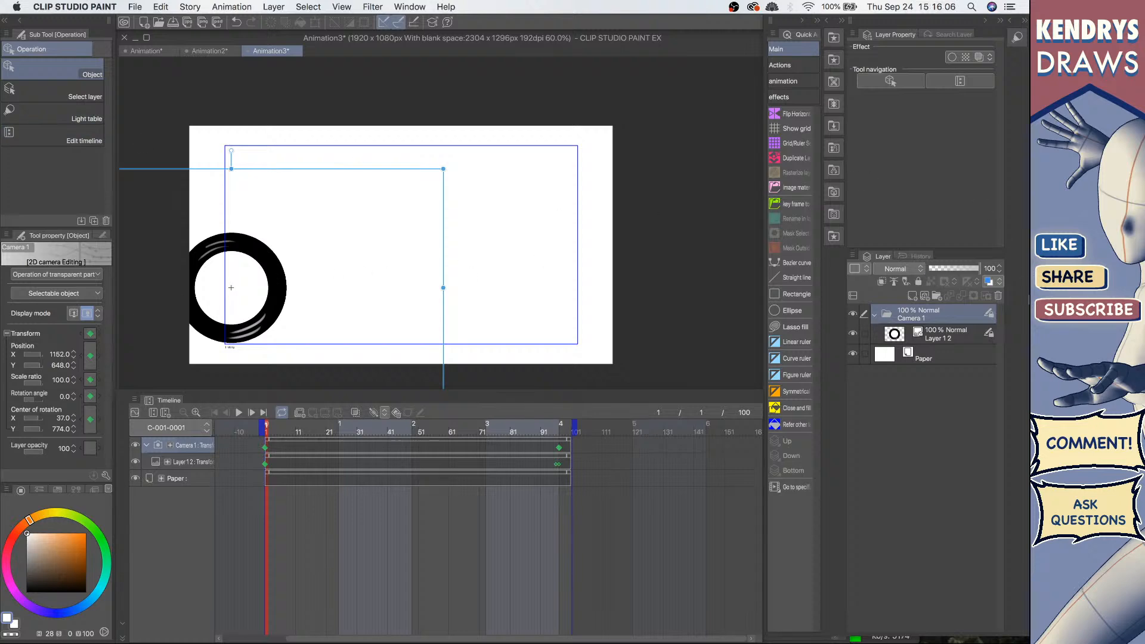
left_click(939, 337)
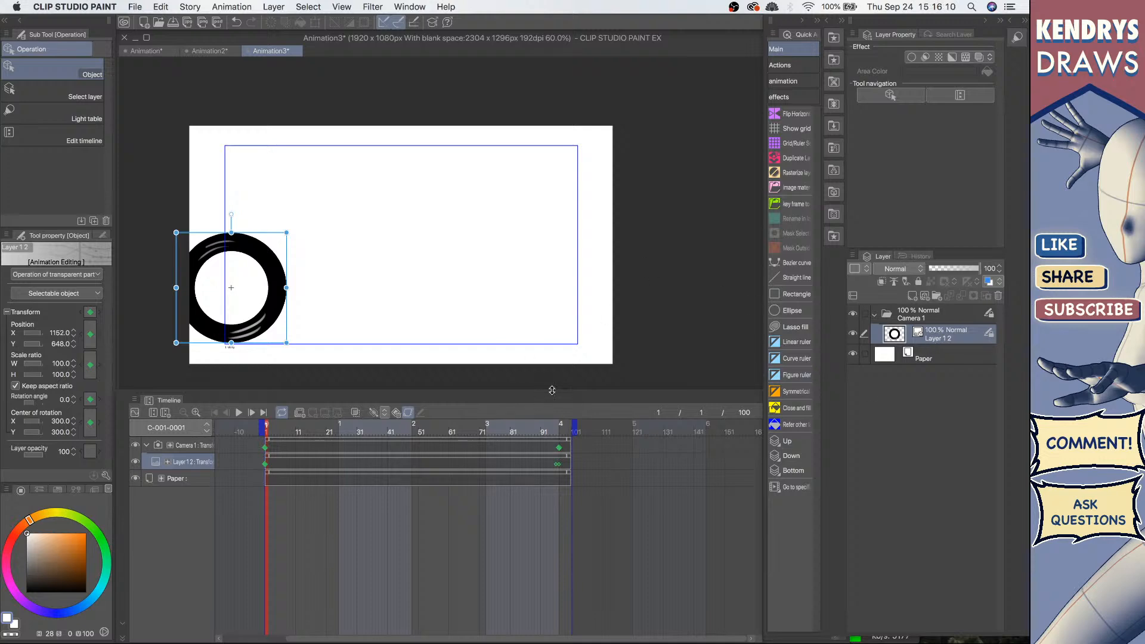
left_click(238, 413)
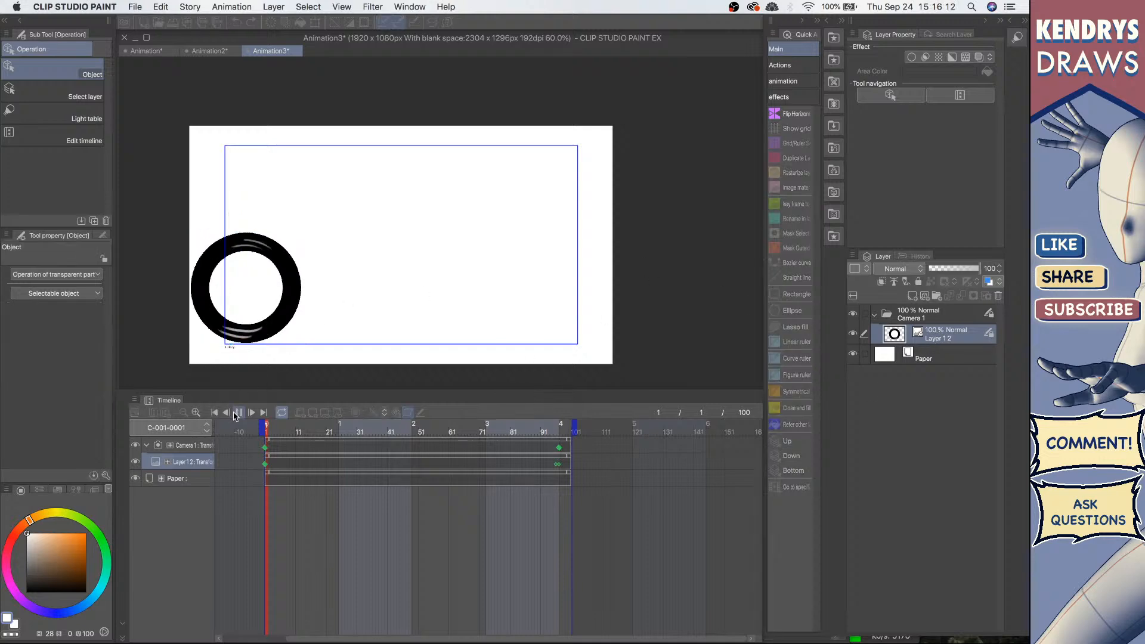
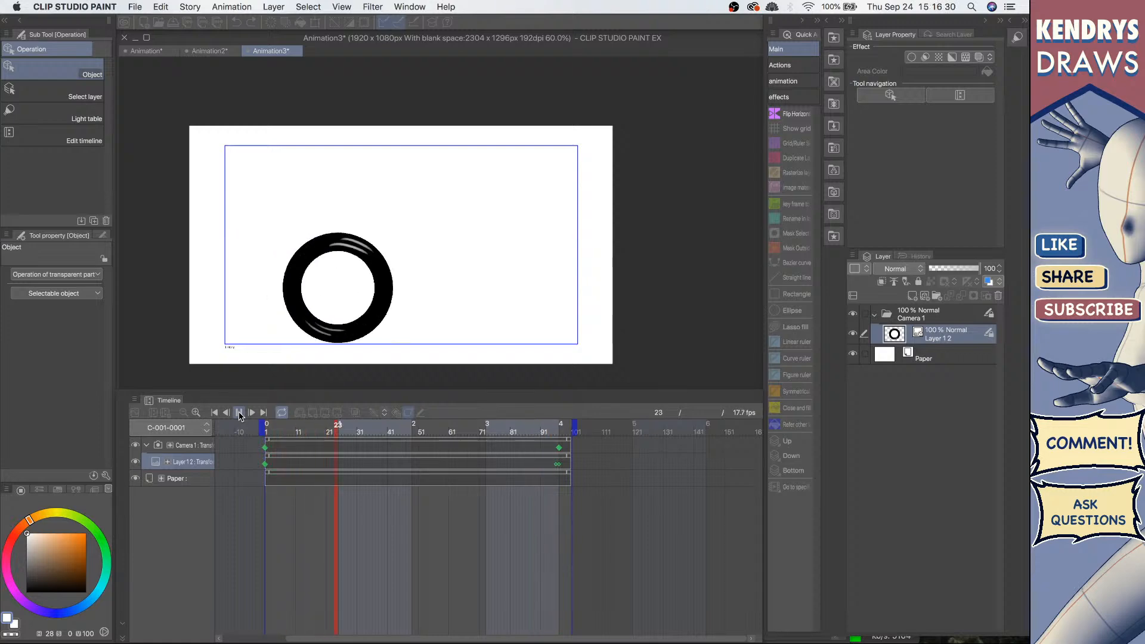
Step: Play back and review the animations in the Animation3 and Animation documents
left_click(239, 413)
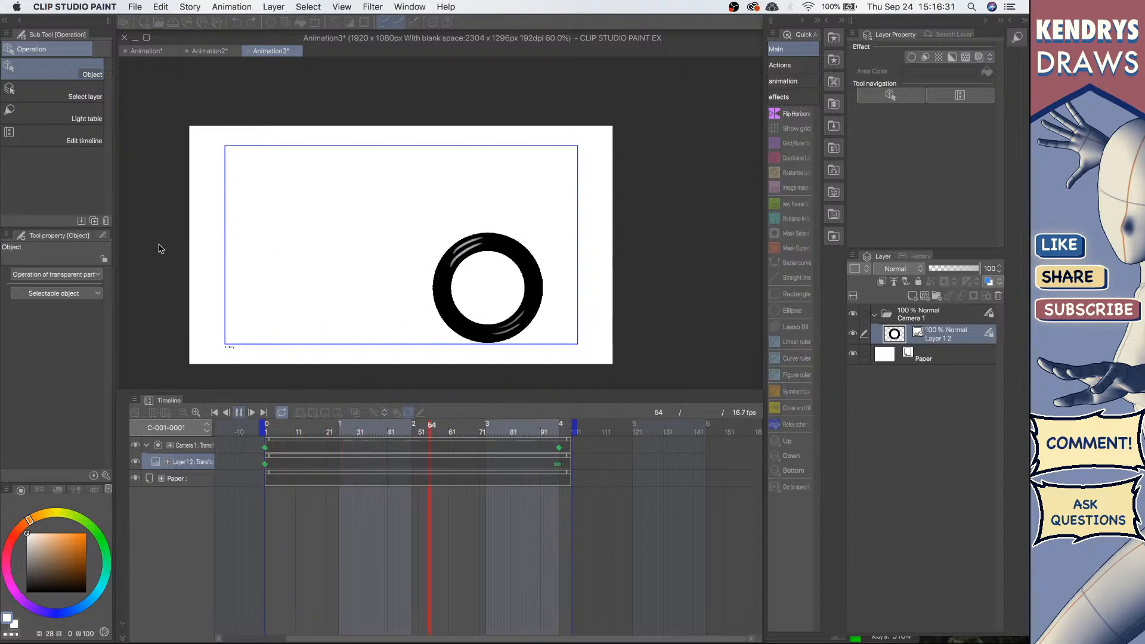
left_click(149, 51)
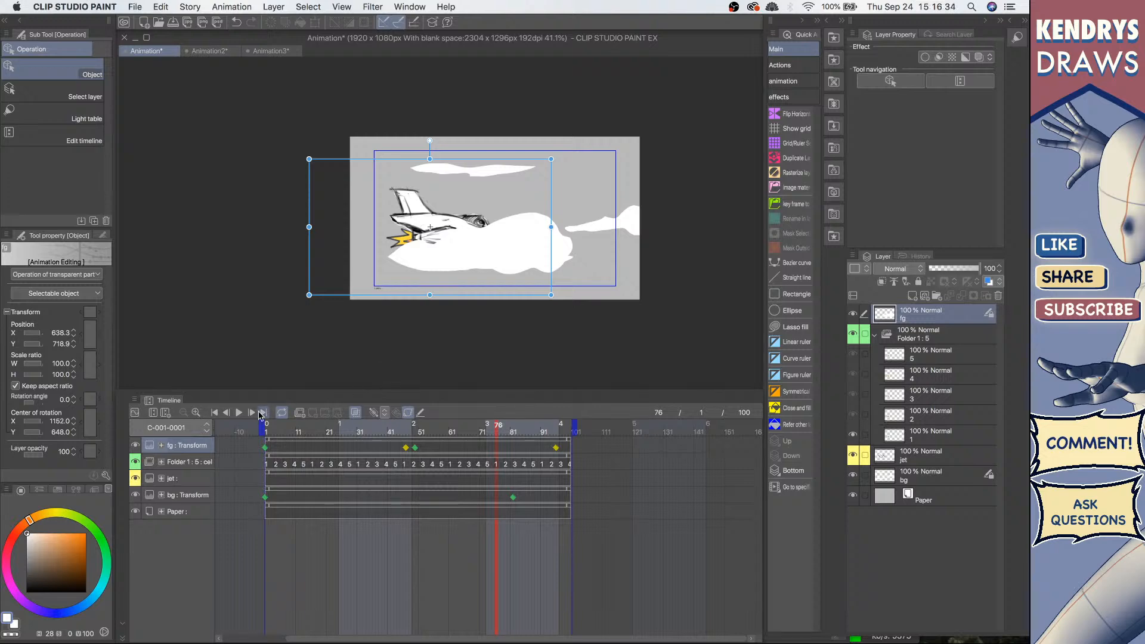
left_click(238, 414)
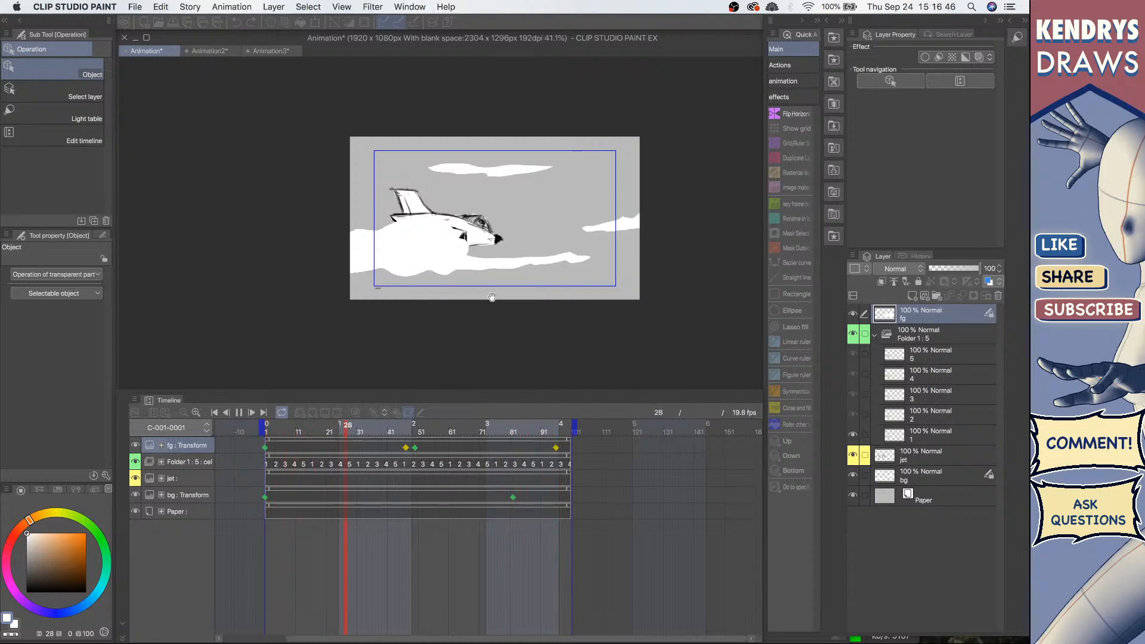
scroll(686, 299, "up", 1)
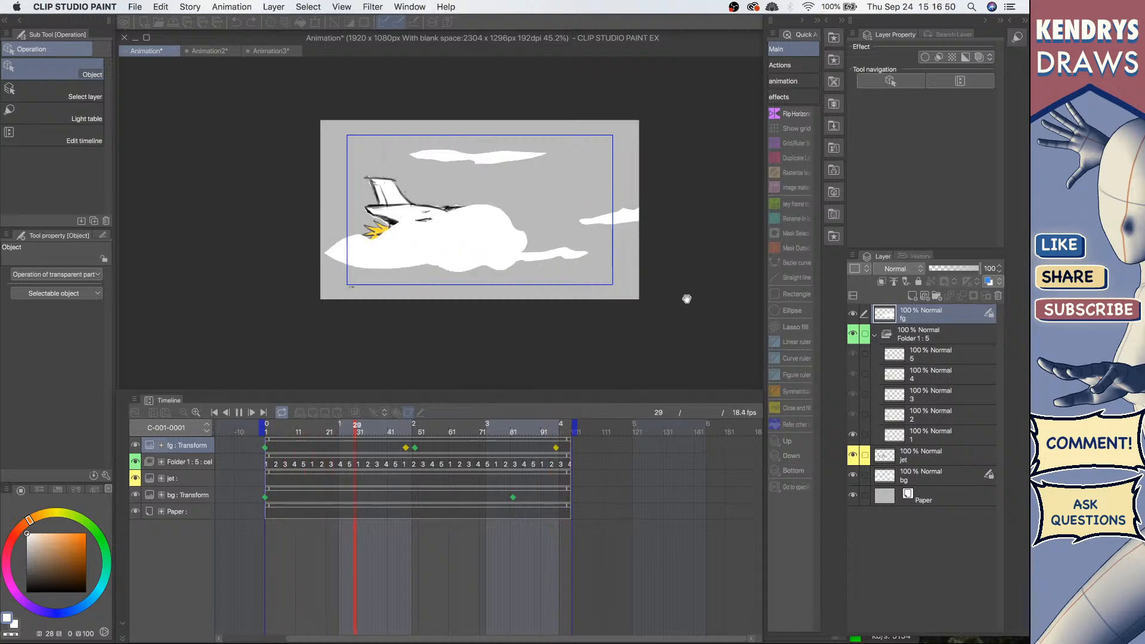
left_click(267, 499)
left_click(512, 498)
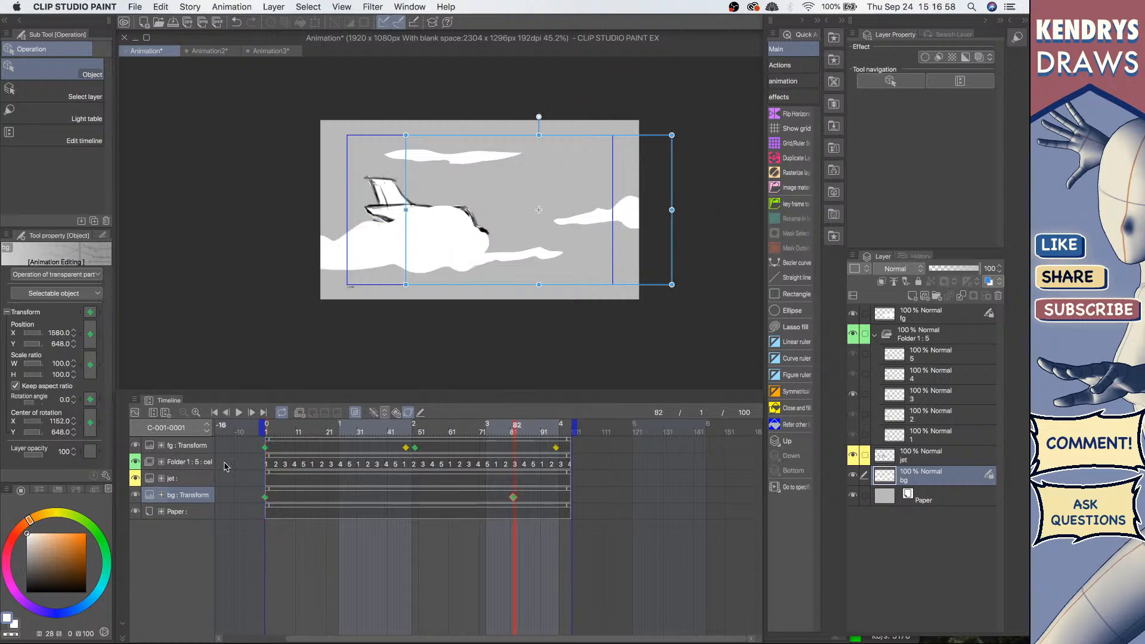
left_click(239, 412)
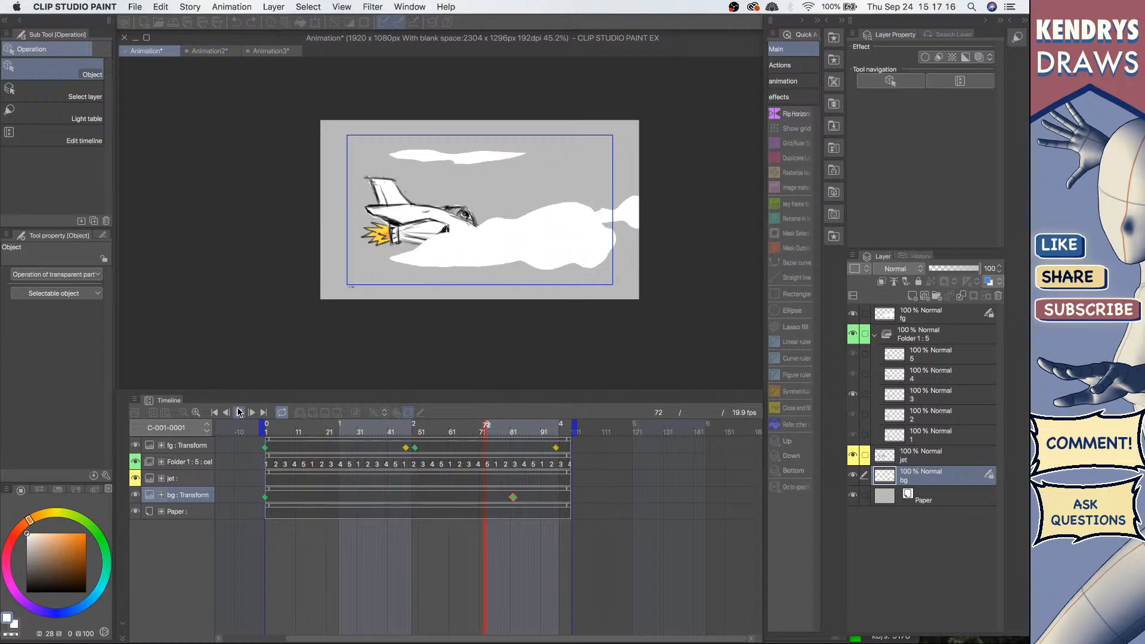
left_click(238, 412)
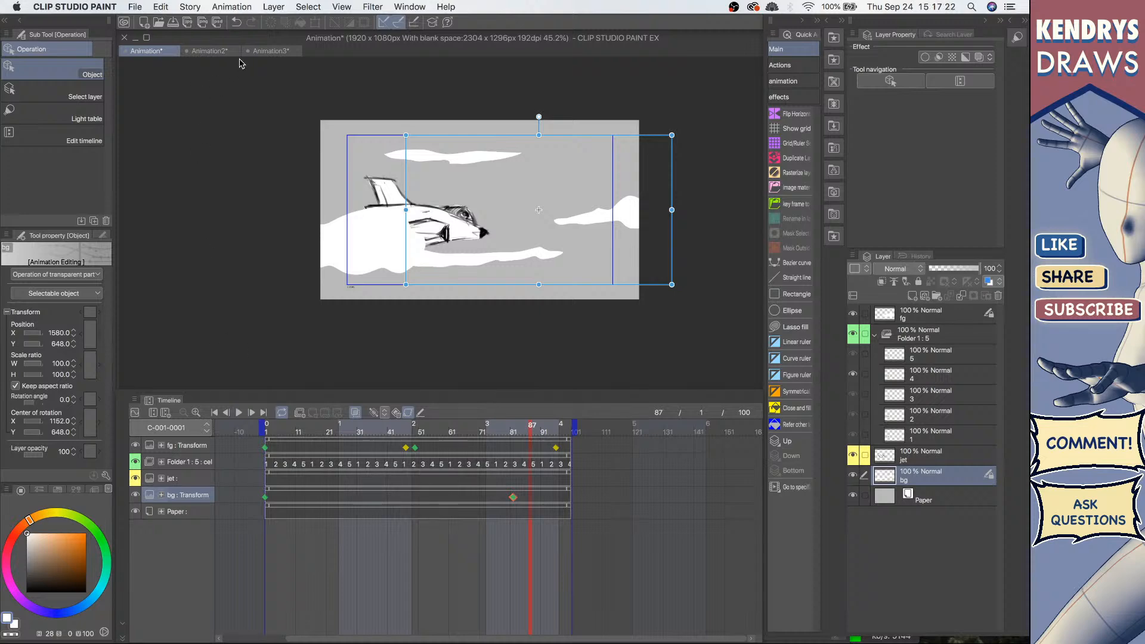
Step: Create a new Illustration document at 1920 x 1080 px and 200 dpi
left_click(136, 7)
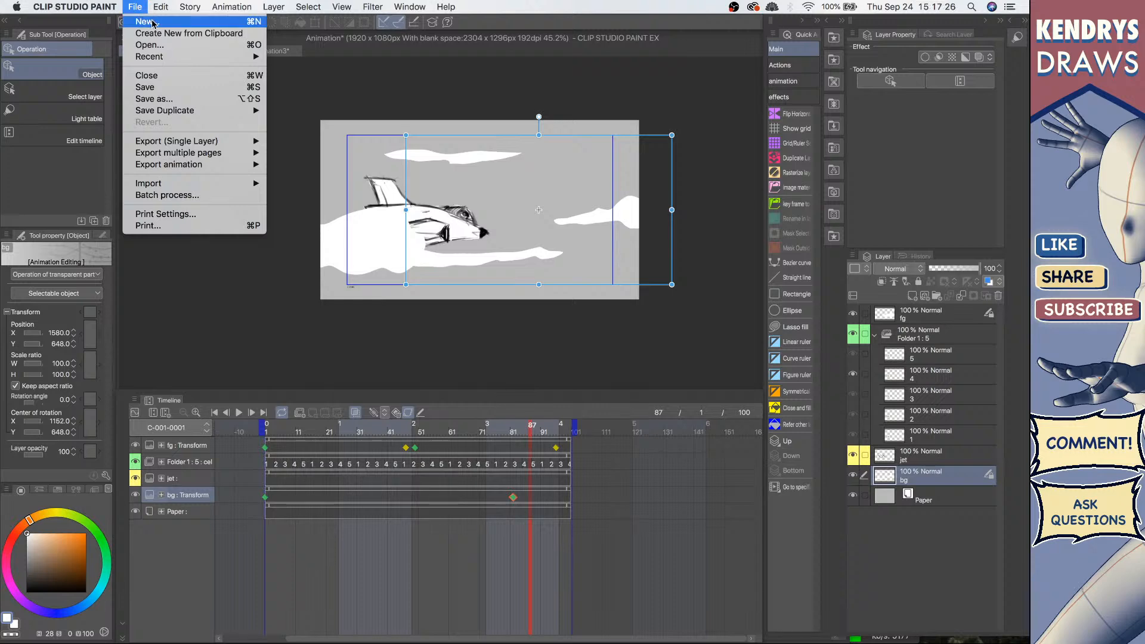
left_click(145, 22)
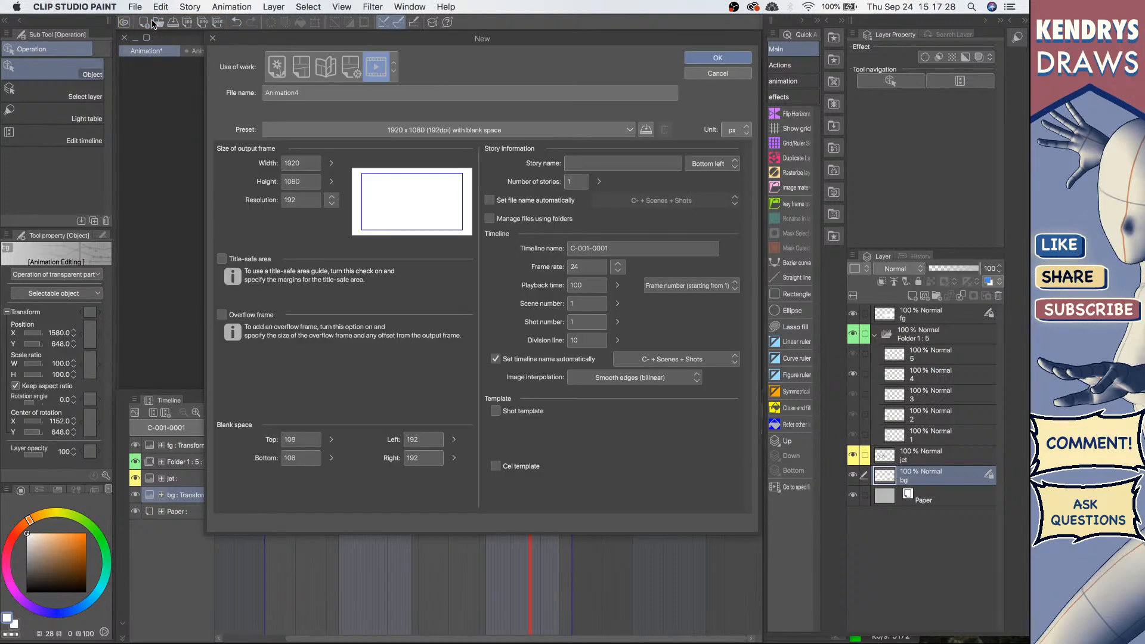
left_click(275, 66)
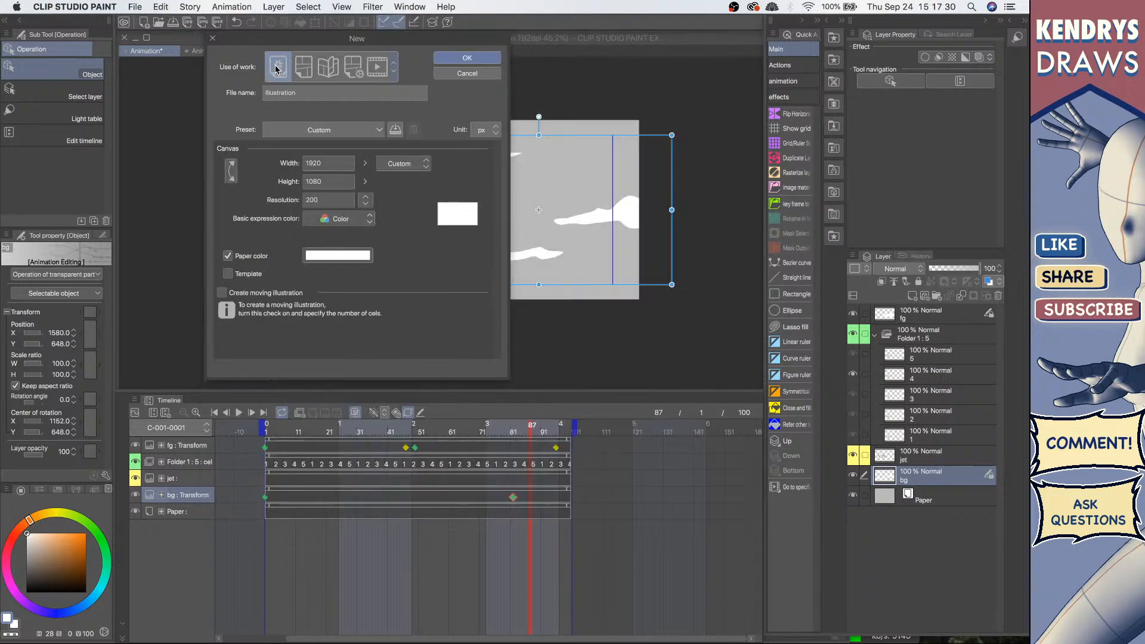
left_click(466, 58)
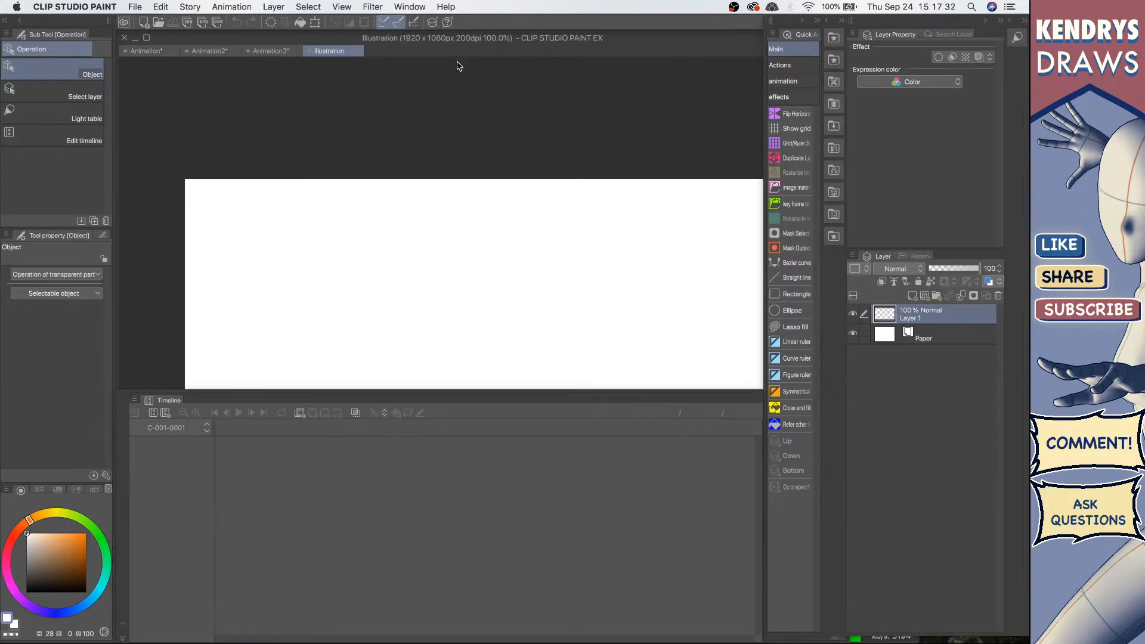
left_click(272, 51)
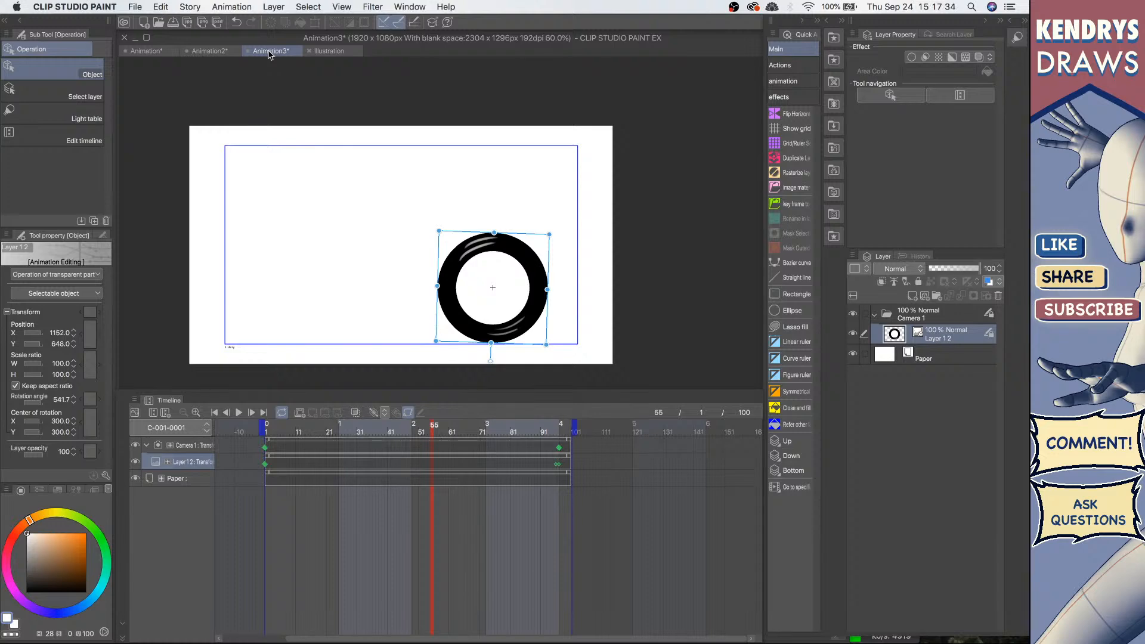
left_click(248, 52)
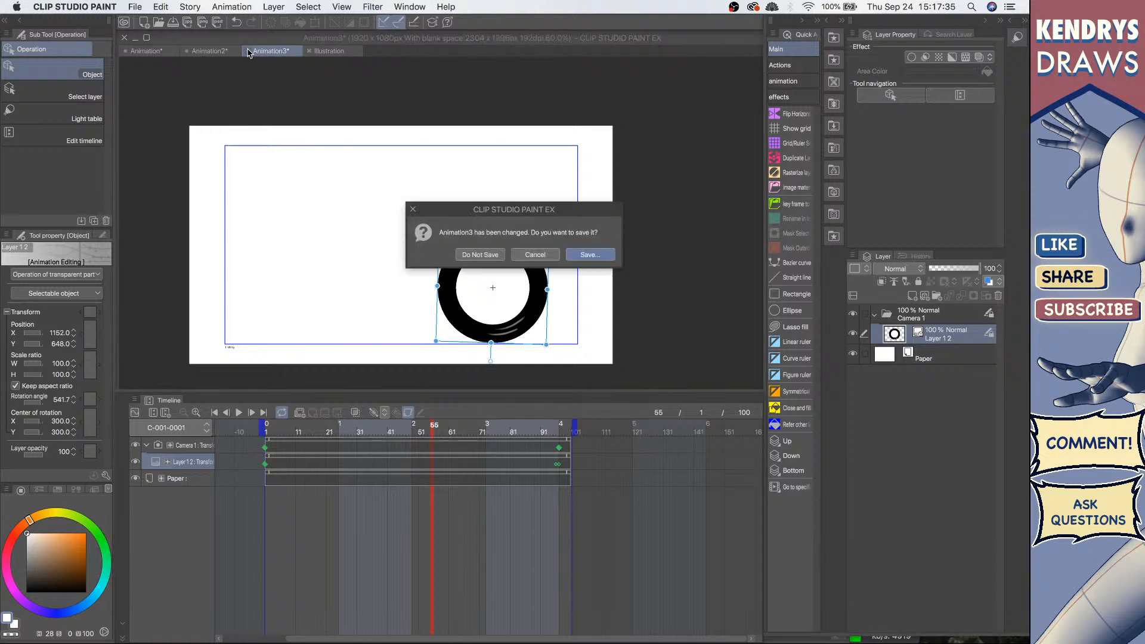
left_click(535, 255)
Step: Close the Animation2 document without saving its changes
left_click(190, 52)
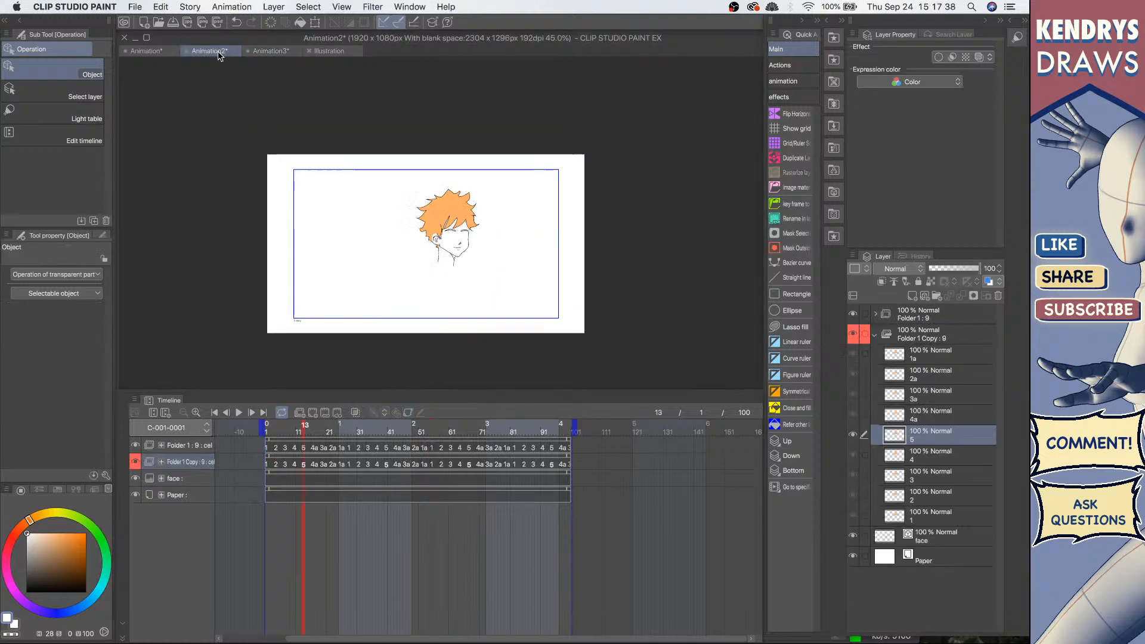
left_click(188, 52)
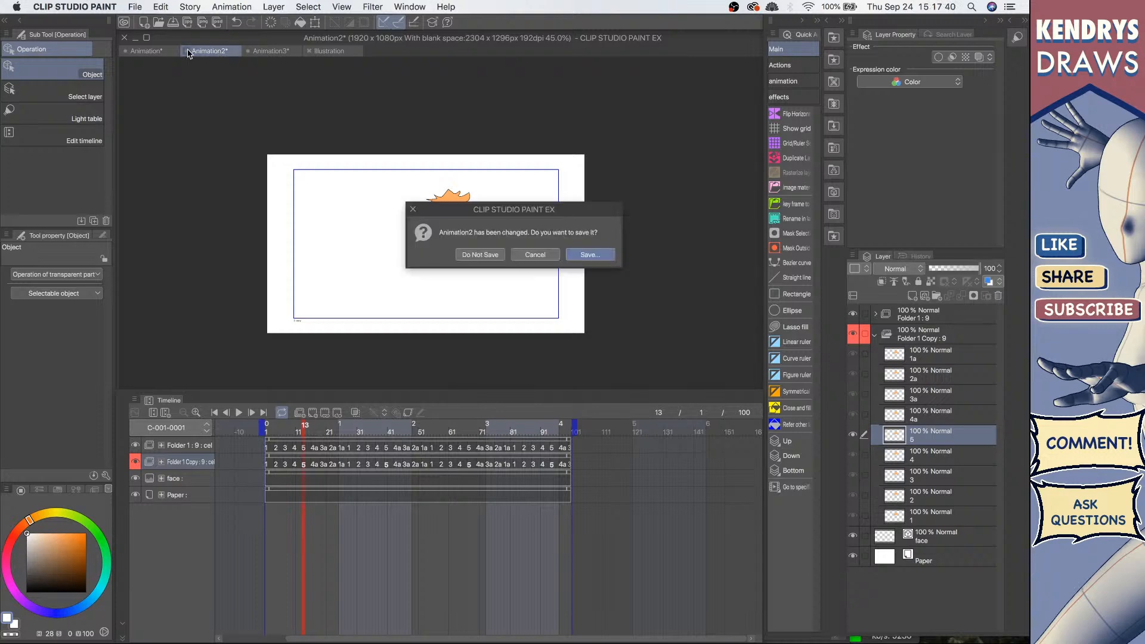
left_click(487, 257)
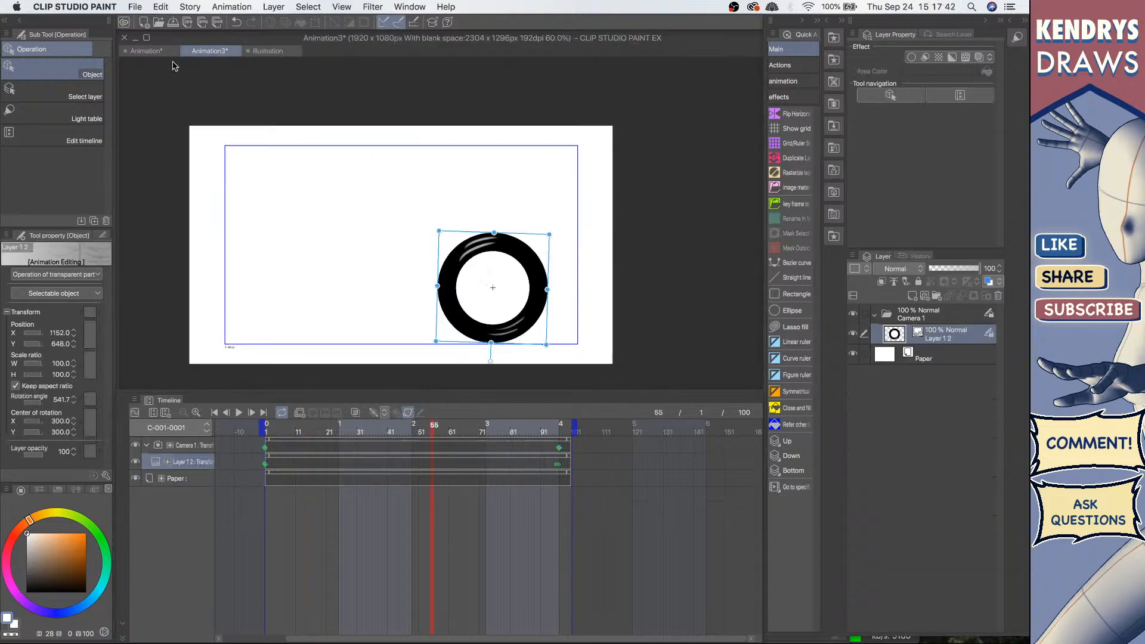
Step: Return to the Illustration document and collapse the timeline panel
left_click(157, 53)
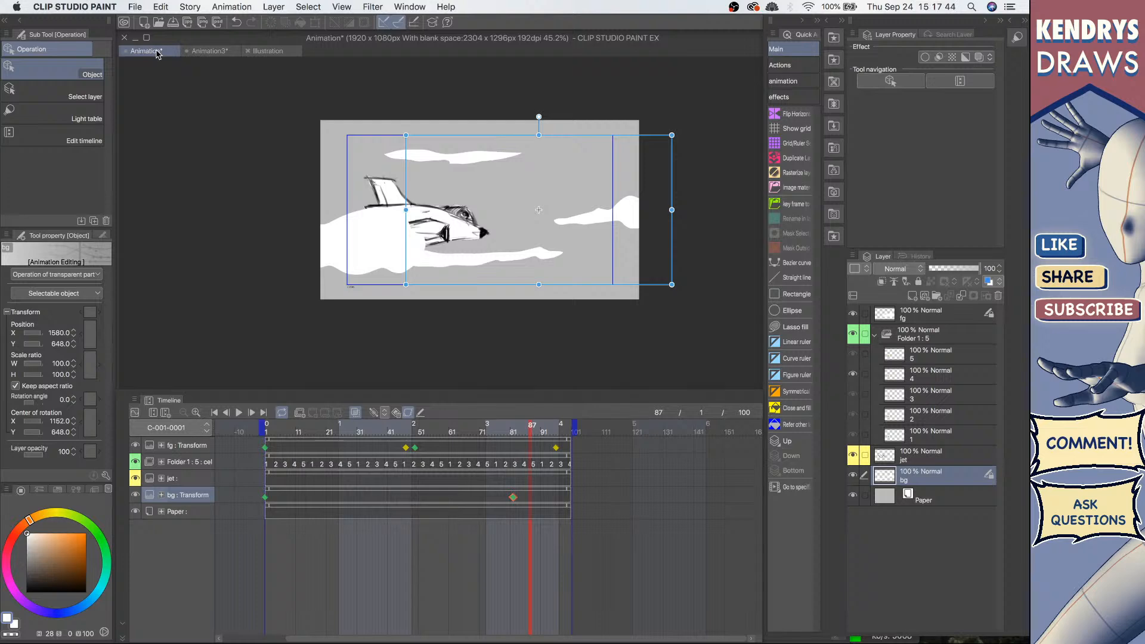
left_click(268, 50)
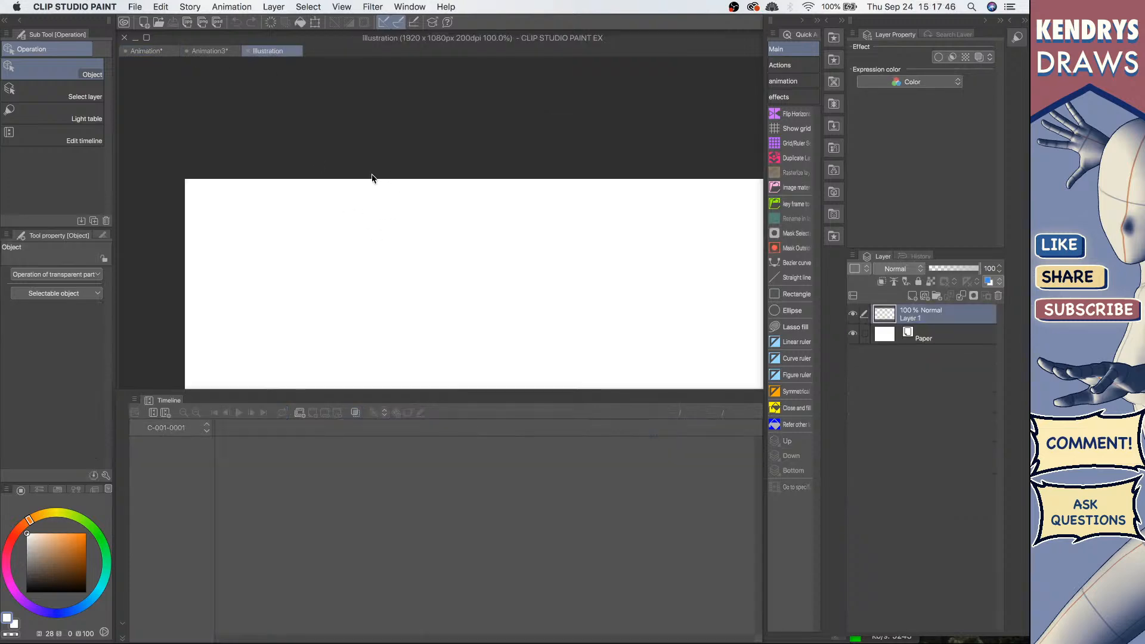
scroll(372, 178, "down", 4)
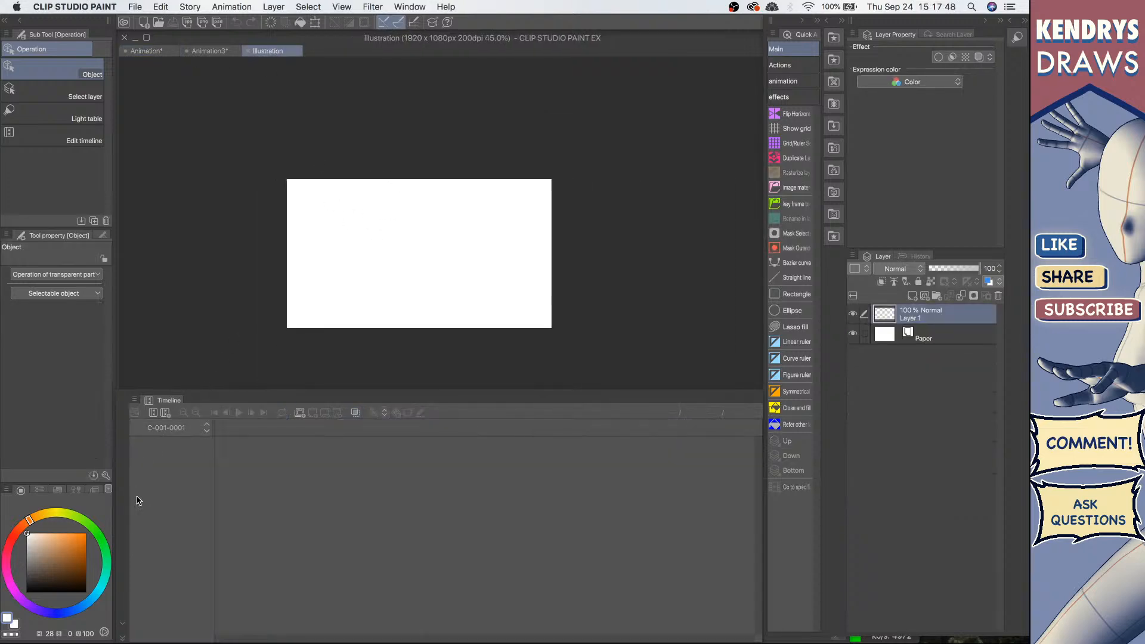
left_click(123, 624)
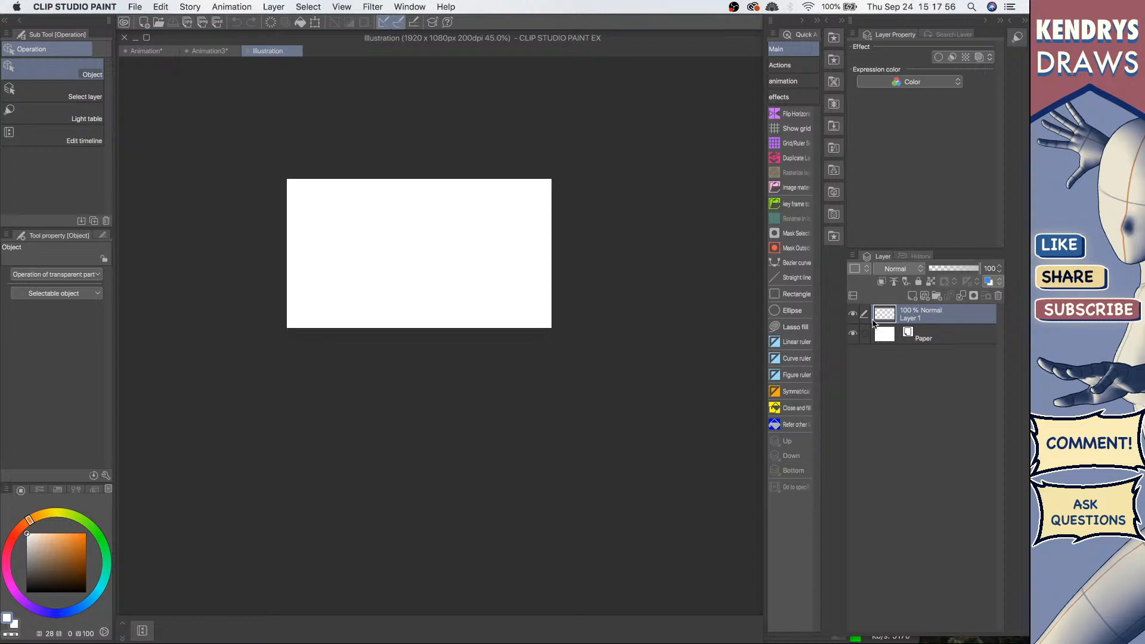
Step: Browse the 3D body type materials in the material palette
left_click_drag(427, 246, 567, 263)
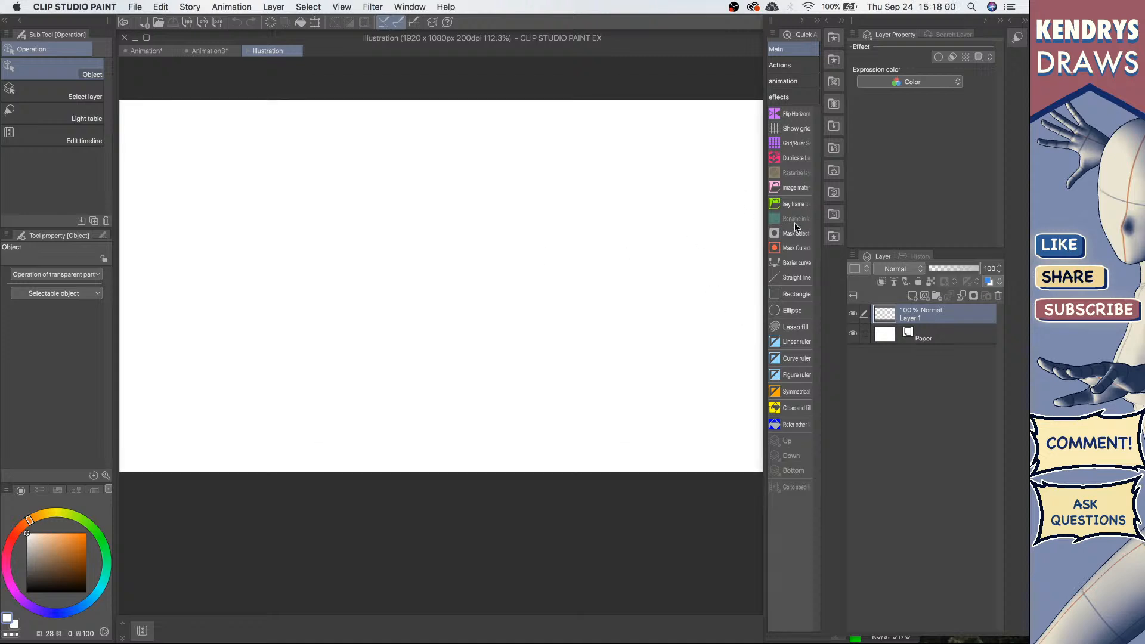
left_click(834, 147)
scroll(812, 280, "down", 10)
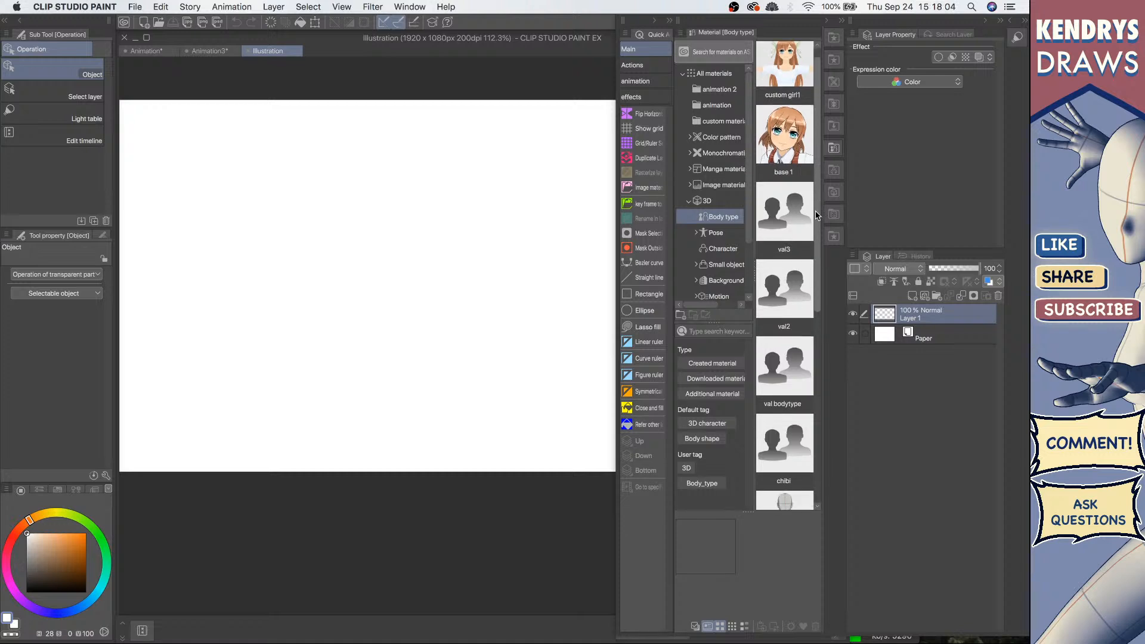
scroll(810, 351, "up", 10)
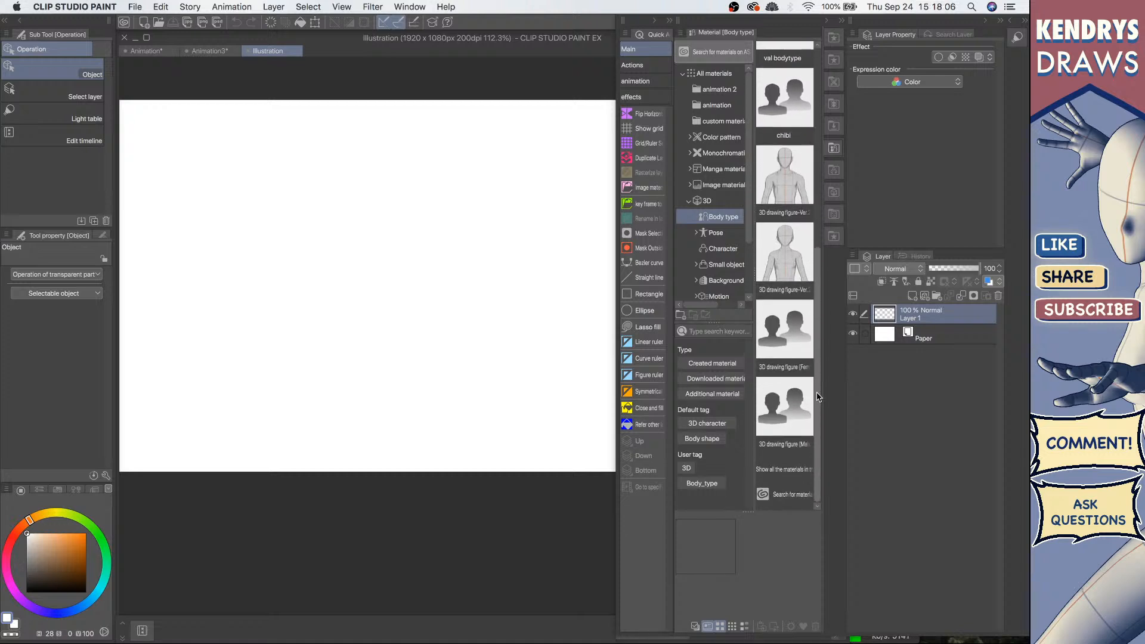
scroll(788, 310, "down", 5)
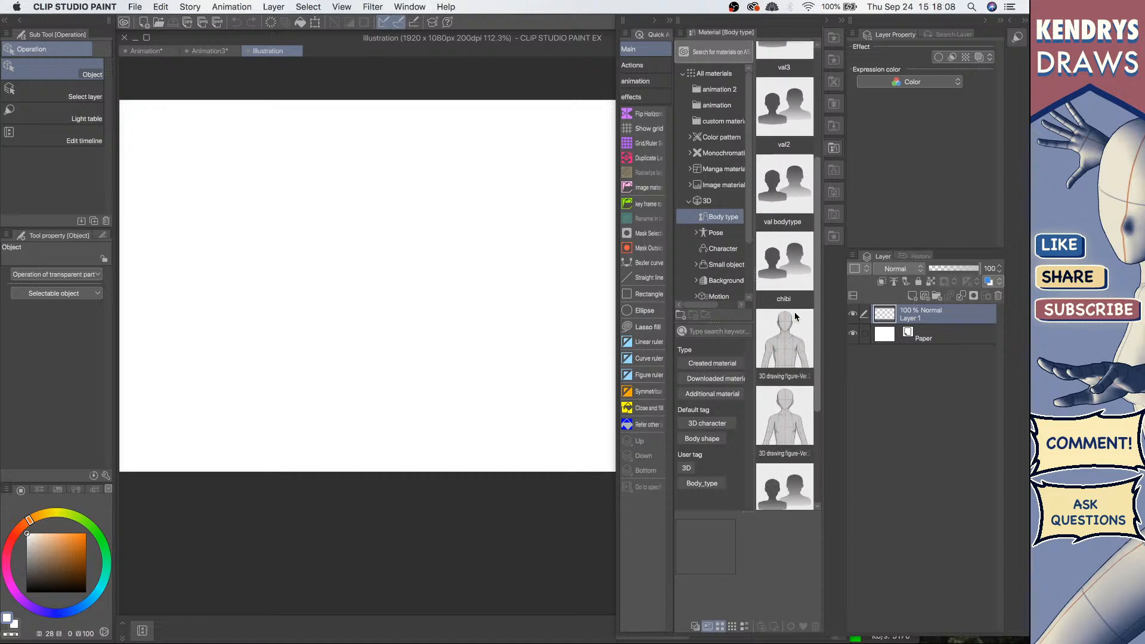
scroll(787, 310, "up", 5)
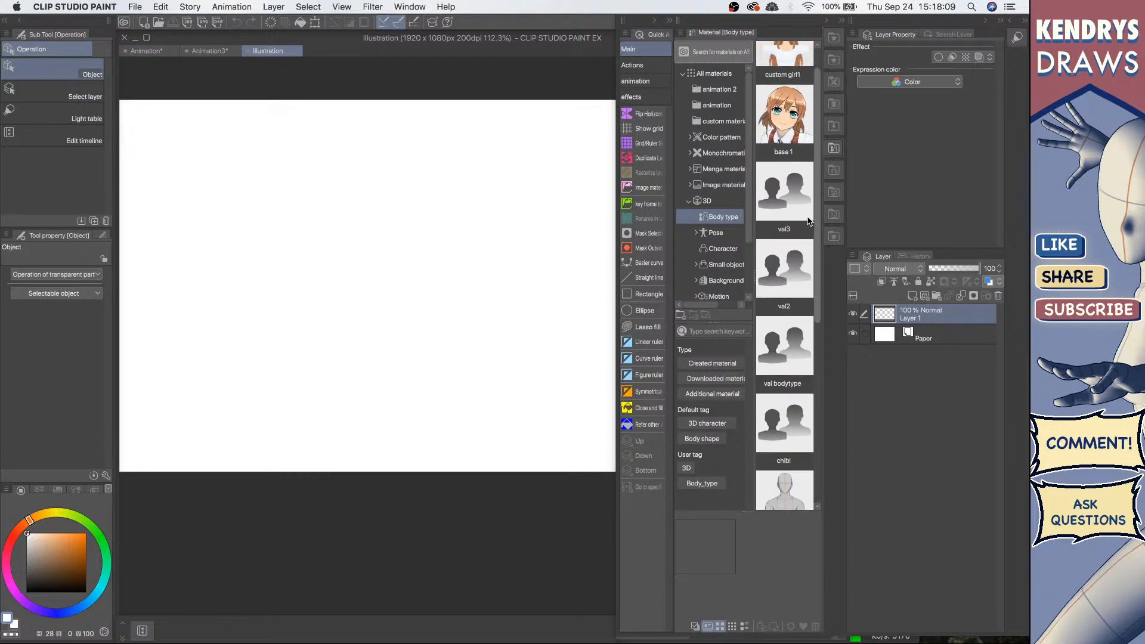
left_click(833, 148)
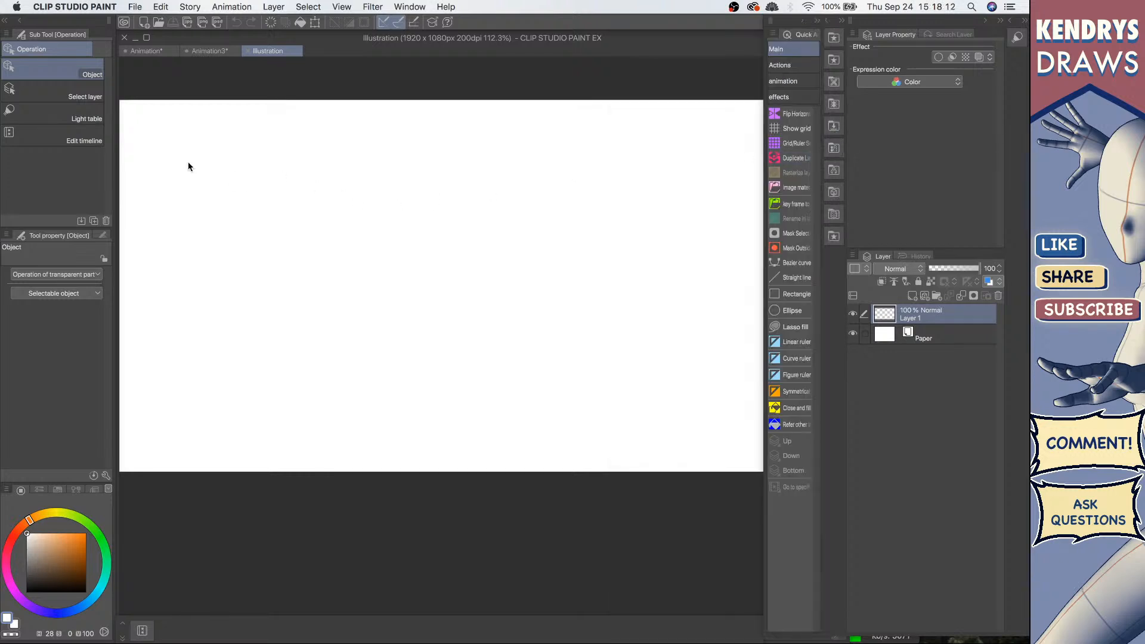
Step: Switch to CLIP STUDIO MODELER and start creating a new 3D character
mouse_move(2, 235)
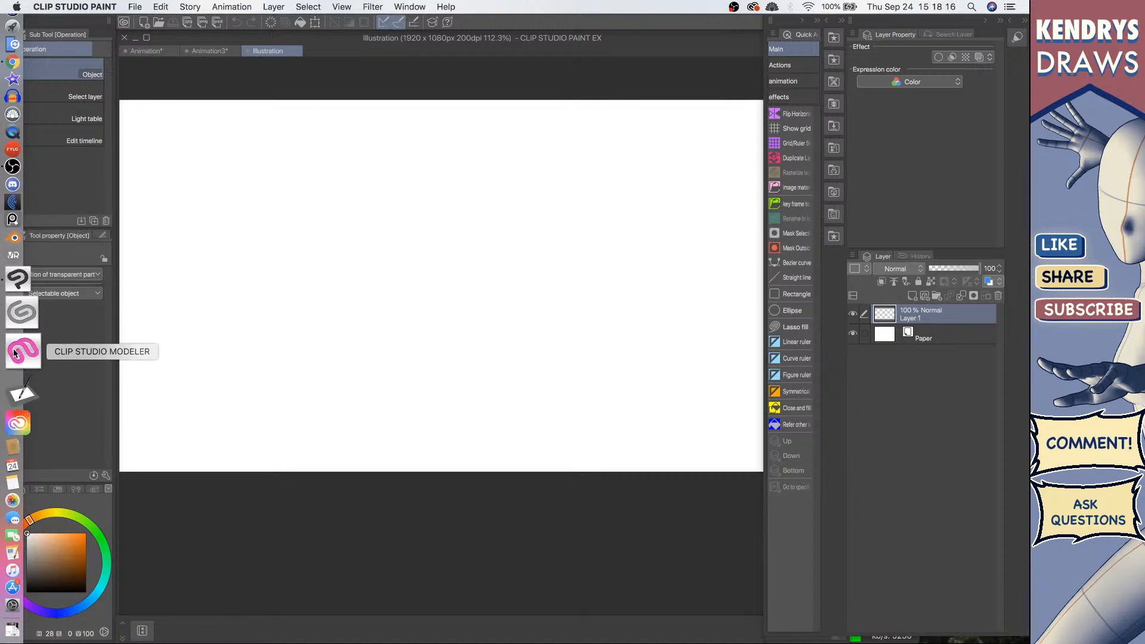
left_click(14, 353)
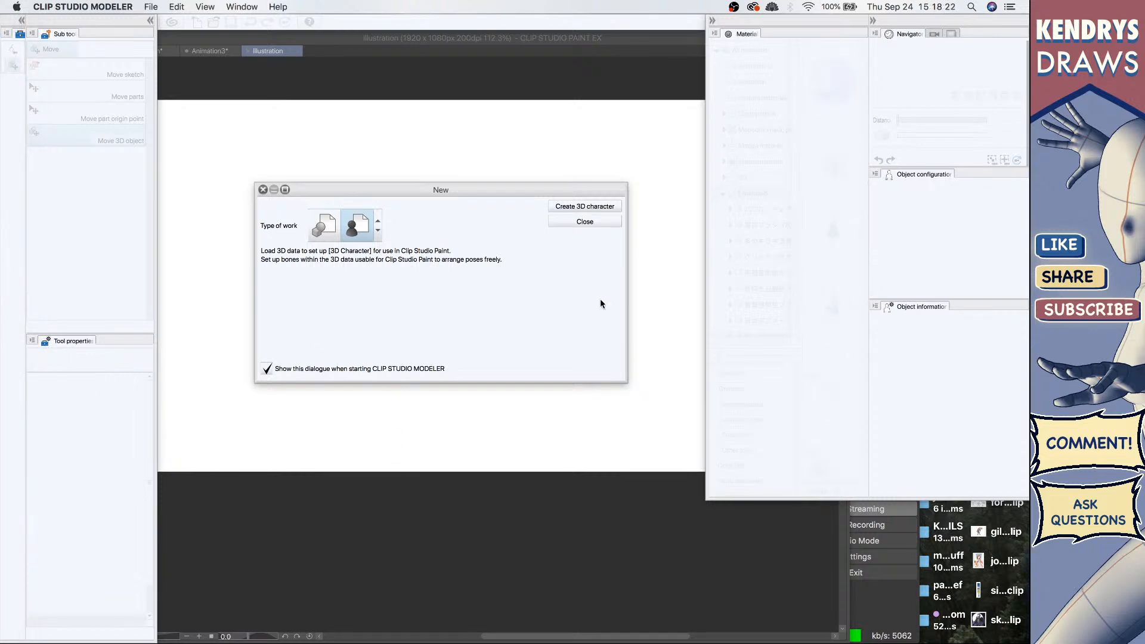
left_click(584, 207)
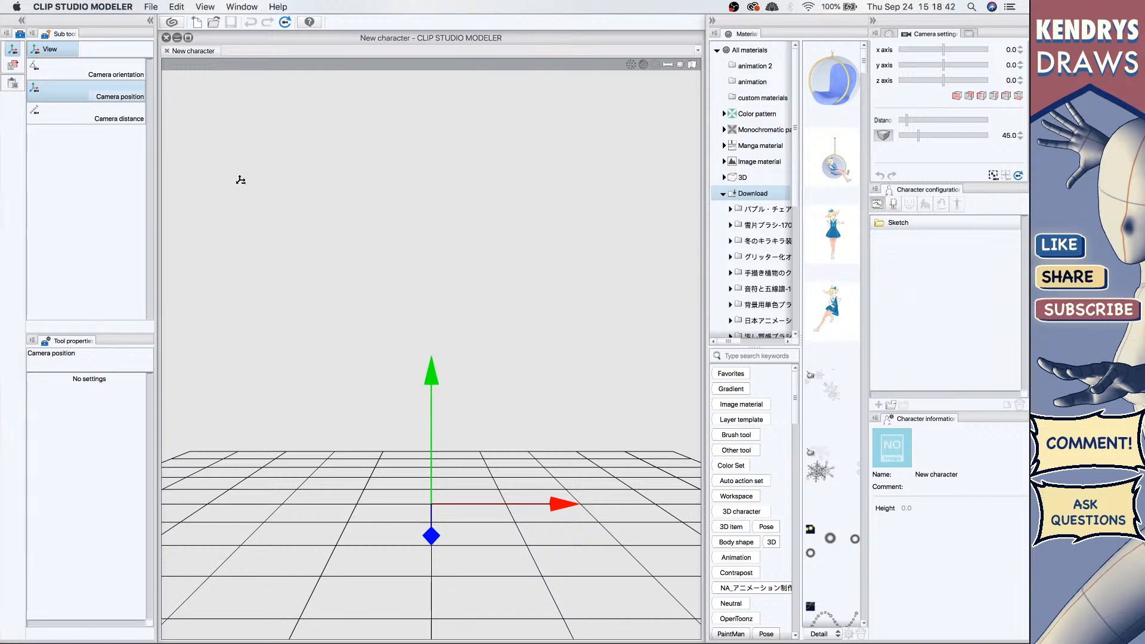
Step: Load the School girl A-Ver.3 character from the 3D Character materials into a new character document
mouse_move(8, 281)
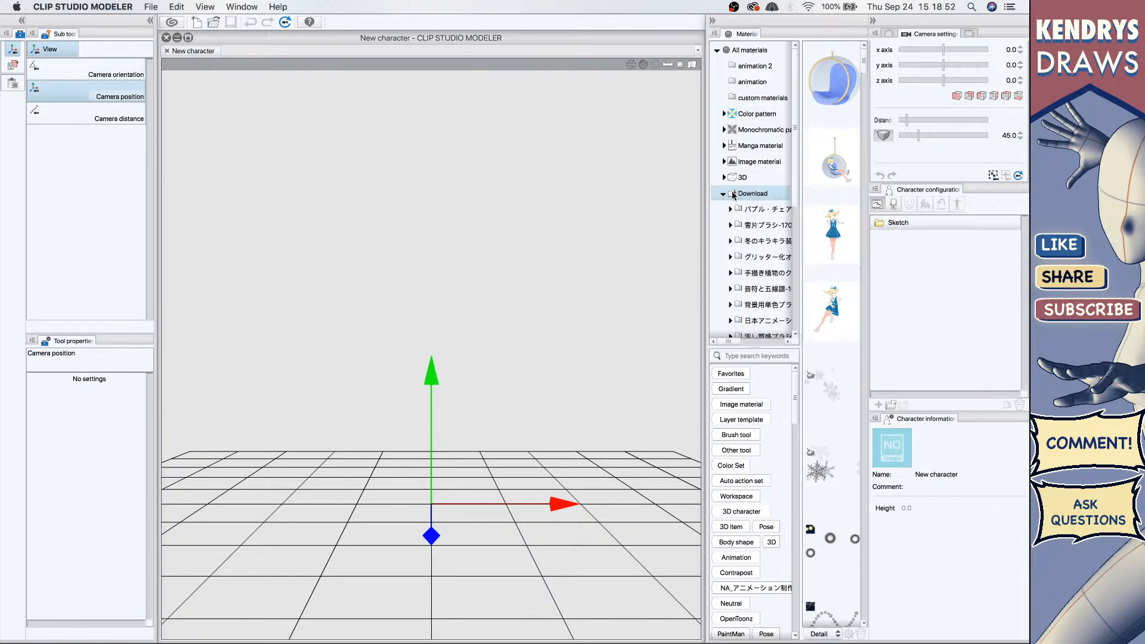
left_click(754, 176)
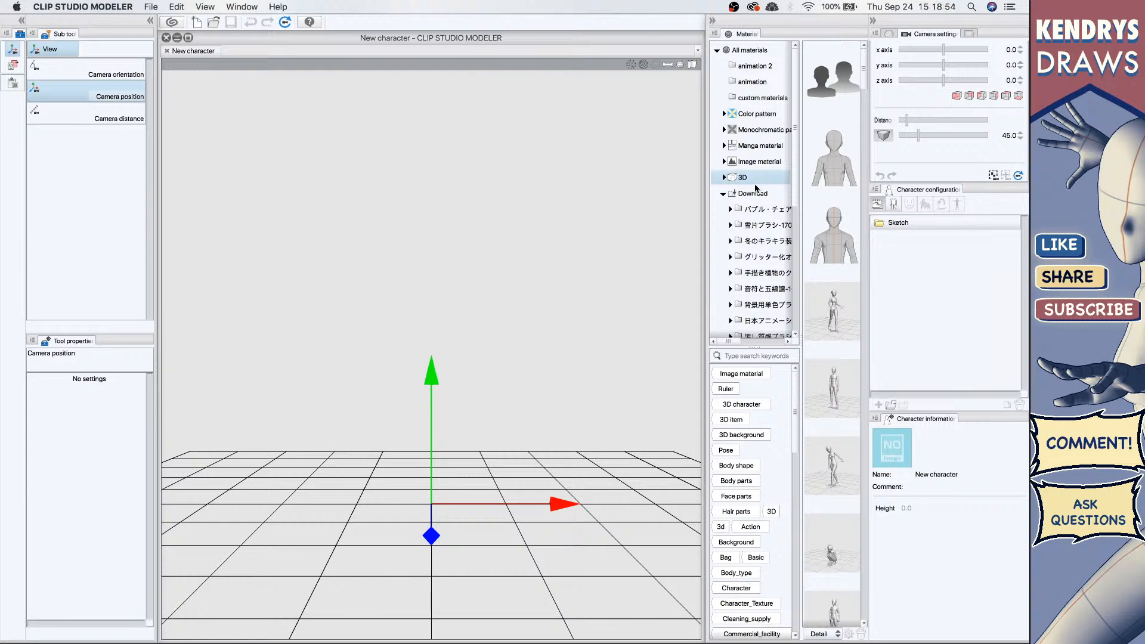
left_click(754, 190)
left_click(722, 177)
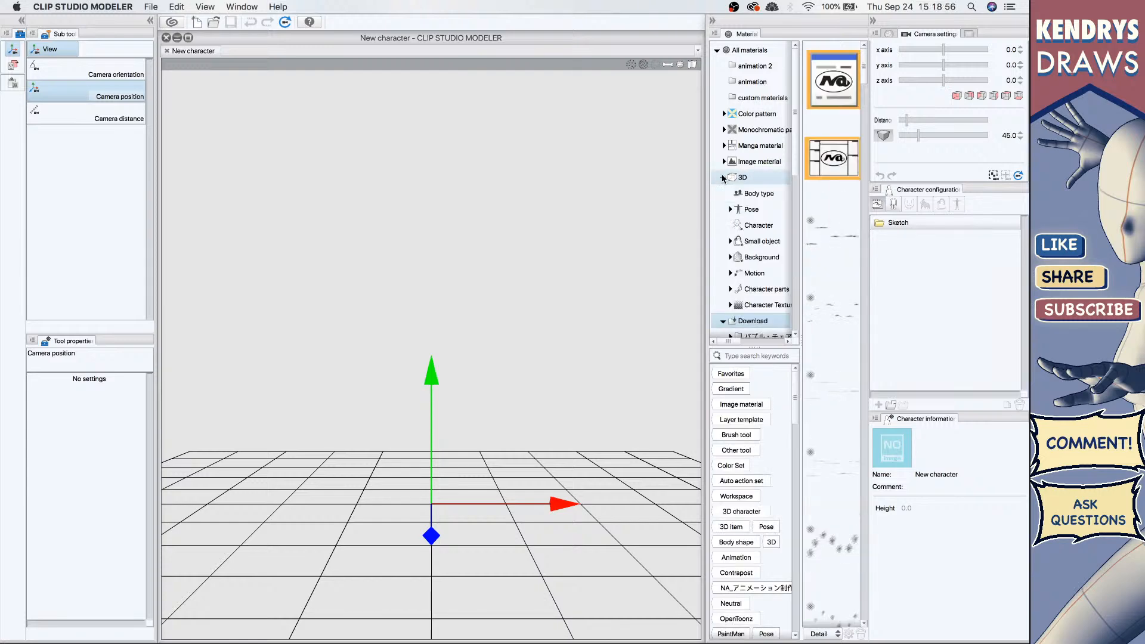
left_click(756, 225)
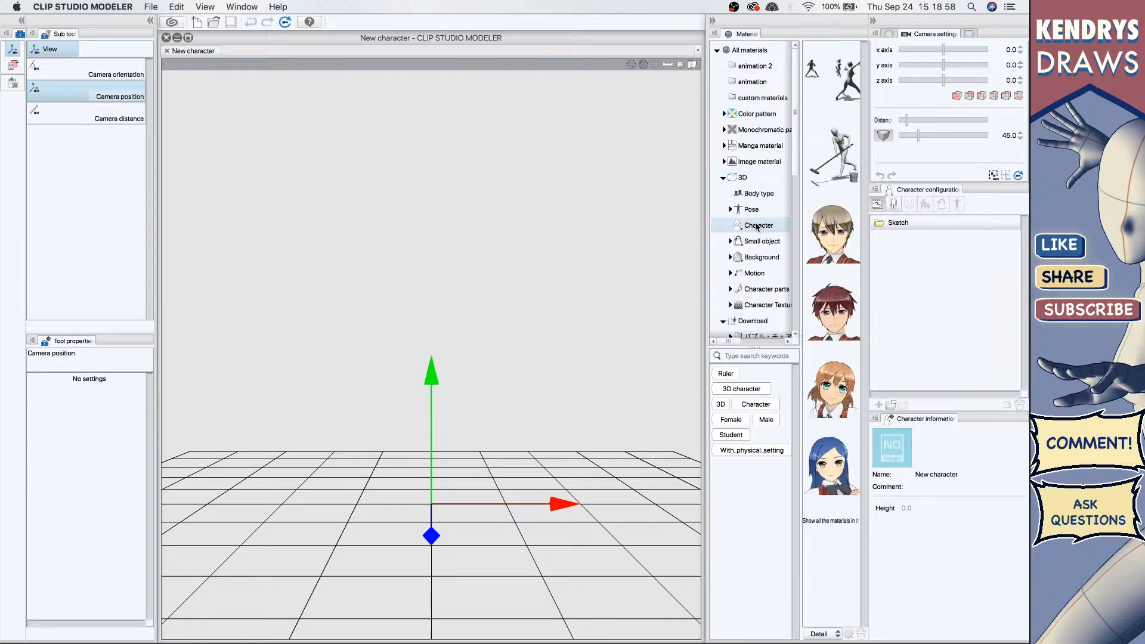
left_click(833, 240)
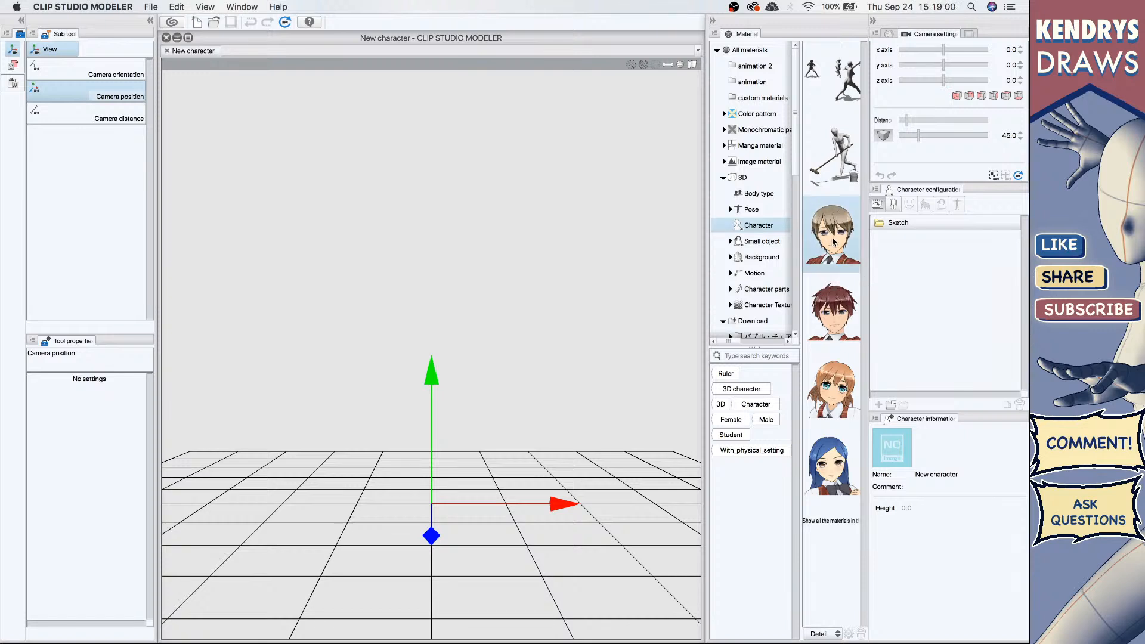
mouse_move(834, 240)
left_mouse_down()
mouse_move(496, 334)
mouse_move(838, 241)
left_mouse_up()
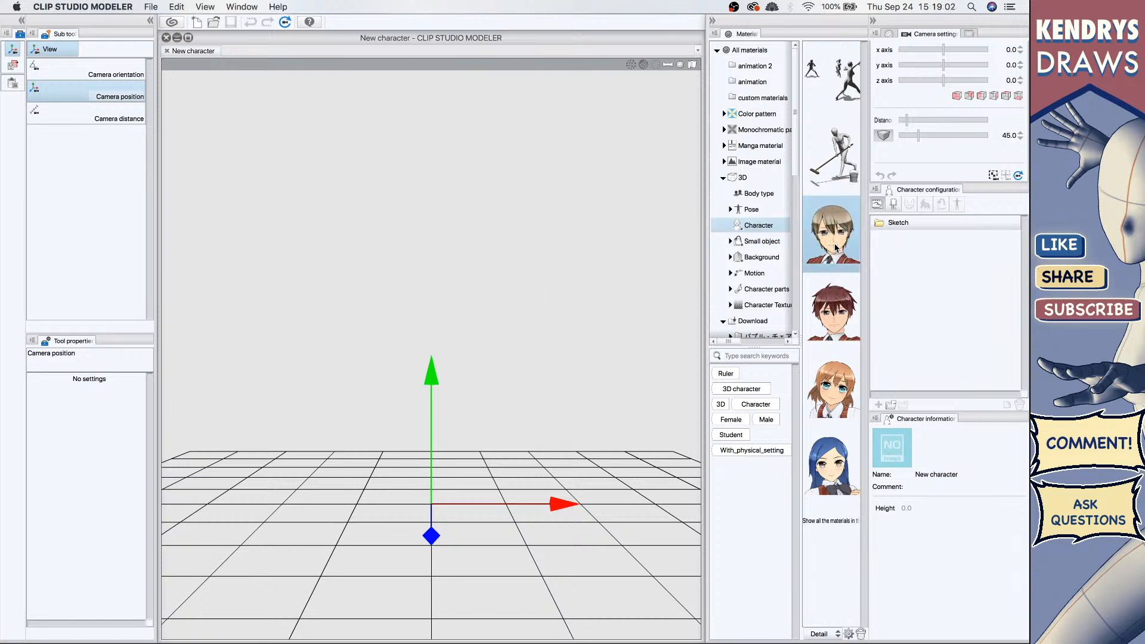
left_click(840, 394)
left_click_drag(493, 392, 465, 384)
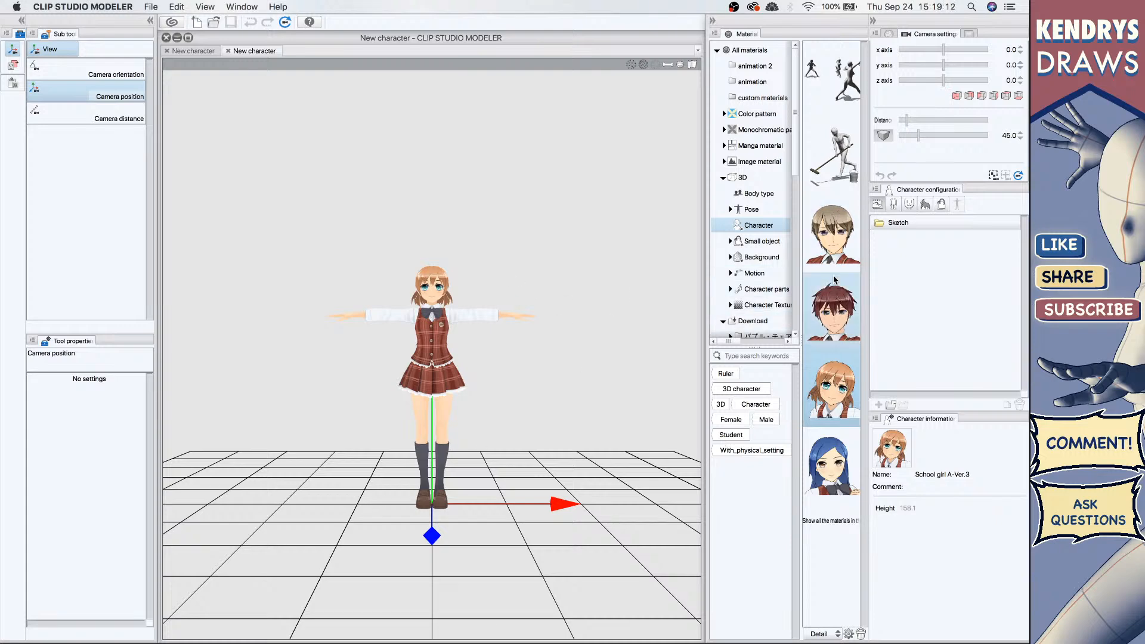
Step: Collapse the material palette and zoom the camera in closer on the character
left_click(711, 23)
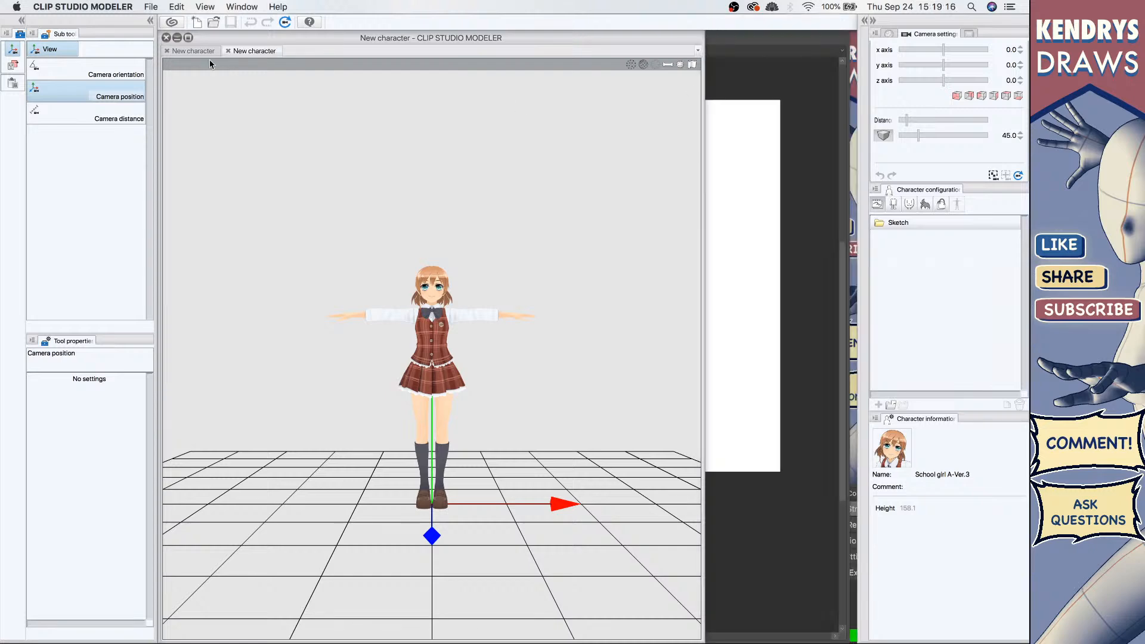
left_click(188, 38)
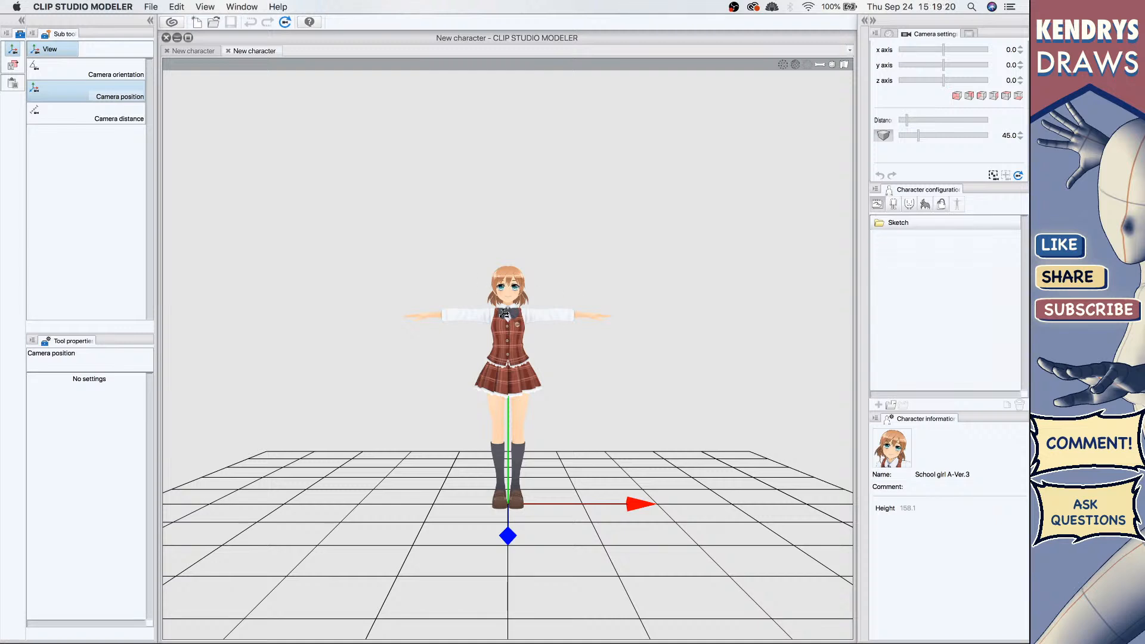
left_click_drag(512, 296, 481, 353)
left_click(122, 120)
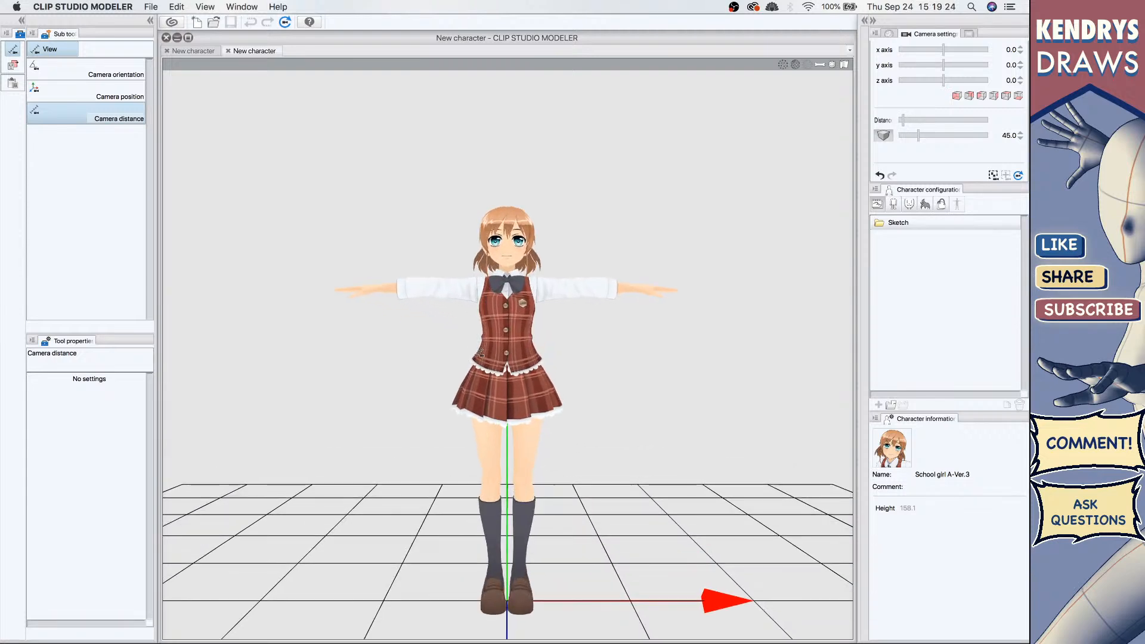
left_click(897, 455)
left_click(202, 97)
Step: Browse the character's face configuration and the 3D material categories for small objects, motion, pose and characters
left_click(910, 204)
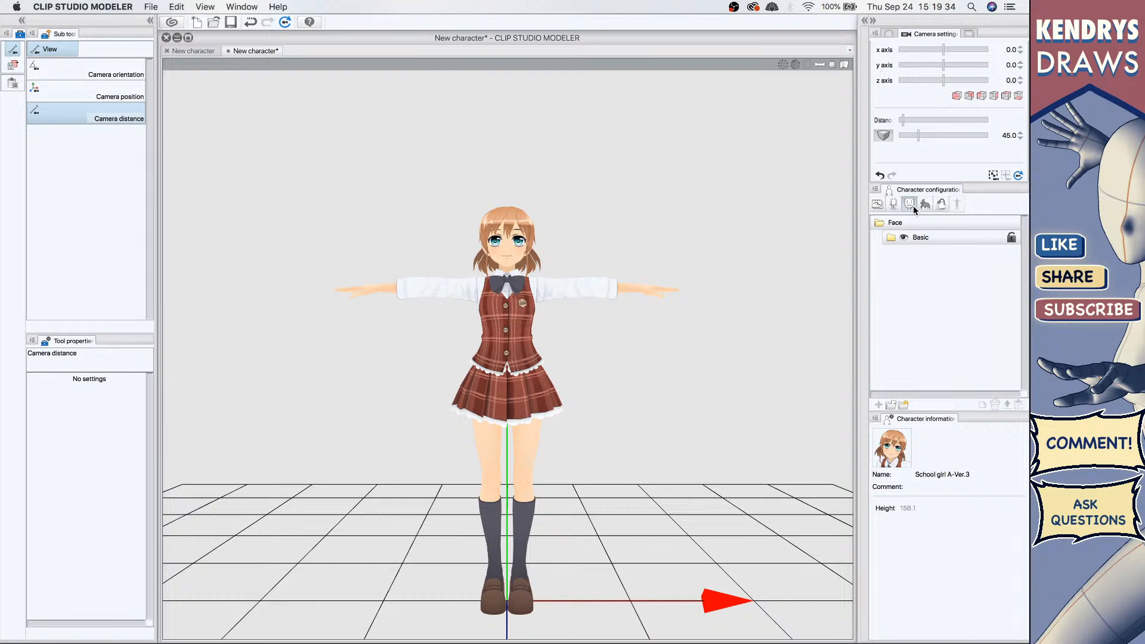
left_click(877, 204)
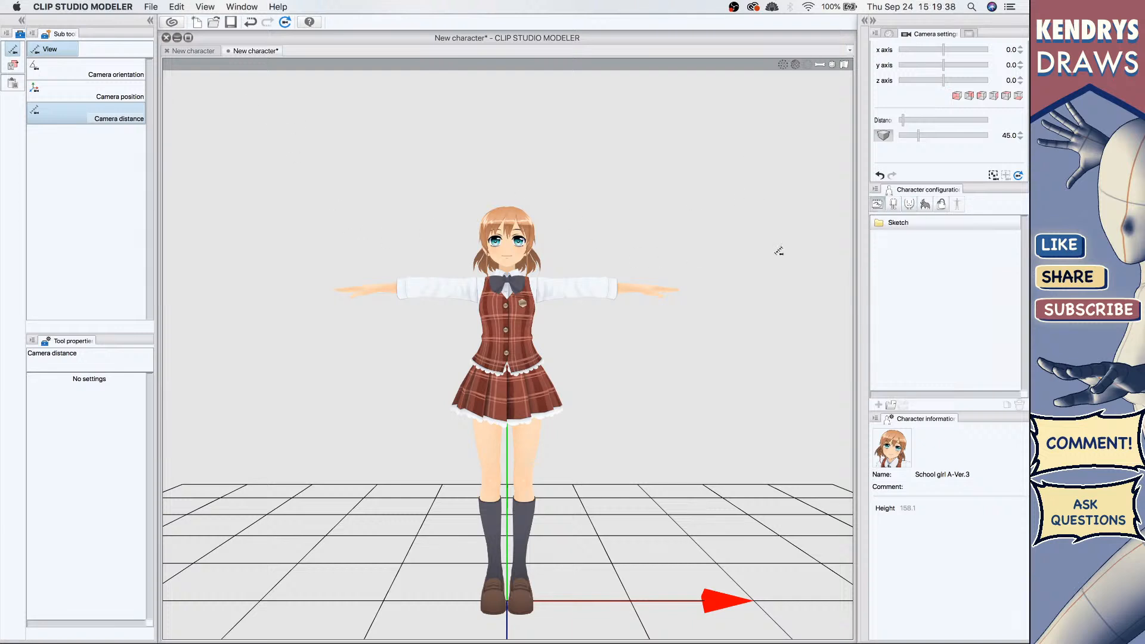
left_click(865, 20)
left_click(762, 241)
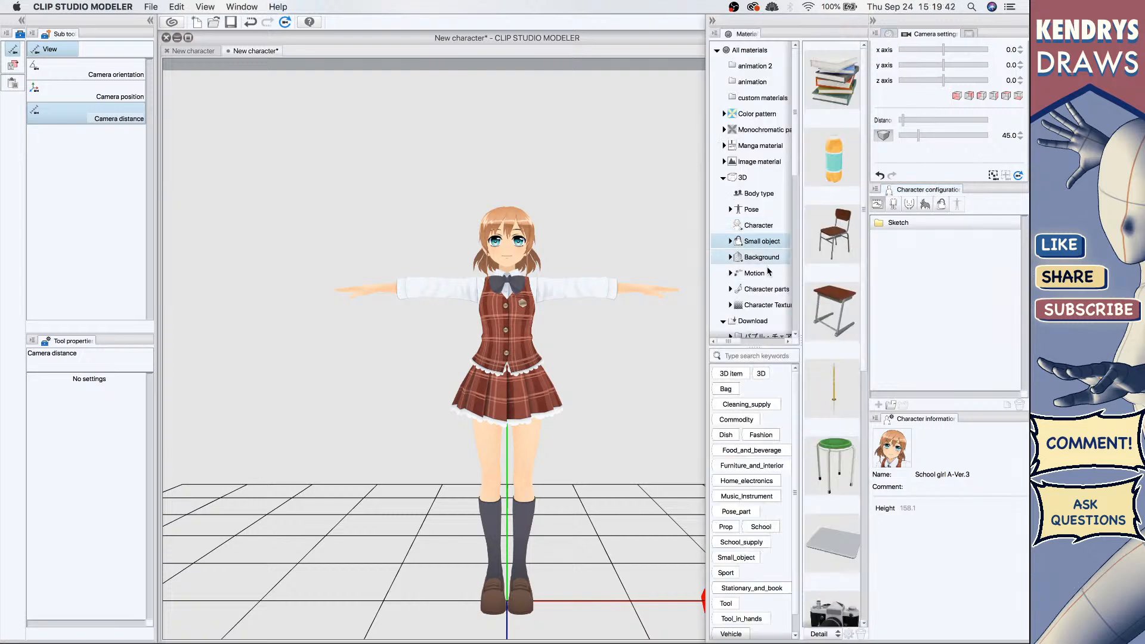
left_click(768, 271)
left_click(765, 225)
left_click(766, 211)
left_click(763, 226)
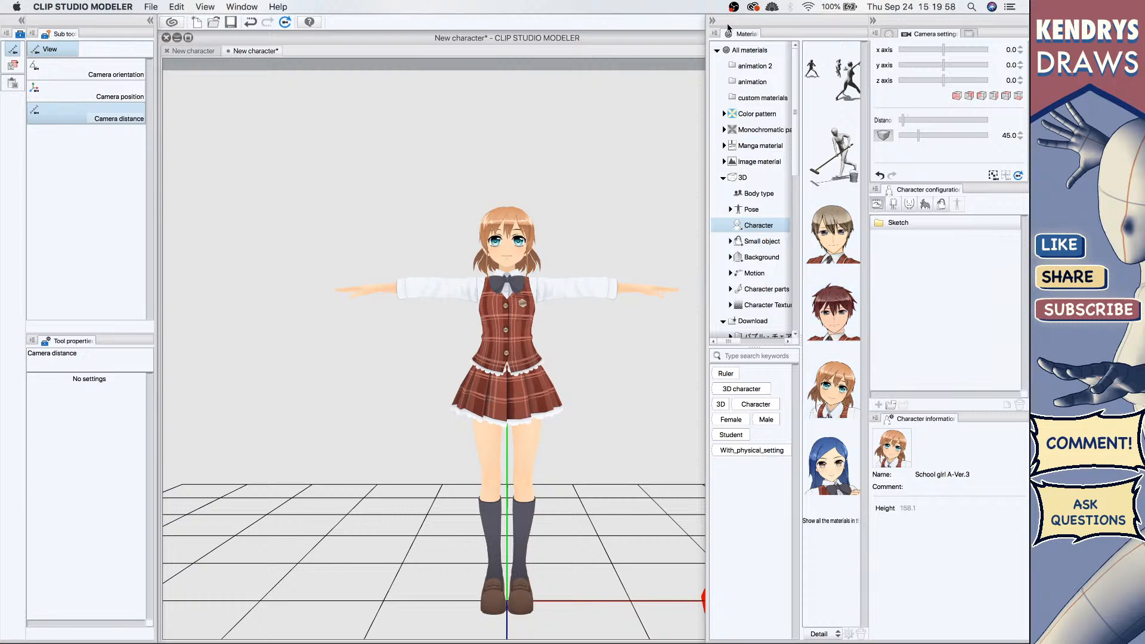
left_click(712, 21)
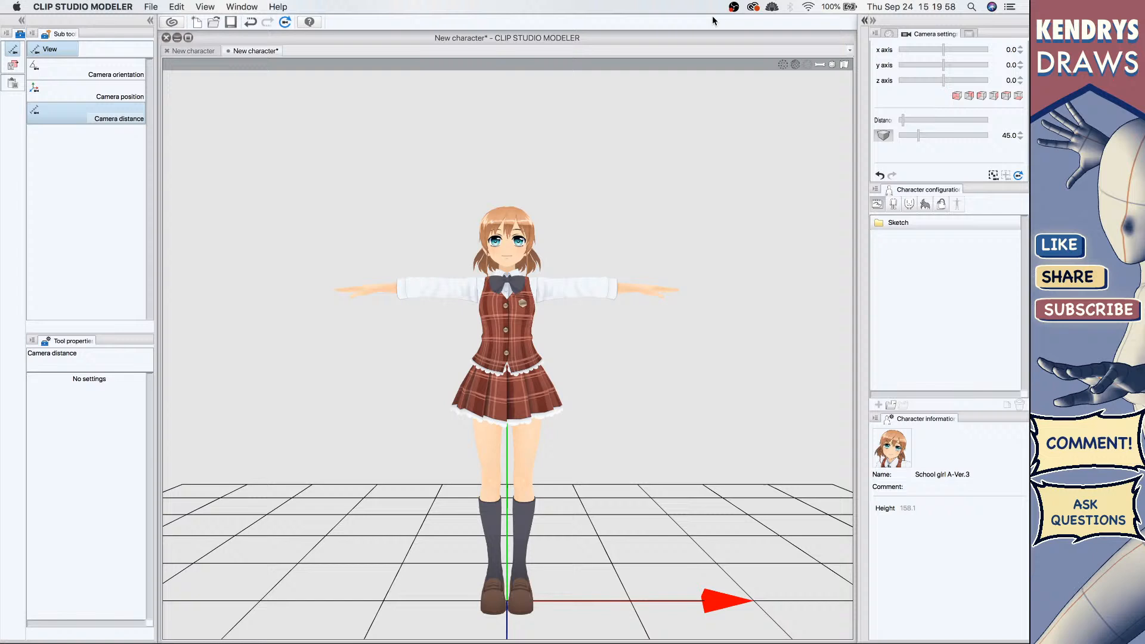
Step: Try to add a male face from the Face dialog to the character's Basic face set
left_click(909, 204)
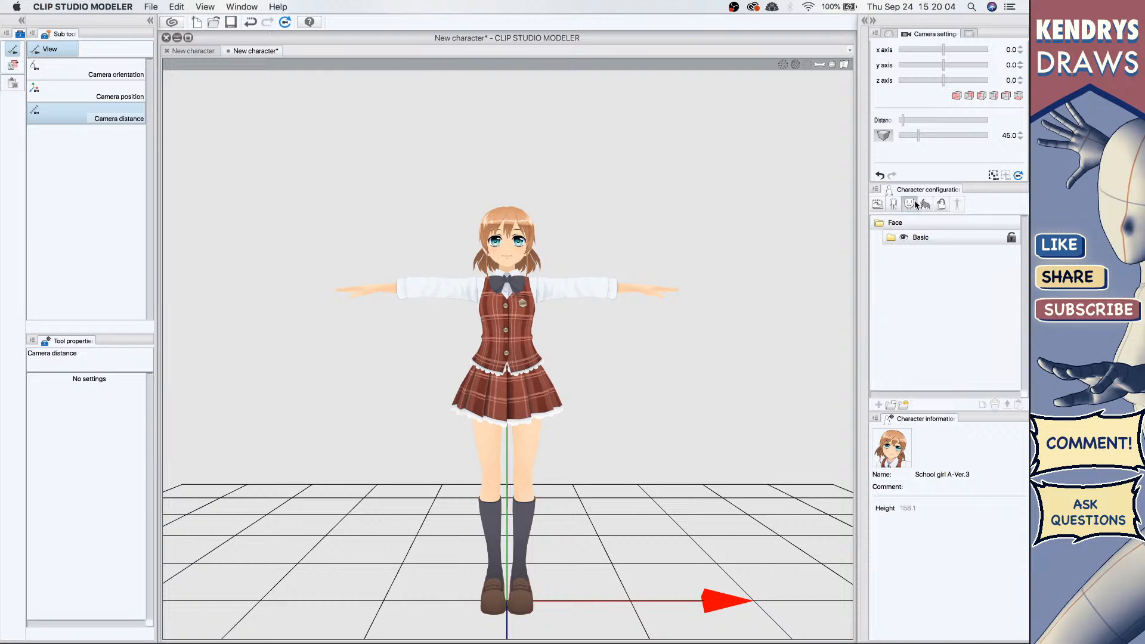
left_click(891, 238)
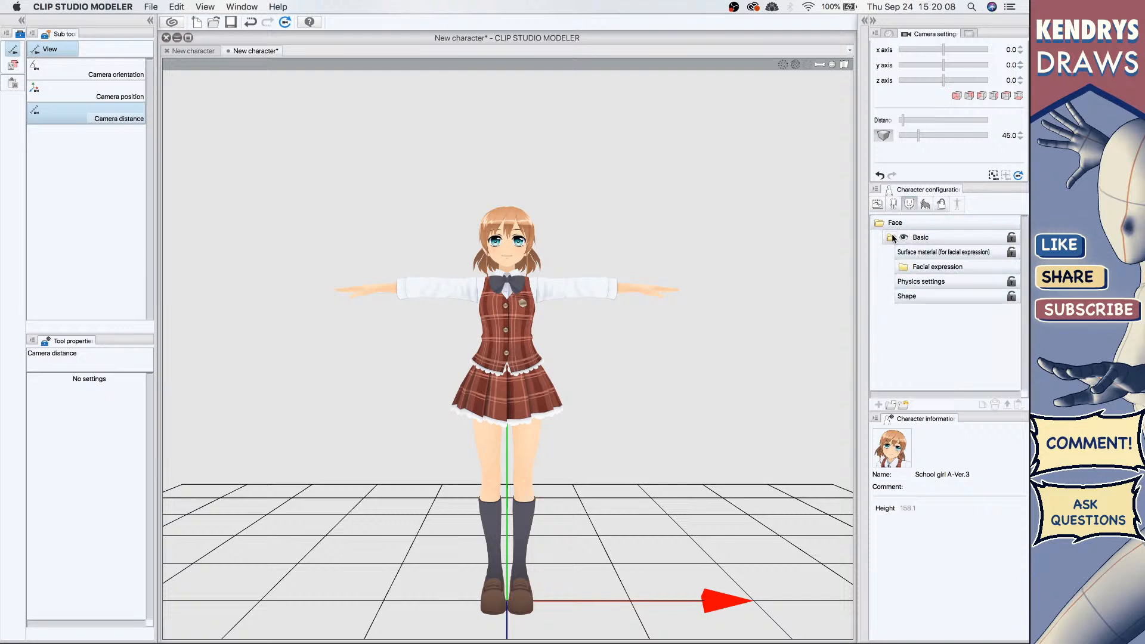
left_click(902, 405)
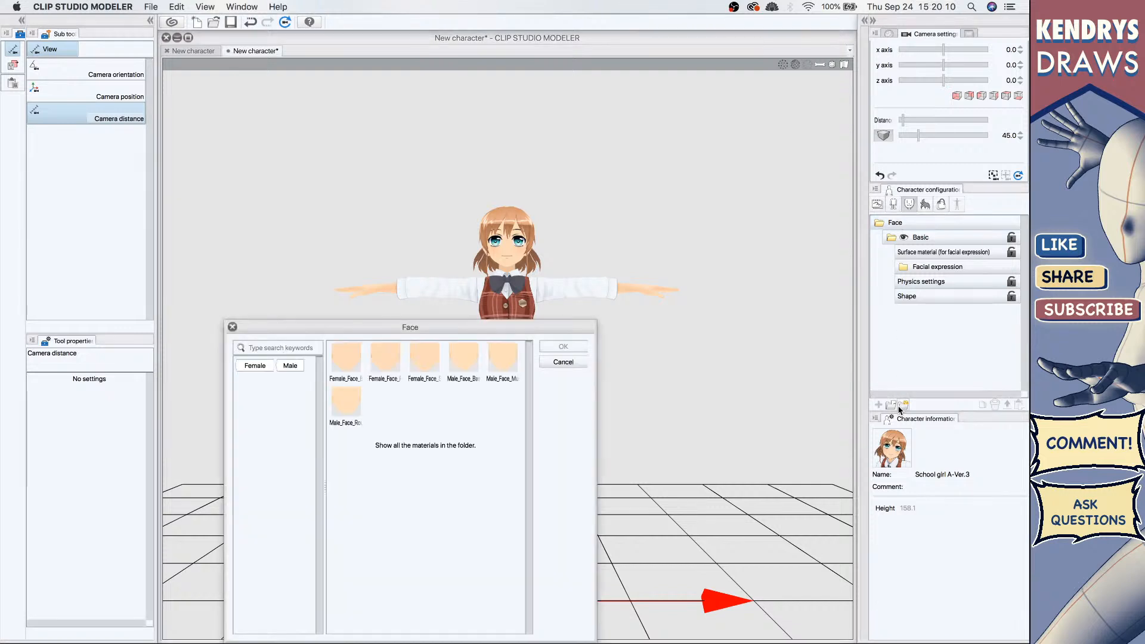
left_click(425, 365)
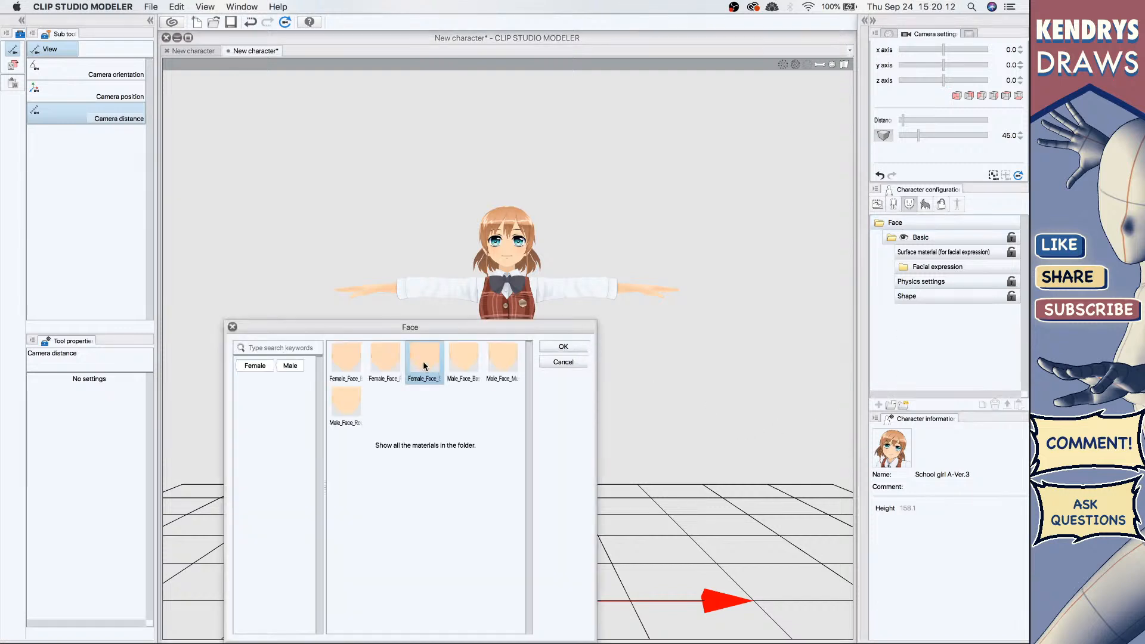
left_click(463, 359)
left_click(562, 347)
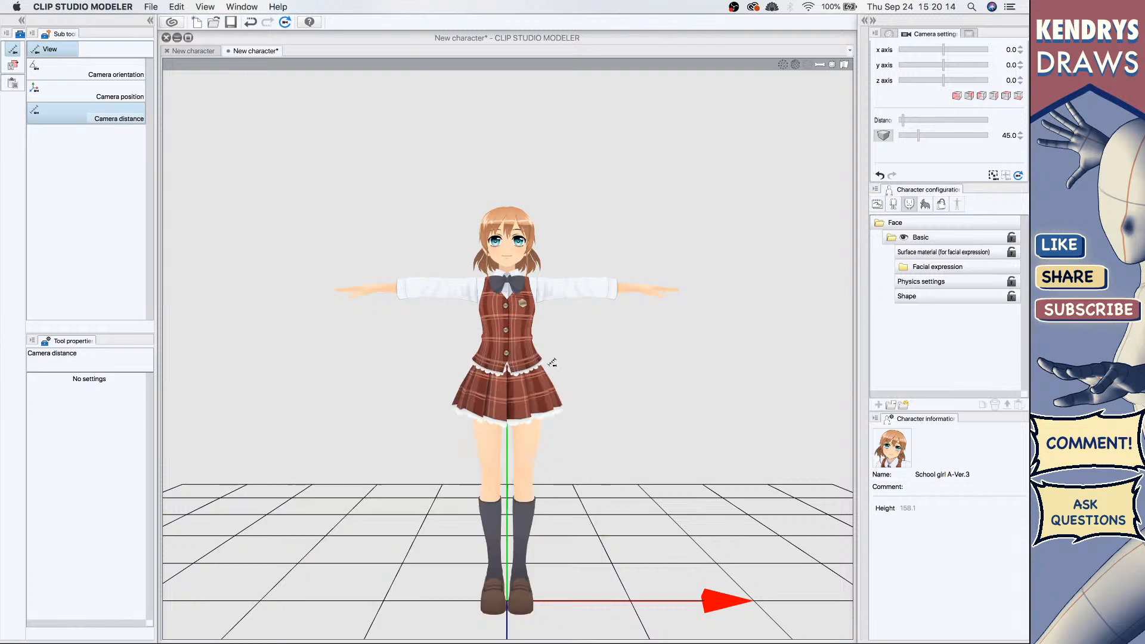
Step: Expand the Basic face's Facial expression list and inspect the facial-expression surface material
left_click(887, 237)
left_click(887, 237)
left_click(904, 266)
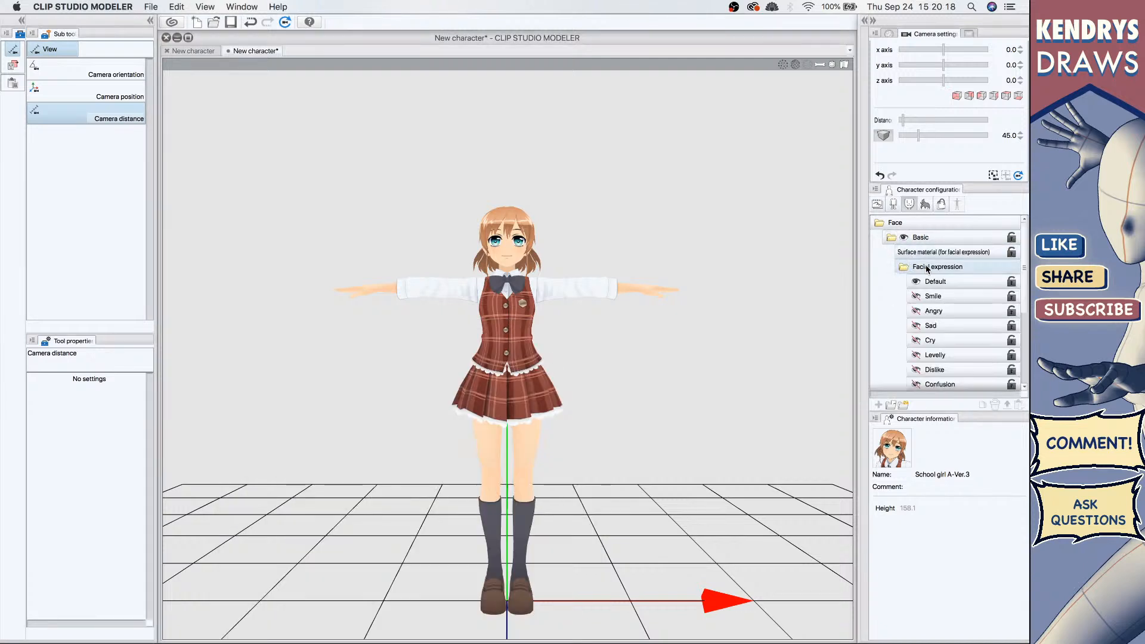
left_click(941, 254)
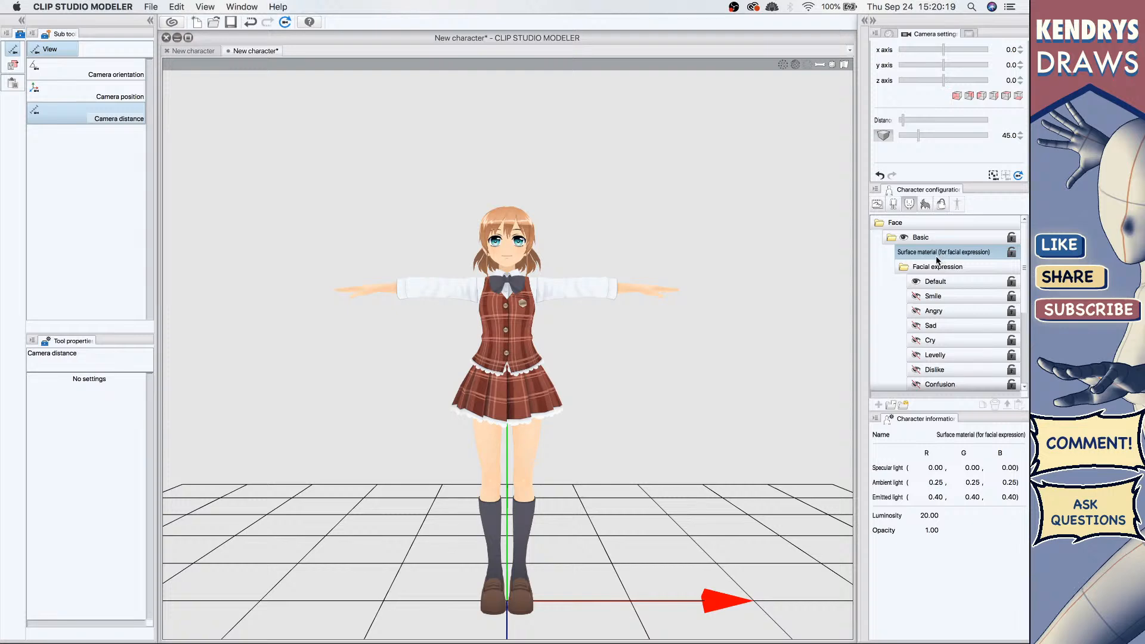
left_click(904, 266)
left_click(903, 405)
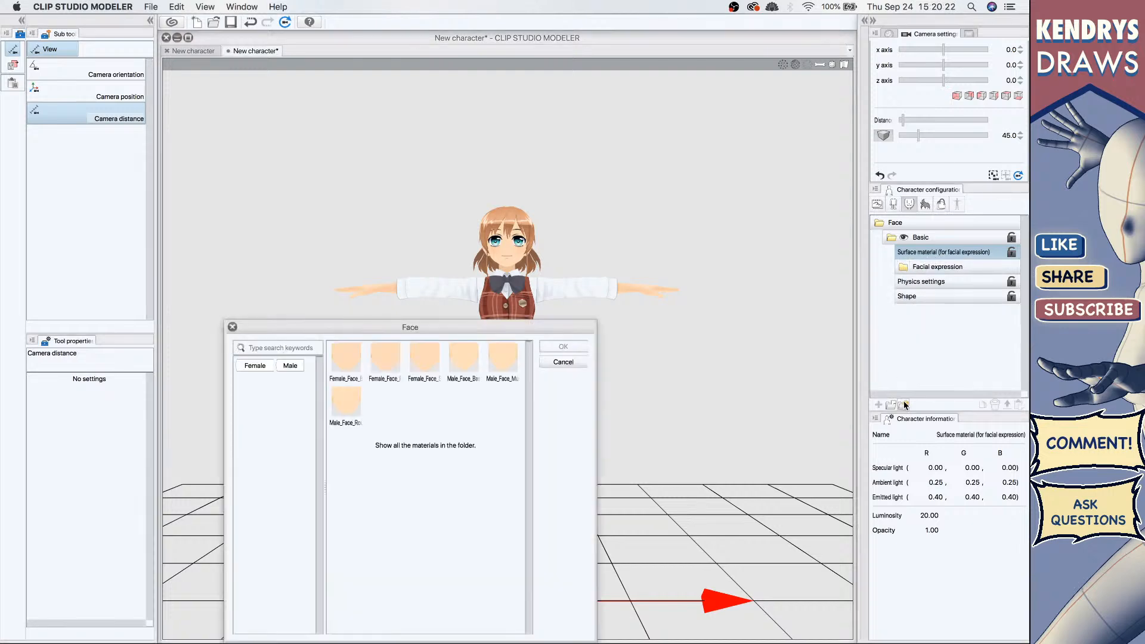
left_click(448, 363)
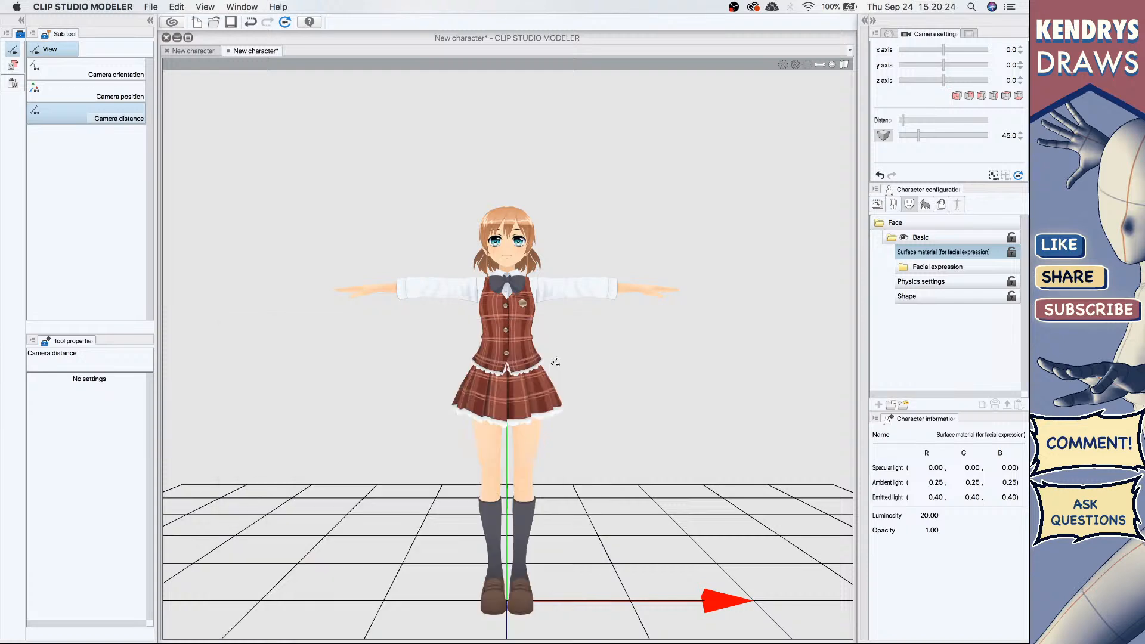
left_click(553, 362)
Step: Add the Hairstyle_Female_04 hairstyle to the character's hair parts, then undo the addition
left_click(895, 205)
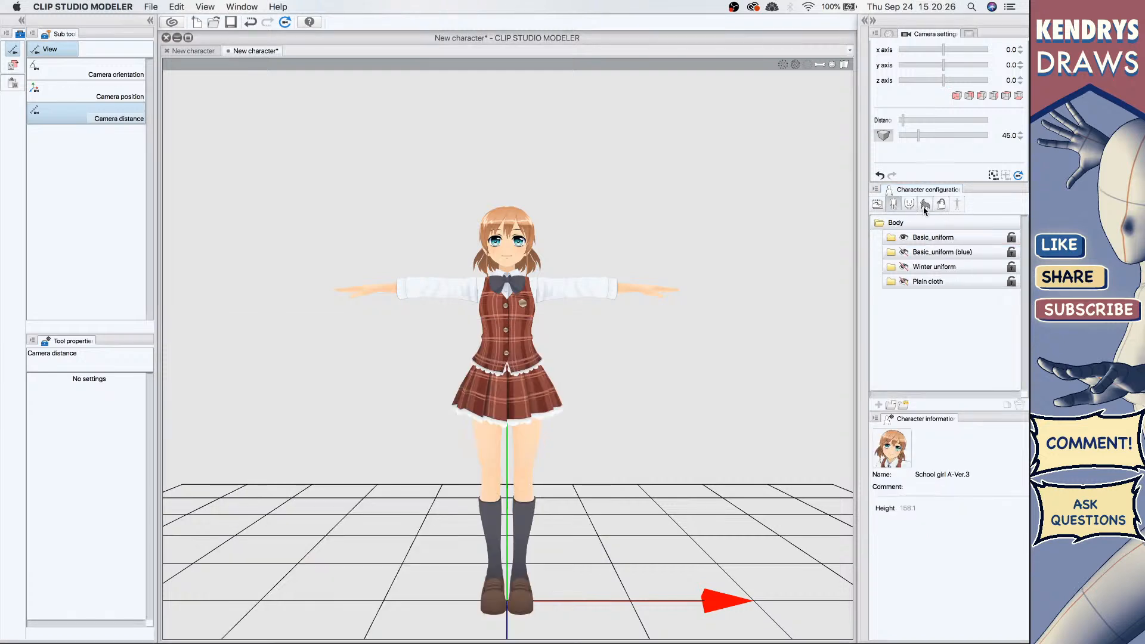
left_click(925, 206)
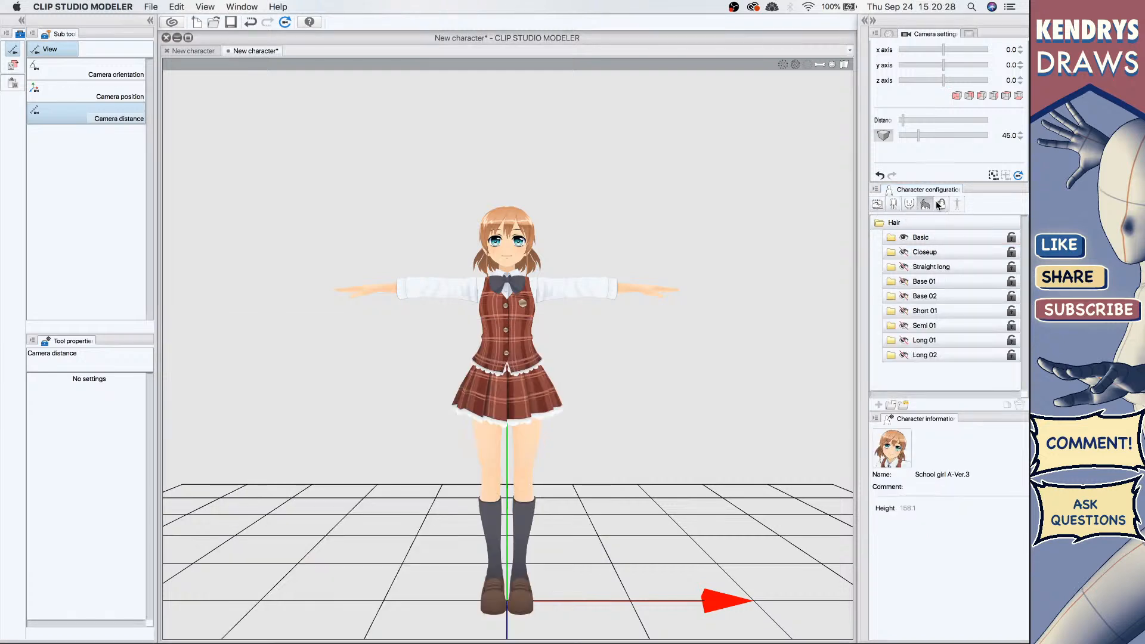
left_click(926, 238)
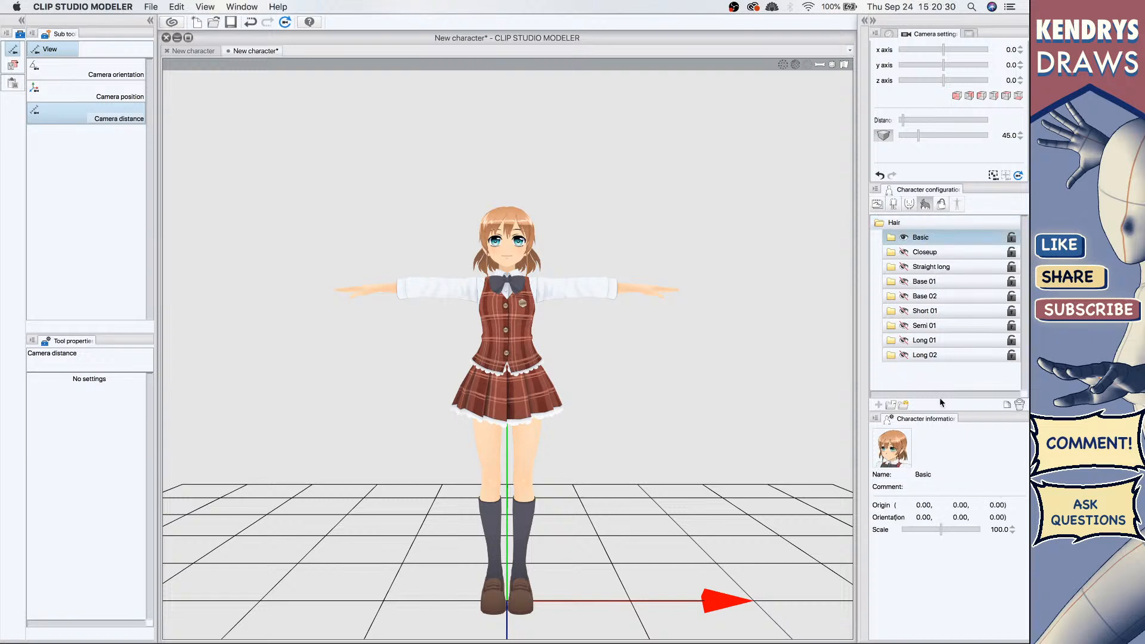
left_click(876, 405)
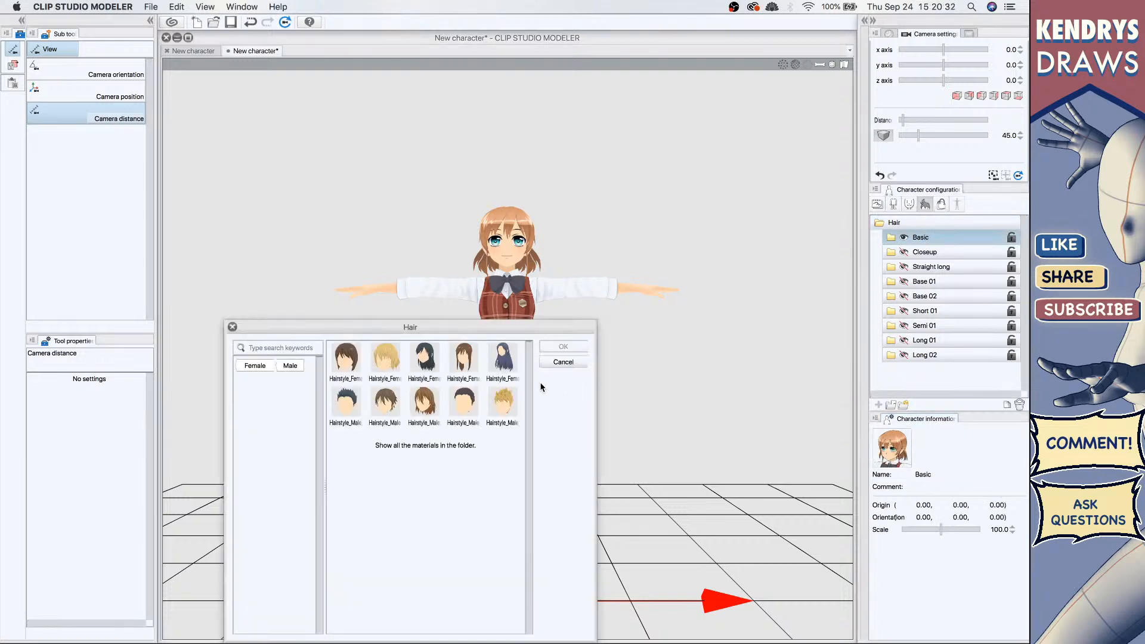
left_click(503, 361)
double_click(463, 361)
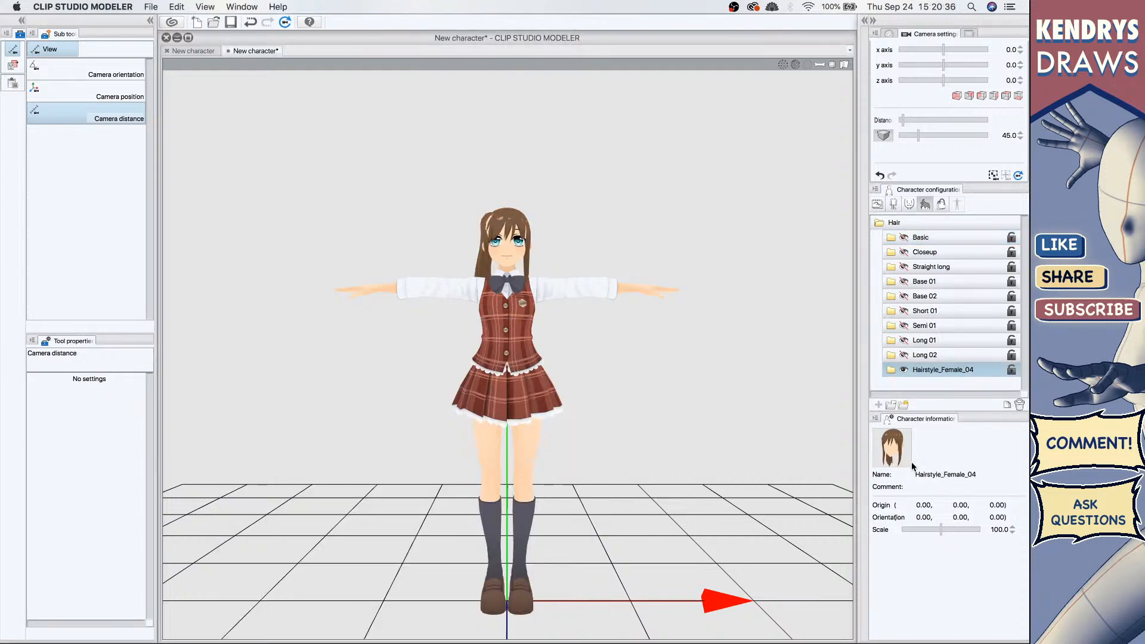
key("super+z")
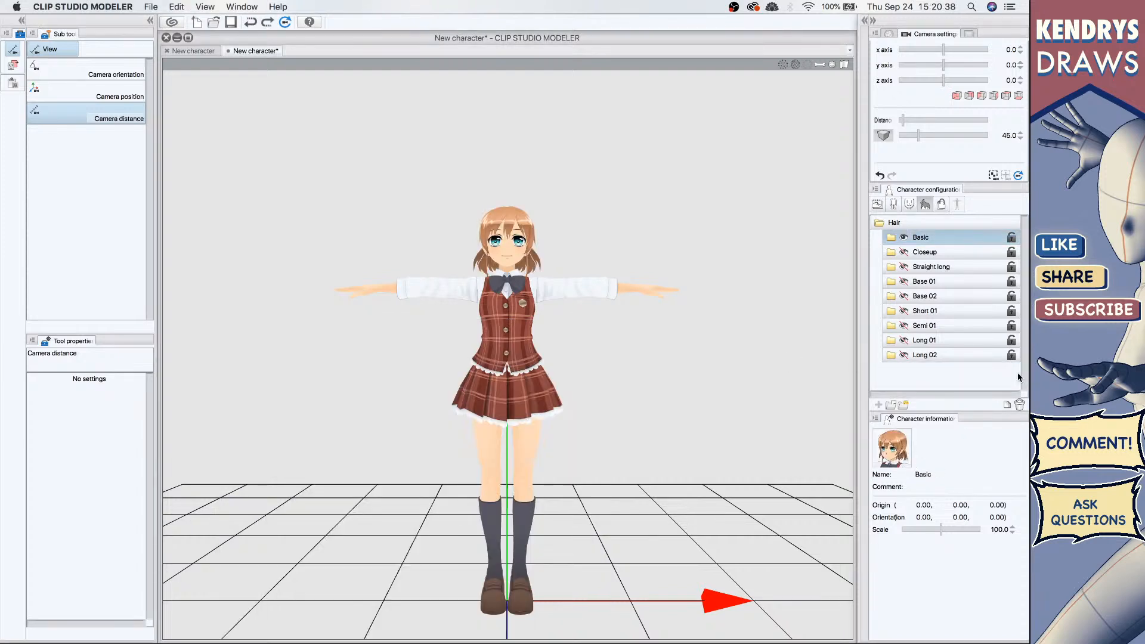
left_click(909, 204)
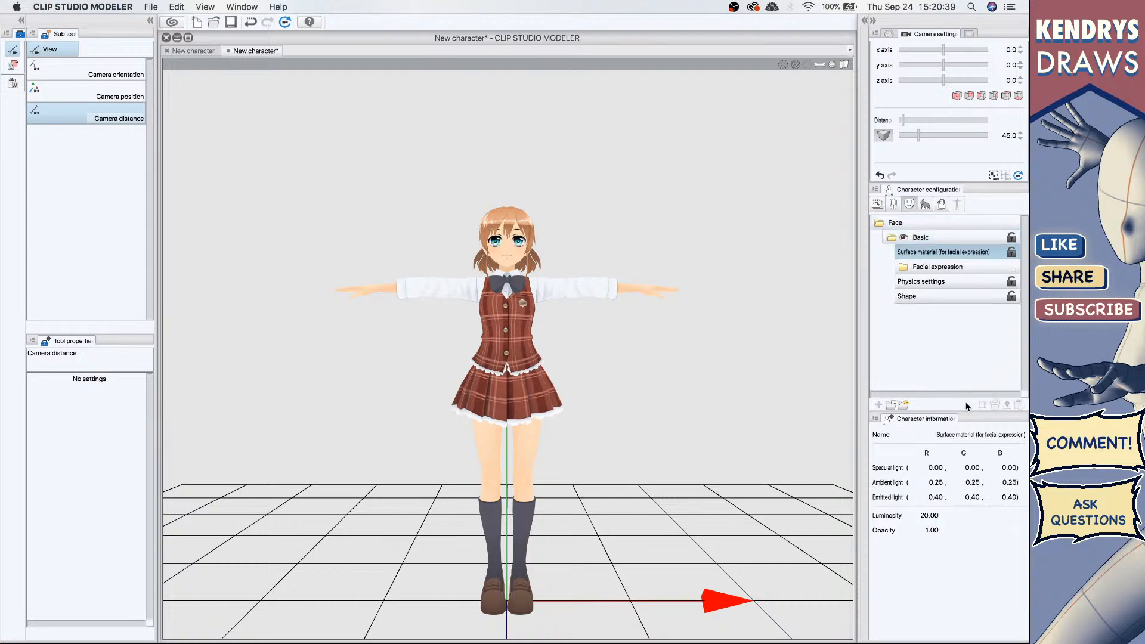
left_click(903, 405)
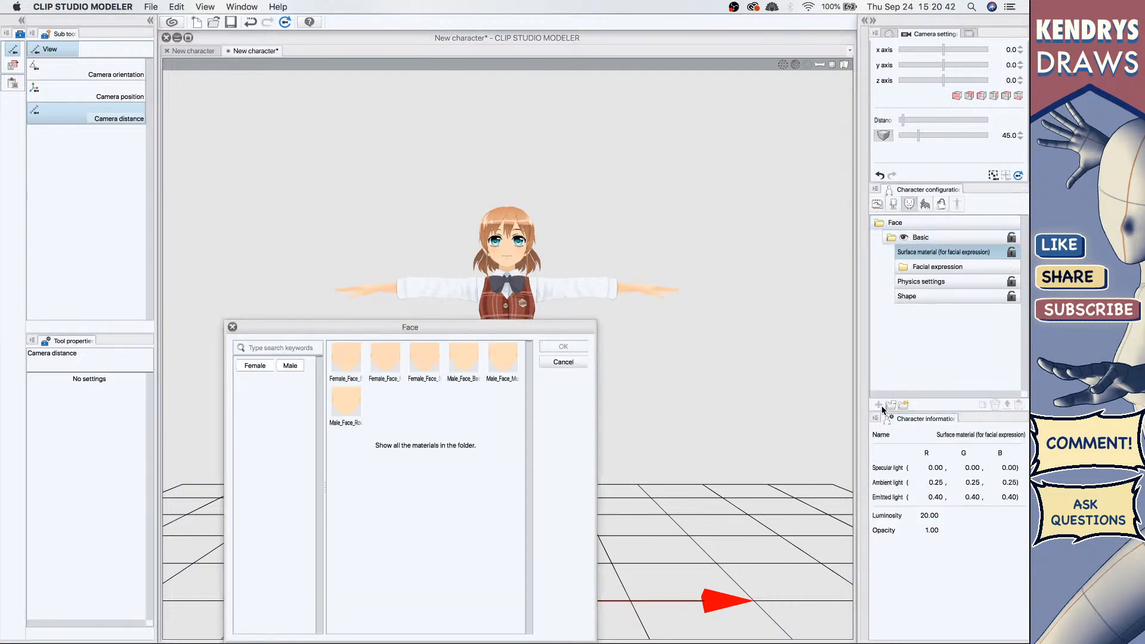
left_click(562, 362)
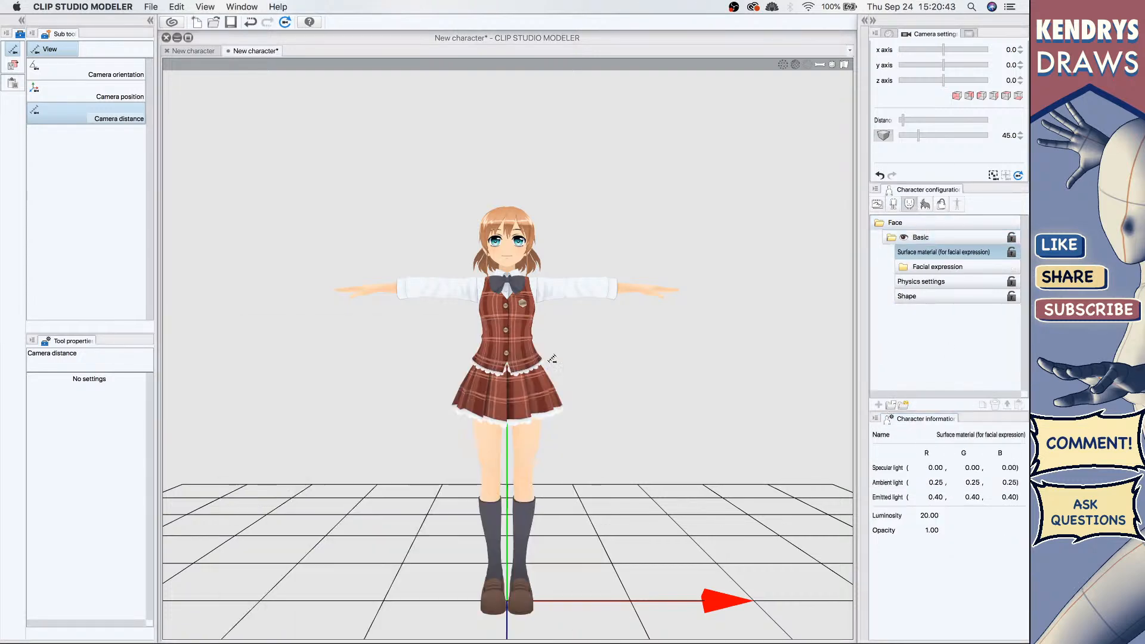
Step: Switch through the character configuration categories back to the face parts
left_click(877, 204)
left_click(888, 222)
left_click(893, 204)
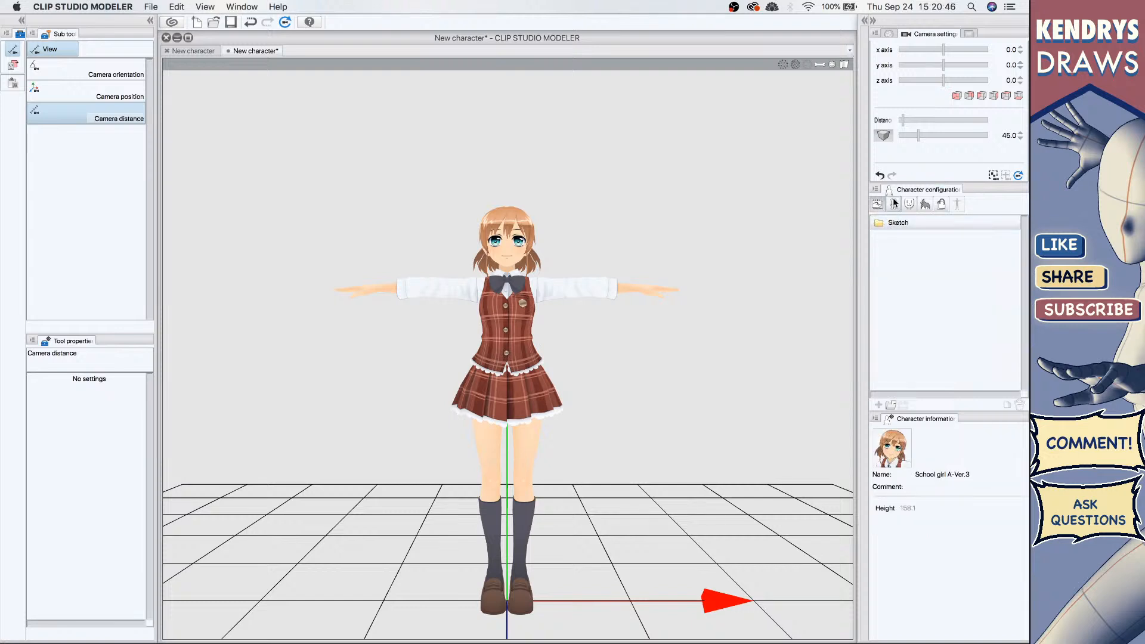
left_click(908, 204)
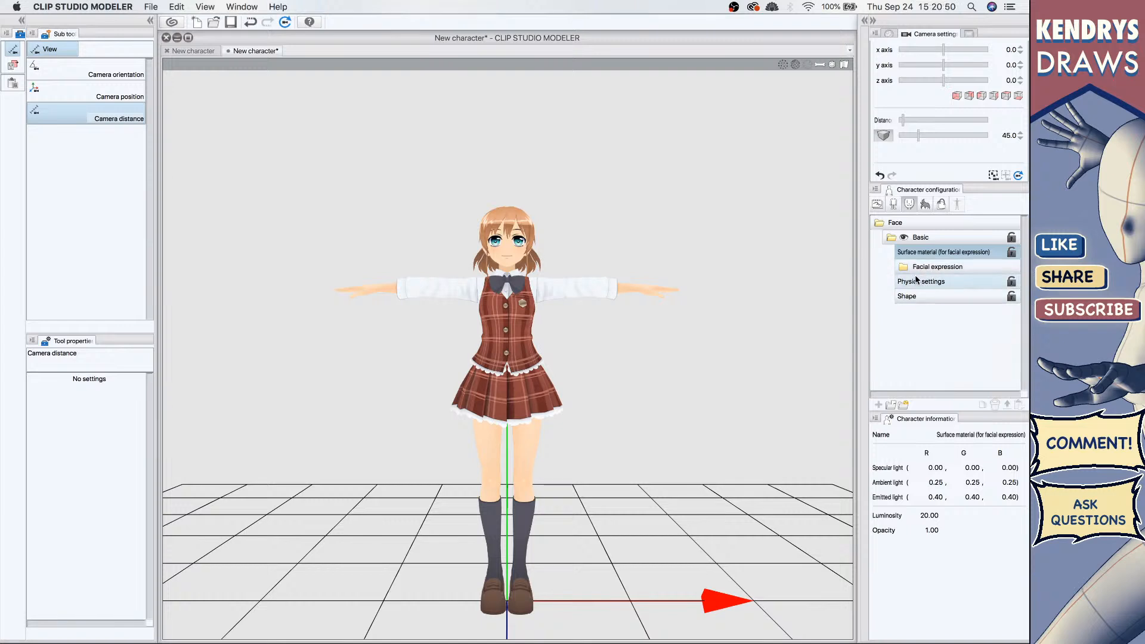
Step: Inspect the Basic face's properties and switch through the character configuration categories to the body parts
left_click(928, 237)
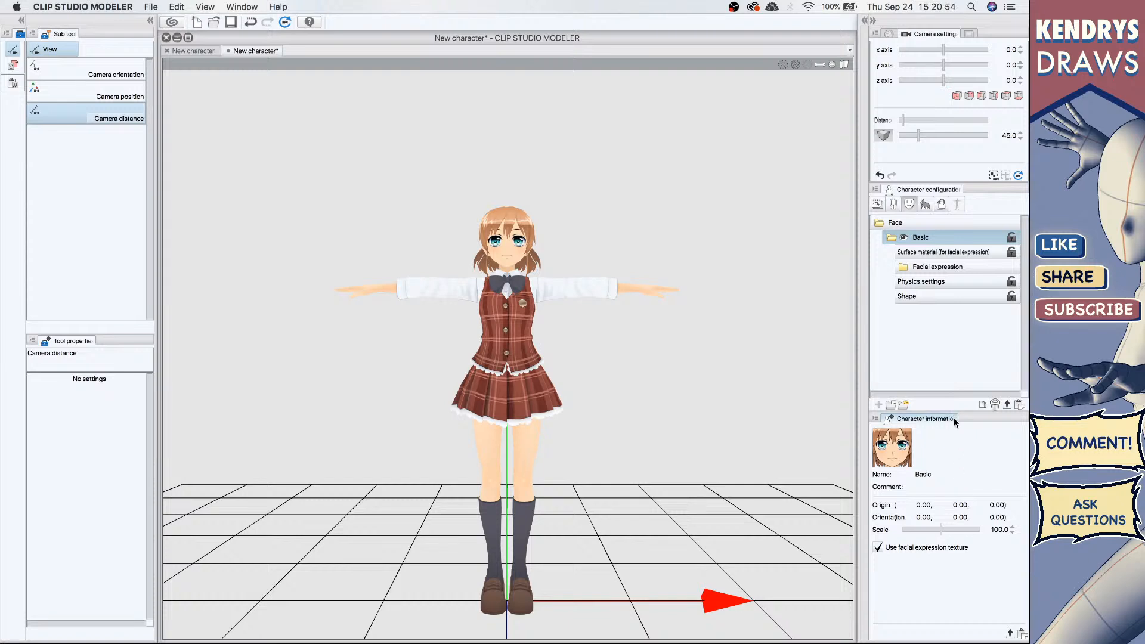
left_click_drag(955, 412, 955, 372)
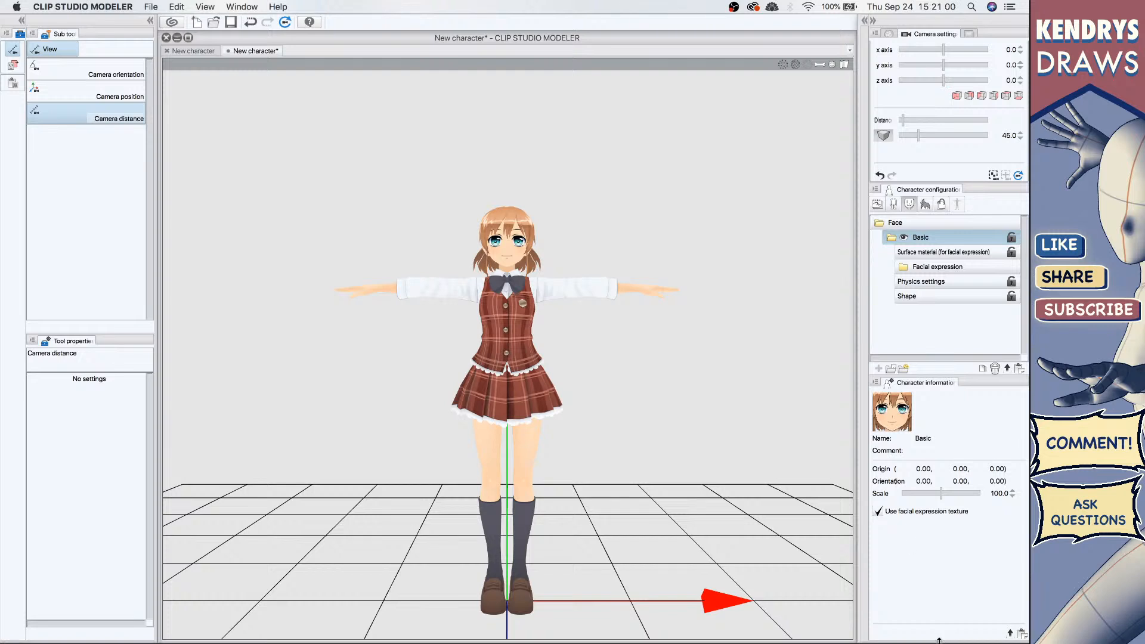
left_click(941, 204)
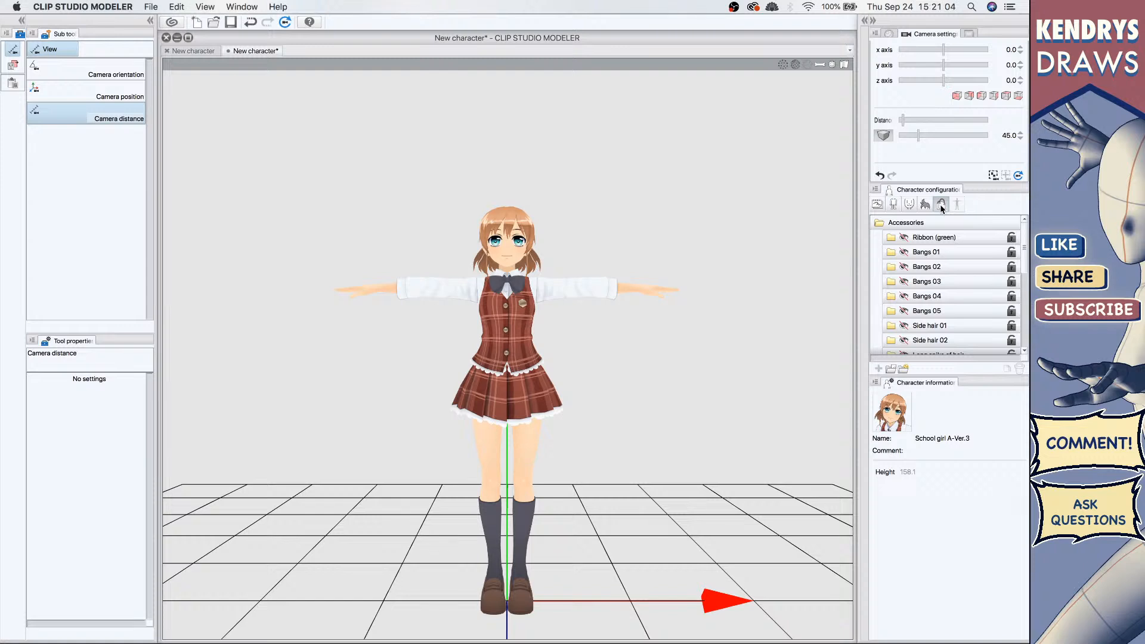
left_click(925, 204)
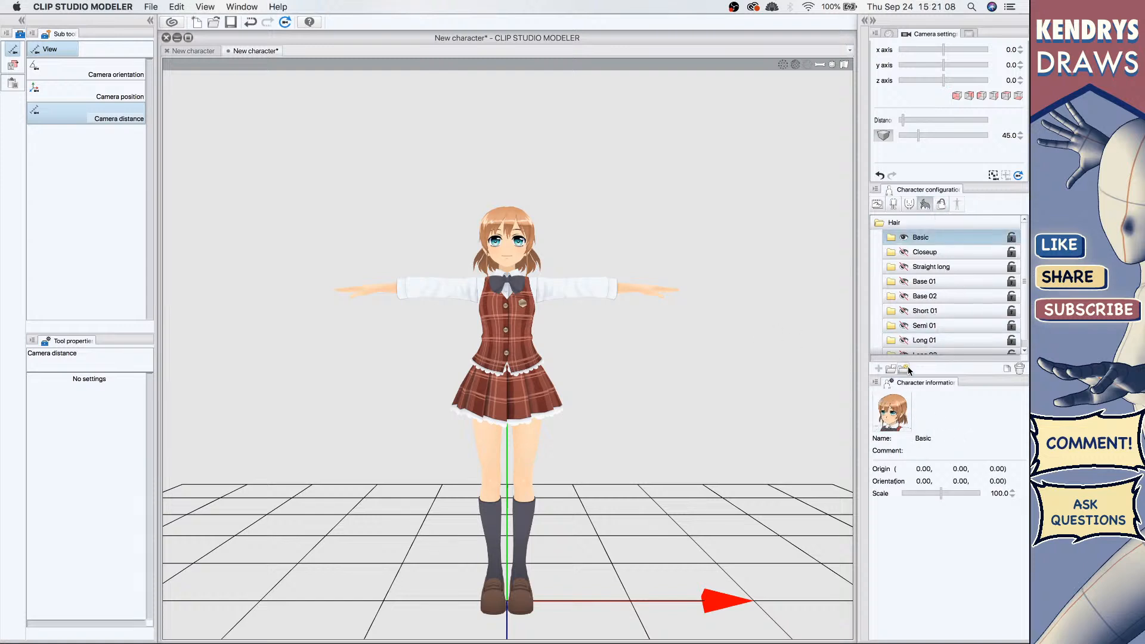
left_click(908, 204)
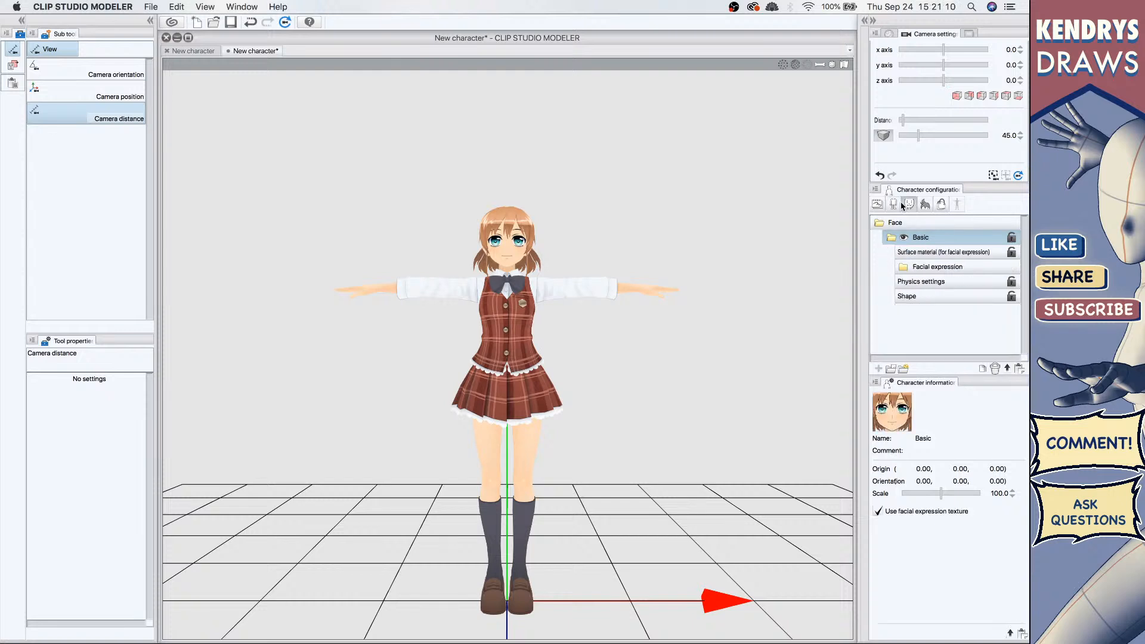
left_click(893, 204)
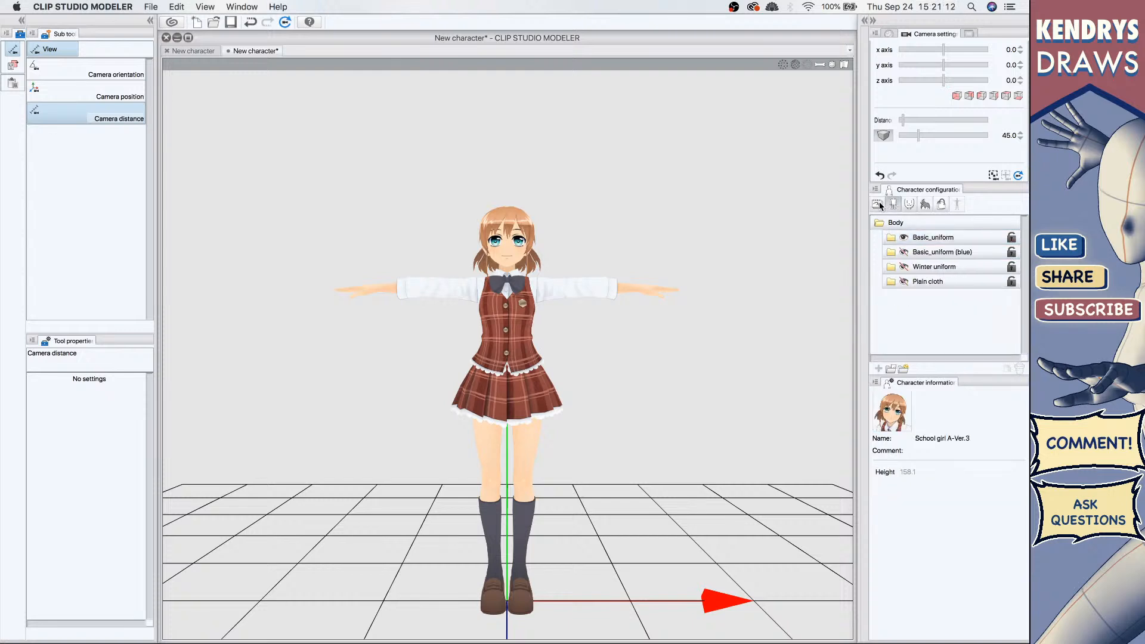
Step: Duplicate the Basic_uniform body part, then open the part import dialog and cancel it
left_click(913, 238)
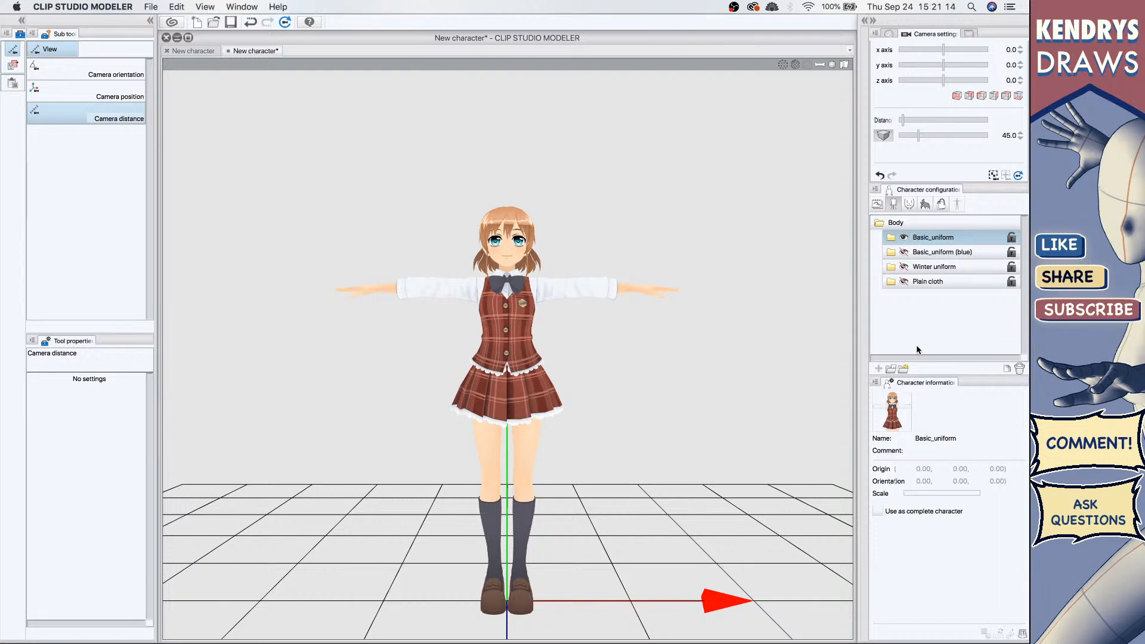
left_click(1006, 369)
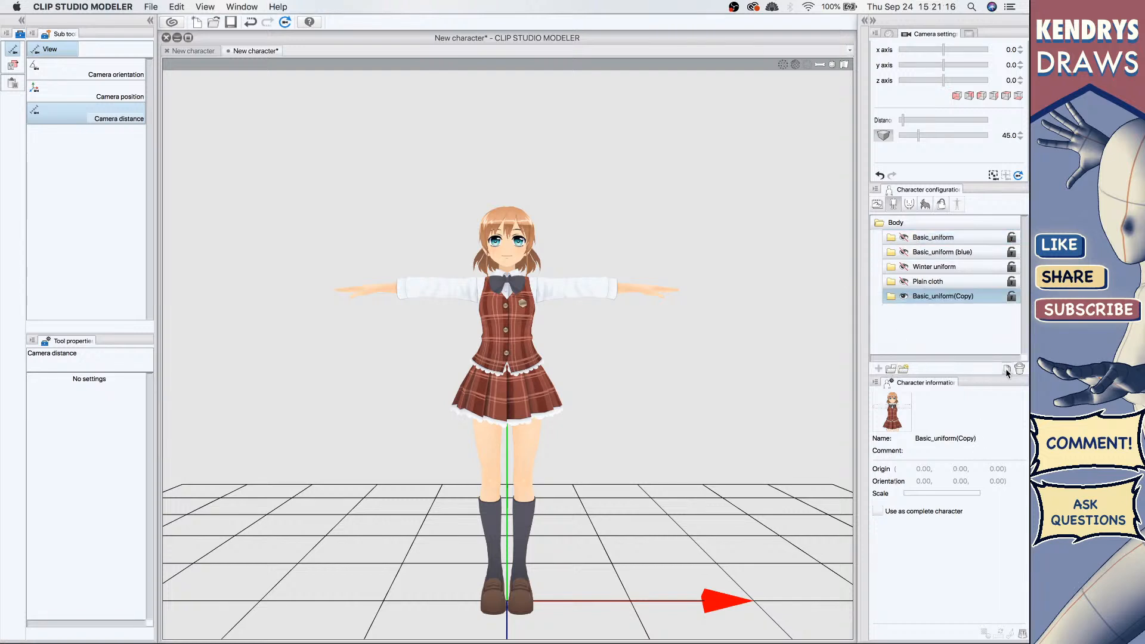
left_click(891, 369)
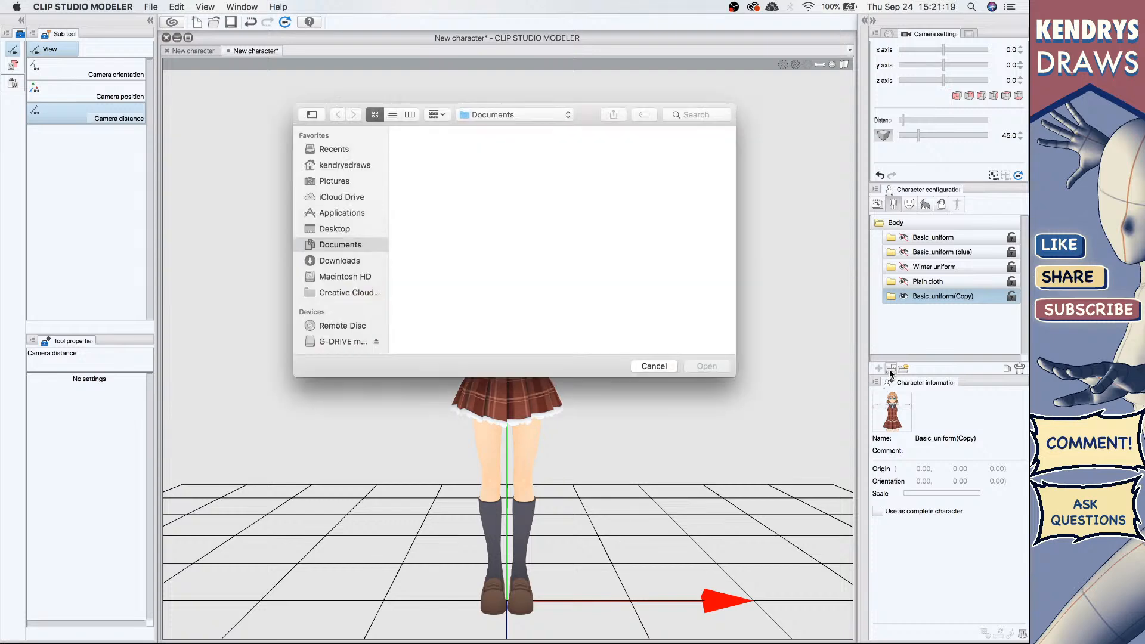
left_click(654, 366)
Step: Return to the face parts and toggle the Basic face's visibility off and back on
left_click(909, 204)
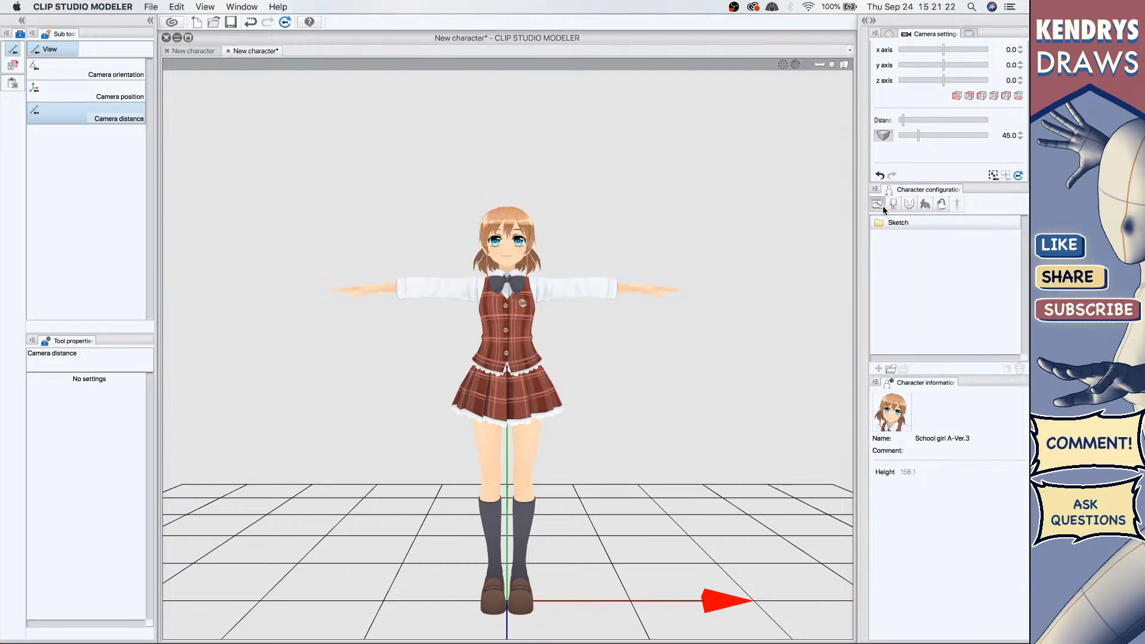
left_click(914, 203)
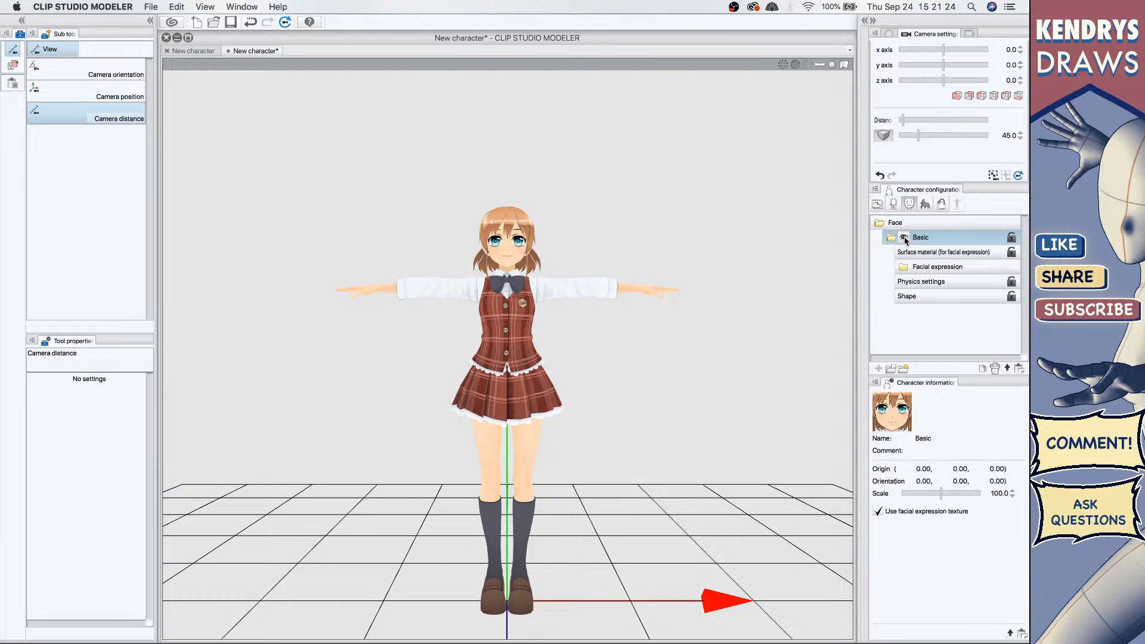
left_click(891, 237)
left_click(891, 237)
Step: Inspect the Basic face's surface material, physics settings and target bone, and its facial expression entry
left_click(903, 252)
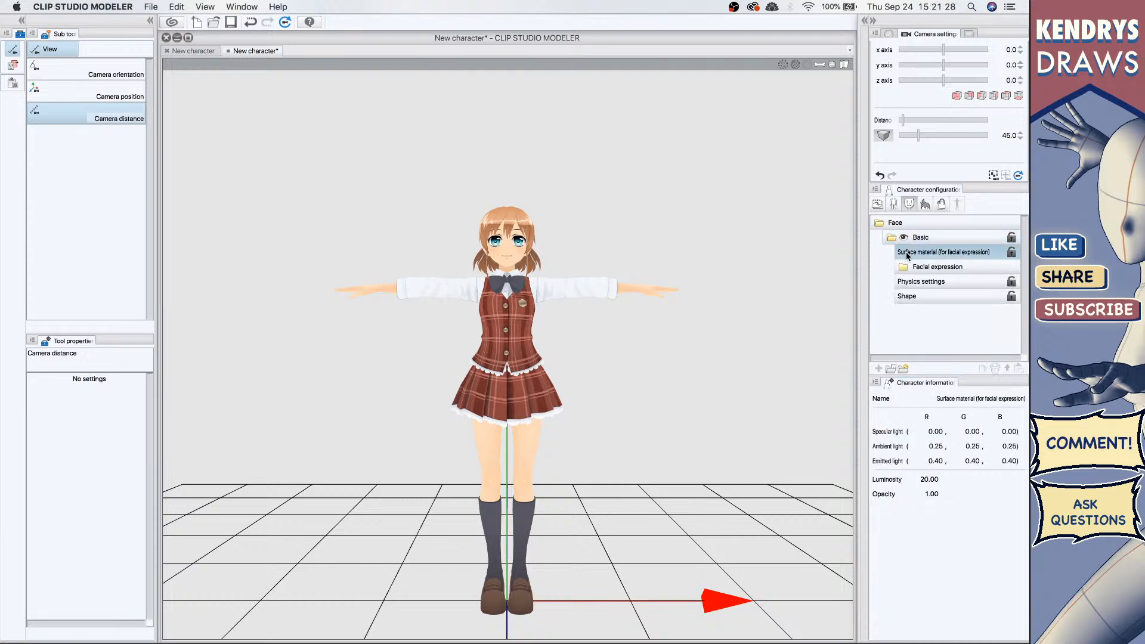
left_click(912, 293)
left_click(914, 283)
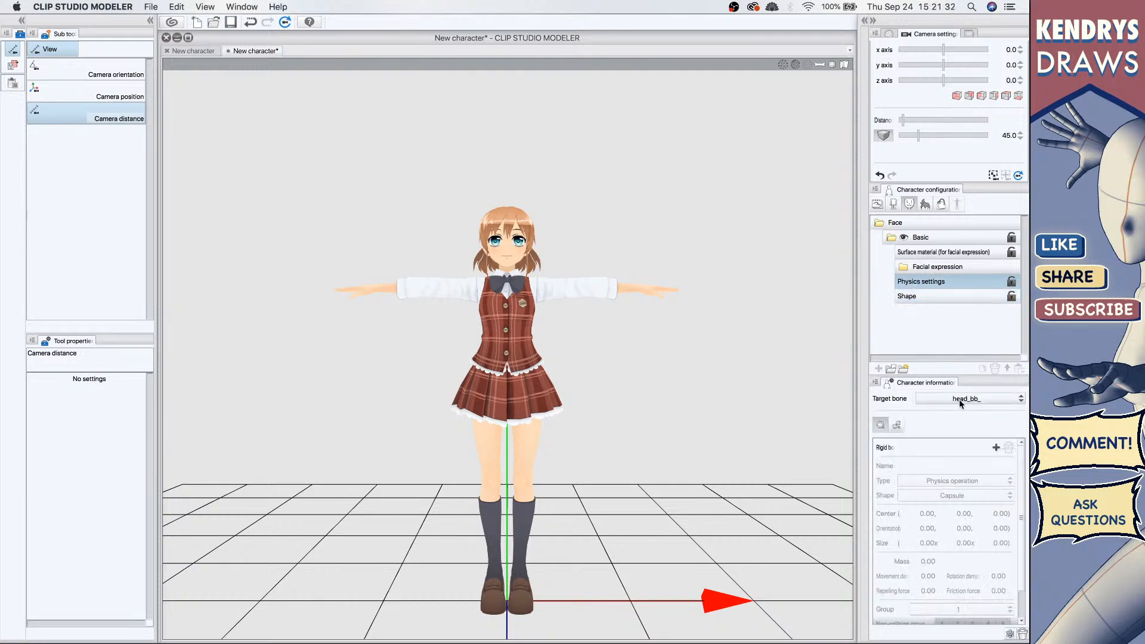
left_click(950, 268)
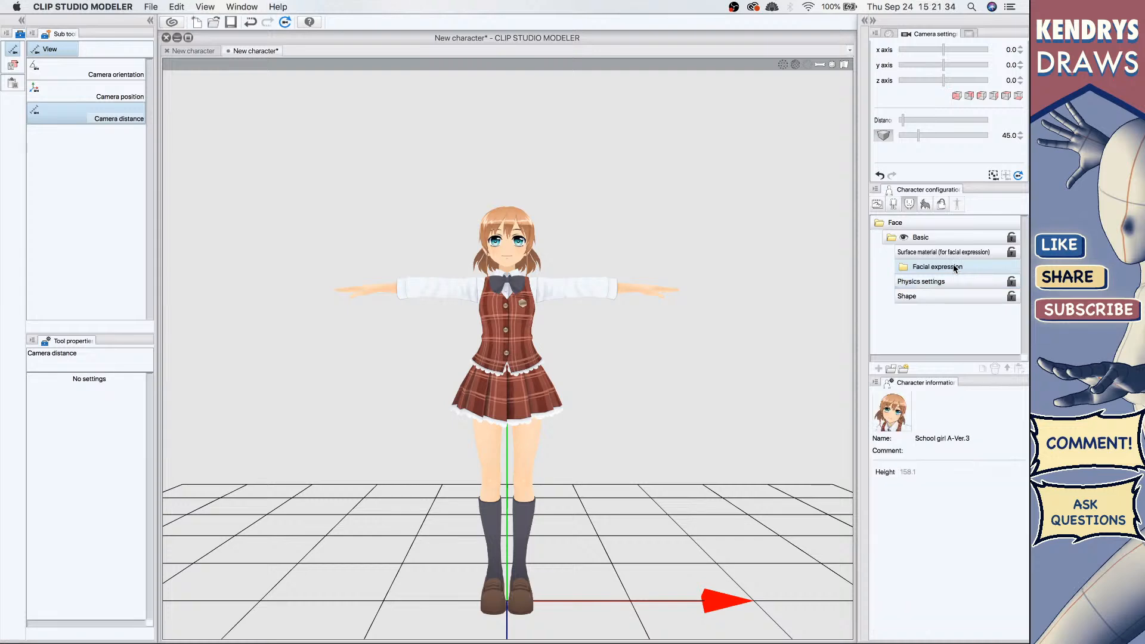
left_click(949, 278)
left_click(953, 398)
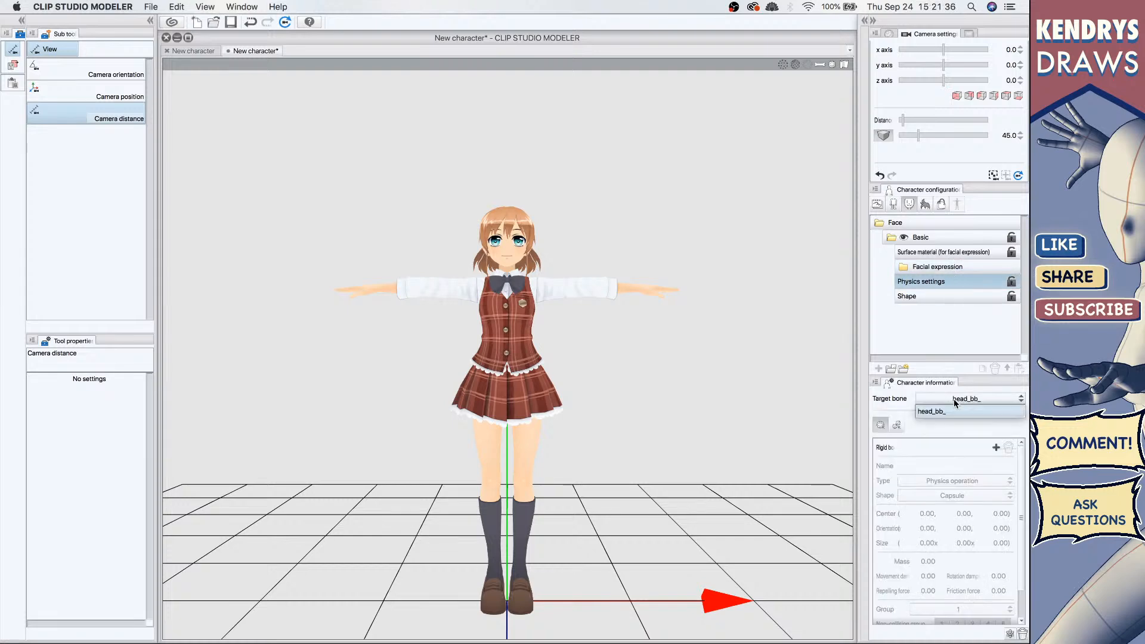
left_click(949, 399)
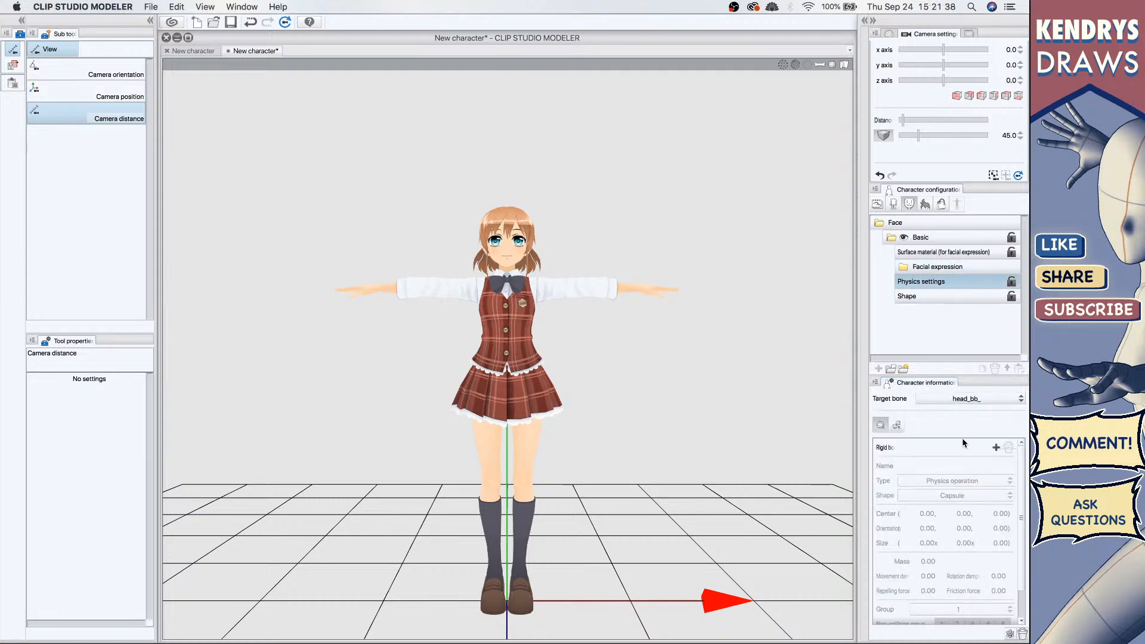
left_click(928, 269)
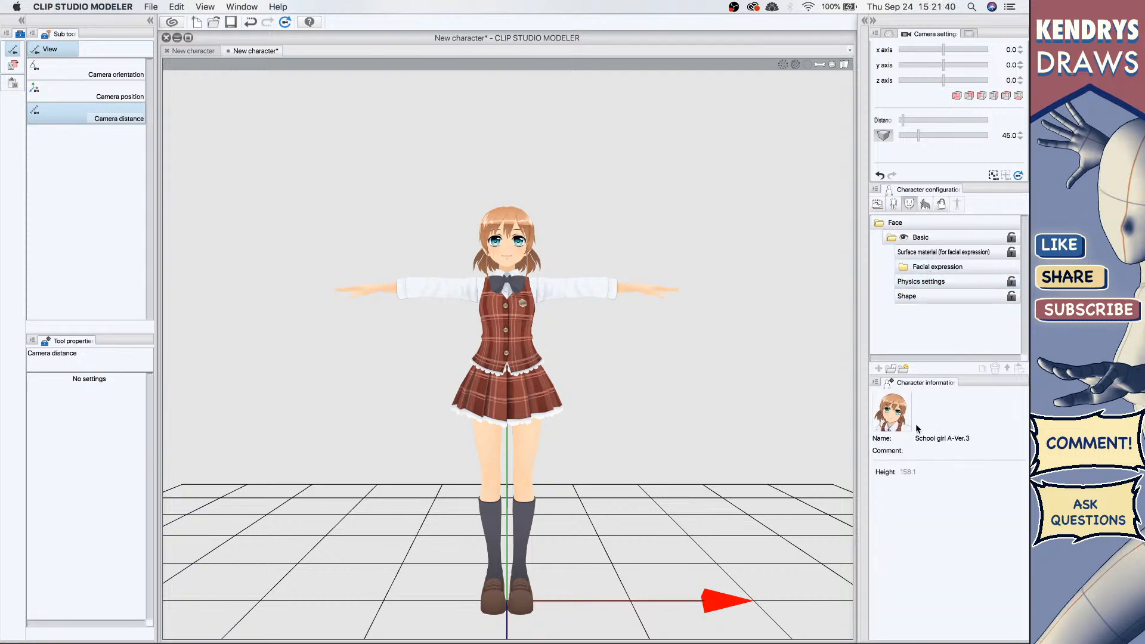
Step: Add the Female_Face_Round face to the character, then open the thumbnail capture and cancel it
left_click(904, 370)
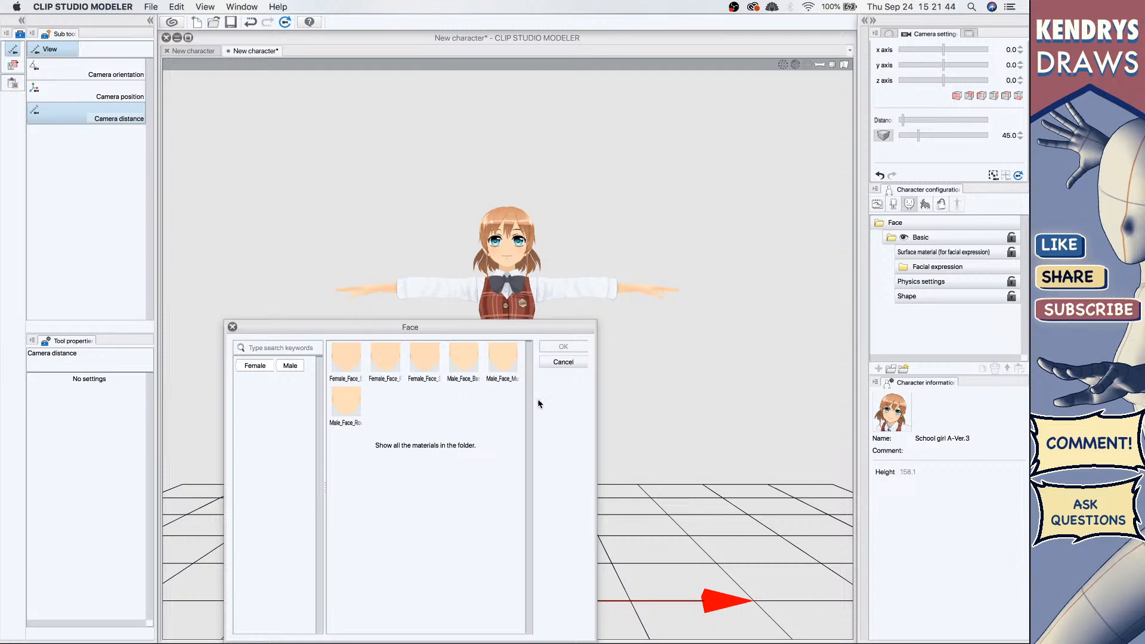
left_click(384, 361)
left_click(563, 347)
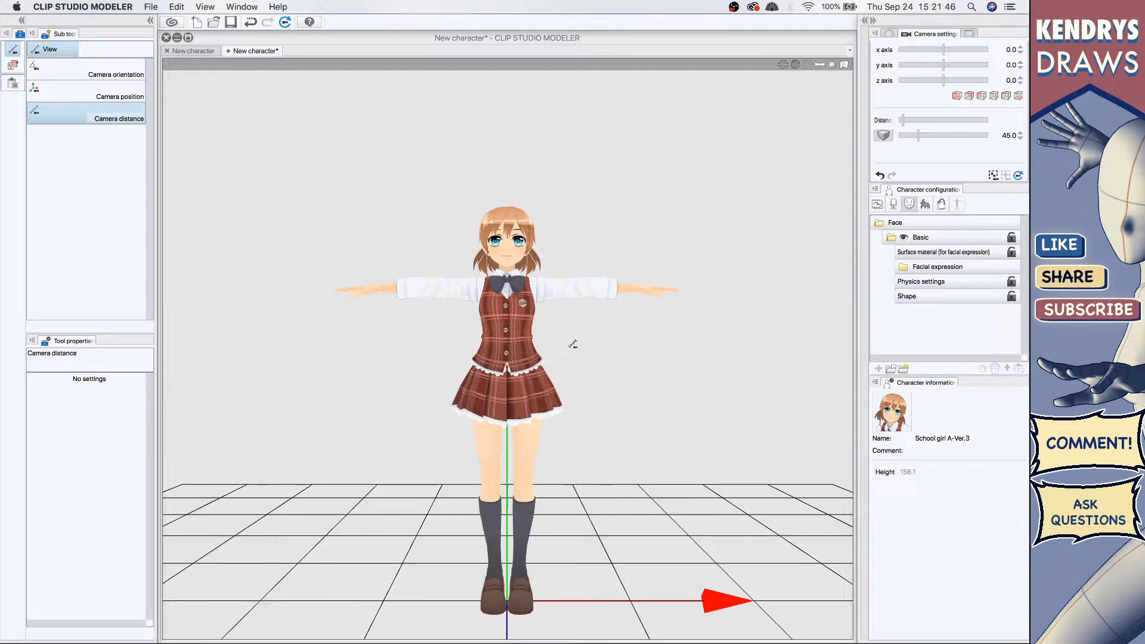
left_click(900, 422)
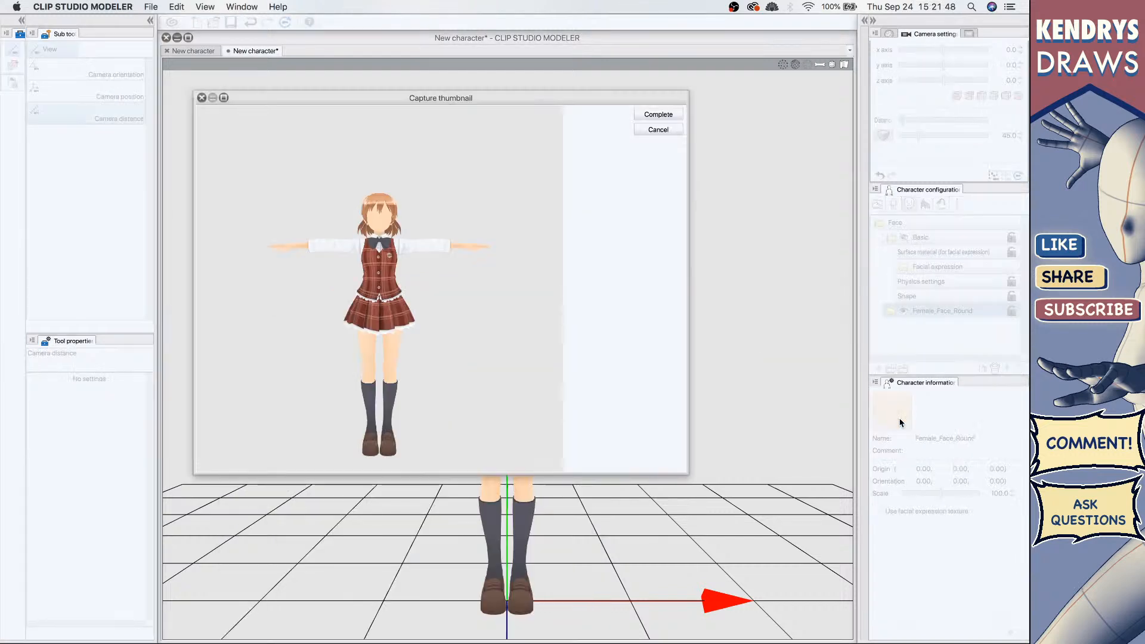
left_click(658, 130)
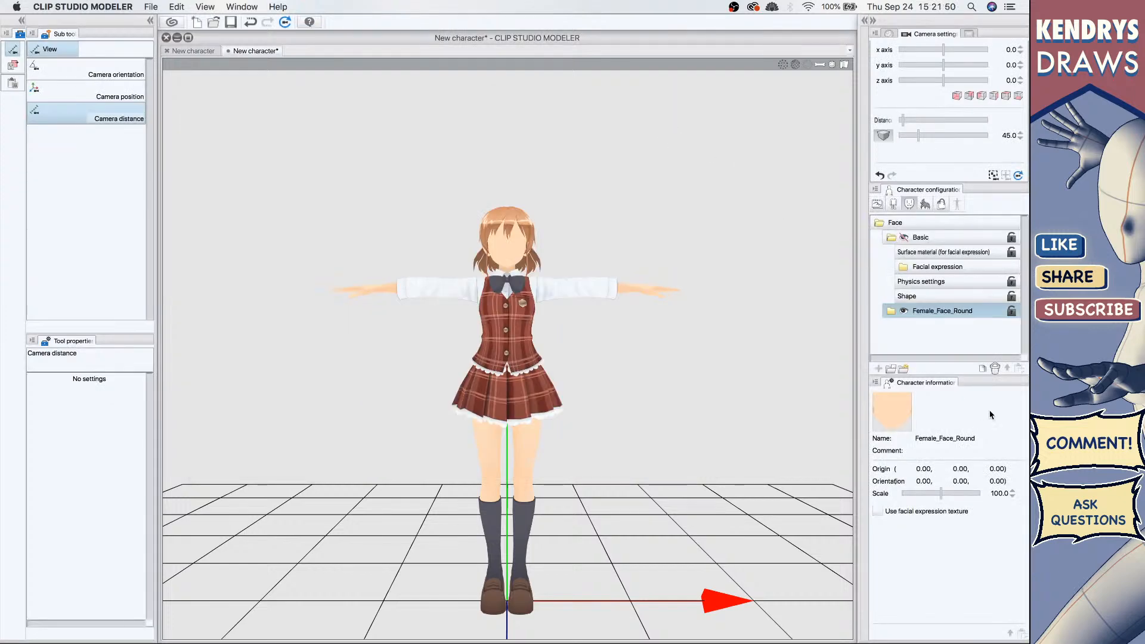
Step: Duplicate the Female_Face_Round face part, then open the part import dialog and cancel it
left_click(984, 369)
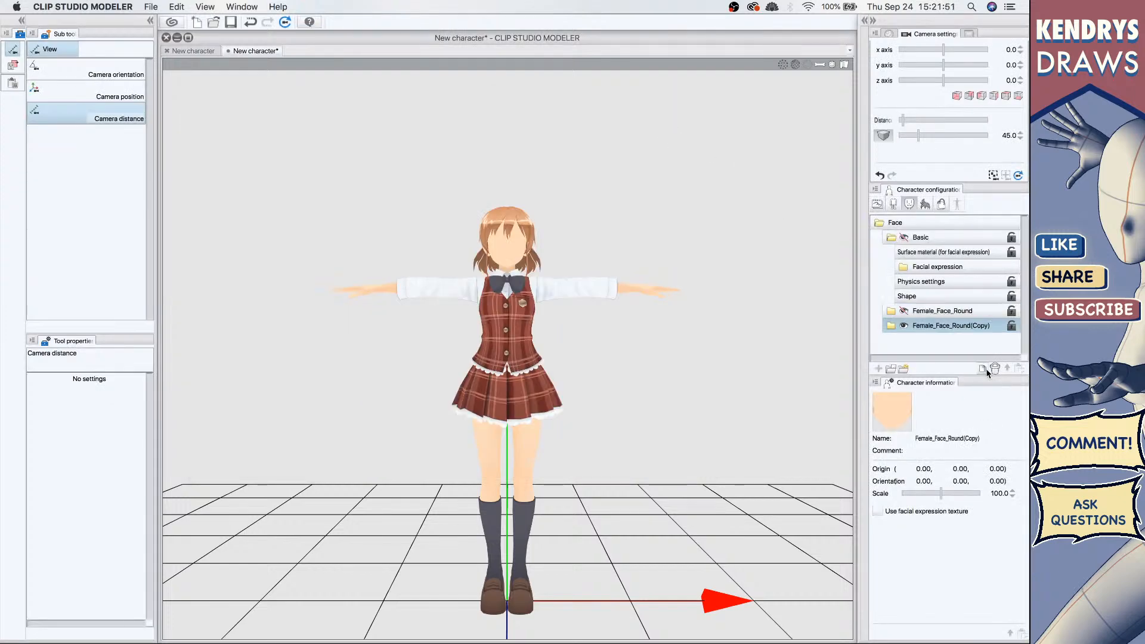
left_click(887, 368)
left_click(656, 366)
Step: Close the edited character document without saving its changes
left_click(878, 204)
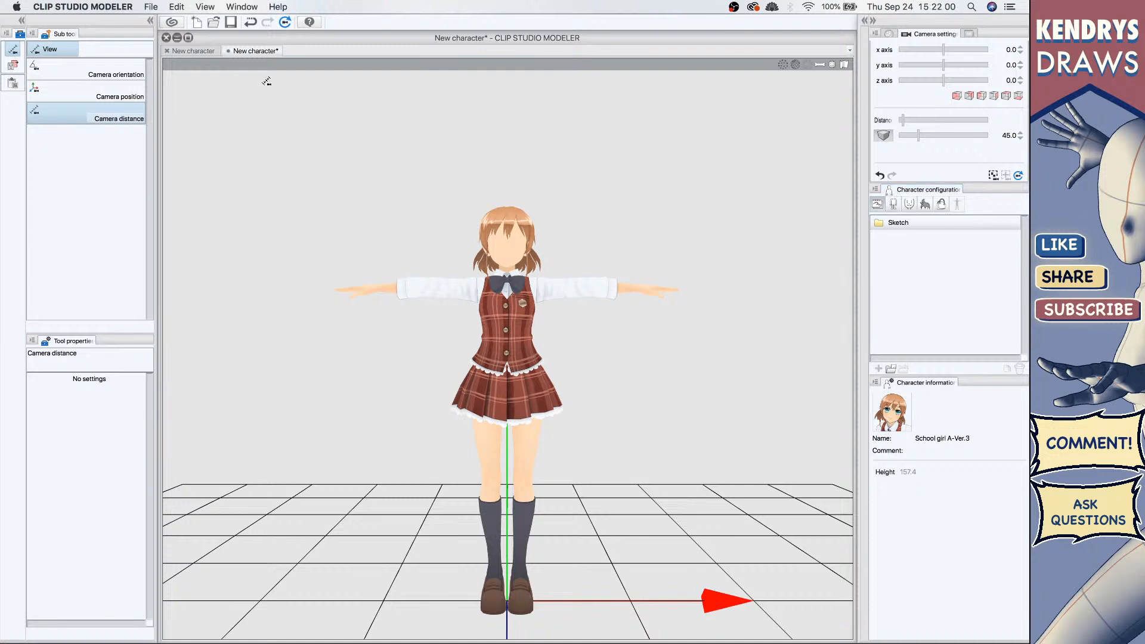
left_click(229, 51)
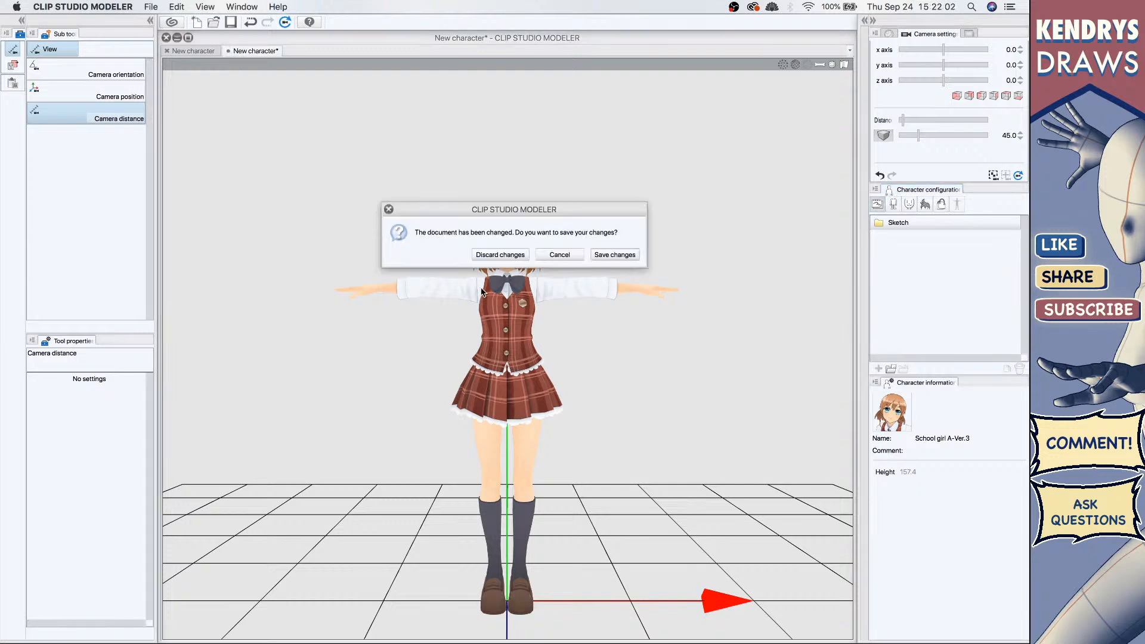
left_click(505, 255)
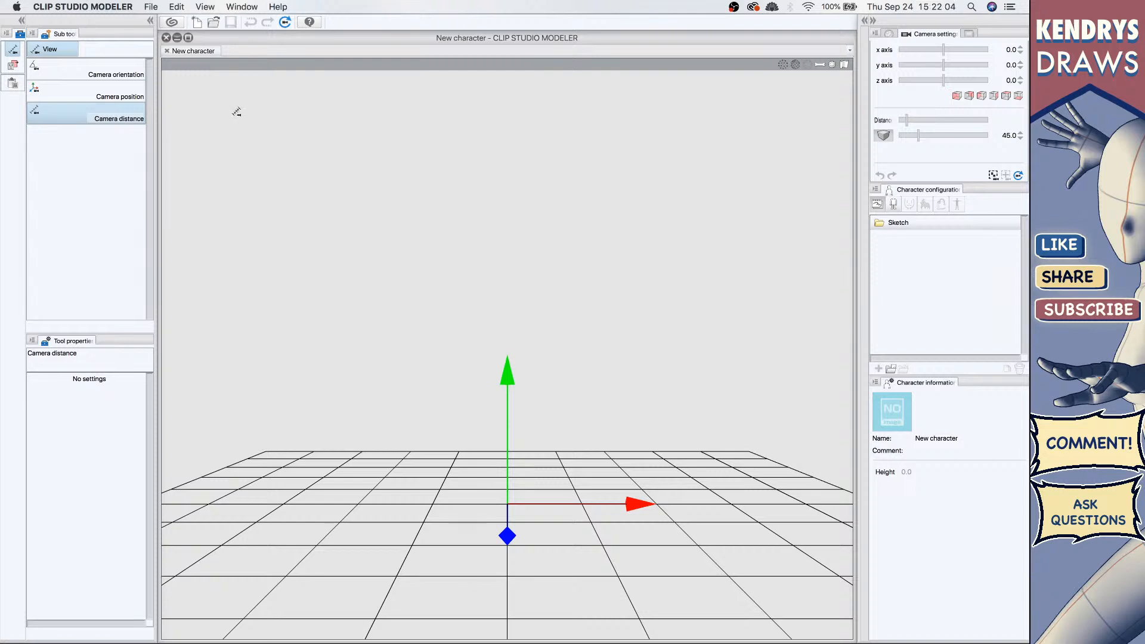
Step: Add the Attire_Female_01_Hourglass body to the empty new character
left_click(878, 223)
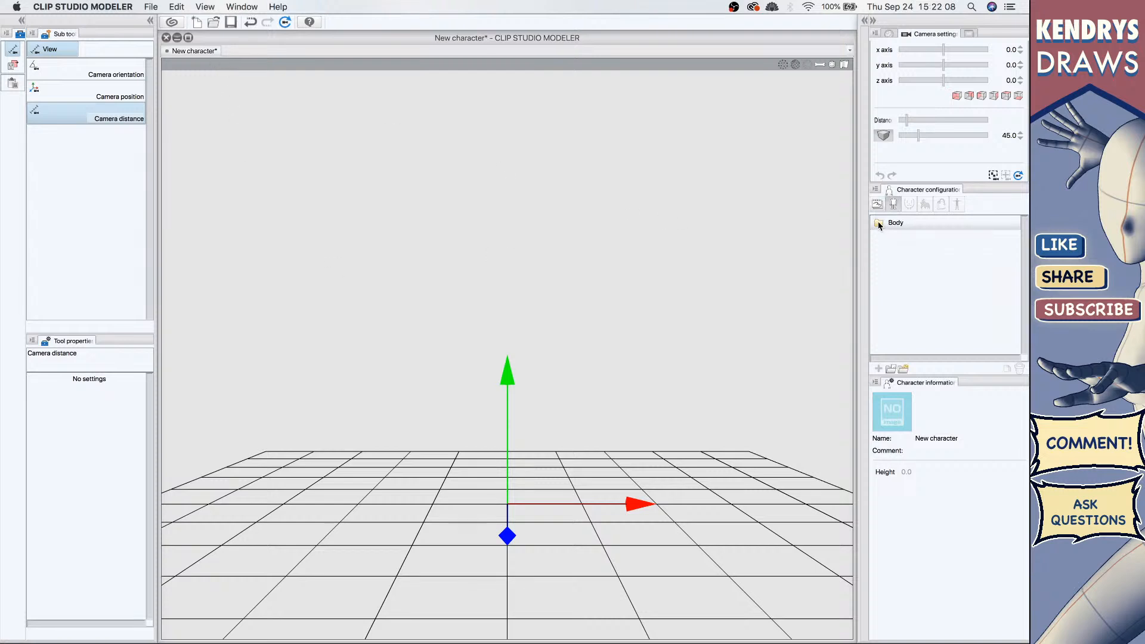
left_click(903, 369)
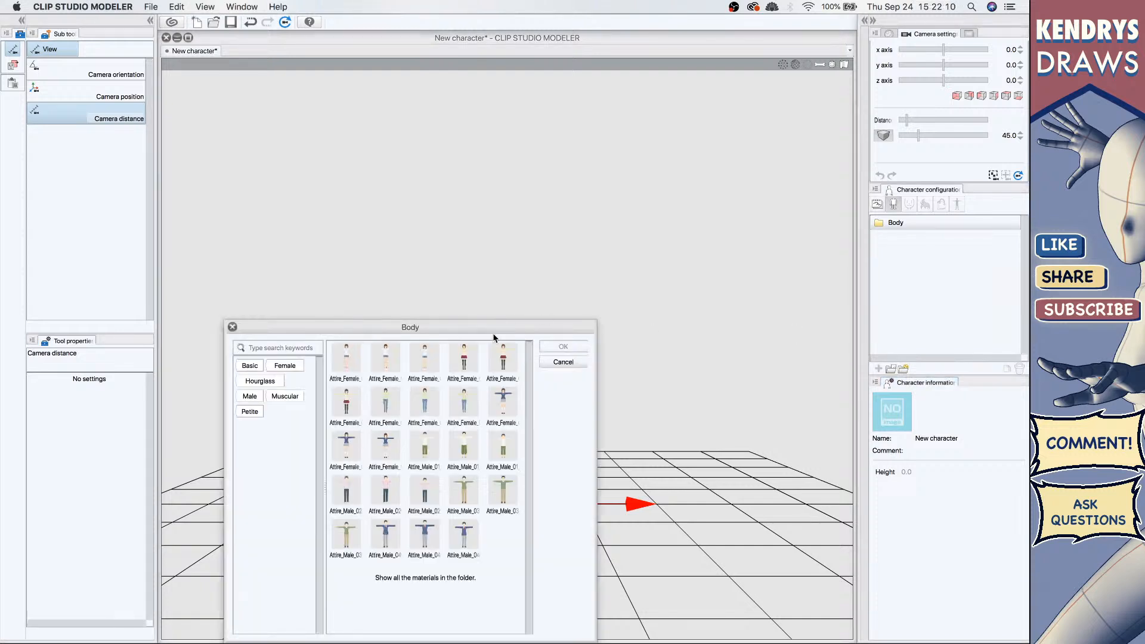
left_click(560, 362)
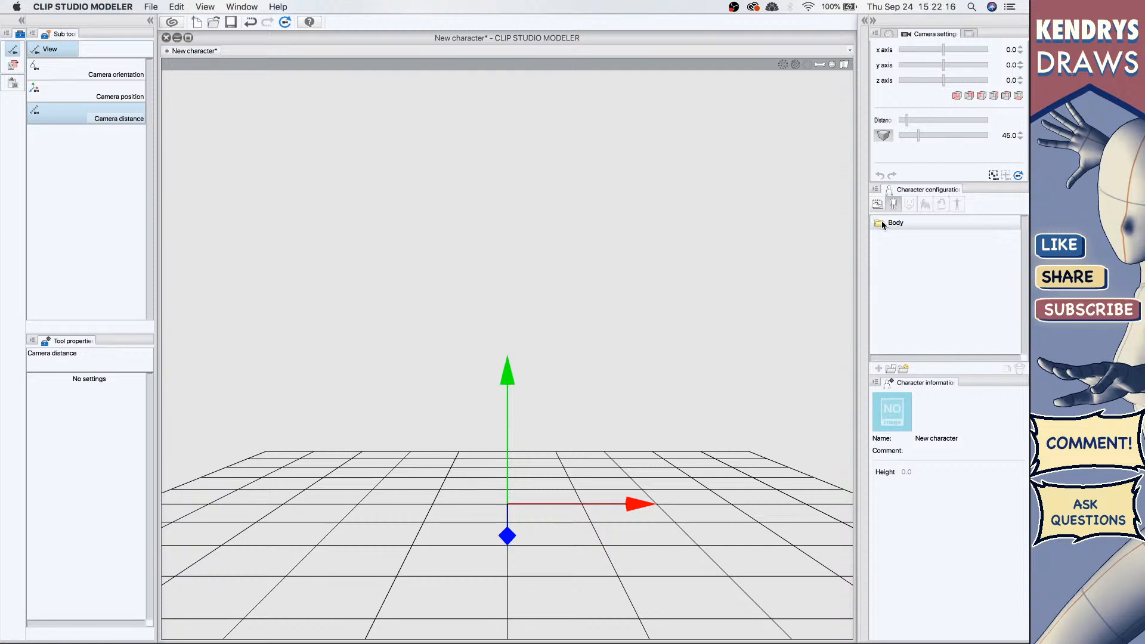
left_click(903, 370)
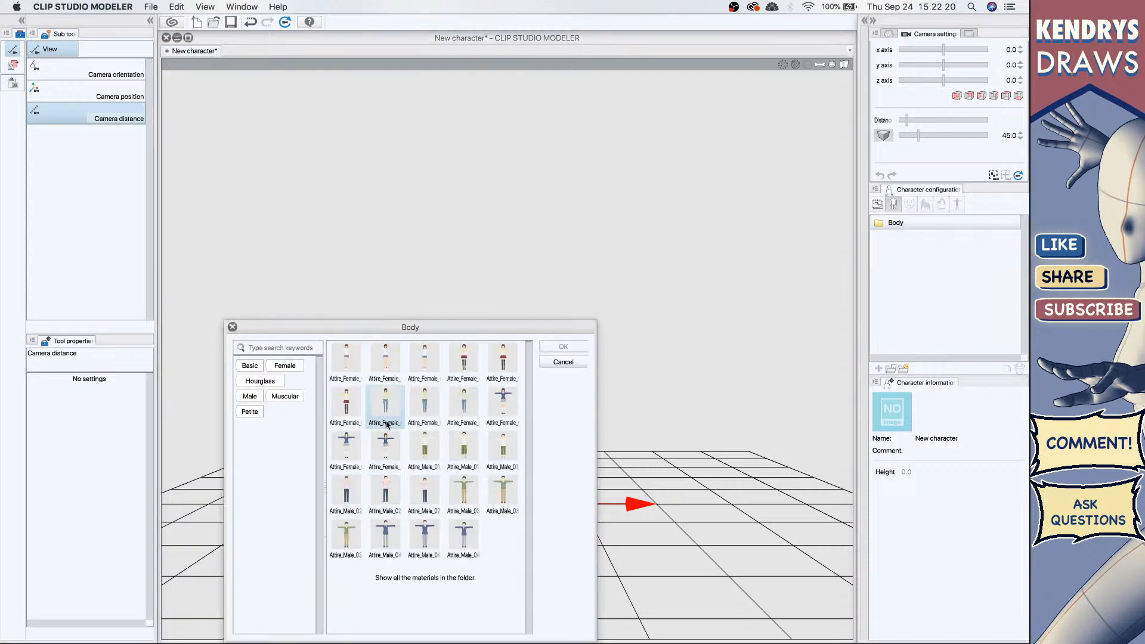
left_click(388, 352)
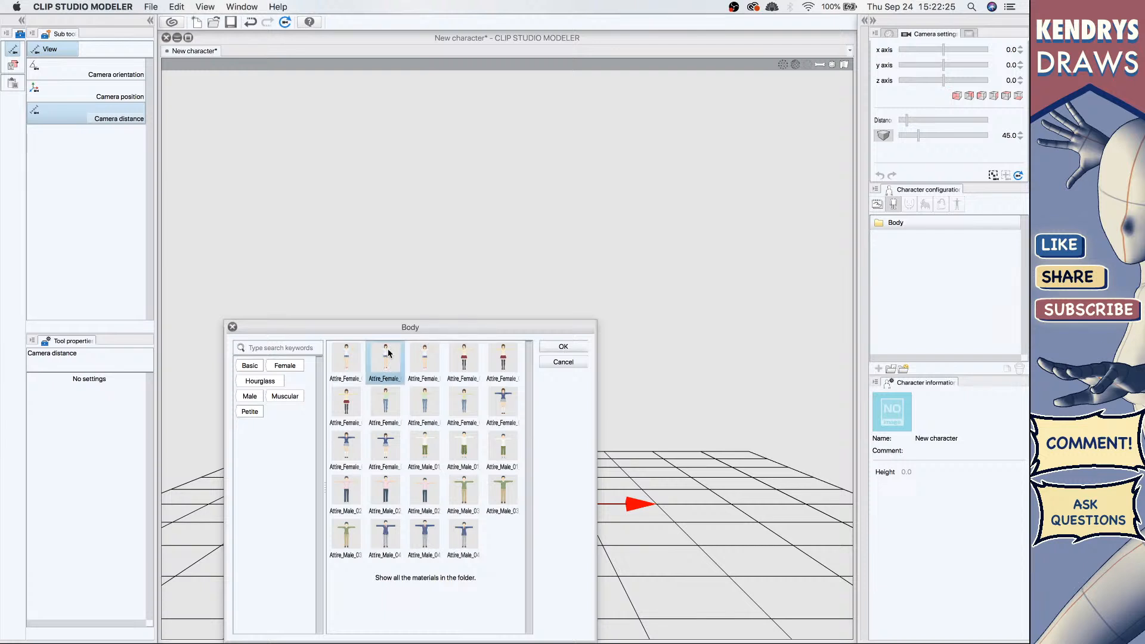
left_click(564, 347)
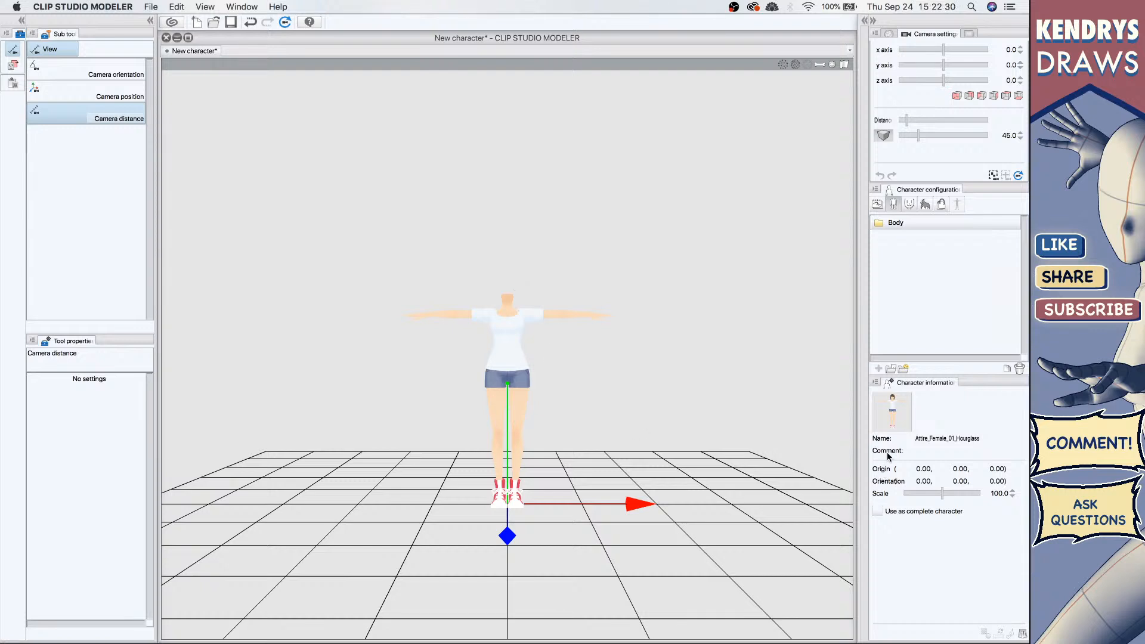
Step: Add the Female_Face_Sharp face to the character's face parts
left_click(910, 204)
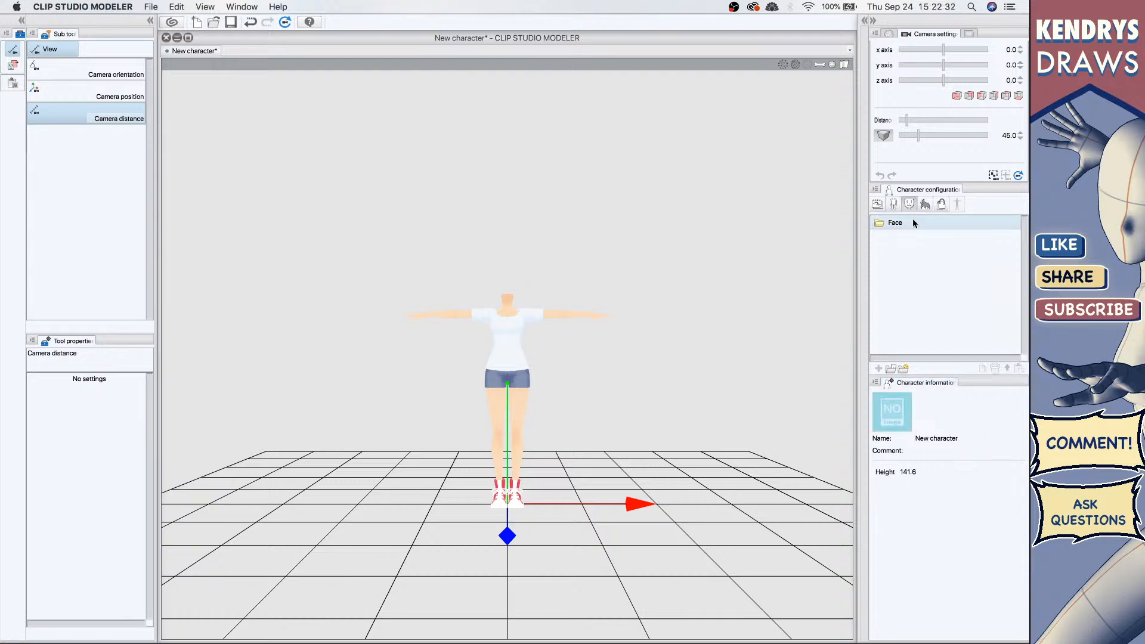
left_click(904, 370)
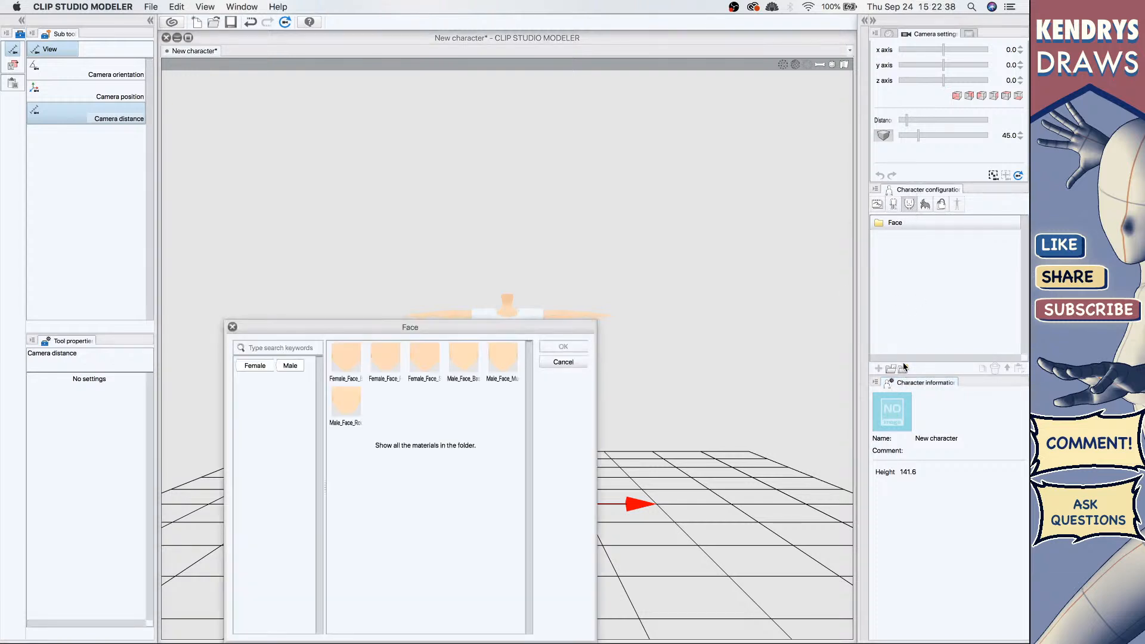
left_click(419, 351)
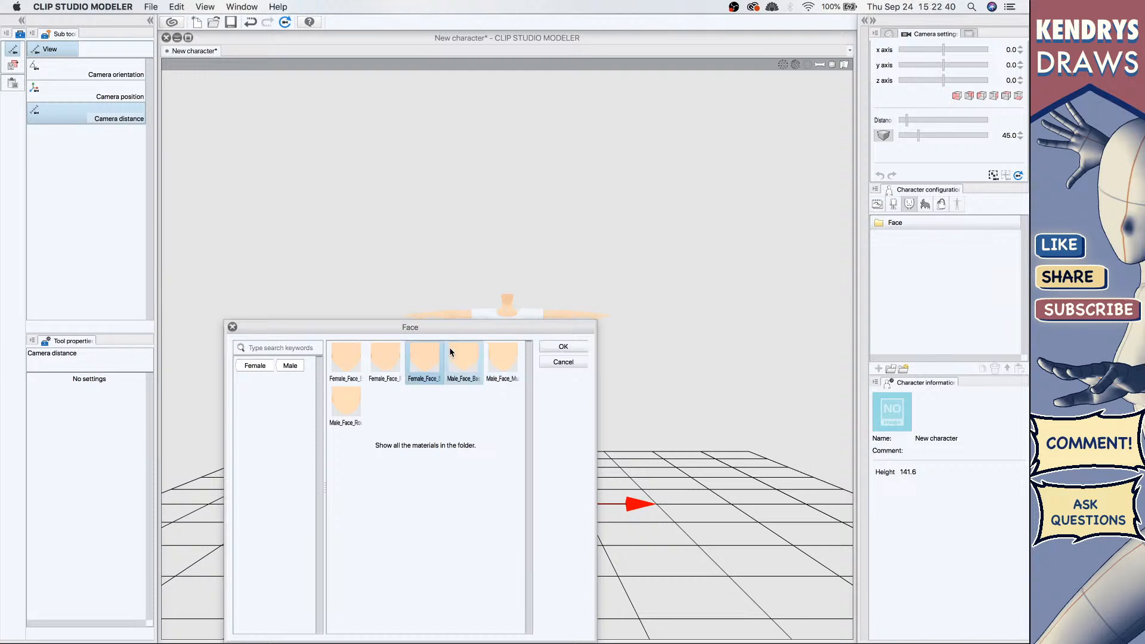
left_click(556, 346)
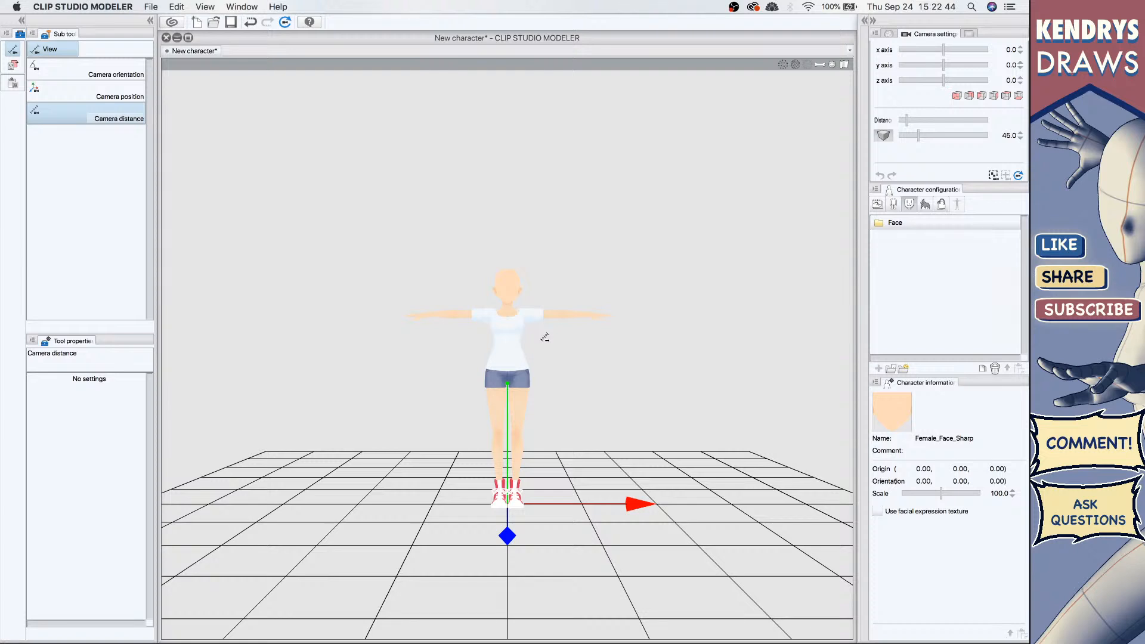
Step: Browse the Hair, Body and Face categories and expand the Female_Face_Sharp part's material, texture, physics and shape entries
left_click_drag(544, 337, 861, 368)
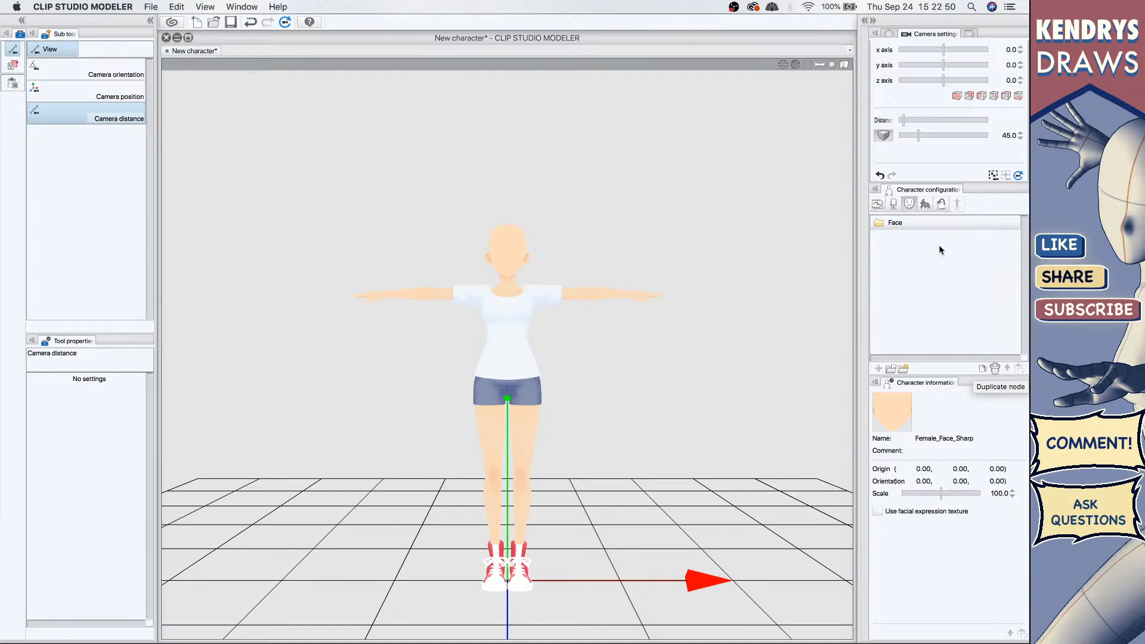
left_click(925, 203)
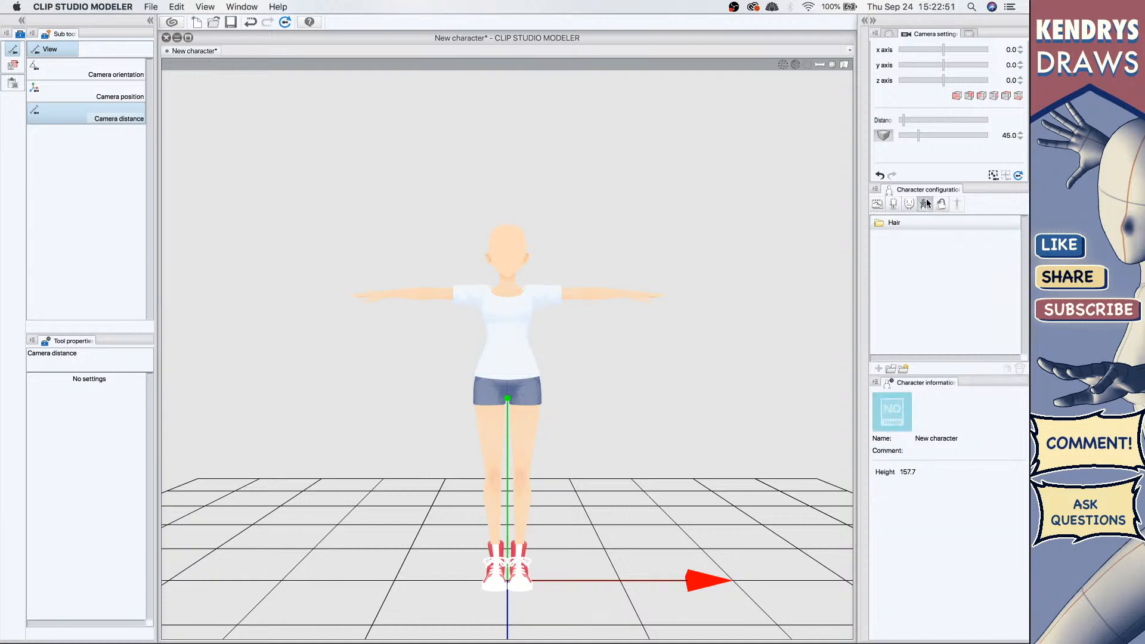
left_click(895, 206)
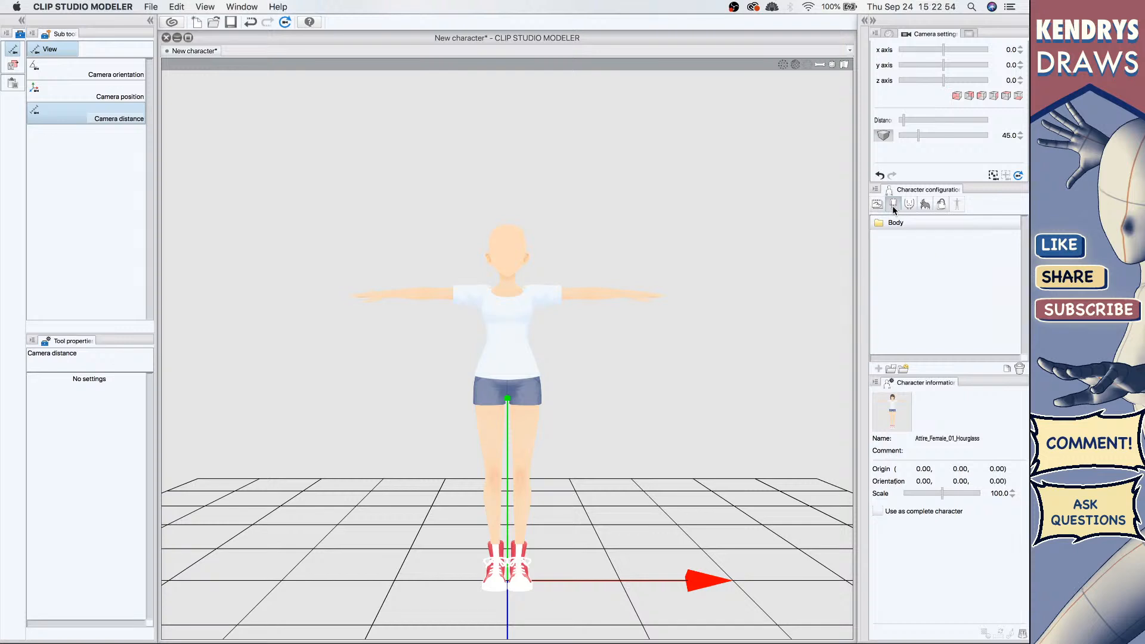
left_click(890, 223)
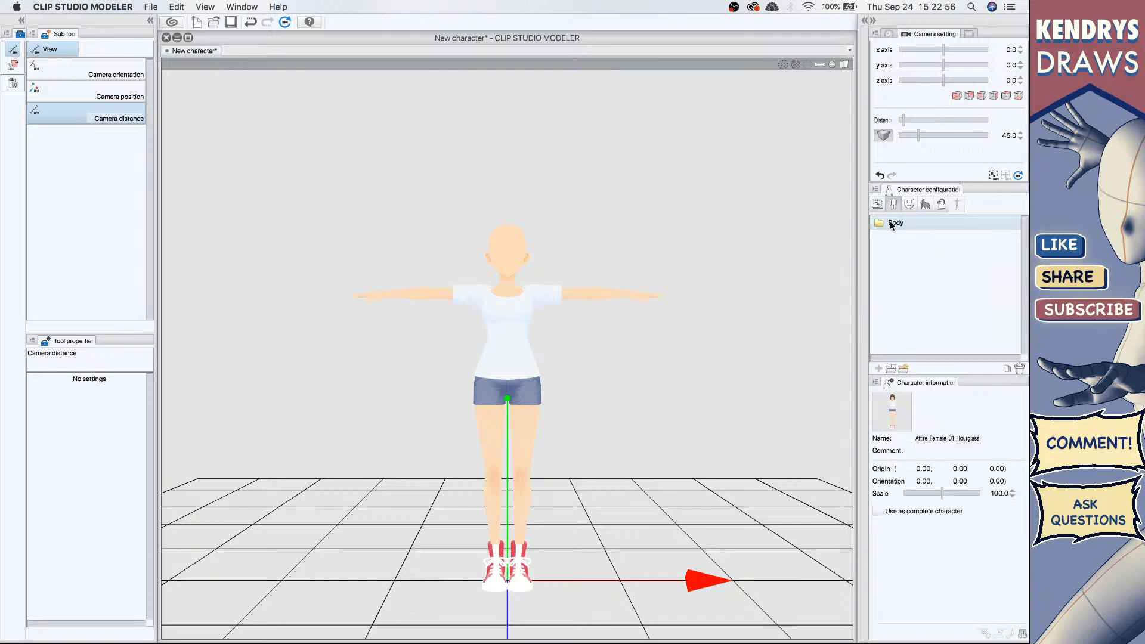
left_click(909, 205)
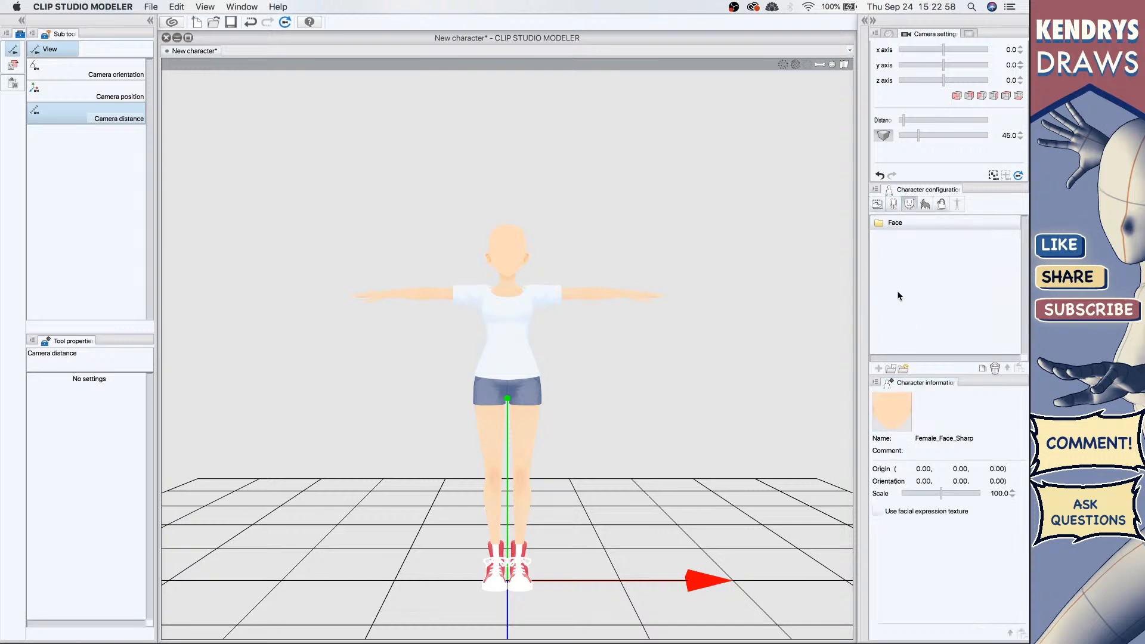
left_click(879, 222)
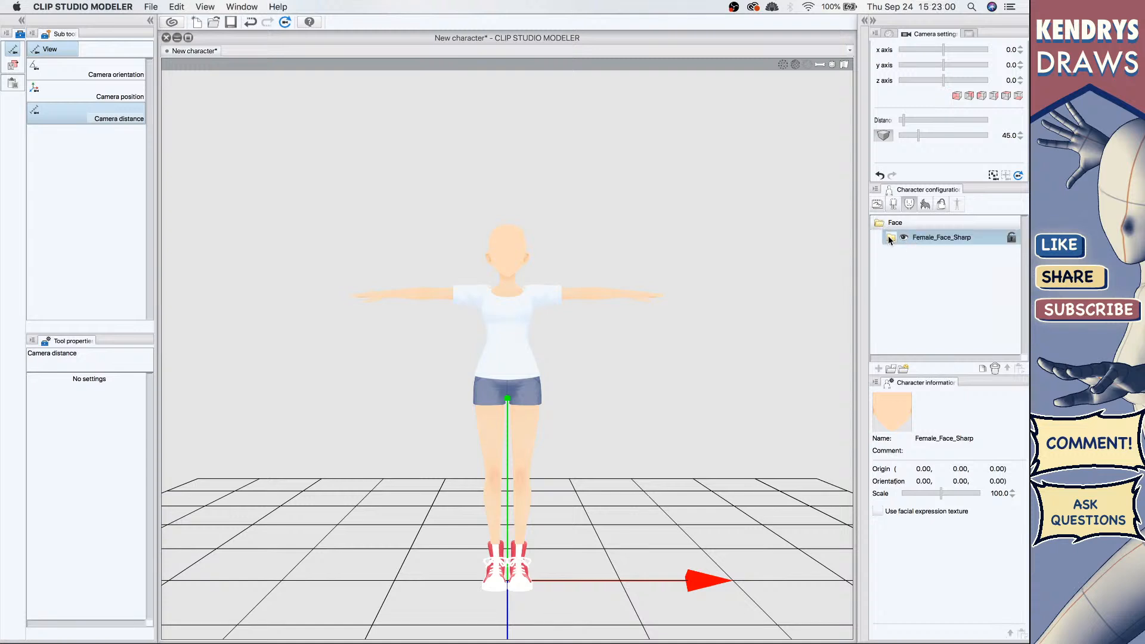
left_click(890, 238)
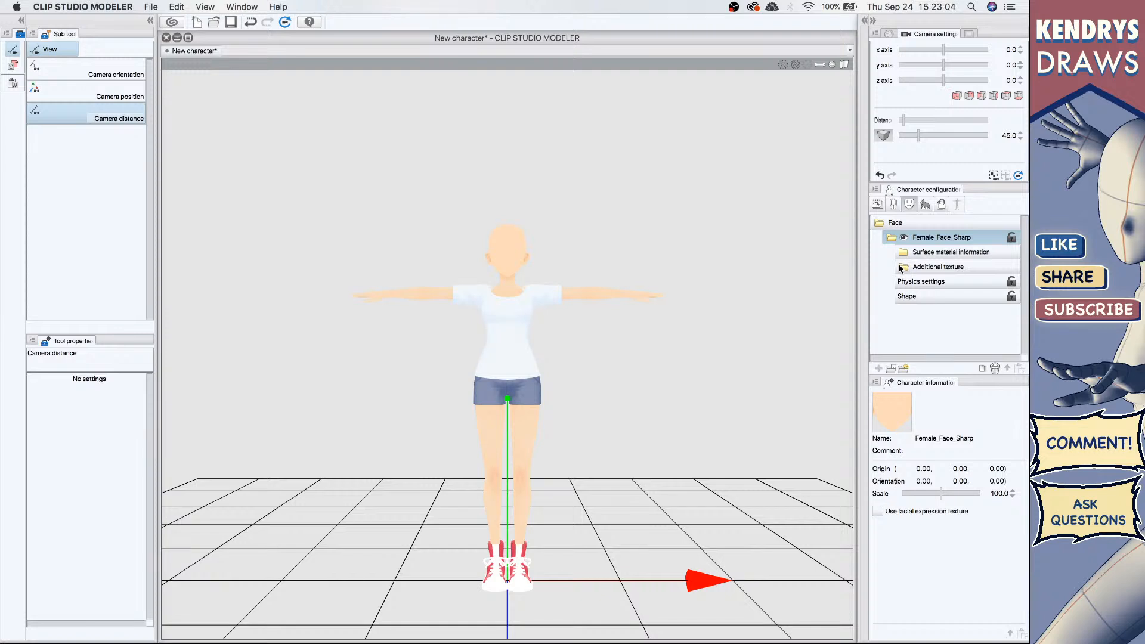
left_click(936, 266)
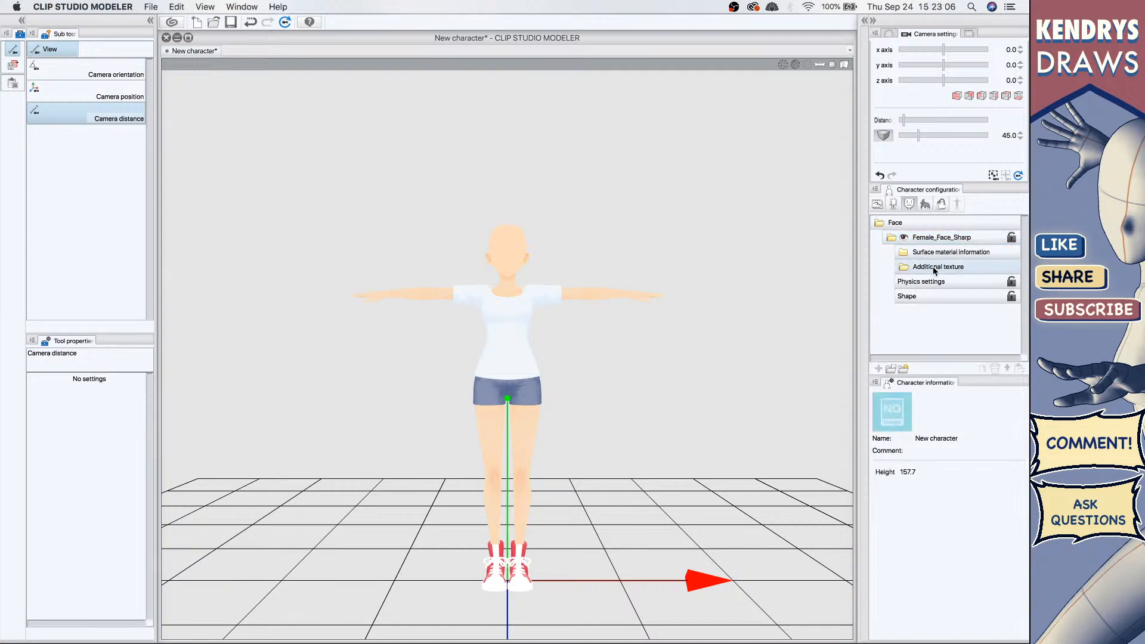
left_click(921, 282)
left_click(924, 297)
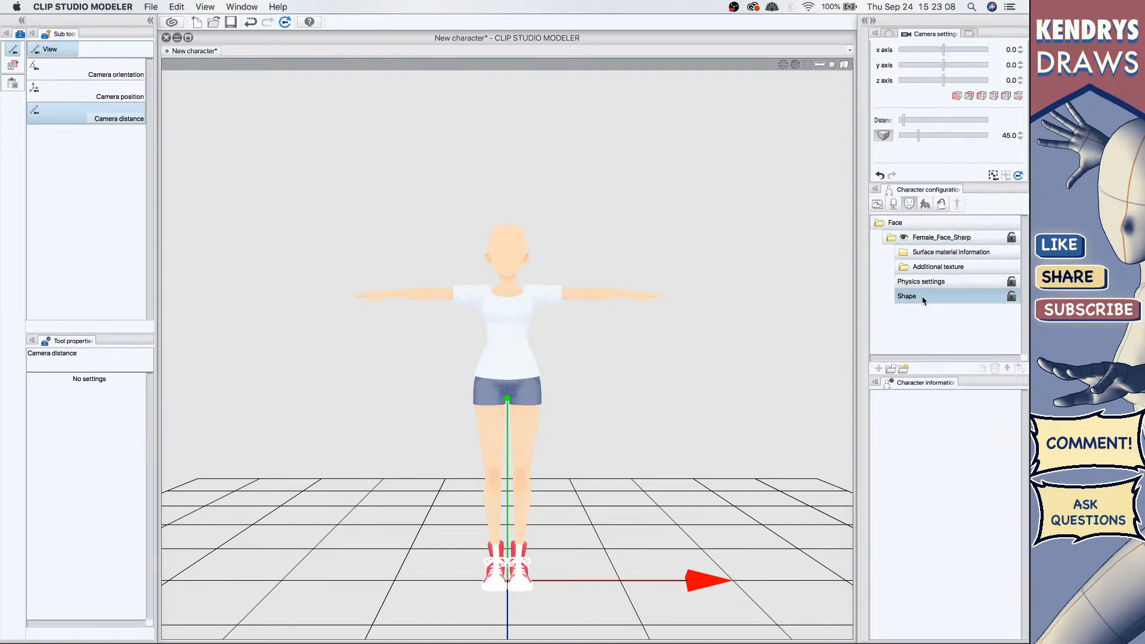
Step: Open the face import dialog and the thumbnail capture dialog, cancelling each
left_click(903, 369)
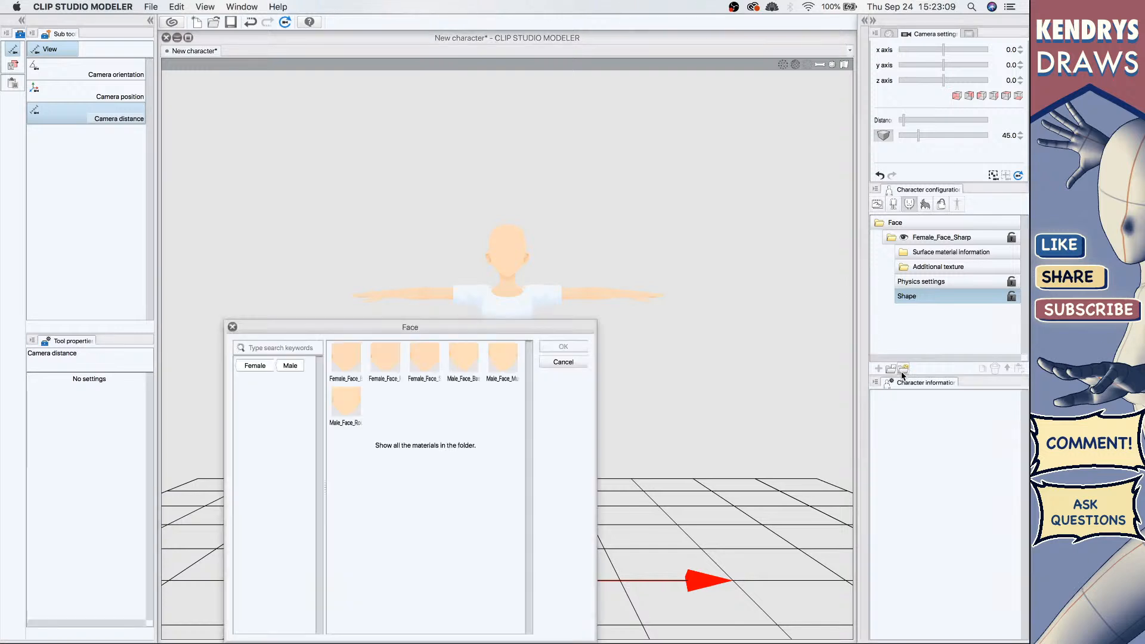
left_click(575, 364)
left_click(962, 252)
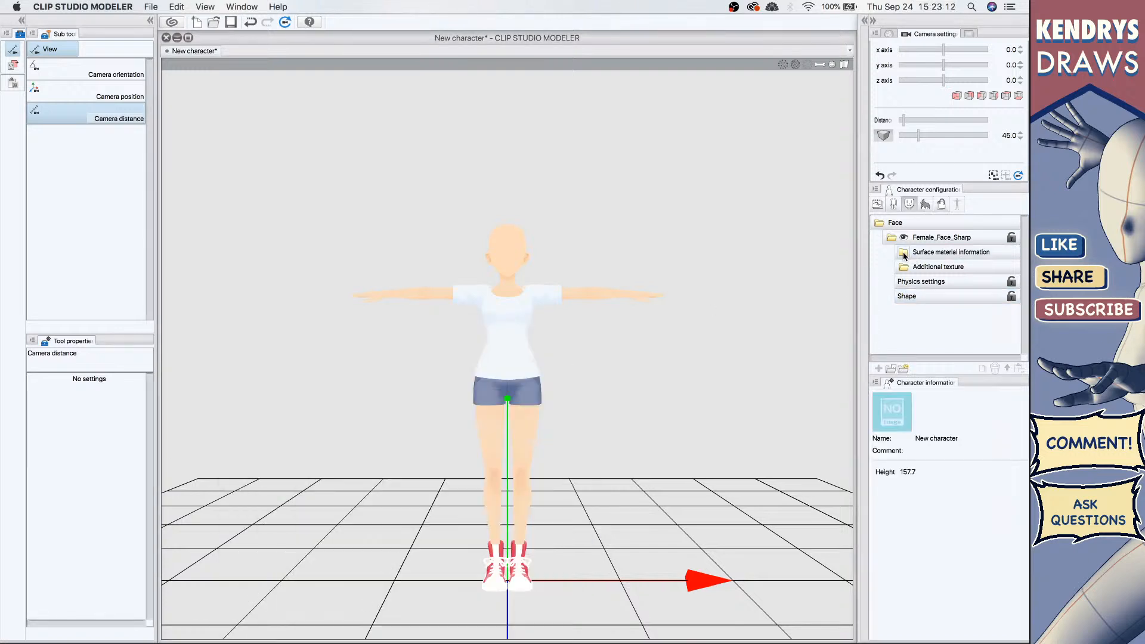
left_click(901, 424)
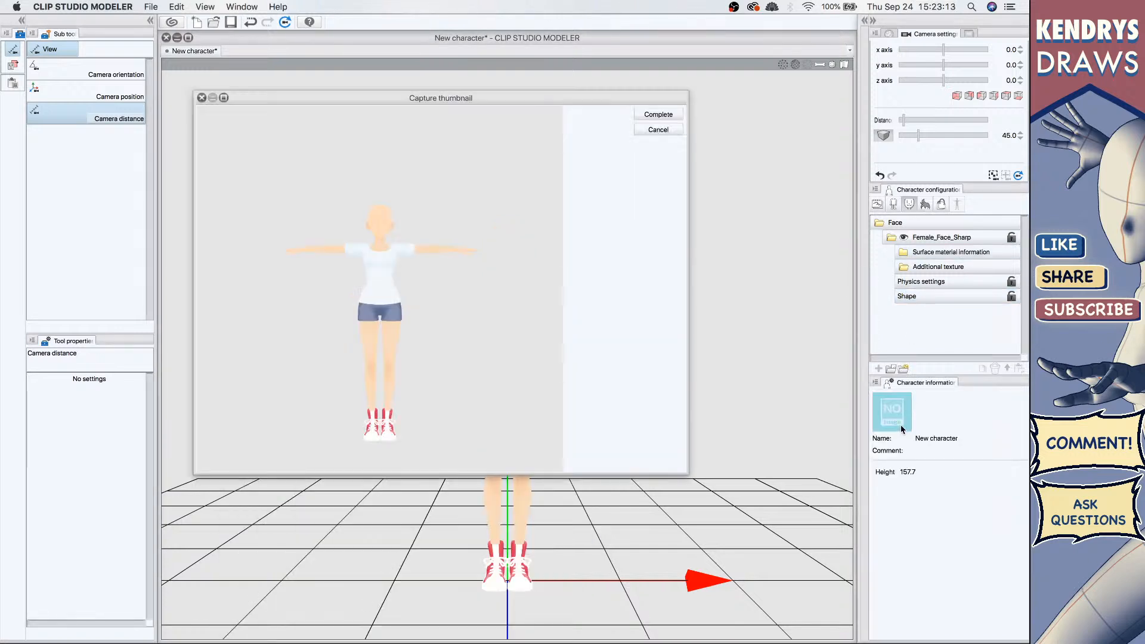
left_click(661, 131)
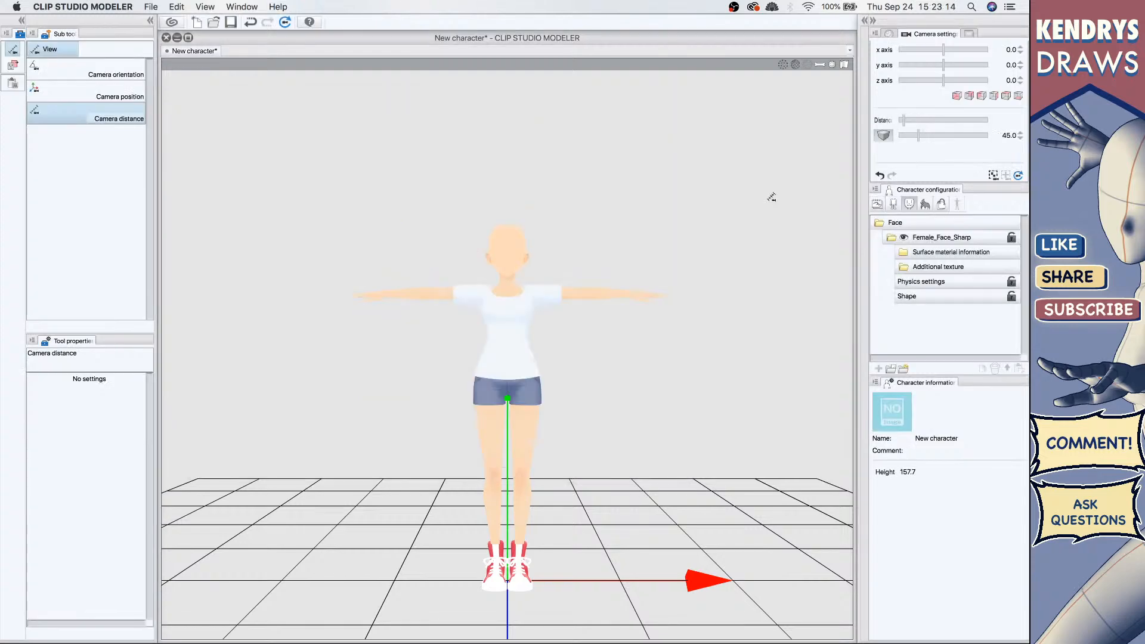
Step: Review the Body, Sketch and Face categories and the face part's physics, shape and surface material entries
left_click(904, 237)
left_click(904, 236)
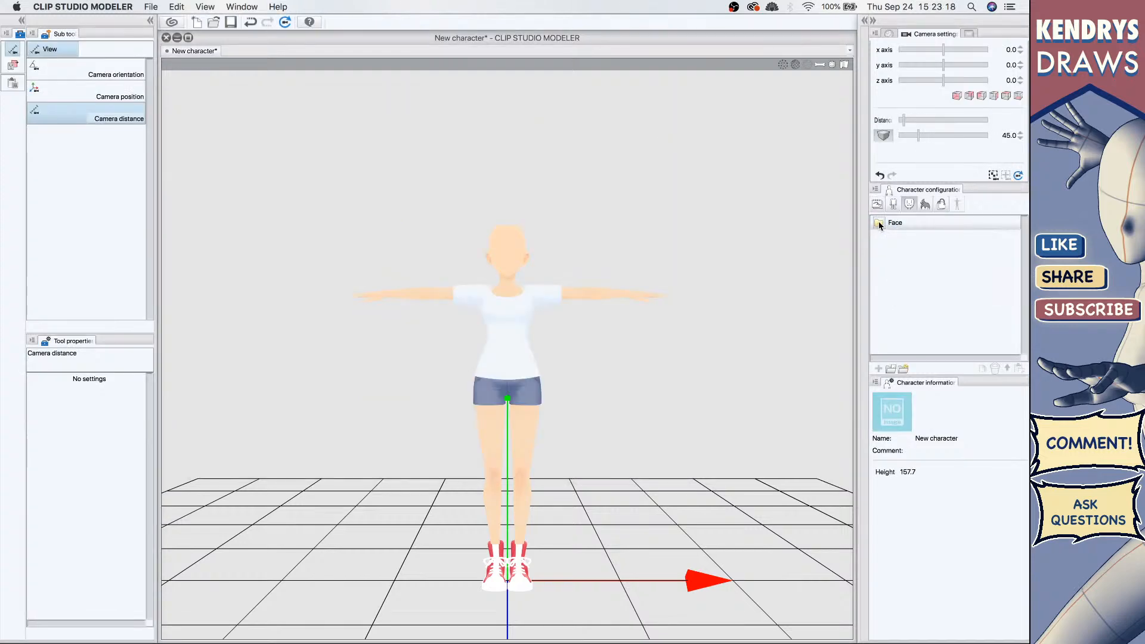
left_click(892, 206)
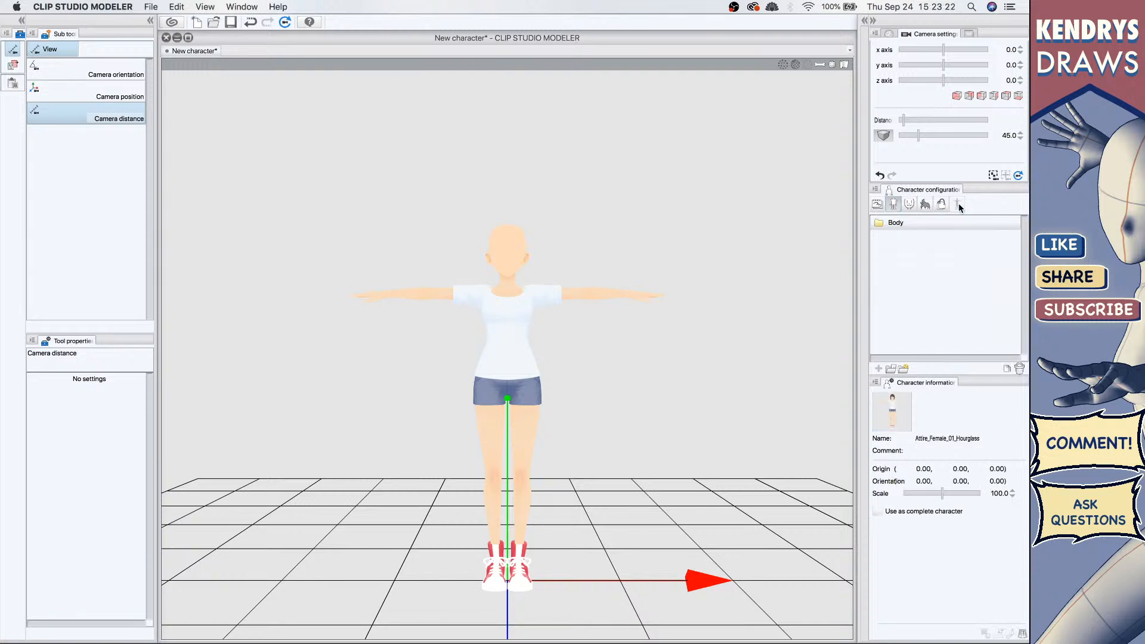
left_click(878, 206)
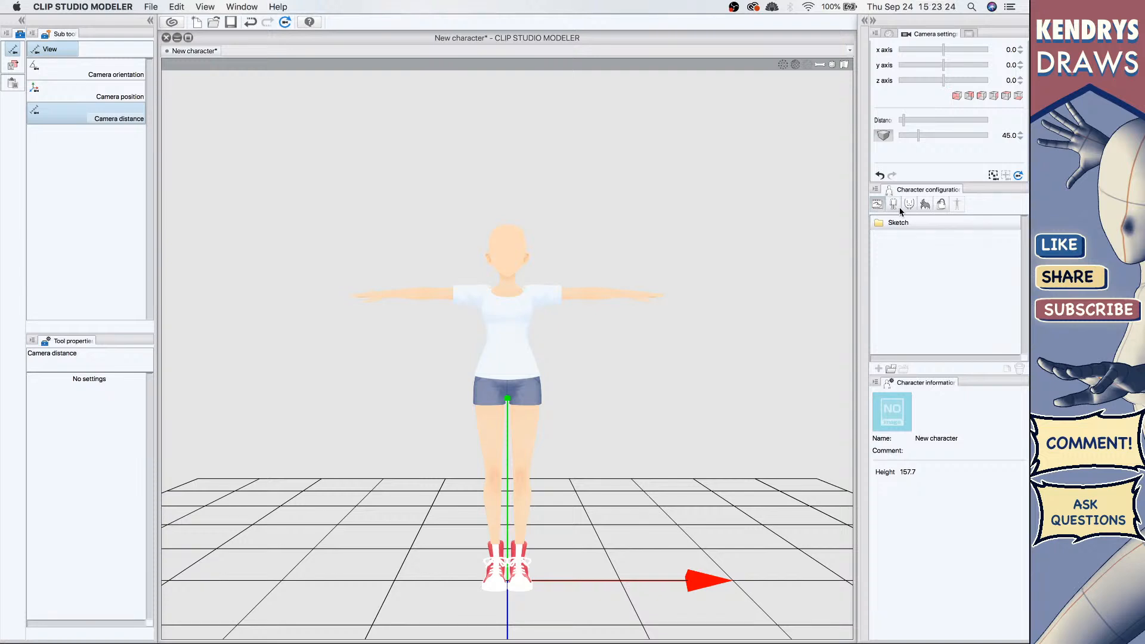
left_click(900, 208)
left_click(908, 205)
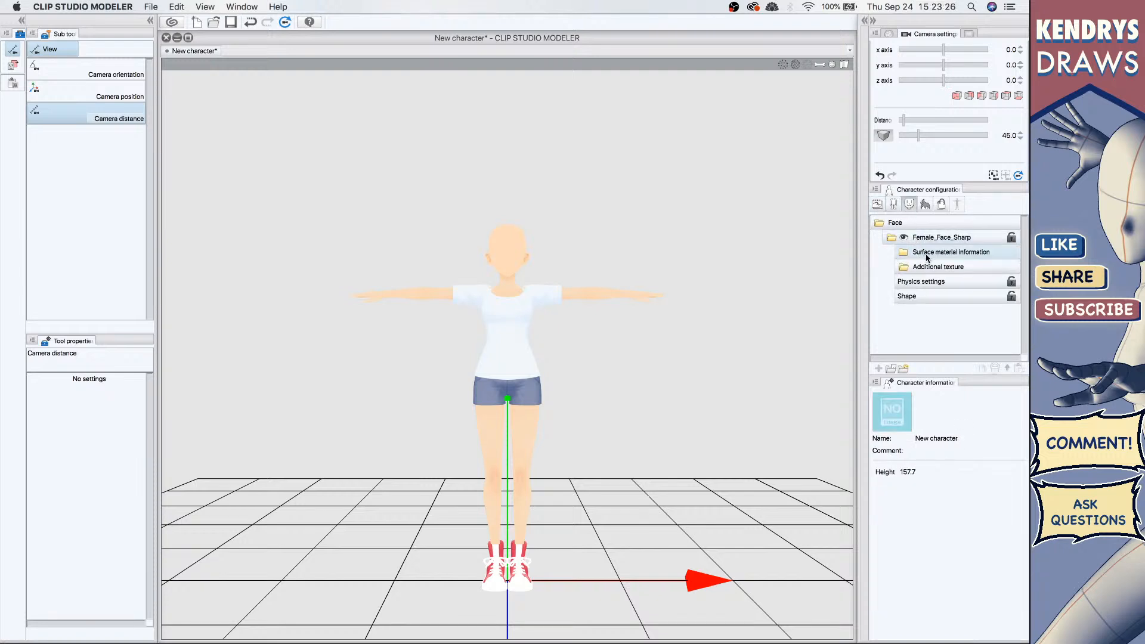
left_click(907, 282)
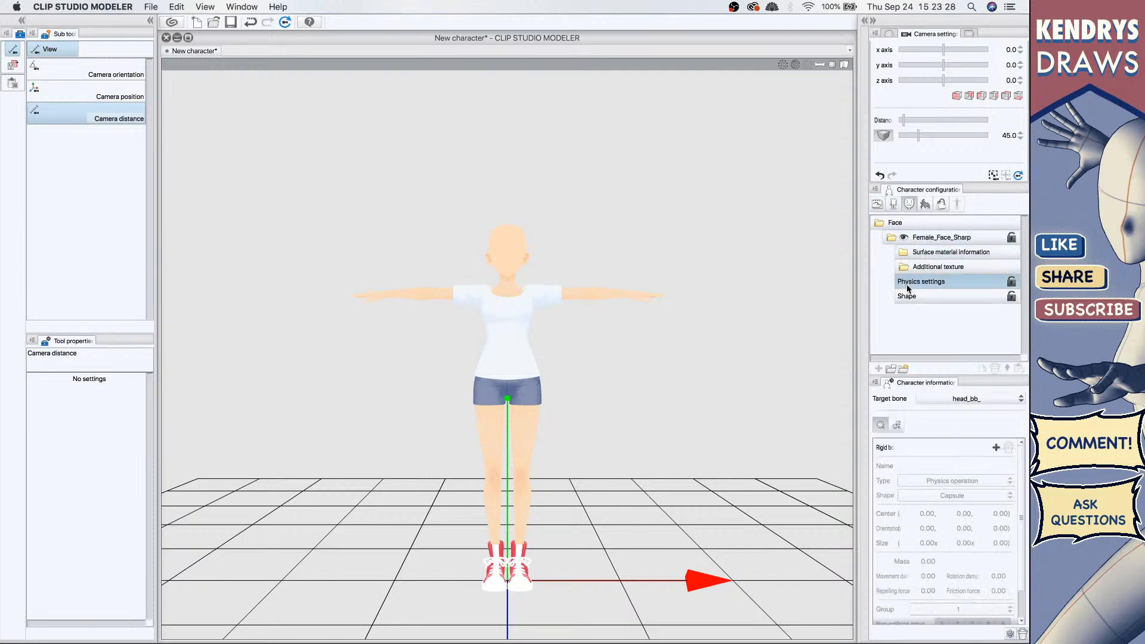
left_click(911, 297)
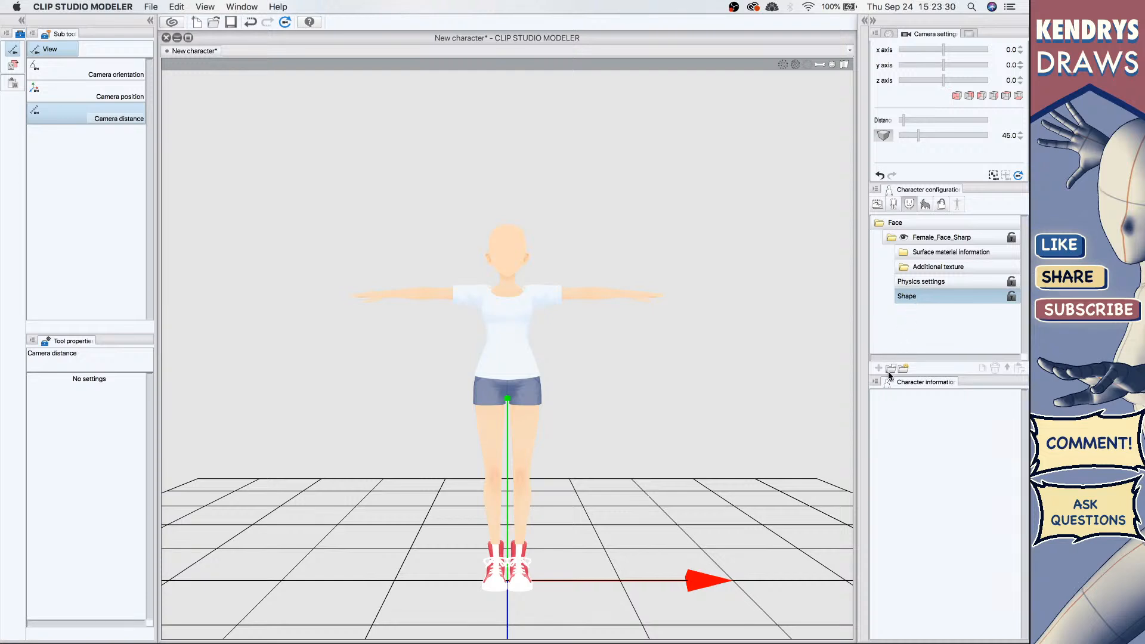
left_click(903, 252)
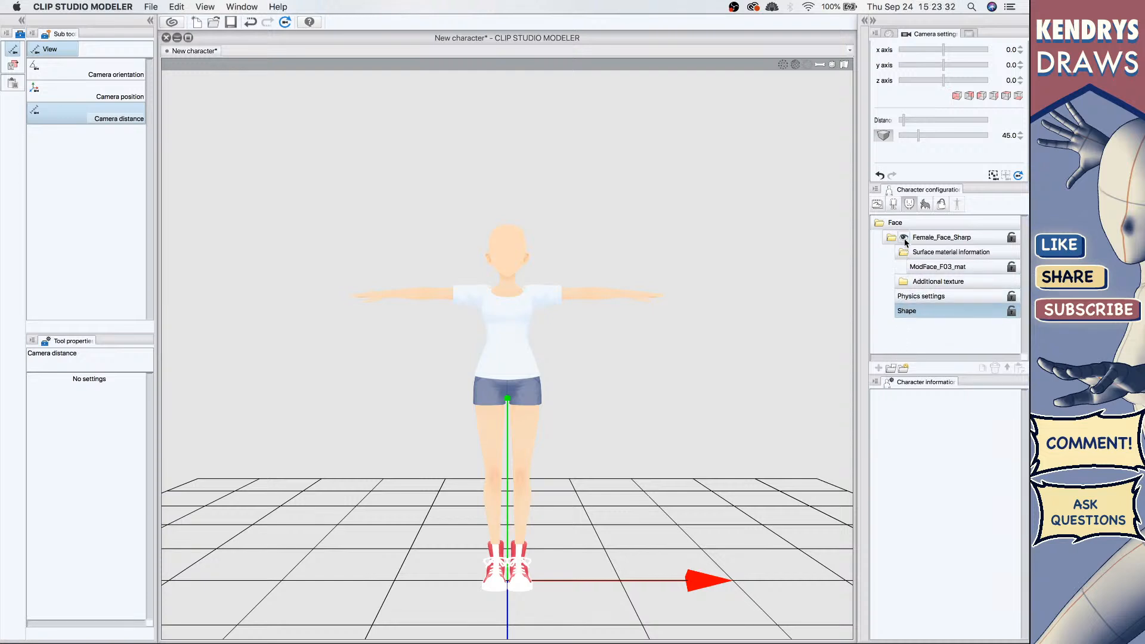
Step: Hide the Female_Face_Sharp face part in the viewport
left_click(904, 238)
left_click(895, 240)
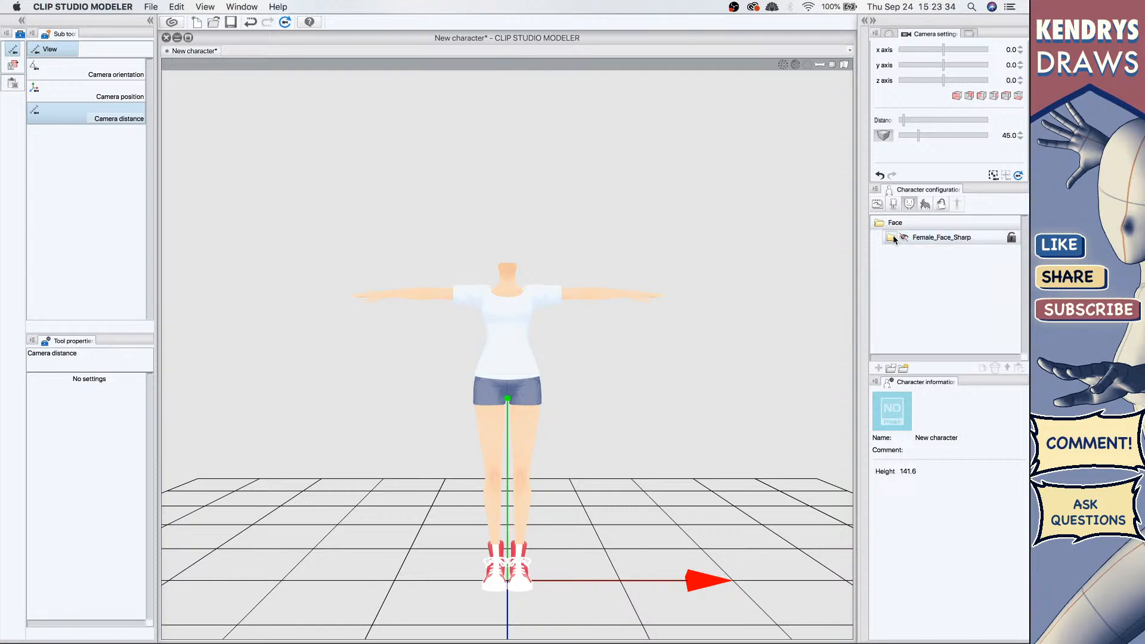
left_click(892, 238)
Step: Look through the Body and Accessories categories and open the thumbnail capture dialog without capturing
left_click(897, 223)
left_click(894, 204)
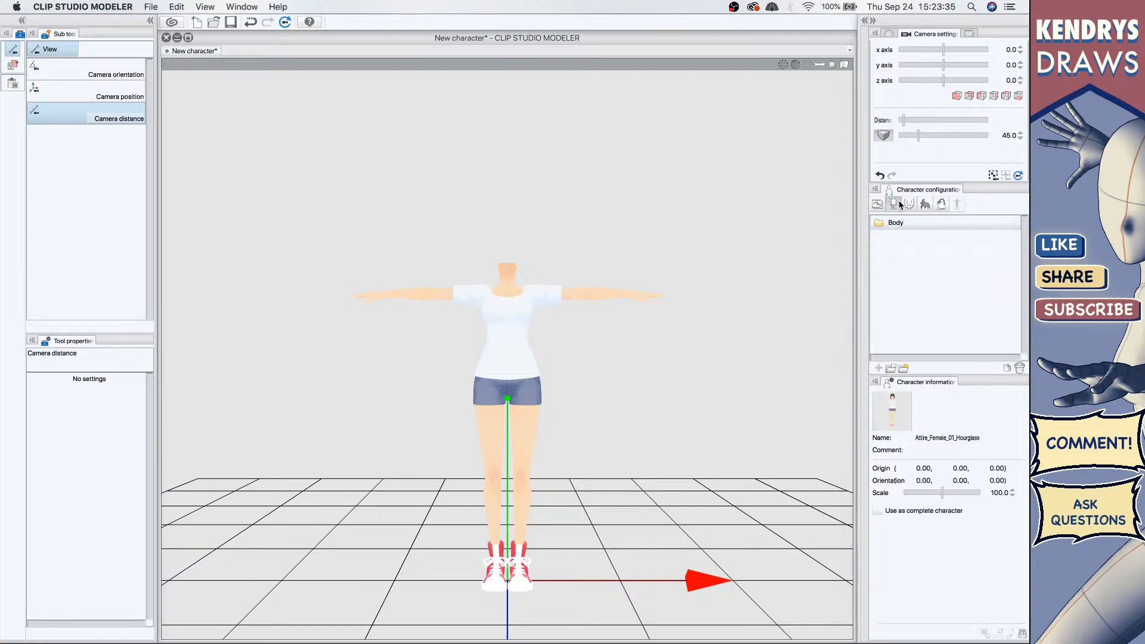
left_click(934, 204)
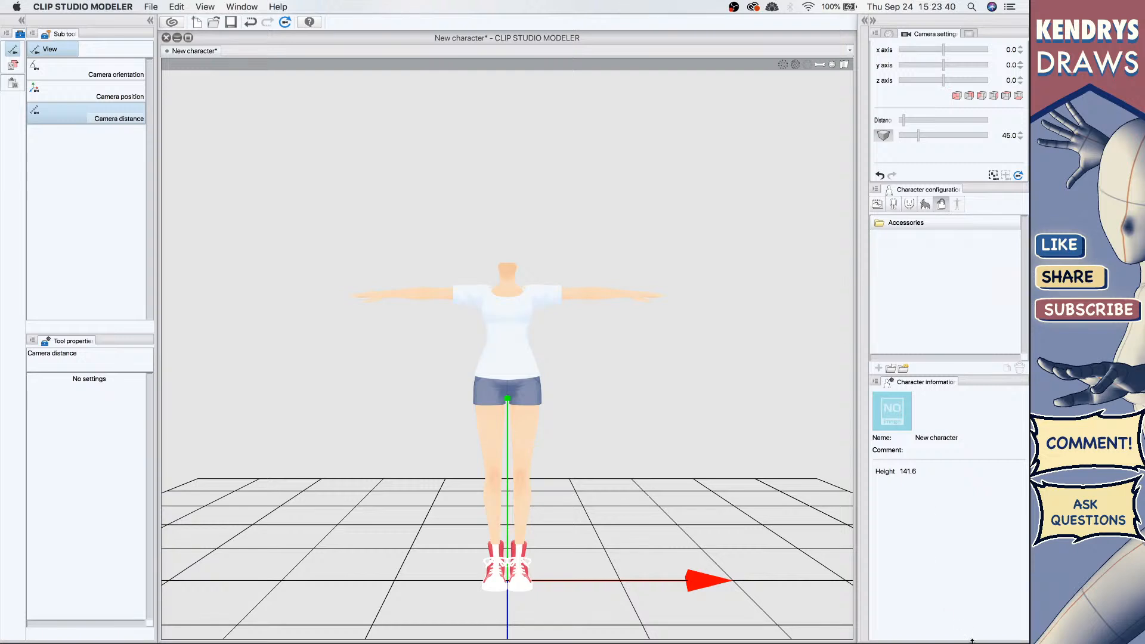
left_click_drag(971, 642, 971, 574)
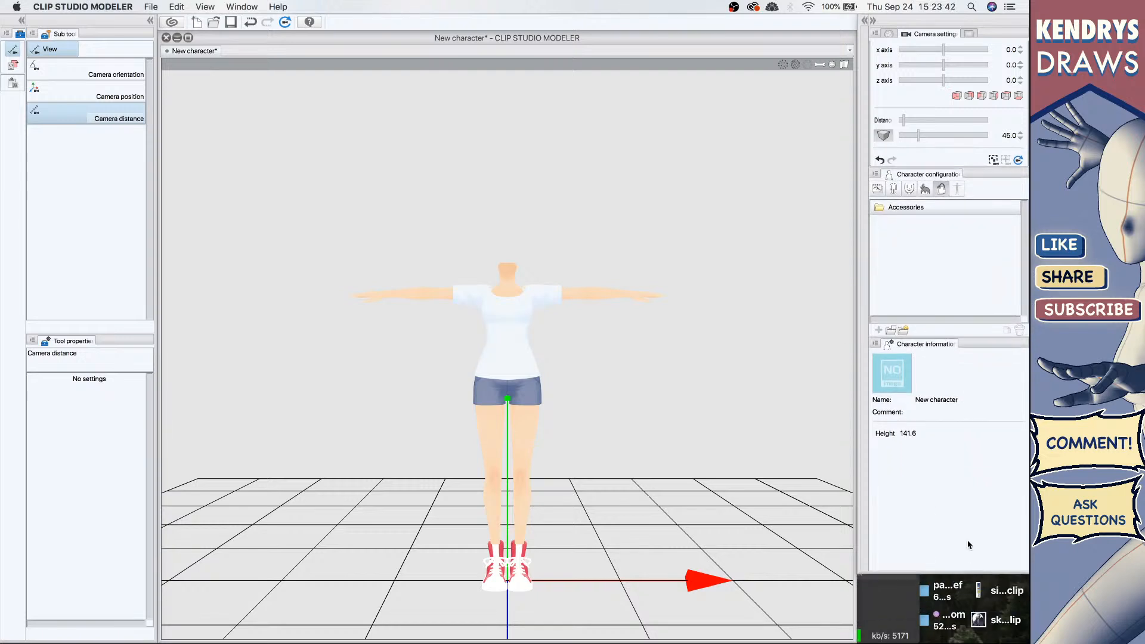
left_click(894, 375)
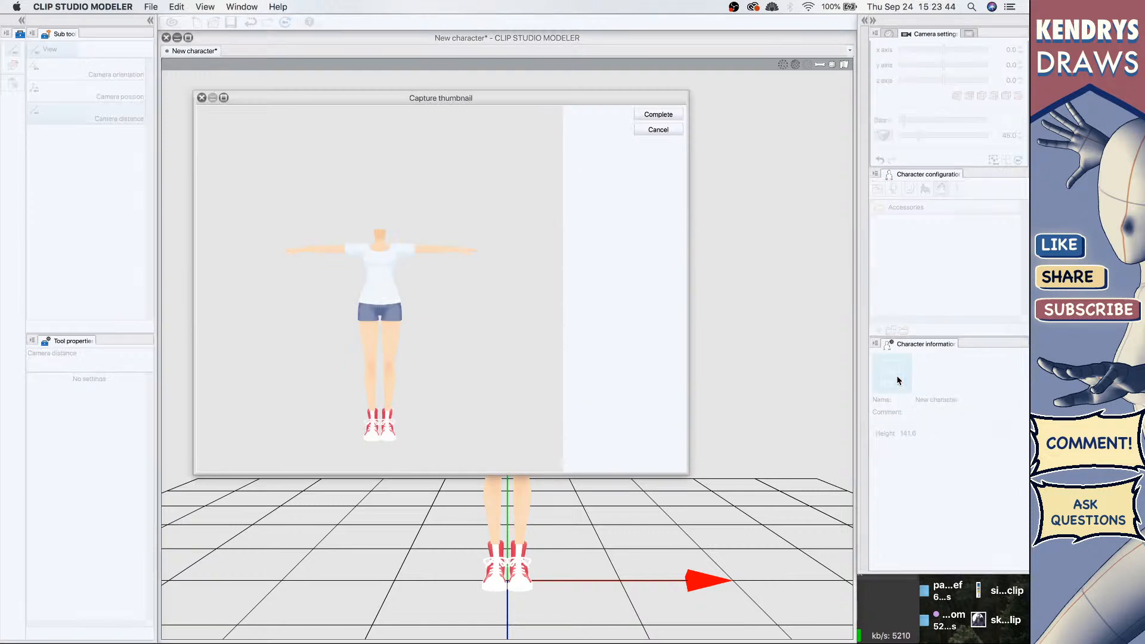
left_click(665, 129)
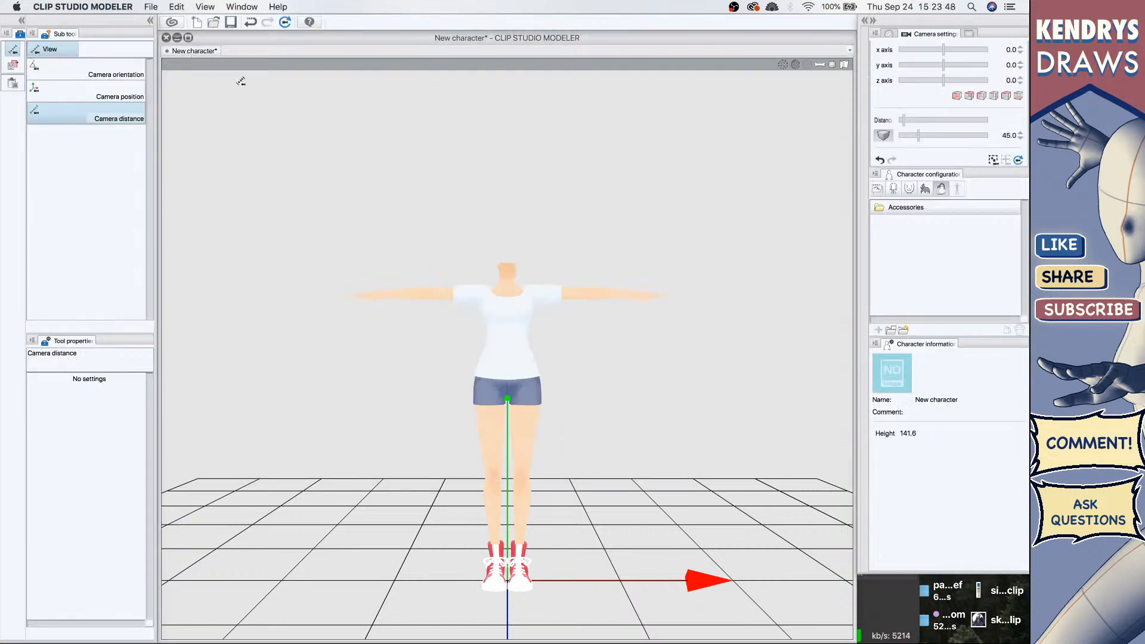
Step: Open the ModFace_F03_mat material name for editing and the face import dialog, leaving both unchanged
left_click(893, 189)
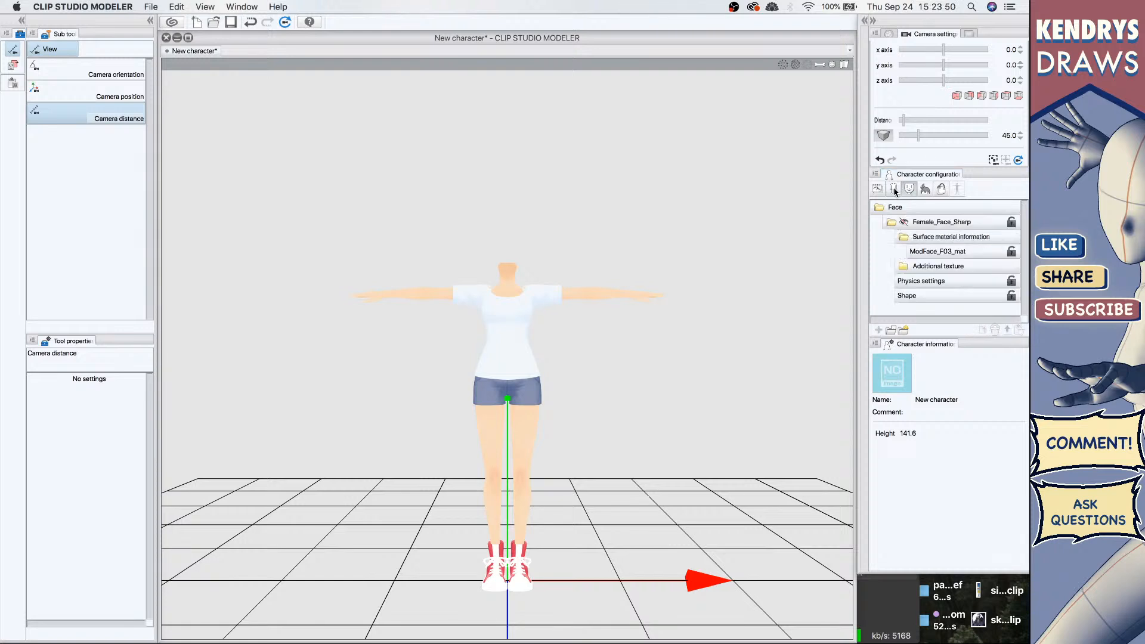
left_click(922, 253)
left_click(904, 238)
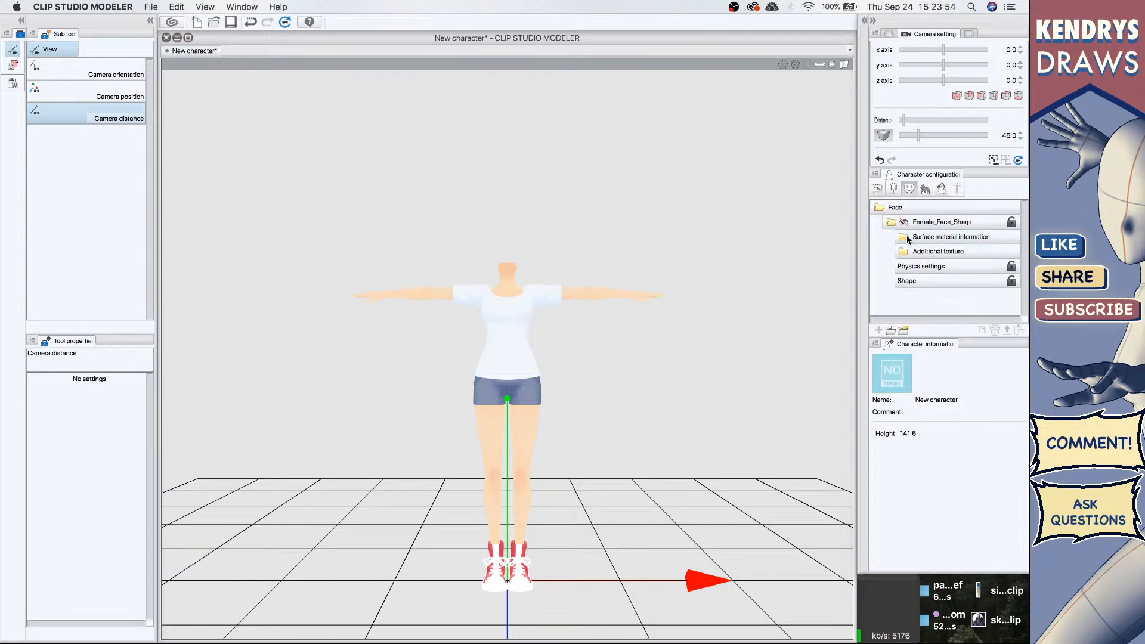
left_click(904, 238)
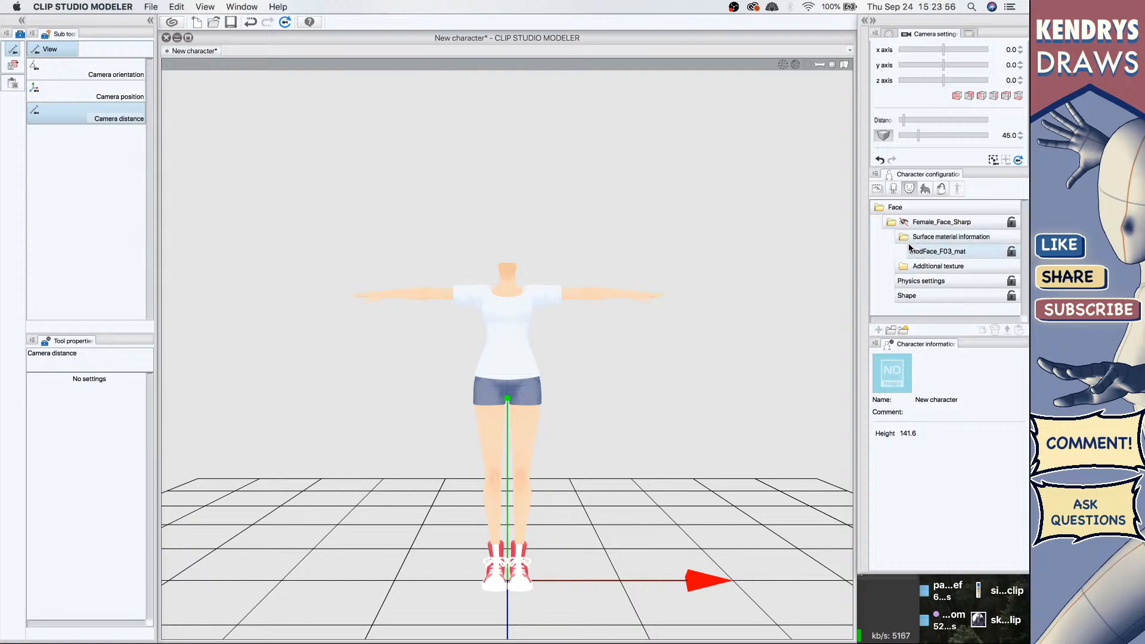
double_click(919, 250)
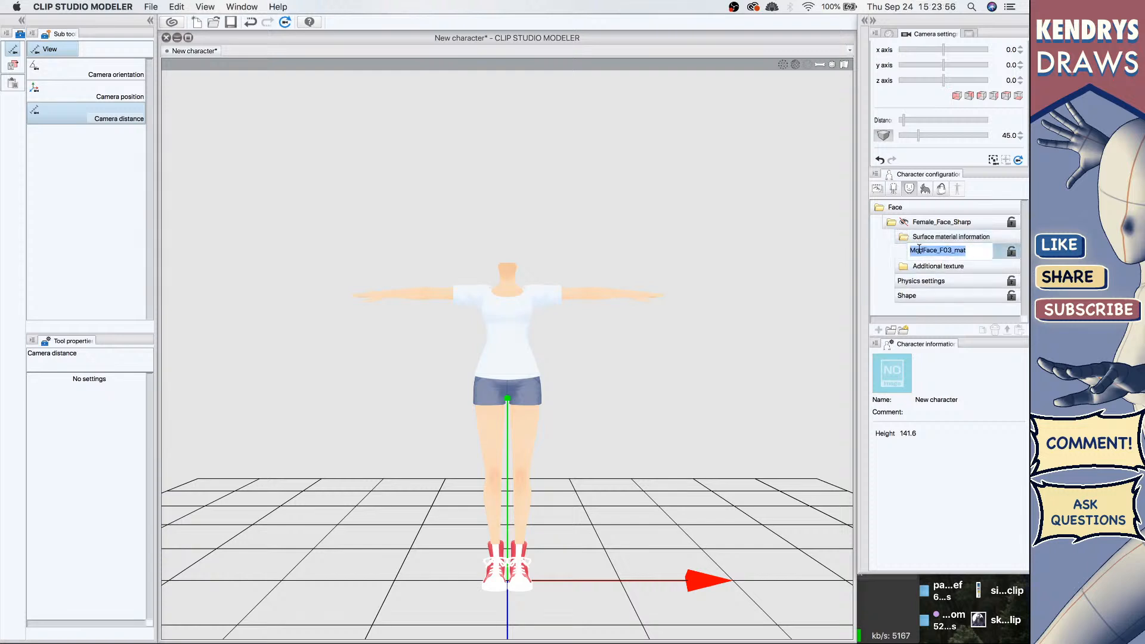
left_click(989, 255)
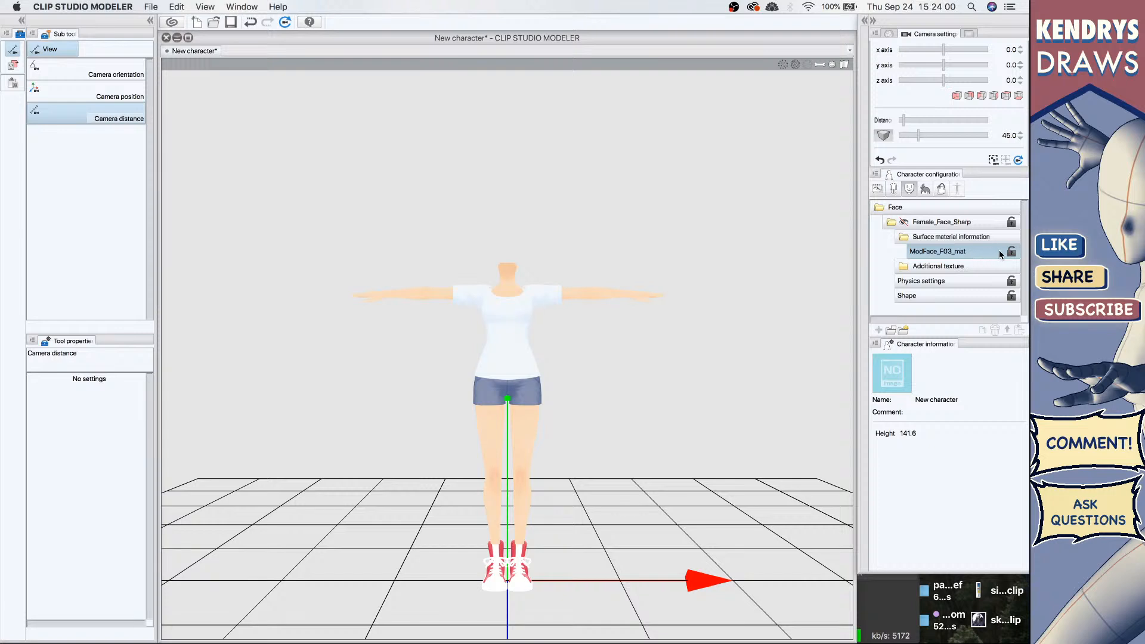
left_click(902, 330)
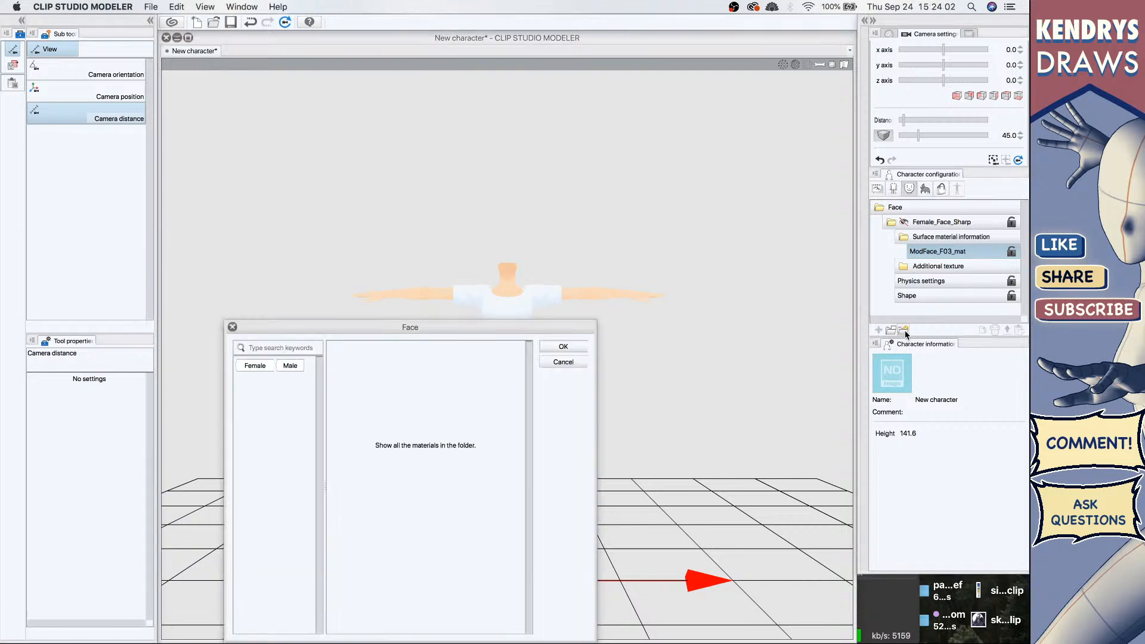
left_click(571, 360)
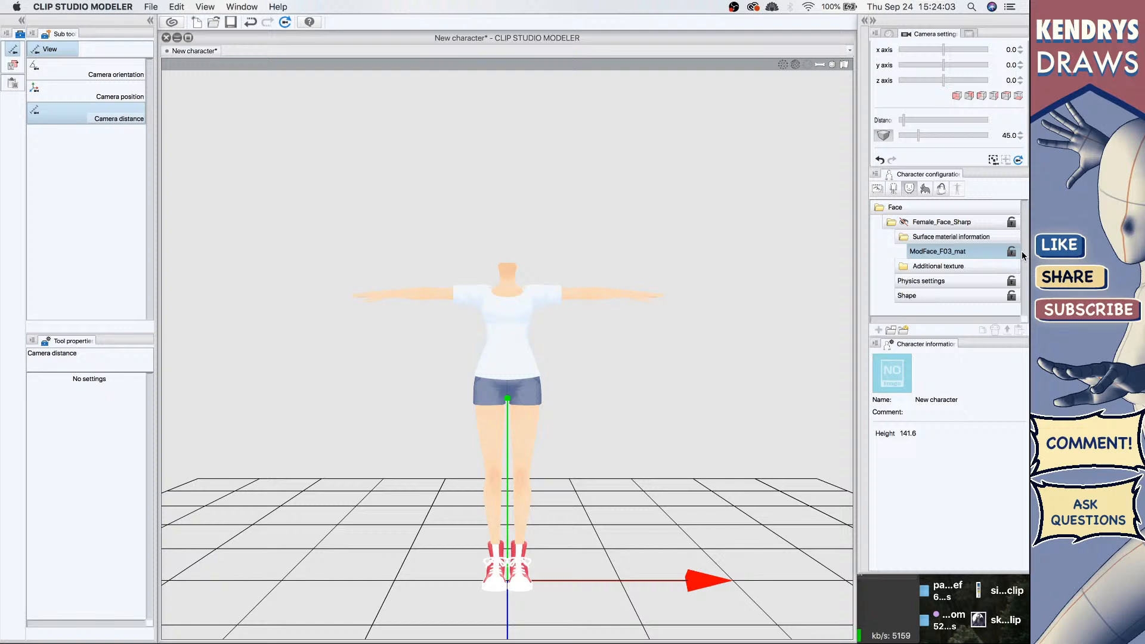
double_click(949, 253)
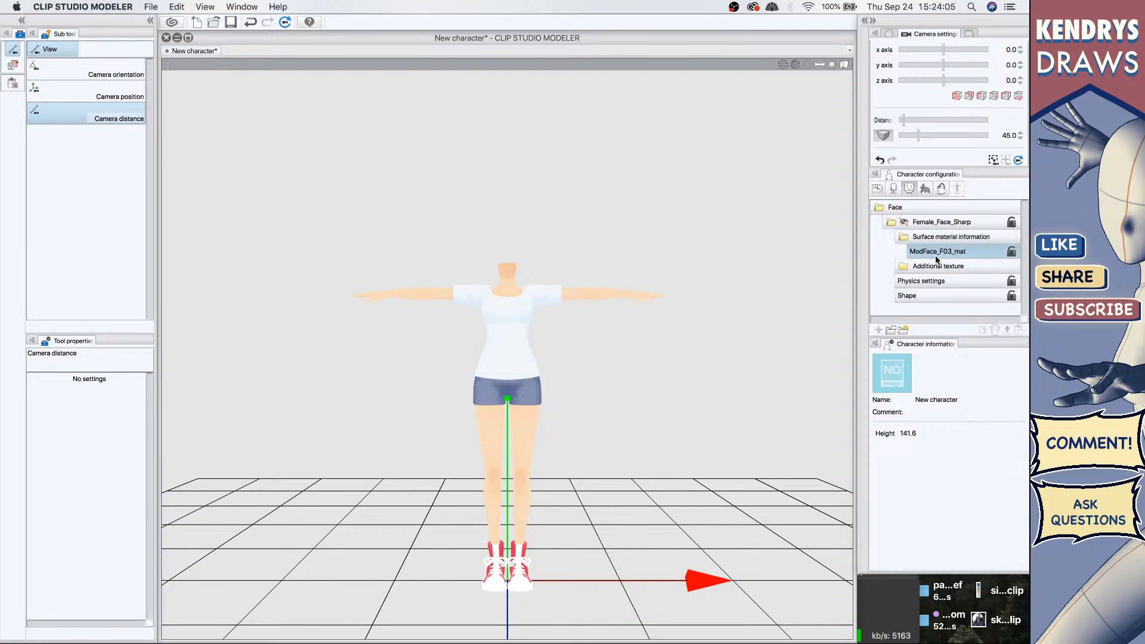
left_click(1013, 252)
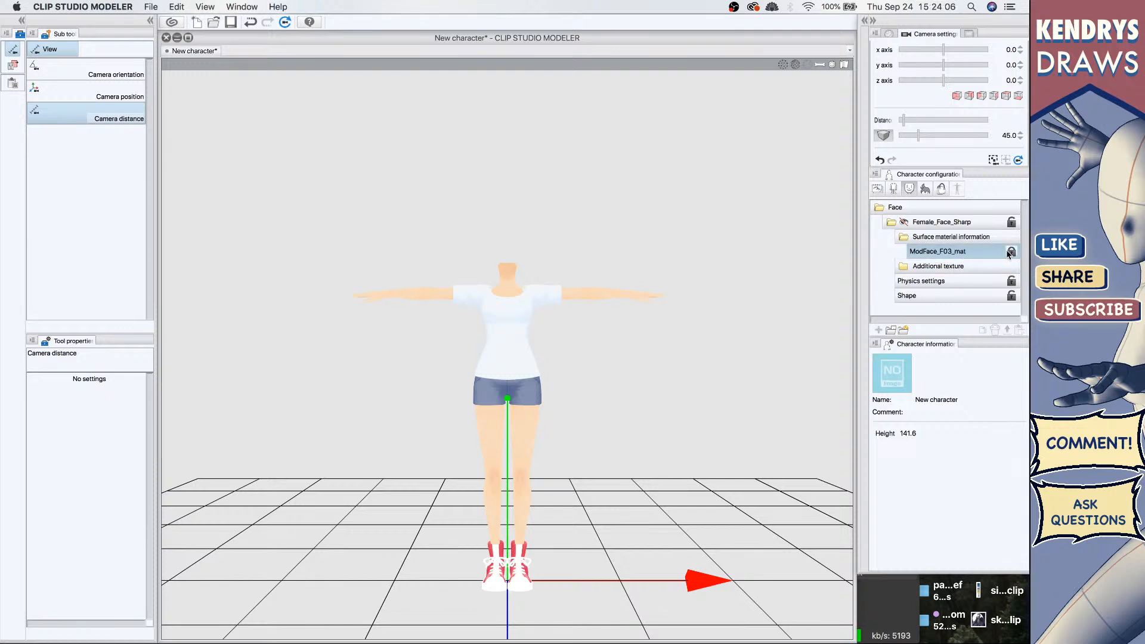
Step: Switch to Clip Studio Paint and bring up the Illustration canvas
left_click(907, 238)
left_click(908, 240)
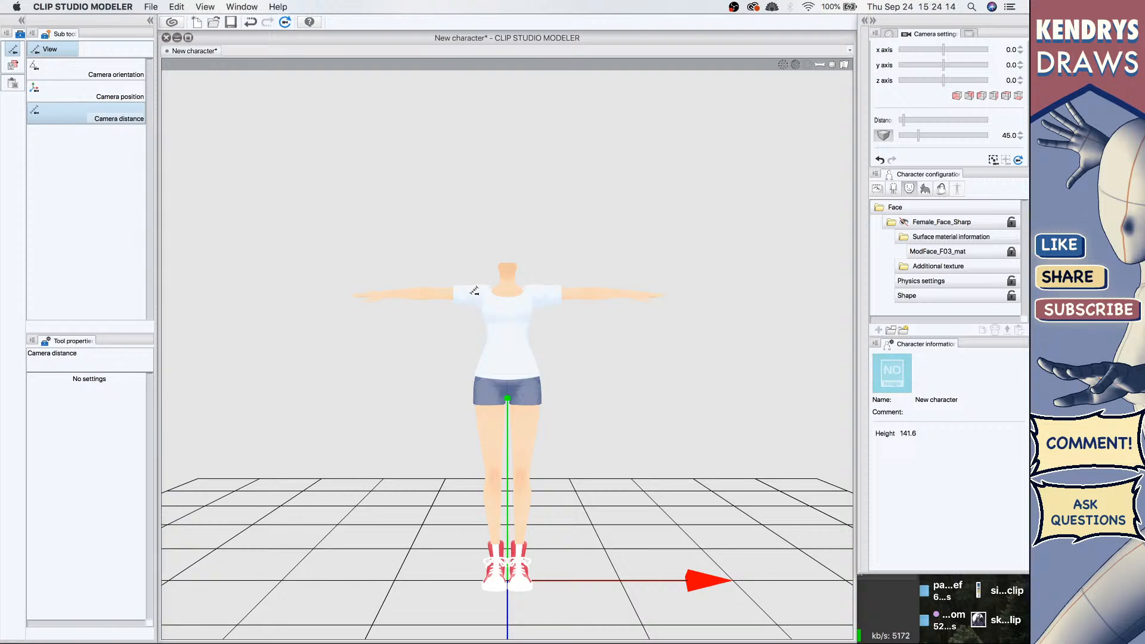
key("ctrl+Up")
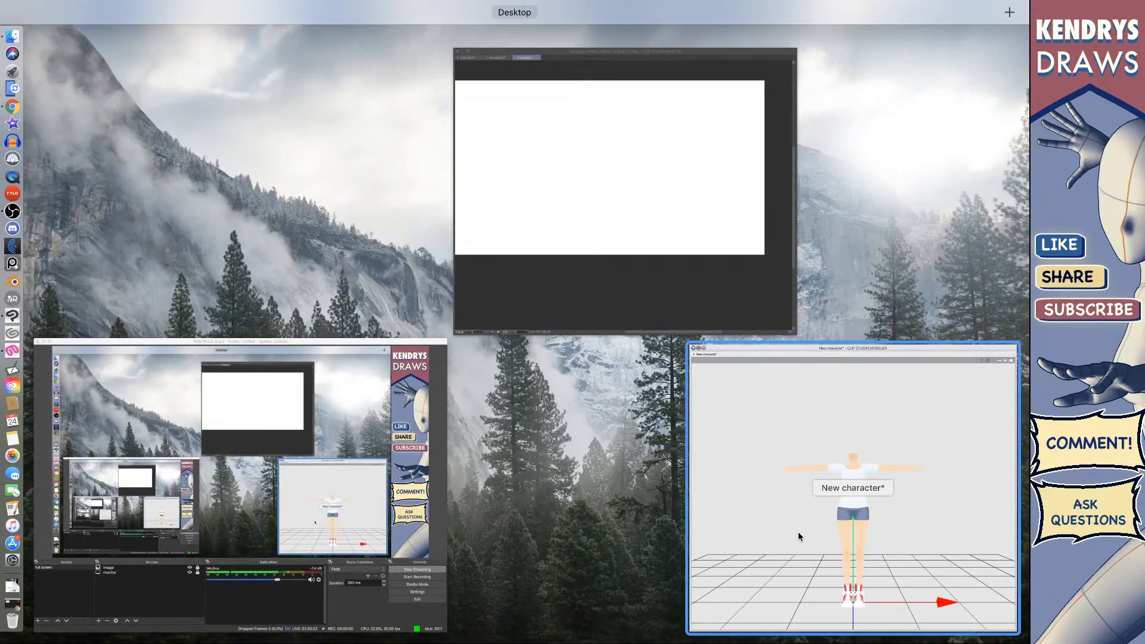
left_click(798, 531)
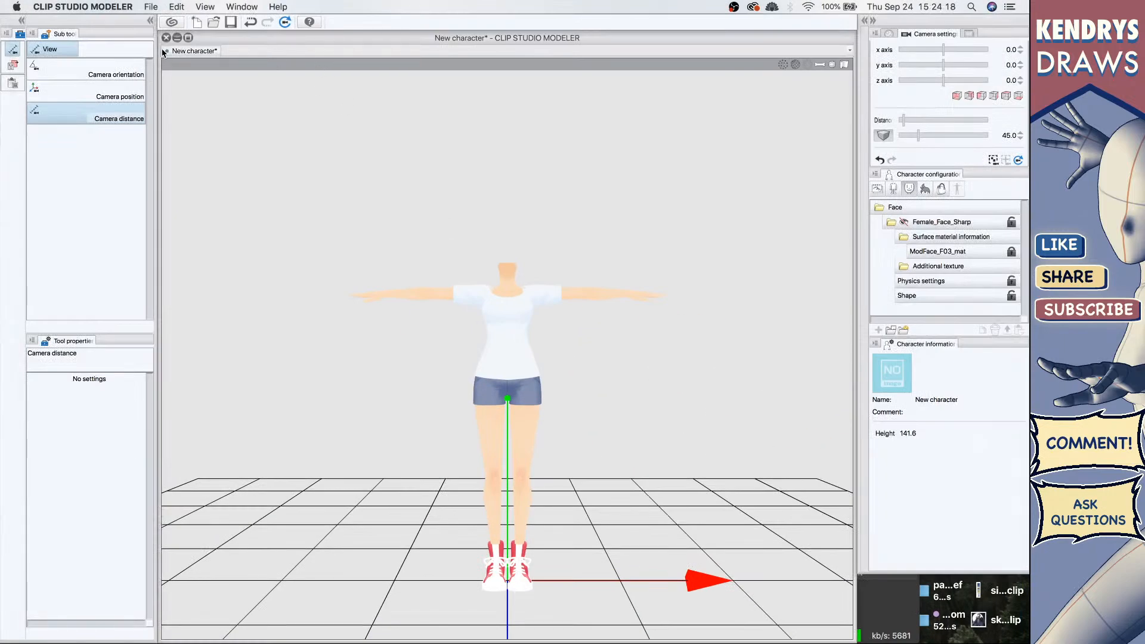
left_click(166, 51)
left_click(500, 255)
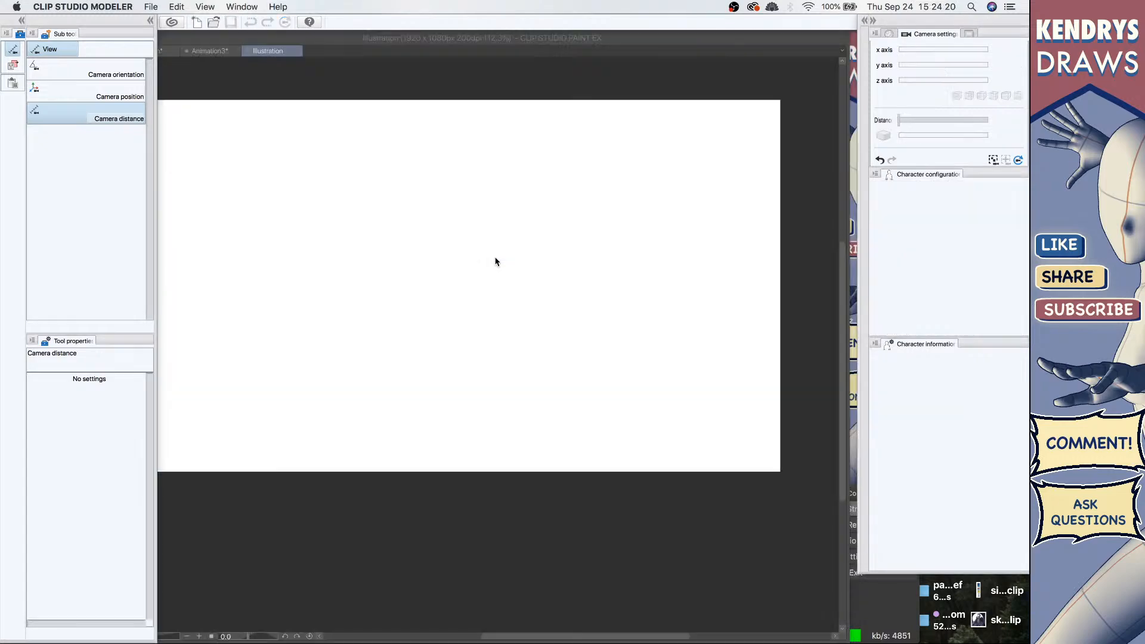
key("ctrl+Up")
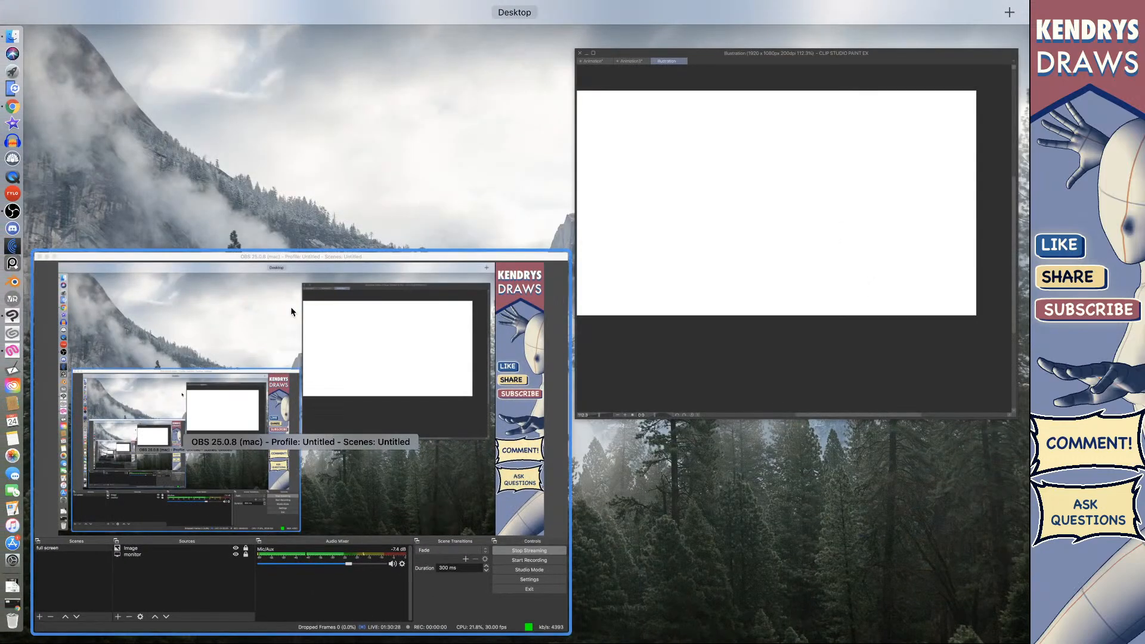
left_click(291, 307)
key("ctrl+Up")
left_click(705, 266)
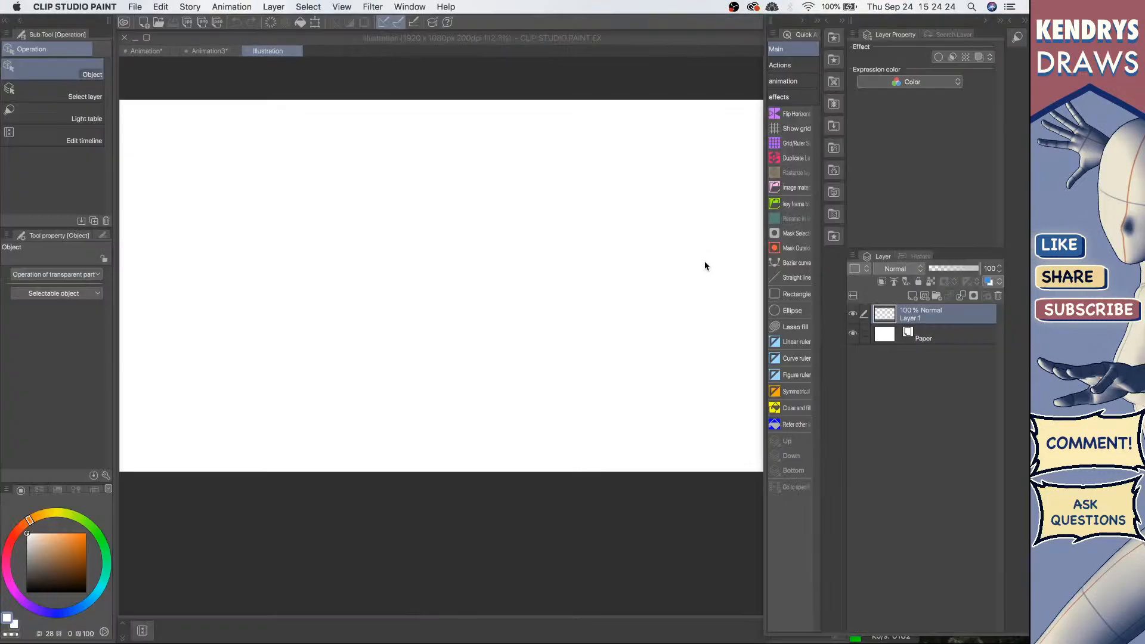
left_click(219, 52)
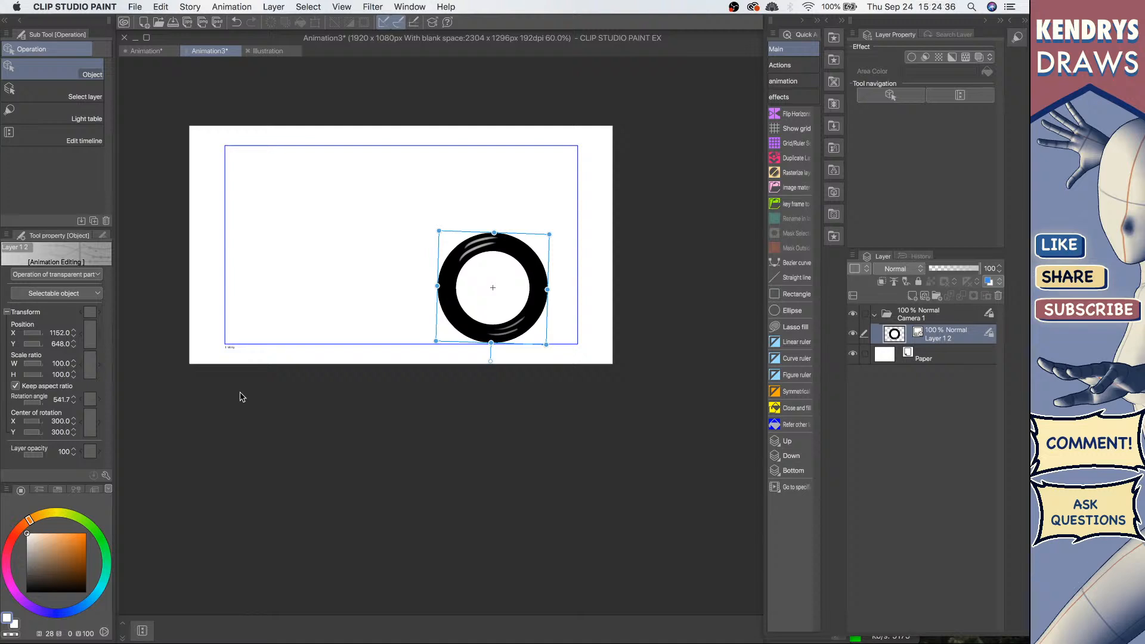
left_click(267, 52)
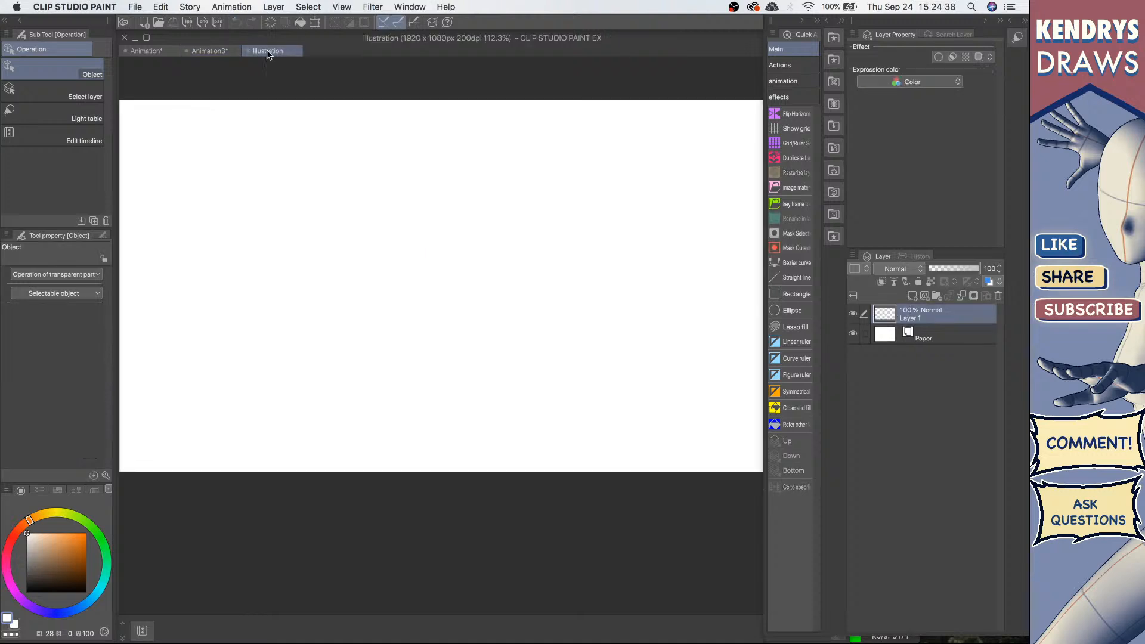
Step: Open the Material palette and show the 3D Body type category
left_click(834, 149)
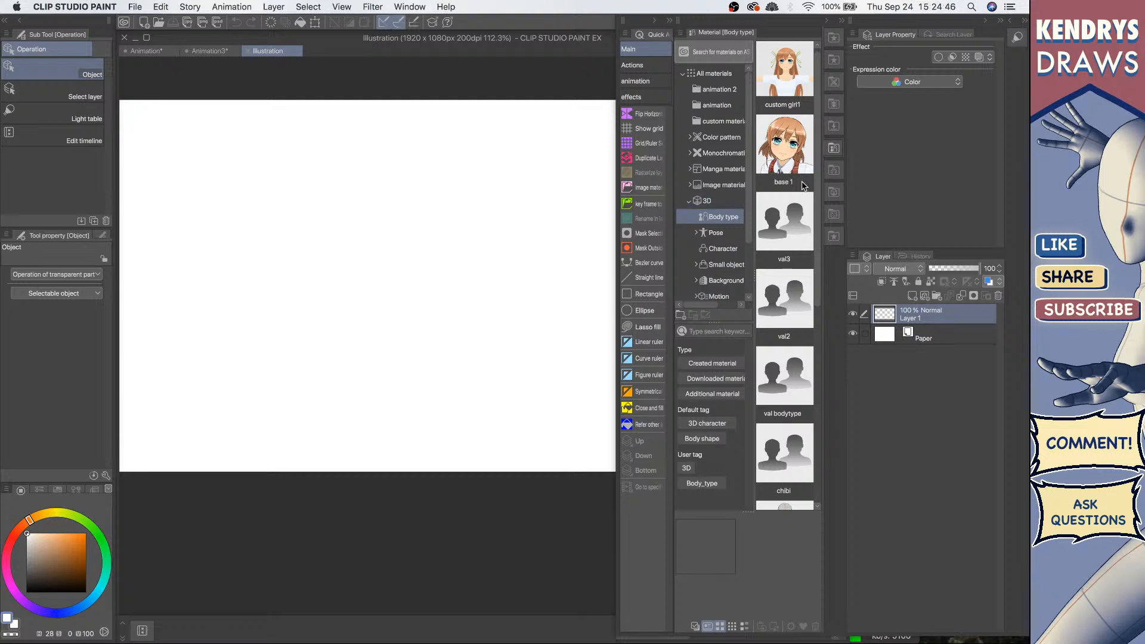
left_click(832, 149)
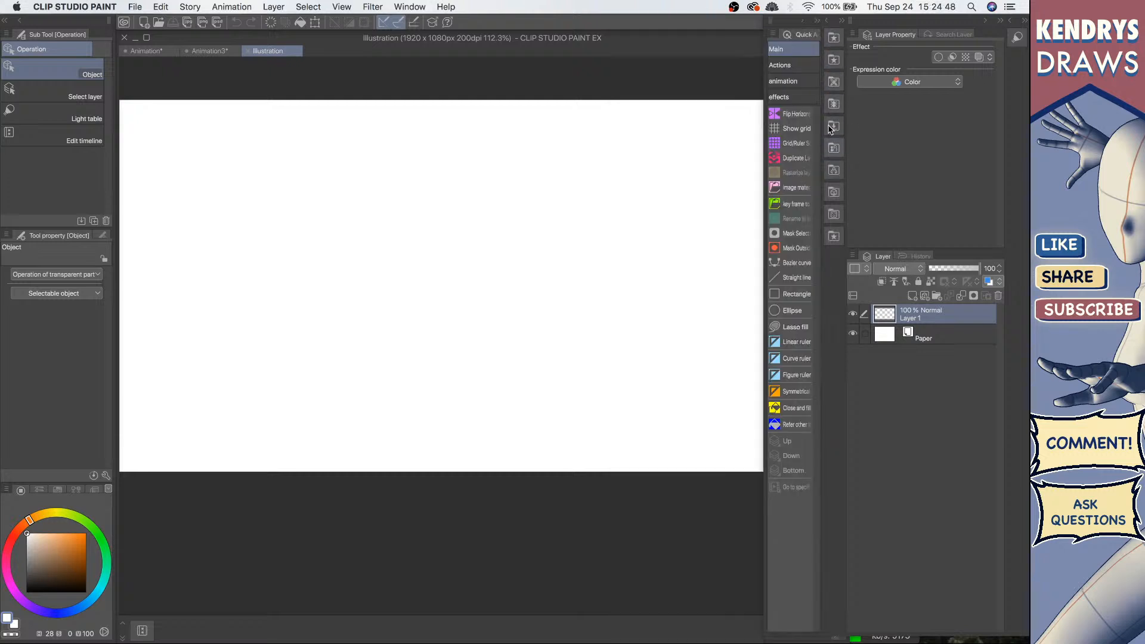
left_click(834, 150)
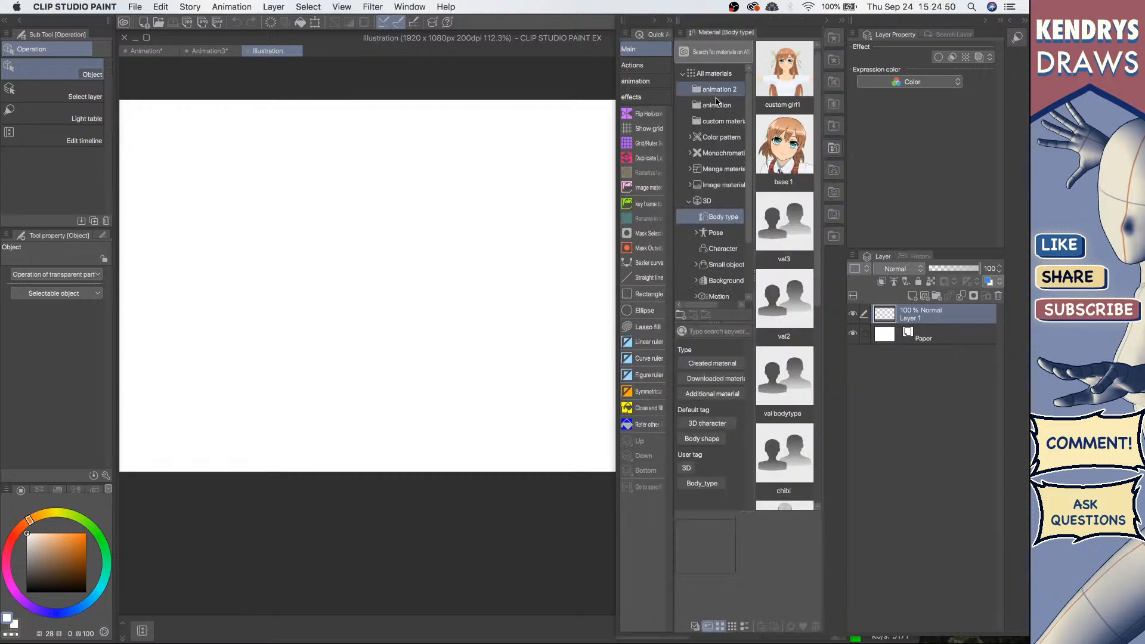
left_click(722, 202)
left_click(725, 217)
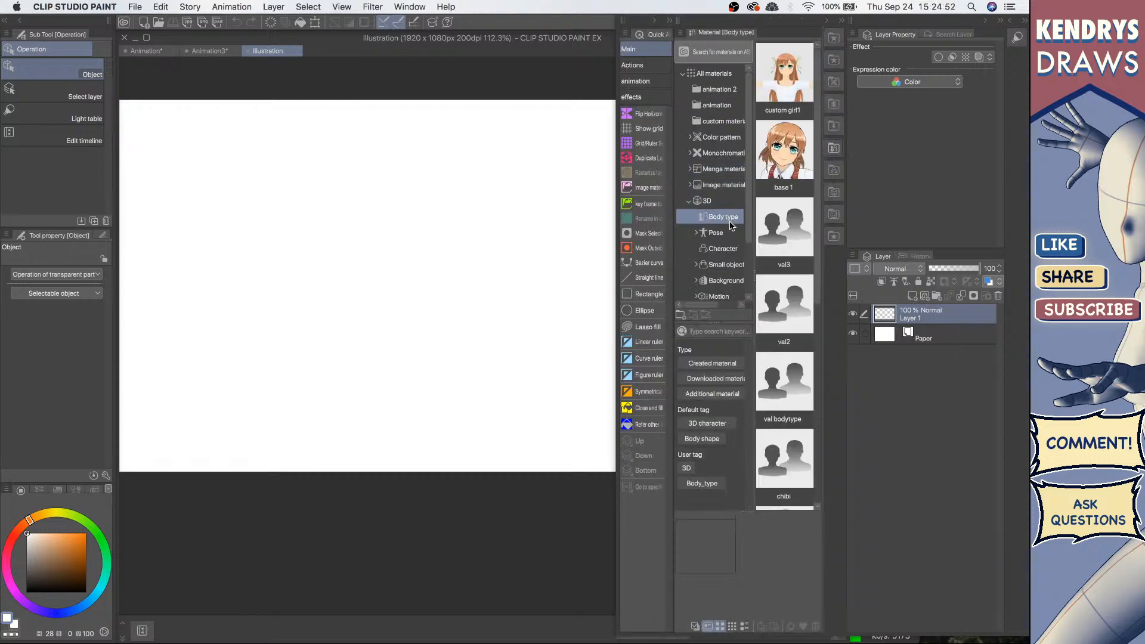
mouse_move(817, 141)
left_mouse_down()
mouse_move(816, 309)
mouse_move(405, 335)
mouse_move(413, 345)
left_mouse_up()
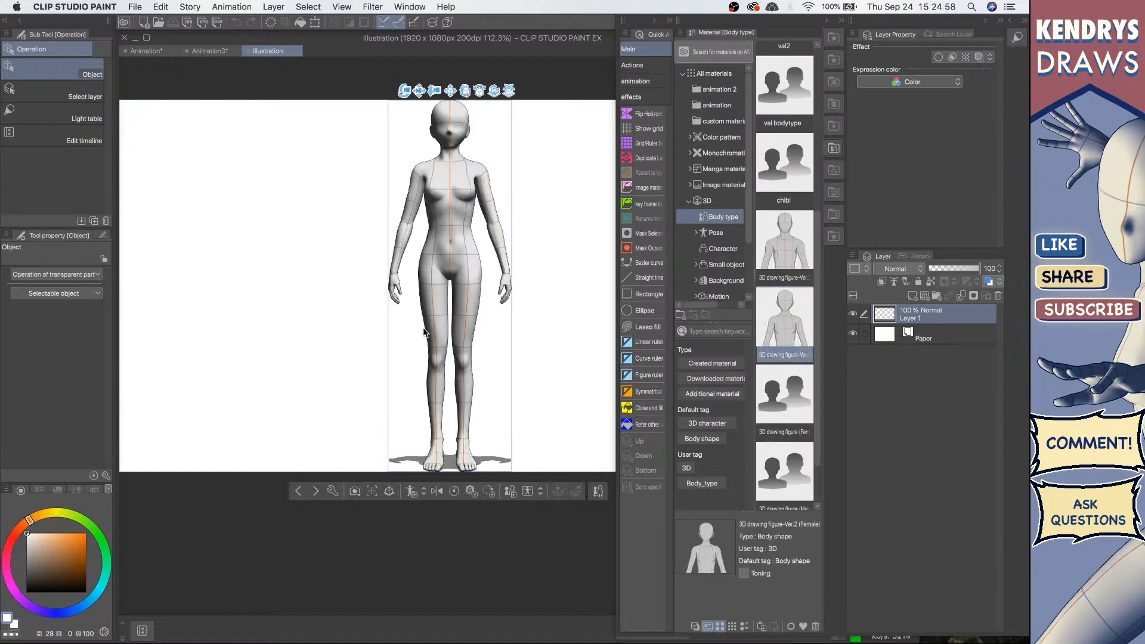
left_click(997, 296)
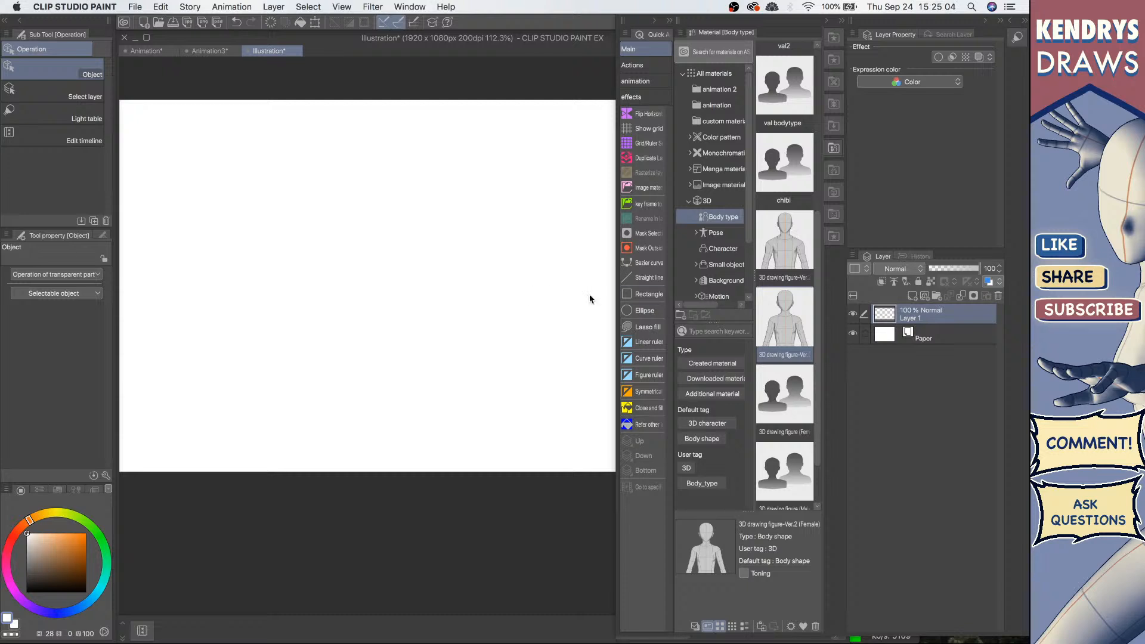
Step: Open the female 3D drawing figure material's properties and close them unchanged
left_click_drag(502, 286, 471, 283)
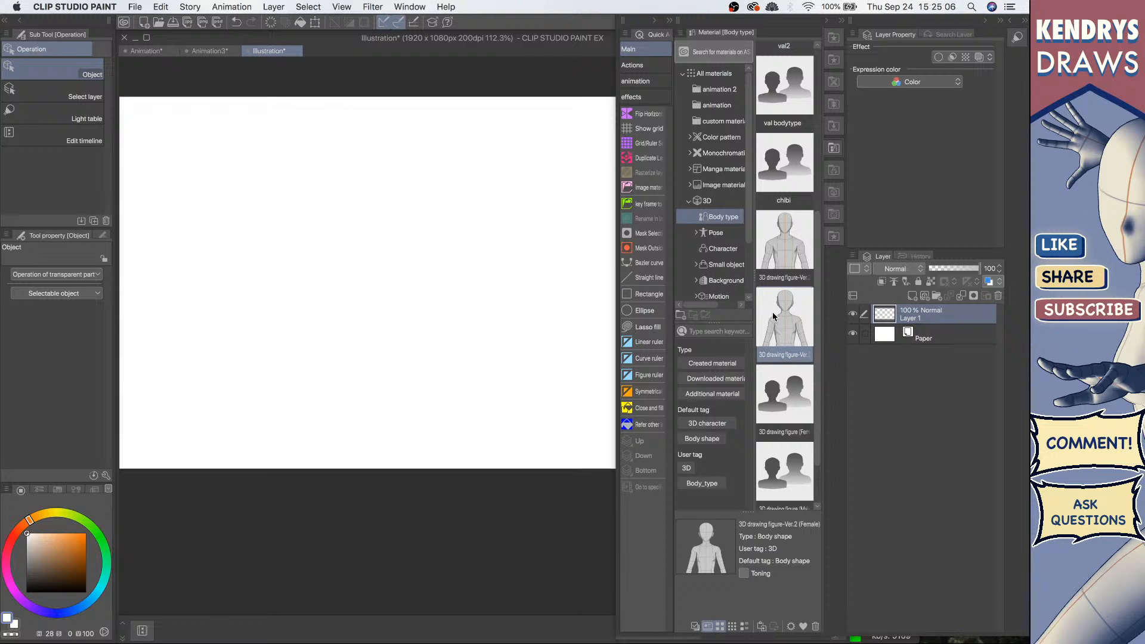
double_click(781, 326)
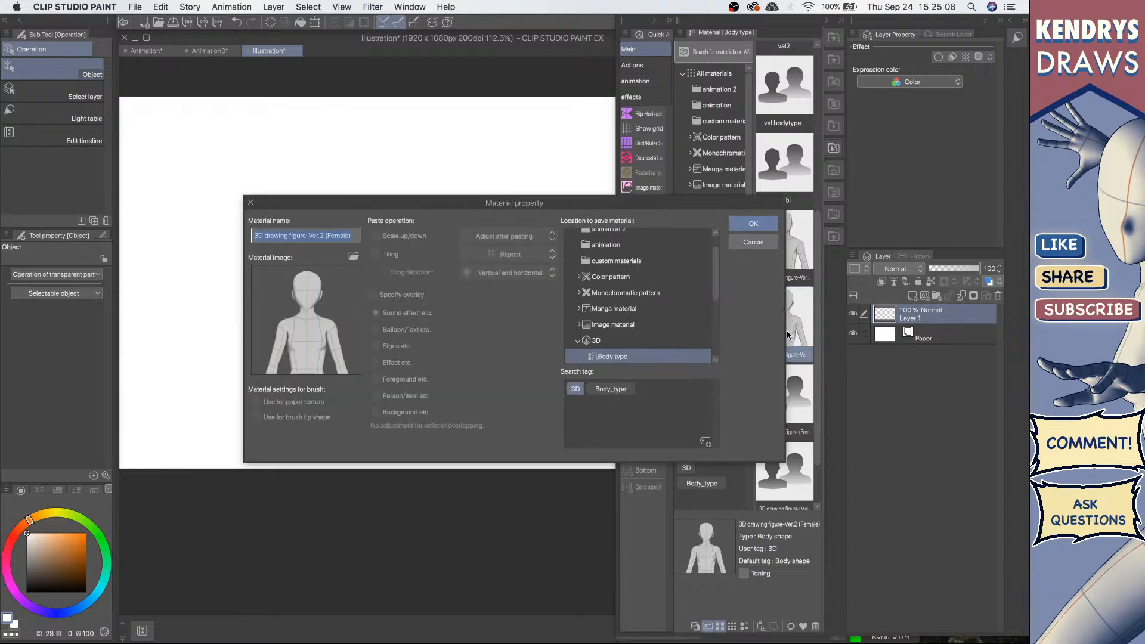
left_click(753, 224)
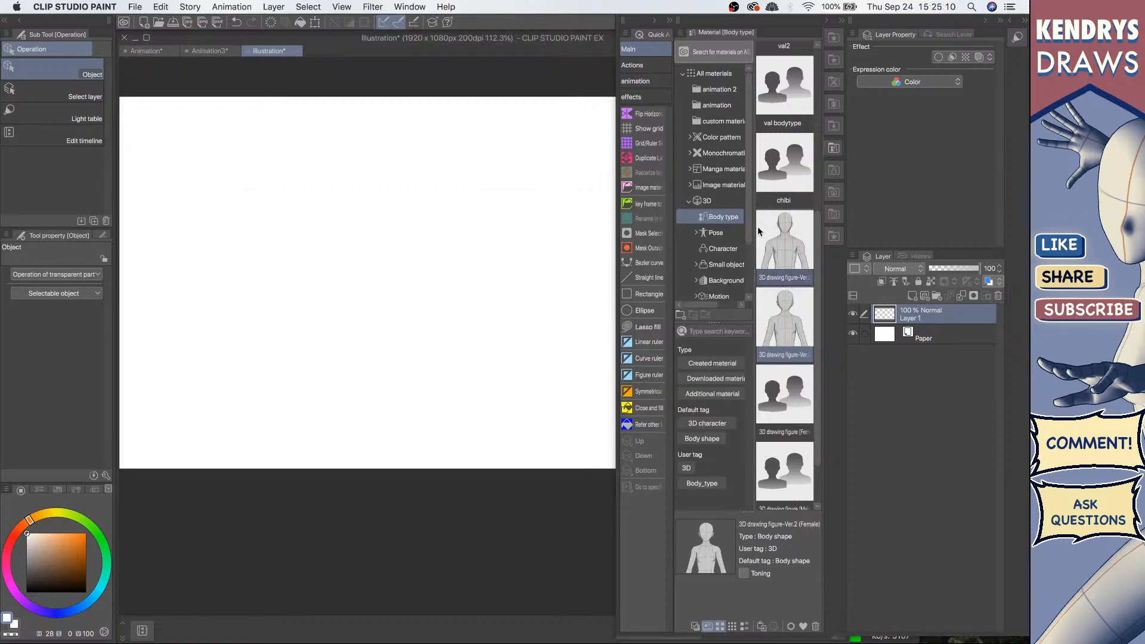
Step: Place the 3D drawing figure-Ver.2 (Female) on the canvas
double_click(781, 334)
left_click(756, 241)
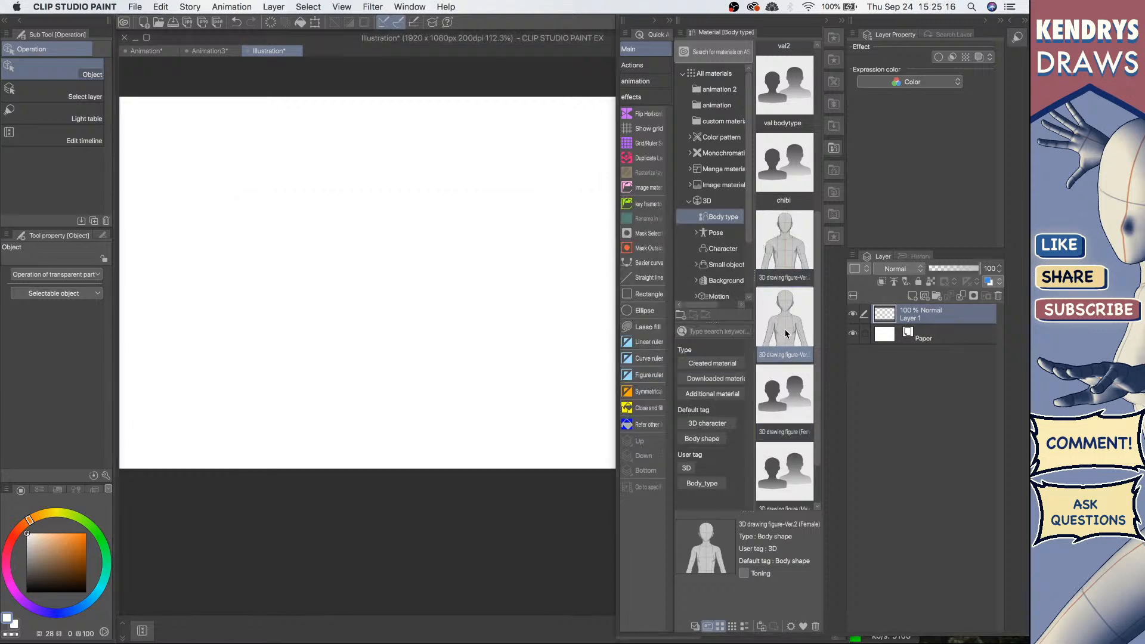
mouse_move(775, 334)
left_mouse_down()
mouse_move(347, 258)
mouse_move(352, 303)
mouse_move(364, 270)
mouse_move(347, 309)
left_mouse_up()
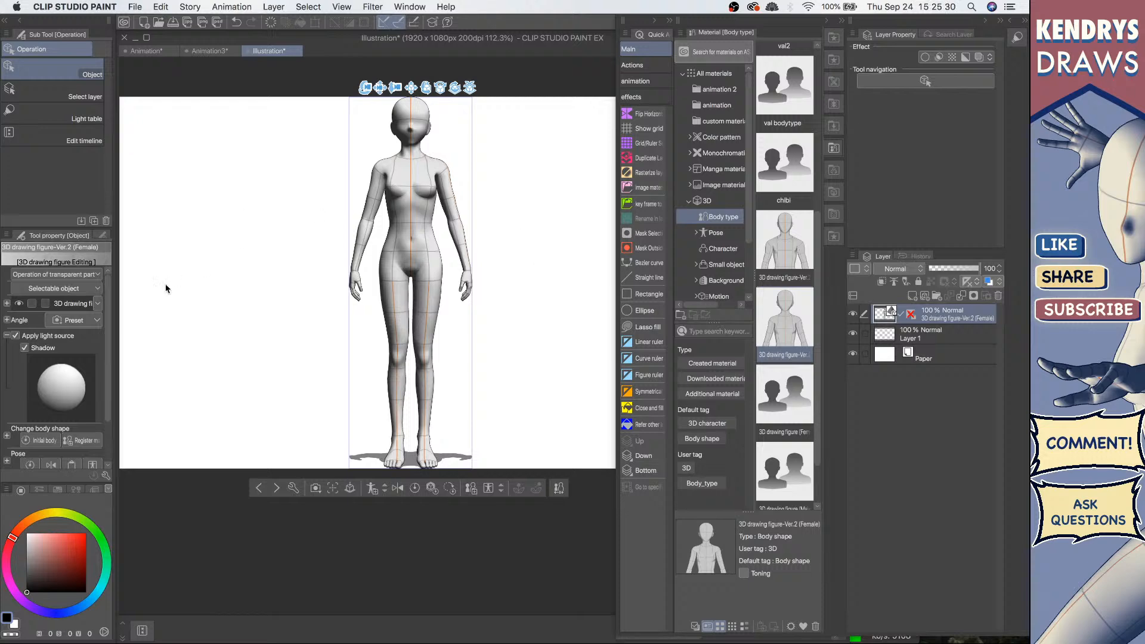
Step: Try adding the male 3D drawing figure beside the female one and orbit the view, then delete it
left_click_drag(456, 89, 492, 100)
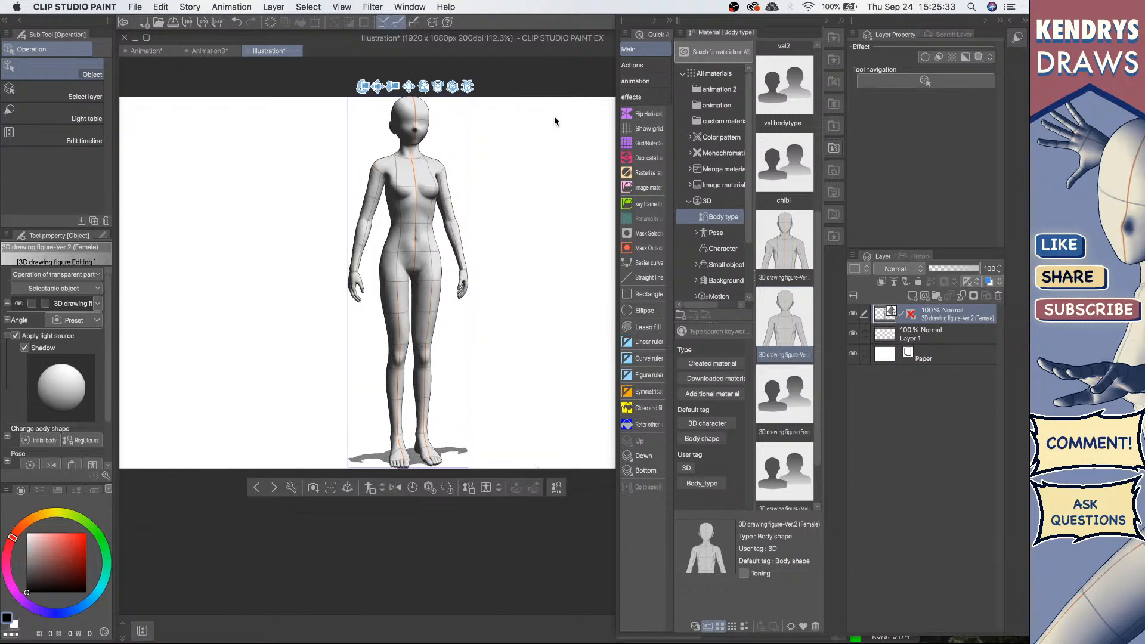
left_click(835, 149)
left_click(835, 148)
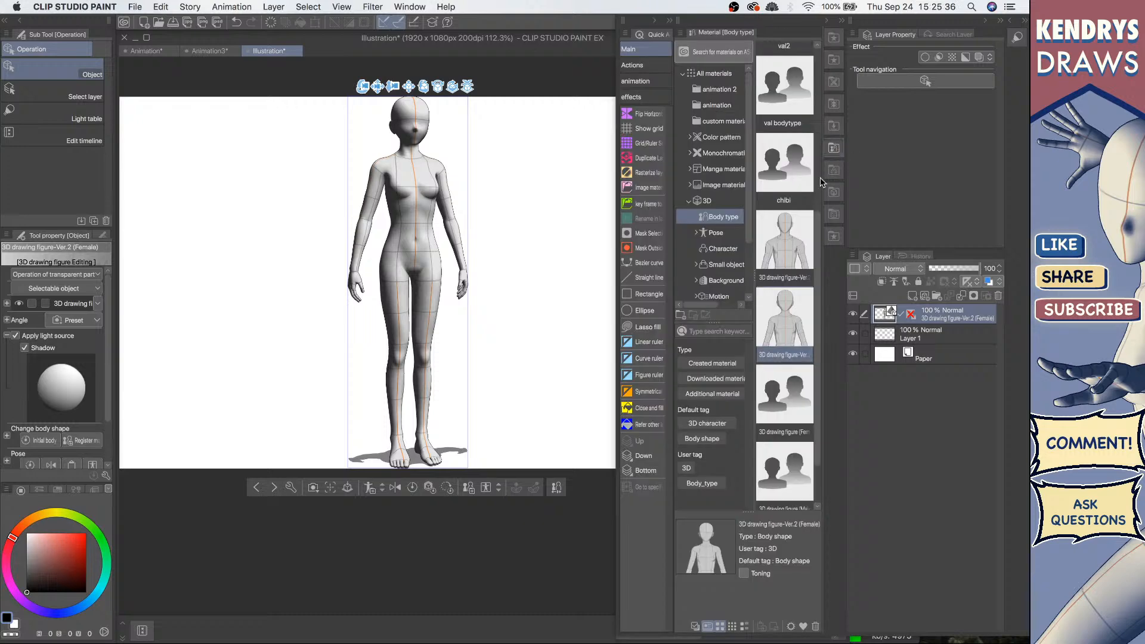
left_click_drag(777, 274, 521, 322)
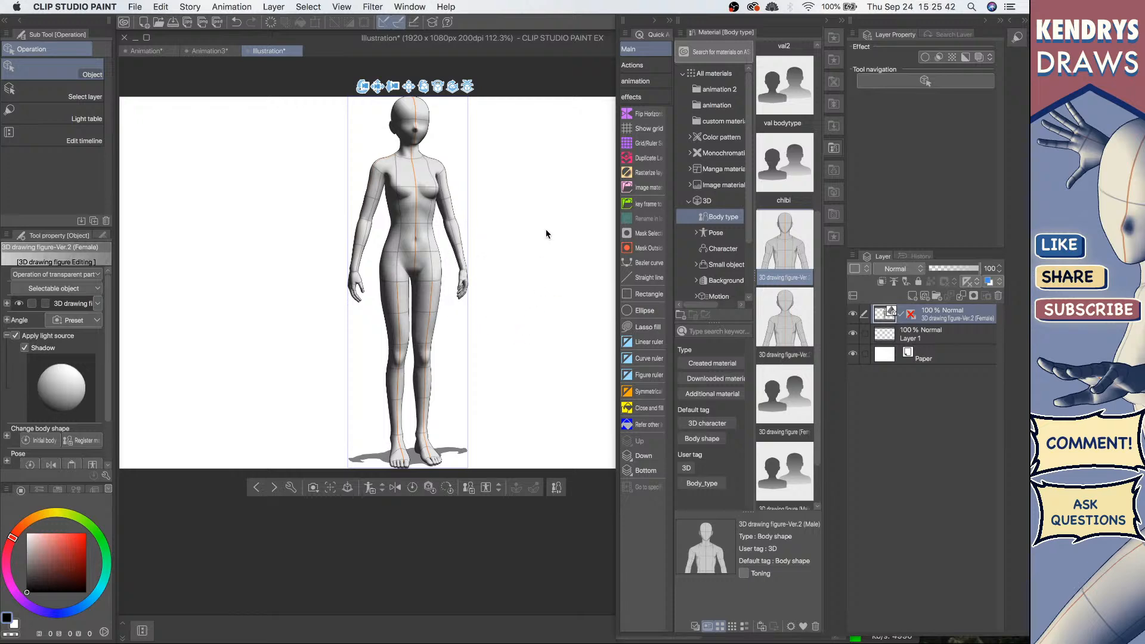
left_click_drag(573, 148, 295, 415)
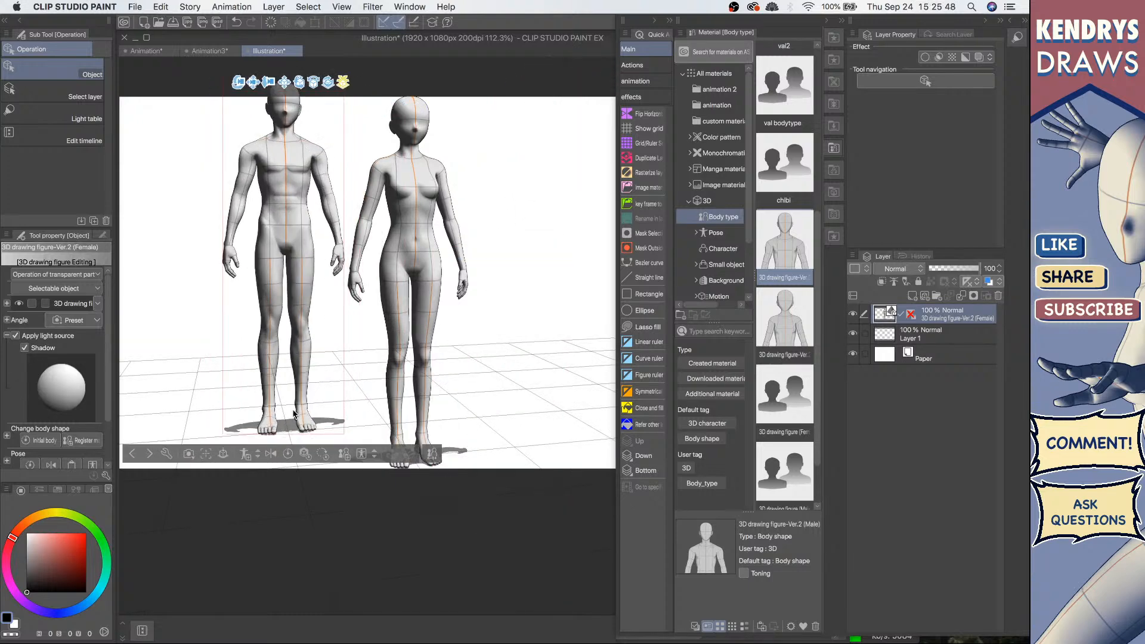
left_click(417, 234)
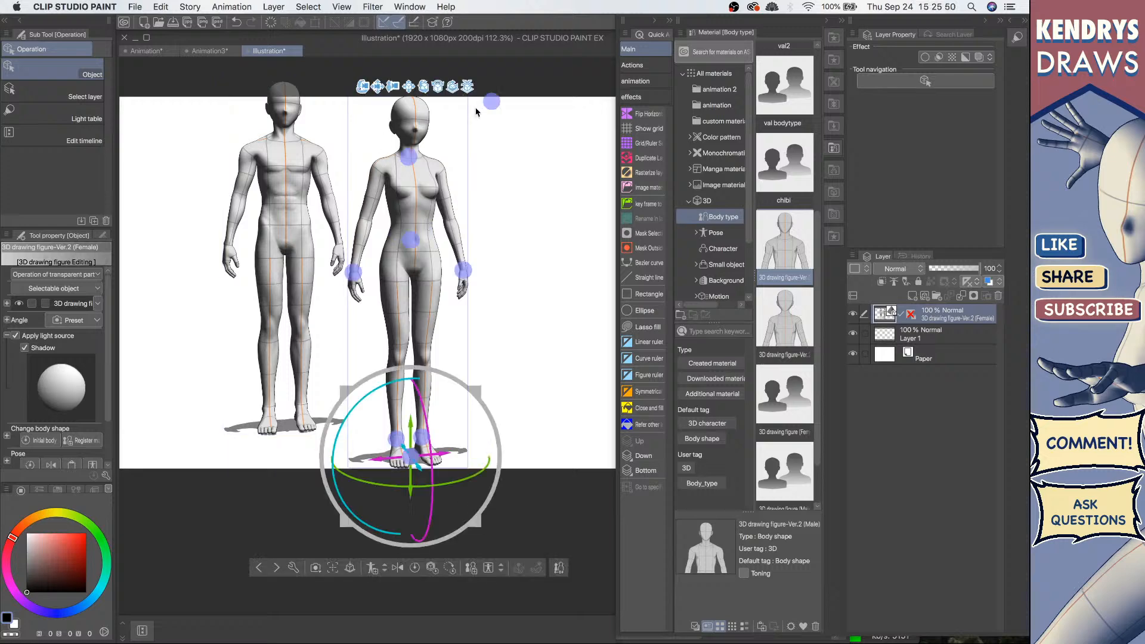
left_click_drag(454, 87, 322, 149)
left_click_drag(305, 294, 301, 210)
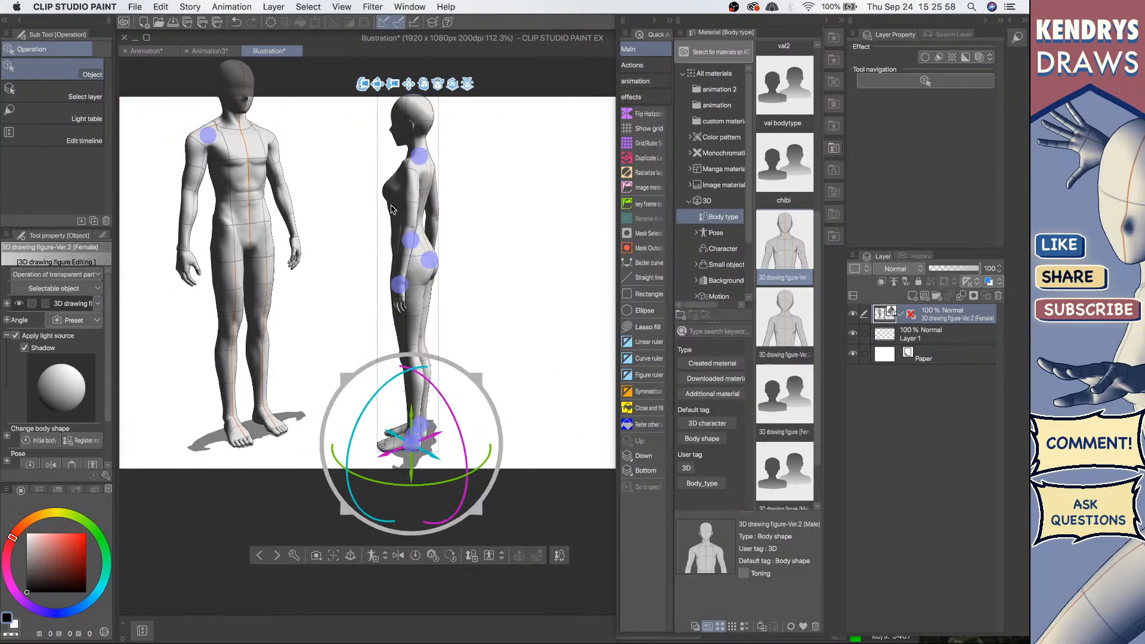
left_click(242, 184)
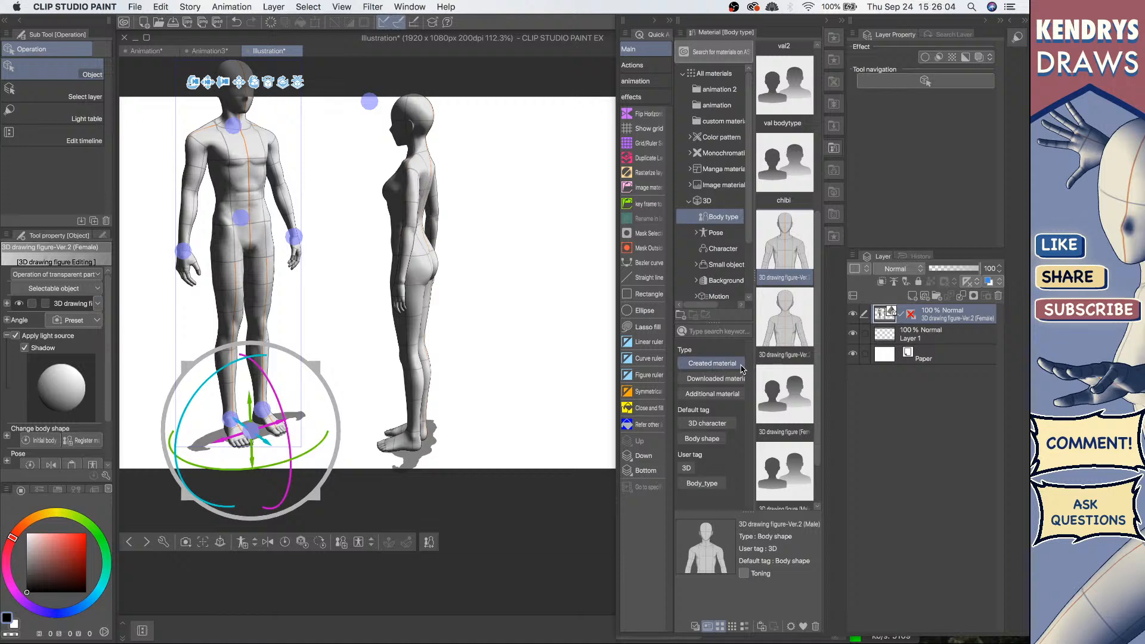
key("Delete")
Step: Select the female figure, turn its camera back to a front view and close the Material palette
left_click(402, 203)
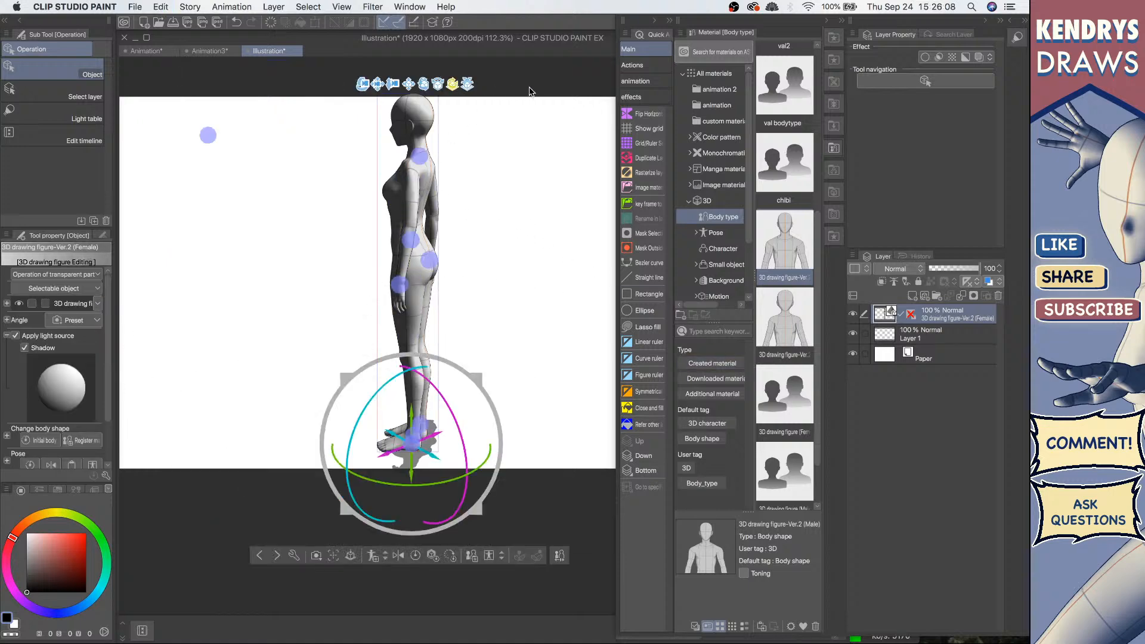
left_click_drag(530, 91, 566, 97)
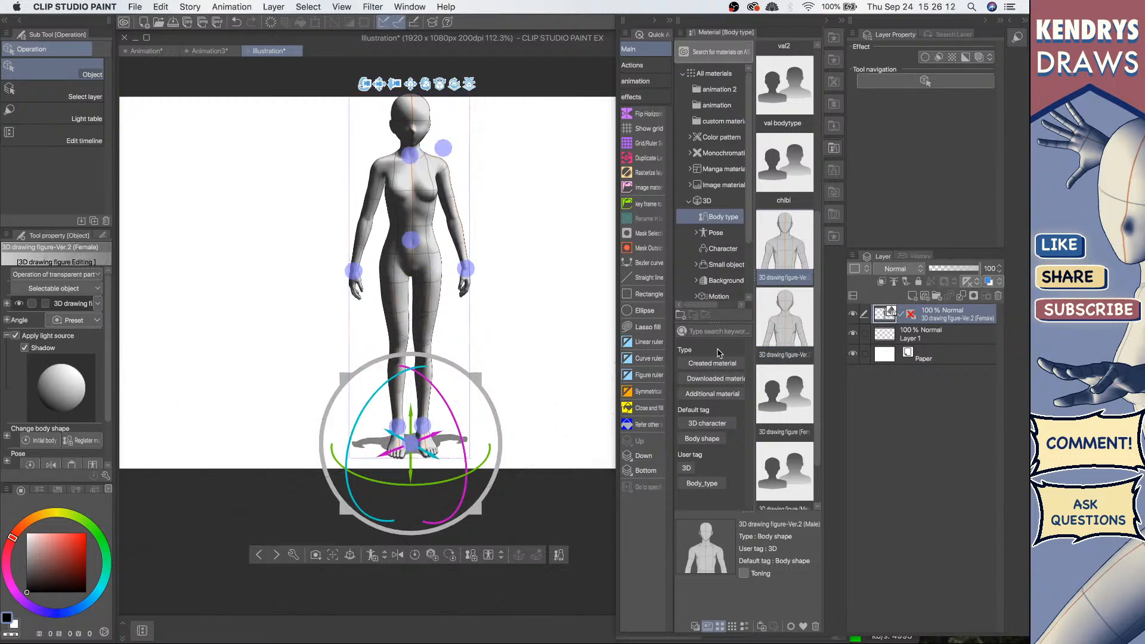
left_click(834, 147)
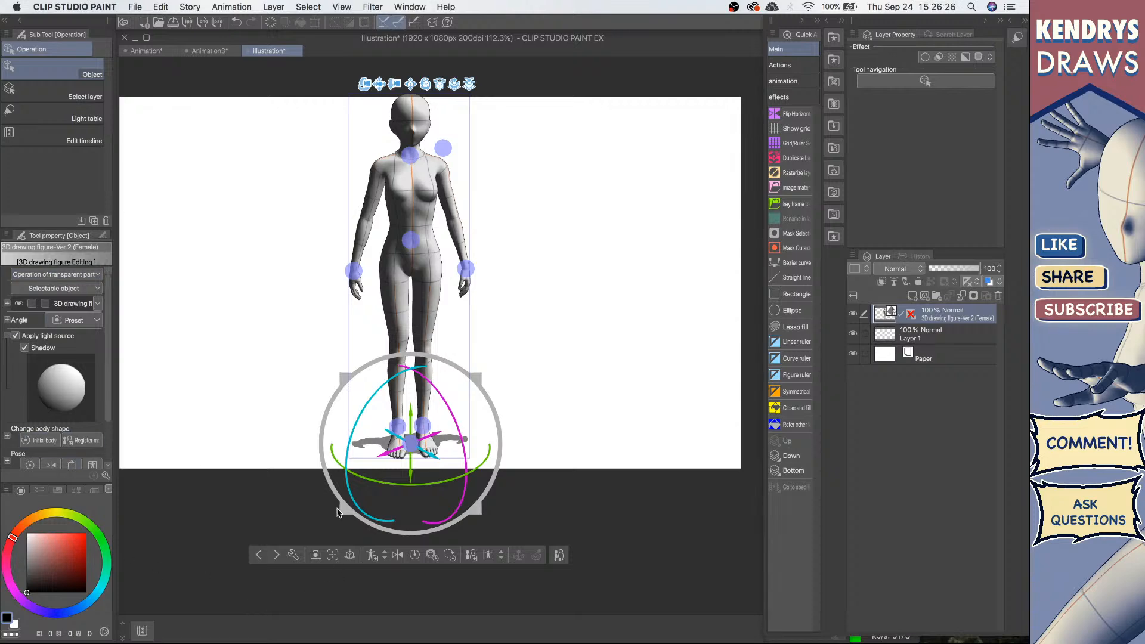
Step: Review the figure's Sub Tool Detail settings for Manga Perspective, Camera and Light Source
left_click(559, 555)
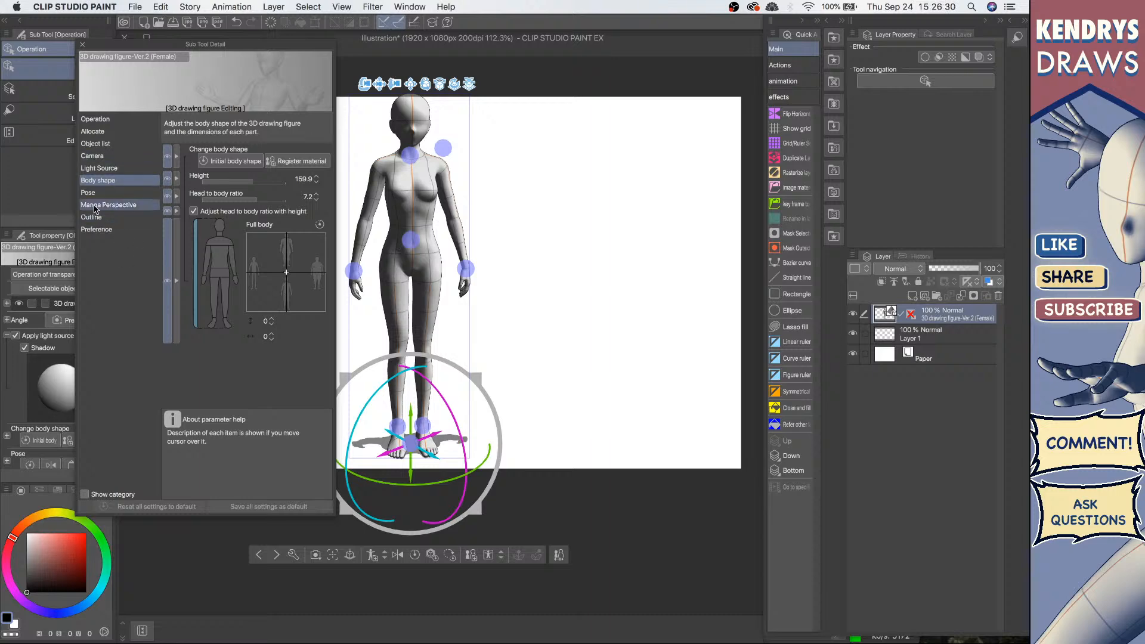
left_click(115, 204)
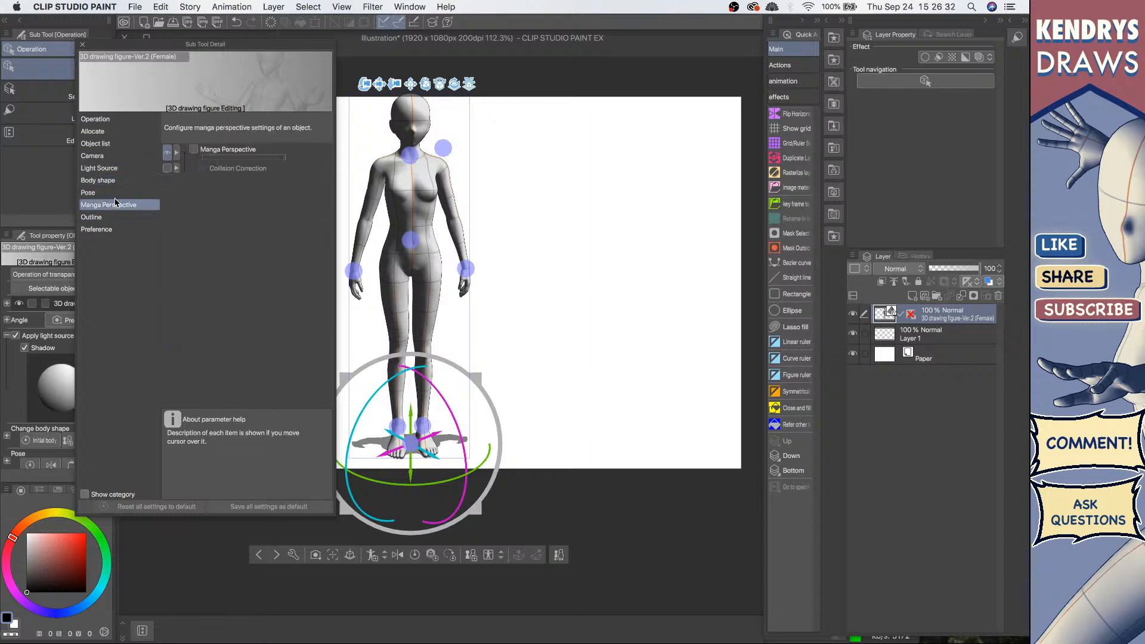
left_click(110, 157)
left_click(109, 168)
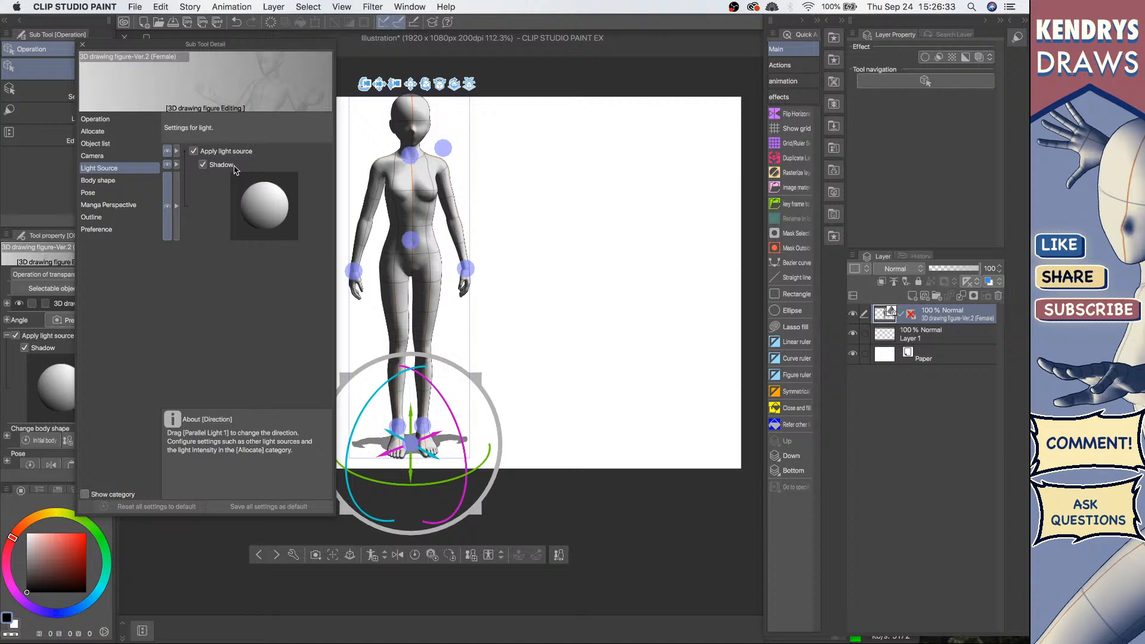
left_click(194, 151)
left_click(194, 151)
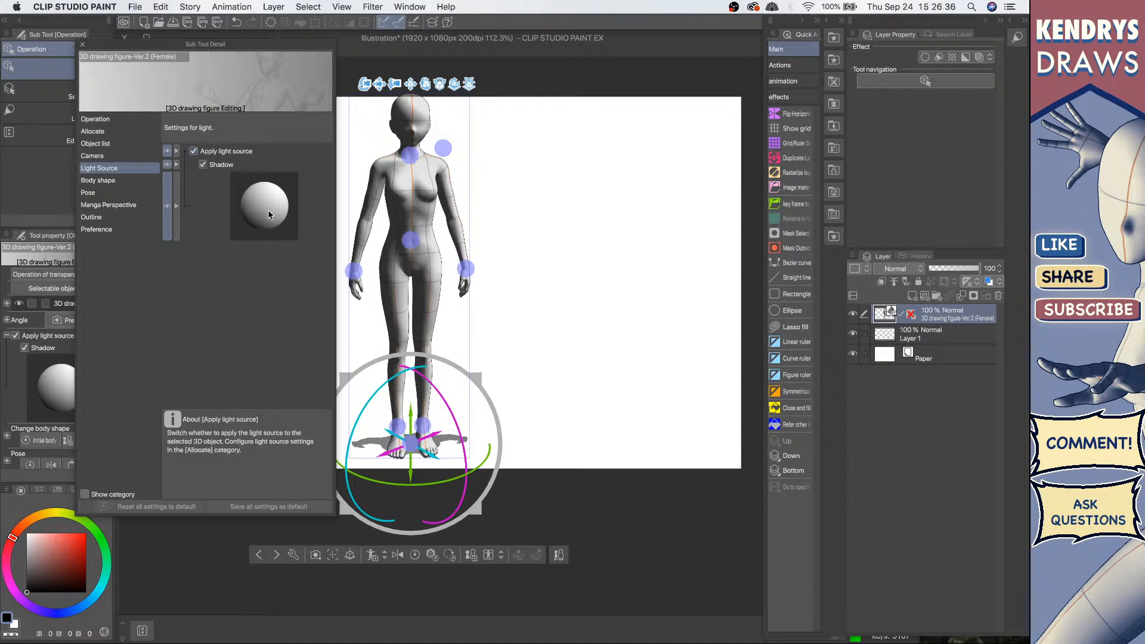
left_click_drag(253, 213, 243, 216)
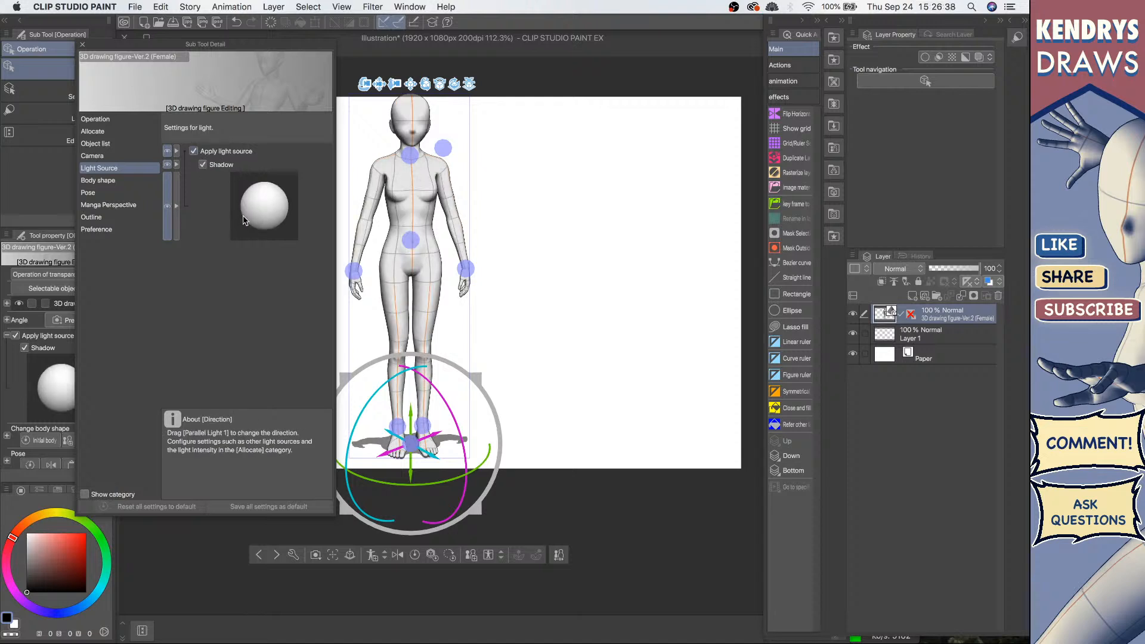
left_click(83, 49)
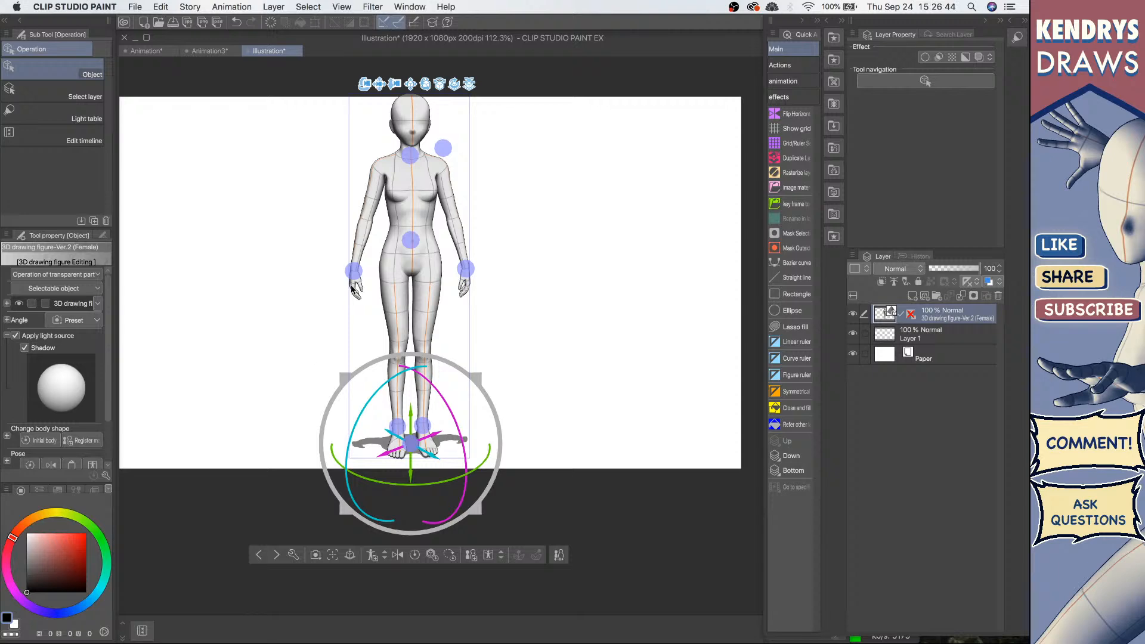
Step: Rotate the female figure slightly and shift it left within the canvas
left_click_drag(363, 85, 374, 147)
left_click_drag(318, 114, 394, 100)
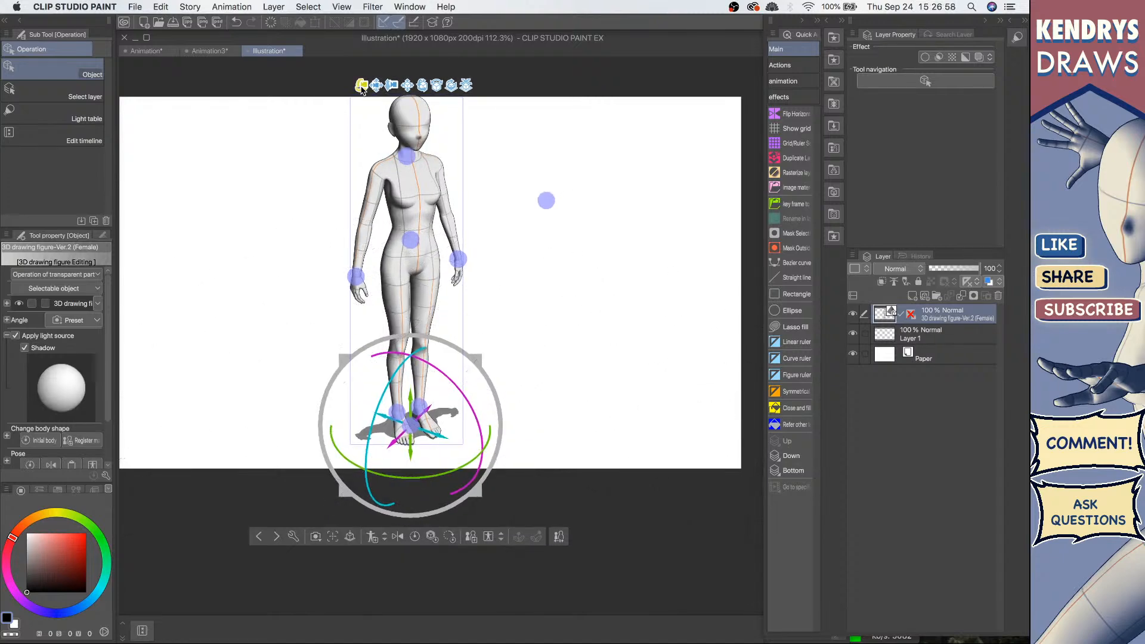
left_click_drag(385, 86, 339, 106)
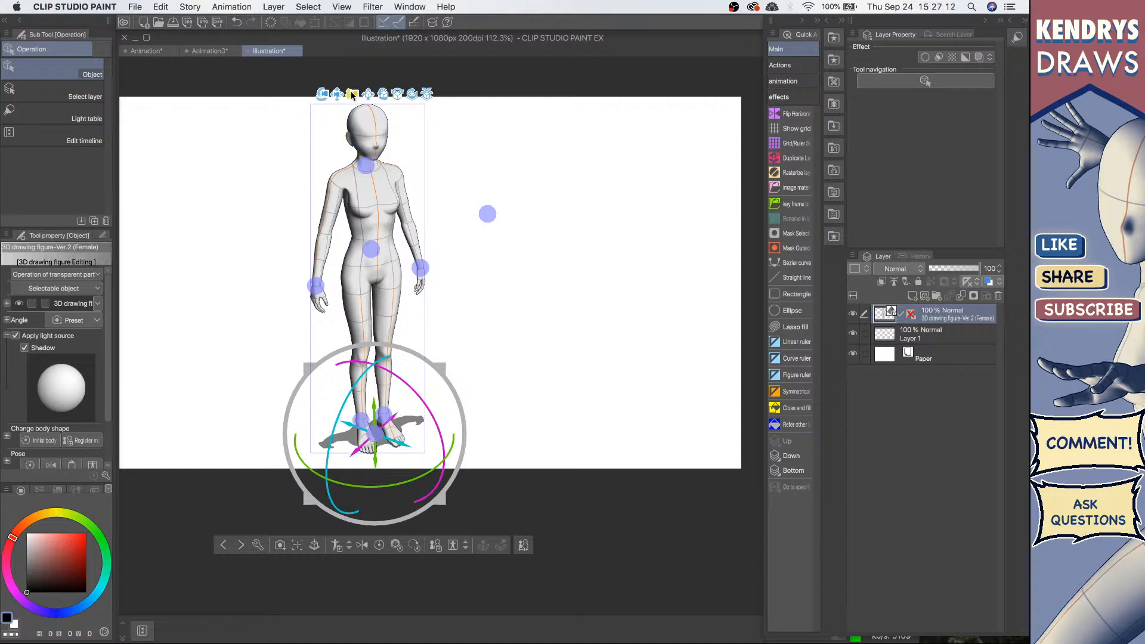
Step: Zoom the 3D figure's camera in so her upper body fills the canvas
mouse_move(356, 95)
left_mouse_down()
mouse_move(373, 64)
mouse_move(359, 125)
mouse_move(366, 90)
left_mouse_up()
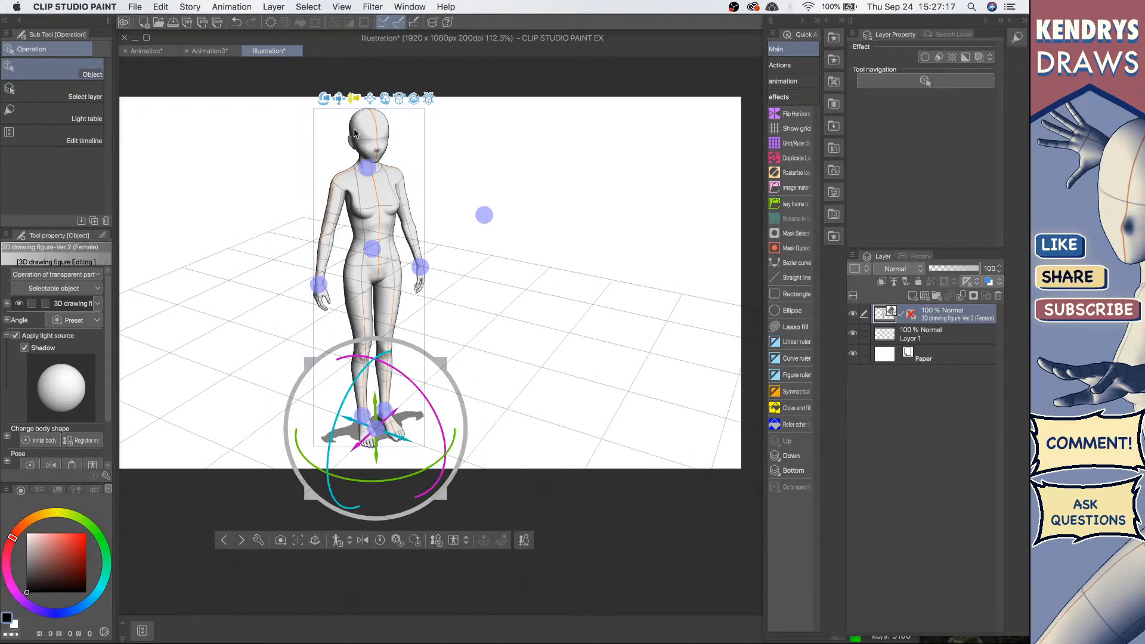
left_click_drag(354, 134, 355, 87)
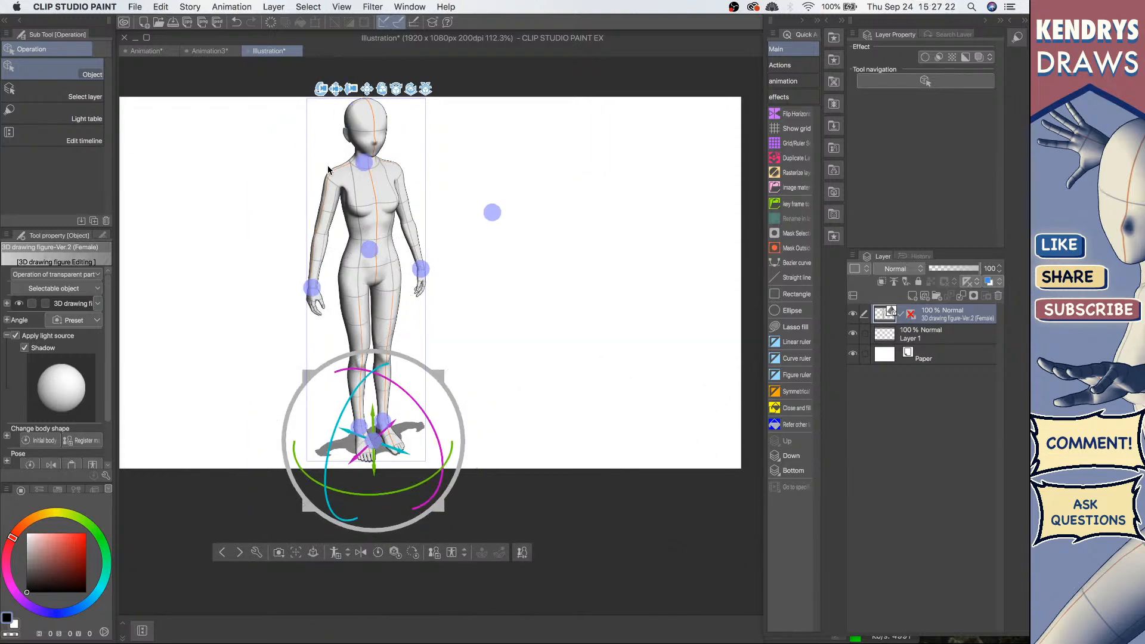
left_click_drag(347, 89, 328, 150)
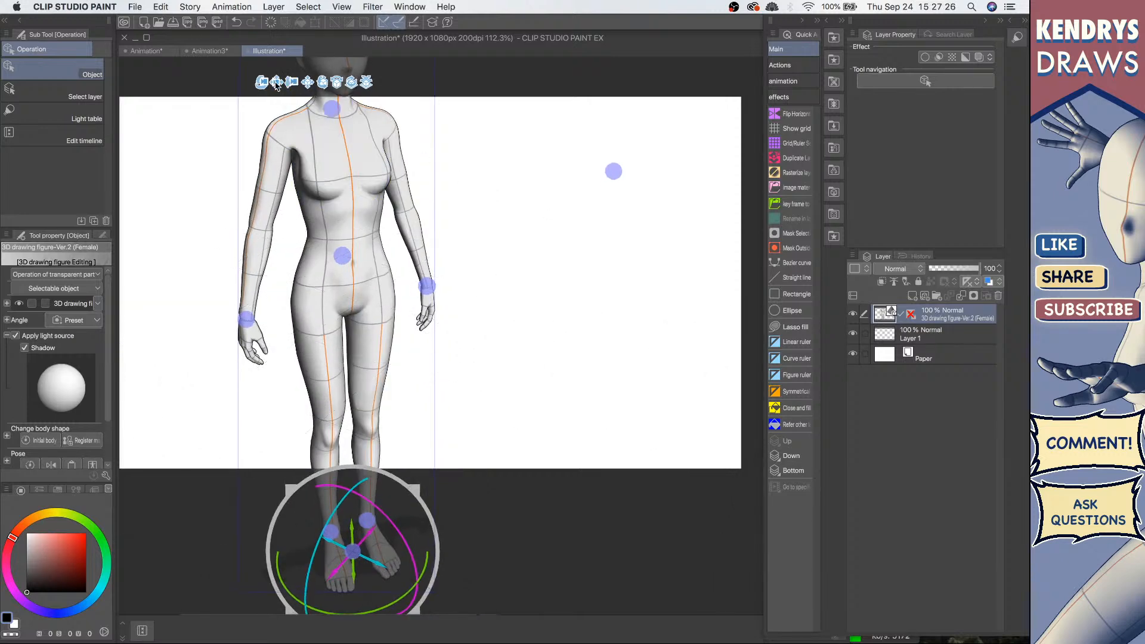
left_click_drag(277, 117, 297, 173)
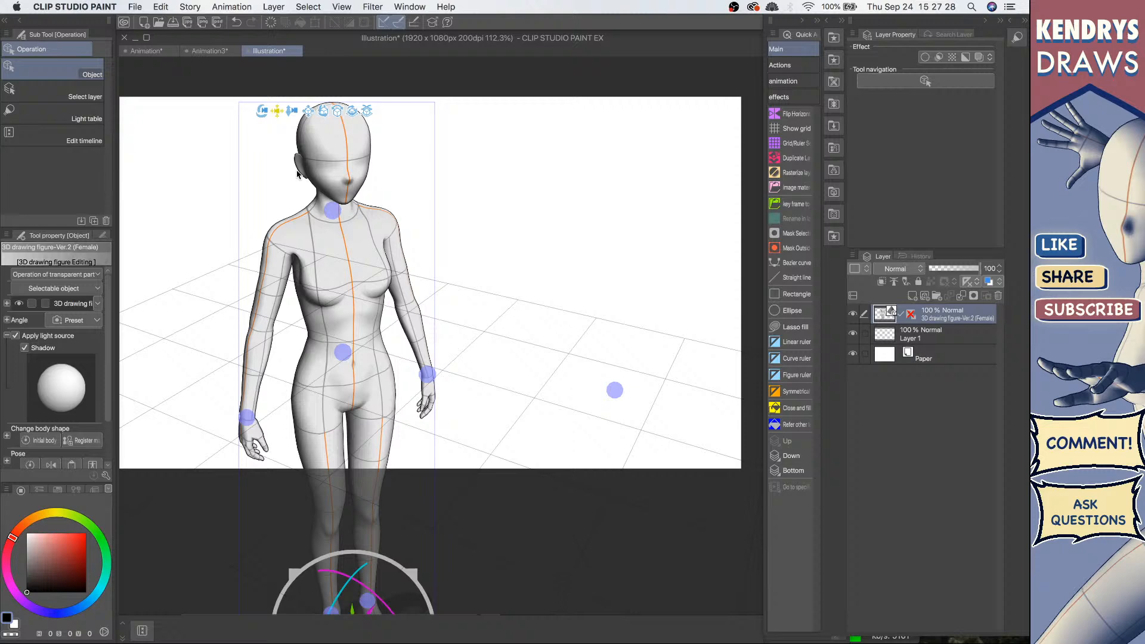
scroll(289, 164, "up", 3)
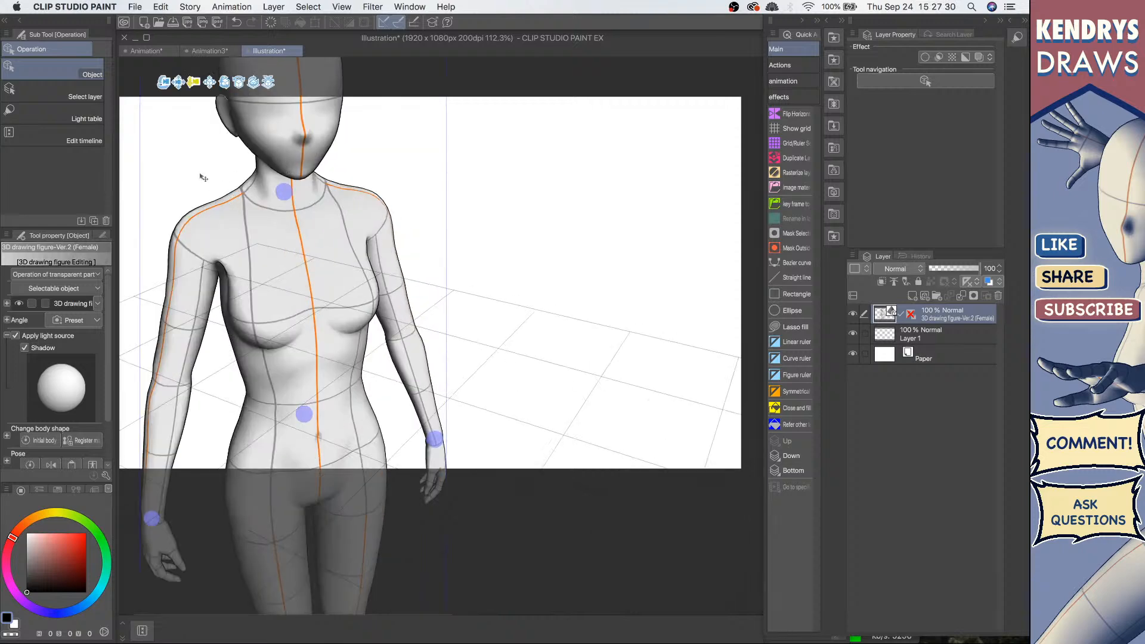
left_click_drag(203, 178, 176, 155)
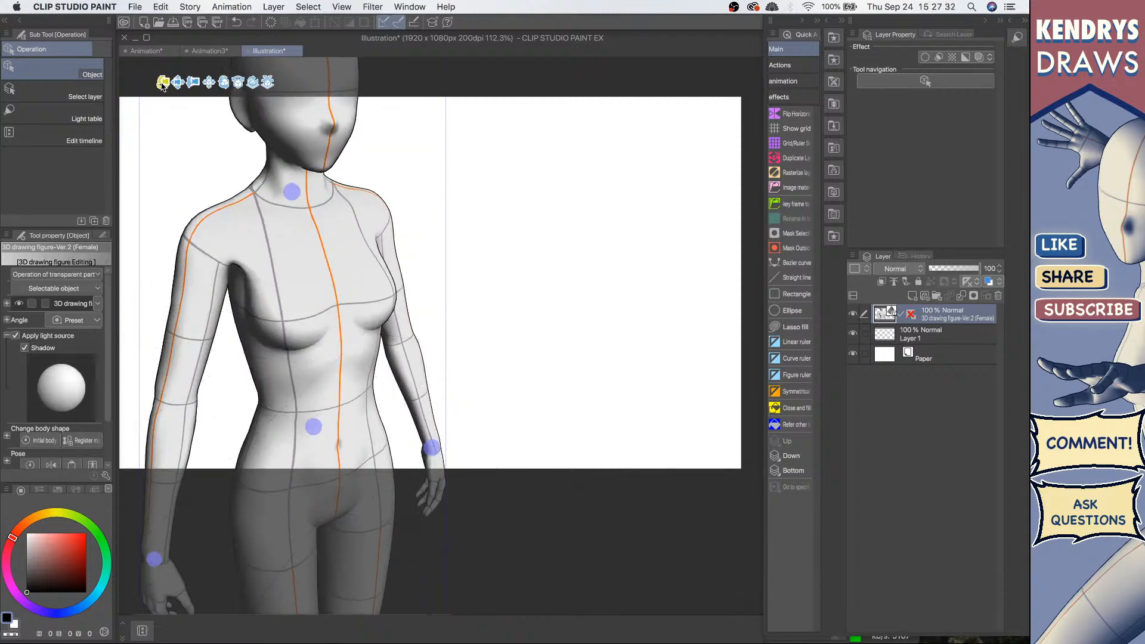
Step: Rotate the camera around the figure's head and torso to try different viewing angles
left_click_drag(205, 84, 223, 67)
left_click_drag(416, 147, 416, 148)
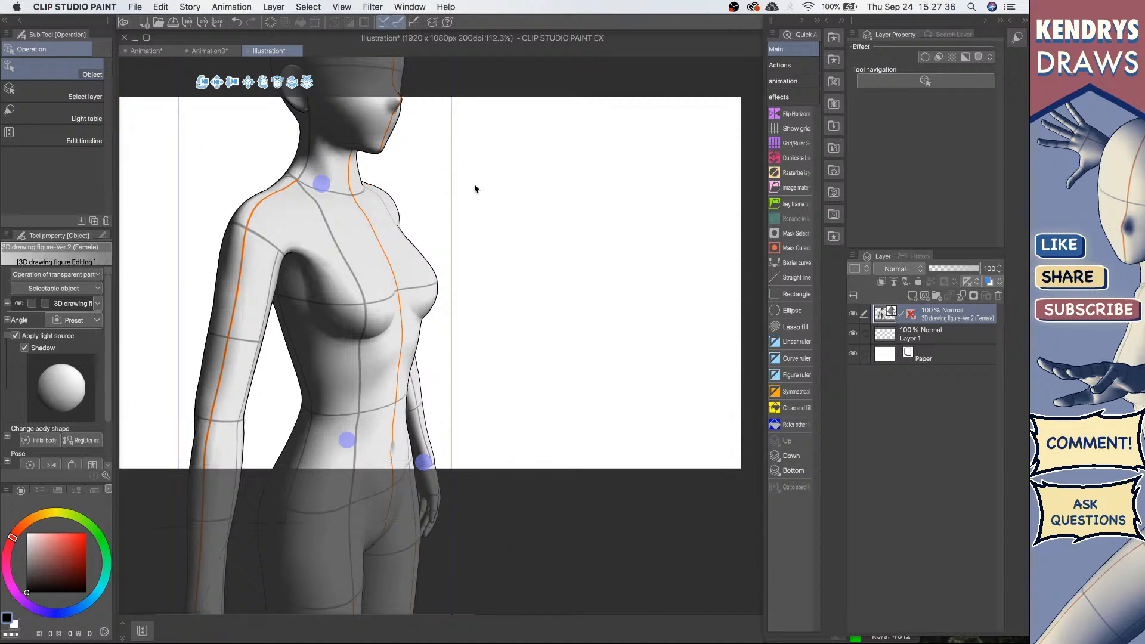
mouse_move(473, 187)
left_mouse_down()
mouse_move(484, 166)
mouse_move(465, 189)
left_mouse_up()
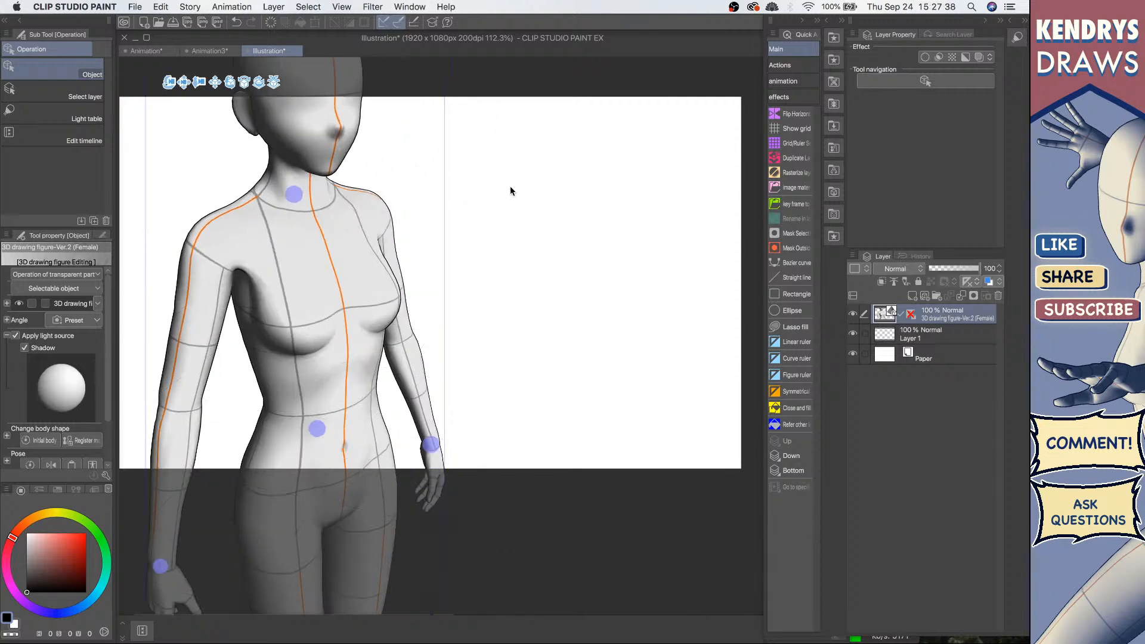
left_click_drag(508, 230, 576, 173)
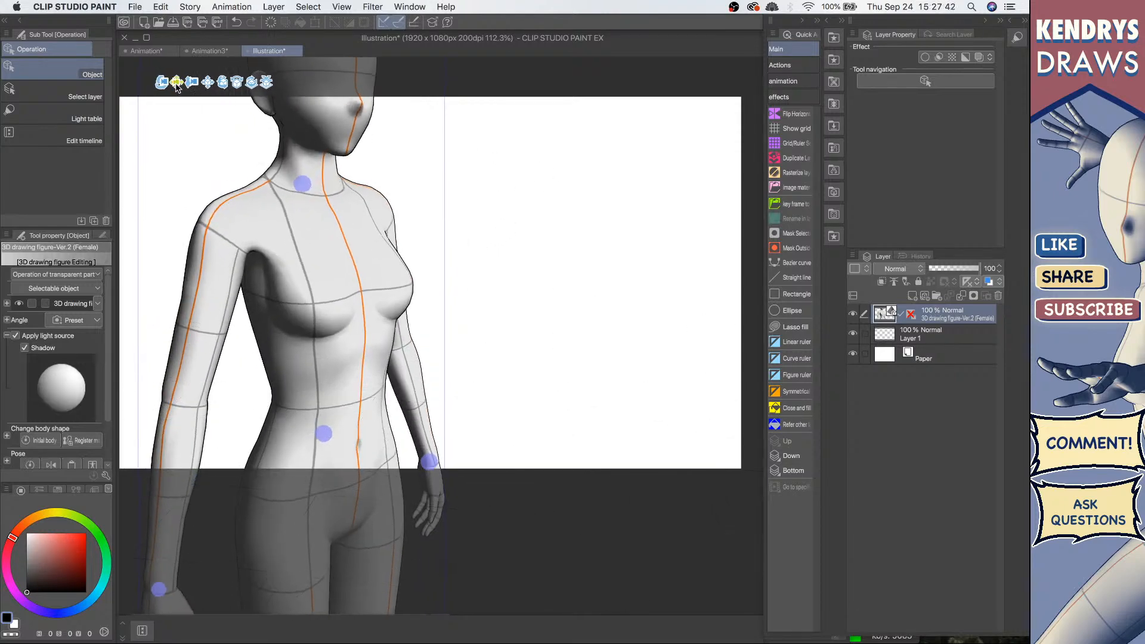
left_click_drag(179, 95, 195, 169)
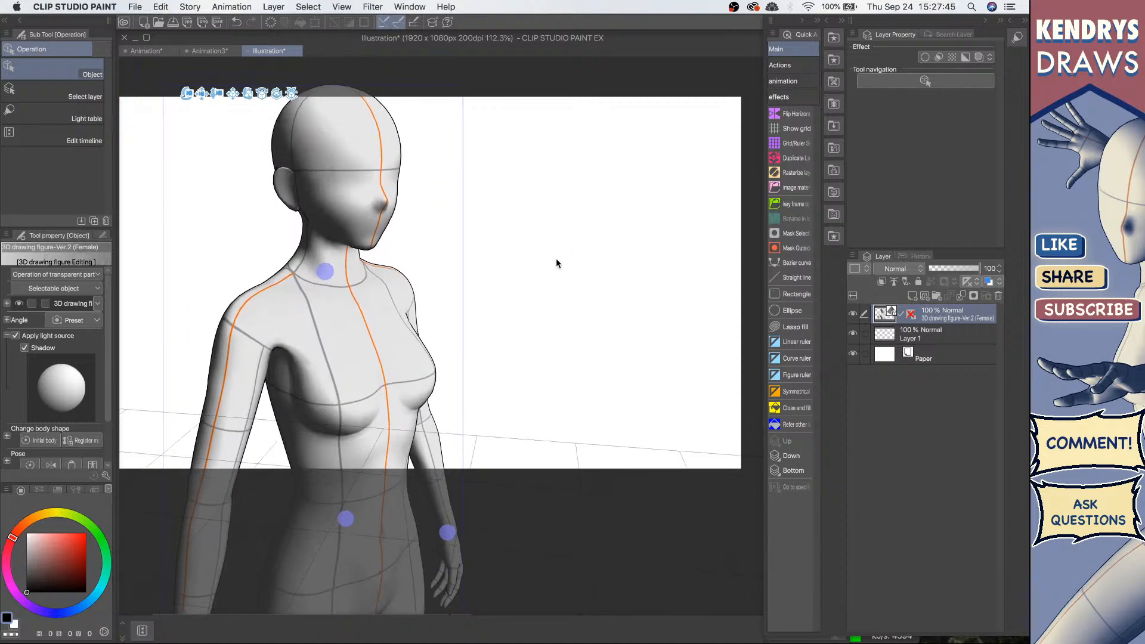
left_click_drag(555, 263, 536, 242)
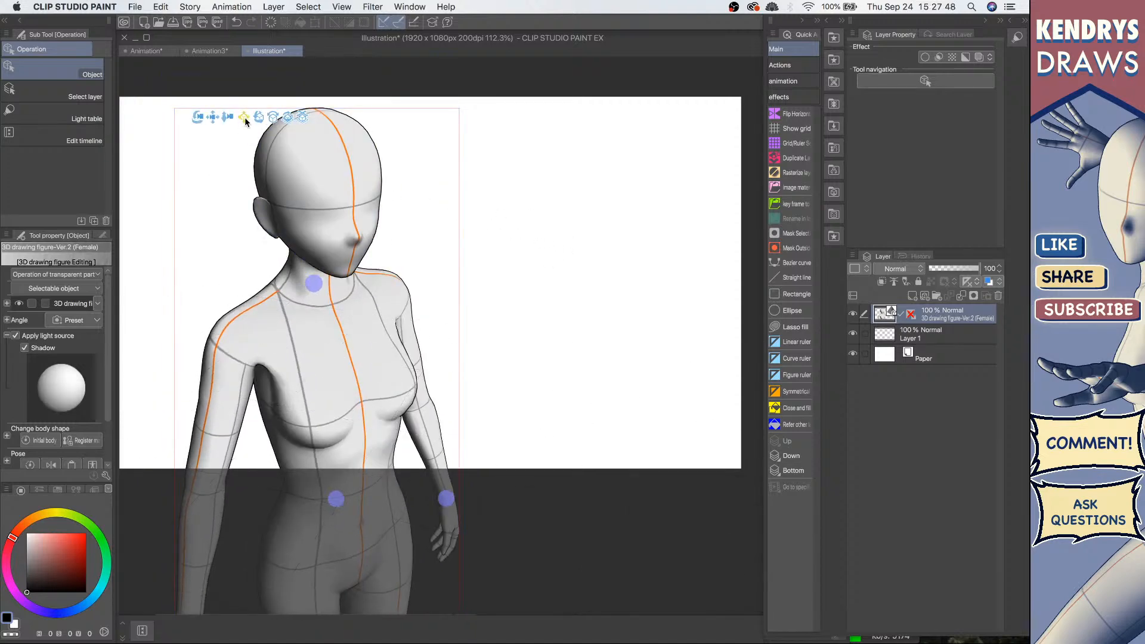
left_click_drag(245, 117, 354, 177)
Step: Undo the last camera rotations and slightly readjust the viewing angle of the figure
key("super+z")
key("super+z")
key("super+z")
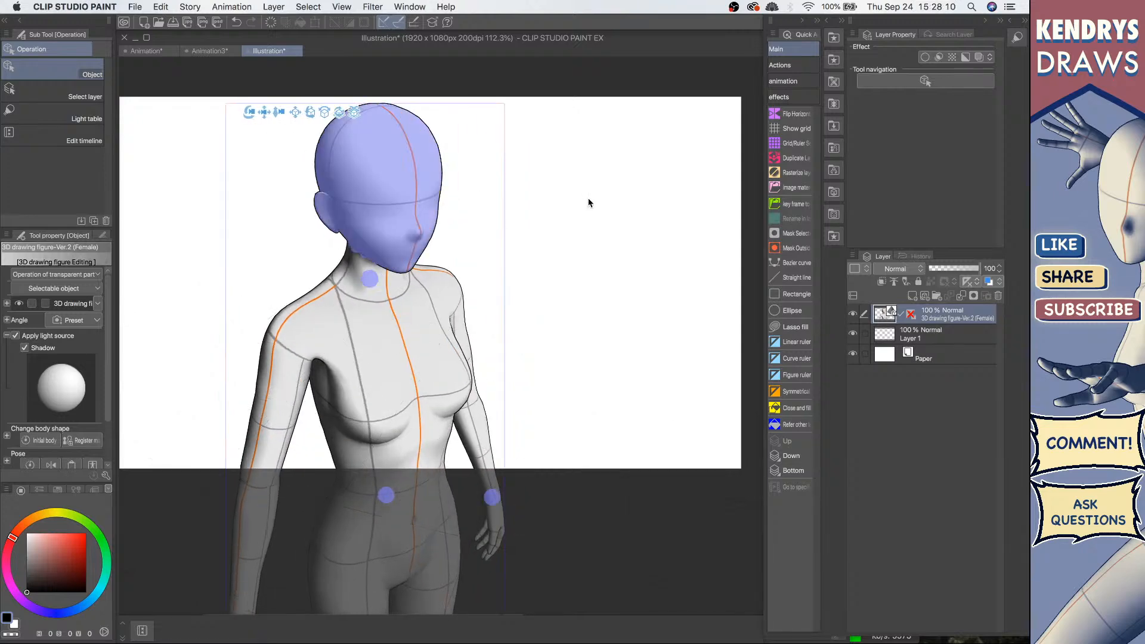
key("super+z")
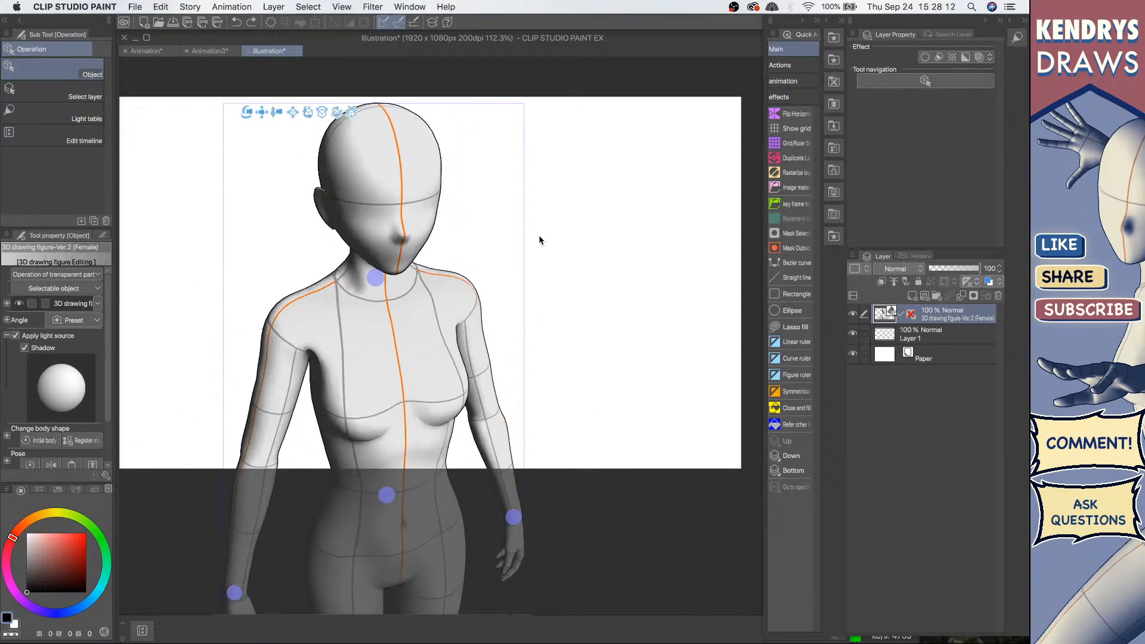
mouse_move(337, 114)
left_mouse_down()
mouse_move(350, 115)
mouse_move(334, 113)
left_mouse_up()
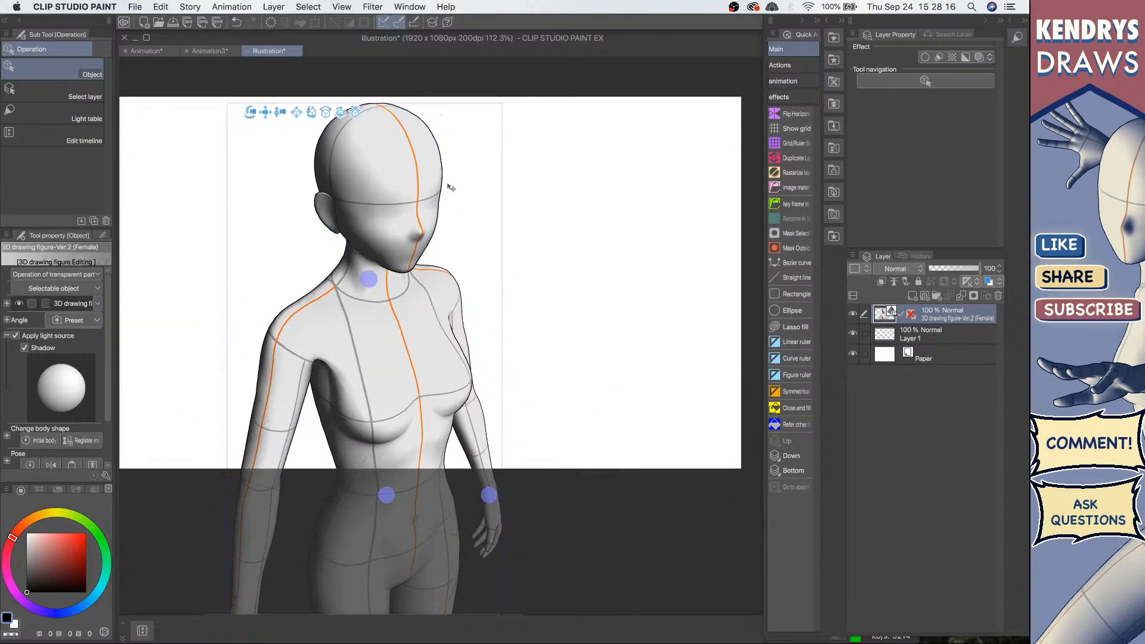
Step: Try rotating the figure's upper arm at the shoulder, and undo that rotation
left_click(286, 385)
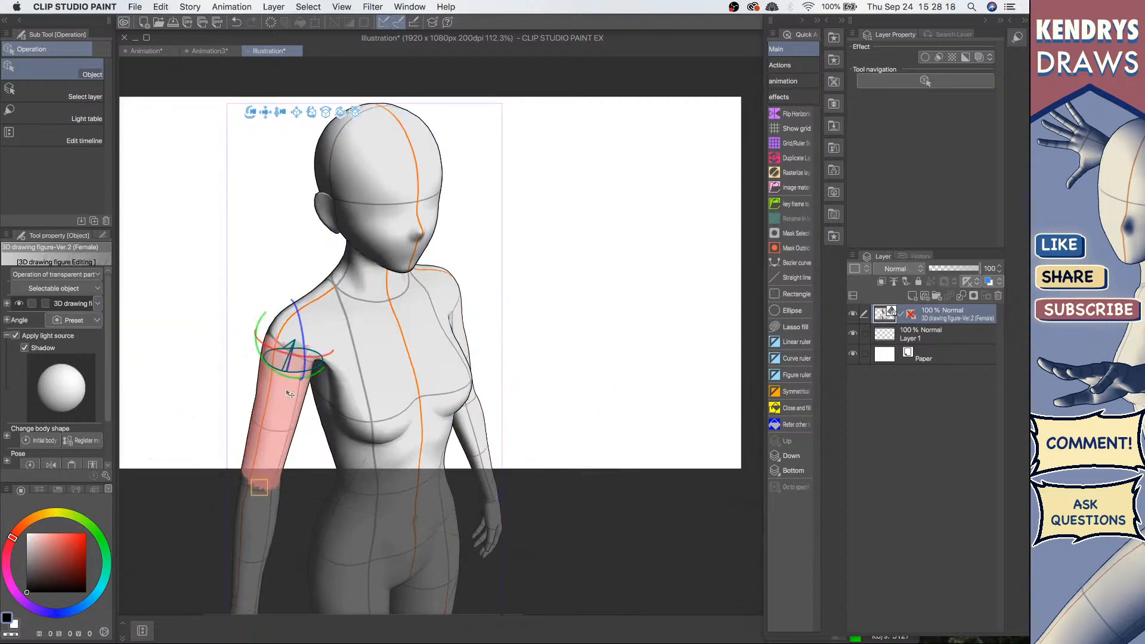
left_click_drag(298, 272, 298, 264)
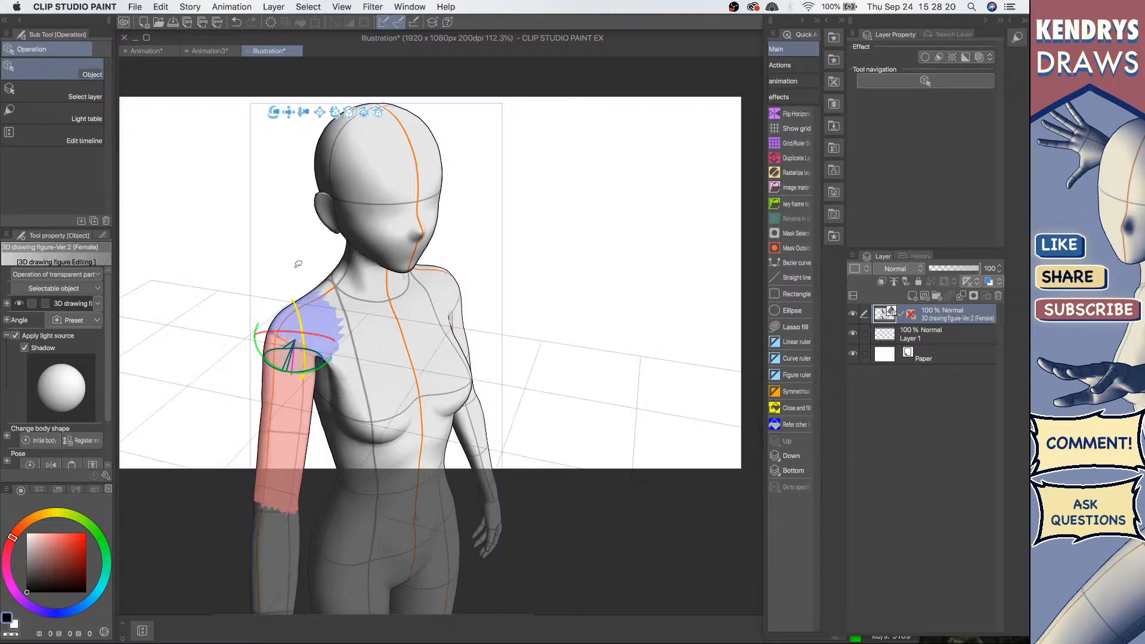
left_click_drag(298, 377, 326, 347)
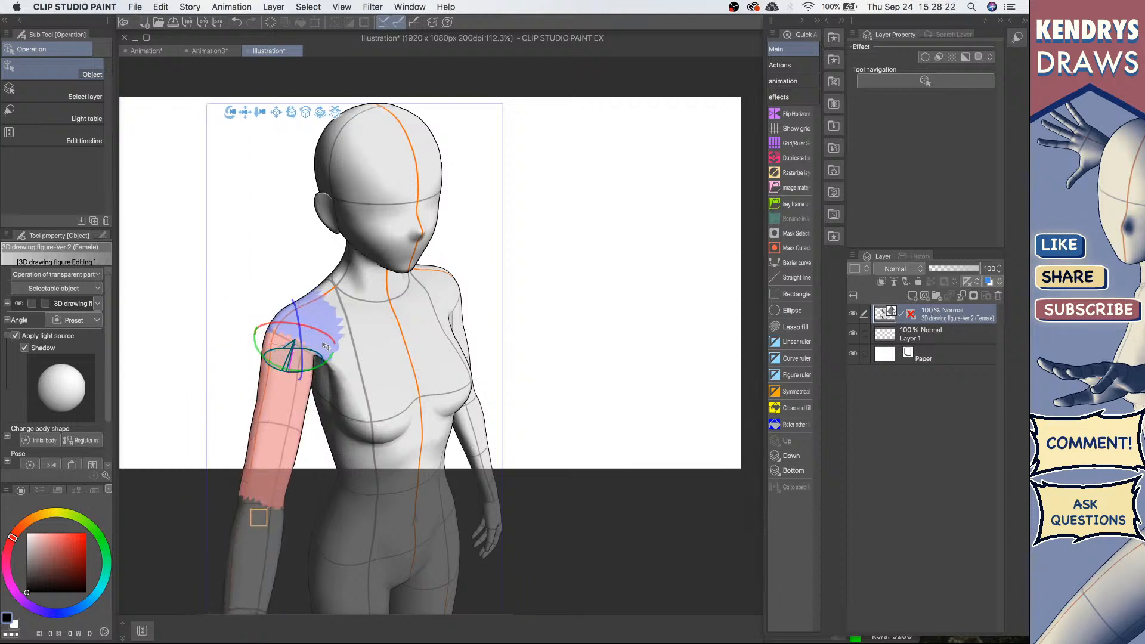
key("super+z")
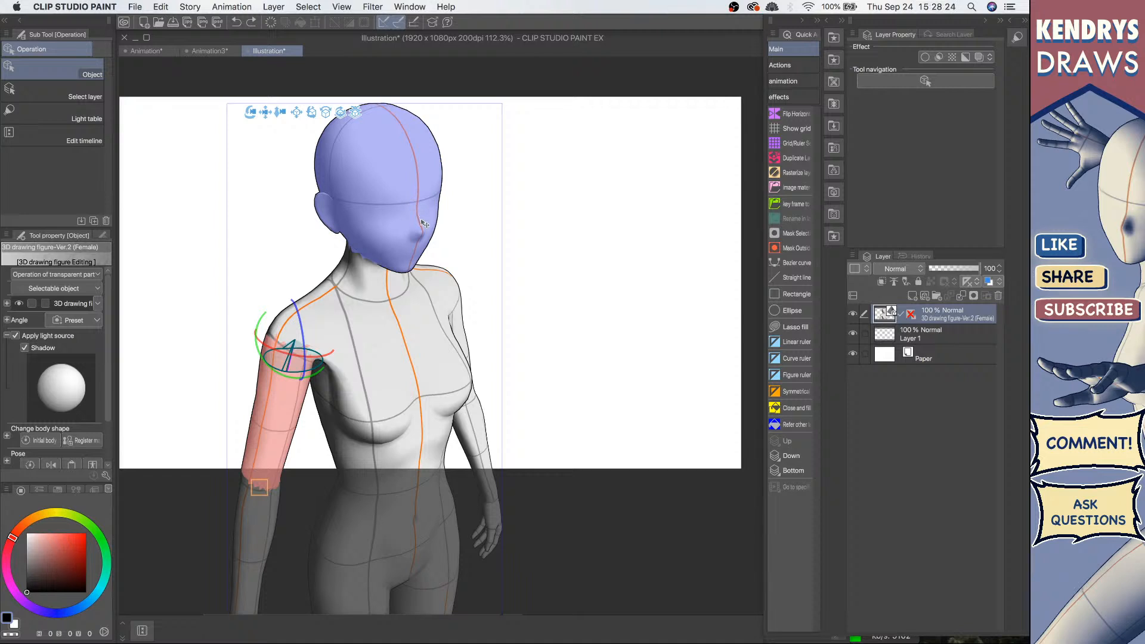
Step: Select the figure's head and tilt it down toward her shoulder
left_click(424, 224)
left_click_drag(400, 228, 392, 203)
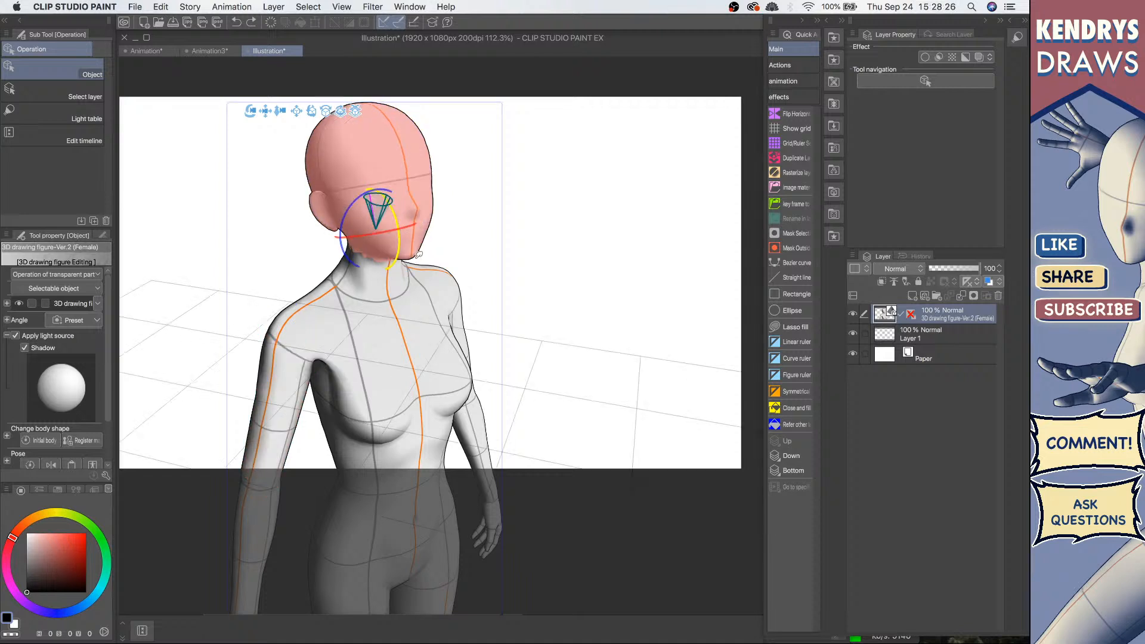
left_click_drag(419, 254, 406, 303)
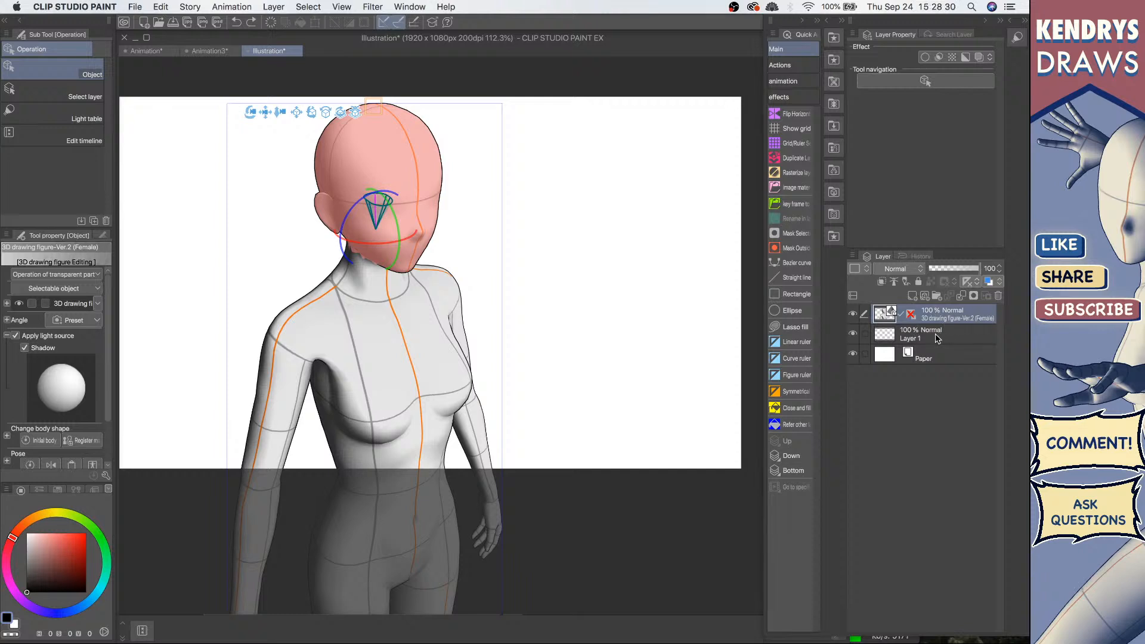
Step: Move Layer 1 above the 3D drawing figure layer
left_click(944, 337)
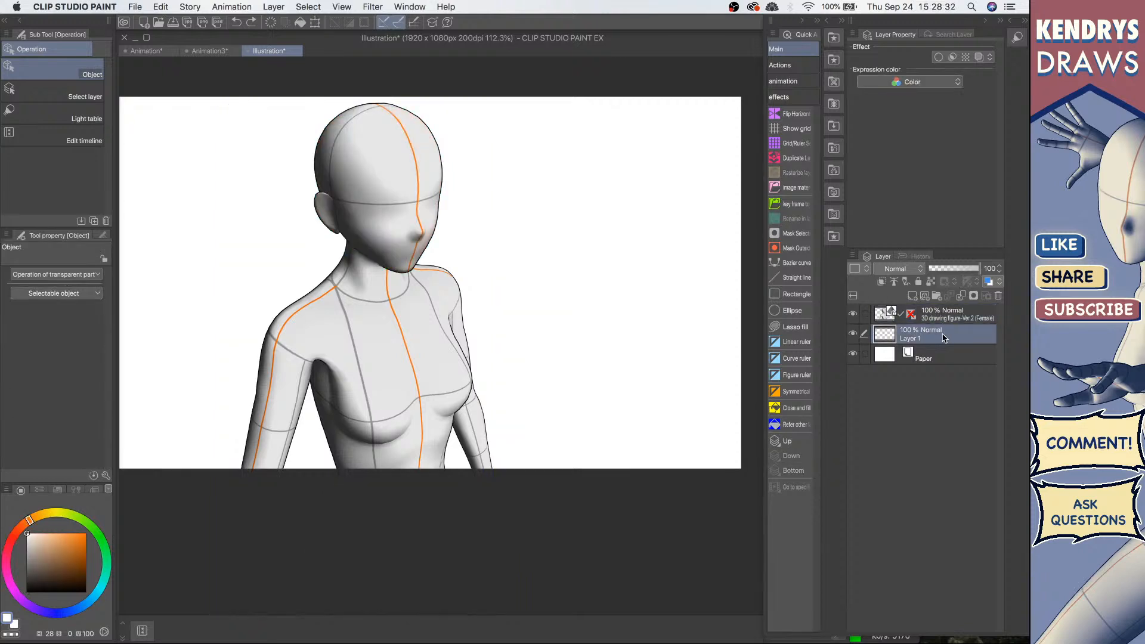
left_click_drag(944, 337, 948, 319)
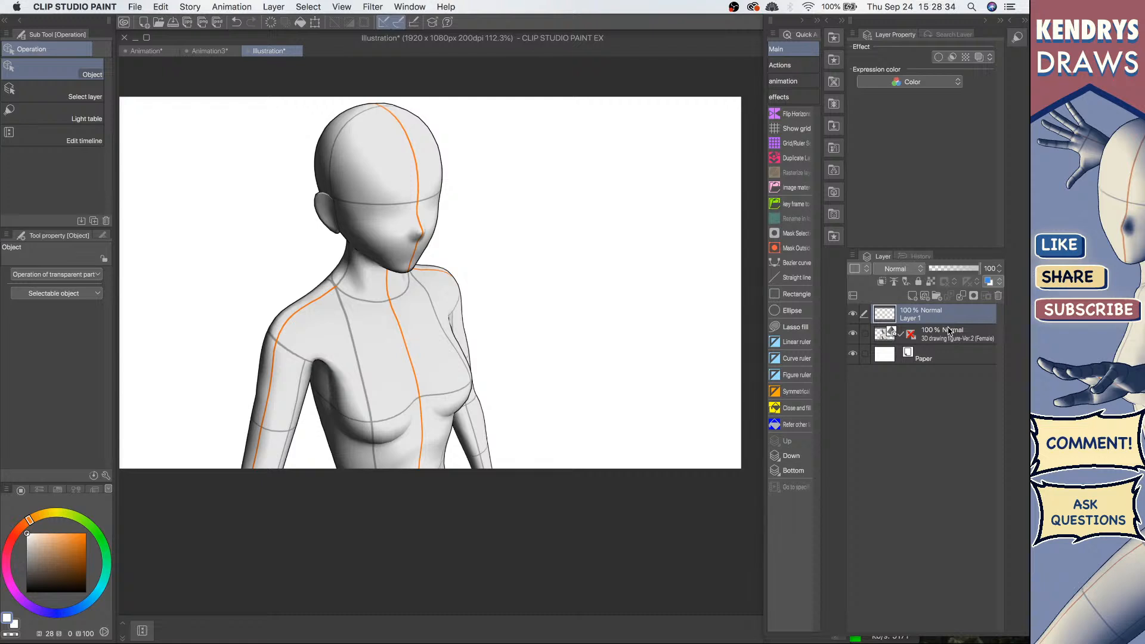
Step: Lower the 3D figure layer's opacity to 65% and reselect Layer 1 for drawing
left_click_drag(584, 311, 659, 322)
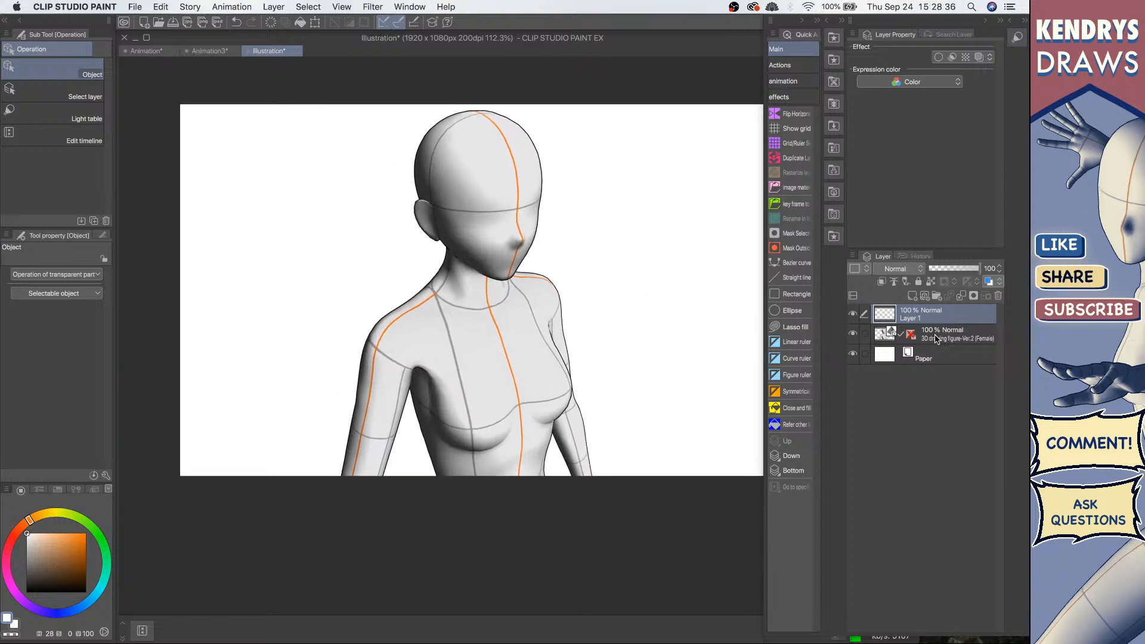
left_click(976, 340)
left_click(961, 273)
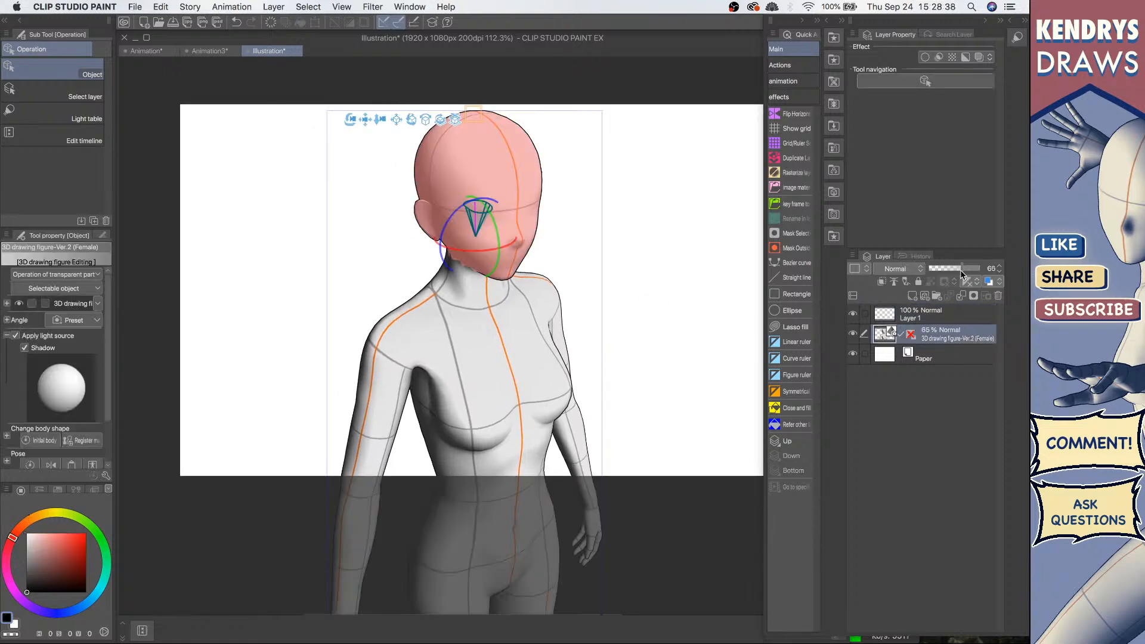
left_click(939, 314)
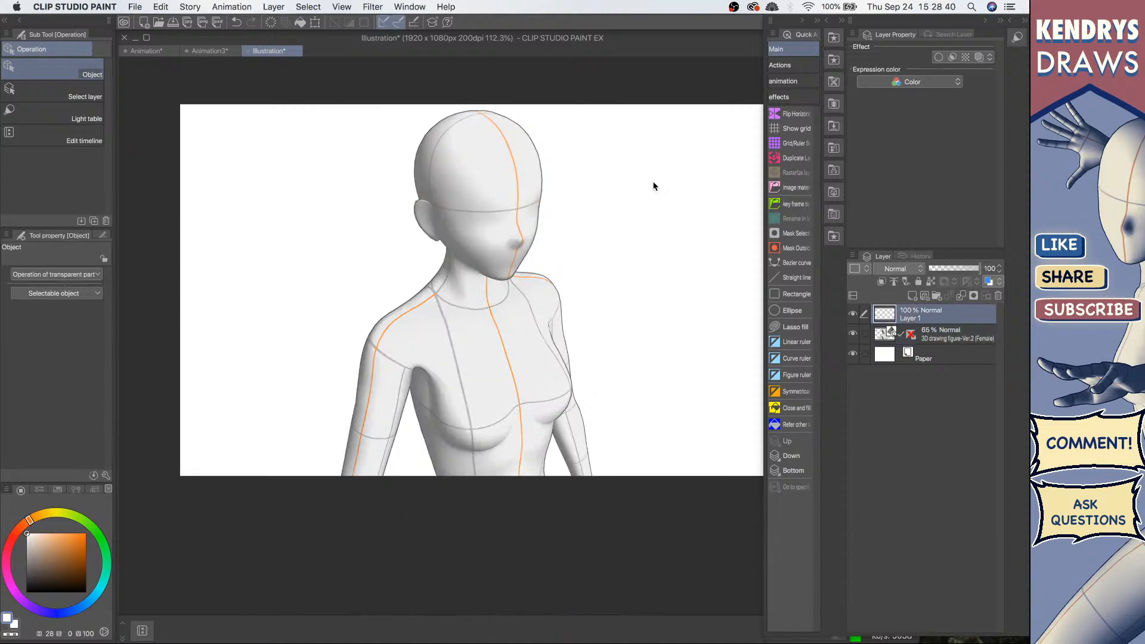
Step: Resize the palette dock to give the canvas more room and zoom in on the figure
mouse_move(573, 272)
left_mouse_down()
mouse_move(588, 290)
mouse_move(557, 286)
left_mouse_up()
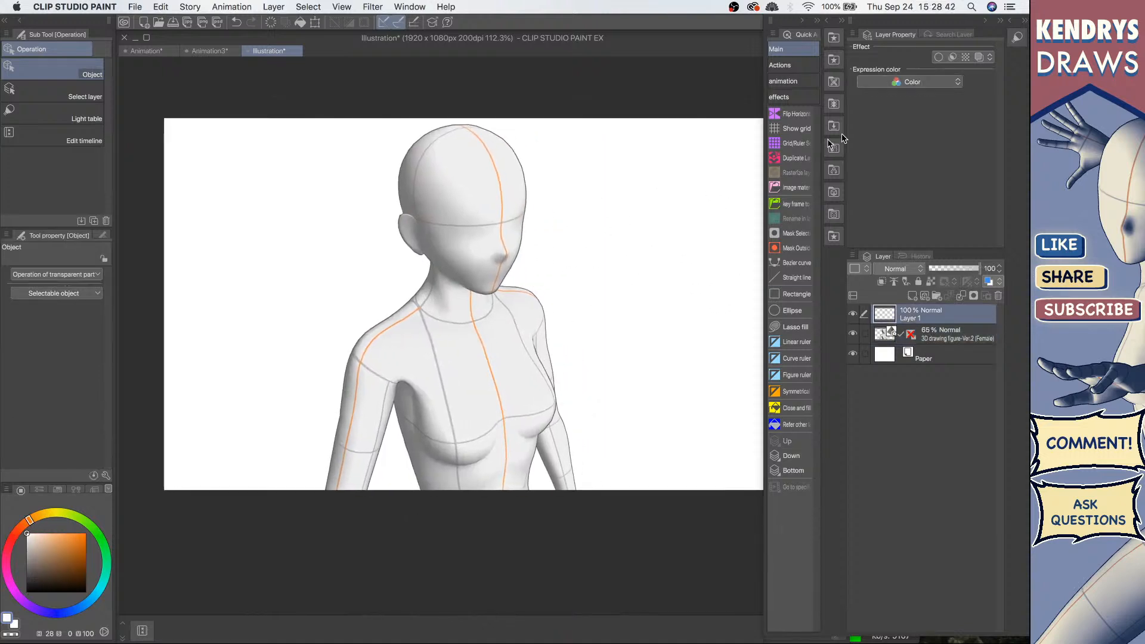
left_click_drag(845, 172, 1007, 192)
left_click_drag(622, 278, 663, 266)
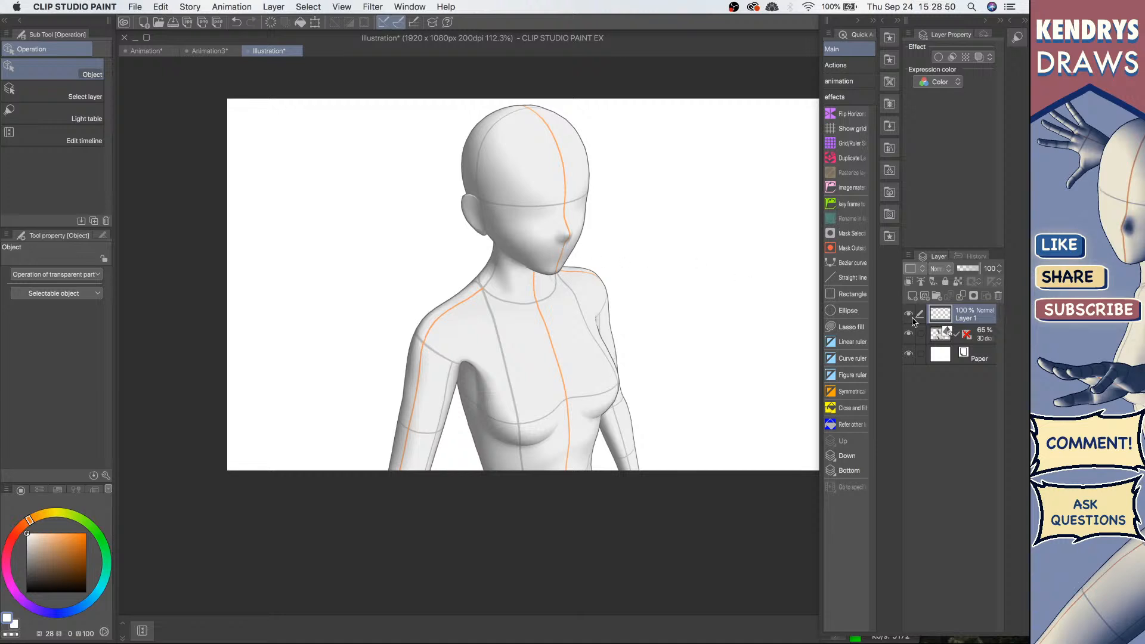
mouse_move(535, 209)
left_mouse_down()
mouse_move(557, 198)
mouse_move(626, 215)
left_mouse_up()
left_click_drag(603, 216, 516, 216)
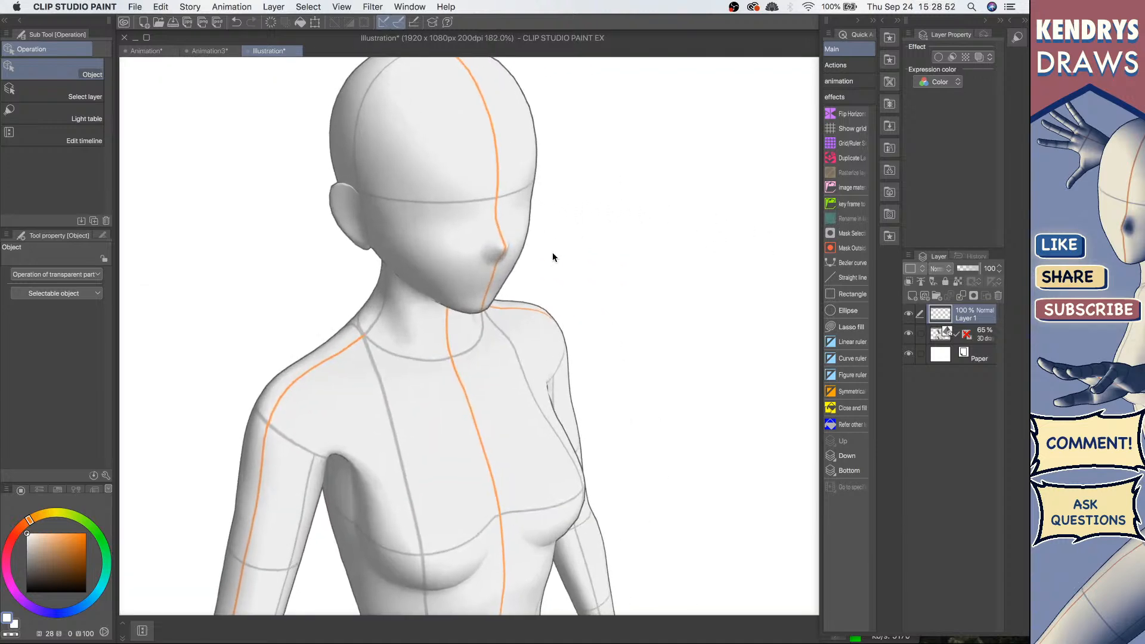
Step: Switch to the Lighter pencil and sketch the hair outline over the figure's head on Layer 1
key("p")
left_click_drag(65, 548, 1, 629)
left_click_drag(496, 197, 497, 202)
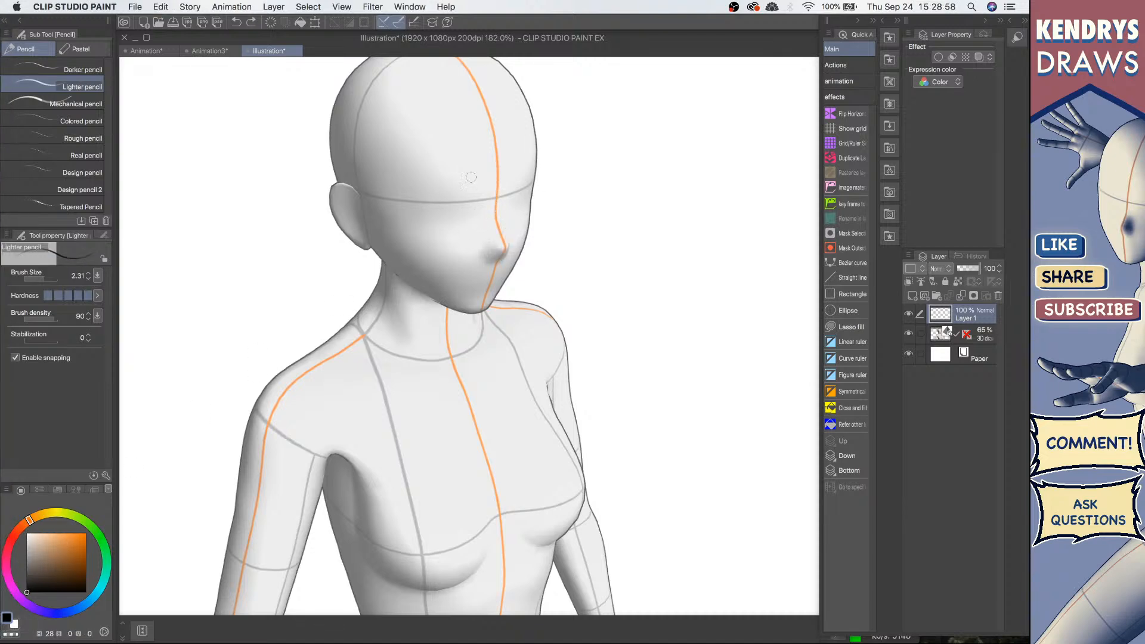
scroll(507, 216, "down", 2)
left_click_drag(507, 216, 508, 221)
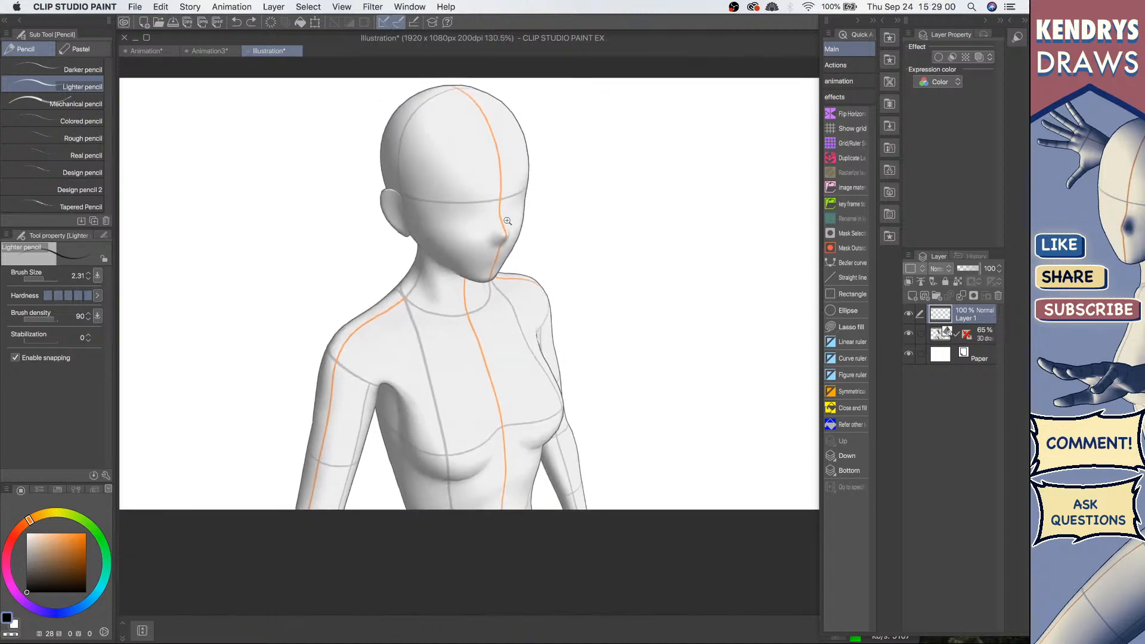
scroll(517, 207, "up", 1)
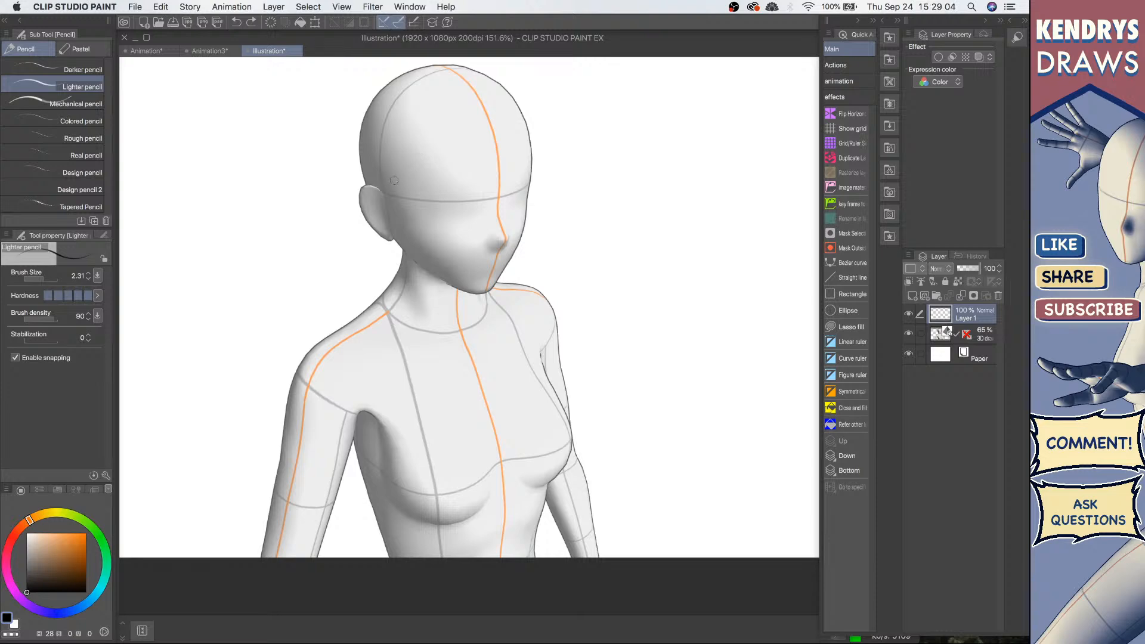
mouse_move(380, 127)
left_mouse_down()
mouse_move(400, 264)
mouse_move(408, 79)
mouse_move(492, 75)
left_mouse_up()
key("super+z")
left_click_drag(537, 109, 518, 239)
left_click_drag(524, 173, 504, 285)
left_click_drag(387, 196, 523, 204)
key("super+z")
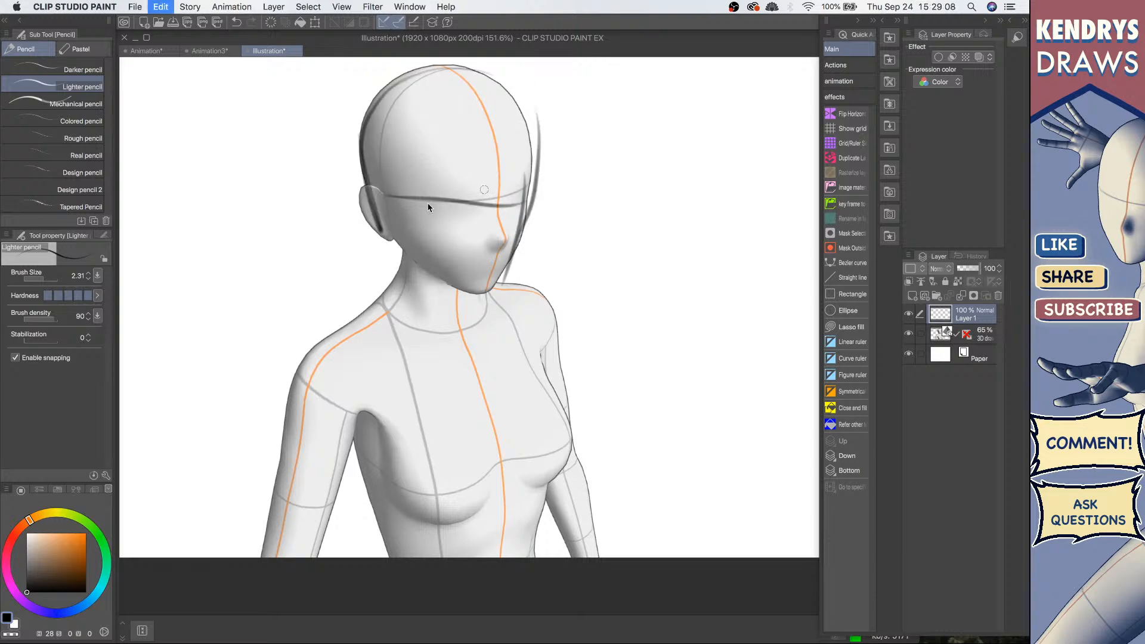
Step: Sketch the hair fringe line across the forehead and the lines of the neck
left_click_drag(388, 205, 547, 180)
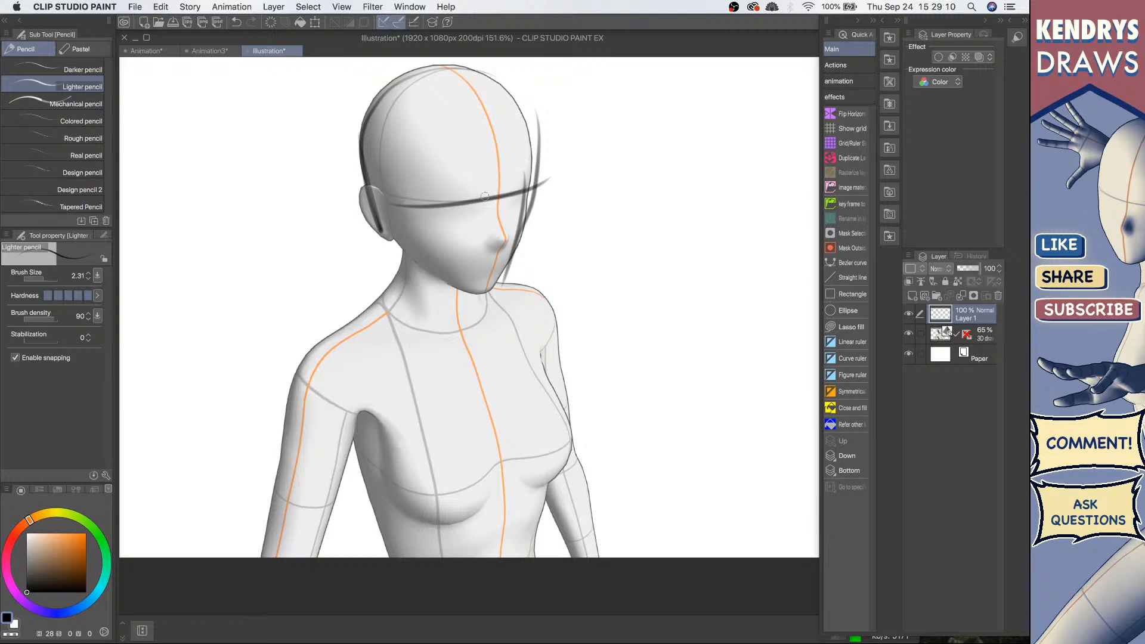
left_click_drag(372, 190, 500, 205)
left_click_drag(491, 134, 490, 288)
key("super+z")
key("super+z")
left_click_drag(501, 156, 488, 291)
mouse_move(390, 248)
left_mouse_down()
mouse_move(479, 294)
mouse_move(404, 328)
mouse_move(473, 341)
left_mouse_up()
left_click_drag(479, 290, 451, 344)
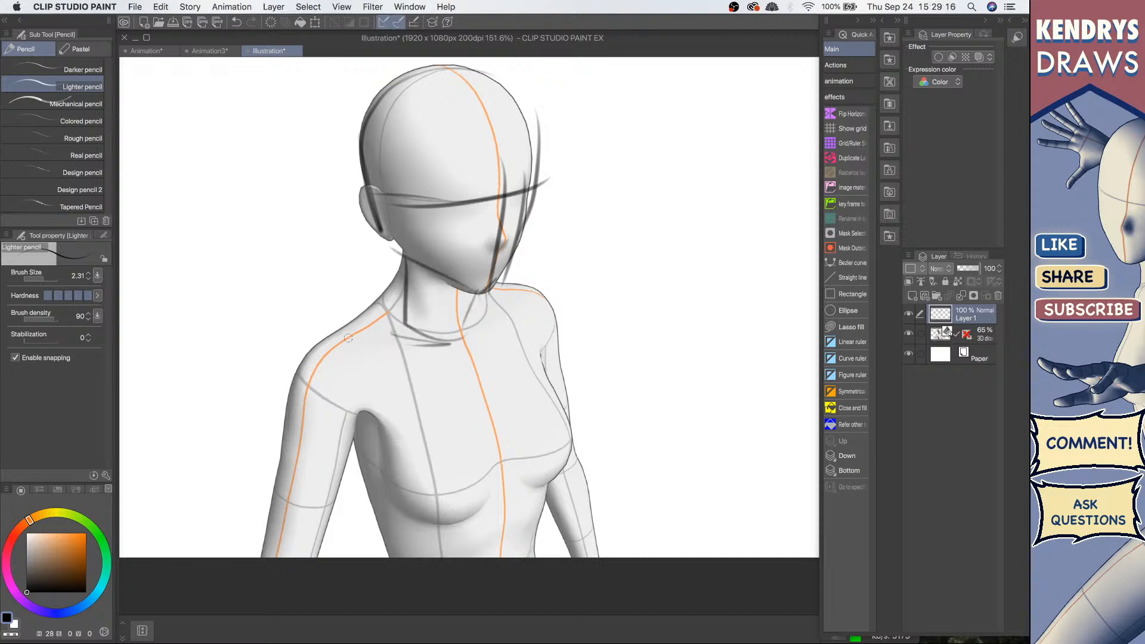
Step: Sketch the near shoulder, arm and chest contours over the 3D figure on Layer 1
mouse_move(349, 333)
left_mouse_down()
mouse_move(483, 330)
mouse_move(502, 289)
left_mouse_up()
mouse_move(390, 267)
left_mouse_down()
mouse_move(334, 309)
mouse_move(287, 388)
left_mouse_up()
mouse_move(286, 414)
left_mouse_down()
mouse_move(327, 412)
mouse_move(305, 518)
left_mouse_up()
left_click_drag(291, 359, 273, 531)
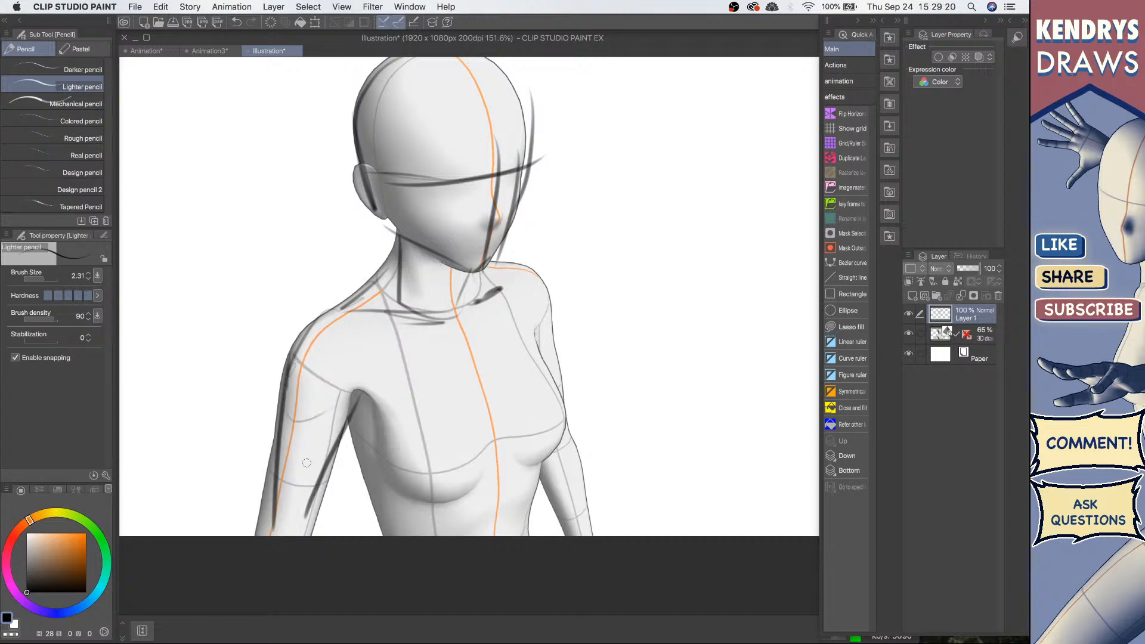
left_click_drag(378, 443, 357, 417)
left_click_drag(322, 366, 361, 508)
left_click_drag(327, 398, 361, 502)
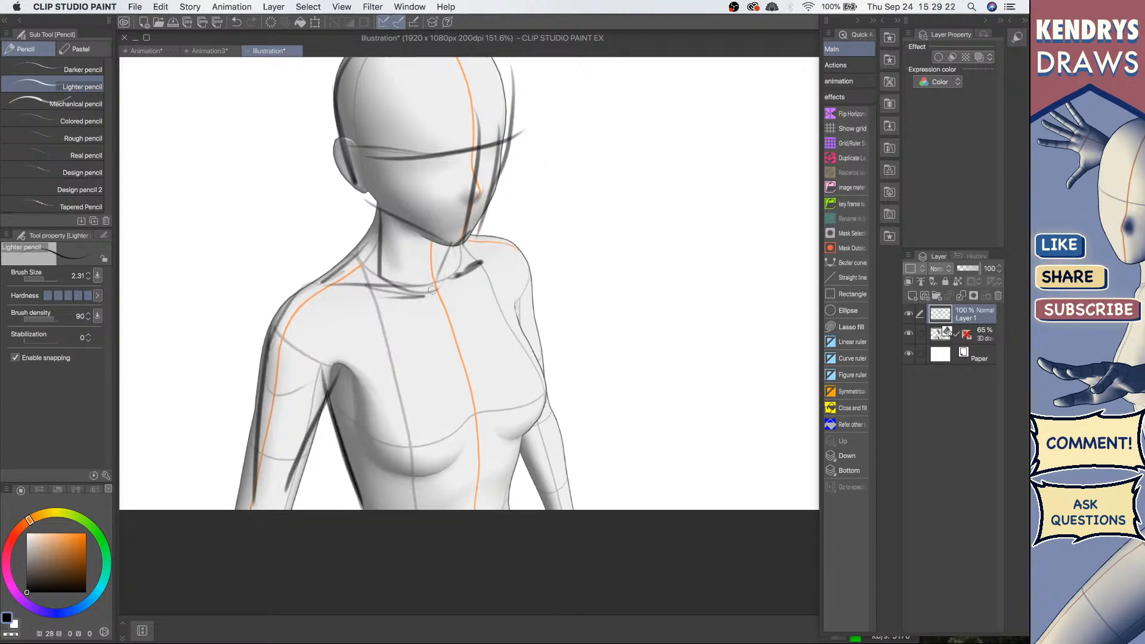
mouse_move(437, 291)
left_mouse_down()
mouse_move(489, 252)
mouse_move(541, 398)
mouse_move(544, 388)
mouse_move(489, 445)
mouse_move(493, 433)
mouse_move(425, 469)
left_mouse_up()
mouse_move(366, 401)
left_mouse_down()
mouse_move(386, 469)
mouse_move(515, 446)
mouse_move(502, 497)
left_mouse_up()
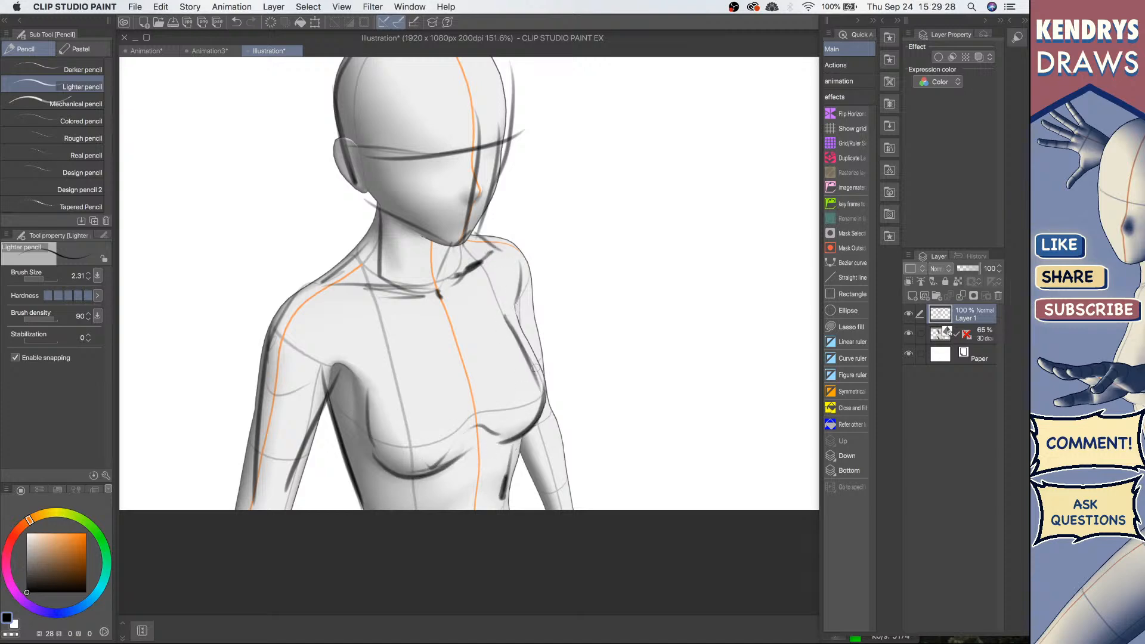
Step: Sketch the far shoulder and arm, the collarbones and the neck lines over the figure
left_click_drag(523, 284, 537, 361)
mouse_move(566, 427)
left_mouse_down()
mouse_move(545, 366)
mouse_move(551, 440)
left_mouse_up()
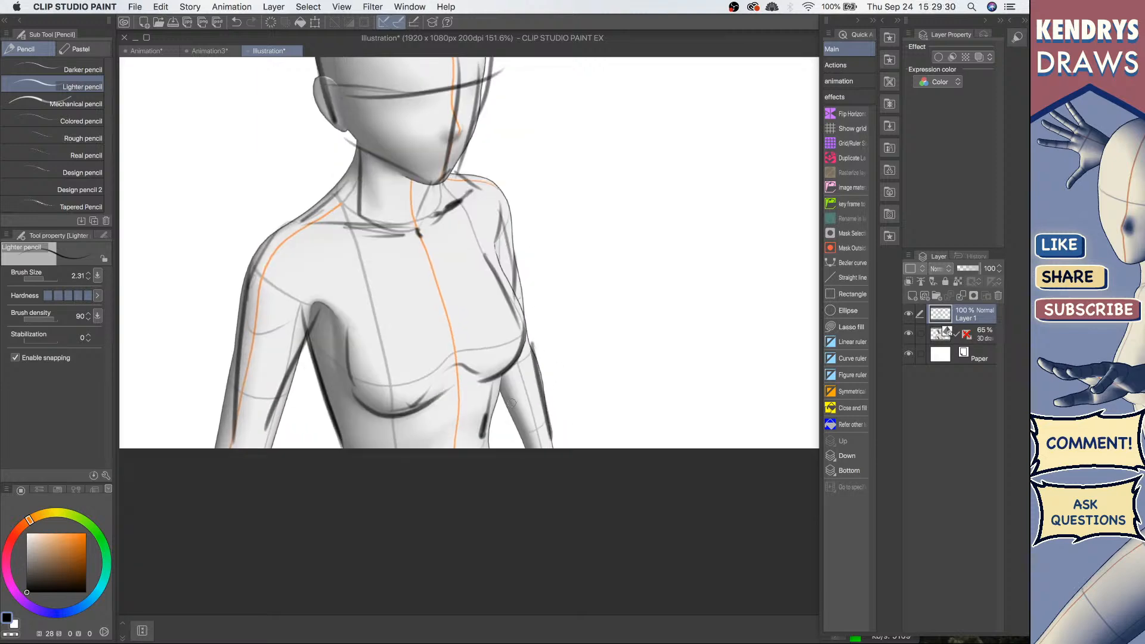
mouse_move(497, 369)
left_mouse_down()
mouse_move(525, 445)
mouse_move(485, 447)
left_mouse_up()
left_click_drag(426, 237, 445, 422)
left_click_drag(366, 342, 409, 415)
left_click_drag(360, 385, 382, 403)
left_click_drag(359, 382, 369, 390)
mouse_move(344, 336)
left_mouse_down()
mouse_move(304, 411)
mouse_move(324, 333)
mouse_move(346, 340)
left_mouse_up()
left_click_drag(442, 214, 440, 290)
mouse_move(407, 245)
left_mouse_down()
mouse_move(460, 317)
mouse_move(502, 263)
mouse_move(492, 247)
left_mouse_up()
left_click_drag(447, 279, 502, 251)
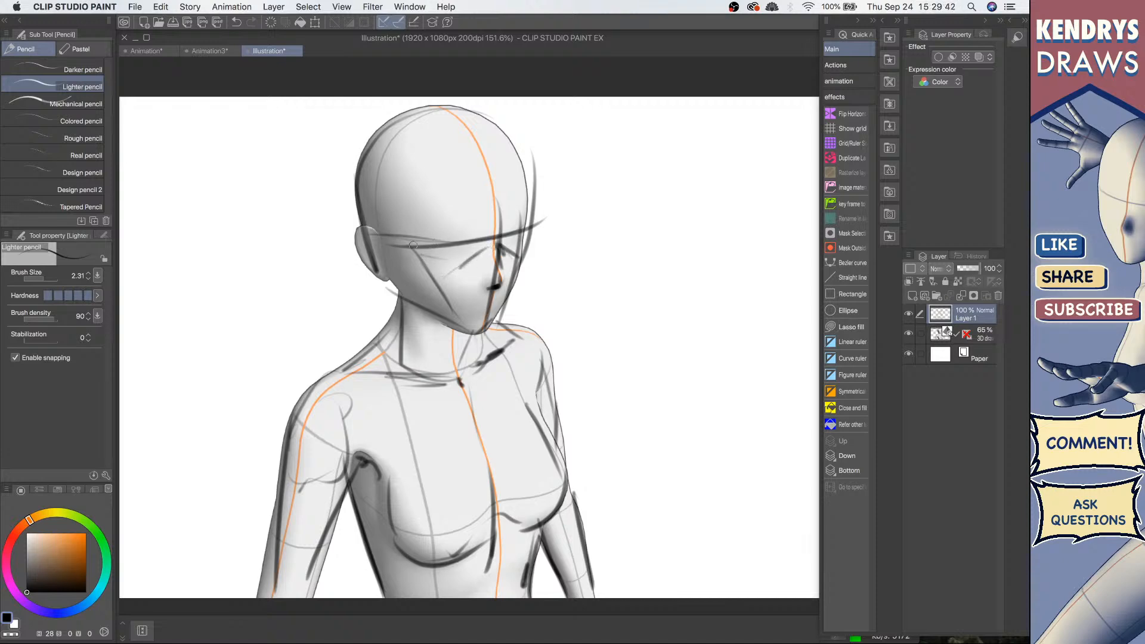
Step: Check the sketch with the 3D figure layer hidden at a smaller zoom, then add strokes at the back of the head
left_click(908, 332)
scroll(608, 309, "right", 5)
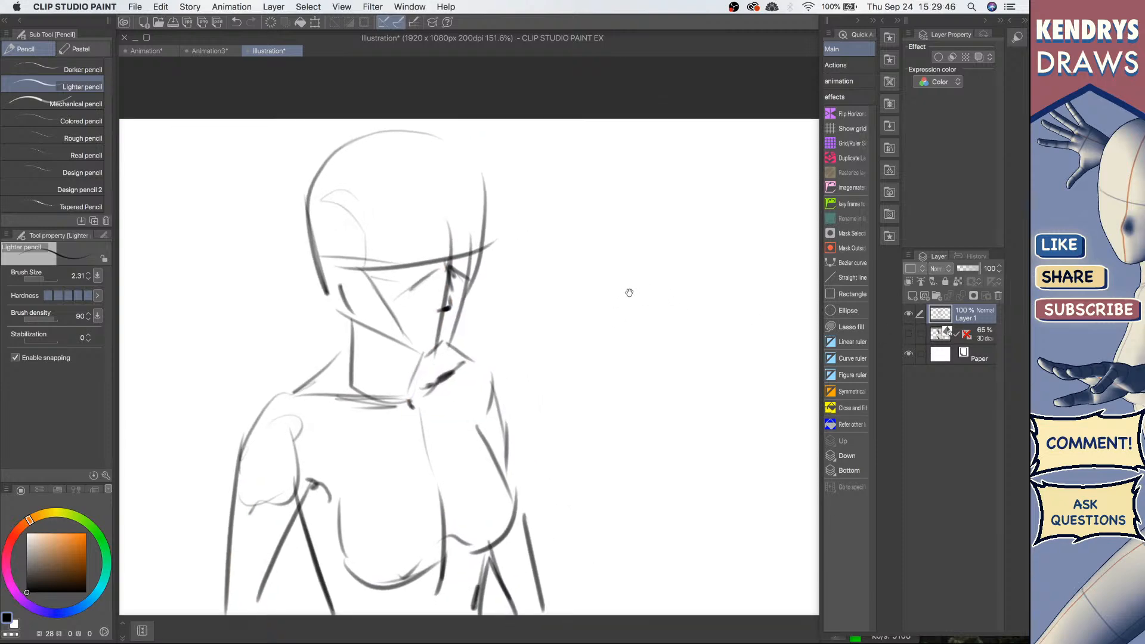
mouse_move(655, 282)
left_mouse_down()
mouse_move(605, 293)
mouse_move(644, 271)
left_mouse_up()
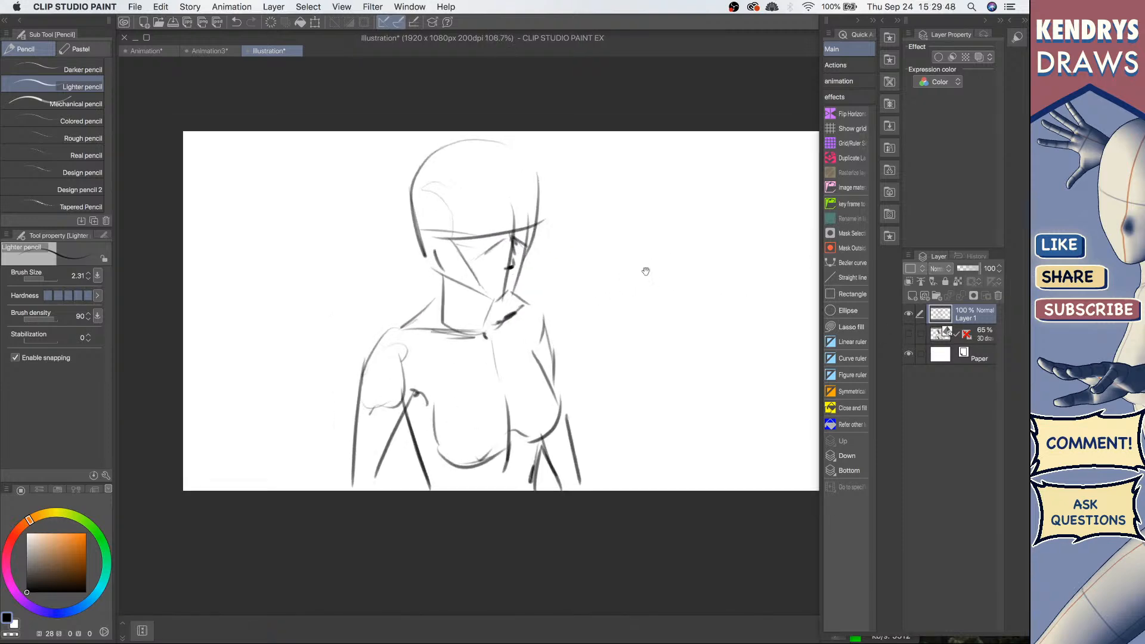
left_click(908, 333)
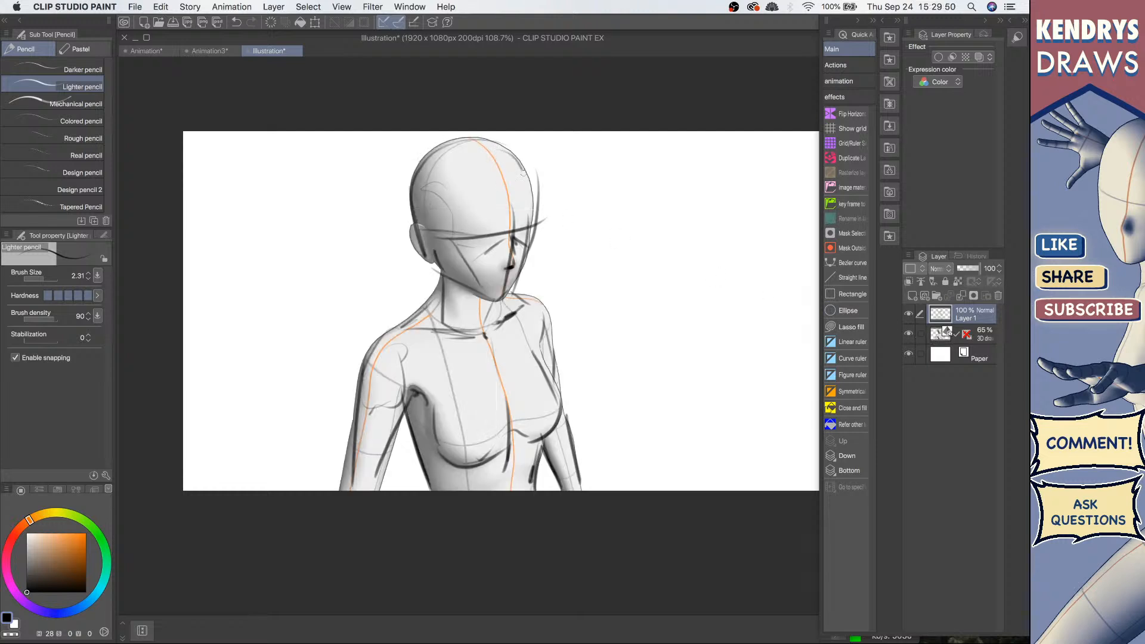
left_click_drag(524, 171, 534, 218)
left_click_drag(506, 144, 532, 209)
Step: Hide the 3D figure layer and sketch the outer lines of the near arm
left_click(909, 333)
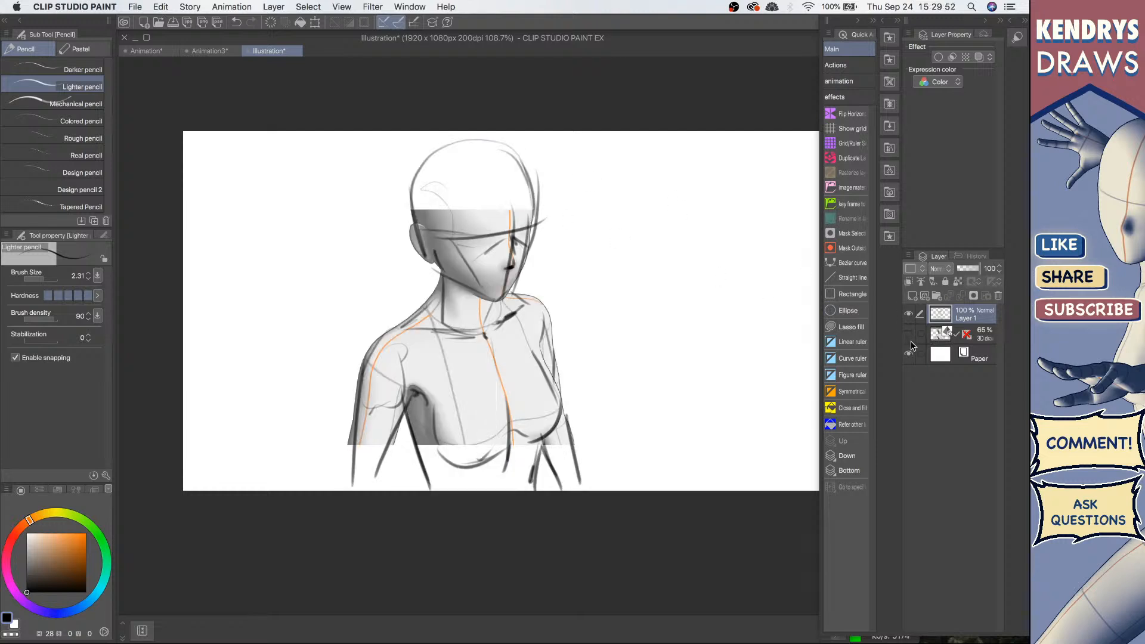
left_click_drag(408, 412, 380, 491)
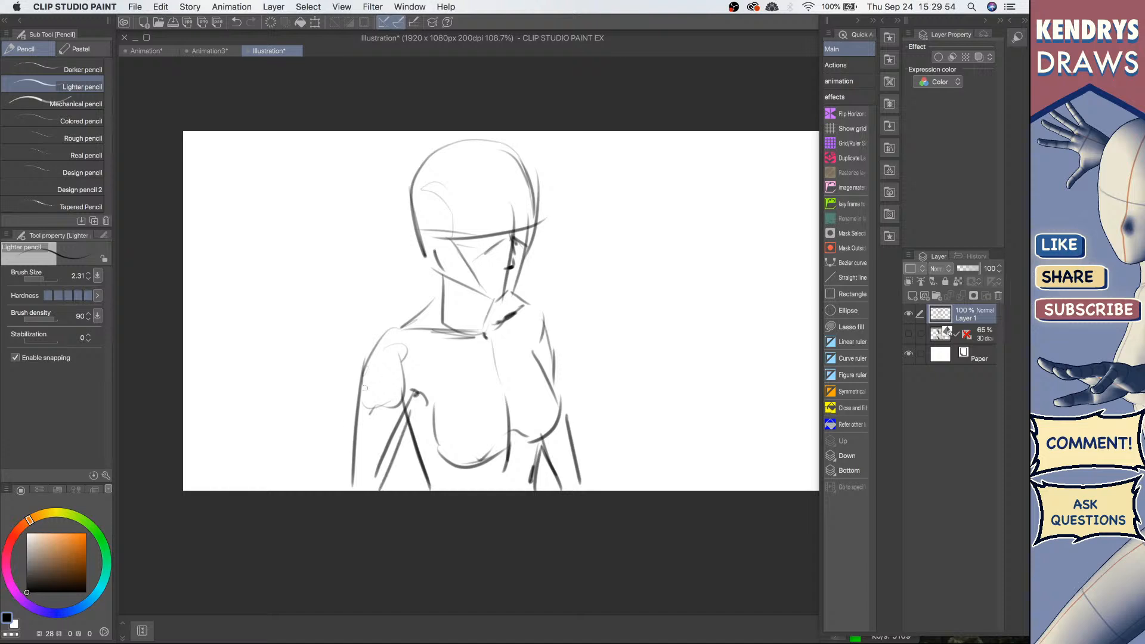
left_click_drag(368, 386, 334, 484)
Step: Make a stray stroke near the neck and undo it
left_click_drag(511, 270, 456, 267)
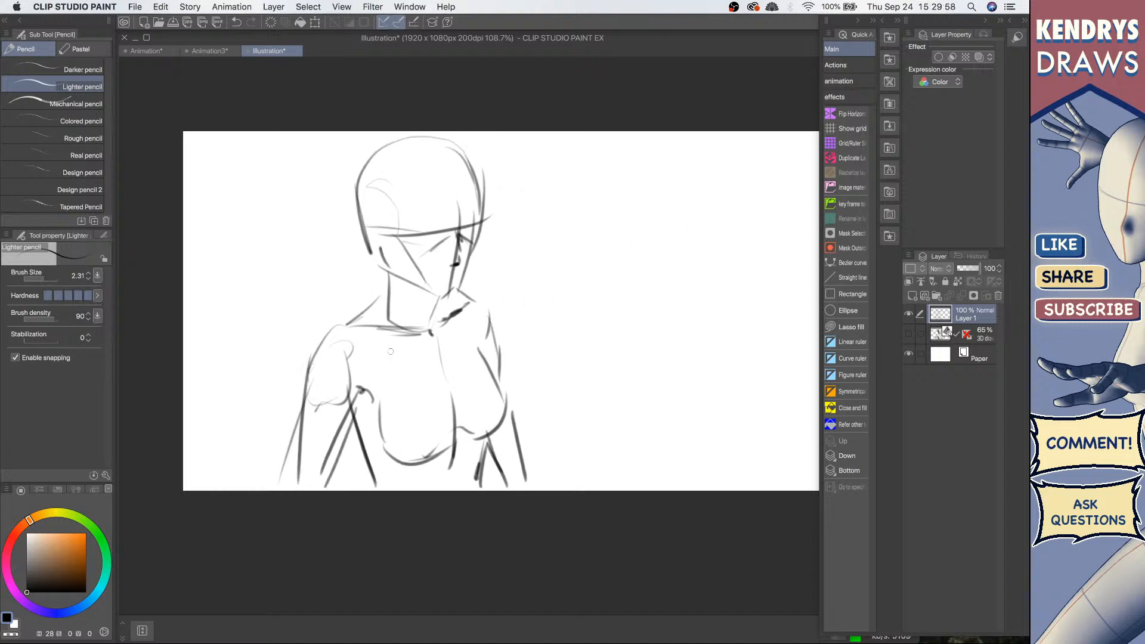
left_click(909, 333)
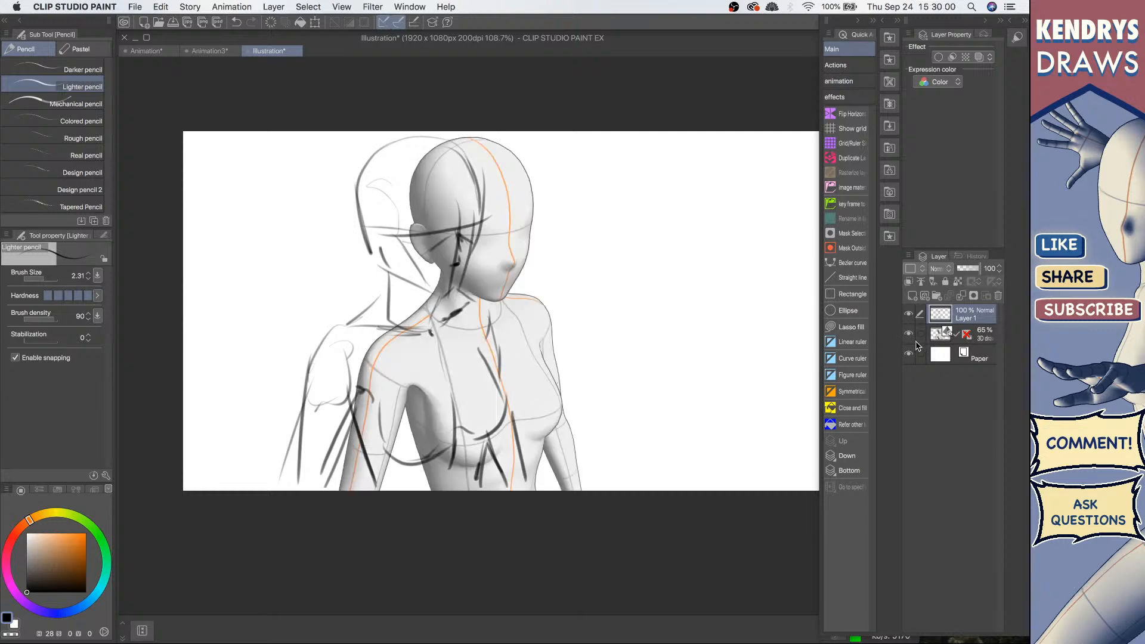
key("super+z")
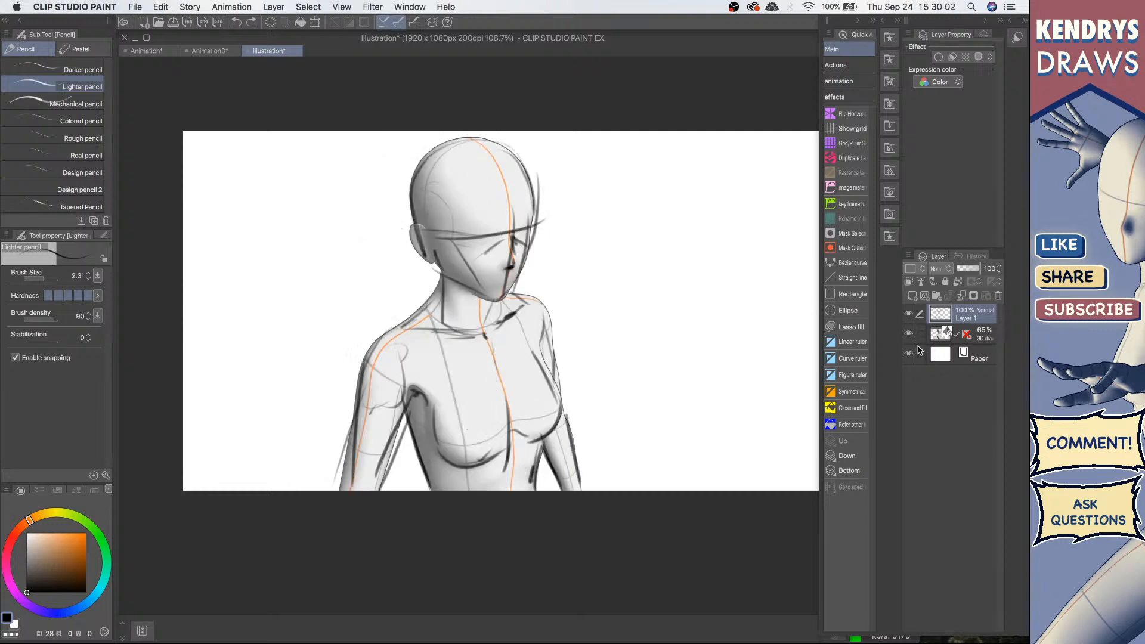
Step: Hide the 3D figure layer and add a new raster layer, Layer 2, above Layer 1
left_click(910, 335)
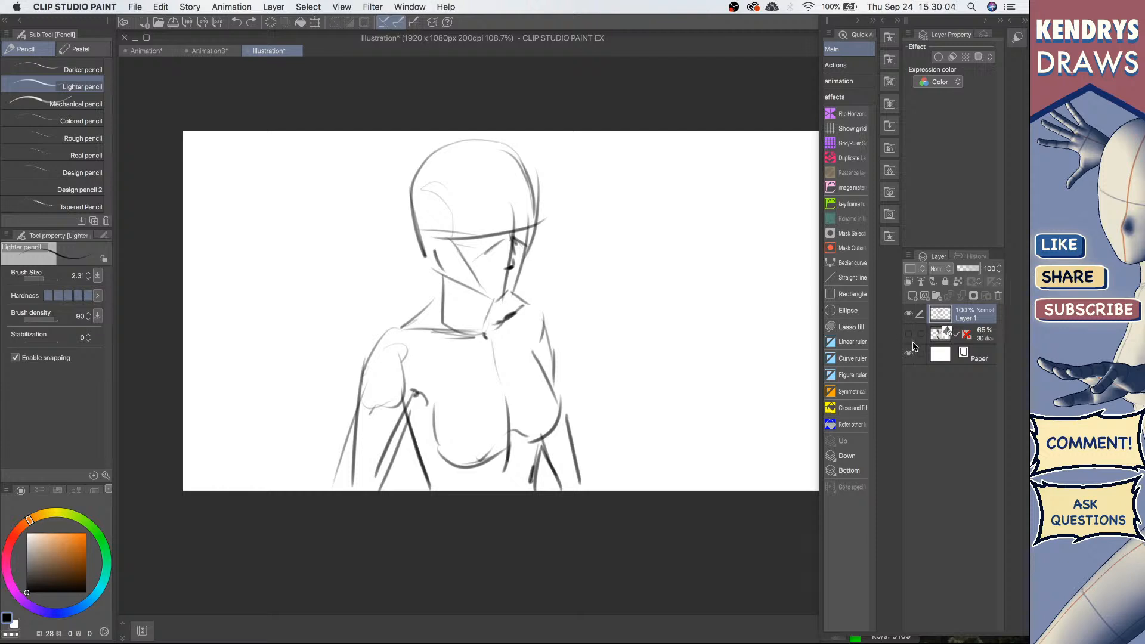
left_click(909, 335)
left_click(909, 334)
left_click(912, 296)
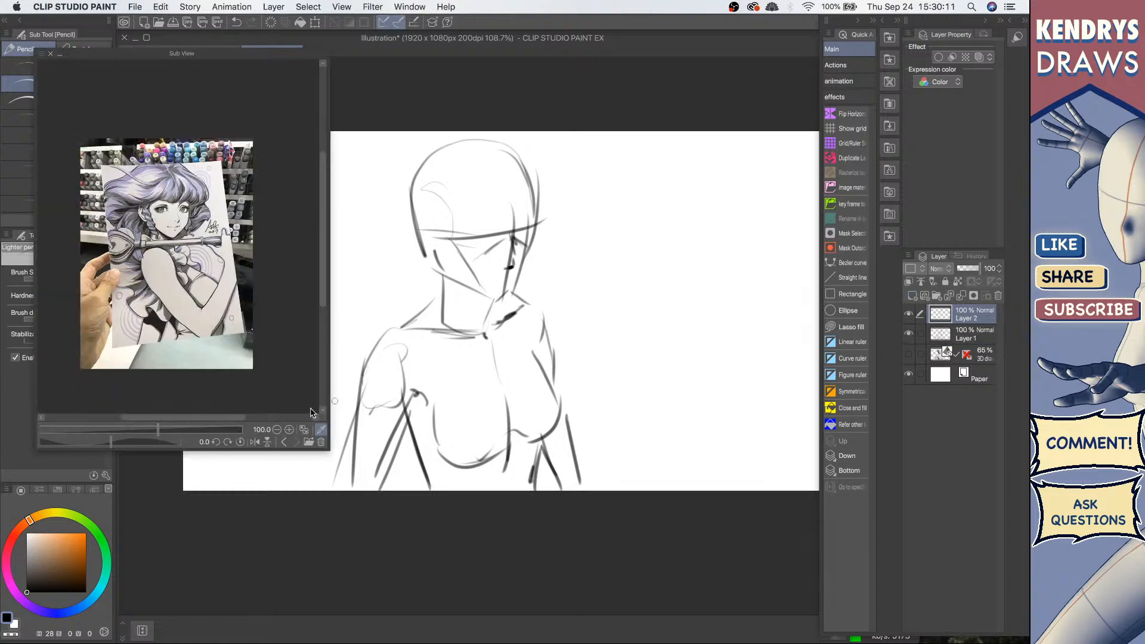
Step: Browse the reference images in the Sub View and zoom in on the anime character image
left_click(285, 442)
left_click(284, 442)
left_click(285, 442)
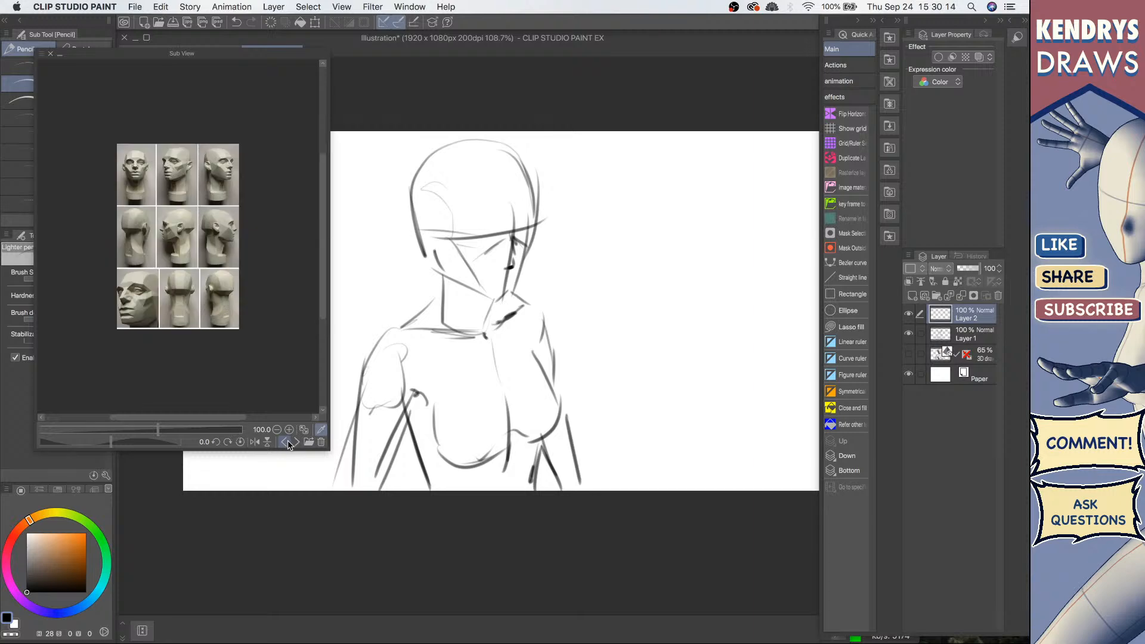
left_click(285, 442)
left_click(286, 442)
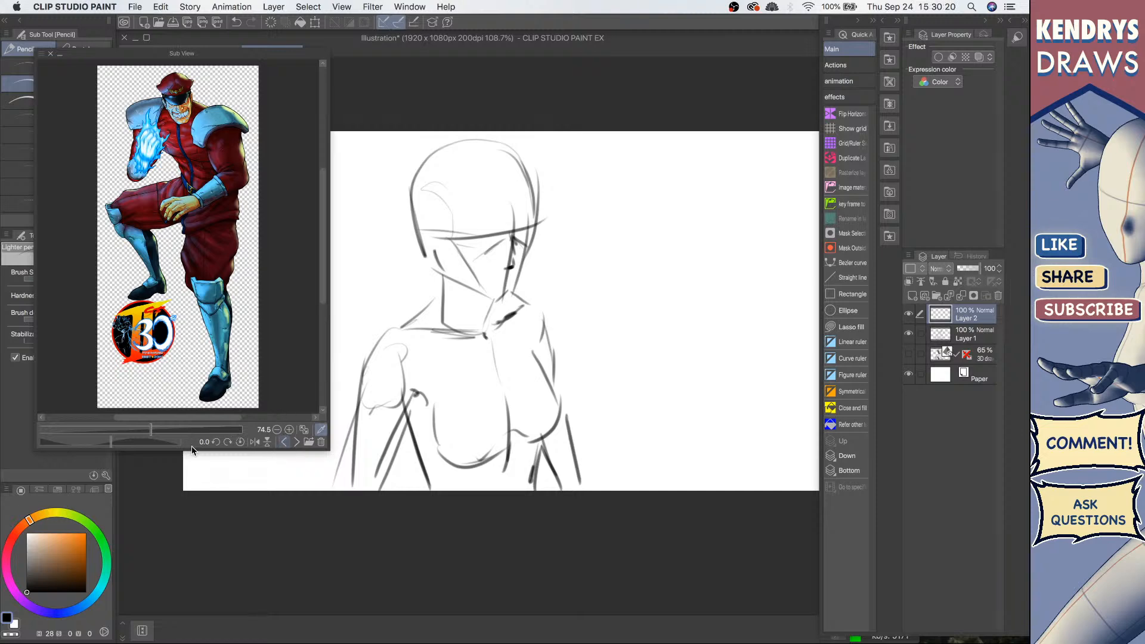
scroll(166, 110, "up", 3)
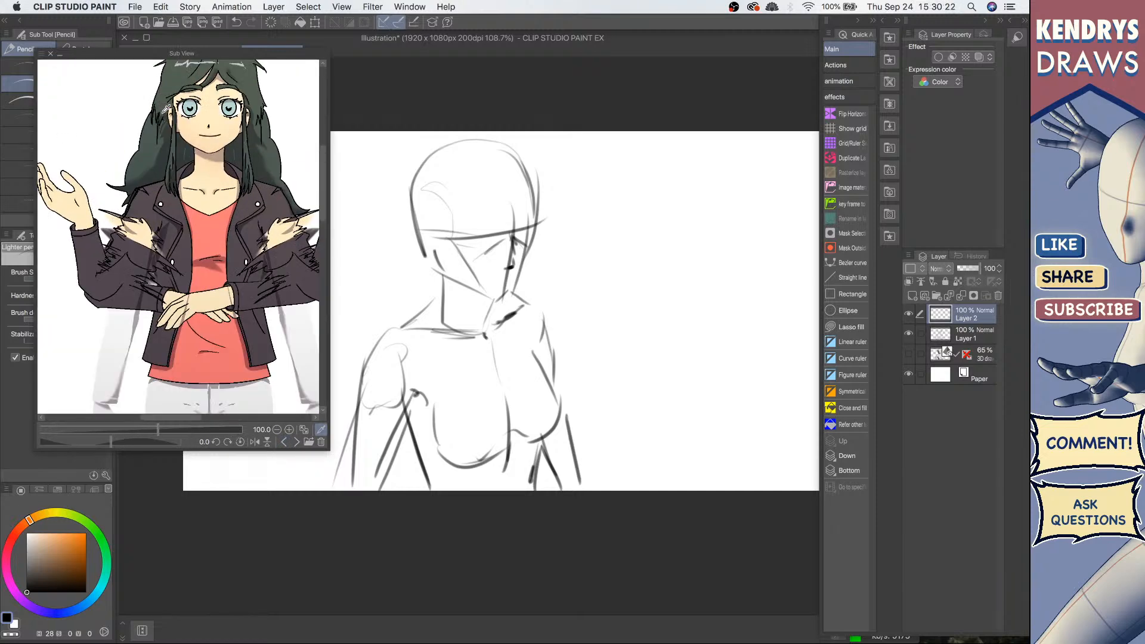
left_click_drag(259, 156, 239, 228)
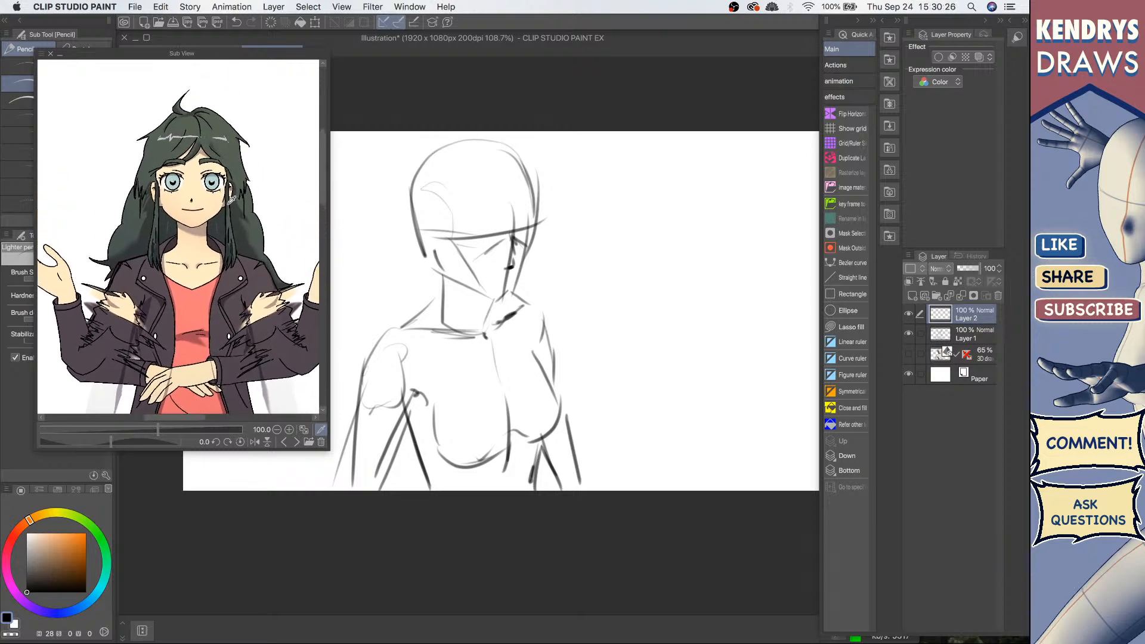
mouse_move(522, 281)
left_mouse_down()
mouse_move(594, 243)
mouse_move(623, 262)
mouse_move(633, 251)
left_mouse_up()
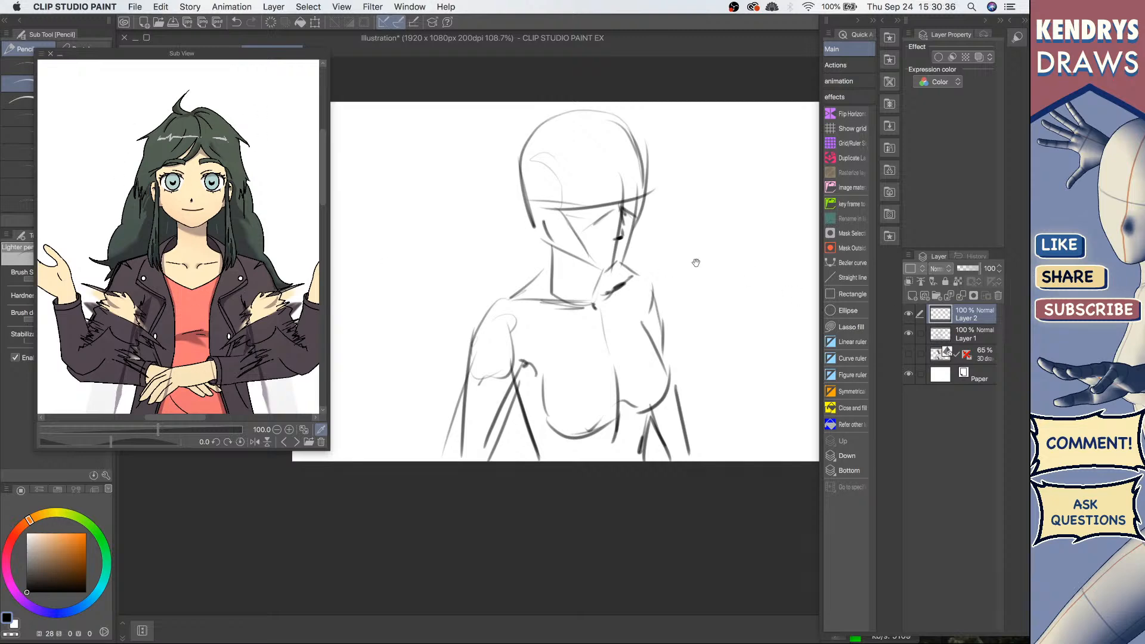
Step: Sketch hair strands falling across the forehead and over the side of the face on Layer 2
scroll(589, 201, "up", 4)
left_click_drag(615, 213, 579, 229)
left_click_drag(596, 156, 518, 242)
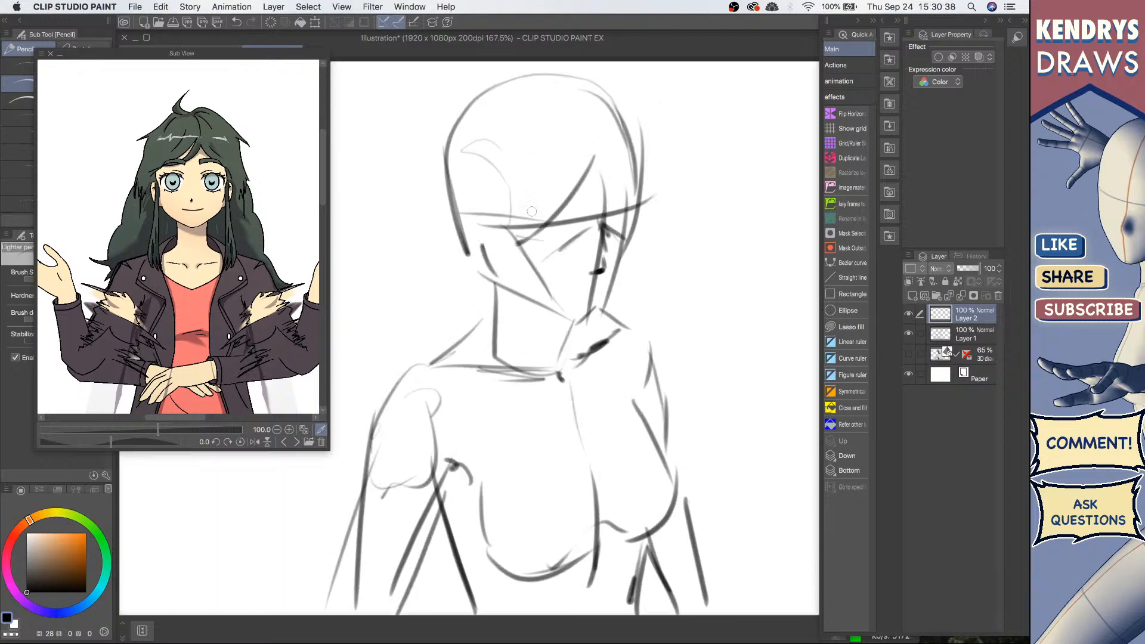
key("super+z")
left_click_drag(602, 156, 515, 239)
key("super+z")
mouse_move(603, 150)
left_mouse_down()
mouse_move(526, 222)
mouse_move(507, 221)
left_mouse_up()
mouse_move(578, 158)
left_mouse_down()
mouse_move(521, 219)
mouse_move(472, 229)
mouse_move(474, 267)
left_mouse_up()
left_click_drag(471, 220, 486, 273)
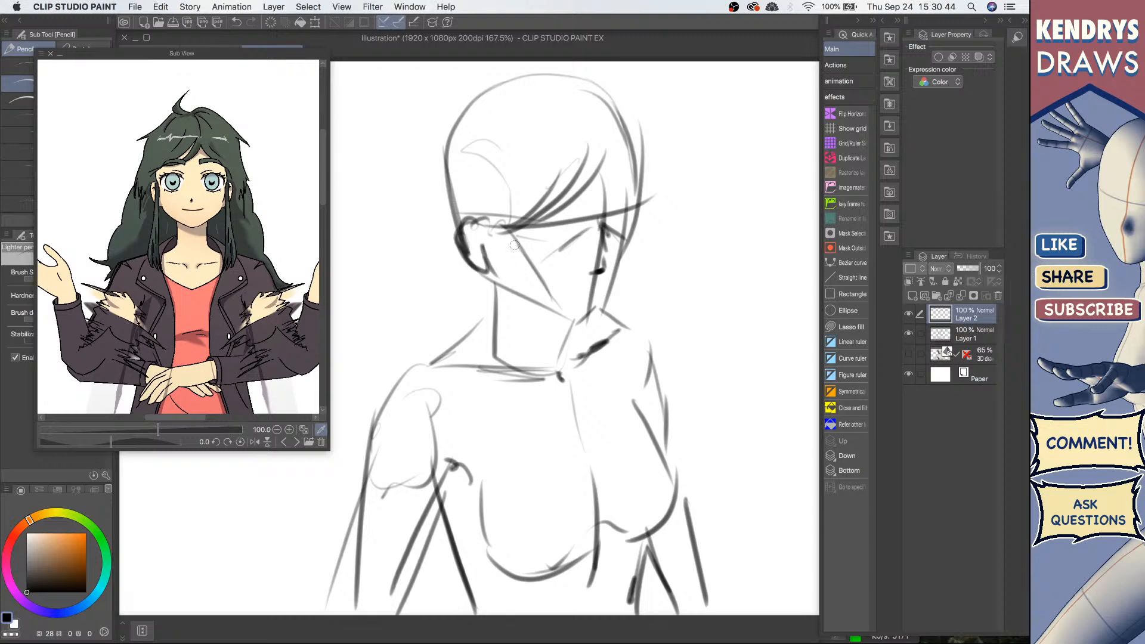
Step: Draw the closed eyes, nose, mouth and jawline of the downturned face
mouse_move(568, 229)
left_mouse_down()
mouse_move(579, 235)
mouse_move(541, 241)
mouse_move(632, 218)
mouse_move(619, 218)
left_mouse_up()
left_click_drag(621, 224, 631, 214)
left_click_drag(579, 291, 599, 285)
mouse_move(634, 225)
left_mouse_down()
mouse_move(619, 275)
mouse_move(629, 259)
mouse_move(598, 309)
left_mouse_up()
left_click_drag(490, 259, 512, 298)
mouse_move(506, 290)
left_mouse_down()
mouse_move(561, 321)
mouse_move(591, 315)
left_mouse_up()
left_click_drag(606, 307, 593, 310)
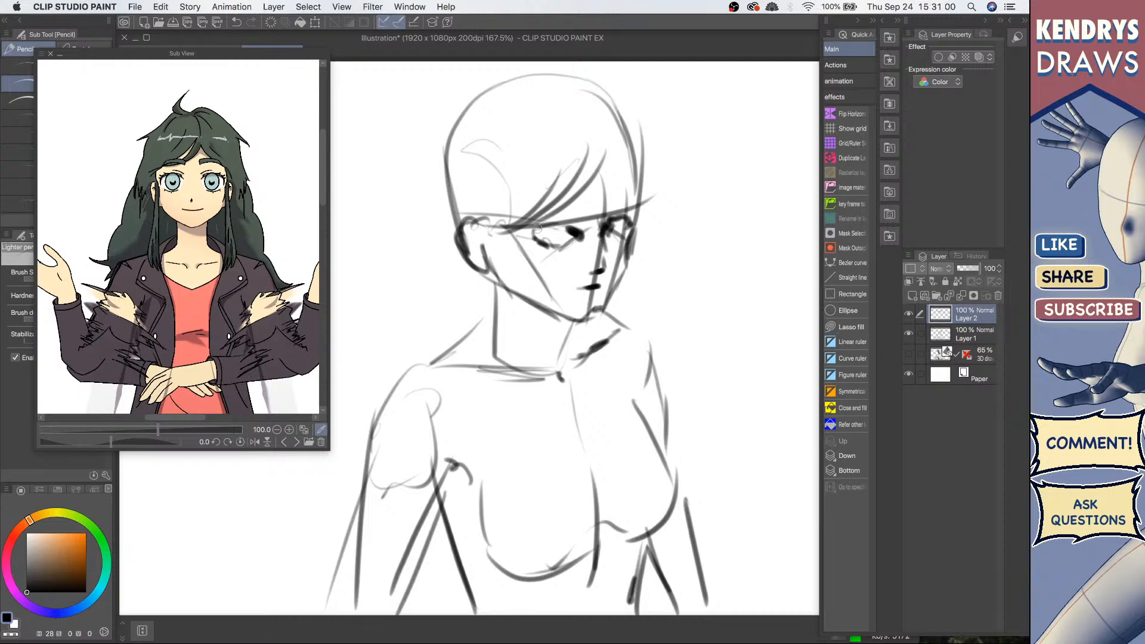
mouse_move(575, 214)
left_mouse_down()
mouse_move(561, 213)
mouse_move(574, 213)
left_mouse_up()
mouse_move(612, 172)
left_mouse_down()
mouse_move(636, 192)
mouse_move(634, 204)
mouse_move(613, 200)
left_mouse_up()
Step: Sketch the long hair falling behind the head and down around the neck
scroll(634, 191, "down", 3)
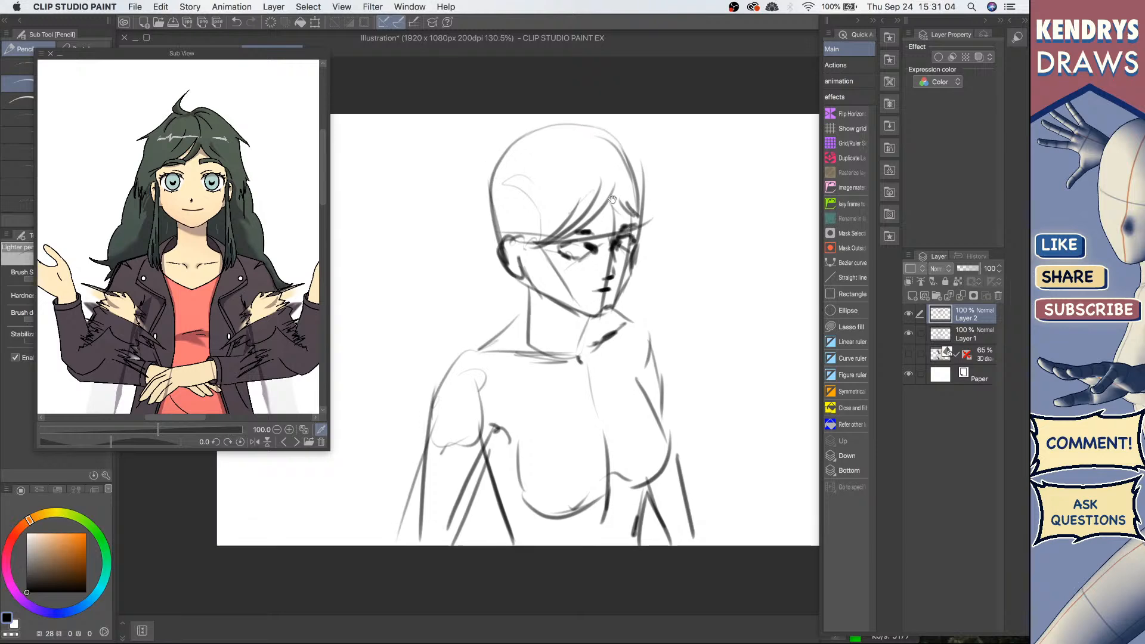
mouse_move(500, 149)
left_mouse_down()
mouse_move(446, 194)
mouse_move(486, 180)
mouse_move(454, 266)
left_mouse_up()
left_click_drag(467, 203, 455, 262)
key("super+z")
key("super+z")
left_click_drag(480, 177, 466, 251)
mouse_move(471, 204)
left_mouse_down()
mouse_move(466, 252)
mouse_move(485, 223)
mouse_move(463, 295)
mouse_move(444, 291)
mouse_move(437, 331)
left_mouse_up()
left_click_drag(500, 233, 480, 284)
left_click_drag(534, 240, 549, 323)
left_click_drag(530, 252, 525, 334)
mouse_move(526, 307)
left_mouse_down()
mouse_move(552, 348)
mouse_move(558, 324)
left_mouse_up()
left_click_drag(634, 261, 648, 331)
left_click_drag(631, 292, 646, 317)
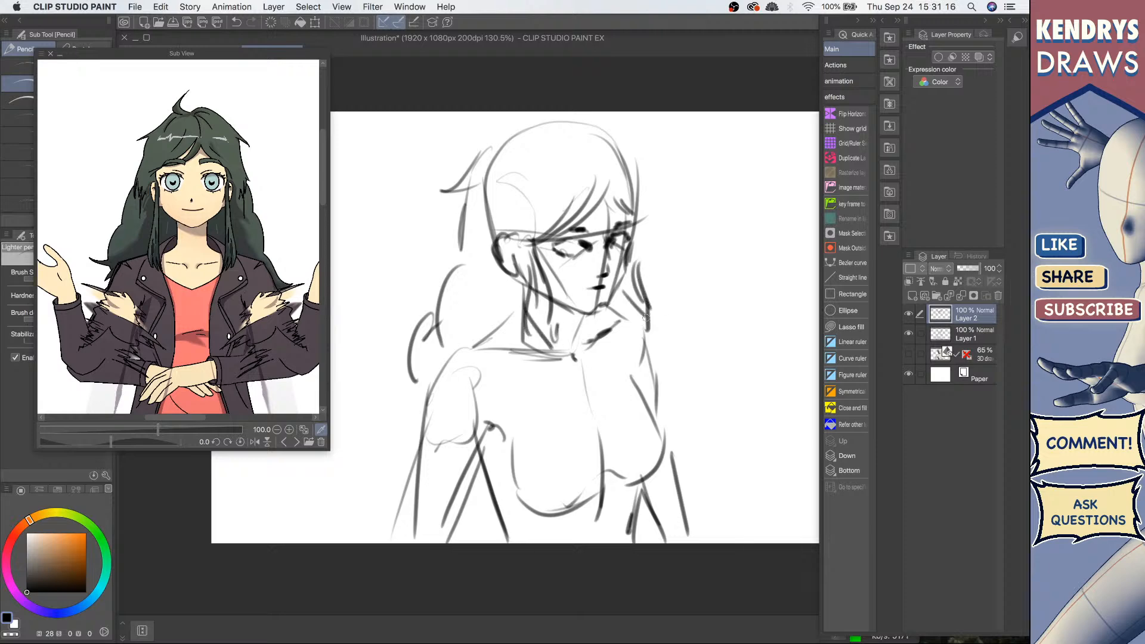
Step: Outline the top and right side of the hair above the head
mouse_move(505, 149)
left_mouse_down()
mouse_move(557, 128)
mouse_move(600, 128)
left_mouse_up()
mouse_move(634, 143)
left_mouse_down()
mouse_move(666, 174)
mouse_move(632, 177)
left_mouse_up()
left_click_drag(637, 172, 651, 219)
left_click_drag(545, 155, 524, 102)
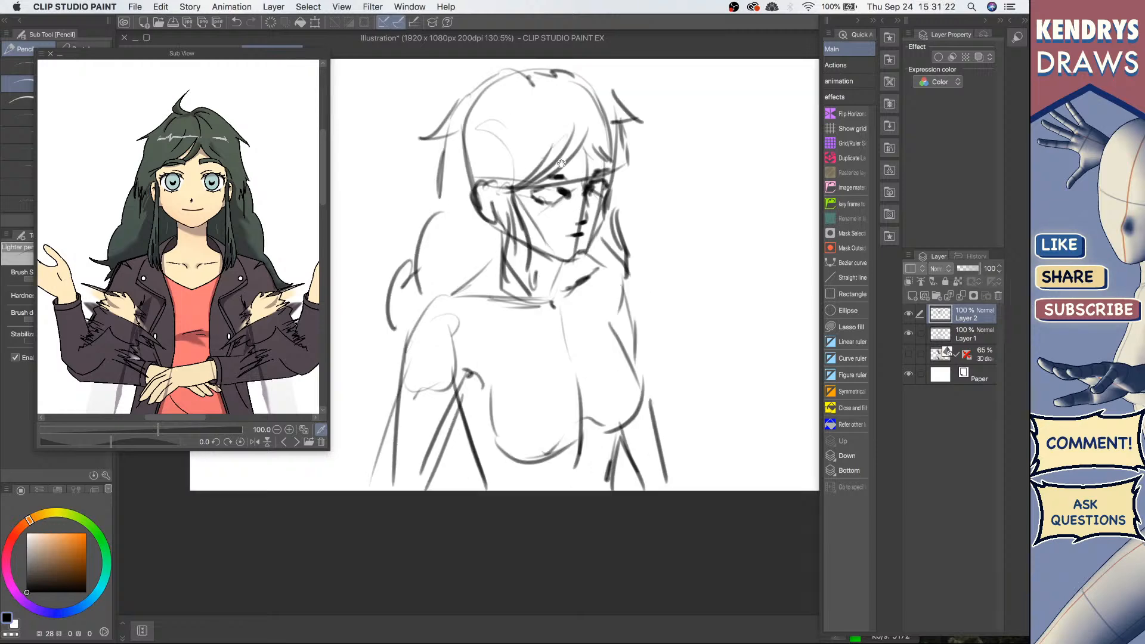
Step: Select Layer 1 along with Layer 2 and transform both to shift the sketch slightly downward
left_click(977, 338, "shift")
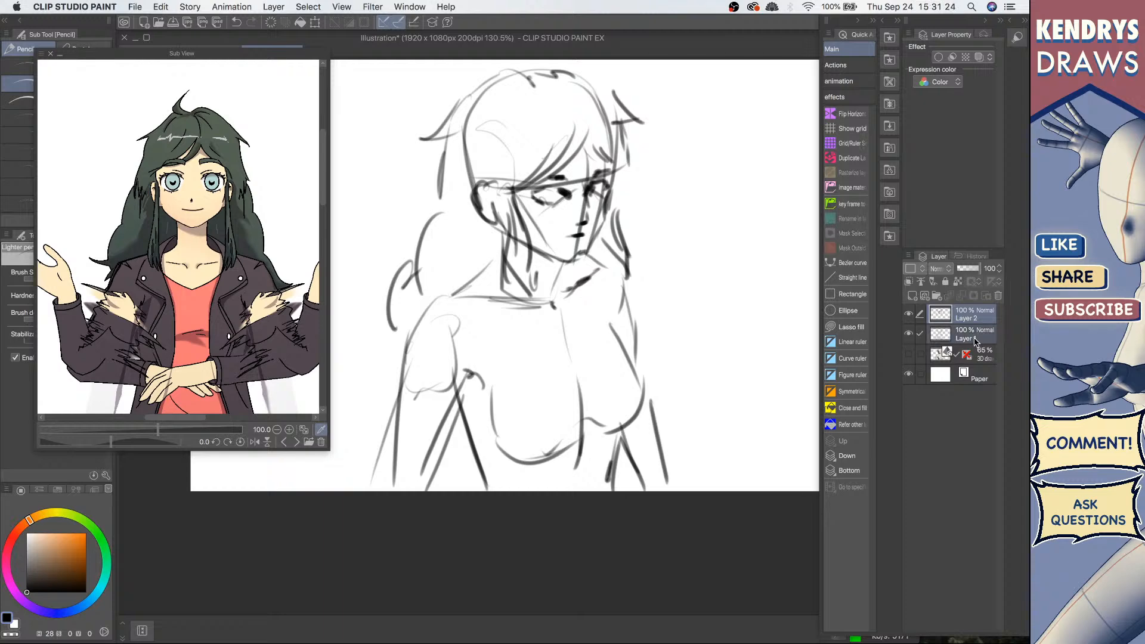
key("super+t")
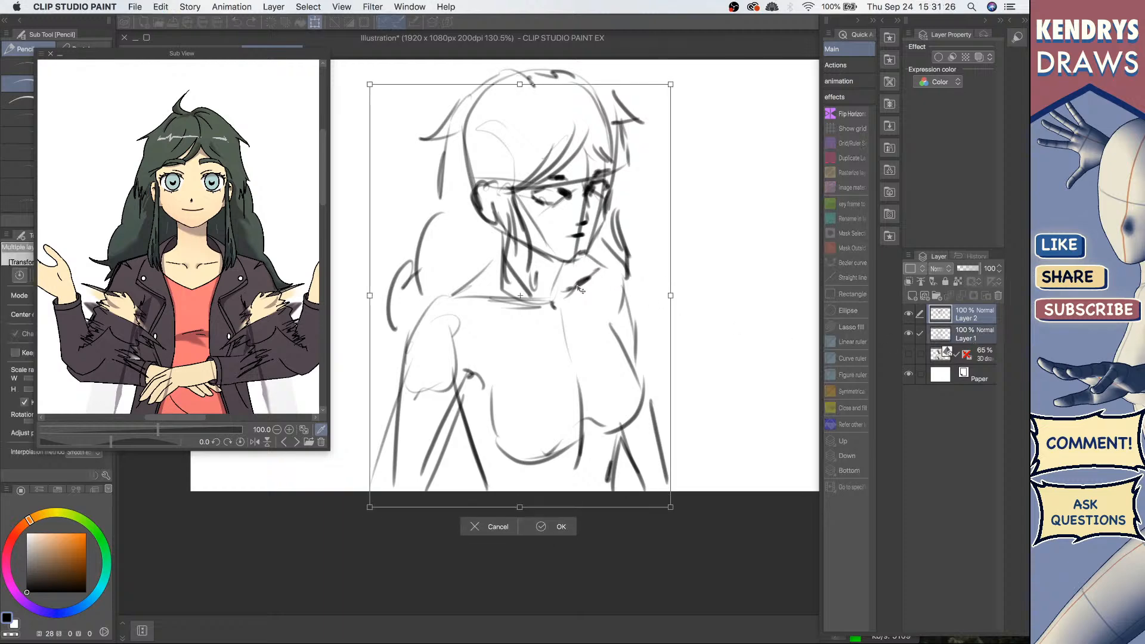
left_click_drag(590, 304, 589, 336)
left_click(560, 548)
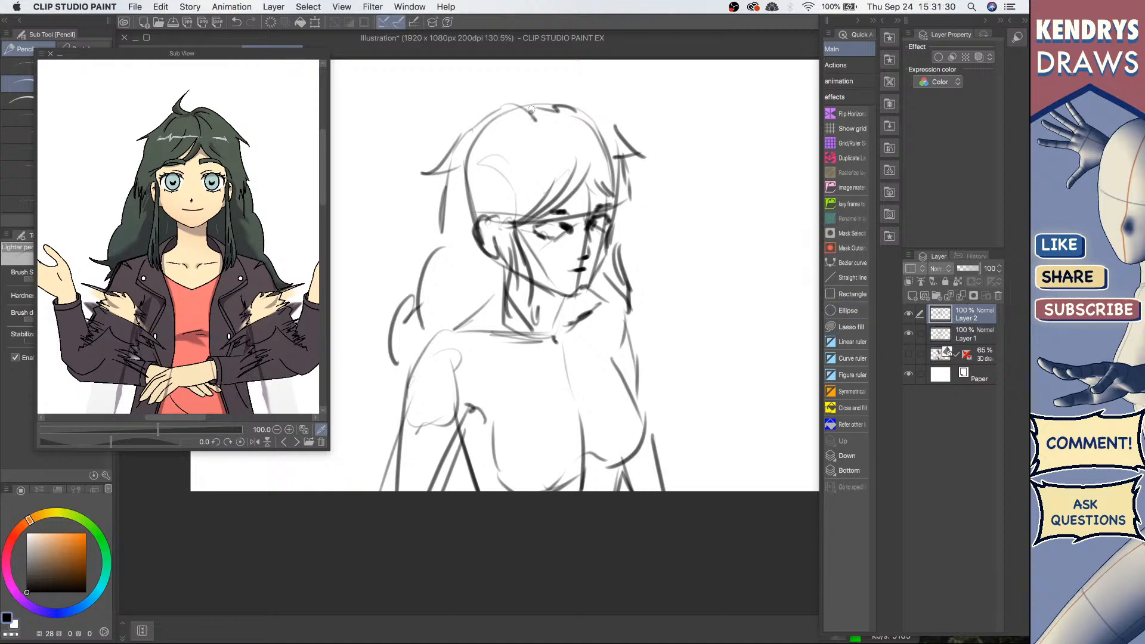
Step: Refine the hair outline across the top of the head and down its left side
mouse_move(523, 108)
left_mouse_down()
mouse_move(559, 64)
mouse_move(558, 89)
mouse_move(587, 116)
left_mouse_up()
mouse_move(491, 140)
left_mouse_down()
mouse_move(477, 159)
mouse_move(507, 149)
left_mouse_up()
left_click_drag(520, 148, 558, 158)
left_click_drag(616, 227, 612, 158)
left_click_drag(486, 224, 456, 262)
mouse_move(475, 257)
left_mouse_down()
mouse_move(468, 297)
mouse_move(527, 326)
mouse_move(468, 308)
left_mouse_up()
Step: Sketch the jacket's collar and lapels running down from the neck
left_click_drag(533, 262, 564, 339)
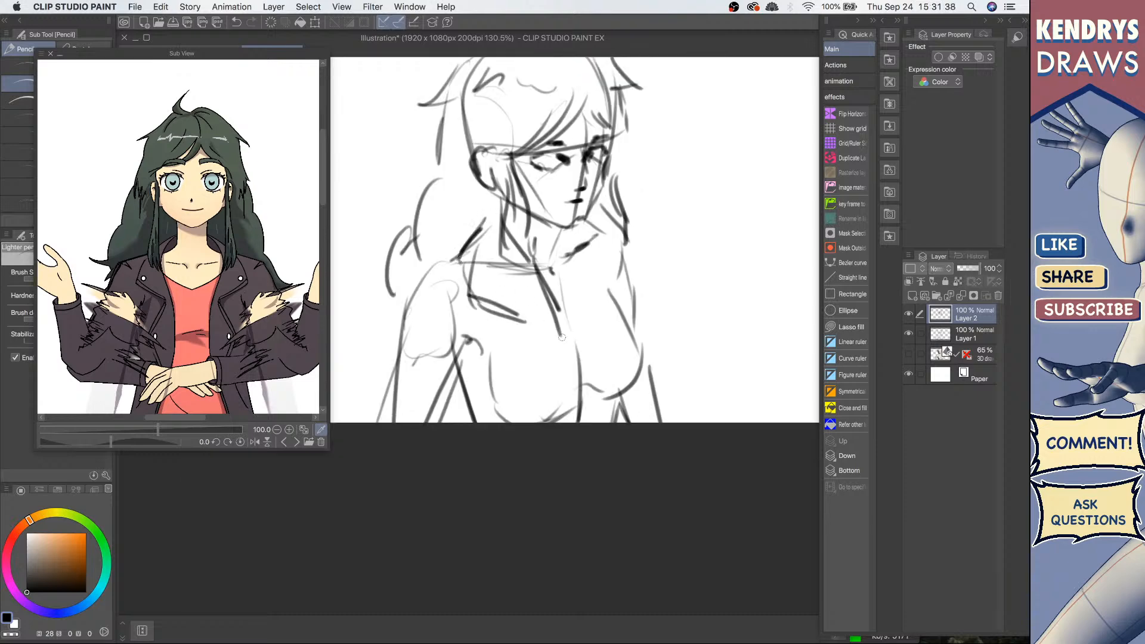
mouse_move(504, 304)
left_mouse_down()
mouse_move(537, 317)
mouse_move(511, 349)
left_mouse_up()
left_click_drag(518, 334, 500, 354)
mouse_move(526, 310)
left_mouse_down()
mouse_move(504, 343)
mouse_move(544, 377)
left_mouse_up()
left_click_drag(558, 336, 572, 401)
left_click_drag(595, 237, 582, 326)
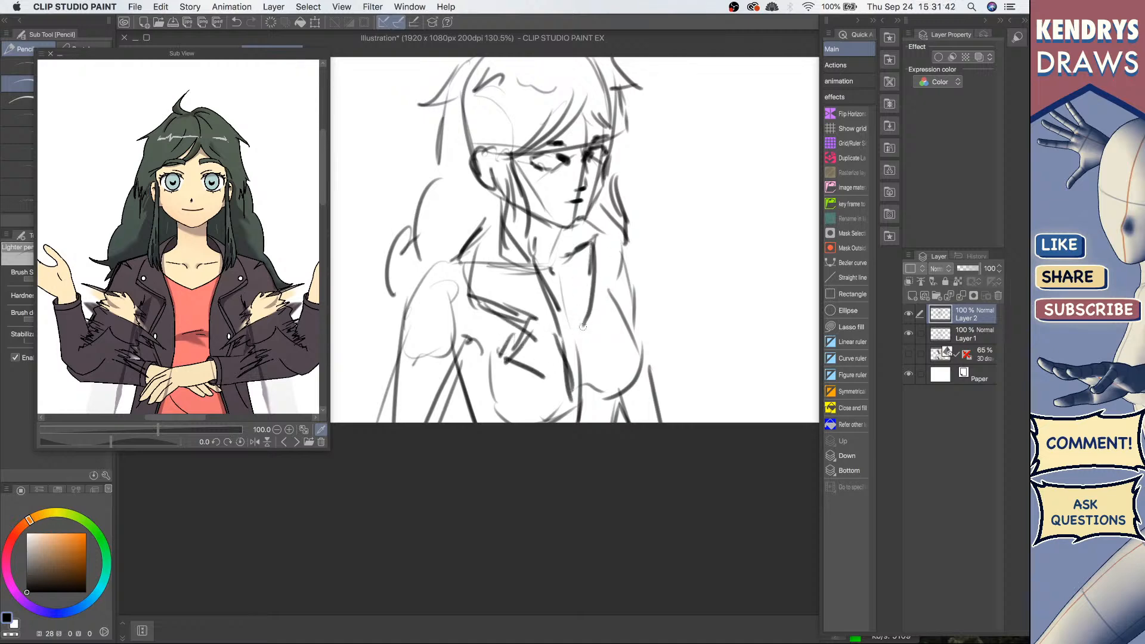
mouse_move(623, 236)
left_mouse_down()
mouse_move(627, 277)
mouse_move(604, 307)
mouse_move(598, 388)
left_mouse_up()
left_click_drag(623, 325, 626, 382)
Step: Sketch the jacket's shoulder and upper sleeve on the near arm
left_click_drag(452, 261, 403, 297)
mouse_move(441, 267)
left_mouse_down()
mouse_move(398, 296)
mouse_move(455, 340)
left_mouse_up()
left_click_drag(420, 291, 455, 331)
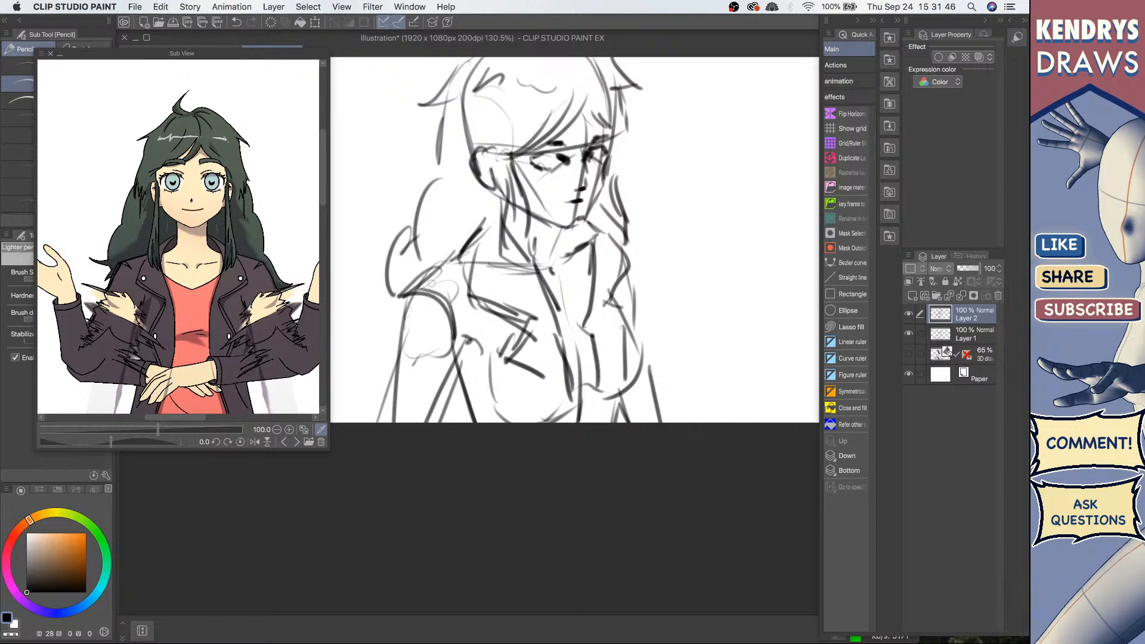
left_click_drag(448, 261, 405, 276)
mouse_move(406, 276)
left_mouse_down()
mouse_move(440, 290)
mouse_move(461, 318)
left_mouse_up()
left_click_drag(450, 305, 470, 282)
mouse_move(471, 238)
left_mouse_down()
mouse_move(435, 261)
mouse_move(406, 324)
left_mouse_up()
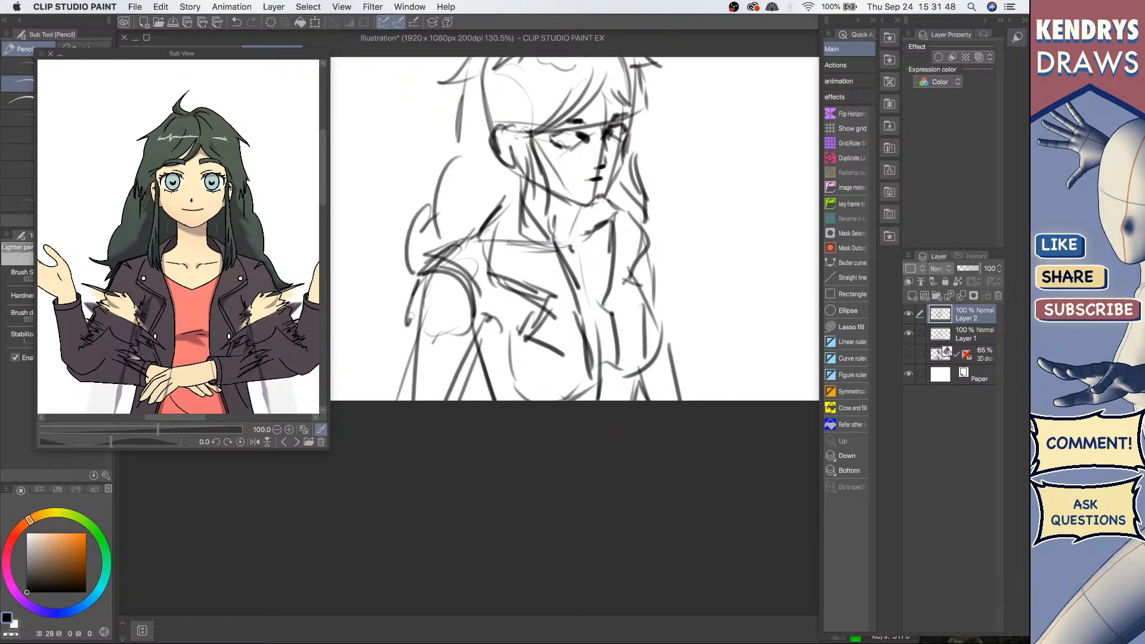
left_click_drag(416, 285, 393, 337)
left_click_drag(393, 337, 441, 355)
mouse_move(404, 327)
left_mouse_down()
mouse_move(396, 345)
mouse_move(428, 361)
left_mouse_up()
mouse_move(404, 343)
left_mouse_down()
mouse_move(393, 400)
mouse_move(412, 390)
mouse_move(413, 400)
left_mouse_up()
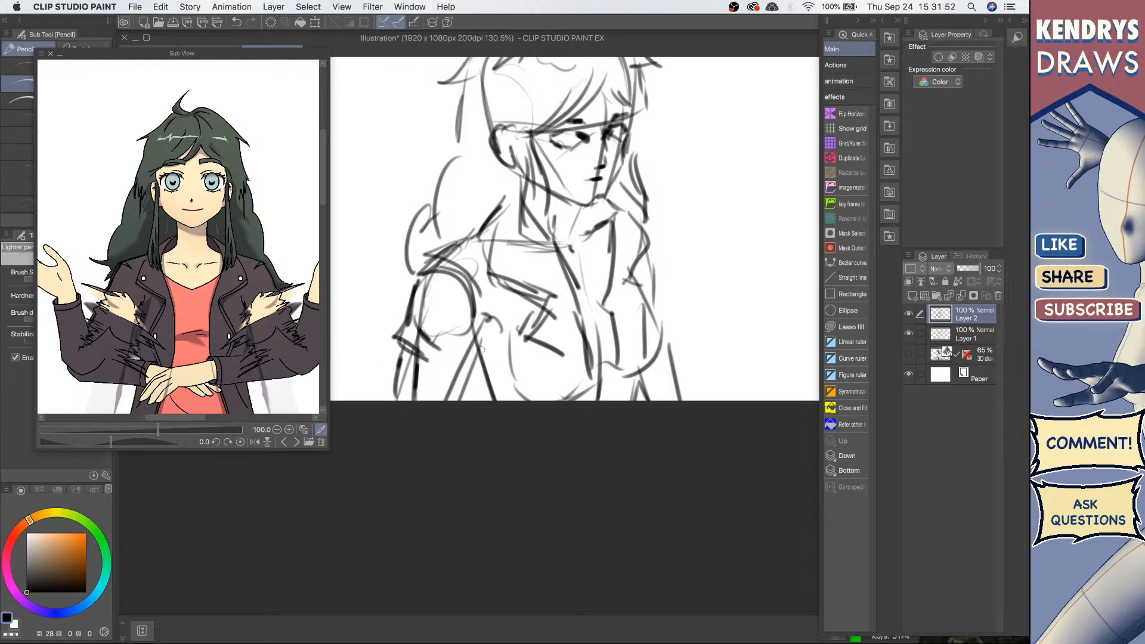
Step: Add the folds and lower lines of the near jacket sleeve
left_click_drag(483, 346, 446, 400)
left_click_drag(471, 367, 445, 400)
left_click_drag(485, 337, 469, 382)
left_click_drag(424, 338, 409, 398)
left_click_drag(503, 339, 488, 371)
left_click_drag(504, 345, 478, 400)
Step: Add hair strands falling along the face and beside the neck
mouse_move(515, 189)
left_mouse_down()
mouse_move(483, 268)
mouse_move(550, 253)
left_mouse_up()
left_click_drag(608, 203, 603, 262)
mouse_move(611, 224)
left_mouse_down()
mouse_move(605, 298)
mouse_move(592, 316)
mouse_move(607, 322)
left_mouse_up()
mouse_move(658, 245)
left_mouse_down()
mouse_move(661, 302)
mouse_move(660, 282)
left_mouse_up()
scroll(691, 265, "down", 5)
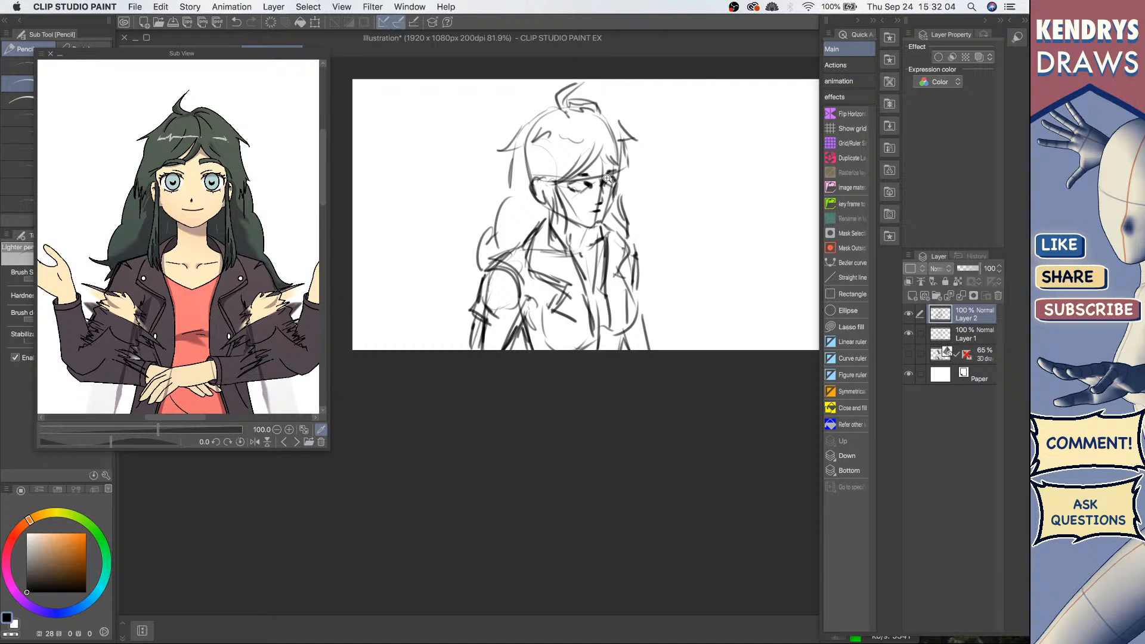
scroll(582, 193, "up", 2)
scroll(617, 222, "up", 2)
left_click_drag(608, 222, 586, 247)
Step: Add loose strands and an ahoge to the top of the hair
key("x")
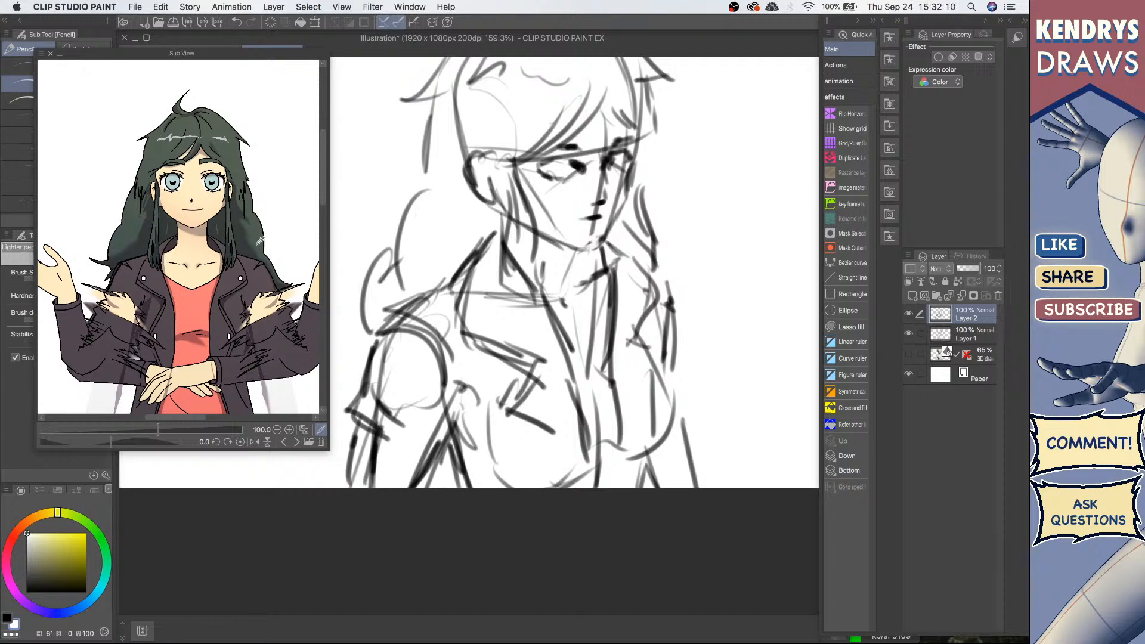
scroll(579, 250, "up", 3)
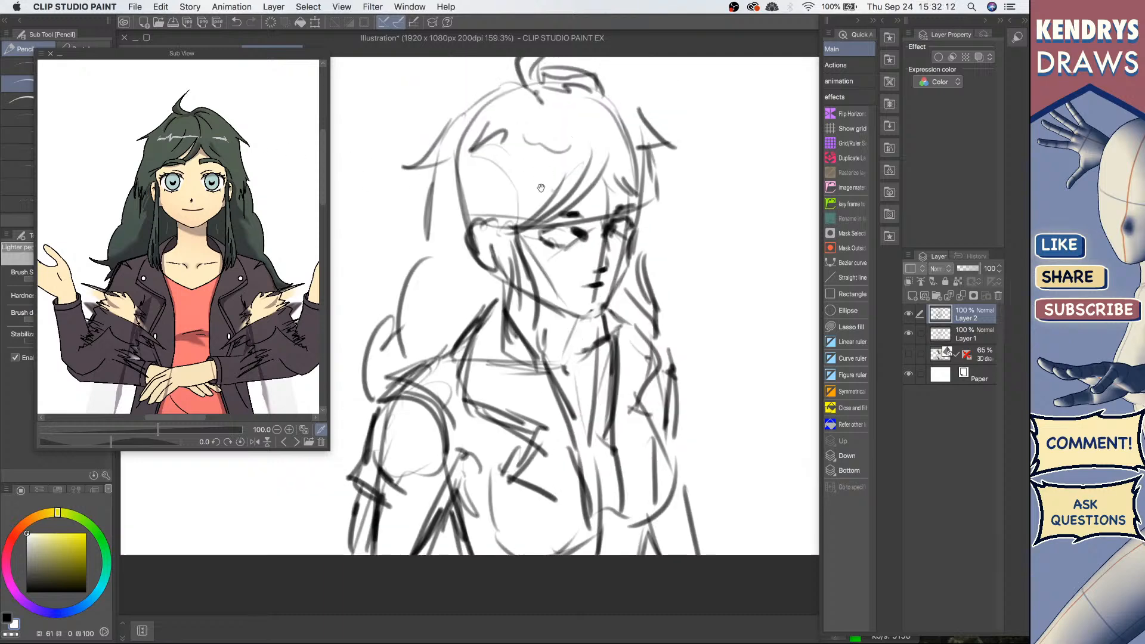
scroll(479, 178, "up", 2)
key("x")
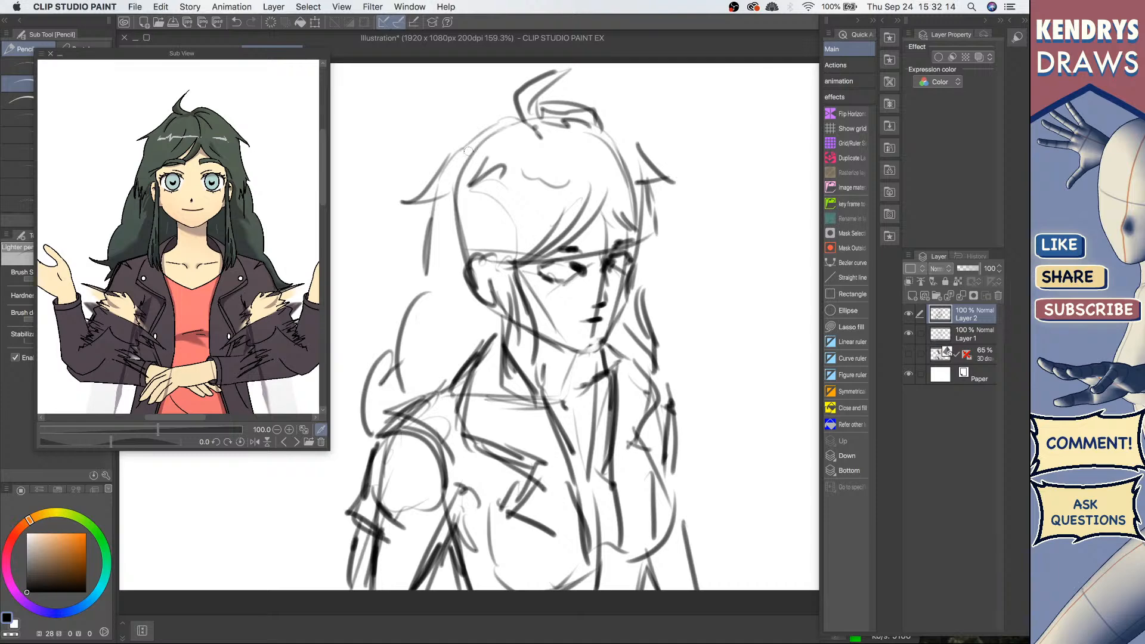
left_click_drag(468, 151, 529, 121)
left_click_drag(593, 104, 636, 158)
left_click_drag(525, 173, 543, 178)
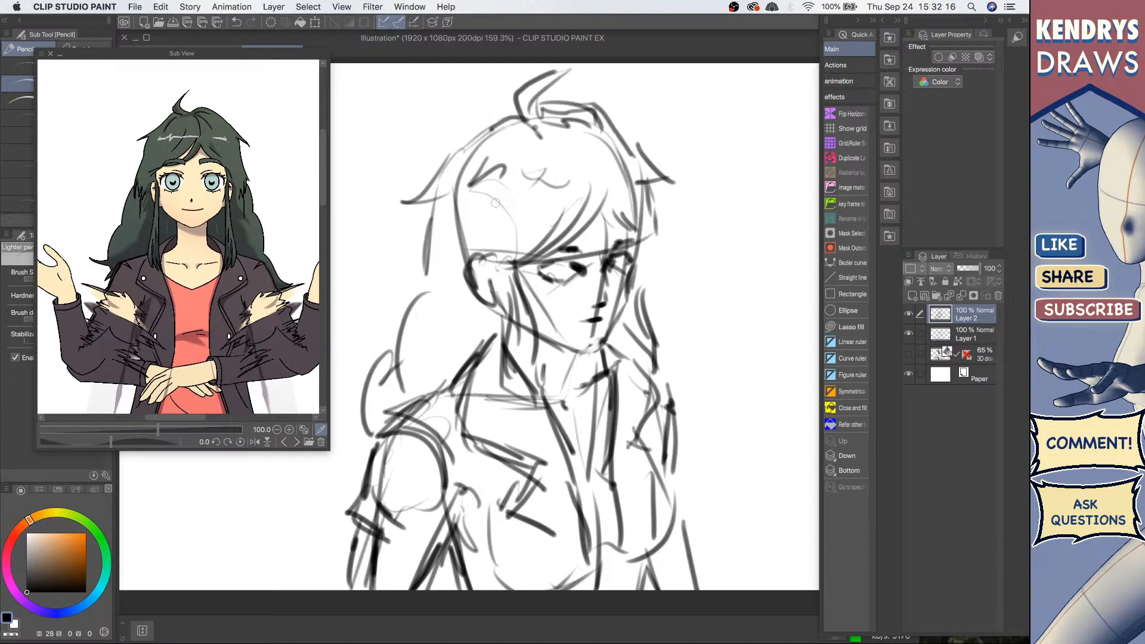
Step: Refine the hair on the left side and the eye and face details
left_click_drag(456, 201, 440, 240)
mouse_move(499, 276)
left_mouse_down()
mouse_move(511, 309)
mouse_move(547, 261)
left_mouse_up()
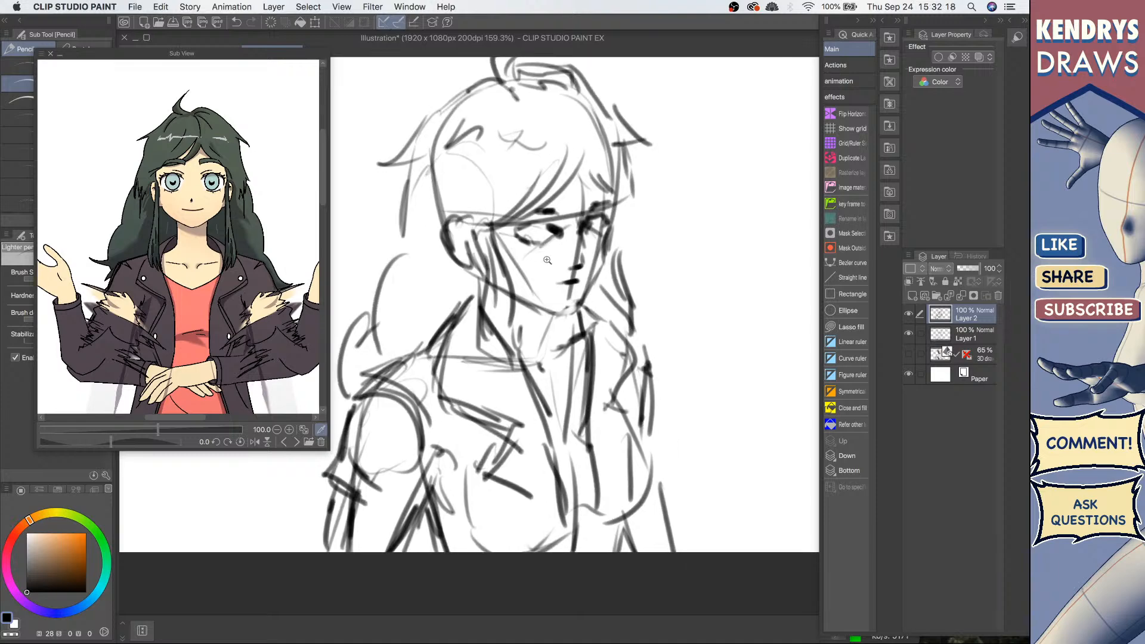
scroll(555, 231, "up", 3)
left_click_drag(528, 221, 554, 237)
left_click_drag(623, 208, 624, 219)
left_click_drag(599, 256, 595, 277)
scroll(638, 258, "down", 6)
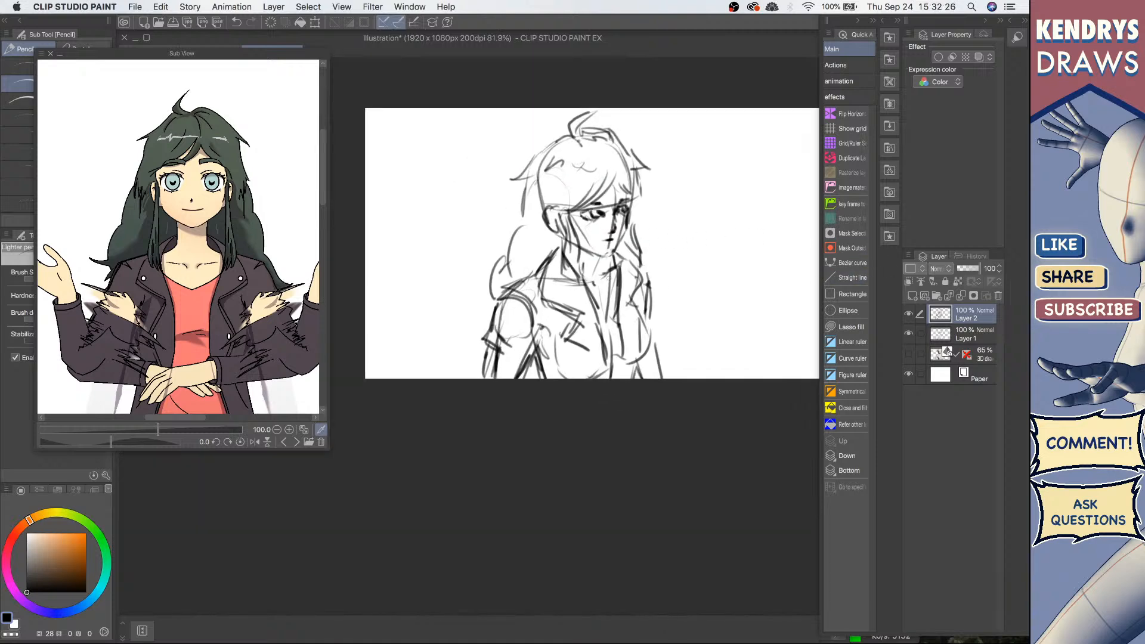
Step: Add lines to the lower jacket and a strand to the hair
left_click_drag(586, 283, 621, 285)
left_click_drag(618, 324, 626, 369)
left_click_drag(648, 322, 638, 365)
left_click_drag(528, 175, 513, 211)
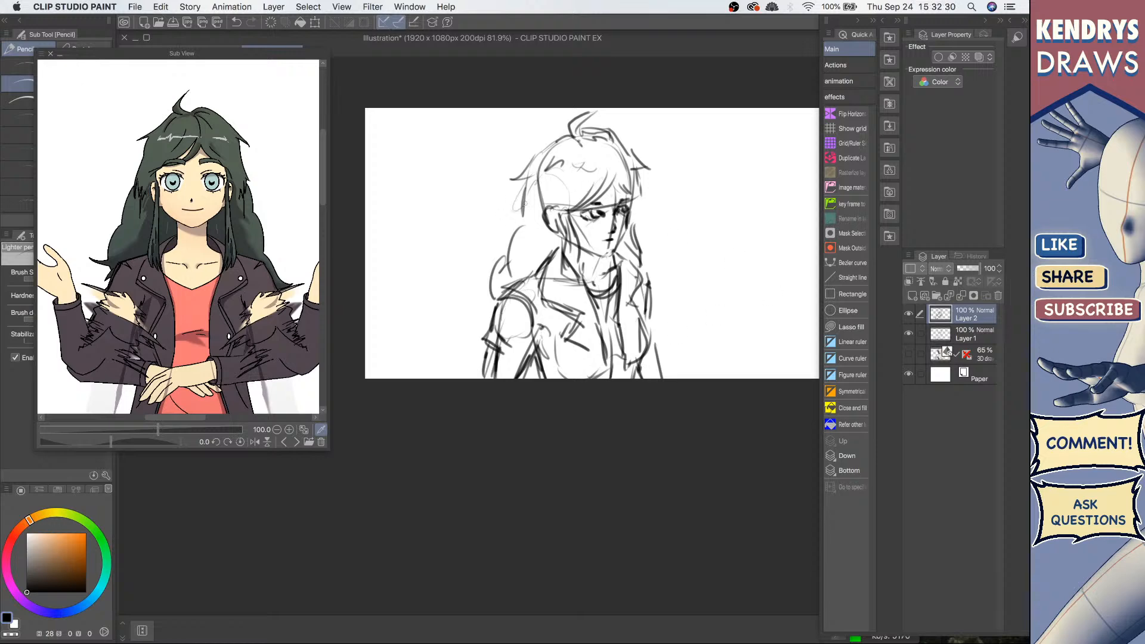
Step: Select Layer 1 and lower its opacity to 59%
left_click(909, 334)
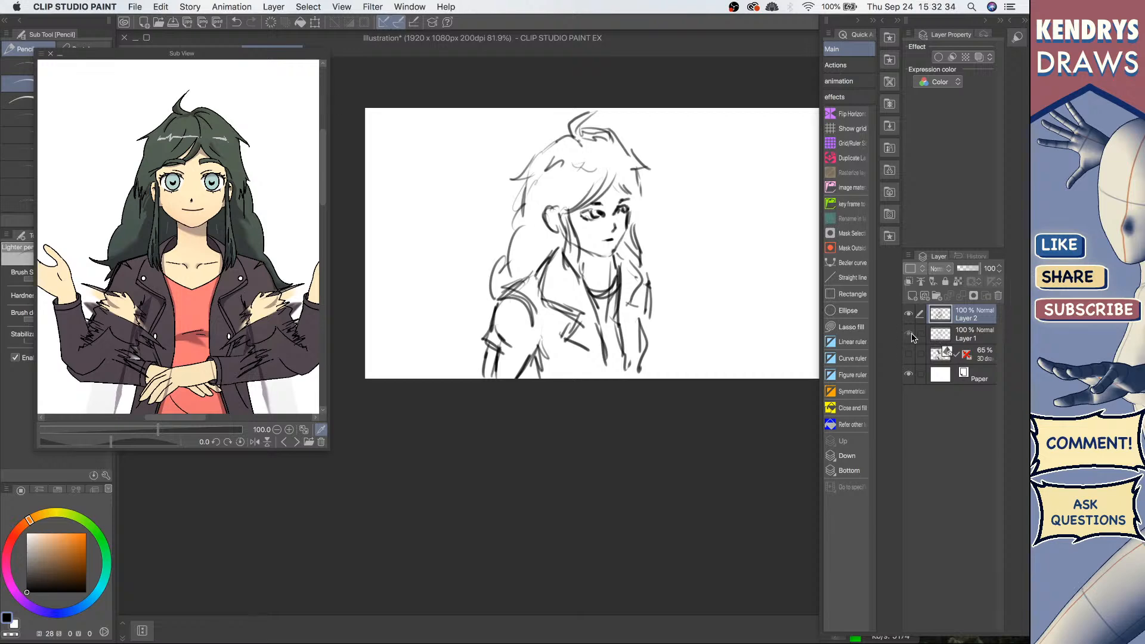
left_click(909, 334)
left_click(969, 335)
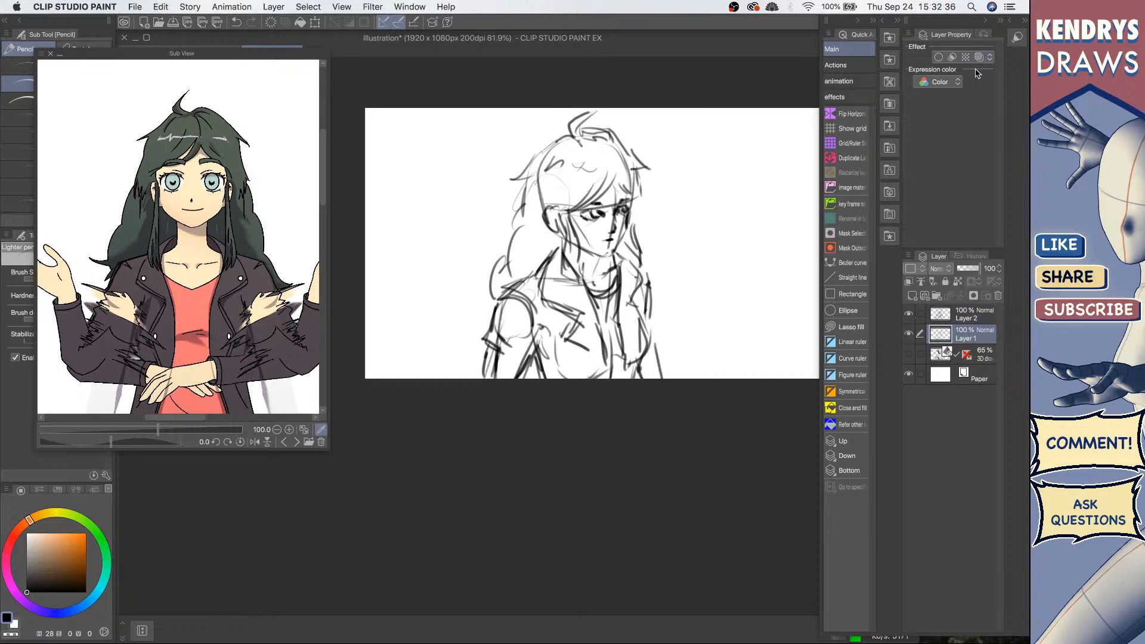
left_click(979, 56)
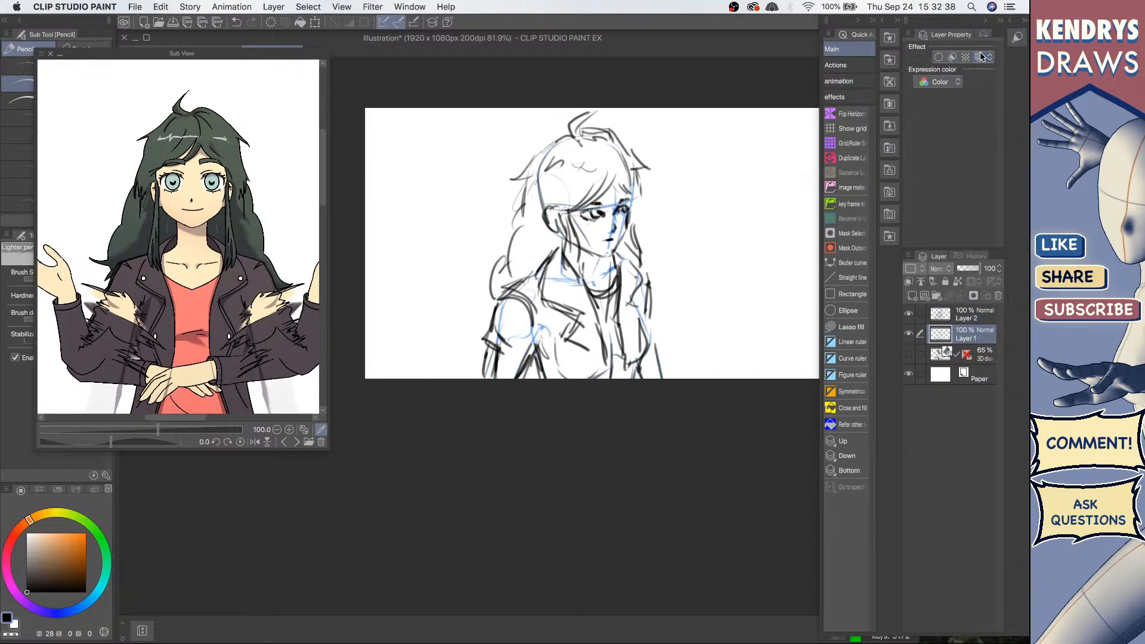
left_click(980, 57)
left_click_drag(971, 270, 962, 270)
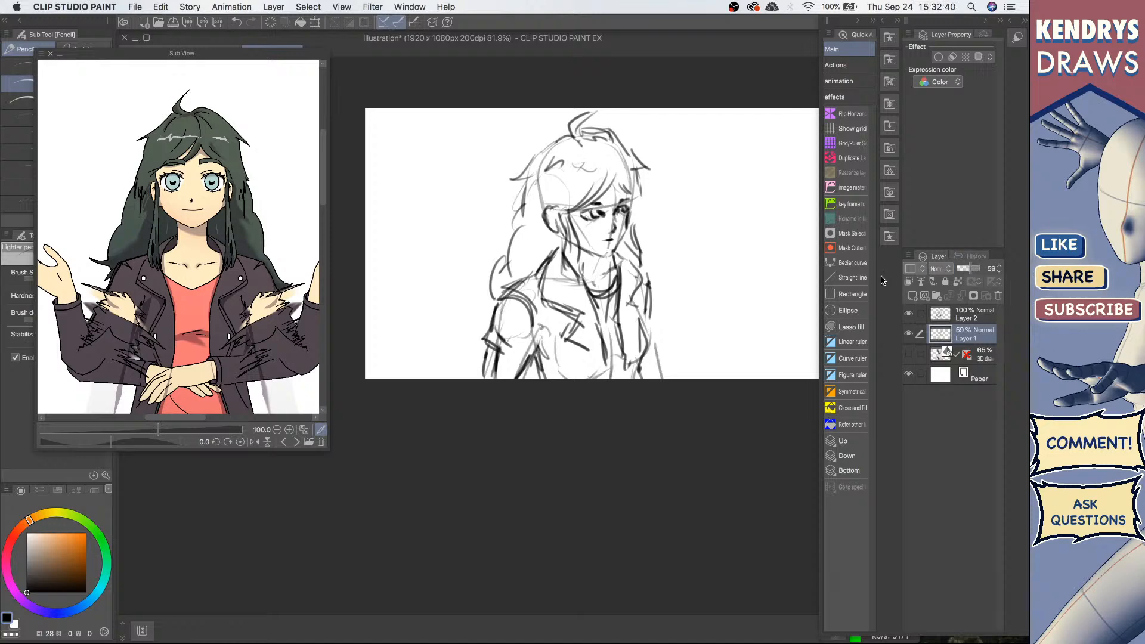
Step: Merge Layer 2 down into Layer 1
left_click(948, 323)
key("super+t")
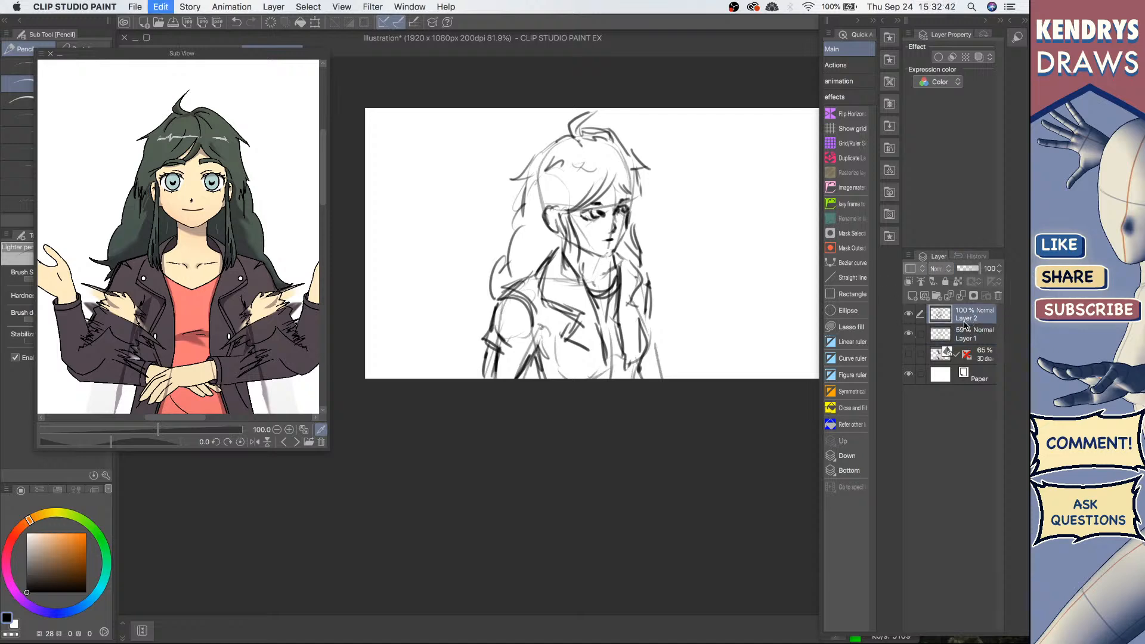
key("Return")
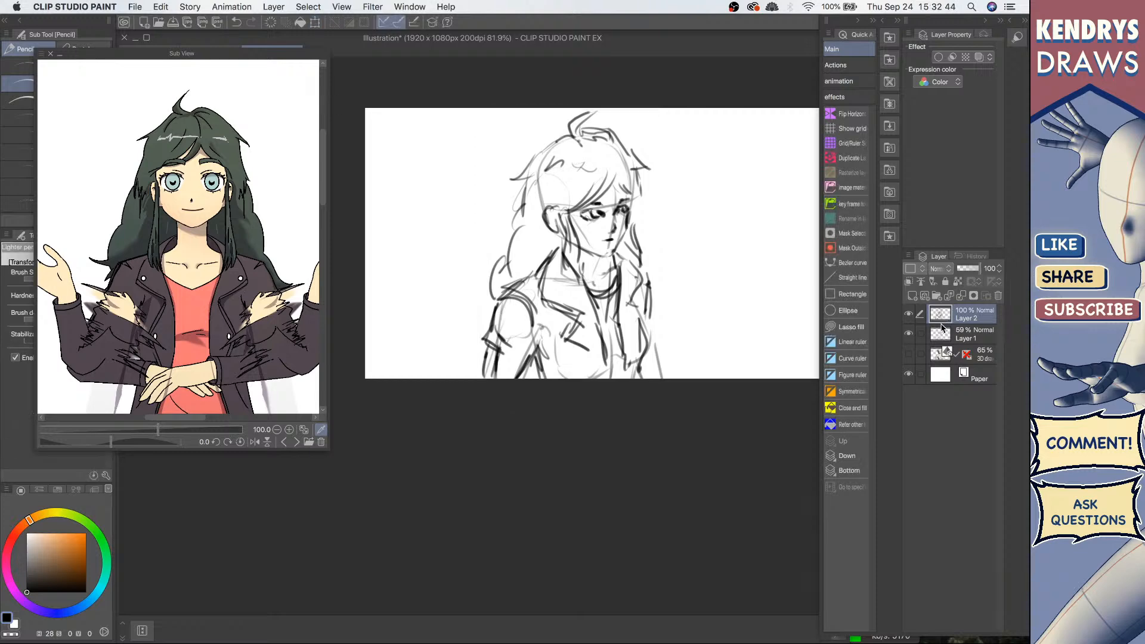
key("super+e")
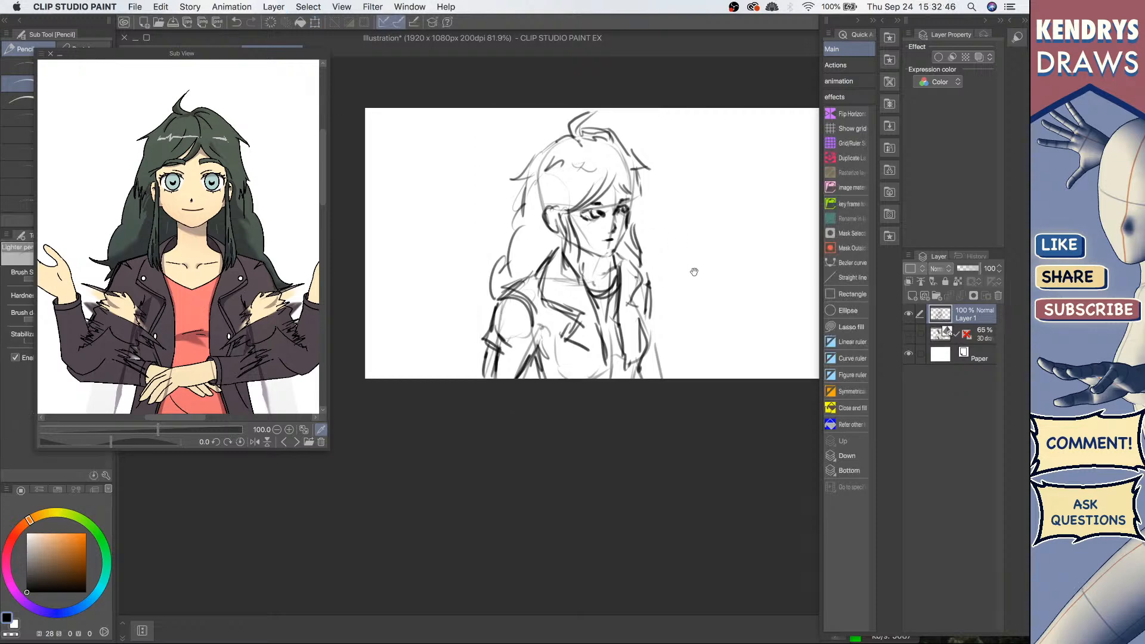
mouse_move(692, 270)
left_mouse_down()
mouse_move(580, 279)
mouse_move(603, 238)
left_mouse_up()
mouse_move(565, 218)
left_mouse_down()
mouse_move(499, 214)
mouse_move(580, 203)
mouse_move(524, 233)
mouse_move(434, 231)
left_mouse_up()
left_click_drag(474, 272, 525, 261)
left_click_drag(515, 231, 534, 236)
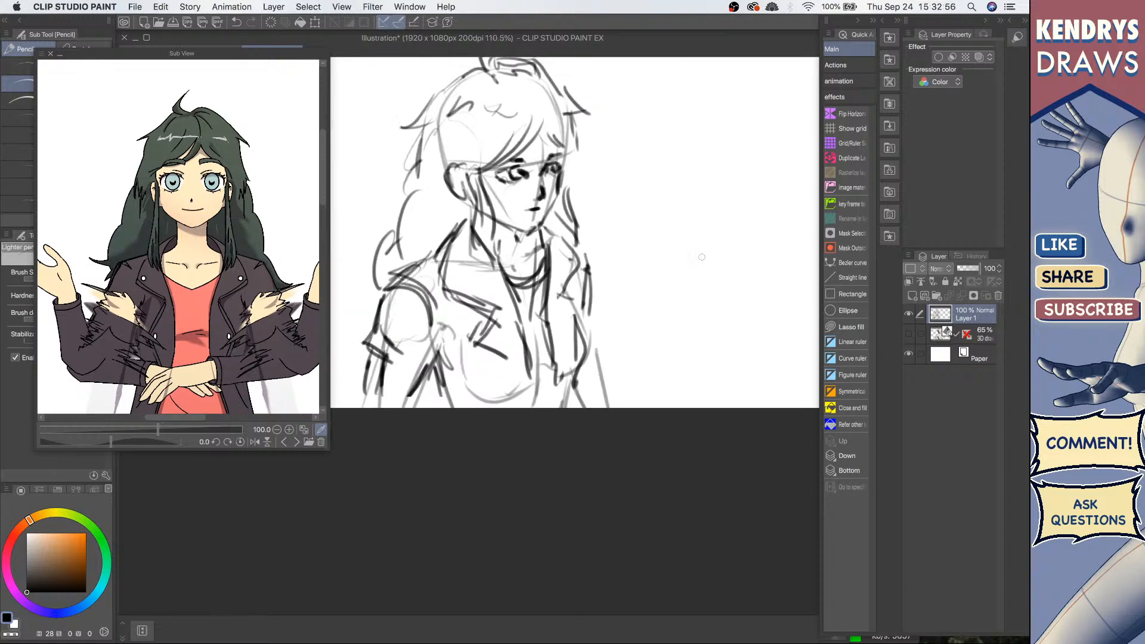
left_click(908, 333)
left_click(909, 334)
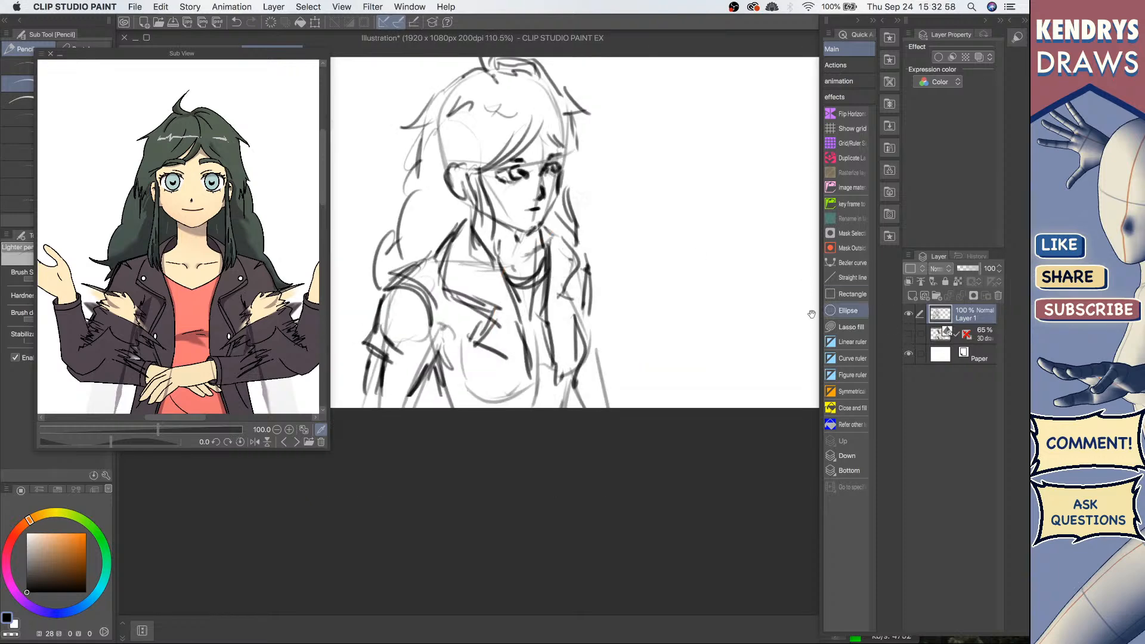
left_click_drag(623, 250, 594, 251)
Step: Hide Layer 1 and show and select the 3D figure layer
left_click(908, 314)
left_click(909, 333)
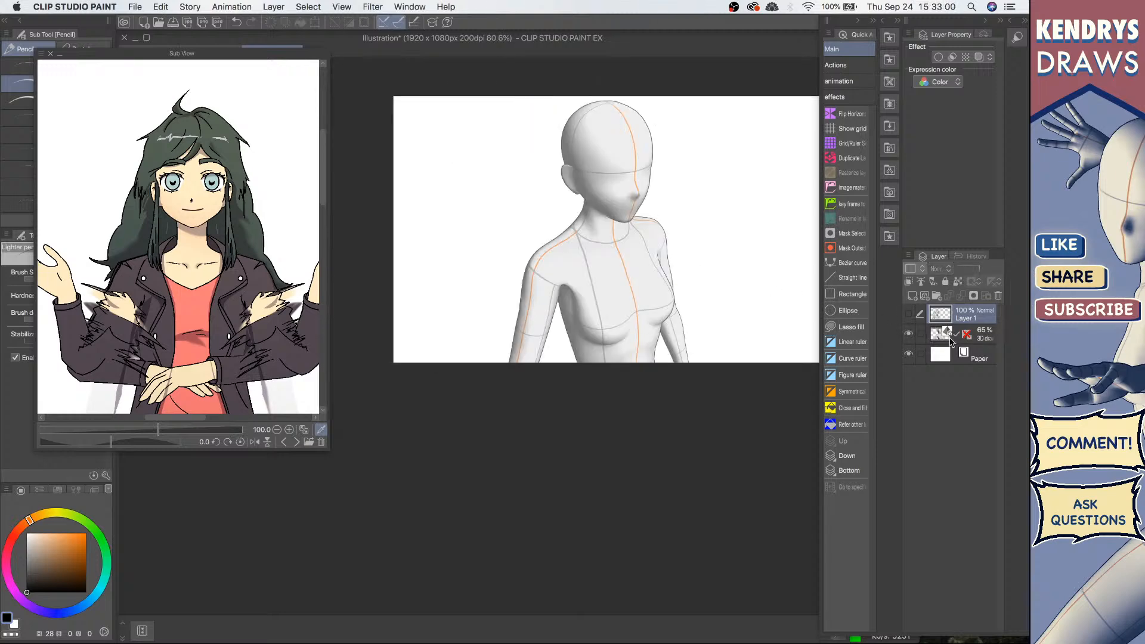
left_click(974, 334)
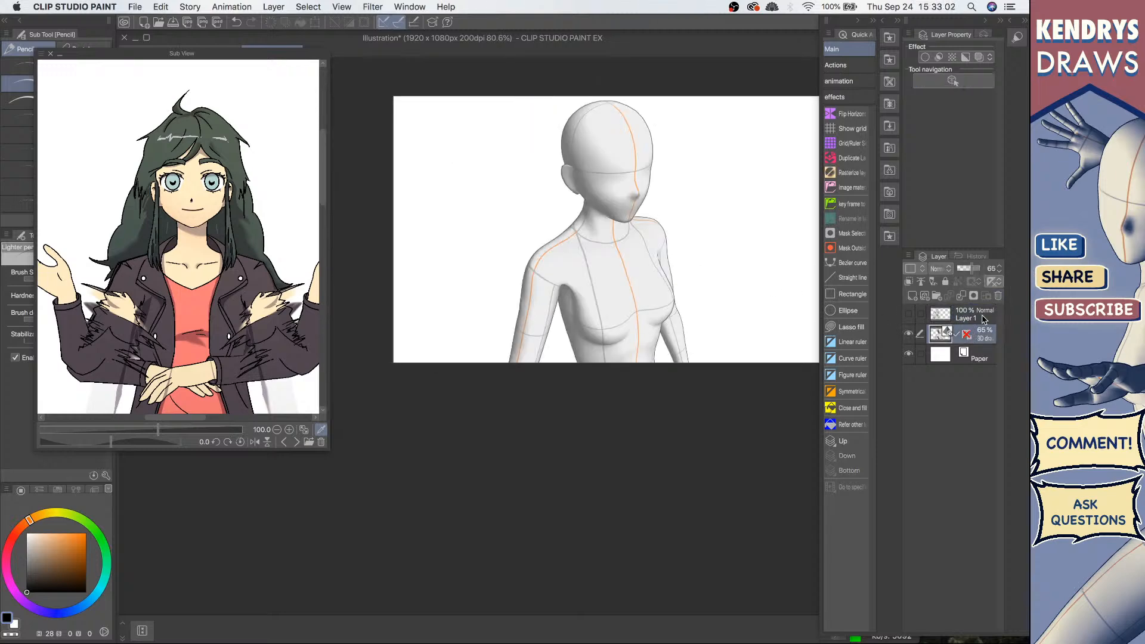
Step: Select the 3D figure with the Operation tool and apply a full-body front camera angle preset
left_click(953, 80)
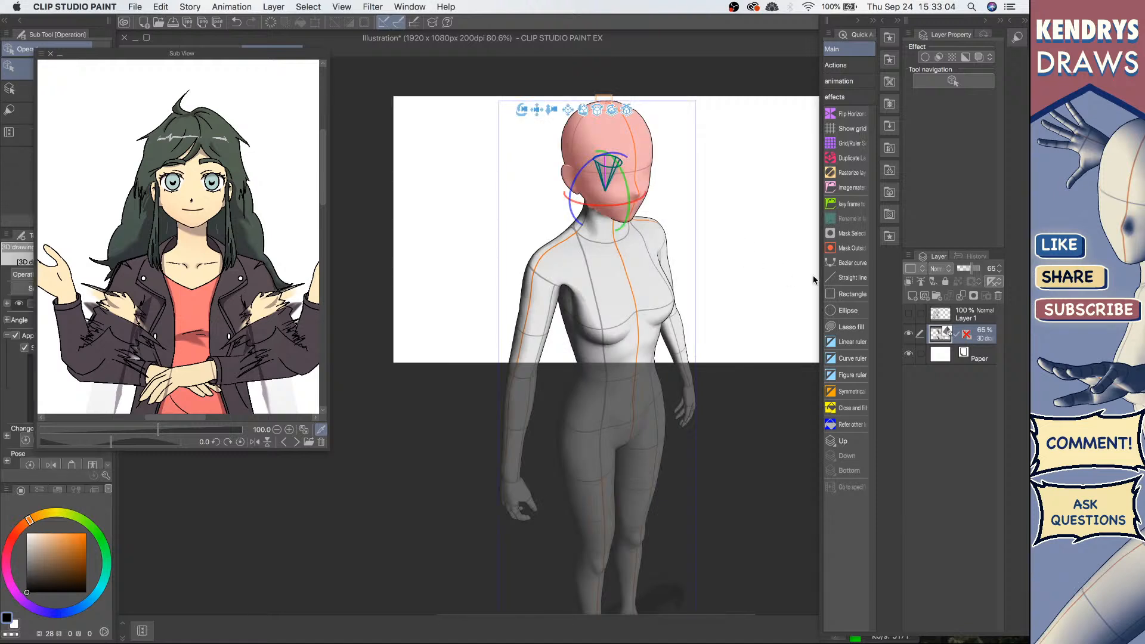
left_click(634, 280)
scroll(708, 258, "down", 3)
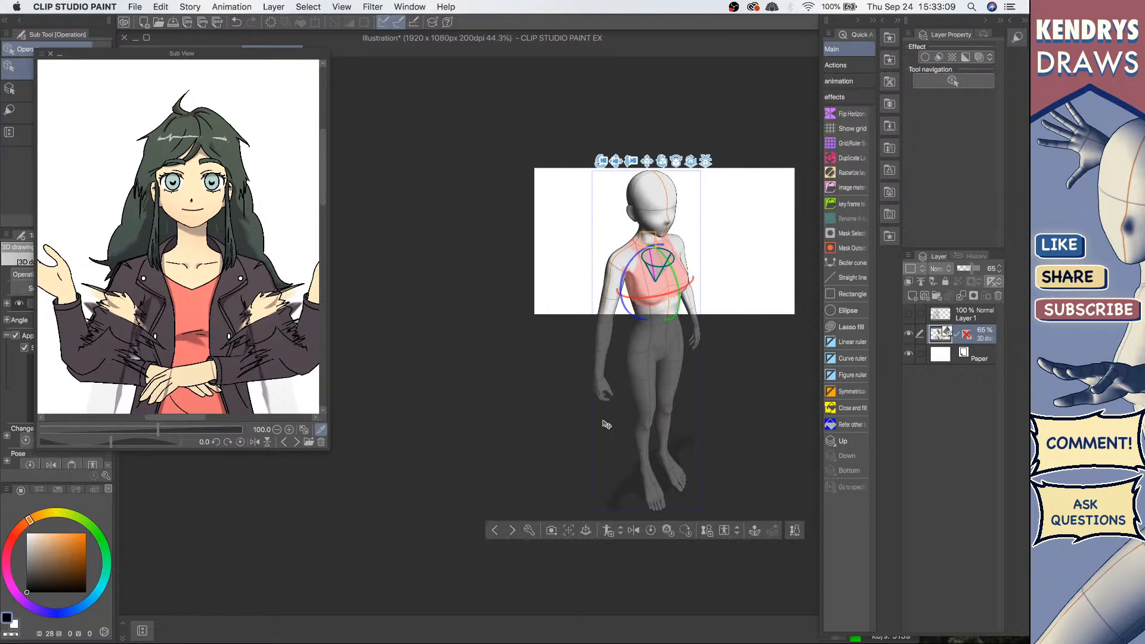
left_click(551, 531)
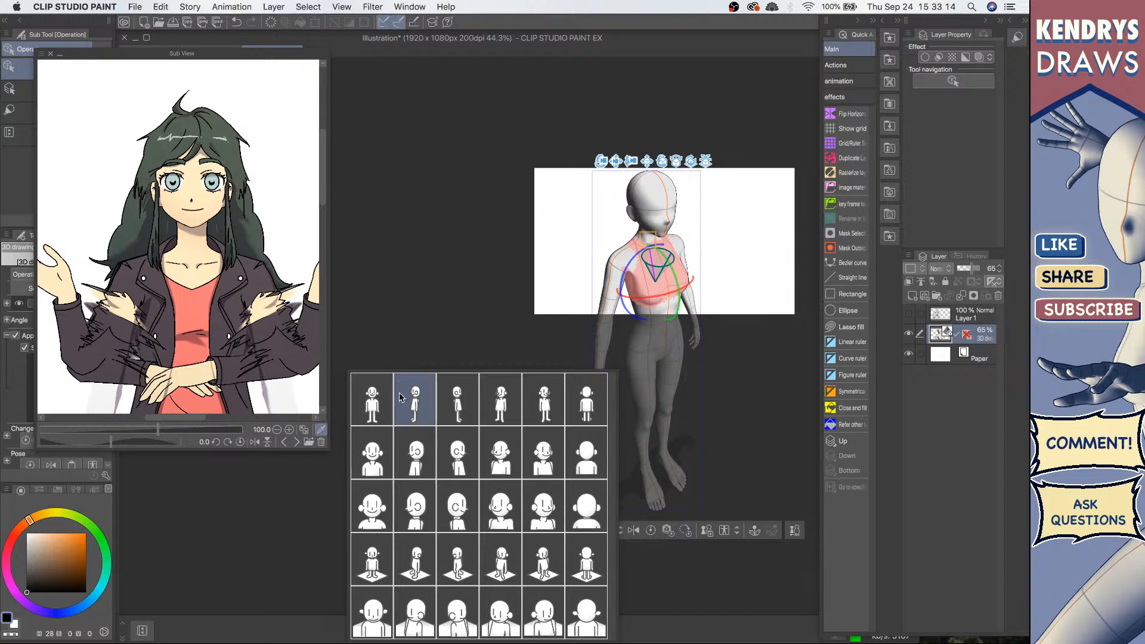
left_click(384, 412)
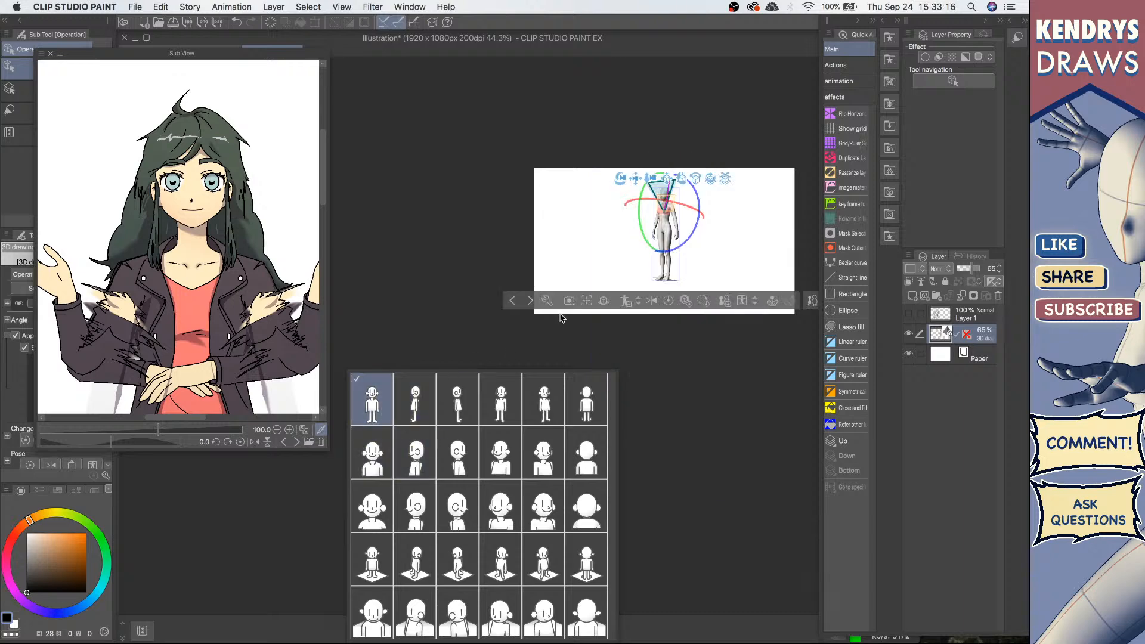
left_click(649, 179)
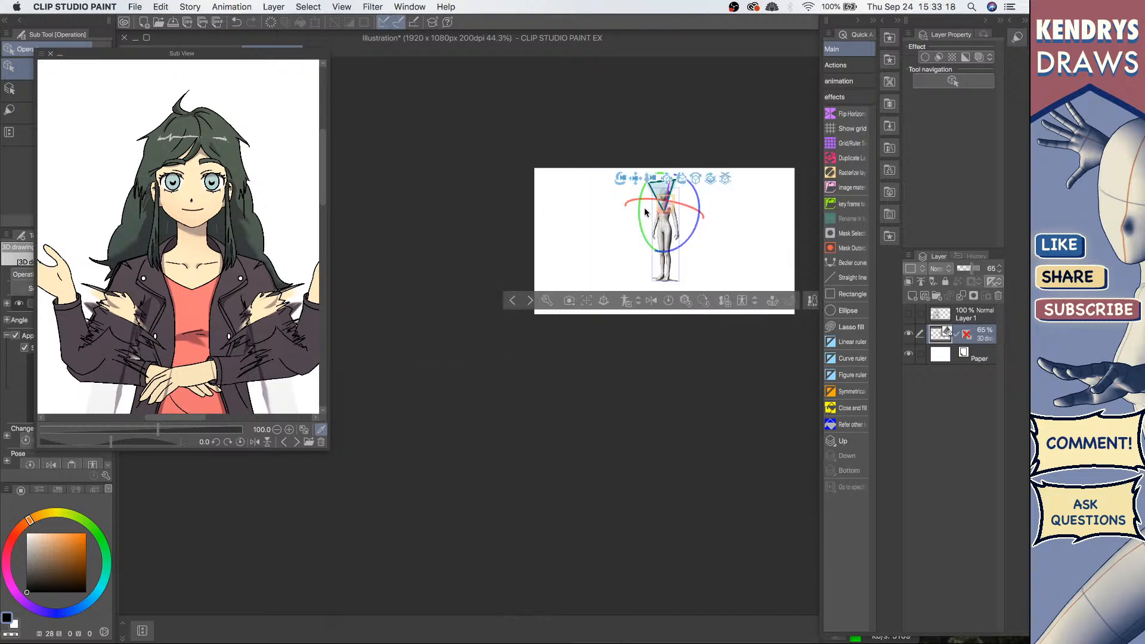
left_click_drag(650, 180, 570, 315)
Step: Try several camera angle presets for the figure, ending on a three-quarter upper-body view
left_click(569, 322)
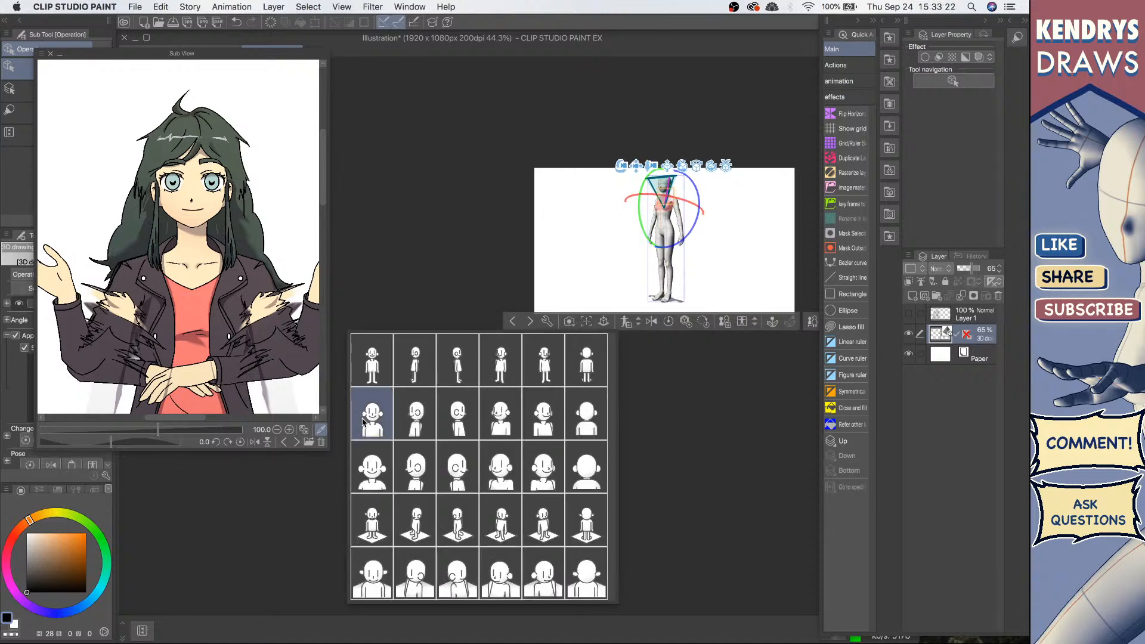
left_click(363, 422)
left_click(420, 477)
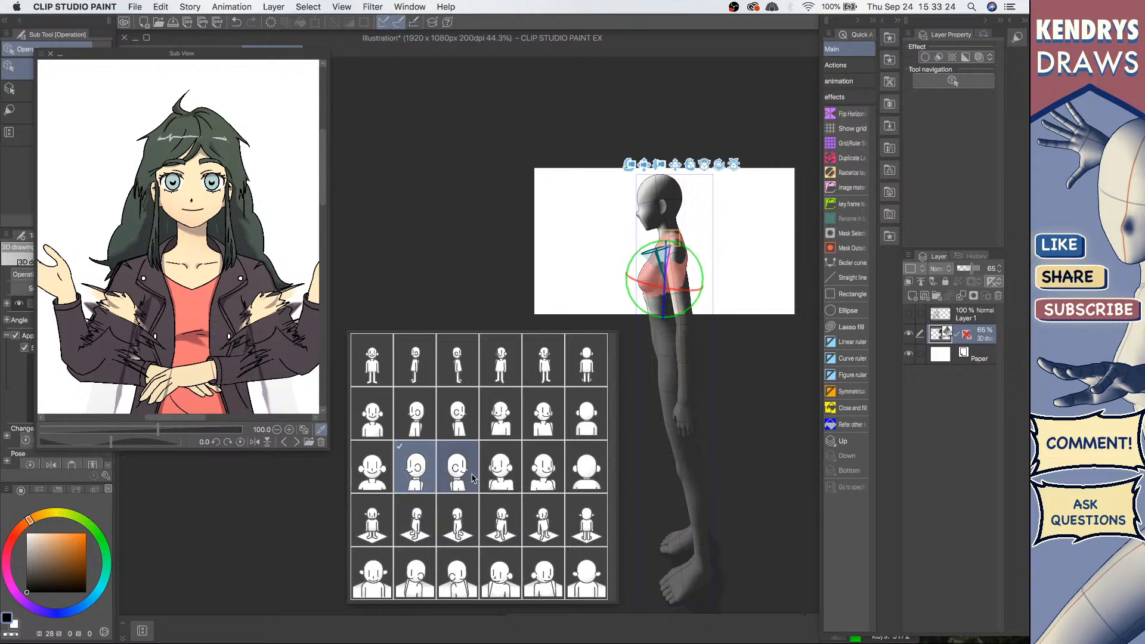
left_click(485, 485)
left_click(536, 480)
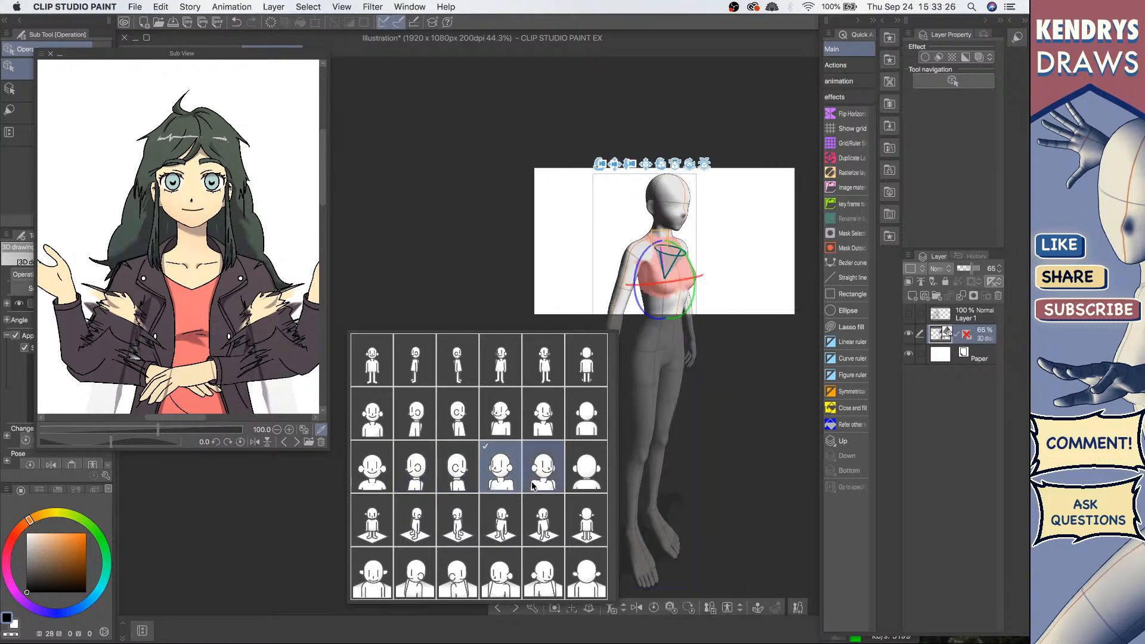
left_click(375, 376)
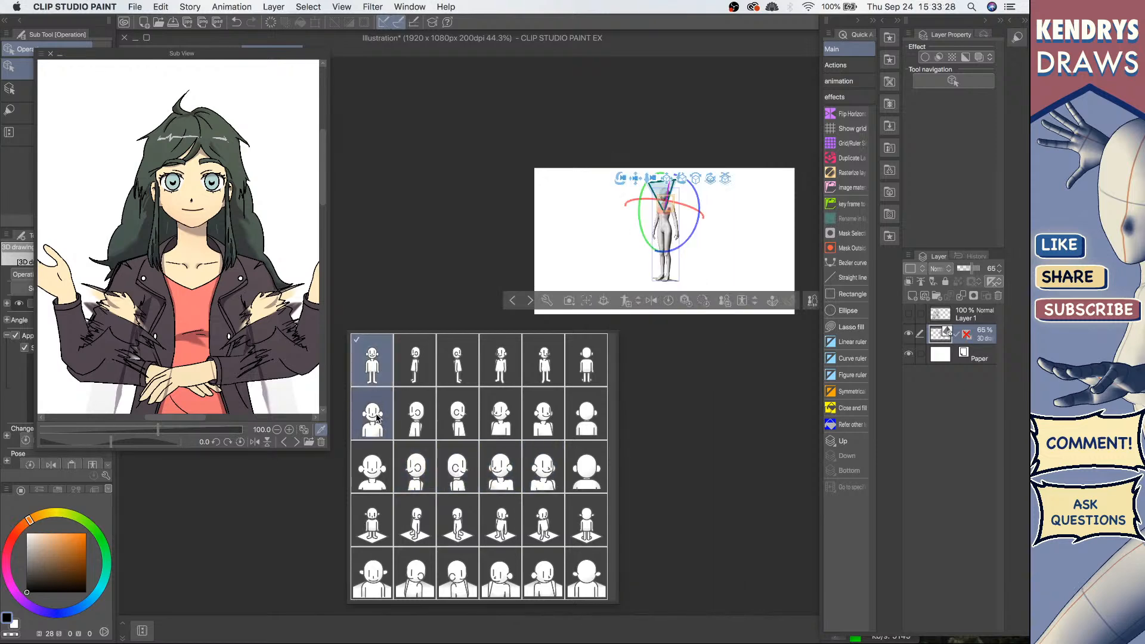
left_click(377, 420)
left_click(376, 478)
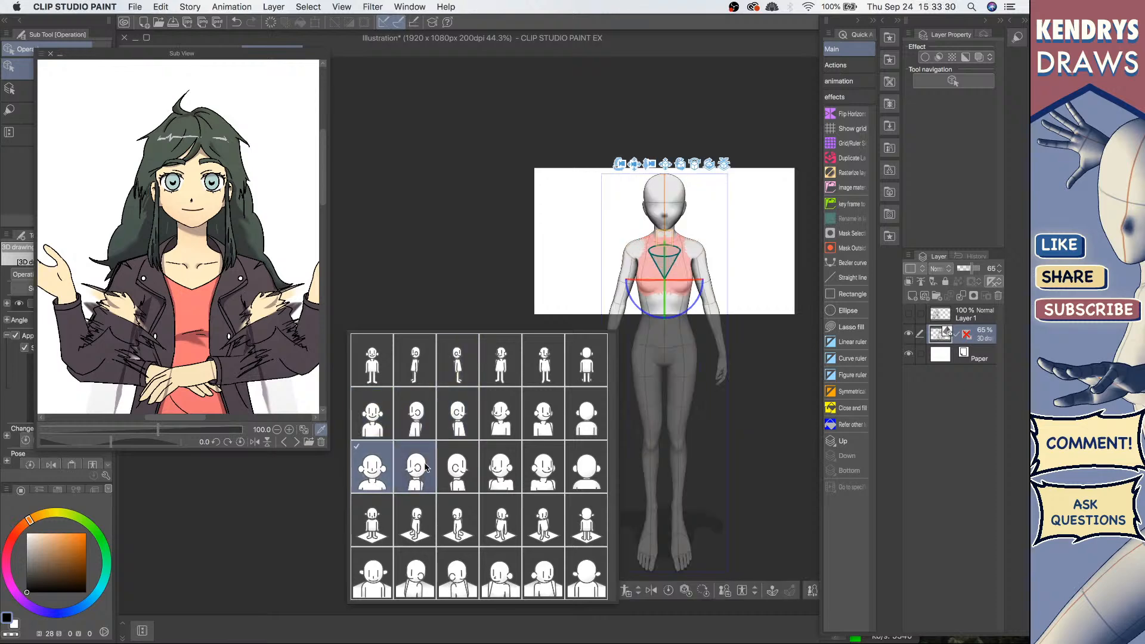
left_click(538, 479)
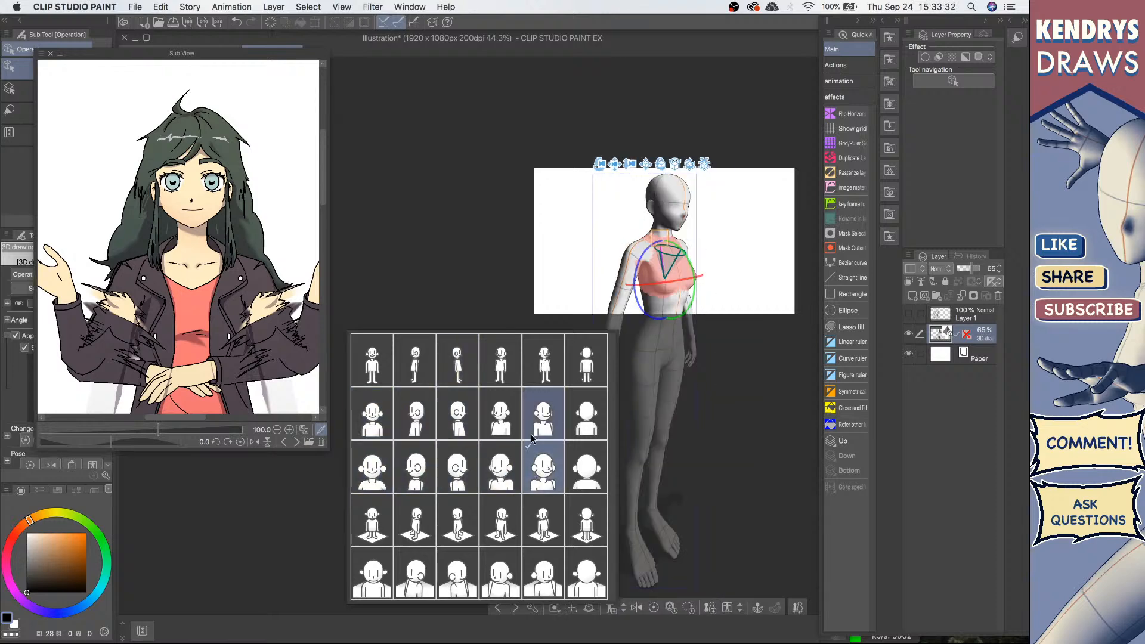
Step: Adjust the 3D camera to bring the figure's upper body closer
left_click(632, 164)
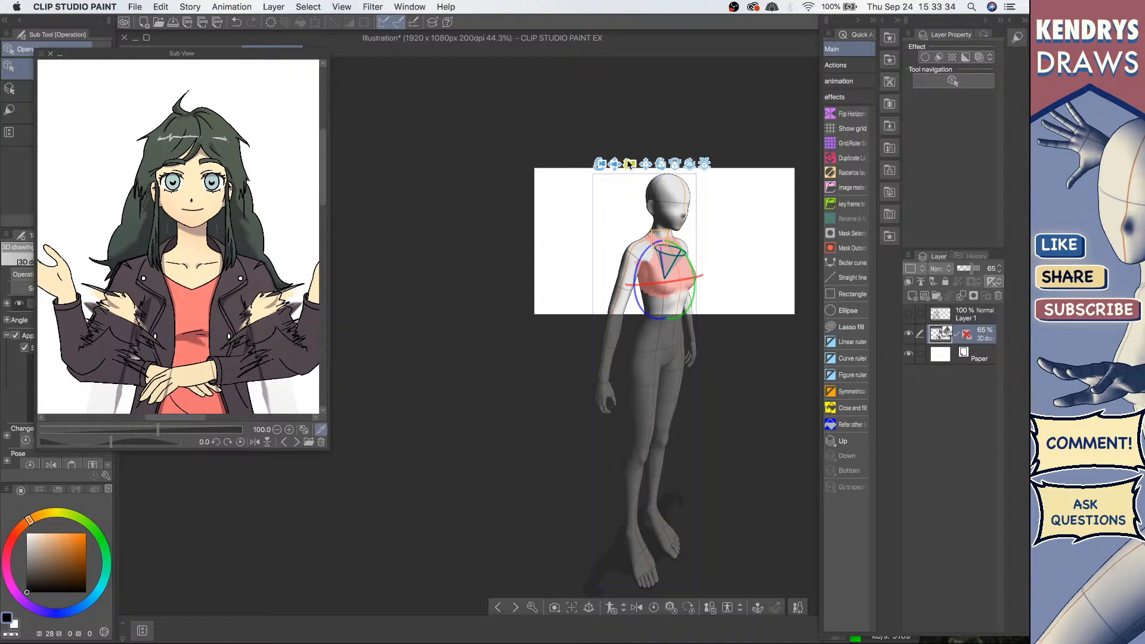
mouse_move(627, 163)
left_mouse_down()
mouse_move(619, 192)
mouse_move(626, 161)
left_mouse_up()
left_click(638, 192)
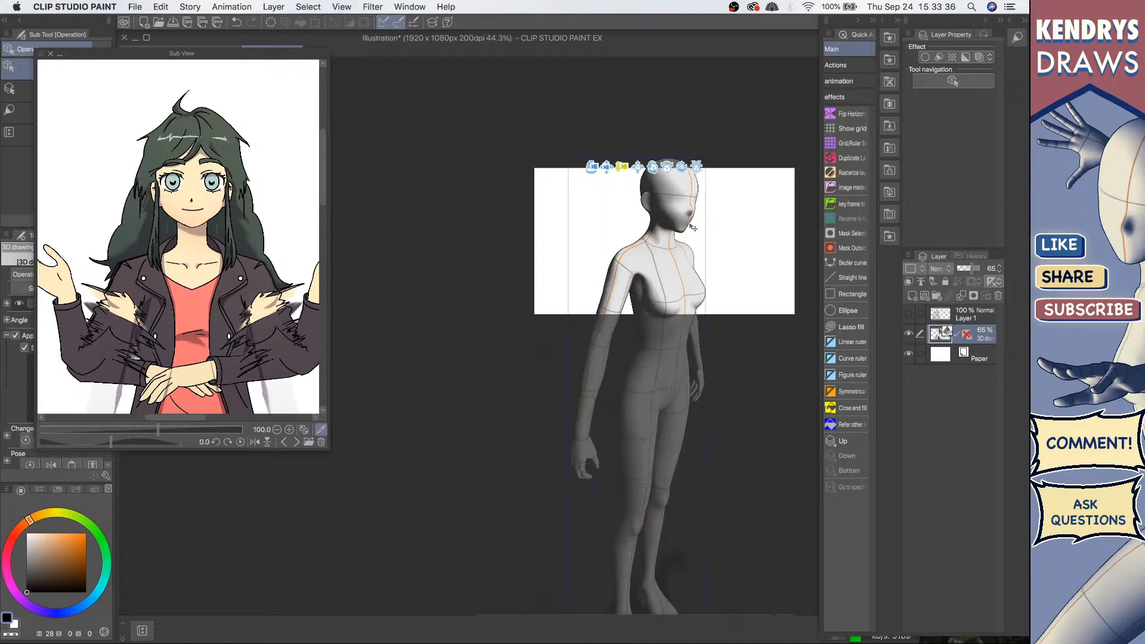
Step: Select the figure's head and then its chest to inspect the posable parts
left_click(703, 188)
left_click(666, 214)
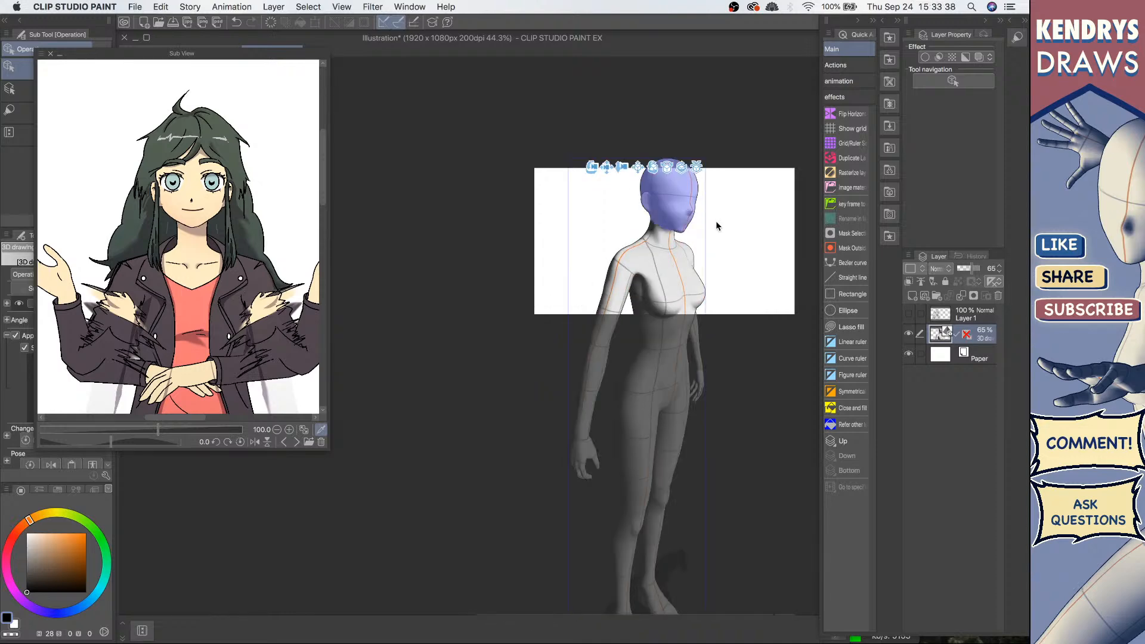
left_click(716, 221)
key("space")
left_click_drag(728, 217, 688, 211)
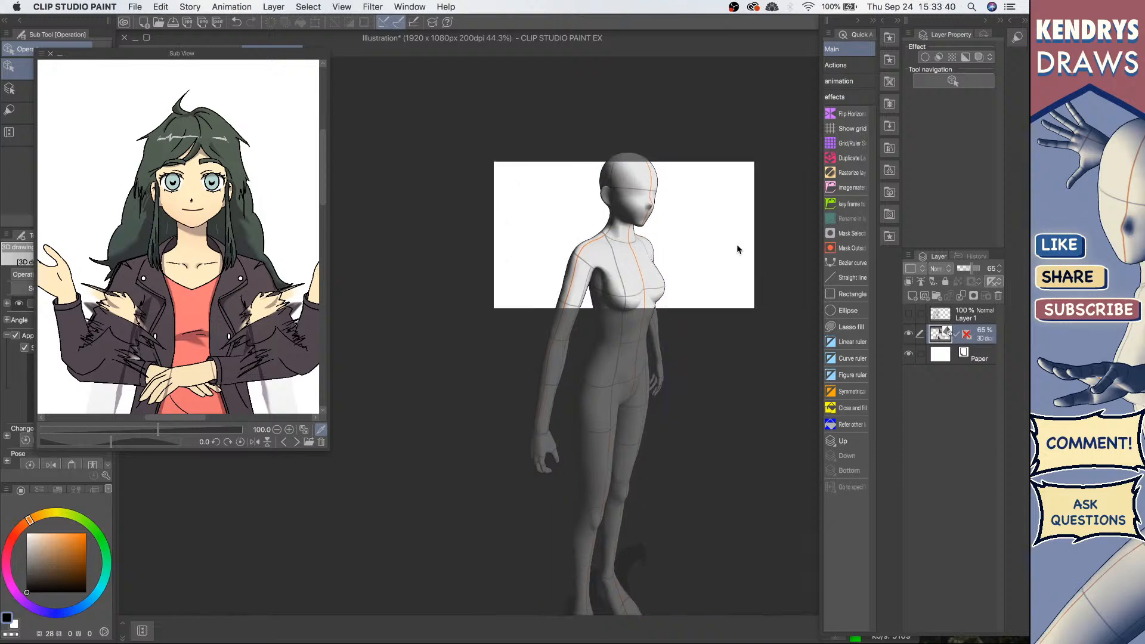
left_click(641, 285)
key("space")
left_click_drag(734, 379, 684, 382)
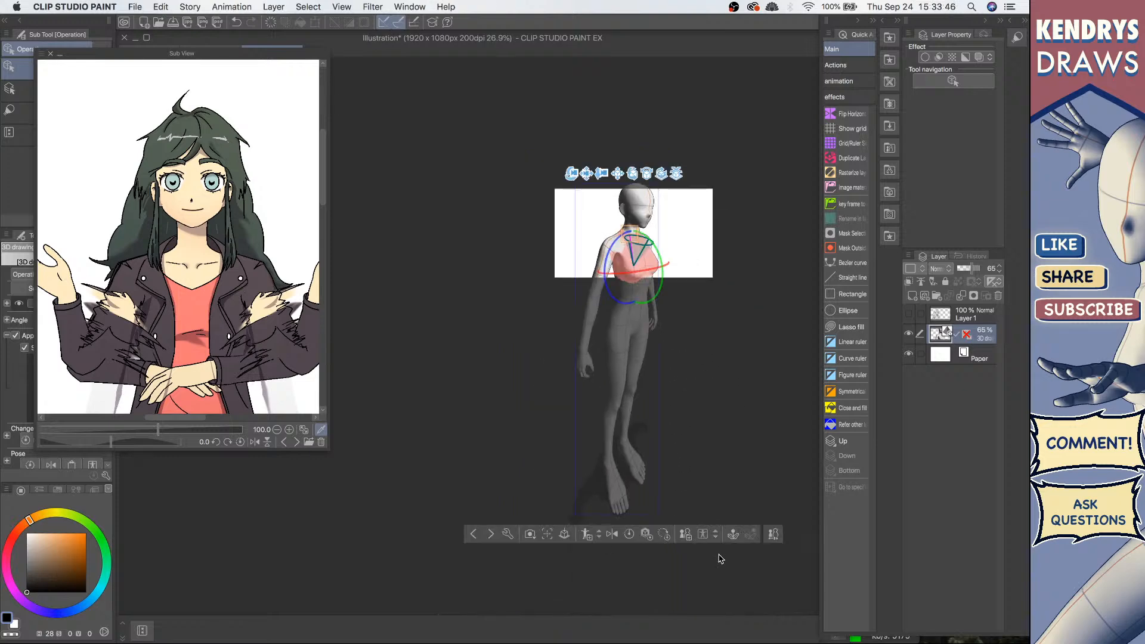
Step: Adjust the light source direction in the figure's Sub Tool Detail settings and close the dialog
left_click(773, 534)
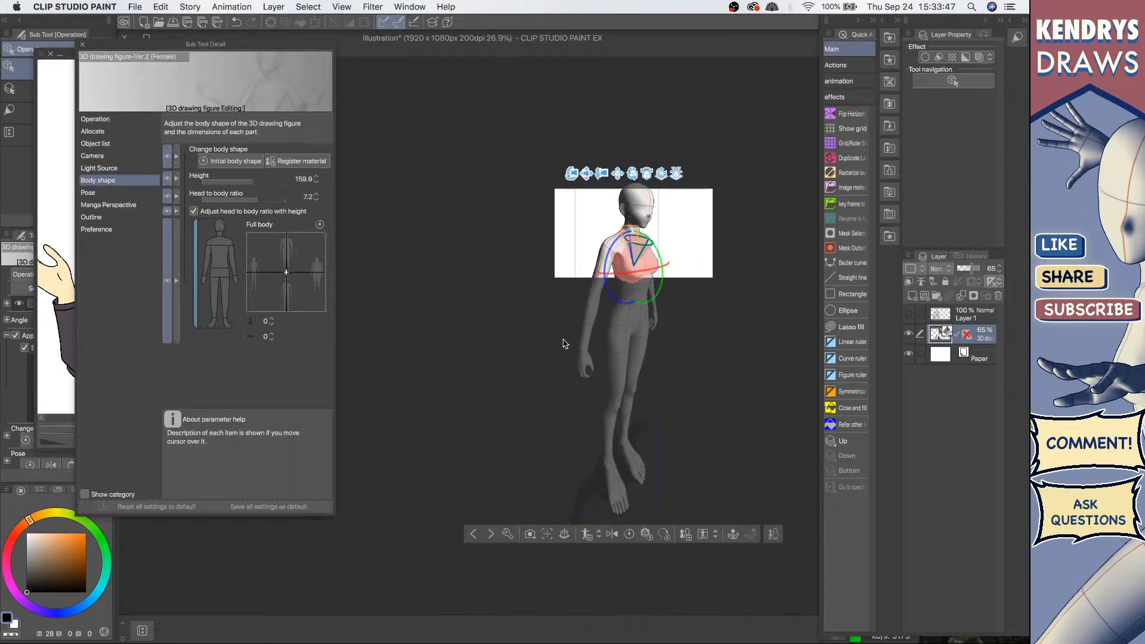
left_click(120, 169)
left_click_drag(260, 207, 256, 287)
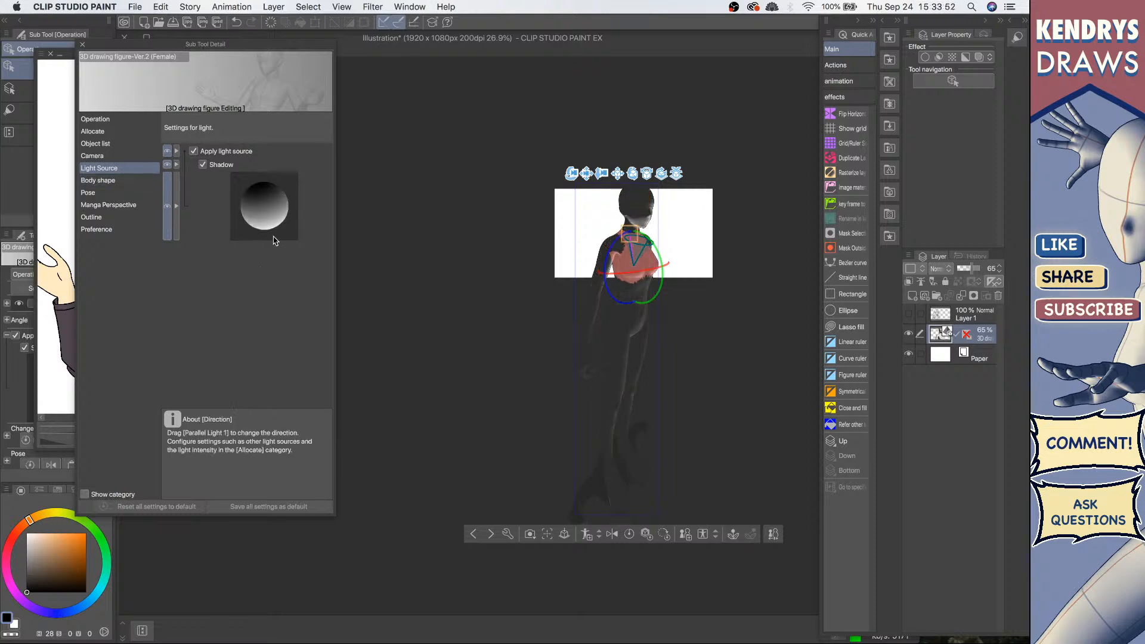
mouse_move(276, 239)
left_mouse_down()
mouse_move(291, 184)
mouse_move(275, 190)
left_mouse_up()
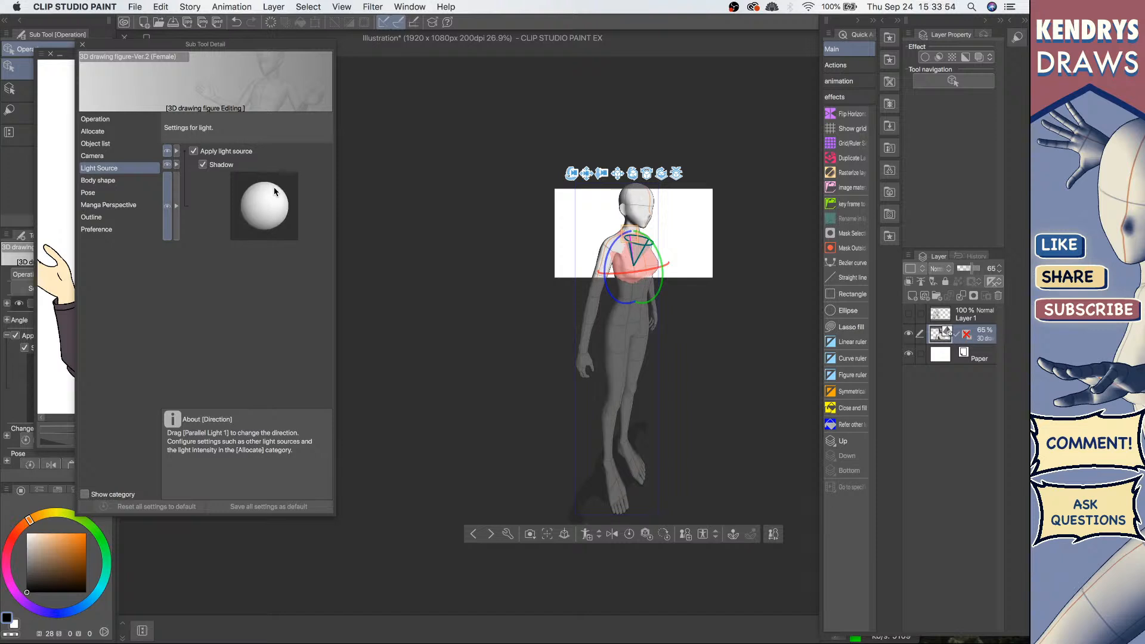
left_click(745, 266)
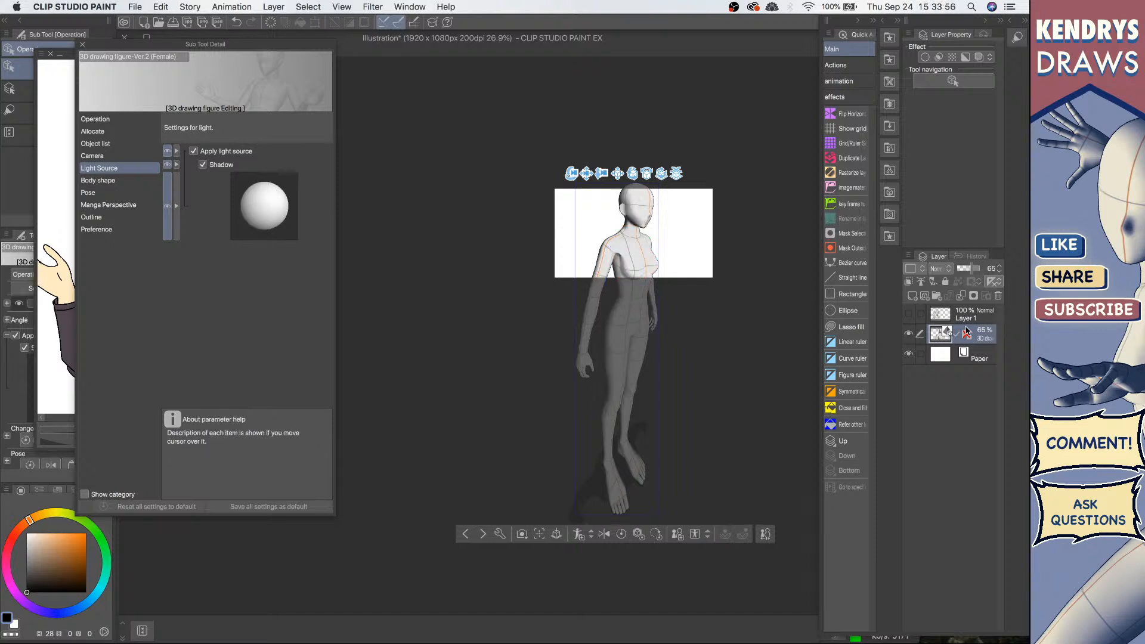
left_click(83, 44)
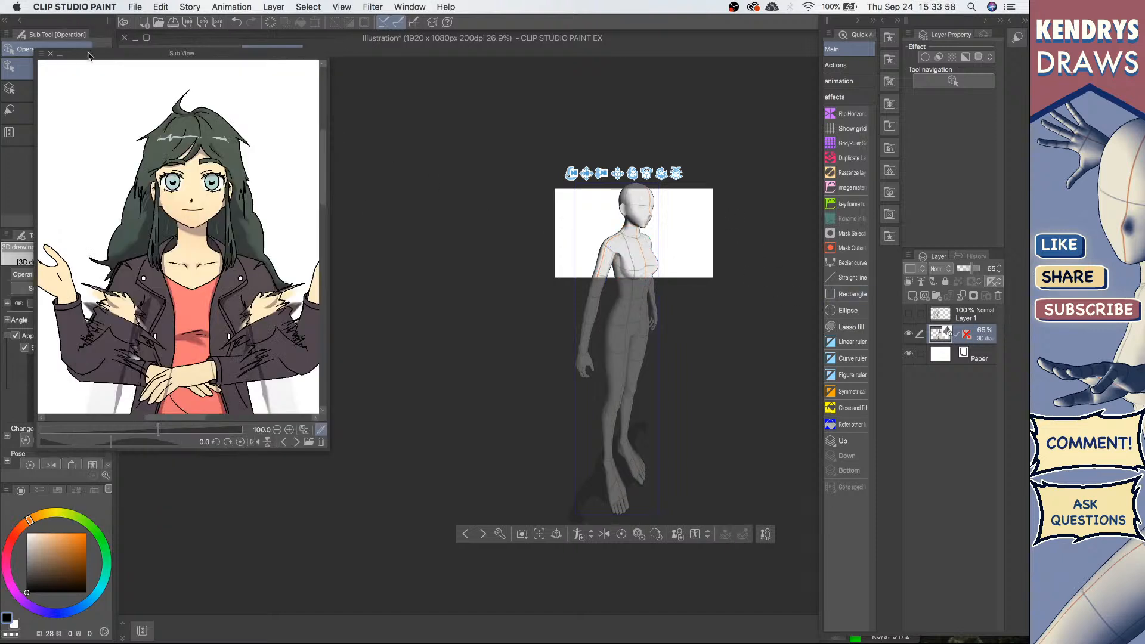
Step: Apply the full-body front camera angle preset to the figure
key("super+space")
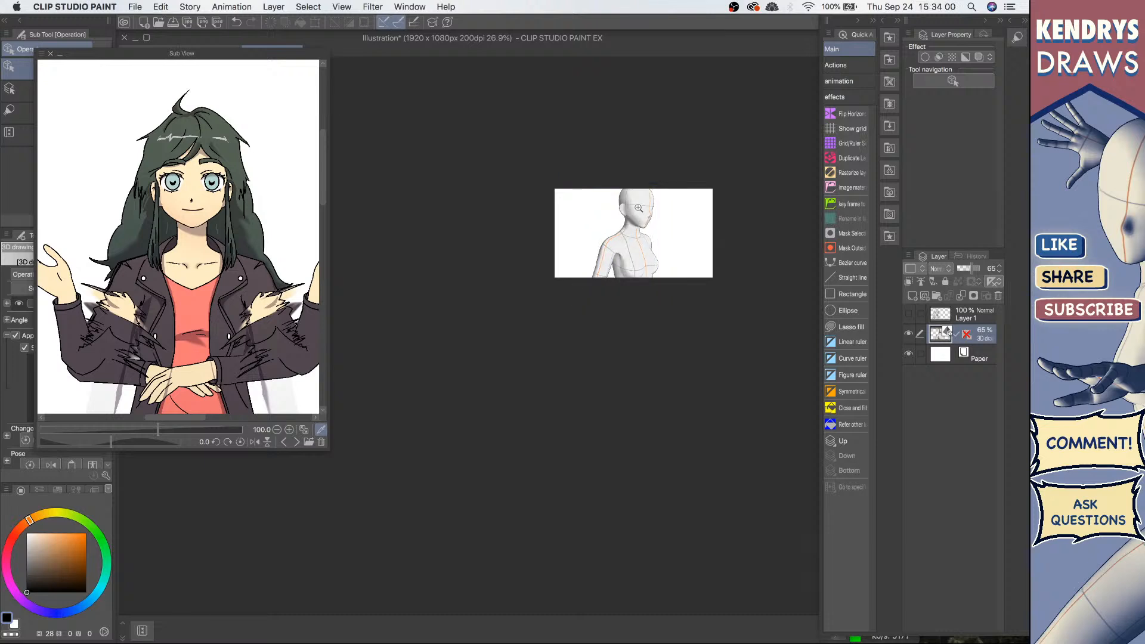
left_click_drag(635, 213, 687, 202)
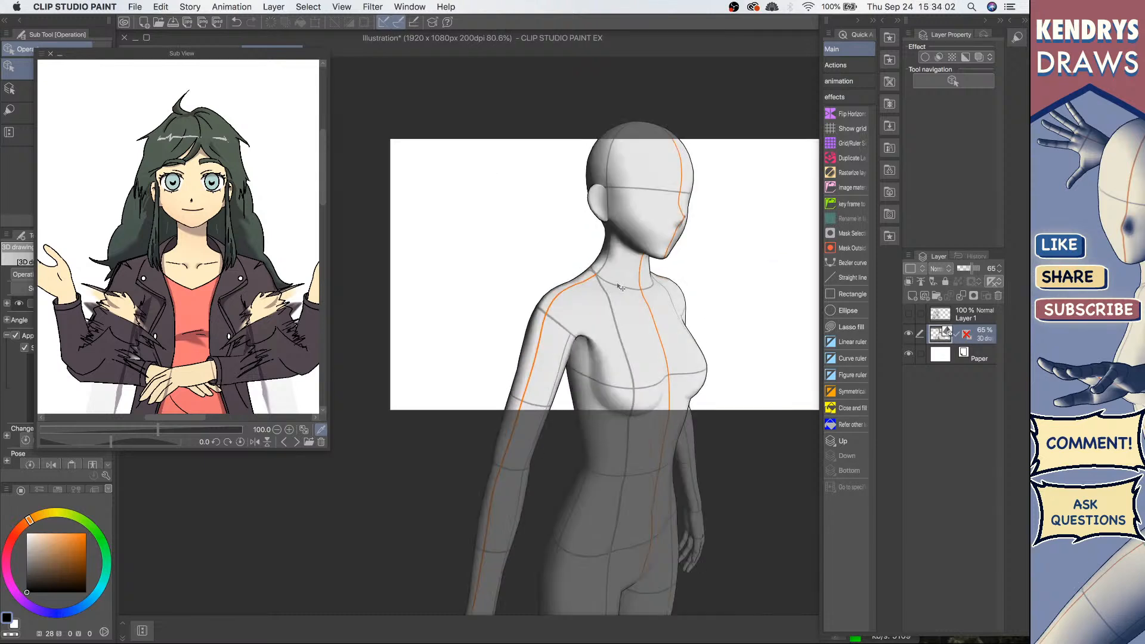
key("super+space")
left_click_drag(663, 349, 609, 352)
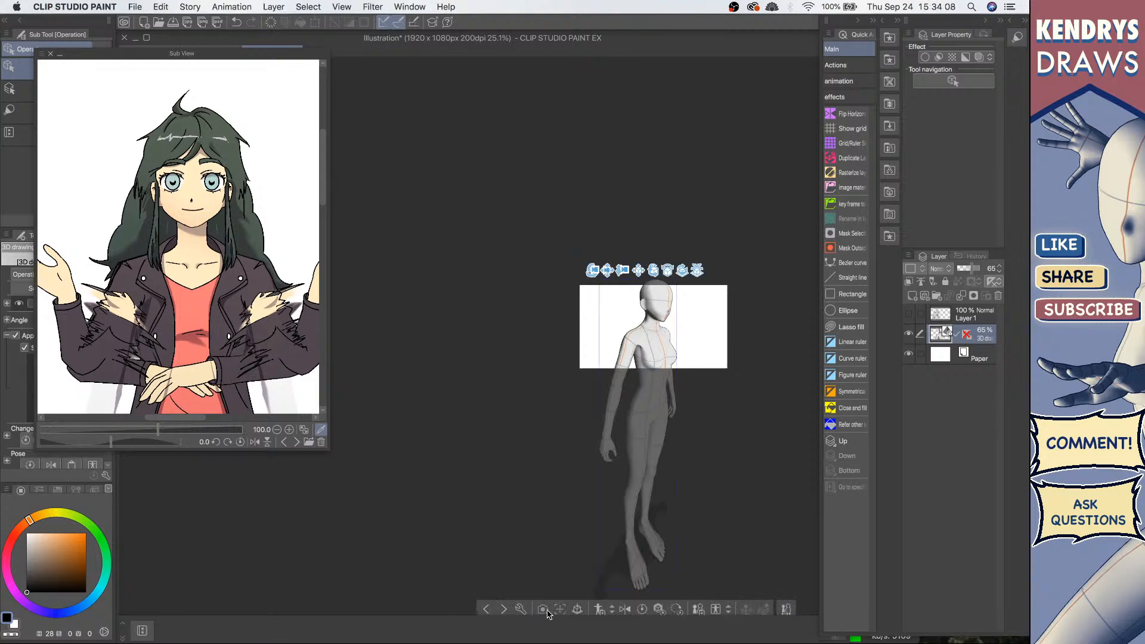
left_click(561, 611)
left_click(383, 407)
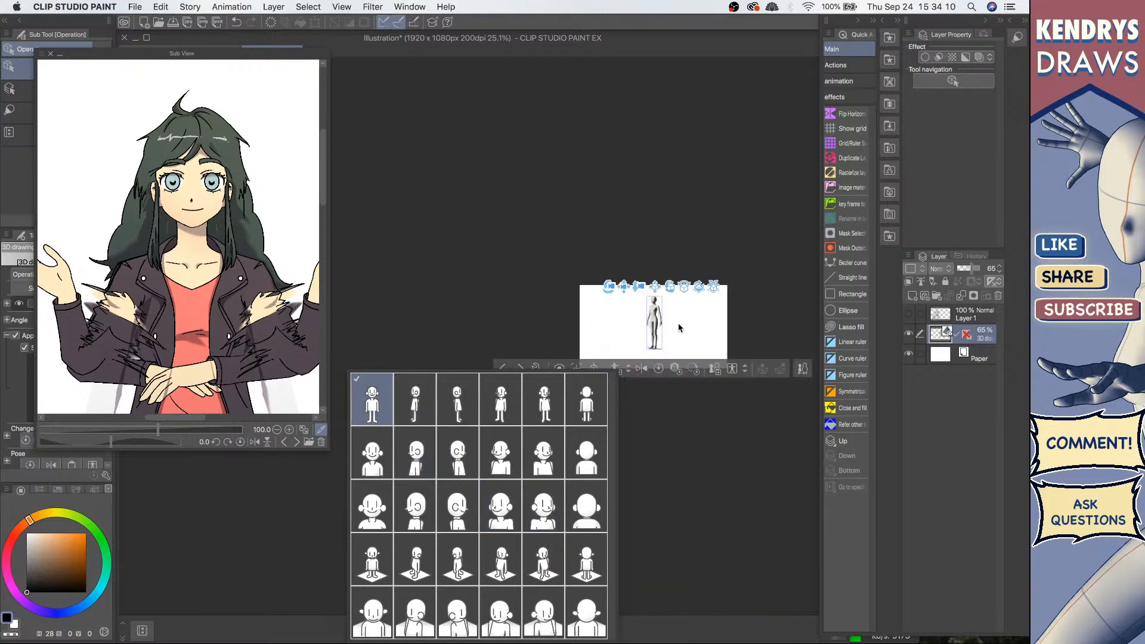
left_click(636, 285)
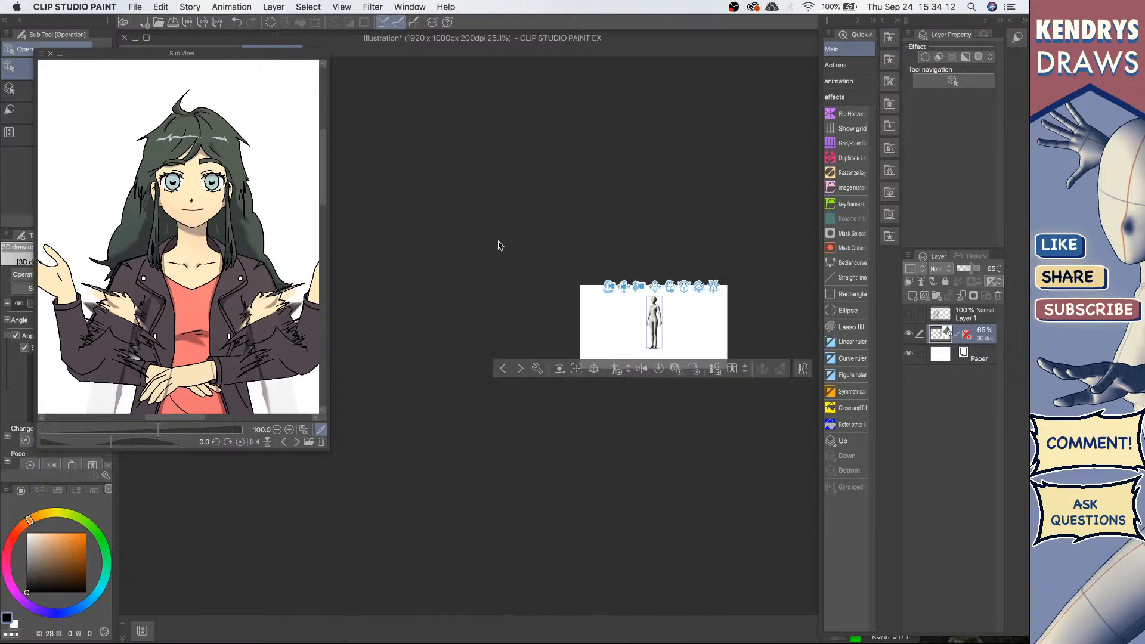
Step: Open the 3D Pose materials and apply the relaxed pose to the figure
key("F7")
scroll(668, 313, "up", 5)
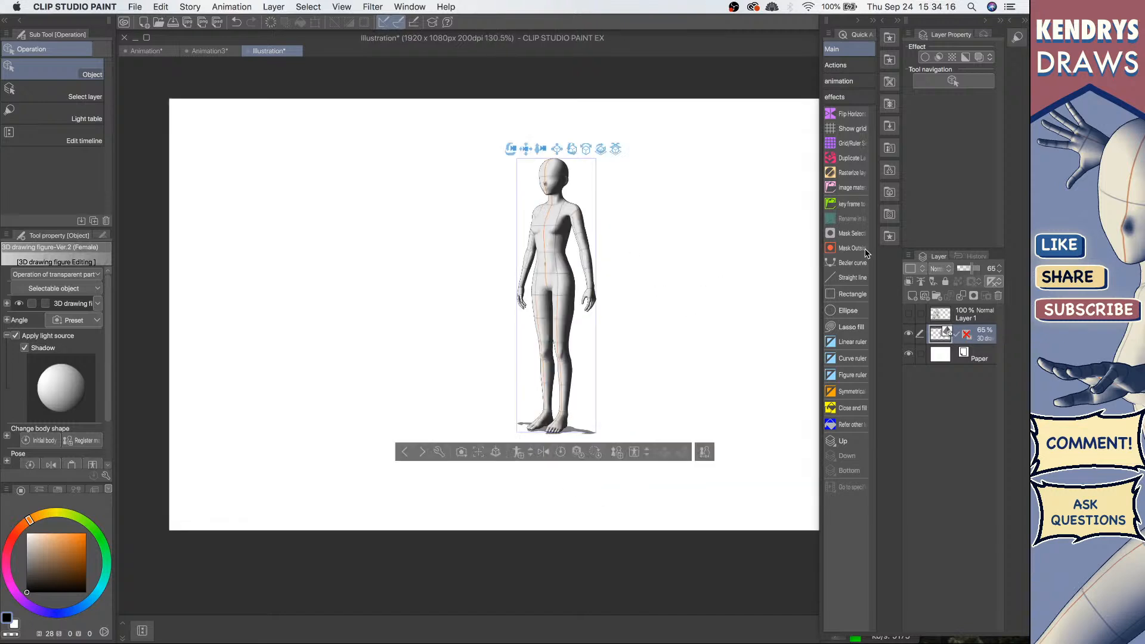
left_click(889, 171)
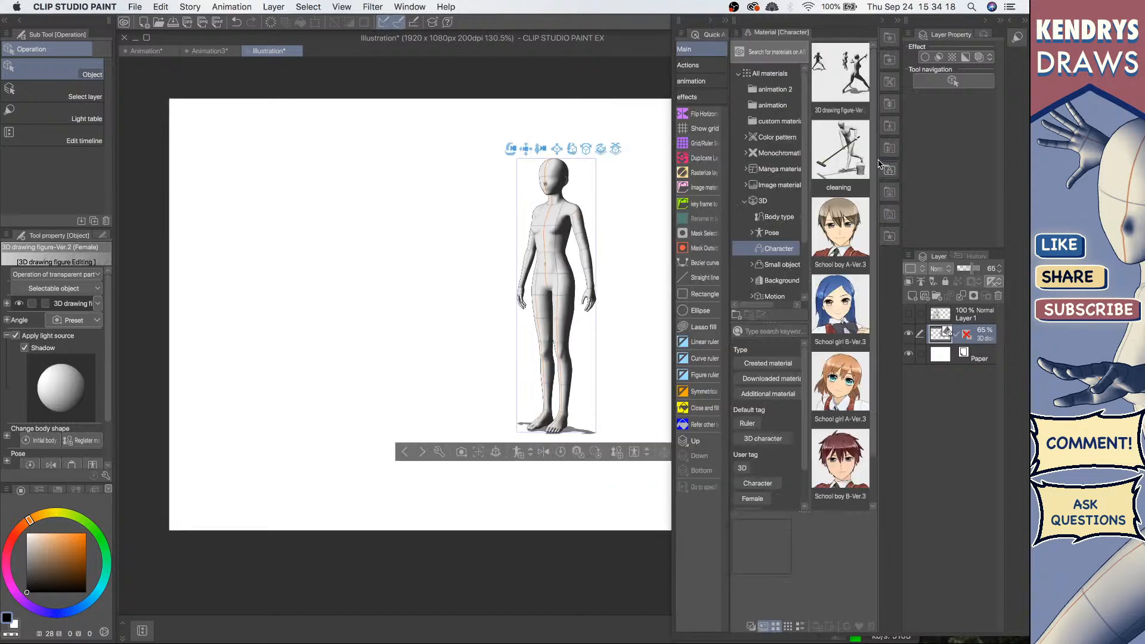
left_click(771, 233)
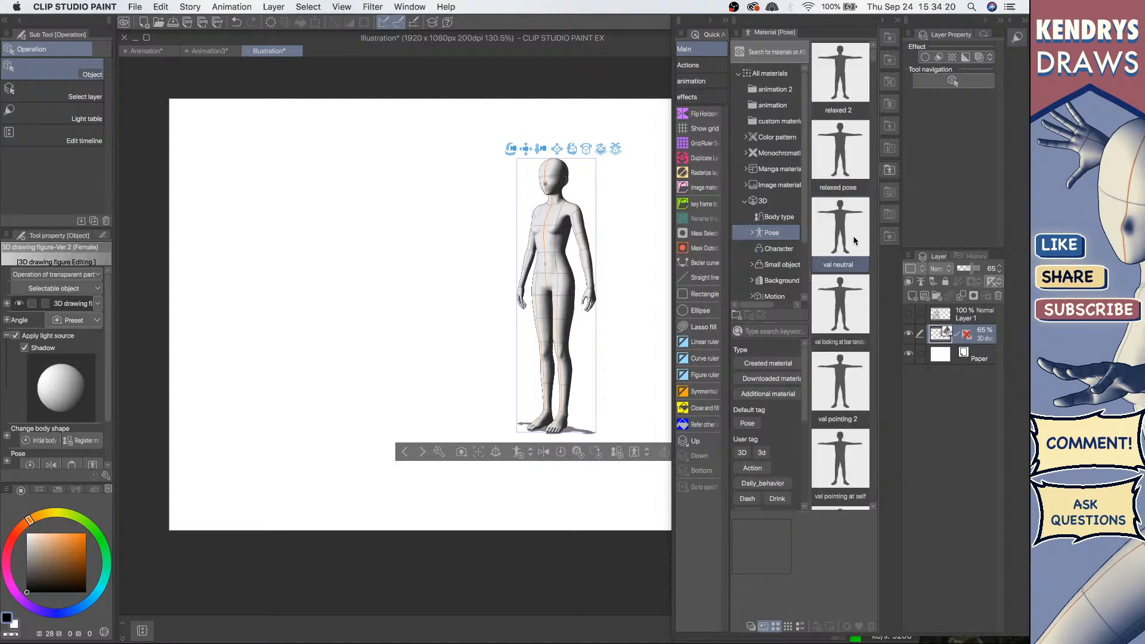
left_click_drag(842, 179, 552, 251)
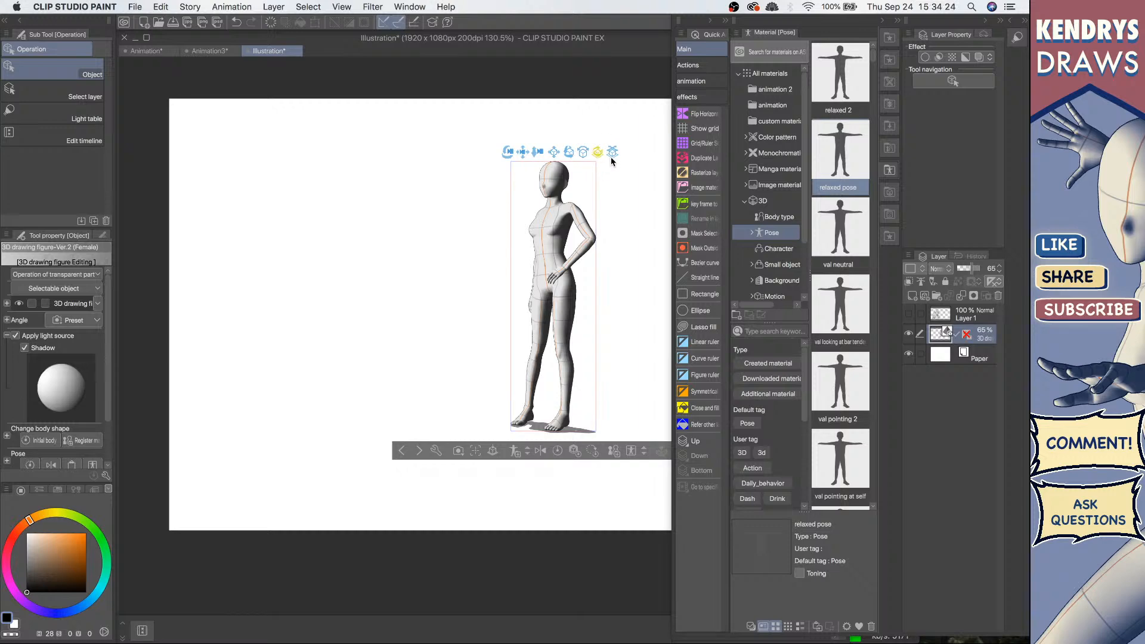
Step: Rotate and move the camera to view the posed figure from a lower angle
left_click_drag(613, 161, 654, 177)
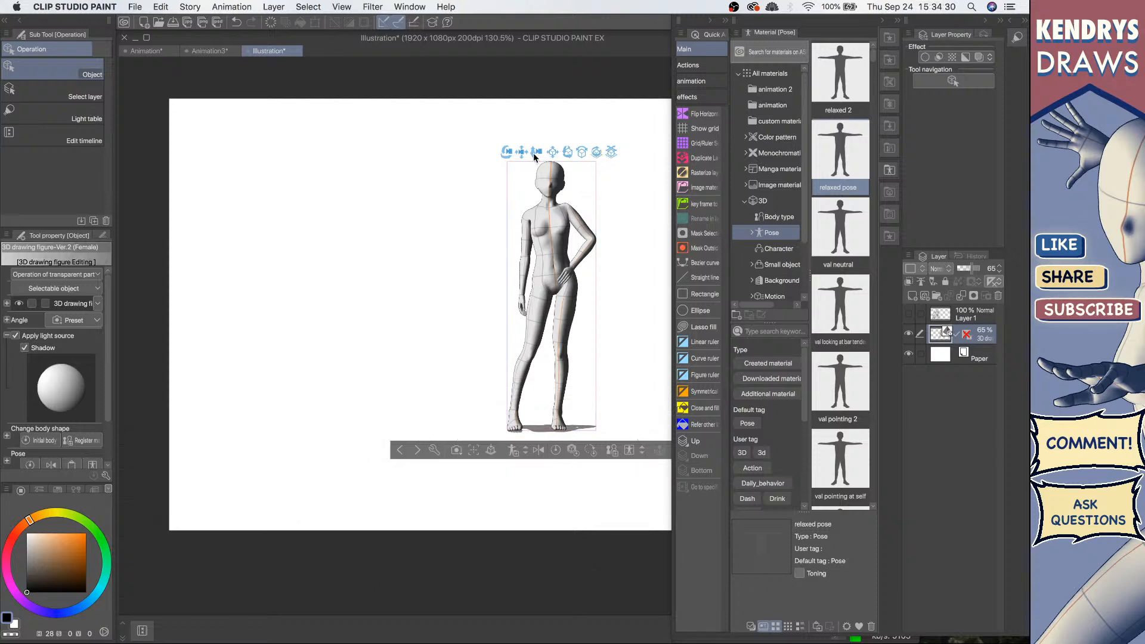
left_click_drag(536, 153, 532, 176)
left_click_drag(520, 133, 481, 153)
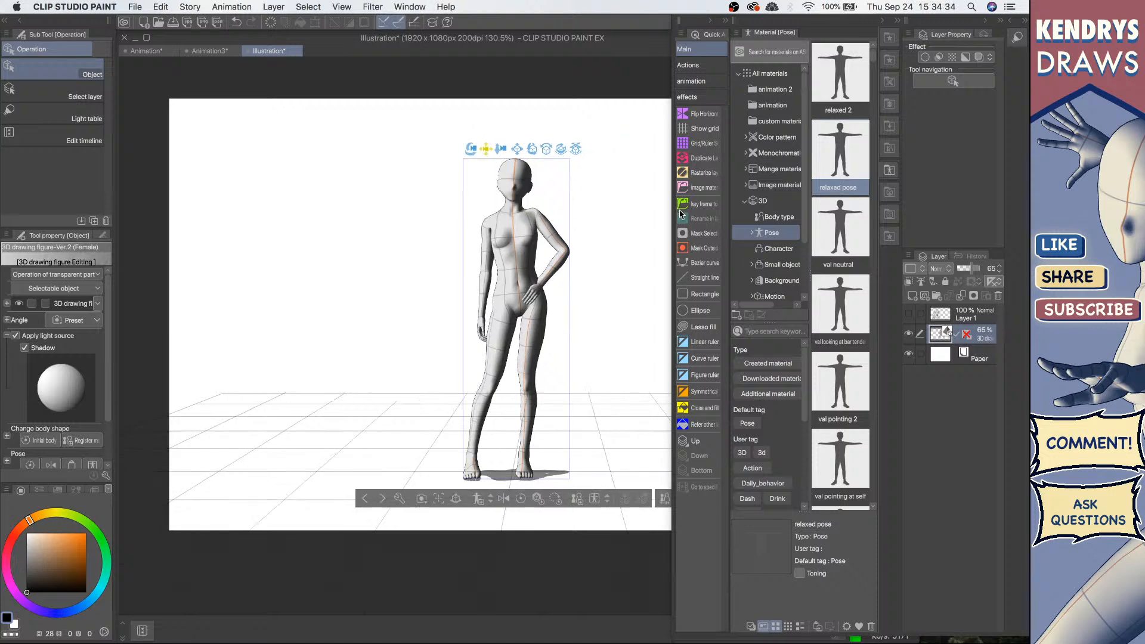
Step: Close the materials panel and add a new raster layer above the 3D figure layer
left_click(889, 170)
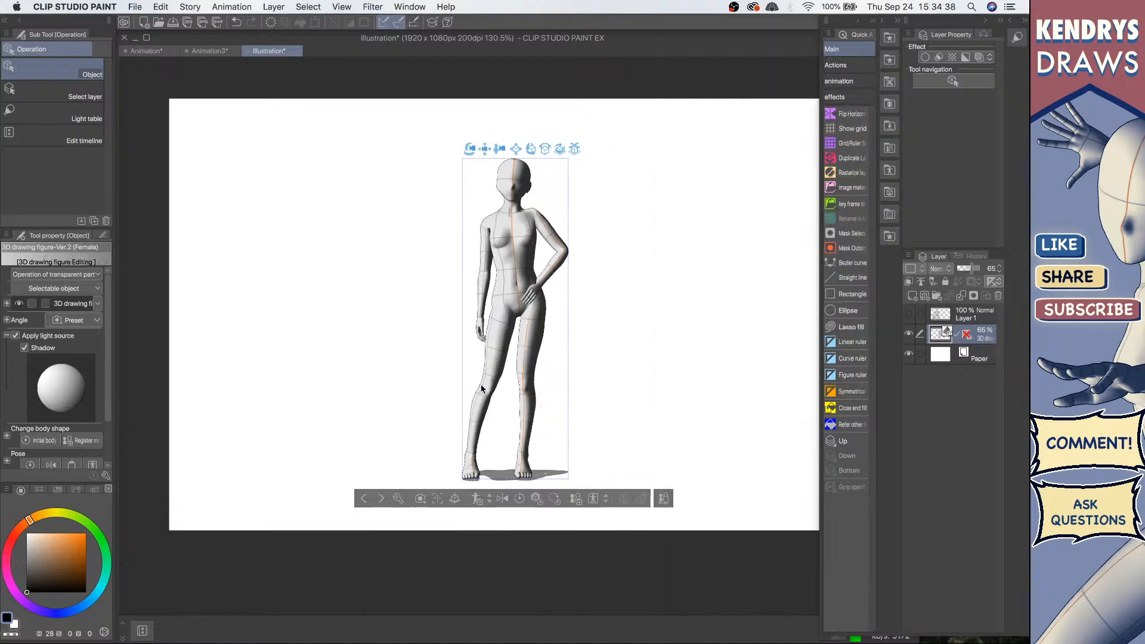
left_click(984, 314)
left_click(986, 339)
left_click(913, 299)
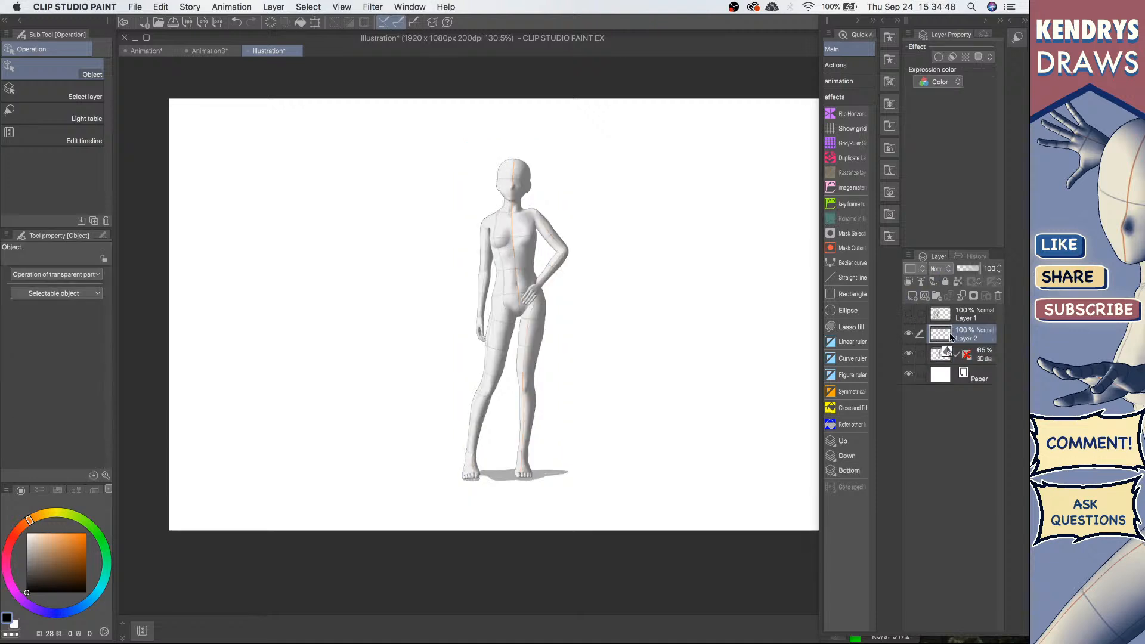
Step: Create a selection from the contents of the 3D figure layer
left_click(980, 355)
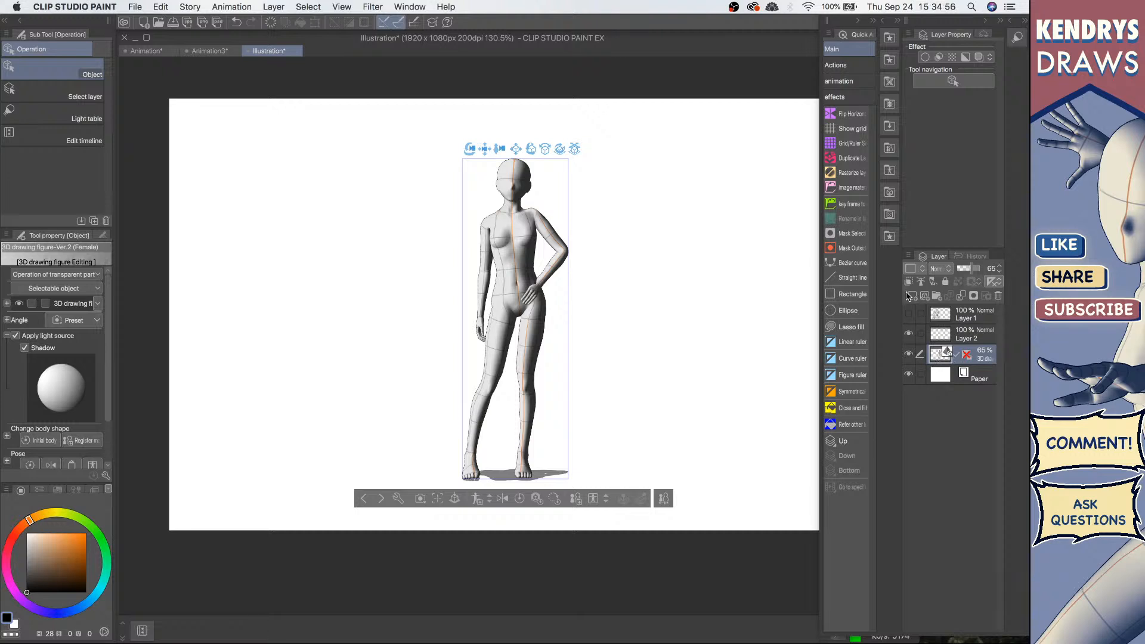
left_click(939, 356, "super")
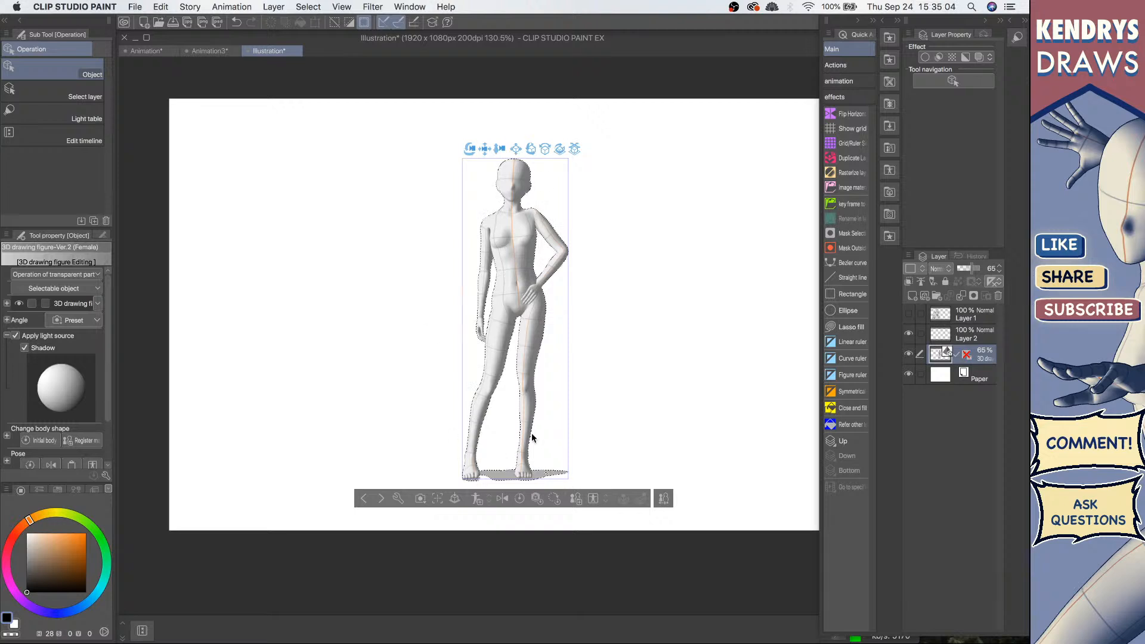
key("super+d")
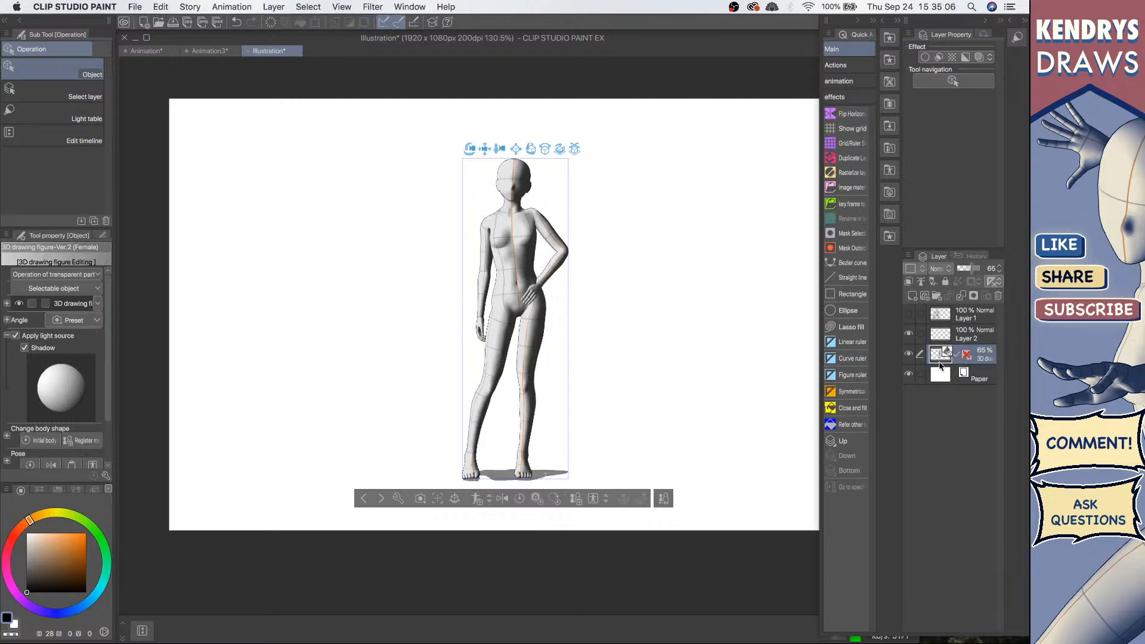
right_click(984, 365)
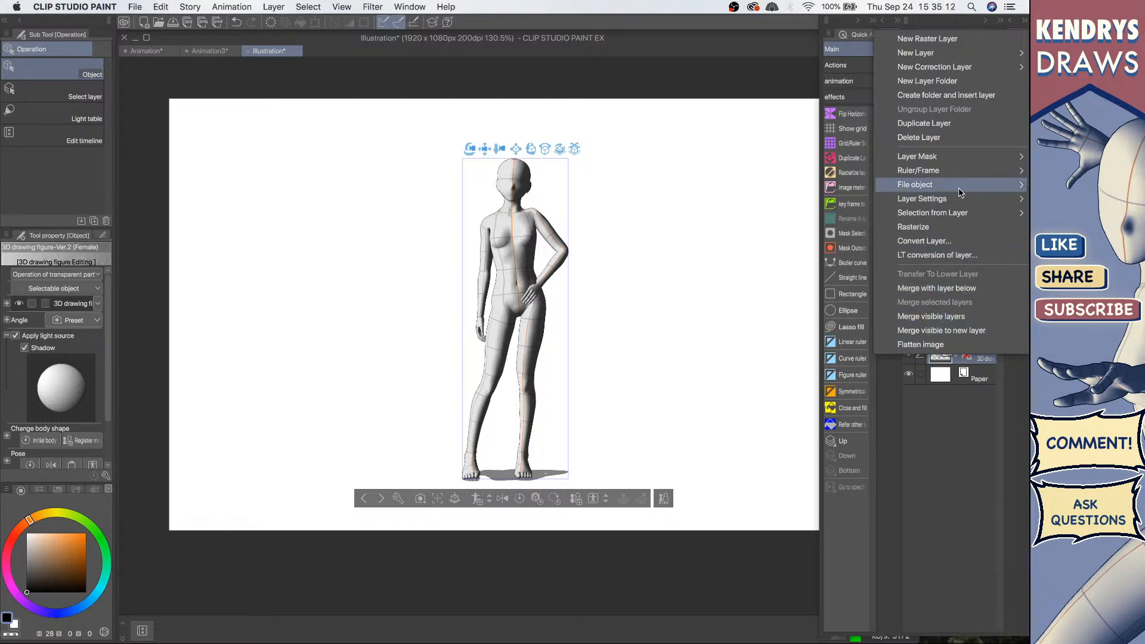
mouse_move(950, 186)
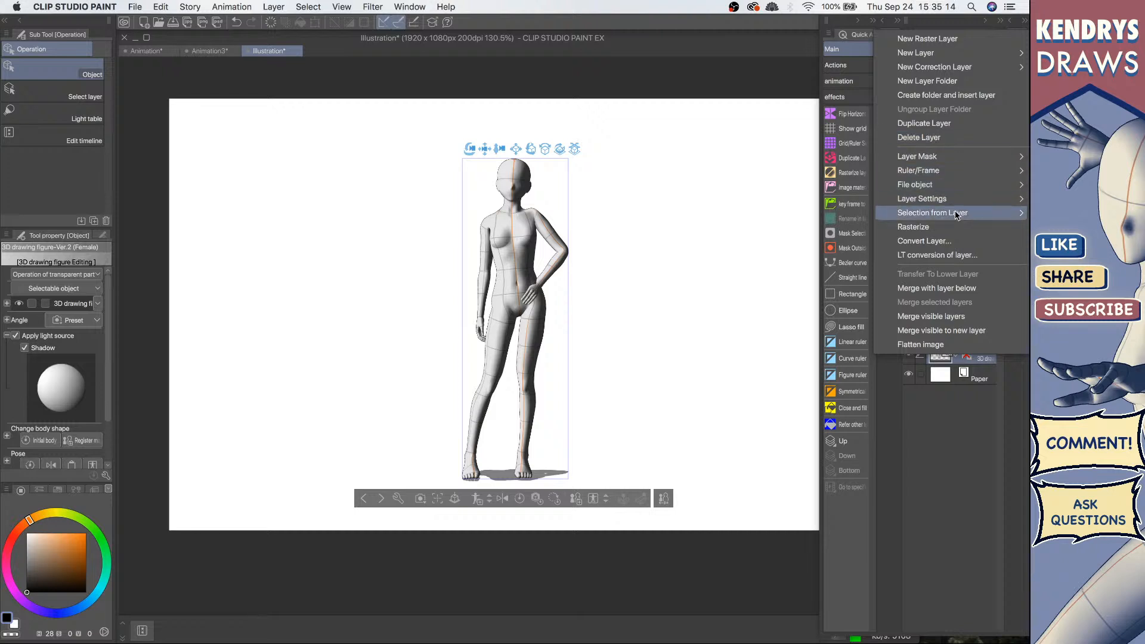
mouse_move(917, 213)
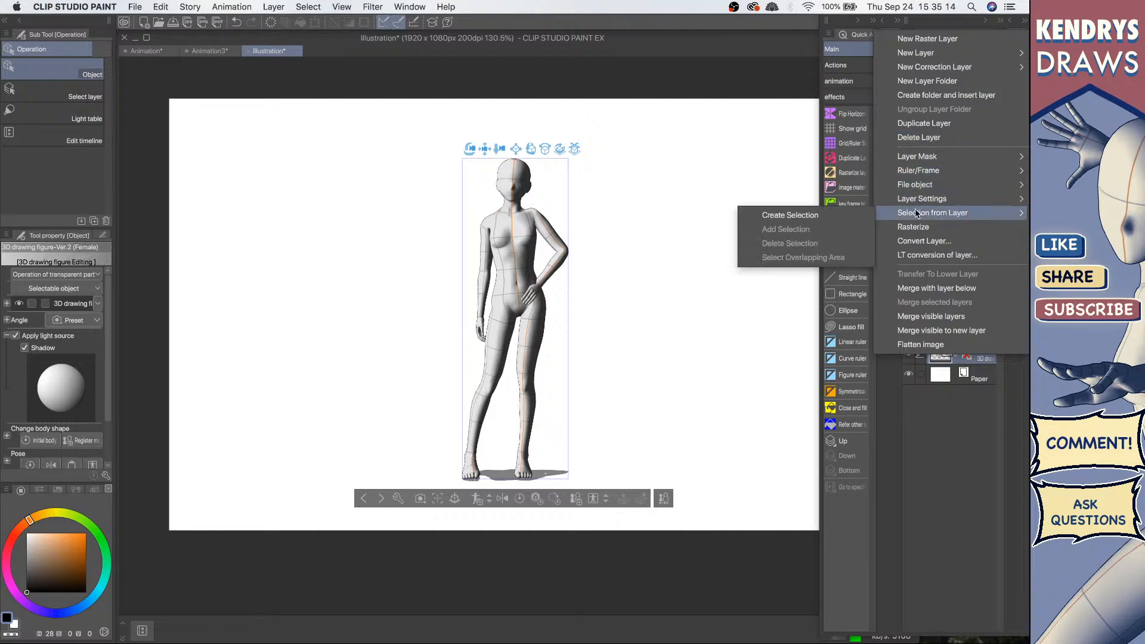
left_click(799, 214)
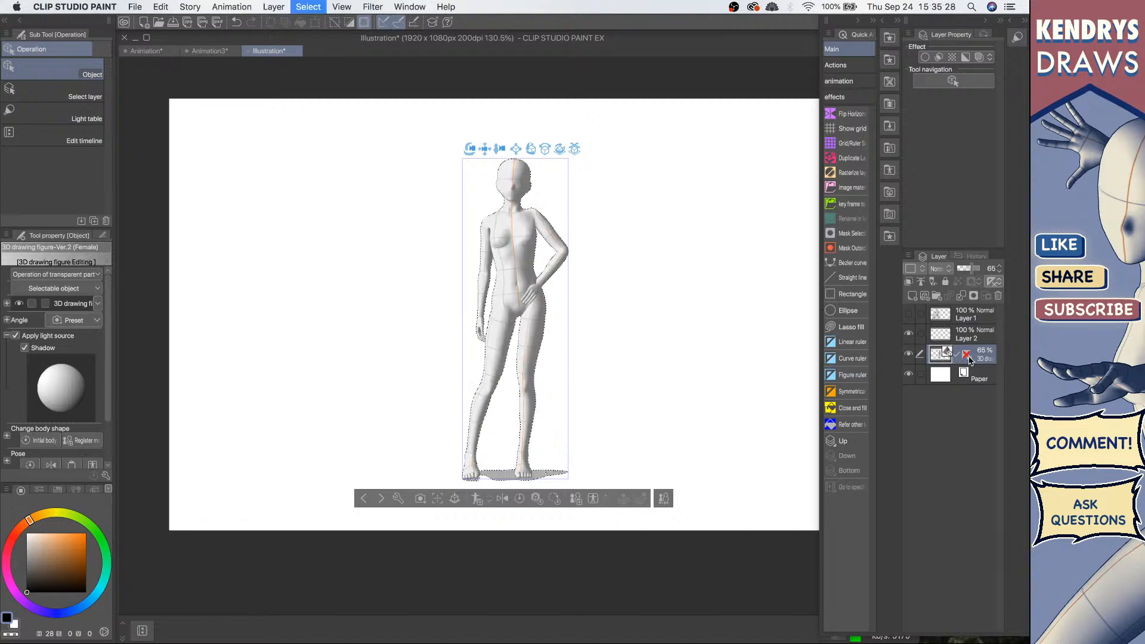
right_click(987, 358)
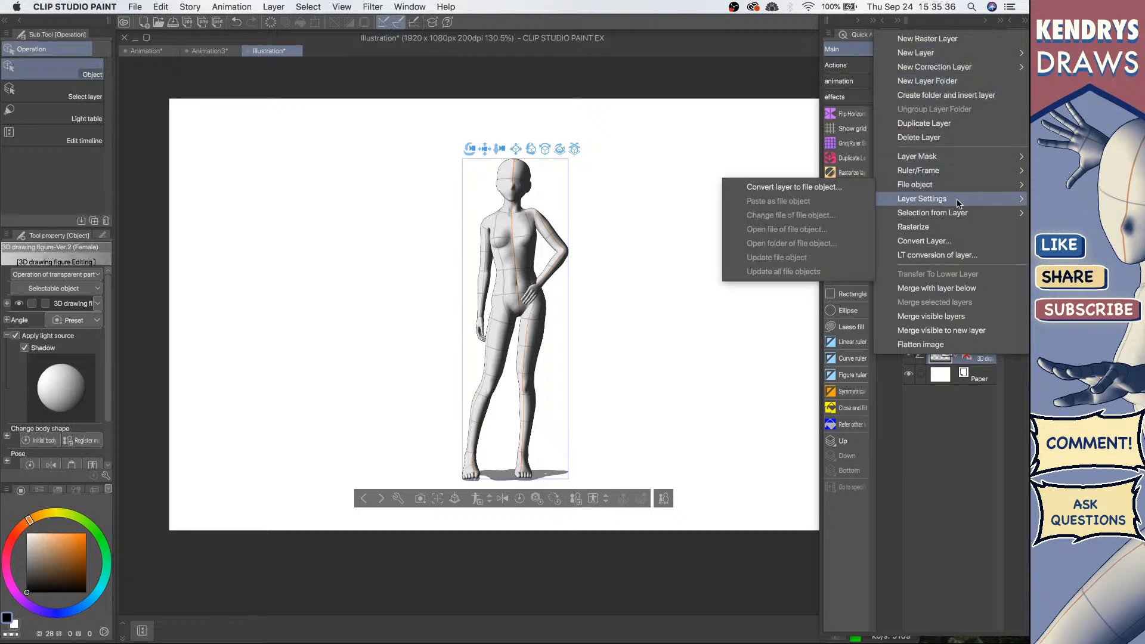
mouse_move(945, 218)
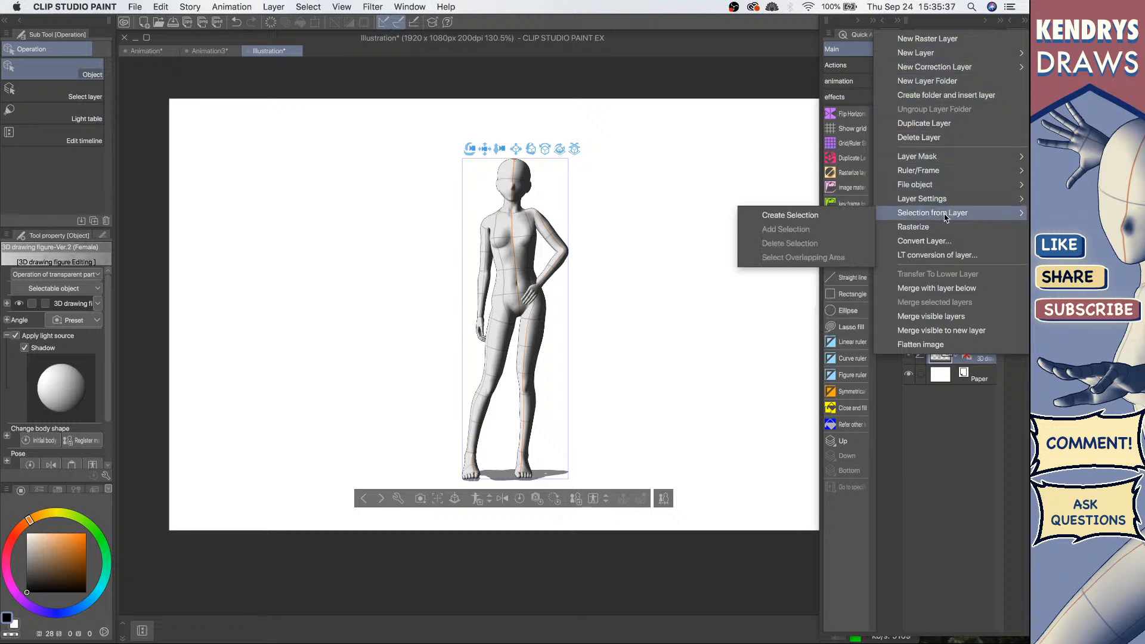
left_click(783, 217)
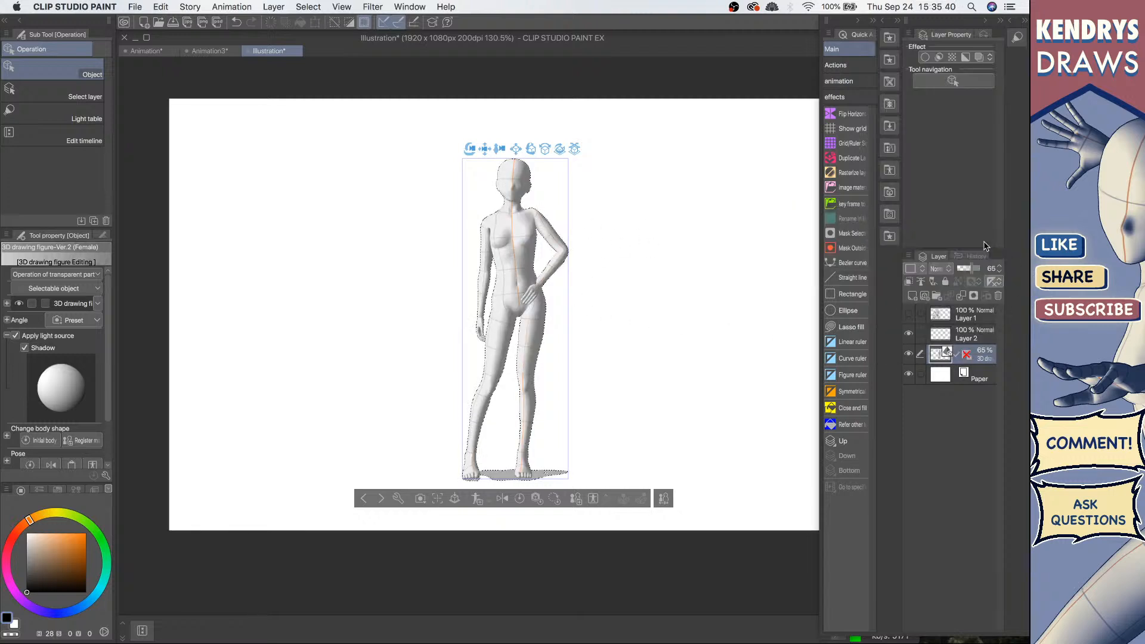
Step: Fill the figure selection with black on the new layer, then deselect
left_click(972, 336)
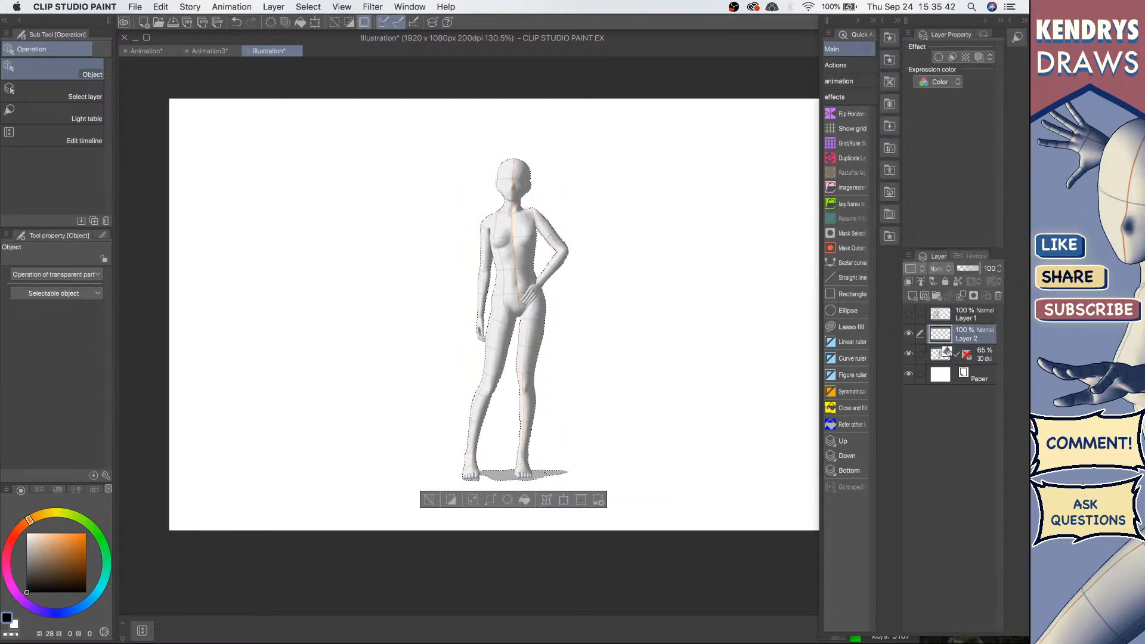
left_click(524, 499)
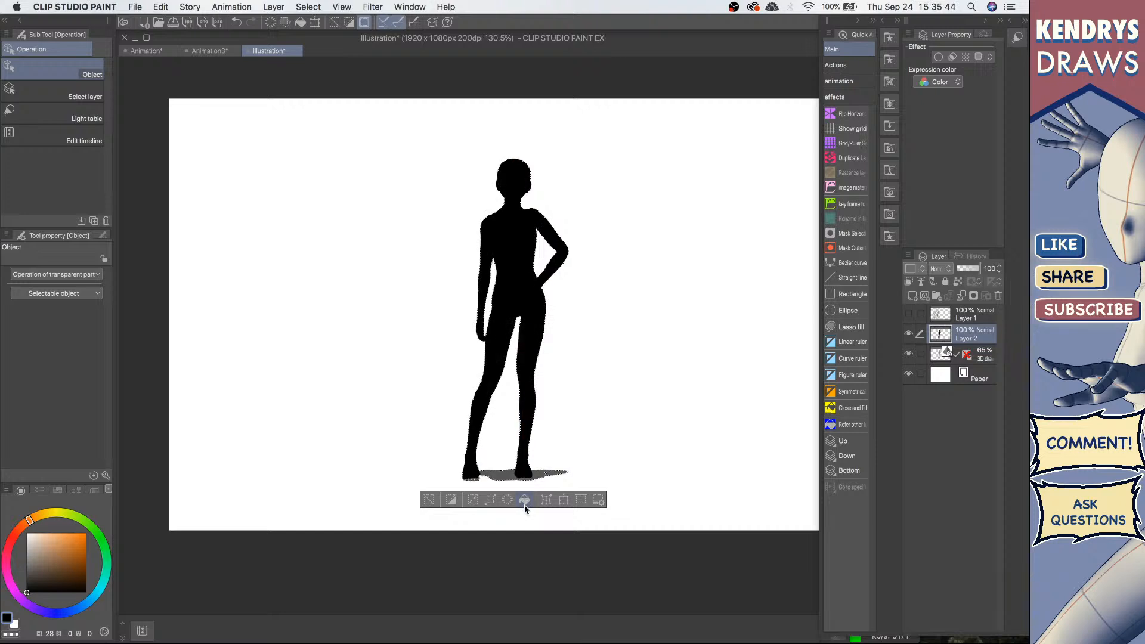
key("super+d")
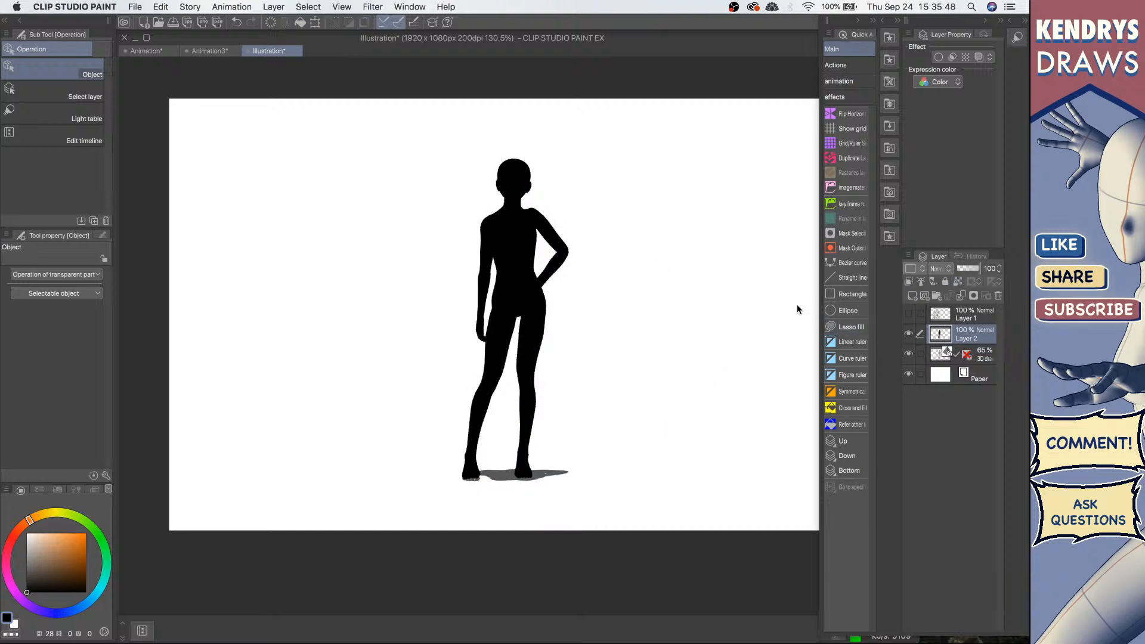
Step: With a smaller G-pen, draw puffed sleeves onto the silhouette's shoulders
key("p")
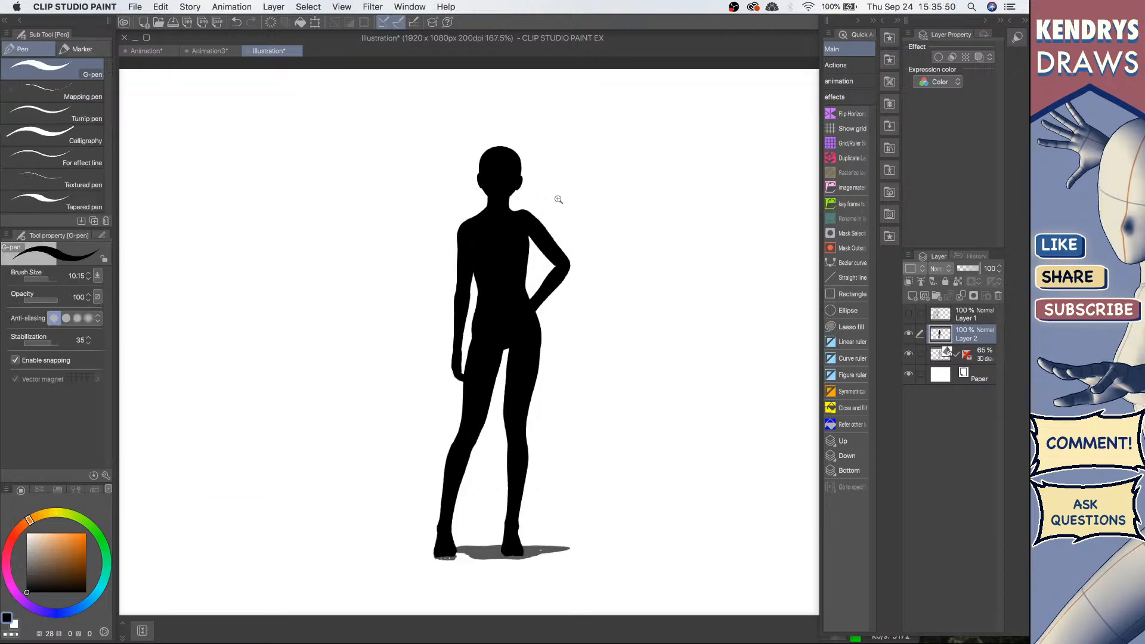
scroll(561, 200, "up", 3)
key("bracketleft")
key("bracketleft")
key("bracketleft")
key("bracketleft")
key("bracketleft")
key("bracketleft")
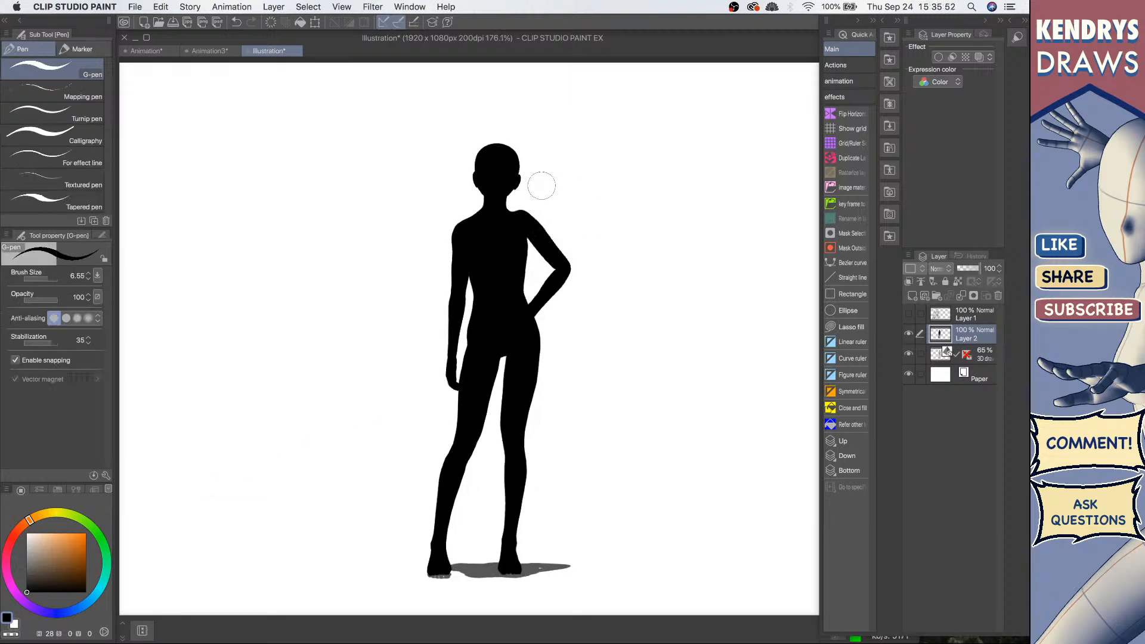
key("bracketleft")
key("bracketleft")
mouse_move(509, 211)
left_mouse_down()
mouse_move(532, 207)
mouse_move(543, 222)
mouse_move(524, 216)
mouse_move(546, 233)
mouse_move(533, 213)
mouse_move(547, 230)
mouse_move(525, 214)
mouse_move(521, 227)
mouse_move(546, 225)
mouse_move(538, 211)
mouse_move(538, 222)
mouse_move(451, 226)
mouse_move(451, 245)
mouse_move(469, 223)
mouse_move(459, 246)
mouse_move(446, 239)
mouse_move(469, 267)
left_mouse_up()
key("space")
left_click_drag(524, 331, 526, 330)
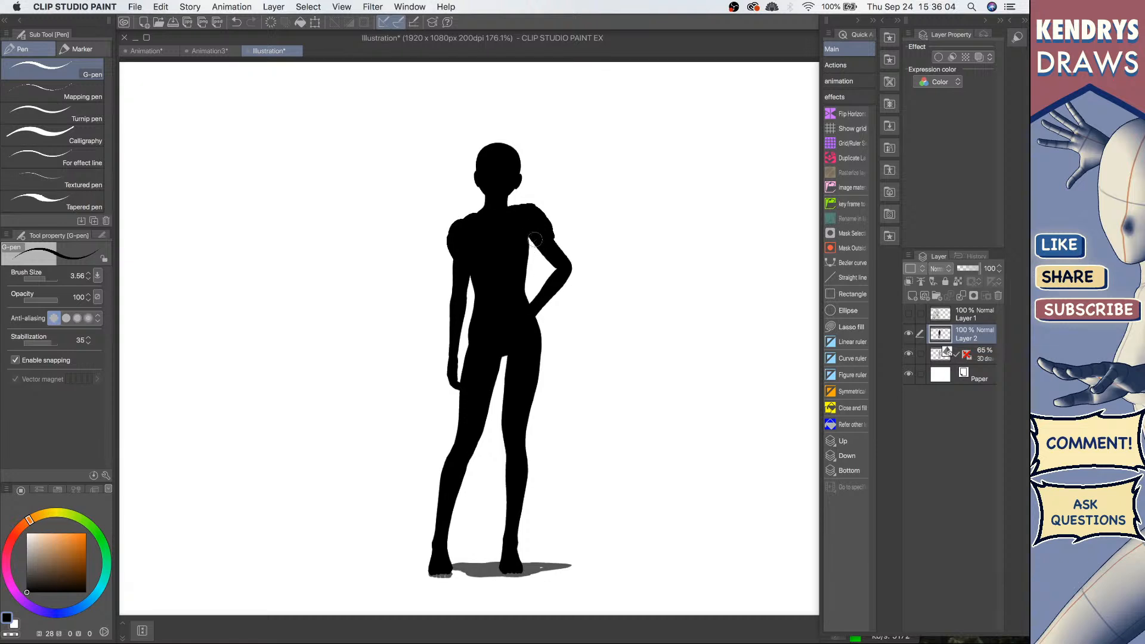
mouse_move(536, 239)
left_mouse_down()
mouse_move(547, 264)
mouse_move(533, 245)
mouse_move(541, 254)
mouse_move(556, 244)
mouse_move(557, 270)
mouse_move(534, 310)
left_mouse_up()
Step: Hide the 3D figure layer and reshape the silhouette's head into a hairstyle
left_click(909, 354)
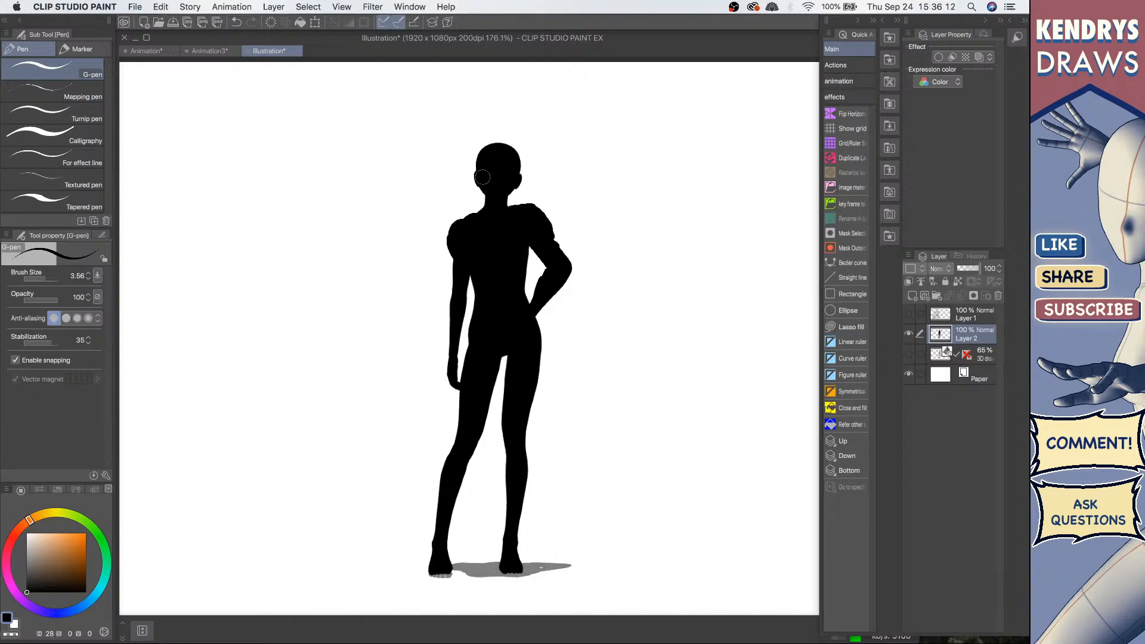
mouse_move(489, 190)
left_mouse_down()
mouse_move(488, 225)
mouse_move(499, 171)
mouse_move(517, 189)
mouse_move(489, 181)
mouse_move(502, 178)
left_mouse_up()
left_click_drag(507, 223, 504, 244)
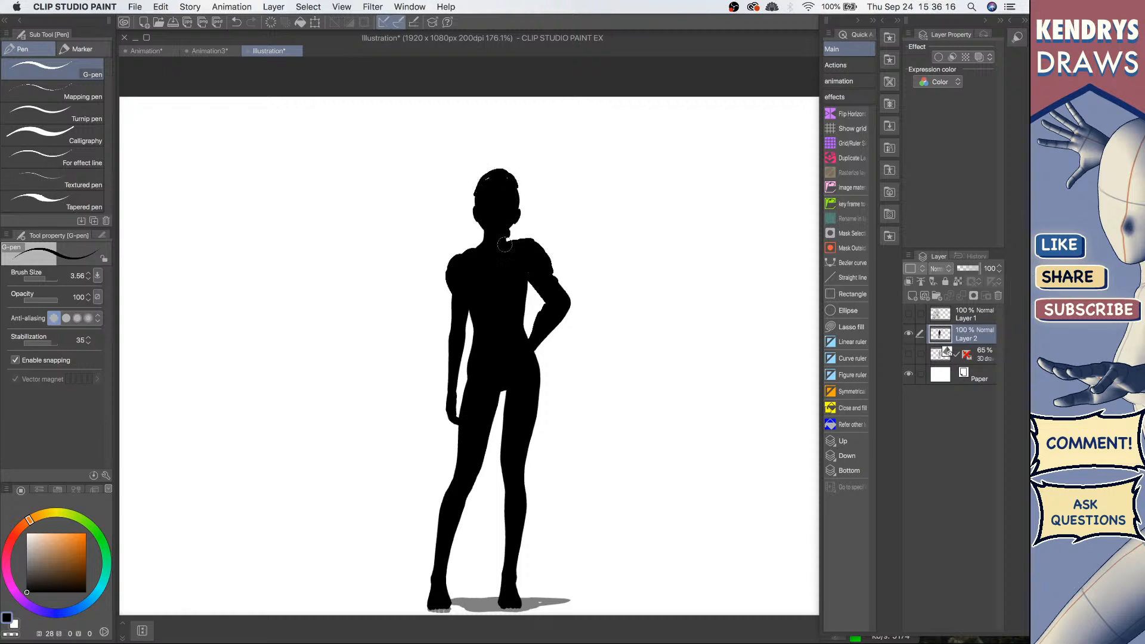
Step: Draw a flared skirt around the silhouette's hips and reduce the pen size
scroll(483, 249, "down", 5)
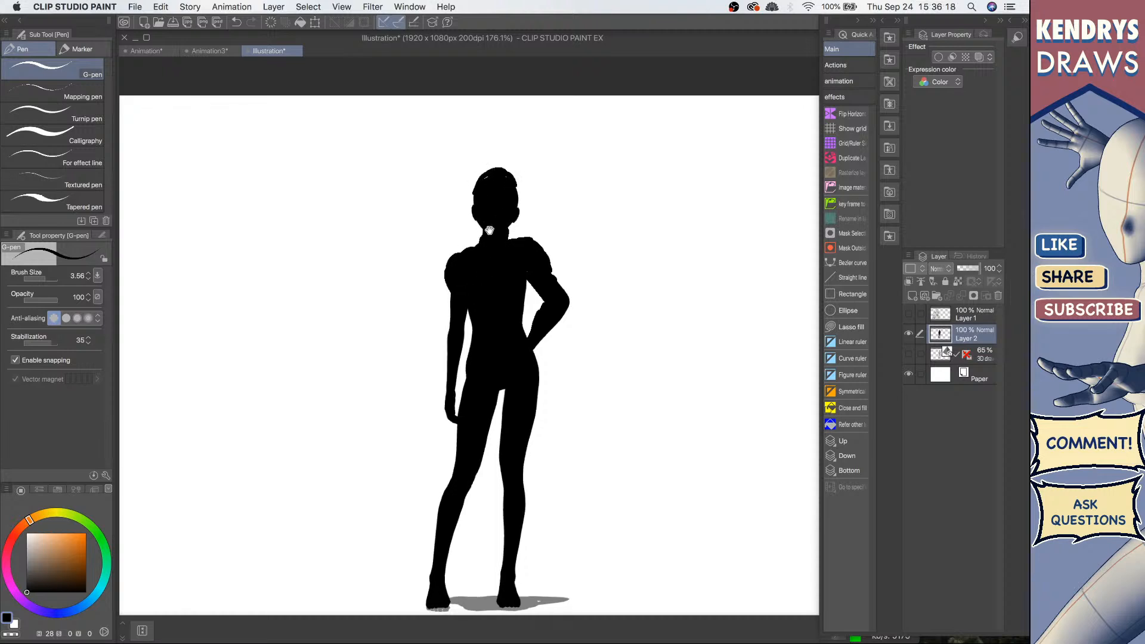
left_click_drag(467, 273, 457, 327)
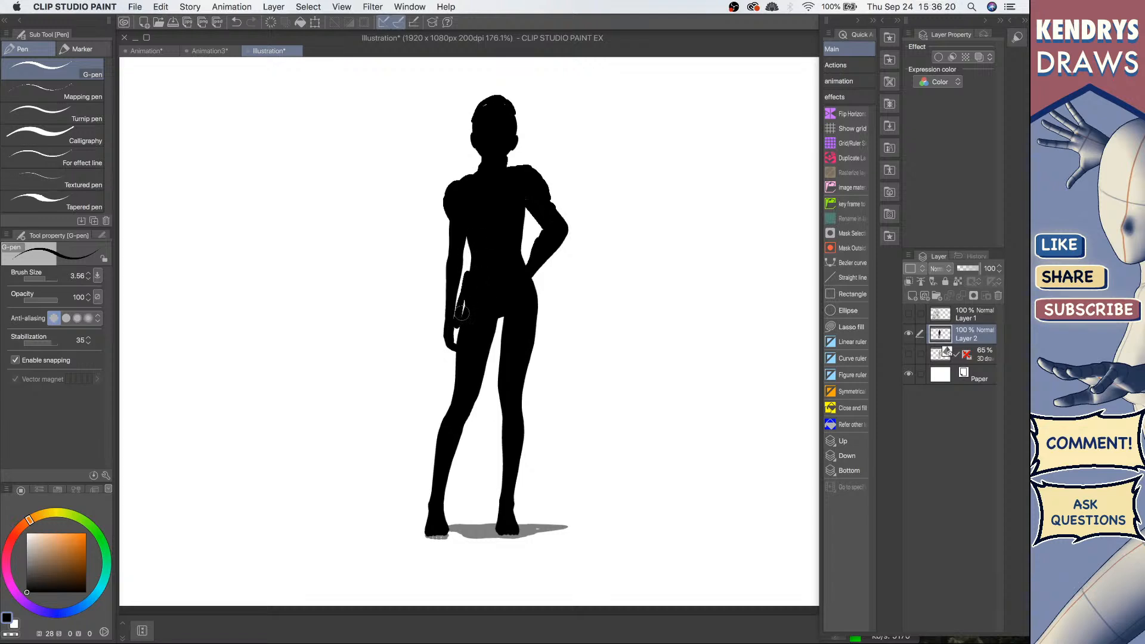
mouse_move(526, 251)
left_mouse_down()
mouse_move(551, 305)
mouse_move(520, 250)
mouse_move(540, 284)
mouse_move(520, 248)
mouse_move(526, 206)
left_mouse_up()
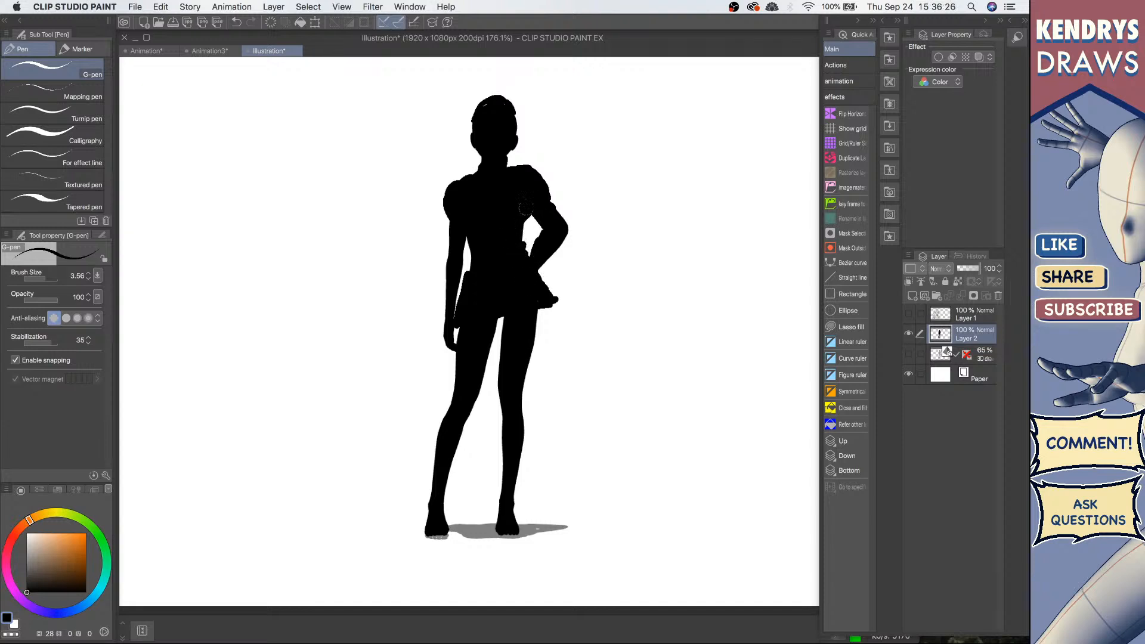
scroll(544, 328, "down", 2)
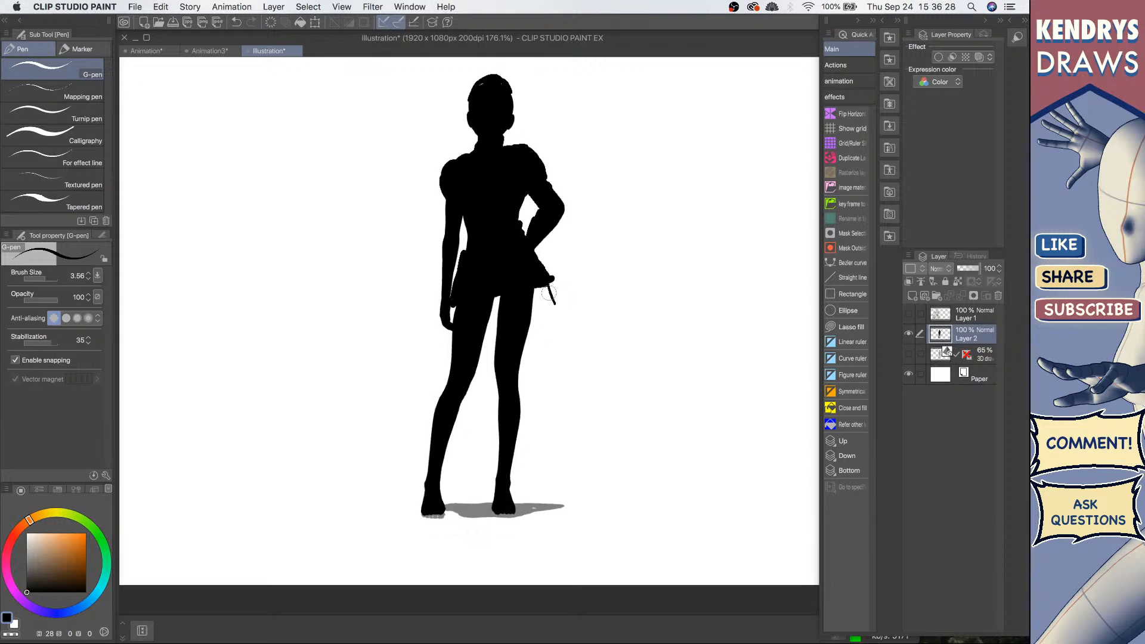
mouse_move(550, 291)
left_mouse_down()
mouse_move(554, 321)
mouse_move(526, 327)
mouse_move(498, 290)
mouse_move(502, 307)
mouse_move(539, 306)
left_mouse_up()
key("[")
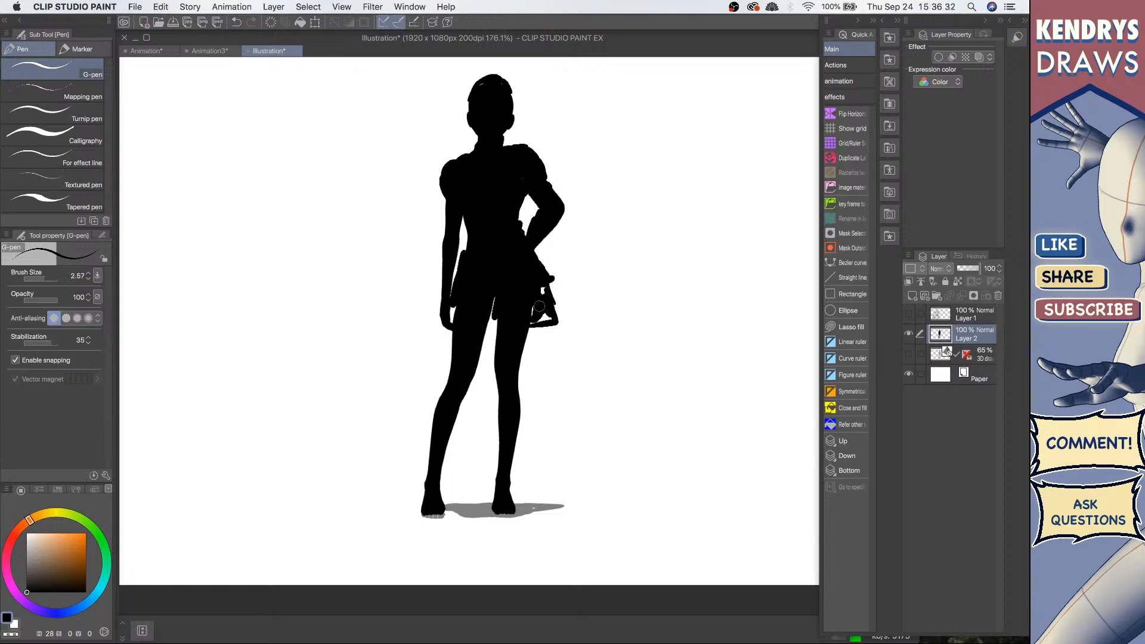
Step: Use Lasso fill to add skirt details and tall boots to the silhouette
key("u")
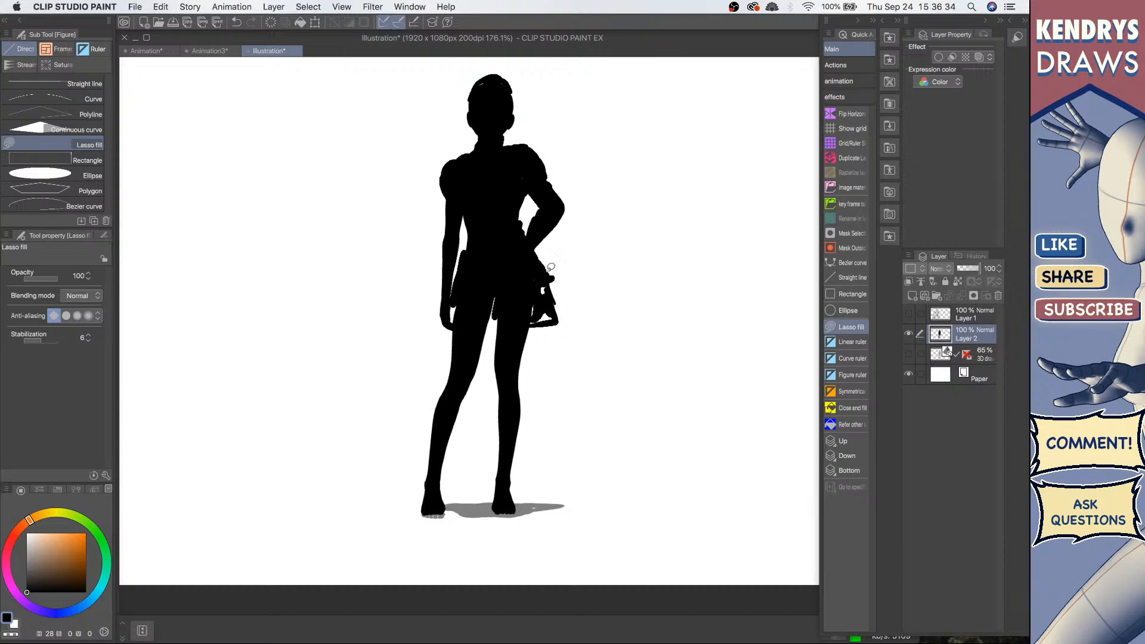
mouse_move(551, 267)
left_mouse_down()
mouse_move(557, 321)
mouse_move(508, 318)
mouse_move(539, 292)
left_mouse_up()
mouse_move(462, 255)
left_mouse_down()
mouse_move(440, 322)
mouse_move(474, 324)
mouse_move(498, 306)
mouse_move(493, 344)
mouse_move(528, 350)
mouse_move(515, 359)
mouse_move(527, 315)
mouse_move(469, 354)
mouse_move(490, 331)
mouse_move(462, 374)
mouse_move(462, 408)
mouse_move(488, 360)
mouse_move(523, 385)
mouse_move(523, 344)
mouse_move(524, 400)
mouse_move(529, 349)
left_mouse_up()
scroll(512, 304, "down", 2)
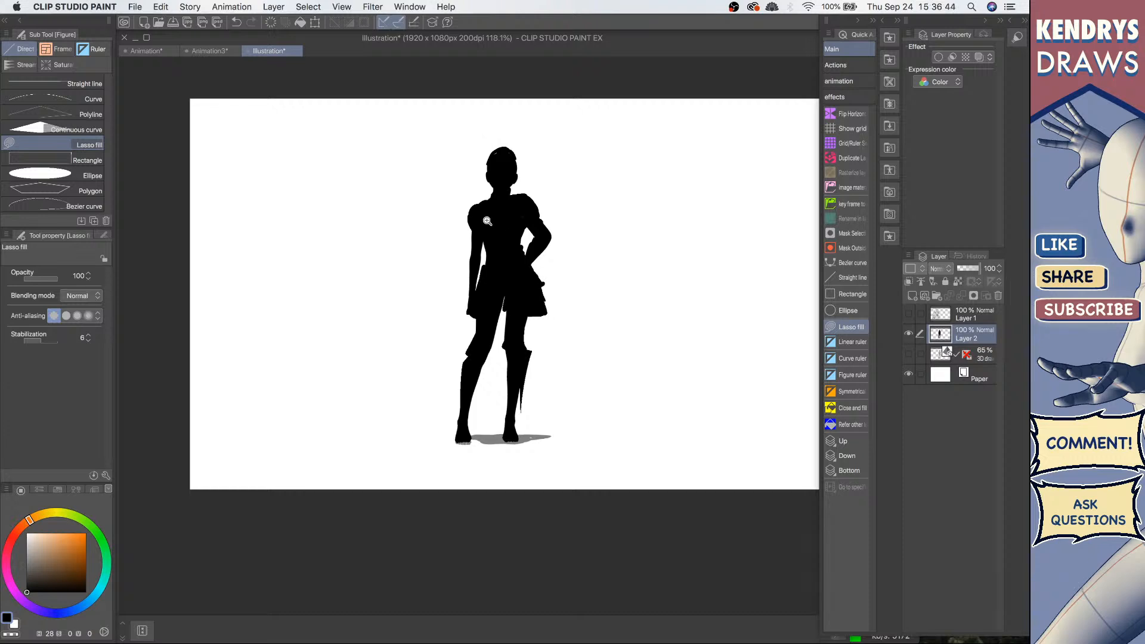
Step: Lasso fill a sleeve shape along the silhouette's left arm
scroll(486, 222, "up", 2)
scroll(471, 224, "up", 1)
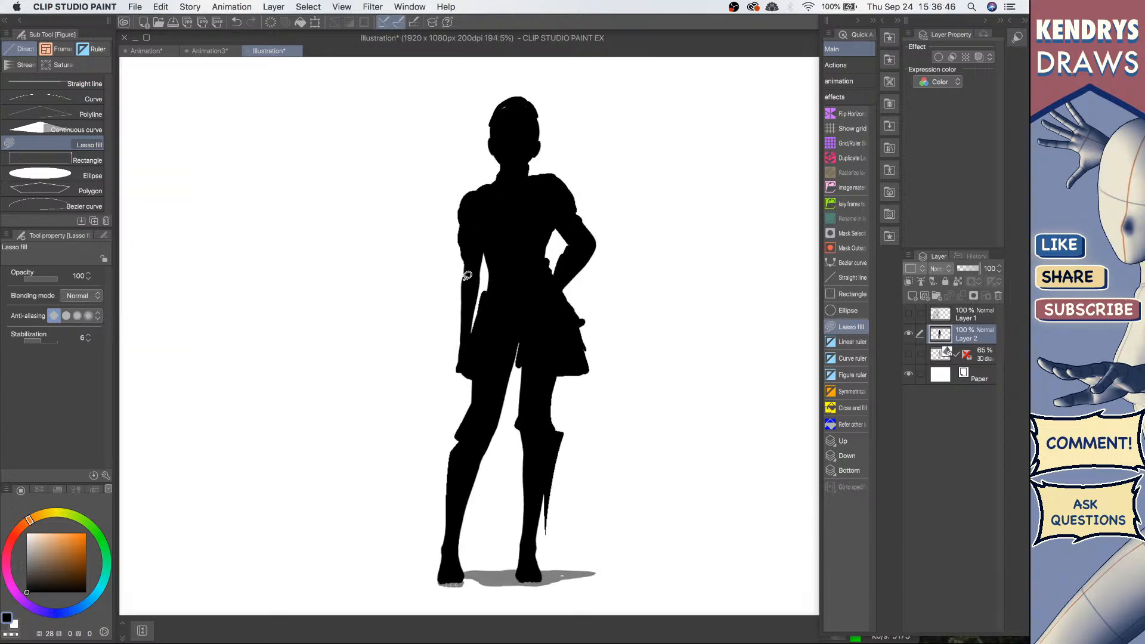
mouse_move(462, 254)
left_mouse_down()
mouse_move(456, 307)
mouse_move(472, 348)
left_mouse_up()
scroll(550, 206, "down", 2)
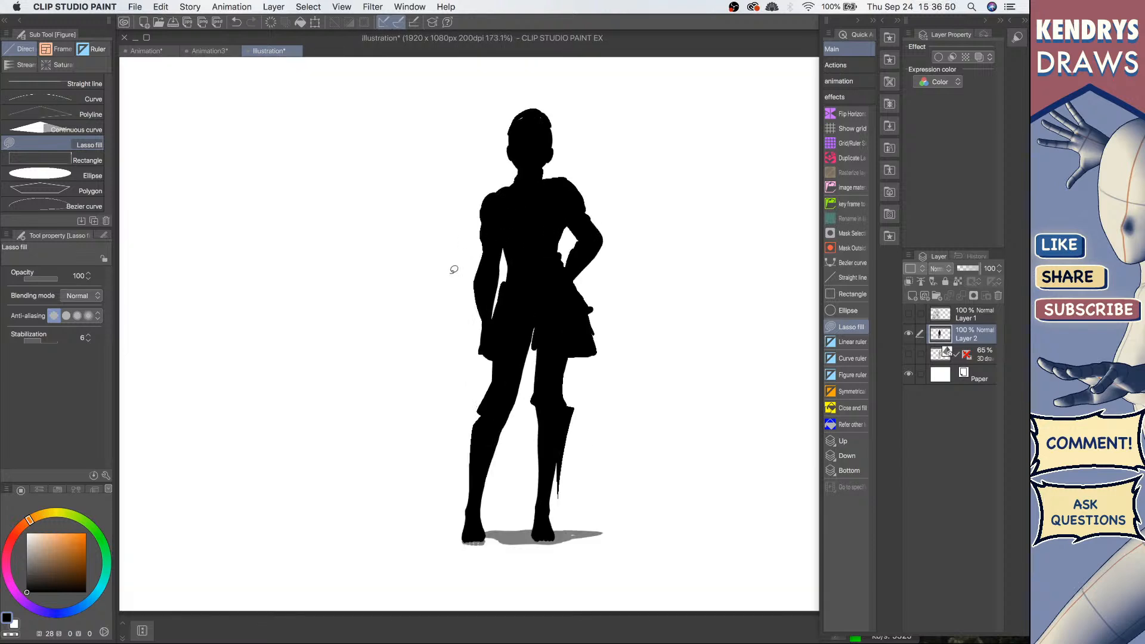
Step: Pick a gray colour and, on a new layer beneath the silhouette, lasso fill a flowing cape behind the shoulder
left_click_drag(35, 573, 9, 552)
left_click(978, 353)
left_click(912, 295)
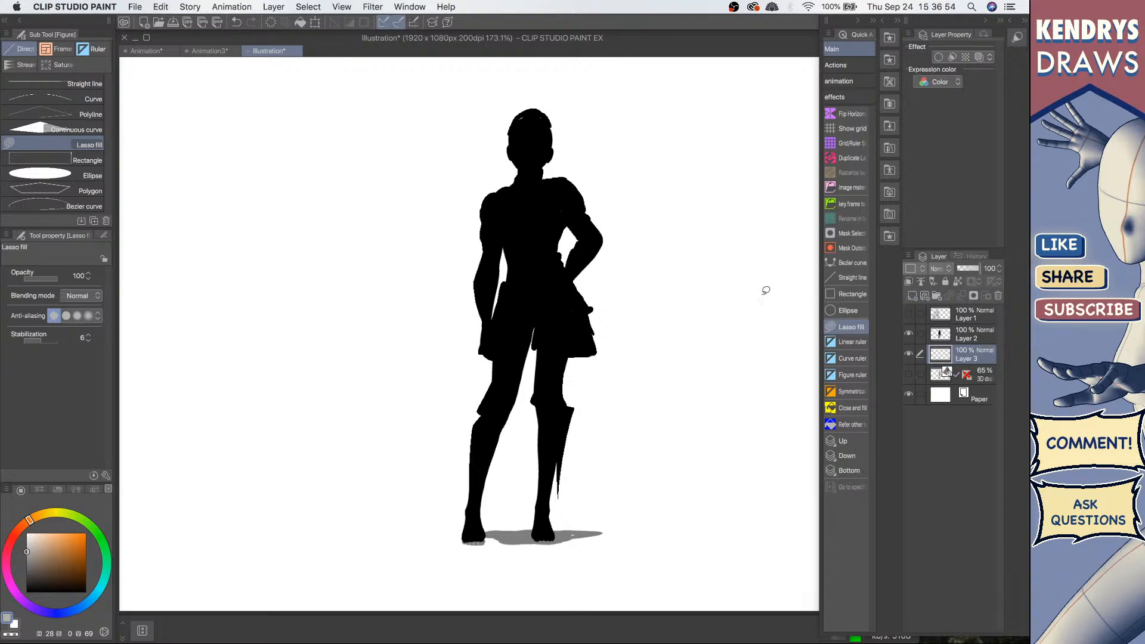
mouse_move(487, 212)
left_mouse_down()
mouse_move(381, 286)
mouse_move(469, 284)
mouse_move(560, 247)
mouse_move(579, 185)
mouse_move(560, 269)
mouse_move(461, 282)
mouse_move(453, 258)
left_mouse_up()
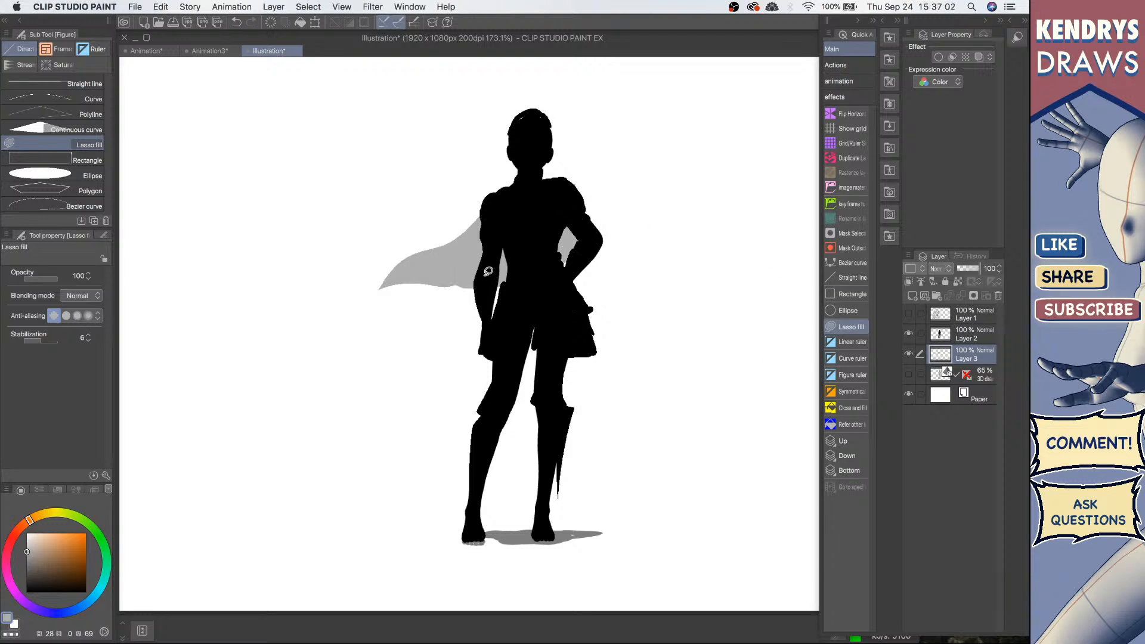
mouse_move(502, 250)
left_mouse_down()
mouse_move(467, 268)
mouse_move(504, 245)
left_mouse_up()
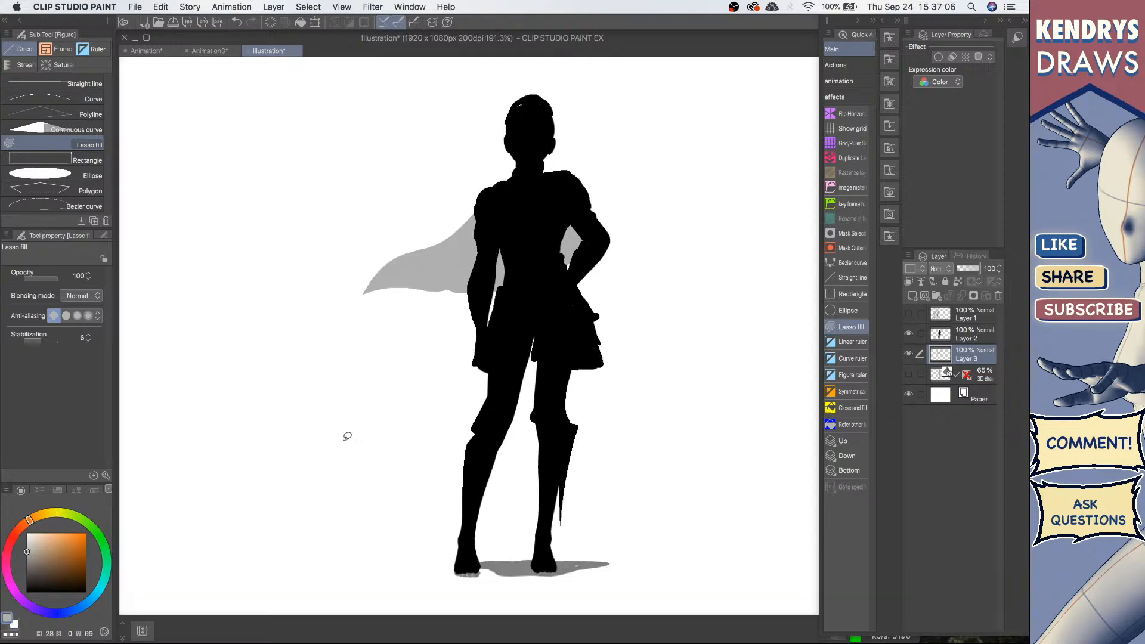
Step: Return to the silhouette layer and lasso fill horns and a trailing headband on the head
left_click(939, 337)
left_click(540, 235, "alt")
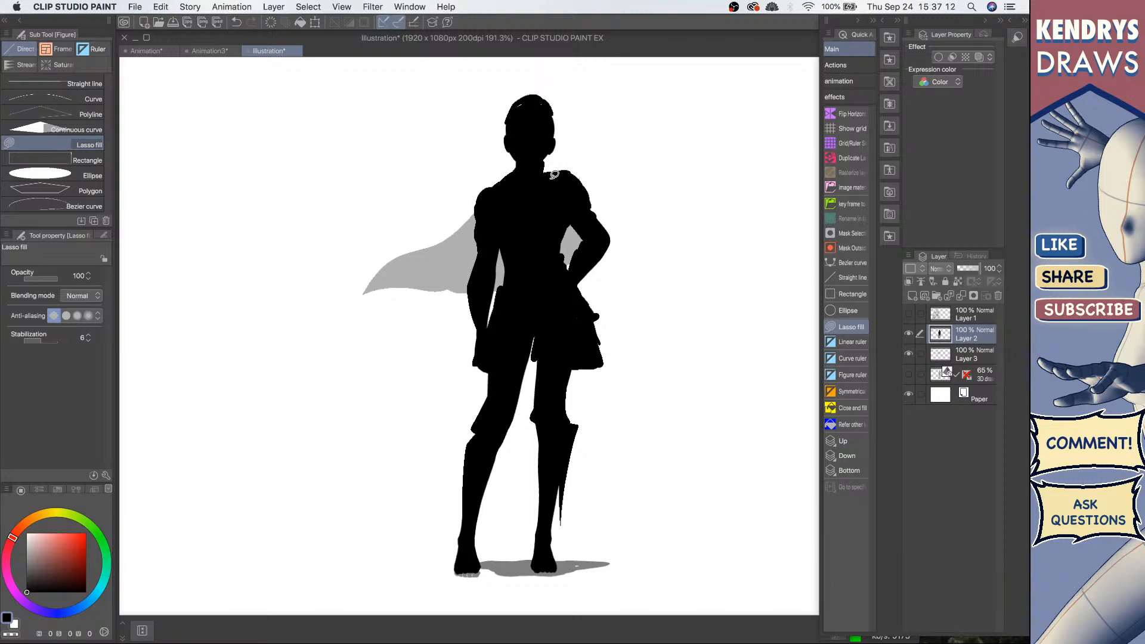
left_click_drag(562, 169, 567, 182)
scroll(574, 190, "down", 4)
left_click_drag(566, 263, 550, 245)
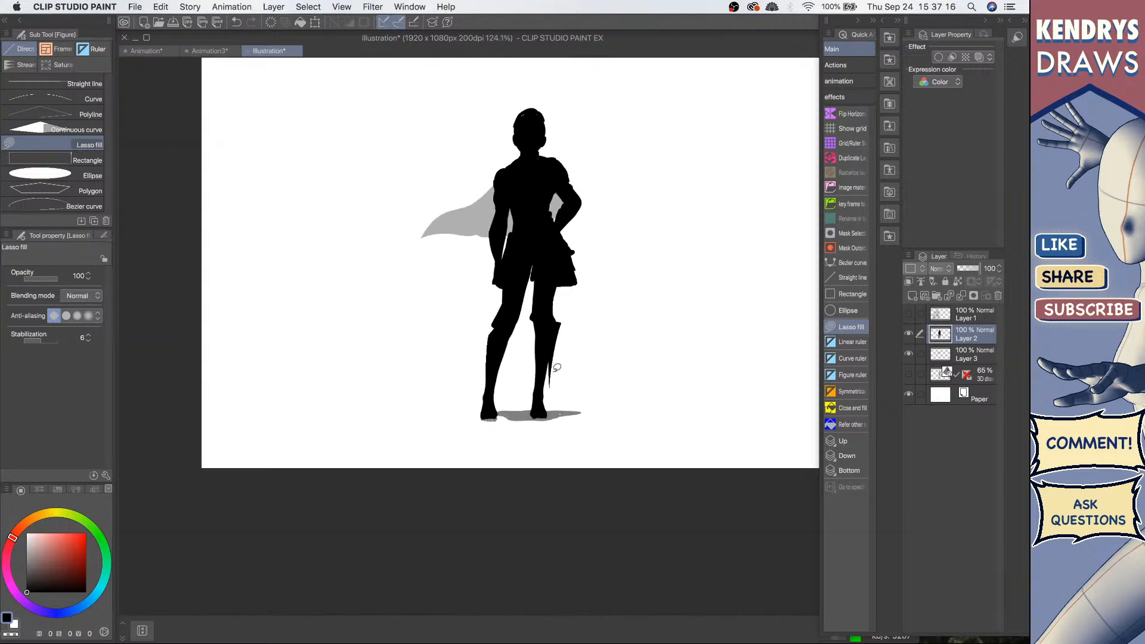
mouse_move(530, 95)
left_mouse_down()
mouse_move(558, 93)
mouse_move(517, 100)
mouse_move(524, 149)
mouse_move(533, 134)
mouse_move(422, 167)
mouse_move(506, 152)
left_mouse_up()
key("ctrl+z")
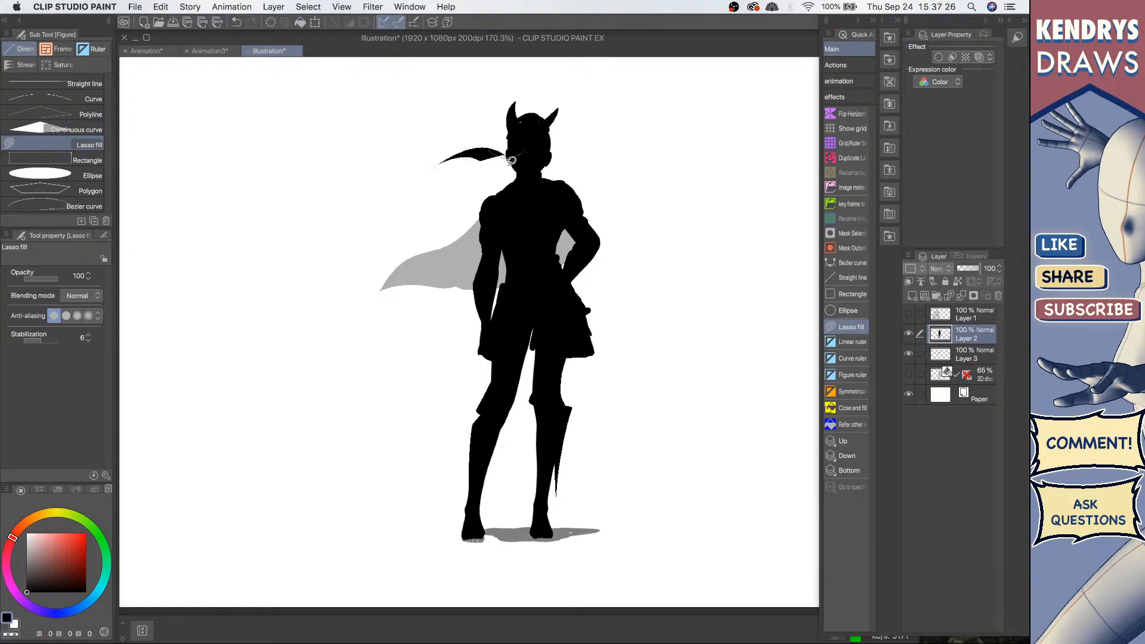
Step: Replace the headband with a long flowing ponytail lasso filled from the back of the head
key("super+z")
key("super+z")
key("super+y")
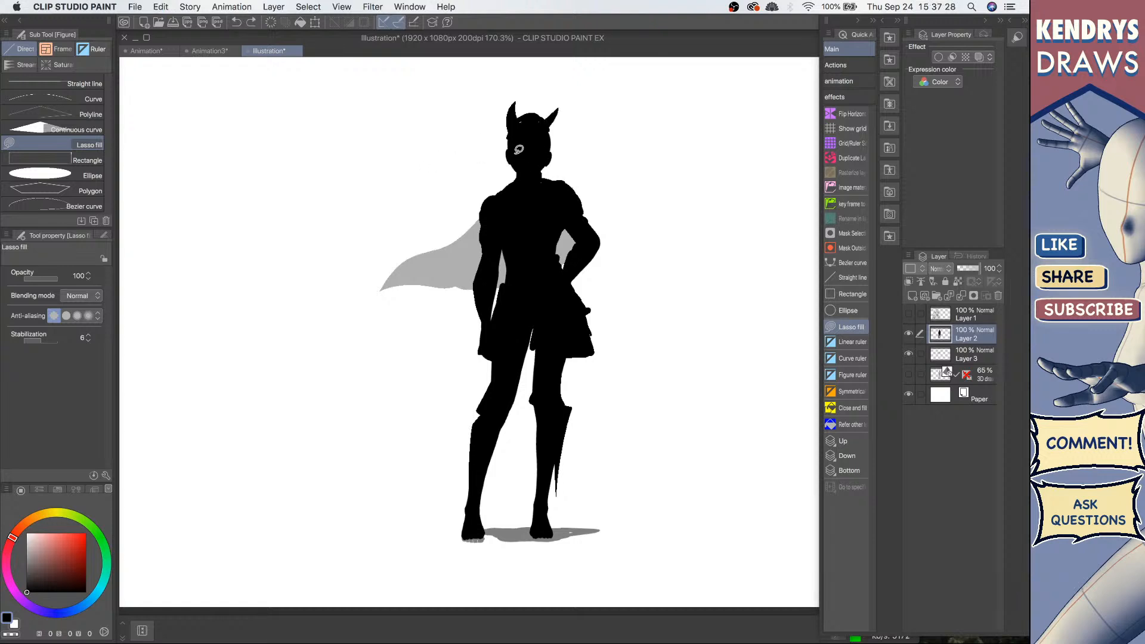
mouse_move(513, 153)
left_mouse_down()
mouse_move(464, 164)
mouse_move(522, 153)
mouse_move(475, 147)
mouse_move(451, 164)
mouse_move(520, 153)
mouse_move(502, 148)
mouse_move(518, 157)
mouse_move(504, 190)
mouse_move(548, 198)
mouse_move(524, 166)
left_mouse_up()
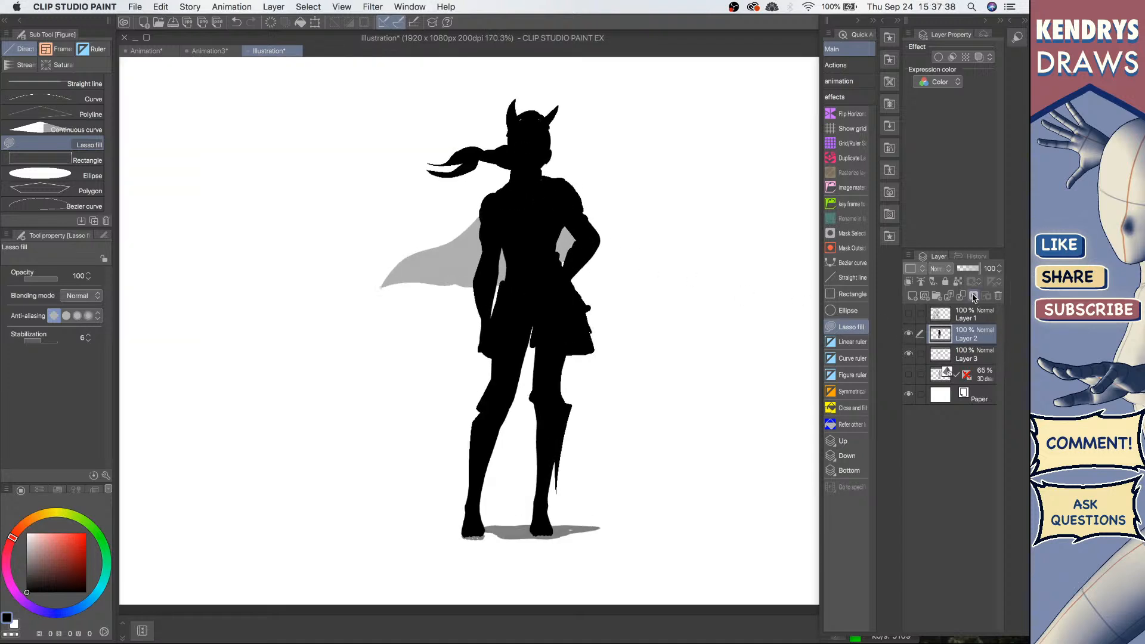
Step: Merge the silhouette down onto the cape layer, set it to 54% opacity, and show the 3D figure beneath
left_click(969, 268)
left_click_drag(969, 270, 1020, 274)
key("super+e")
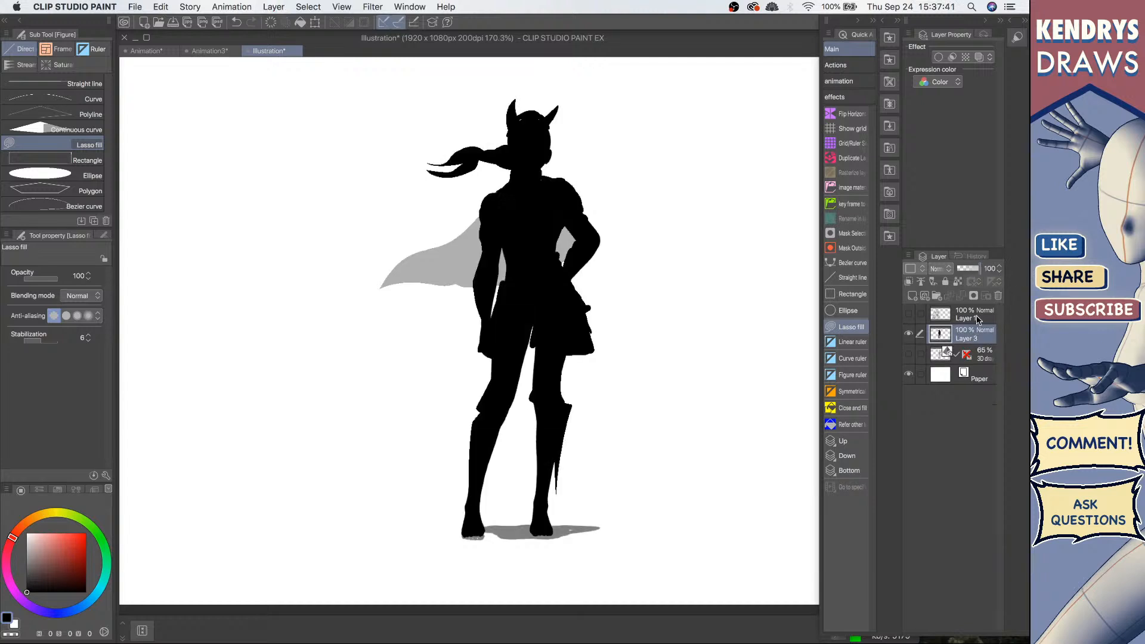
left_click(970, 270)
left_click(908, 354)
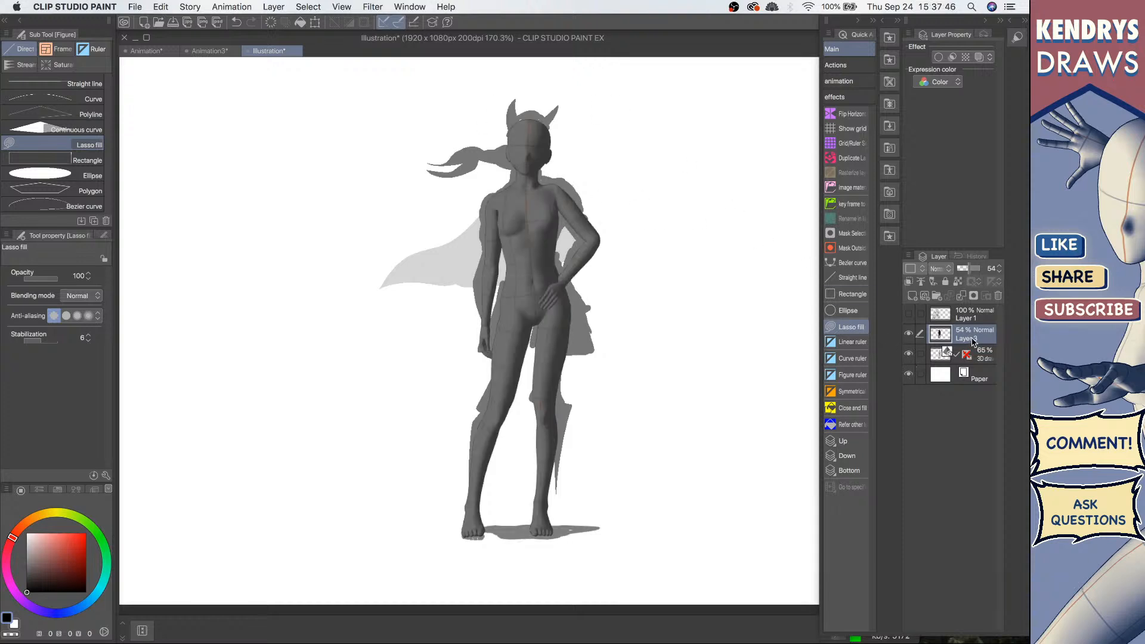
Step: On a new layer, sketch a white visor line across the figure's face with the Lighter pencil
left_click_drag(495, 136, 551, 119, "super")
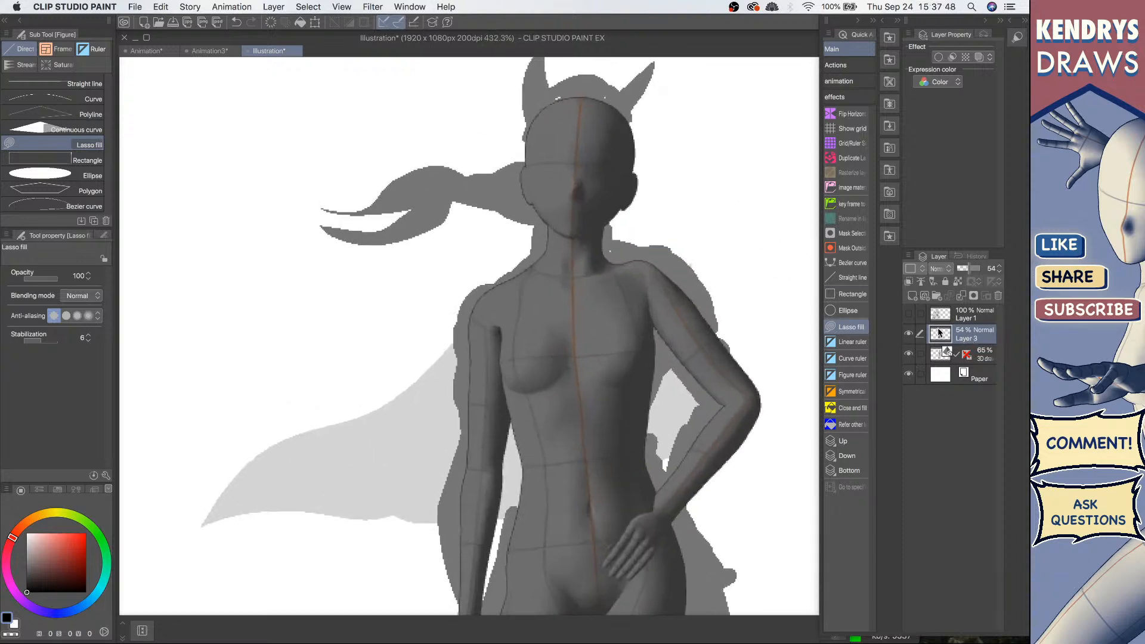
key("p")
left_click(912, 296)
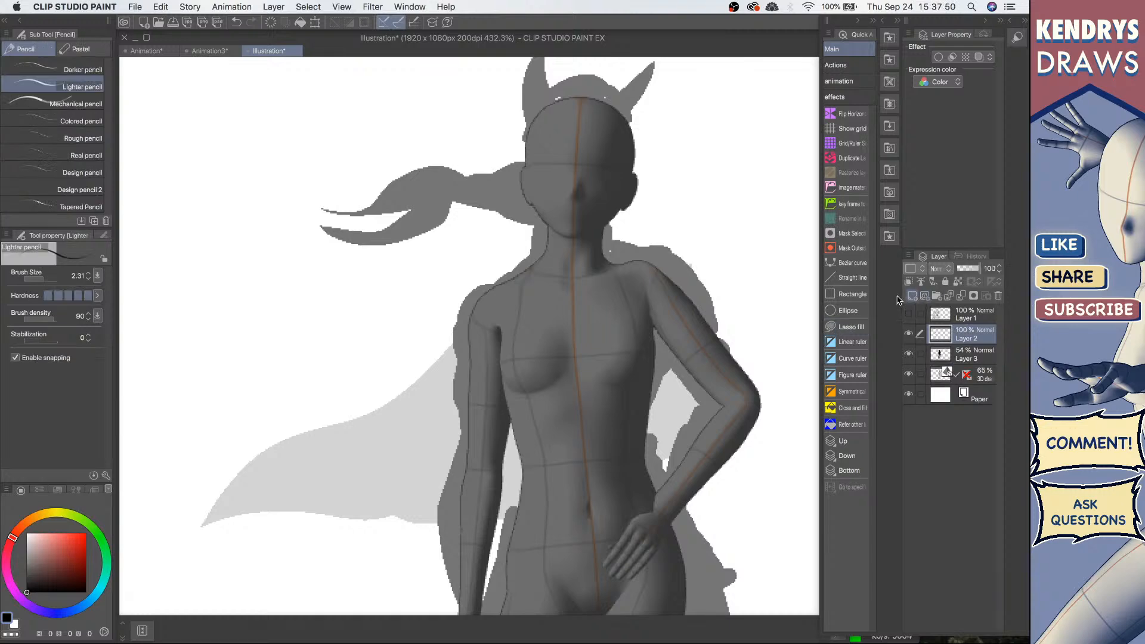
left_click_drag(45, 538, 19, 481)
left_click_drag(540, 170, 623, 158, "ctrl+alt")
left_click_drag(548, 167, 528, 145)
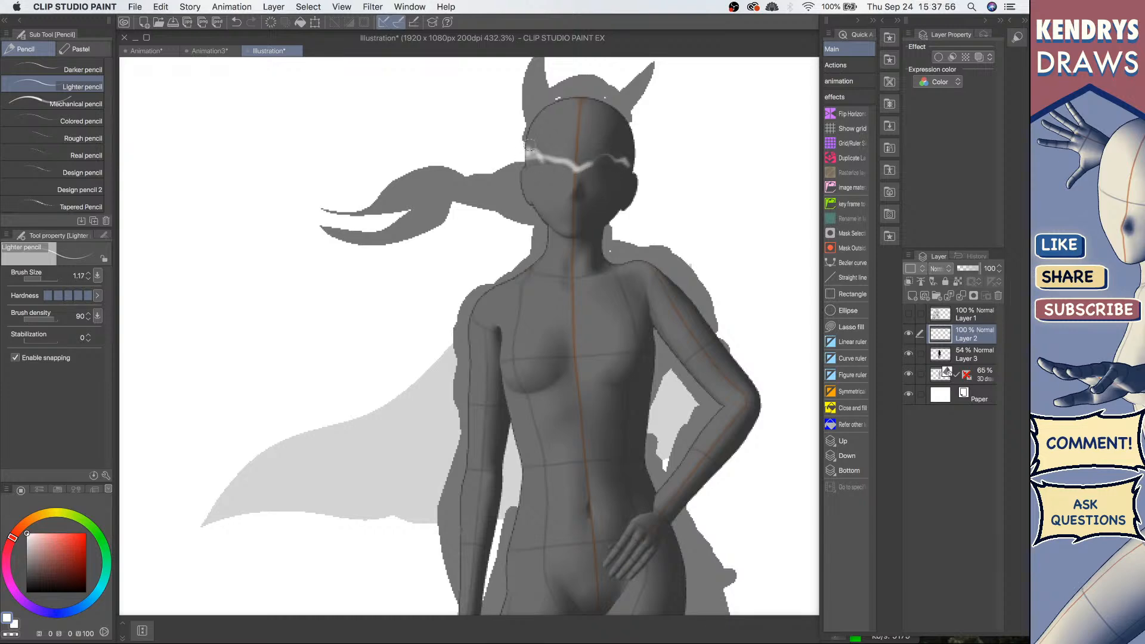
Step: Undo the extra white face strokes and swap the drawing colour to black
mouse_move(569, 193)
left_mouse_down()
mouse_move(590, 189)
mouse_move(543, 226)
mouse_move(574, 237)
left_mouse_up()
left_click_drag(618, 191, 592, 239)
left_click_drag(546, 210, 582, 242)
mouse_move(601, 226)
left_mouse_down()
mouse_move(590, 241)
mouse_move(619, 250)
left_mouse_up()
scroll(586, 237, "down", 2)
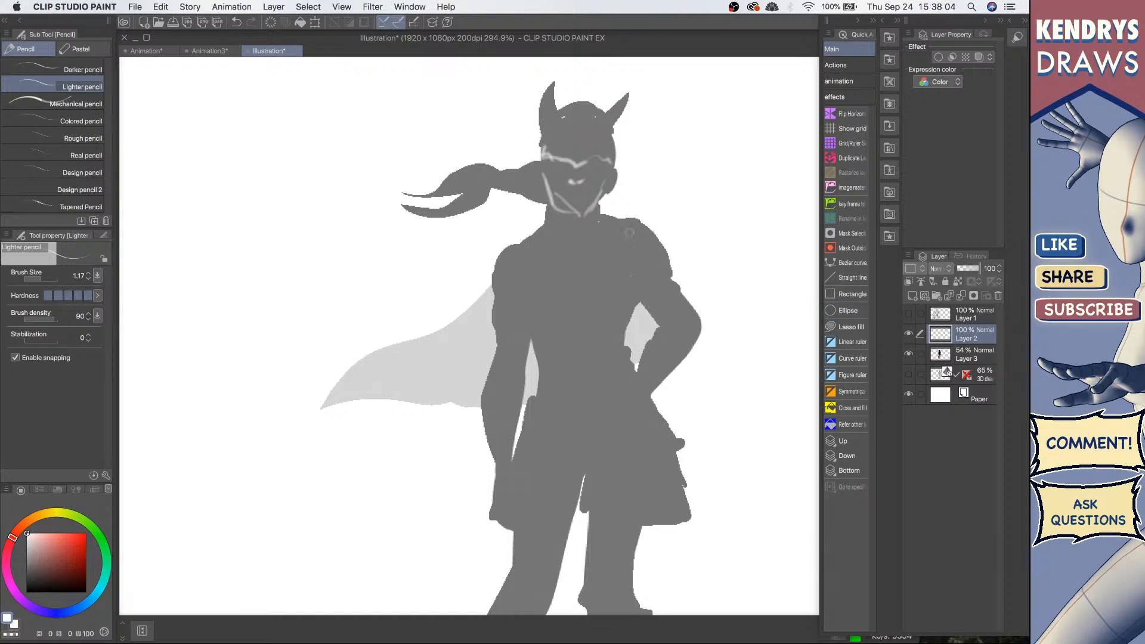
key("x")
key("super+z")
key("super+z")
key("super+z")
key("super+z")
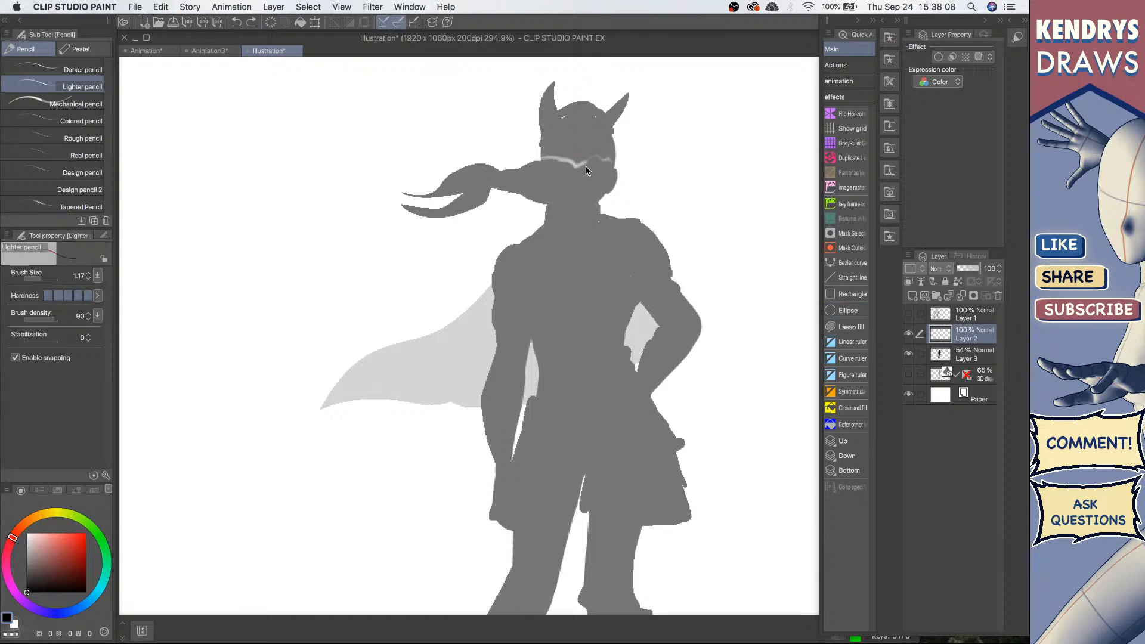
Step: Sketch a visor outline over the face and collar lines around the neck in black
mouse_move(541, 156)
left_mouse_down()
mouse_move(614, 161)
mouse_move(543, 171)
mouse_move(601, 185)
mouse_move(554, 205)
mouse_move(592, 209)
mouse_move(558, 201)
left_mouse_up()
mouse_move(546, 185)
left_mouse_down()
mouse_move(570, 206)
mouse_move(577, 195)
left_mouse_up()
mouse_move(541, 177)
left_mouse_down()
mouse_move(539, 204)
mouse_move(588, 196)
left_mouse_up()
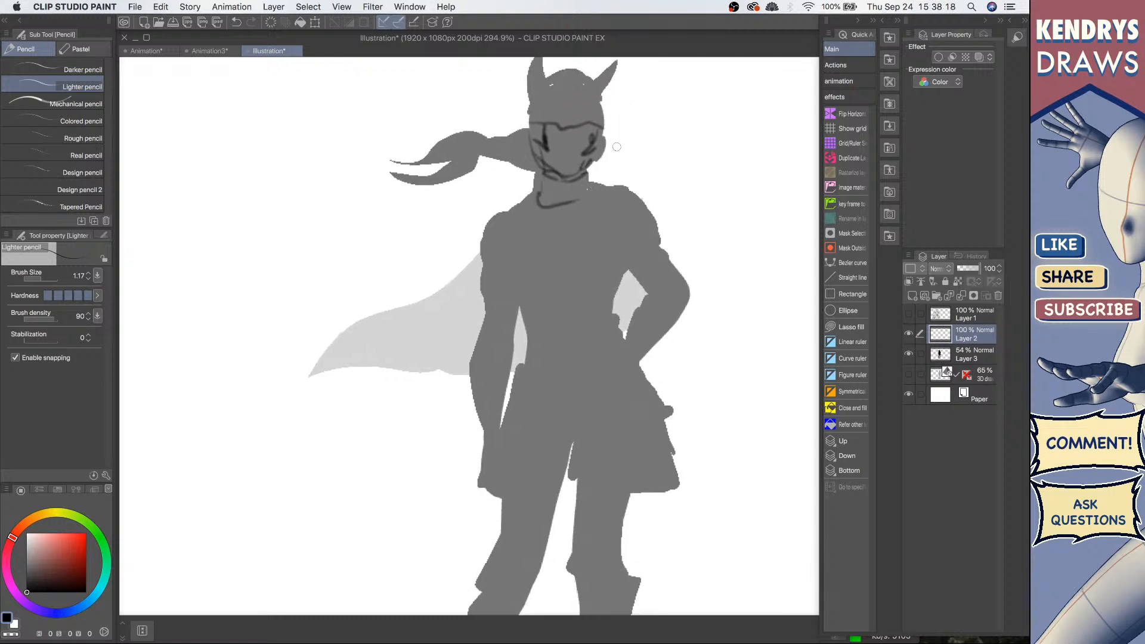
left_click_drag(556, 199, 578, 196)
left_click_drag(501, 210, 582, 197)
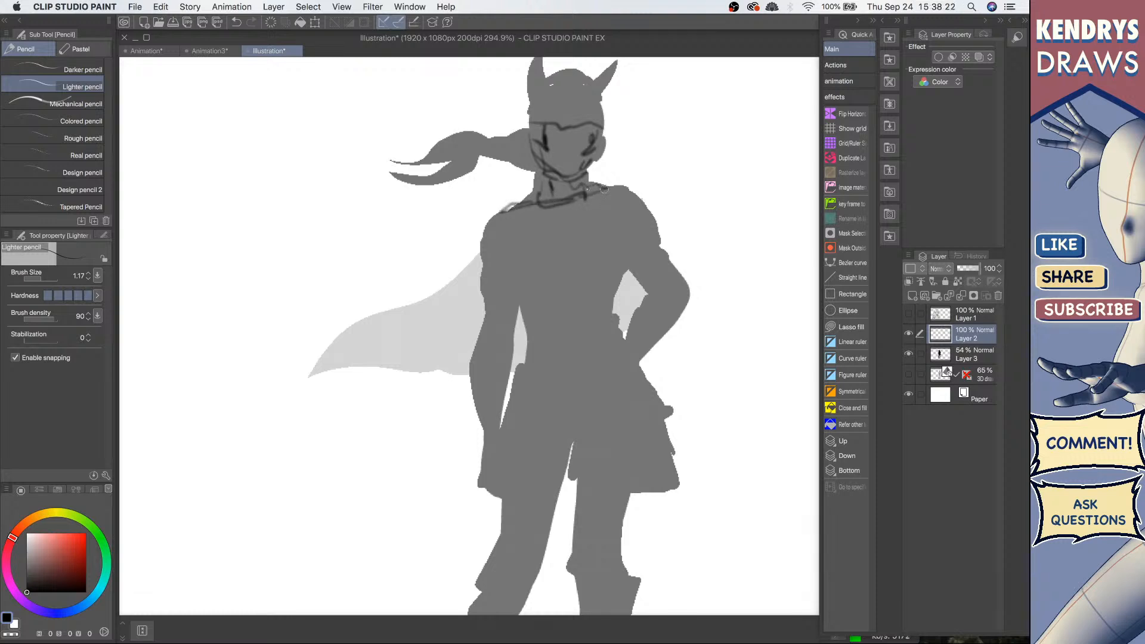
Step: Sketch shoulder armor and chest plate lines across the torso and upper arm
mouse_move(633, 223)
left_mouse_down()
mouse_move(594, 203)
mouse_move(607, 225)
mouse_move(644, 221)
mouse_move(656, 237)
mouse_move(593, 211)
left_mouse_up()
mouse_move(509, 202)
left_mouse_down()
mouse_move(504, 240)
mouse_move(575, 235)
mouse_move(596, 200)
mouse_move(565, 187)
mouse_move(517, 213)
left_mouse_up()
mouse_move(505, 191)
left_mouse_down()
mouse_move(490, 218)
mouse_move(518, 276)
left_mouse_up()
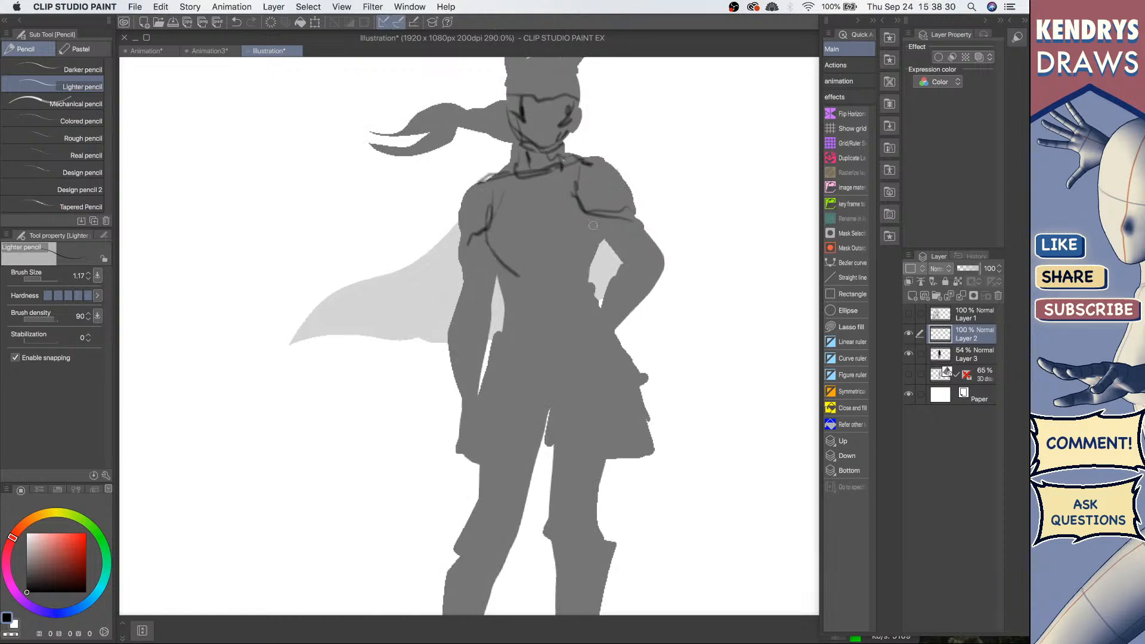
mouse_move(595, 222)
left_mouse_down()
mouse_move(583, 273)
mouse_move(519, 296)
mouse_move(542, 275)
left_mouse_up()
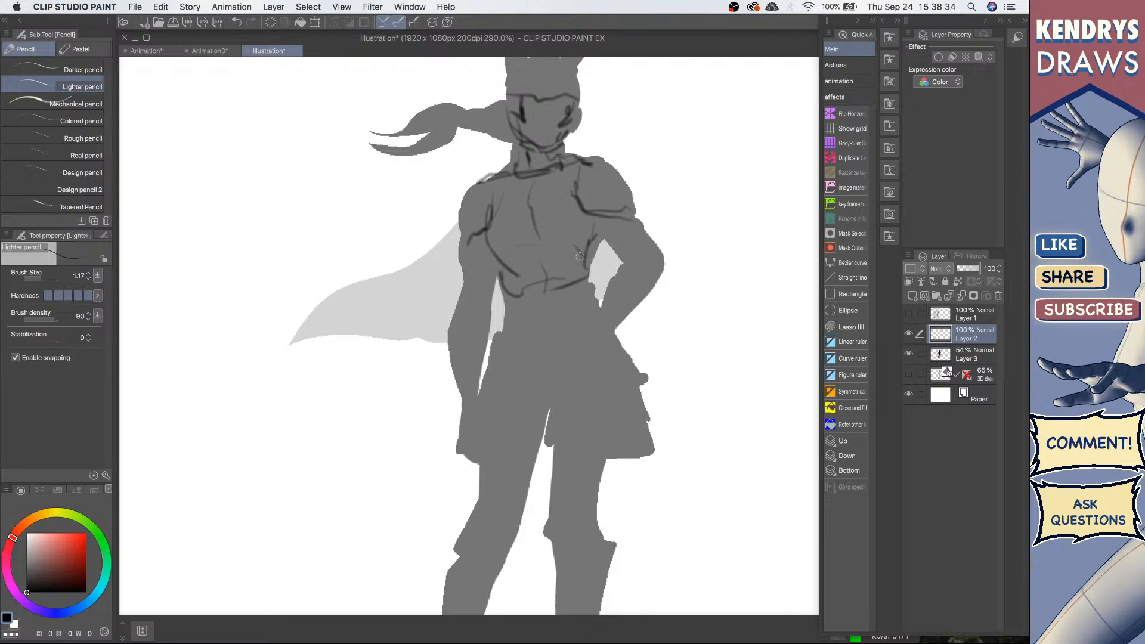
left_click_drag(575, 281, 536, 292)
left_click_drag(608, 241, 621, 267)
mouse_move(638, 218)
left_mouse_down()
mouse_move(657, 243)
mouse_move(622, 267)
left_mouse_up()
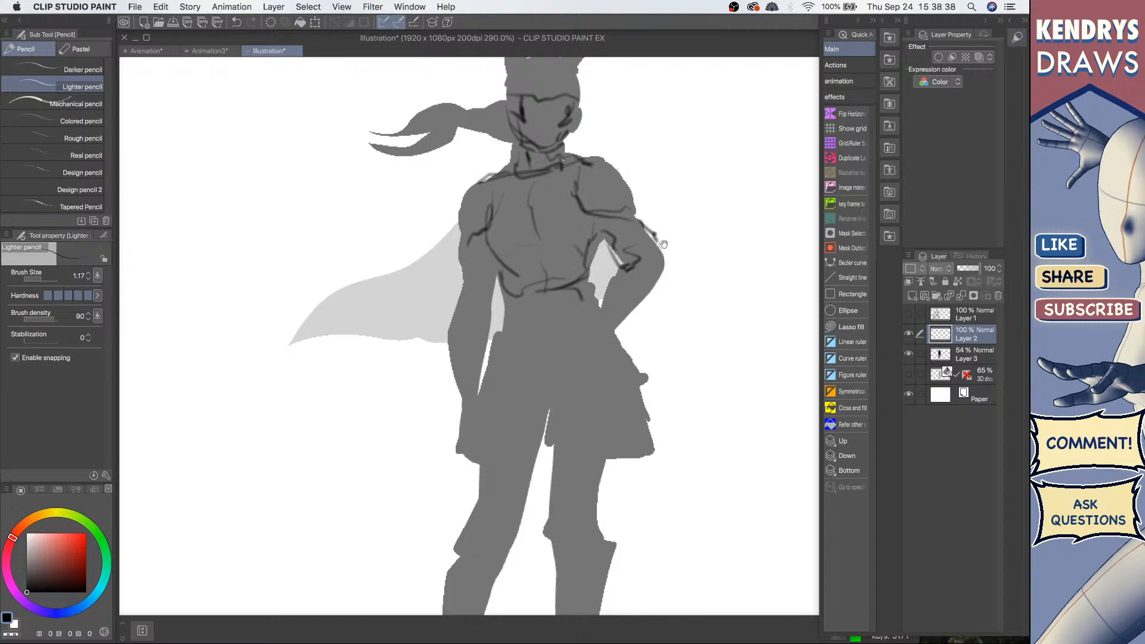
left_click_drag(685, 283, 681, 260)
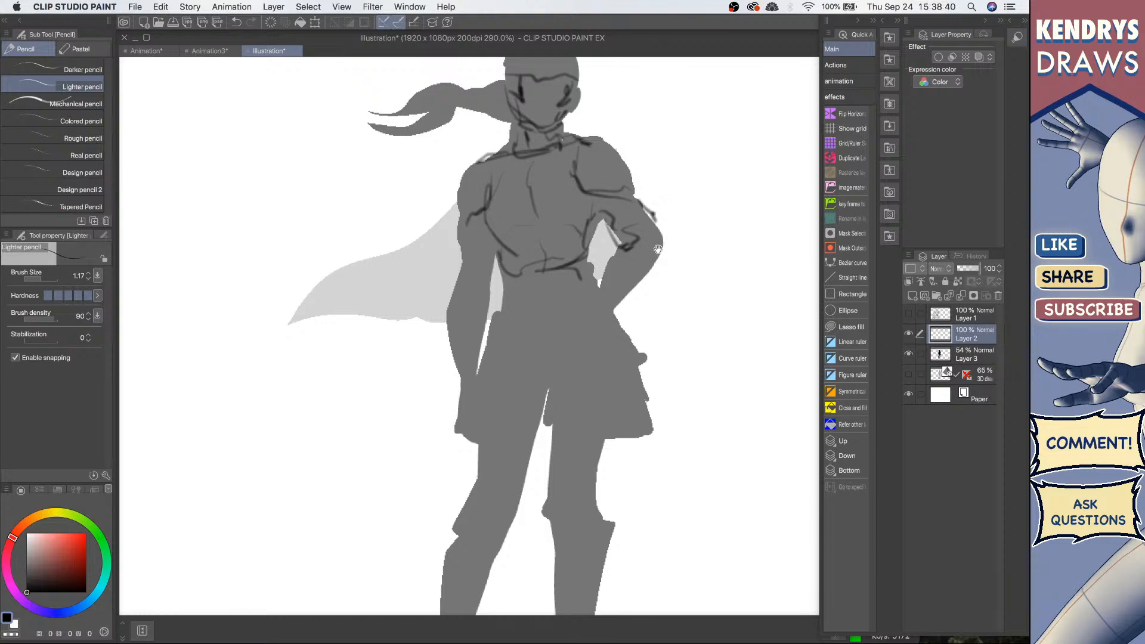
Step: Sketch armguard lines on the bent arm and an outline along the cape's upper edge
scroll(657, 249, "down", 3)
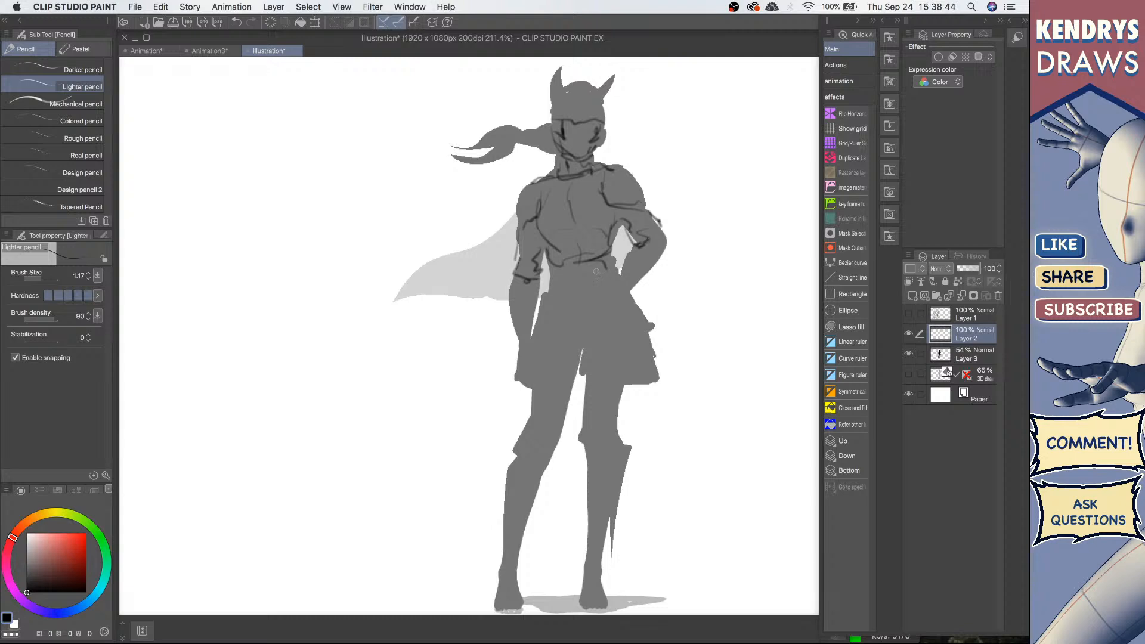
left_click_drag(555, 285, 618, 273)
scroll(621, 270, "down", 3)
scroll(648, 250, "up", 3)
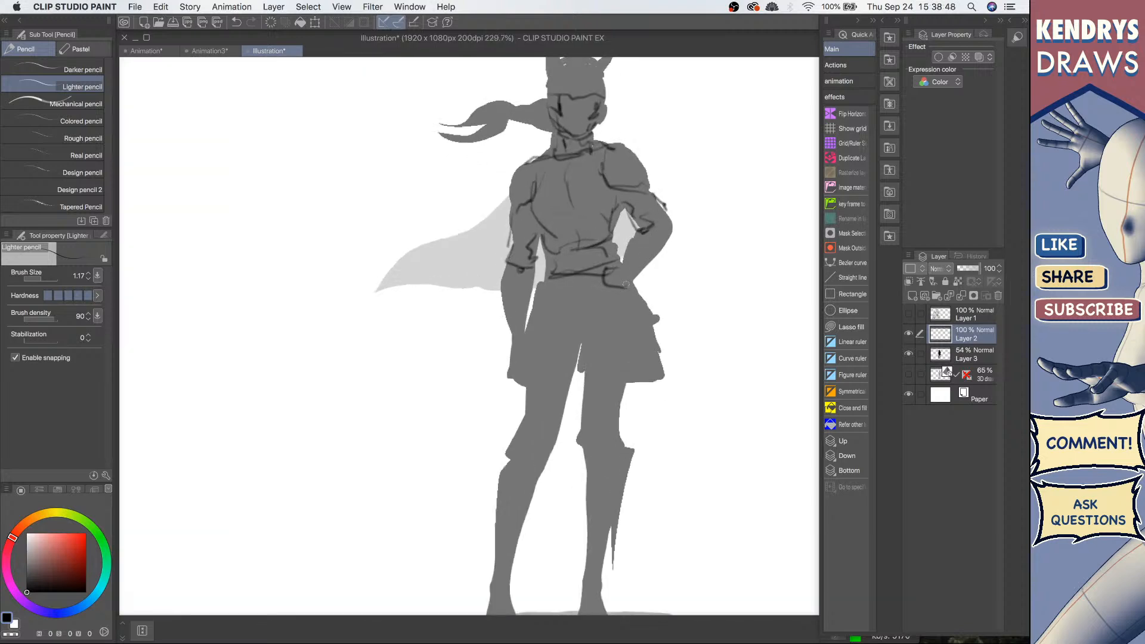
key("super+z")
mouse_move(625, 263)
left_mouse_down()
mouse_move(610, 289)
mouse_move(629, 292)
left_mouse_up()
mouse_move(633, 241)
left_mouse_down()
mouse_move(620, 262)
mouse_move(634, 276)
left_mouse_up()
mouse_move(513, 198)
left_mouse_down()
mouse_move(471, 236)
mouse_move(350, 294)
left_mouse_up()
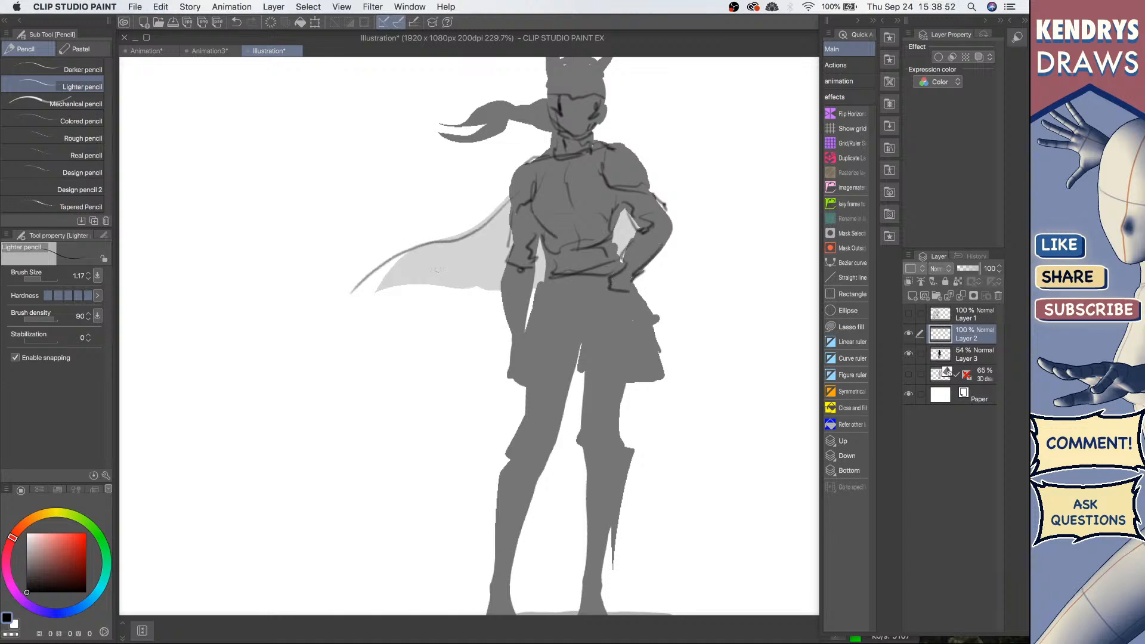
Step: Sketch a second cape edge line, a belt, and layered skirt panels over the hips
left_click_drag(476, 241, 424, 271)
mouse_move(573, 308)
left_mouse_down()
mouse_move(553, 247)
mouse_move(519, 275)
left_mouse_up()
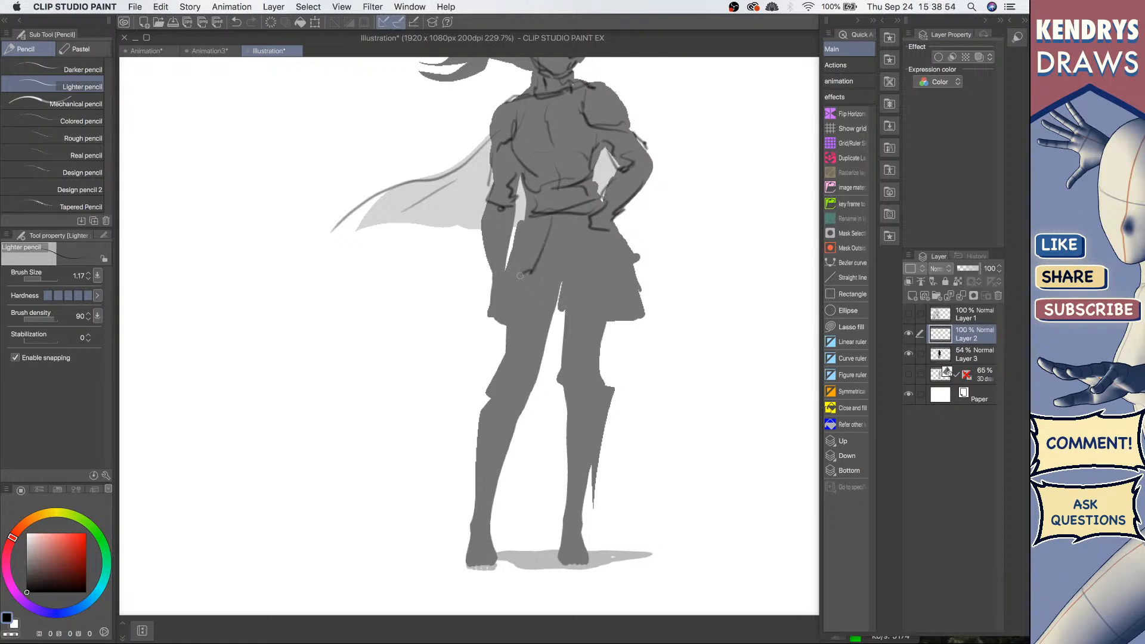
left_click_drag(578, 228, 616, 307)
left_click_drag(634, 247, 638, 282)
mouse_move(585, 239)
left_mouse_down()
mouse_move(620, 255)
mouse_move(641, 314)
left_mouse_up()
left_click_drag(538, 250, 500, 307)
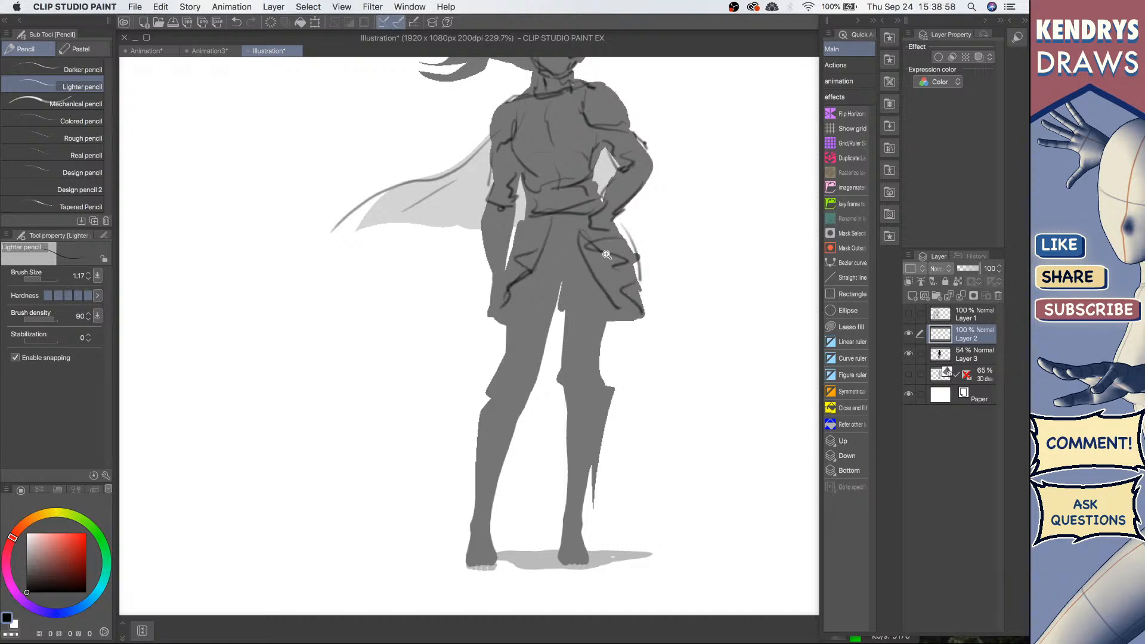
Step: Add more skirt panel strokes and a knee guard outline on the right leg
scroll(606, 255, "down", 3)
left_click_drag(566, 259, 594, 261)
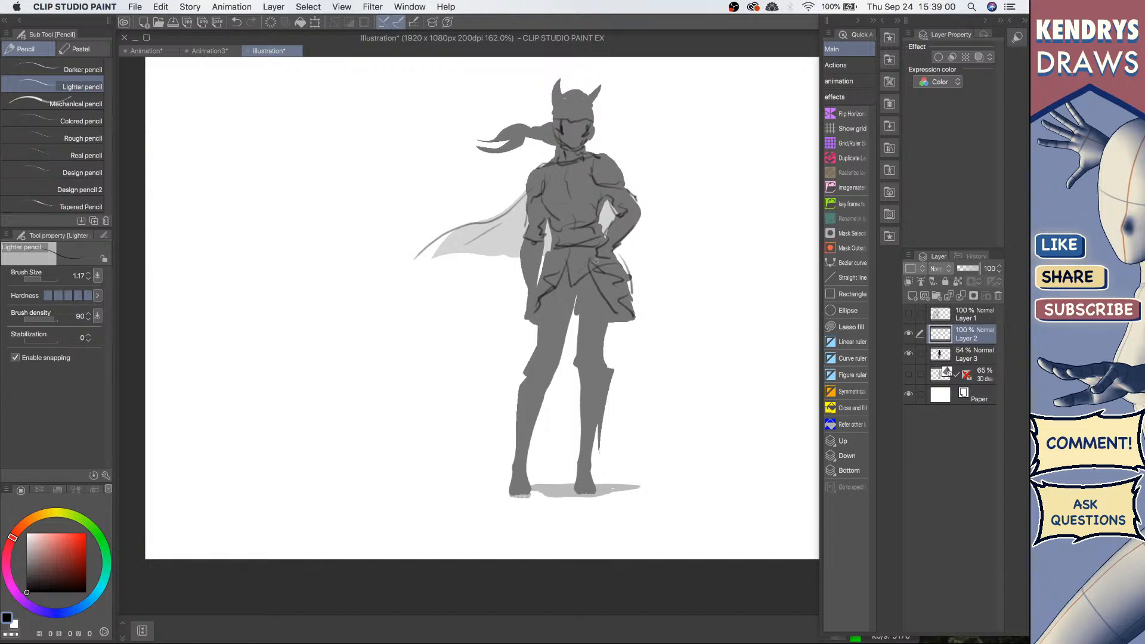
left_click_drag(545, 303, 567, 293)
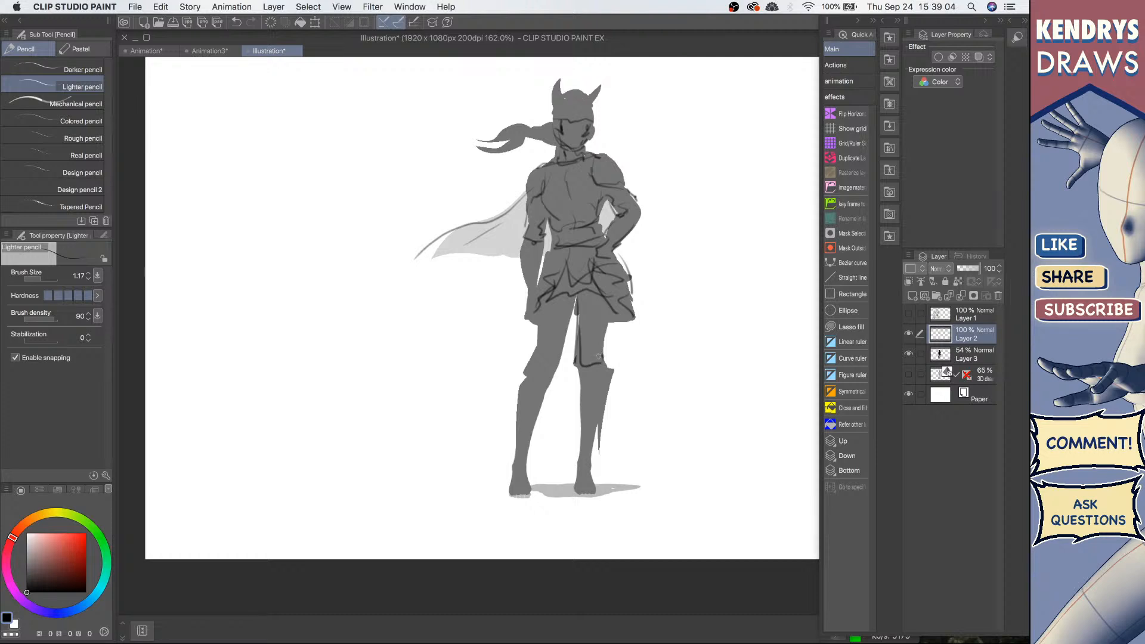
left_click_drag(598, 356, 605, 351)
left_click_drag(535, 322, 555, 360)
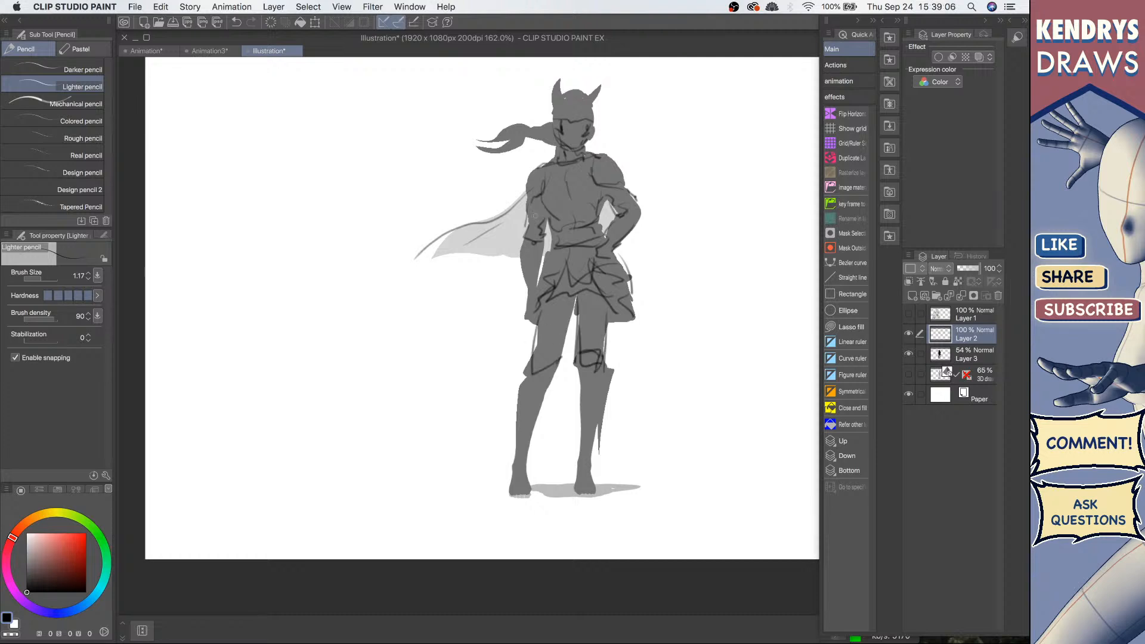
Step: Refine small line details on the face, arm, neck, and knee guards
left_click_drag(569, 117, 594, 95)
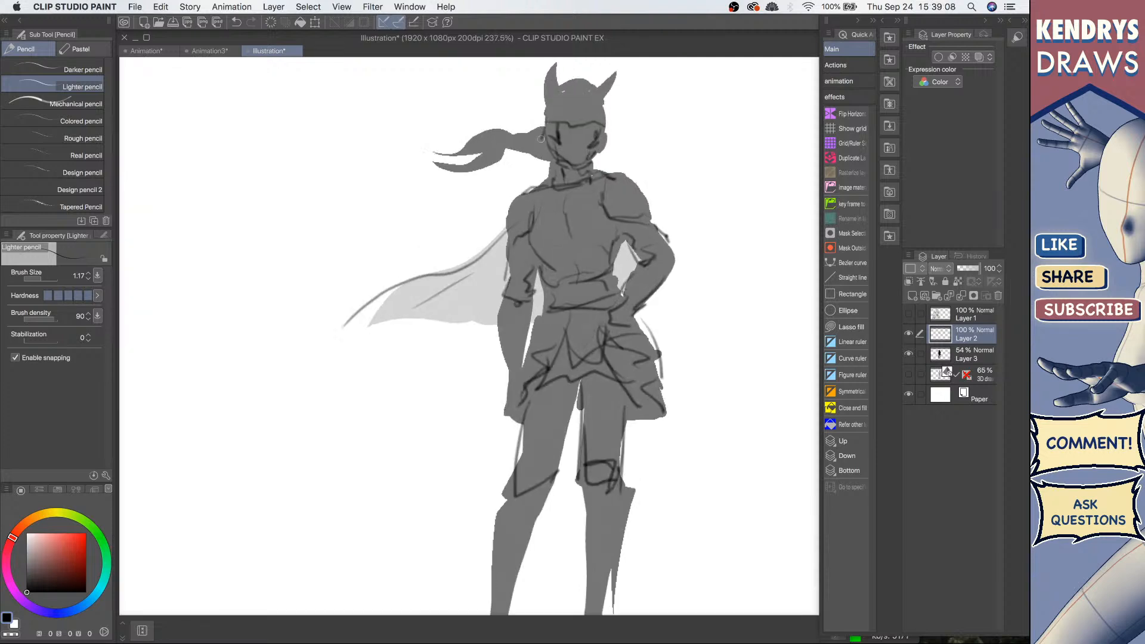
mouse_move(543, 139)
left_mouse_down()
mouse_move(485, 134)
mouse_move(442, 150)
mouse_move(539, 140)
left_mouse_up()
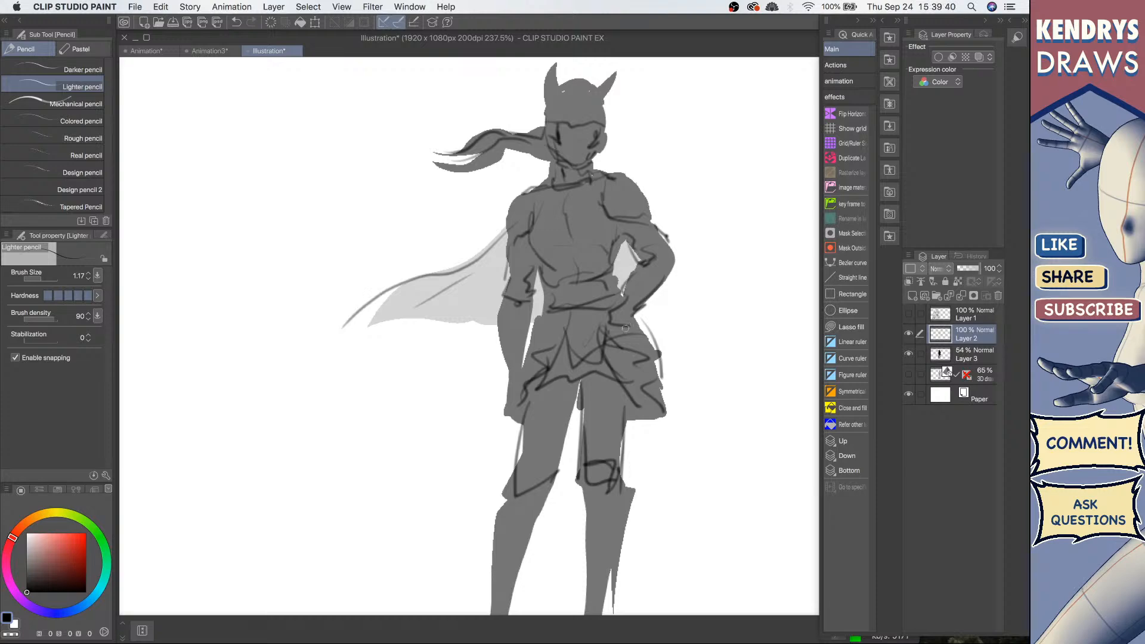
scroll(581, 220, "down", 4)
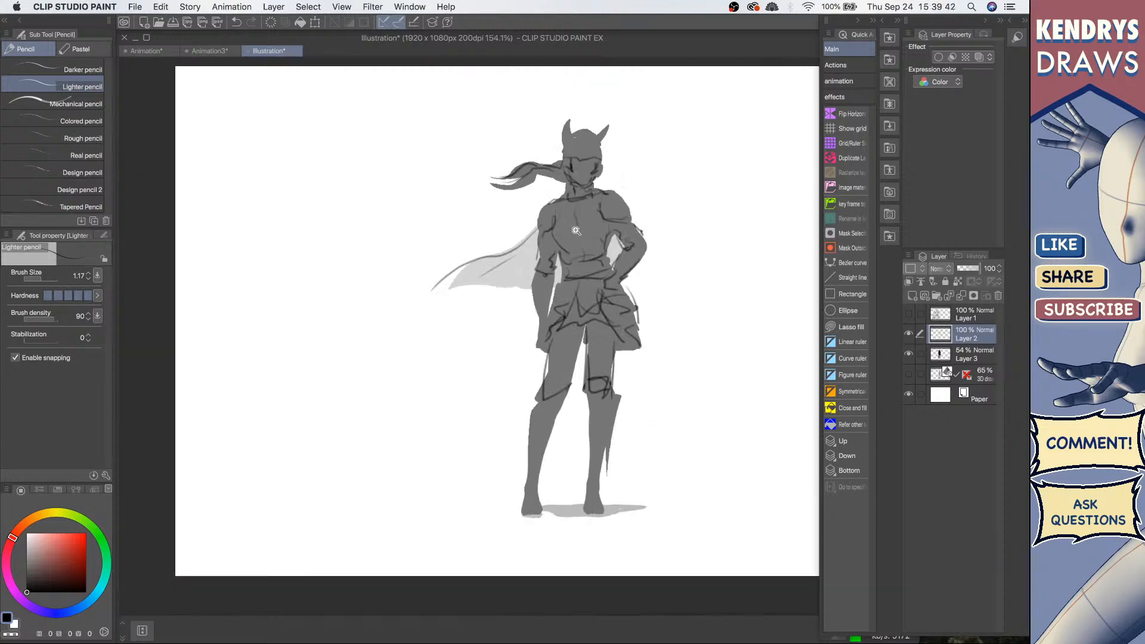
scroll(603, 227, "up", 6)
mouse_move(613, 230)
left_mouse_down()
mouse_move(602, 240)
mouse_move(614, 260)
left_mouse_up()
mouse_move(493, 272)
left_mouse_down()
mouse_move(487, 257)
mouse_move(495, 271)
left_mouse_up()
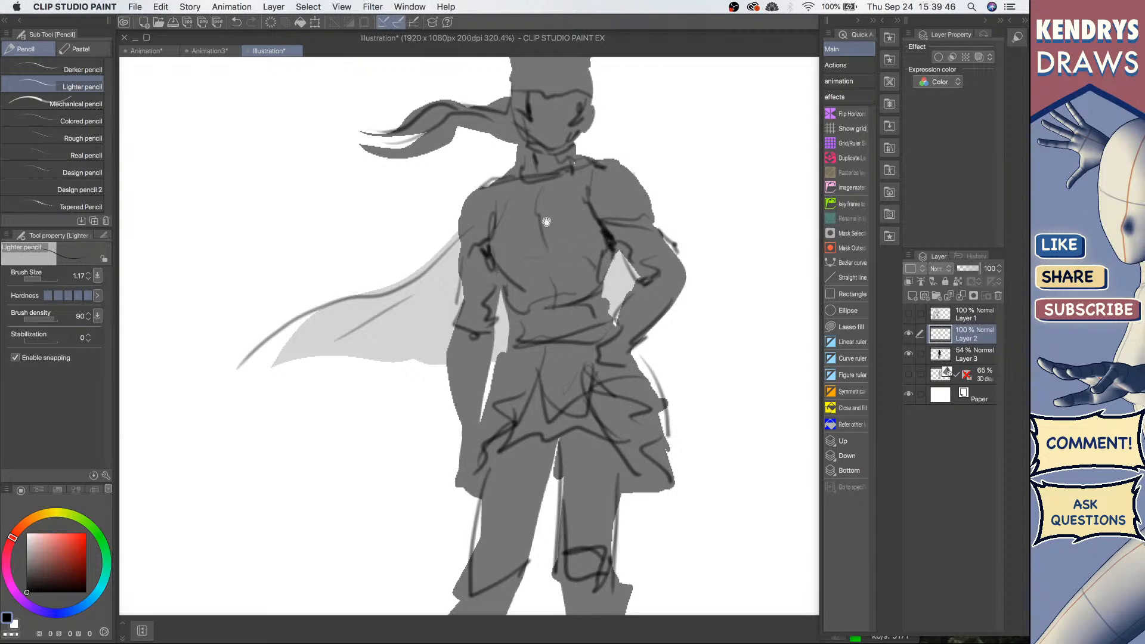
left_click_drag(517, 134, 520, 148)
scroll(553, 214, "down", 3)
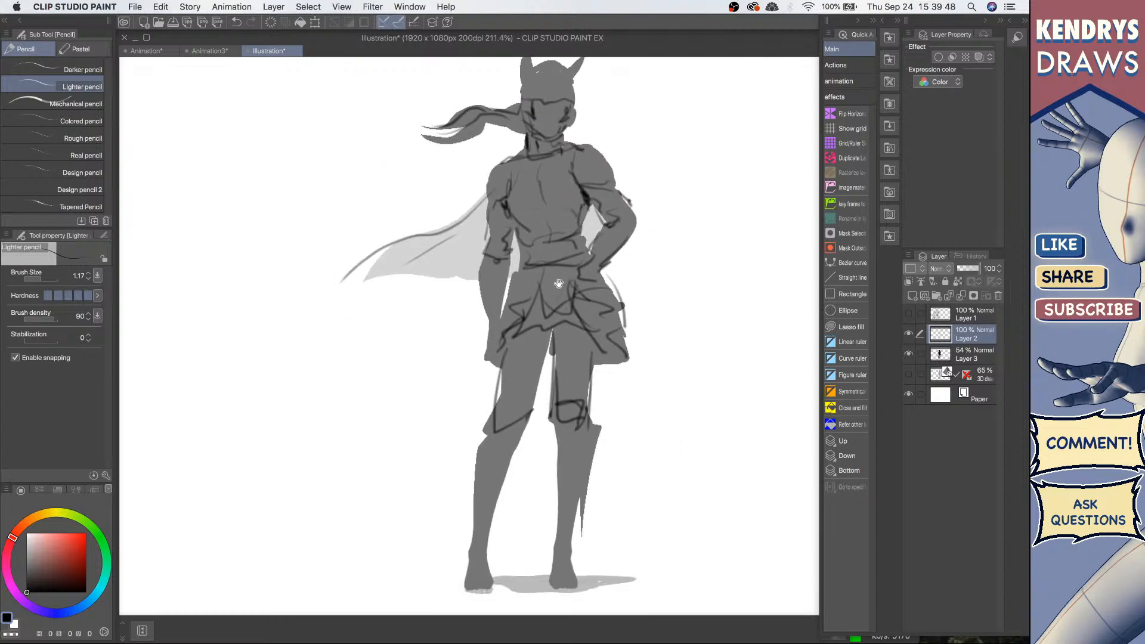
scroll(519, 349, "up", 3)
mouse_move(515, 351)
left_mouse_down()
mouse_move(524, 365)
mouse_move(525, 352)
left_mouse_up()
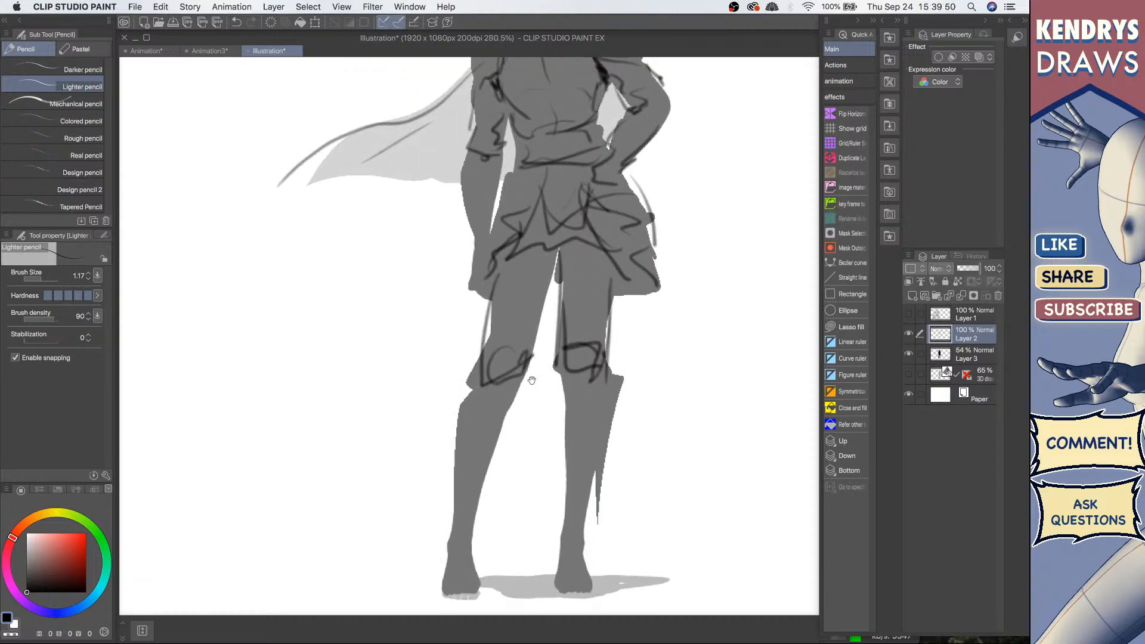
scroll(511, 399, "down", 4)
left_click_drag(507, 417, 510, 385)
scroll(513, 379, "up", 3)
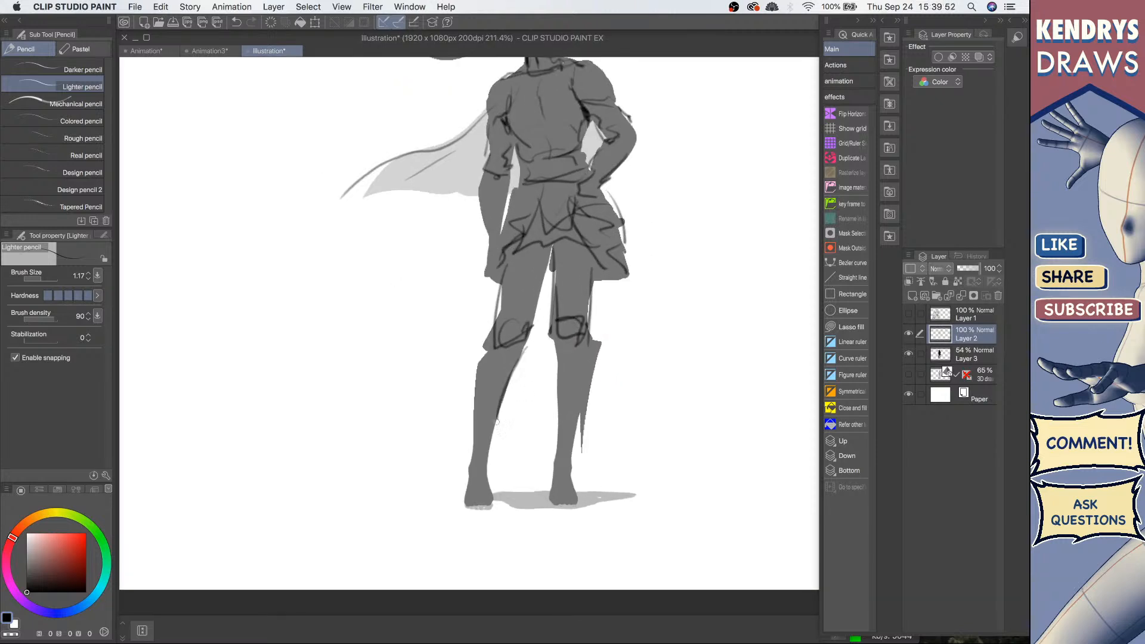
Step: Sketch boot outlines running down both lower legs
left_click_drag(494, 344, 464, 465)
key("super+z")
left_click_drag(490, 347, 469, 410)
left_click_drag(473, 375, 470, 475)
left_click_drag(503, 352, 483, 439)
mouse_move(473, 356)
left_mouse_down()
mouse_move(471, 475)
mouse_move(487, 437)
mouse_move(488, 469)
left_mouse_up()
mouse_move(563, 341)
left_mouse_down()
mouse_move(566, 453)
mouse_move(581, 428)
left_mouse_up()
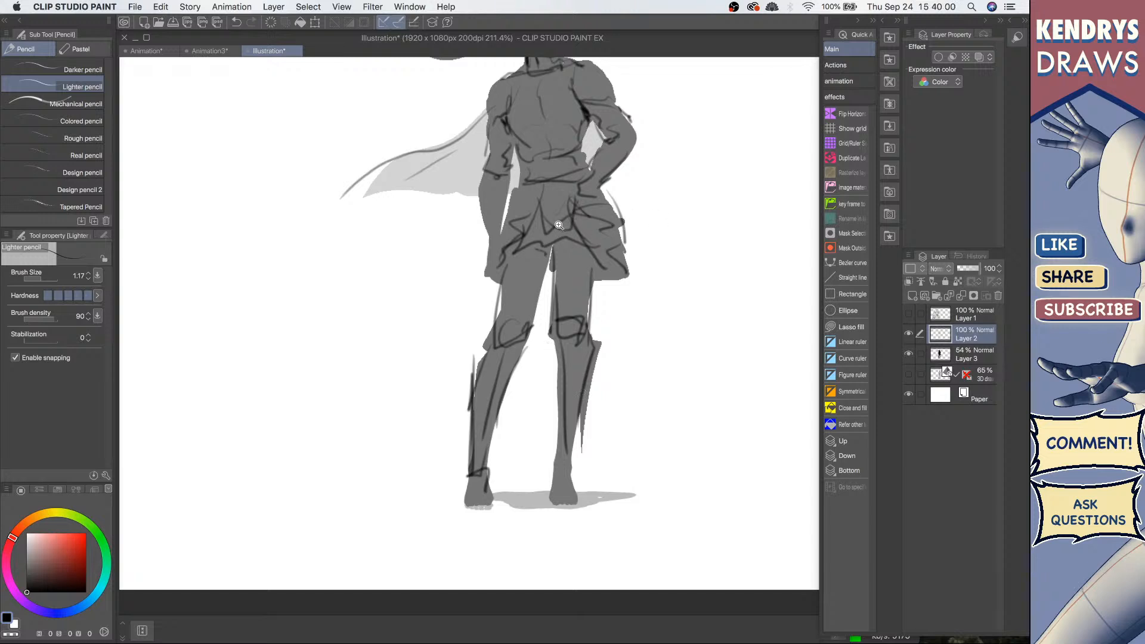
Step: Sketch long panels hanging from the belt down the skirt's front and side
left_click_drag(560, 227, 552, 167)
left_click_drag(551, 167, 542, 231)
left_click_drag(584, 298, 576, 286)
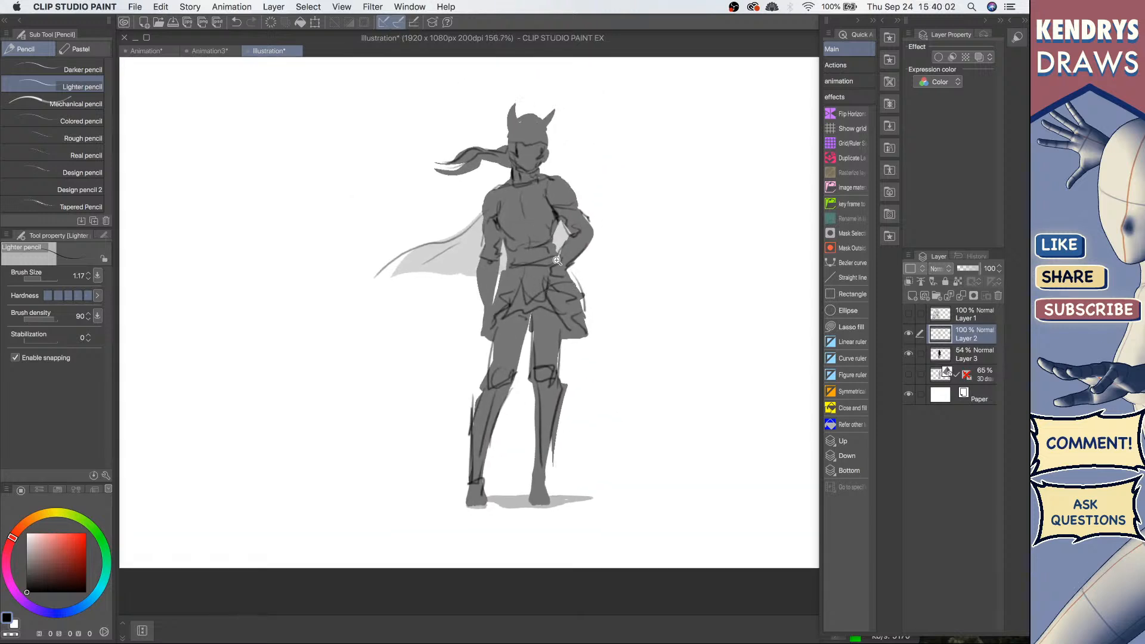
scroll(556, 253, "up", 3)
left_click_drag(536, 250, 606, 312)
key("ctrl+z")
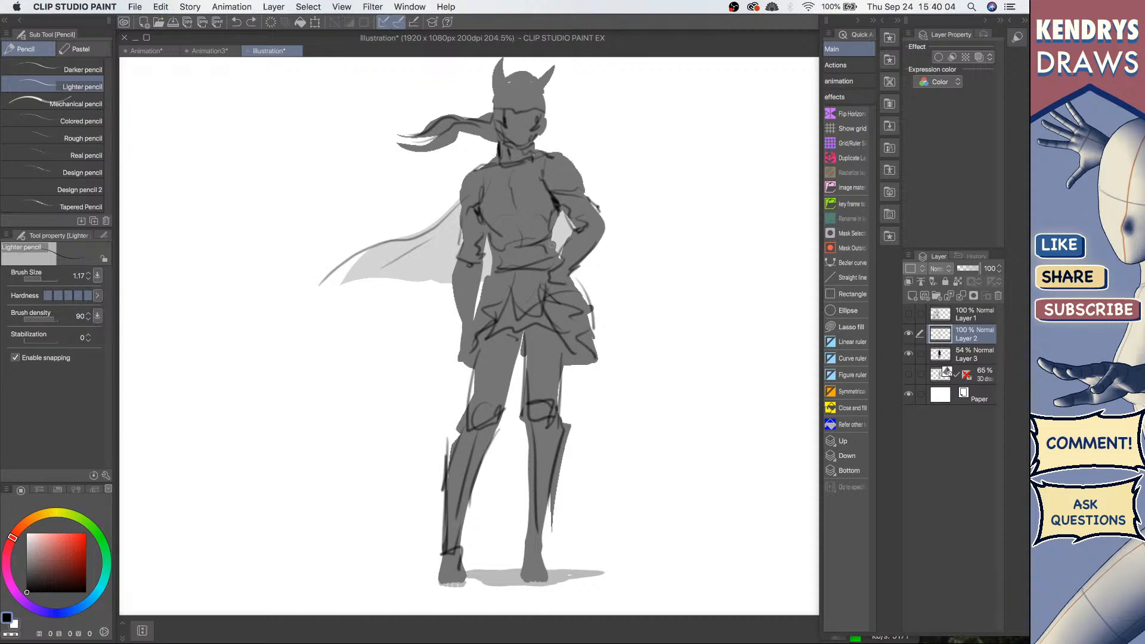
left_click_drag(560, 251, 595, 334)
left_click_drag(568, 274, 597, 324)
mouse_move(562, 273)
left_mouse_down()
mouse_move(615, 350)
mouse_move(600, 348)
left_mouse_up()
scroll(517, 109, "up", 2)
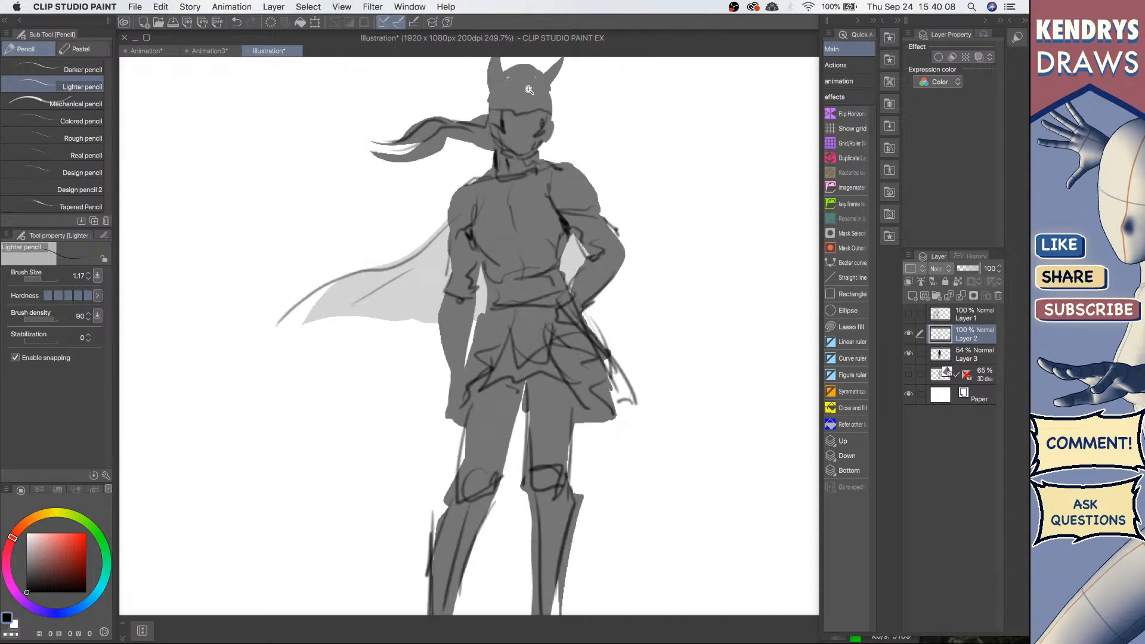
left_click_drag(527, 92, 519, 231)
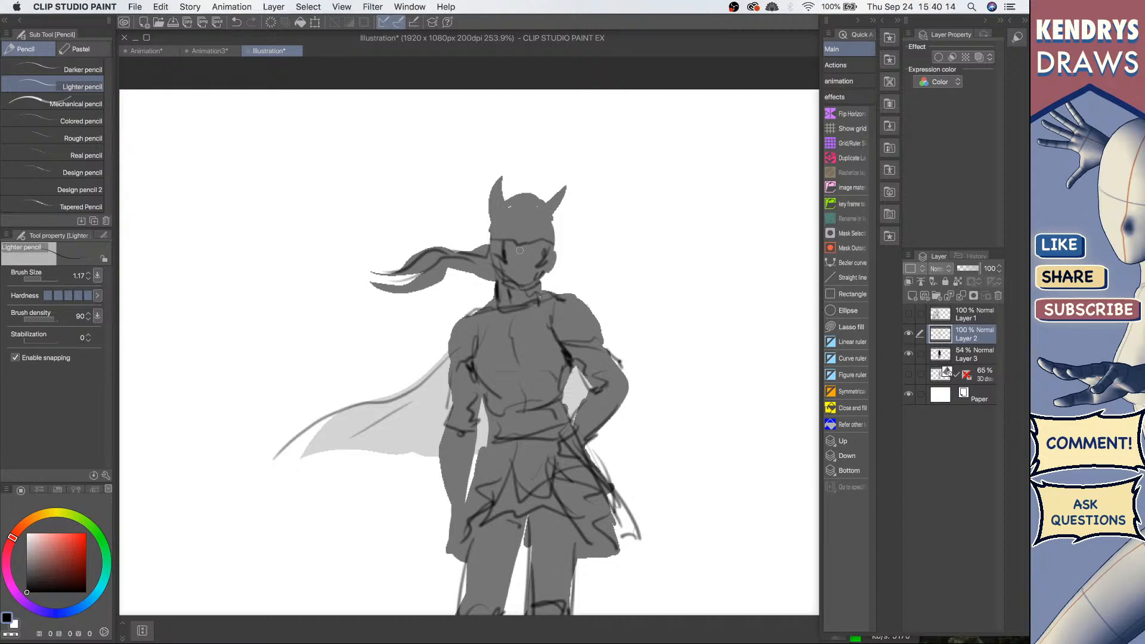
Step: Zoom out to view the whole costume sketch over the figure silhouette
scroll(519, 250, "down", 2)
left_click_drag(520, 247, 545, 124)
scroll(539, 217, "down", 2)
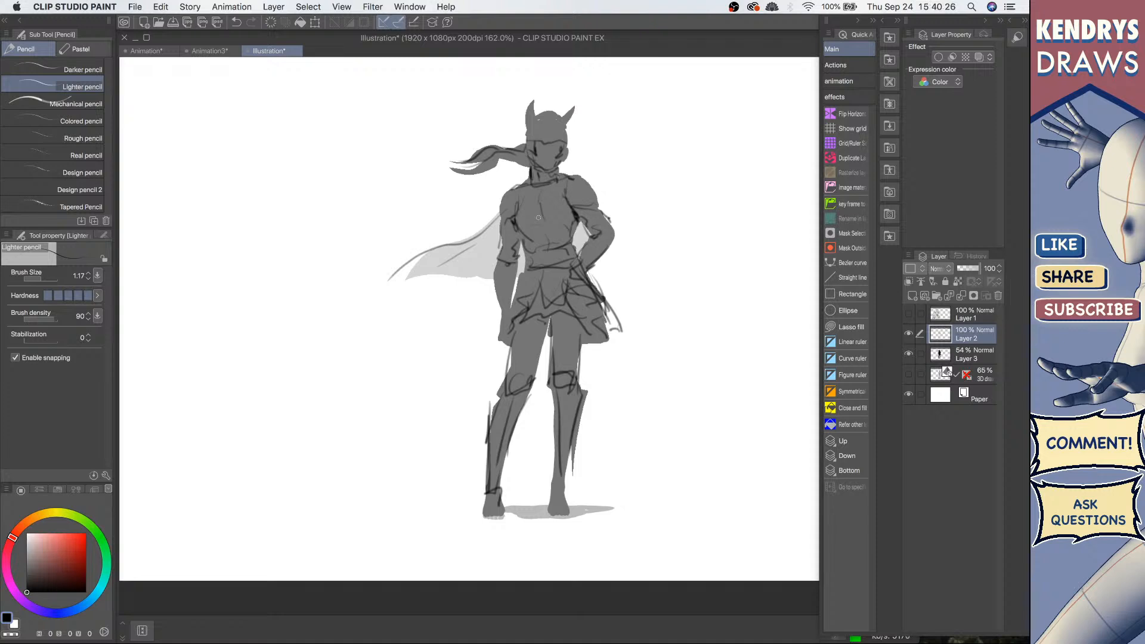
Step: Switch to the Animation document and zoom in on the jet animation frame
left_click(146, 51)
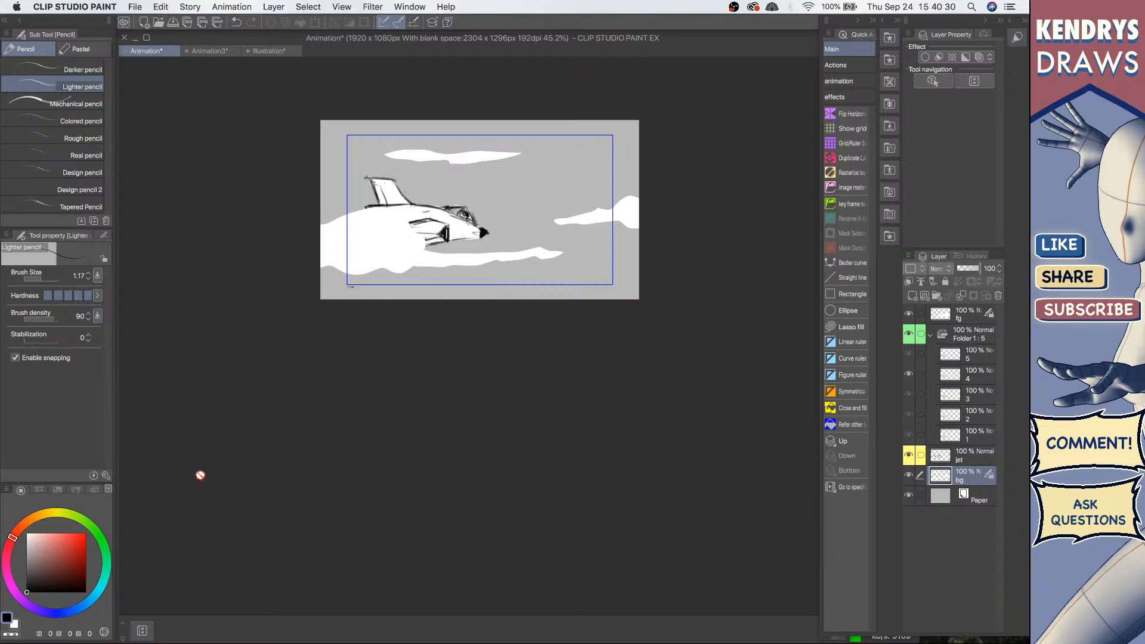
key("space")
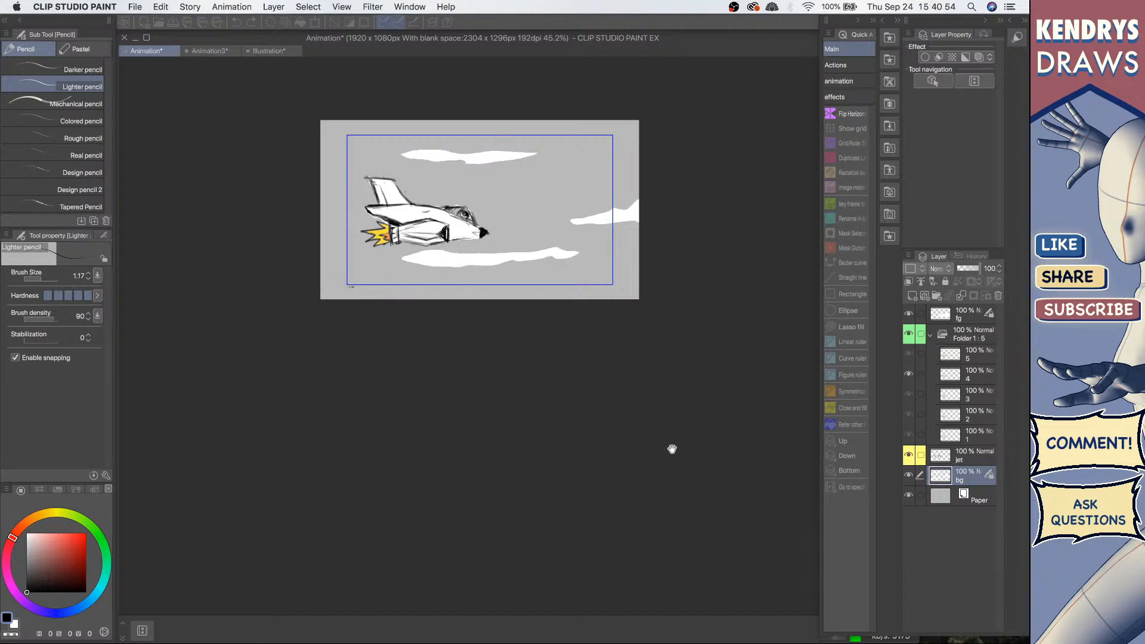
scroll(602, 347, "up", 3)
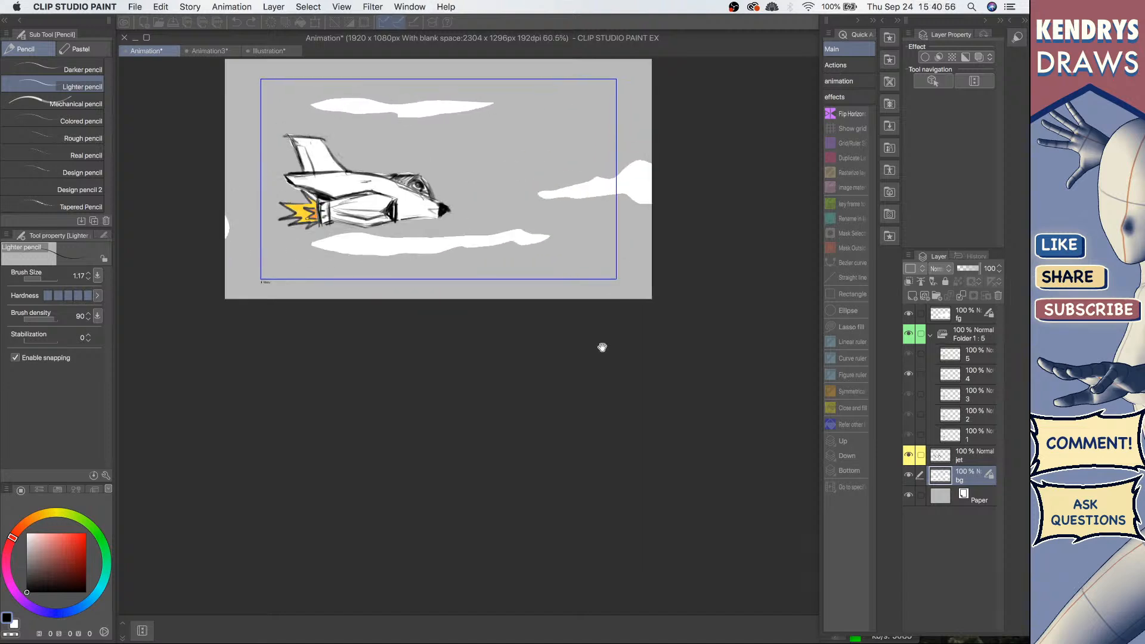
left_click_drag(602, 347, 638, 404)
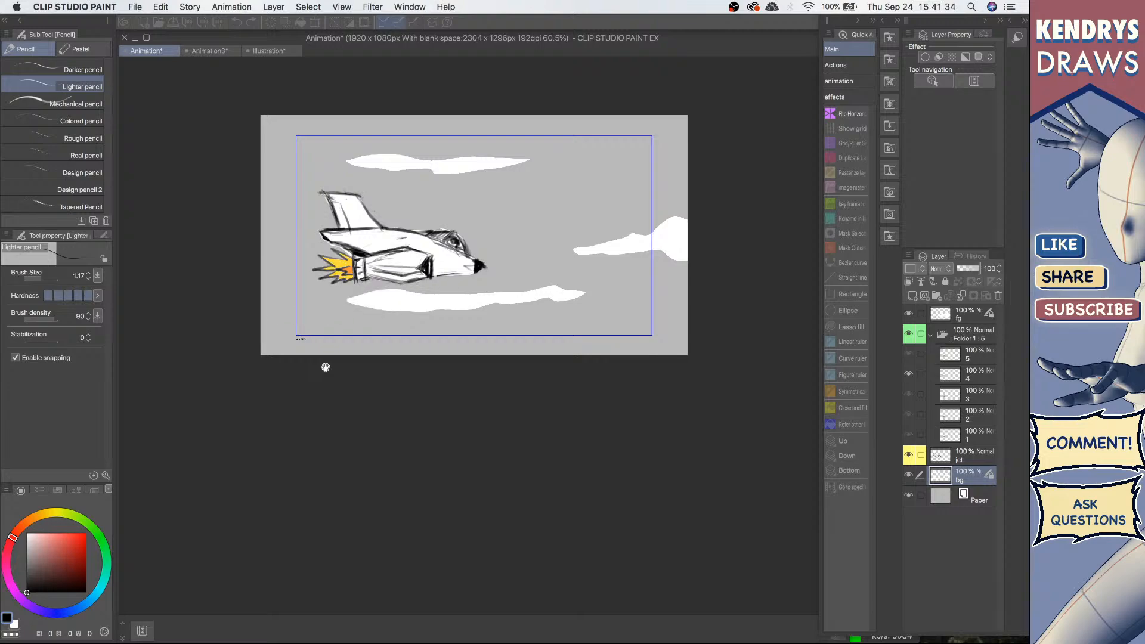
Step: Switch to the OBS streaming window
key("ctrl+Up")
left_click(405, 421)
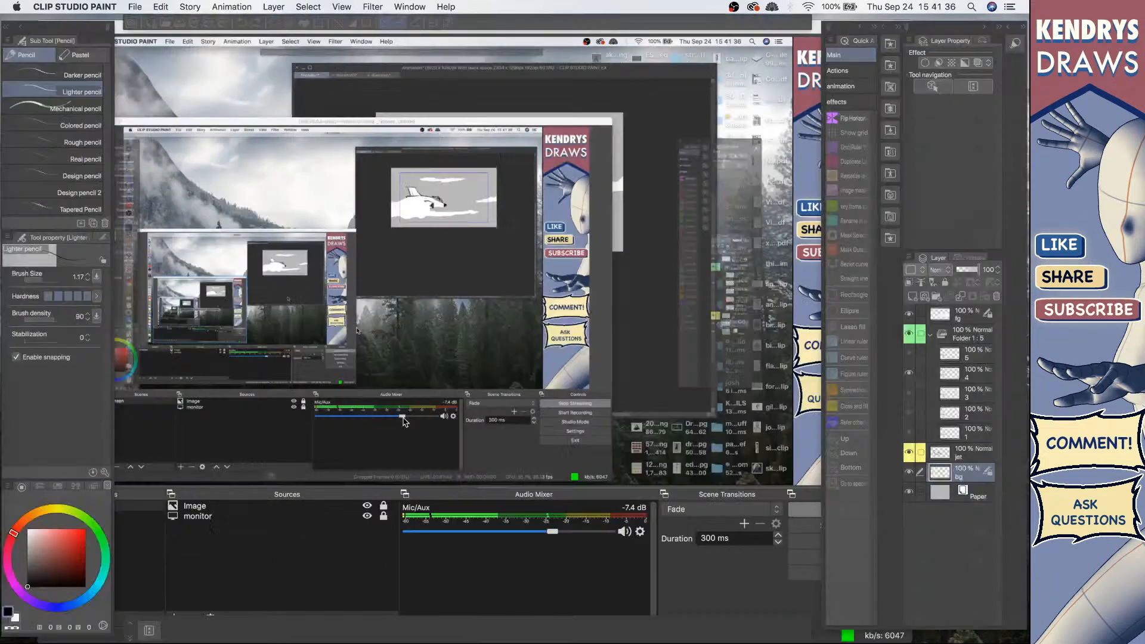